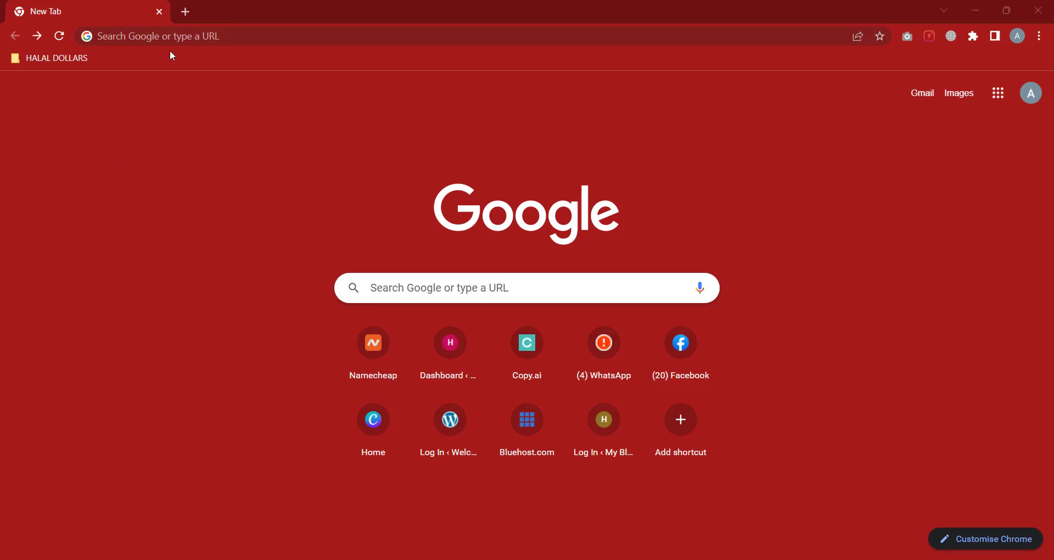
Load bluehost.com in the new Chrome tab
{"action": "left_click", "coordinate": [188, 39]}
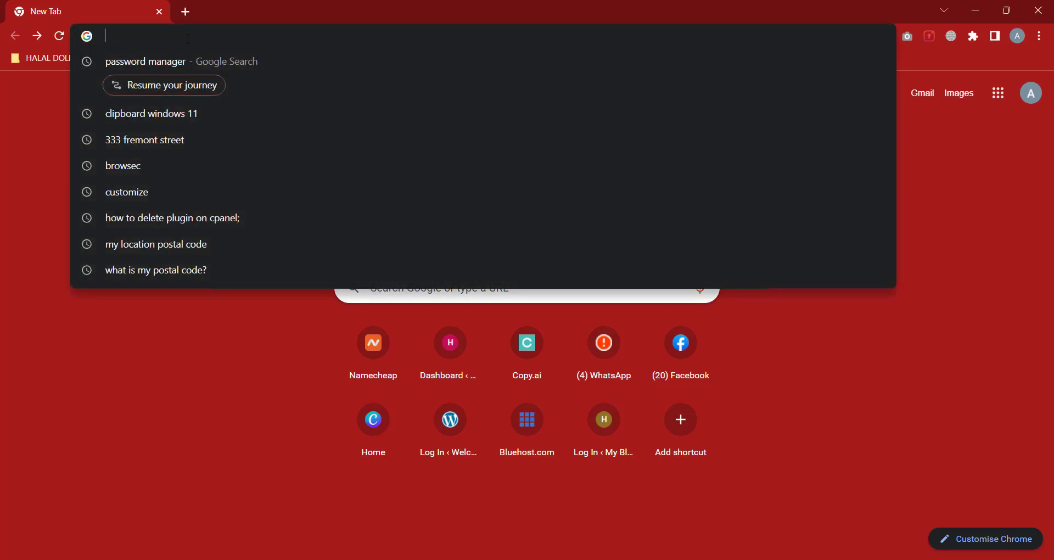
{"action": "type", "text": "blueh"}
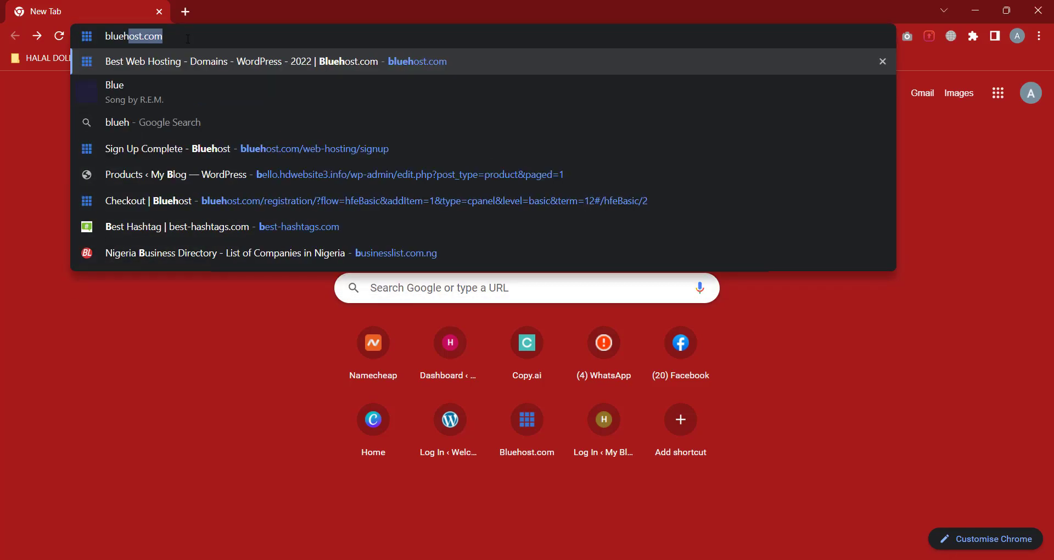
{"action": "type", "text": "ost.com"}
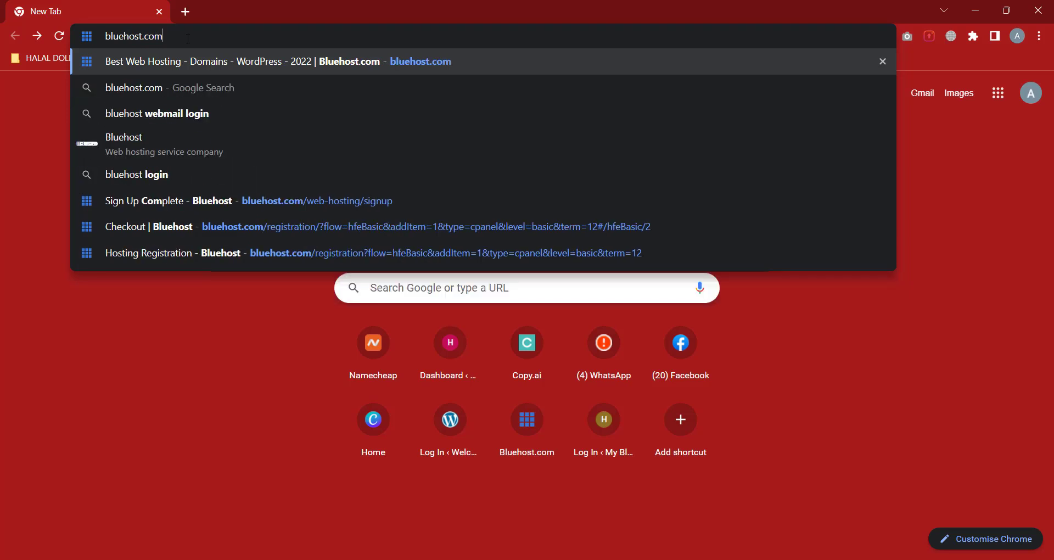
{"action": "key", "text": "Return"}
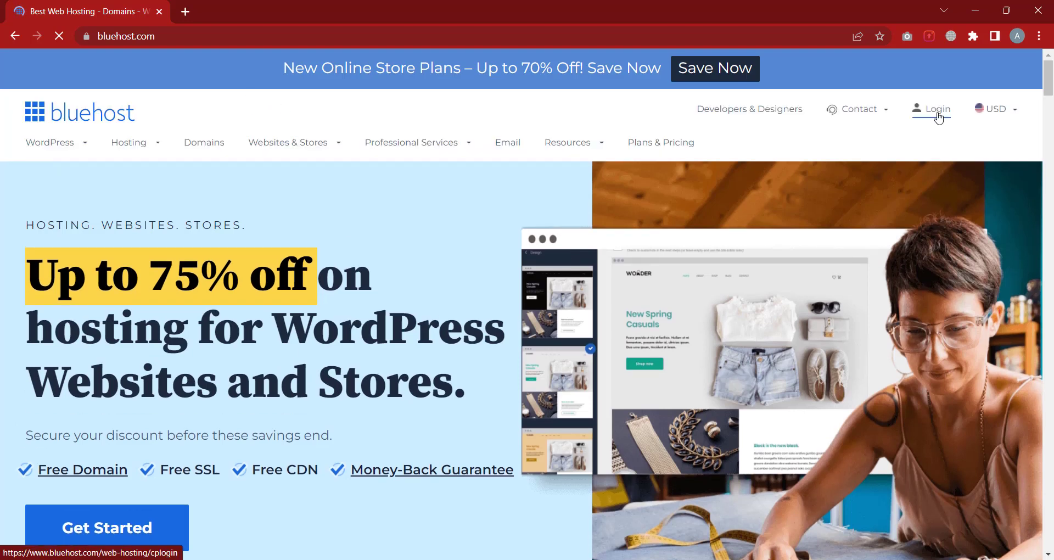
Sign in to Bluehost hosting and open the tubeviralagency.com WordPress dashboard
{"action": "left_click", "coordinate": [937, 112]}
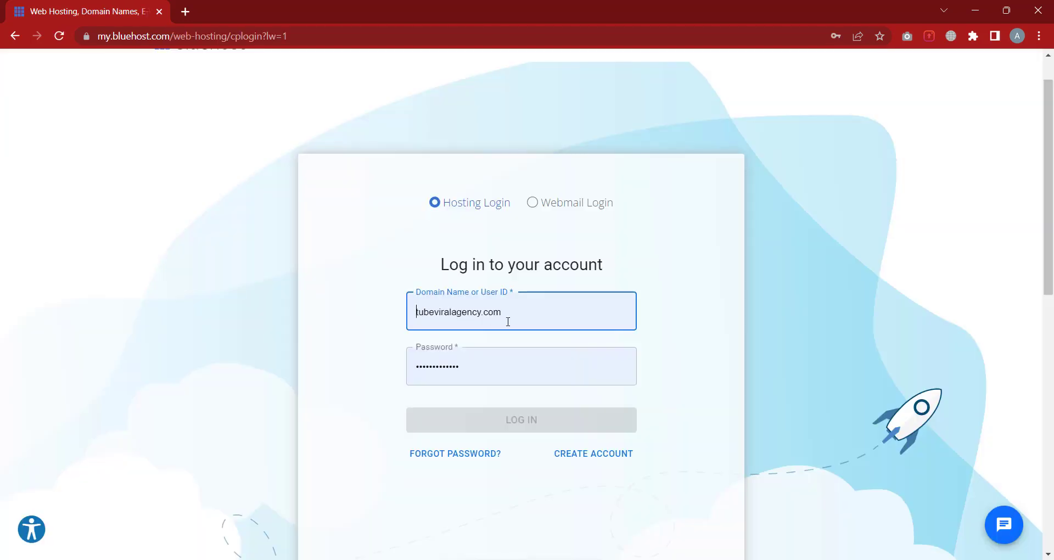
{"action": "left_click", "coordinate": [494, 420]}
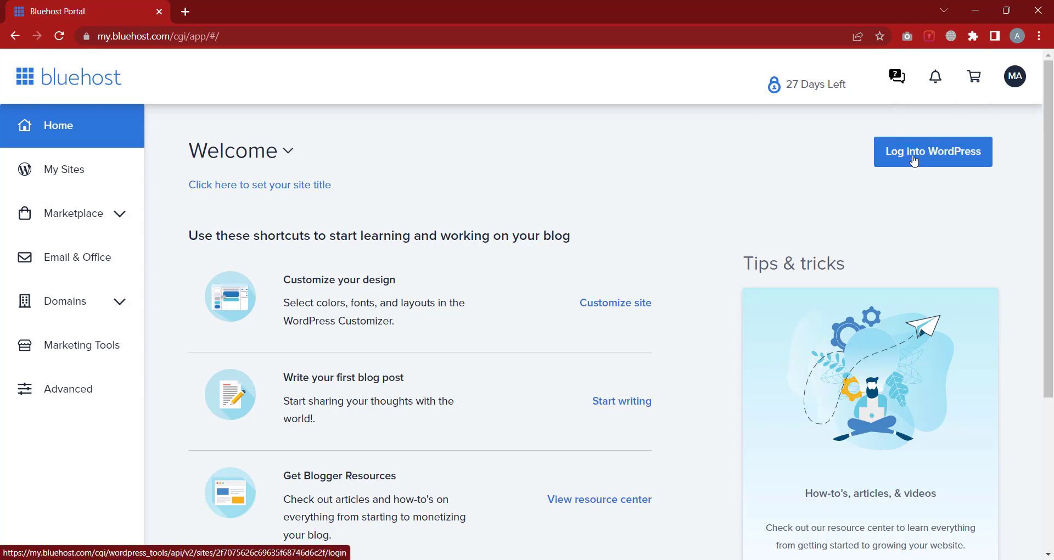
{"action": "left_click", "coordinate": [914, 161]}
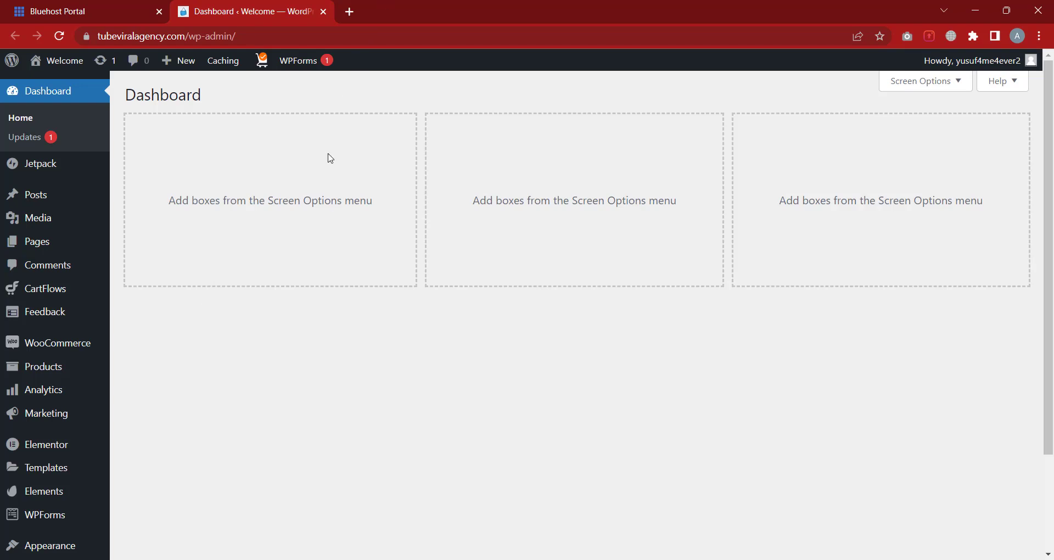
{"action": "mouse_move", "coordinate": [1013, 62]}
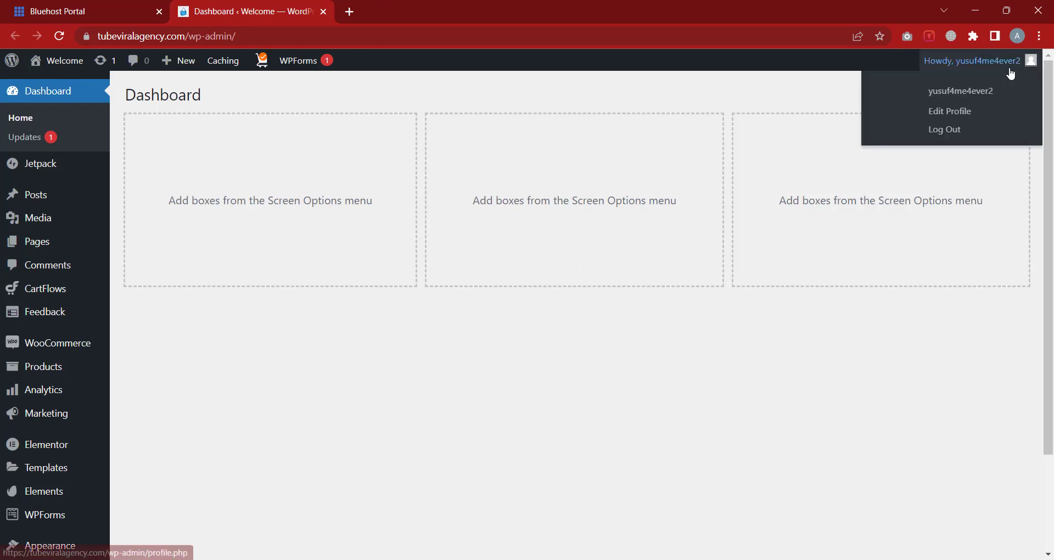
{"action": "left_click", "coordinate": [950, 134]}
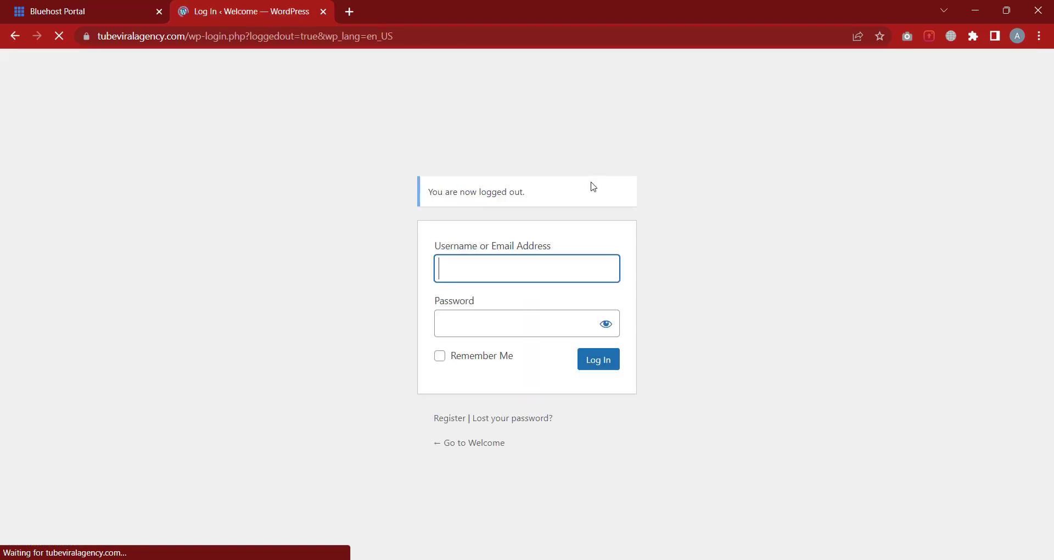
{"action": "left_click", "coordinate": [323, 12]}
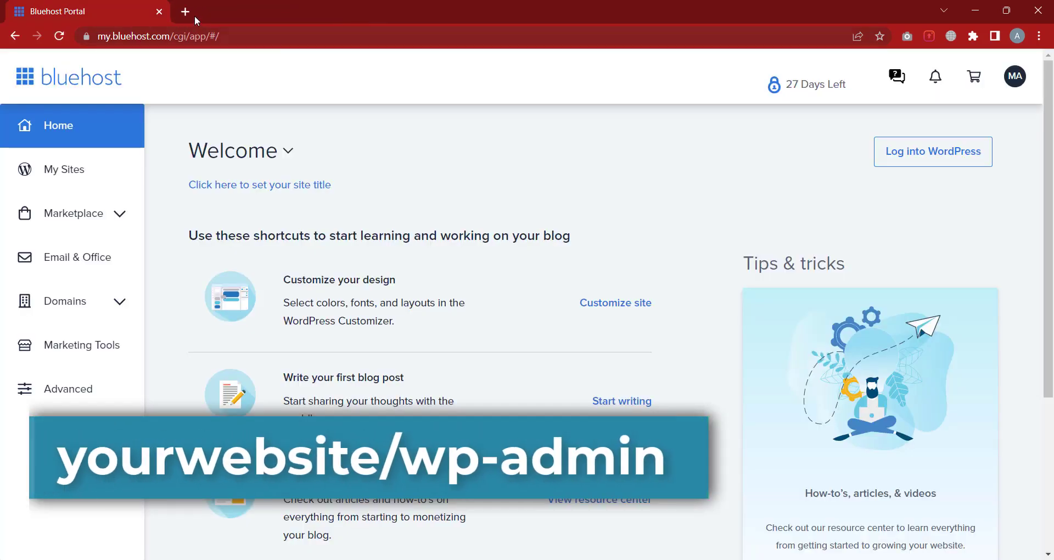
{"action": "left_click", "coordinate": [189, 10]}
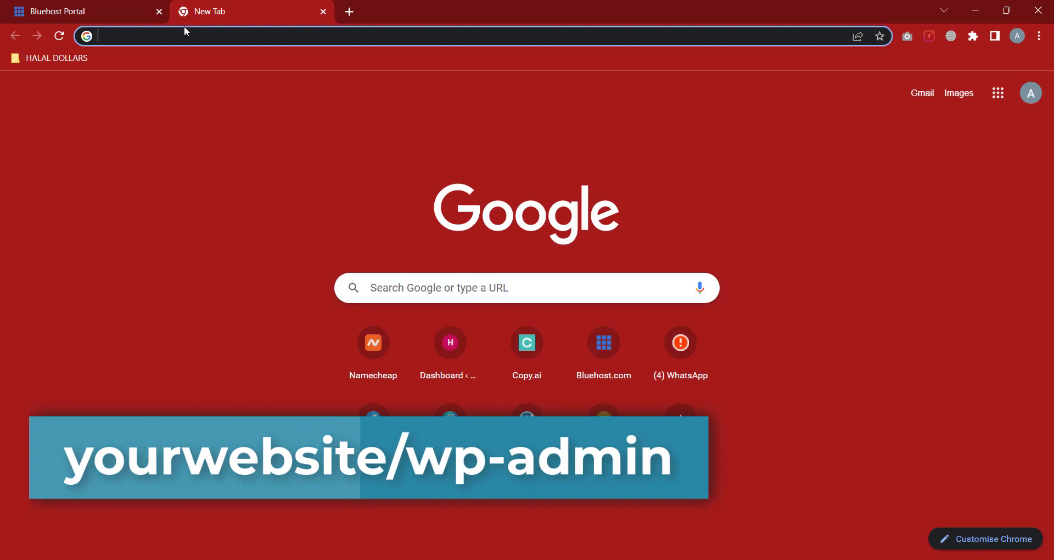
{"action": "type", "text": "tubeviralagency.com/wp-admin"}
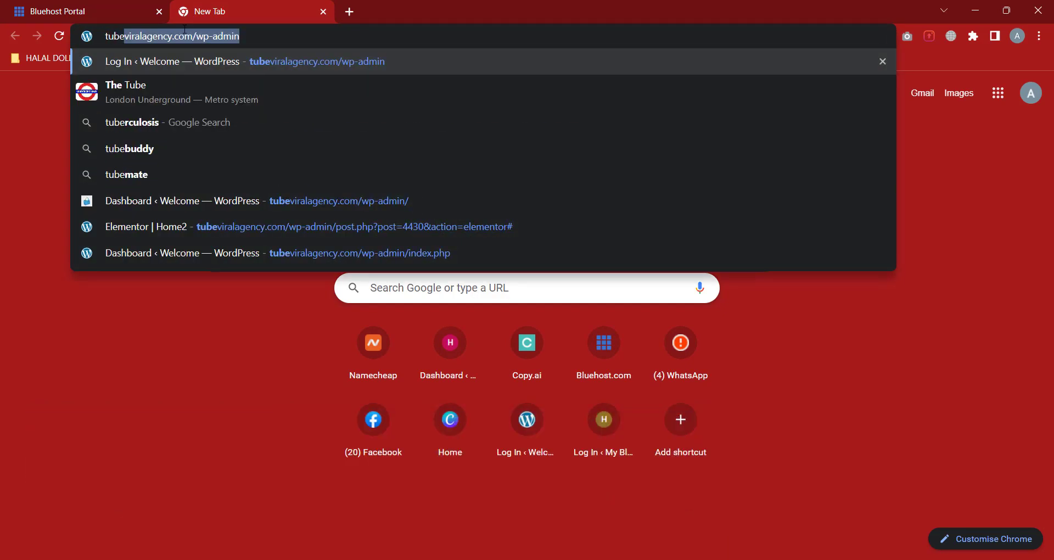
{"action": "key", "text": "Right"}
{"action": "key", "text": "BackSpace"}
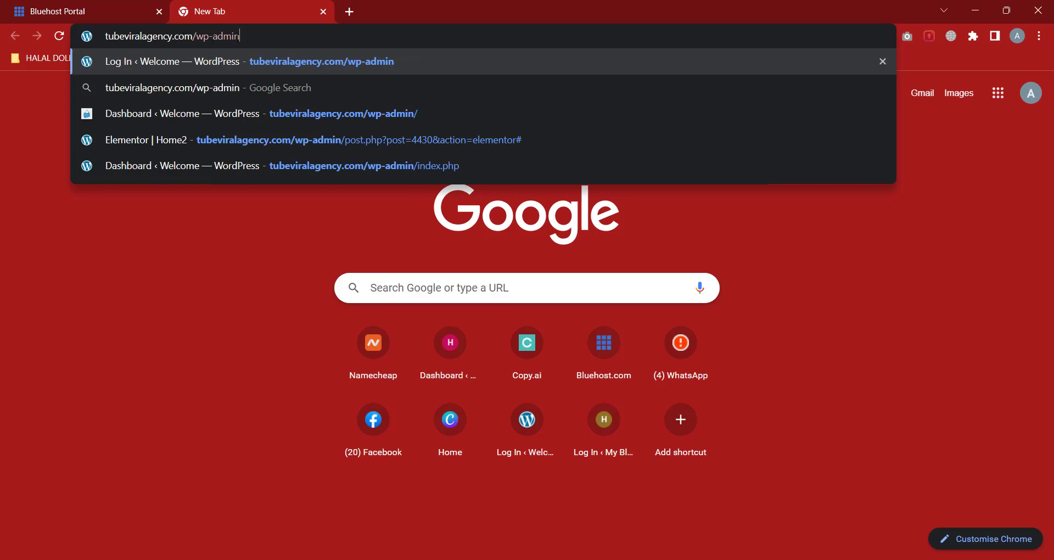
{"action": "key", "text": "Return"}
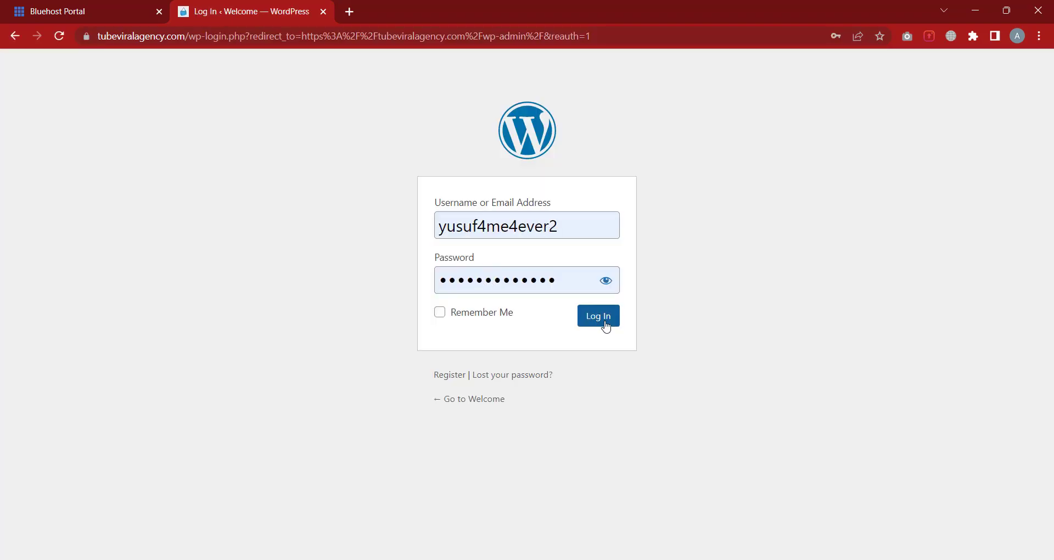
{"action": "left_click", "coordinate": [605, 323]}
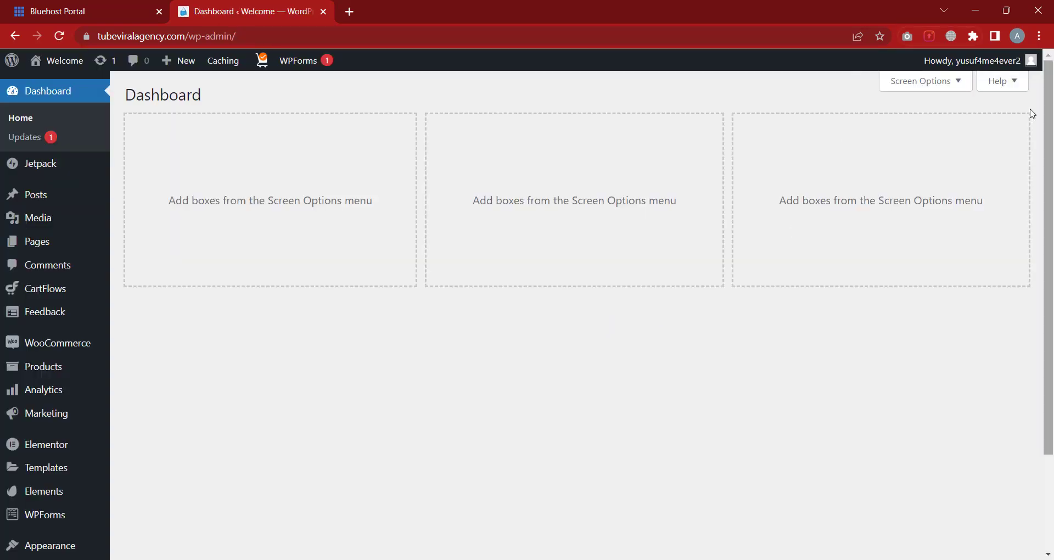
{"action": "mouse_move", "coordinate": [1014, 62]}
{"action": "left_click", "coordinate": [944, 130]}
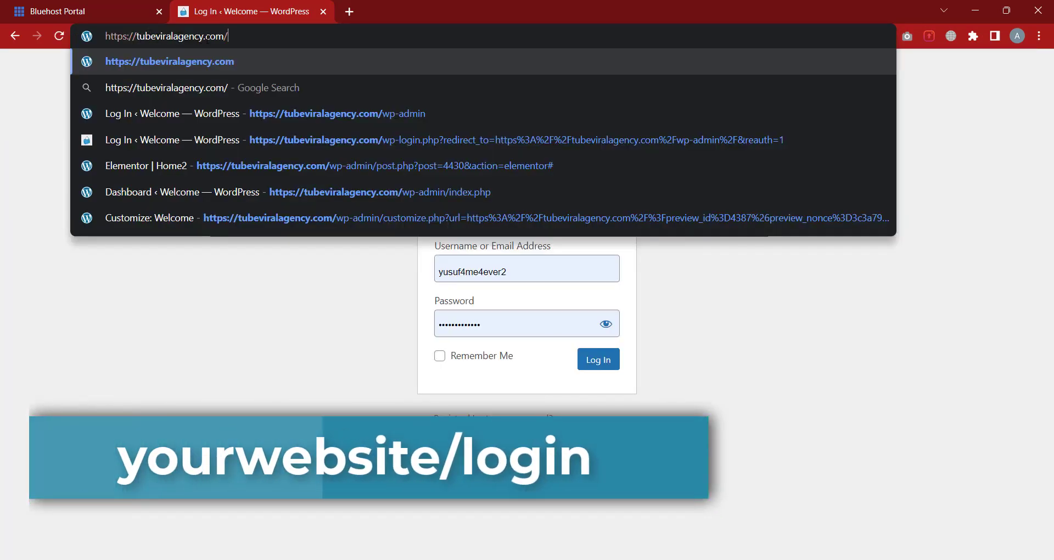
{"action": "type", "text": "login"}
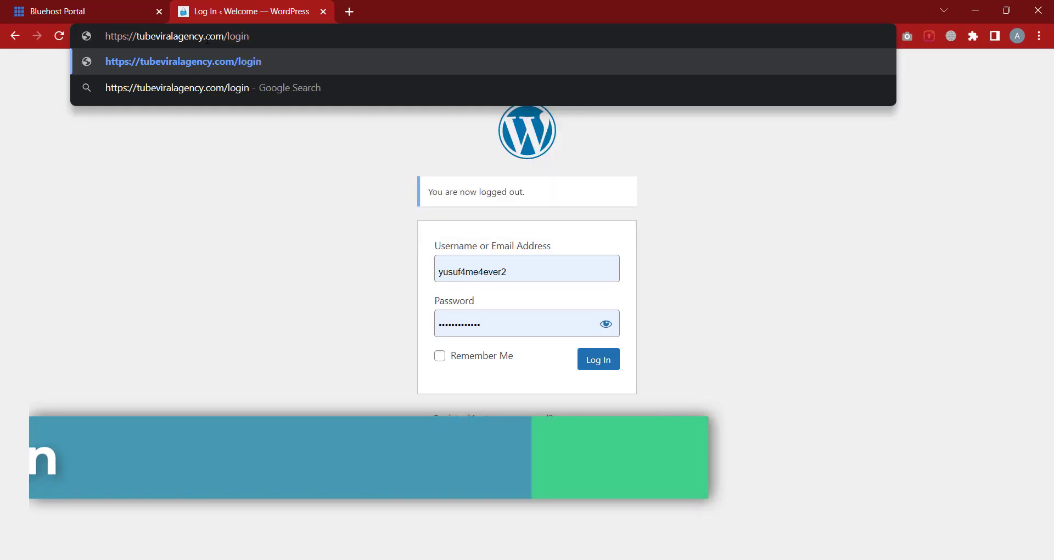
{"action": "key", "text": "Return"}
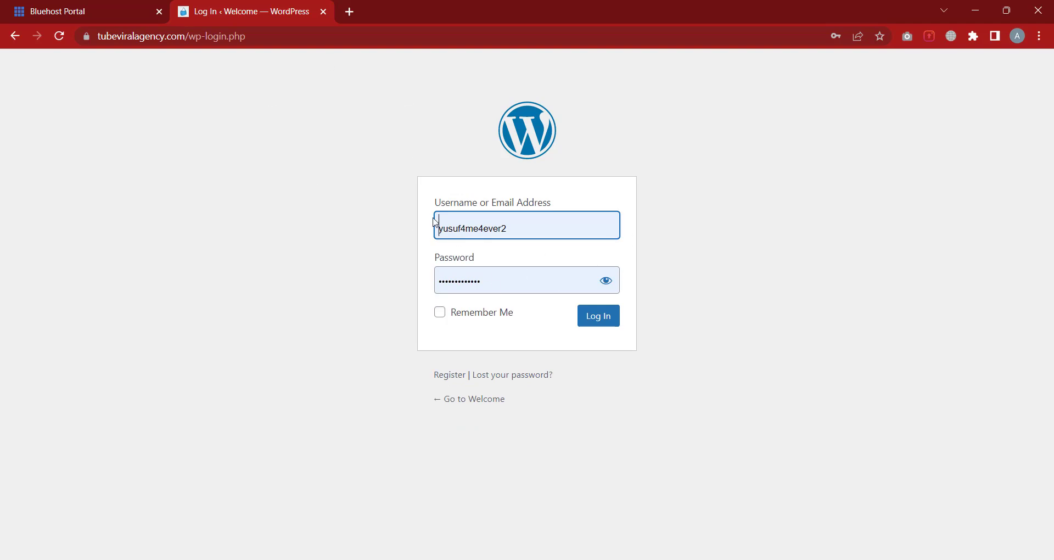
{"action": "left_click", "coordinate": [602, 323]}
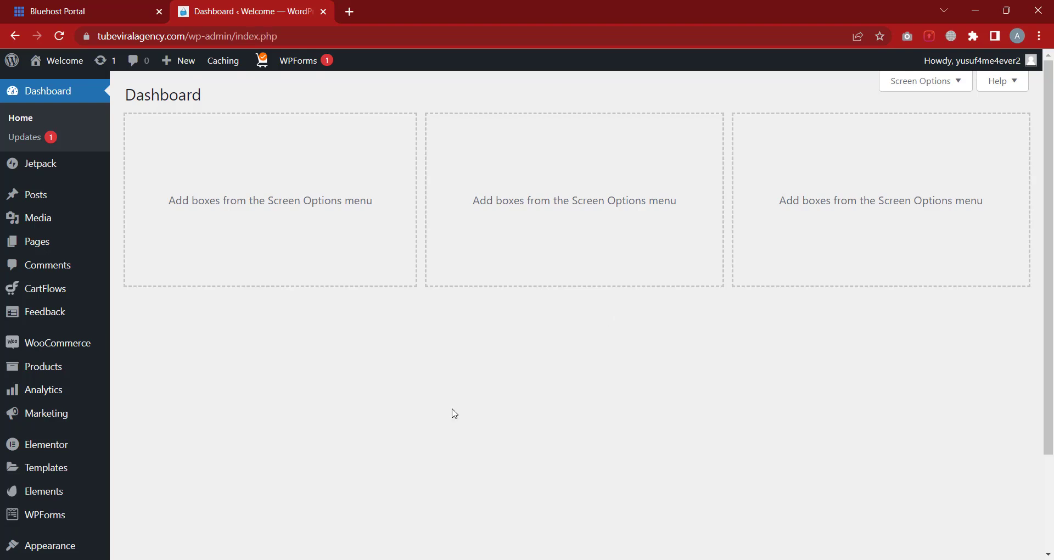
Search plugins for 'duplicate post', then install and activate Yoast Duplicate Post
{"action": "scroll", "coordinate": [451, 409], "scroll_direction": "down", "scroll_amount": 3}
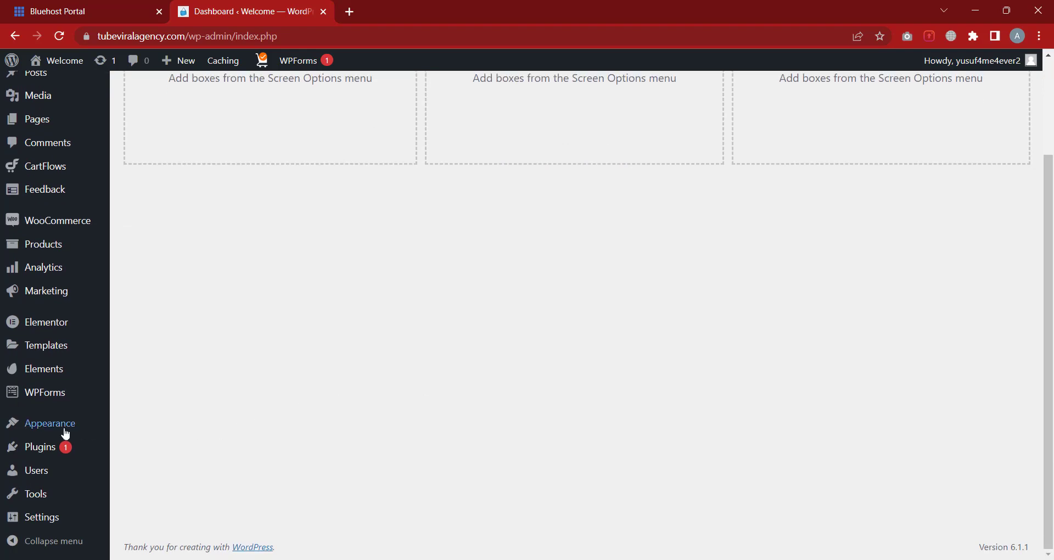
{"action": "mouse_move", "coordinate": [51, 449]}
{"action": "left_click", "coordinate": [149, 471]}
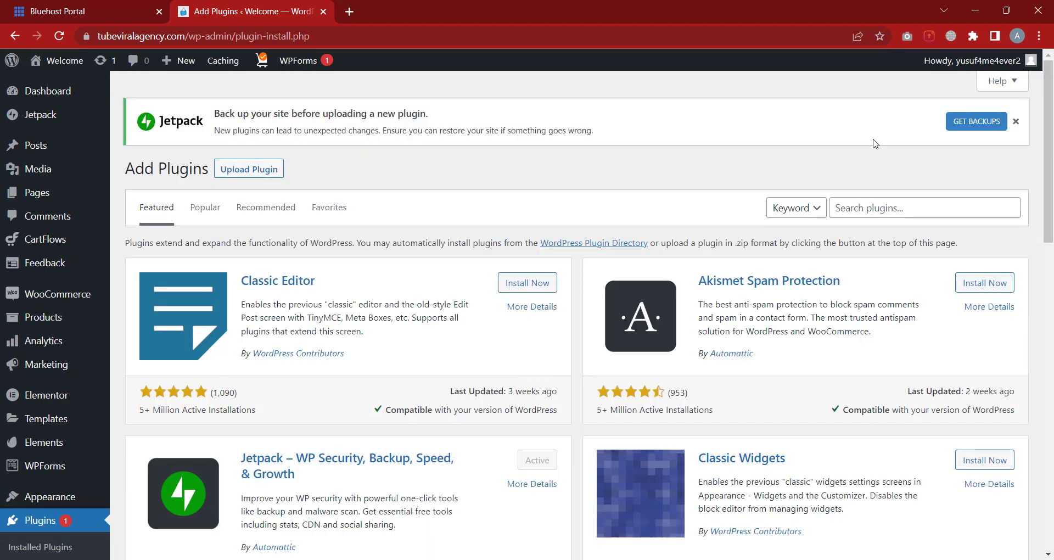
{"action": "left_click", "coordinate": [875, 208]}
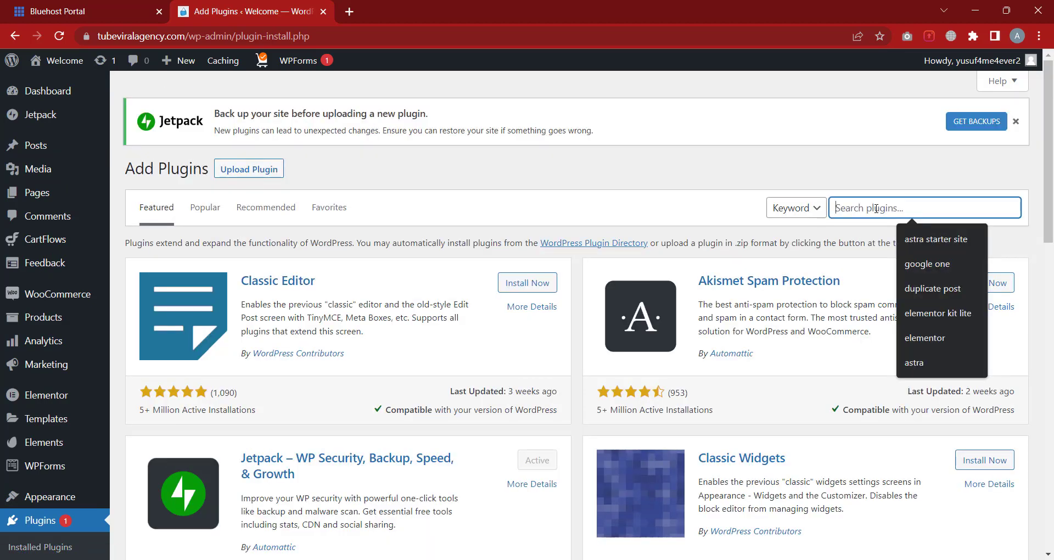
{"action": "type", "text": "du"}
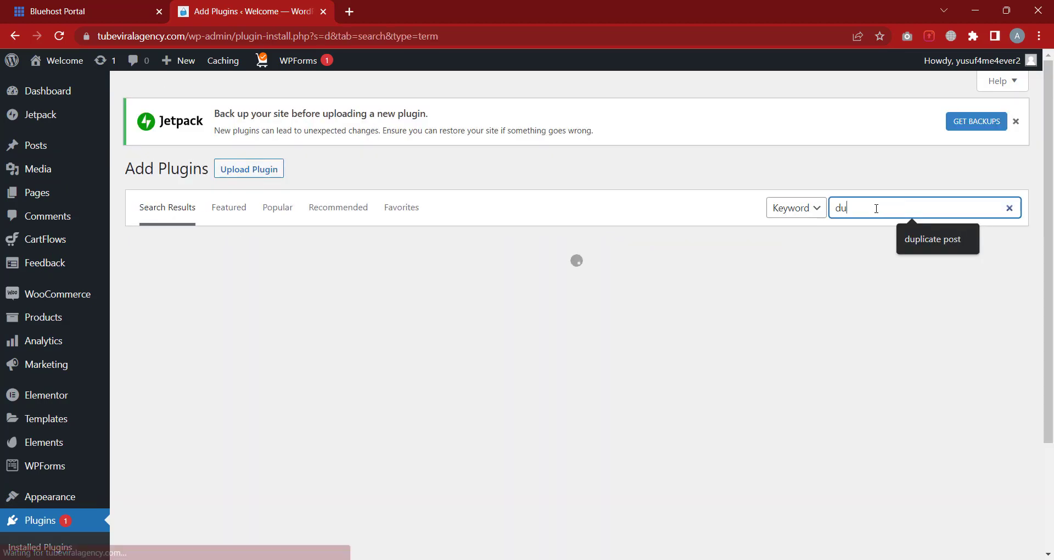
{"action": "type", "text": "plicate"}
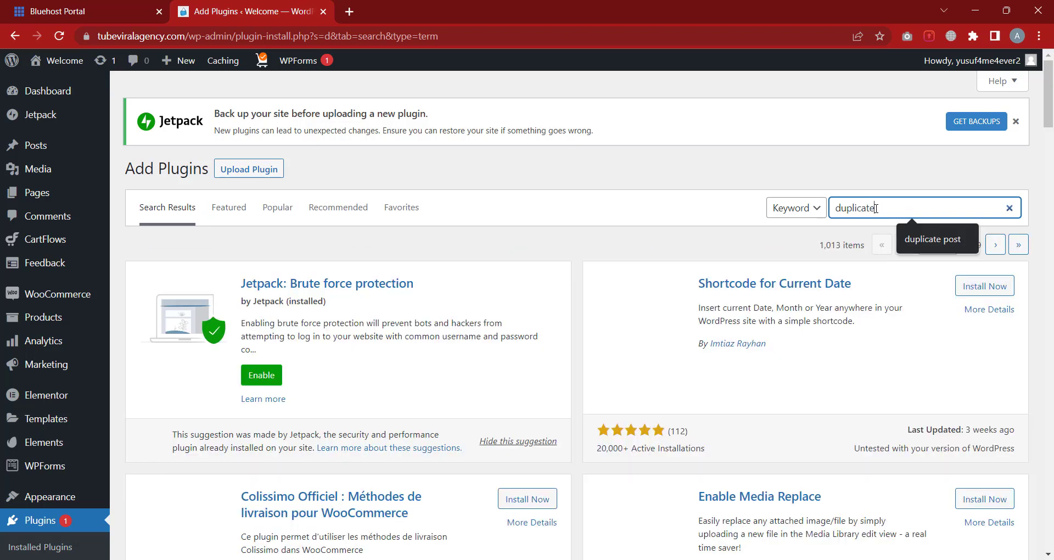
{"action": "type", "text": " pos"}
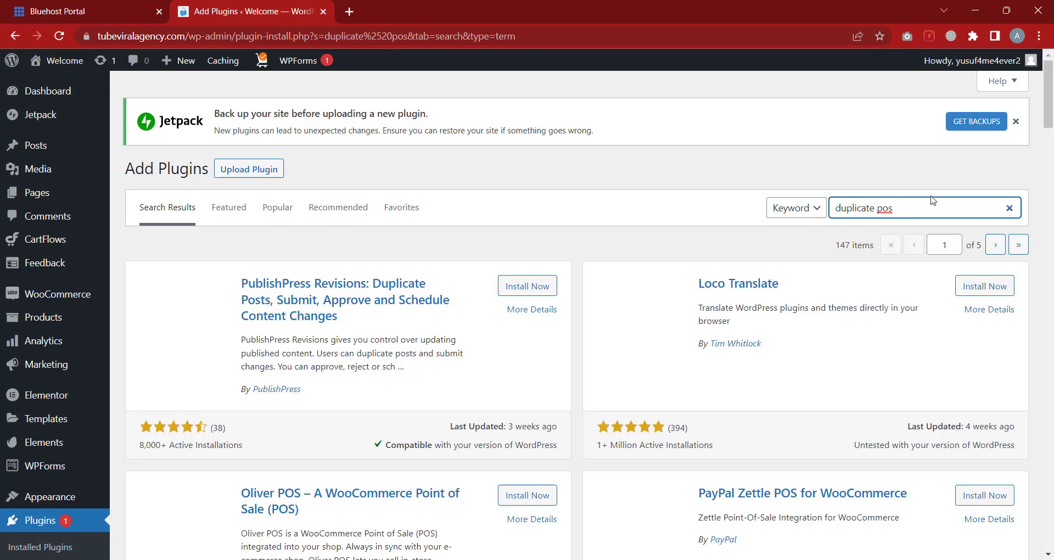
{"action": "type", "text": "t"}
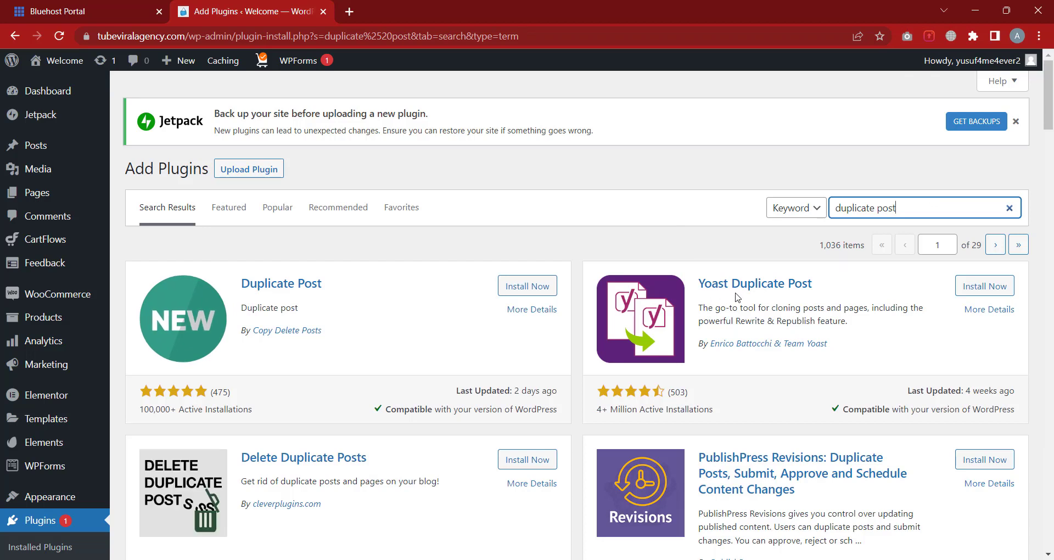
{"action": "left_click_drag", "start_coordinate": [598, 420], "coordinate": [666, 413]}
{"action": "left_click", "coordinate": [697, 418]}
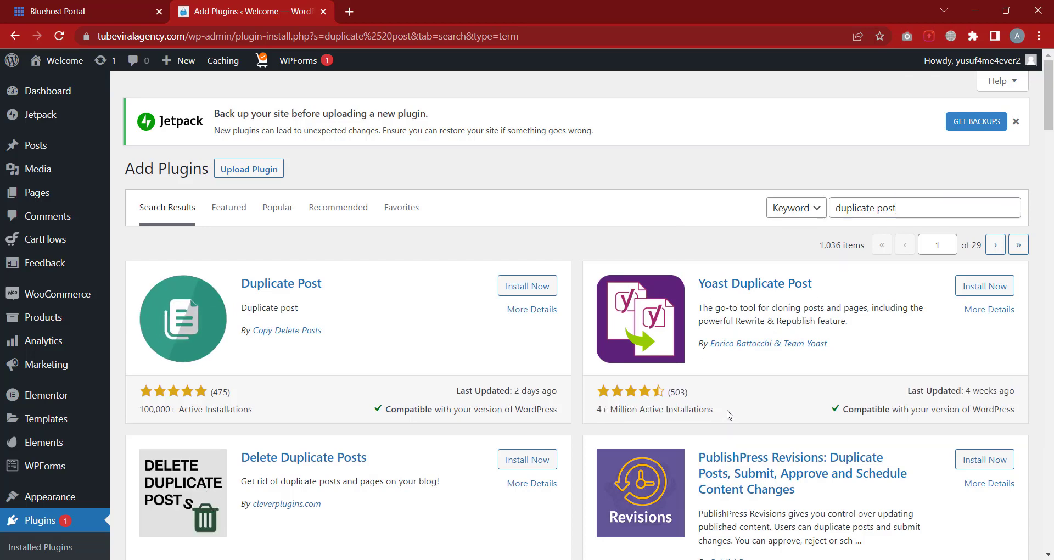
{"action": "left_click", "coordinate": [974, 290]}
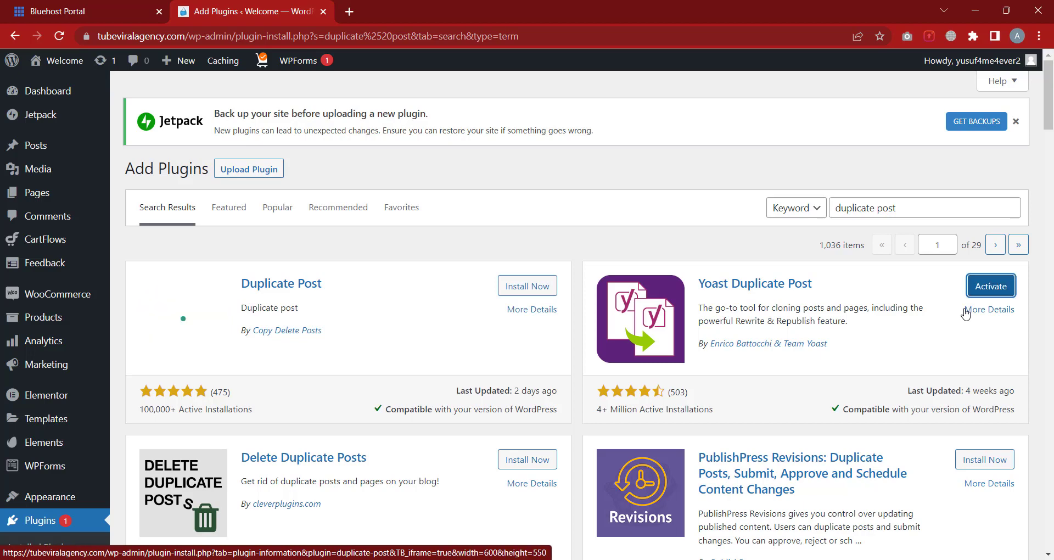
{"action": "left_click", "coordinate": [969, 286]}
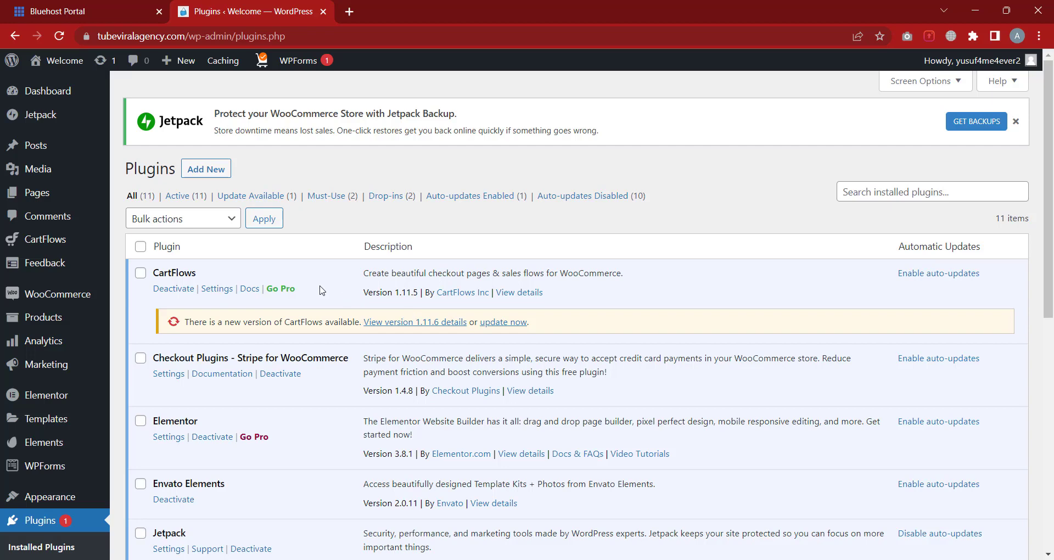
Clone the Home page in the Pages list as a new draft
{"action": "mouse_move", "coordinate": [63, 197]}
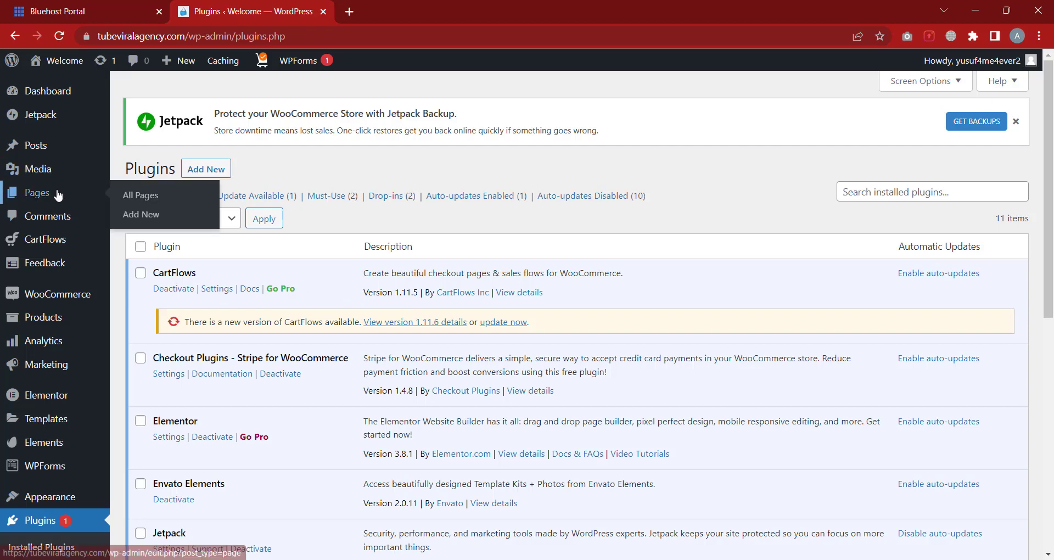
{"action": "left_click", "coordinate": [129, 198]}
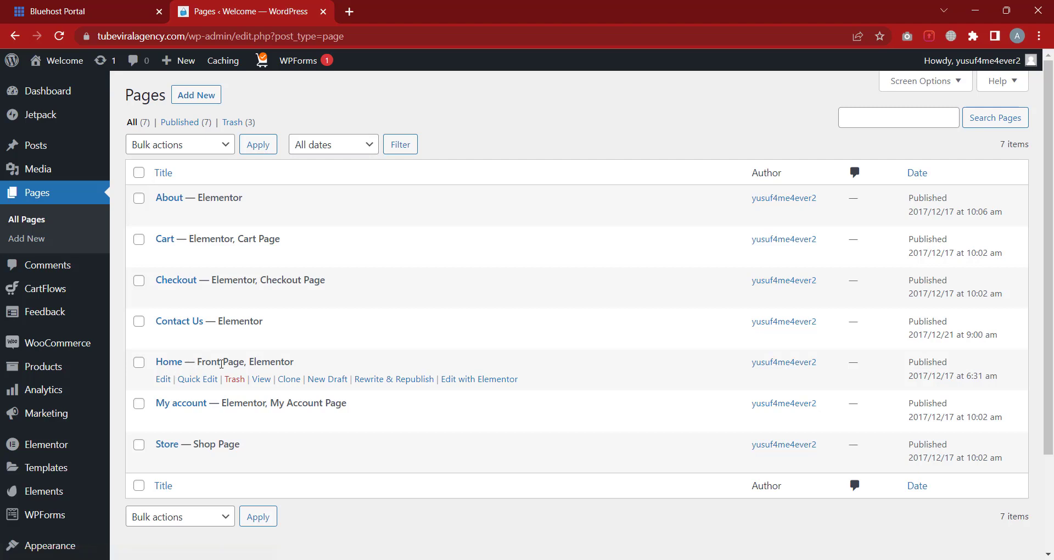
{"action": "left_click", "coordinate": [289, 383]}
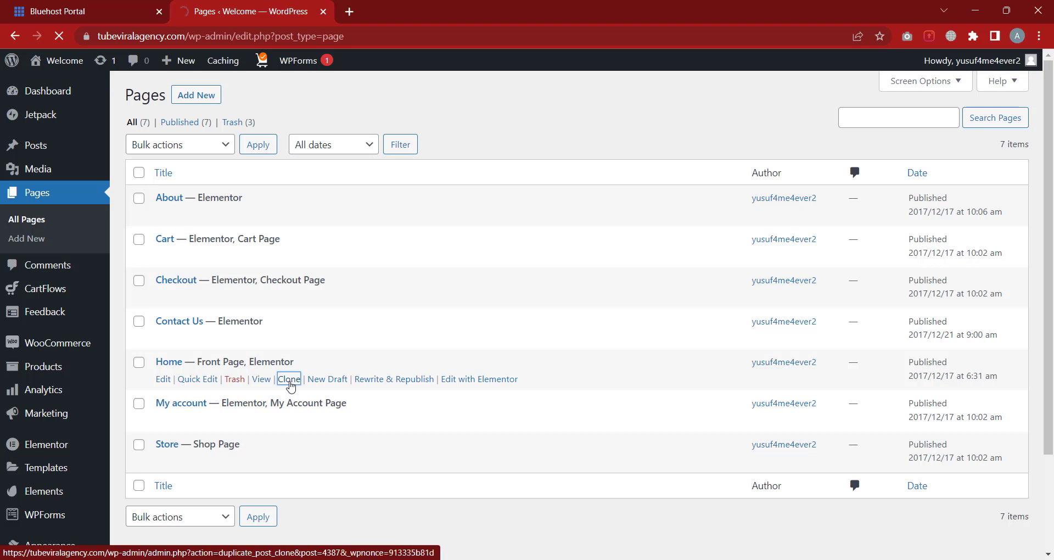
{"action": "scroll", "coordinate": [289, 386], "scroll_direction": "down", "scroll_amount": 1}
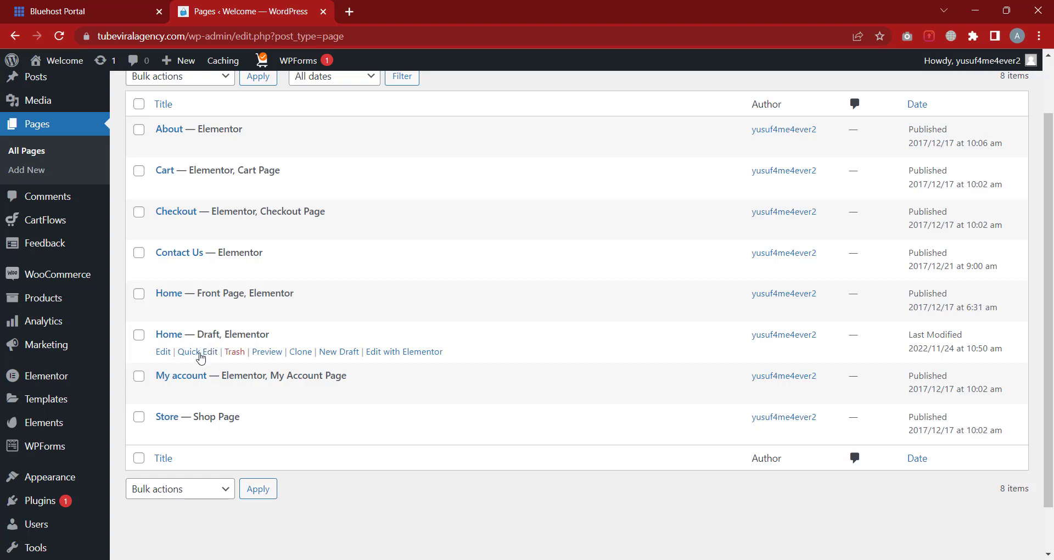
Quick Edit the Home copy: title and slug Home2, status Published, then update
{"action": "left_click", "coordinate": [198, 352]}
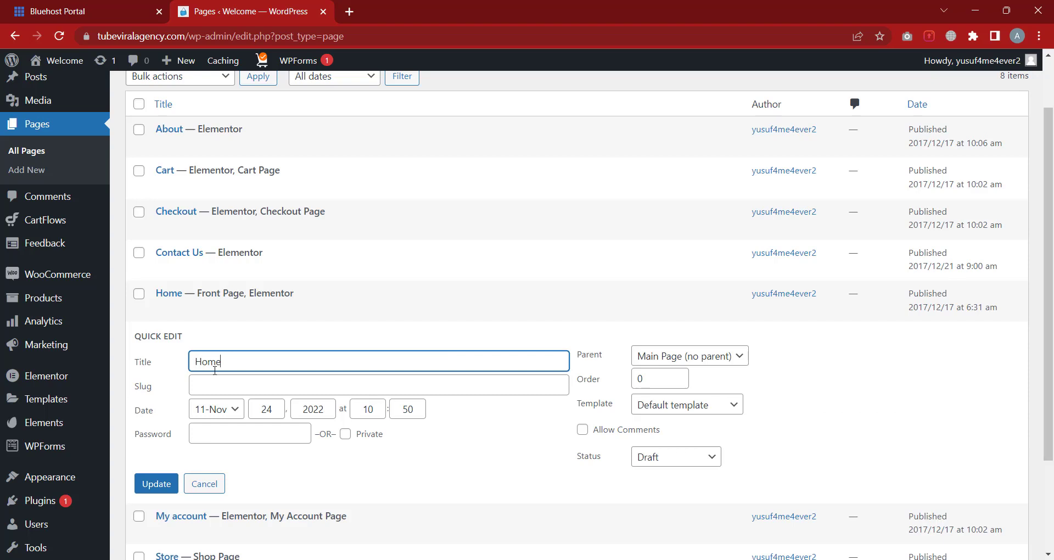
{"action": "scroll", "coordinate": [308, 393], "scroll_direction": "down", "scroll_amount": 1}
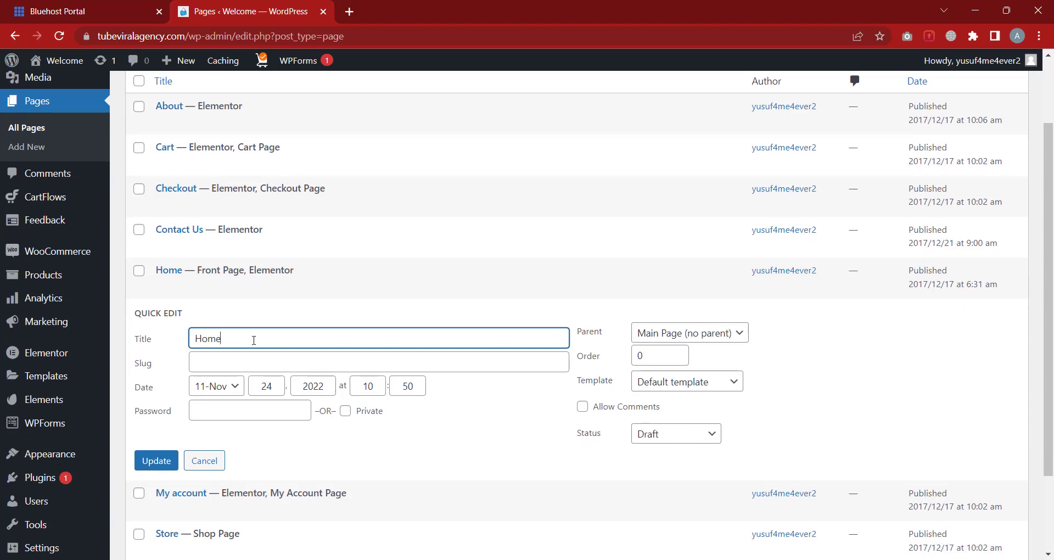
{"action": "type", "text": "2"}
{"action": "key", "text": "ctrl+a"}
{"action": "key", "text": "ctrl+c"}
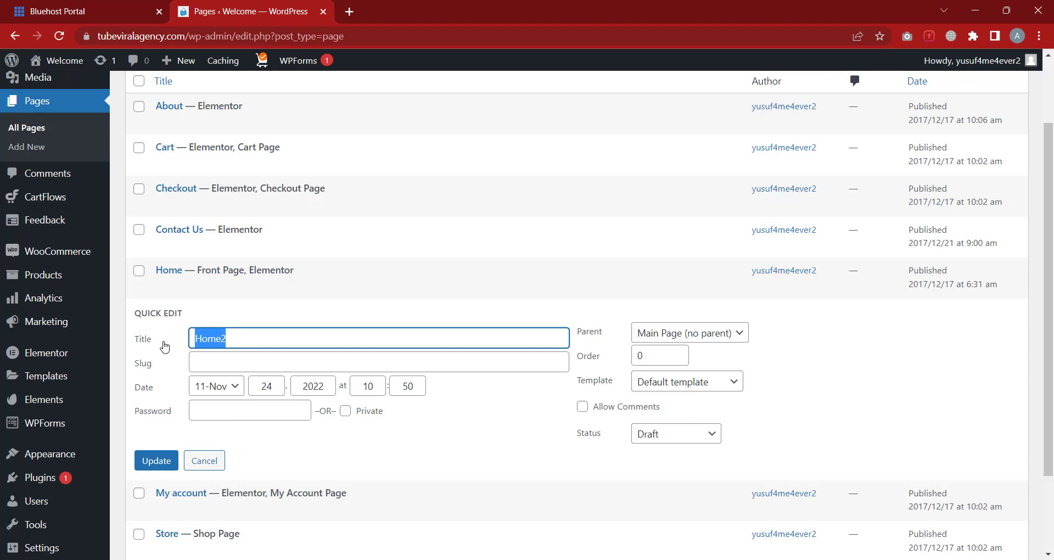
{"action": "left_click", "coordinate": [204, 357]}
{"action": "key", "text": "ctrl+v"}
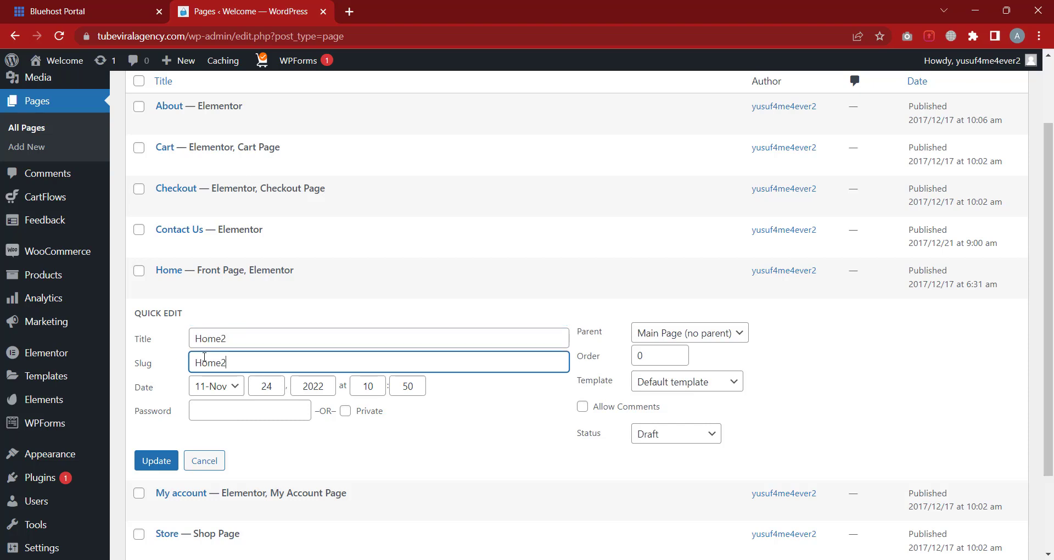
{"action": "left_click", "coordinate": [670, 440]}
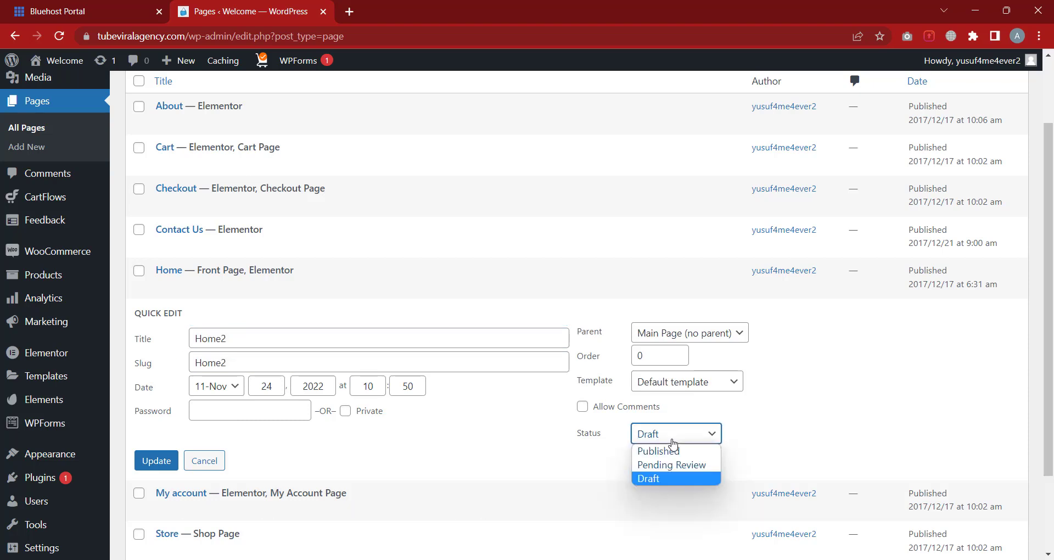
{"action": "left_click", "coordinate": [673, 451]}
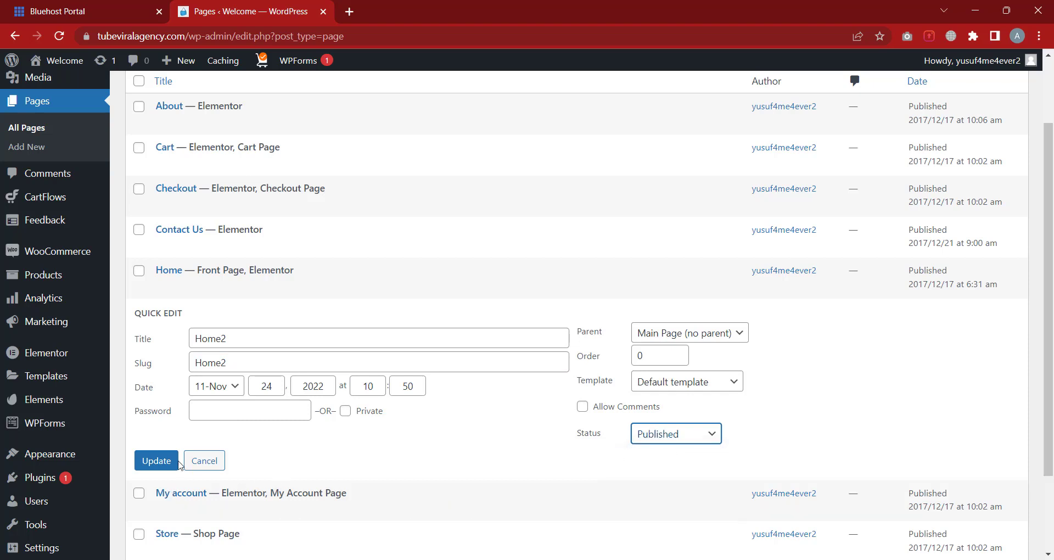
{"action": "left_click", "coordinate": [158, 465]}
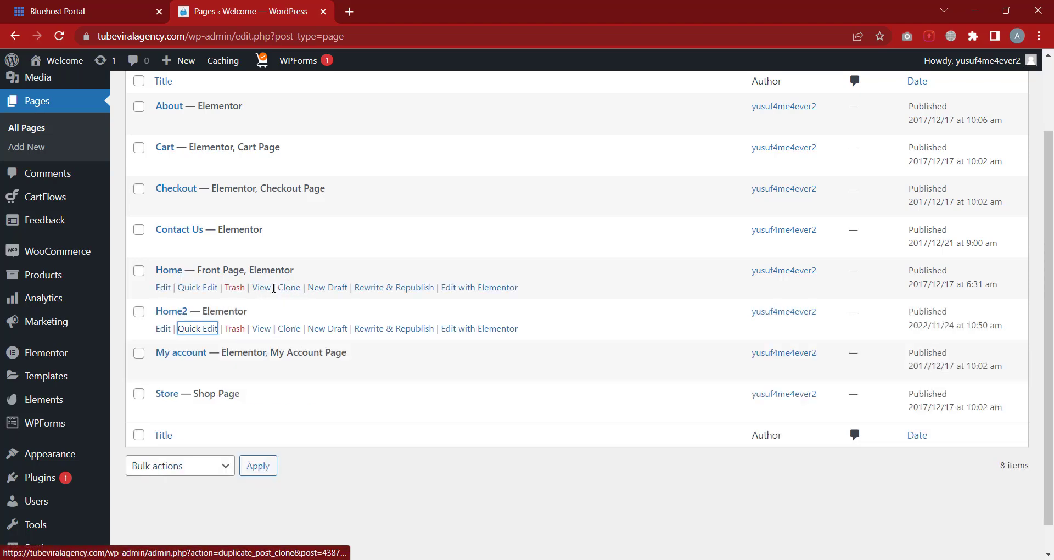
{"action": "right_click", "coordinate": [269, 287]}
Open the live Home page in a new tab, browse the storefront, then return to Pages
{"action": "left_click", "coordinate": [299, 298]}
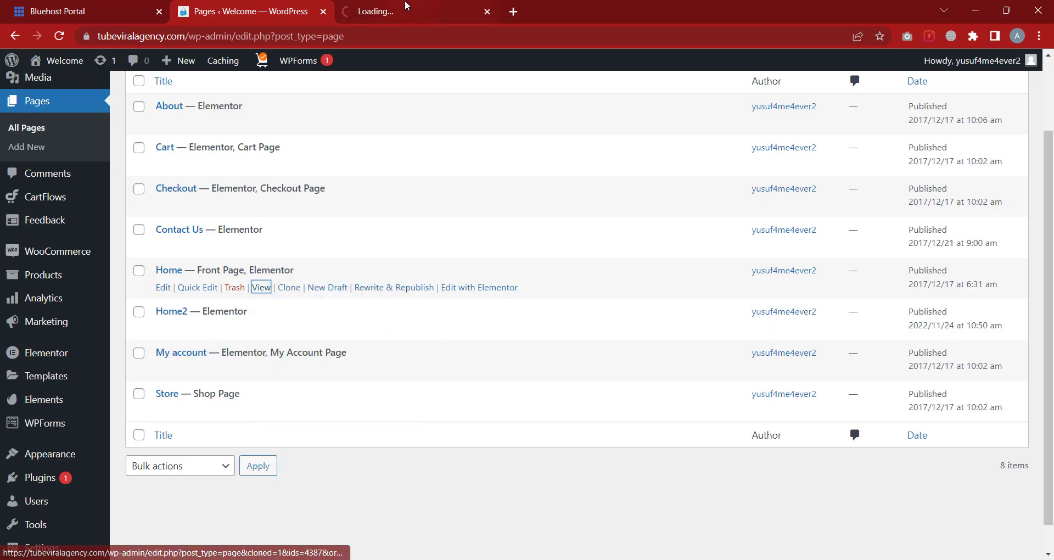
{"action": "left_click", "coordinate": [405, 6]}
{"action": "scroll", "coordinate": [536, 319], "scroll_direction": "down", "scroll_amount": 15}
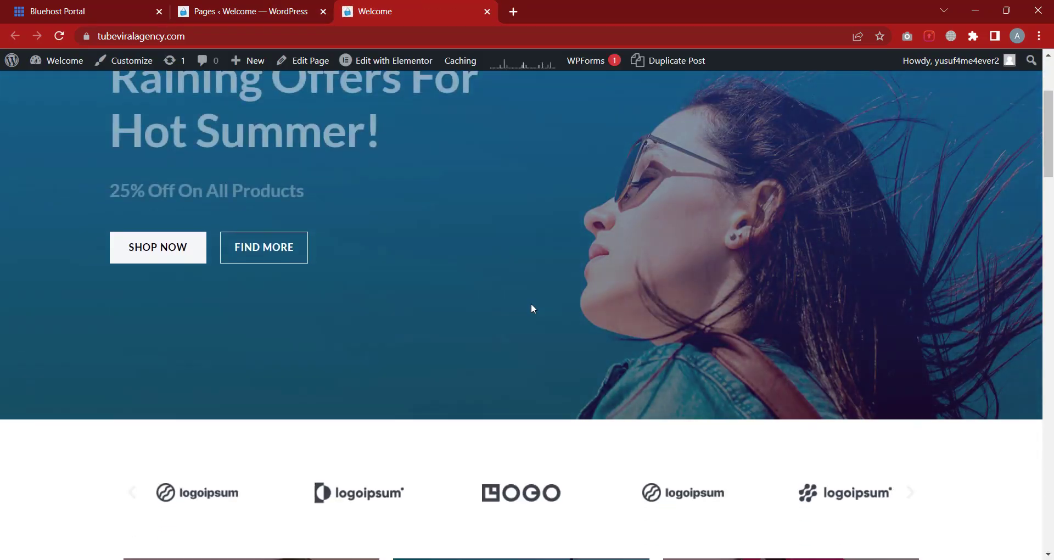
{"action": "scroll", "coordinate": [532, 303], "scroll_direction": "down", "scroll_amount": 10}
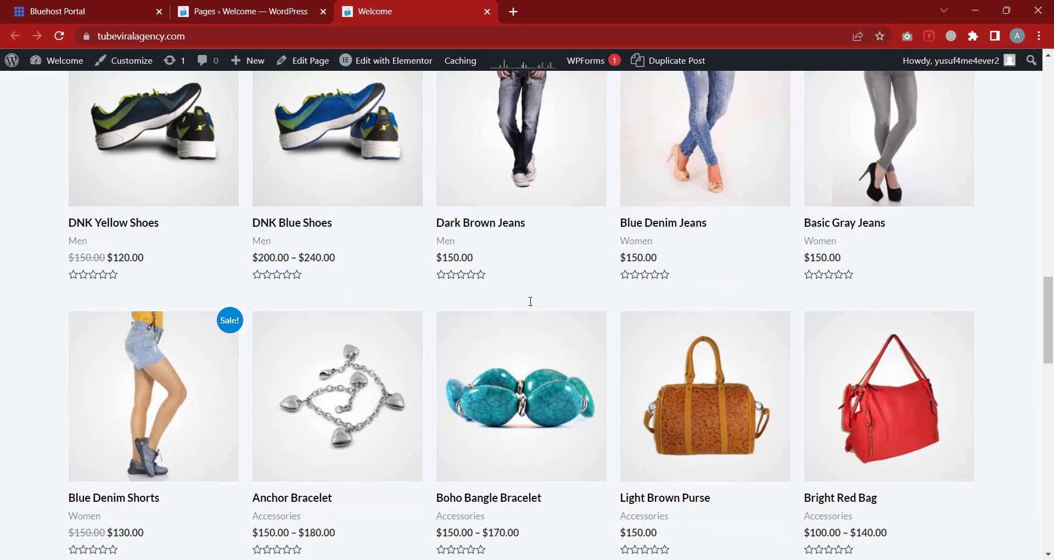
{"action": "left_click", "coordinate": [276, 8]}
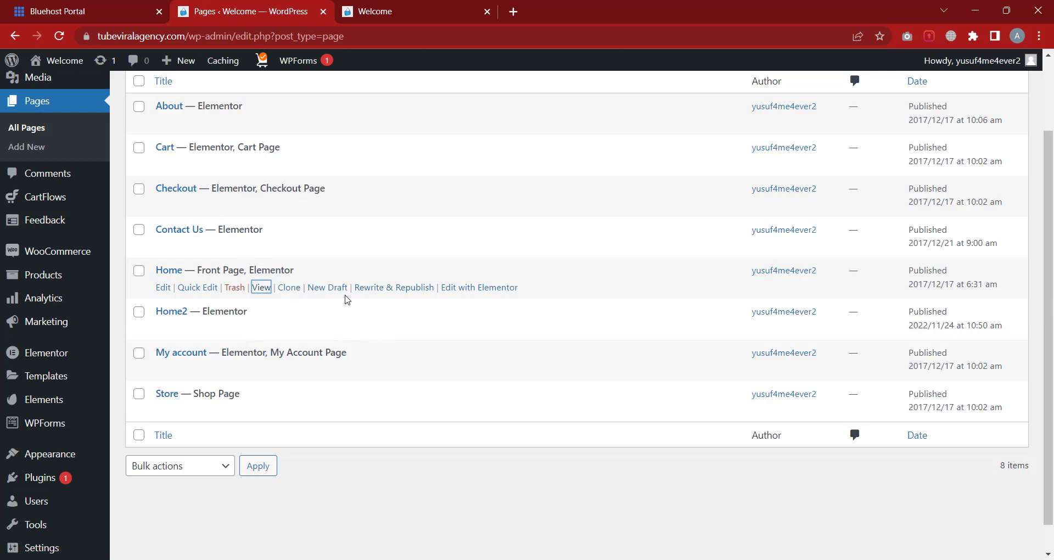
{"action": "left_click", "coordinate": [413, 8]}
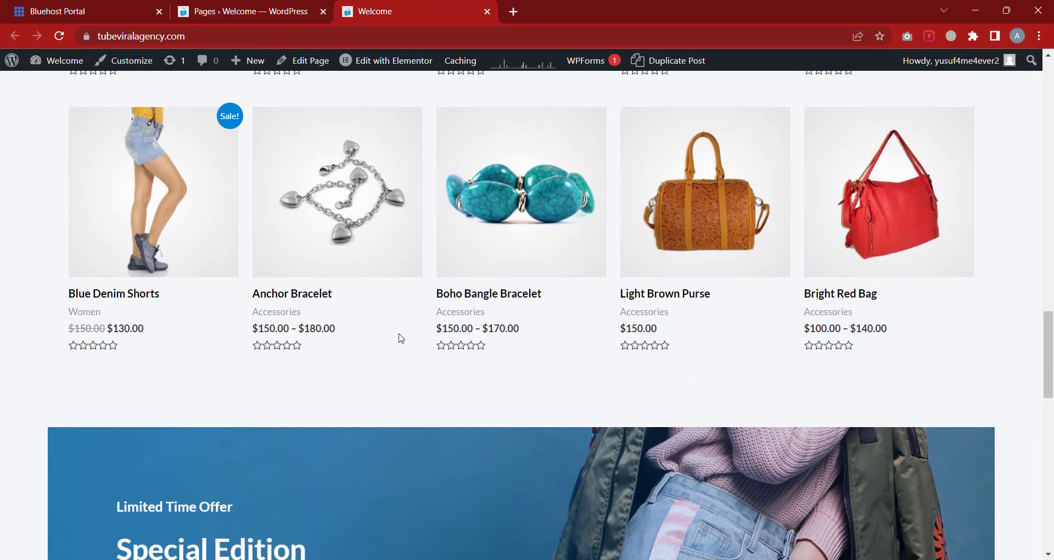
{"action": "scroll", "coordinate": [402, 337], "scroll_direction": "up", "scroll_amount": 15}
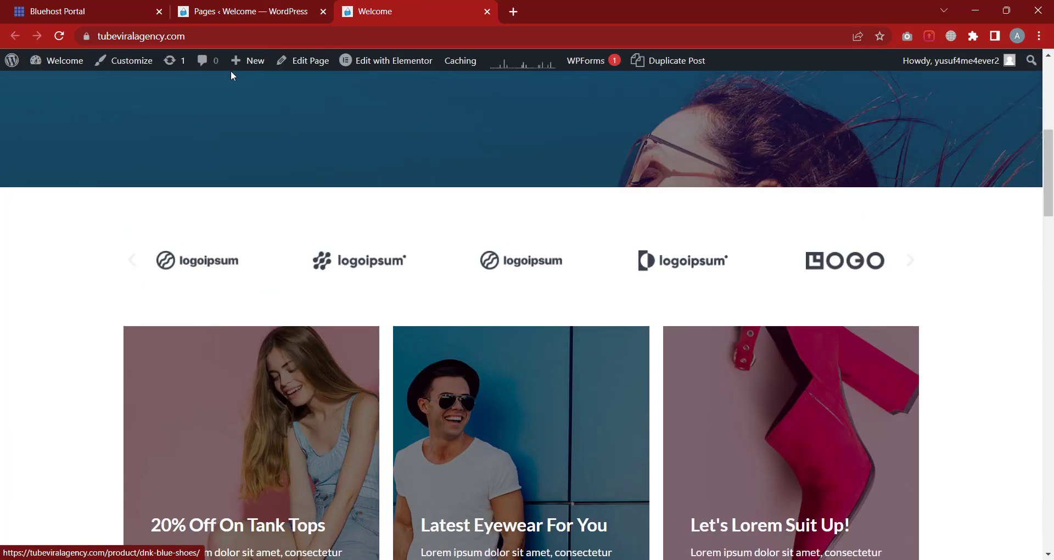
{"action": "left_click", "coordinate": [255, 9]}
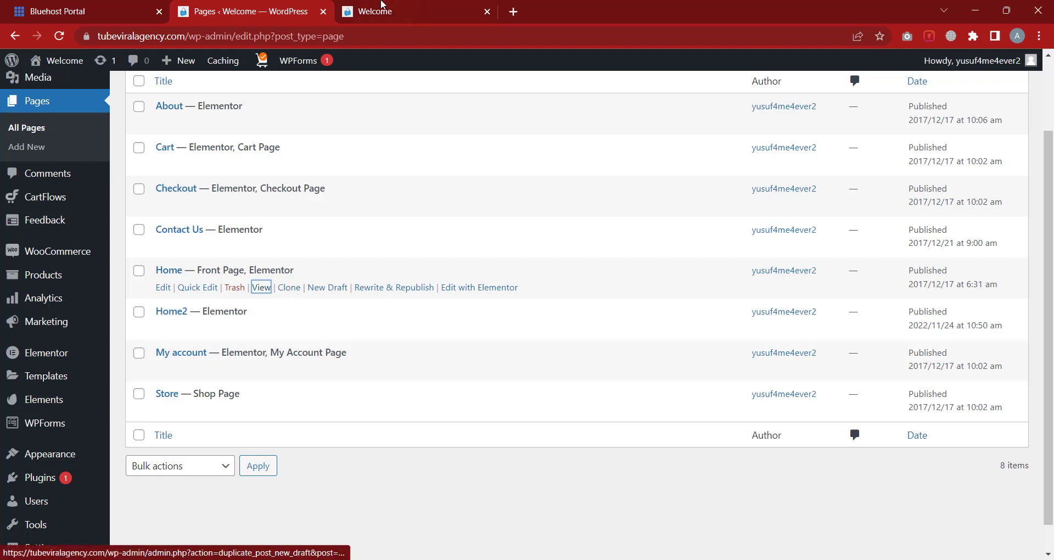
{"action": "left_click", "coordinate": [384, 10]}
{"action": "scroll", "coordinate": [383, 230], "scroll_direction": "up", "scroll_amount": 7}
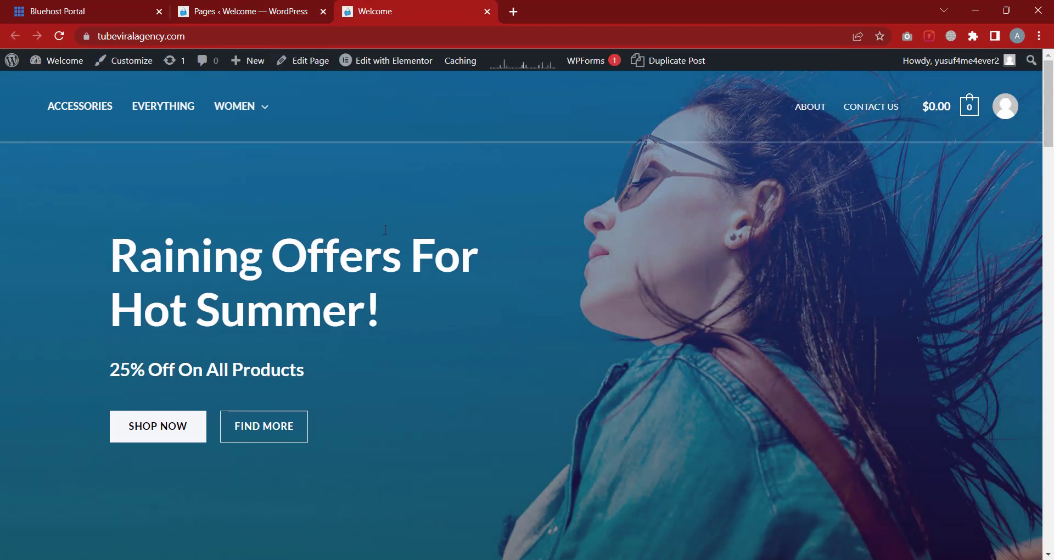
{"action": "left_click", "coordinate": [299, 7]}
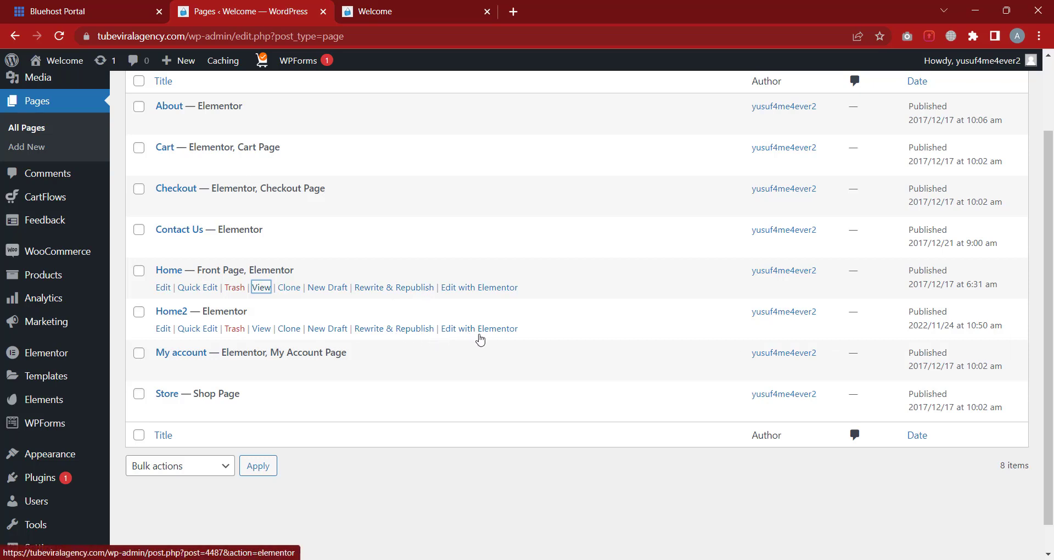
Open Home2's Edit with Elementor link in a new tab and switch to it
{"action": "right_click", "coordinate": [482, 331]}
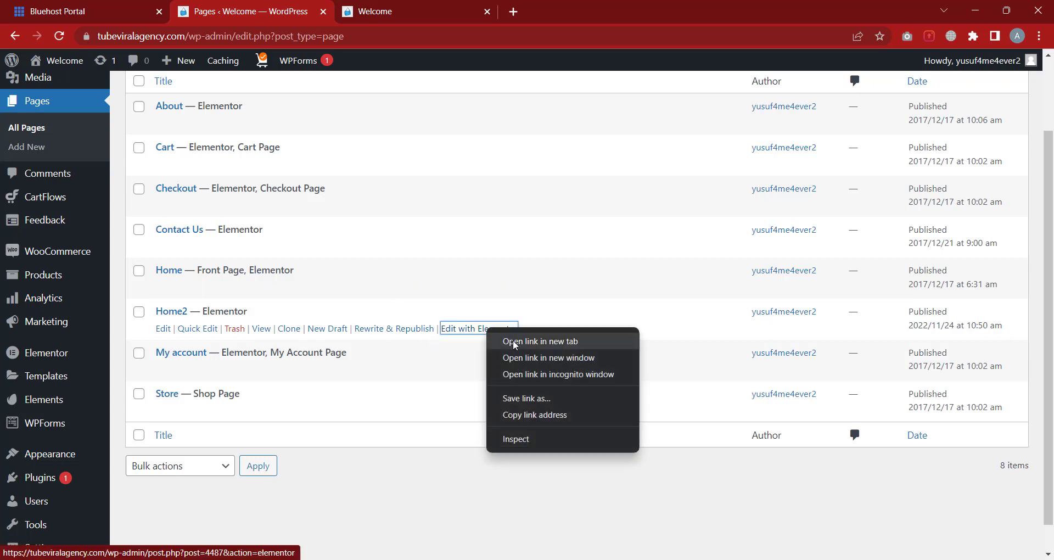
{"action": "left_click", "coordinate": [514, 340]}
{"action": "left_click", "coordinate": [557, 7]}
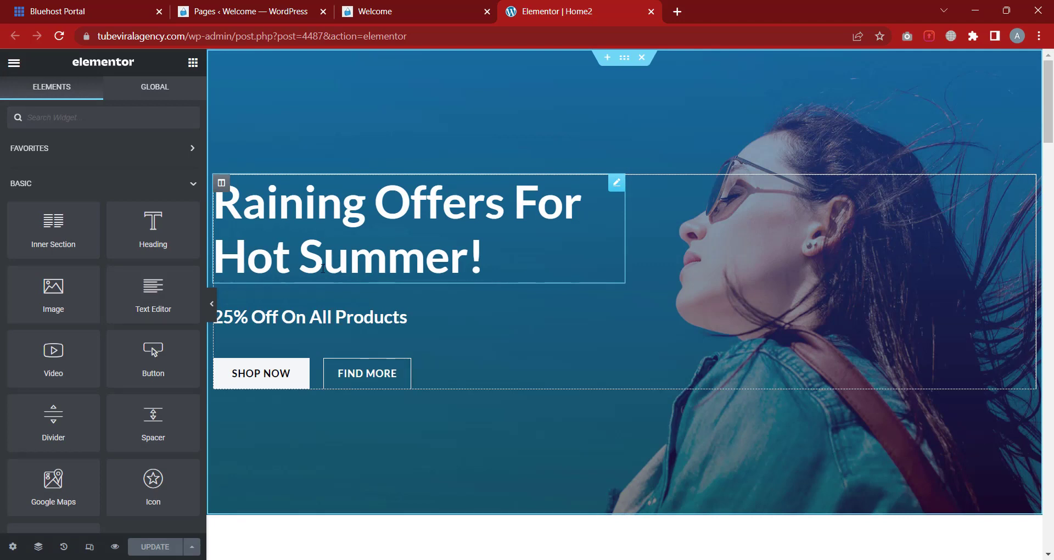
Hide the widget panel and scroll the Home2 canvas for a full-width preview
{"action": "left_click", "coordinate": [212, 305]}
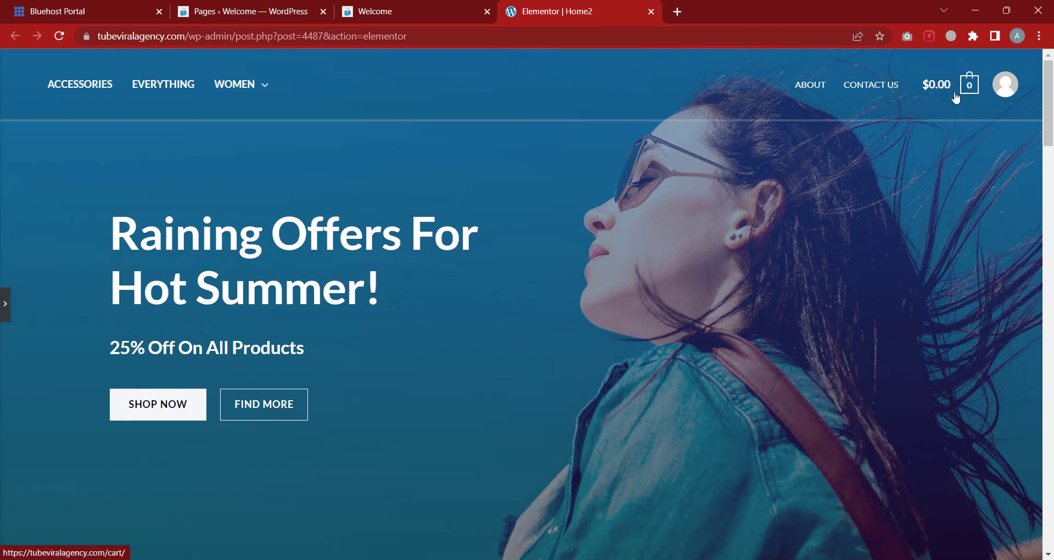
{"action": "scroll", "coordinate": [481, 270], "scroll_direction": "down", "scroll_amount": 4}
{"action": "scroll", "coordinate": [480, 270], "scroll_direction": "down", "scroll_amount": 20}
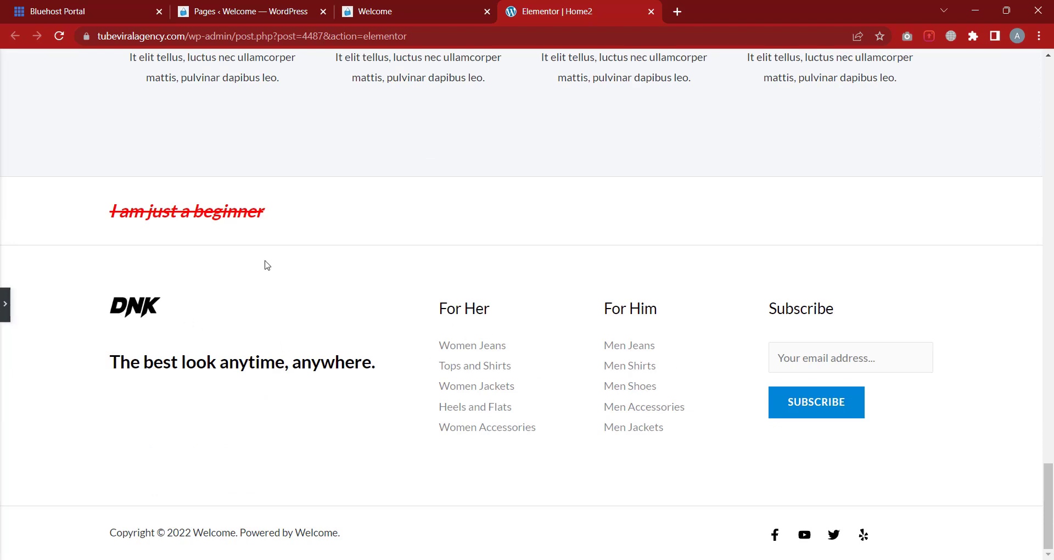
{"action": "left_click", "coordinate": [6, 303]}
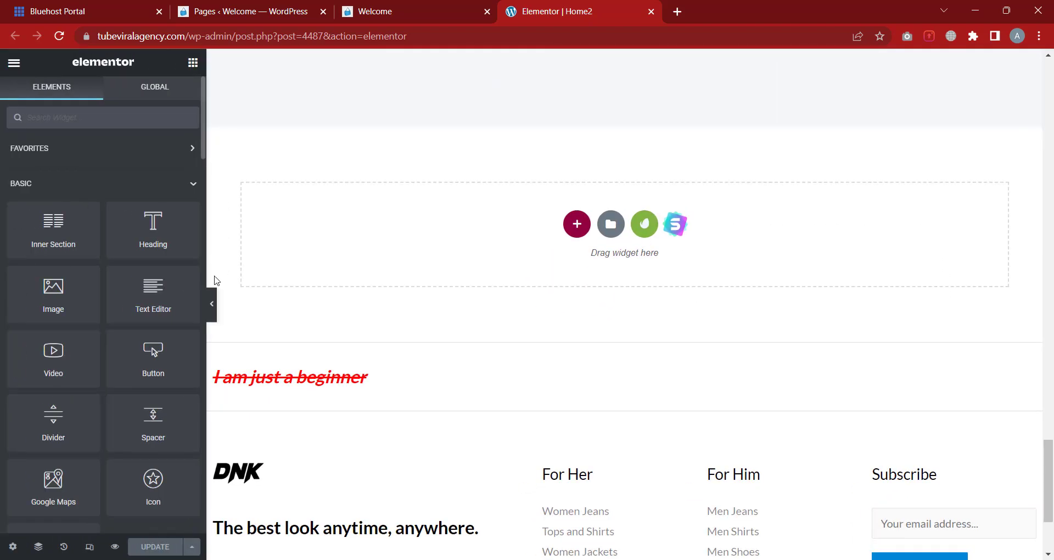
{"action": "scroll", "coordinate": [554, 274], "scroll_direction": "up", "scroll_amount": 3}
{"action": "scroll", "coordinate": [623, 291], "scroll_direction": "down", "scroll_amount": 1}
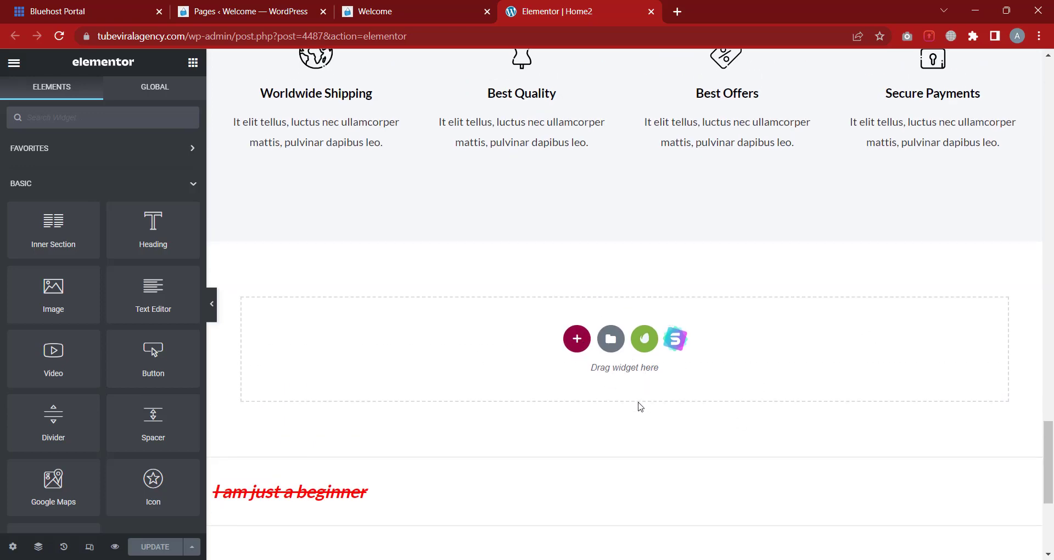
{"action": "scroll", "coordinate": [637, 401], "scroll_direction": "down", "scroll_amount": 5}
{"action": "scroll", "coordinate": [689, 285], "scroll_direction": "up", "scroll_amount": 15}
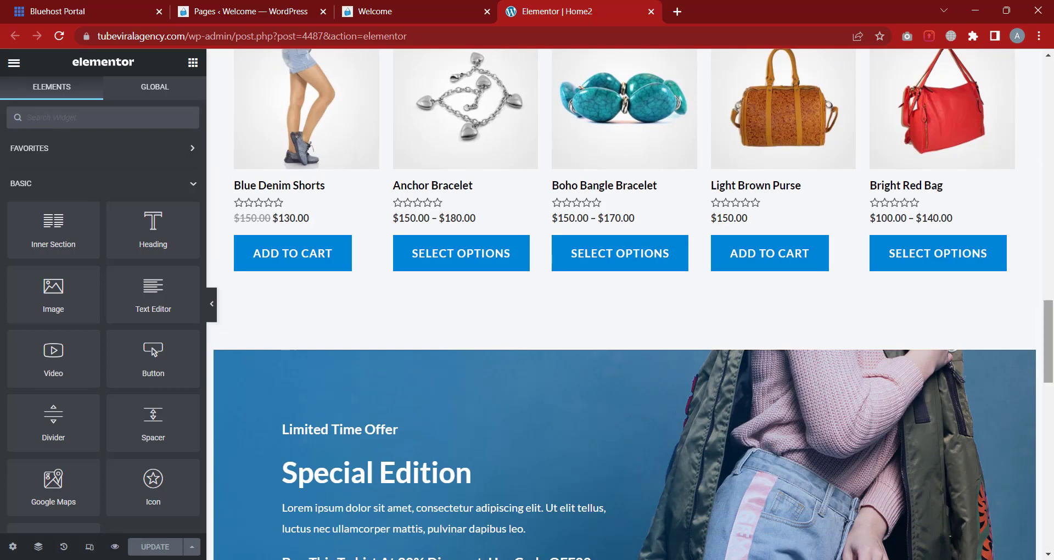
Scroll through the hero, logo carousel, Featured Products grid and footer of Home2
{"action": "left_click_drag", "start_coordinate": [1048, 340], "coordinate": [1048, 102]}
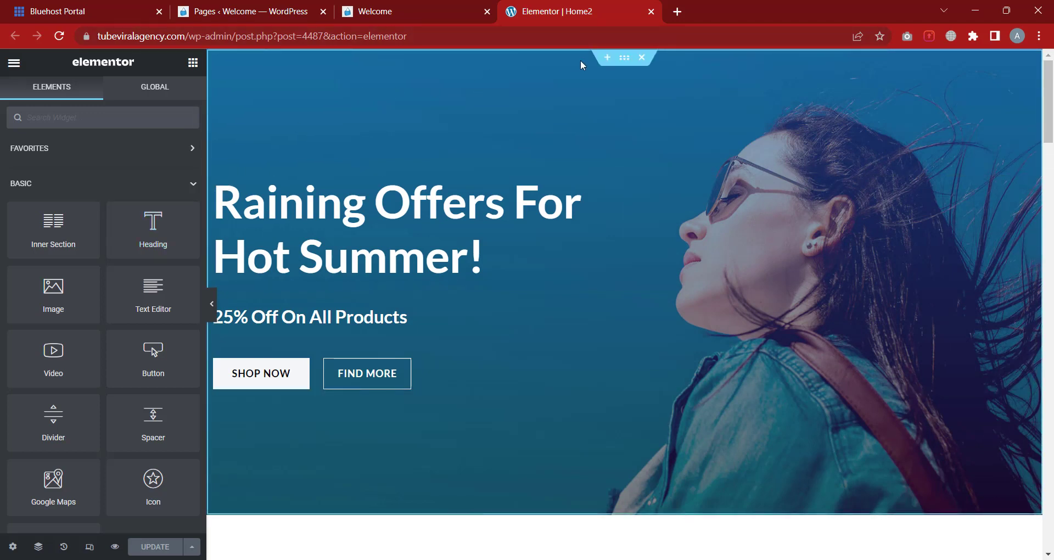
{"action": "left_click", "coordinate": [211, 309]}
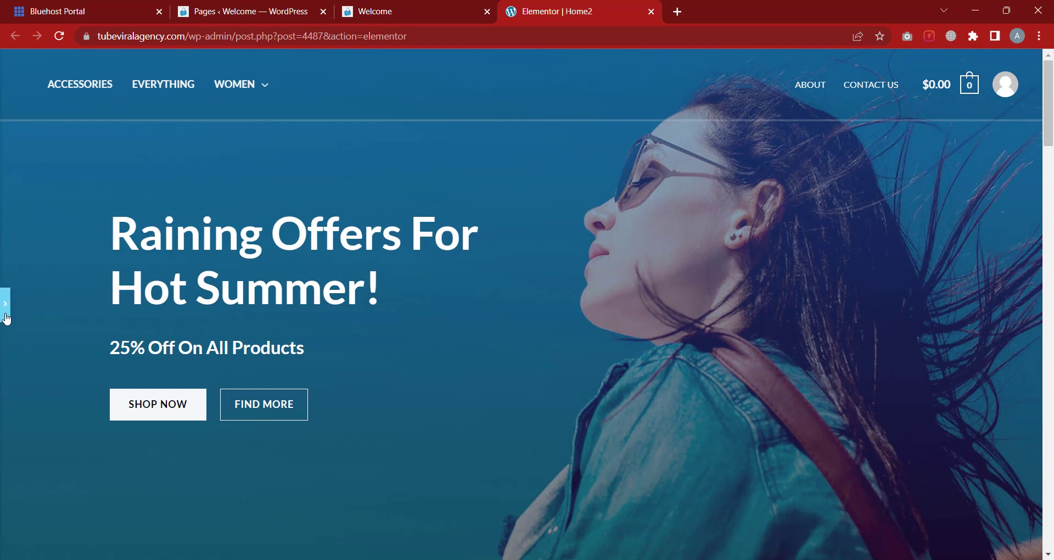
{"action": "left_click", "coordinate": [3, 318]}
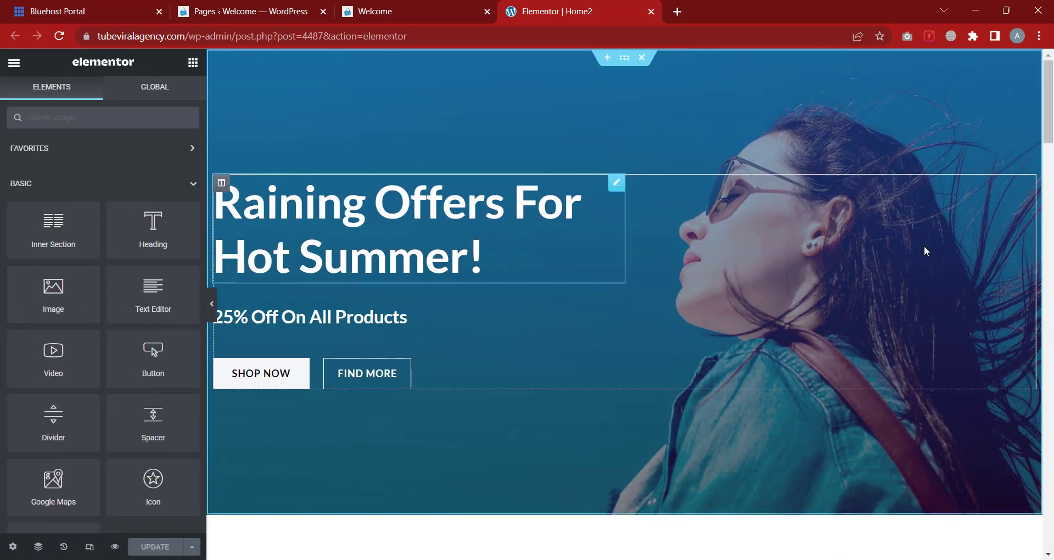
{"action": "left_click_drag", "start_coordinate": [1049, 110], "coordinate": [1042, 74]}
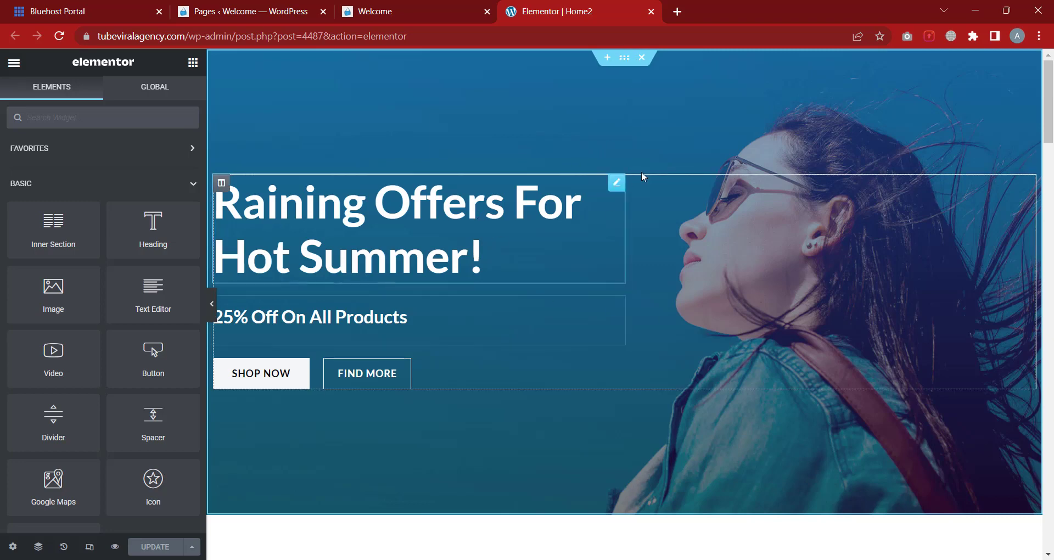
{"action": "scroll", "coordinate": [525, 357], "scroll_direction": "down", "scroll_amount": 5}
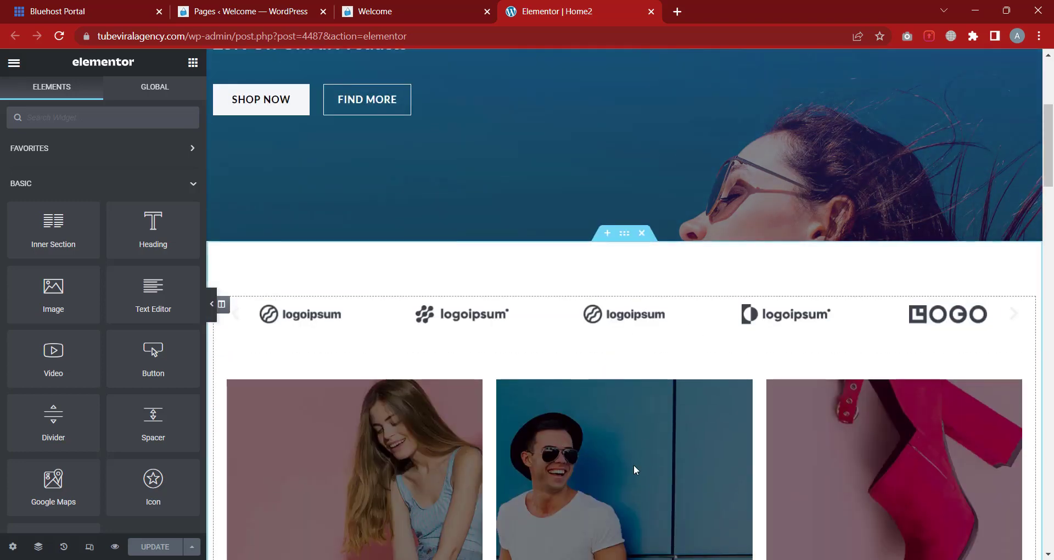
{"action": "scroll", "coordinate": [823, 340], "scroll_direction": "down", "scroll_amount": 2}
{"action": "scroll", "coordinate": [613, 77], "scroll_direction": "up", "scroll_amount": 7}
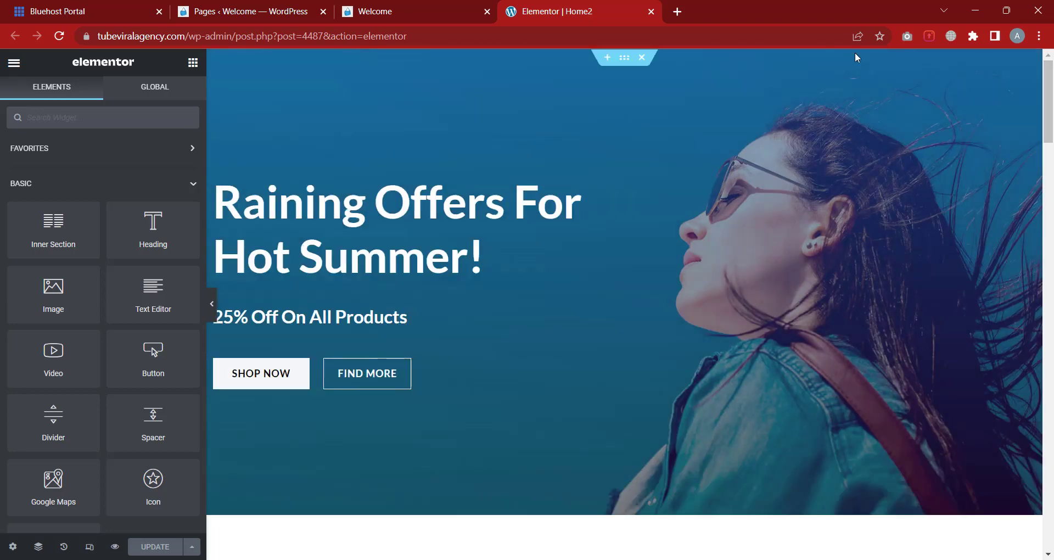
{"action": "scroll", "coordinate": [691, 475], "scroll_direction": "down", "scroll_amount": 15}
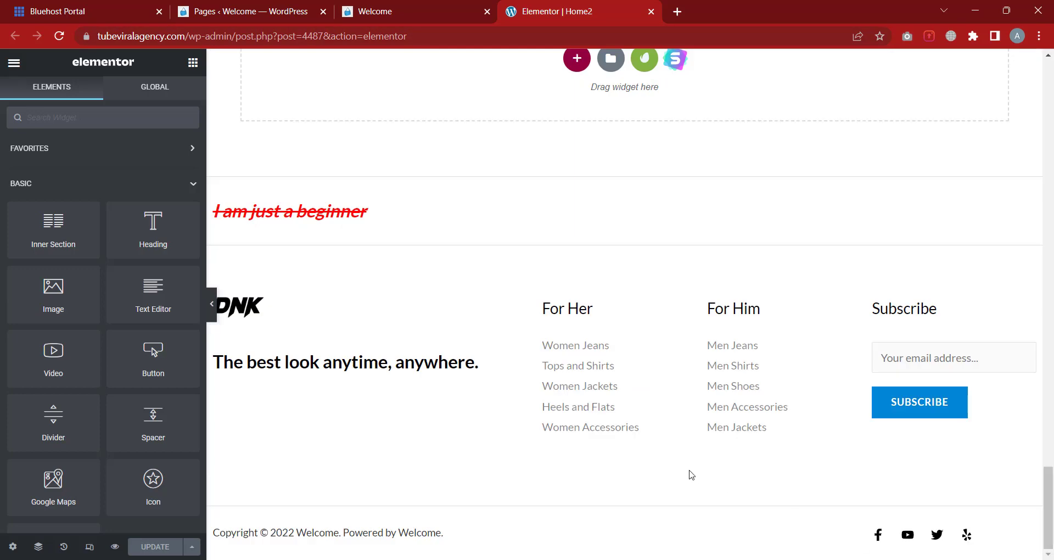
{"action": "left_click_drag", "start_coordinate": [1049, 494], "coordinate": [1050, 58]}
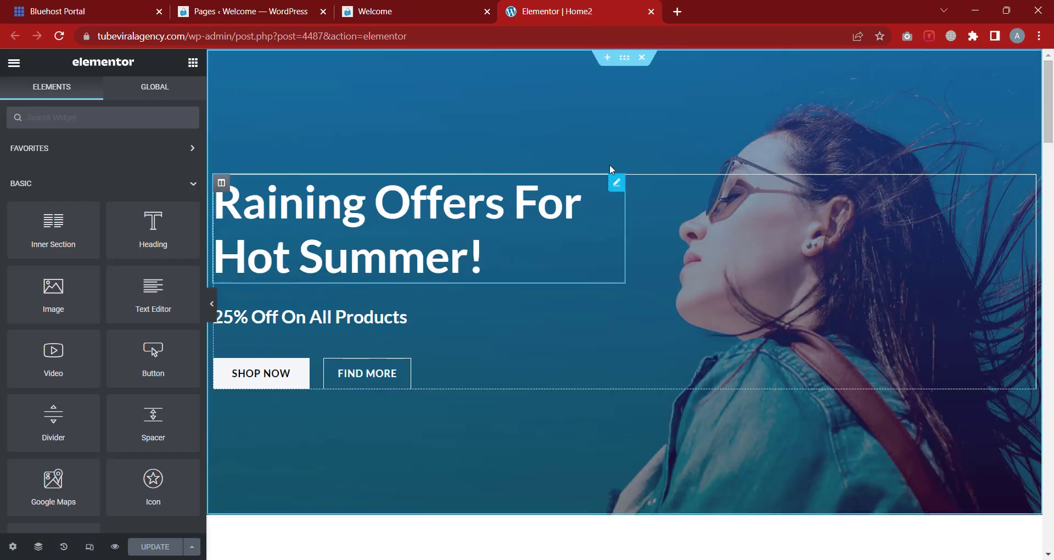
Set the Home2 page layout to Elementor Canvas in Page Settings
{"action": "left_click", "coordinate": [13, 547]}
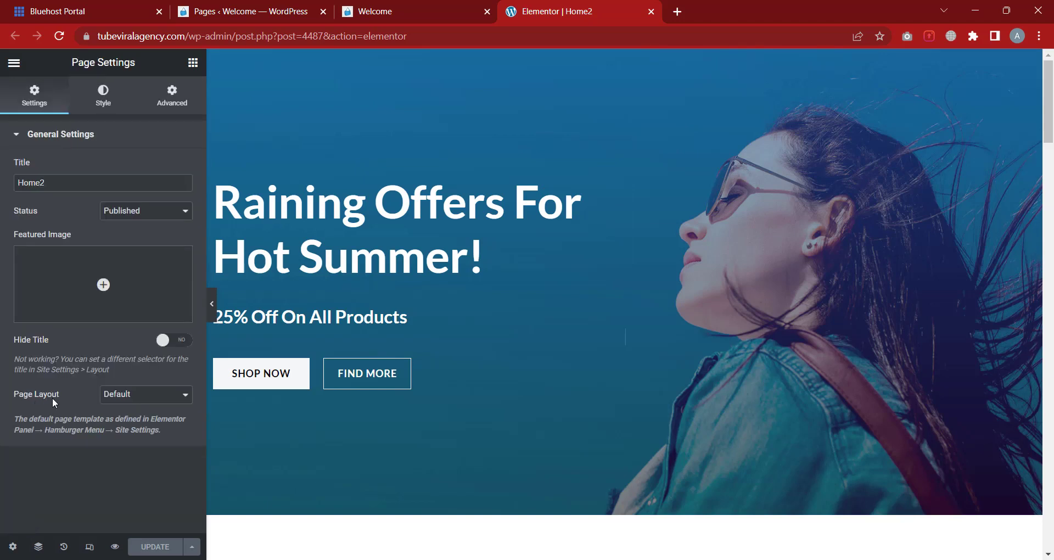
{"action": "left_click", "coordinate": [130, 401]}
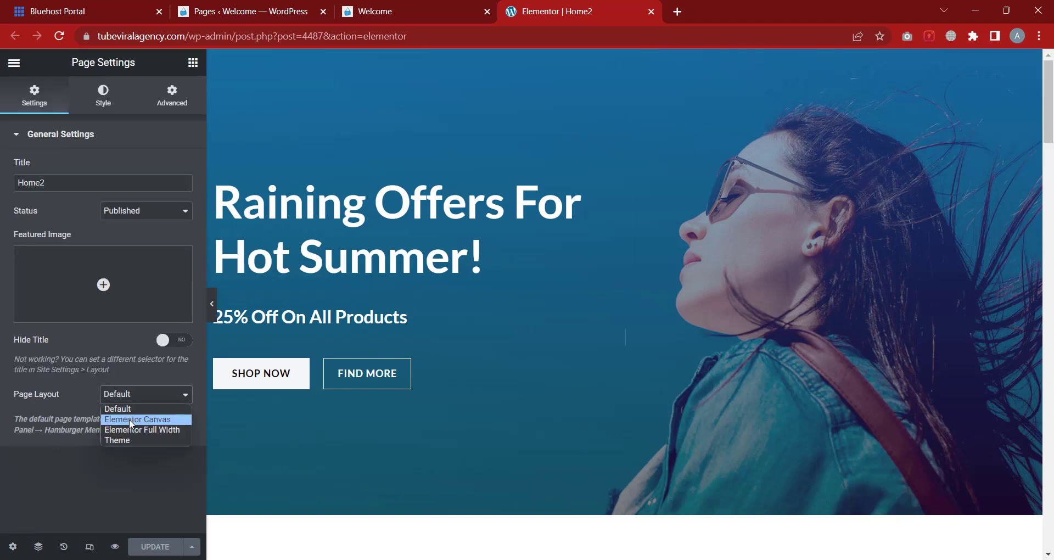
{"action": "left_click", "coordinate": [140, 419]}
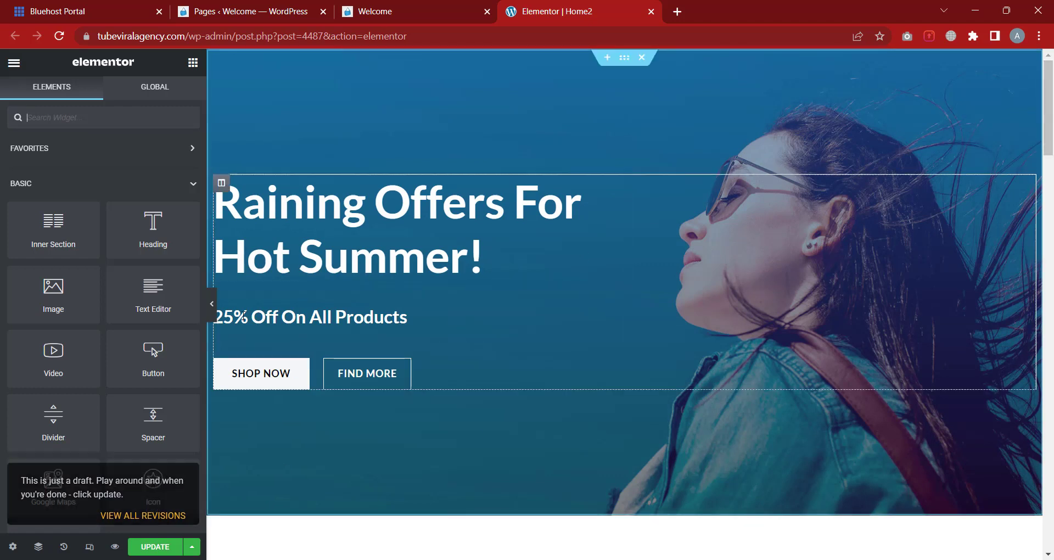
{"action": "left_click", "coordinate": [213, 313]}
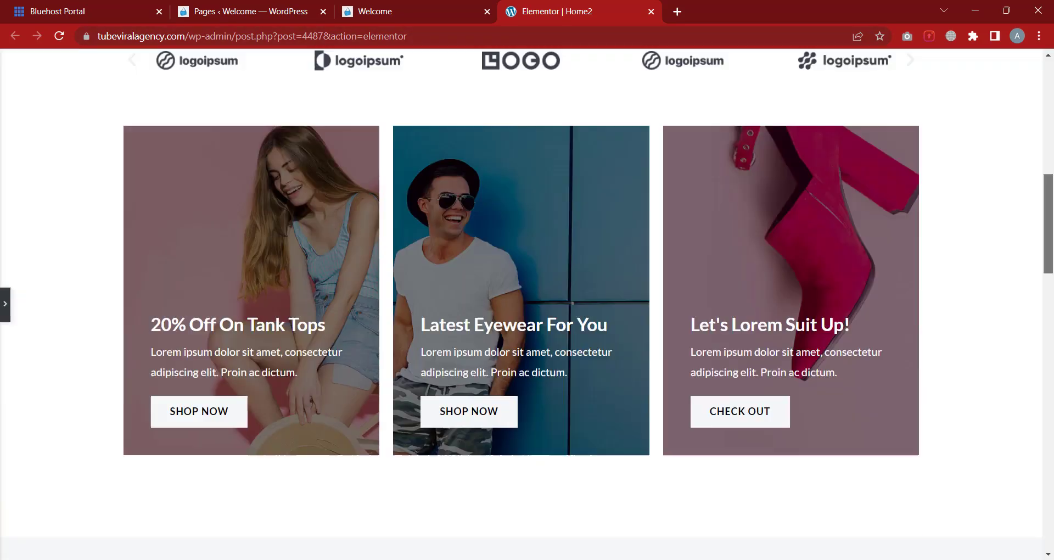
{"action": "left_click_drag", "start_coordinate": [1048, 110], "coordinate": [1048, 500]}
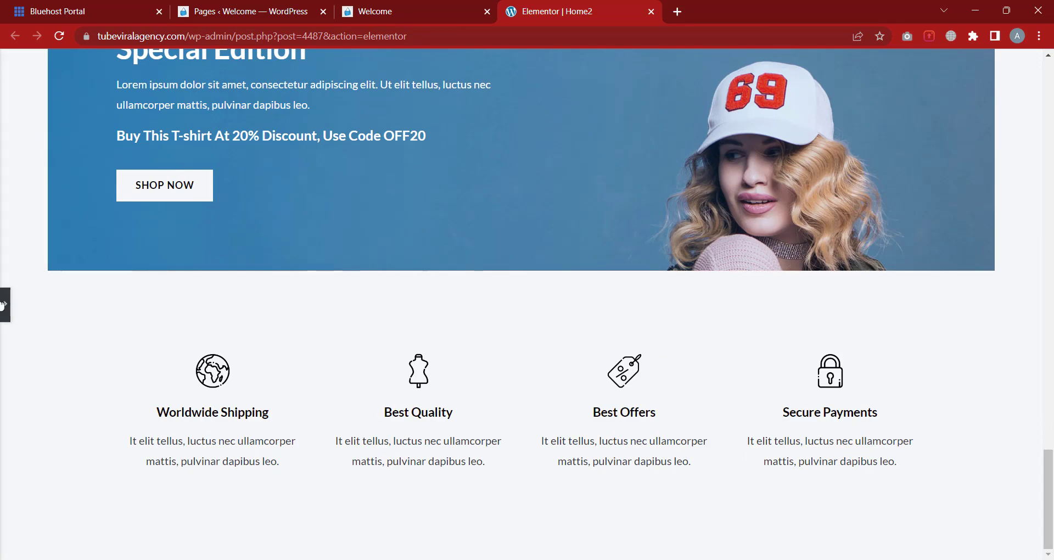
{"action": "left_click", "coordinate": [5, 310]}
{"action": "scroll", "coordinate": [647, 207], "scroll_direction": "up", "scroll_amount": 7}
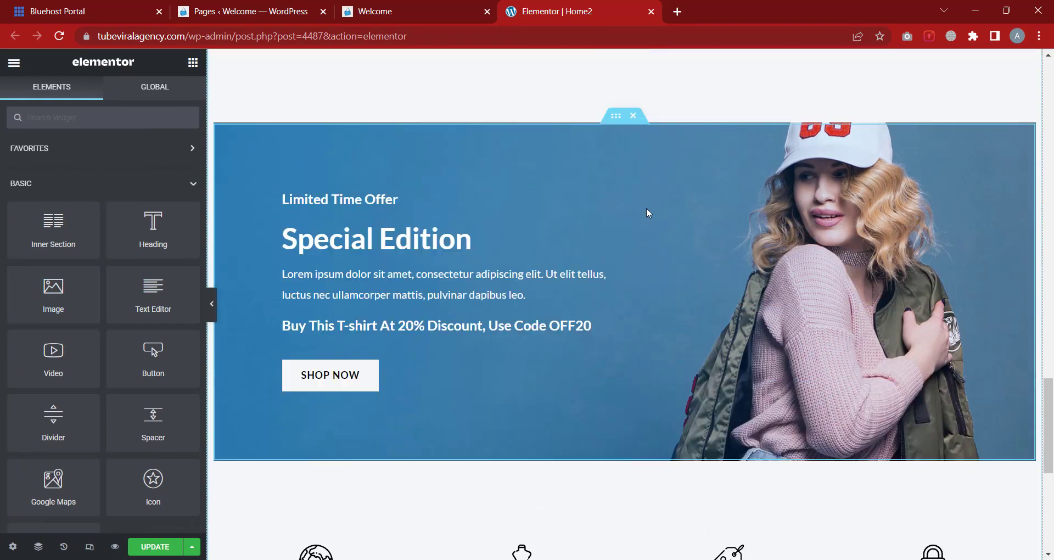
{"action": "left_click_drag", "start_coordinate": [1050, 337], "coordinate": [1051, 462]}
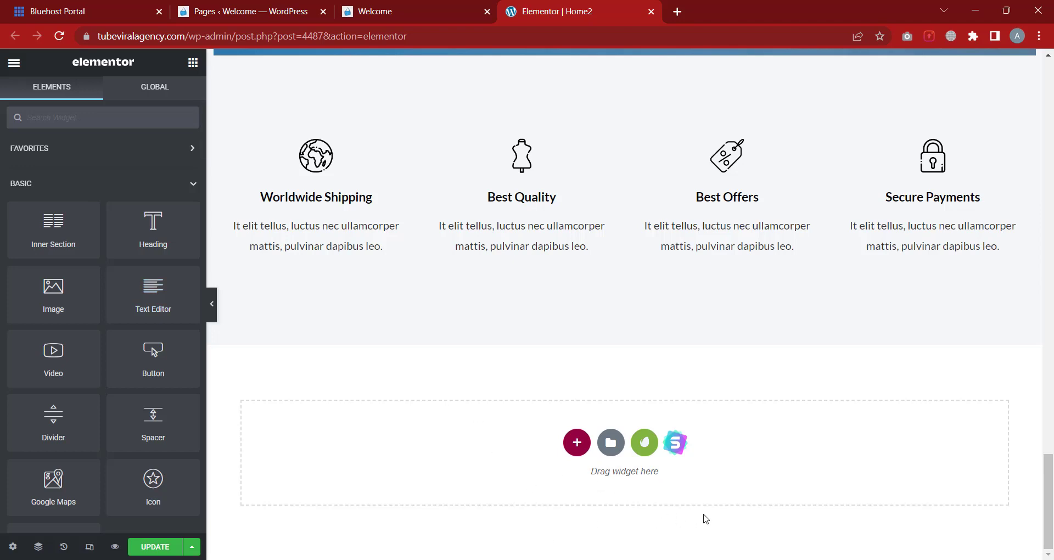
{"action": "left_click_drag", "start_coordinate": [1052, 485], "coordinate": [1042, 82]}
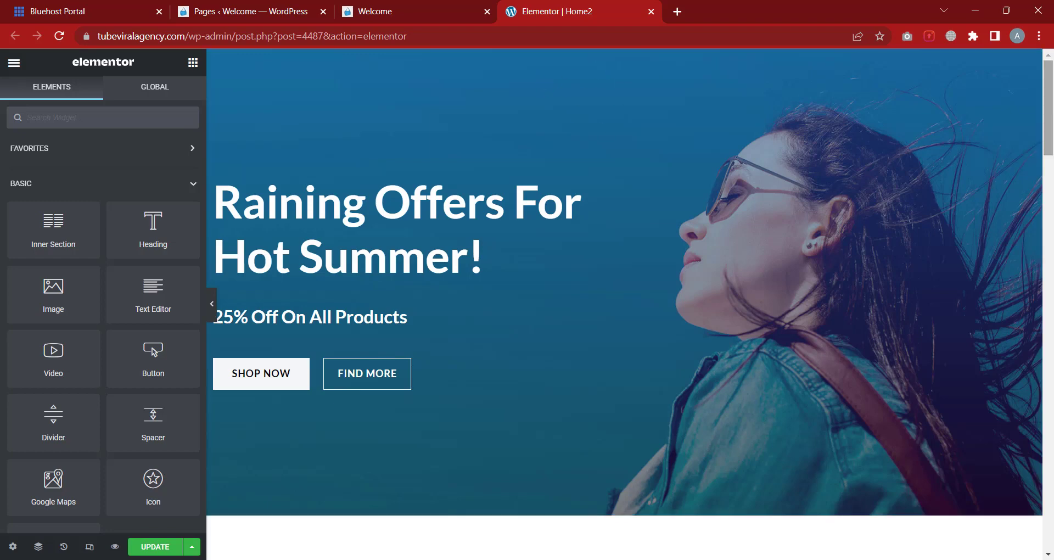
{"action": "scroll", "coordinate": [598, 110], "scroll_direction": "down", "scroll_amount": 20}
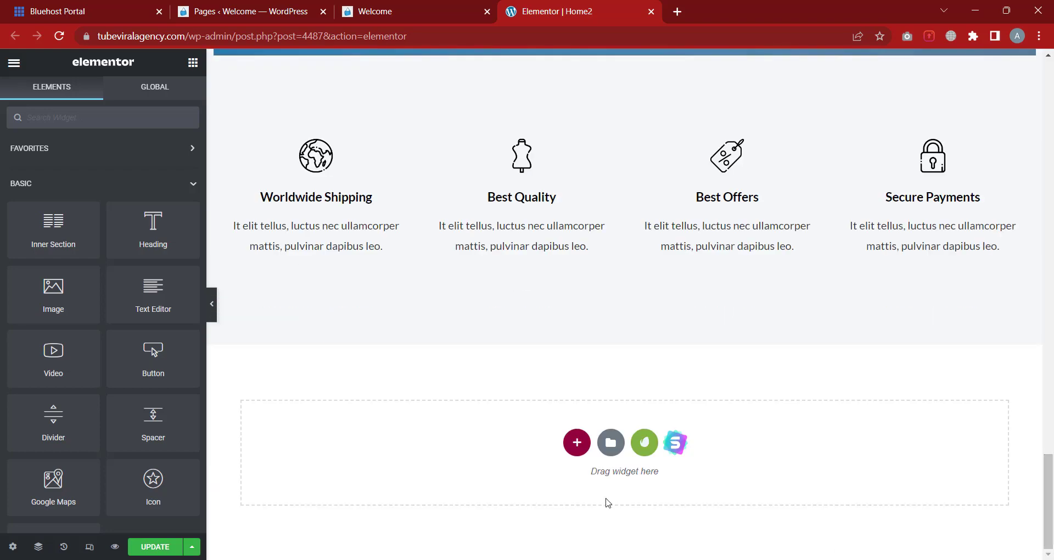
{"action": "scroll", "coordinate": [1052, 379], "scroll_direction": "up", "scroll_amount": 3}
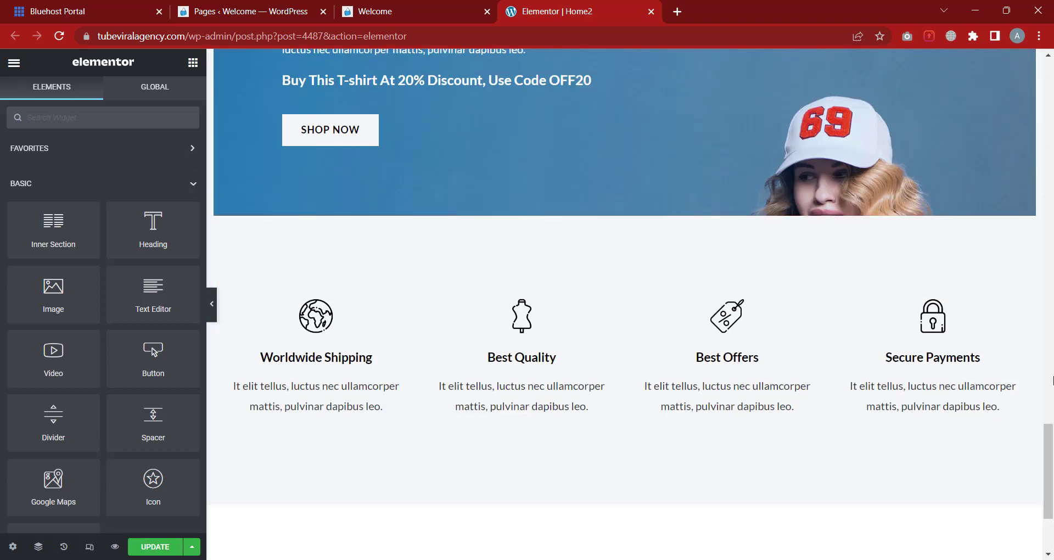
{"action": "left_click_drag", "start_coordinate": [1047, 429], "coordinate": [1047, 69]}
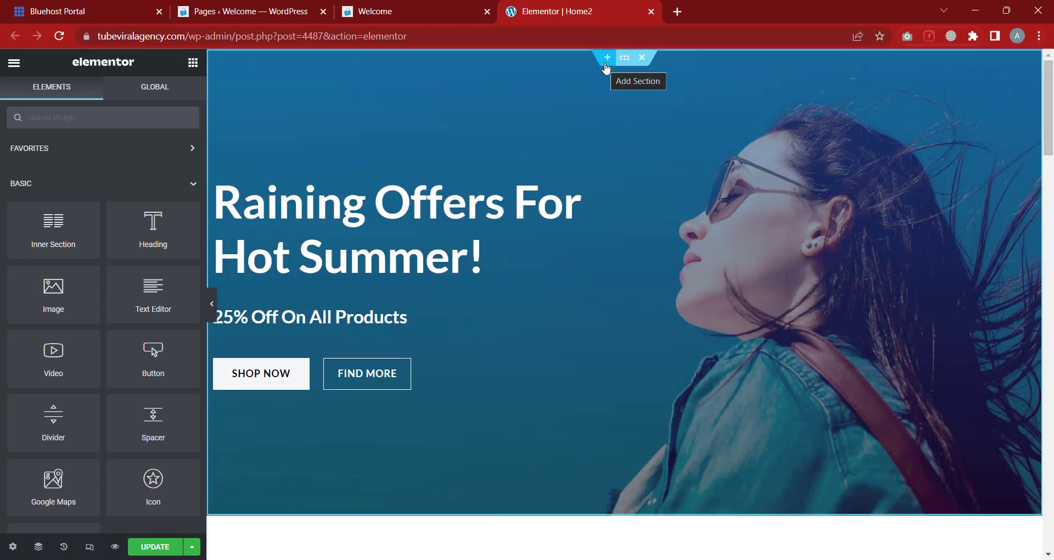
Add a new section above the hero and open the template library
{"action": "left_click", "coordinate": [606, 57]}
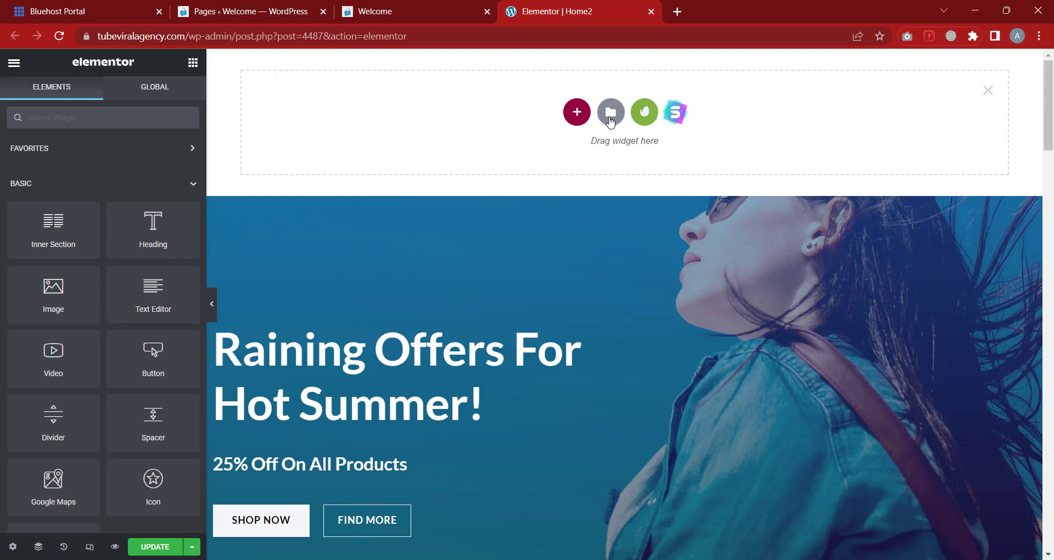
{"action": "left_click", "coordinate": [609, 120]}
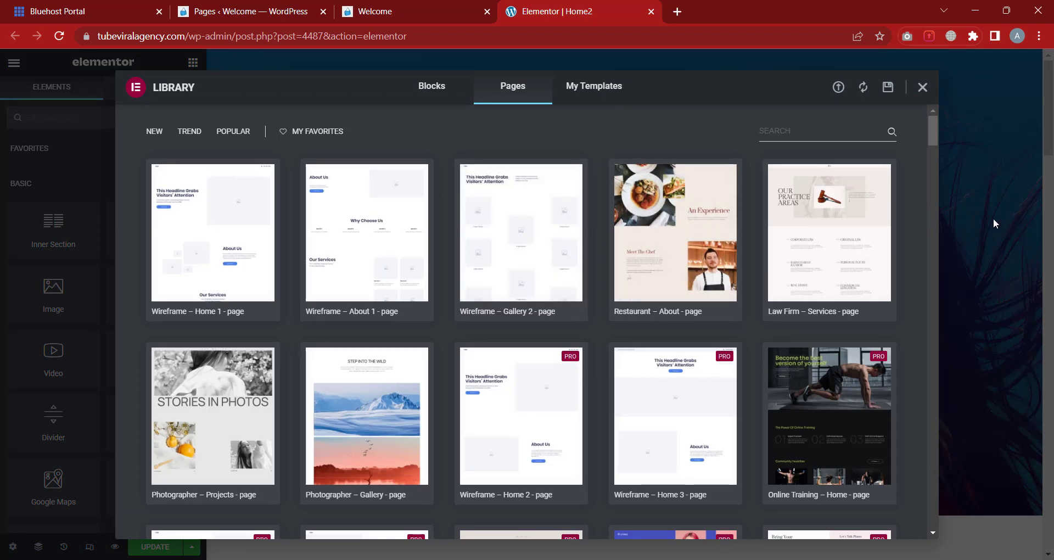
{"action": "scroll", "coordinate": [425, 301], "scroll_direction": "down", "scroll_amount": 3}
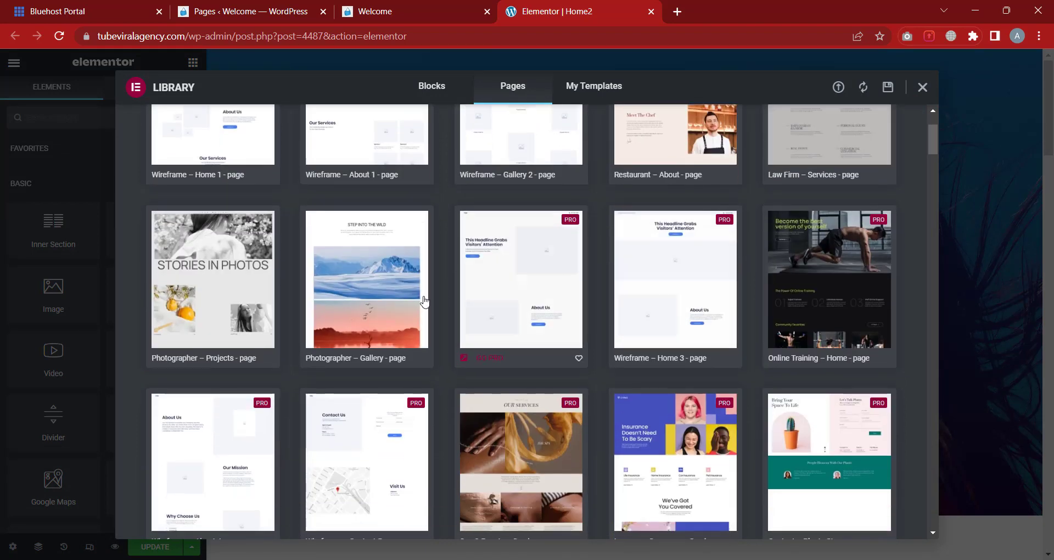
{"action": "scroll", "coordinate": [652, 307], "scroll_direction": "down", "scroll_amount": 10}
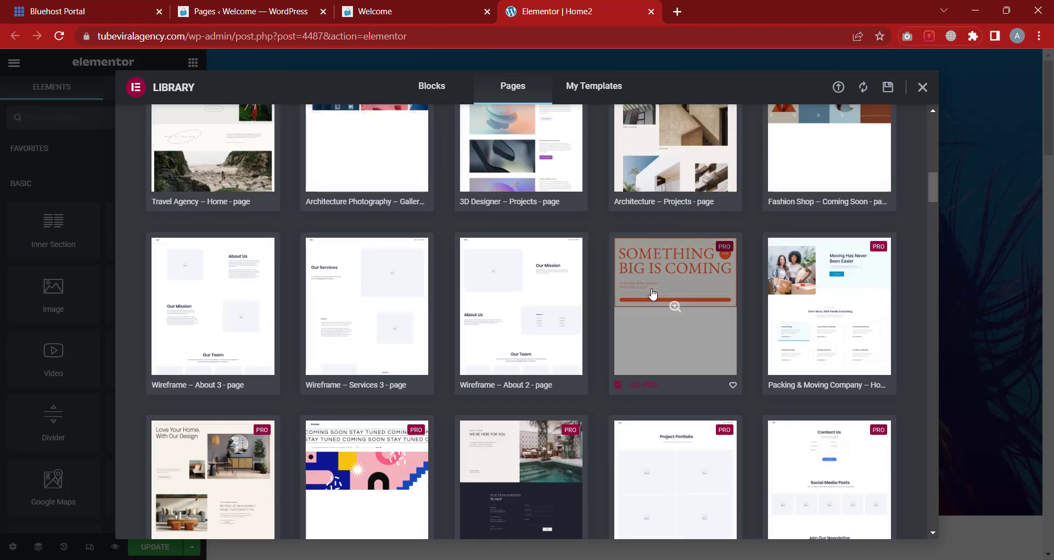
{"action": "scroll", "coordinate": [652, 295], "scroll_direction": "up", "scroll_amount": 15}
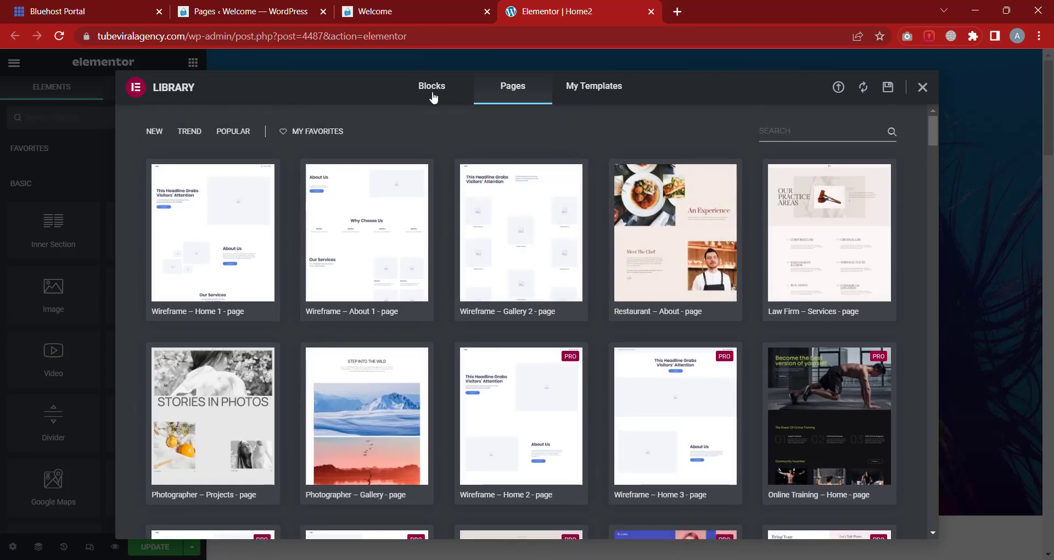
Browse the Blocks templates in the Elementor Library
{"action": "left_click", "coordinate": [433, 87]}
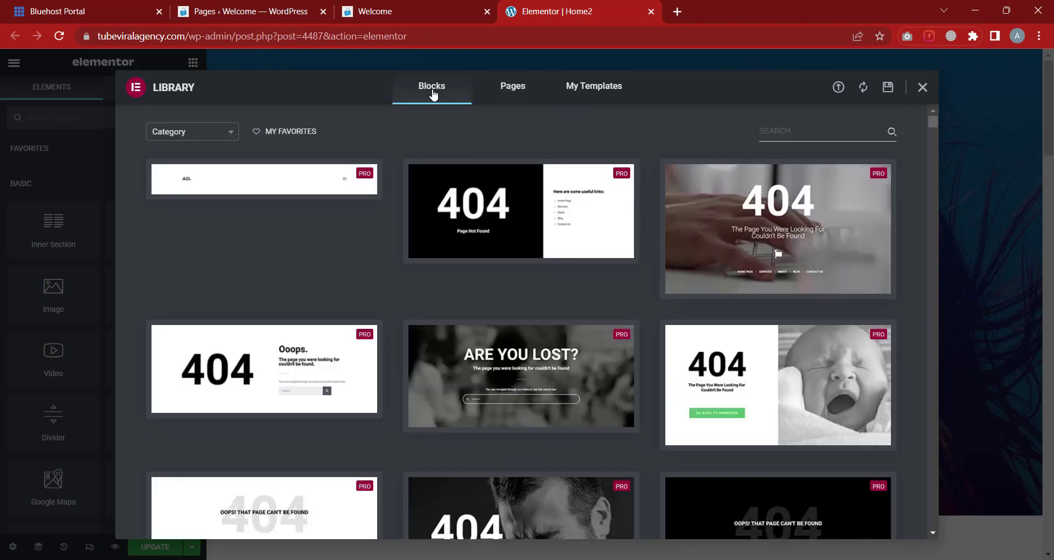
{"action": "scroll", "coordinate": [721, 363], "scroll_direction": "down", "scroll_amount": 10}
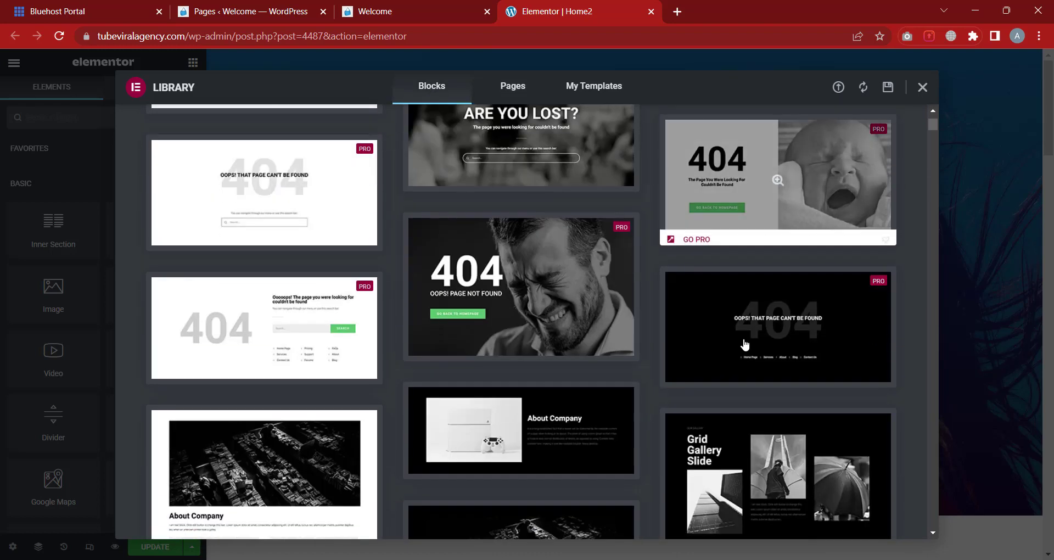
{"action": "scroll", "coordinate": [757, 346], "scroll_direction": "up", "scroll_amount": 10}
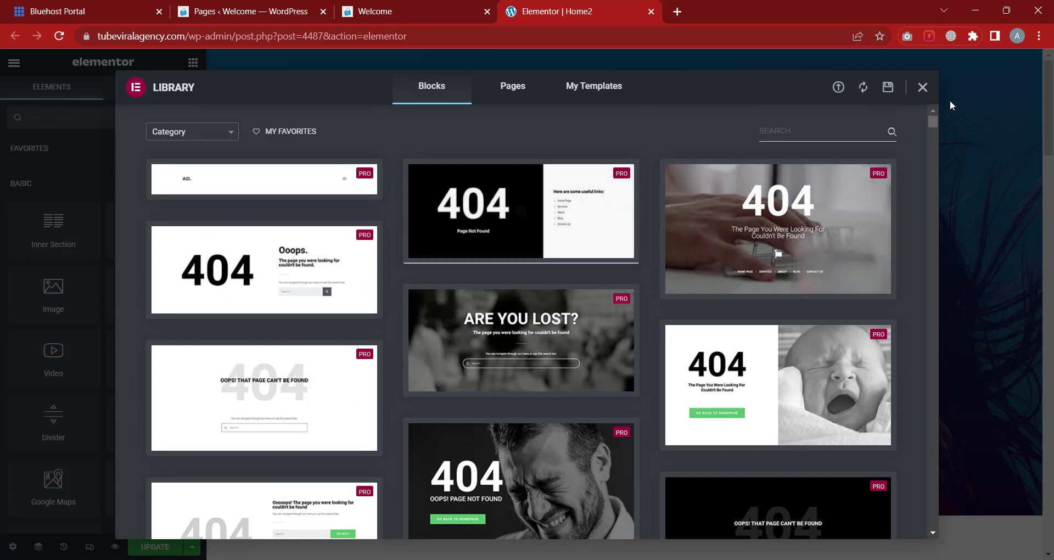
{"action": "scroll", "coordinate": [915, 254], "scroll_direction": "down", "scroll_amount": 15}
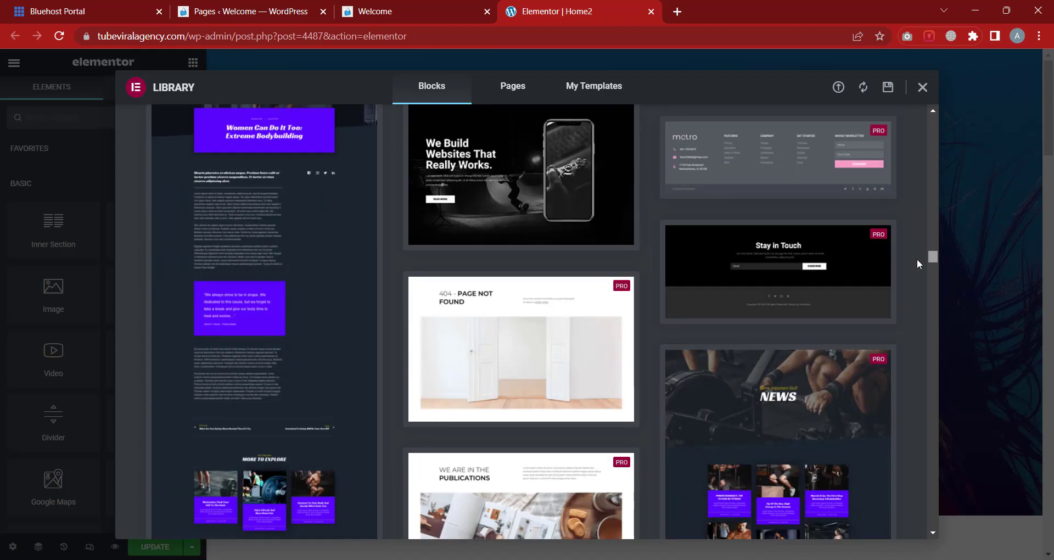
{"action": "scroll", "coordinate": [921, 276], "scroll_direction": "down", "scroll_amount": 10}
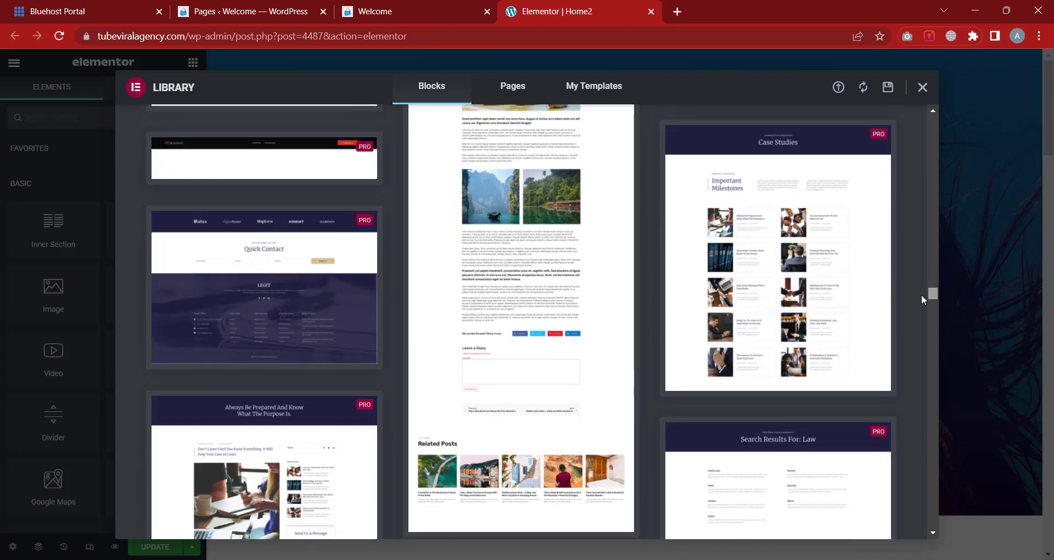
{"action": "scroll", "coordinate": [929, 327], "scroll_direction": "down", "scroll_amount": 10}
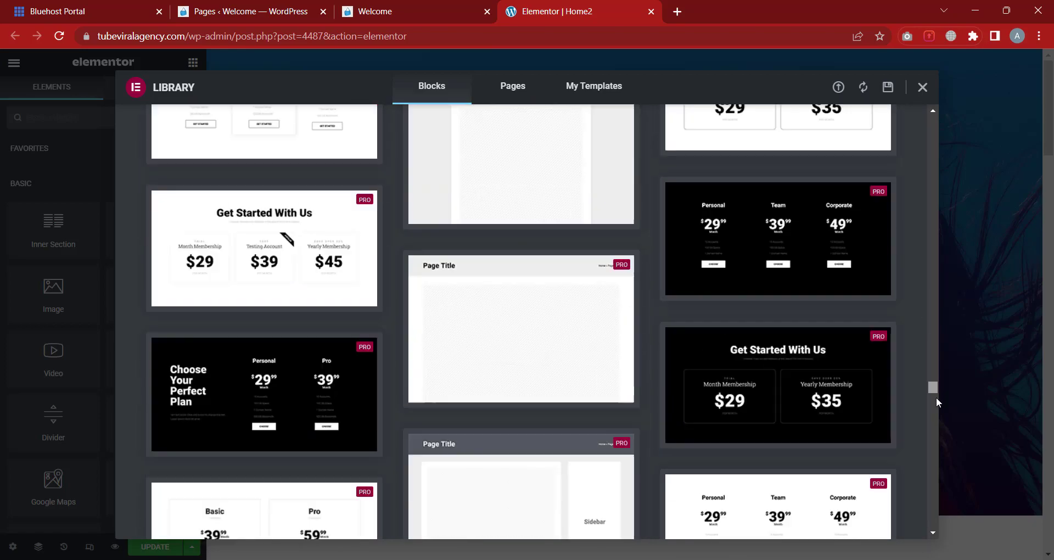
{"action": "scroll", "coordinate": [936, 438], "scroll_direction": "down", "scroll_amount": 10}
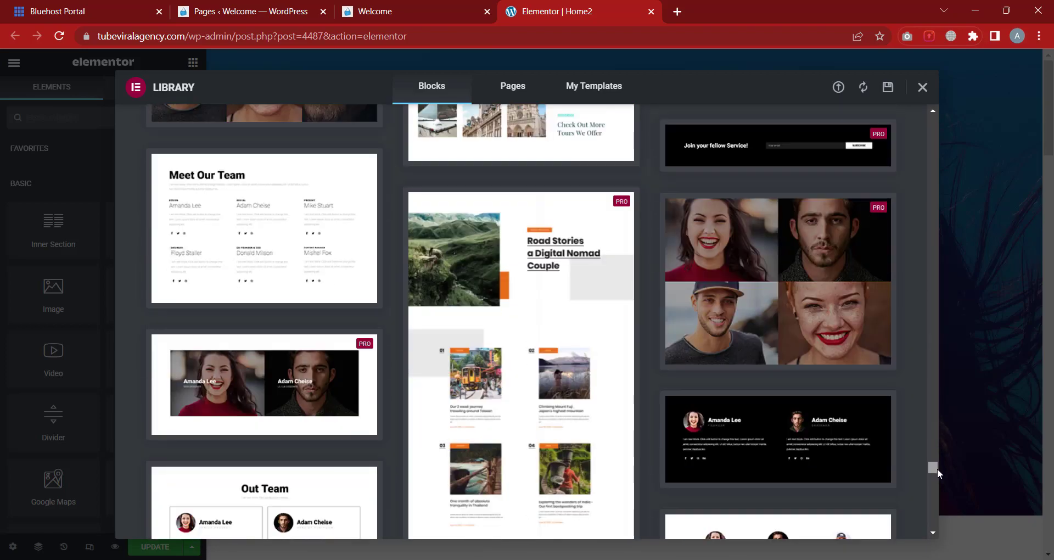
{"action": "scroll", "coordinate": [933, 461], "scroll_direction": "up", "scroll_amount": 3}
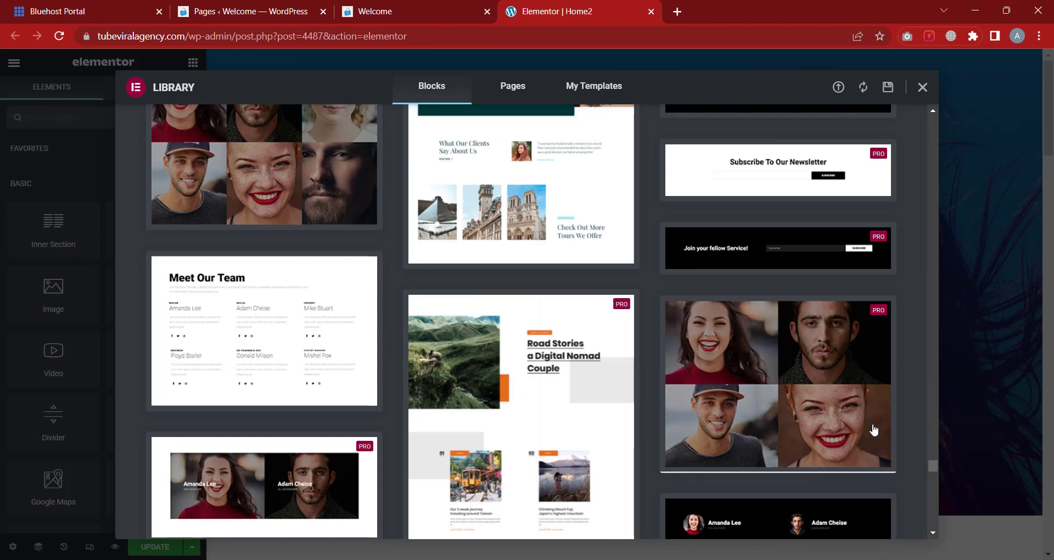
{"action": "scroll", "coordinate": [930, 469], "scroll_direction": "down", "scroll_amount": 5}
{"action": "left_click_drag", "start_coordinate": [930, 471], "coordinate": [944, 136]}
{"action": "scroll", "coordinate": [584, 201], "scroll_direction": "up", "scroll_amount": 10}
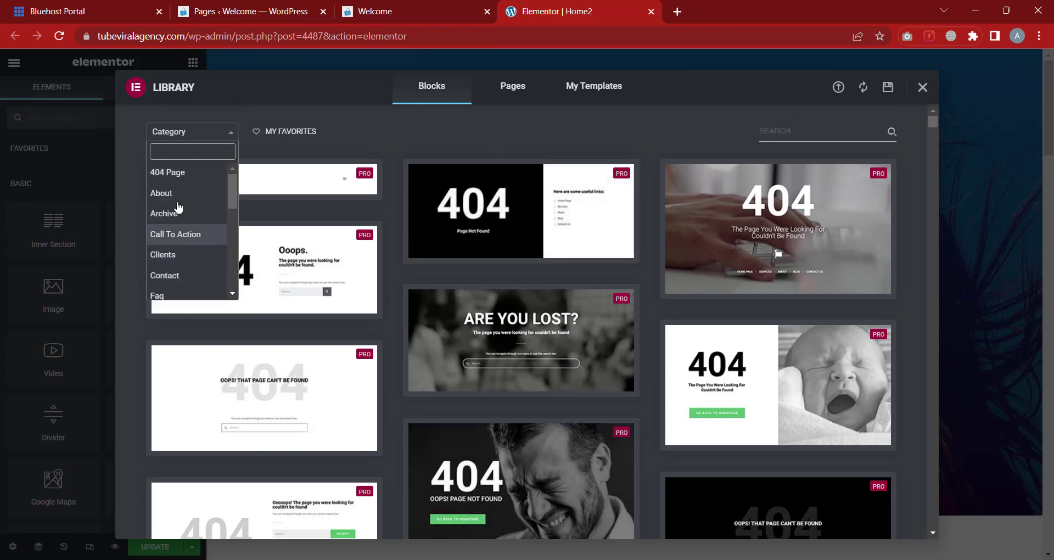
{"action": "scroll", "coordinate": [197, 247], "scroll_direction": "down", "scroll_amount": 2}
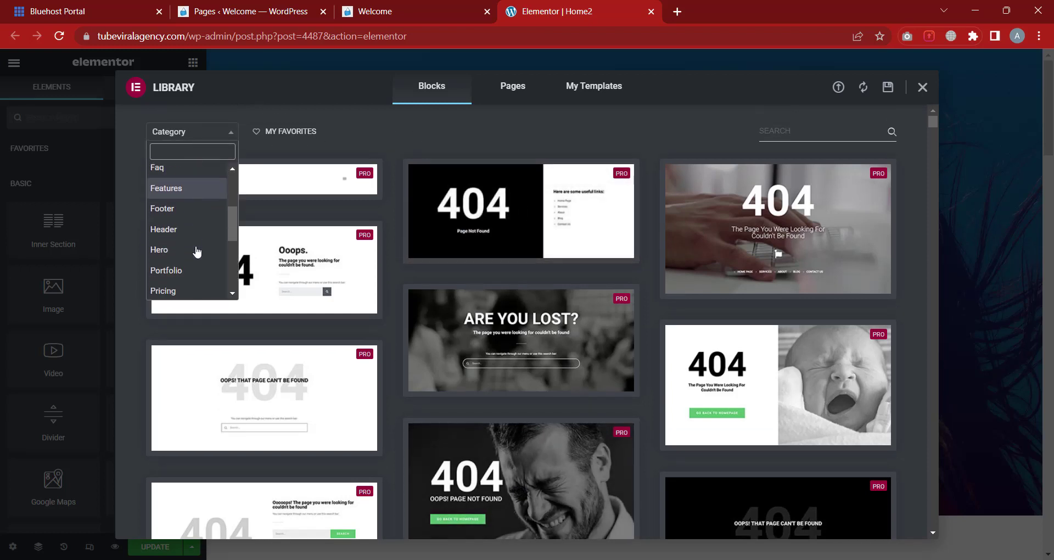
Filter the blocks to Header templates, look them over, then close the library
{"action": "left_click", "coordinate": [168, 225]}
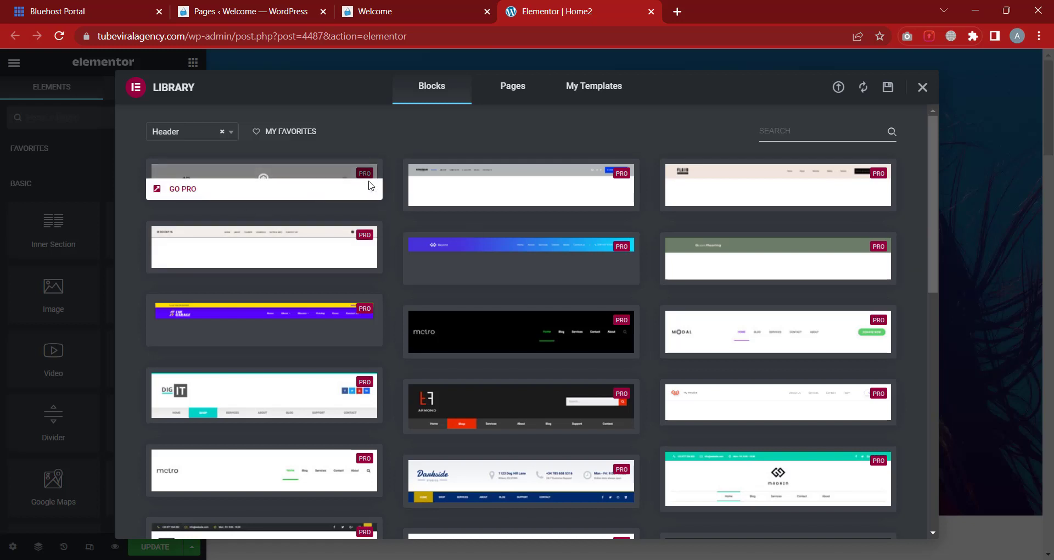
{"action": "mouse_move", "coordinate": [234, 191]}
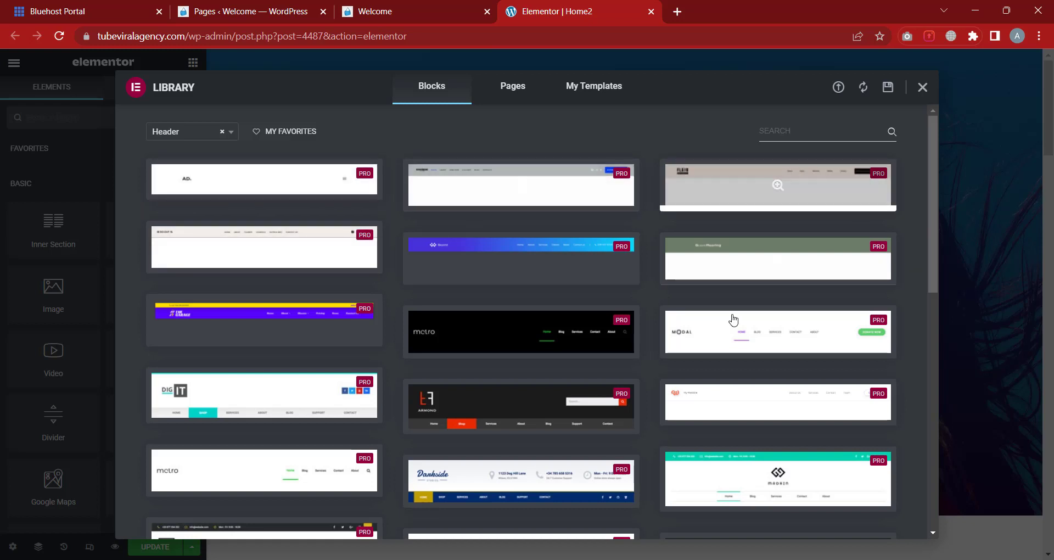
{"action": "scroll", "coordinate": [729, 318], "scroll_direction": "down", "scroll_amount": 7}
{"action": "scroll", "coordinate": [719, 360], "scroll_direction": "up", "scroll_amount": 8}
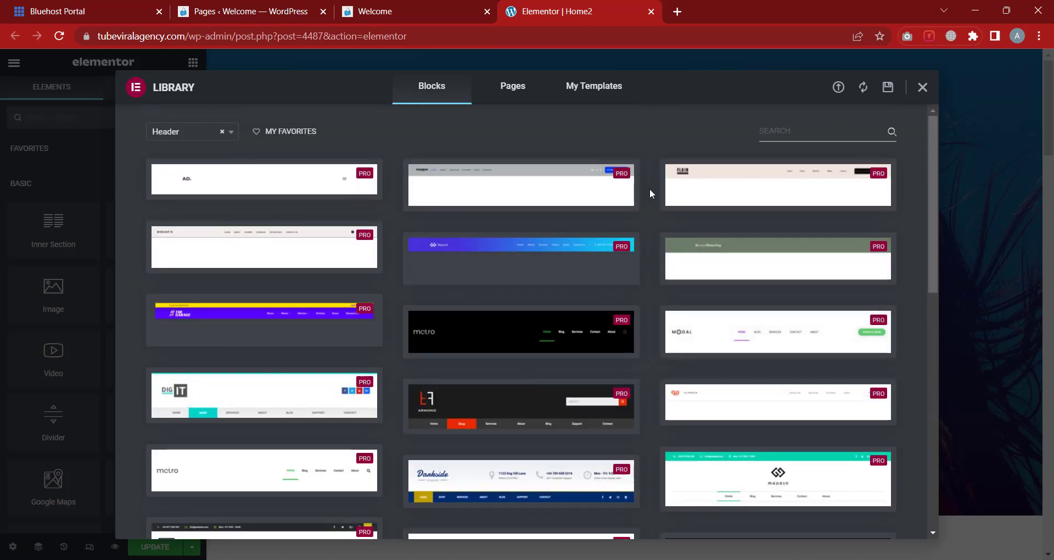
{"action": "mouse_move", "coordinate": [514, 204]}
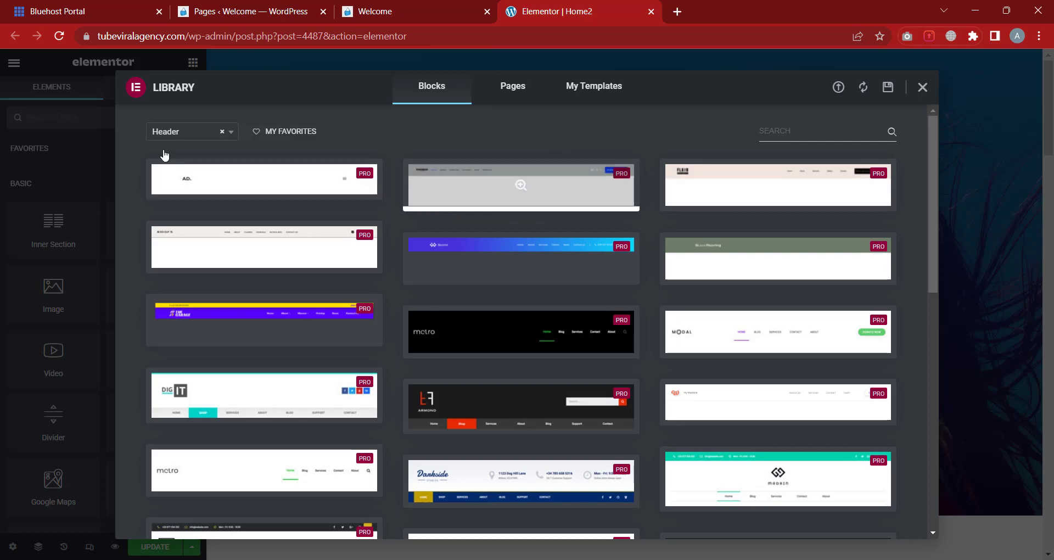
{"action": "left_click", "coordinate": [922, 88]}
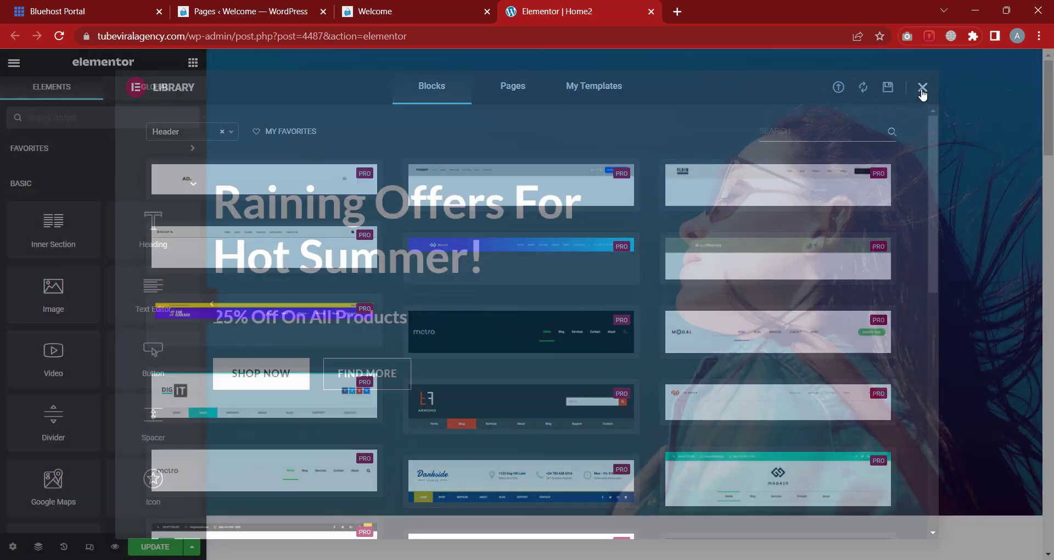
{"action": "scroll", "coordinate": [604, 315], "scroll_direction": "down", "scroll_amount": 15}
{"action": "scroll", "coordinate": [1051, 518], "scroll_direction": "down", "scroll_amount": 10}
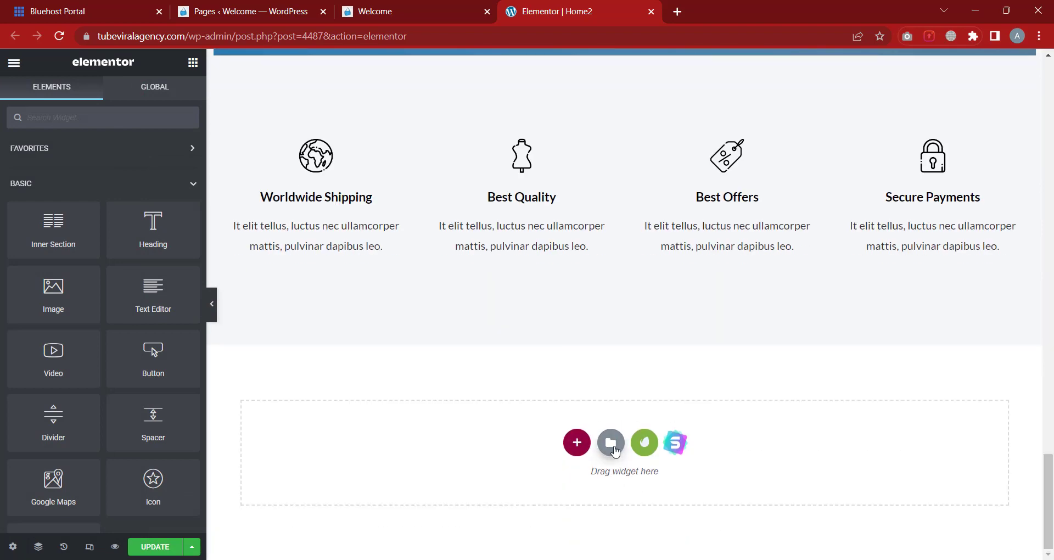
{"action": "left_click", "coordinate": [615, 451]}
{"action": "left_click", "coordinate": [184, 138]}
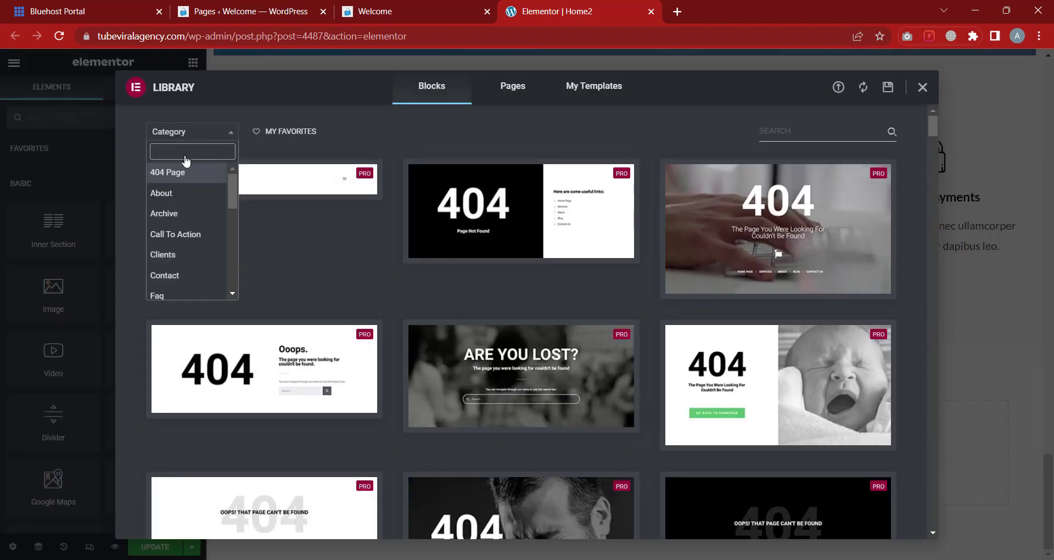
{"action": "scroll", "coordinate": [193, 236], "scroll_direction": "down", "scroll_amount": 5}
{"action": "scroll", "coordinate": [186, 245], "scroll_direction": "up", "scroll_amount": 2}
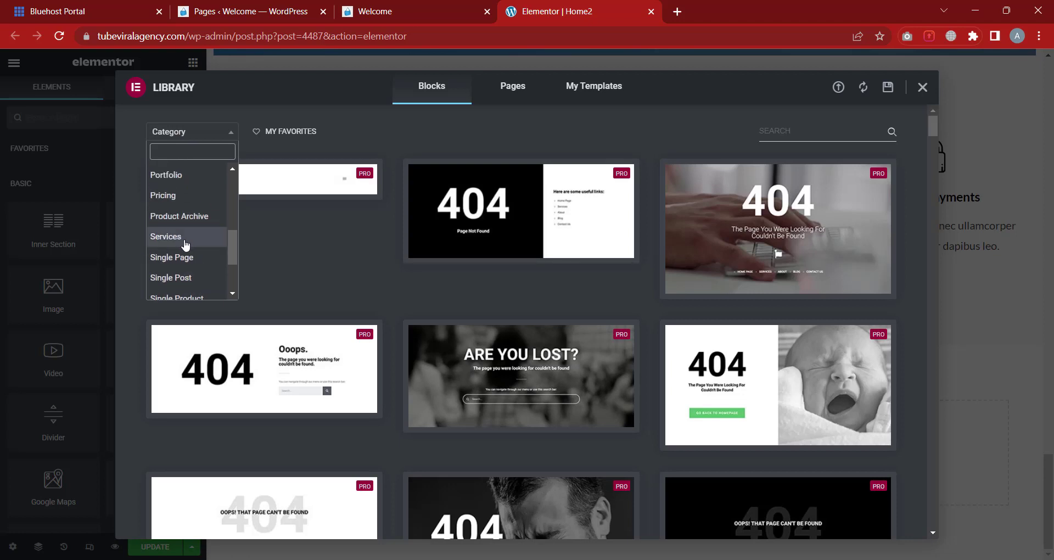
{"action": "scroll", "coordinate": [184, 241], "scroll_direction": "up", "scroll_amount": 2}
{"action": "scroll", "coordinate": [179, 223], "scroll_direction": "up", "scroll_amount": 1}
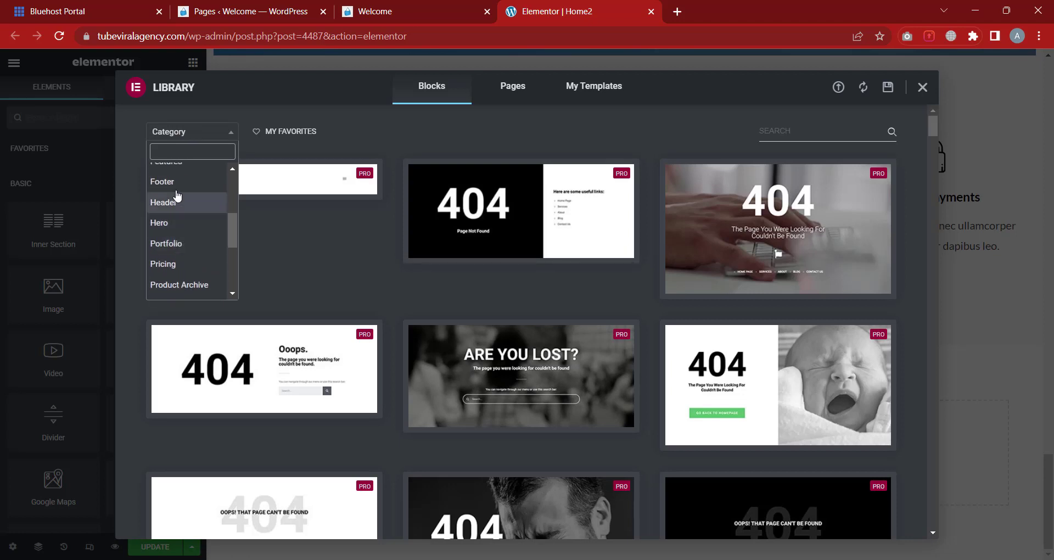
{"action": "left_click", "coordinate": [176, 179]}
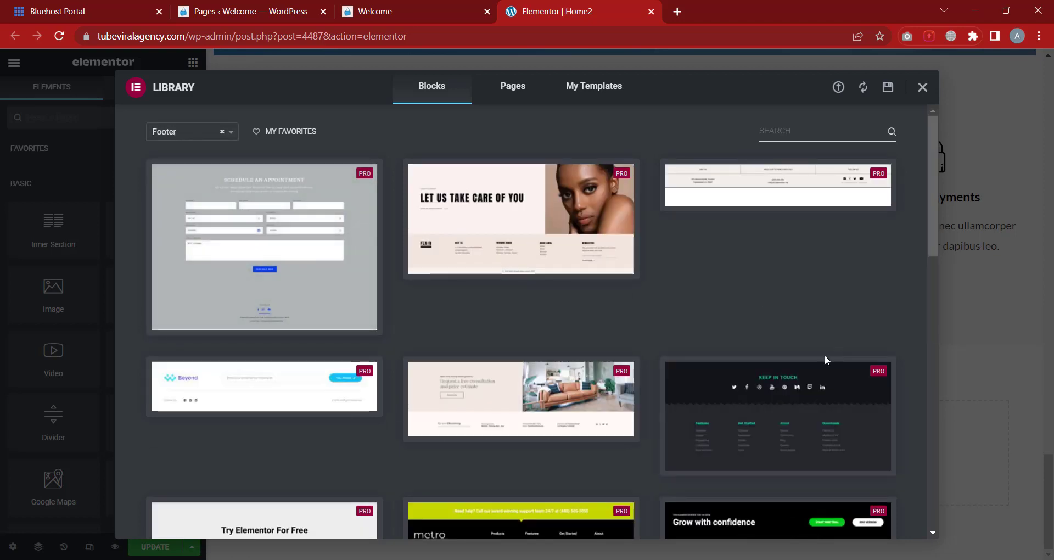
{"action": "scroll", "coordinate": [823, 360], "scroll_direction": "down", "scroll_amount": 2}
{"action": "scroll", "coordinate": [553, 358], "scroll_direction": "up", "scroll_amount": 2}
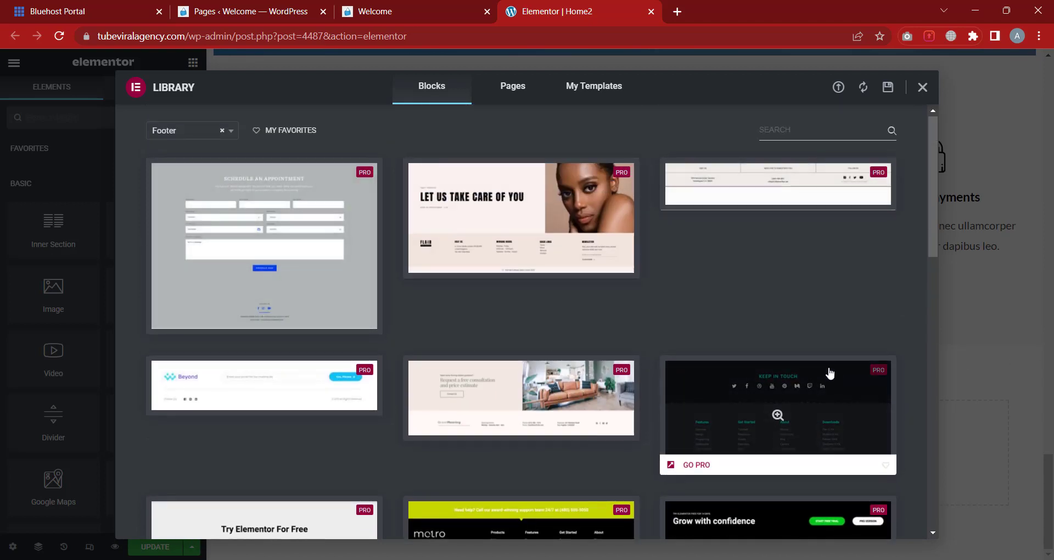
{"action": "scroll", "coordinate": [835, 370], "scroll_direction": "down", "scroll_amount": 5}
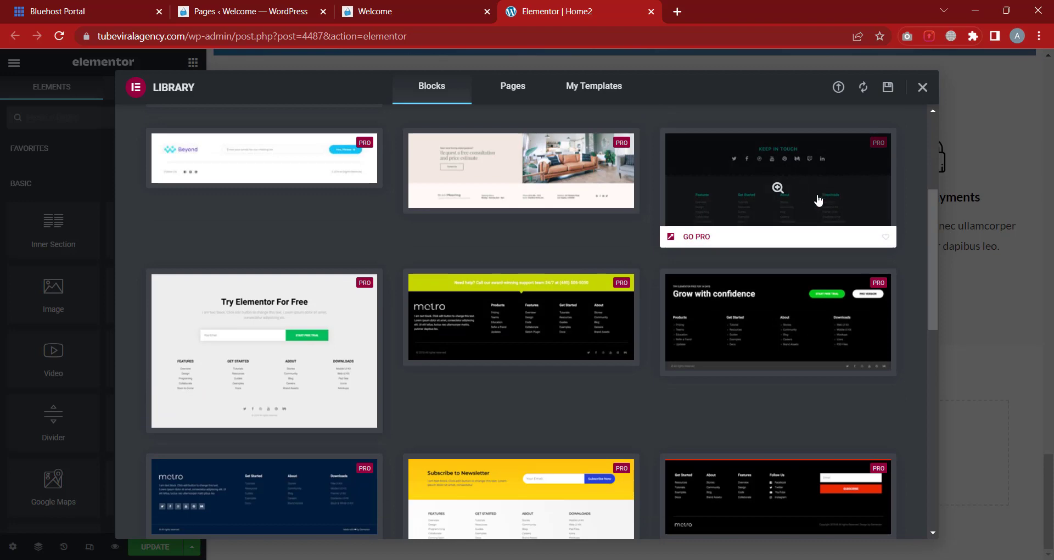
{"action": "scroll", "coordinate": [470, 385], "scroll_direction": "down", "scroll_amount": 15}
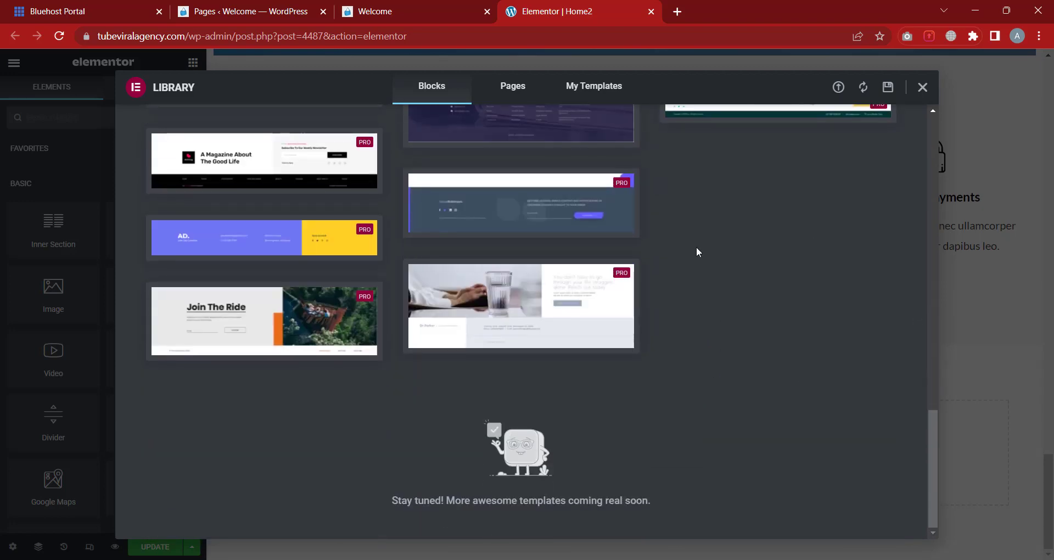
{"action": "scroll", "coordinate": [696, 247], "scroll_direction": "up", "scroll_amount": 15}
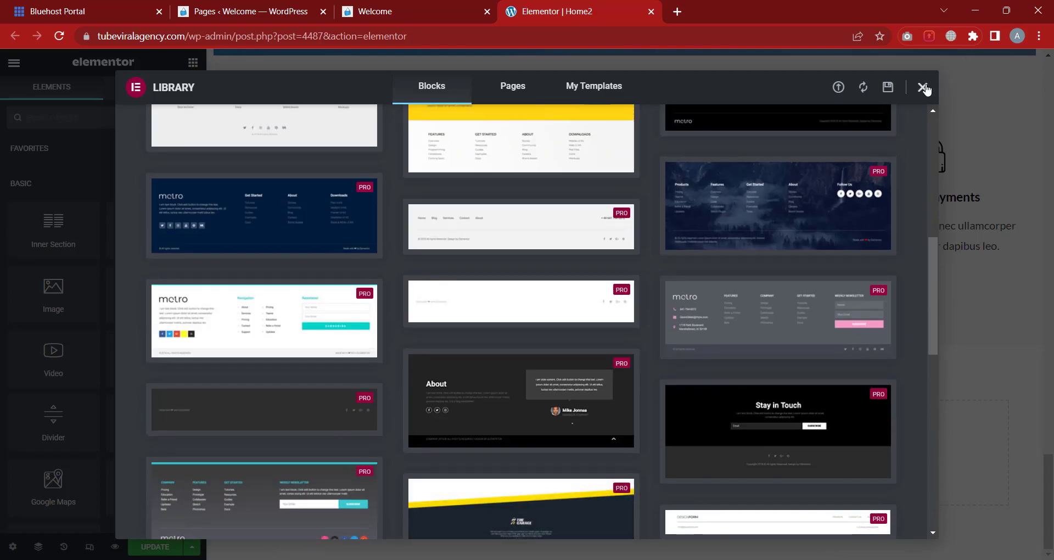
{"action": "left_click", "coordinate": [923, 87]}
Add a new empty section above the hero banner
{"action": "scroll", "coordinate": [693, 383], "scroll_direction": "up", "scroll_amount": 5}
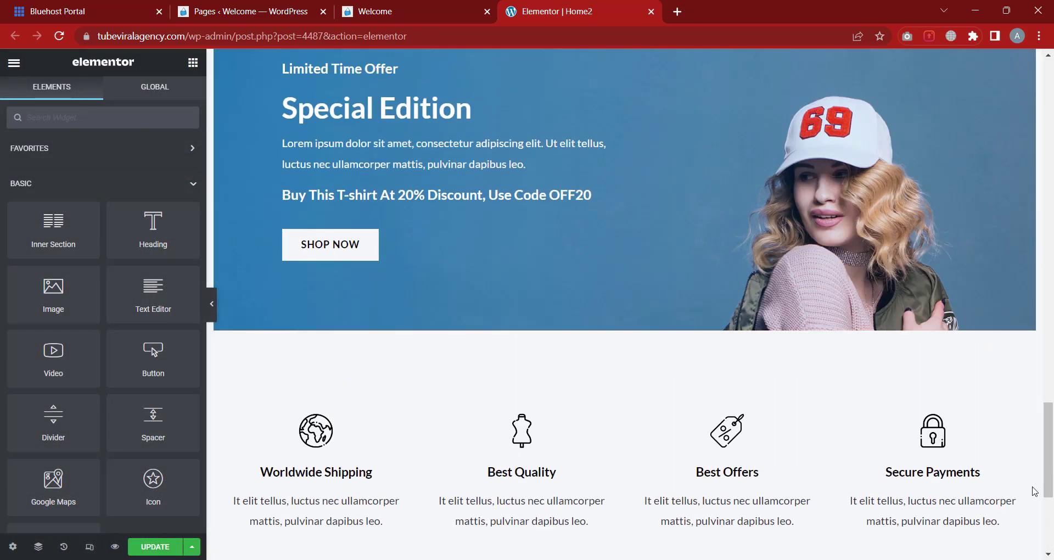
{"action": "left_click_drag", "start_coordinate": [1048, 450], "coordinate": [1048, 108]}
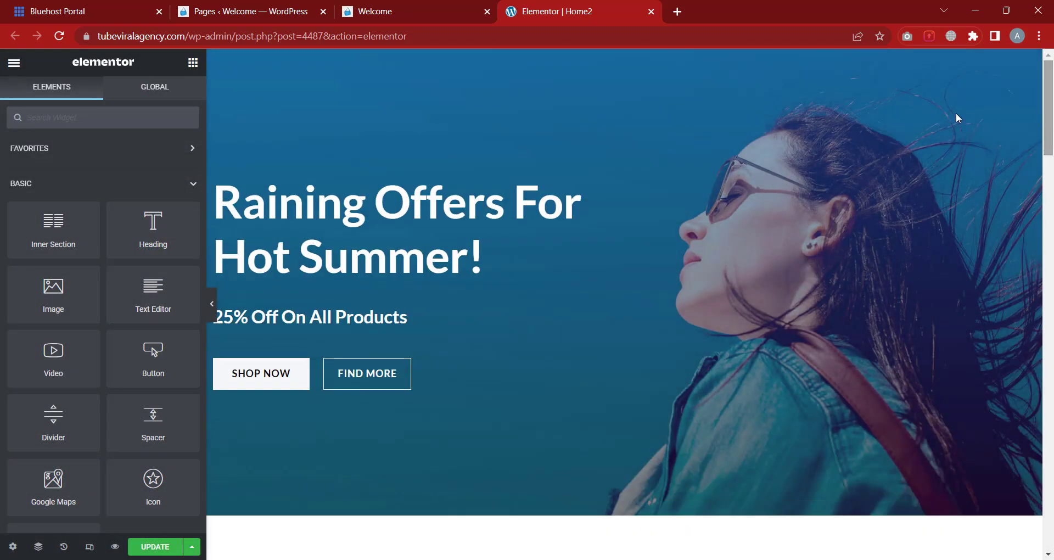
{"action": "mouse_move", "coordinate": [613, 68]}
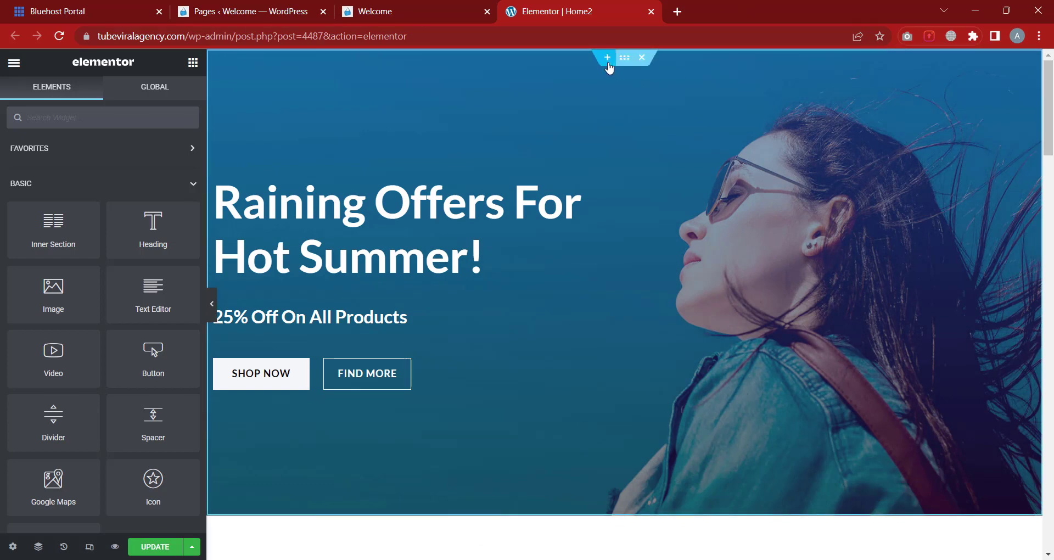
{"action": "left_click", "coordinate": [608, 64]}
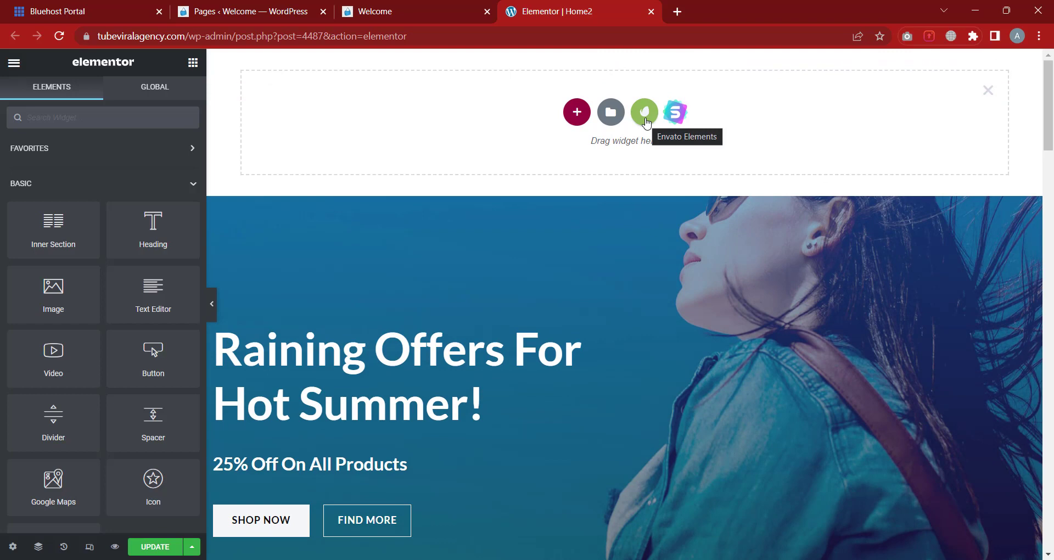
Open Envato Elements Free Blocks and browse the Header templates
{"action": "left_click", "coordinate": [645, 116]}
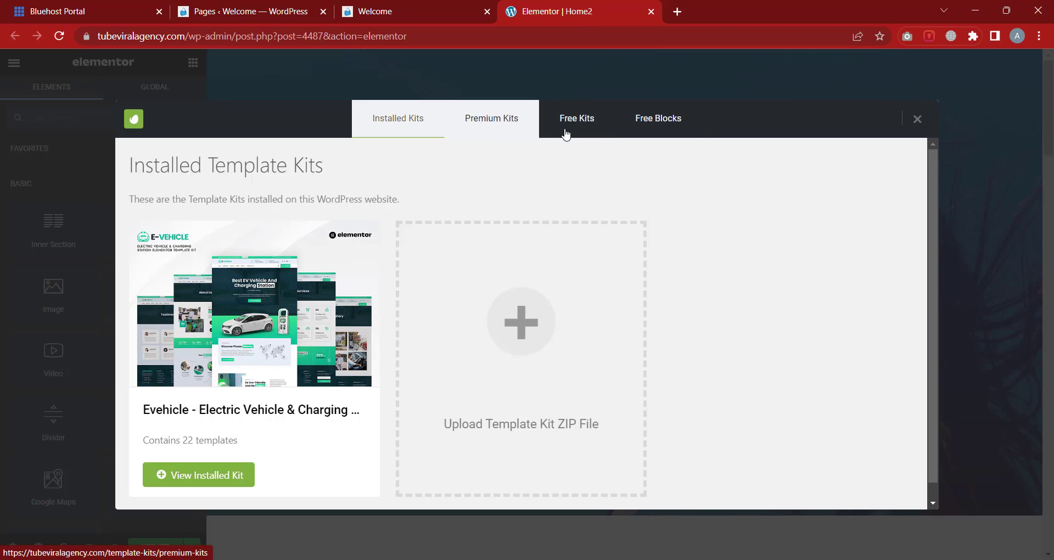
{"action": "left_click", "coordinate": [685, 135]}
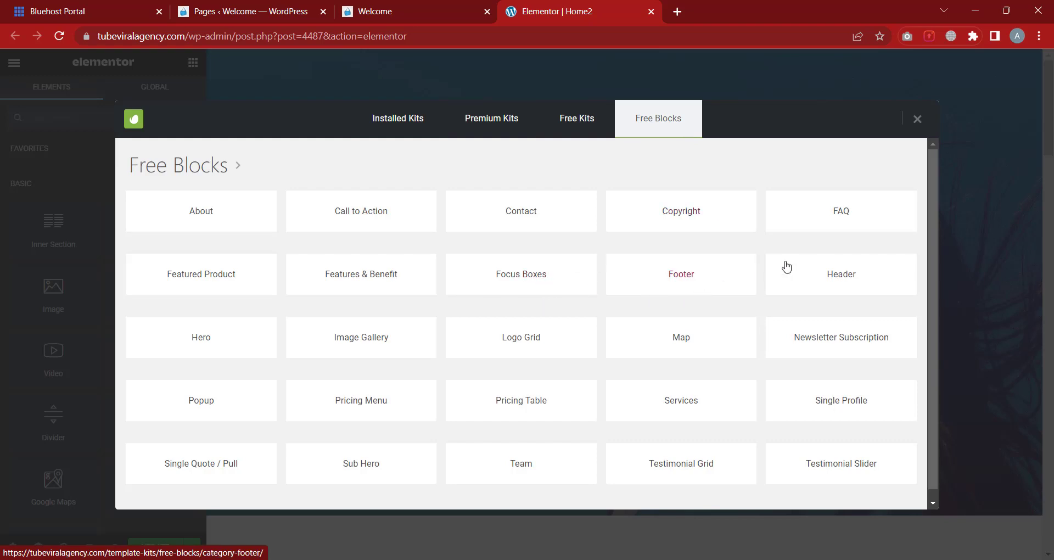
{"action": "left_click", "coordinate": [850, 279]}
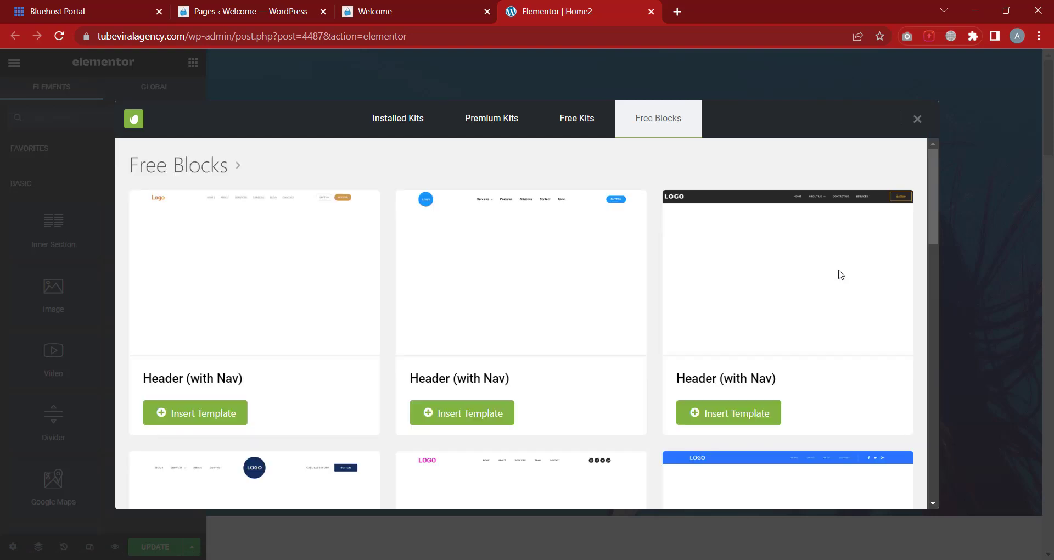
{"action": "scroll", "coordinate": [707, 247], "scroll_direction": "down", "scroll_amount": 7}
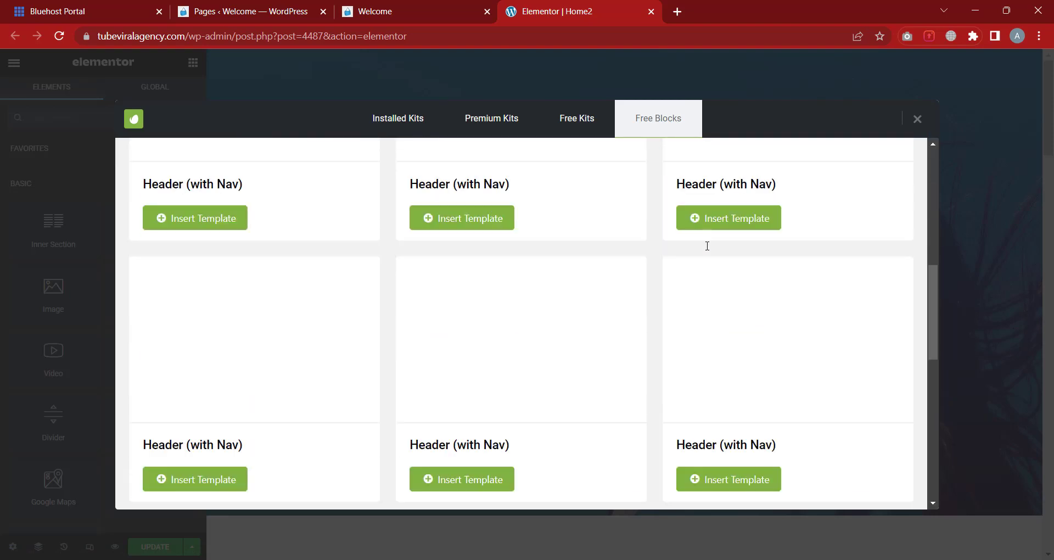
{"action": "scroll", "coordinate": [706, 249], "scroll_direction": "down", "scroll_amount": 3}
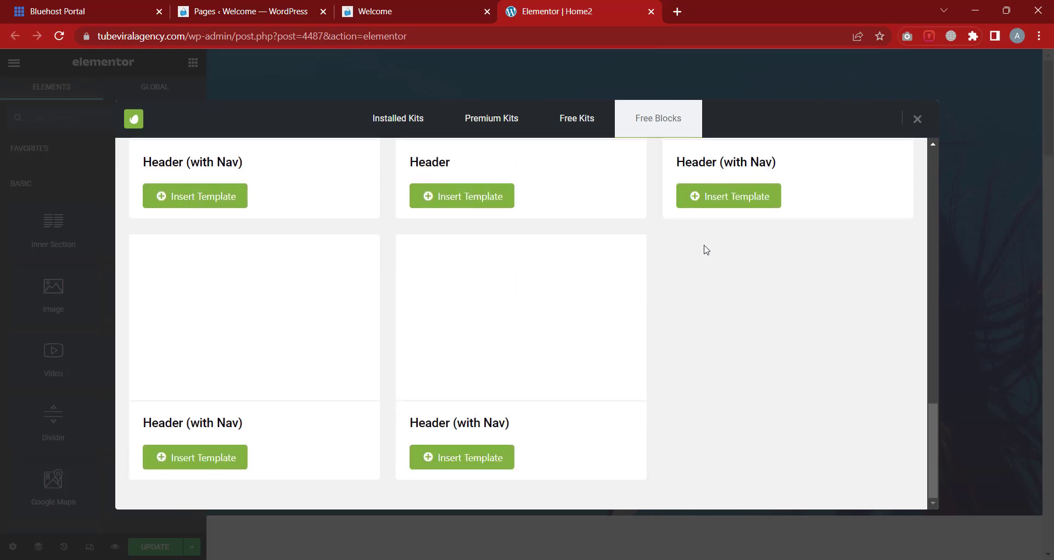
{"action": "scroll", "coordinate": [588, 299], "scroll_direction": "up", "scroll_amount": 10}
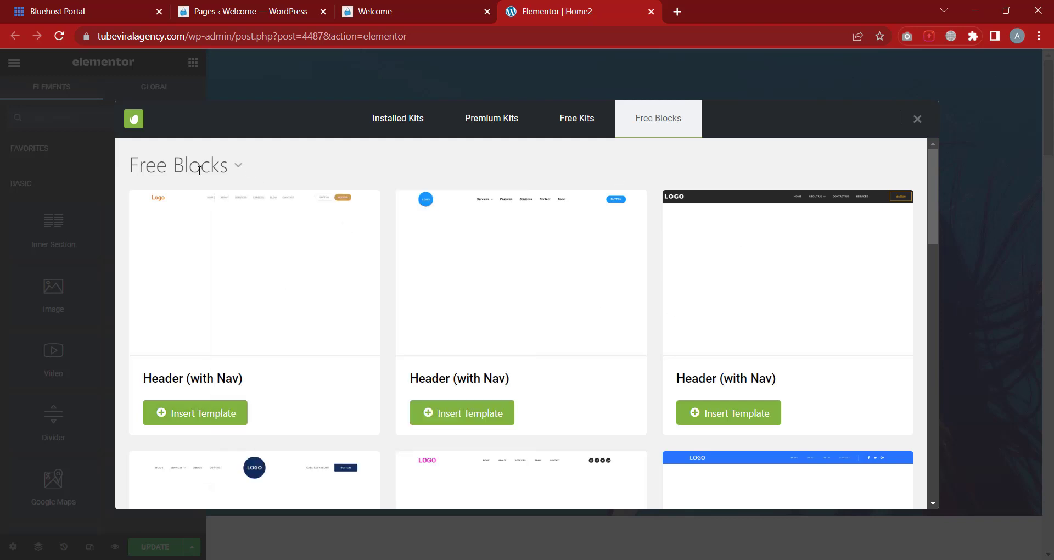
Switch the Free Blocks category to Footer and browse the results
{"action": "left_click", "coordinate": [237, 167]}
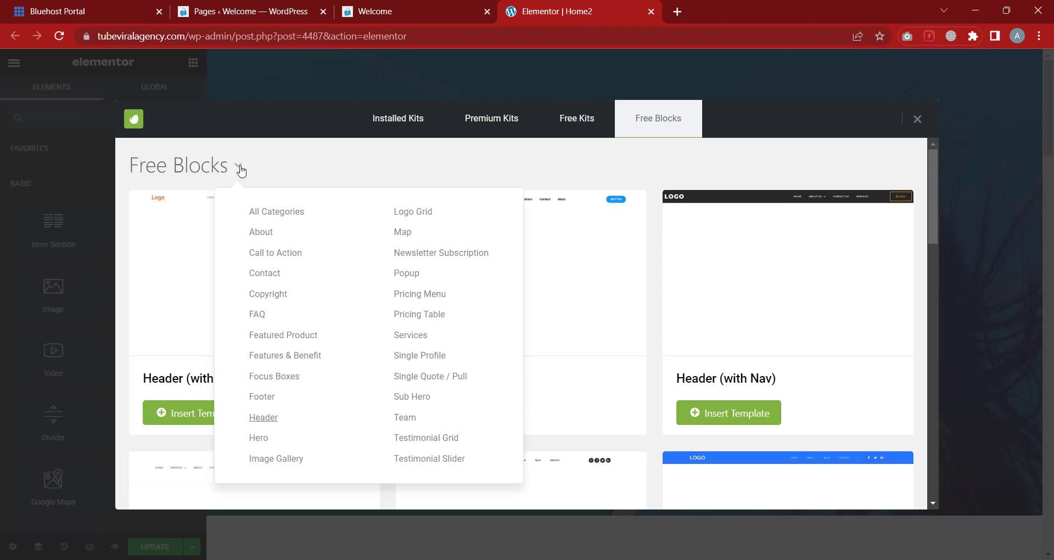
{"action": "left_click", "coordinate": [263, 397]}
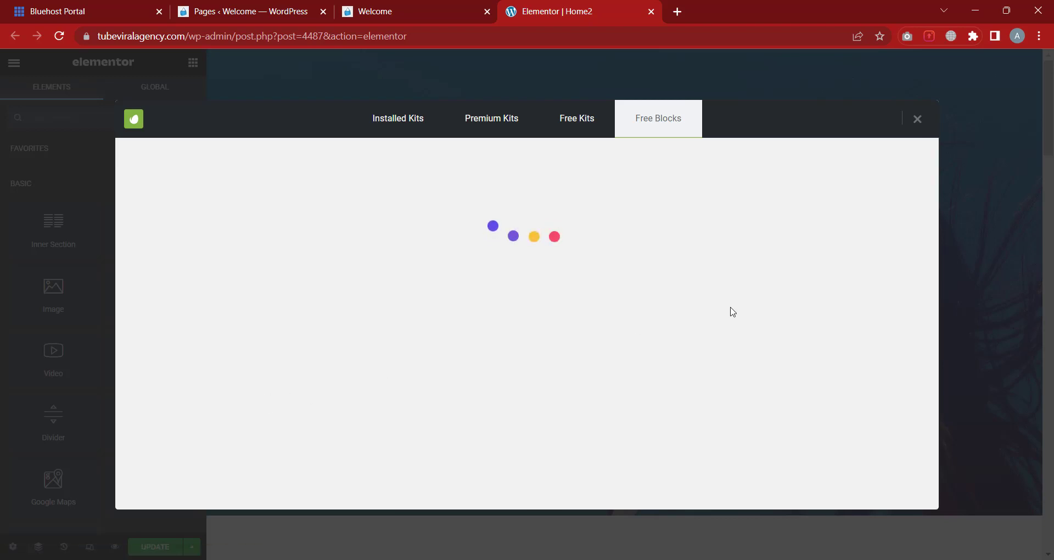
{"action": "scroll", "coordinate": [759, 256], "scroll_direction": "down", "scroll_amount": 13}
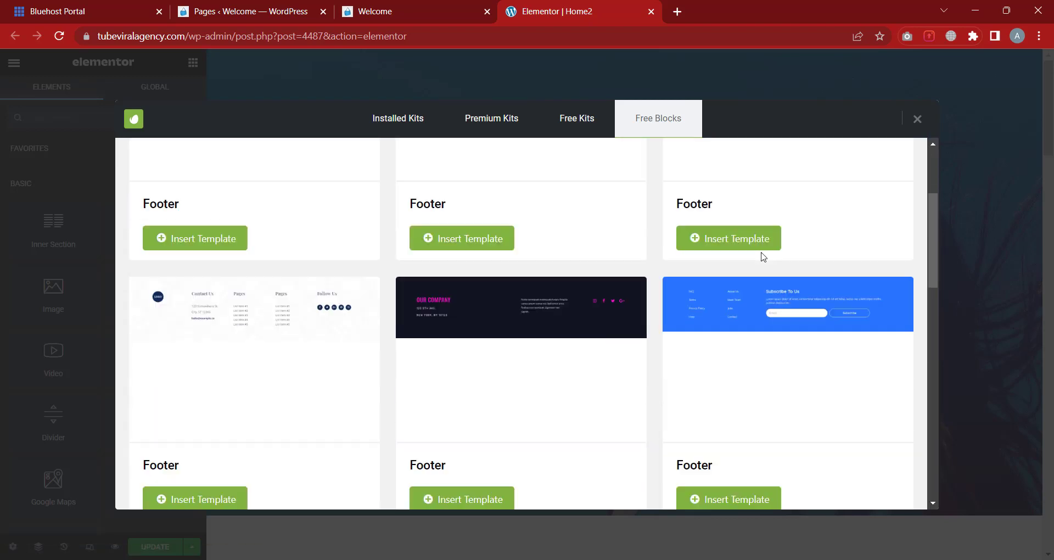
{"action": "scroll", "coordinate": [715, 312], "scroll_direction": "up", "scroll_amount": 13}
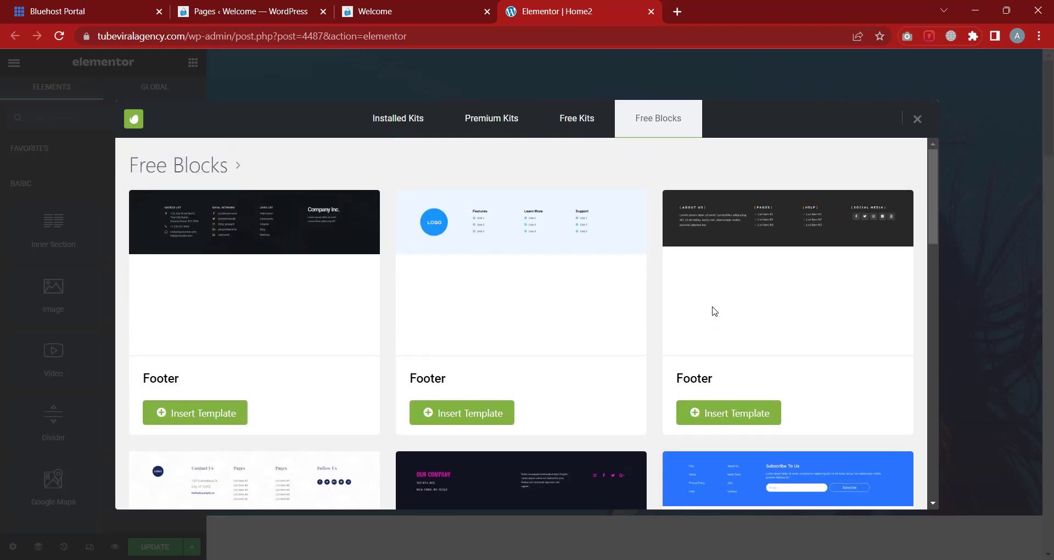
Search Premium Kits for 'school' and install the Mbolos kids school kit
{"action": "left_click", "coordinate": [499, 127]}
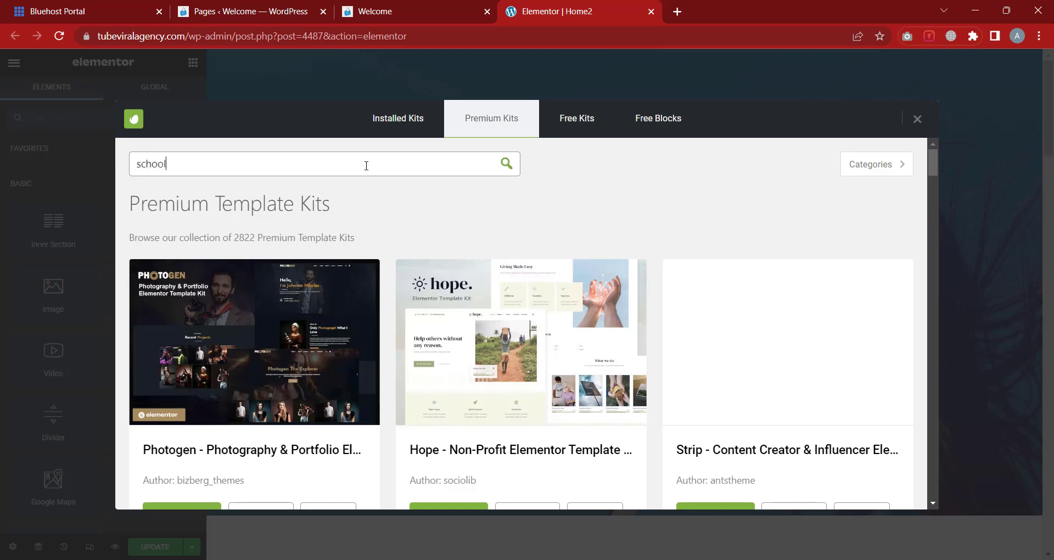
{"action": "left_click", "coordinate": [506, 167]}
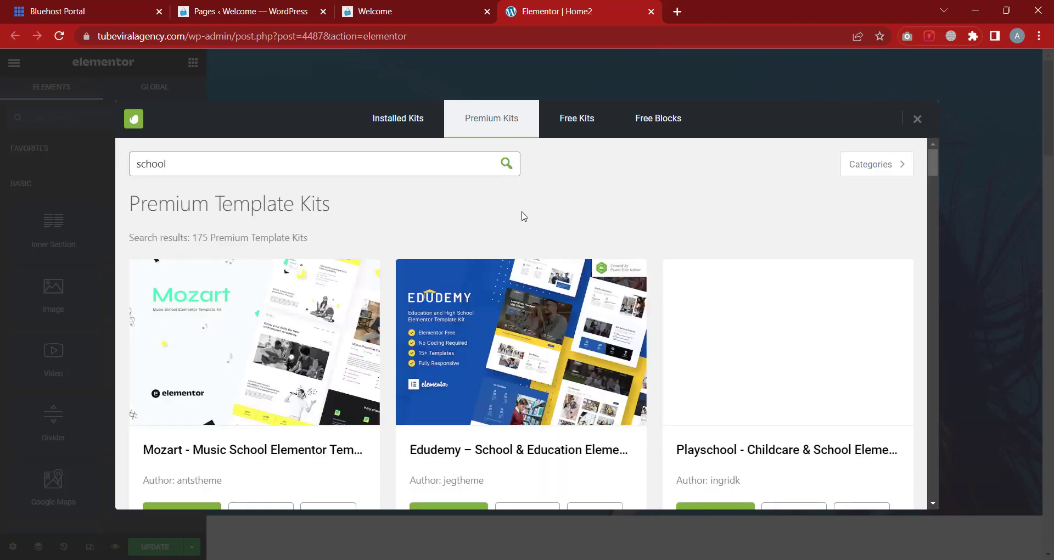
{"action": "scroll", "coordinate": [686, 307], "scroll_direction": "down", "scroll_amount": 5}
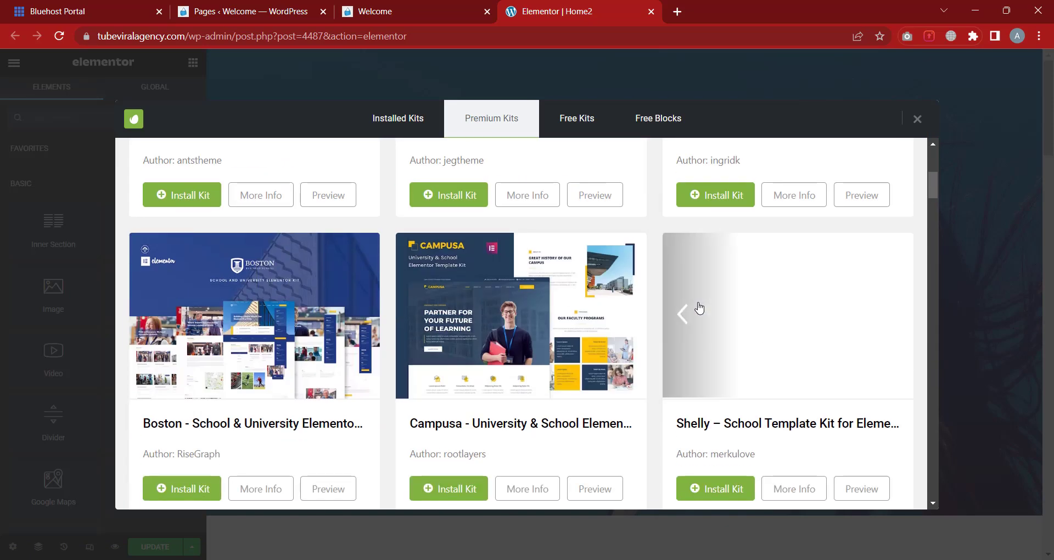
{"action": "scroll", "coordinate": [699, 309], "scroll_direction": "down", "scroll_amount": 1}
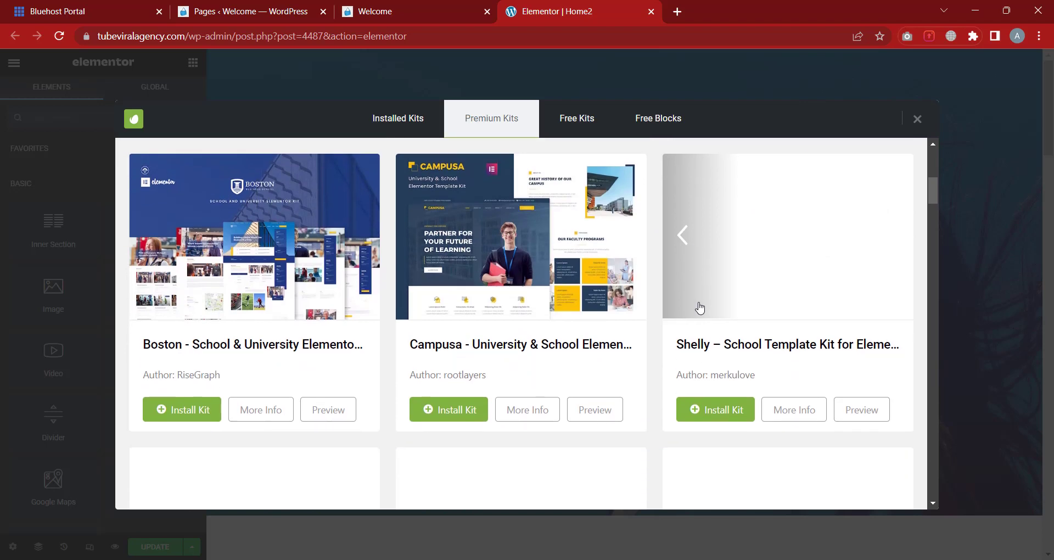
{"action": "scroll", "coordinate": [700, 308], "scroll_direction": "down", "scroll_amount": 3}
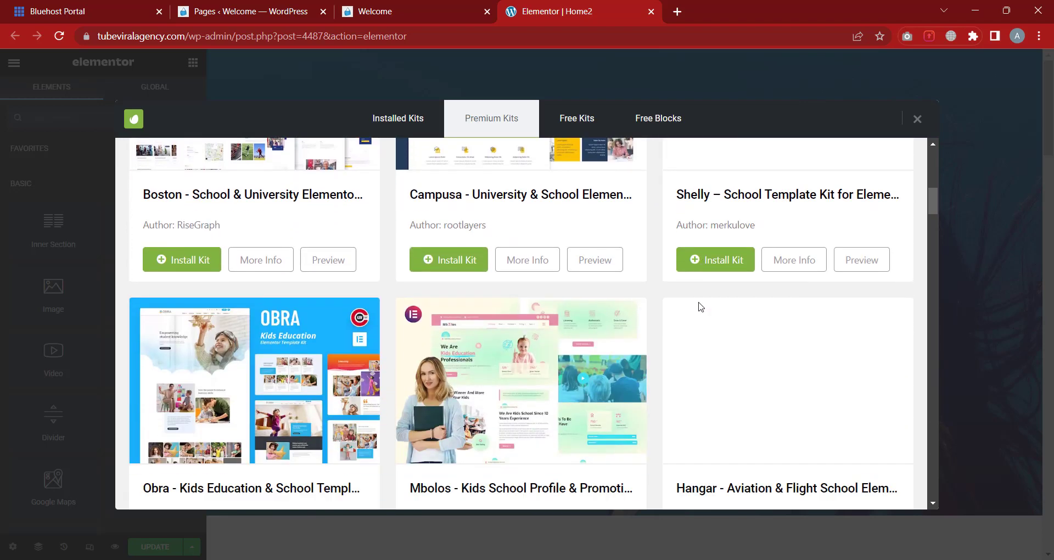
{"action": "scroll", "coordinate": [702, 307], "scroll_direction": "down", "scroll_amount": 3}
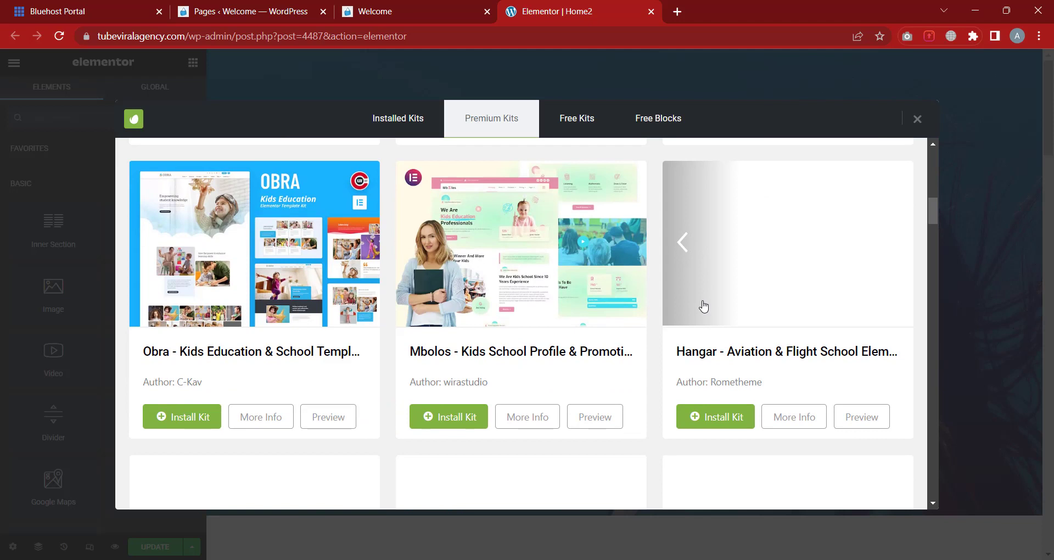
{"action": "left_click", "coordinate": [461, 422]}
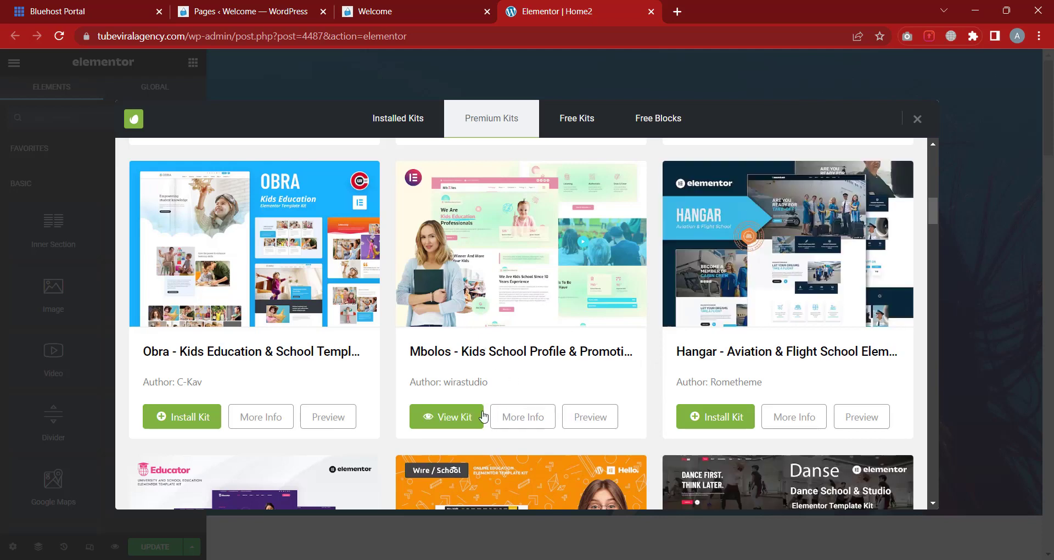
View the Mbolos kit's templates and ignore the Pro requirement on its Header template
{"action": "left_click", "coordinate": [450, 421]}
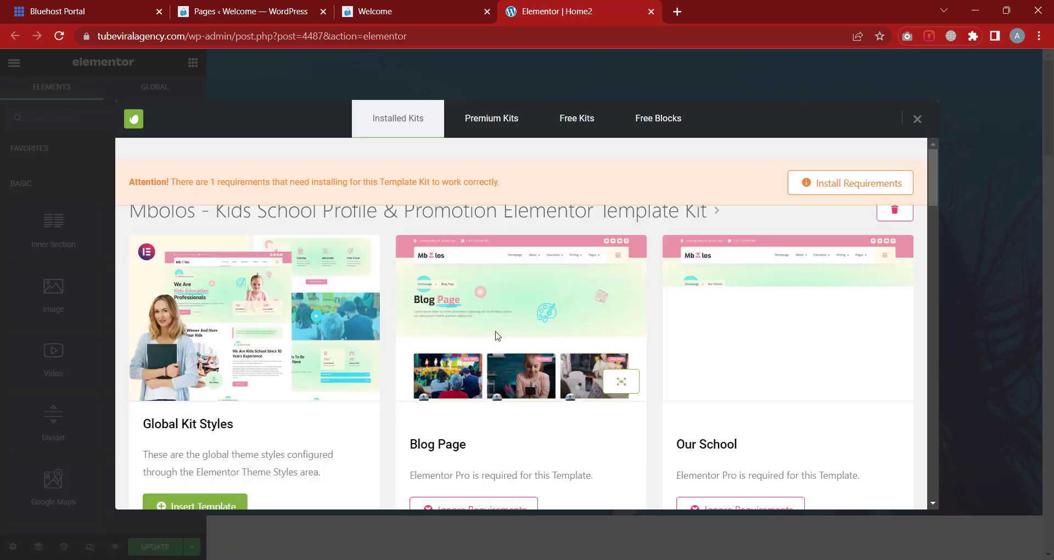
{"action": "scroll", "coordinate": [500, 340], "scroll_direction": "down", "scroll_amount": 2}
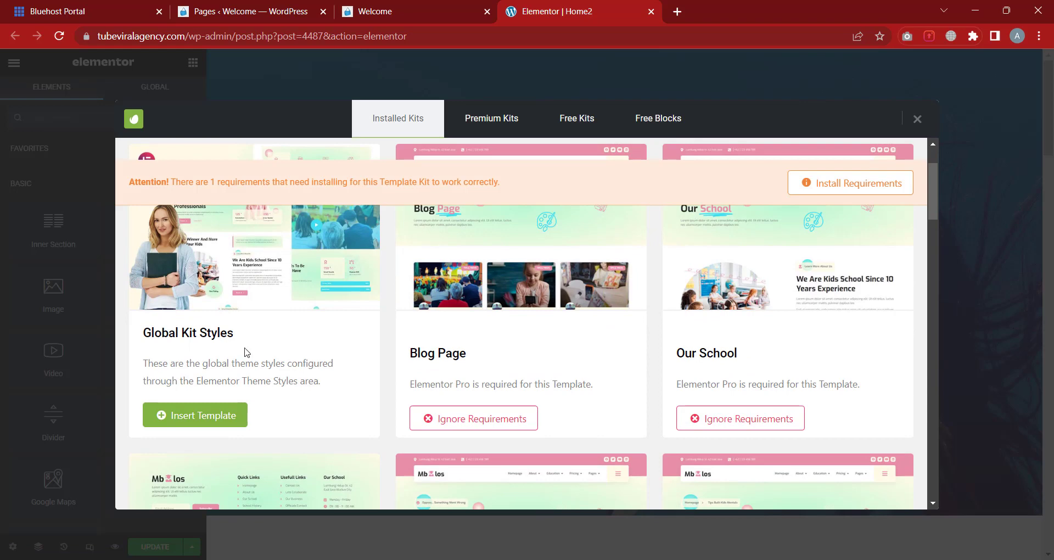
{"action": "scroll", "coordinate": [418, 374], "scroll_direction": "up", "scroll_amount": 1}
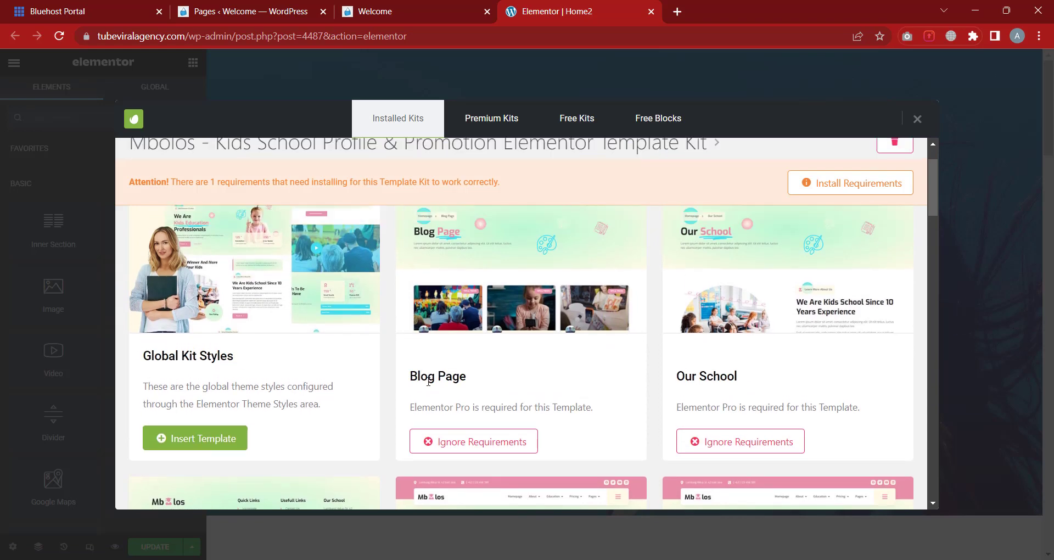
{"action": "scroll", "coordinate": [726, 396], "scroll_direction": "down", "scroll_amount": 6}
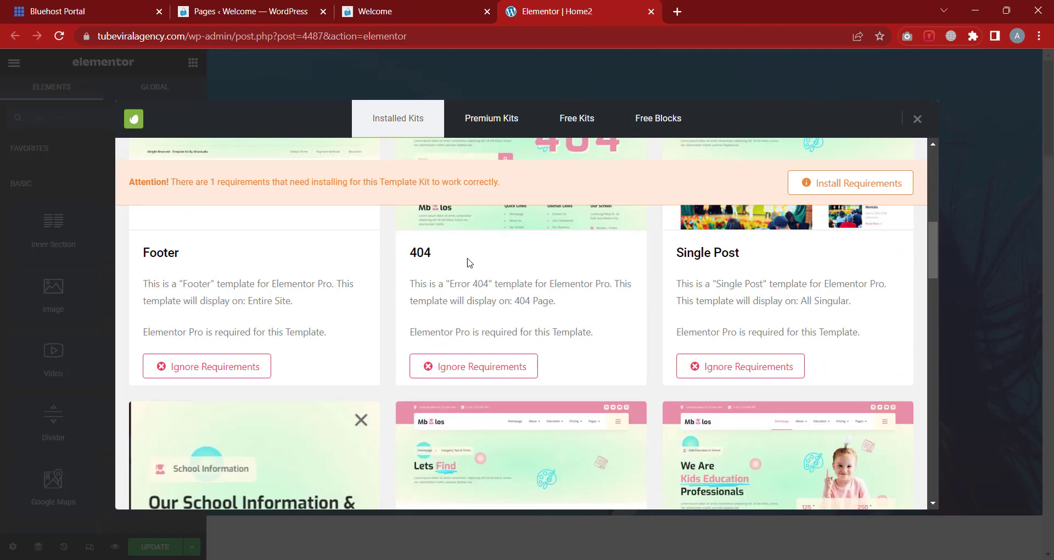
{"action": "scroll", "coordinate": [734, 318], "scroll_direction": "down", "scroll_amount": 5}
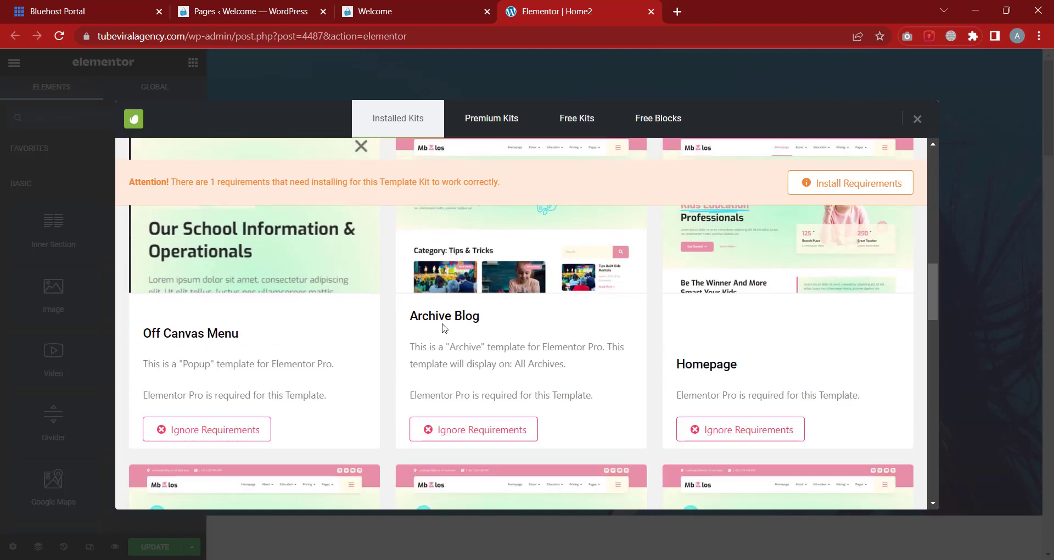
{"action": "scroll", "coordinate": [739, 337], "scroll_direction": "down", "scroll_amount": 3}
{"action": "scroll", "coordinate": [730, 308], "scroll_direction": "up", "scroll_amount": 2}
{"action": "scroll", "coordinate": [714, 340], "scroll_direction": "down", "scroll_amount": 3}
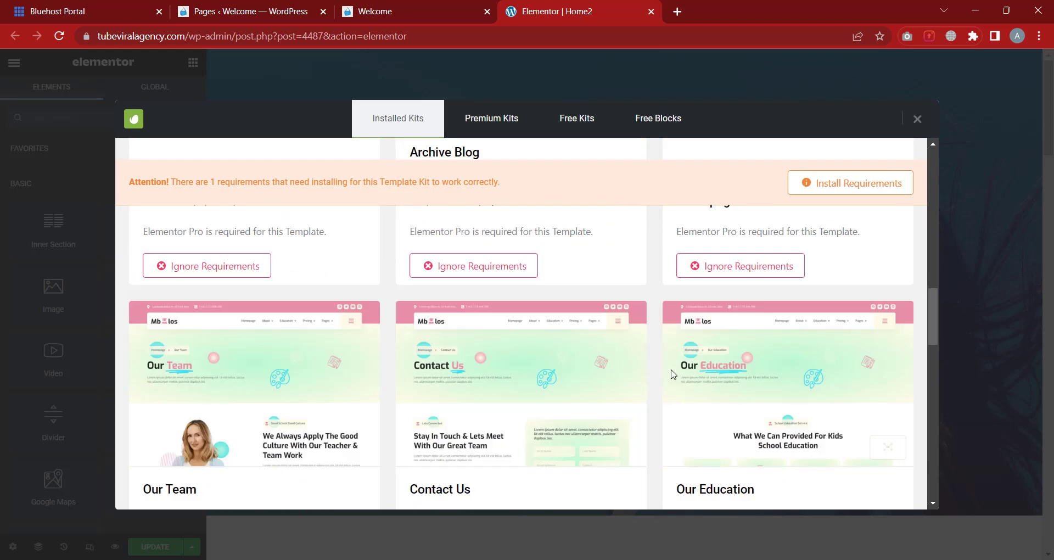
{"action": "scroll", "coordinate": [666, 372], "scroll_direction": "down", "scroll_amount": 7}
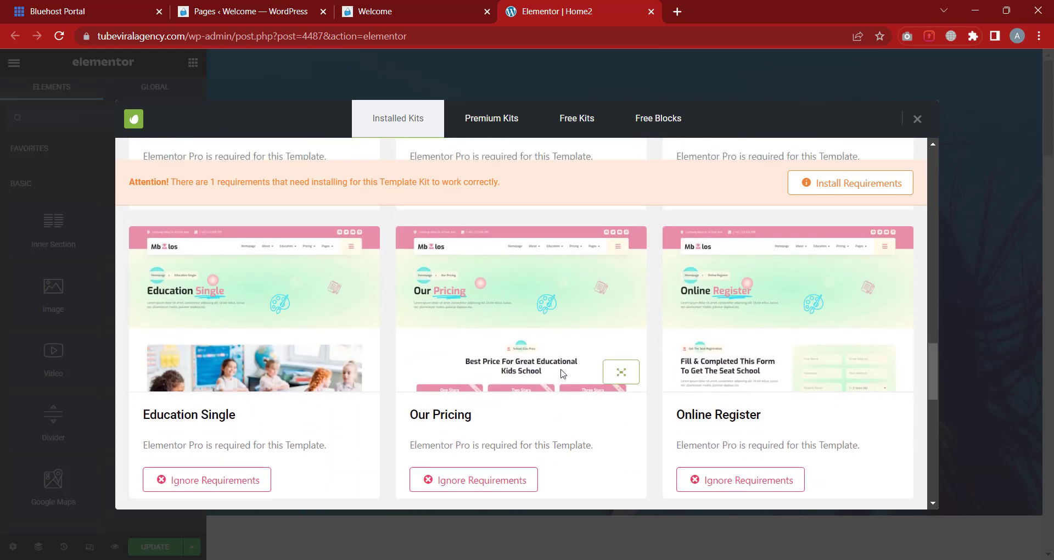
{"action": "scroll", "coordinate": [561, 370], "scroll_direction": "down", "scroll_amount": 6}
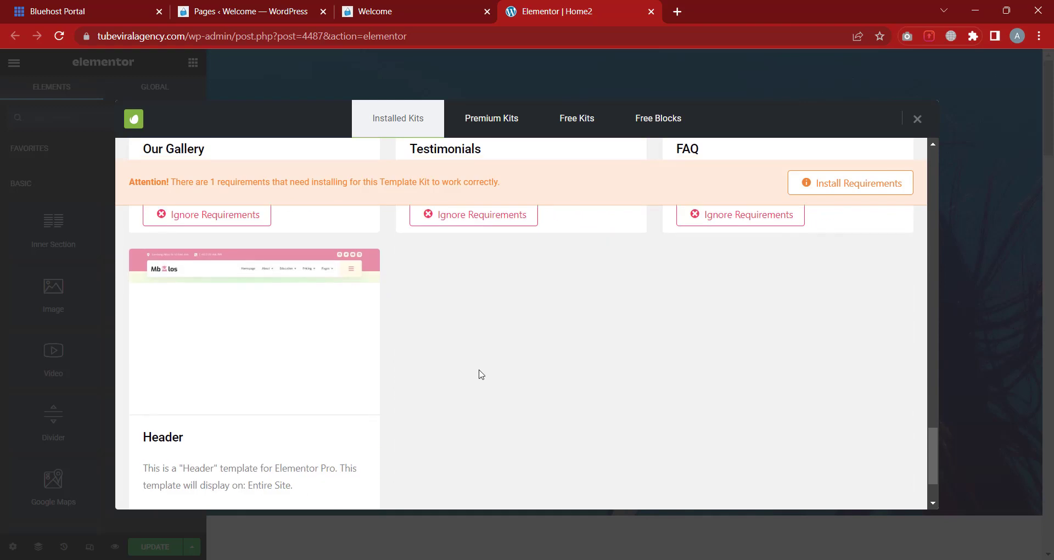
{"action": "scroll", "coordinate": [211, 318], "scroll_direction": "up", "scroll_amount": 1}
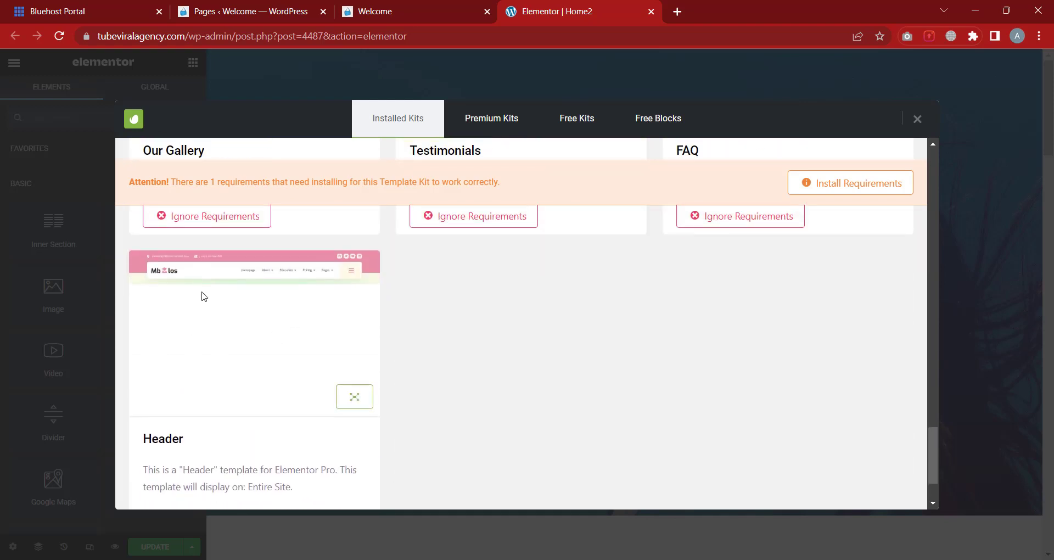
{"action": "scroll", "coordinate": [204, 298], "scroll_direction": "down", "scroll_amount": 2}
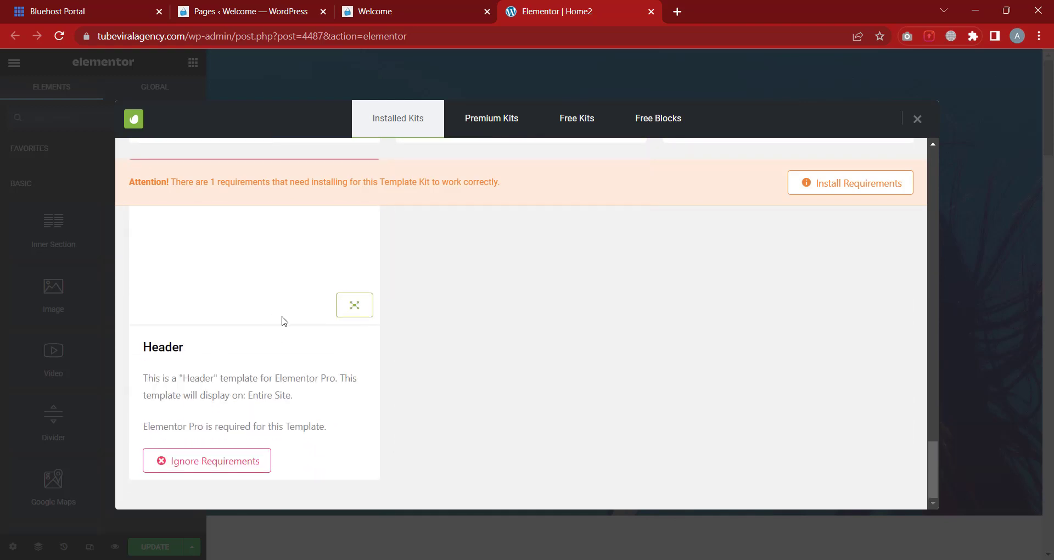
{"action": "scroll", "coordinate": [283, 321], "scroll_direction": "up", "scroll_amount": 1}
{"action": "scroll", "coordinate": [282, 320], "scroll_direction": "down", "scroll_amount": 1}
{"action": "scroll", "coordinate": [344, 425], "scroll_direction": "up", "scroll_amount": 6}
{"action": "scroll", "coordinate": [329, 406], "scroll_direction": "down", "scroll_amount": 6}
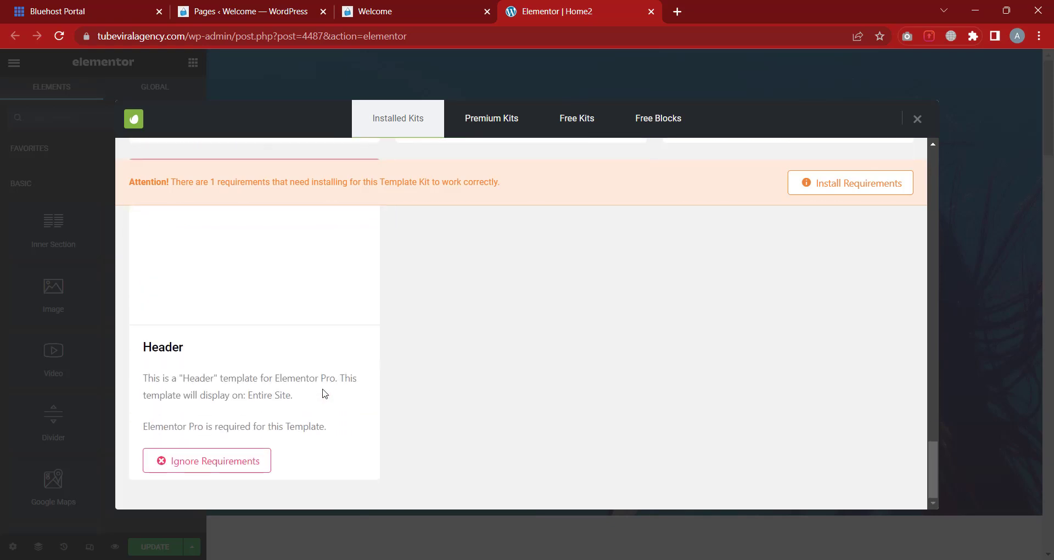
{"action": "left_click", "coordinate": [252, 460]}
Import the Mbolos Header template into Home2 and check the result on the canvas
{"action": "left_click", "coordinate": [224, 464]}
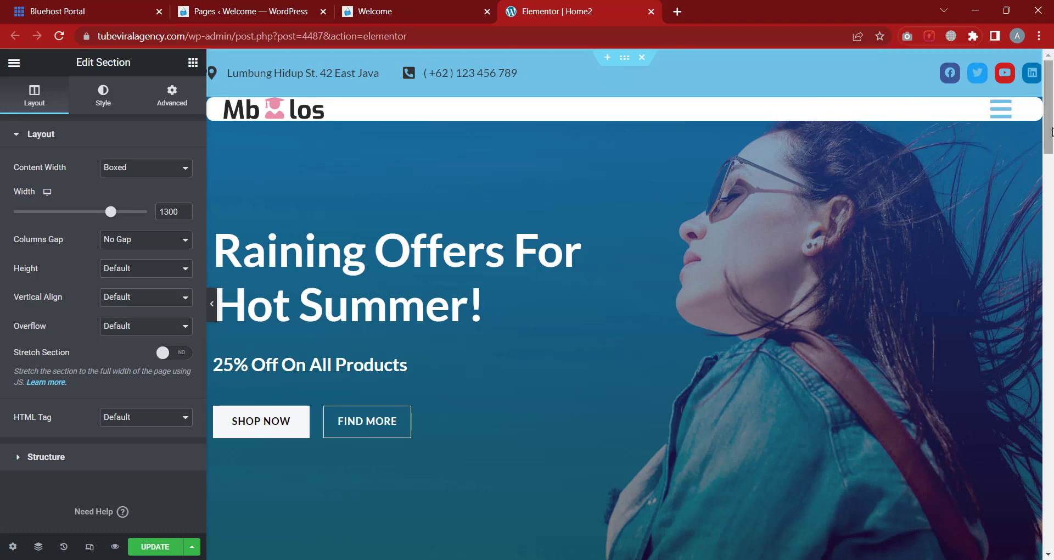
{"action": "scroll", "coordinate": [548, 120], "scroll_direction": "down", "scroll_amount": 10}
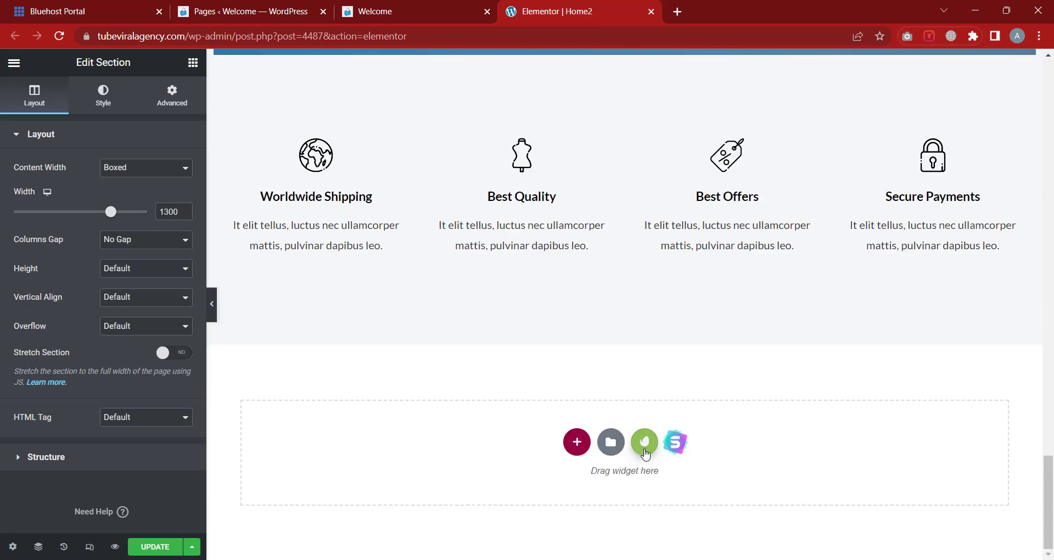
From the Mbolos kit, ignore the Footer template's Pro requirement and import it
{"action": "left_click", "coordinate": [641, 446]}
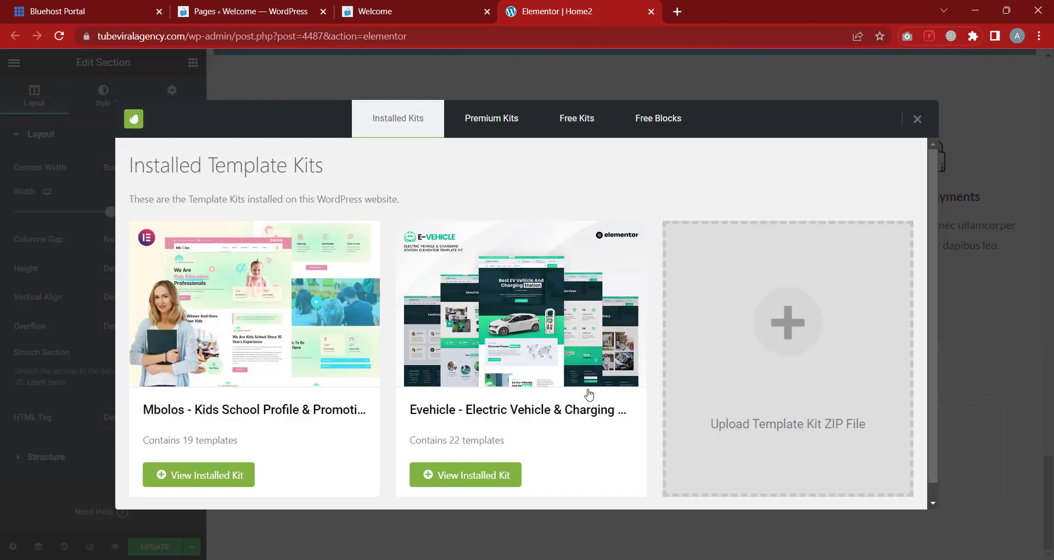
{"action": "mouse_move", "coordinate": [232, 367]}
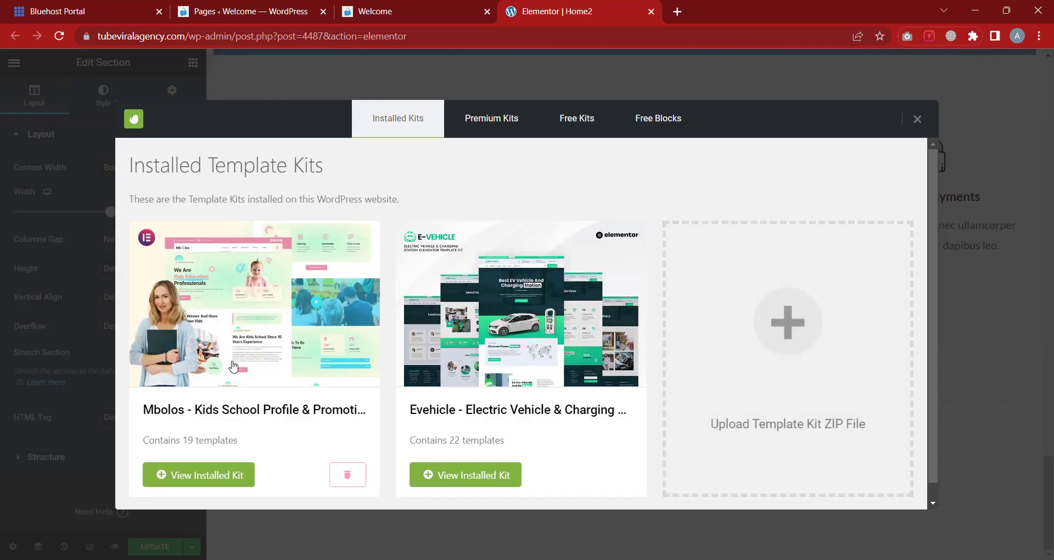
{"action": "left_click", "coordinate": [273, 325]}
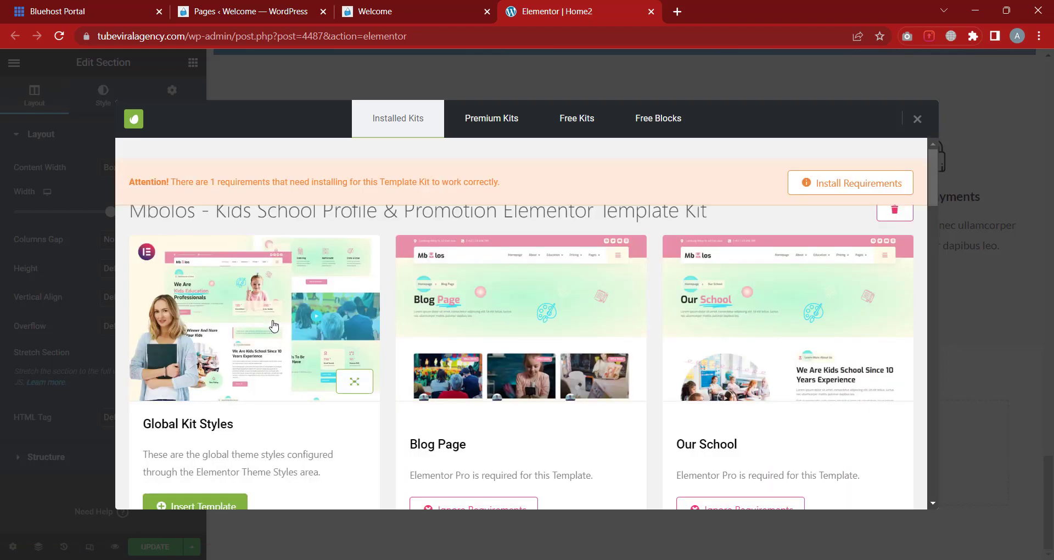
{"action": "scroll", "coordinate": [707, 362], "scroll_direction": "down", "scroll_amount": 2}
{"action": "scroll", "coordinate": [707, 361], "scroll_direction": "down", "scroll_amount": 5}
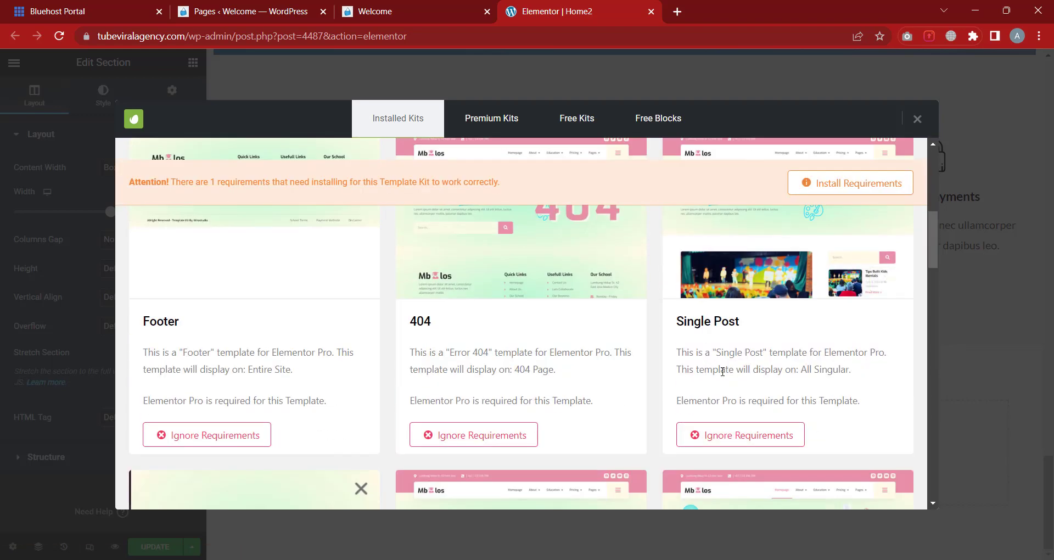
{"action": "scroll", "coordinate": [231, 329], "scroll_direction": "down", "scroll_amount": 1}
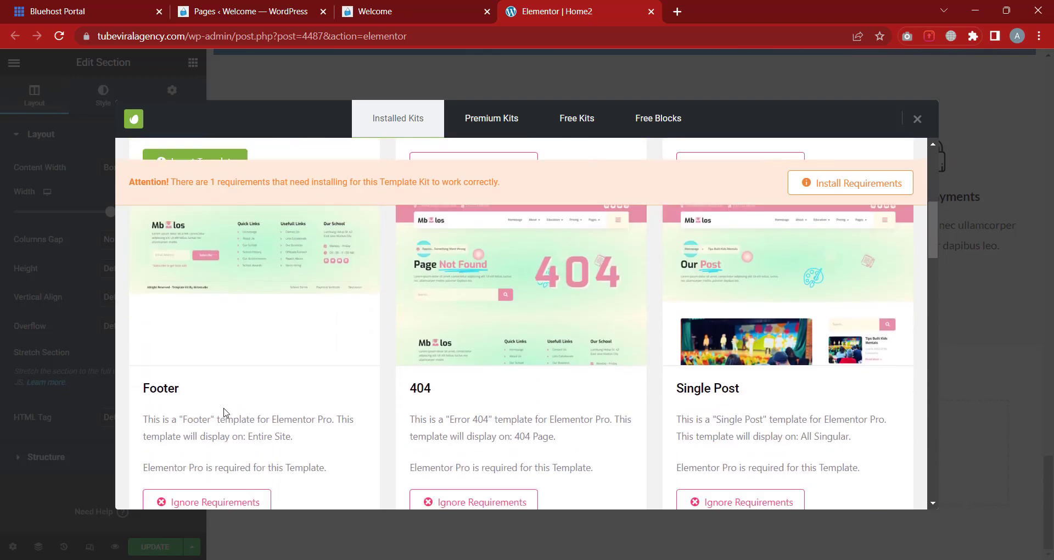
{"action": "left_click_drag", "start_coordinate": [142, 379], "coordinate": [338, 382]}
{"action": "left_click", "coordinate": [341, 383]}
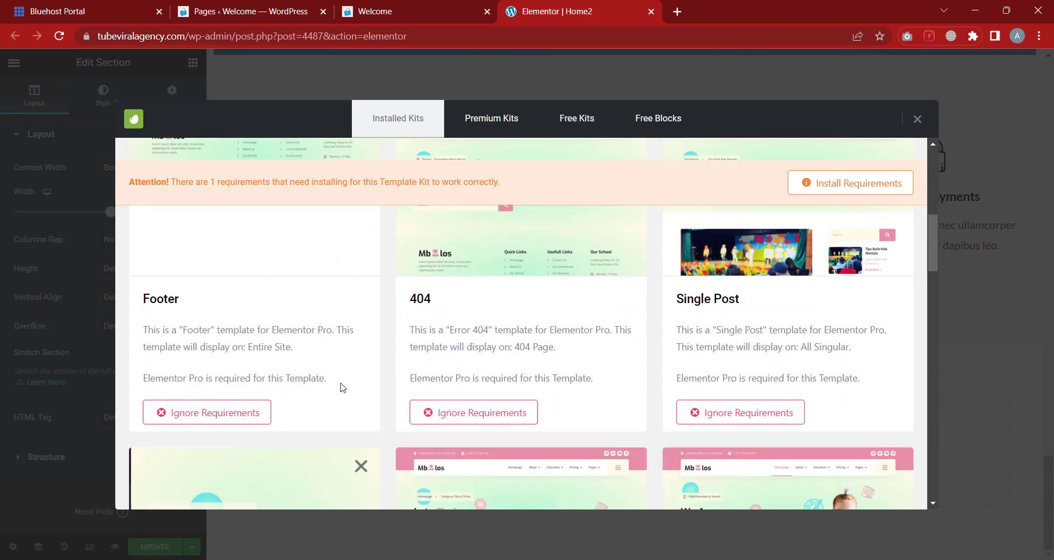
{"action": "left_click", "coordinate": [222, 418]}
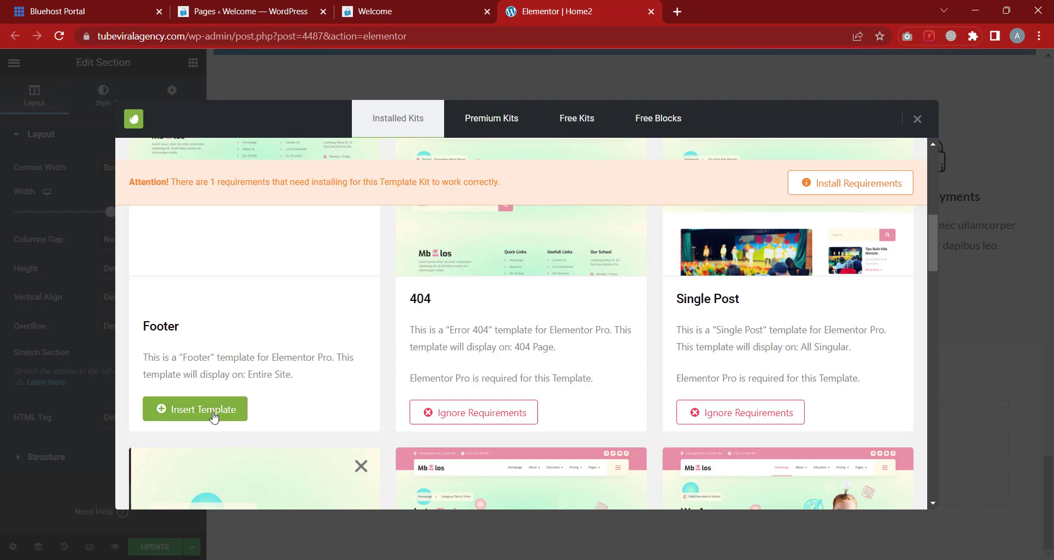
{"action": "left_click", "coordinate": [218, 413]}
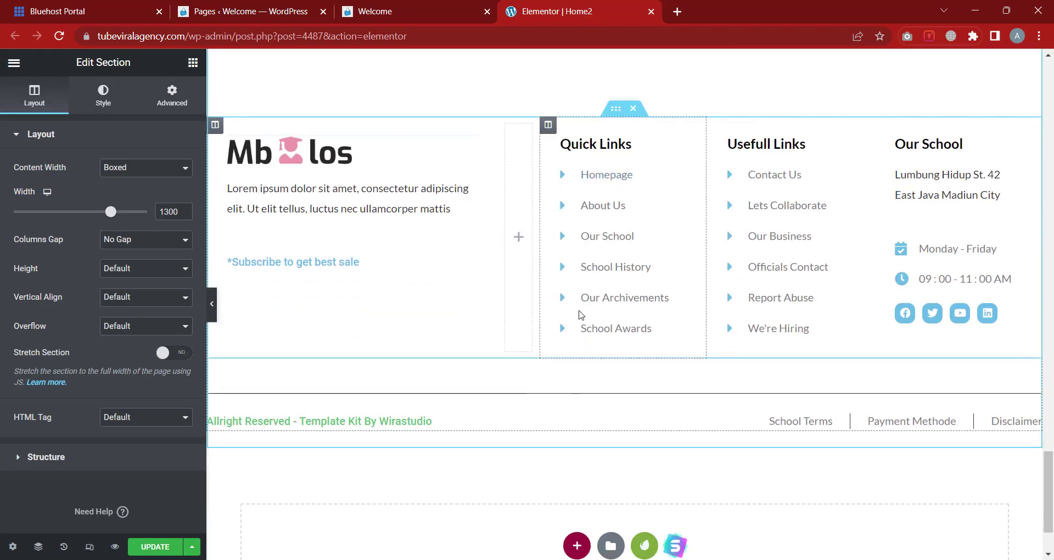
{"action": "scroll", "coordinate": [580, 316], "scroll_direction": "down", "scroll_amount": 2}
{"action": "scroll", "coordinate": [577, 305], "scroll_direction": "up", "scroll_amount": 3}
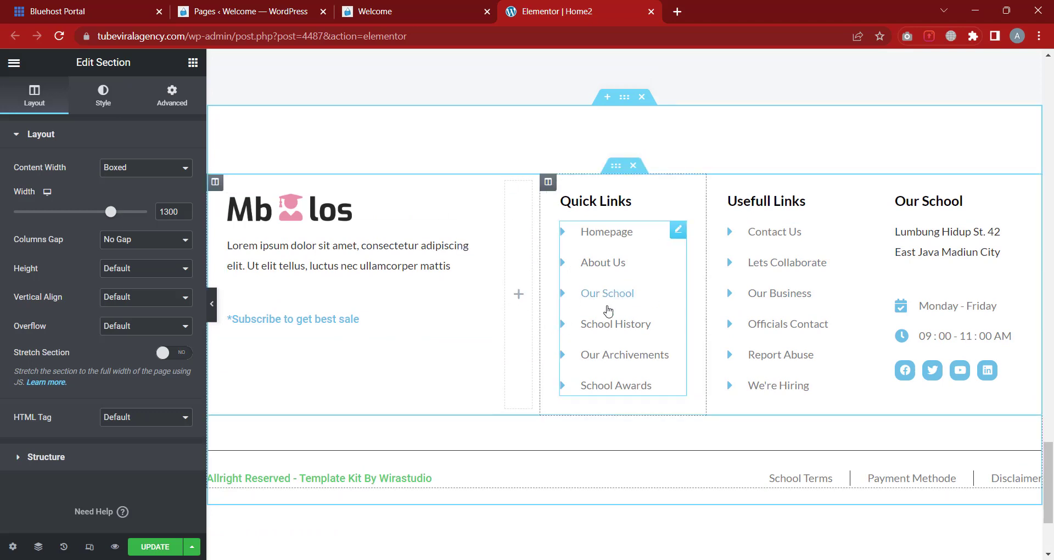
{"action": "scroll", "coordinate": [682, 269], "scroll_direction": "down", "scroll_amount": 3}
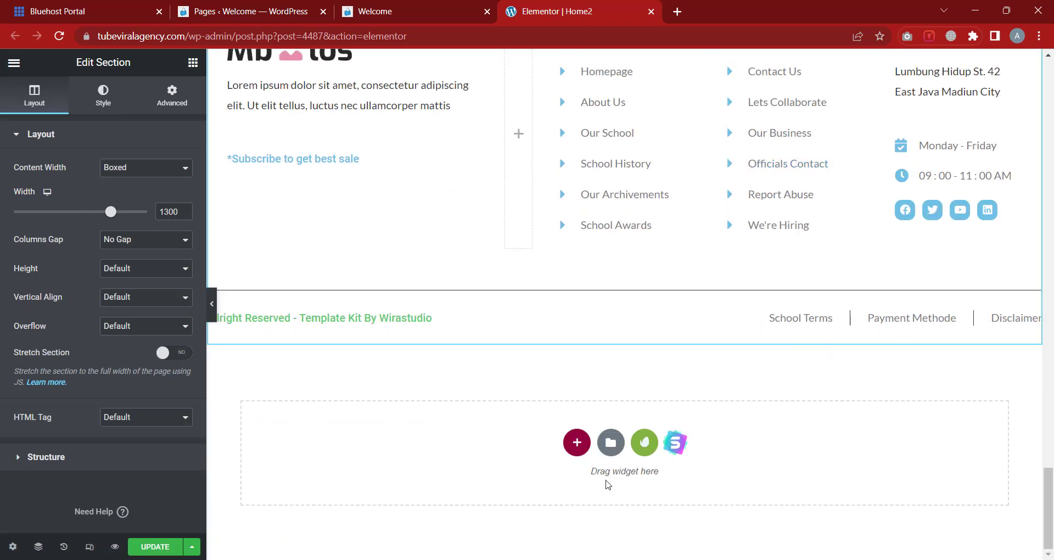
{"action": "scroll", "coordinate": [577, 352], "scroll_direction": "up", "scroll_amount": 3}
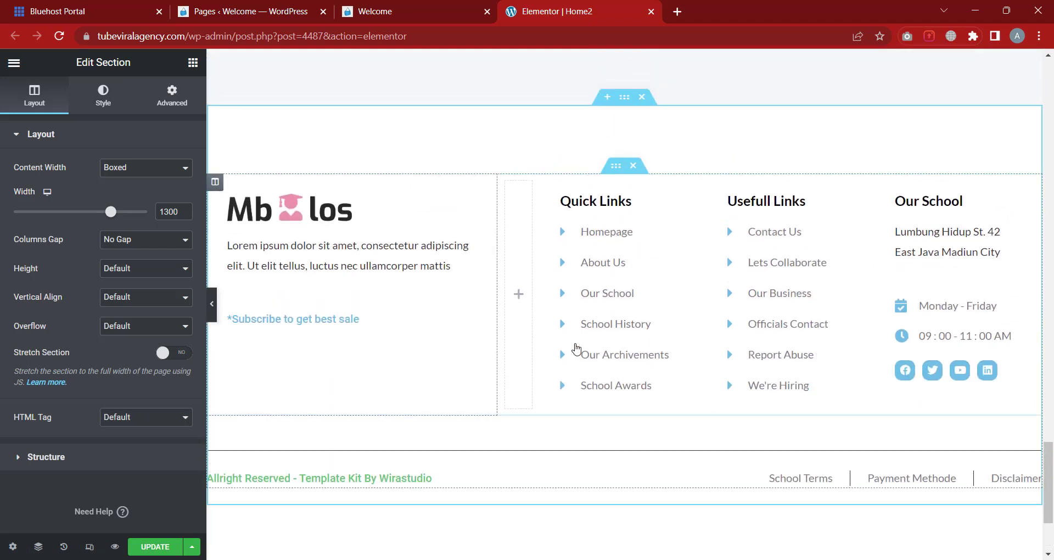
{"action": "scroll", "coordinate": [707, 313], "scroll_direction": "down", "scroll_amount": 2}
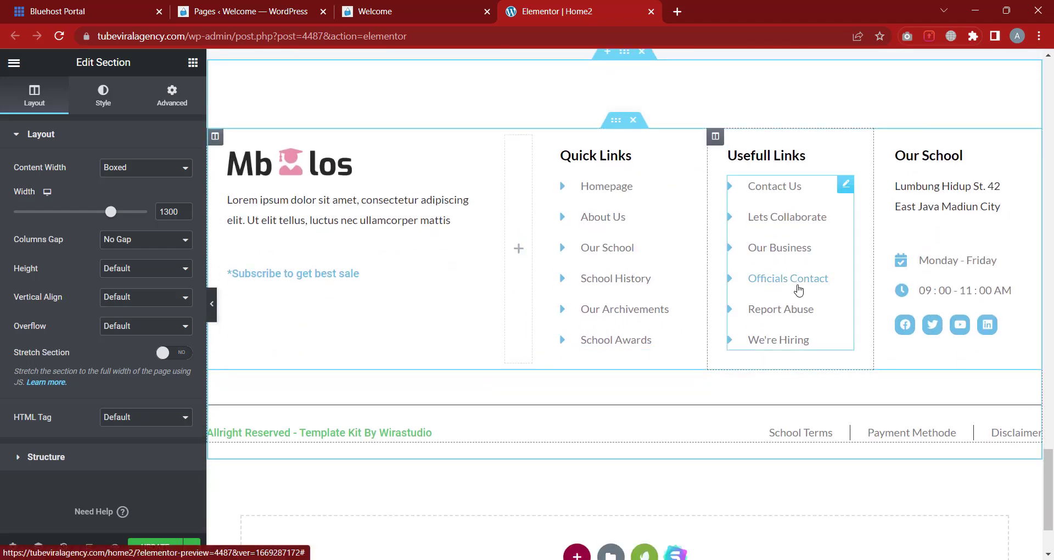
{"action": "scroll", "coordinate": [732, 344], "scroll_direction": "up", "scroll_amount": 12}
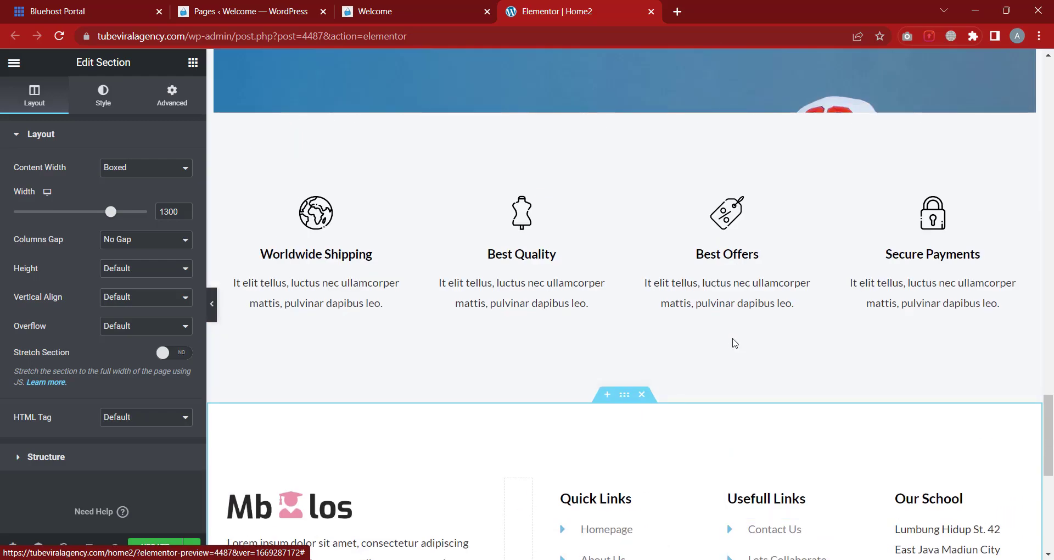
{"action": "scroll", "coordinate": [732, 338], "scroll_direction": "up", "scroll_amount": 15}
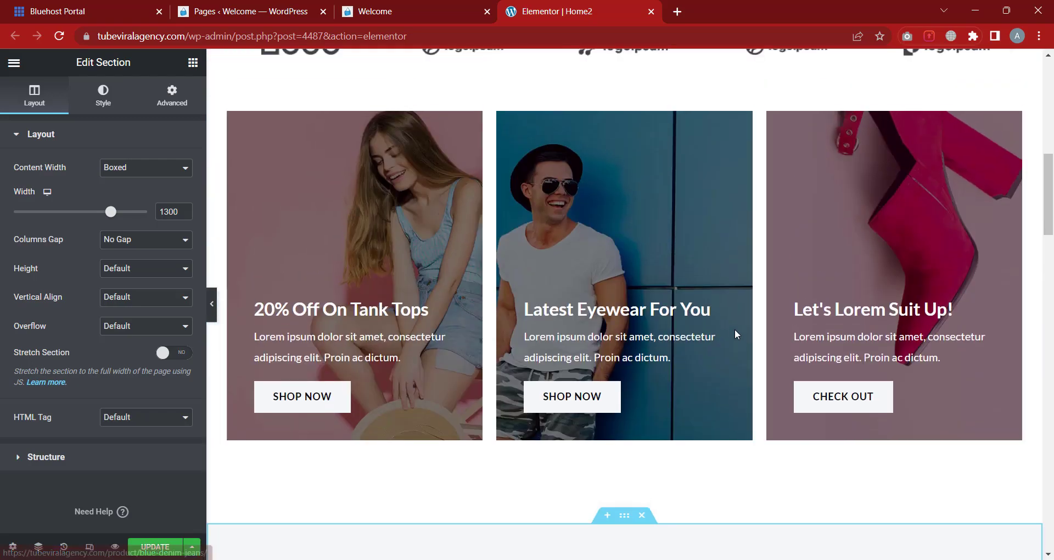
{"action": "scroll", "coordinate": [734, 328], "scroll_direction": "up", "scroll_amount": 3}
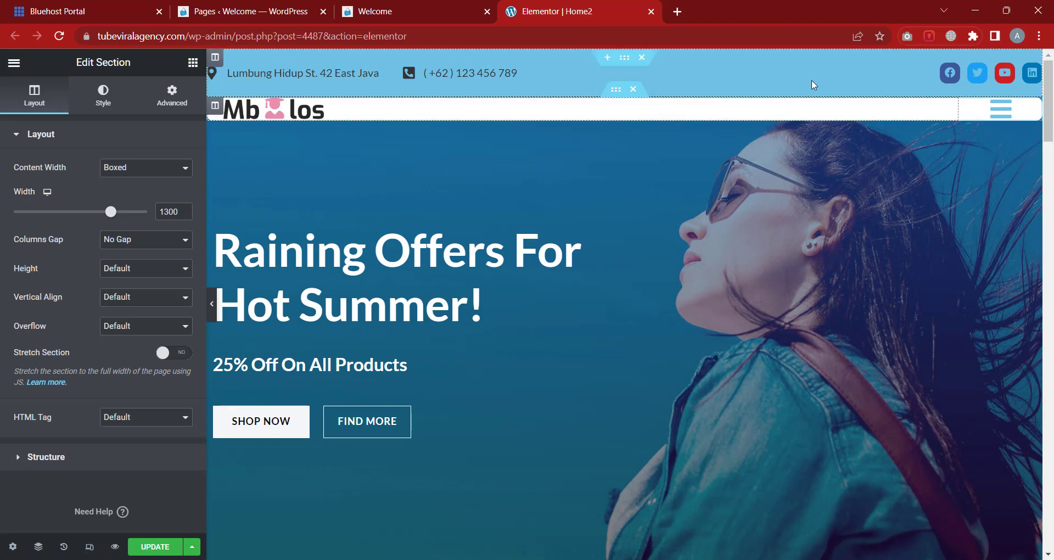
{"action": "scroll", "coordinate": [996, 116], "scroll_direction": "down", "scroll_amount": 1}
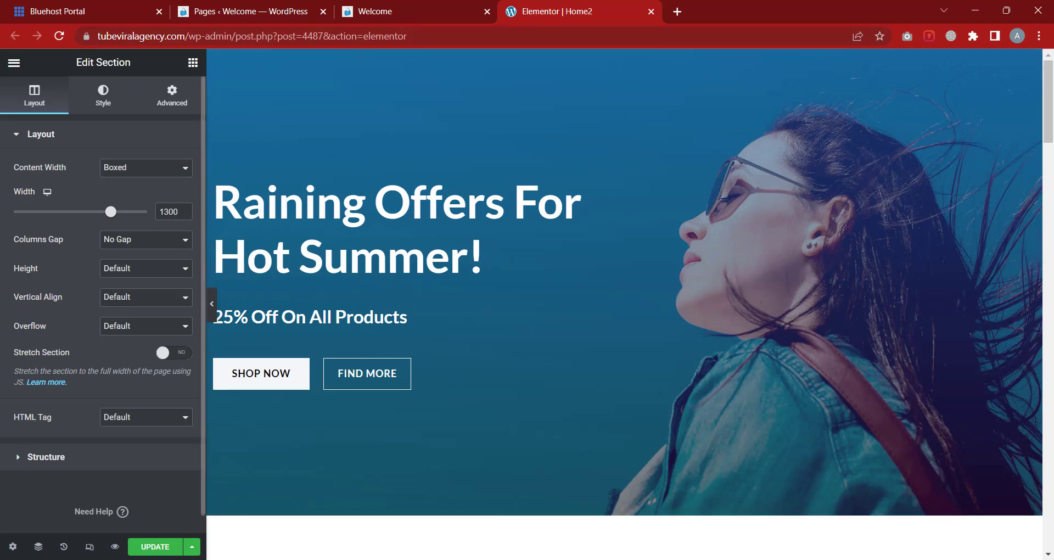
Change the Home2 page layout from Elementor Canvas to Default
{"action": "left_click", "coordinate": [13, 547]}
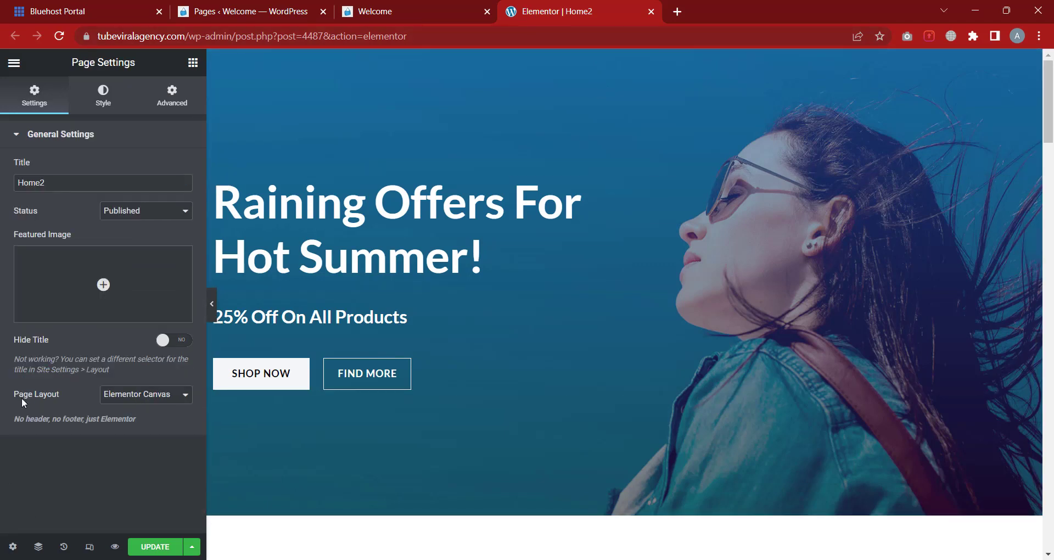
{"action": "left_click", "coordinate": [115, 397]}
{"action": "left_click", "coordinate": [118, 407]}
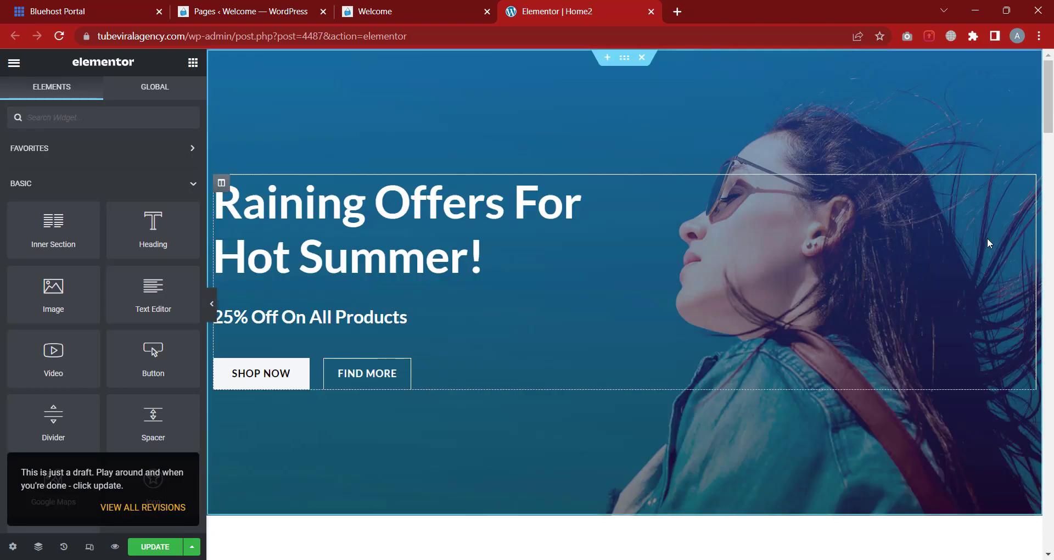
{"action": "left_click", "coordinate": [213, 311]}
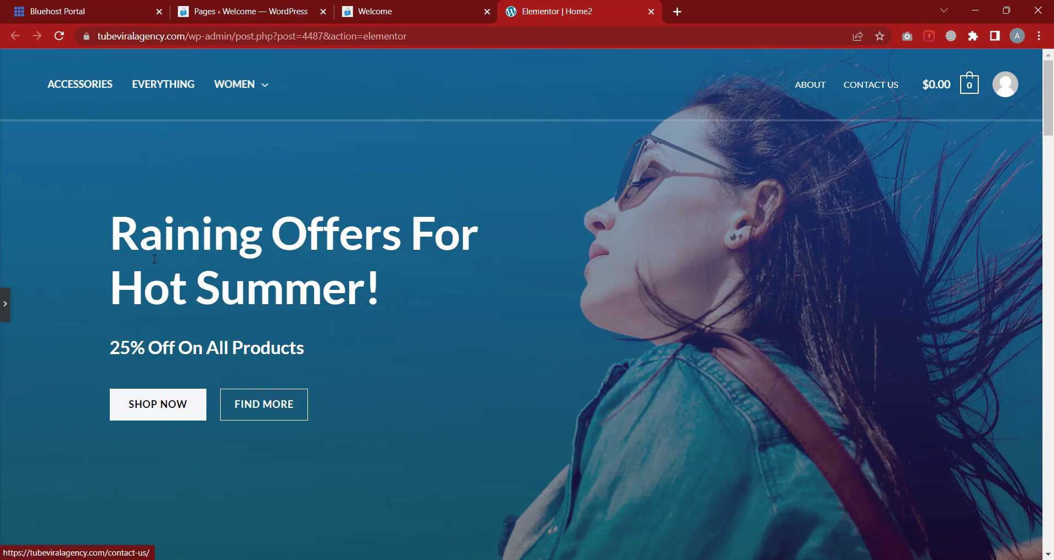
Delete the Mbolos footer section from Home2
{"action": "left_click", "coordinate": [4, 304]}
{"action": "scroll", "coordinate": [656, 390], "scroll_direction": "down", "scroll_amount": 3}
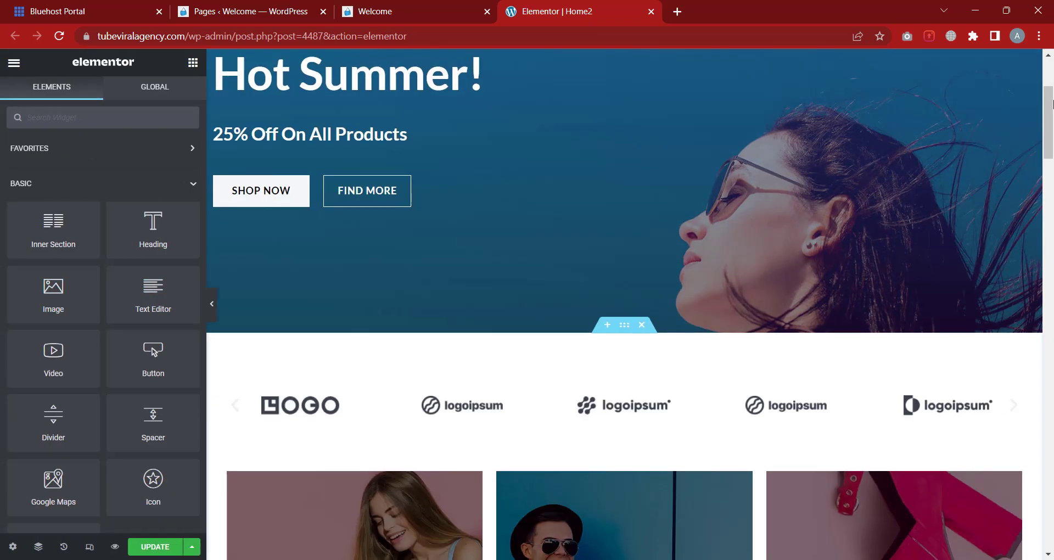
{"action": "left_click_drag", "start_coordinate": [1048, 142], "coordinate": [1051, 508]}
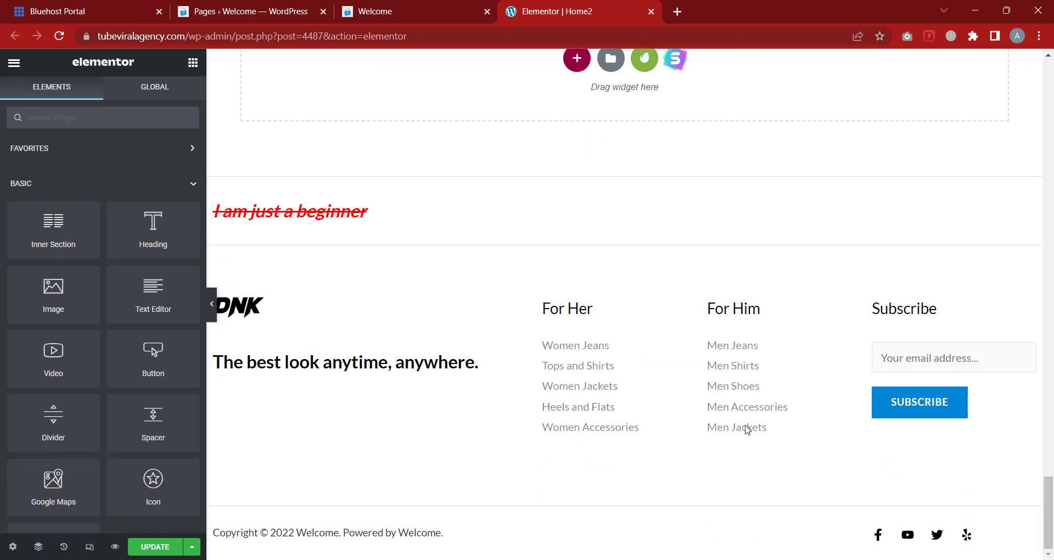
{"action": "scroll", "coordinate": [688, 394], "scroll_direction": "up", "scroll_amount": 10}
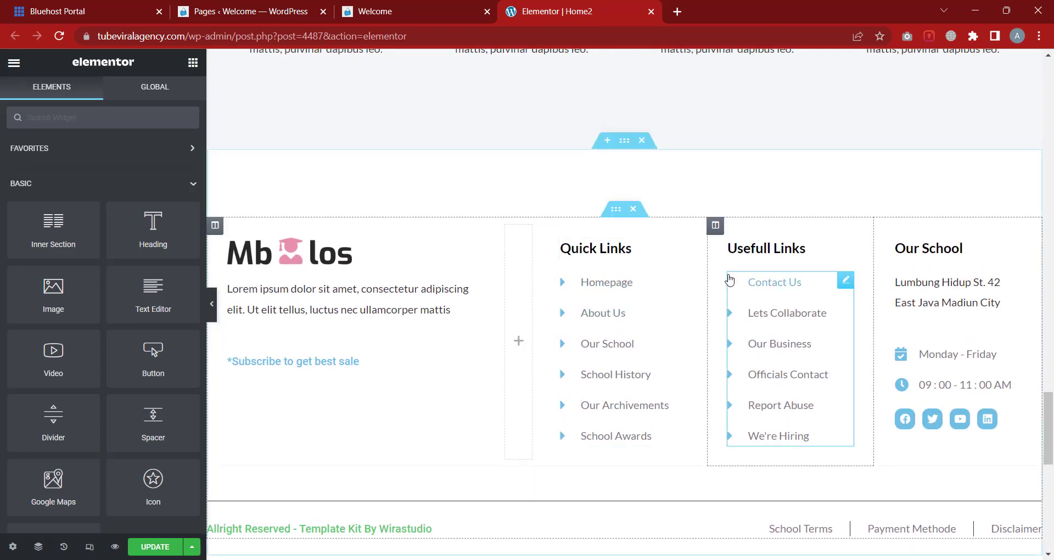
{"action": "left_click", "coordinate": [642, 141]}
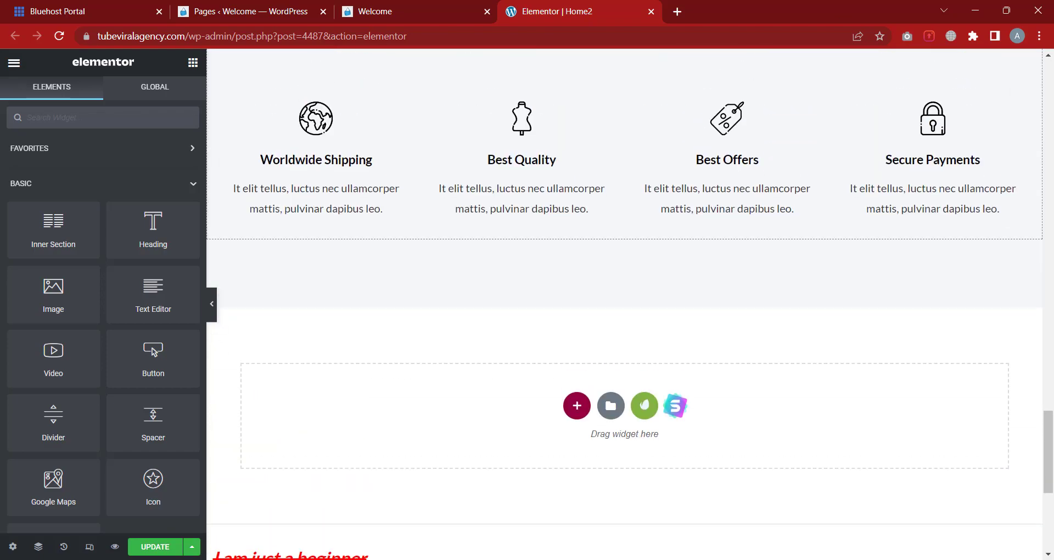
{"action": "left_click_drag", "start_coordinate": [1047, 413], "coordinate": [1053, 58]}
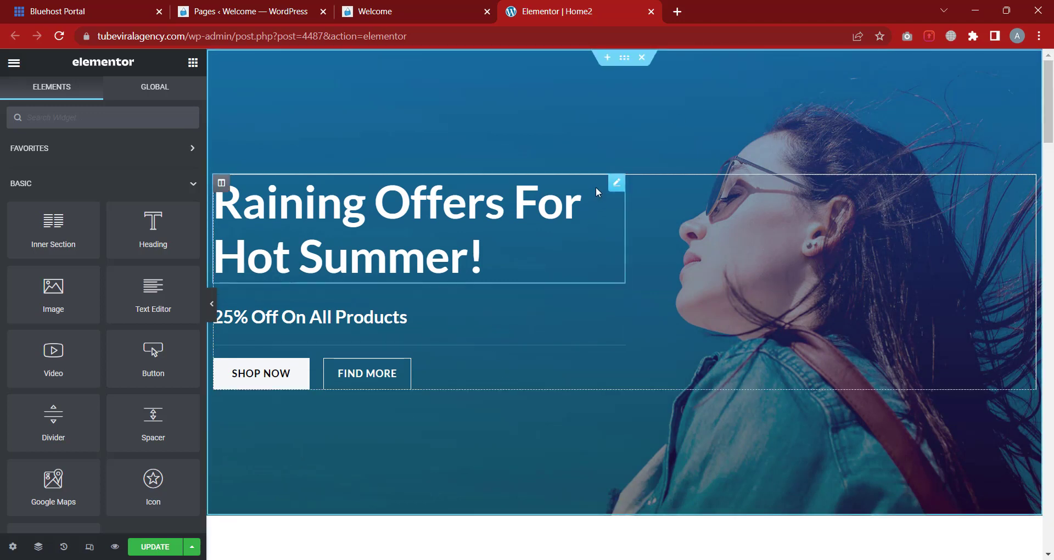
Update Home2 and return to the WordPress Pages list
{"action": "left_click", "coordinate": [163, 549]}
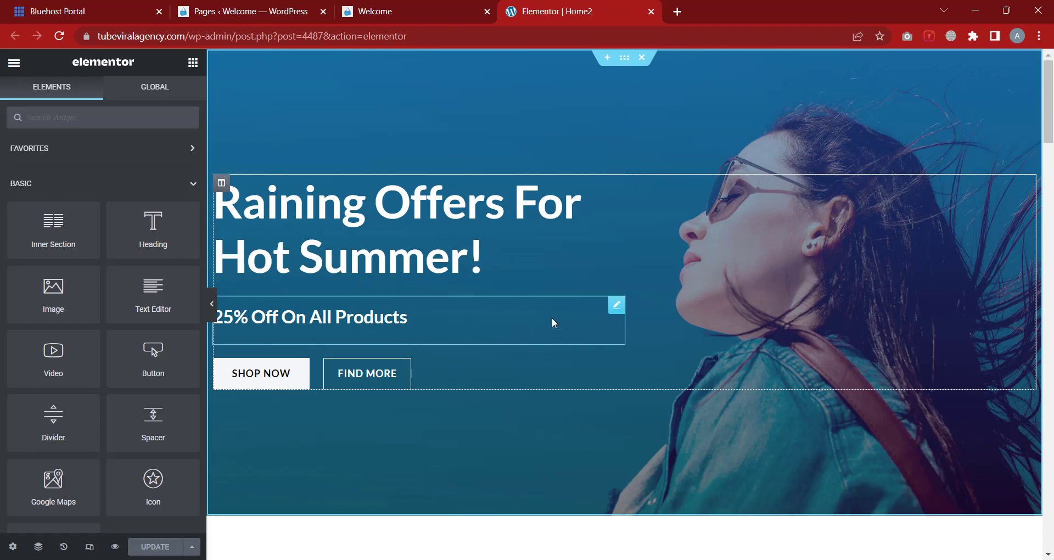
{"action": "left_click", "coordinate": [271, 14]}
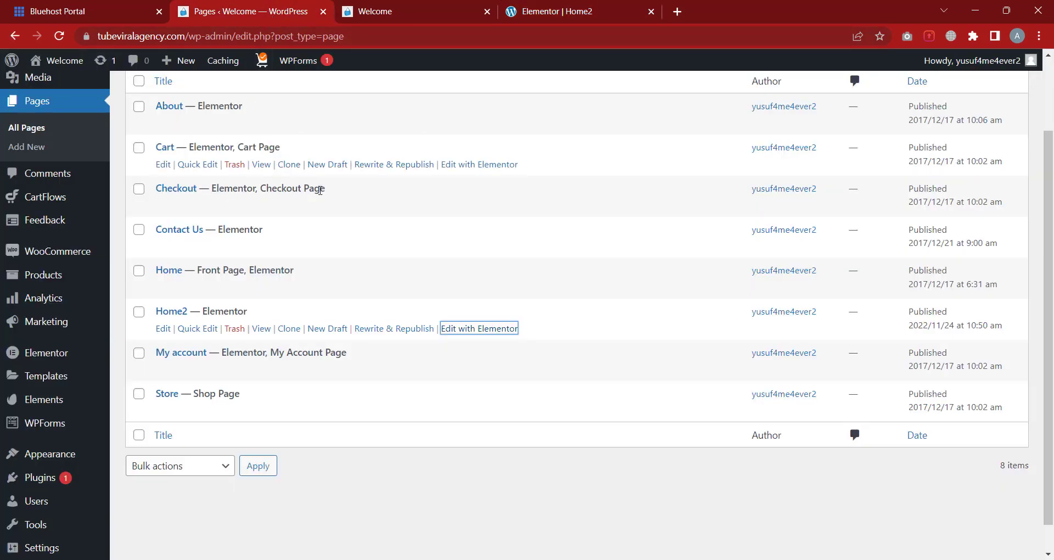
{"action": "mouse_move", "coordinate": [71, 459]}
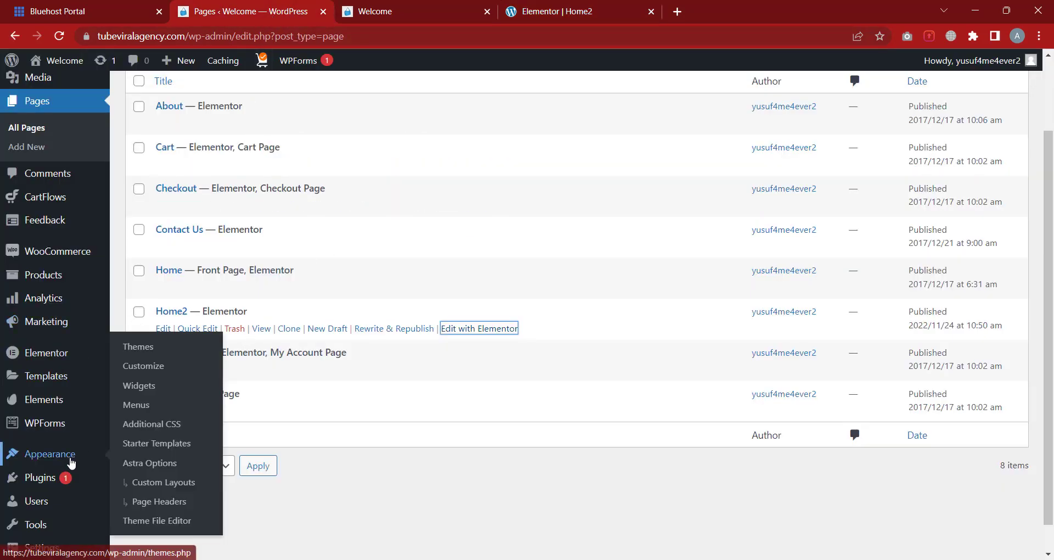
{"action": "right_click", "coordinate": [159, 376]}
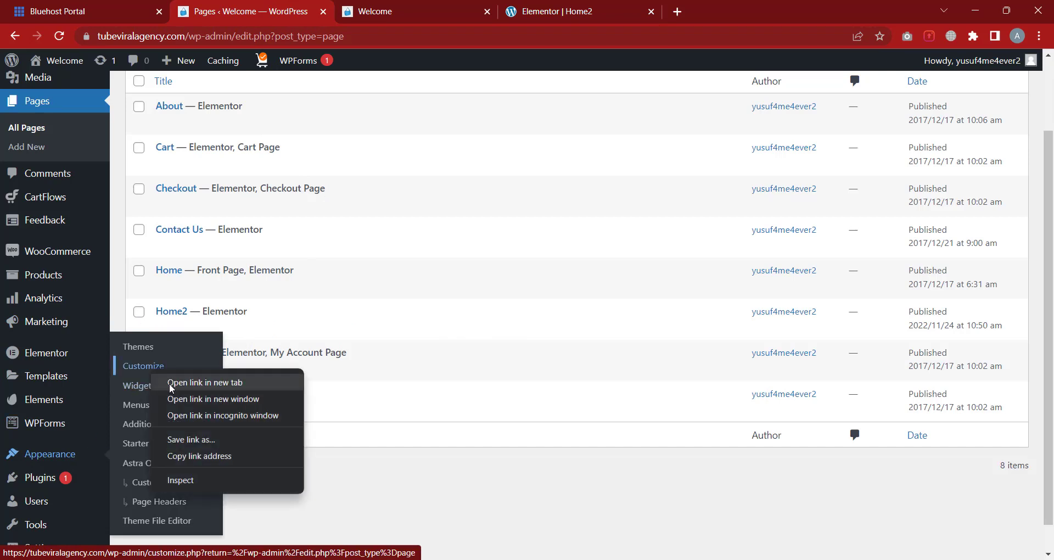
Open the Customizer in a new tab and close the Welcome and Elementor Home2 tabs
{"action": "left_click", "coordinate": [204, 383]}
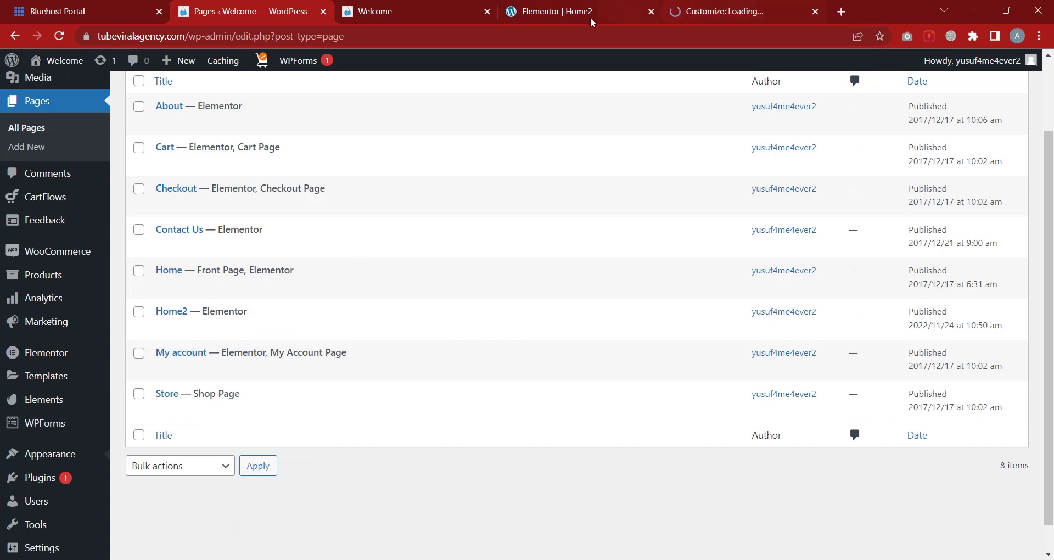
{"action": "left_click", "coordinate": [486, 12]}
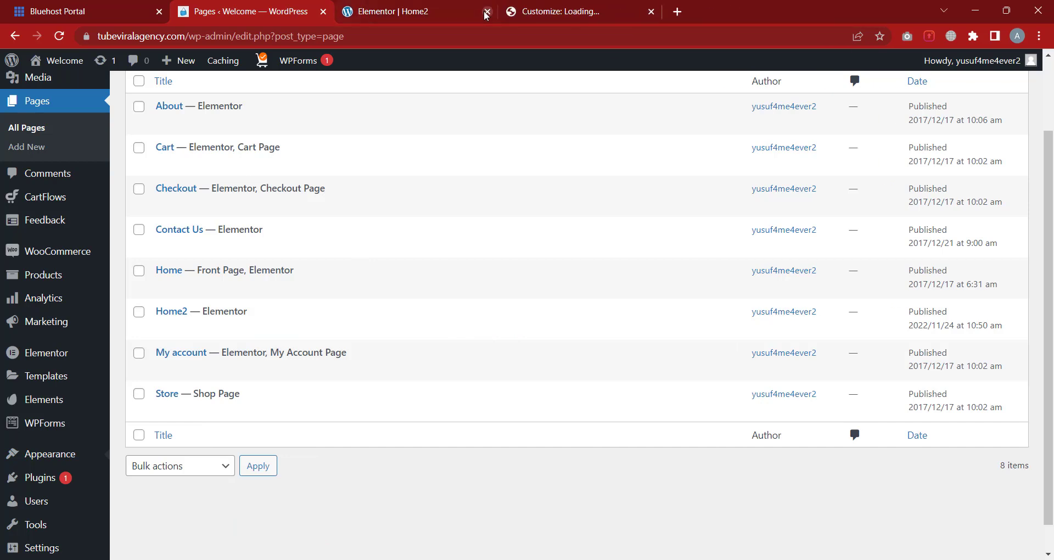
{"action": "left_click", "coordinate": [487, 12]}
{"action": "left_click", "coordinate": [431, 12]}
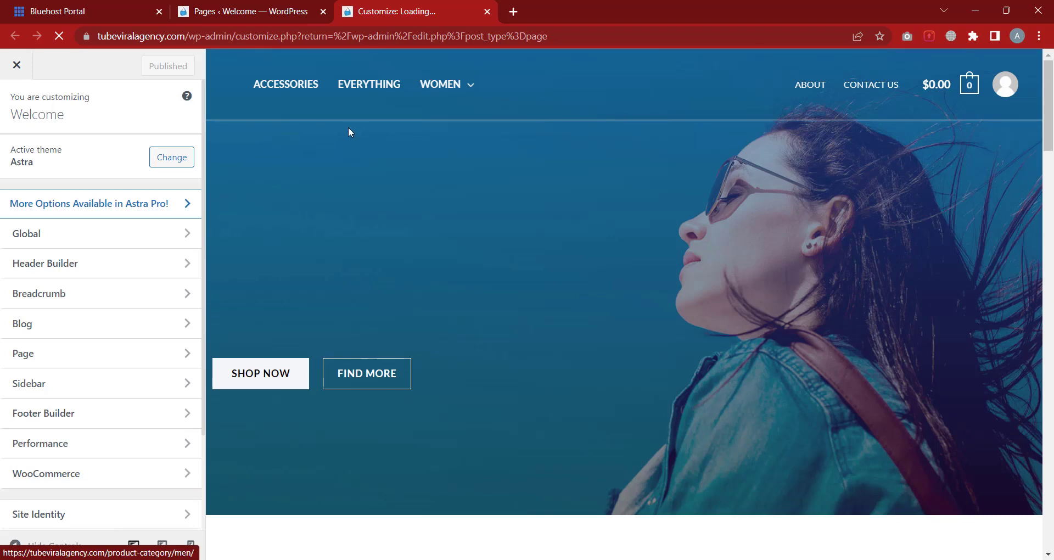
{"action": "left_click", "coordinate": [264, 12]}
Open the live site in a new tab via Visit Site
{"action": "mouse_move", "coordinate": [31, 460]}
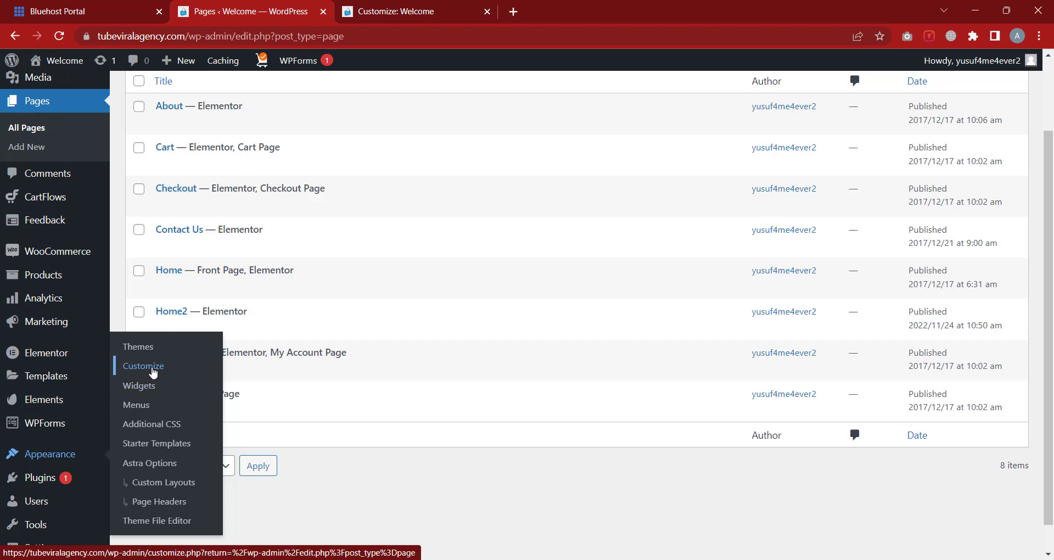
{"action": "scroll", "coordinate": [77, 269], "scroll_direction": "up", "scroll_amount": 2}
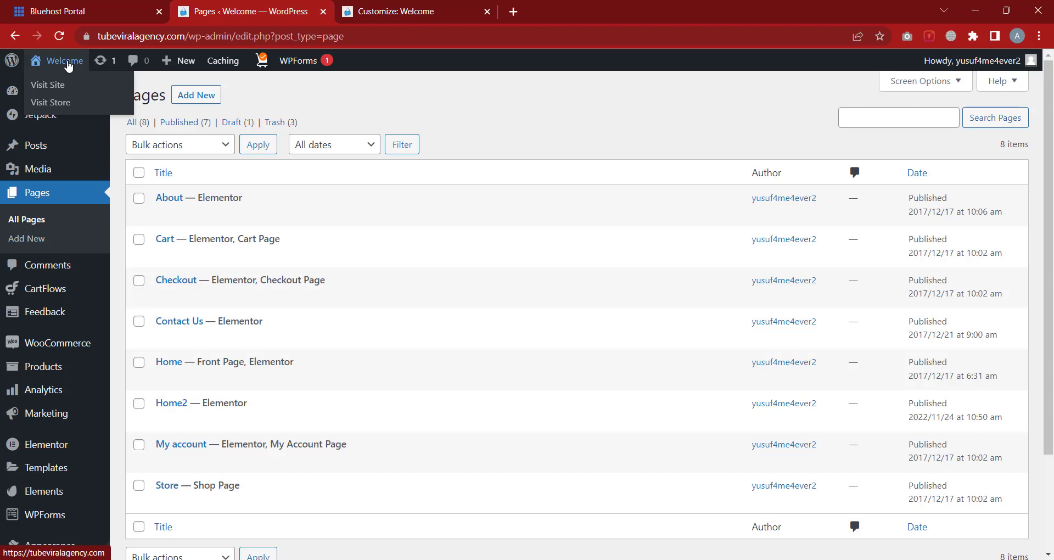
{"action": "right_click", "coordinate": [49, 92]}
{"action": "left_click", "coordinate": [83, 100]}
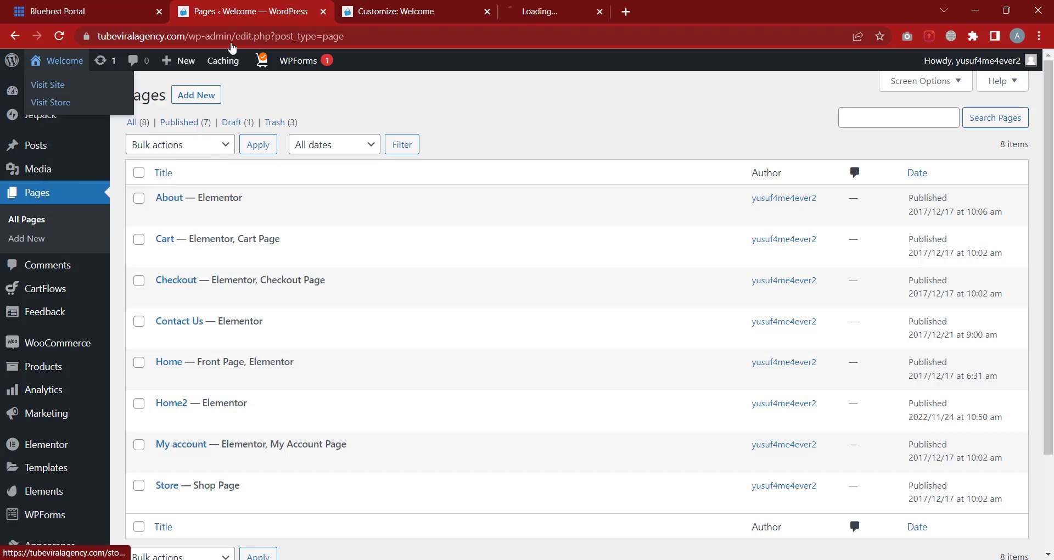
{"action": "left_click", "coordinate": [574, 12]}
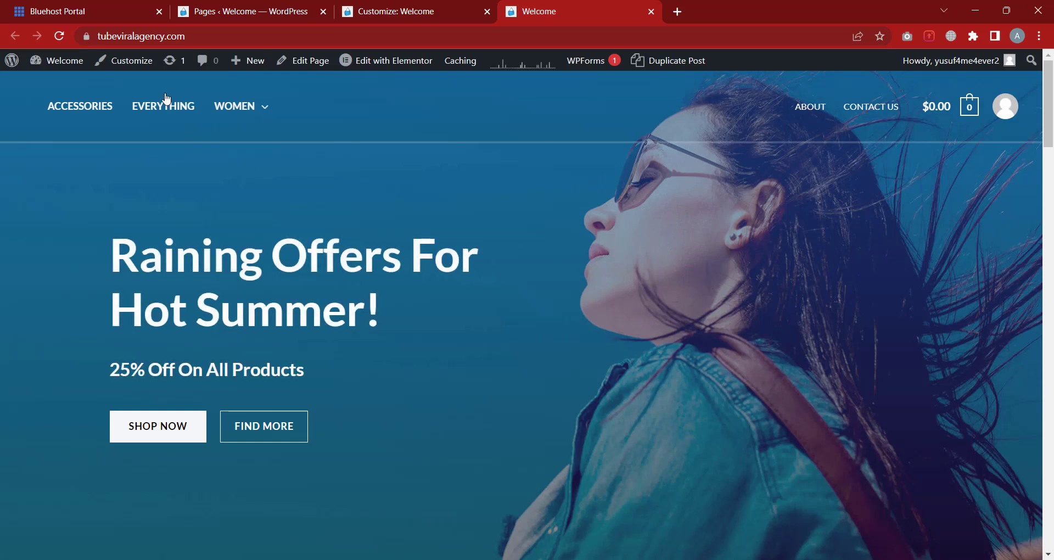
Open the Customizer from the live site and close the duplicate customizer tab
{"action": "left_click", "coordinate": [138, 70]}
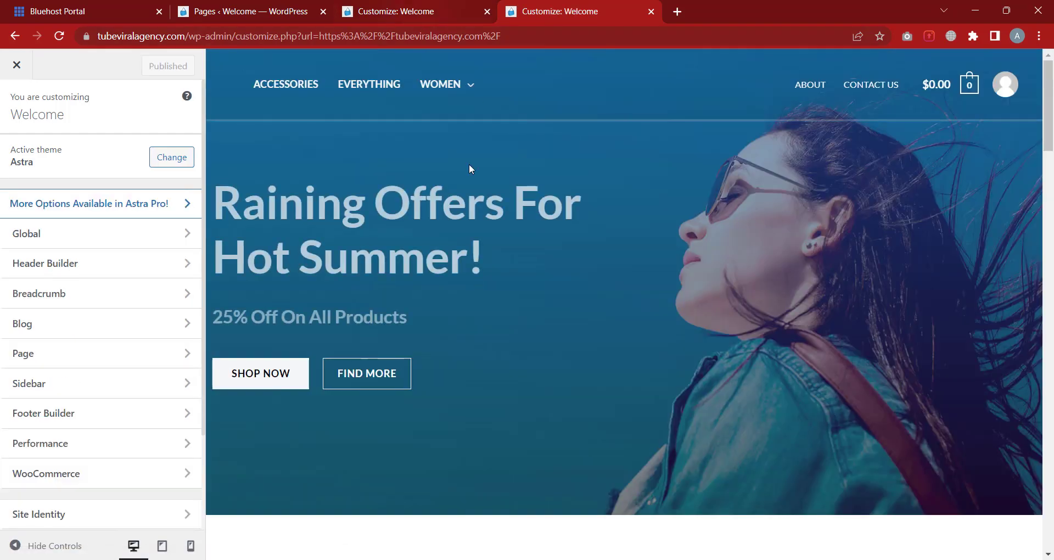
{"action": "left_click", "coordinate": [430, 13]}
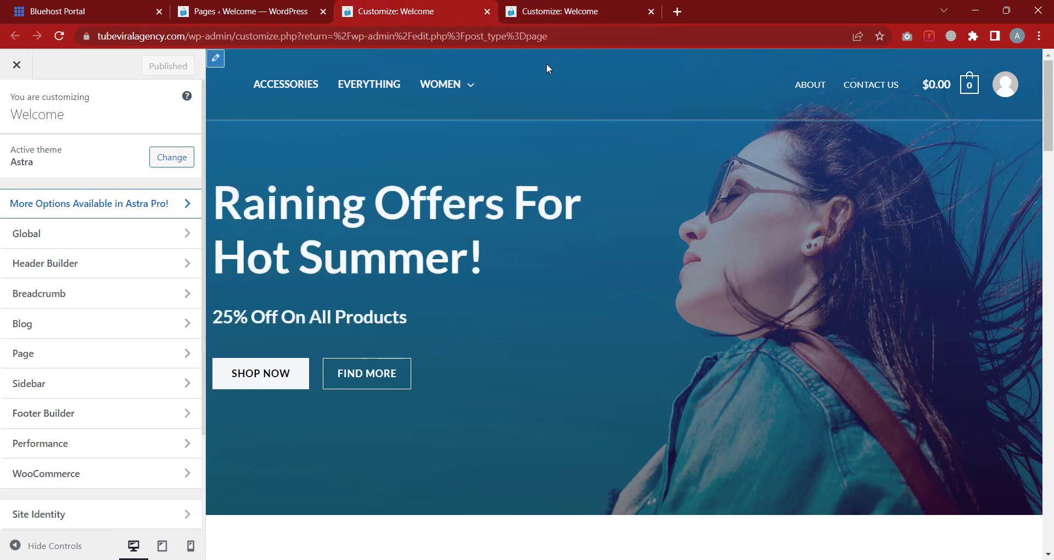
{"action": "left_click", "coordinate": [571, 10]}
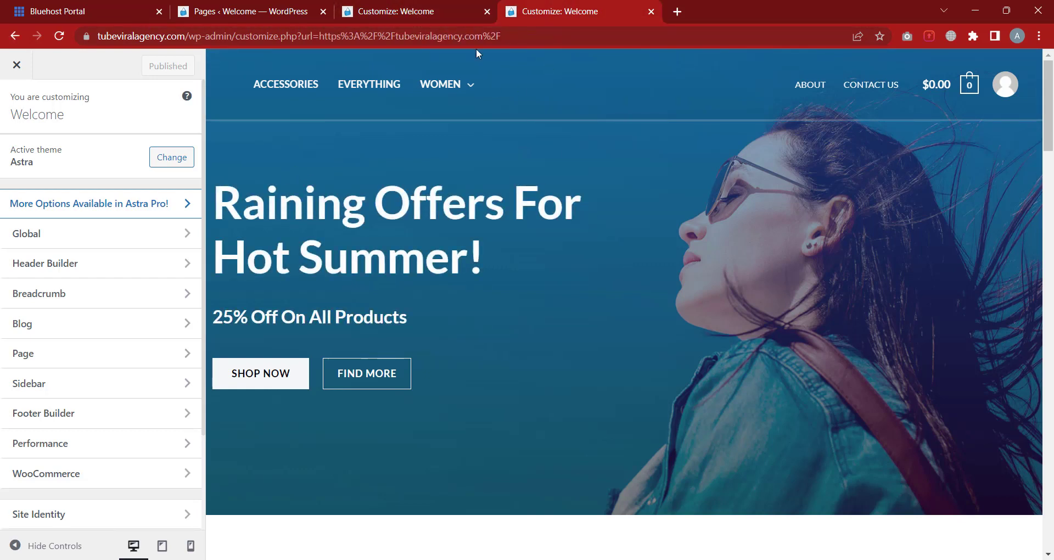
{"action": "left_click", "coordinate": [651, 11]}
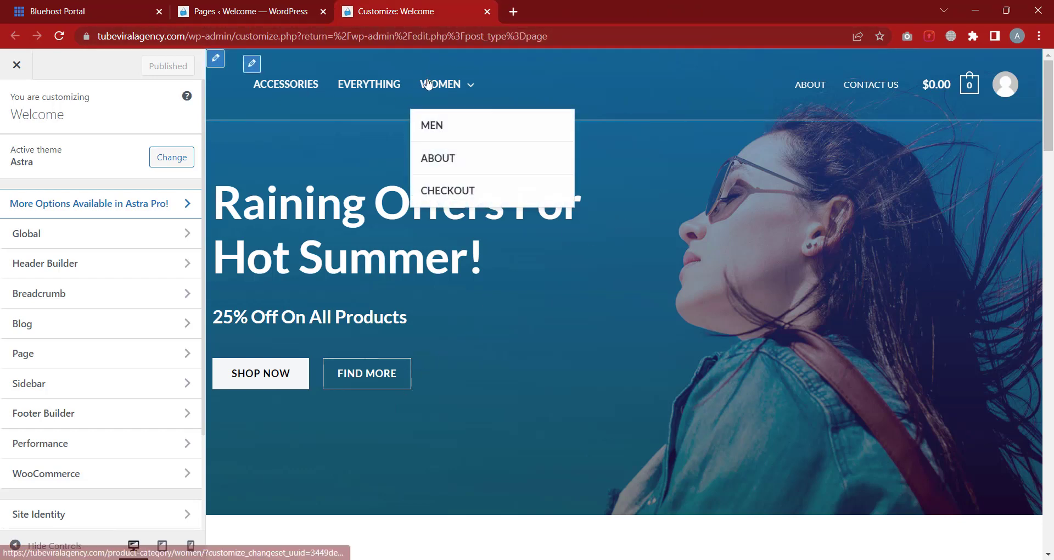
{"action": "scroll", "coordinate": [549, 308], "scroll_direction": "down", "scroll_amount": 20}
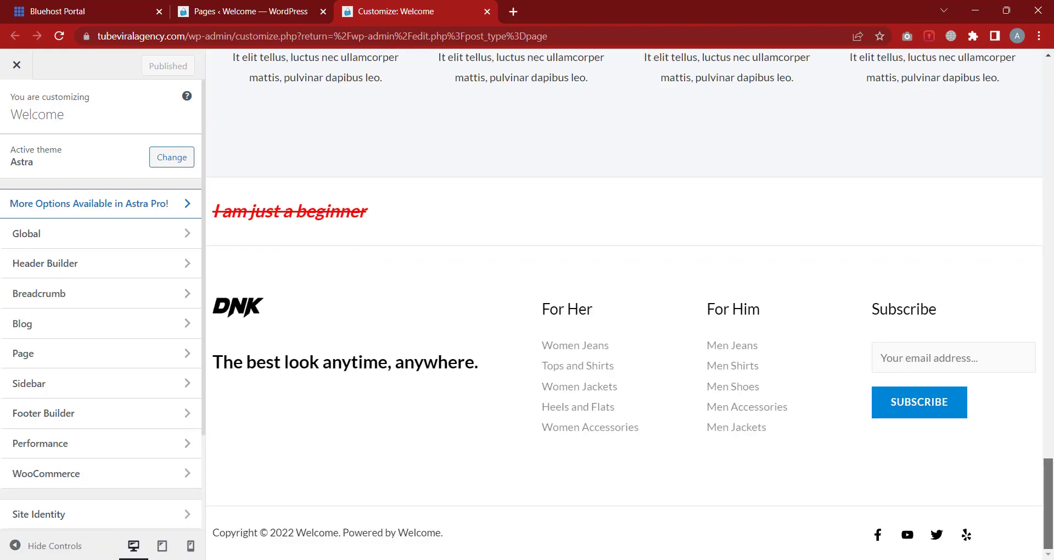
{"action": "scroll", "coordinate": [371, 310], "scroll_direction": "up", "scroll_amount": 20}
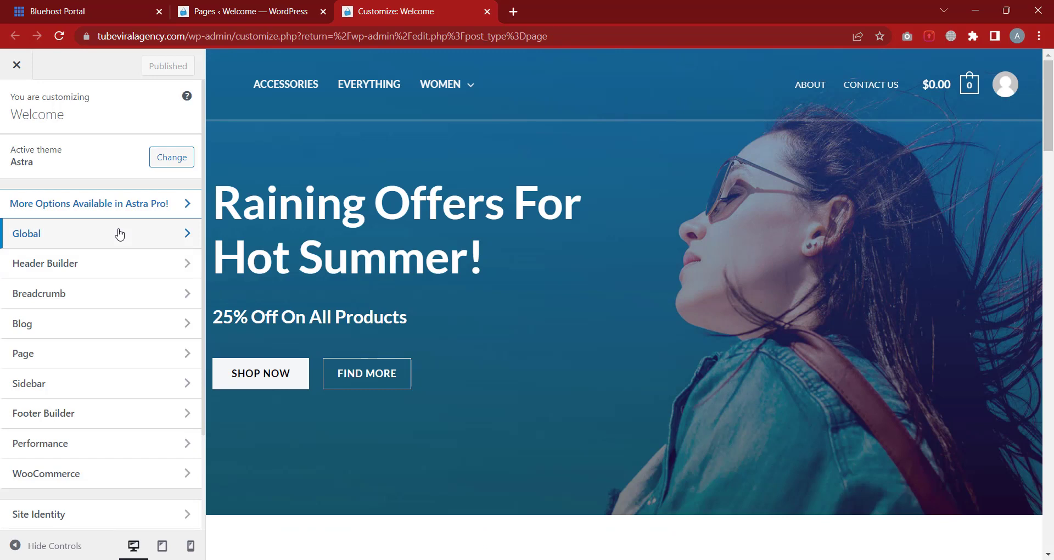
Look through the Global Typography and Colors settings
{"action": "left_click", "coordinate": [45, 241]}
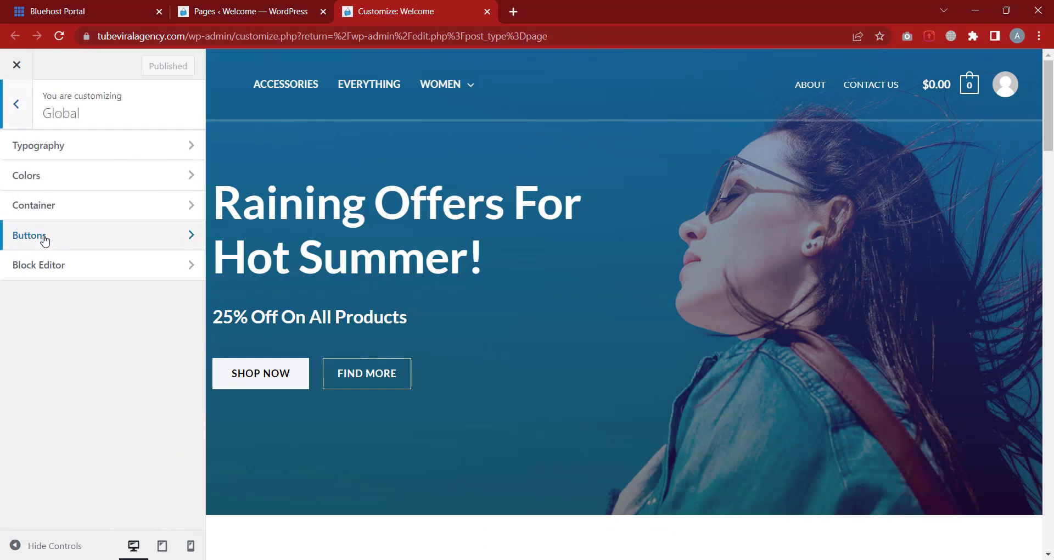
{"action": "left_click", "coordinate": [81, 155]}
{"action": "scroll", "coordinate": [79, 236], "scroll_direction": "down", "scroll_amount": 2}
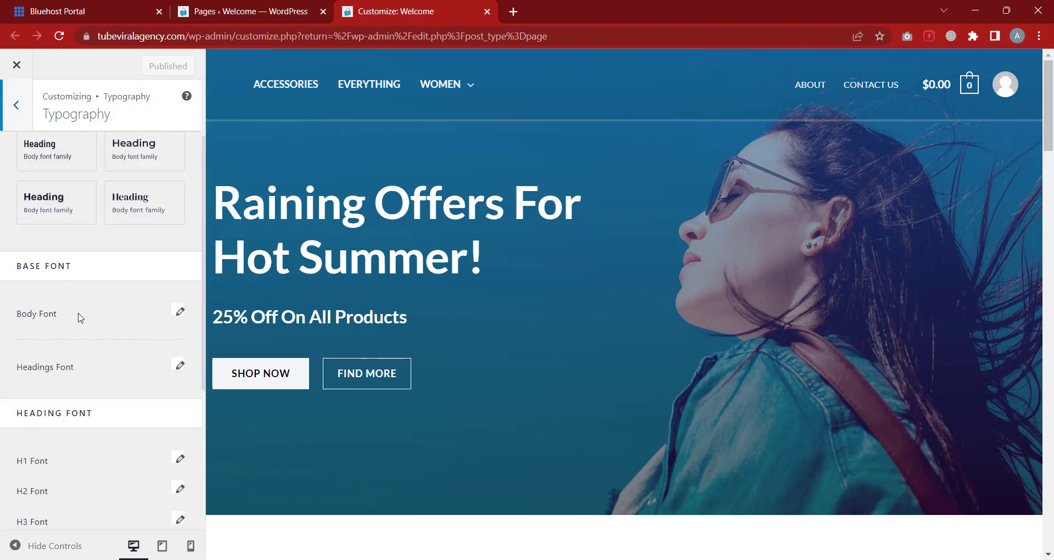
{"action": "scroll", "coordinate": [106, 219], "scroll_direction": "up", "scroll_amount": 1}
{"action": "scroll", "coordinate": [106, 220], "scroll_direction": "up", "scroll_amount": 1}
{"action": "scroll", "coordinate": [149, 386], "scroll_direction": "down", "scroll_amount": 2}
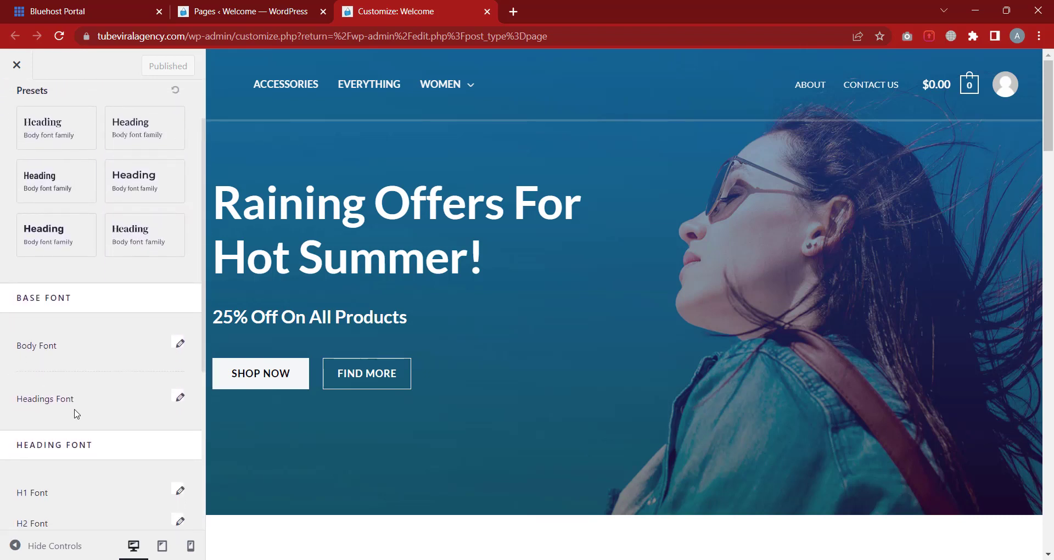
{"action": "scroll", "coordinate": [77, 414], "scroll_direction": "down", "scroll_amount": 2}
{"action": "scroll", "coordinate": [98, 397], "scroll_direction": "up", "scroll_amount": 3}
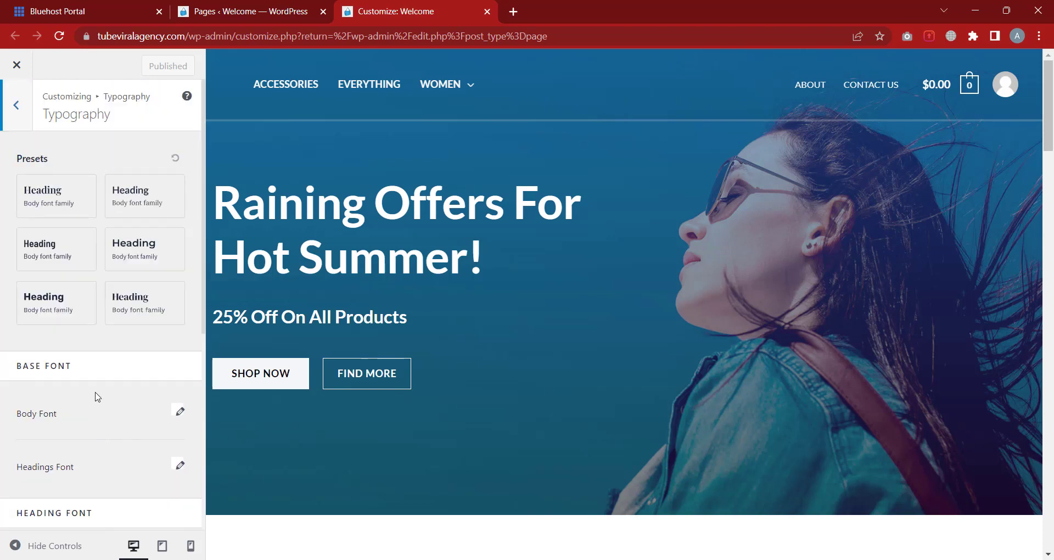
{"action": "left_click", "coordinate": [20, 126]}
{"action": "left_click", "coordinate": [59, 182]}
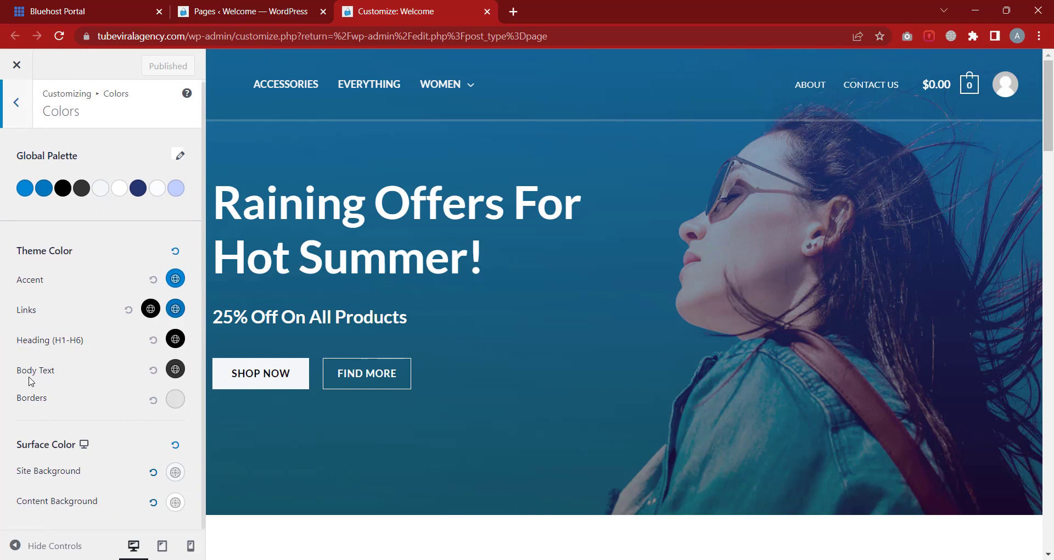
{"action": "left_click", "coordinate": [22, 113]}
Review the Container, Buttons and Block Editor settings, then go back to the main sections
{"action": "left_click", "coordinate": [100, 207]}
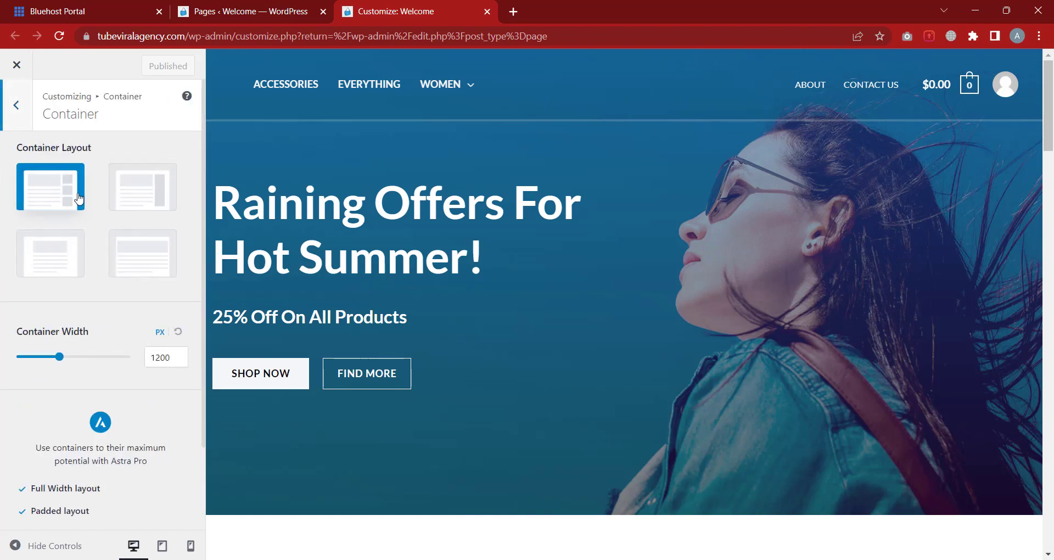
{"action": "left_click", "coordinate": [27, 121]}
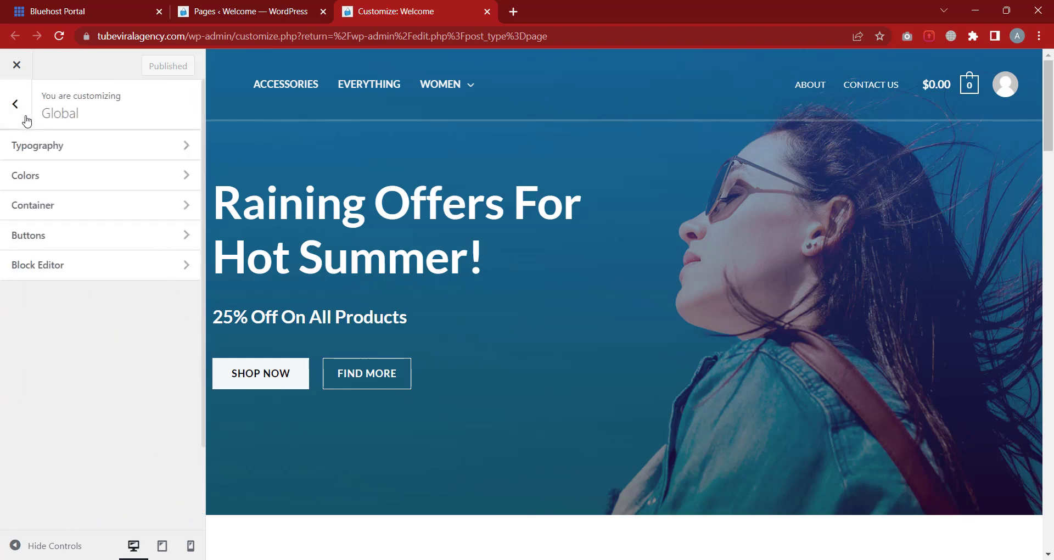
{"action": "left_click", "coordinate": [51, 238]}
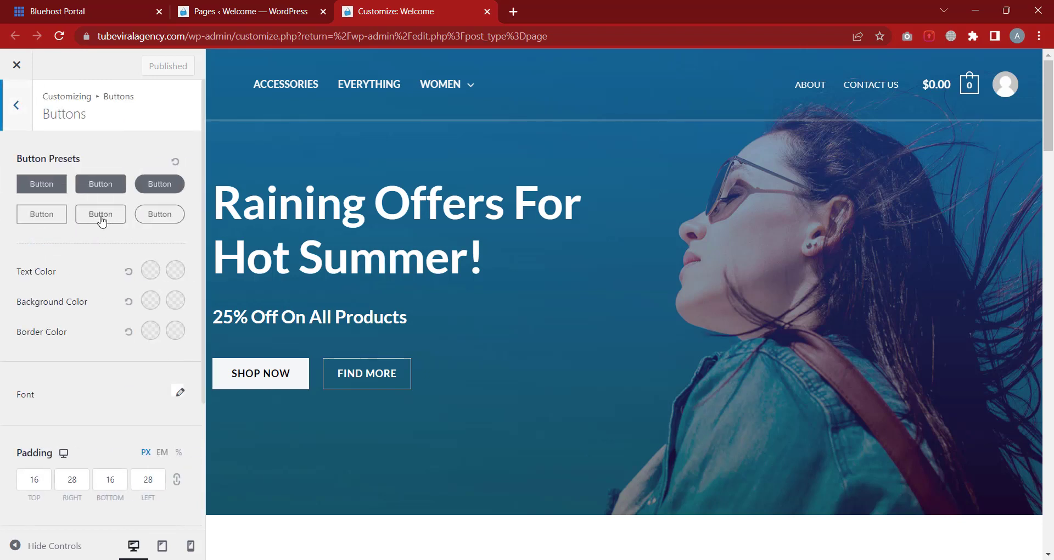
{"action": "left_click", "coordinate": [27, 122]}
{"action": "left_click", "coordinate": [62, 267]}
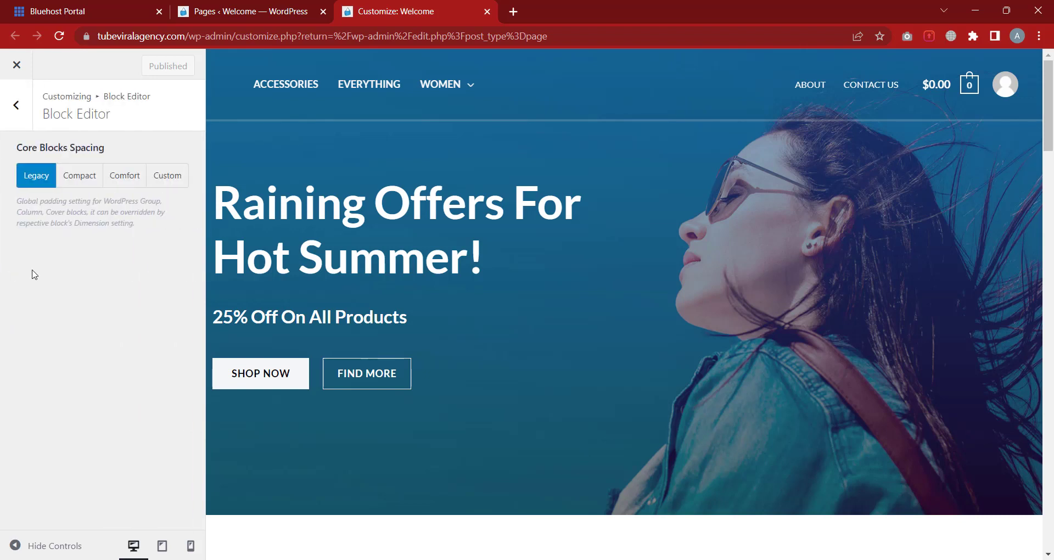
{"action": "left_click", "coordinate": [20, 120]}
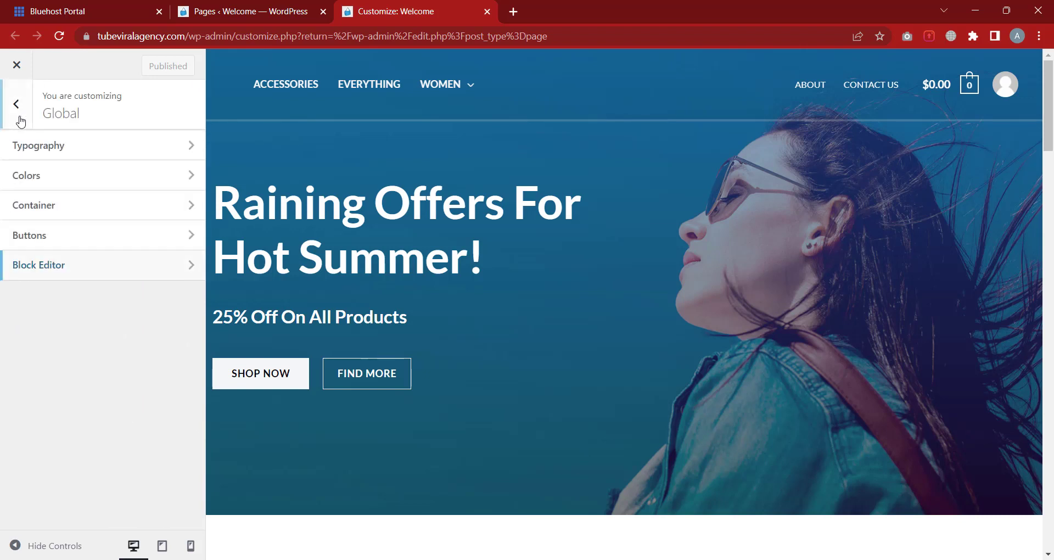
{"action": "left_click", "coordinate": [17, 120]}
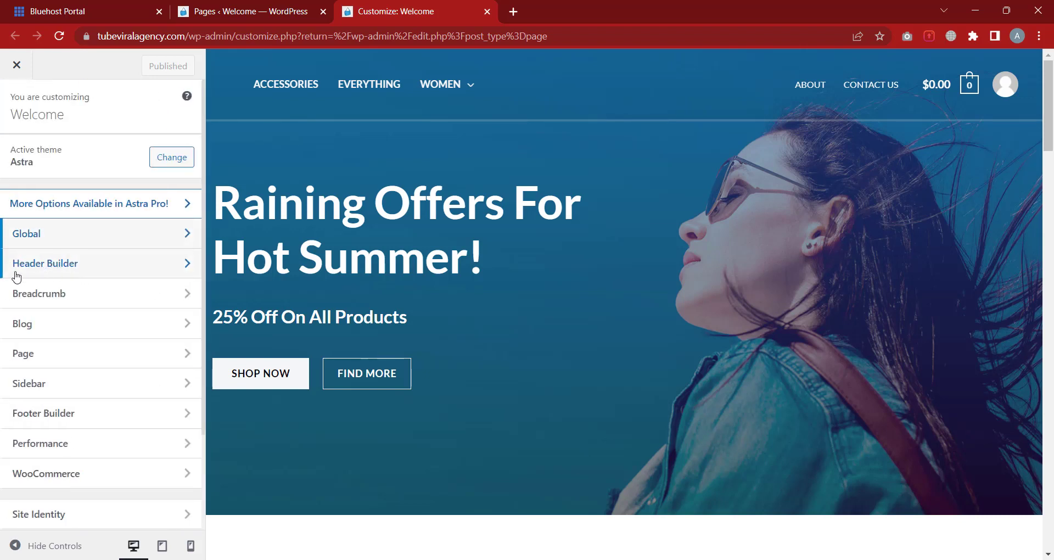
Open the Header Builder showing logo and Primary Menu left, Secondary Menu, Cart, Account right
{"action": "left_click", "coordinate": [78, 269]}
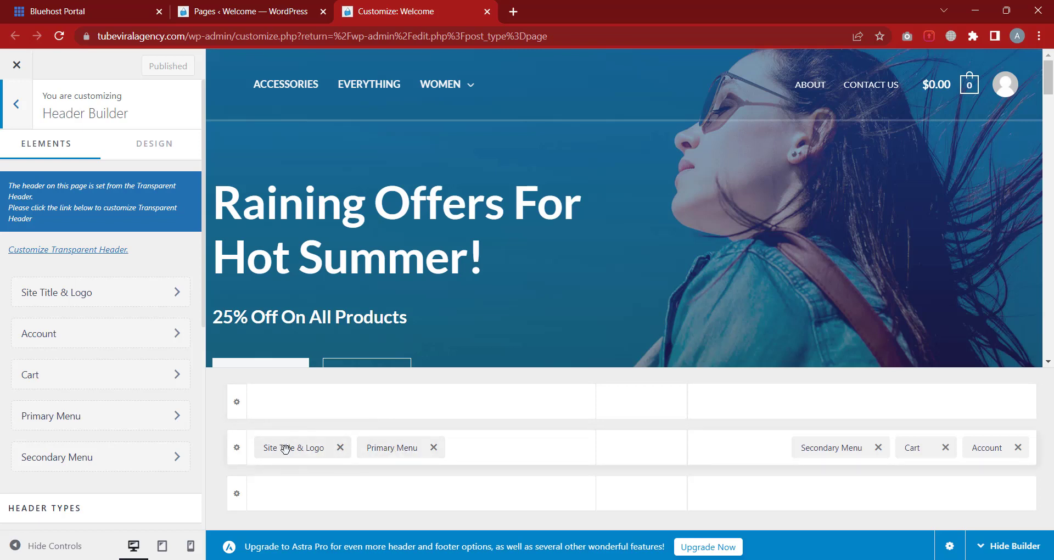
{"action": "mouse_move", "coordinate": [237, 84]}
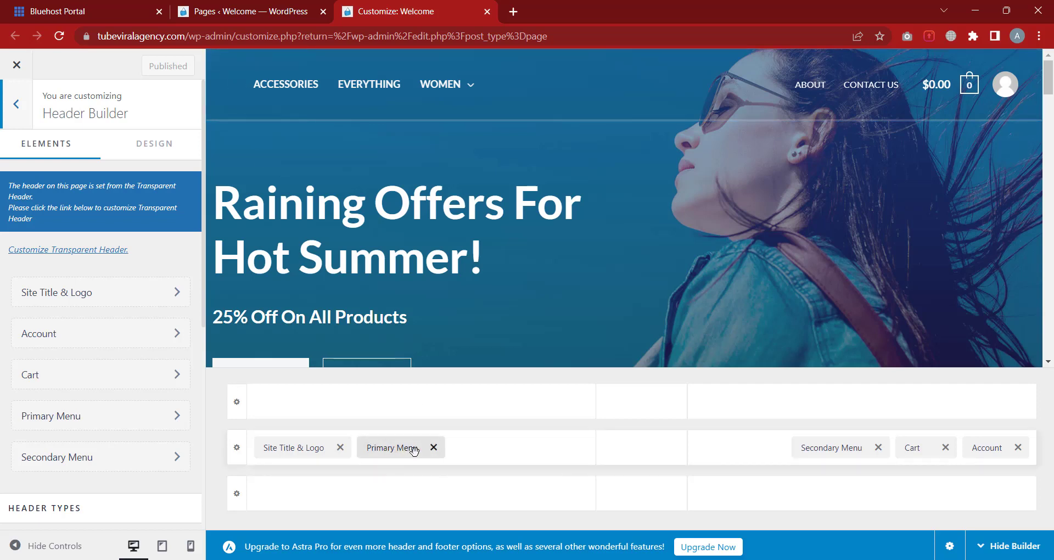
{"action": "mouse_move", "coordinate": [442, 93]}
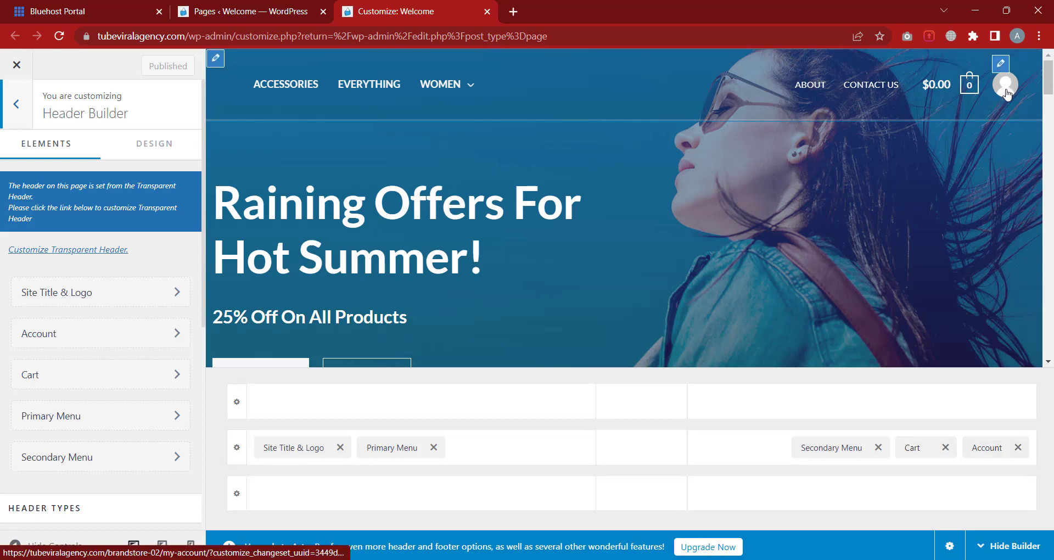
Move the primary menu to the top row and the secondary menu to the bottom row, with Account ahead of Cart
{"action": "left_click_drag", "start_coordinate": [391, 450], "coordinate": [348, 417]}
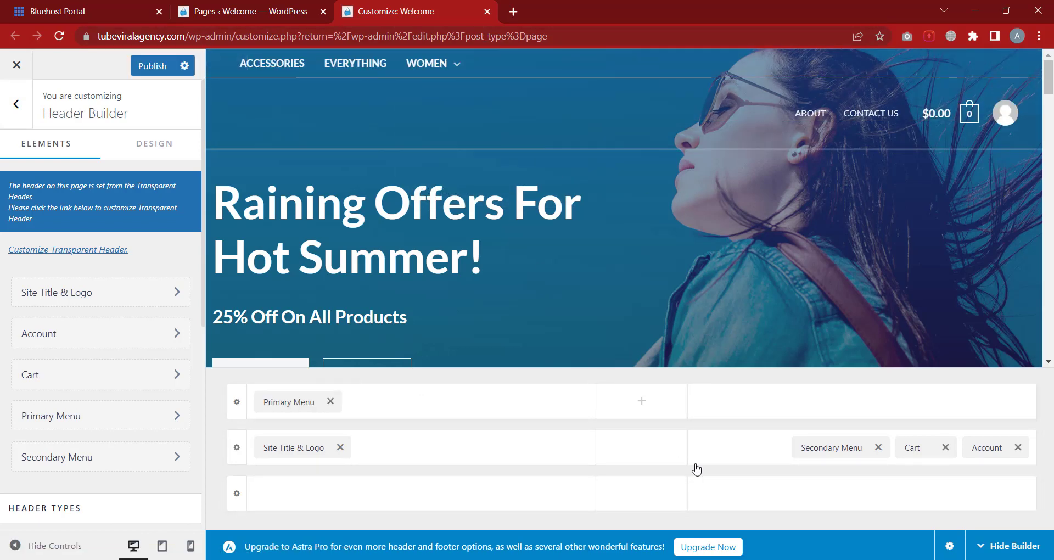
{"action": "left_click_drag", "start_coordinate": [839, 463], "coordinate": [857, 494]}
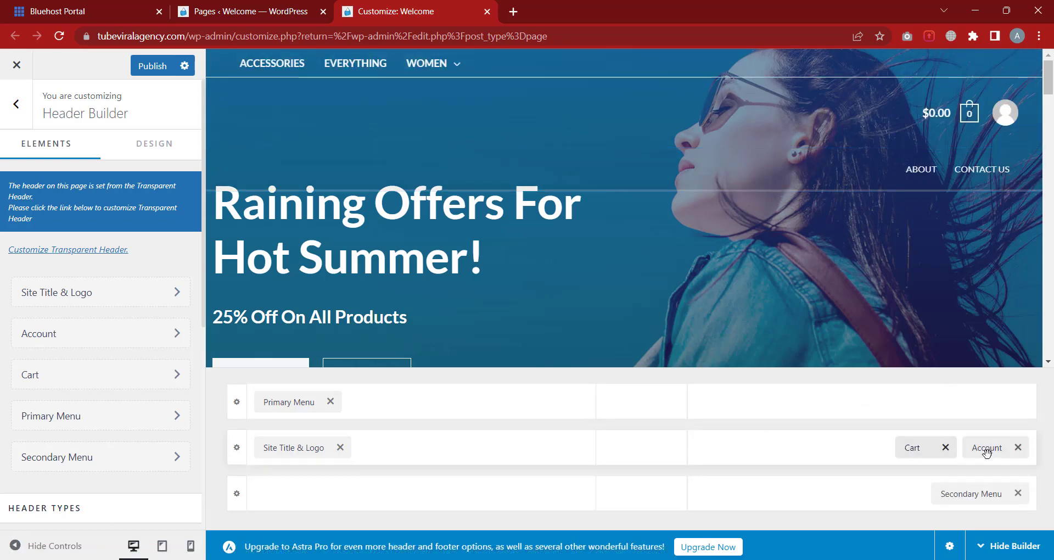
{"action": "left_click_drag", "start_coordinate": [986, 450], "coordinate": [900, 460]}
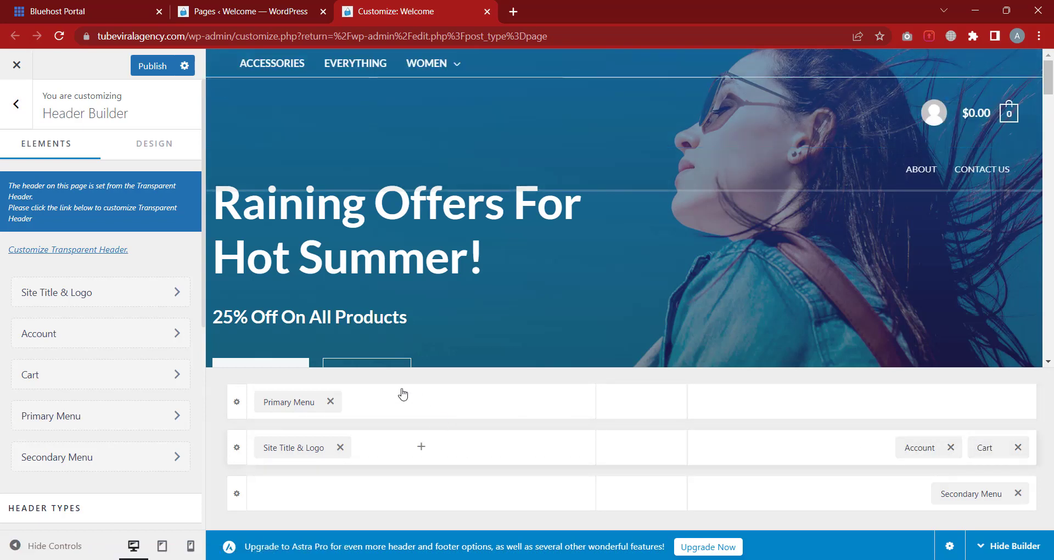
Add a Search element to the header and move it into the middle row's centre cell
{"action": "left_click", "coordinate": [421, 402]}
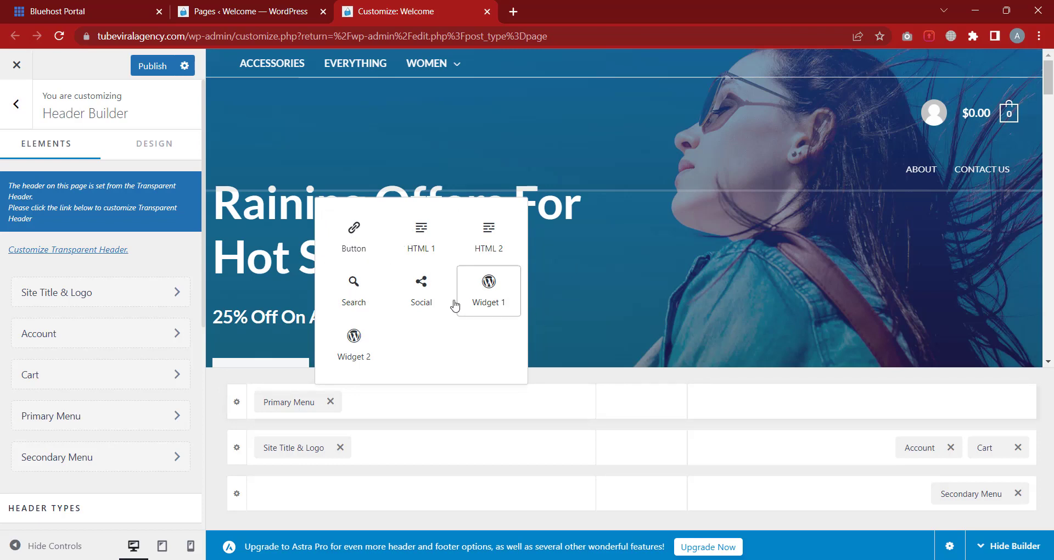
{"action": "left_click", "coordinate": [643, 408]}
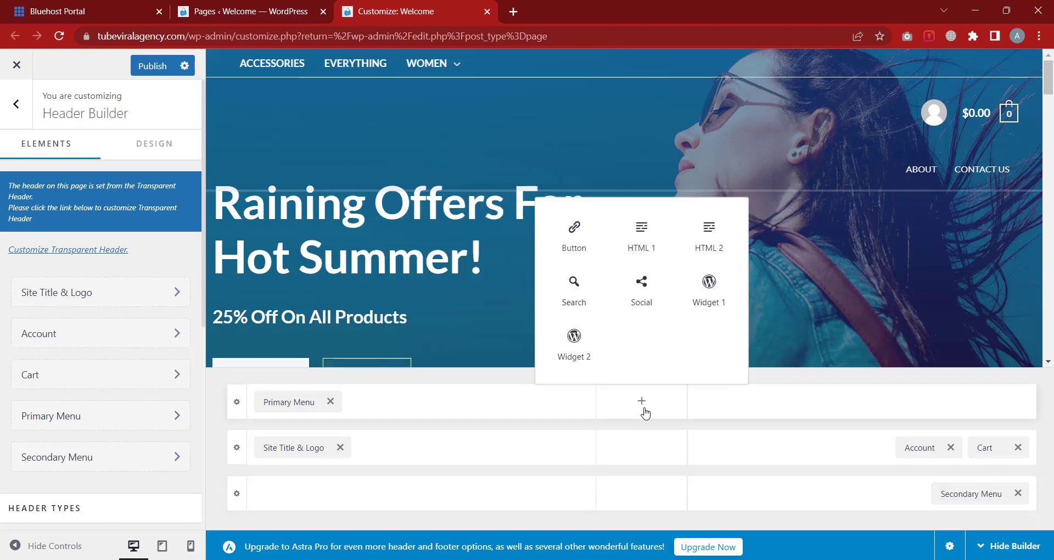
{"action": "left_click", "coordinate": [881, 414]}
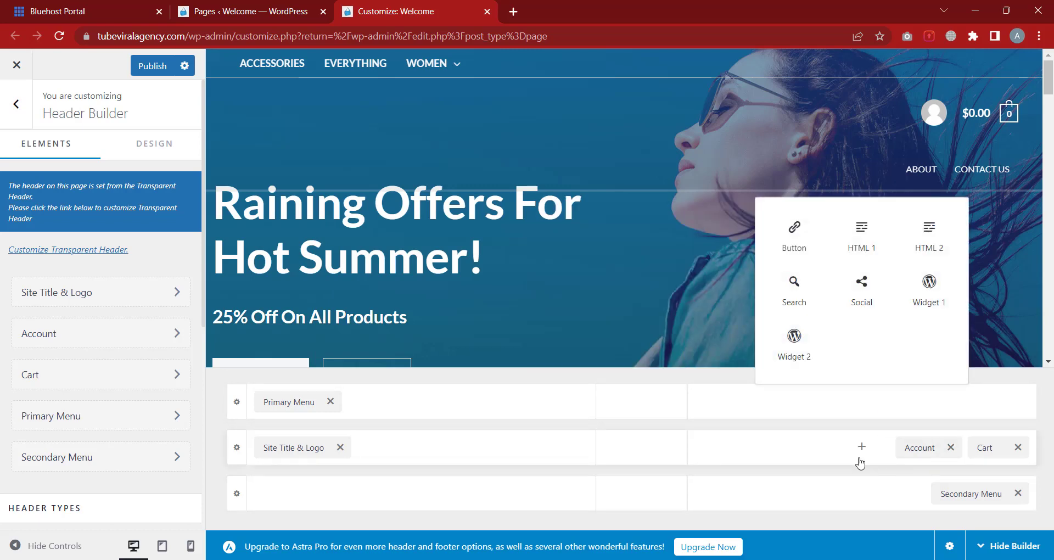
{"action": "left_click", "coordinate": [882, 502]}
{"action": "left_click", "coordinate": [637, 490]}
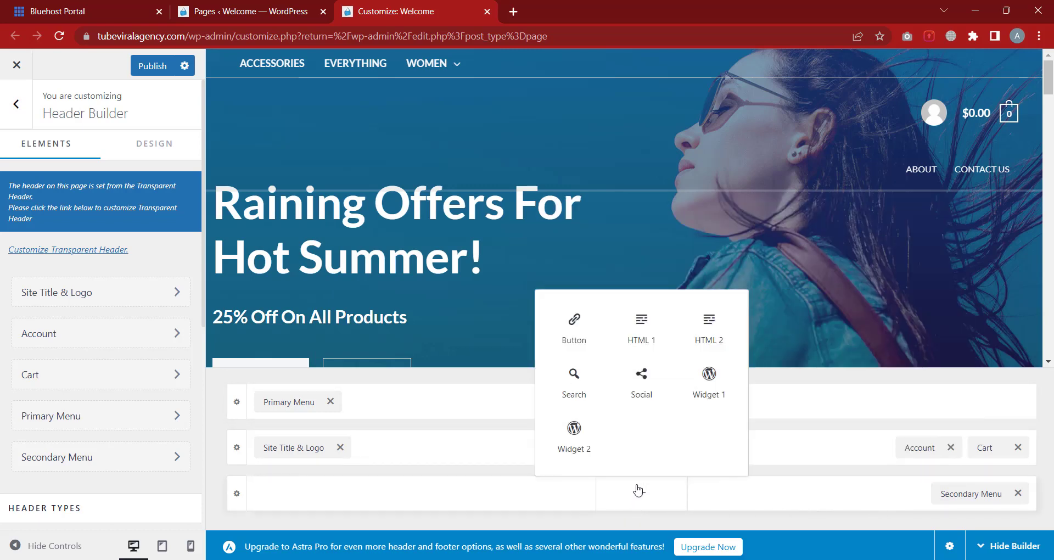
{"action": "left_click", "coordinate": [505, 493]}
{"action": "left_click", "coordinate": [476, 455]}
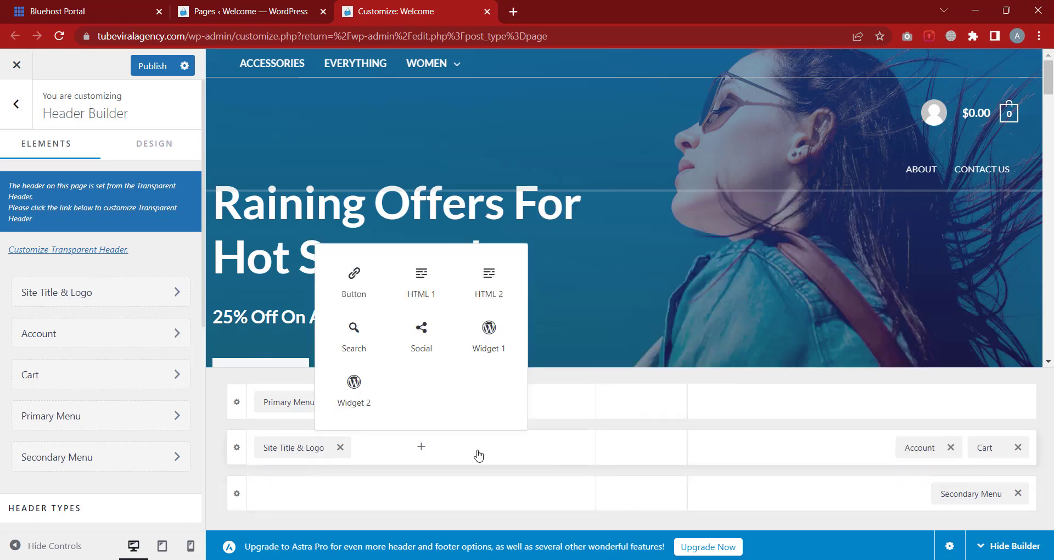
{"action": "left_click", "coordinate": [813, 454]}
{"action": "left_click", "coordinate": [718, 457]}
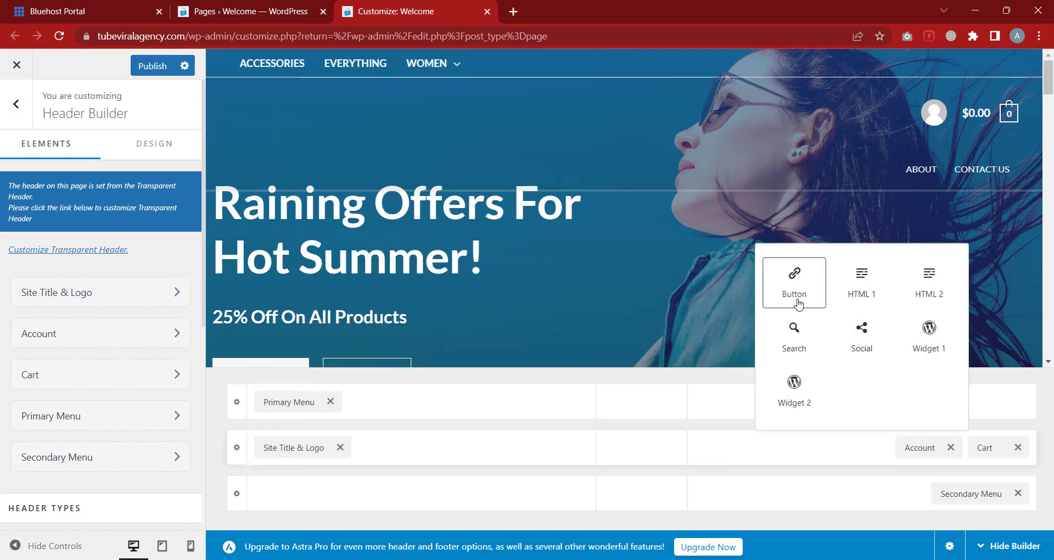
{"action": "left_click", "coordinate": [795, 341]}
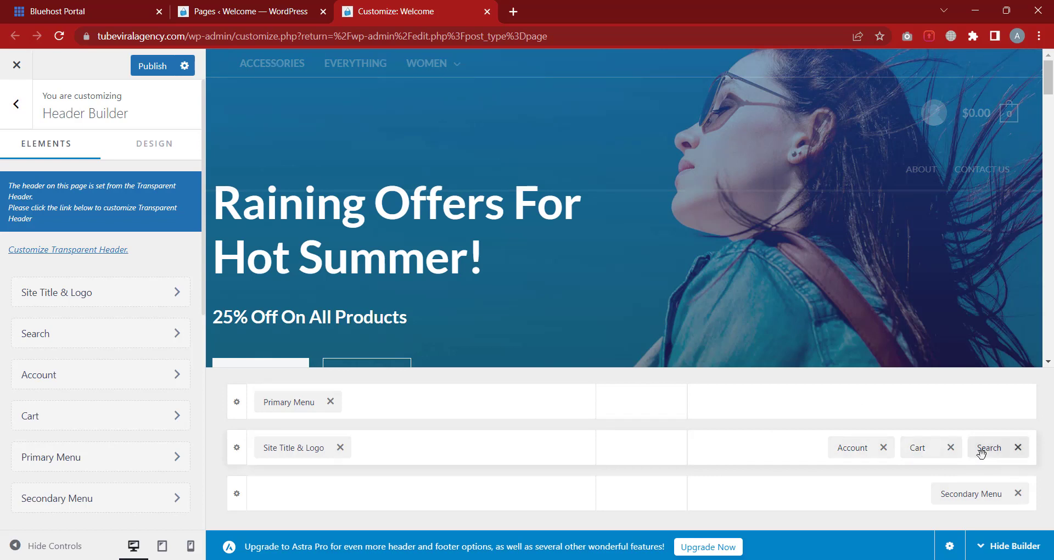
{"action": "left_click_drag", "start_coordinate": [993, 449], "coordinate": [713, 461]}
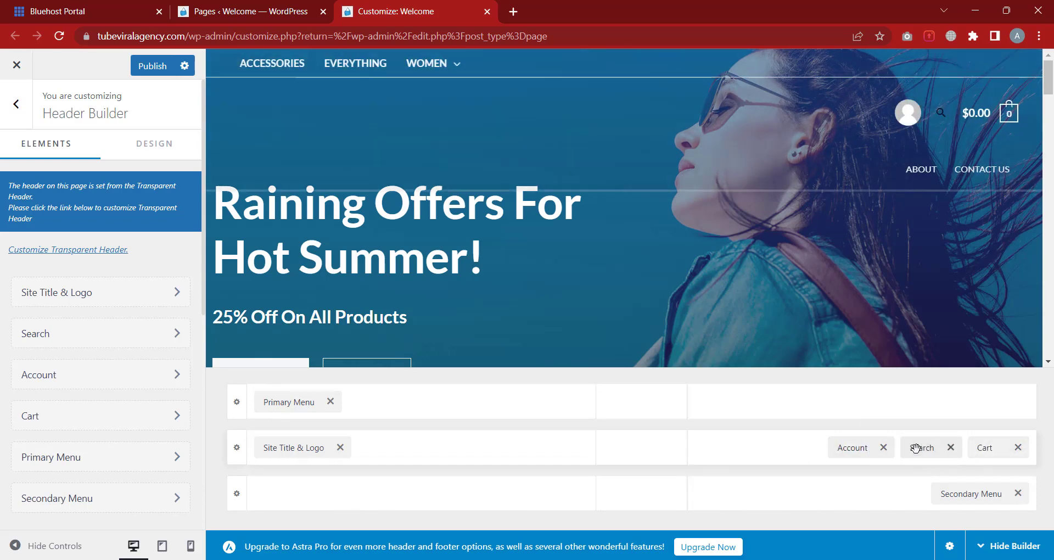
{"action": "left_click_drag", "start_coordinate": [916, 448], "coordinate": [637, 436]}
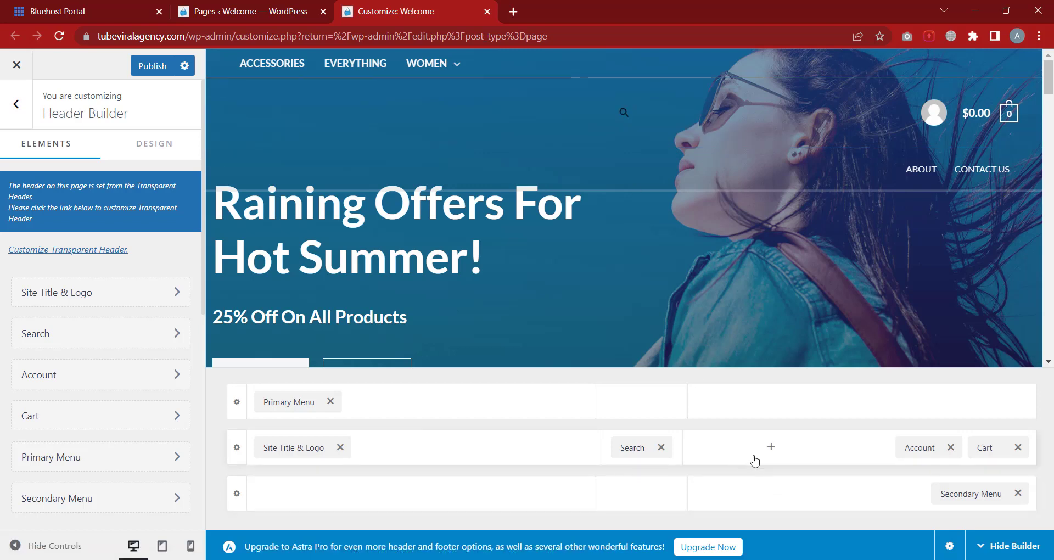
Add a Button element and place it on the right, before Account
{"action": "left_click", "coordinate": [771, 447]}
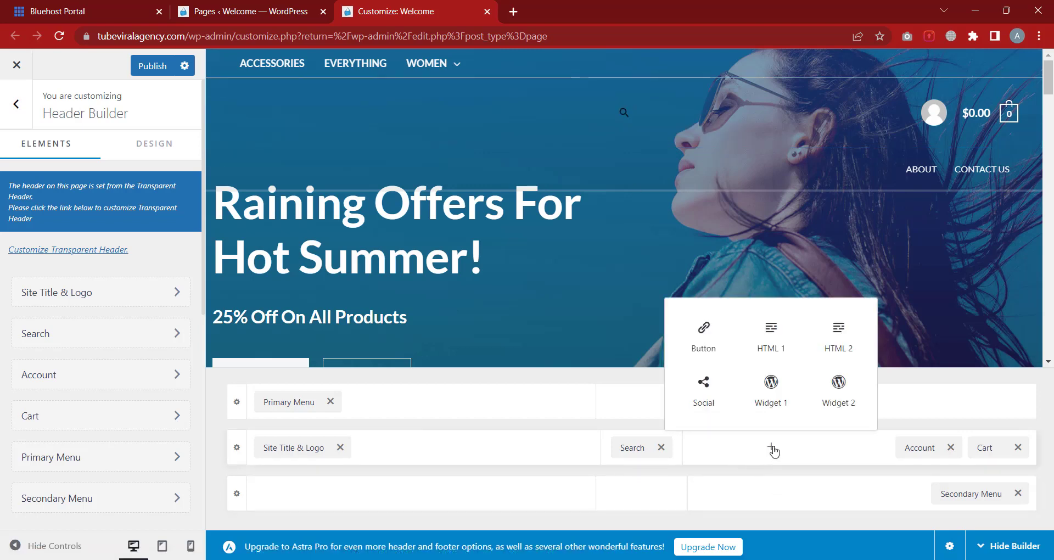
{"action": "left_click", "coordinate": [708, 347]}
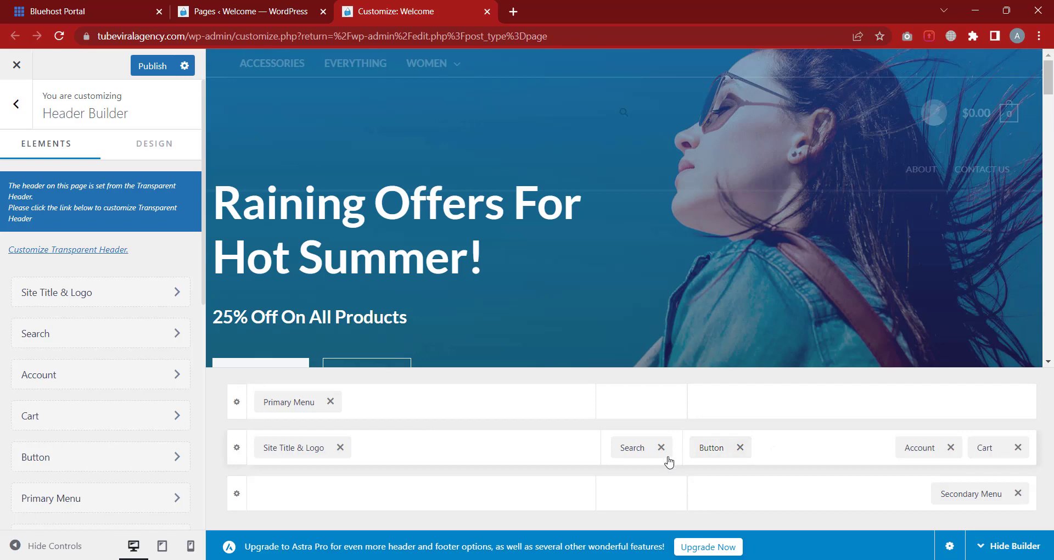
{"action": "left_click_drag", "start_coordinate": [718, 449], "coordinate": [878, 458]}
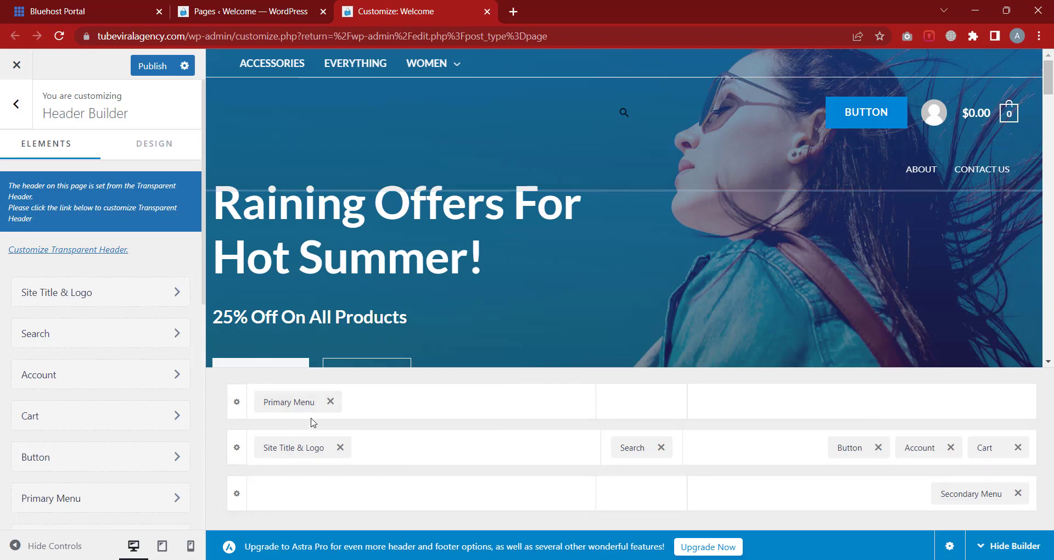
Return the primary menu beside the logo, delete Search and Button, and put Secondary Menu before Account
{"action": "left_click_drag", "start_coordinate": [294, 405], "coordinate": [411, 455]}
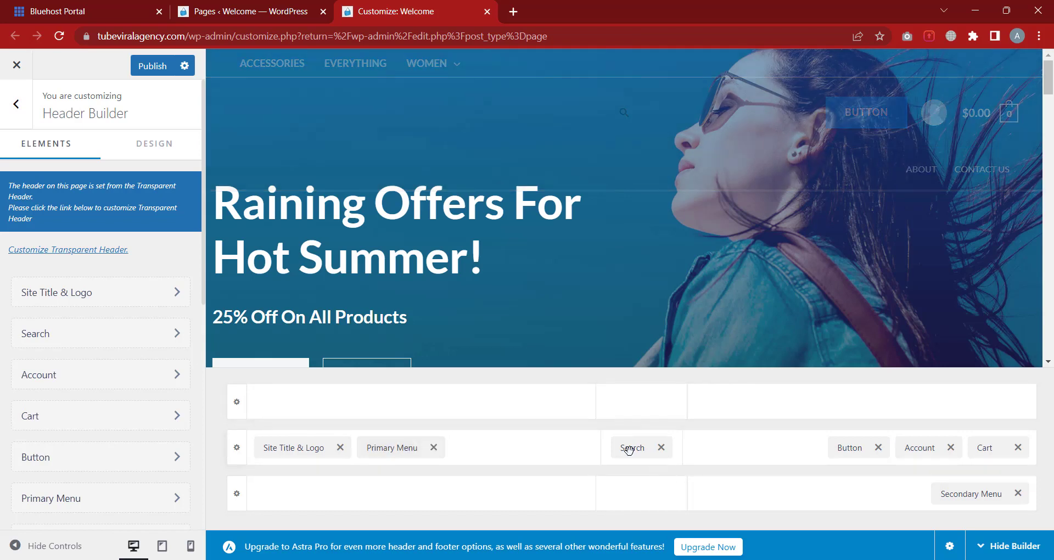
{"action": "left_click", "coordinate": [662, 447]}
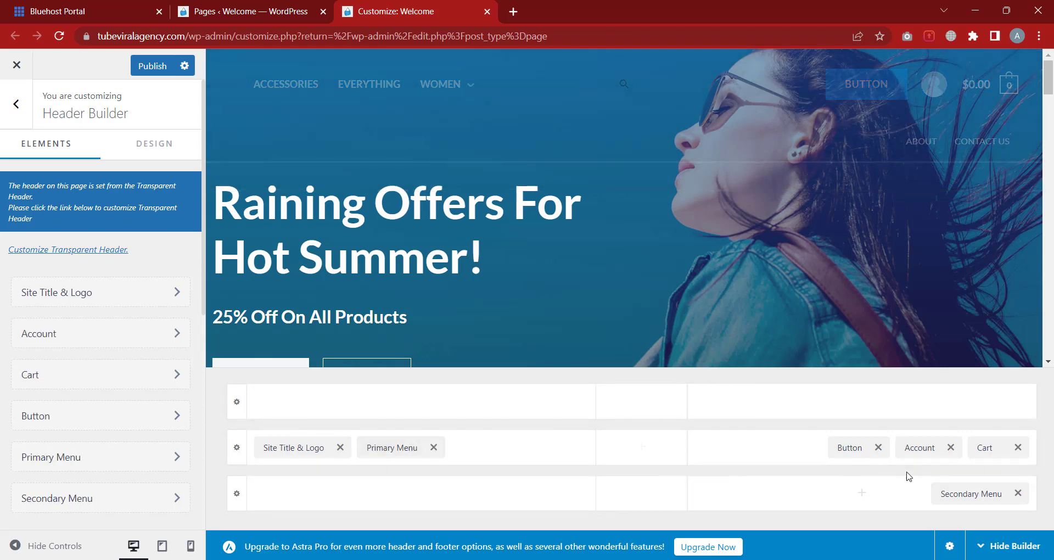
{"action": "left_click", "coordinate": [877, 448]}
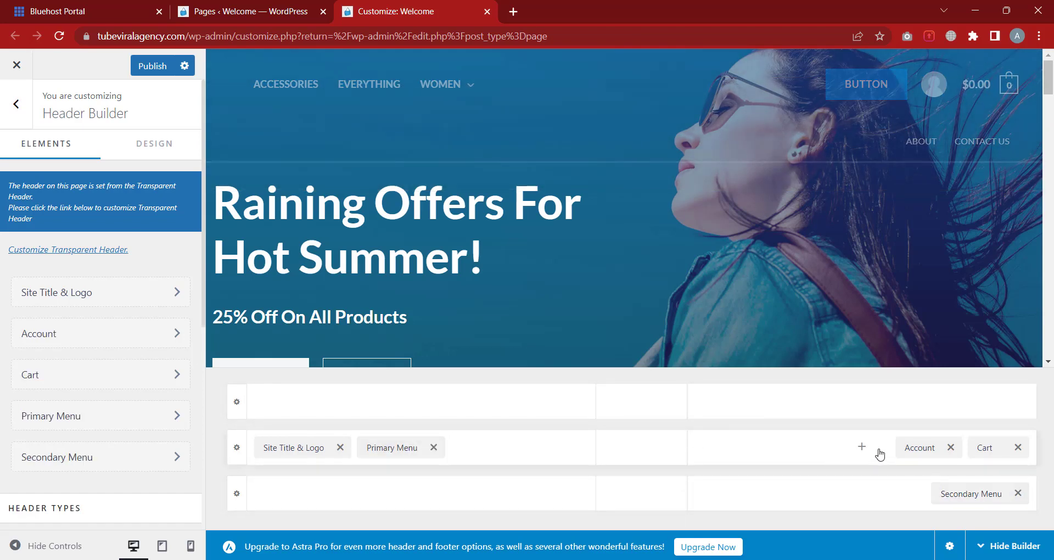
{"action": "left_click_drag", "start_coordinate": [966, 501], "coordinate": [832, 466]}
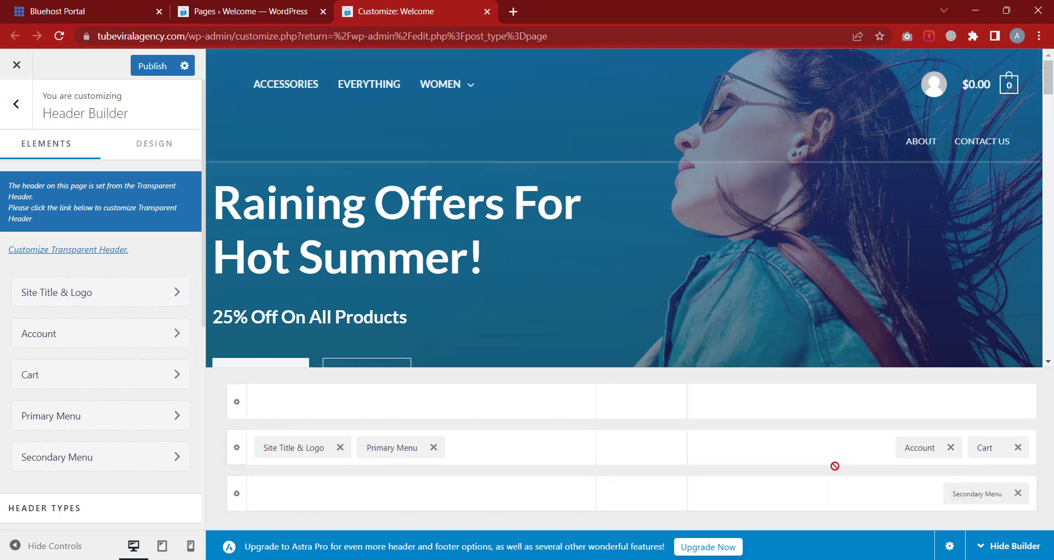
{"action": "left_click_drag", "start_coordinate": [972, 489], "coordinate": [839, 454]}
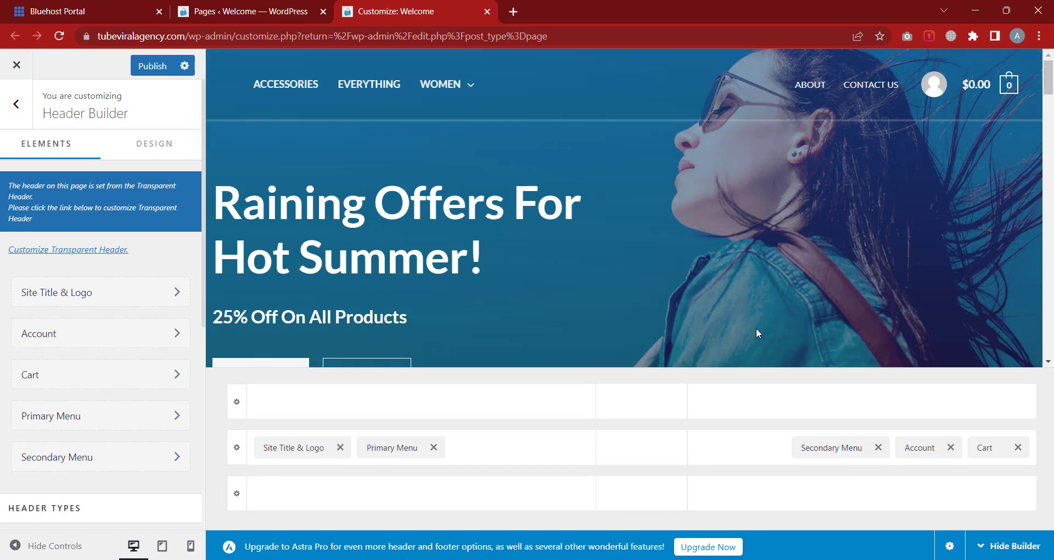
In the logo settings, switch the separate retina logo option on and back off
{"action": "left_click", "coordinate": [79, 299]}
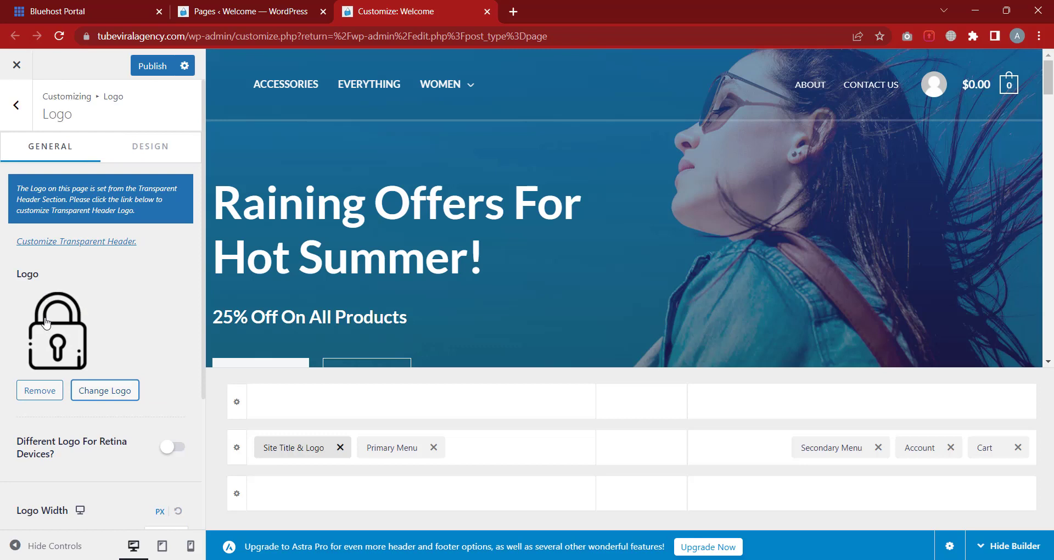
{"action": "scroll", "coordinate": [83, 289], "scroll_direction": "down", "scroll_amount": 2}
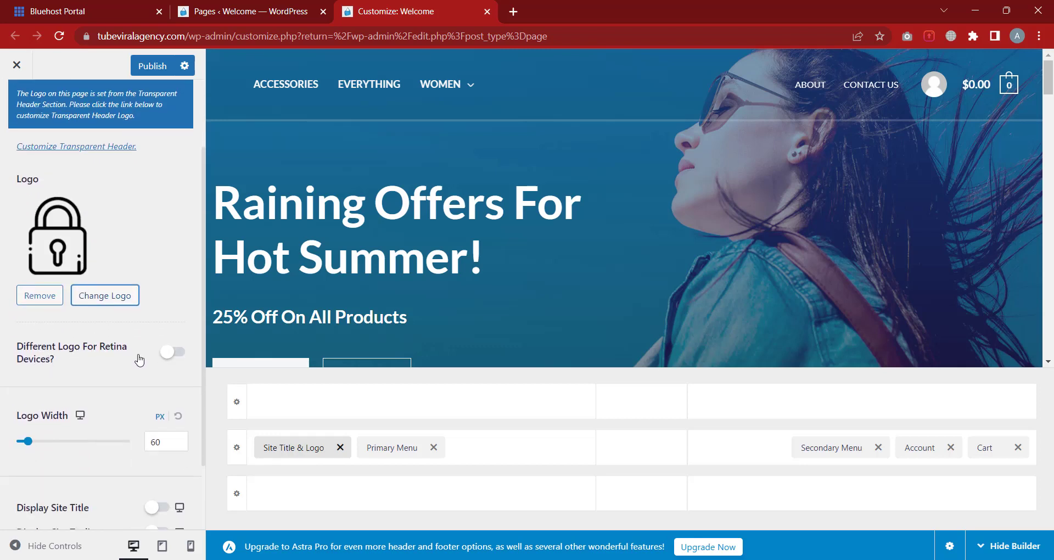
{"action": "left_click", "coordinate": [179, 353]}
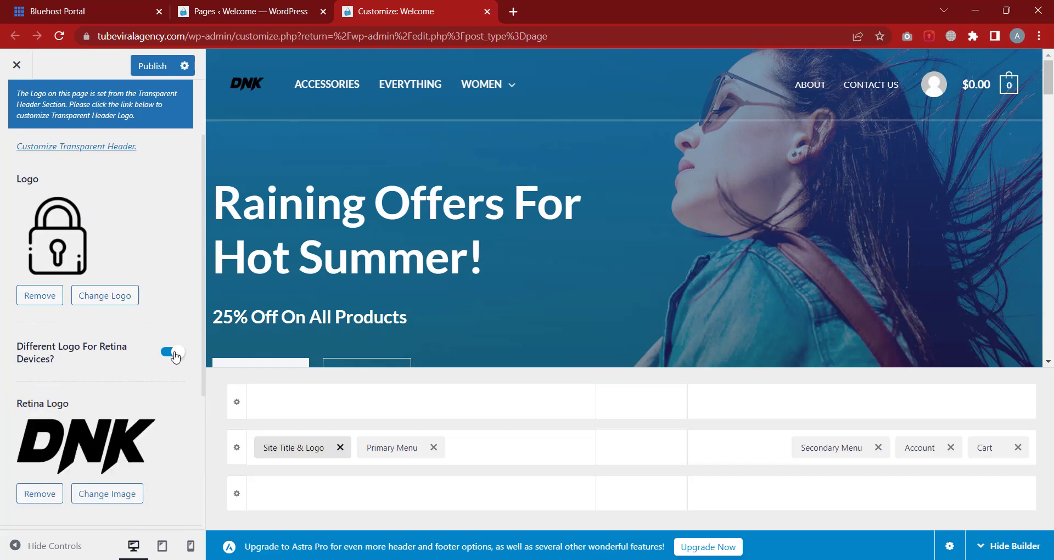
{"action": "left_click", "coordinate": [175, 354]}
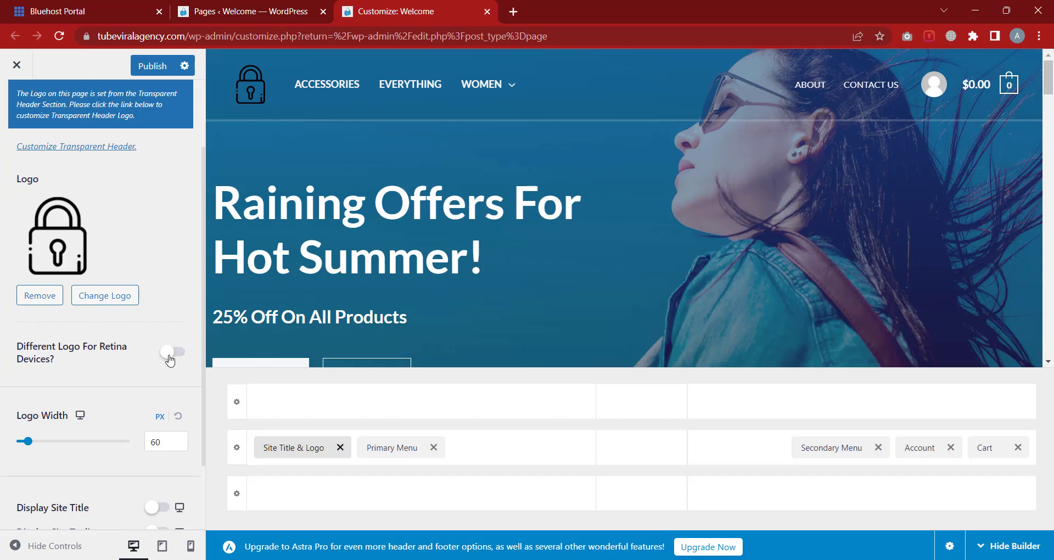
Set the logo width to 60 px, then go to the Site Icon settings
{"action": "scroll", "coordinate": [110, 340], "scroll_direction": "down", "scroll_amount": 1}
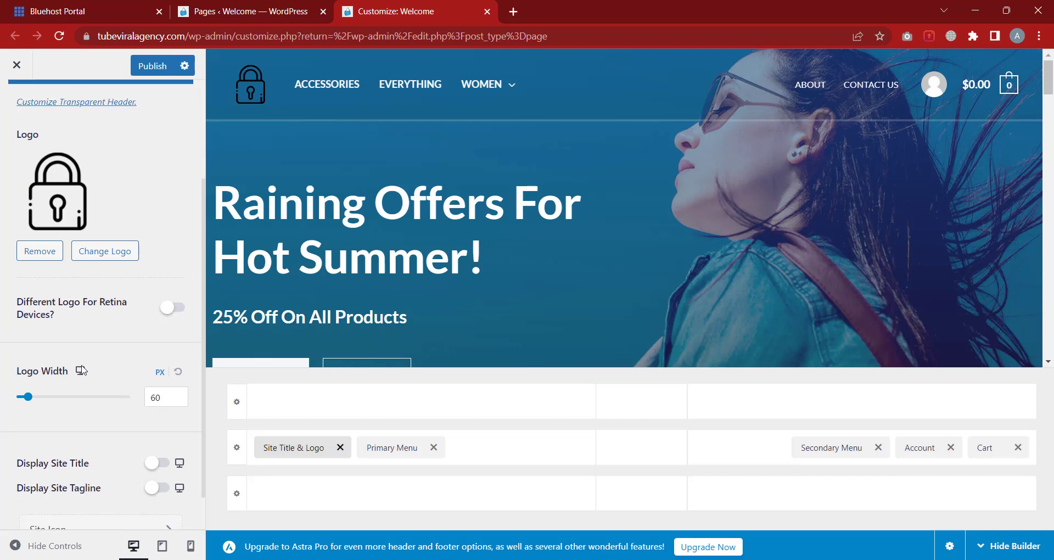
{"action": "left_click", "coordinate": [29, 396]}
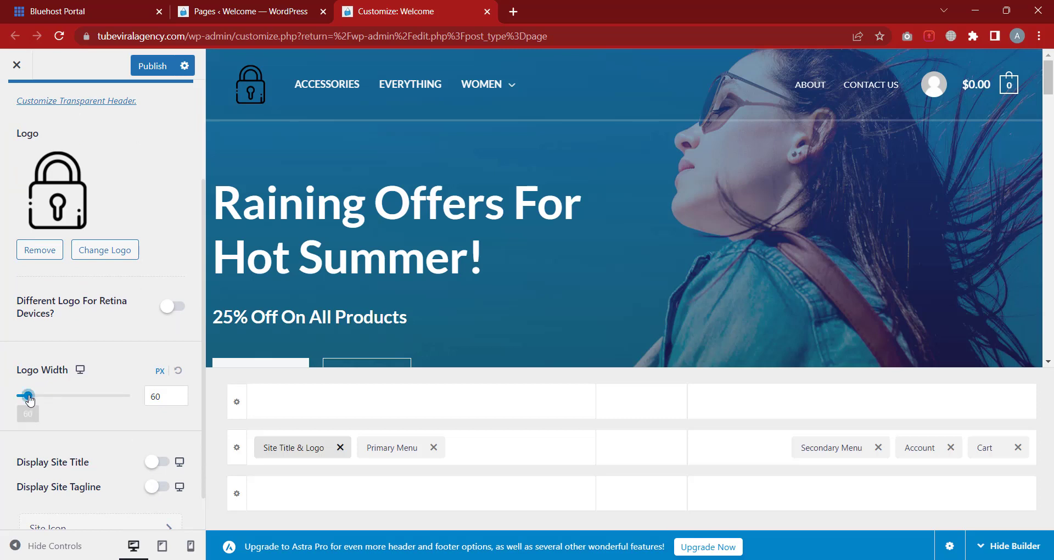
{"action": "mouse_move", "coordinate": [28, 397]}
{"action": "left_mouse_down"}
{"action": "mouse_move", "coordinate": [66, 396]}
{"action": "mouse_move", "coordinate": [32, 406]}
{"action": "left_mouse_up"}
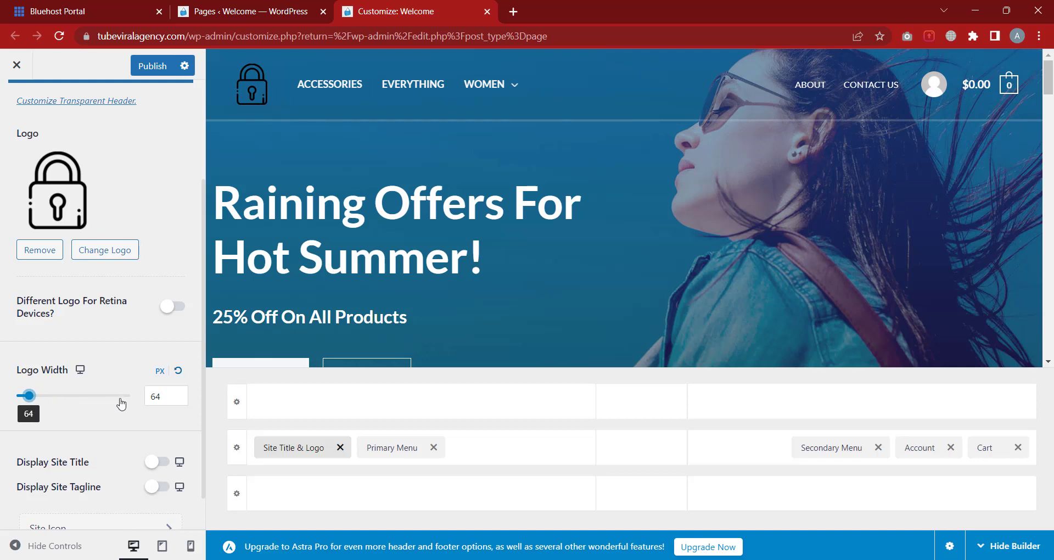
{"action": "left_click", "coordinate": [171, 398]}
{"action": "key", "text": "BackSpace"}
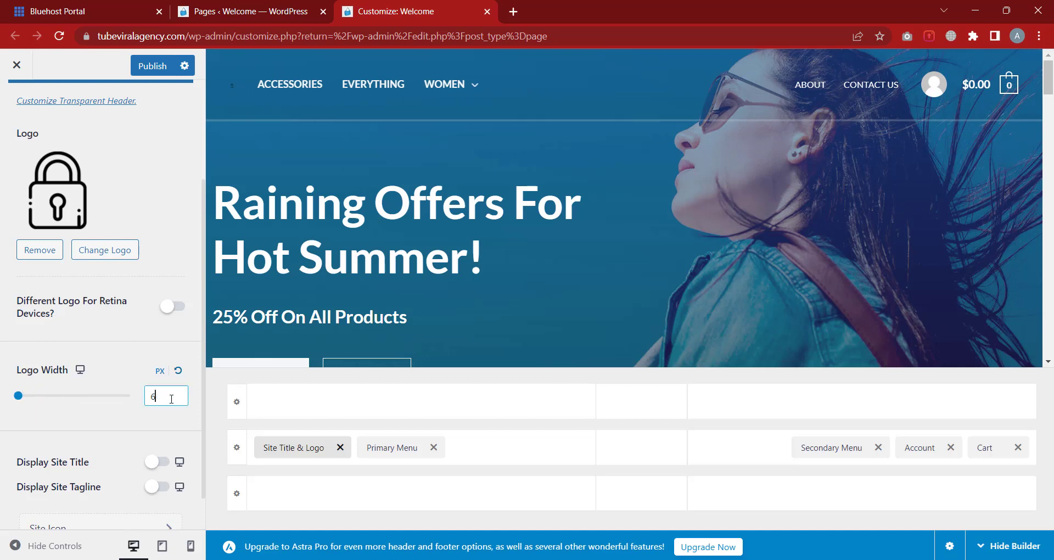
{"action": "type", "text": "0"}
{"action": "scroll", "coordinate": [111, 383], "scroll_direction": "up", "scroll_amount": 3}
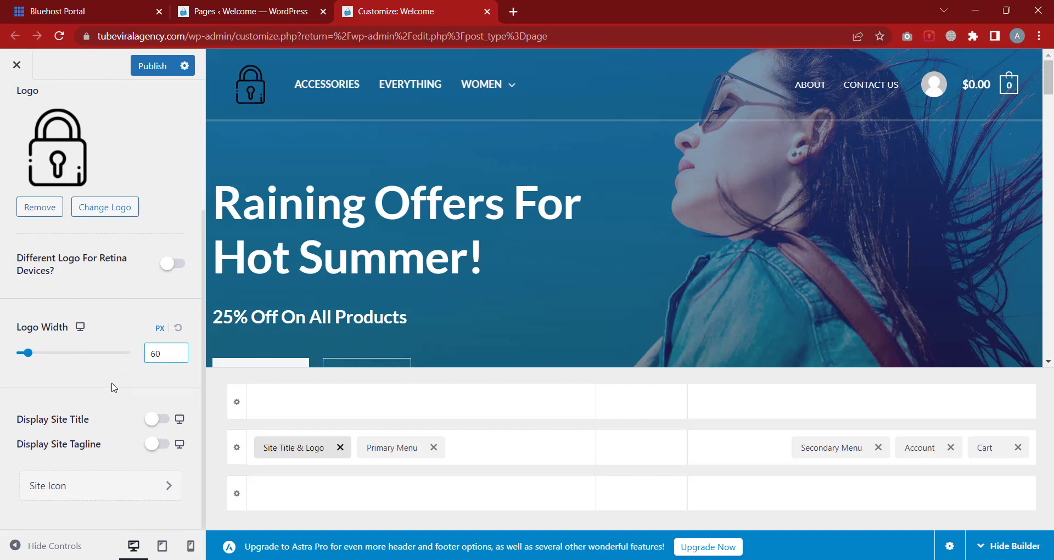
{"action": "scroll", "coordinate": [111, 377], "scroll_direction": "down", "scroll_amount": 4}
{"action": "scroll", "coordinate": [158, 453], "scroll_direction": "up", "scroll_amount": 4}
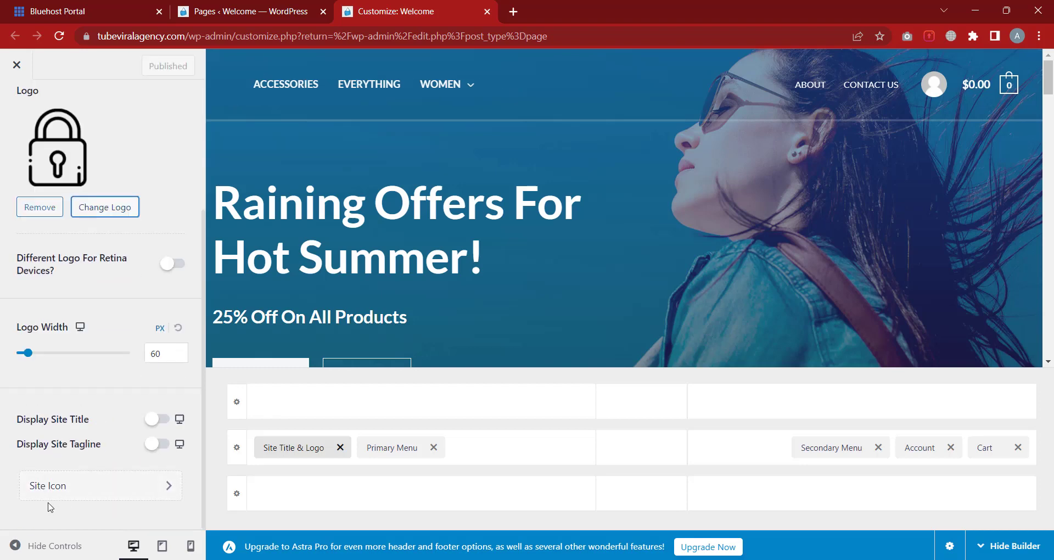
{"action": "left_click", "coordinate": [66, 493]}
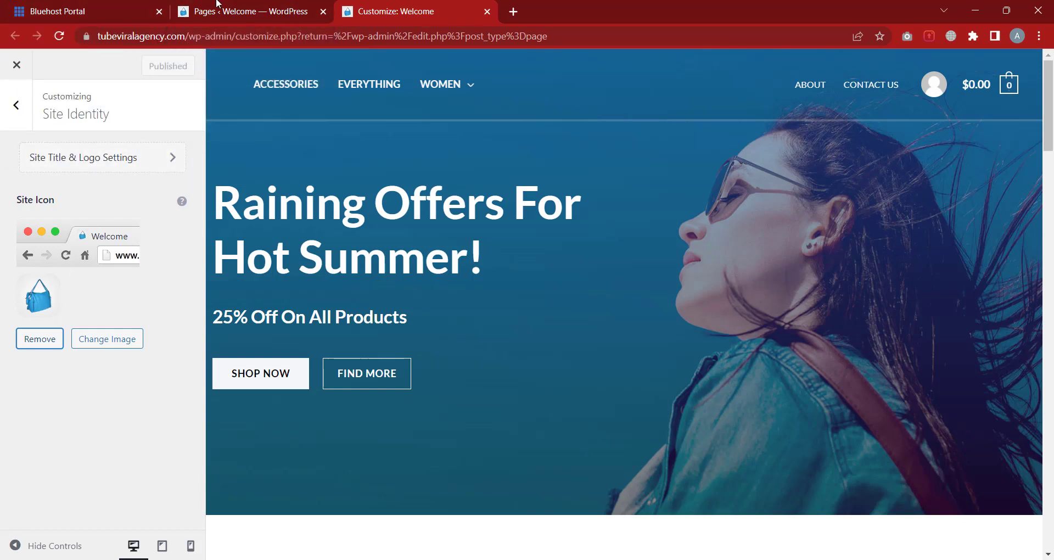
Open facebook.com in a new browser tab
{"action": "left_click", "coordinate": [513, 11]}
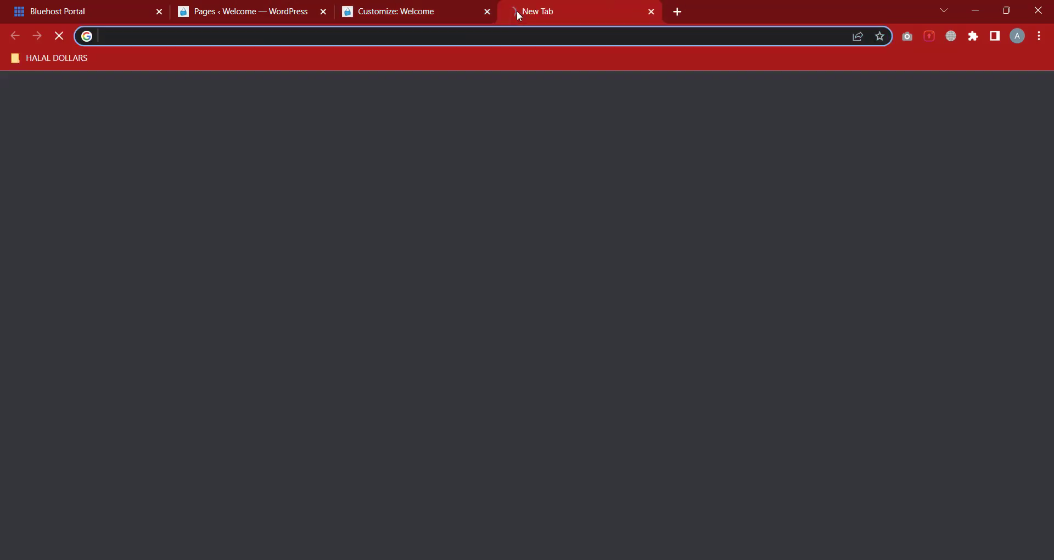
{"action": "type", "text": "fa"}
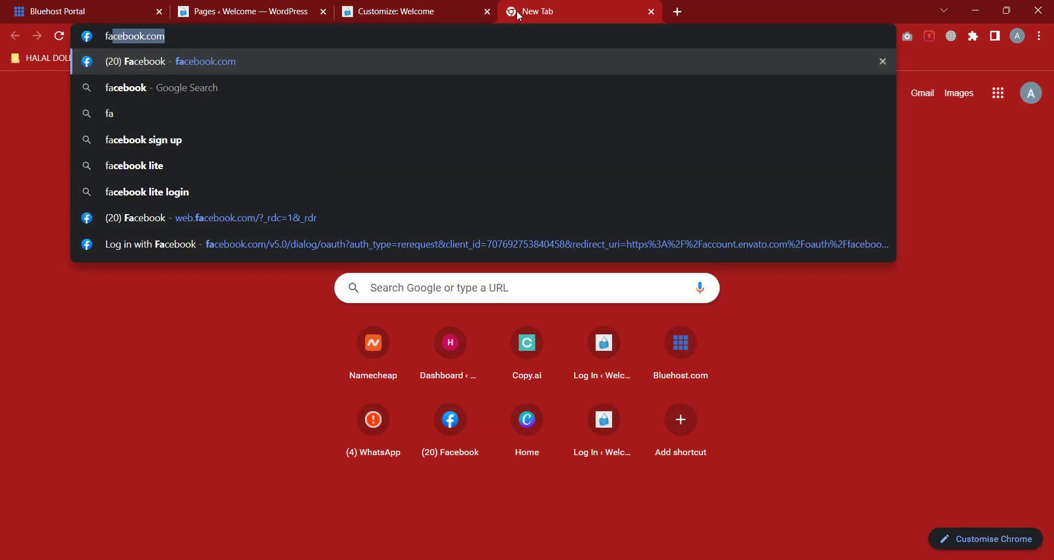
{"action": "key", "text": "Return"}
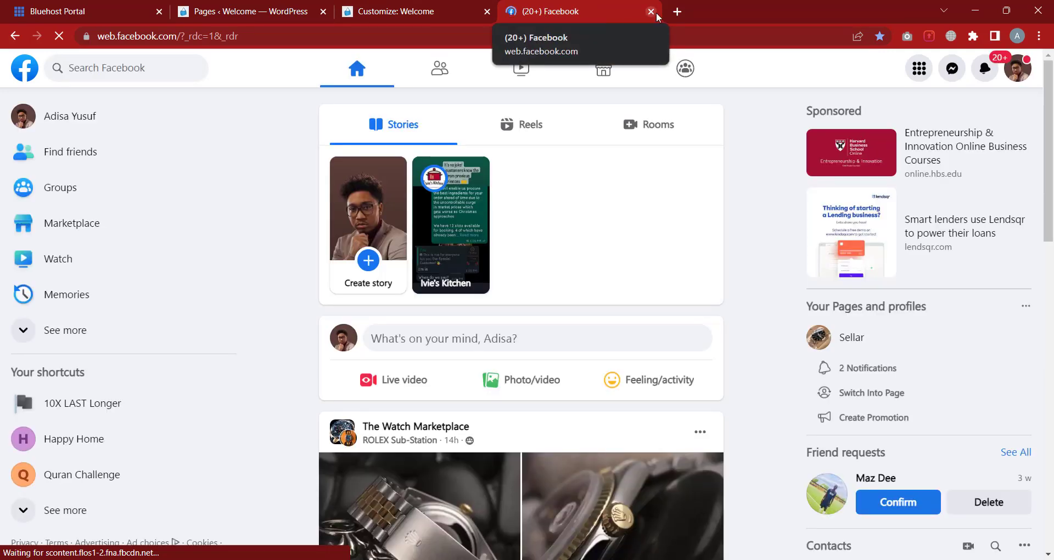
Open youtube.com in another new tab, then return to the WordPress Pages tab
{"action": "left_click", "coordinate": [676, 12]}
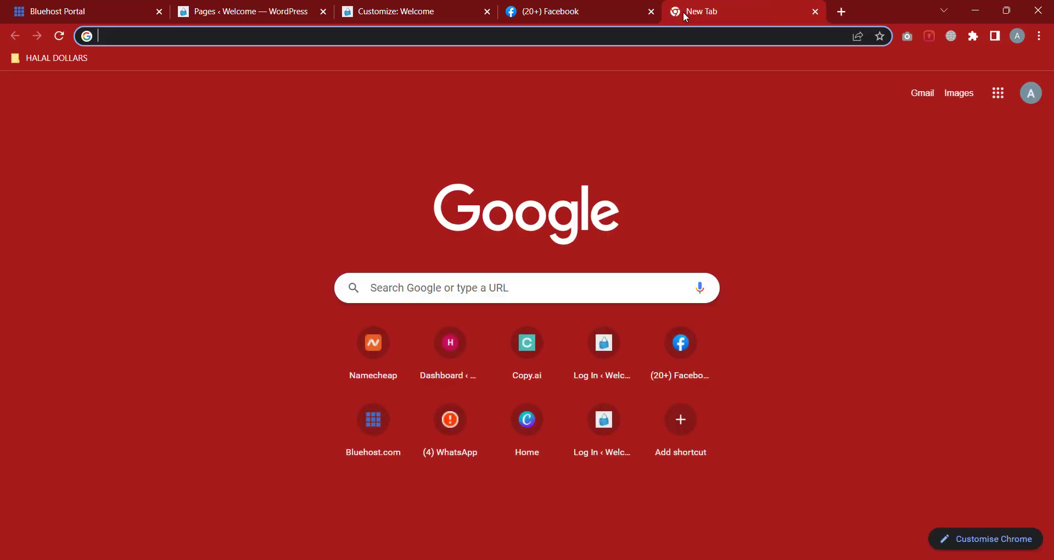
{"action": "type", "text": "y"}
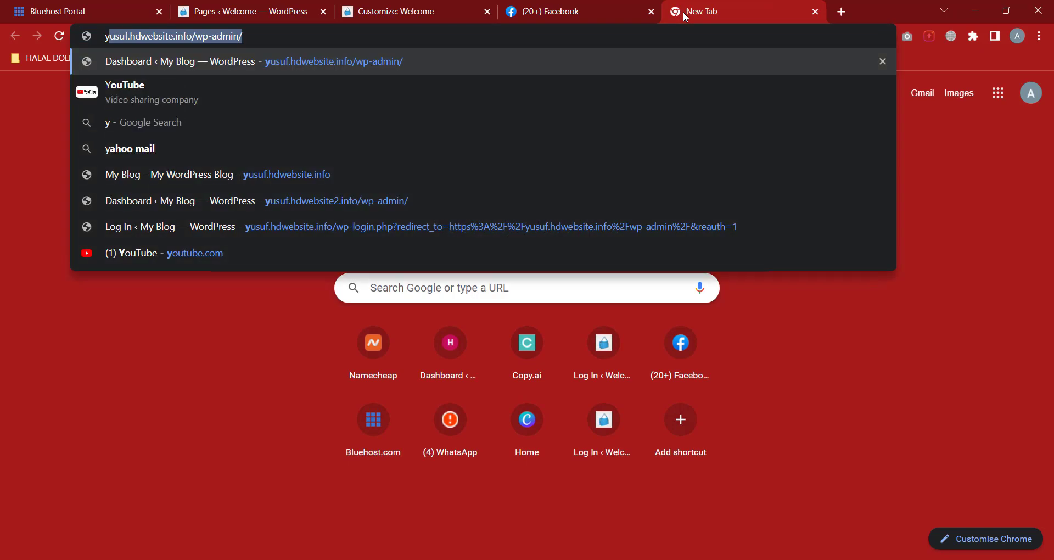
{"action": "type", "text": "o"}
{"action": "key", "text": "Return"}
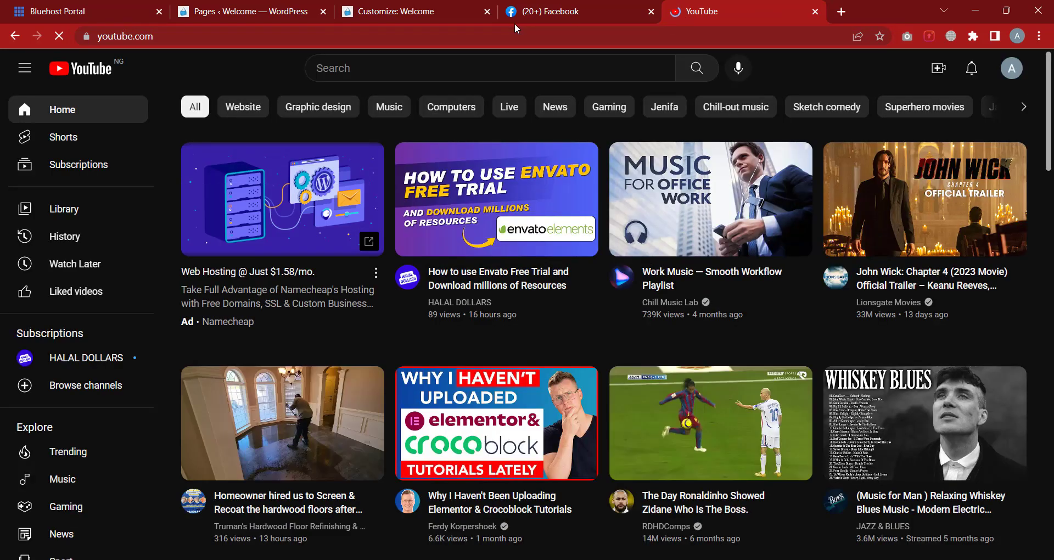
{"action": "left_click", "coordinate": [255, 17]}
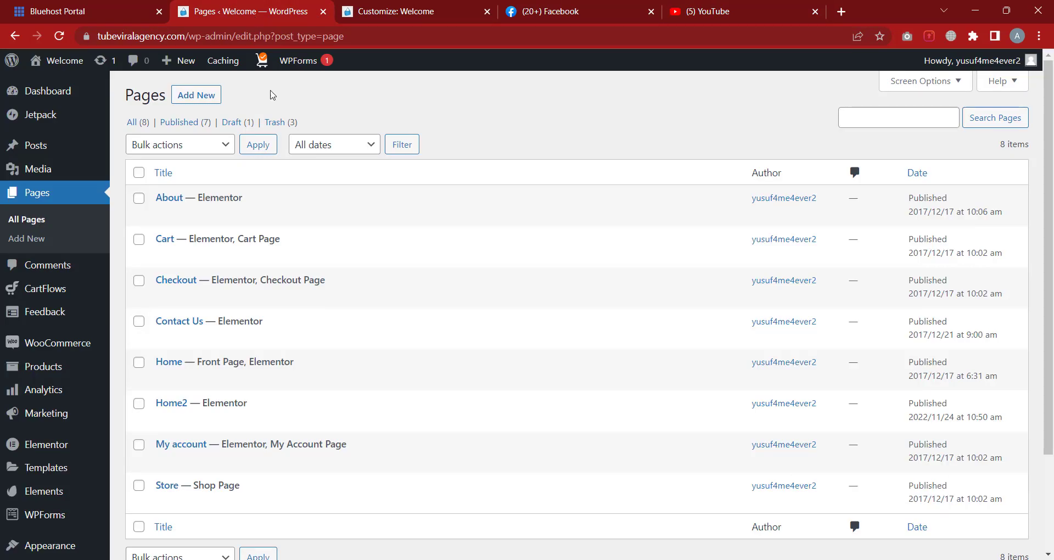
Replace the site icon with the yellow bag image product-bag3-d.jpg and crop it
{"action": "left_click", "coordinate": [373, 15]}
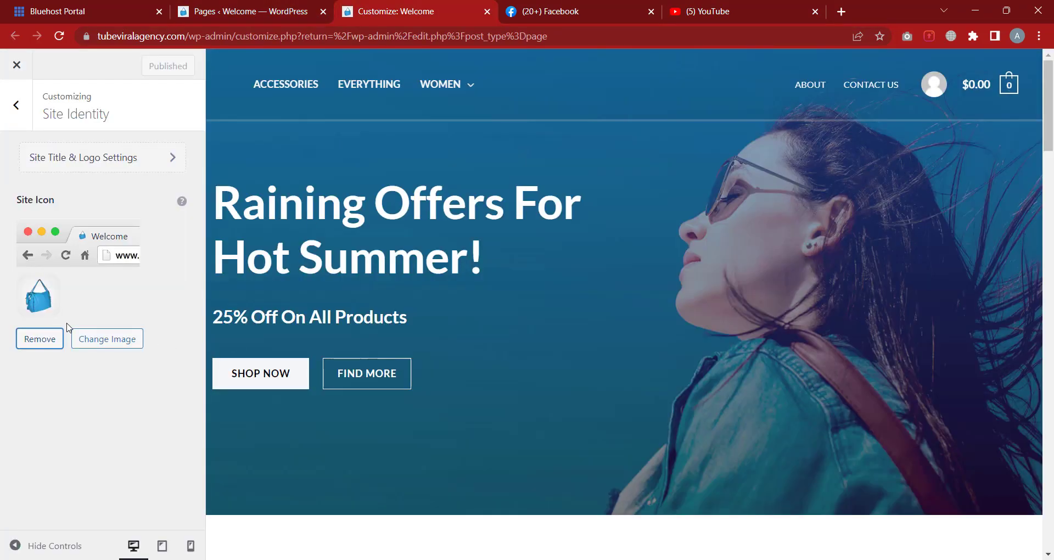
{"action": "left_click", "coordinate": [115, 344]}
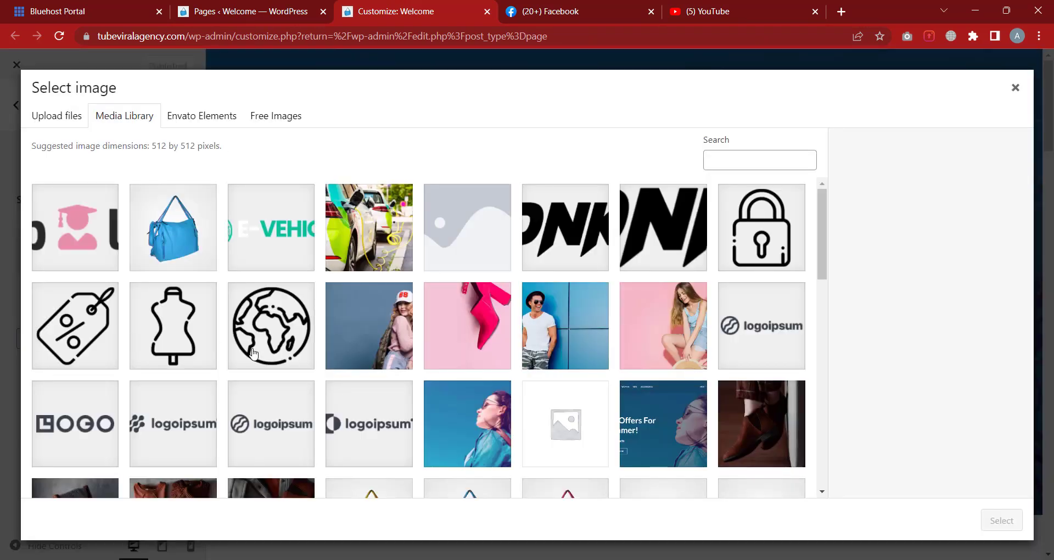
{"action": "left_click", "coordinate": [249, 345]}
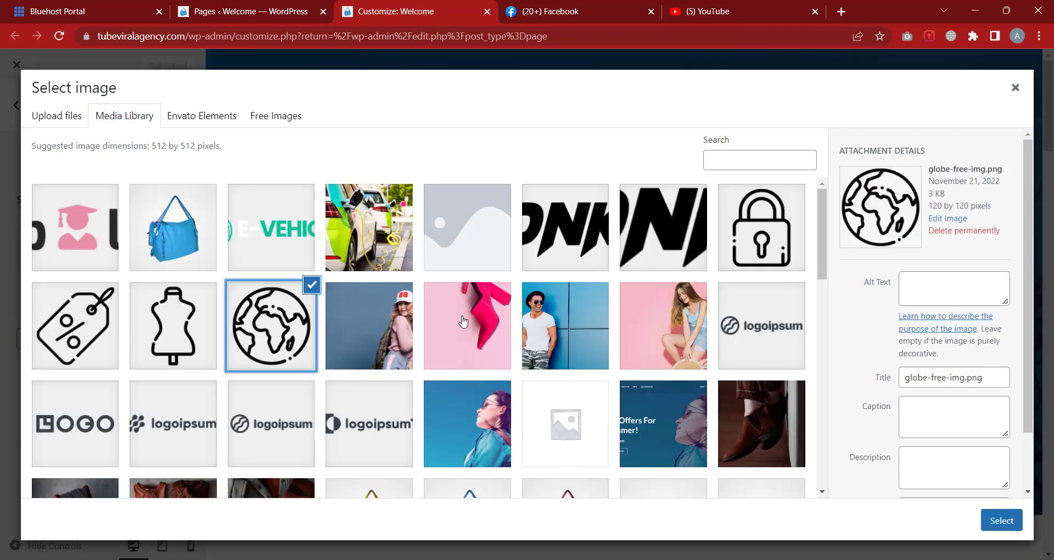
{"action": "scroll", "coordinate": [529, 346], "scroll_direction": "down", "scroll_amount": 3}
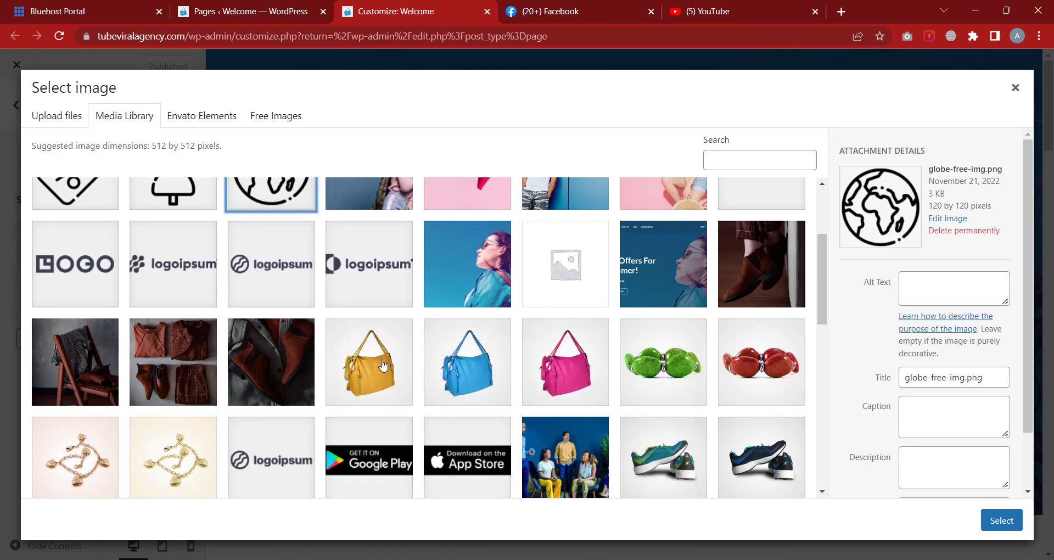
{"action": "left_click", "coordinate": [380, 379]}
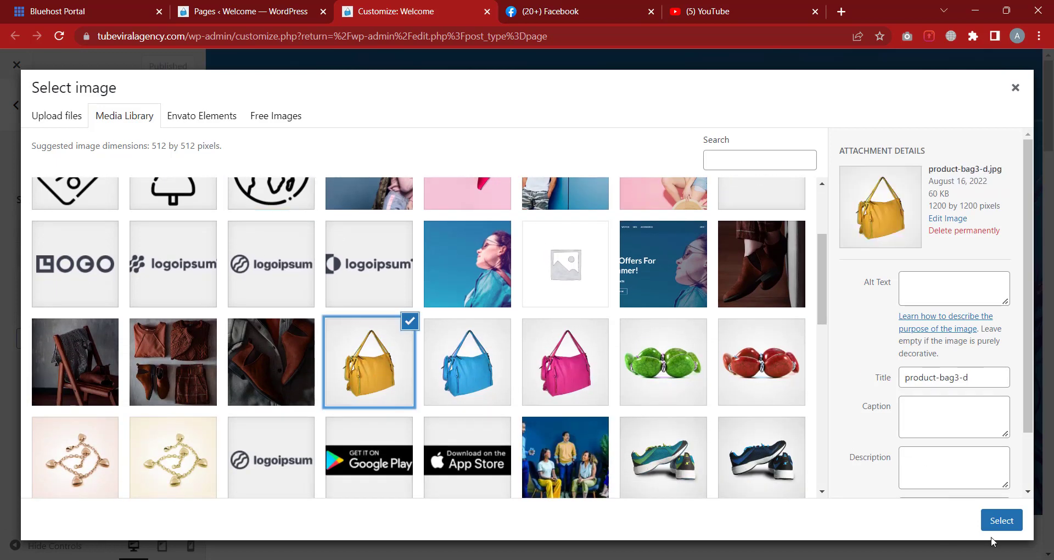
{"action": "left_click", "coordinate": [1002, 520]}
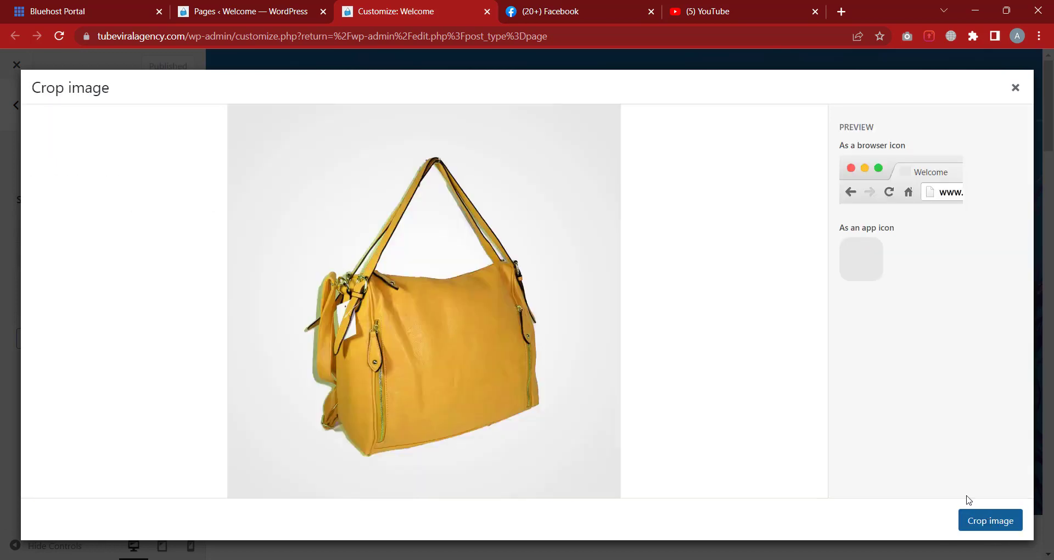
{"action": "left_click", "coordinate": [987, 522]}
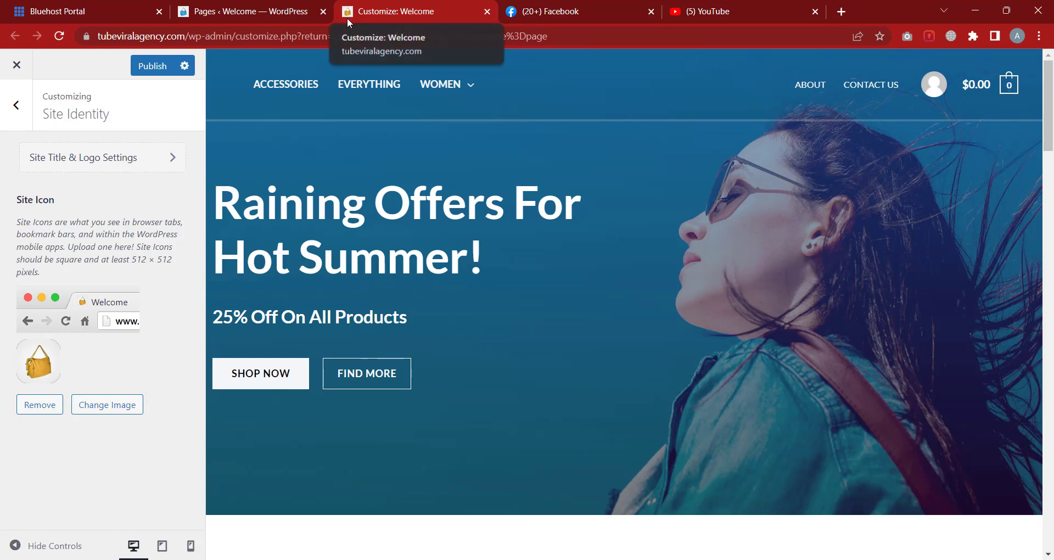
Leave Site Identity for the Header Builder and open Transparent Header under Header Types
{"action": "left_click", "coordinate": [19, 122]}
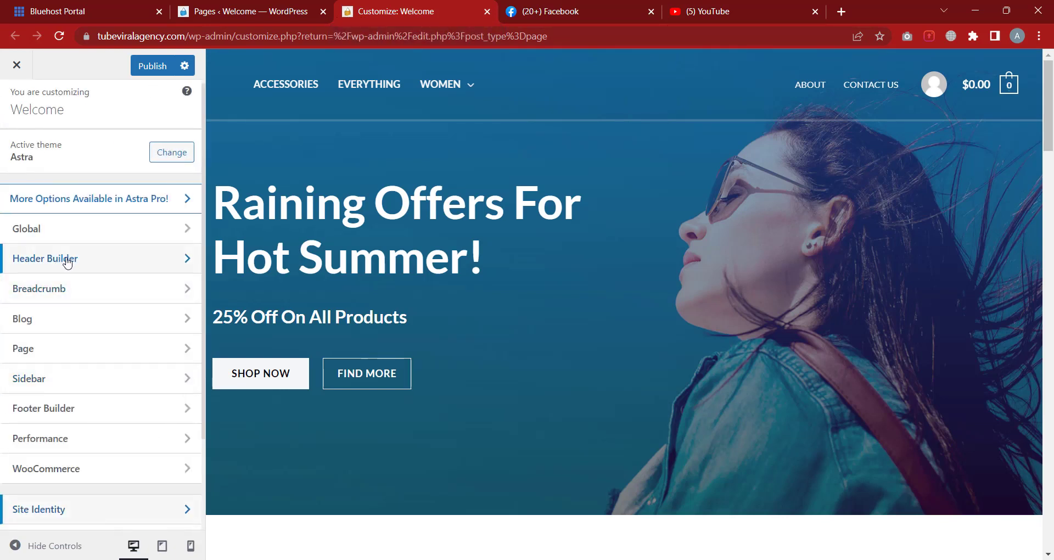
{"action": "left_click", "coordinate": [63, 260]}
{"action": "scroll", "coordinate": [117, 353], "scroll_direction": "down", "scroll_amount": 1}
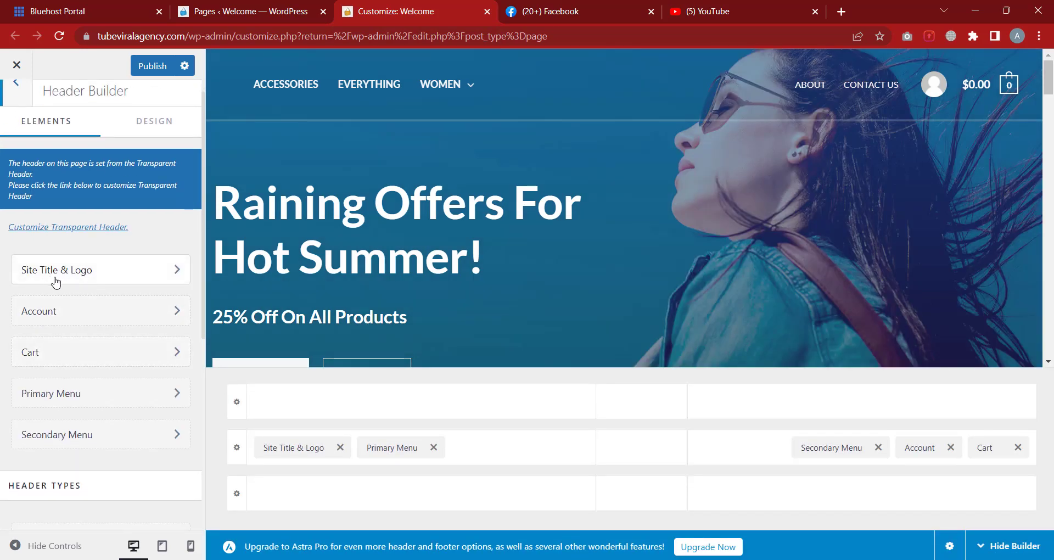
{"action": "scroll", "coordinate": [106, 284], "scroll_direction": "down", "scroll_amount": 1}
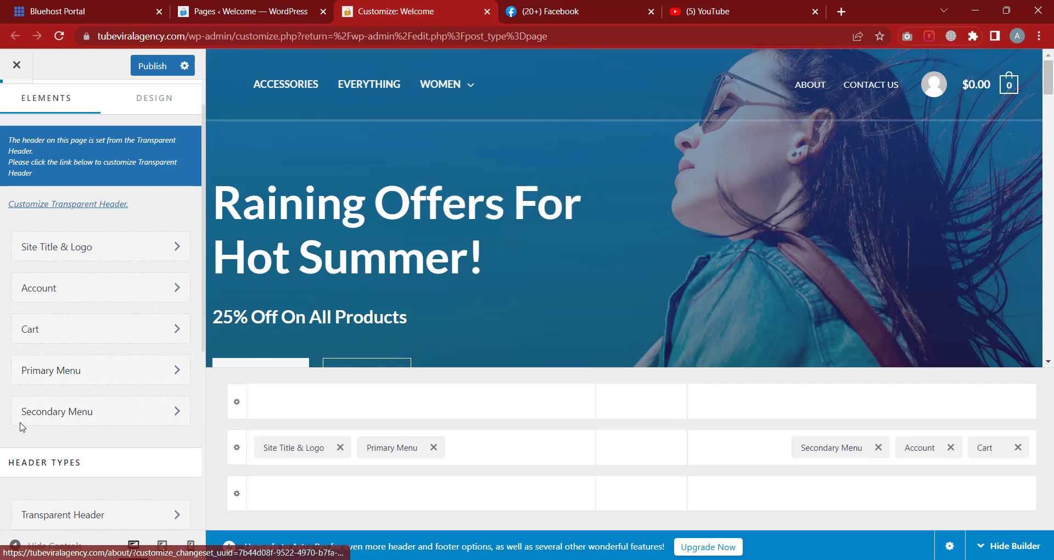
{"action": "scroll", "coordinate": [78, 294], "scroll_direction": "down", "scroll_amount": 2}
{"action": "scroll", "coordinate": [82, 299], "scroll_direction": "up", "scroll_amount": 2}
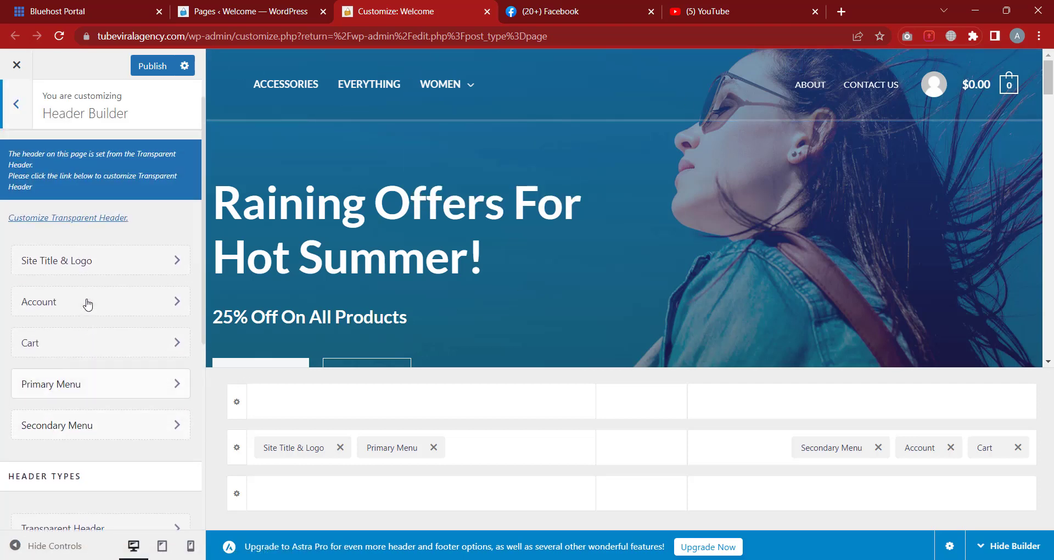
{"action": "scroll", "coordinate": [86, 303], "scroll_direction": "down", "scroll_amount": 2}
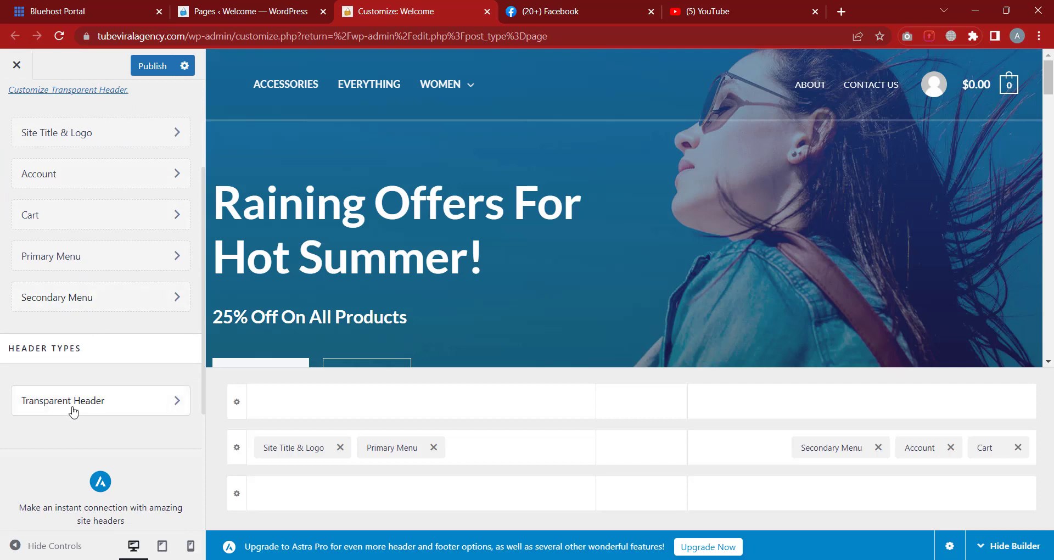
{"action": "scroll", "coordinate": [82, 214], "scroll_direction": "up", "scroll_amount": 1}
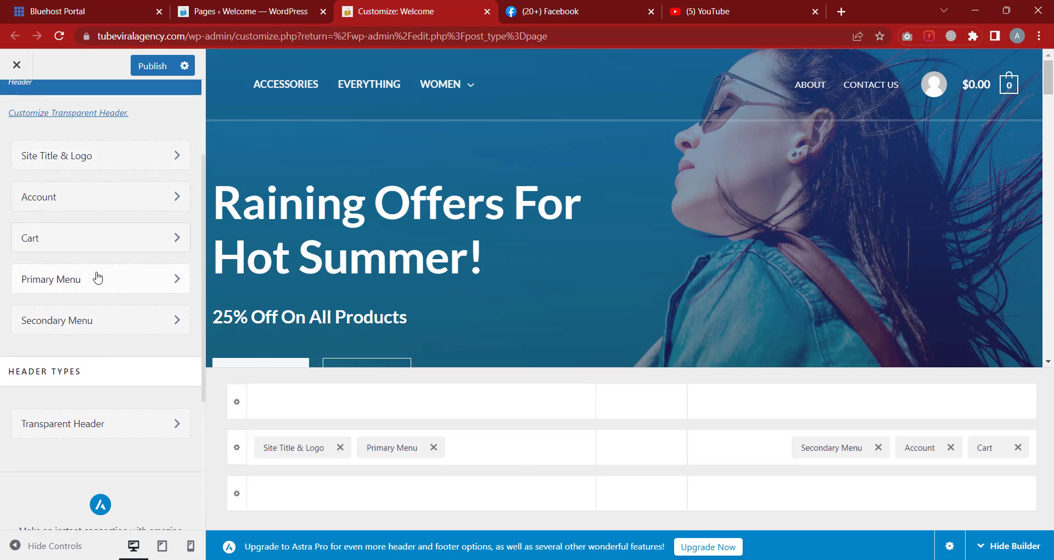
{"action": "left_click", "coordinate": [60, 431]}
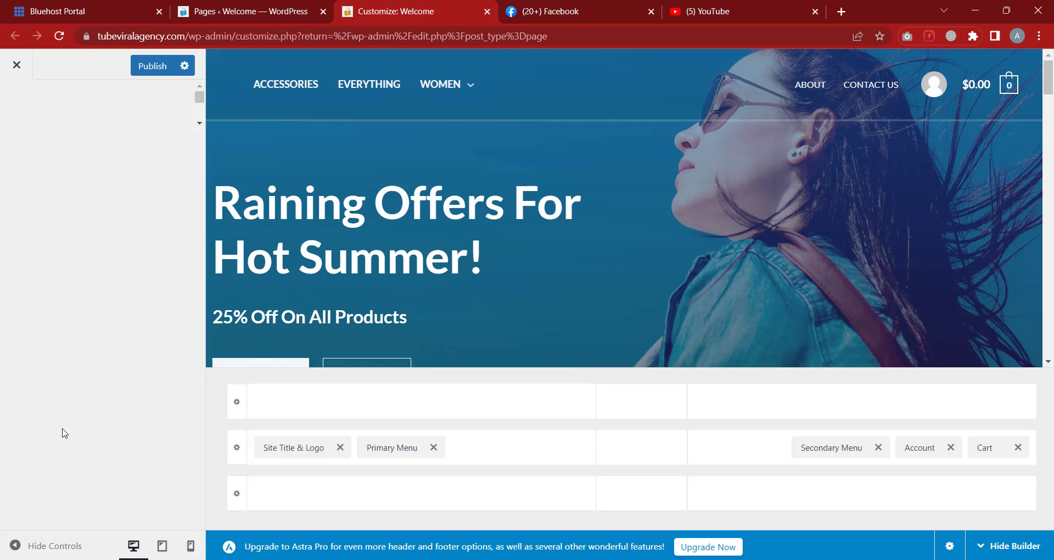
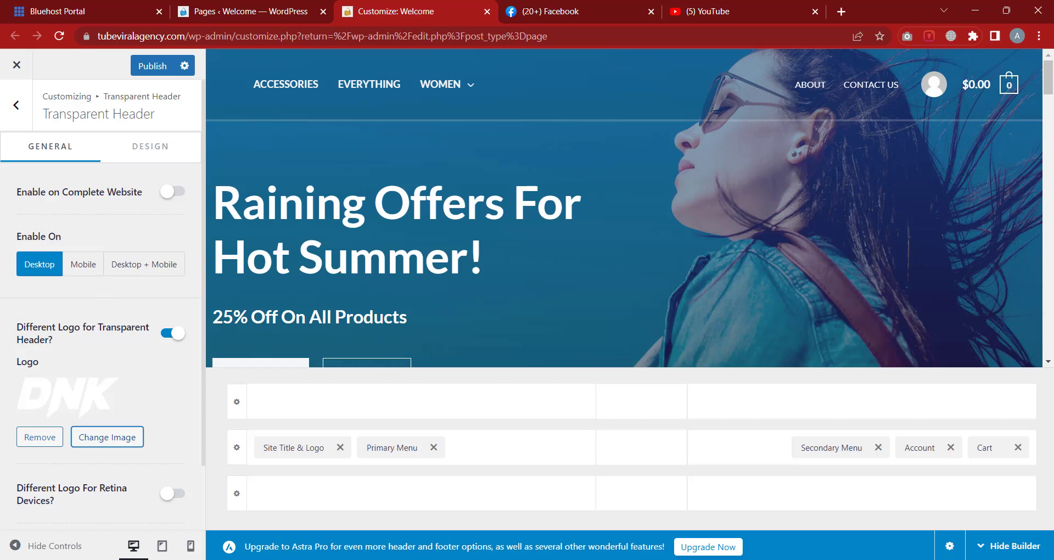
Check the tablet, mobile and desktop previews, then set Enable On to Mobile
{"action": "left_click", "coordinate": [163, 547]}
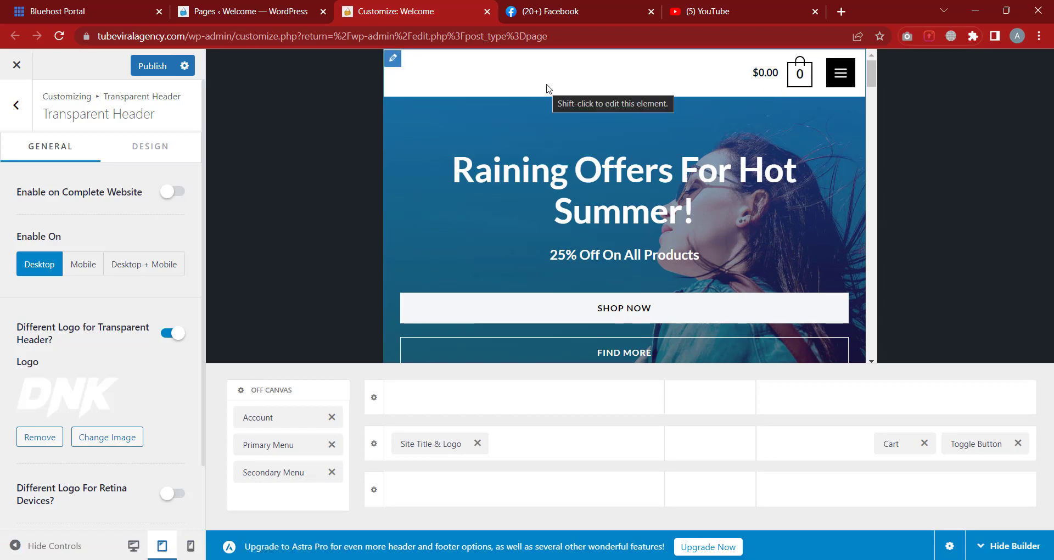
{"action": "left_click", "coordinate": [191, 546]}
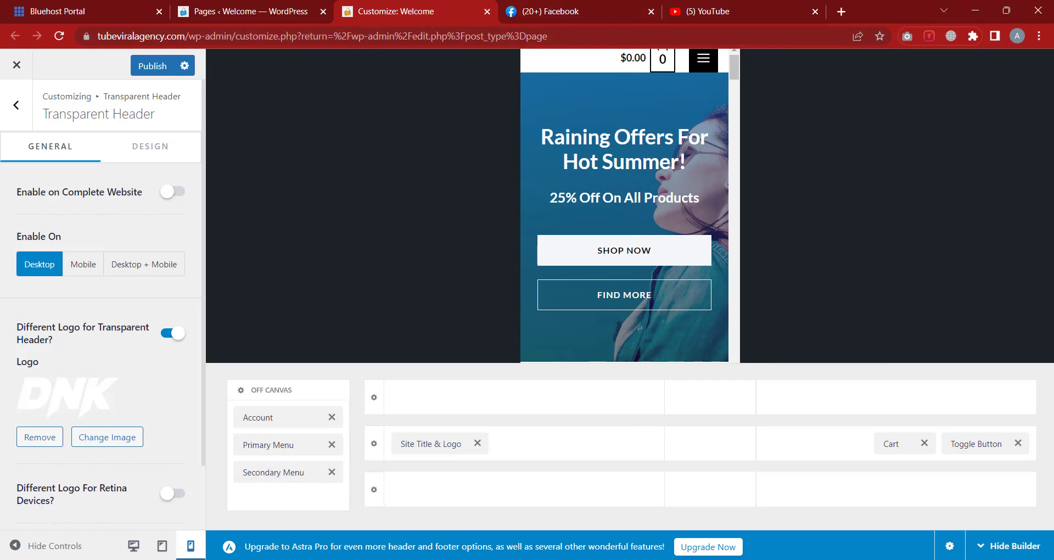
{"action": "left_click", "coordinate": [133, 549]}
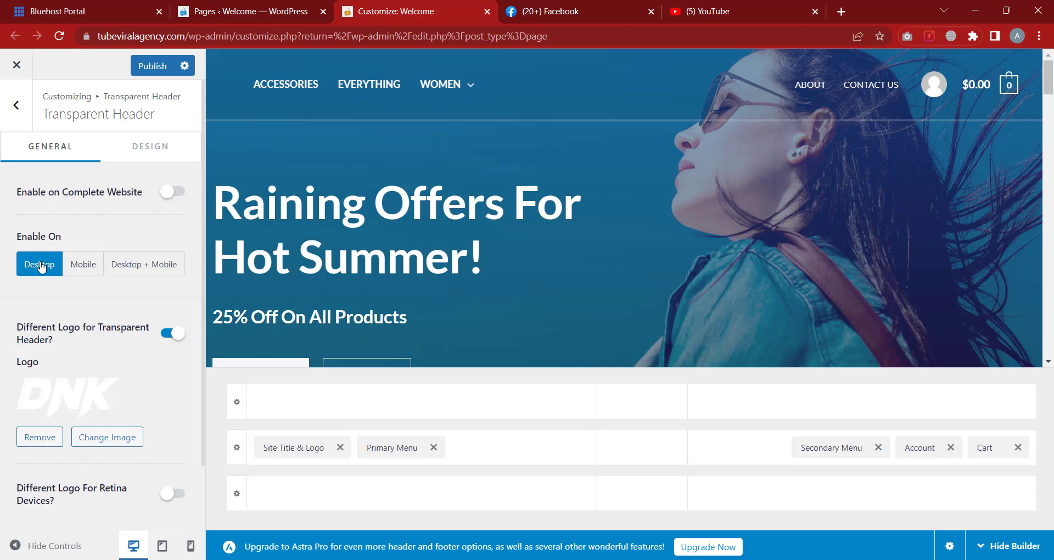
{"action": "left_click", "coordinate": [85, 270]}
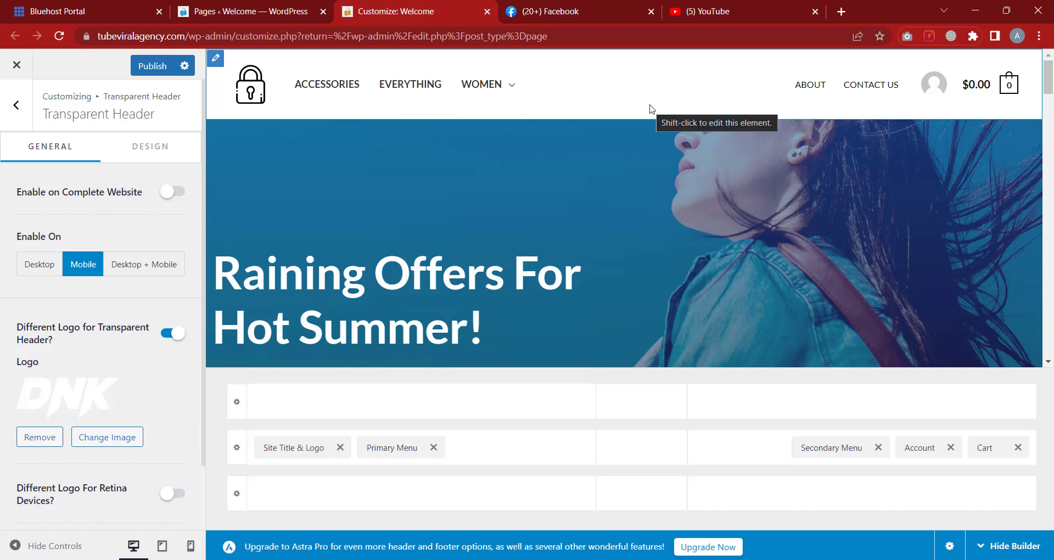
Recheck the tablet, mobile and desktop previews, then set Enable On to Desktop + Mobile
{"action": "left_click", "coordinate": [162, 546]}
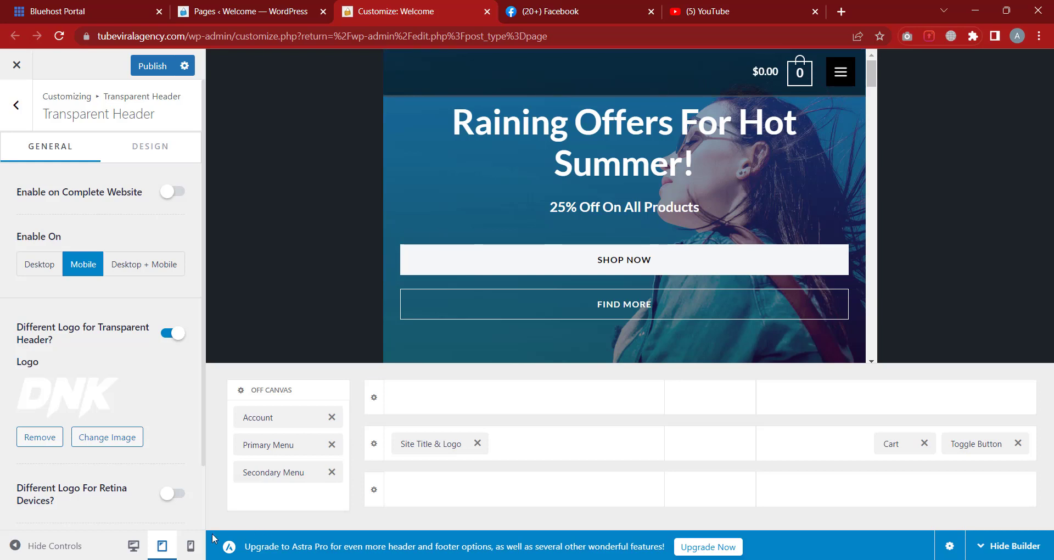
{"action": "left_click", "coordinate": [190, 549]}
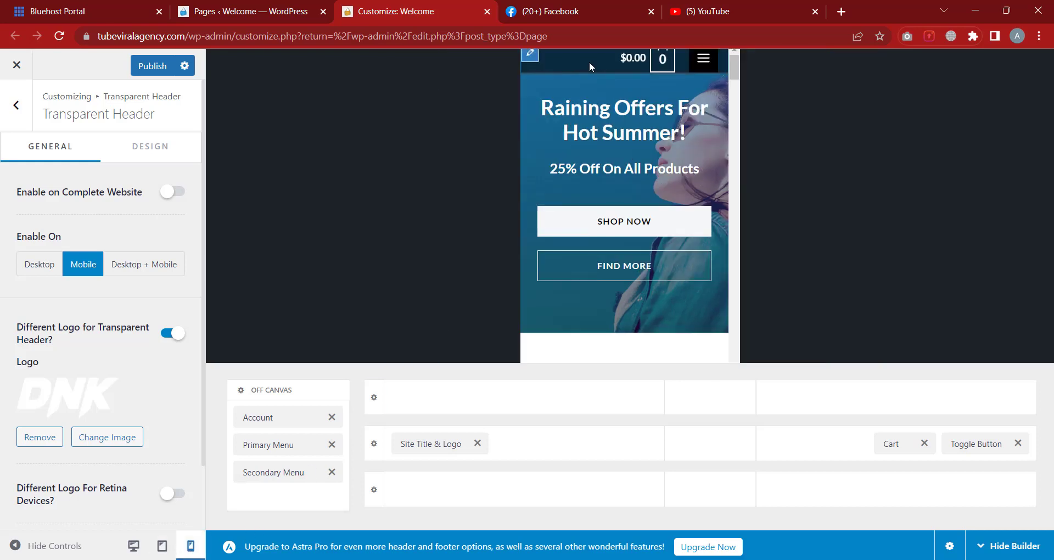
{"action": "left_click", "coordinate": [134, 547]}
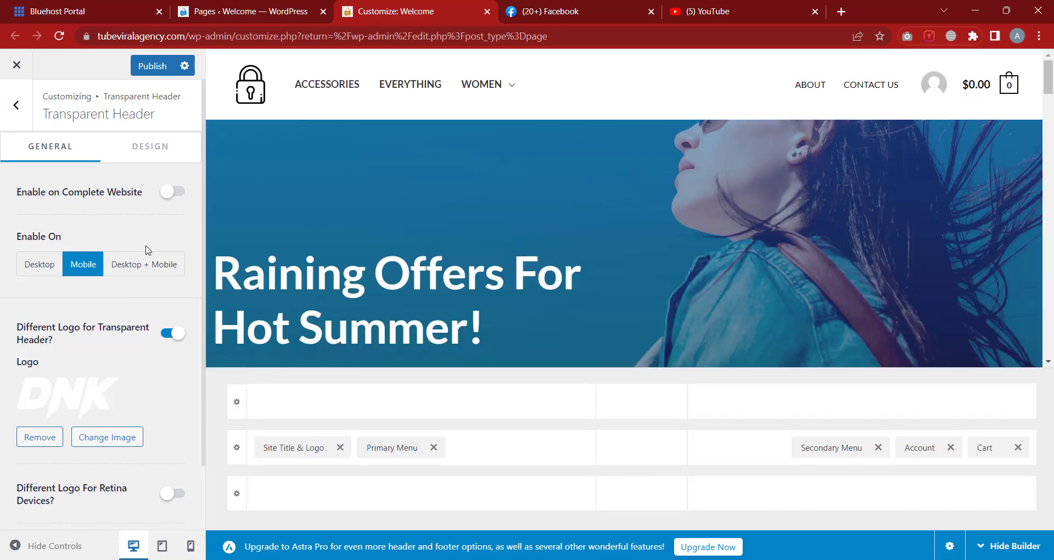
{"action": "left_click", "coordinate": [145, 274]}
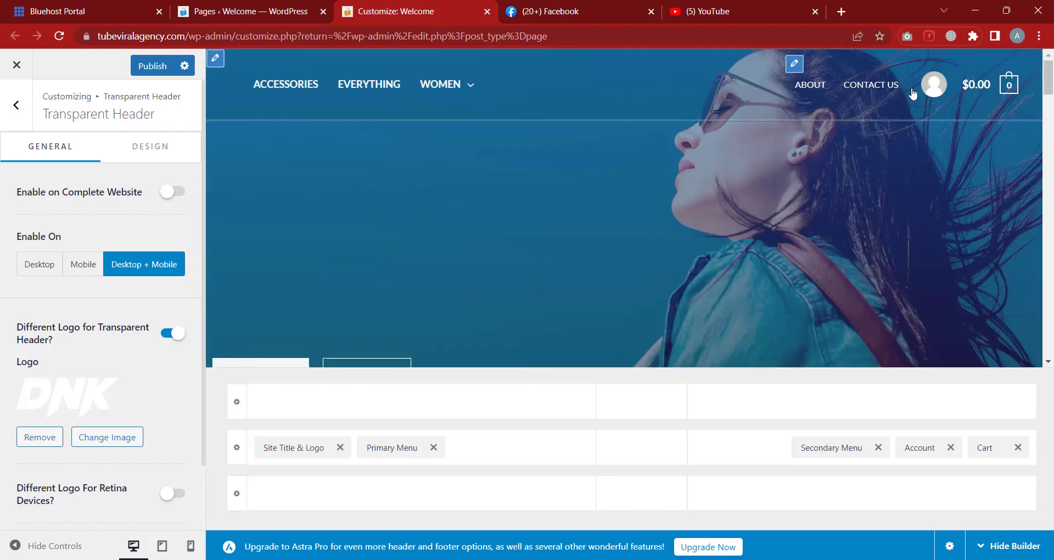
Check the tablet, mobile and desktop previews with Desktop + Mobile enabled
{"action": "left_click", "coordinate": [162, 546]}
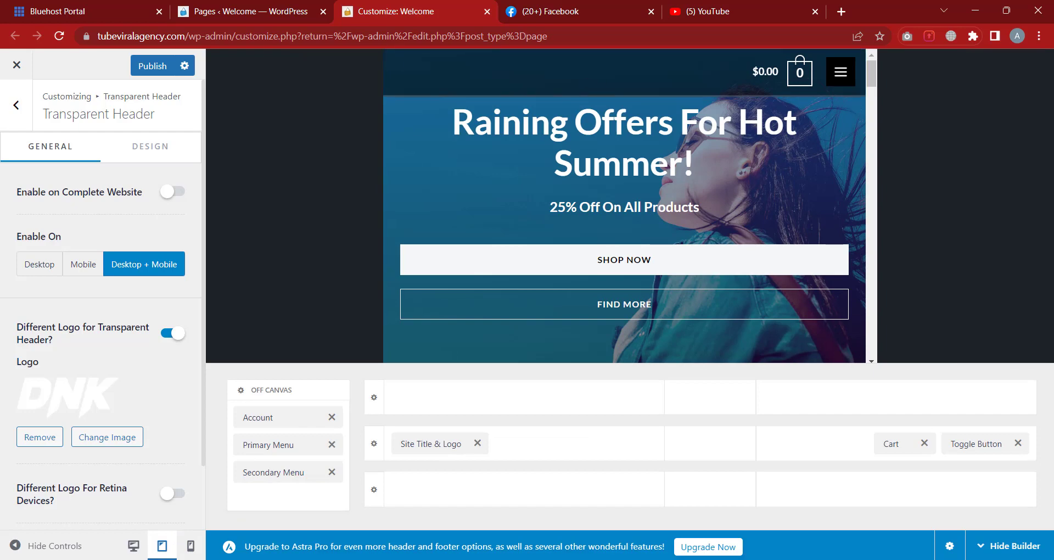
{"action": "left_click", "coordinate": [190, 546]}
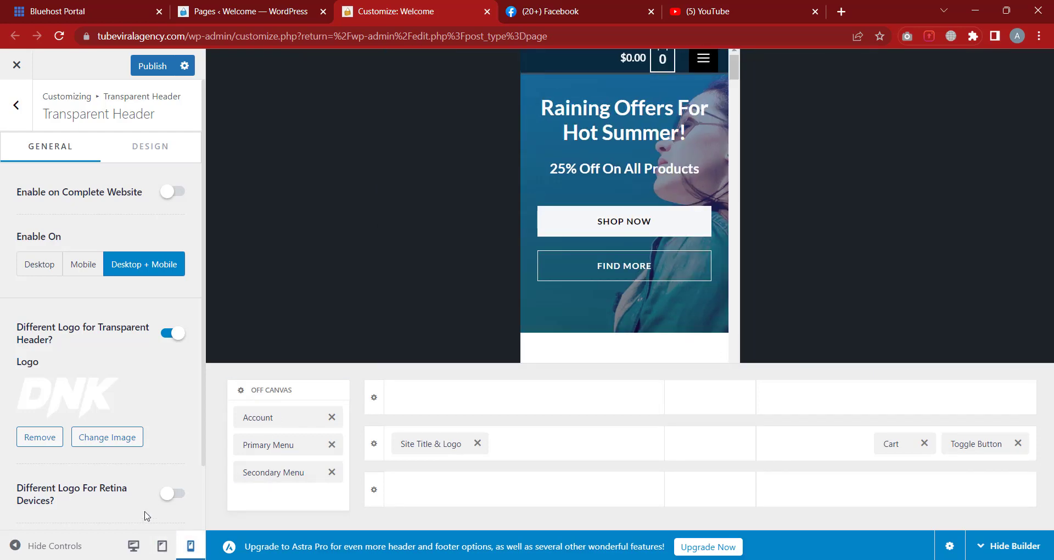
{"action": "left_click", "coordinate": [142, 543]}
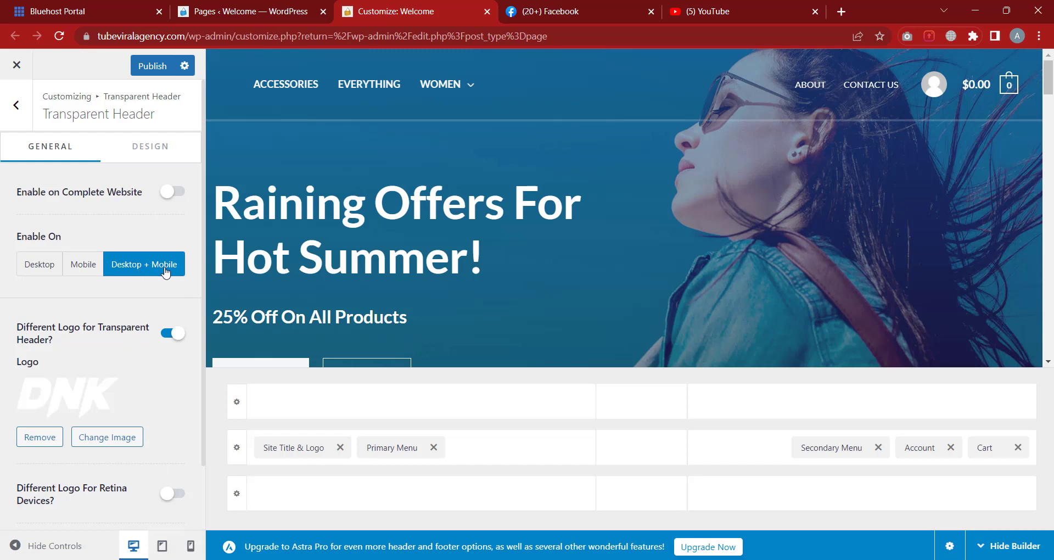
{"action": "scroll", "coordinate": [165, 273], "scroll_direction": "down", "scroll_amount": 1}
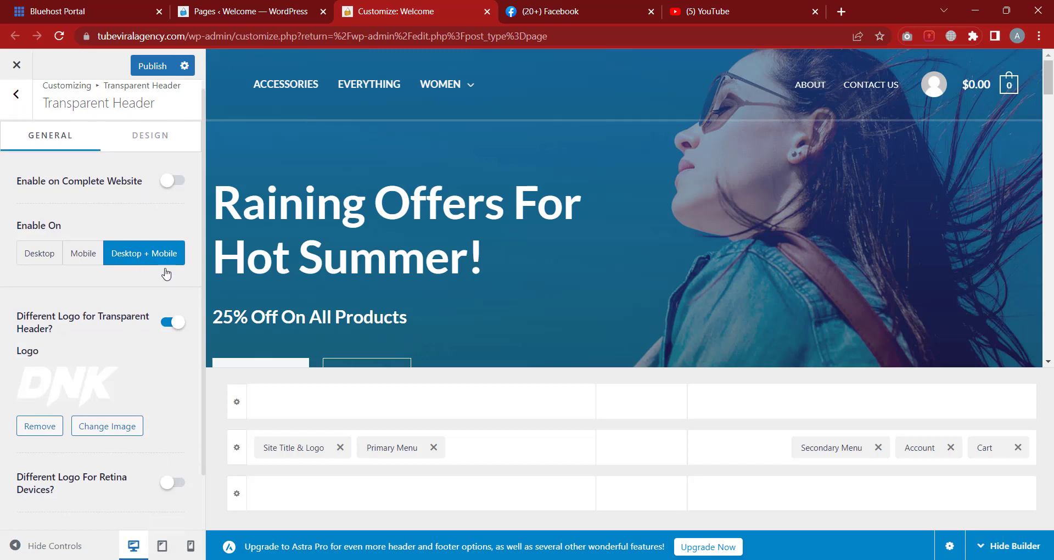
{"action": "scroll", "coordinate": [166, 273], "scroll_direction": "down", "scroll_amount": 2}
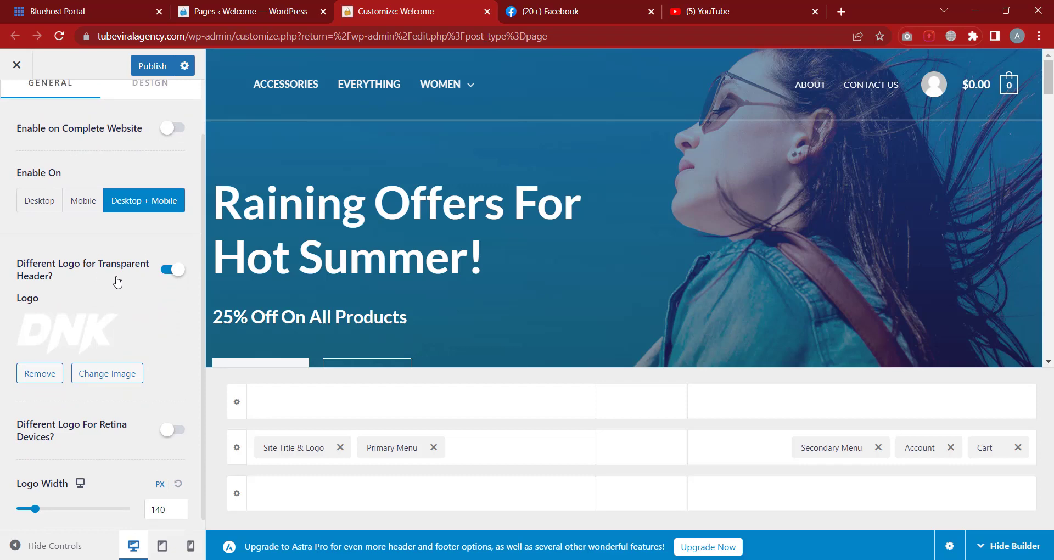
{"action": "scroll", "coordinate": [115, 280], "scroll_direction": "up", "scroll_amount": 3}
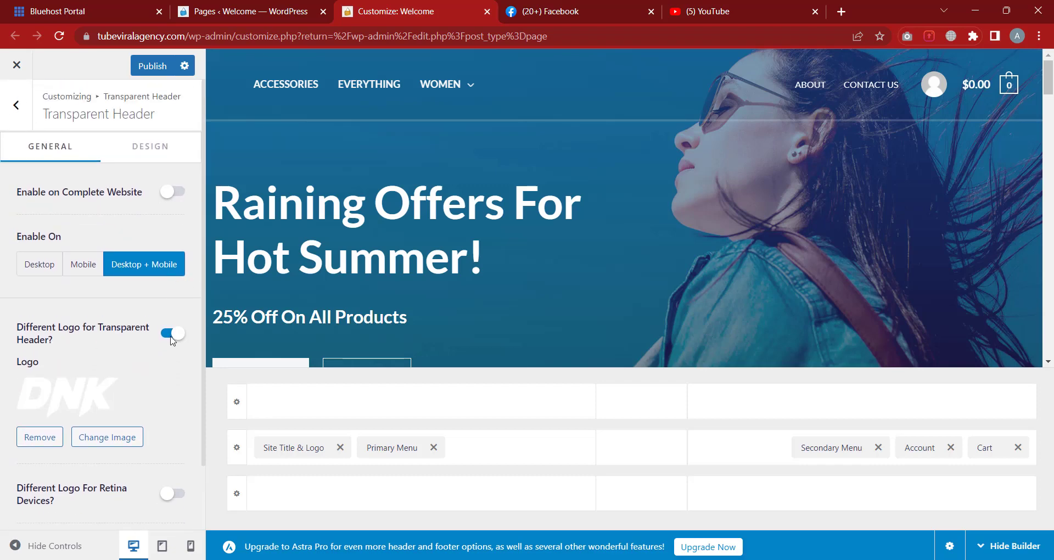
Switch Enable On to Mobile, then Desktop, and recheck the tablet, mobile and desktop previews
{"action": "left_click", "coordinate": [84, 266]}
{"action": "left_click", "coordinate": [36, 264]}
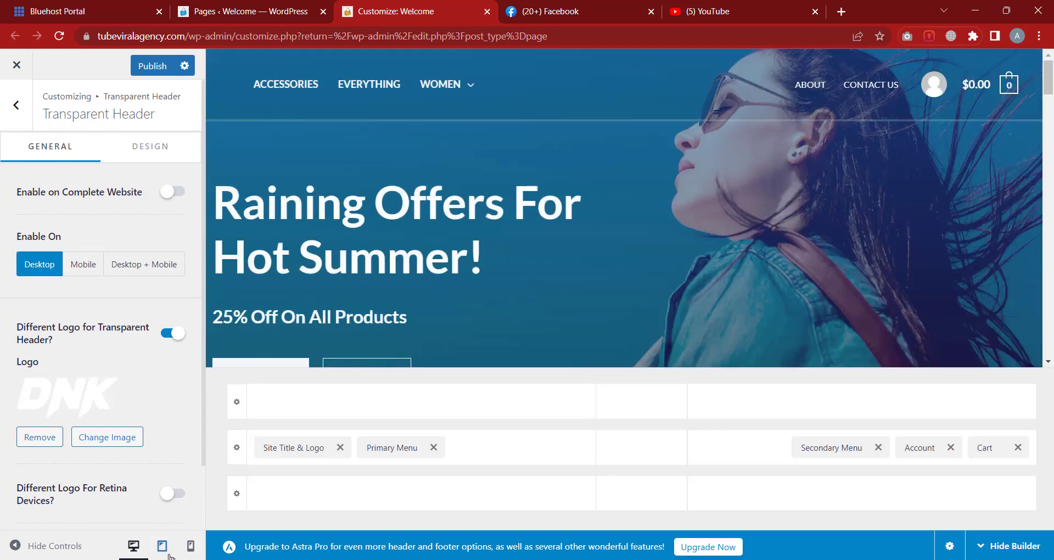
{"action": "left_click", "coordinate": [162, 545]}
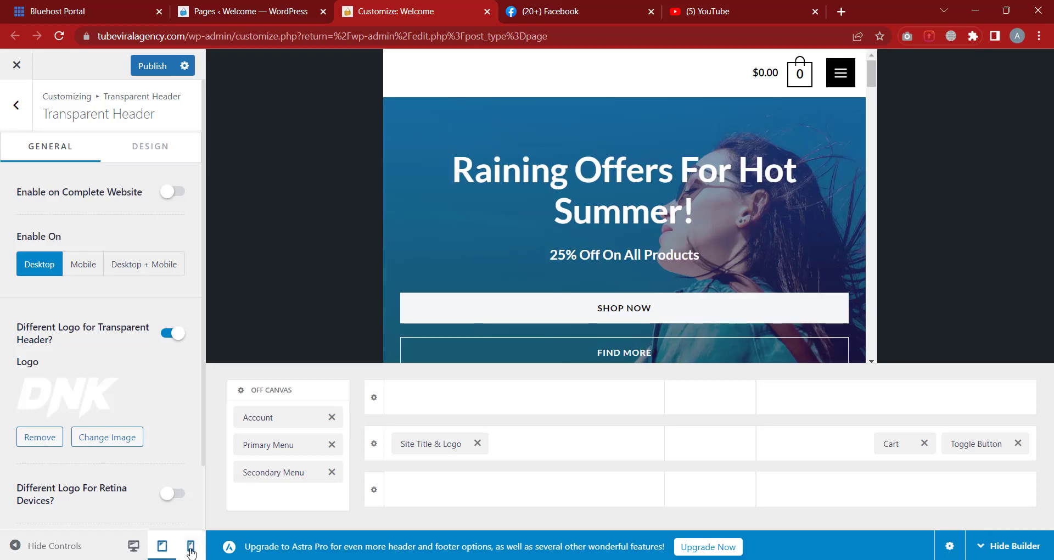
{"action": "left_click", "coordinate": [191, 549]}
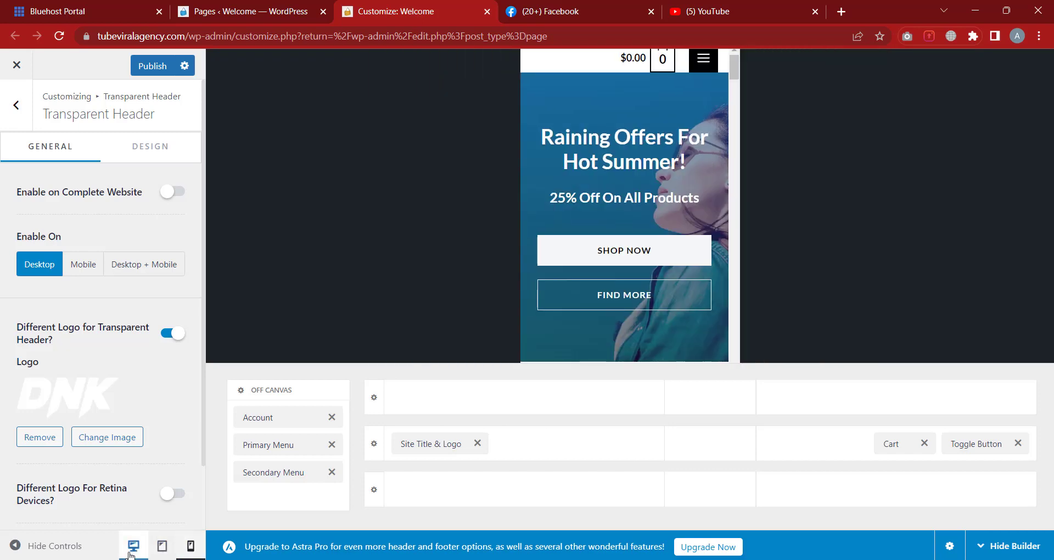
{"action": "left_click", "coordinate": [131, 552]}
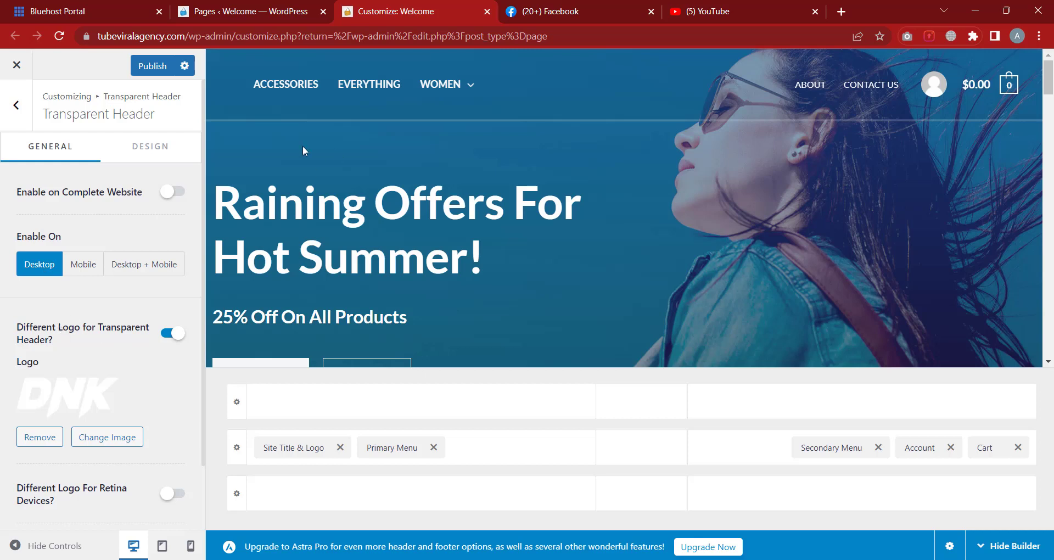
{"action": "mouse_move", "coordinate": [243, 84]}
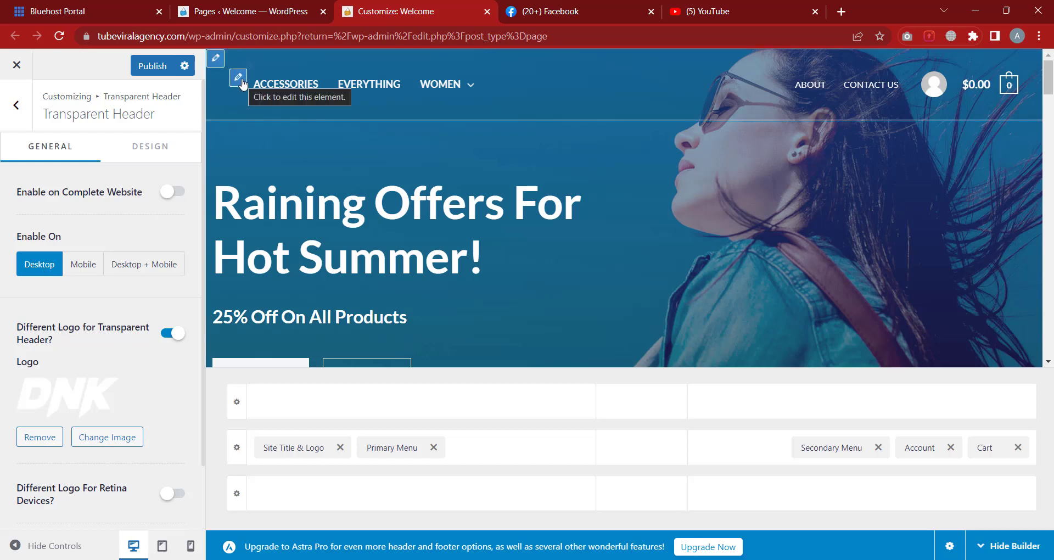
{"action": "left_click", "coordinate": [162, 546]}
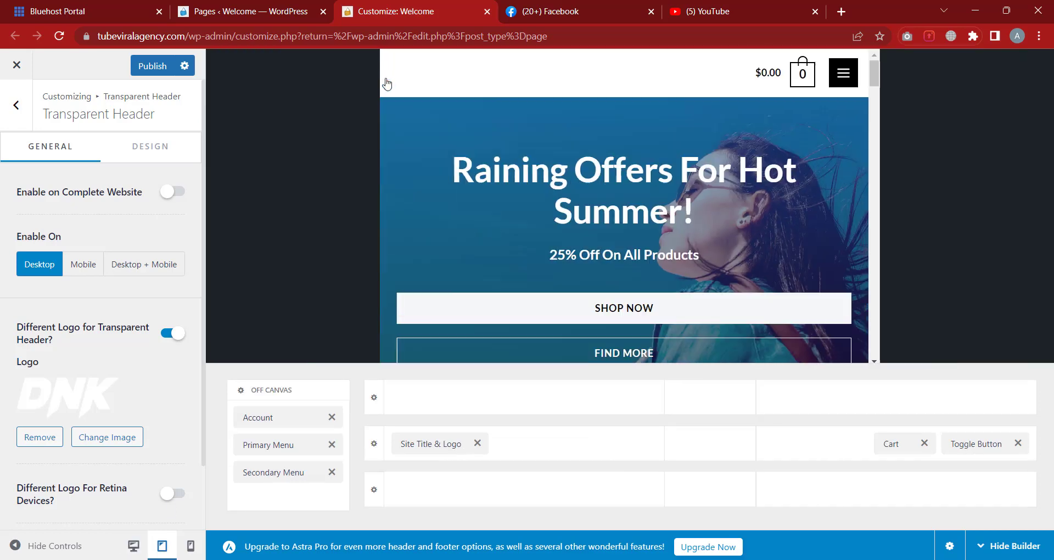
{"action": "left_click", "coordinate": [136, 552]}
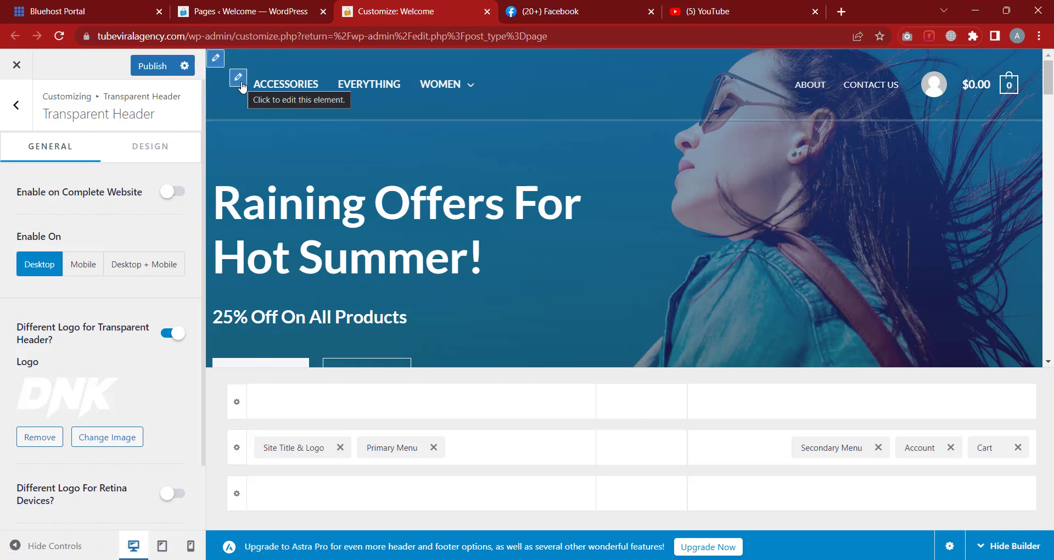
In tablet preview, toggle Different Logo for Transparent Header off and back on
{"action": "left_click", "coordinate": [161, 545]}
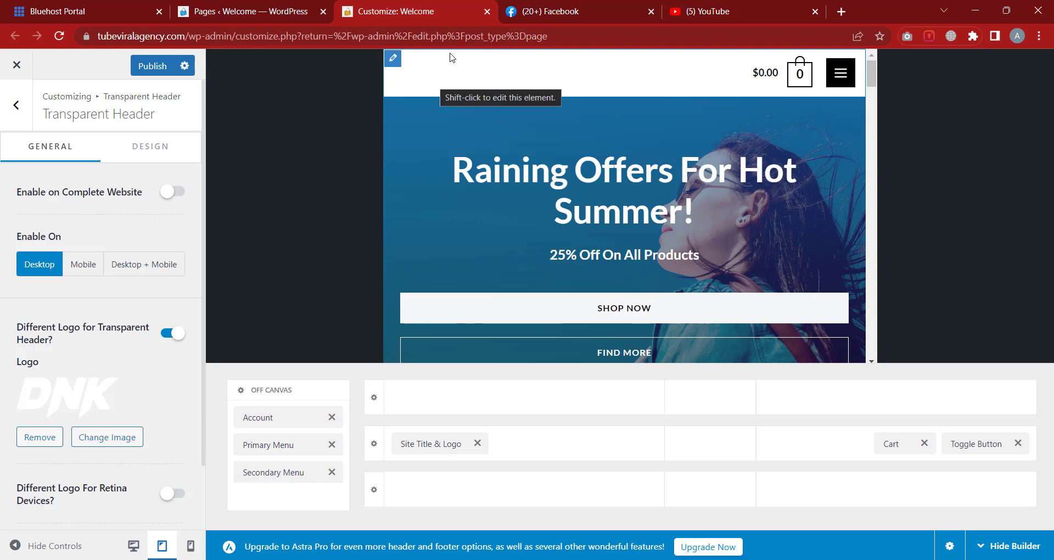
{"action": "scroll", "coordinate": [71, 362], "scroll_direction": "down", "scroll_amount": 1}
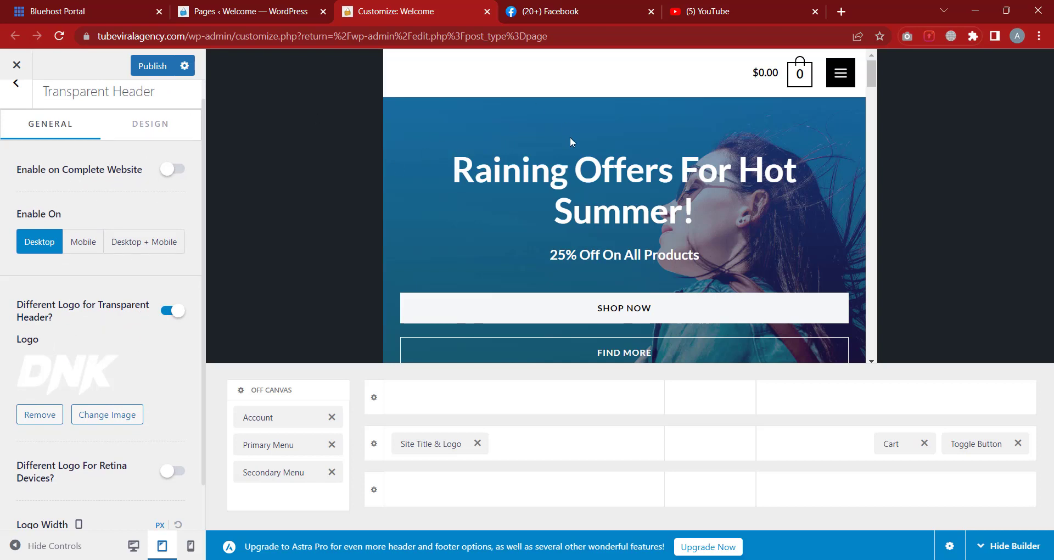
{"action": "left_click", "coordinate": [176, 312]}
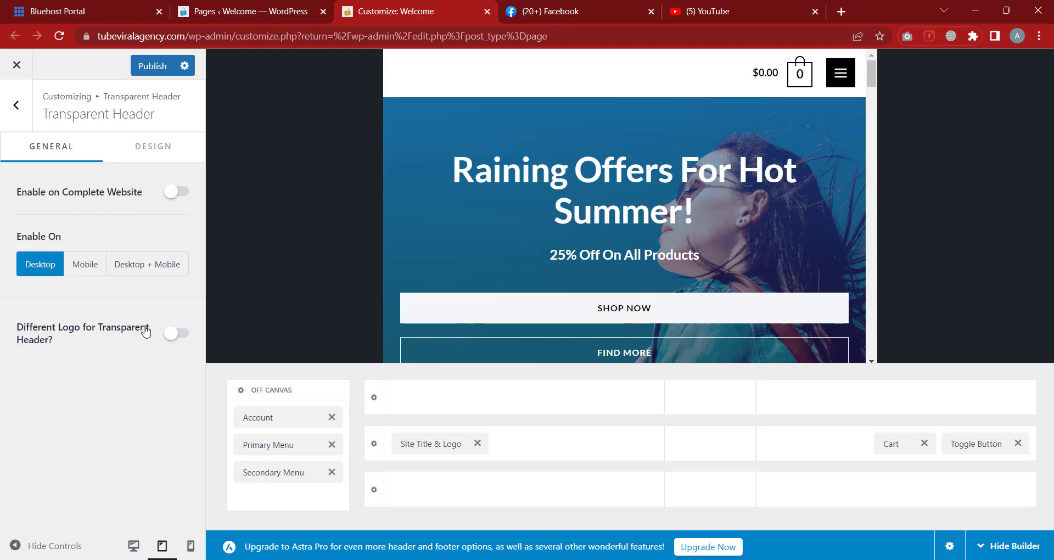
{"action": "left_click", "coordinate": [175, 340]}
{"action": "scroll", "coordinate": [98, 335], "scroll_direction": "down", "scroll_amount": 2}
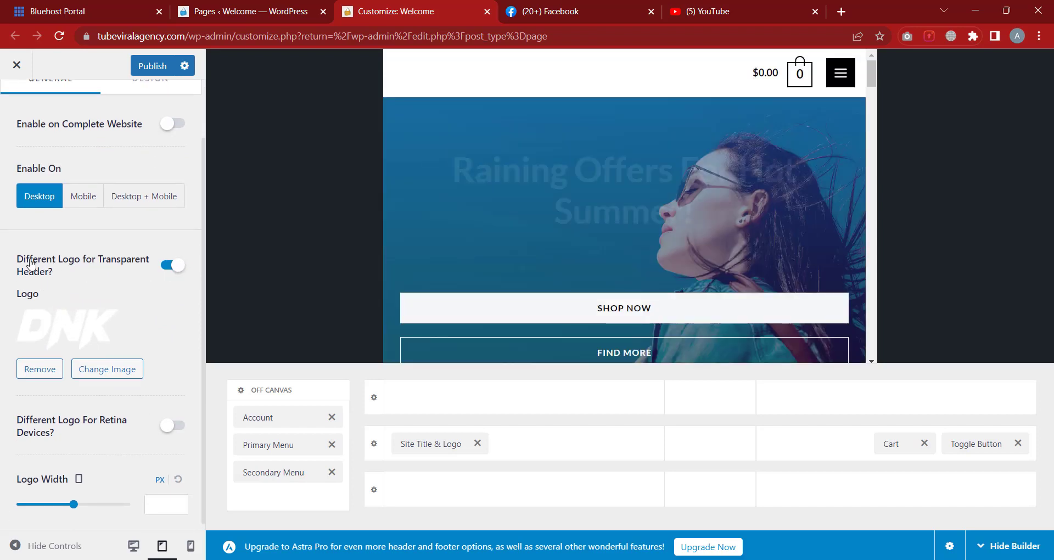
{"action": "scroll", "coordinate": [102, 262], "scroll_direction": "down", "scroll_amount": 1}
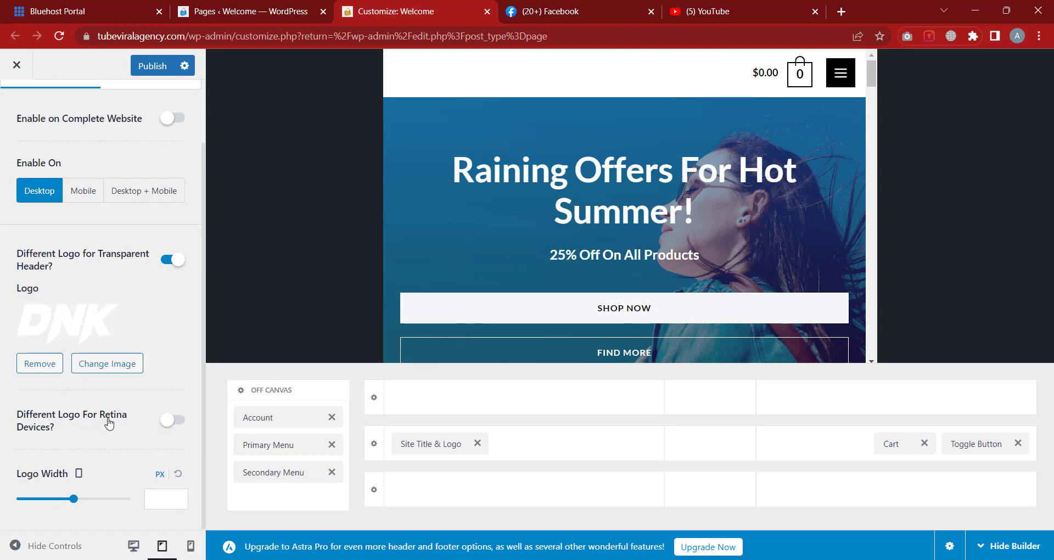
Toggle the Retina logo on and off, set Logo Width to 150 px, and return to desktop
{"action": "left_click", "coordinate": [177, 421]}
{"action": "scroll", "coordinate": [178, 362], "scroll_direction": "down", "scroll_amount": 2}
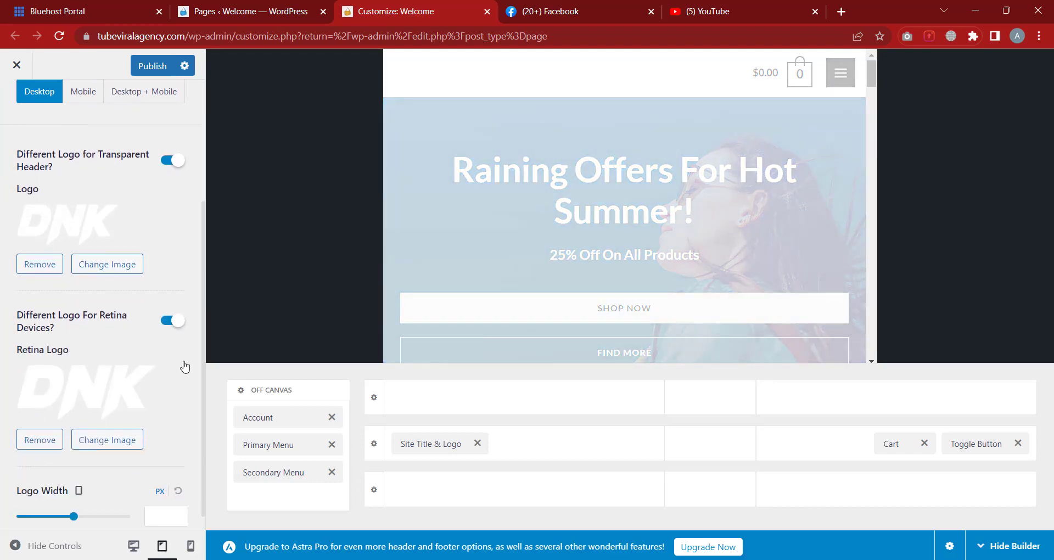
{"action": "left_click", "coordinate": [174, 306]}
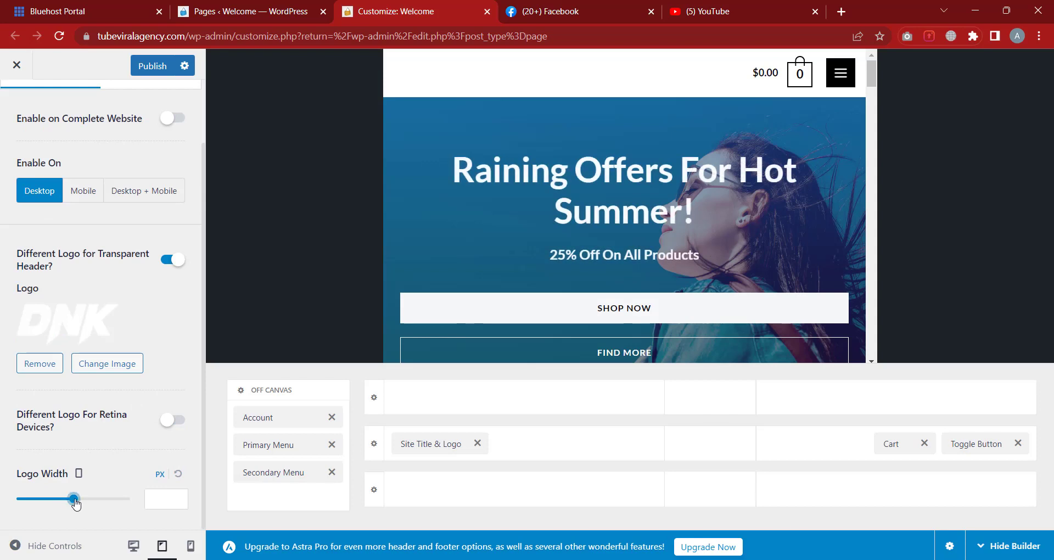
{"action": "left_click_drag", "start_coordinate": [75, 502], "coordinate": [44, 501]}
{"action": "scroll", "coordinate": [141, 343], "scroll_direction": "up", "scroll_amount": 3}
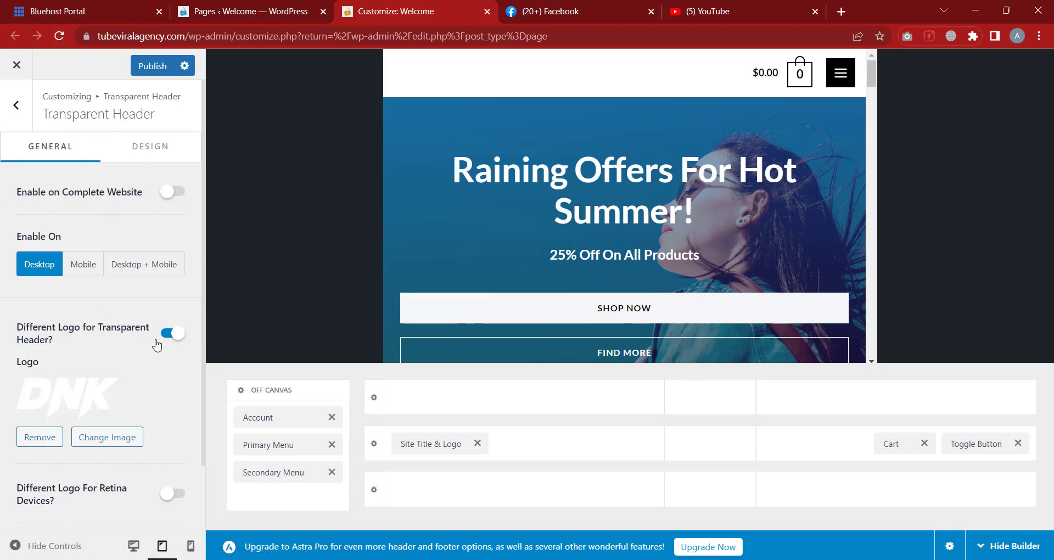
{"action": "left_click", "coordinate": [134, 547]}
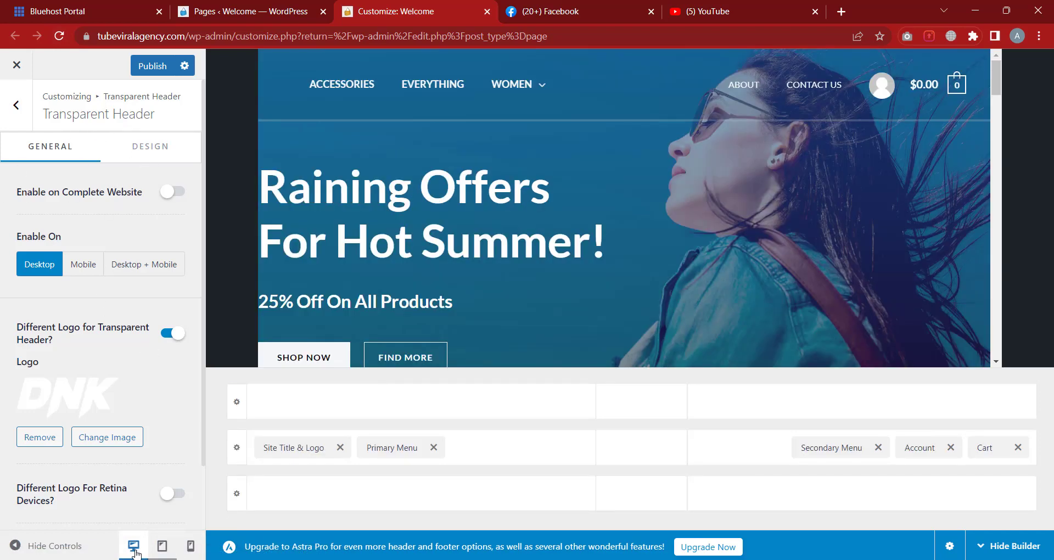
In the Design tab, try a black bottom border and set Bottom Border Size to 4 px
{"action": "left_click", "coordinate": [147, 151]}
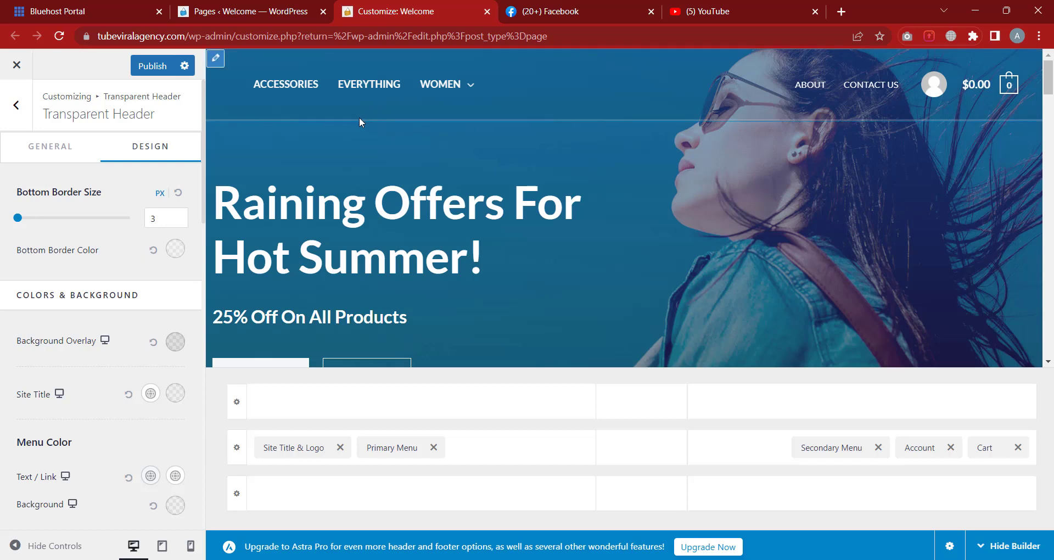
{"action": "mouse_move", "coordinate": [22, 219]}
{"action": "left_mouse_down"}
{"action": "mouse_move", "coordinate": [46, 219]}
{"action": "mouse_move", "coordinate": [24, 233]}
{"action": "left_mouse_up"}
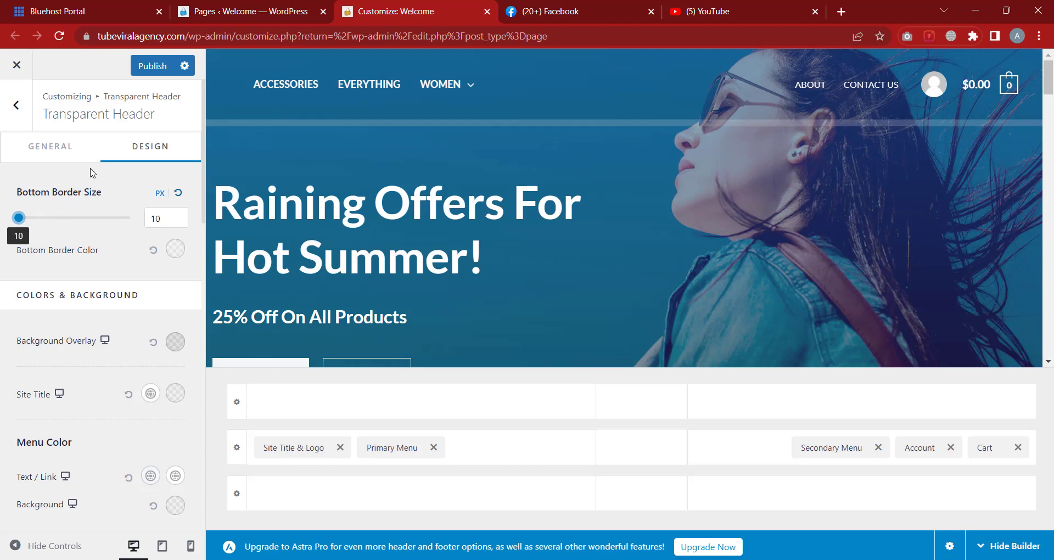
{"action": "left_click", "coordinate": [174, 249]}
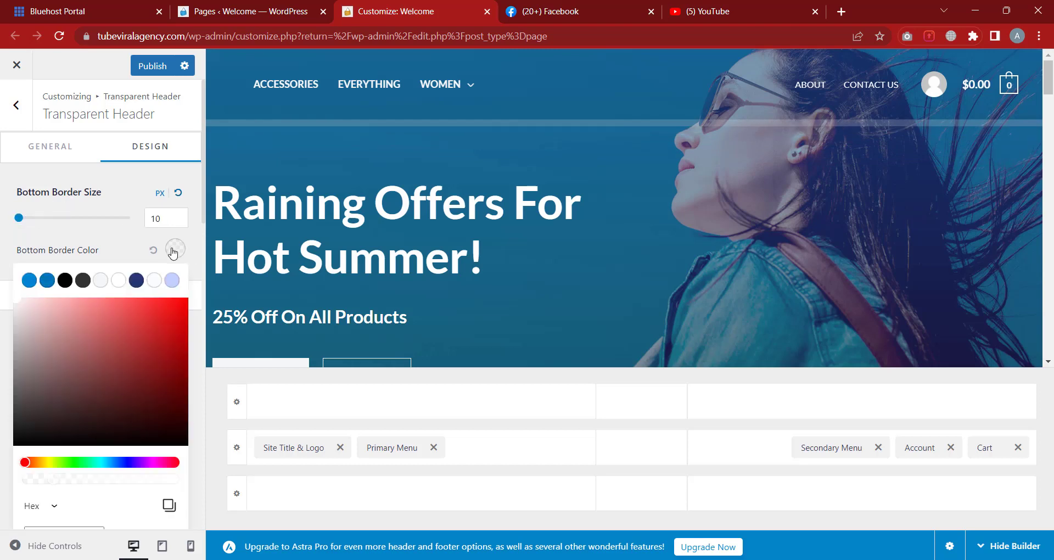
{"action": "left_click", "coordinate": [65, 280]}
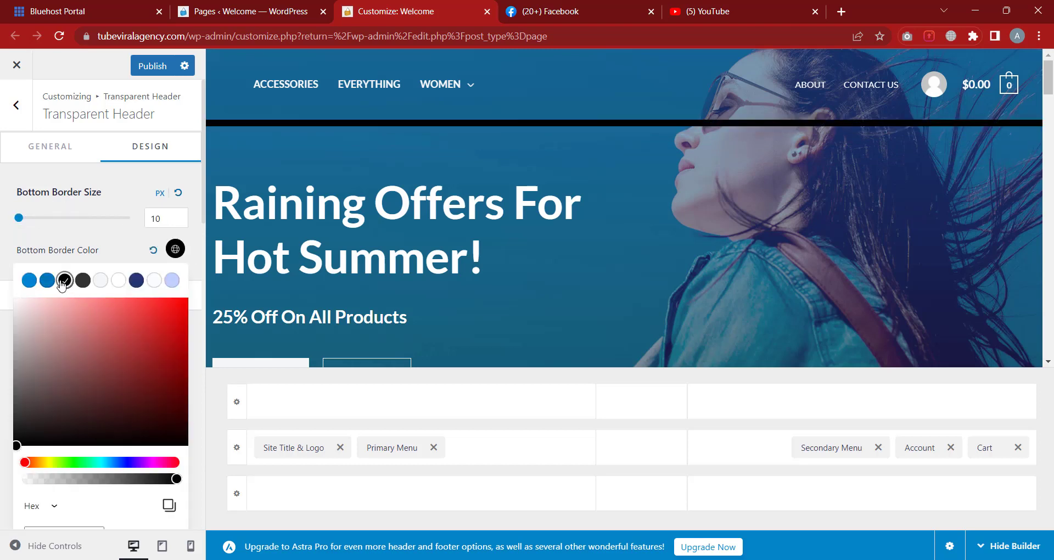
{"action": "double_click", "coordinate": [162, 218]}
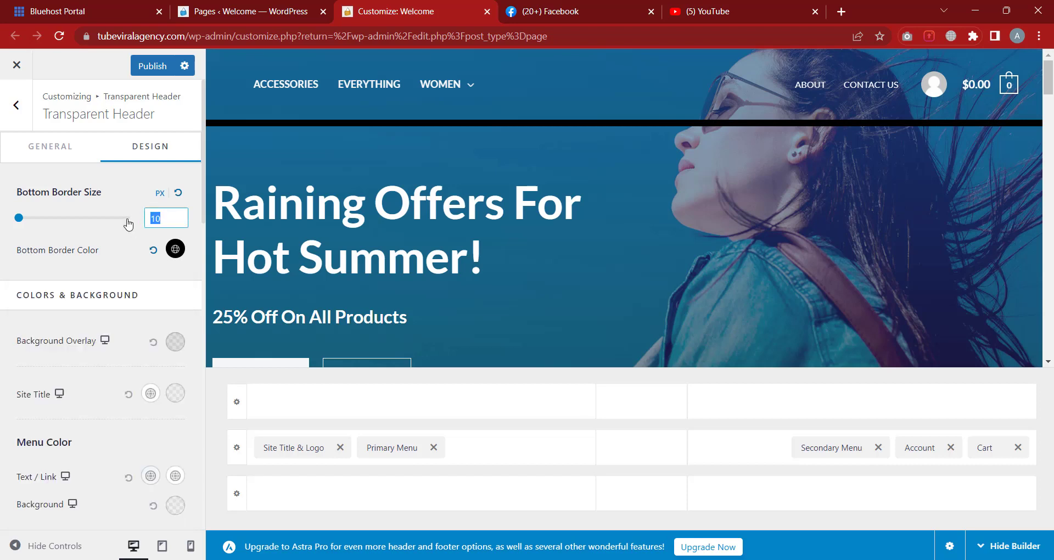
{"action": "type", "text": "3"}
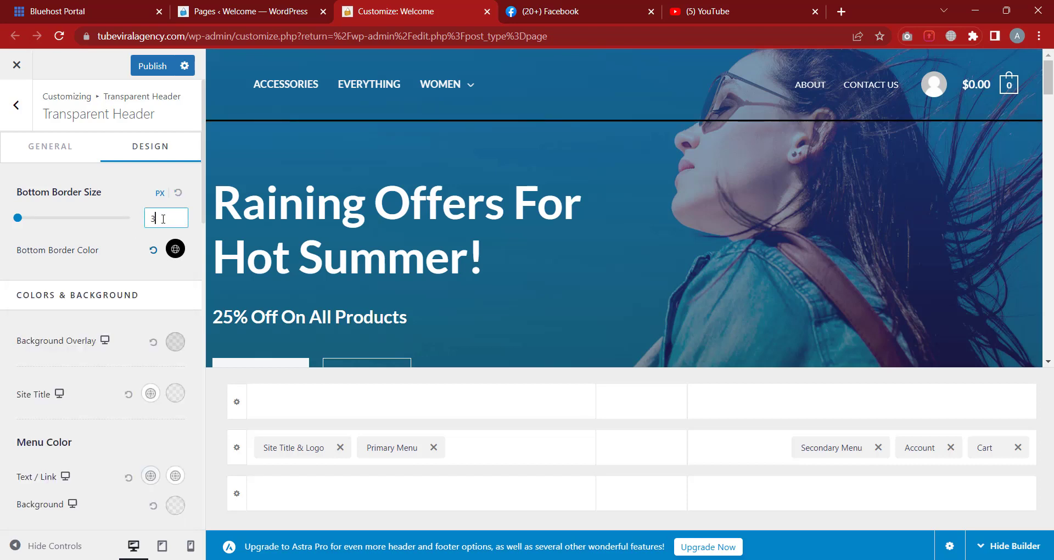
{"action": "type", "text": "5"}
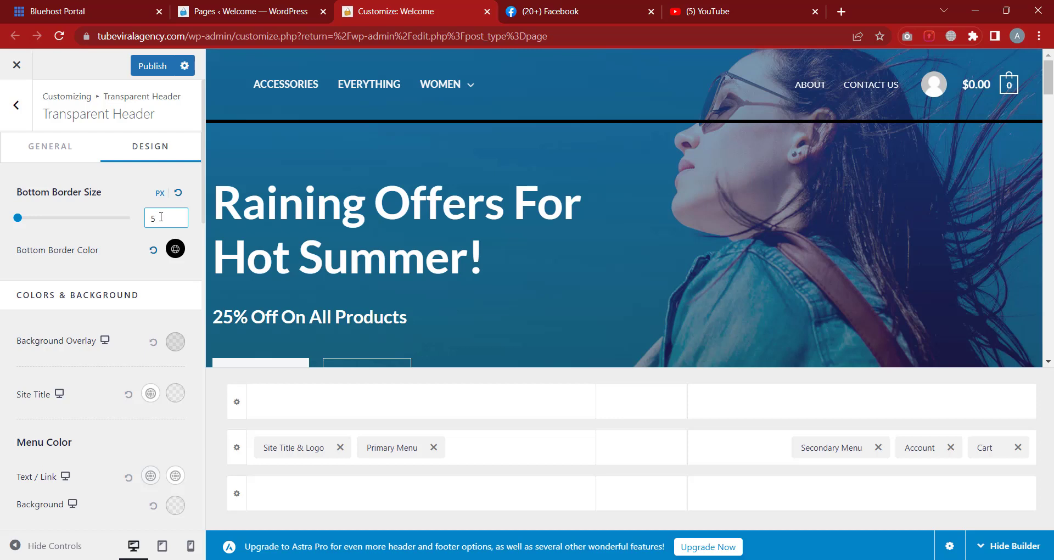
{"action": "key", "text": "BackSpace"}
{"action": "type", "text": "4"}
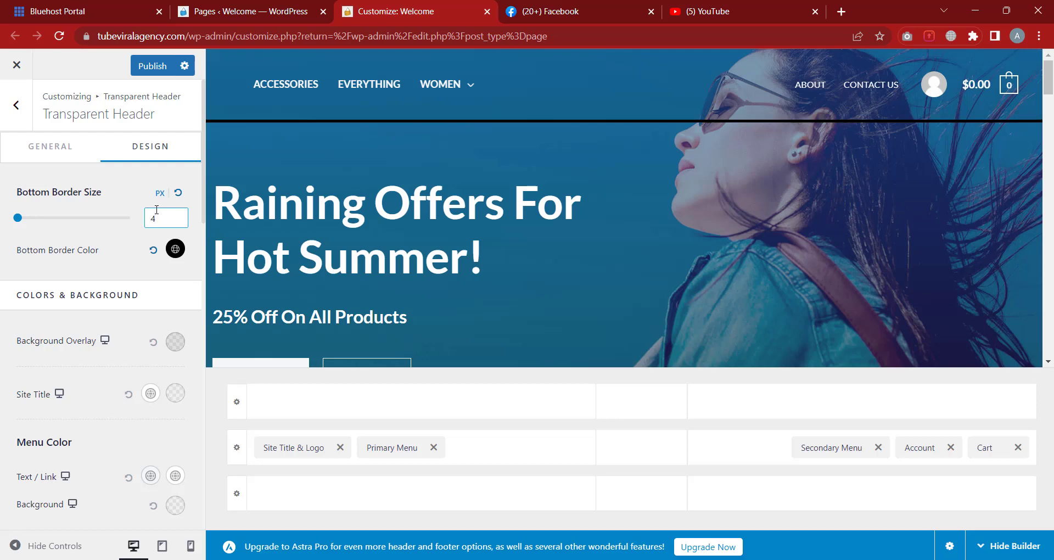
After trying dark red, set the bottom border colour to bright red FF0000
{"action": "left_click", "coordinate": [175, 248]}
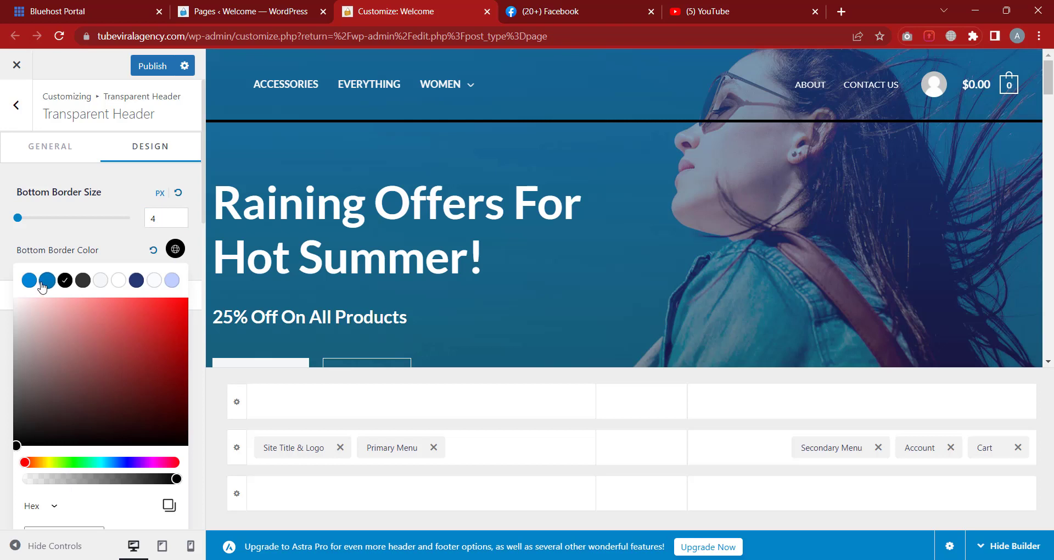
{"action": "left_click_drag", "start_coordinate": [110, 335], "coordinate": [121, 373]}
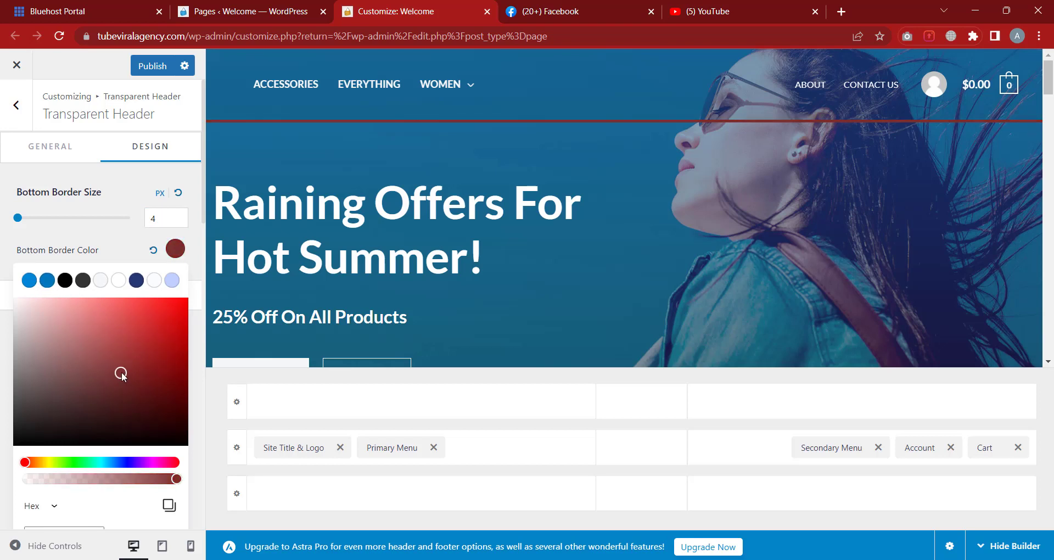
{"action": "scroll", "coordinate": [139, 401], "scroll_direction": "down", "scroll_amount": 2}
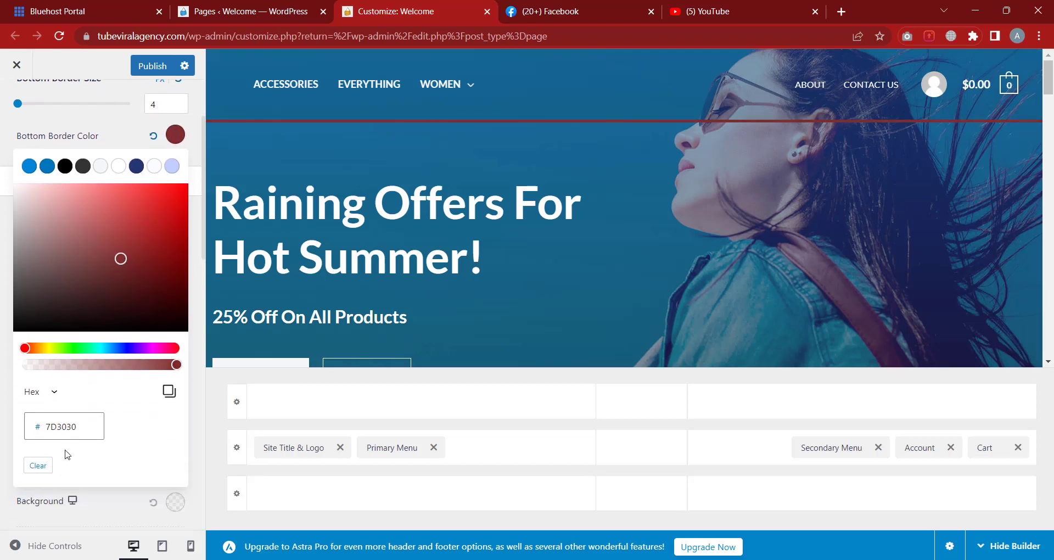
{"action": "double_click", "coordinate": [63, 430]}
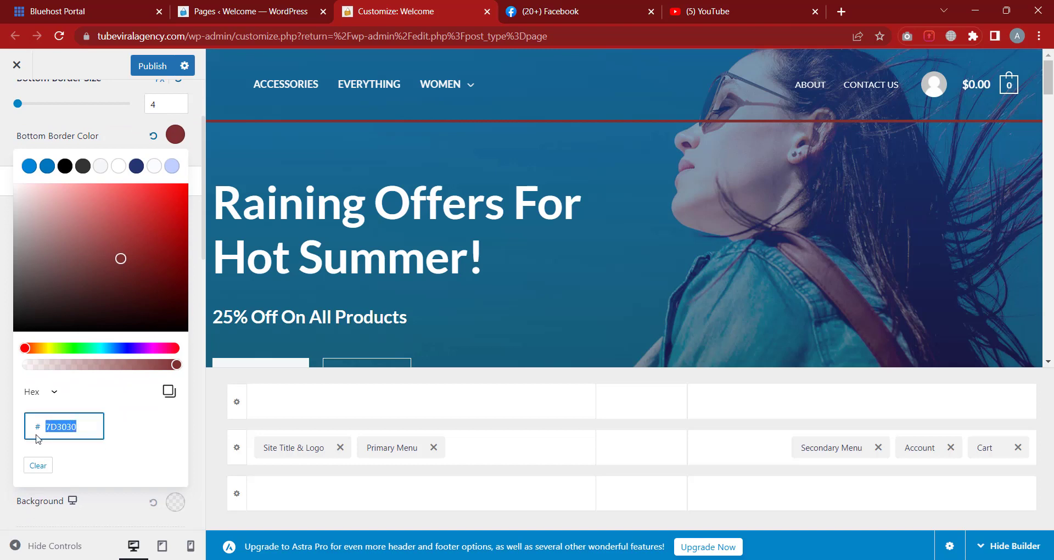
{"action": "left_click", "coordinate": [139, 427]}
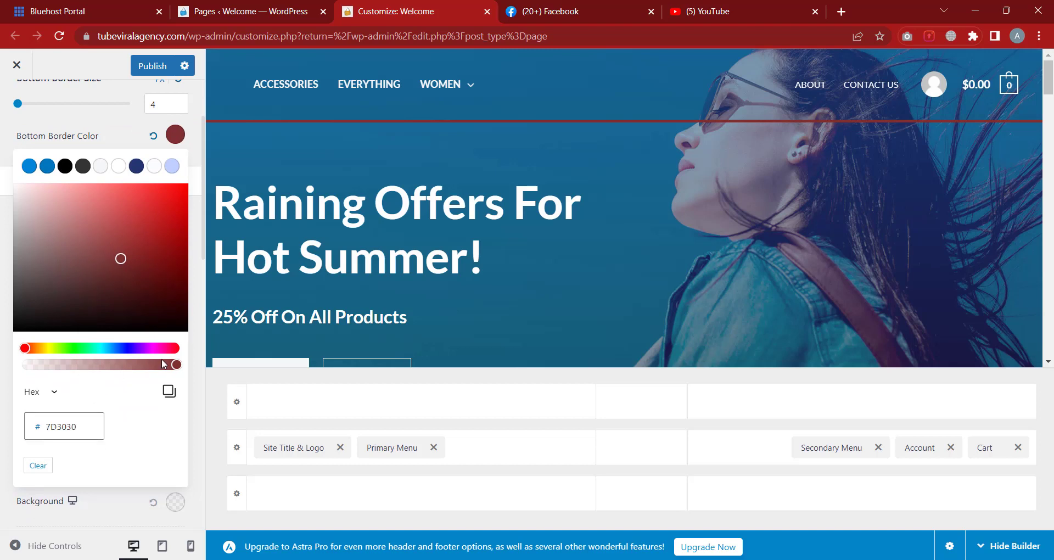
{"action": "mouse_move", "coordinate": [176, 366]}
{"action": "left_mouse_down"}
{"action": "mouse_move", "coordinate": [75, 367]}
{"action": "mouse_move", "coordinate": [178, 366]}
{"action": "left_mouse_up"}
{"action": "left_click_drag", "start_coordinate": [153, 284], "coordinate": [188, 185]}
{"action": "left_click", "coordinate": [206, 154]}
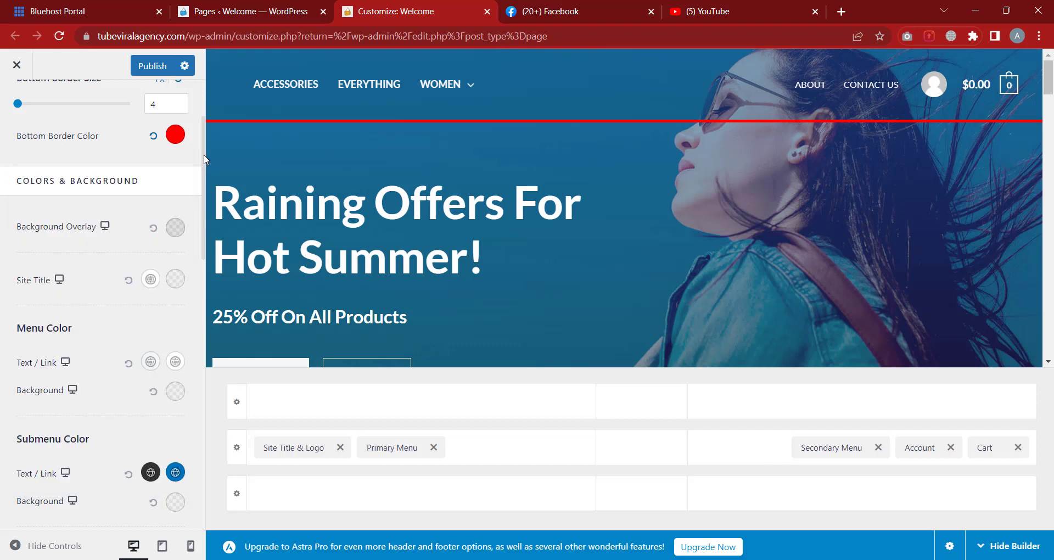
{"action": "left_click", "coordinate": [175, 135]}
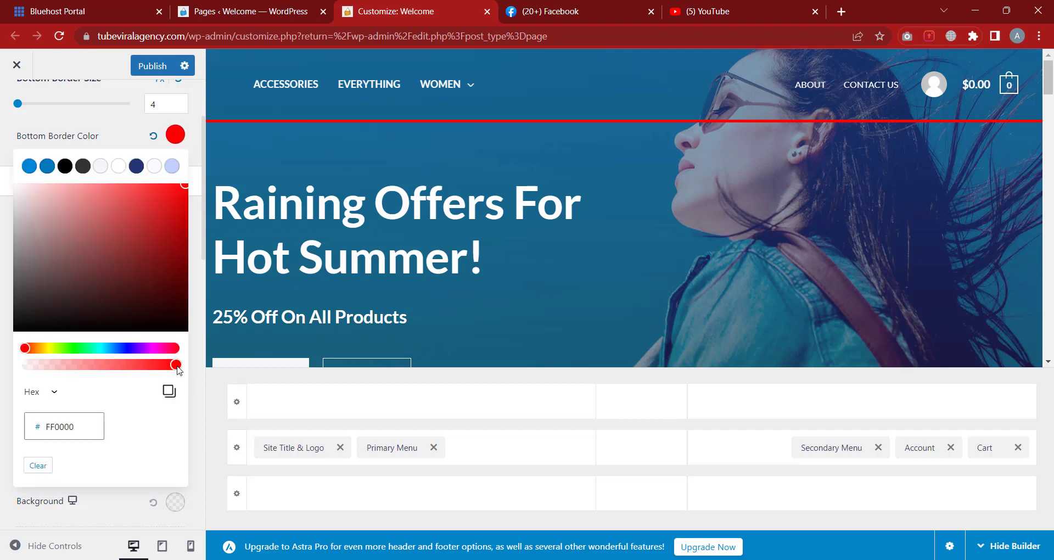
{"action": "mouse_move", "coordinate": [175, 372]}
{"action": "left_mouse_down"}
{"action": "mouse_move", "coordinate": [12, 374]}
{"action": "mouse_move", "coordinate": [184, 370]}
{"action": "left_mouse_up"}
{"action": "left_click", "coordinate": [4, 126]}
{"action": "scroll", "coordinate": [154, 282], "scroll_direction": "up", "scroll_amount": 3}
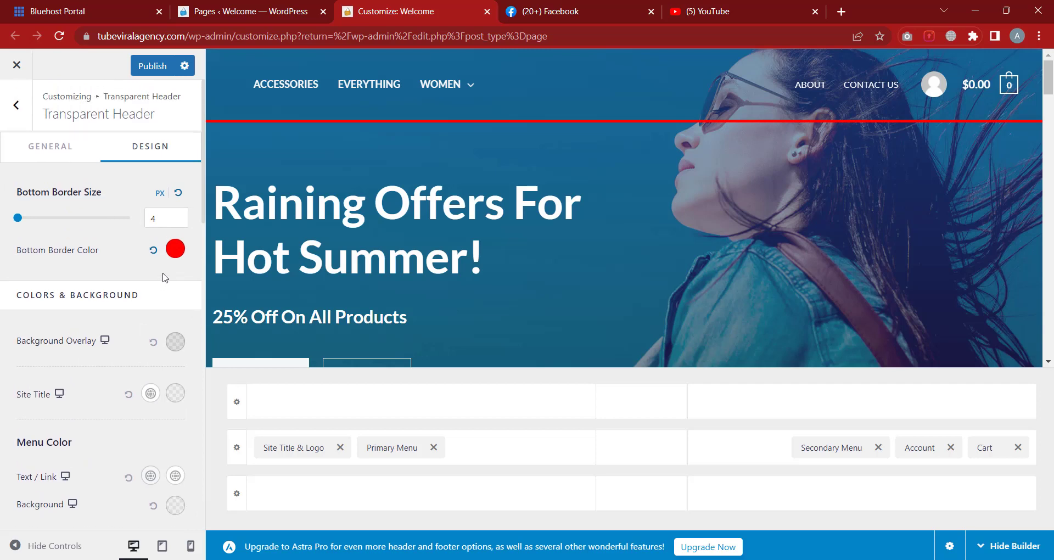
{"action": "scroll", "coordinate": [82, 314], "scroll_direction": "down", "scroll_amount": 1}
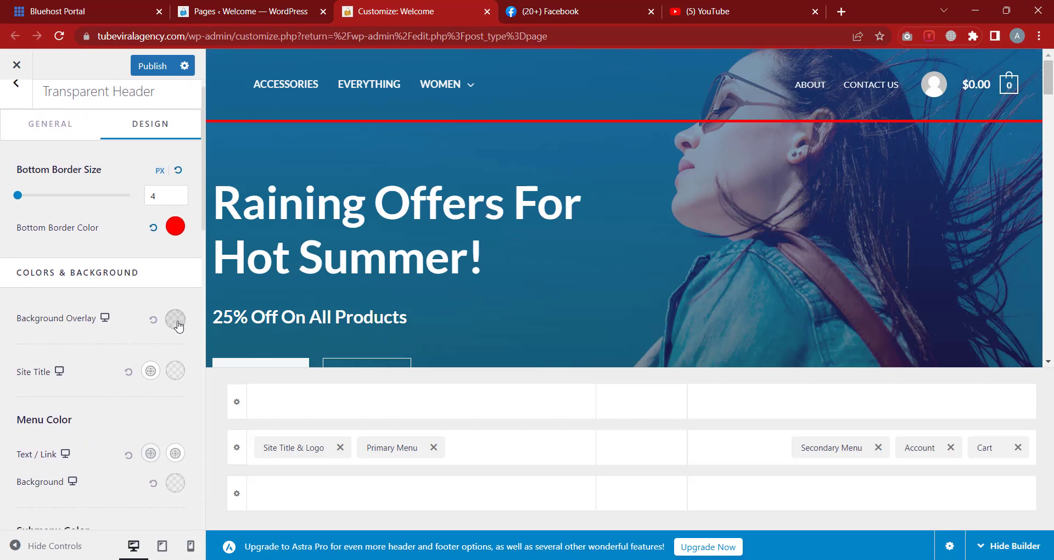
Set the Background Overlay colour to semi-transparent black 00000082
{"action": "left_click", "coordinate": [175, 319]}
{"action": "scroll", "coordinate": [132, 340], "scroll_direction": "down", "scroll_amount": 1}
{"action": "scroll", "coordinate": [126, 371], "scroll_direction": "down", "scroll_amount": 3}
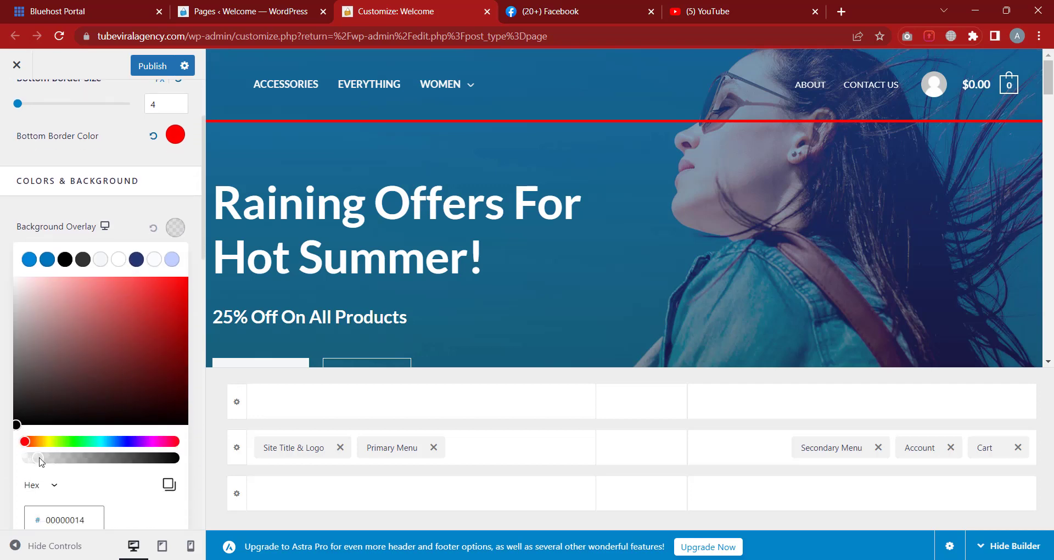
{"action": "mouse_move", "coordinate": [39, 461]}
{"action": "left_mouse_down"}
{"action": "mouse_move", "coordinate": [94, 460]}
{"action": "mouse_move", "coordinate": [34, 460]}
{"action": "left_mouse_up"}
{"action": "left_click_drag", "start_coordinate": [33, 461], "coordinate": [104, 469]}
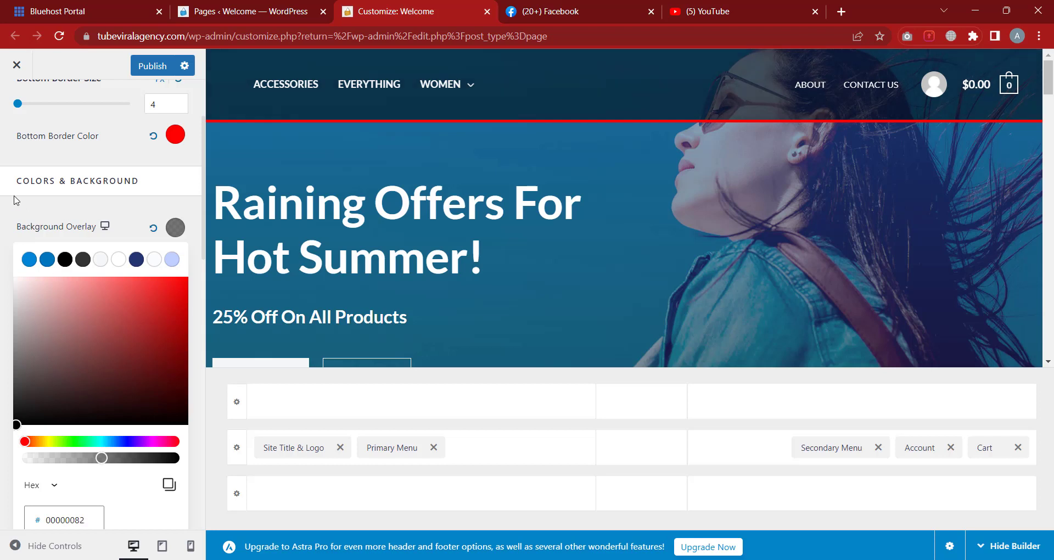
{"action": "left_click", "coordinate": [16, 221]}
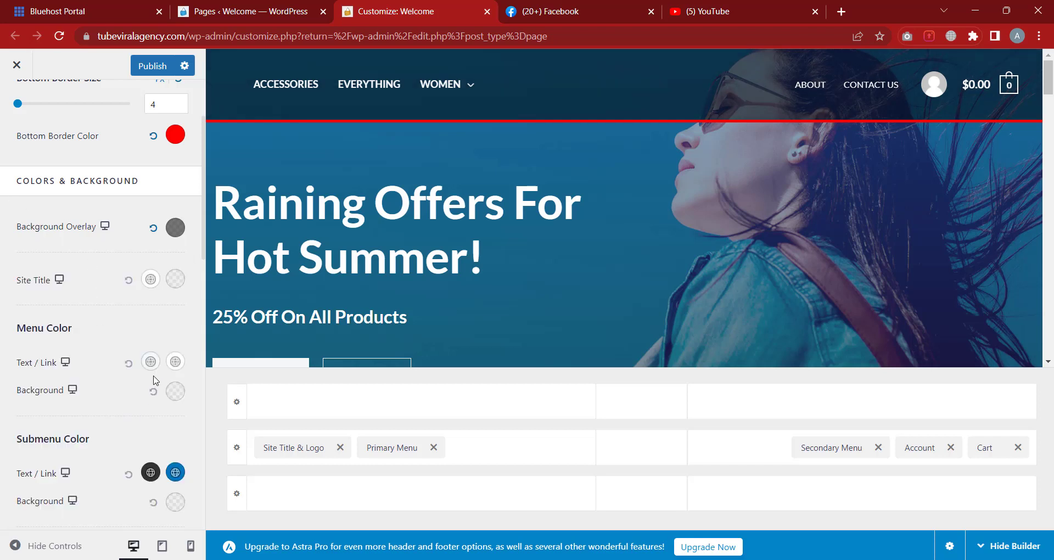
{"action": "scroll", "coordinate": [162, 283], "scroll_direction": "up", "scroll_amount": 3}
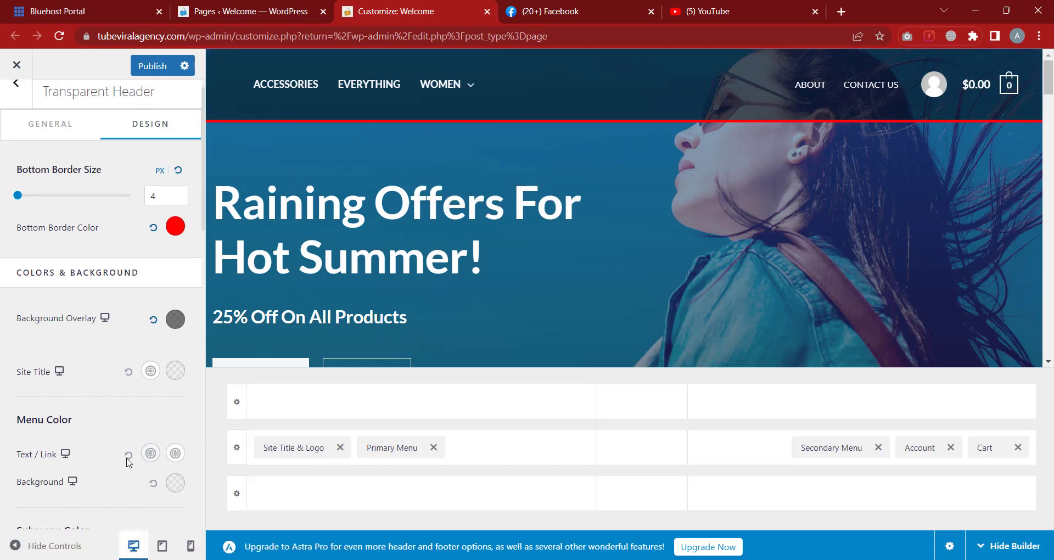
{"action": "left_click", "coordinate": [163, 552]}
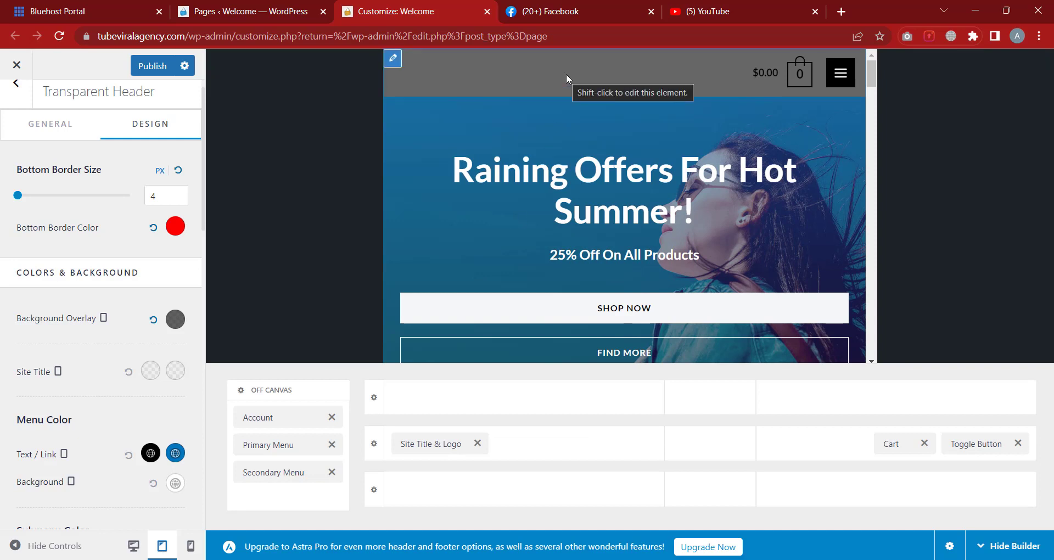
{"action": "left_click", "coordinate": [191, 551]}
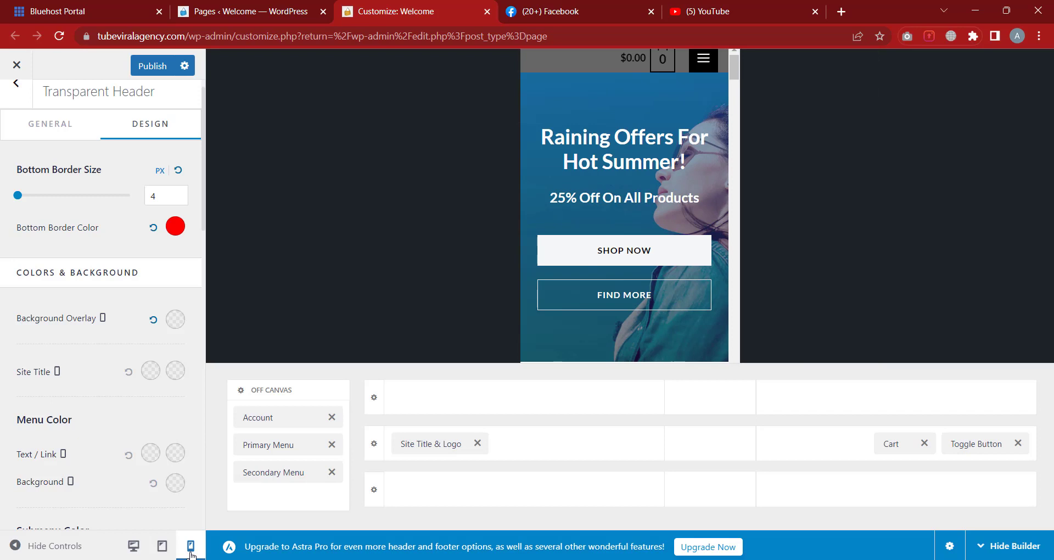
{"action": "left_click", "coordinate": [134, 546]}
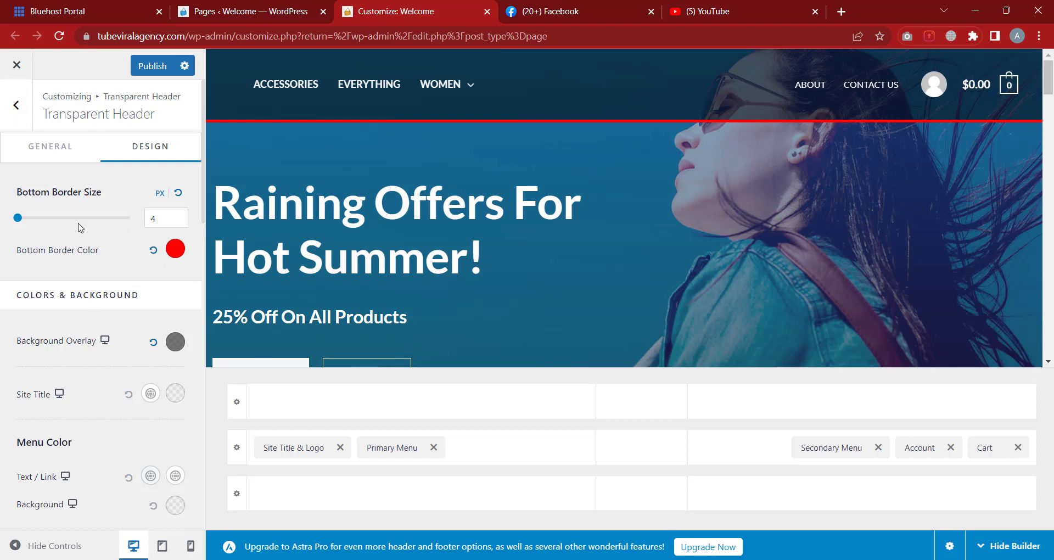
Try a bright red menu background, then fade it back to full transparency
{"action": "scroll", "coordinate": [44, 209], "scroll_direction": "down", "scroll_amount": 5}
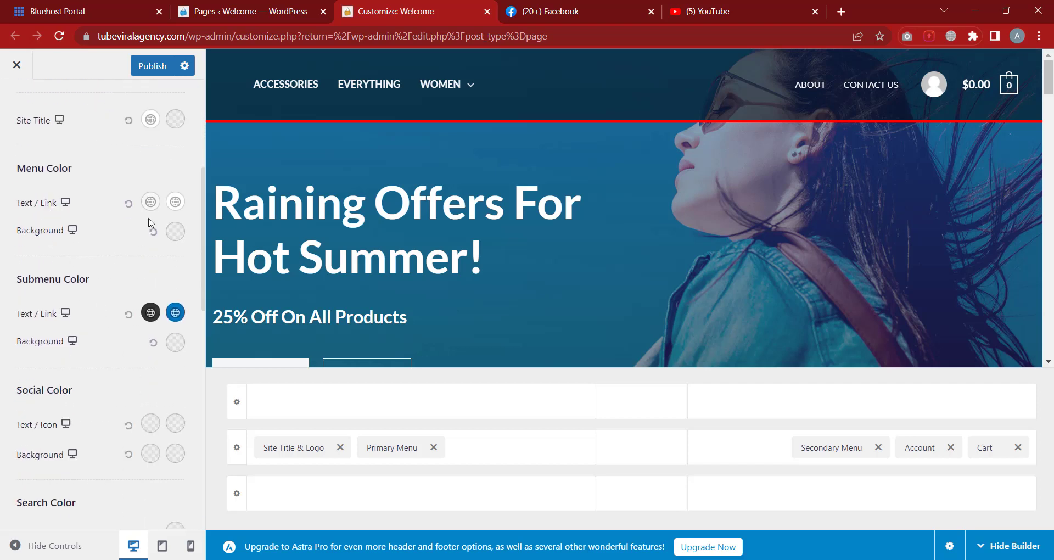
{"action": "scroll", "coordinate": [99, 197], "scroll_direction": "down", "scroll_amount": 1}
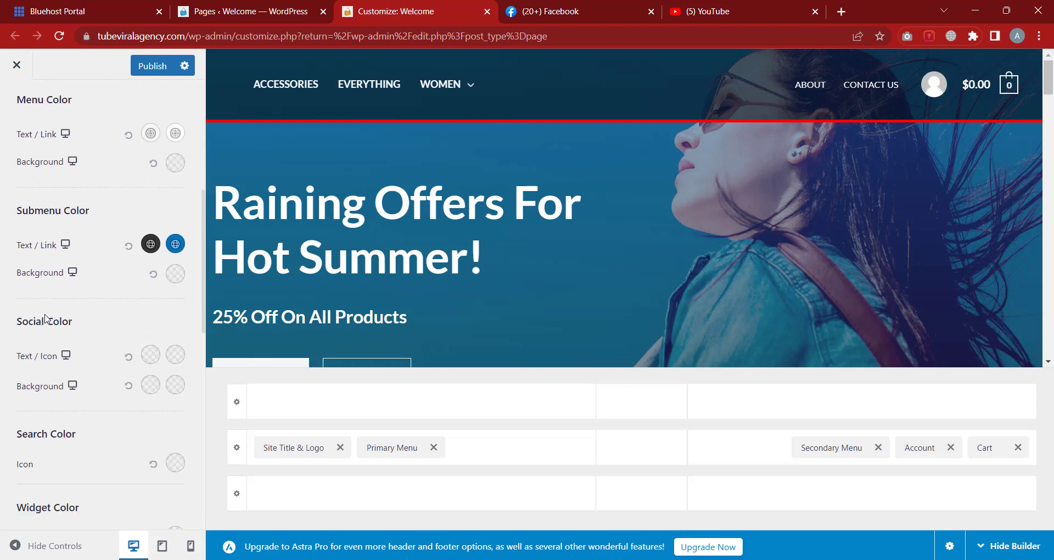
{"action": "scroll", "coordinate": [96, 353], "scroll_direction": "up", "scroll_amount": 2}
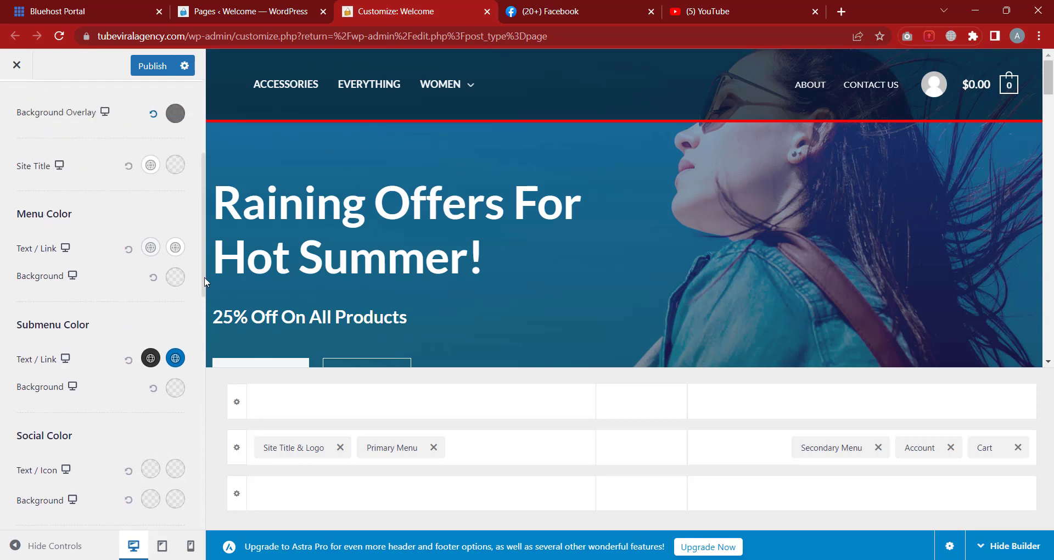
{"action": "left_click", "coordinate": [174, 284]}
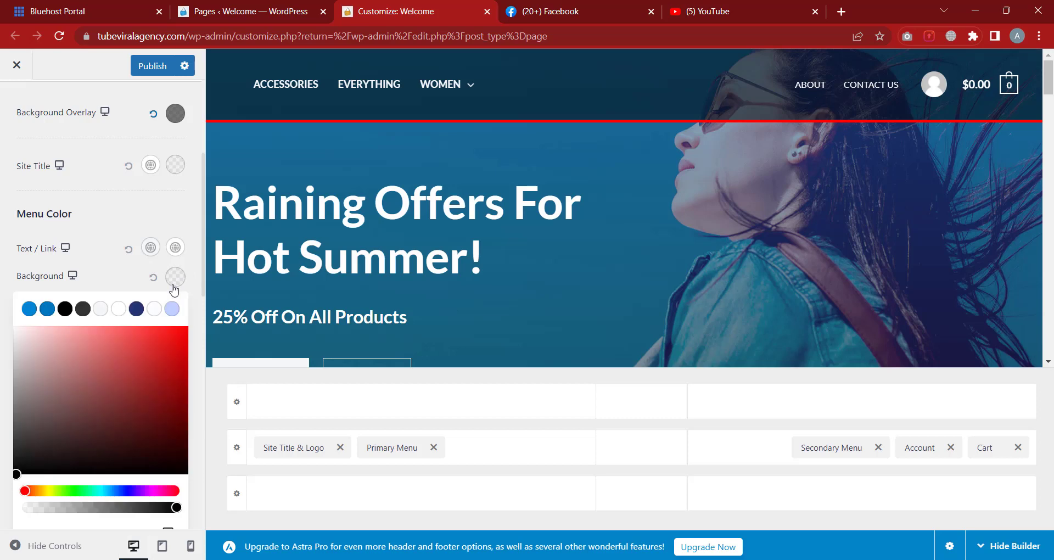
{"action": "left_click", "coordinate": [178, 331]}
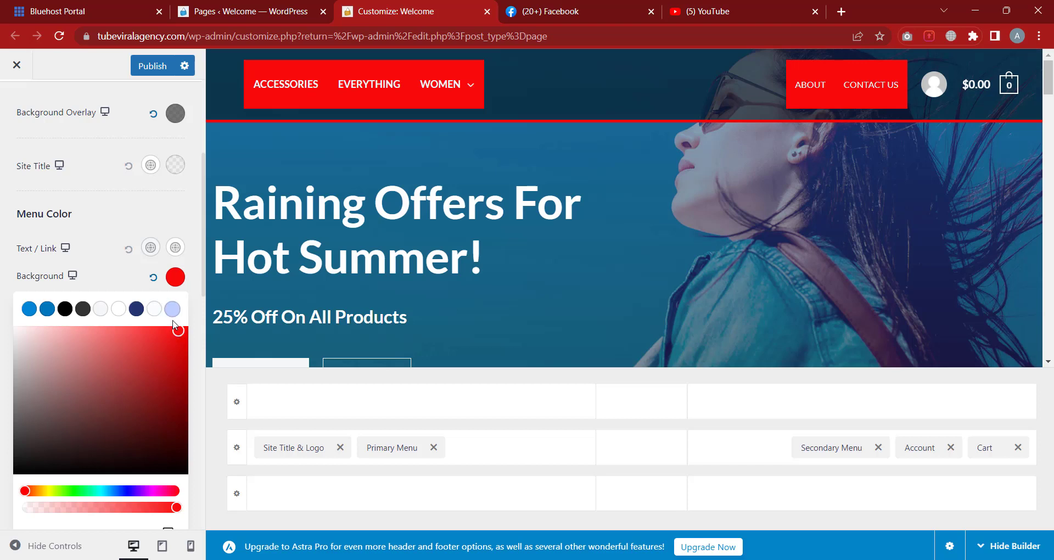
{"action": "scroll", "coordinate": [166, 480], "scroll_direction": "down", "scroll_amount": 1}
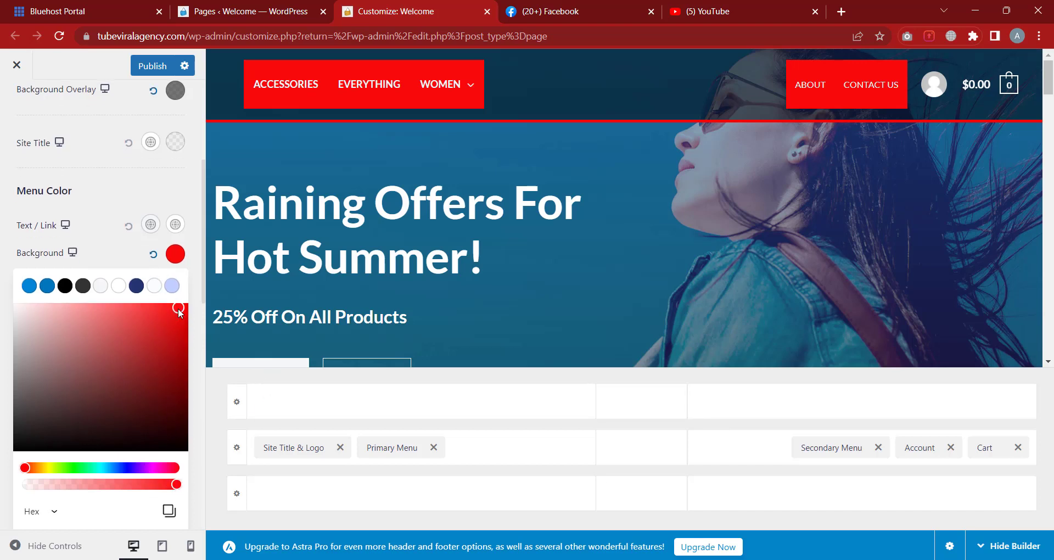
{"action": "left_click_drag", "start_coordinate": [176, 486], "coordinate": [28, 507]}
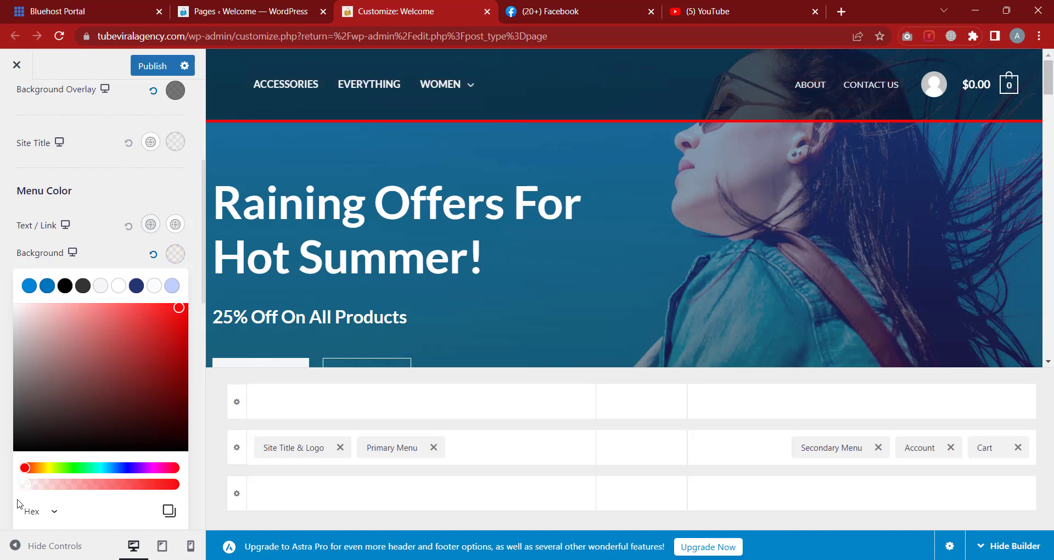
{"action": "left_click", "coordinate": [9, 502]}
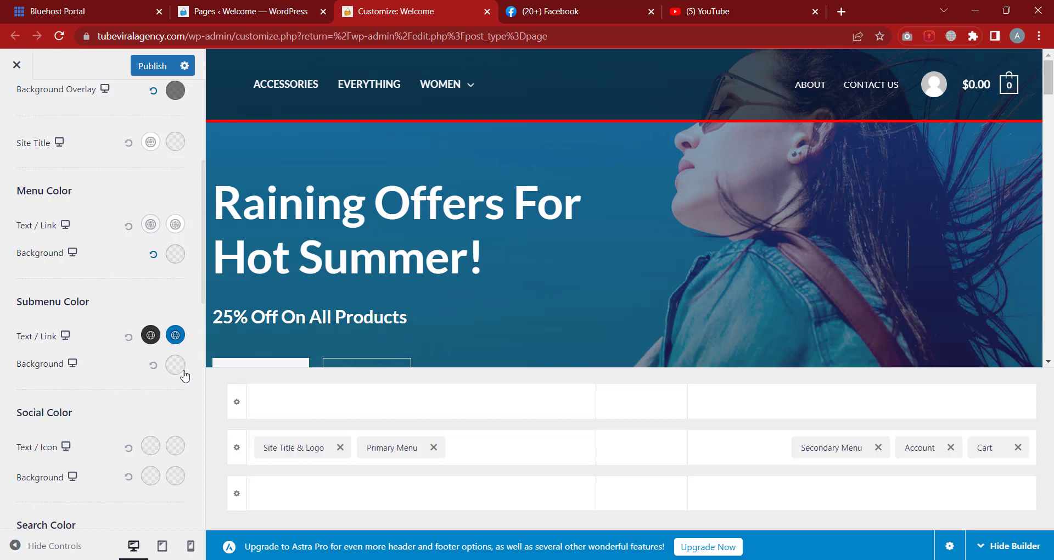
Try blue, white and grey presets, settle on blue, and fade it to transparent 0076BF00
{"action": "left_click", "coordinate": [174, 253]}
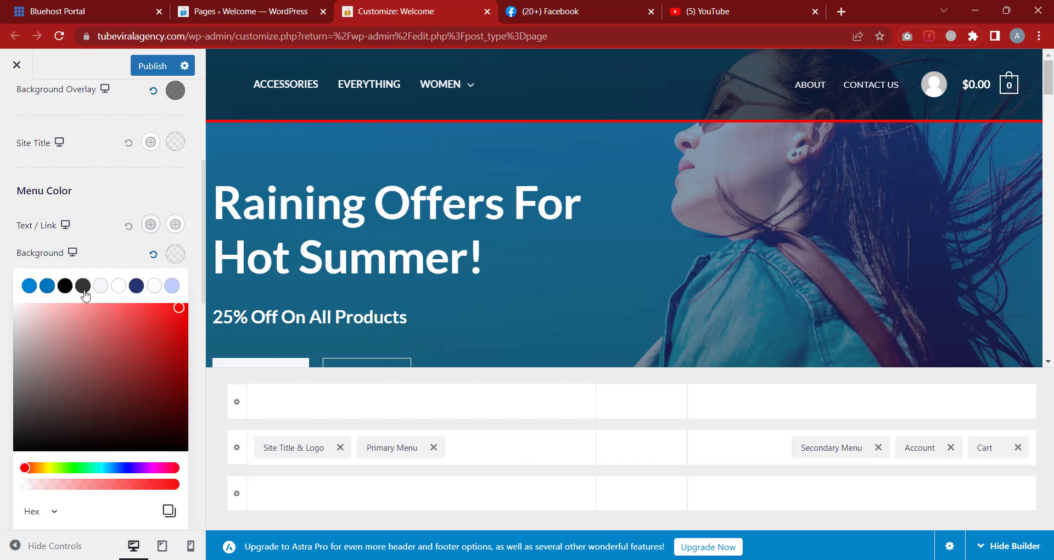
{"action": "left_click", "coordinate": [47, 286]}
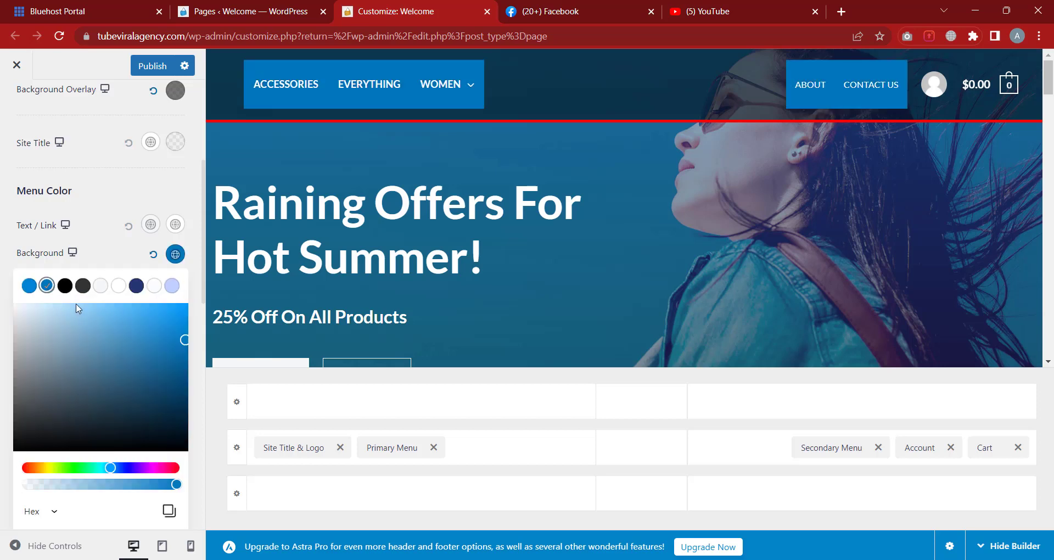
{"action": "left_click", "coordinate": [116, 286]}
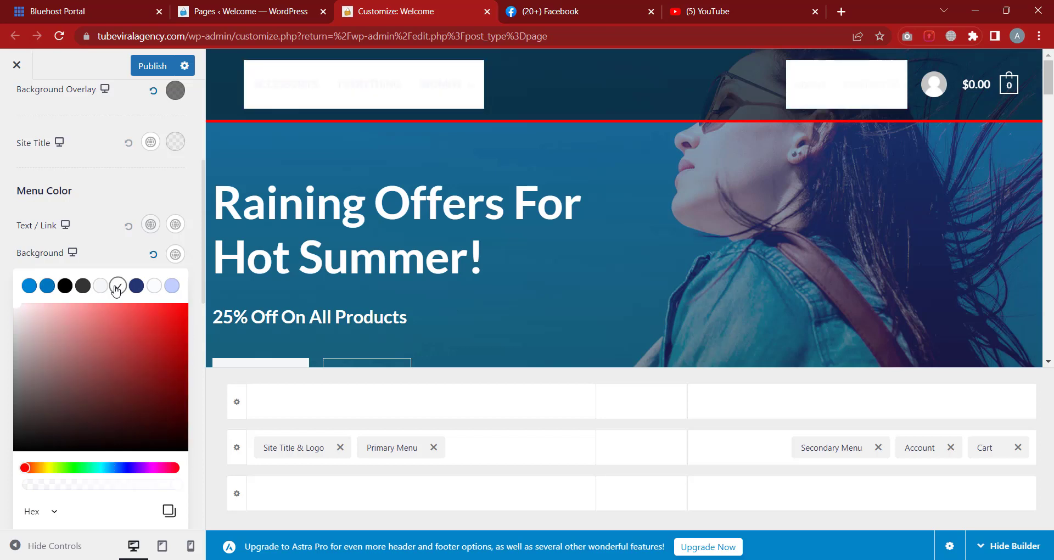
{"action": "left_click", "coordinate": [101, 286]}
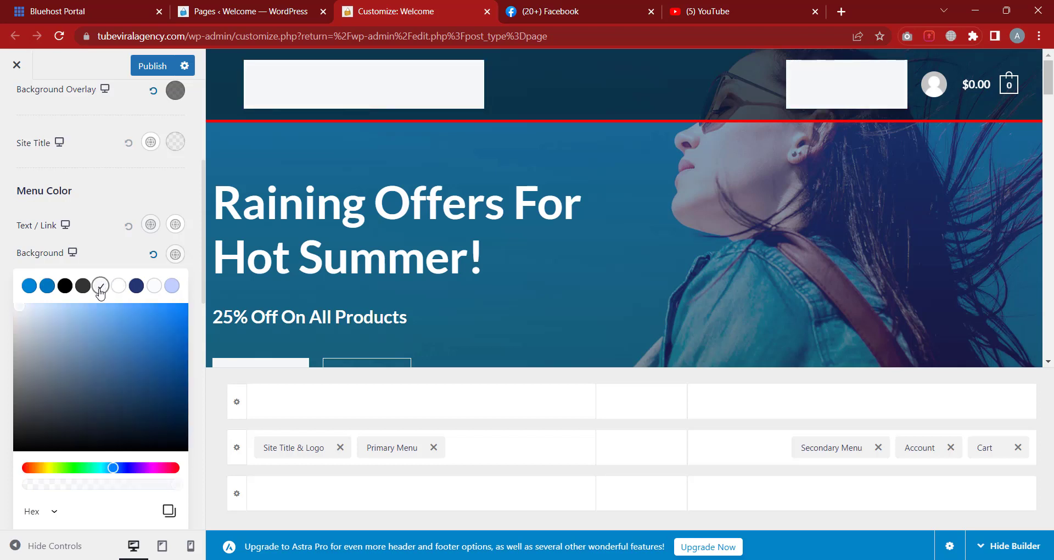
{"action": "scroll", "coordinate": [122, 334], "scroll_direction": "down", "scroll_amount": 2}
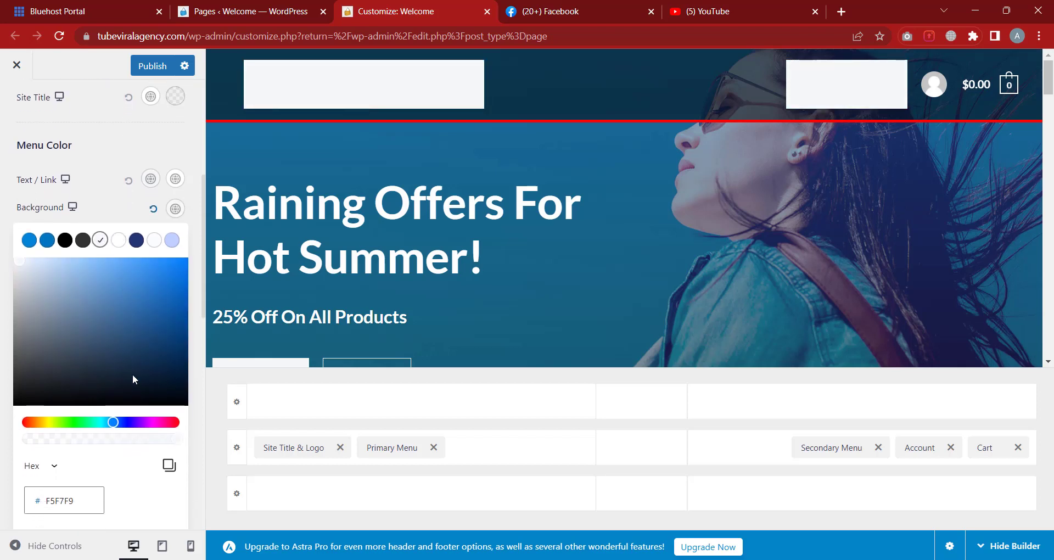
{"action": "left_click", "coordinate": [44, 242]}
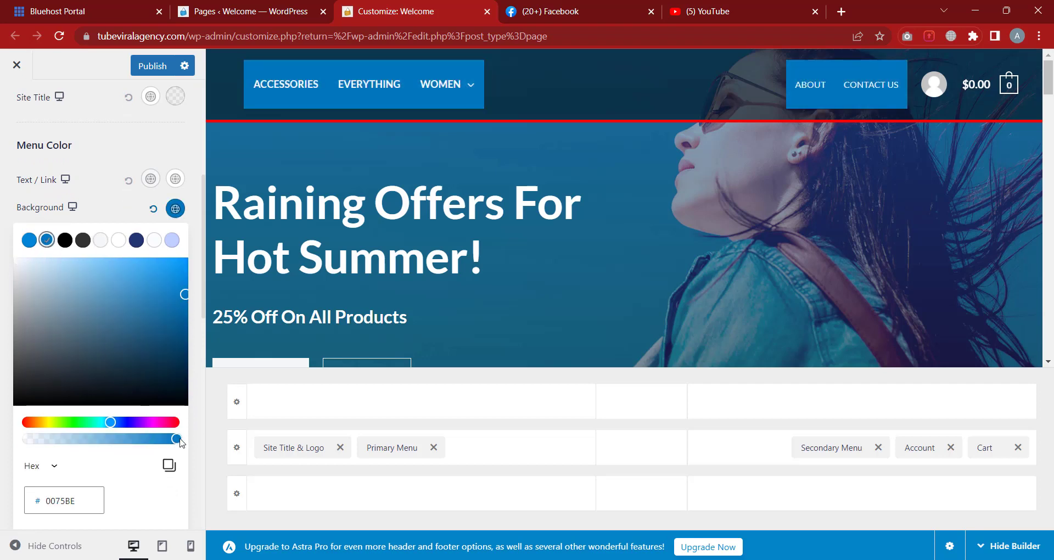
{"action": "left_click_drag", "start_coordinate": [180, 440], "coordinate": [24, 451]}
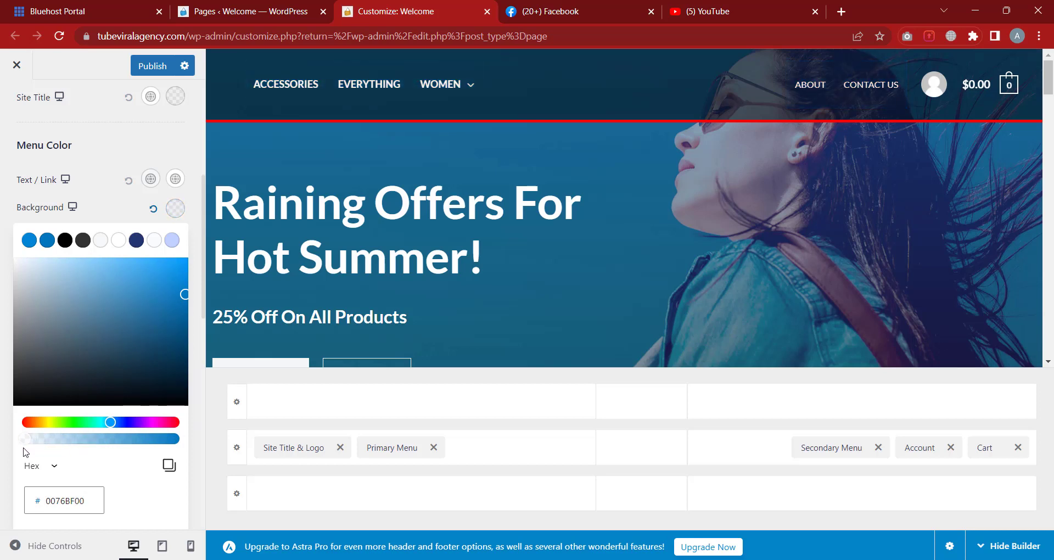
{"action": "left_click", "coordinate": [69, 164]}
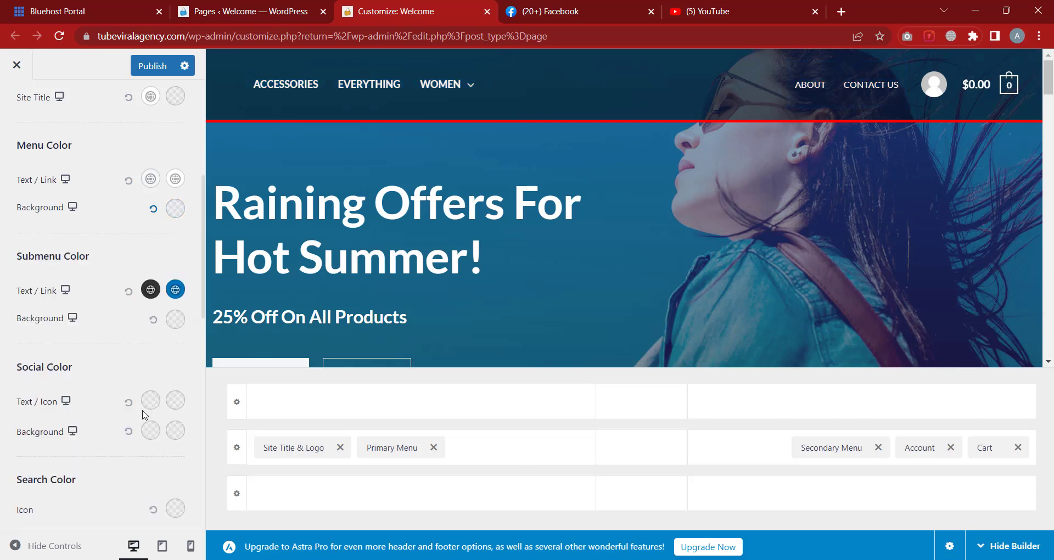
{"action": "scroll", "coordinate": [126, 398], "scroll_direction": "down", "scroll_amount": 4}
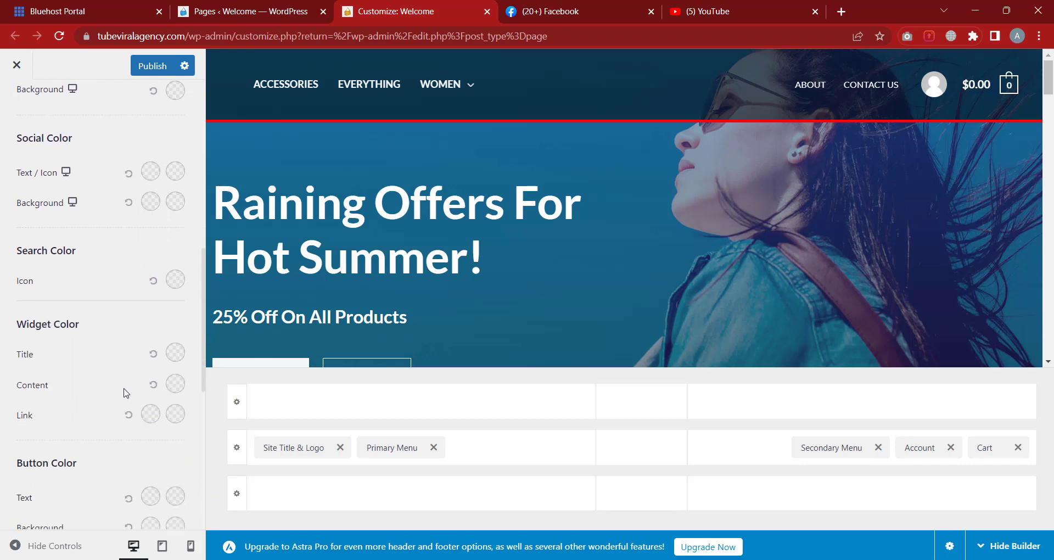
{"action": "scroll", "coordinate": [129, 392], "scroll_direction": "up", "scroll_amount": 8}
{"action": "scroll", "coordinate": [135, 384], "scroll_direction": "up", "scroll_amount": 2}
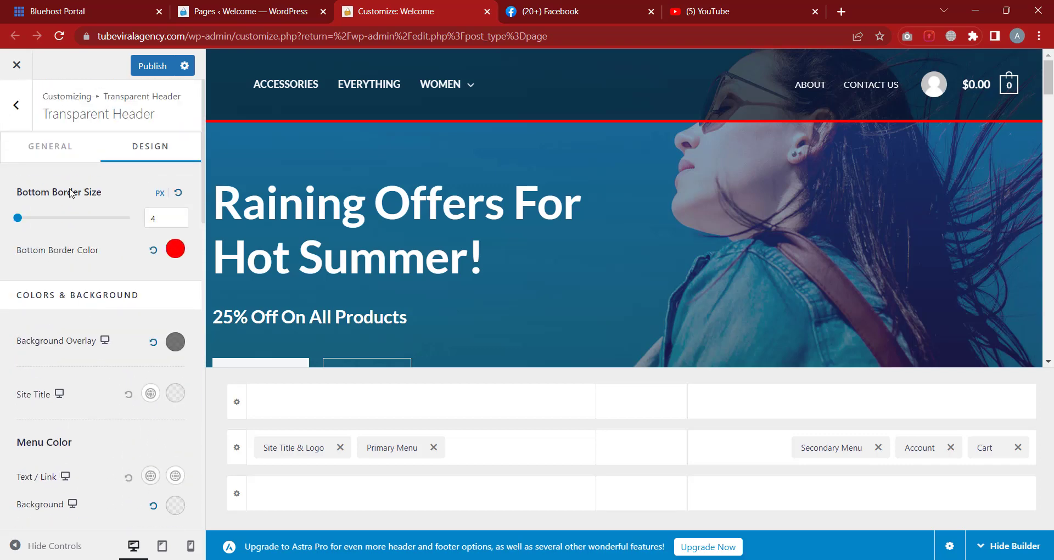
Back out to the main Customizer list and peek at the Breadcrumb settings
{"action": "left_click", "coordinate": [23, 119]}
{"action": "scroll", "coordinate": [105, 308], "scroll_direction": "down", "scroll_amount": 3}
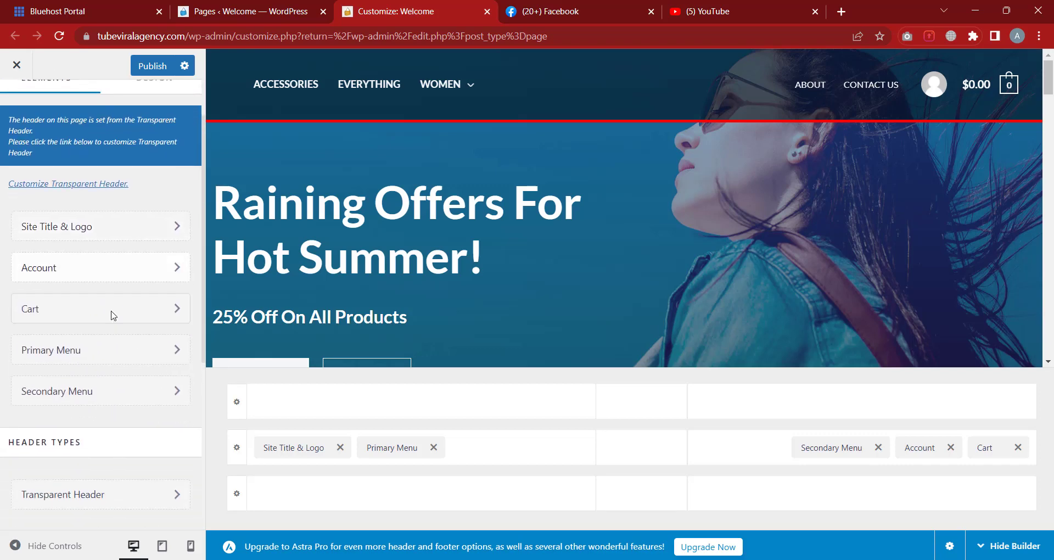
{"action": "scroll", "coordinate": [93, 390], "scroll_direction": "up", "scroll_amount": 3}
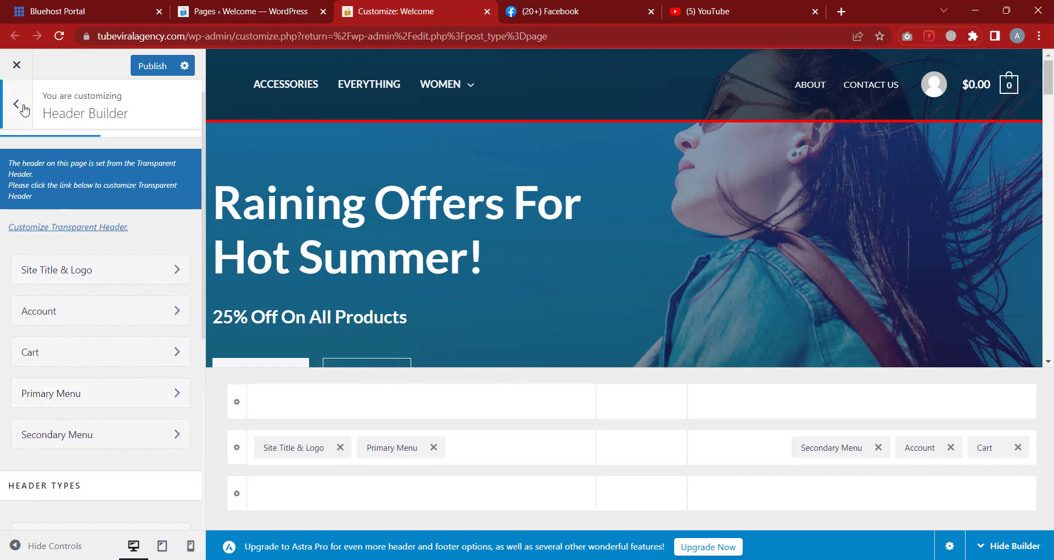
{"action": "left_click", "coordinate": [22, 109]}
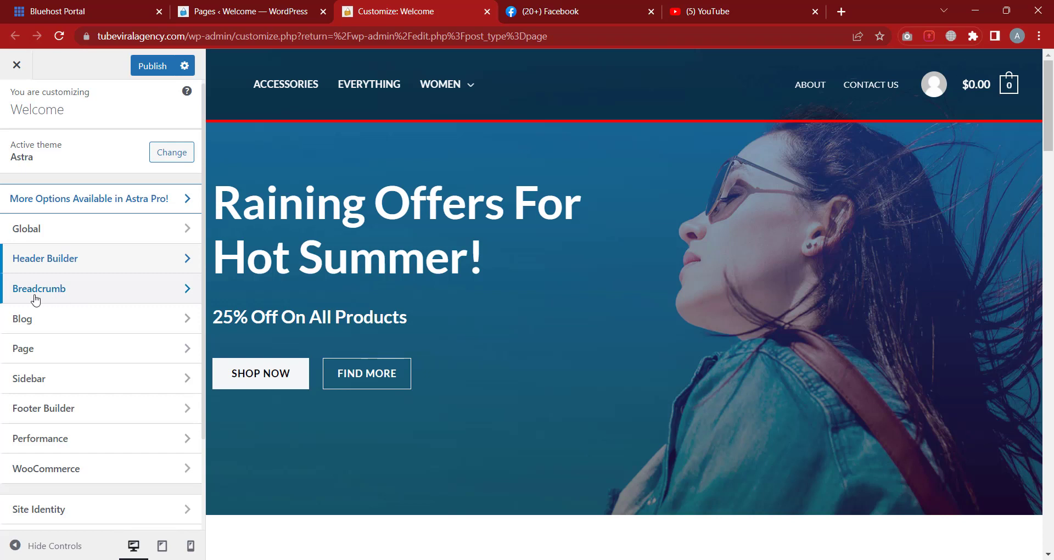
{"action": "left_click", "coordinate": [70, 300]}
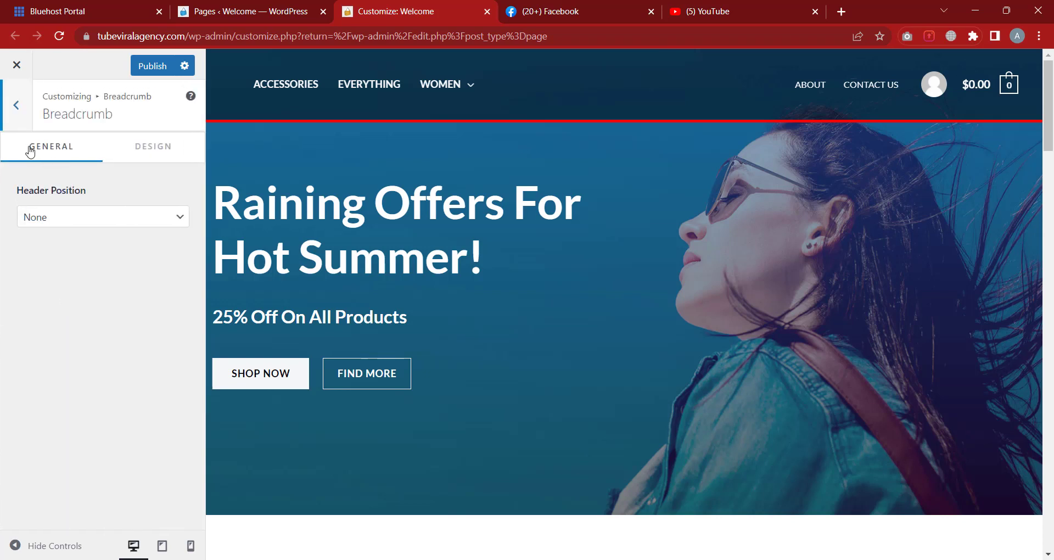
{"action": "left_click", "coordinate": [17, 107]}
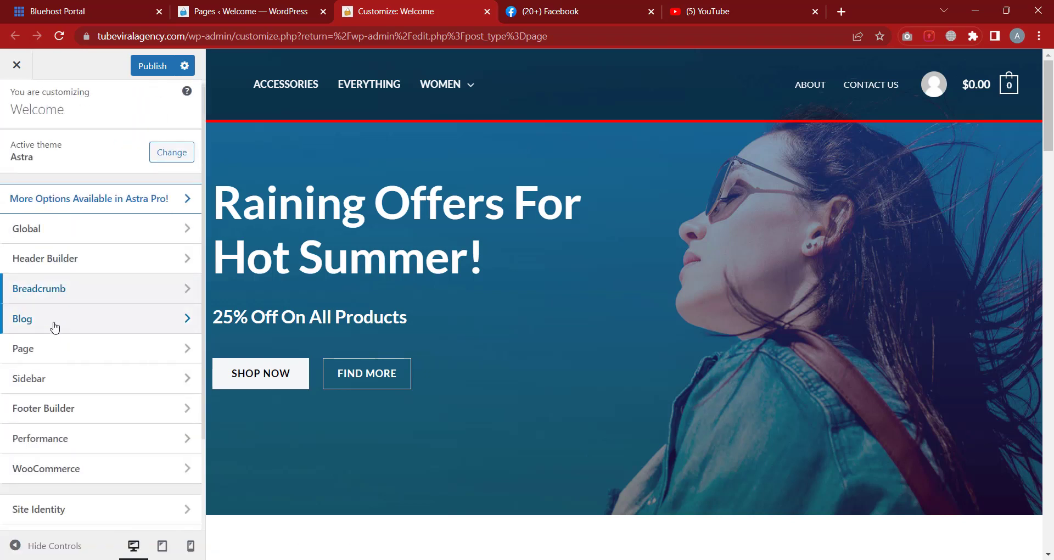
Peek at the Page and Sidebar layout settings, then open the Footer Builder
{"action": "left_click", "coordinate": [78, 355]}
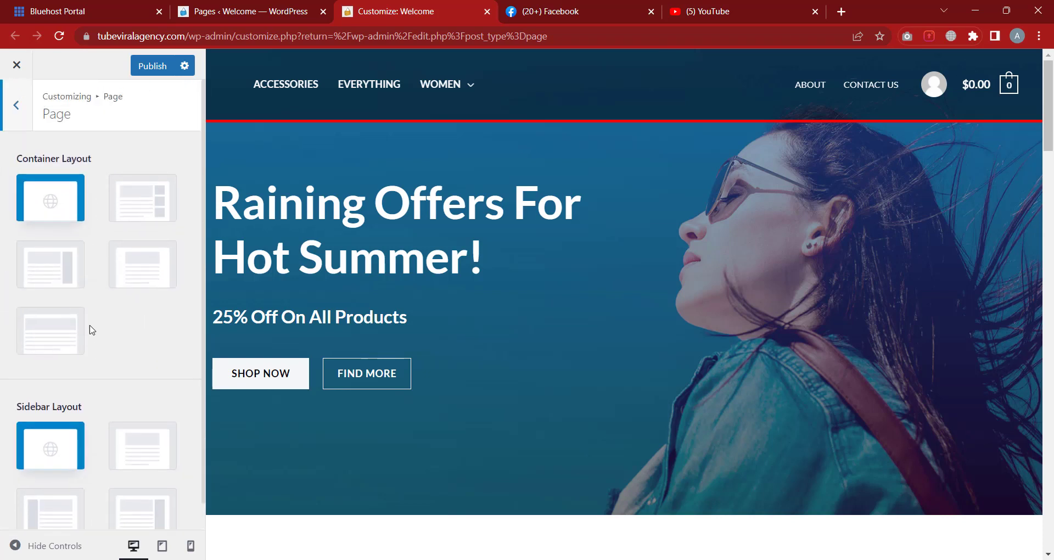
{"action": "left_click", "coordinate": [18, 105]}
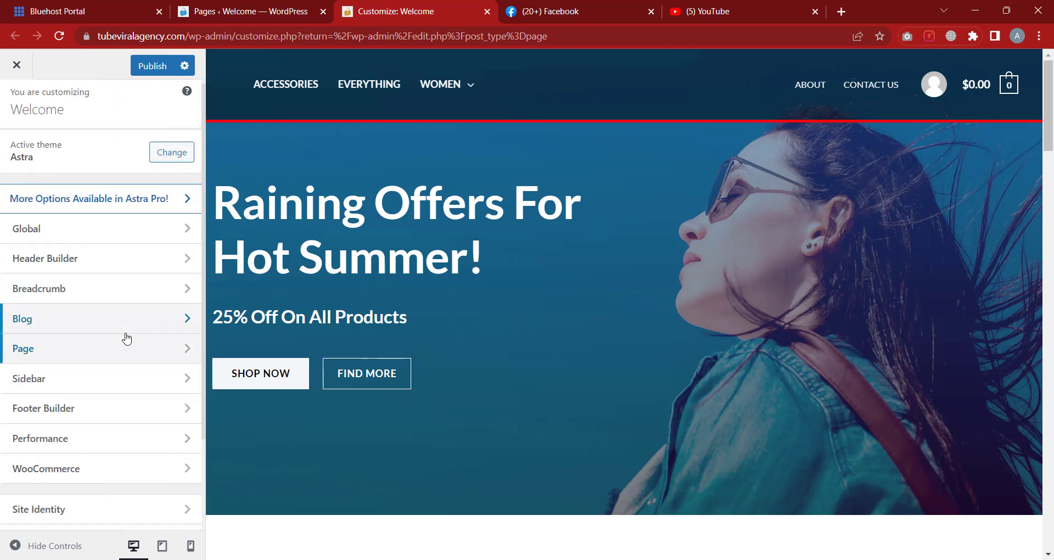
{"action": "scroll", "coordinate": [127, 338], "scroll_direction": "down", "scroll_amount": 1}
{"action": "left_click", "coordinate": [66, 308]}
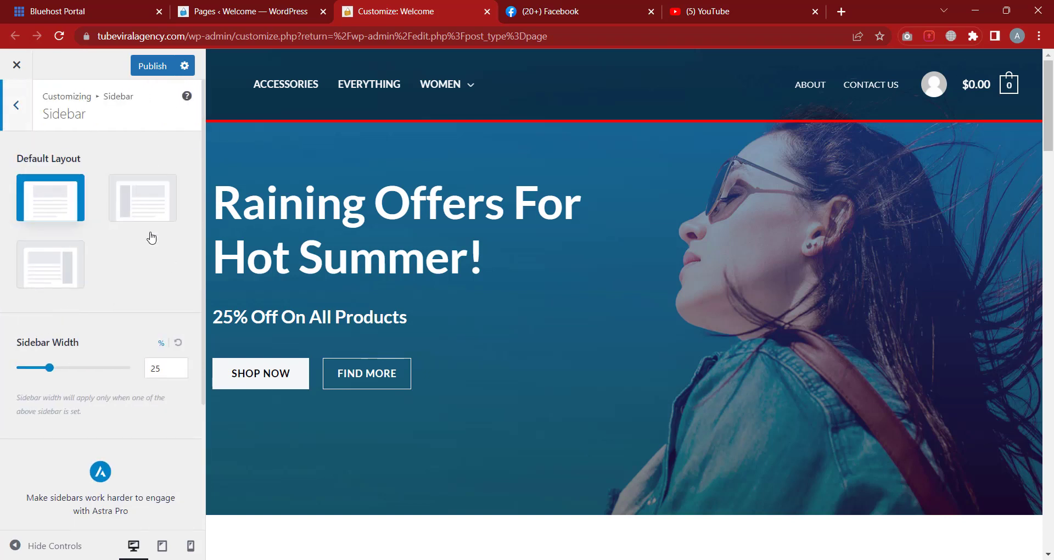
{"action": "left_click", "coordinate": [22, 110]}
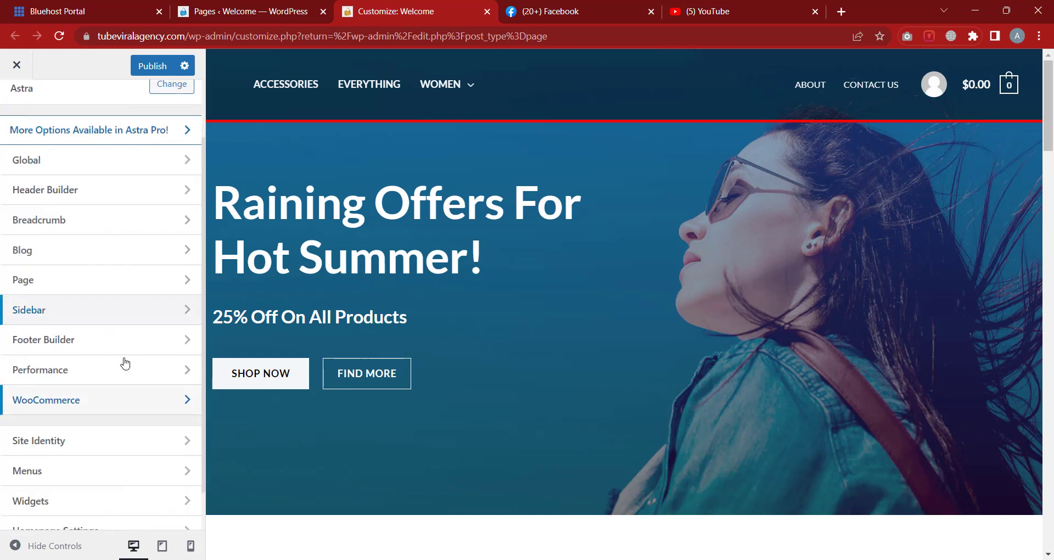
{"action": "left_click", "coordinate": [105, 352]}
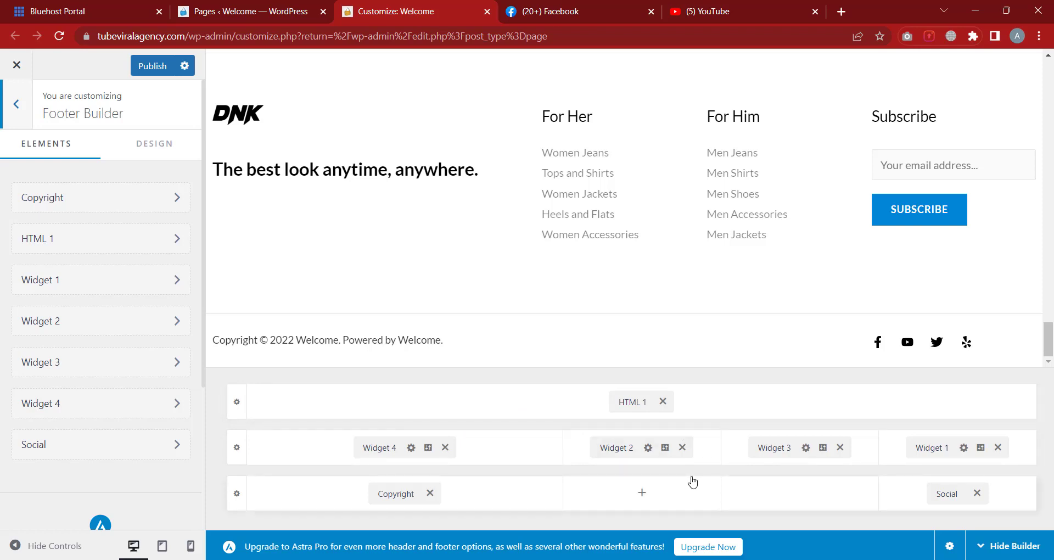
Move Widget 3 into the top footer row beside HTML 1, then test-move Copyright and Social
{"action": "left_click_drag", "start_coordinate": [365, 457], "coordinate": [339, 445]}
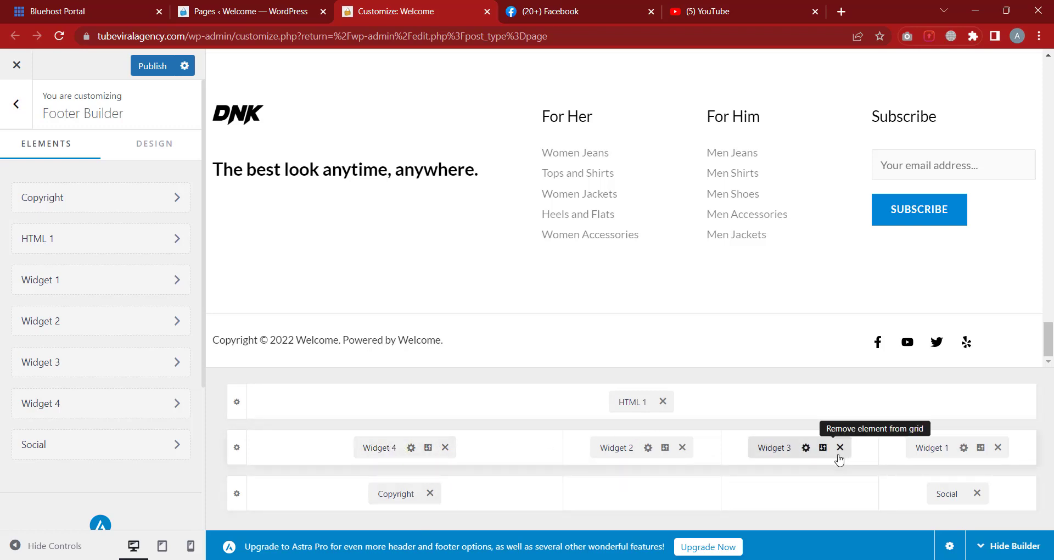
{"action": "left_click_drag", "start_coordinate": [780, 446], "coordinate": [801, 429]}
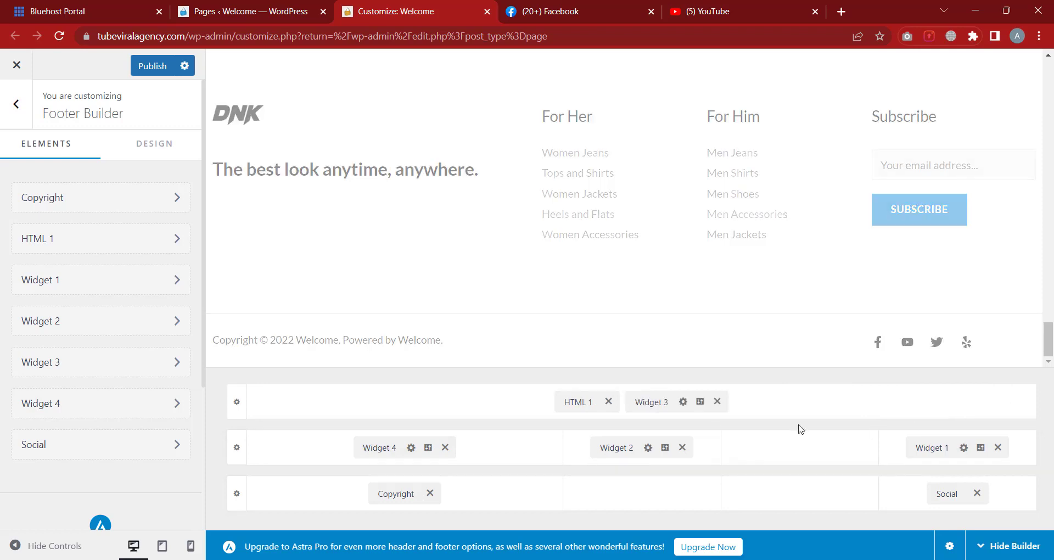
{"action": "left_click_drag", "start_coordinate": [398, 494], "coordinate": [674, 498]}
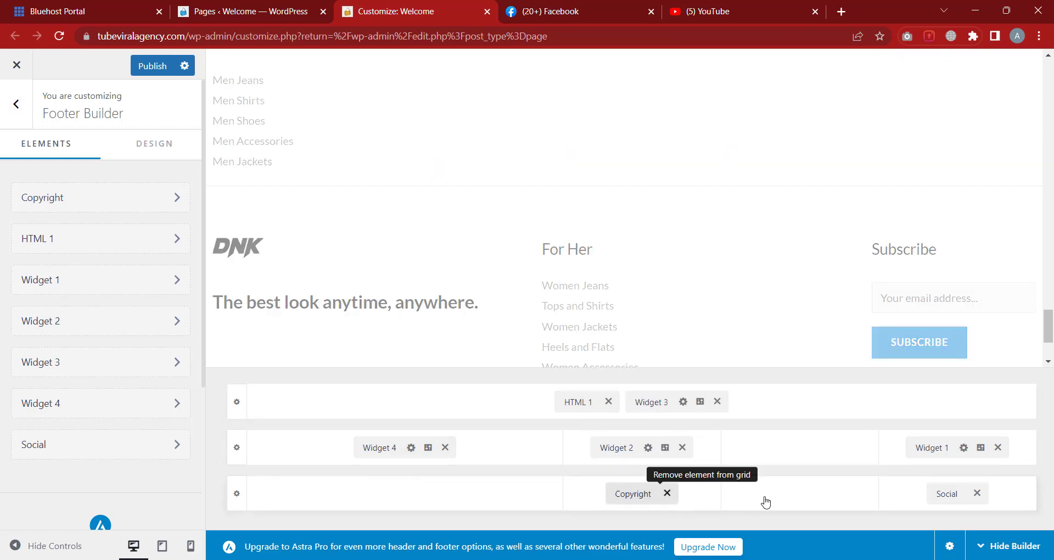
{"action": "left_click_drag", "start_coordinate": [953, 494], "coordinate": [801, 496]}
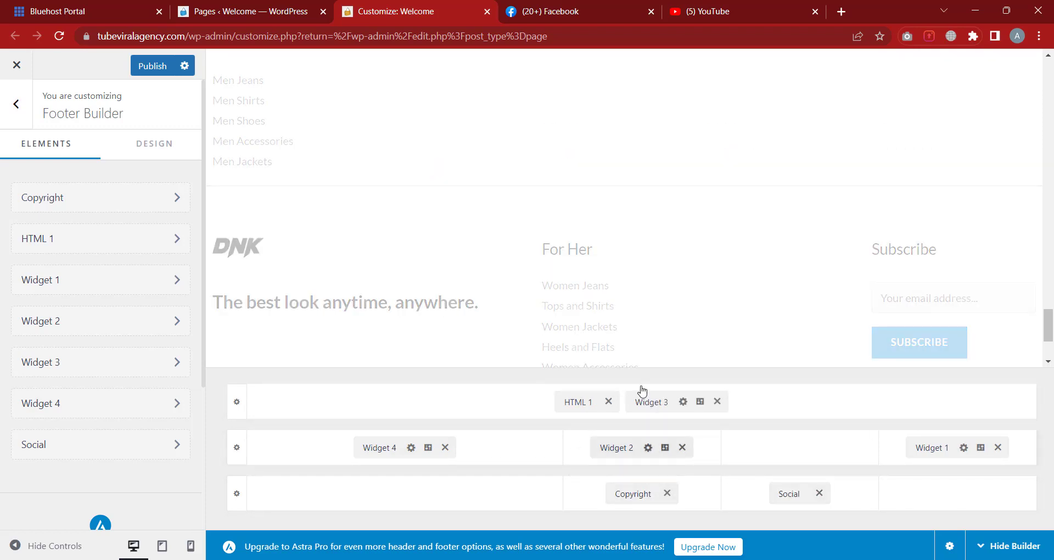
Return Copyright and Social to their original columns, and test-move HTML 1 back to the top row
{"action": "scroll", "coordinate": [596, 342], "scroll_direction": "down", "scroll_amount": 2}
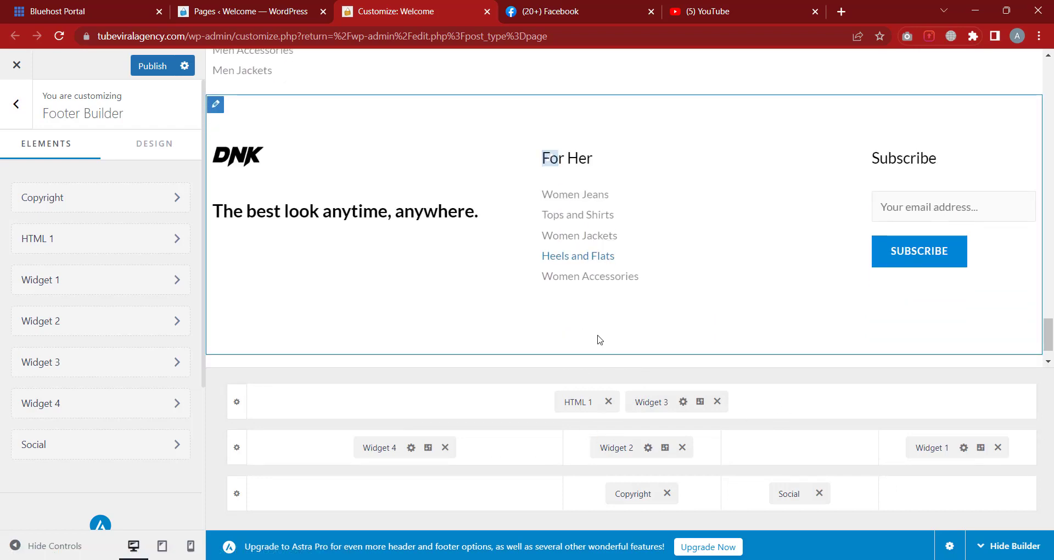
{"action": "scroll", "coordinate": [597, 339], "scroll_direction": "down", "scroll_amount": 1}
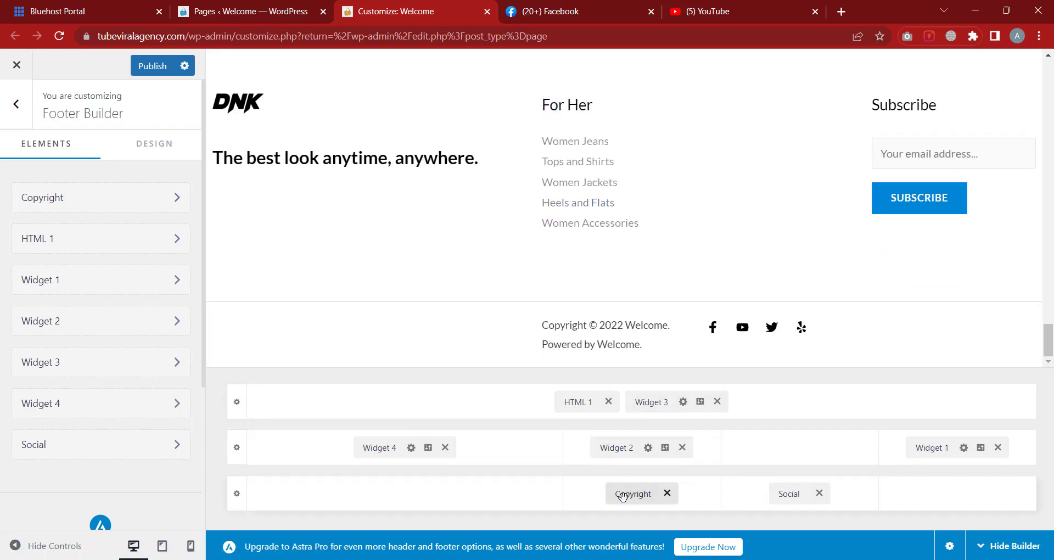
{"action": "left_click_drag", "start_coordinate": [622, 497], "coordinate": [477, 499]}
{"action": "left_click_drag", "start_coordinate": [784, 494], "coordinate": [922, 504]}
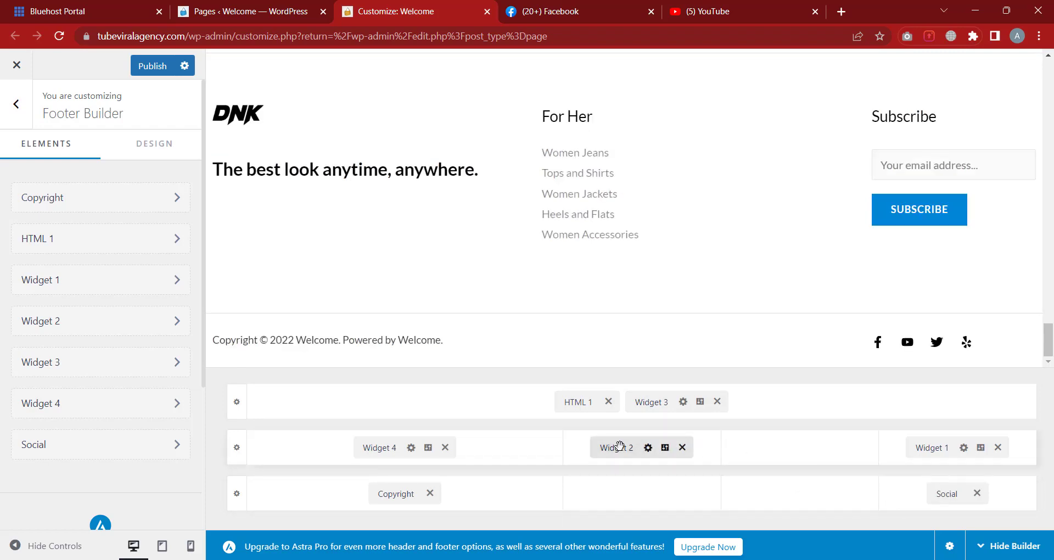
{"action": "left_click_drag", "start_coordinate": [586, 416], "coordinate": [509, 457]}
{"action": "left_click_drag", "start_coordinate": [447, 447], "coordinate": [594, 405]}
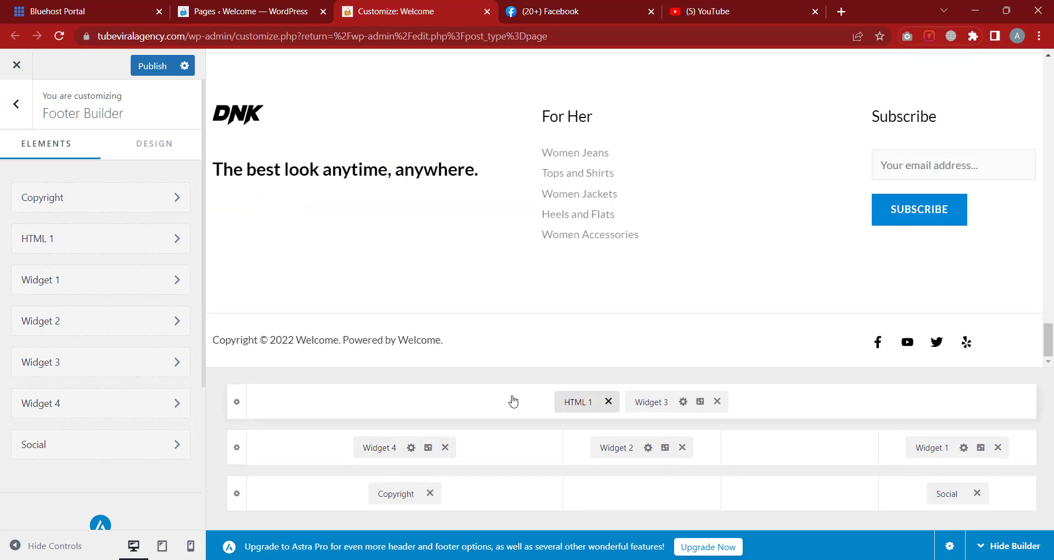
Delete the 'I am just a beginner' line from the HTML 1 text
{"action": "left_click", "coordinate": [579, 403]}
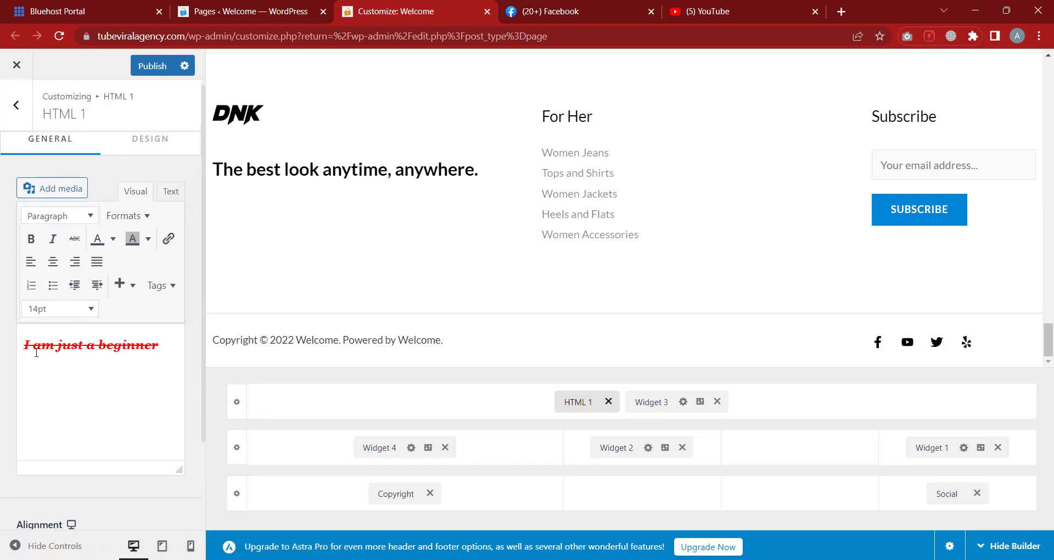
{"action": "left_click_drag", "start_coordinate": [163, 345], "coordinate": [1, 355]}
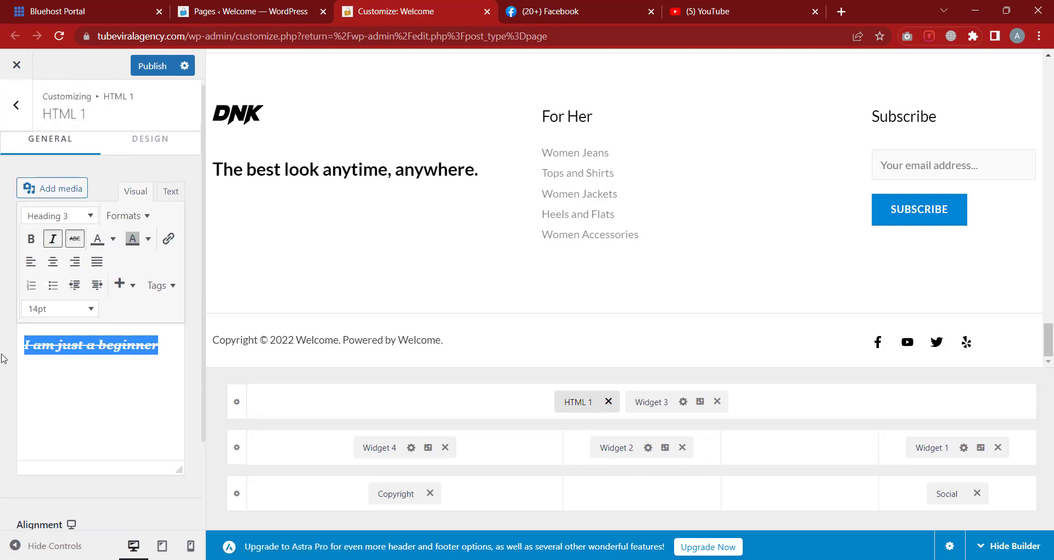
{"action": "key", "text": "BackSpace"}
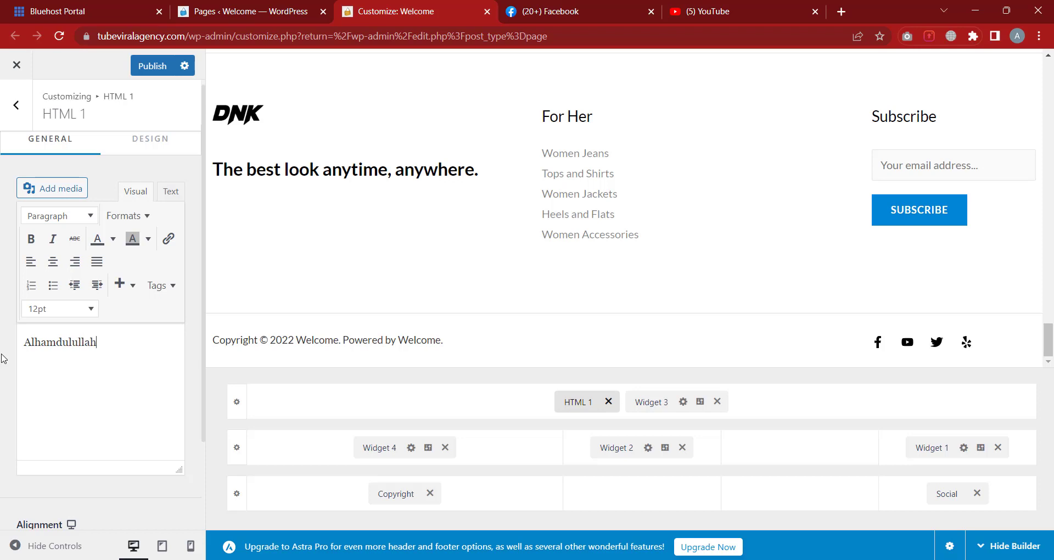
{"action": "scroll", "coordinate": [478, 336], "scroll_direction": "up", "scroll_amount": 4}
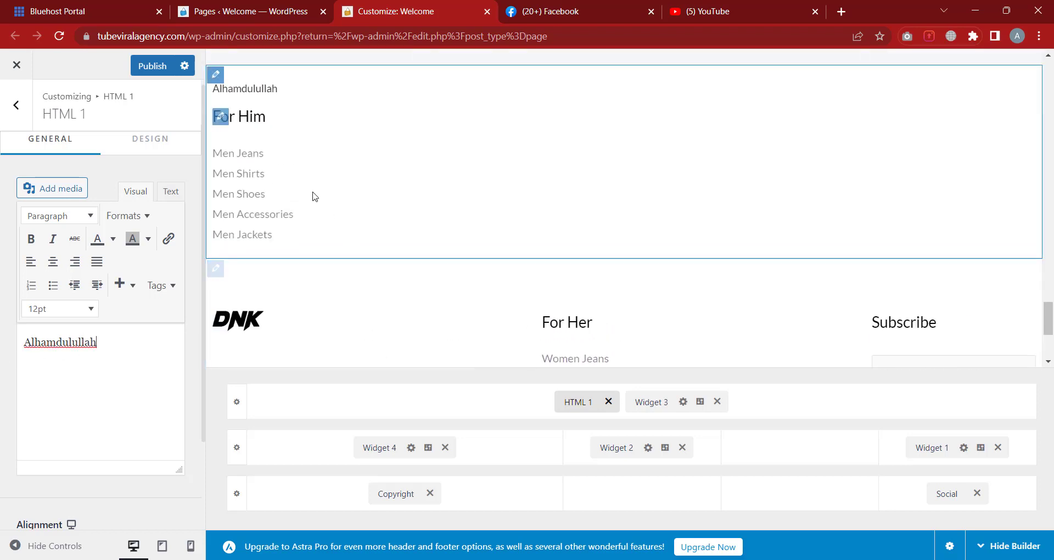
{"action": "scroll", "coordinate": [369, 244], "scroll_direction": "up", "scroll_amount": 2}
{"action": "scroll", "coordinate": [340, 230], "scroll_direction": "up", "scroll_amount": 8}
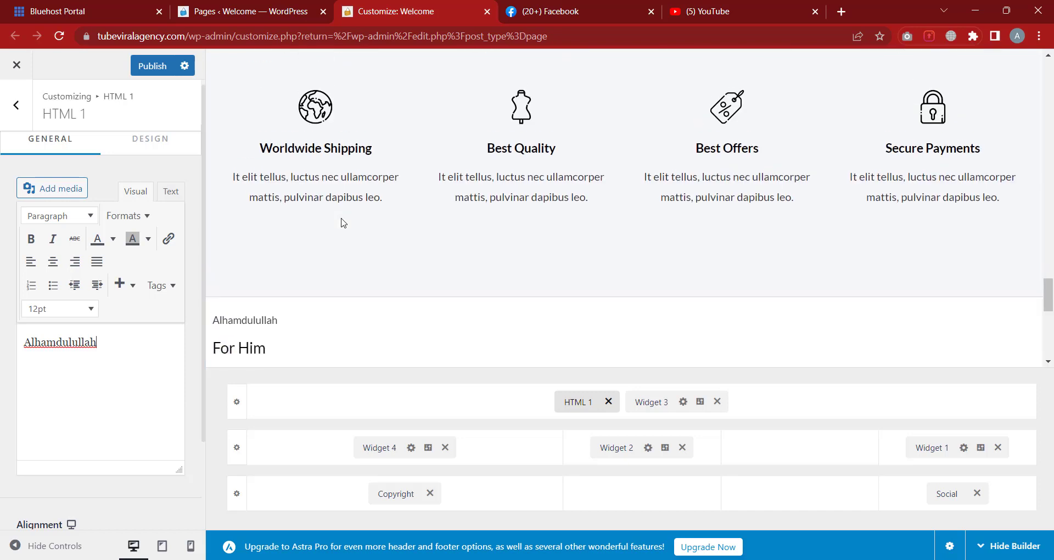
{"action": "scroll", "coordinate": [348, 198], "scroll_direction": "down", "scroll_amount": 7}
{"action": "scroll", "coordinate": [375, 198], "scroll_direction": "down", "scroll_amount": 5}
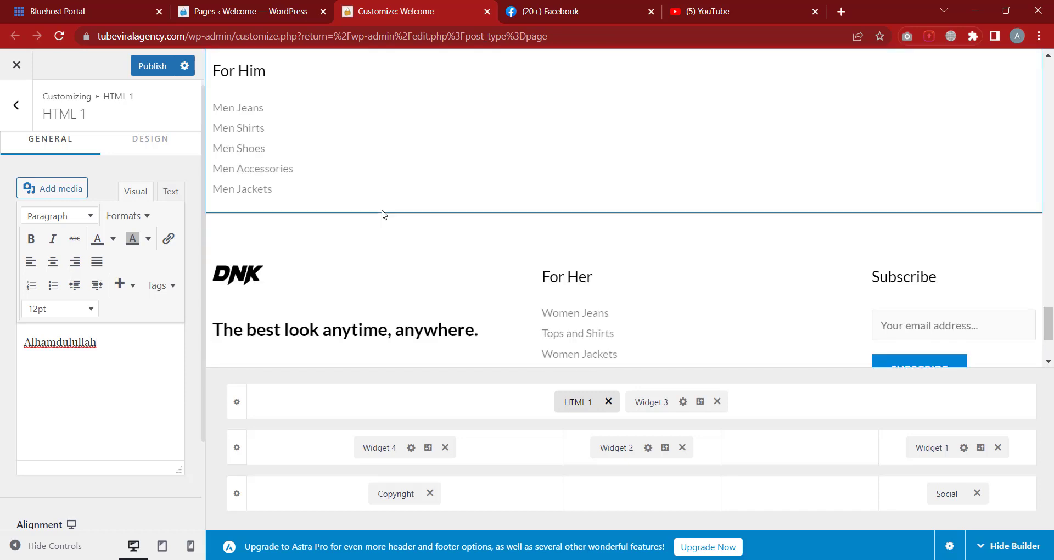
{"action": "scroll", "coordinate": [495, 286], "scroll_direction": "down", "scroll_amount": 5}
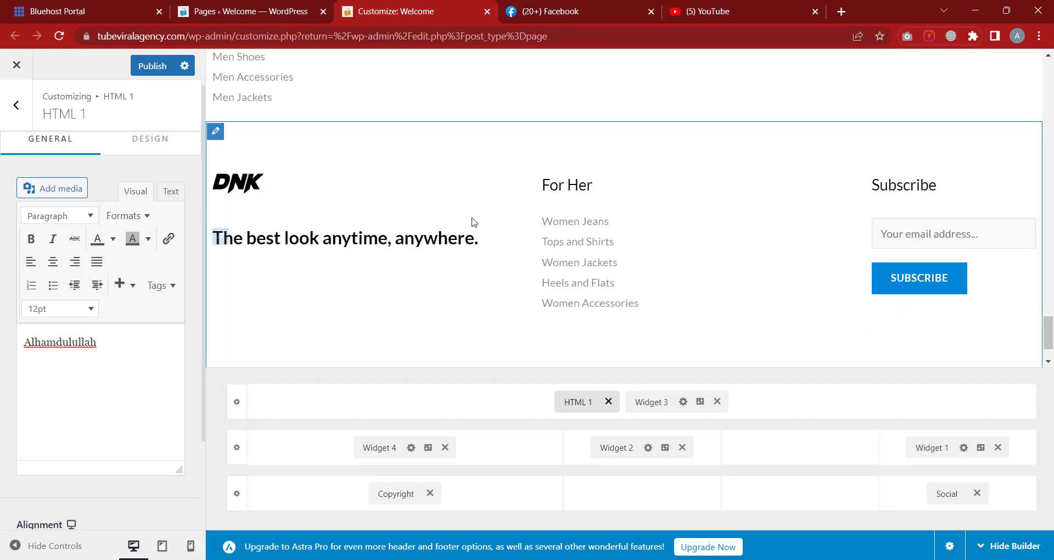
Move Widget 3 (For Him) into the middle footer row, then select the Alhamdulullah text
{"action": "left_click", "coordinate": [578, 405]}
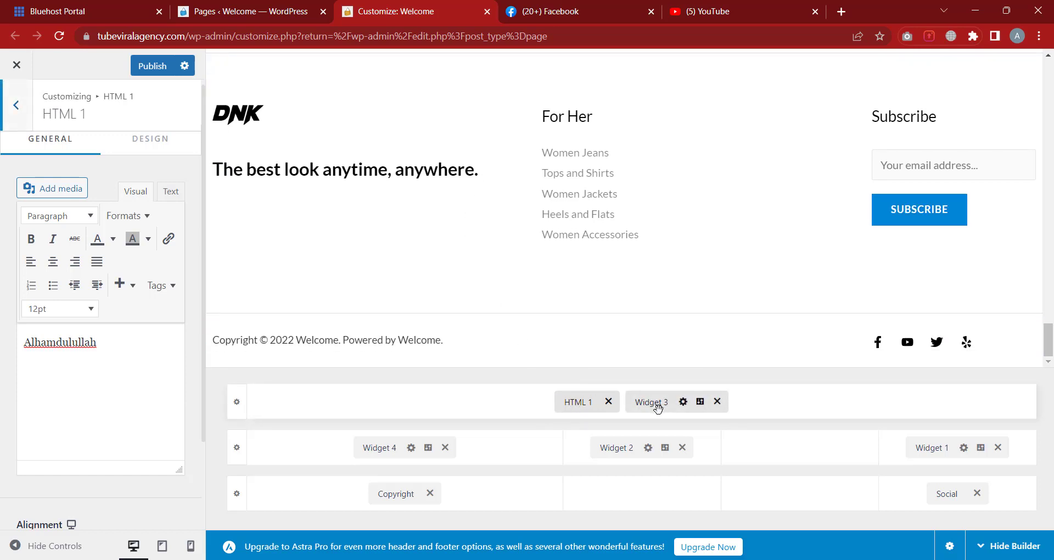
{"action": "left_click_drag", "start_coordinate": [651, 403], "coordinate": [751, 444]}
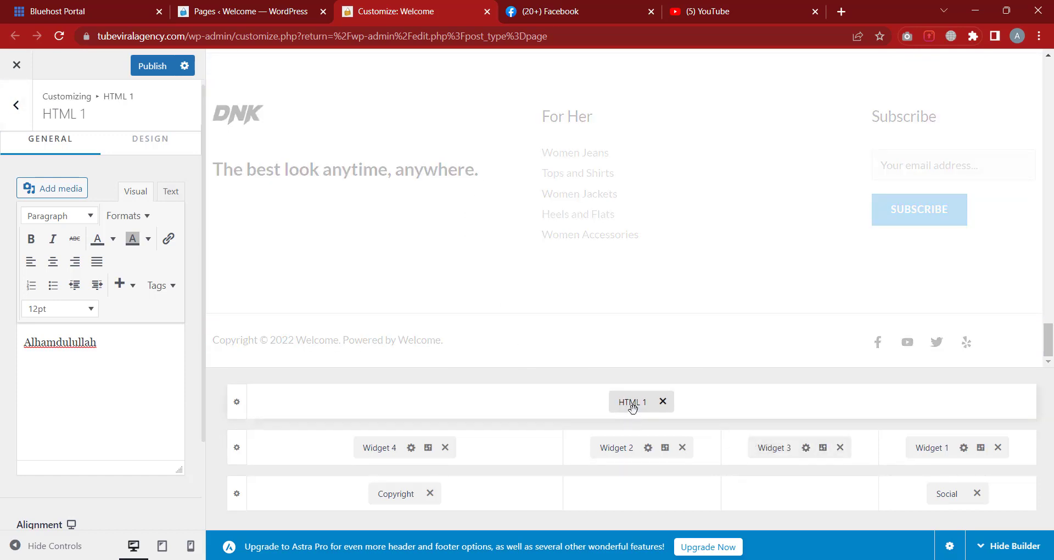
{"action": "scroll", "coordinate": [333, 186], "scroll_direction": "up", "scroll_amount": 3}
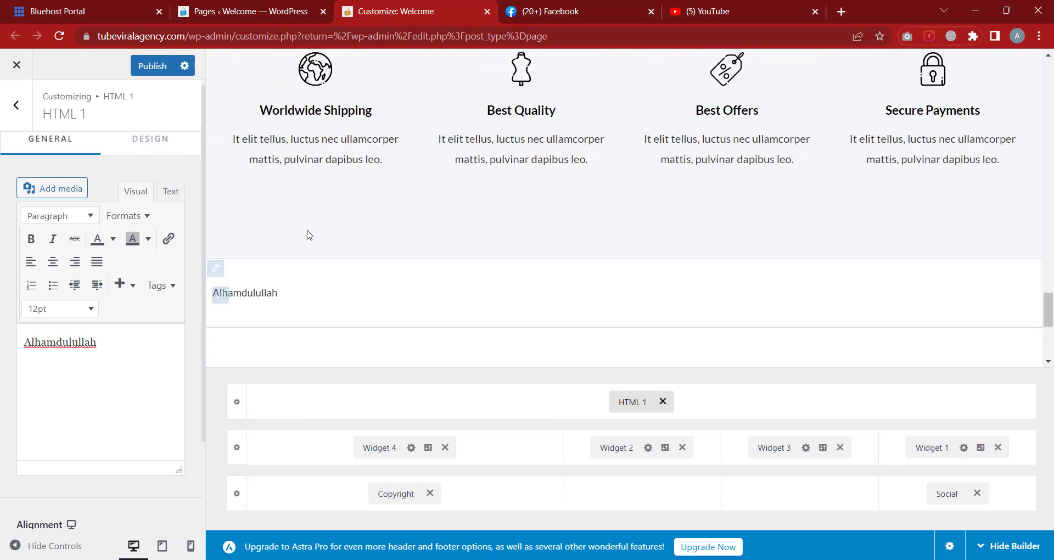
{"action": "scroll", "coordinate": [306, 233], "scroll_direction": "down", "scroll_amount": 1}
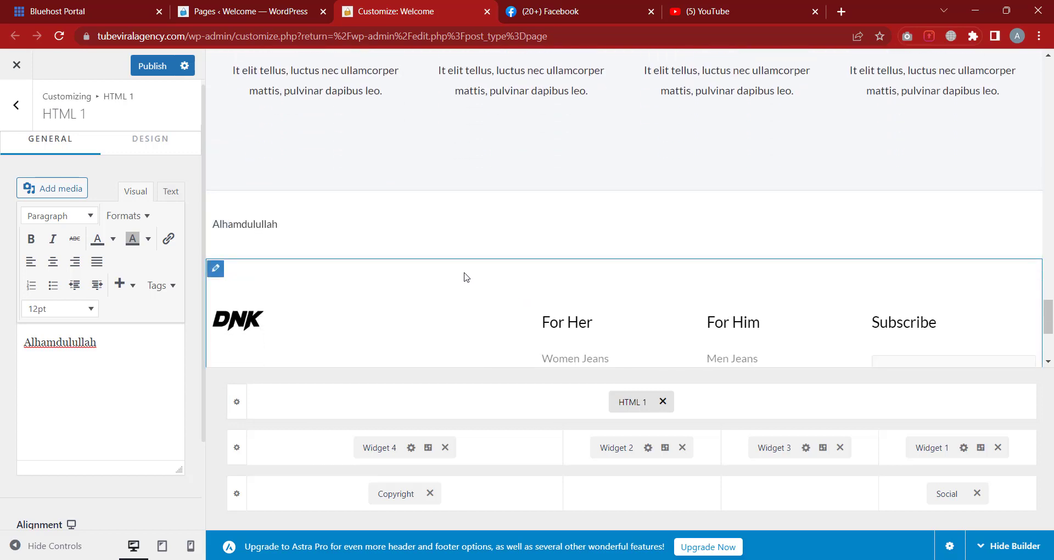
{"action": "left_click_drag", "start_coordinate": [127, 347], "coordinate": [1, 357]}
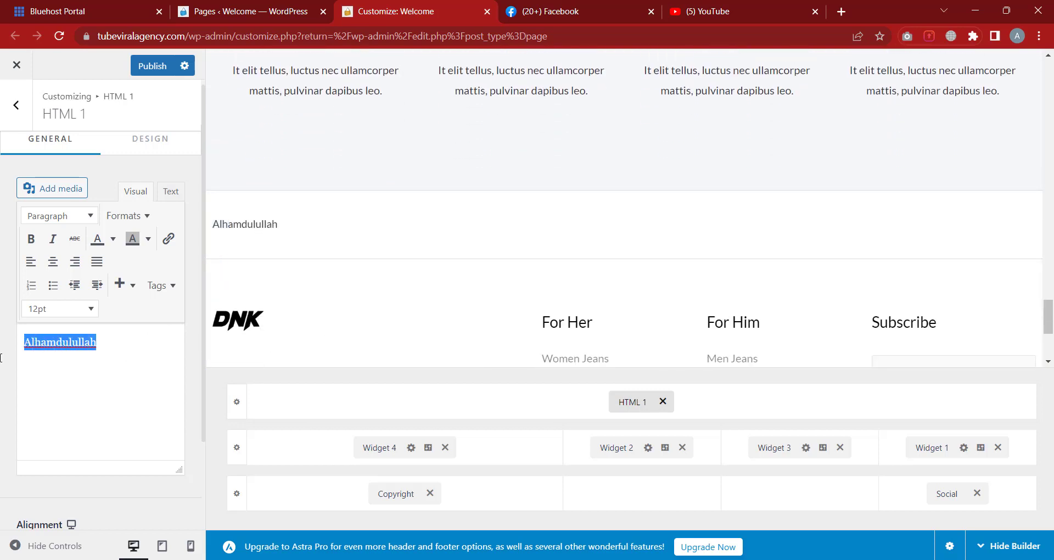
Make the Alhamdulullah text bold, italic, struck through and magenta
{"action": "left_click", "coordinate": [31, 238]}
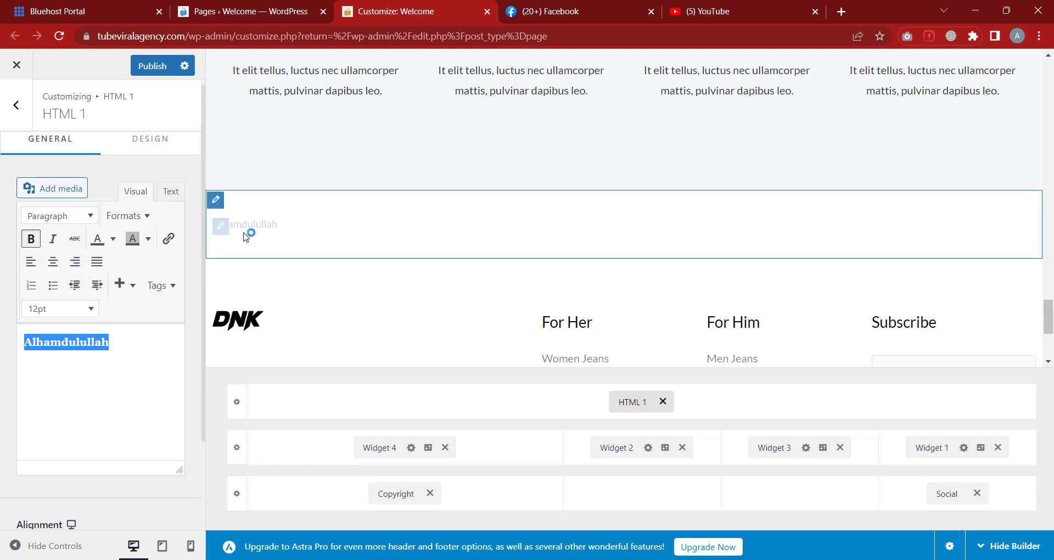
{"action": "left_click", "coordinate": [53, 238]}
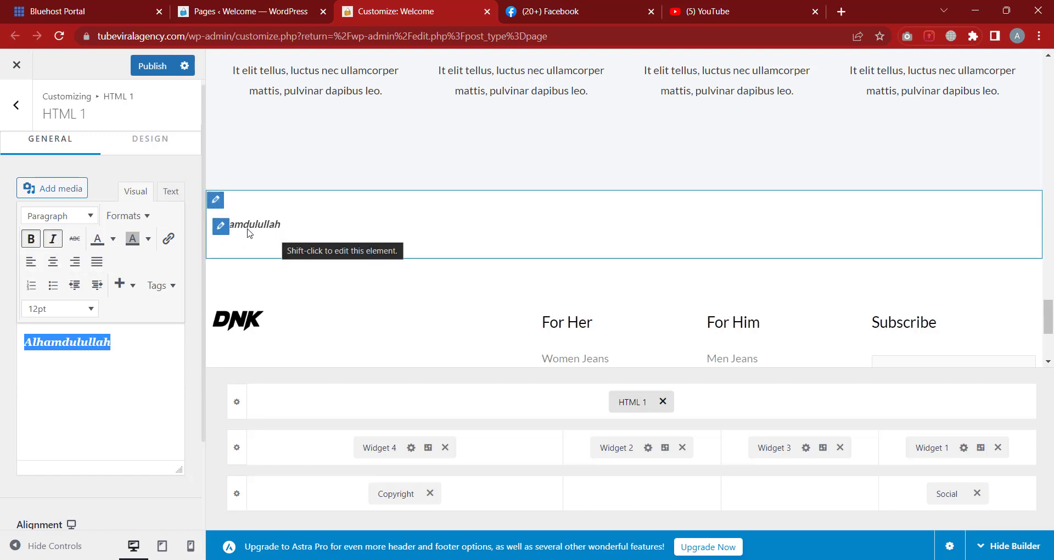
{"action": "left_click", "coordinate": [76, 239]}
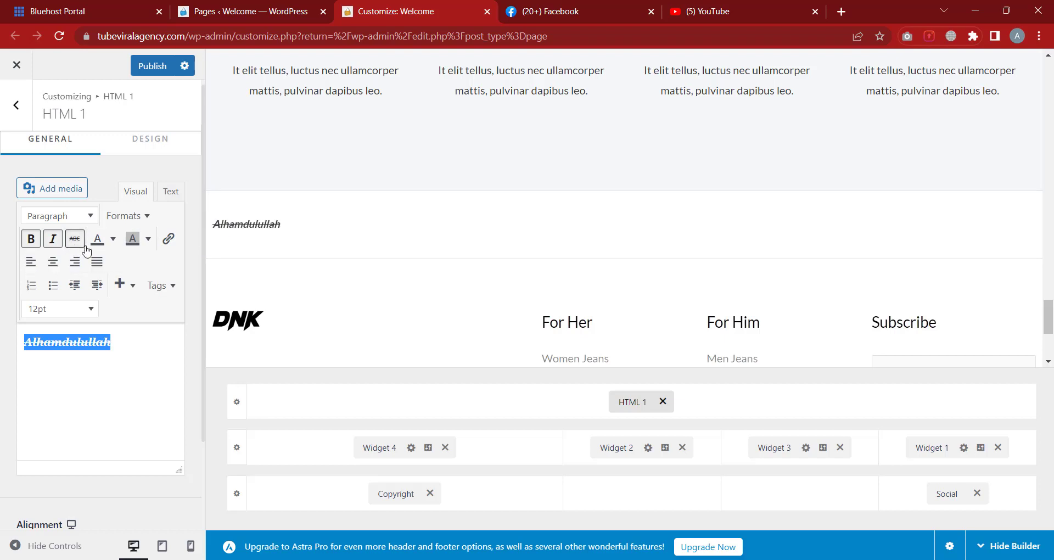
{"action": "left_click", "coordinate": [112, 239]}
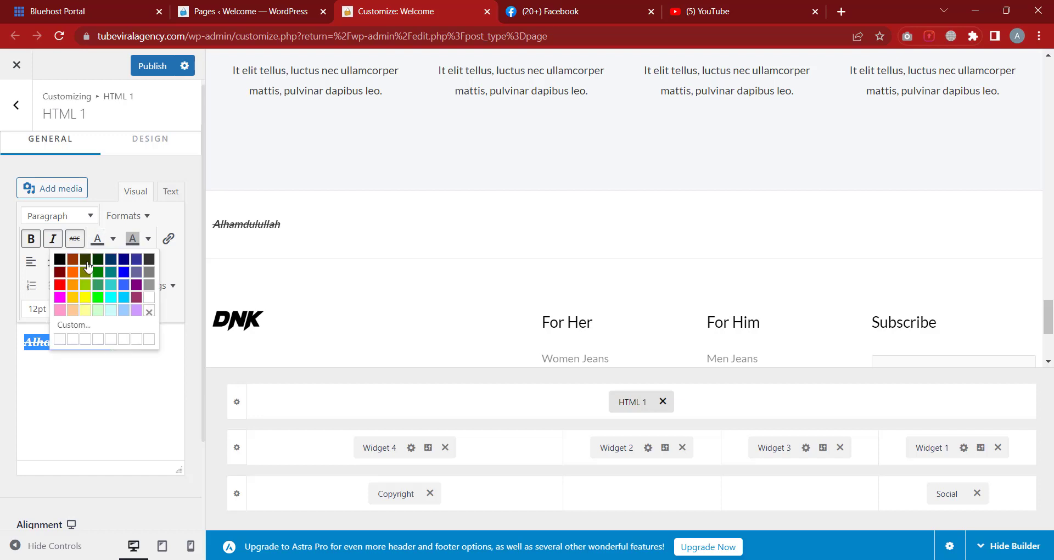
{"action": "left_click", "coordinate": [59, 297]}
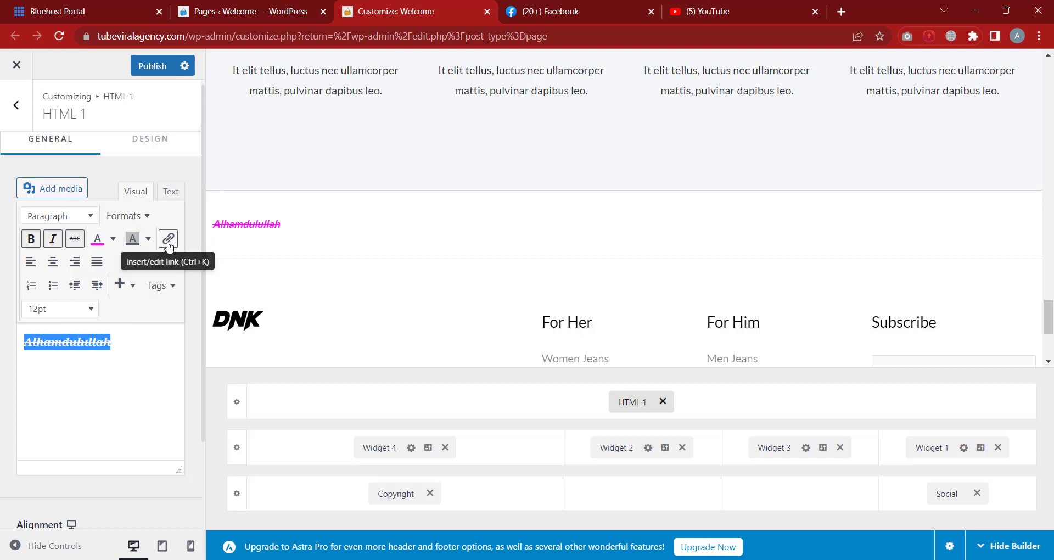
Link the footer's Alhamdulullah text to the YouTube URL copied from the YouTube tab
{"action": "left_click", "coordinate": [168, 244]}
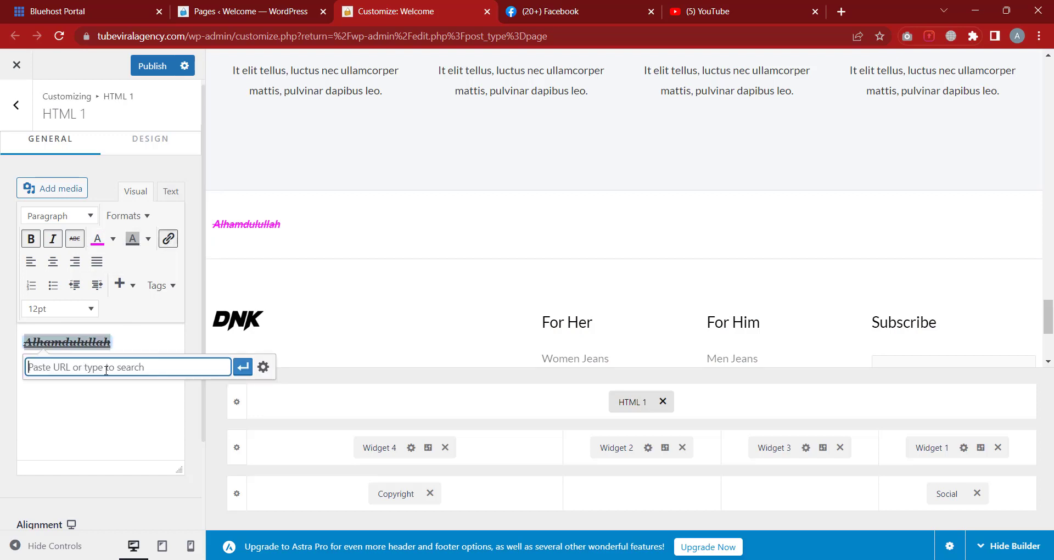
{"action": "left_click", "coordinate": [782, 8]}
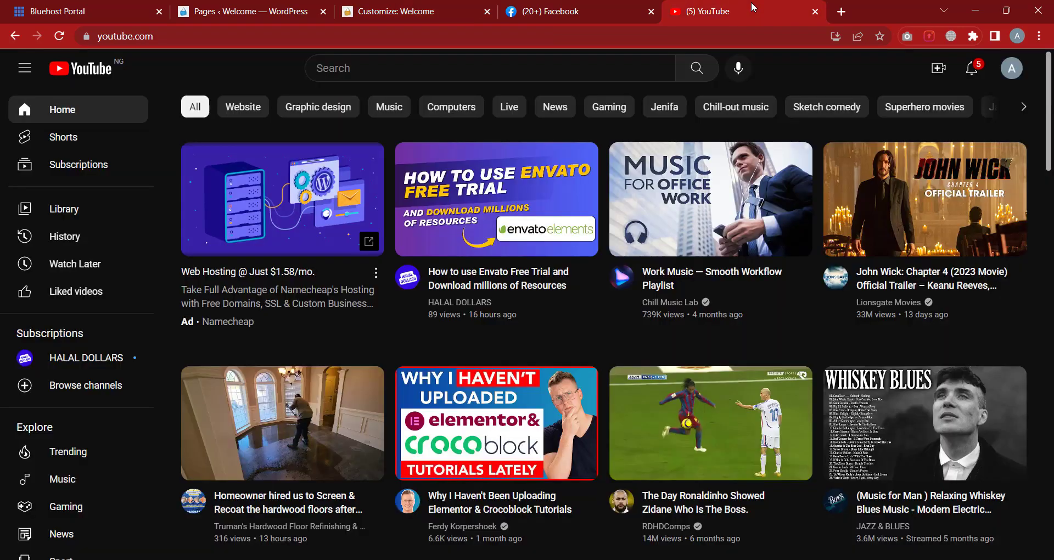
{"action": "left_click", "coordinate": [110, 36]}
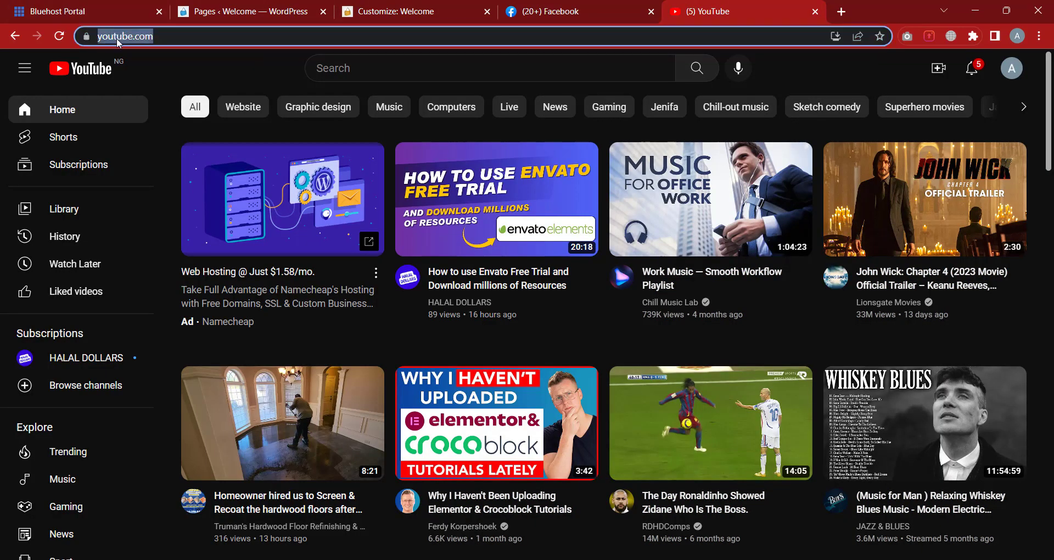
{"action": "right_click", "coordinate": [117, 39]}
{"action": "left_click", "coordinate": [163, 125]}
{"action": "left_click", "coordinate": [394, 10]}
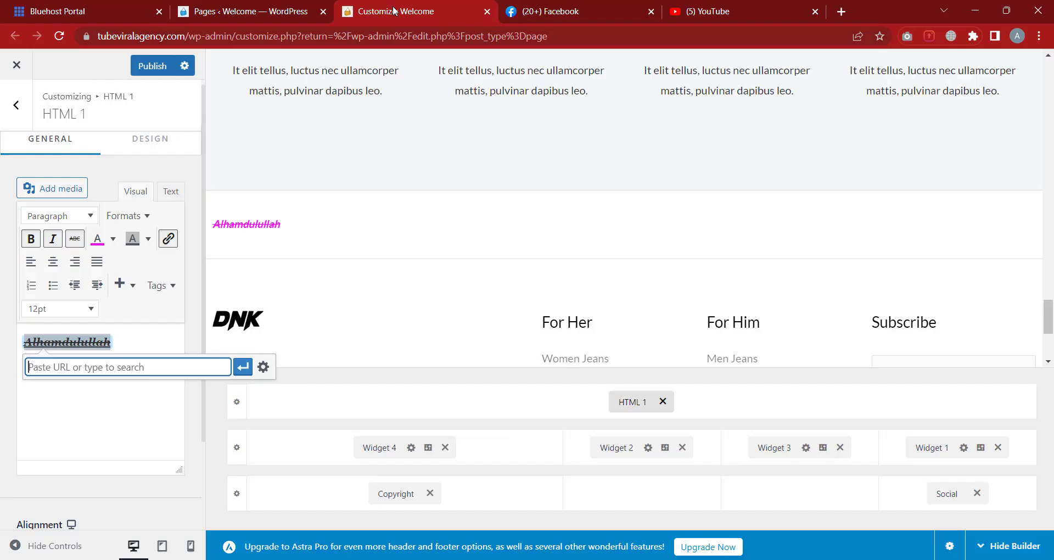
{"action": "right_click", "coordinate": [108, 369]}
{"action": "left_click", "coordinate": [150, 258]}
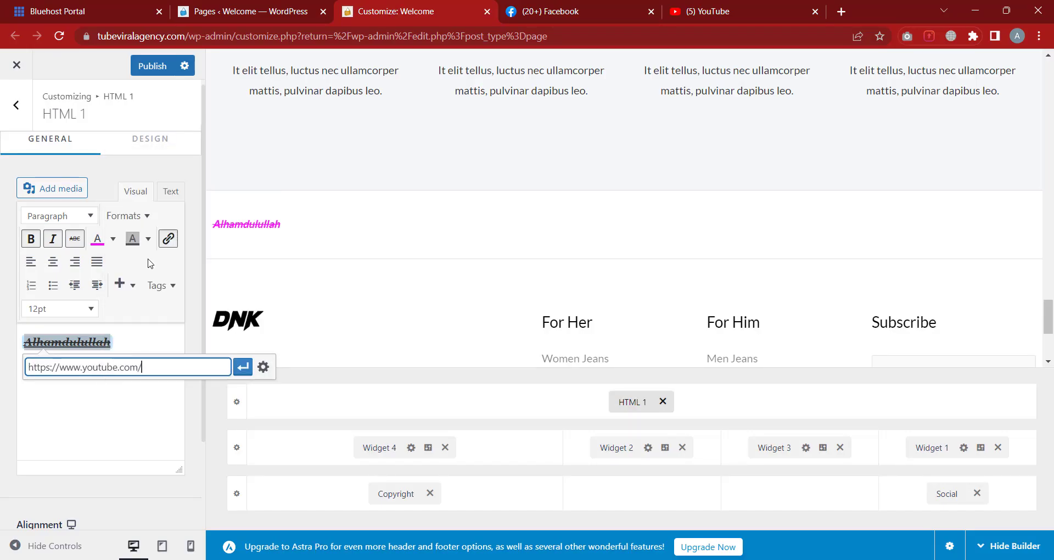
{"action": "left_click", "coordinate": [242, 368]}
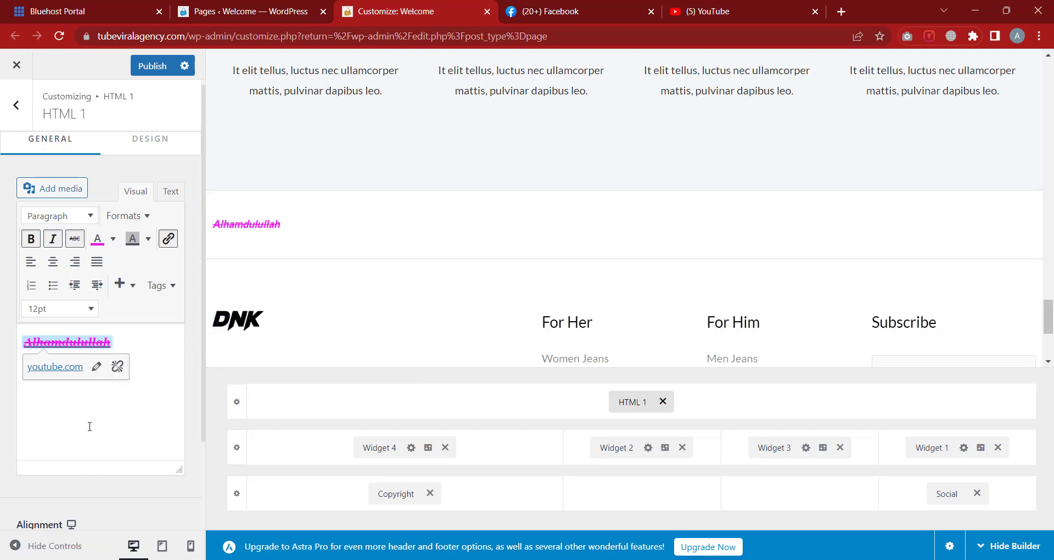
Try centre, right and justify alignments on Alhamdulullah, ending on left-aligned
{"action": "left_click", "coordinate": [52, 264]}
{"action": "left_click", "coordinate": [74, 263]}
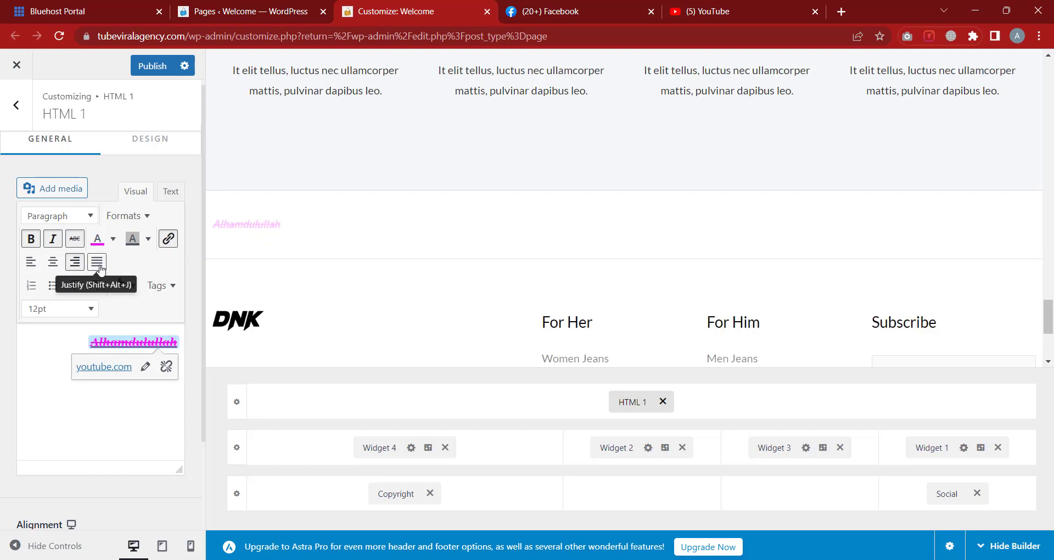
{"action": "left_click", "coordinate": [99, 264]}
{"action": "left_click", "coordinate": [31, 263]}
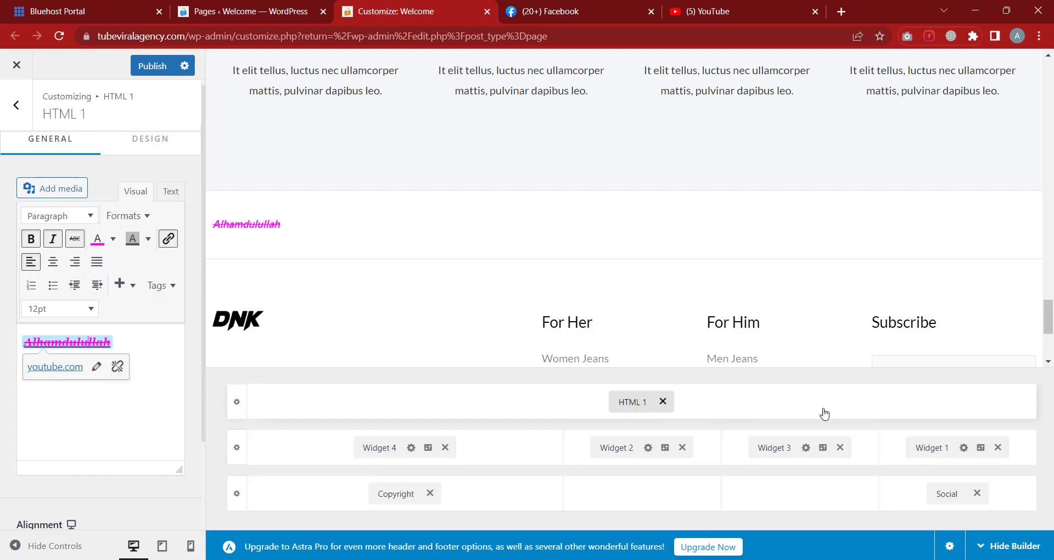
Add an HTML 2 element to the empty bottom-middle footer cell
{"action": "left_click", "coordinate": [640, 499]}
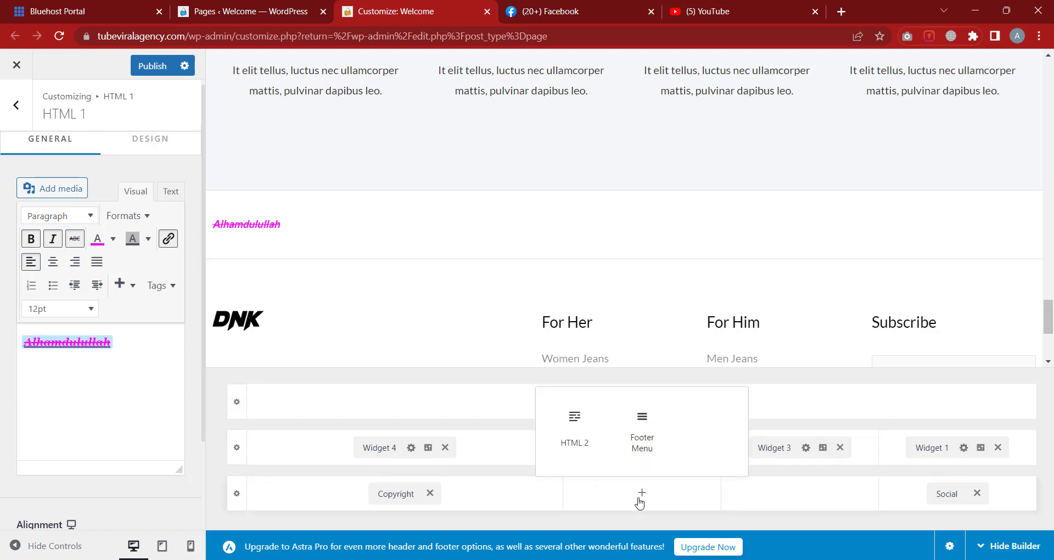
{"action": "left_click", "coordinate": [574, 431]}
{"action": "left_click", "coordinate": [789, 495]}
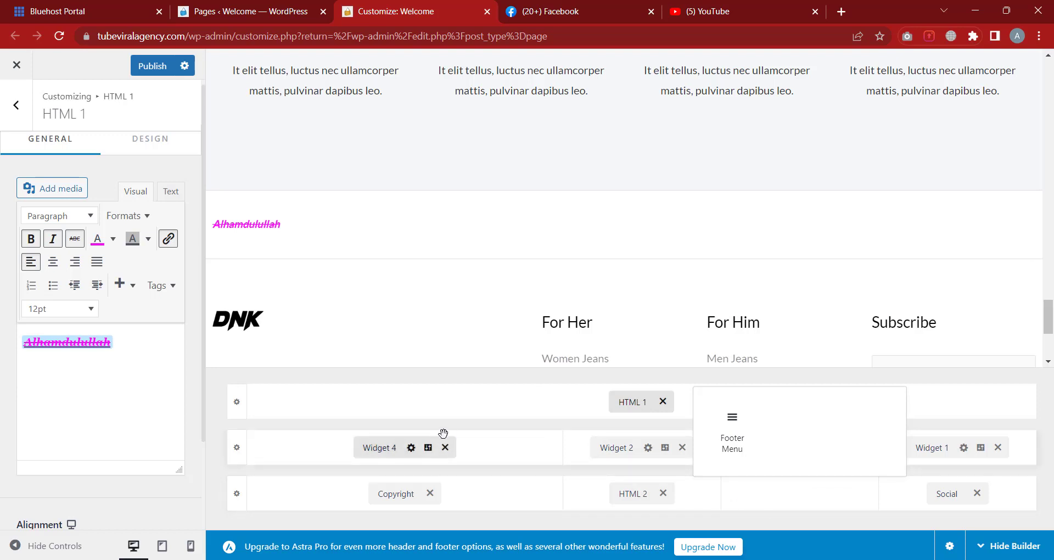
{"action": "left_click", "coordinate": [468, 407]}
Browse the elements available for the top footer row without adding any
{"action": "left_click", "coordinate": [469, 406]}
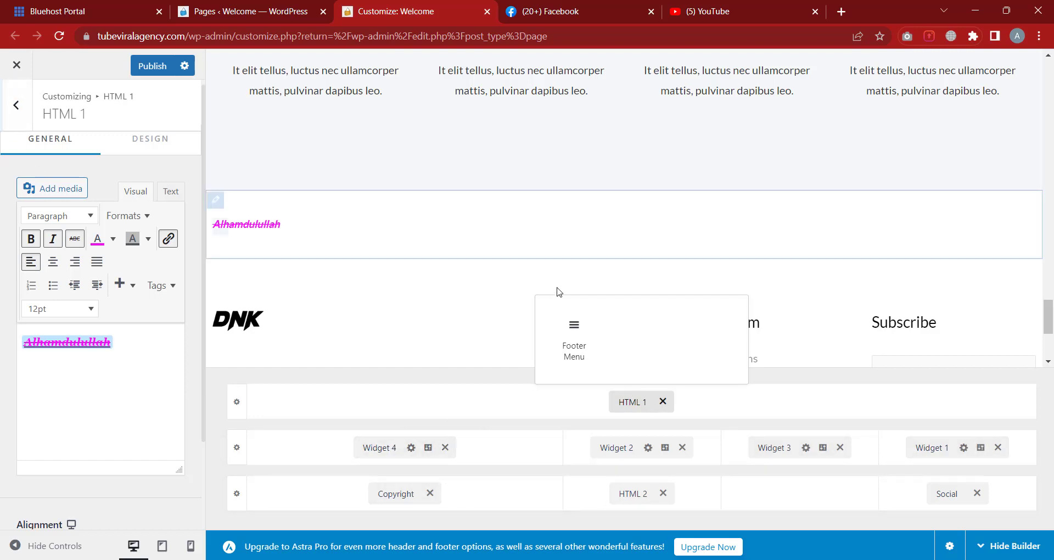
{"action": "scroll", "coordinate": [518, 329], "scroll_direction": "down", "scroll_amount": 1}
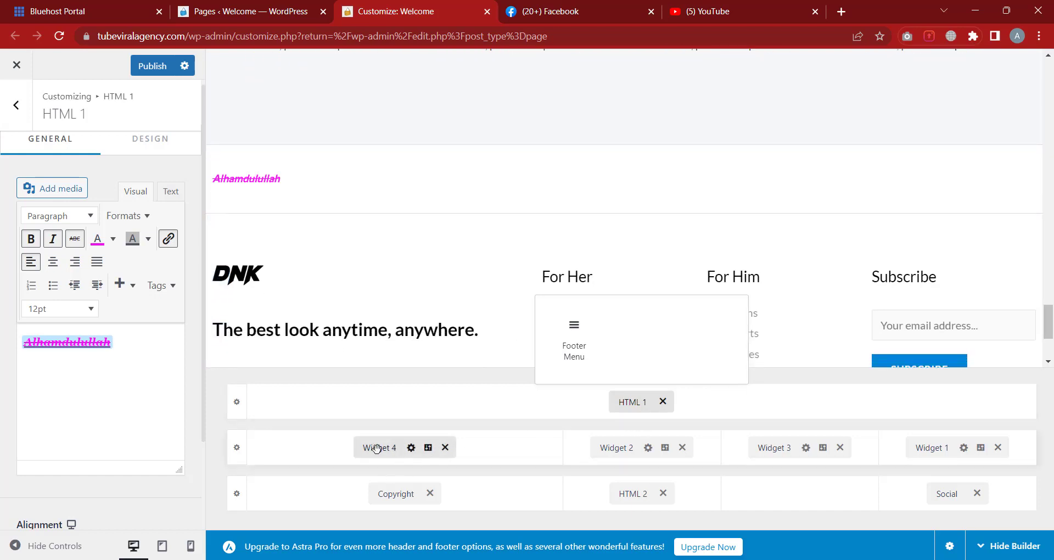
{"action": "scroll", "coordinate": [484, 167], "scroll_direction": "up", "scroll_amount": 2}
{"action": "scroll", "coordinate": [459, 170], "scroll_direction": "down", "scroll_amount": 2}
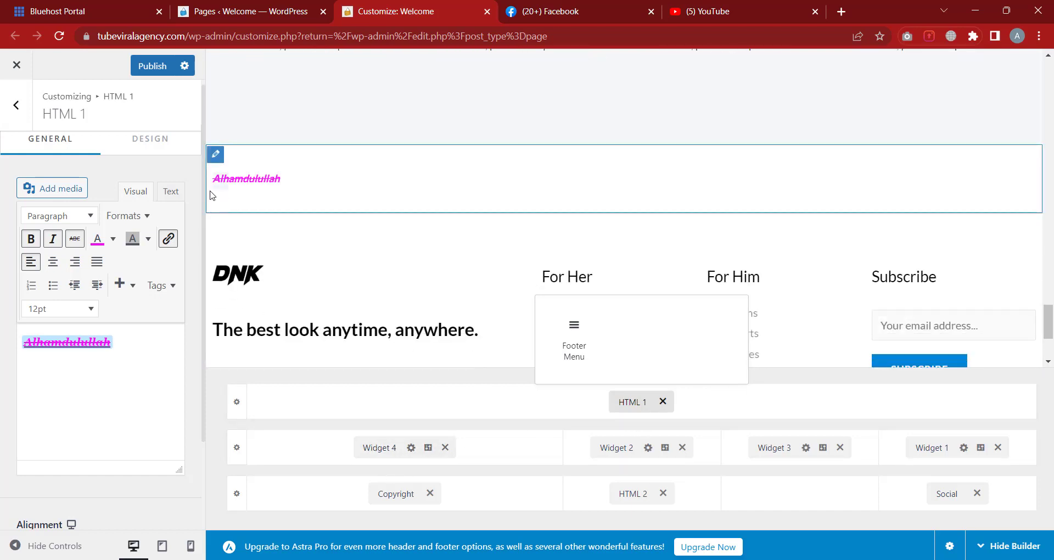
{"action": "scroll", "coordinate": [762, 181], "scroll_direction": "down", "scroll_amount": 2}
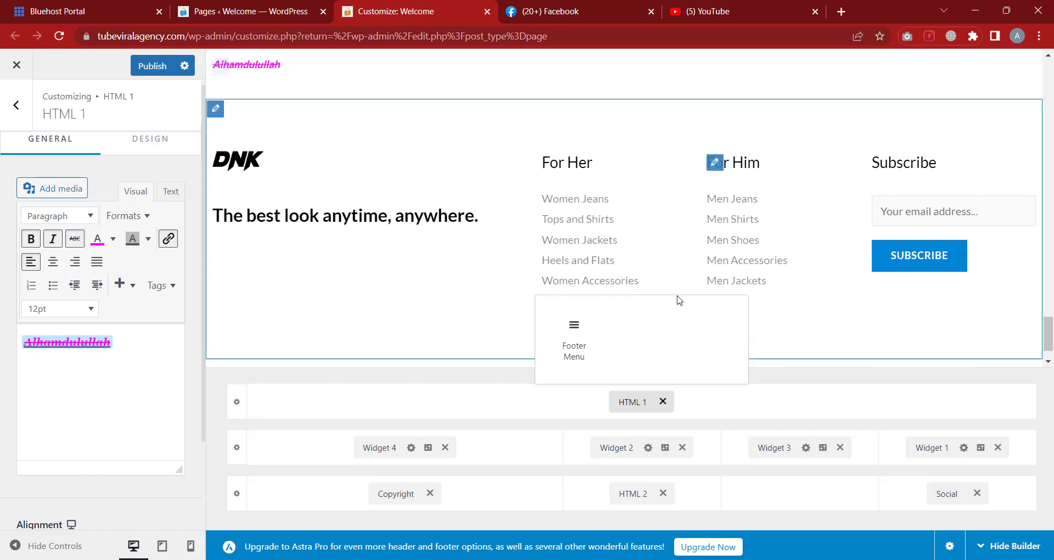
{"action": "left_click", "coordinate": [509, 404]}
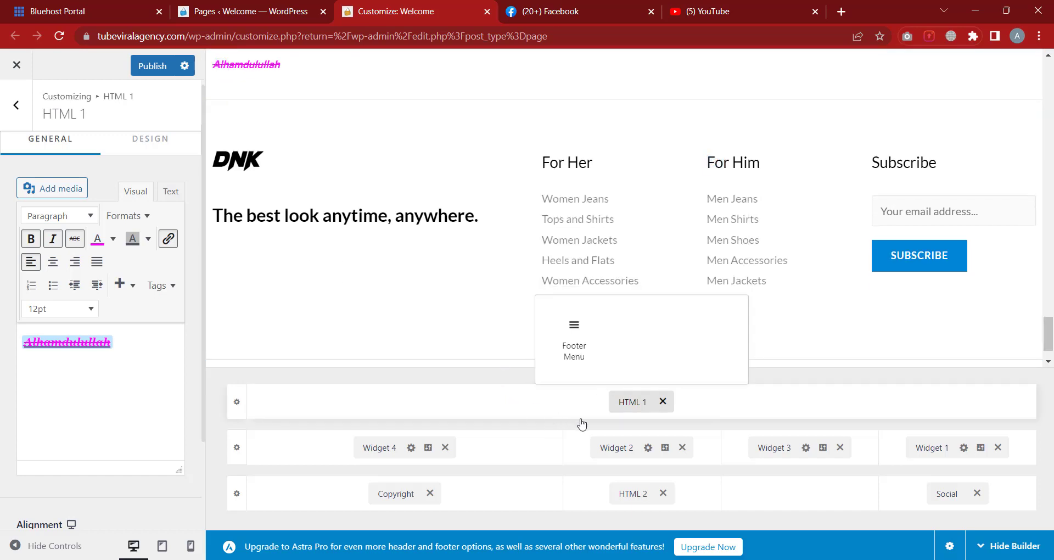
{"action": "scroll", "coordinate": [353, 216], "scroll_direction": "down", "scroll_amount": 1}
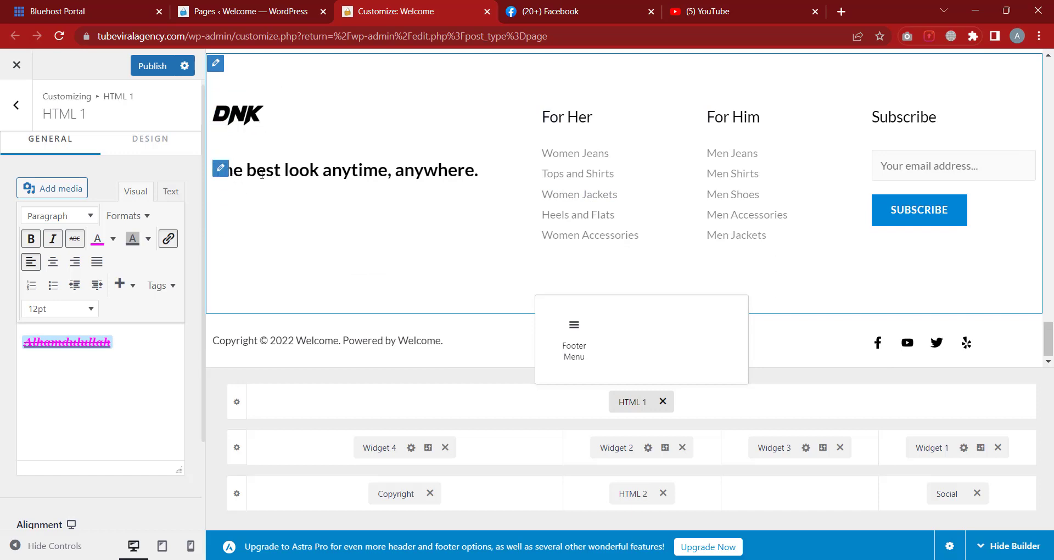
Switch the For Her footer widget's navigation menu to Main Menu
{"action": "left_click", "coordinate": [384, 448]}
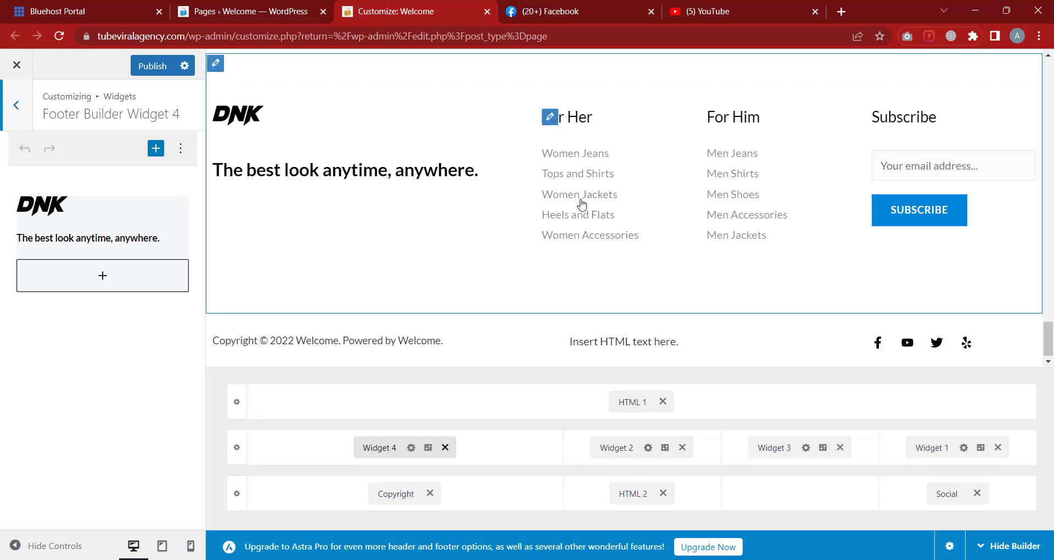
{"action": "left_click", "coordinate": [626, 449]}
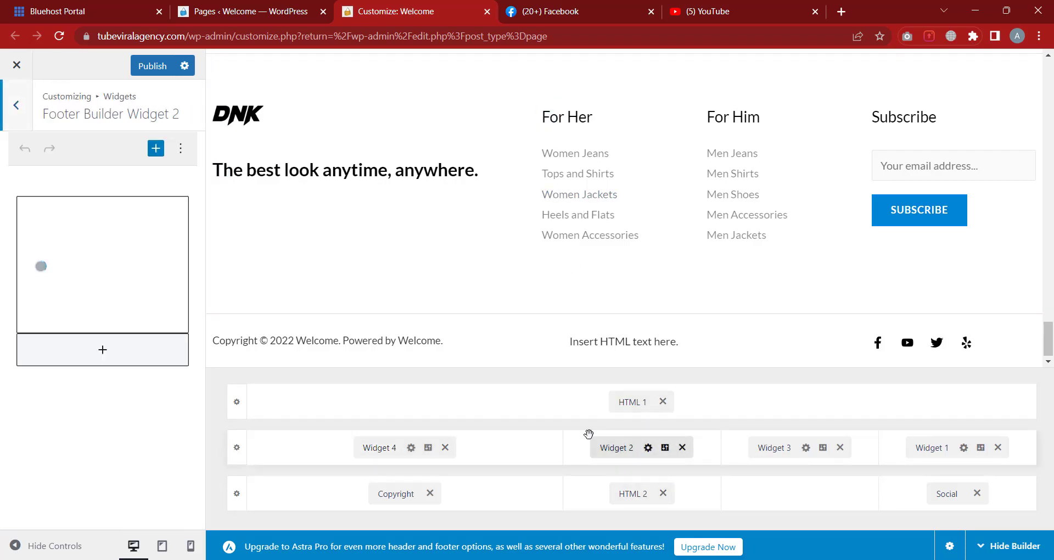
{"action": "left_click", "coordinate": [98, 212]}
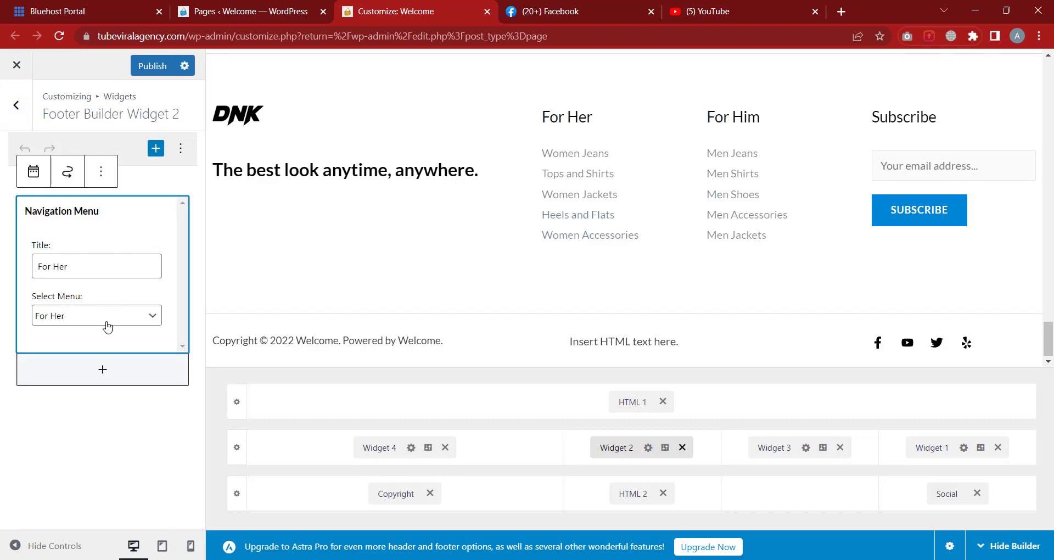
{"action": "left_click", "coordinate": [106, 319]}
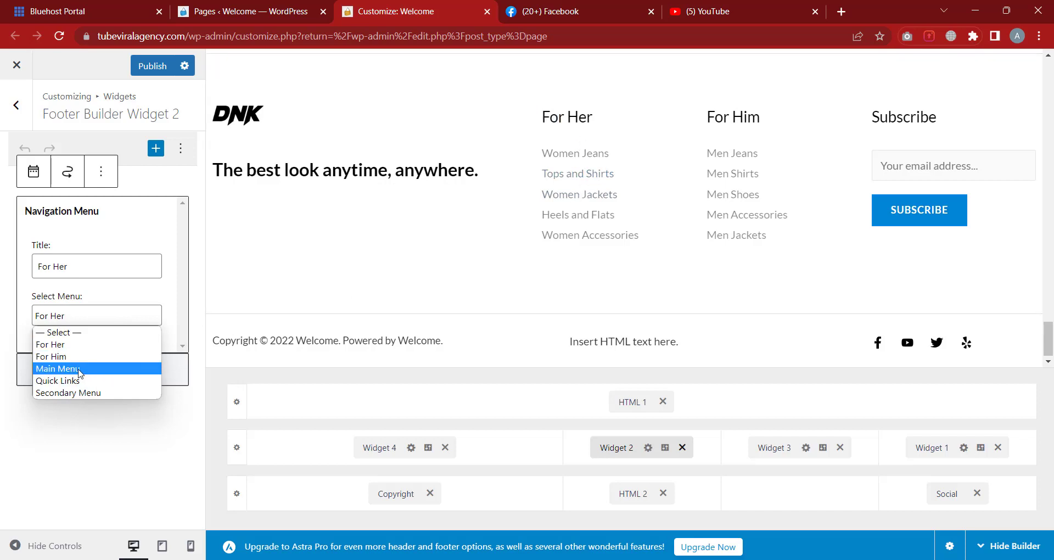
{"action": "left_click", "coordinate": [77, 370]}
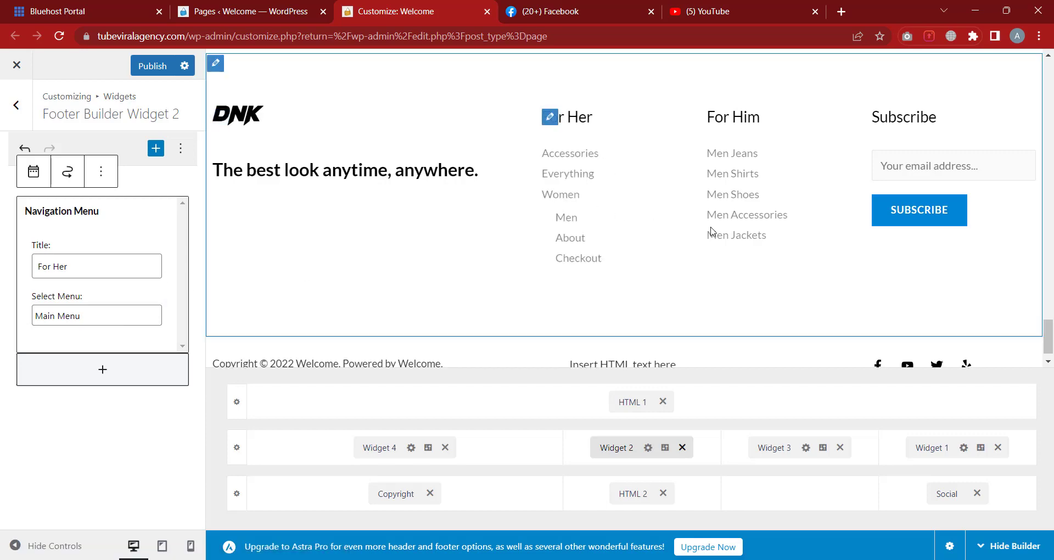
Preview Main Menu's Checkout link, then set the widget's menu back to For Her
{"action": "scroll", "coordinate": [712, 231], "scroll_direction": "up", "scroll_amount": 5}
{"action": "scroll", "coordinate": [712, 231], "scroll_direction": "up", "scroll_amount": 10}
{"action": "left_click_drag", "start_coordinate": [1049, 280], "coordinate": [1048, 66]}
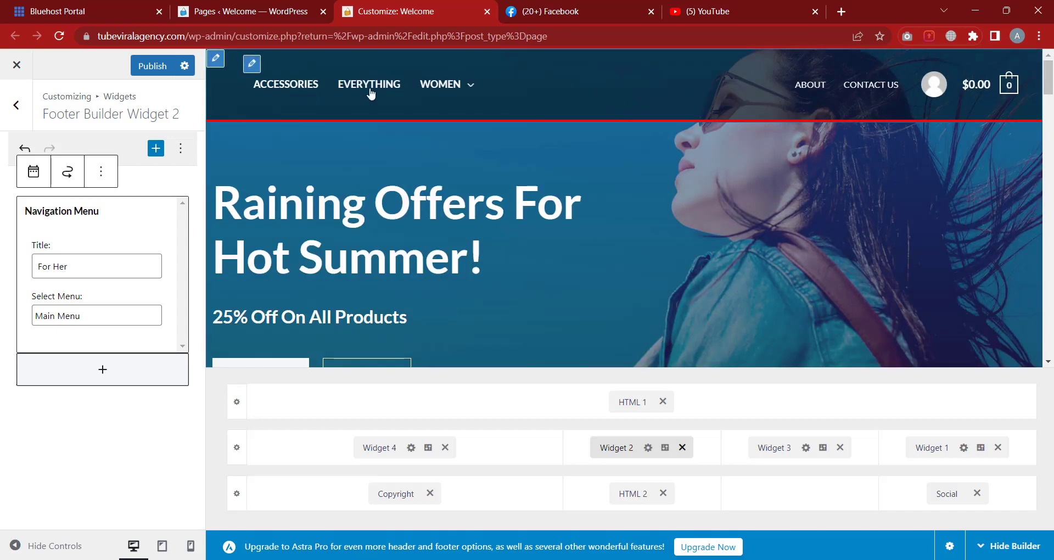
{"action": "mouse_move", "coordinate": [446, 89]}
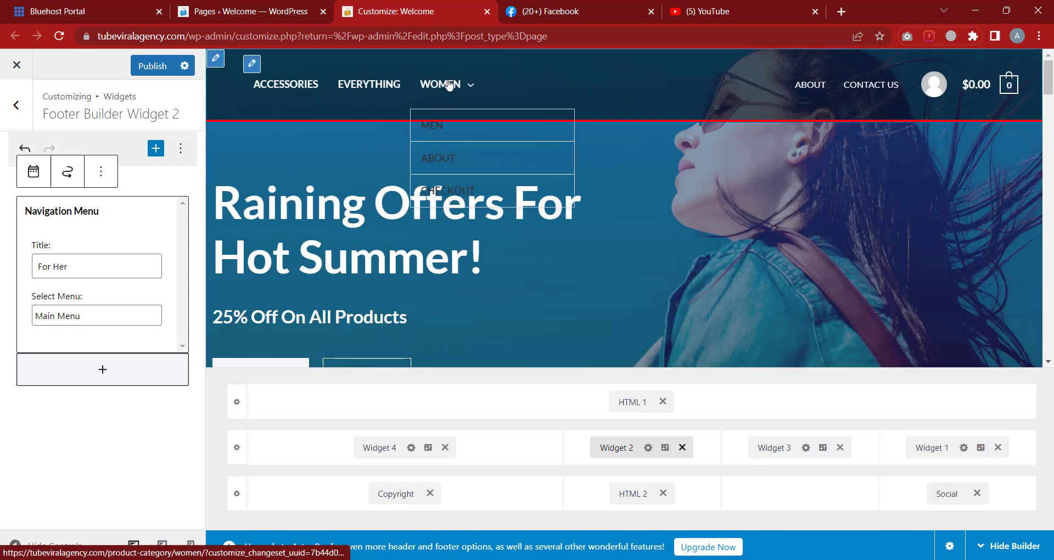
{"action": "left_click", "coordinate": [456, 192]}
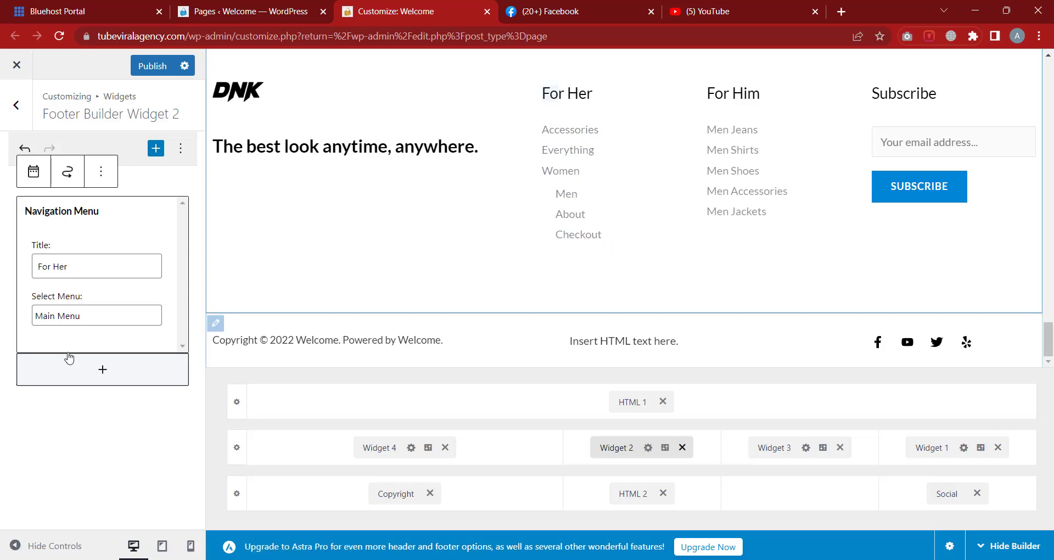
{"action": "left_click", "coordinate": [57, 319]}
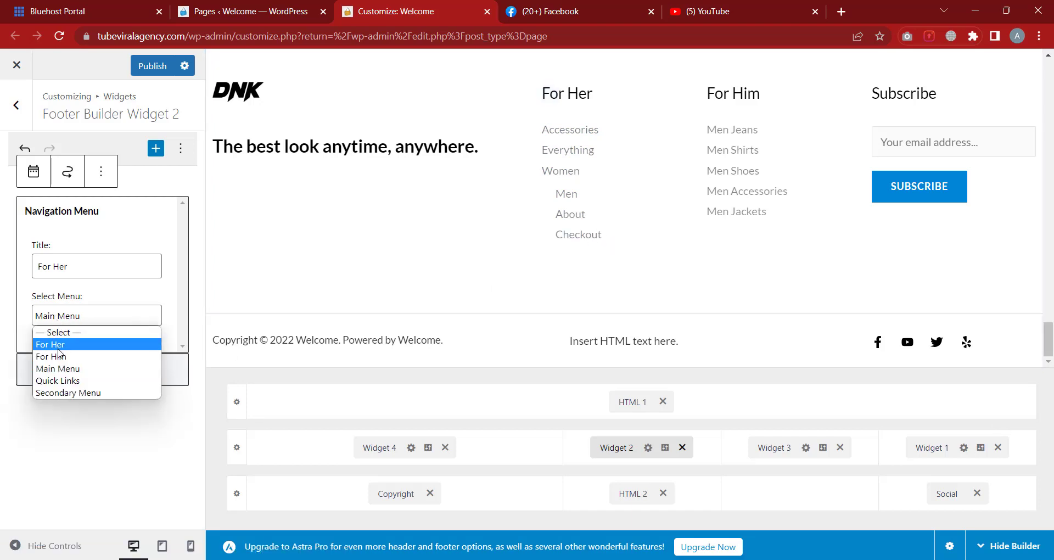
{"action": "left_click", "coordinate": [59, 350]}
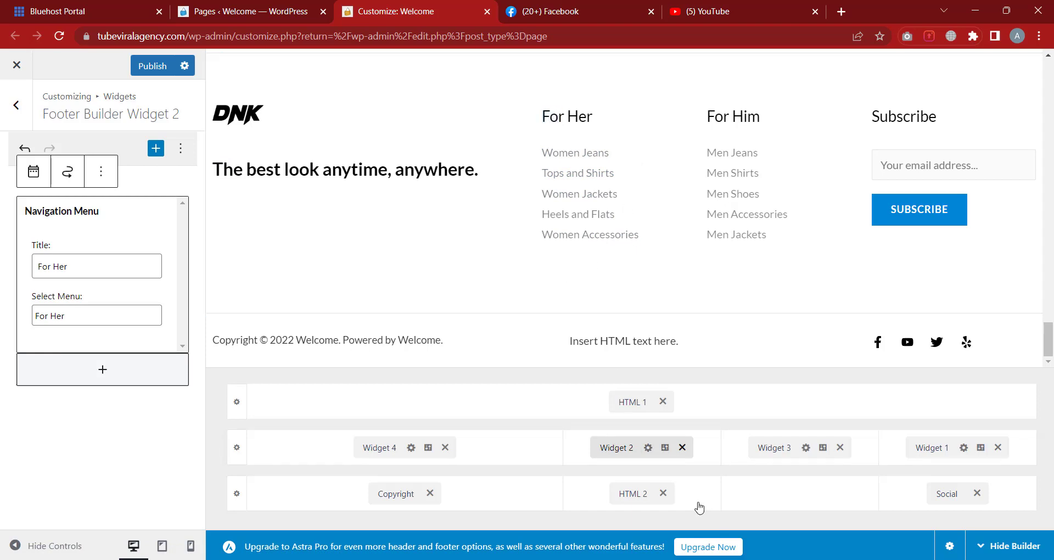
Check the For Him widget's menu and the Subscribe widget, then open the Copyright element
{"action": "left_click", "coordinate": [782, 448]}
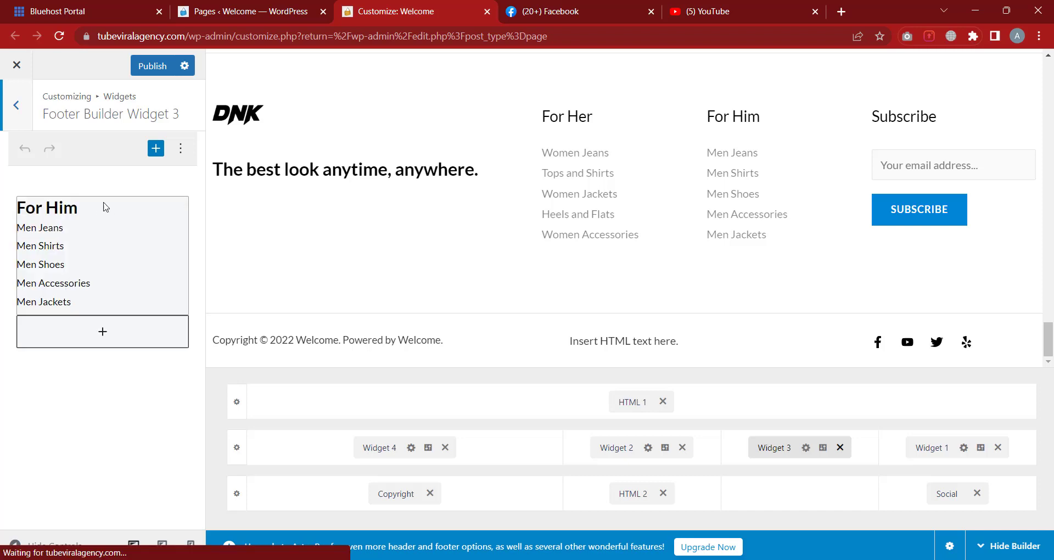
{"action": "left_click", "coordinate": [100, 227]}
{"action": "left_click", "coordinate": [79, 267]}
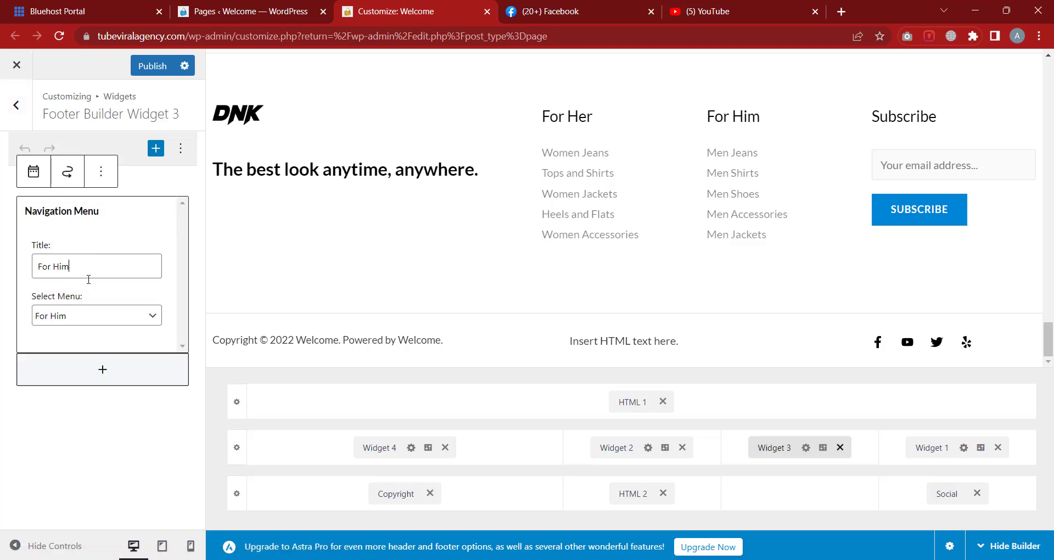
{"action": "left_click", "coordinate": [84, 316]}
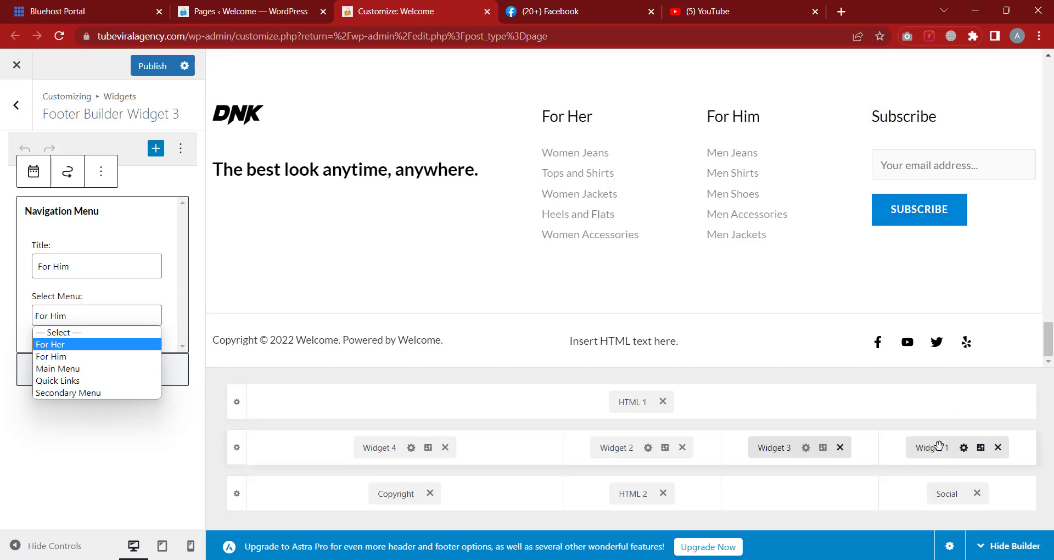
{"action": "left_click", "coordinate": [939, 446]}
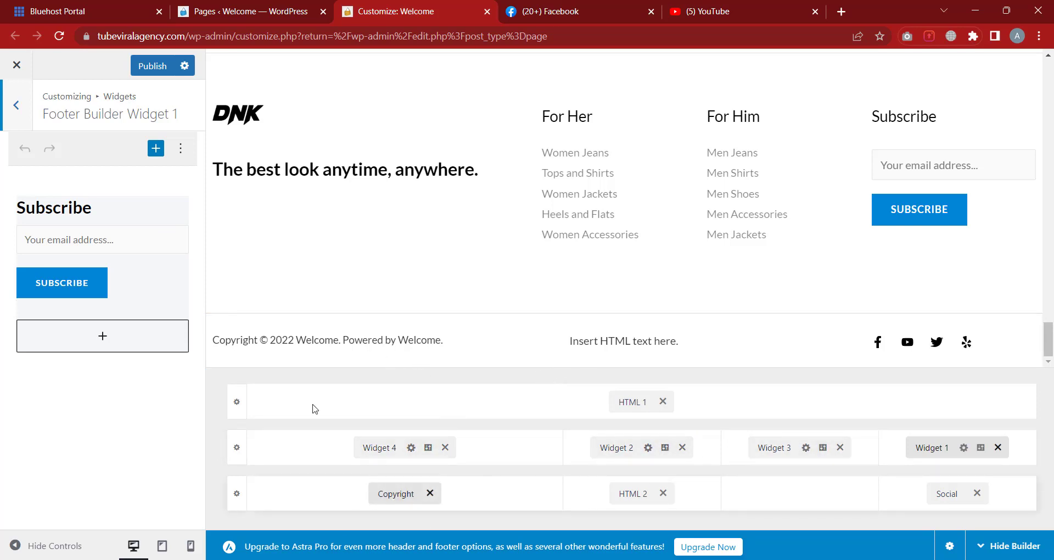
{"action": "left_click", "coordinate": [392, 494]}
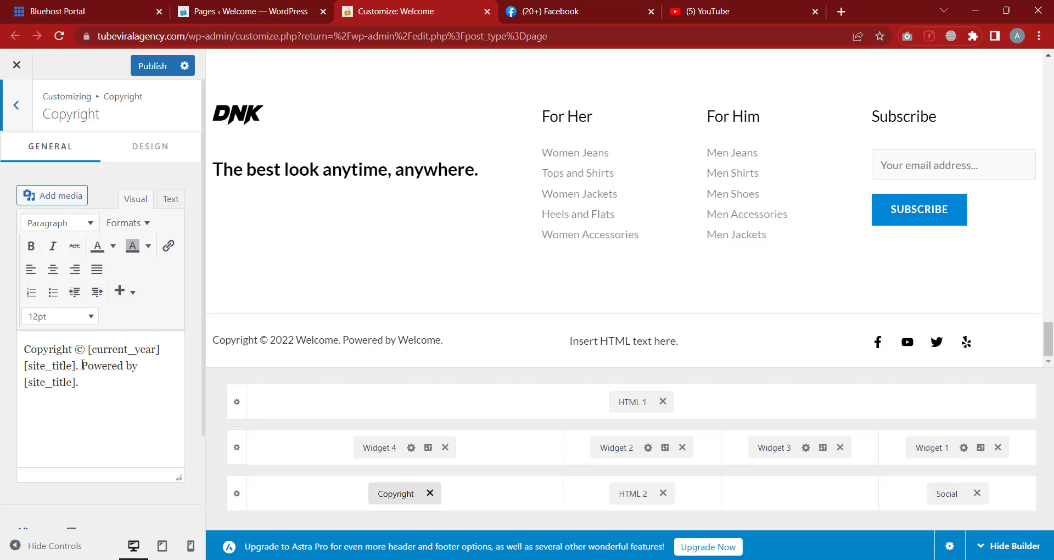
Change 'Powered by [site_title].' to 'Designed by' followed by the owner's name
{"action": "left_click_drag", "start_coordinate": [82, 365], "coordinate": [121, 364]}
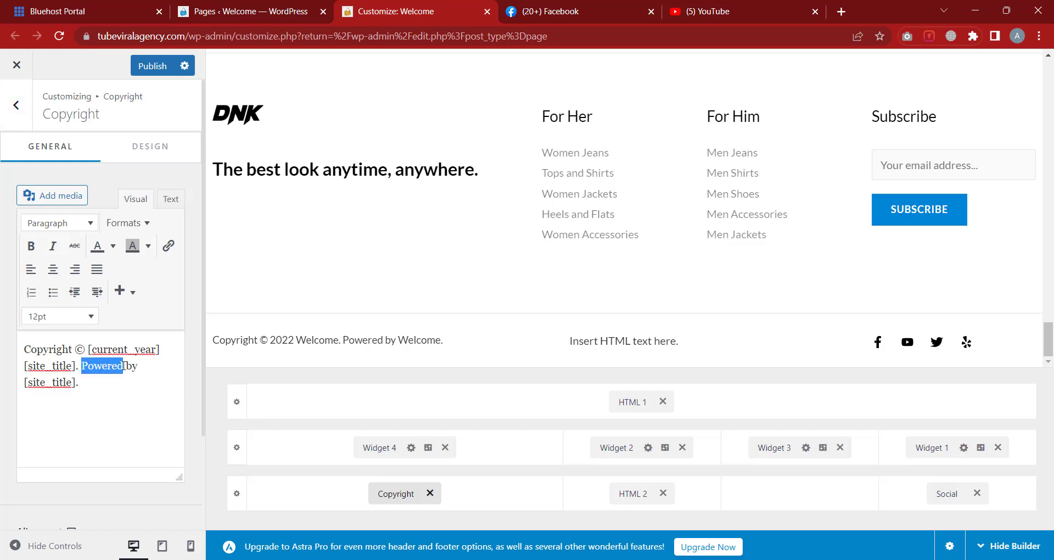
{"action": "type", "text": "Des"}
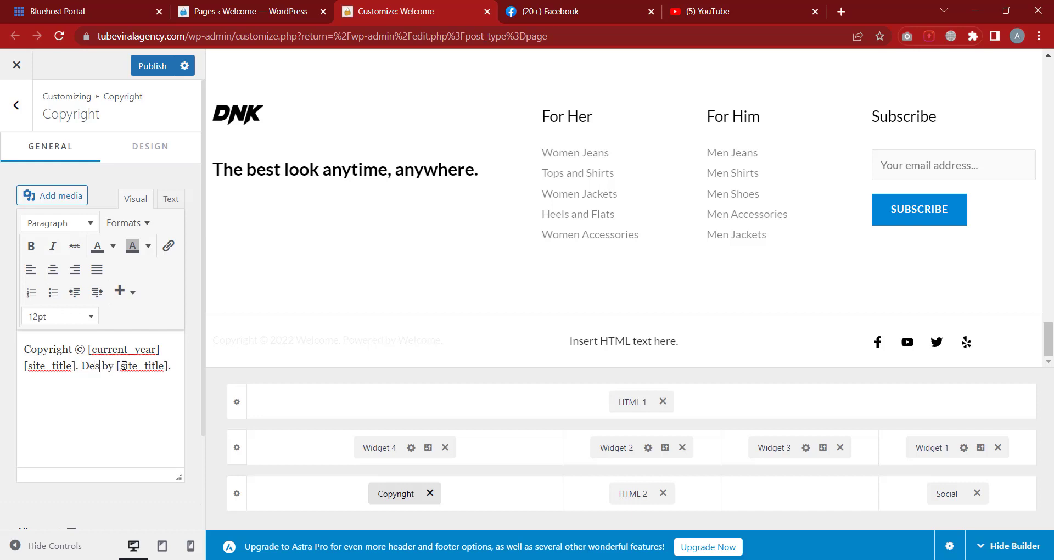
{"action": "type", "text": "ign"}
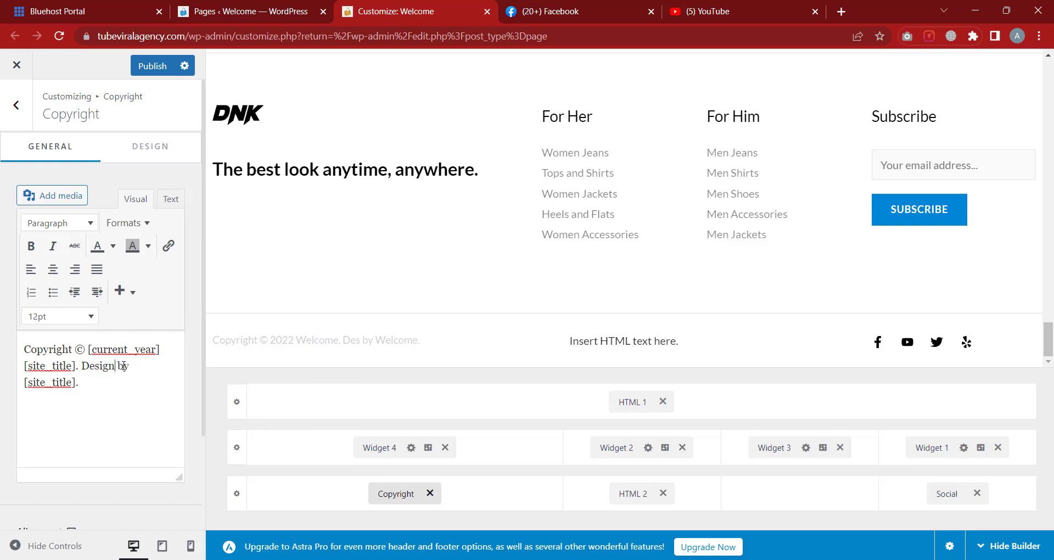
{"action": "type", "text": "ed"}
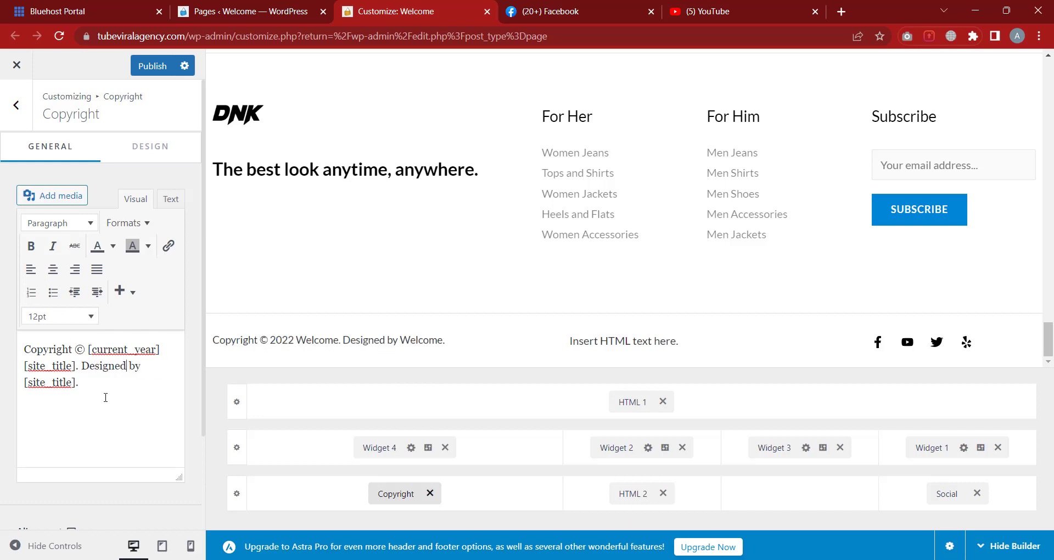
{"action": "left_click_drag", "start_coordinate": [79, 382], "coordinate": [19, 392]}
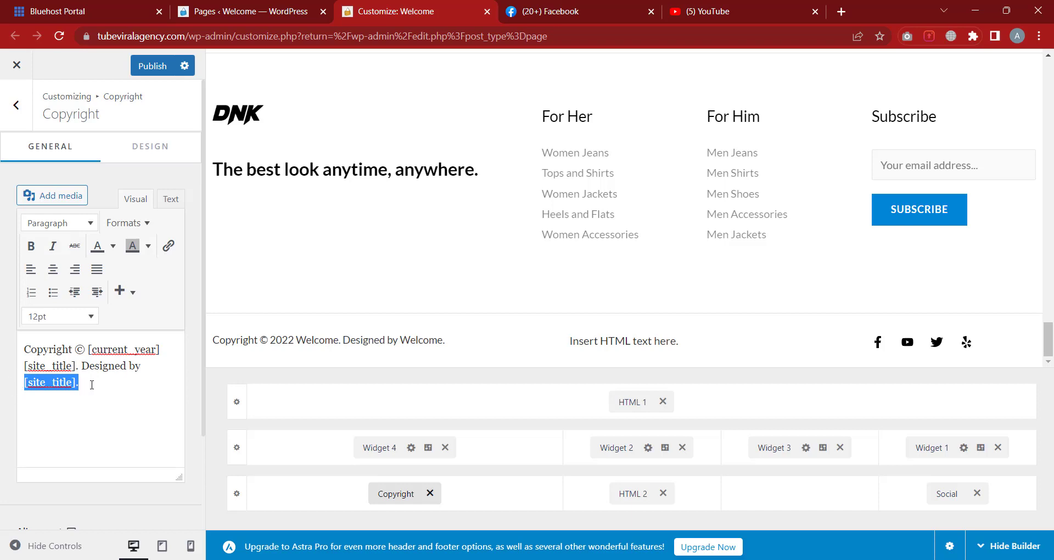
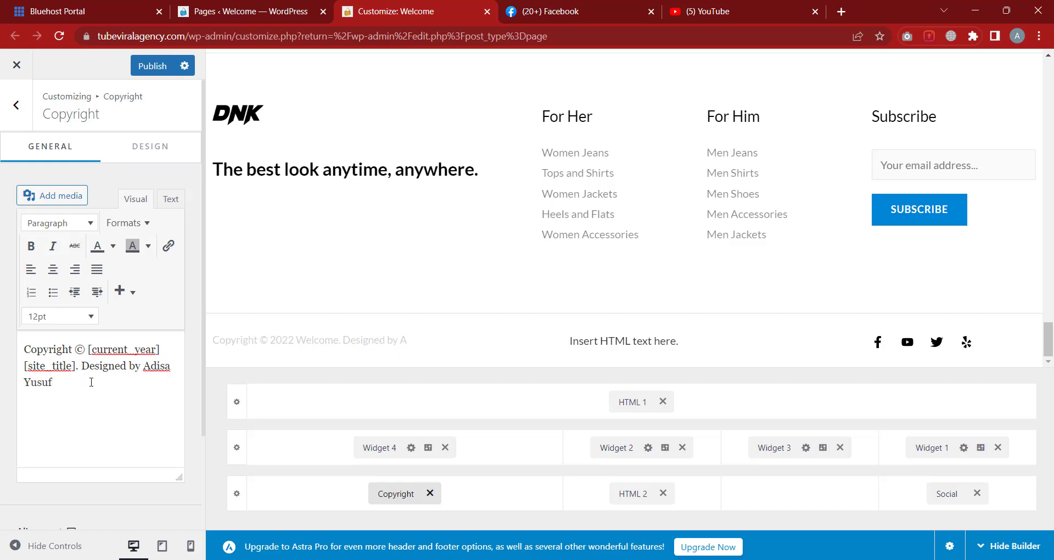
Link the owner's name in the copyright to halaldollars.ng
{"action": "left_click_drag", "start_coordinate": [71, 383], "coordinate": [145, 363]}
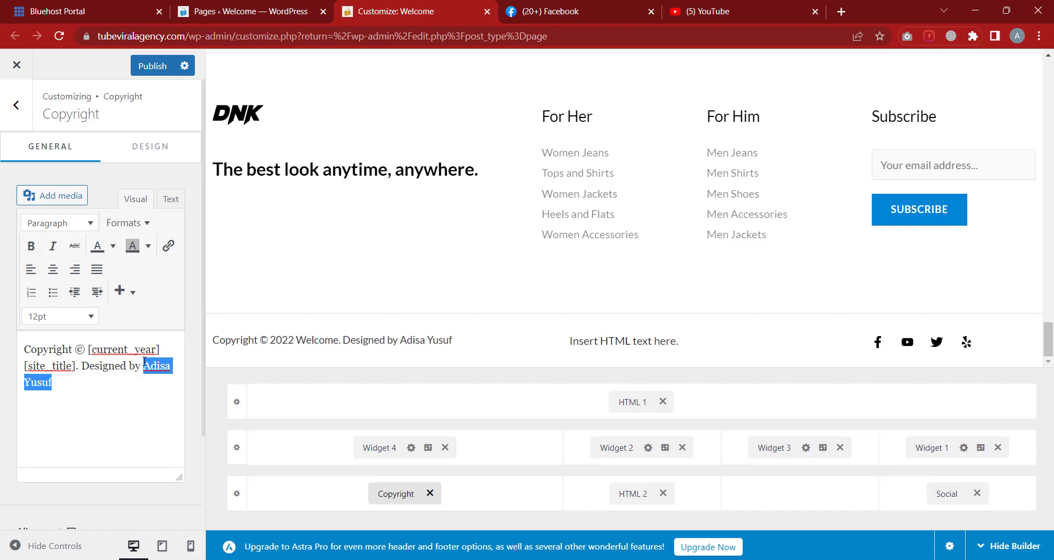
{"action": "left_click", "coordinate": [170, 249]}
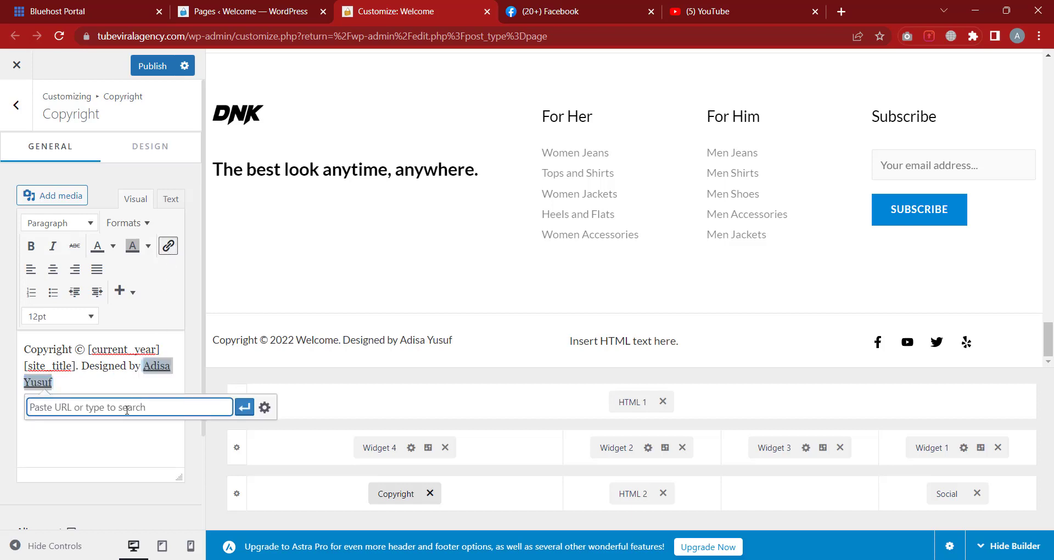
{"action": "type", "text": "hall"}
{"action": "key", "text": "BackSpace"}
{"action": "type", "text": "aldollars.ng"}
{"action": "left_click", "coordinate": [244, 407]}
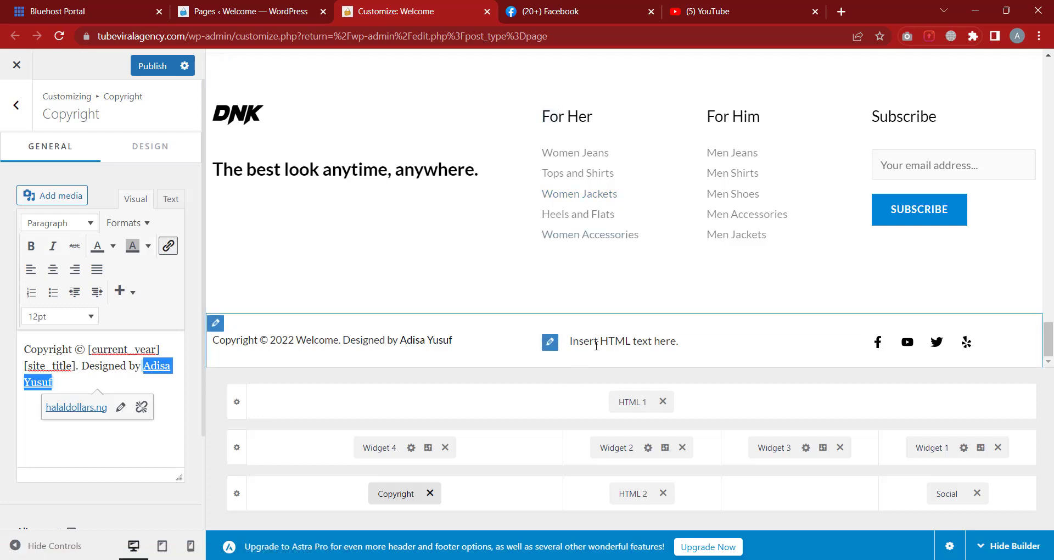
{"action": "left_click", "coordinate": [634, 496]}
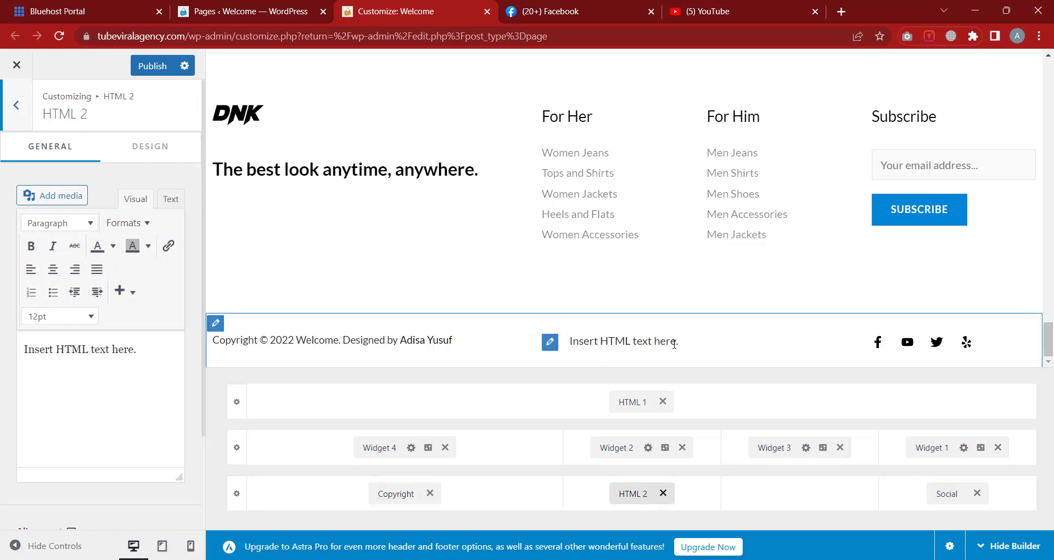
Replace the HTML 2 placeholder 'Insert HTML text here.' with 'We are doing great today'
{"action": "left_click_drag", "start_coordinate": [158, 353], "coordinate": [4, 351]}
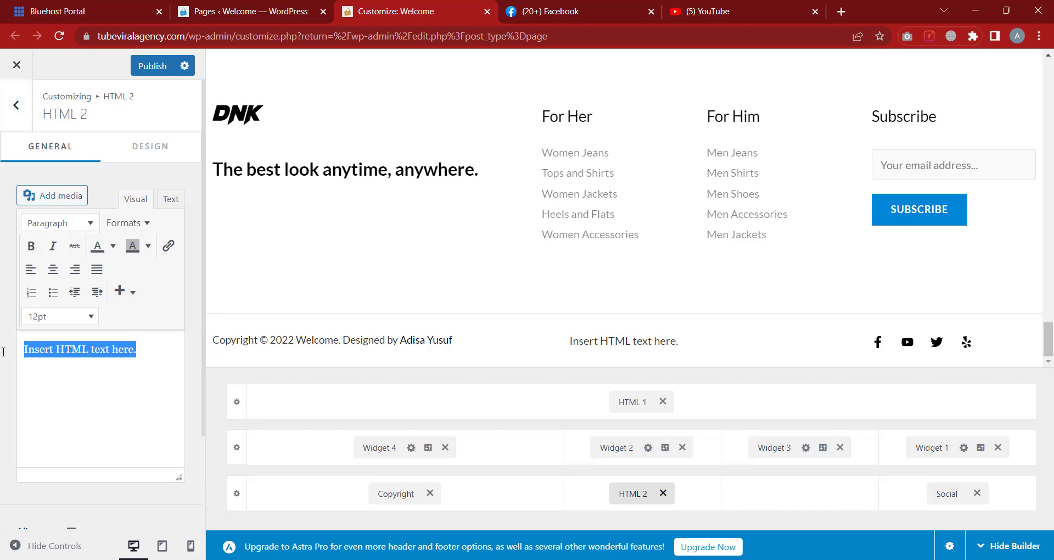
{"action": "left_click", "coordinate": [49, 350]}
{"action": "left_click_drag", "start_coordinate": [139, 350], "coordinate": [1, 355]}
{"action": "type", "text": "W"}
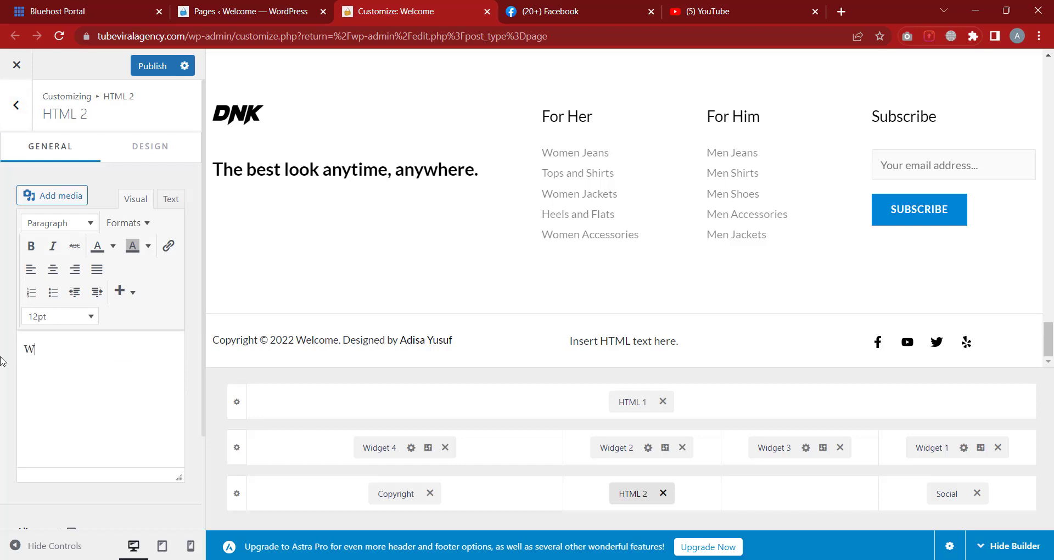
{"action": "type", "text": "e aew"}
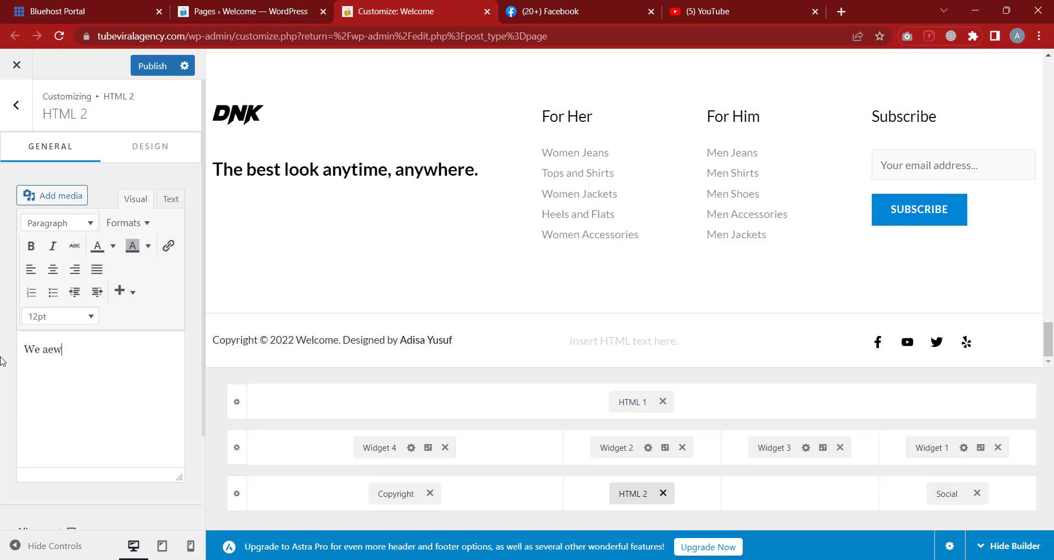
{"action": "key", "text": "BackSpace"}
{"action": "key", "text": "BackSpace"}
{"action": "type", "text": "re doin"}
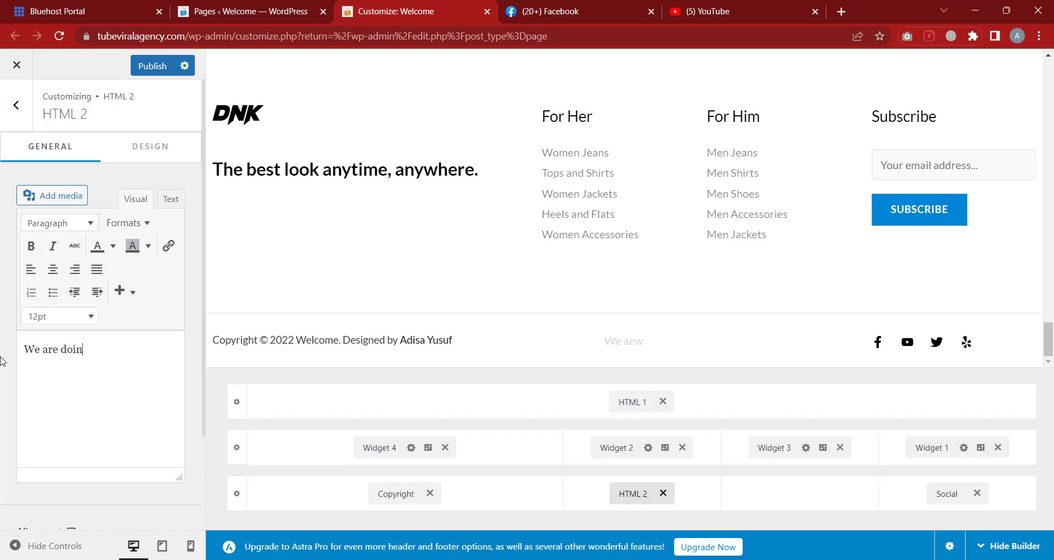
{"action": "type", "text": "g great today"}
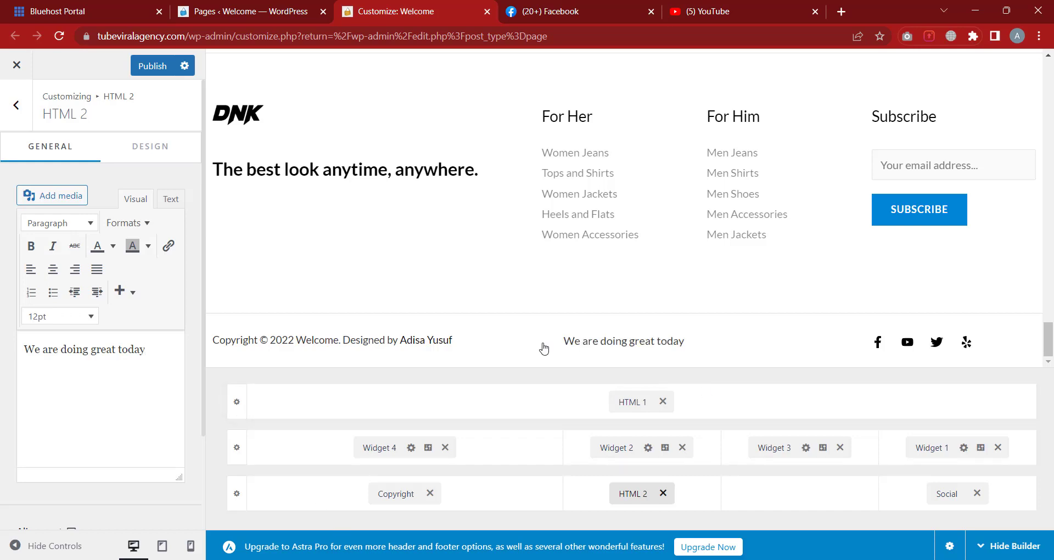
Add a WhatsApp social icon after Yelp and place the cursor in its empty URL field
{"action": "left_click", "coordinate": [948, 496]}
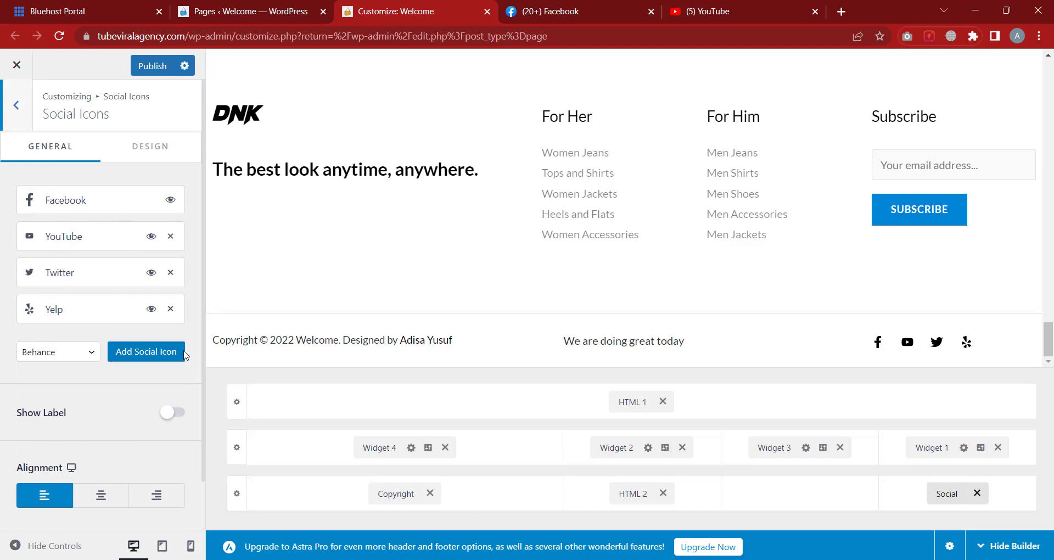
{"action": "left_click", "coordinate": [88, 353]}
{"action": "scroll", "coordinate": [61, 231], "scroll_direction": "down", "scroll_amount": 1}
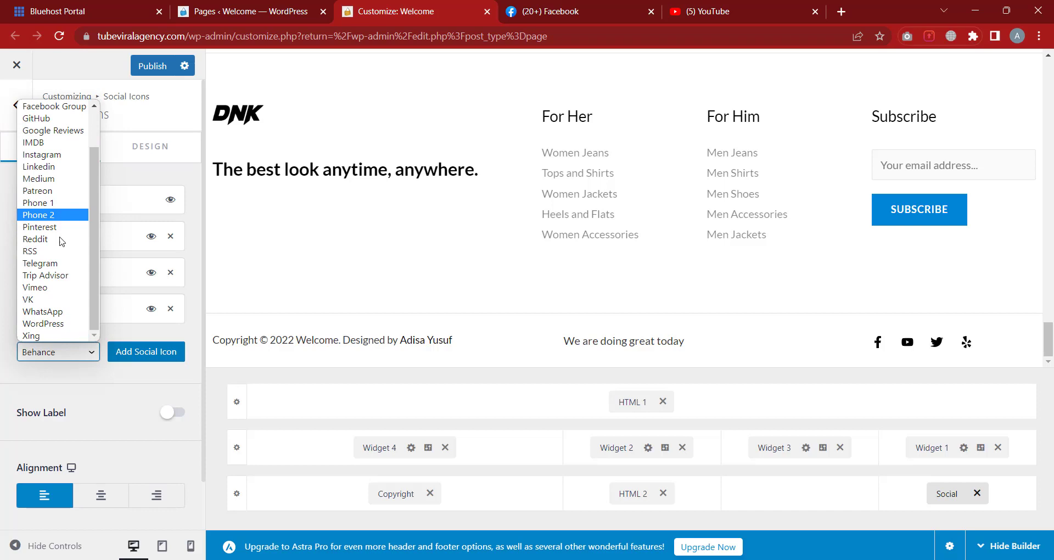
{"action": "scroll", "coordinate": [45, 321], "scroll_direction": "up", "scroll_amount": 2}
{"action": "scroll", "coordinate": [53, 315], "scroll_direction": "down", "scroll_amount": 2}
{"action": "left_click", "coordinate": [53, 311]}
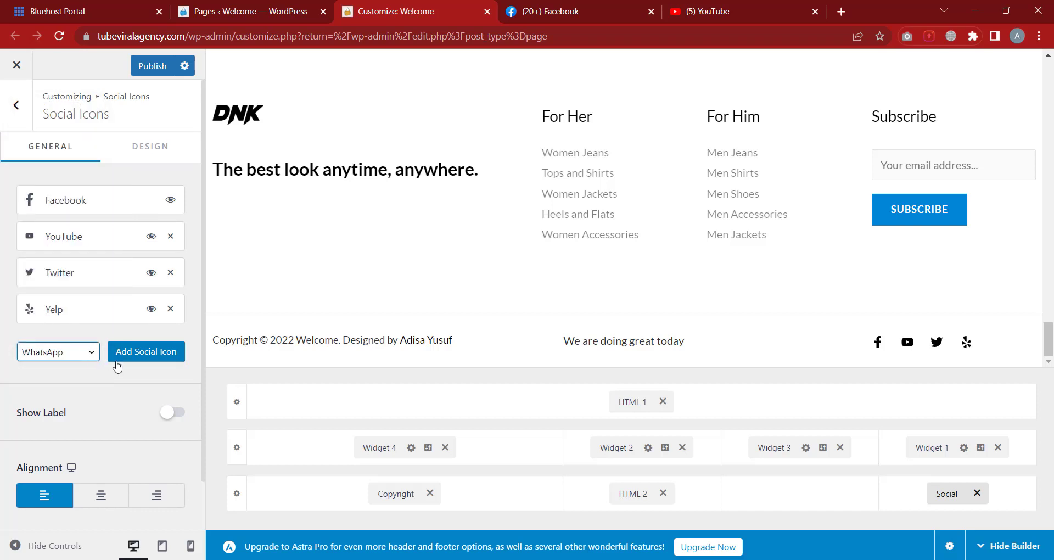
{"action": "left_click", "coordinate": [146, 352]}
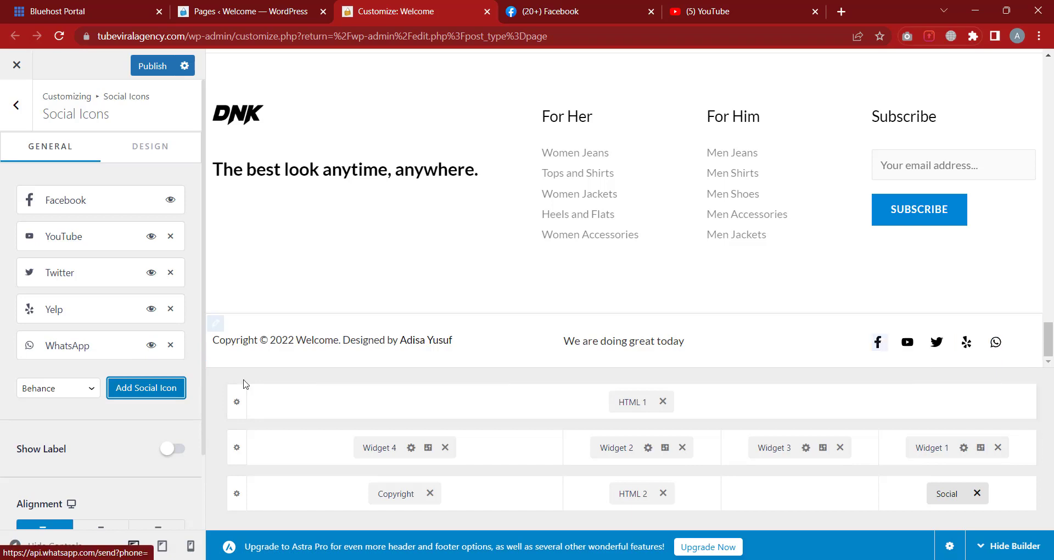
{"action": "left_click", "coordinate": [78, 348]}
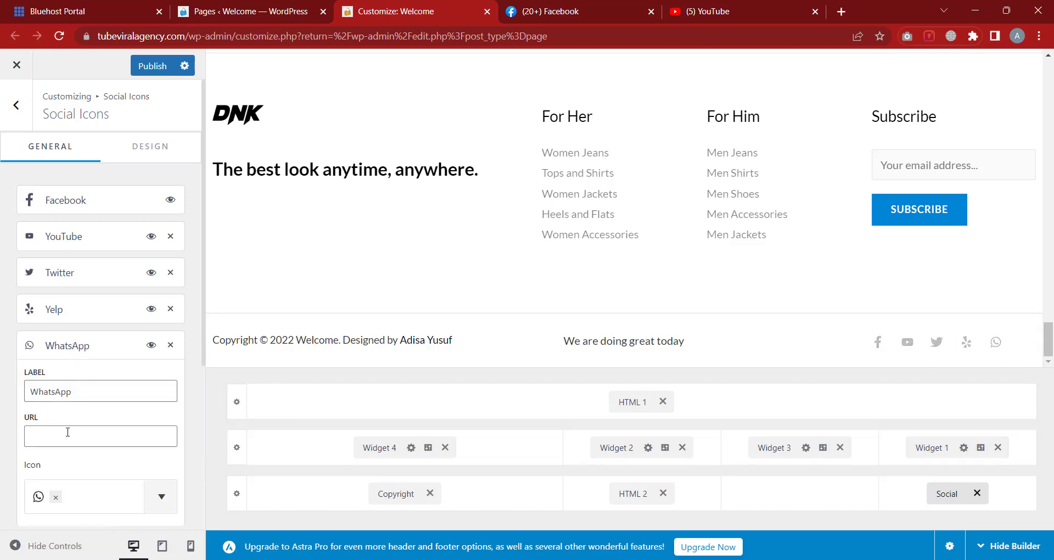
{"action": "scroll", "coordinate": [66, 431], "scroll_direction": "down", "scroll_amount": 1}
{"action": "left_click", "coordinate": [71, 412]}
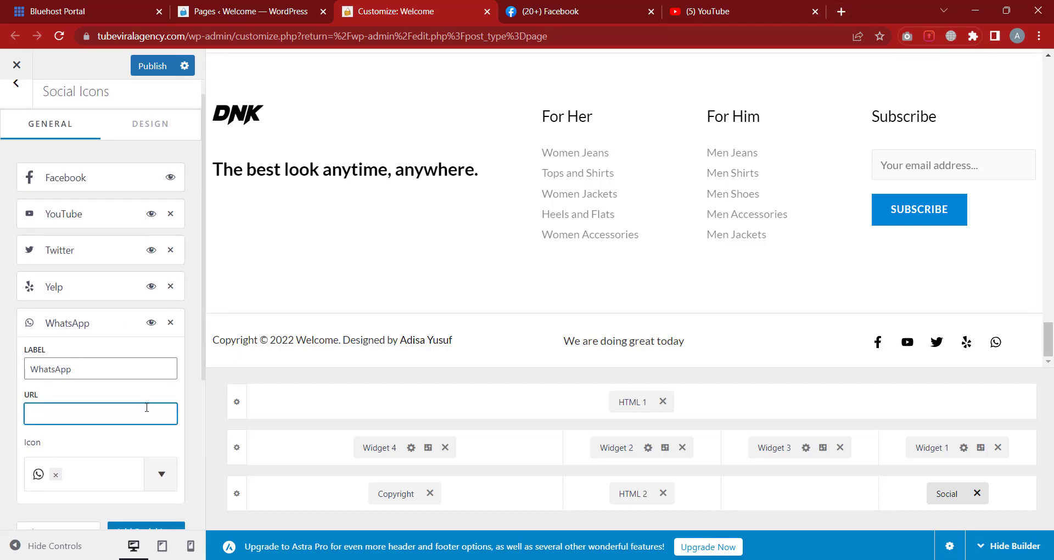
Search Google for 'wa me link' in a new tab and open the Joinchat generator result in its own tab
{"action": "left_click", "coordinate": [842, 13]}
{"action": "type", "text": "we "}
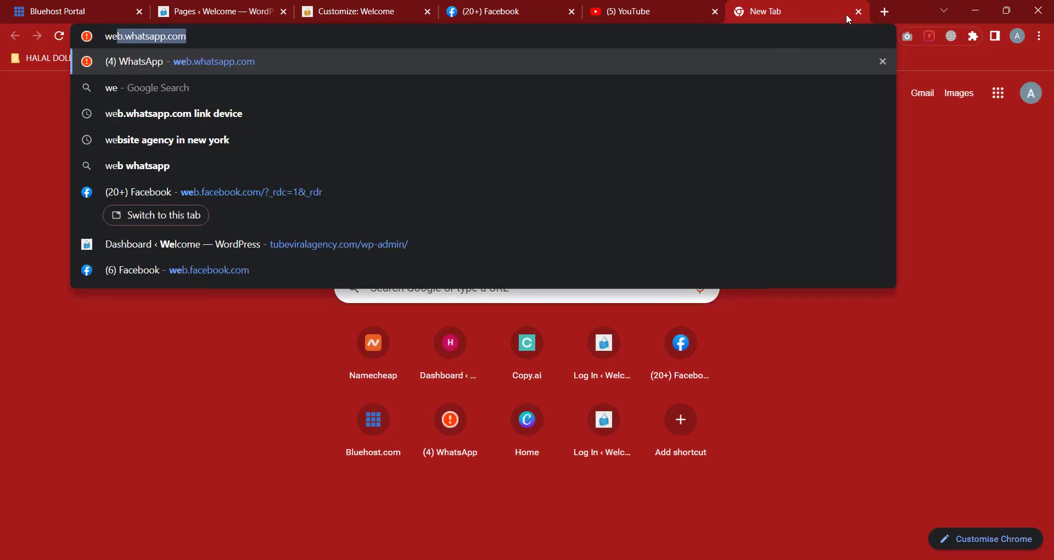
{"action": "type", "text": "ma"}
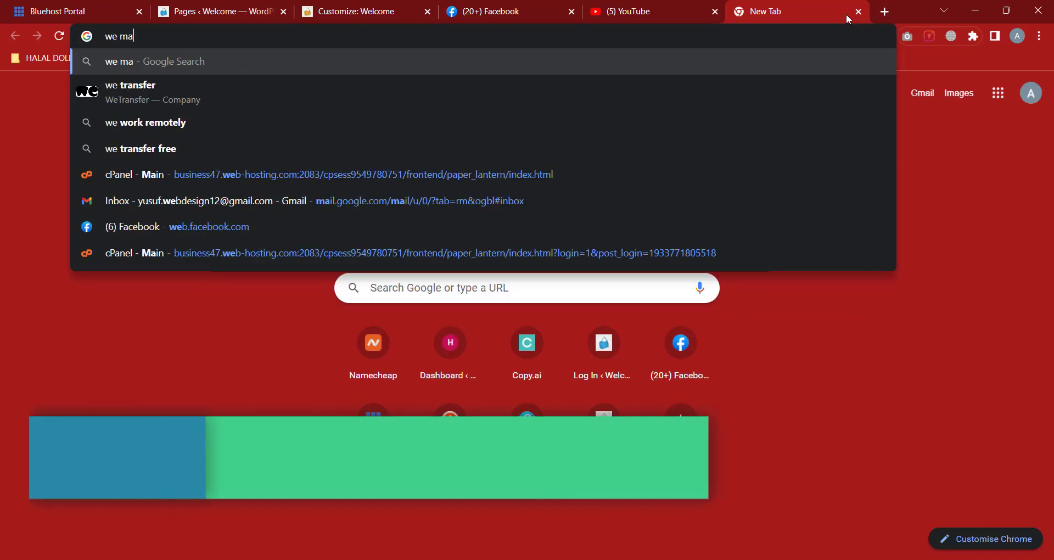
{"action": "key", "text": "BackSpace"}
{"action": "key", "text": "BackSpace"}
{"action": "key", "text": "BackSpace"}
{"action": "key", "text": "BackSpace"}
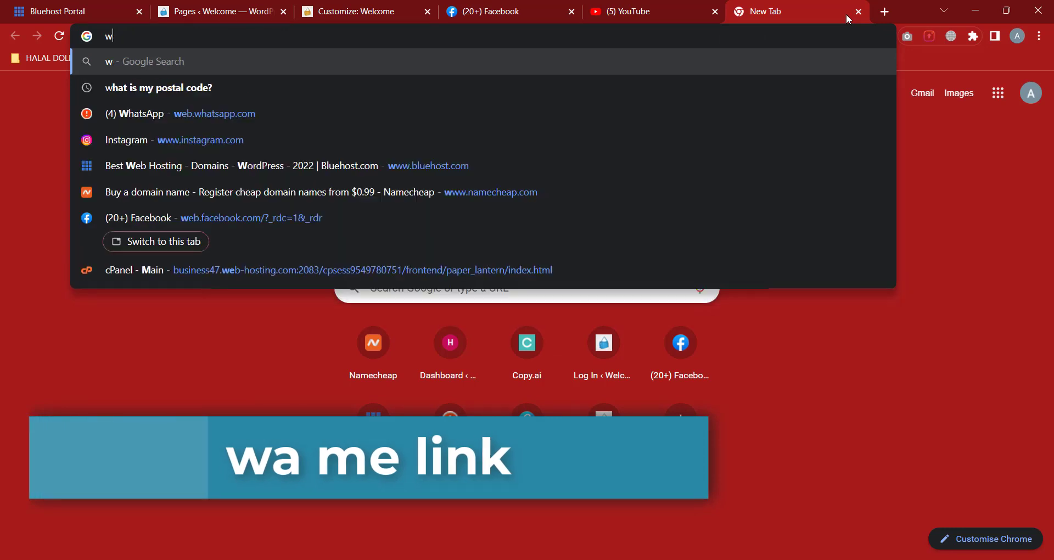
{"action": "type", "text": "a me"}
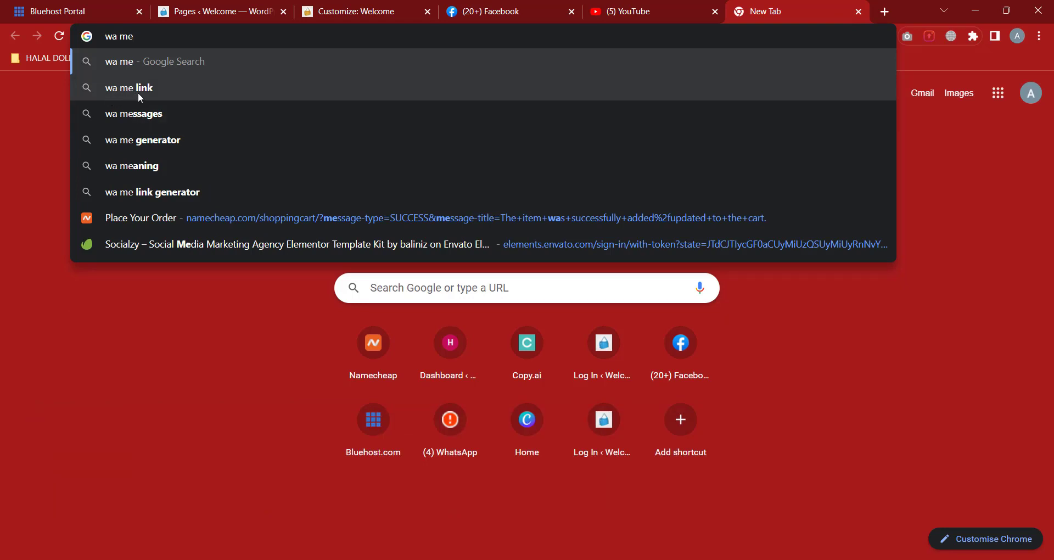
{"action": "left_click", "coordinate": [163, 87]}
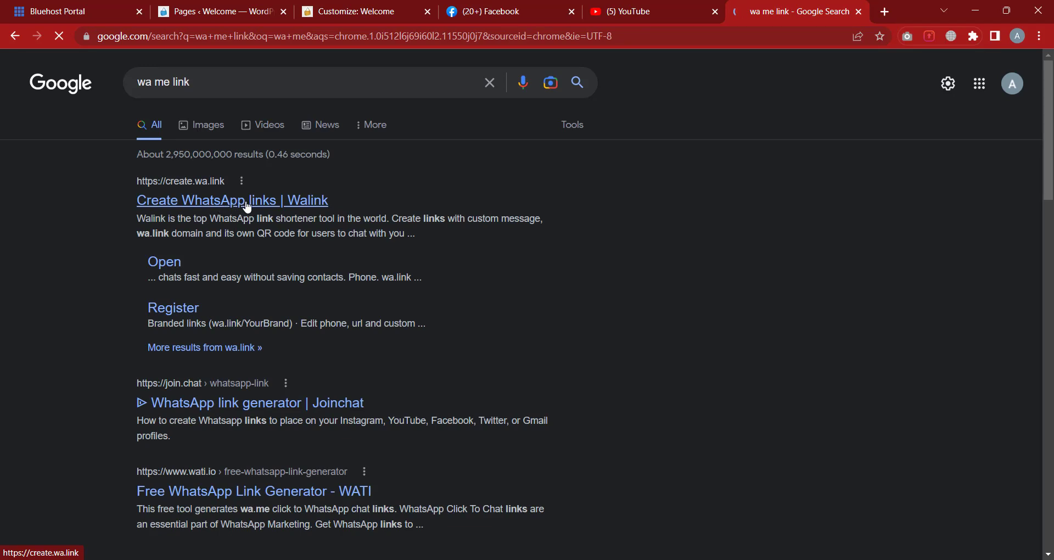
{"action": "scroll", "coordinate": [248, 208], "scroll_direction": "down", "scroll_amount": 1}
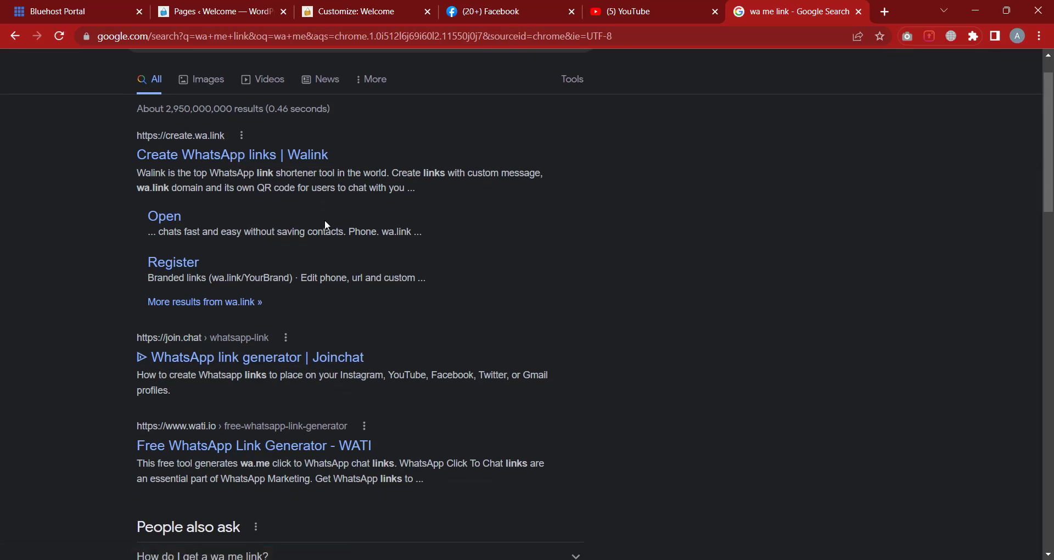
{"action": "right_click", "coordinate": [202, 361]}
{"action": "left_click", "coordinate": [225, 373]}
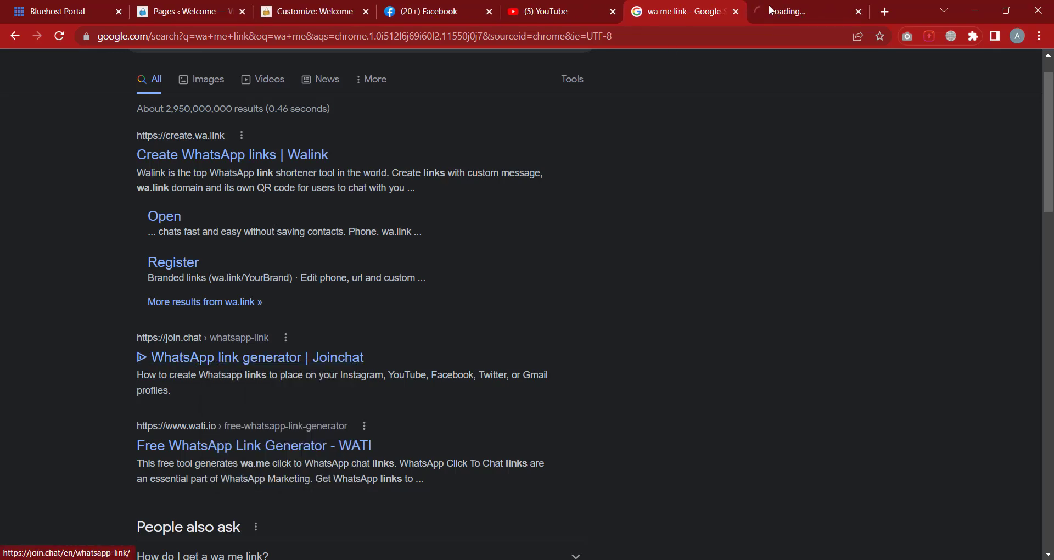
{"action": "left_click", "coordinate": [791, 9]}
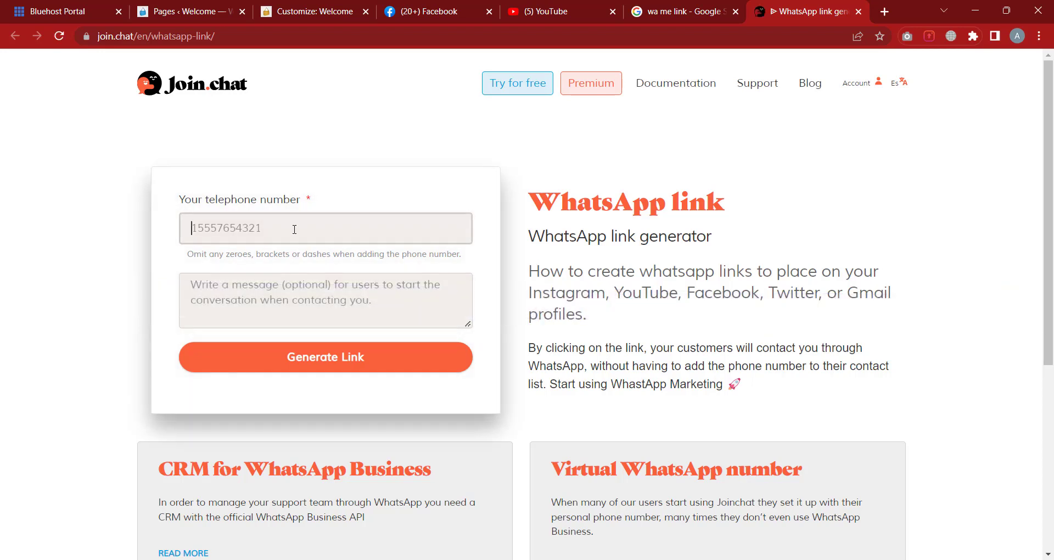
Enter the WhatsApp phone number and a message asking if they can create a website
{"action": "left_click", "coordinate": [306, 295]}
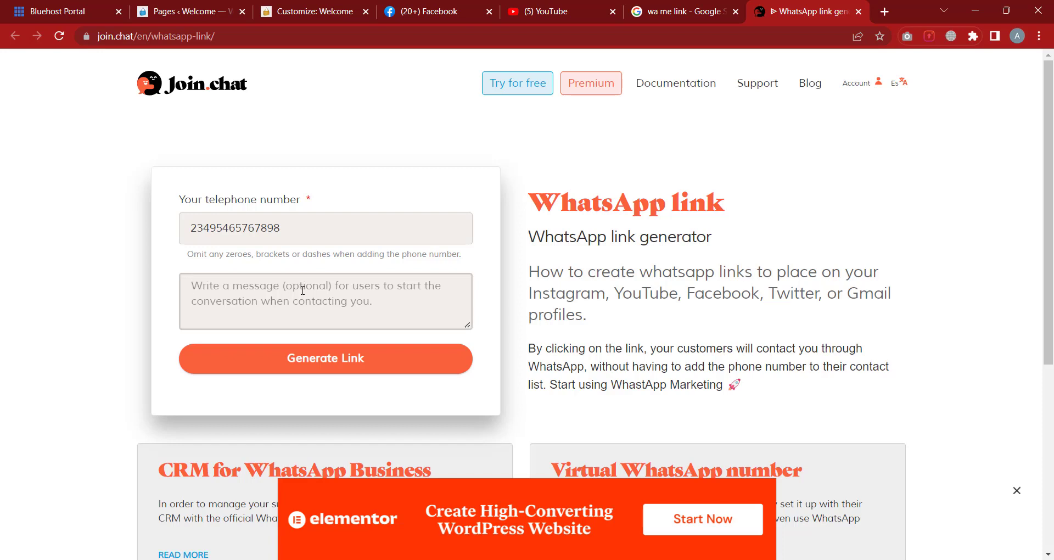
{"action": "type", "text": "Hi"}
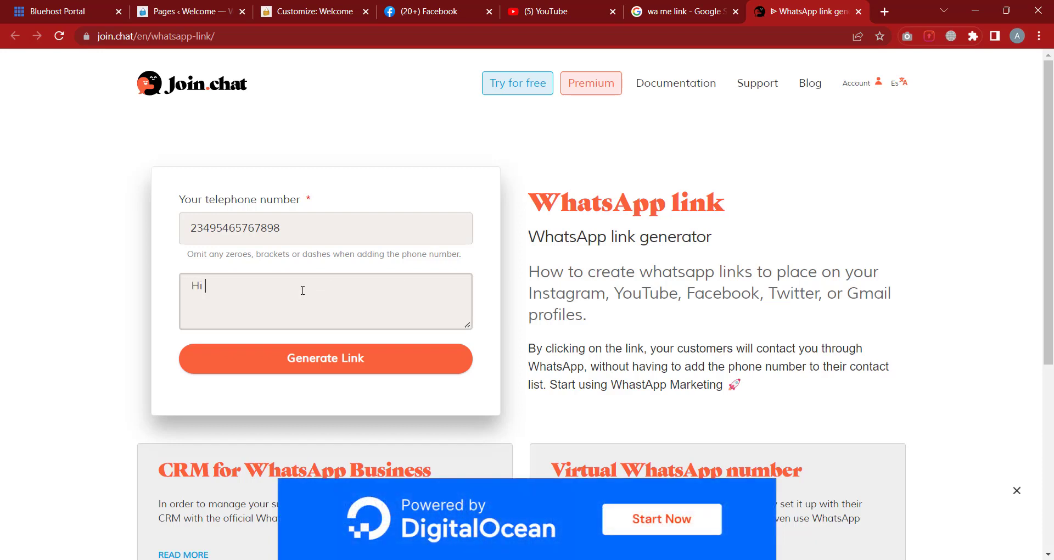
{"action": "type", "text": " Yusuf,"}
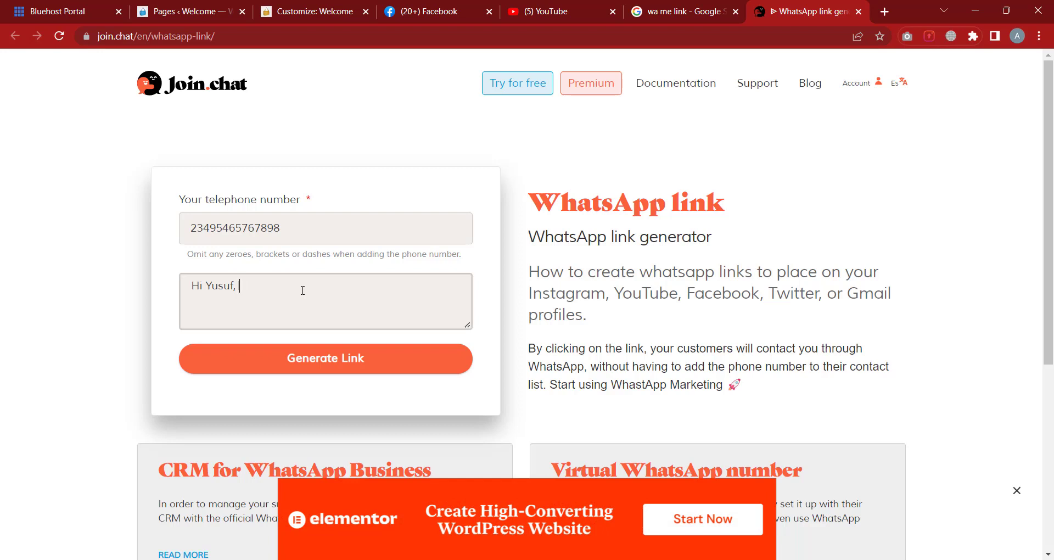
{"action": "type", "text": " CCAco"}
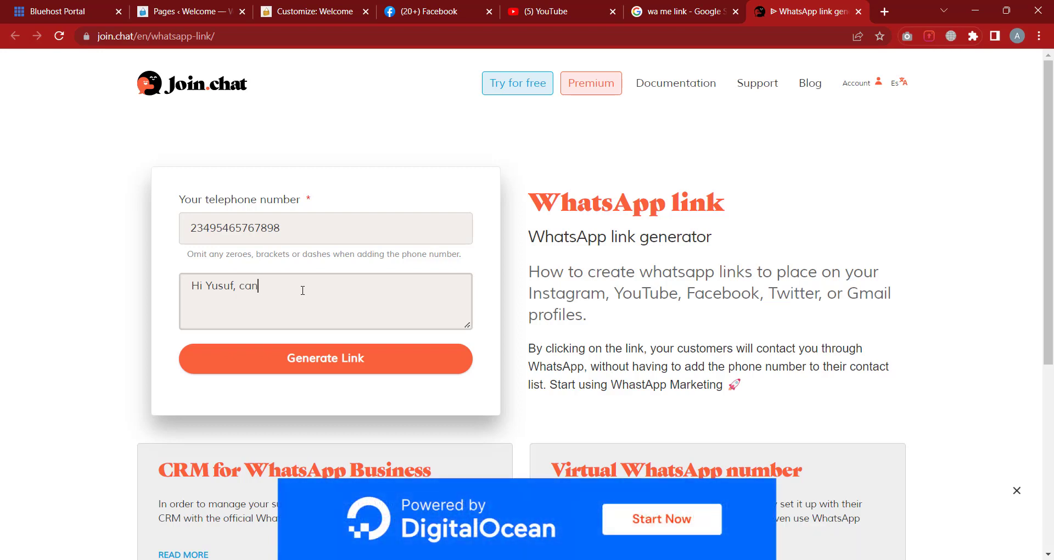
{"action": "key", "text": "BackSpace"}
{"action": "key", "text": "BackSpace"}
{"action": "type", "text": "are you ava"}
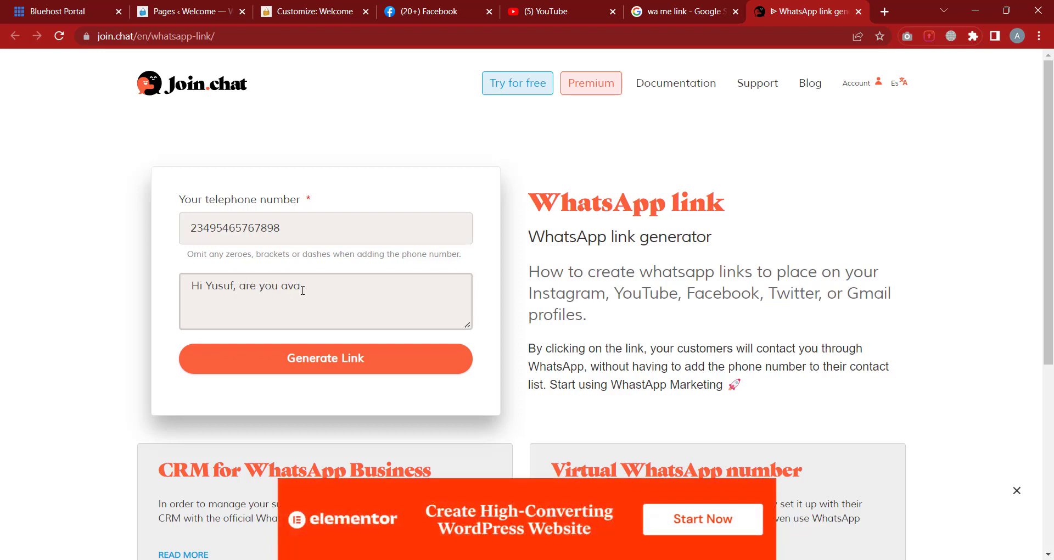
{"action": "type", "text": "ilable tp"}
{"action": "key", "text": "BackSpace"}
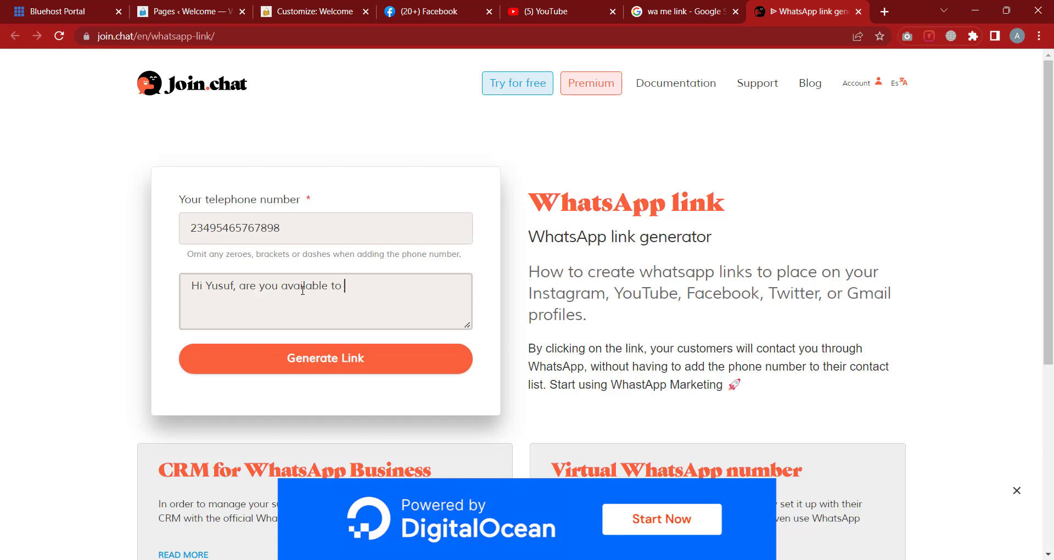
{"action": "type", "text": "o create a webs"}
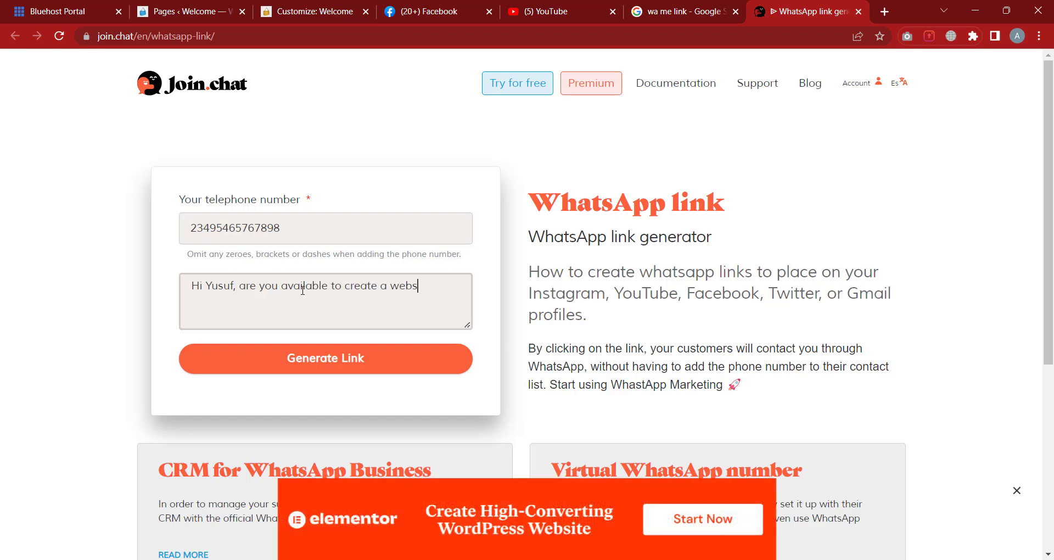
{"action": "type", "text": "ite for me"}
Generate the wa.me link and copy it
{"action": "left_click", "coordinate": [357, 363]}
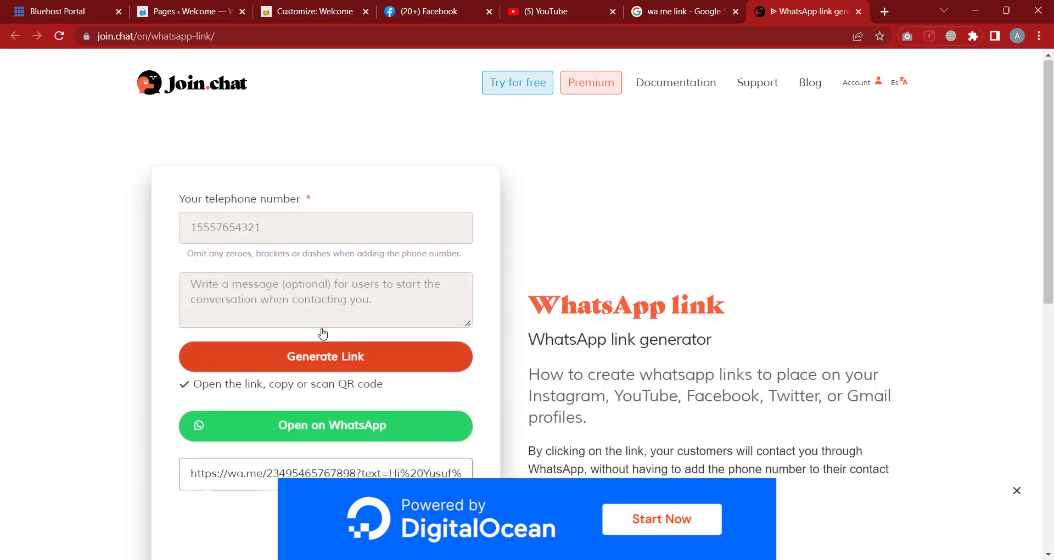
{"action": "scroll", "coordinate": [274, 357], "scroll_direction": "down", "scroll_amount": 2}
{"action": "left_click", "coordinate": [189, 360]}
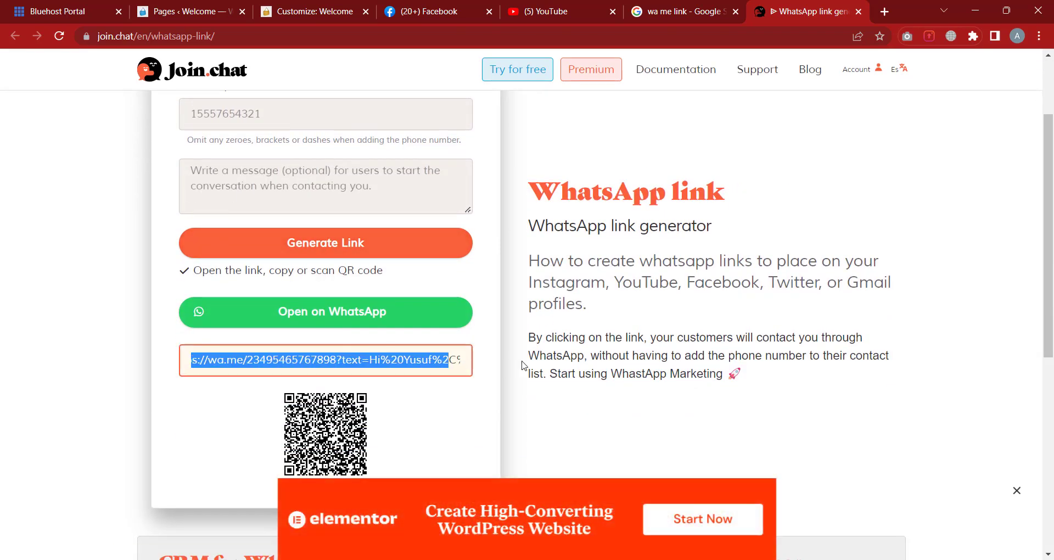
{"action": "right_click", "coordinate": [417, 360]}
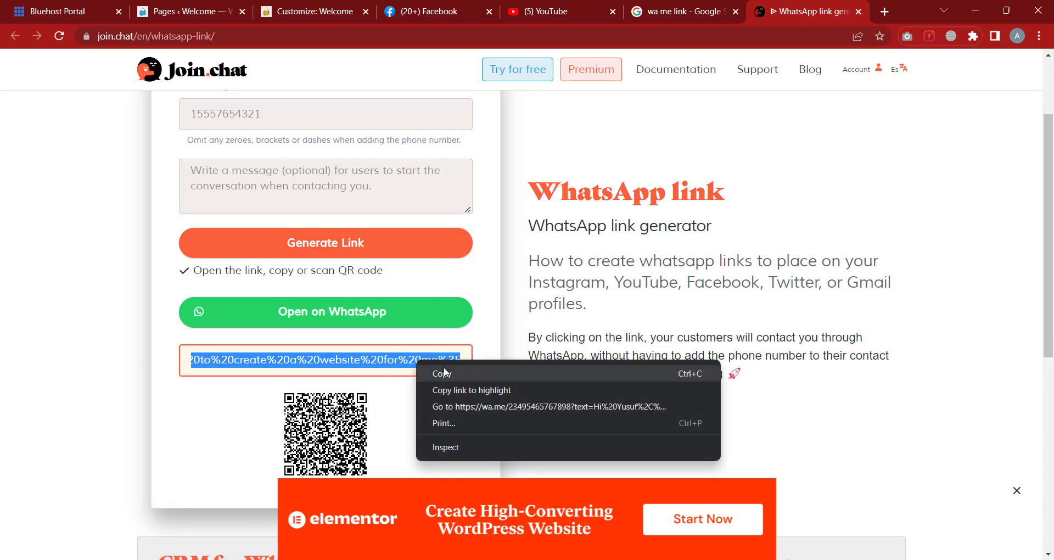
{"action": "left_click", "coordinate": [447, 374]}
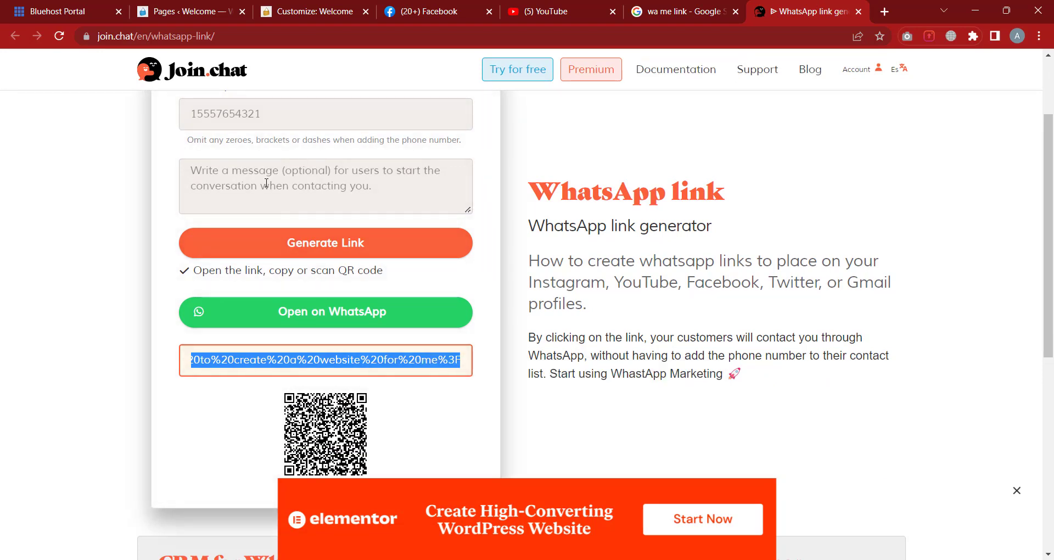
{"action": "scroll", "coordinate": [228, 172], "scroll_direction": "up", "scroll_amount": 1}
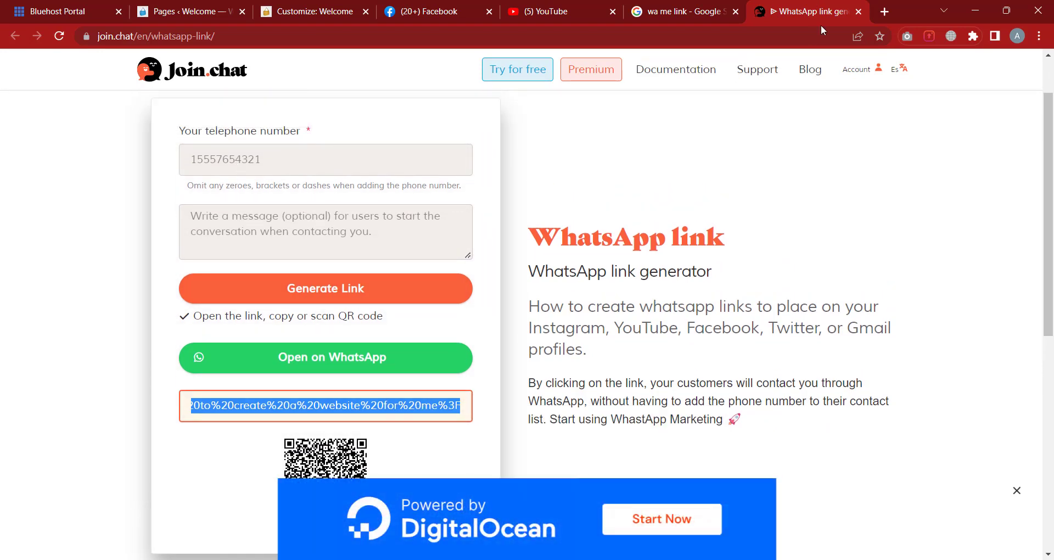
Paste the copied wa.me link into the WhatsApp icon's URL field
{"action": "left_click", "coordinate": [340, 12]}
{"action": "right_click", "coordinate": [91, 415]}
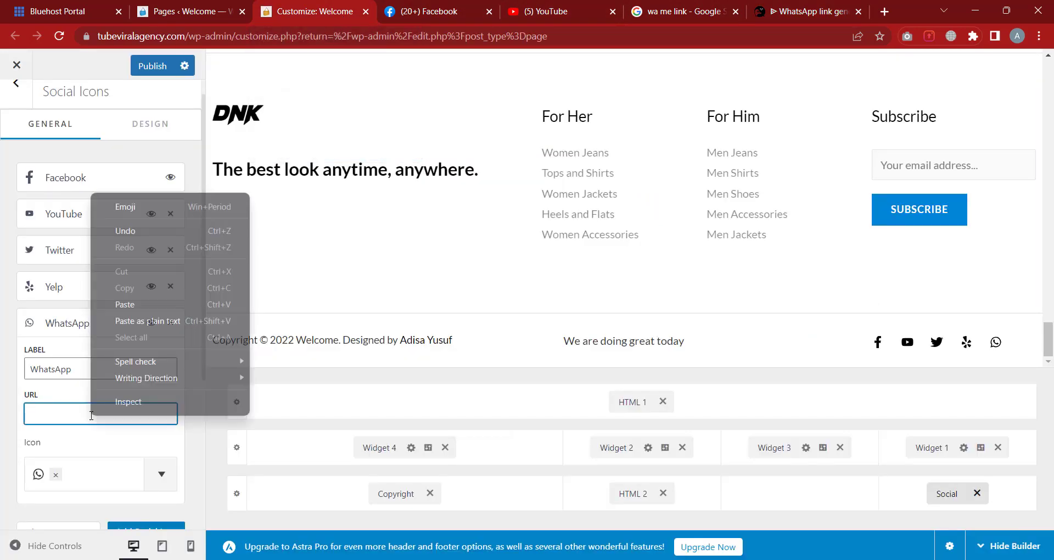
{"action": "left_click", "coordinate": [125, 291]}
{"action": "scroll", "coordinate": [27, 373], "scroll_direction": "down", "scroll_amount": 1}
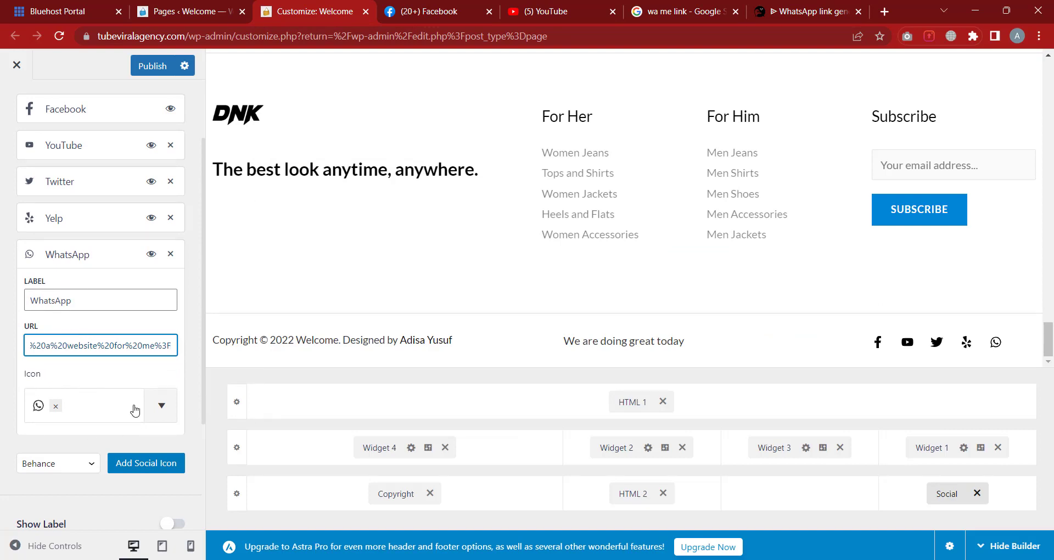
Review the Facebook, YouTube, Twitter and Yelp icon settings, then delete the Yelp icon
{"action": "left_click", "coordinate": [103, 264]}
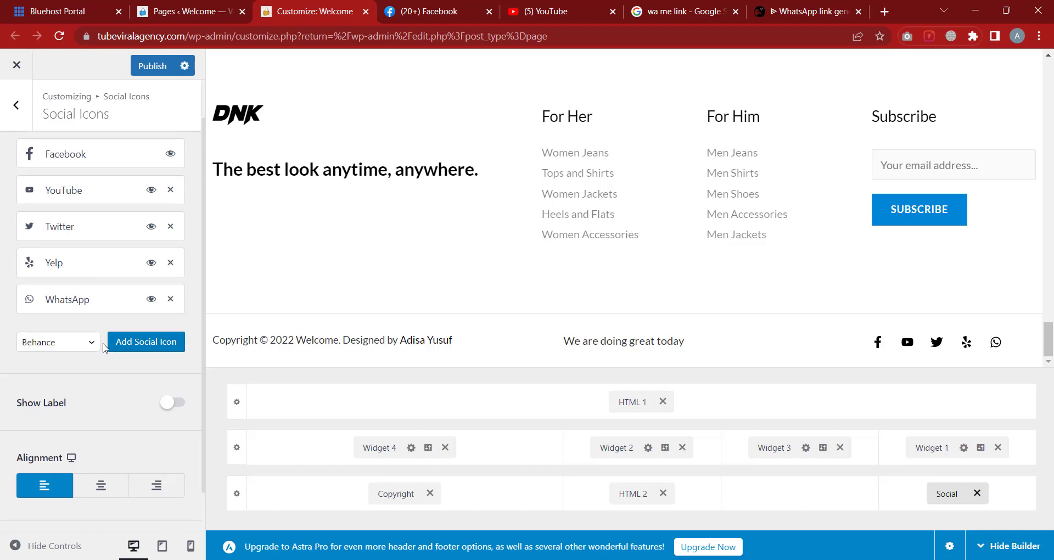
{"action": "left_click", "coordinate": [68, 157]}
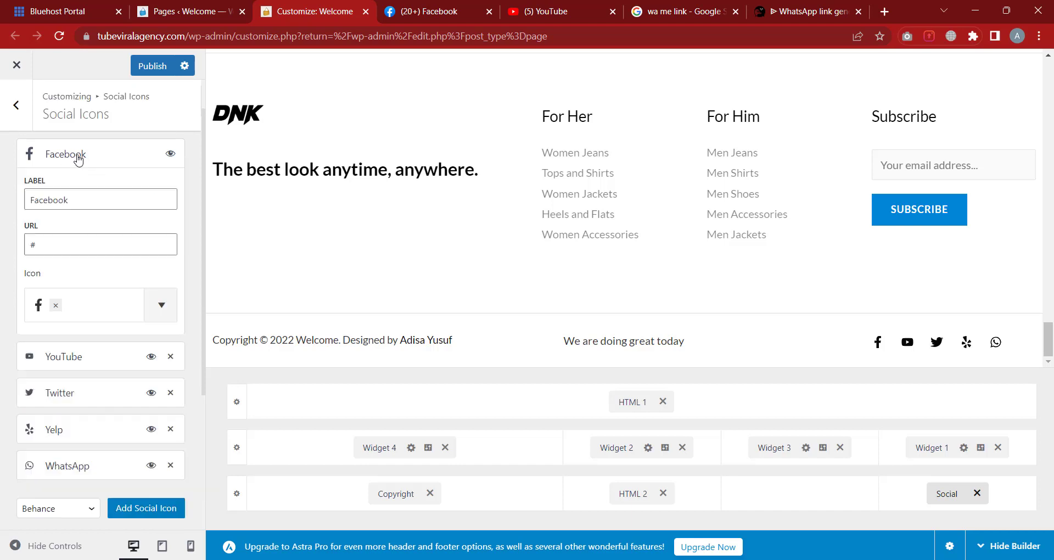
{"action": "left_click", "coordinate": [29, 245]}
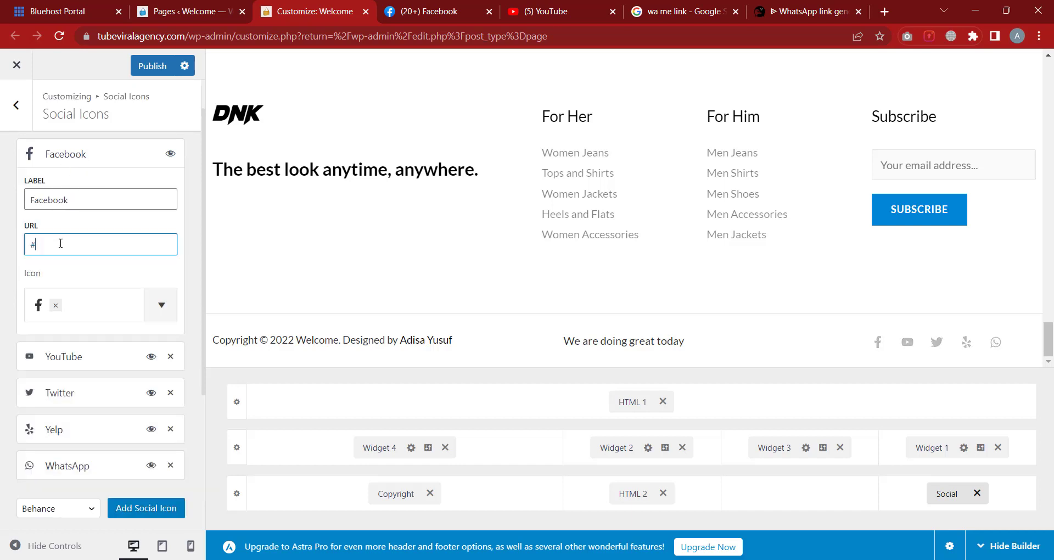
{"action": "left_click", "coordinate": [78, 160]}
{"action": "left_click", "coordinate": [83, 194]}
{"action": "left_click_drag", "start_coordinate": [85, 273], "coordinate": [11, 280]}
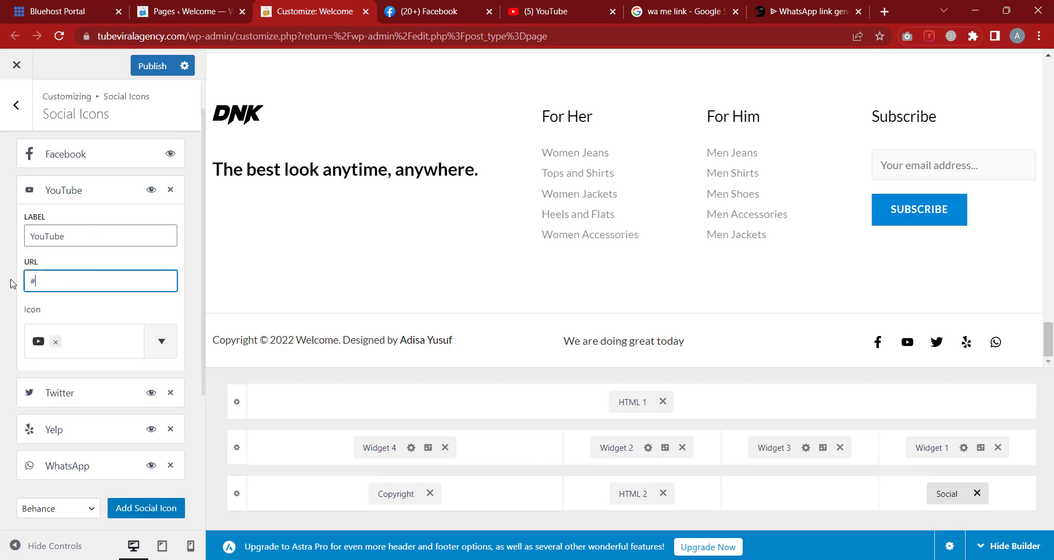
{"action": "left_click", "coordinate": [86, 192]}
{"action": "left_click", "coordinate": [91, 233]}
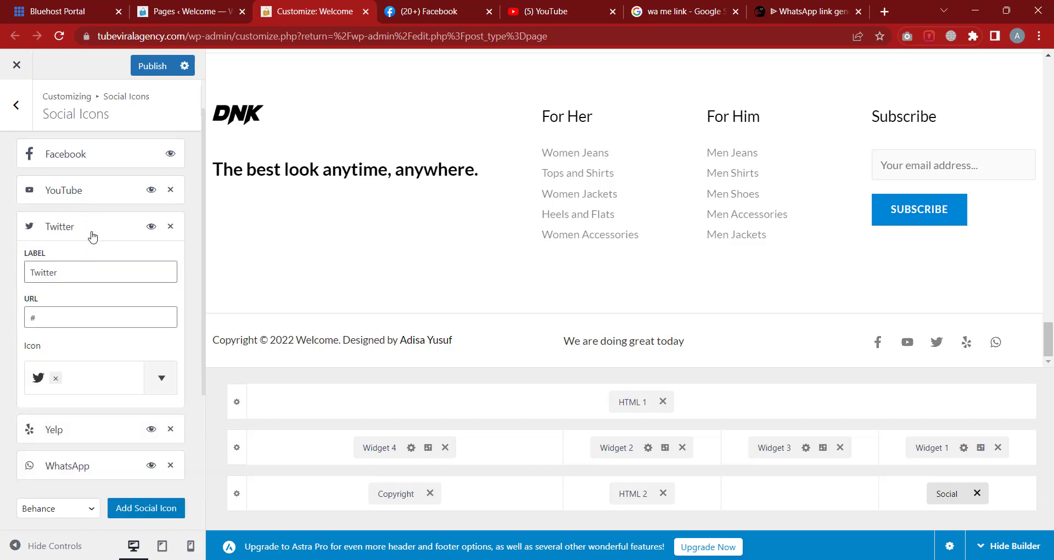
{"action": "left_click", "coordinate": [90, 233]}
{"action": "left_click", "coordinate": [85, 267]}
{"action": "left_click", "coordinate": [84, 273]}
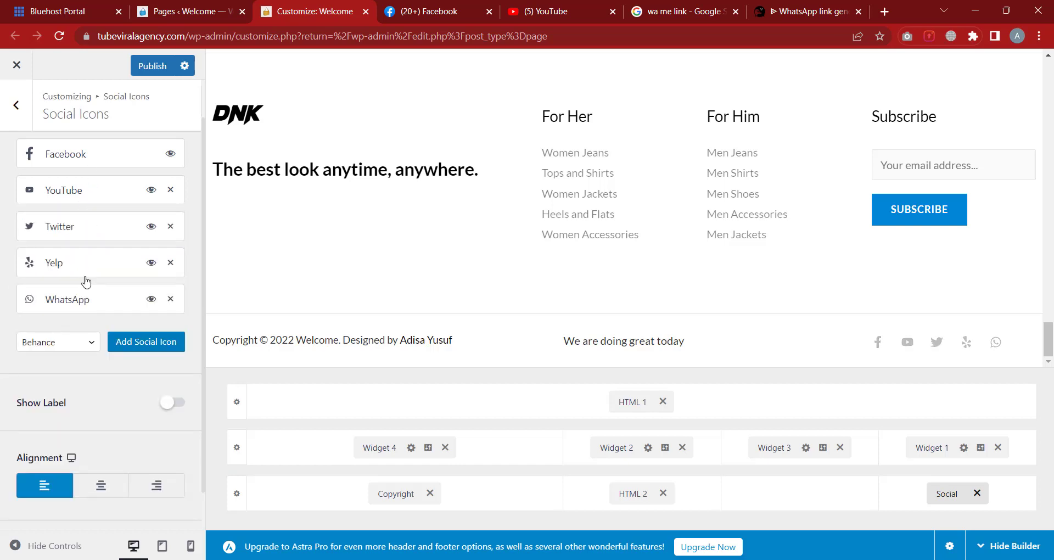
{"action": "left_click", "coordinate": [170, 263]}
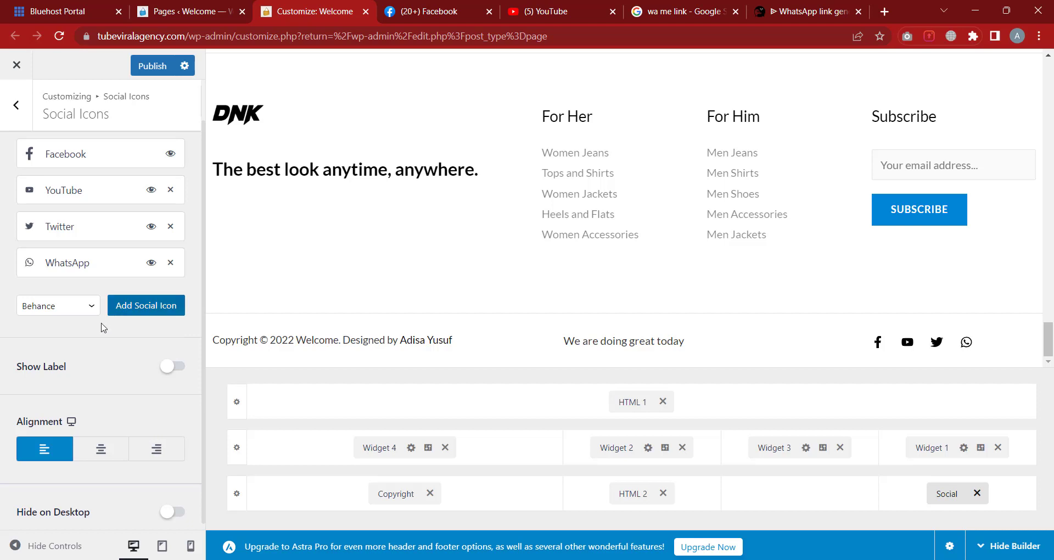
Leave the social icon settings, look at the Widget 1 footer area, and return to the Footer Builder list
{"action": "scroll", "coordinate": [104, 330], "scroll_direction": "down", "scroll_amount": 1}
{"action": "scroll", "coordinate": [473, 280], "scroll_direction": "up", "scroll_amount": 5}
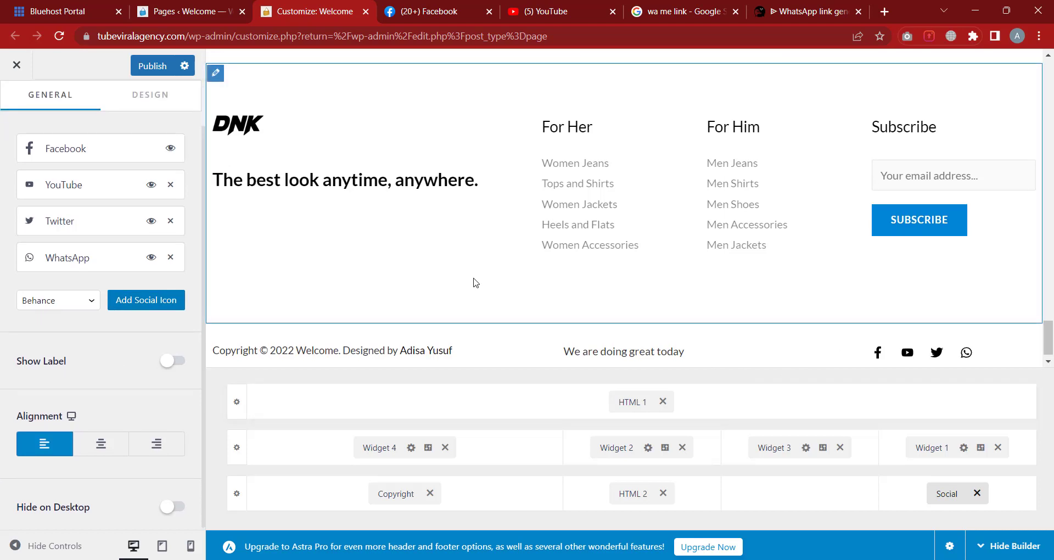
{"action": "scroll", "coordinate": [486, 244], "scroll_direction": "down", "scroll_amount": 4}
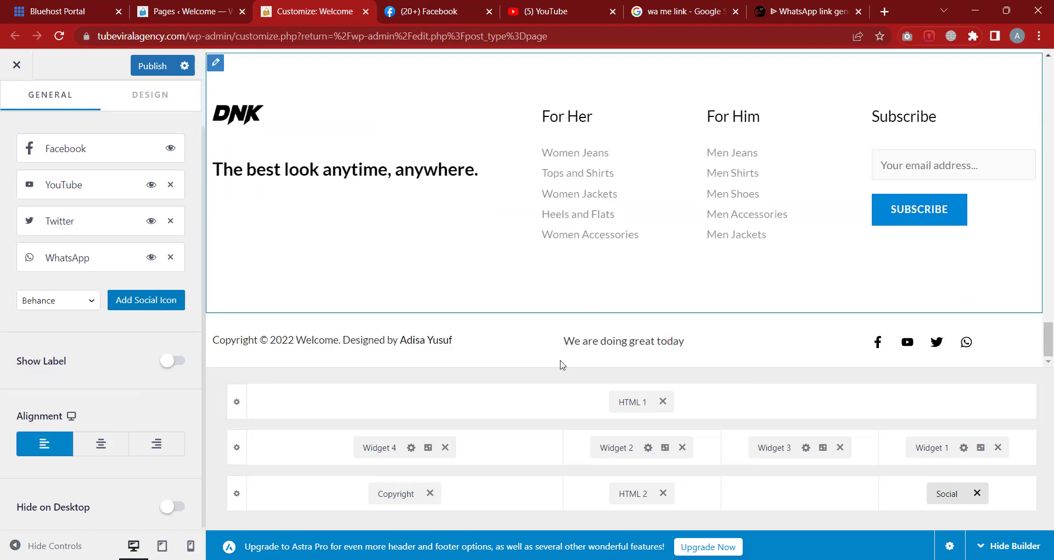
{"action": "scroll", "coordinate": [137, 151], "scroll_direction": "up", "scroll_amount": 1}
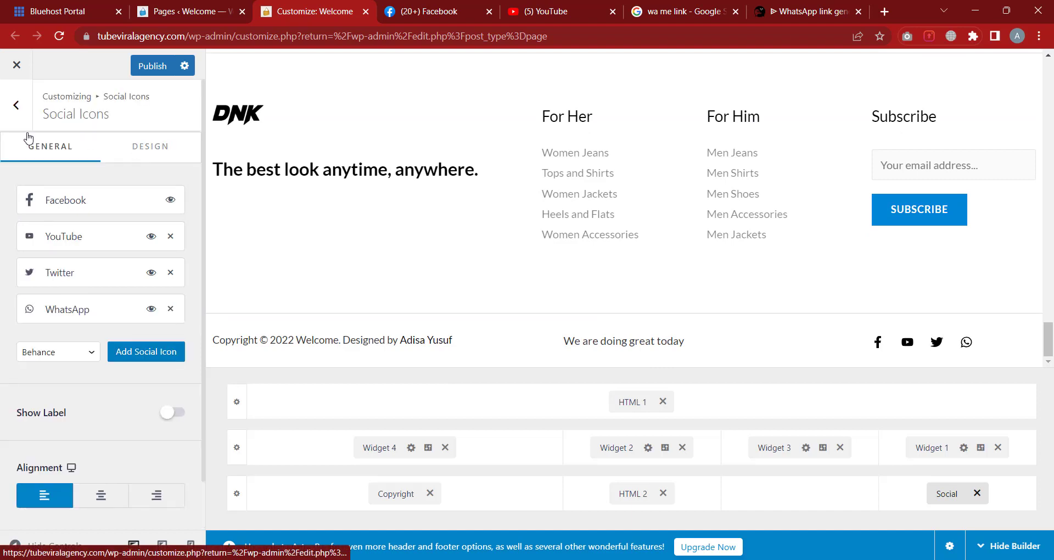
{"action": "left_click", "coordinate": [16, 105]}
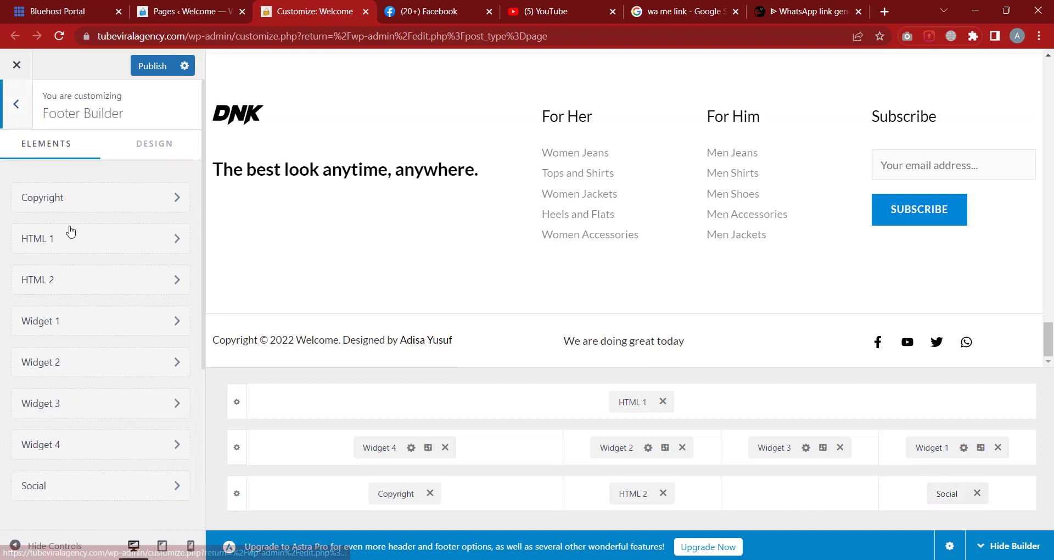
{"action": "scroll", "coordinate": [107, 258], "scroll_direction": "down", "scroll_amount": 2}
{"action": "scroll", "coordinate": [100, 240], "scroll_direction": "up", "scroll_amount": 2}
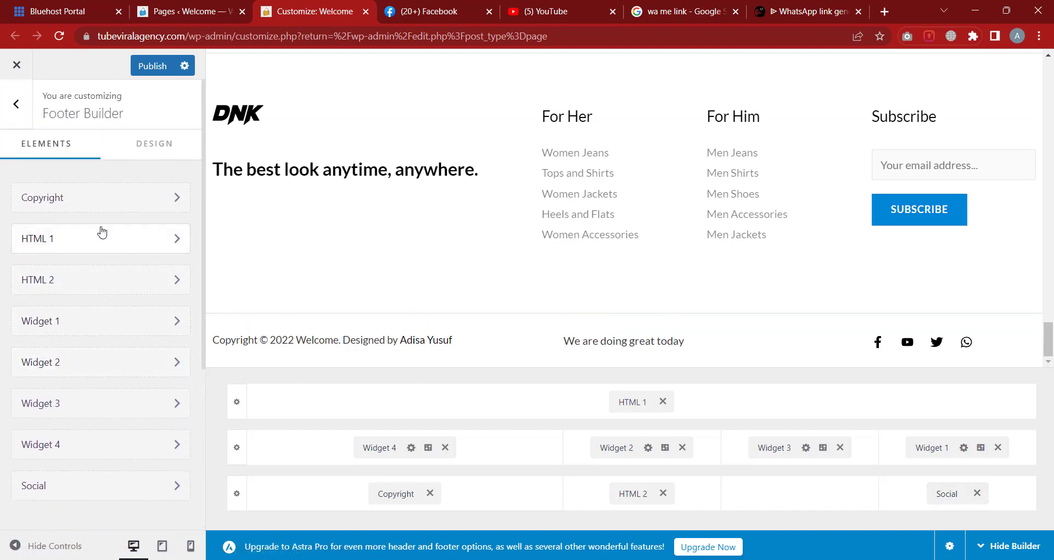
{"action": "scroll", "coordinate": [85, 264], "scroll_direction": "down", "scroll_amount": 1}
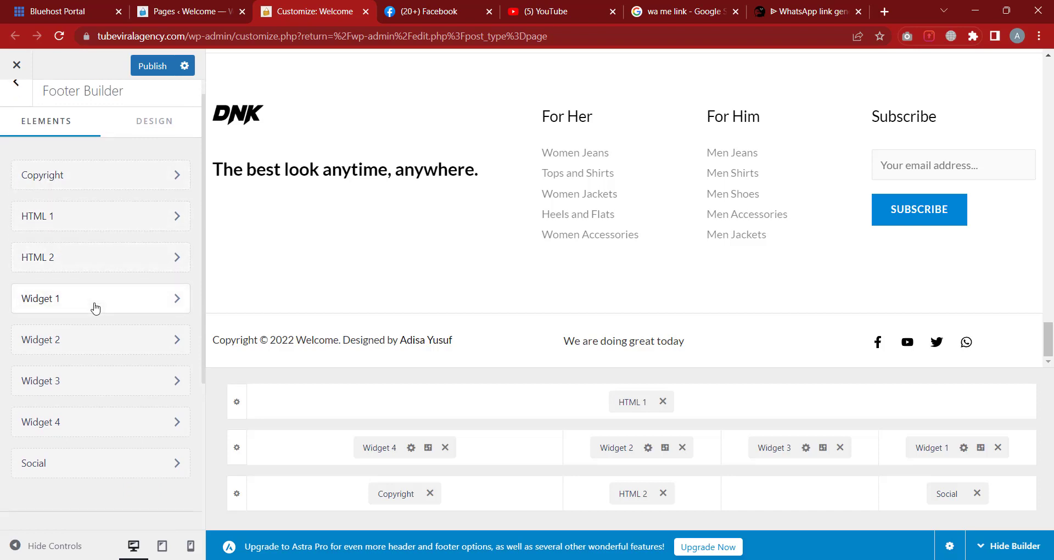
{"action": "left_click", "coordinate": [92, 306]}
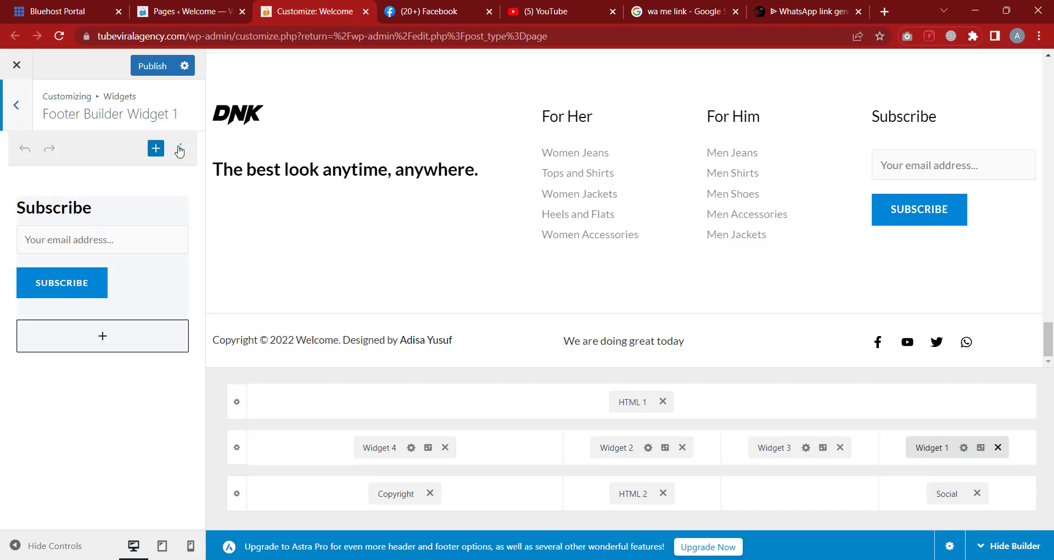
{"action": "left_click", "coordinate": [17, 105]}
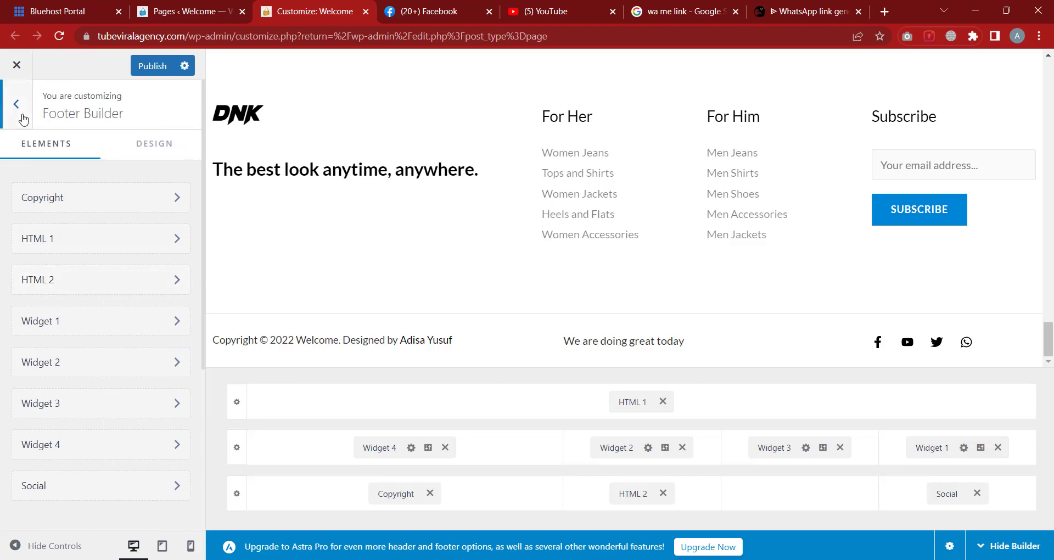
{"action": "left_click", "coordinate": [22, 115]}
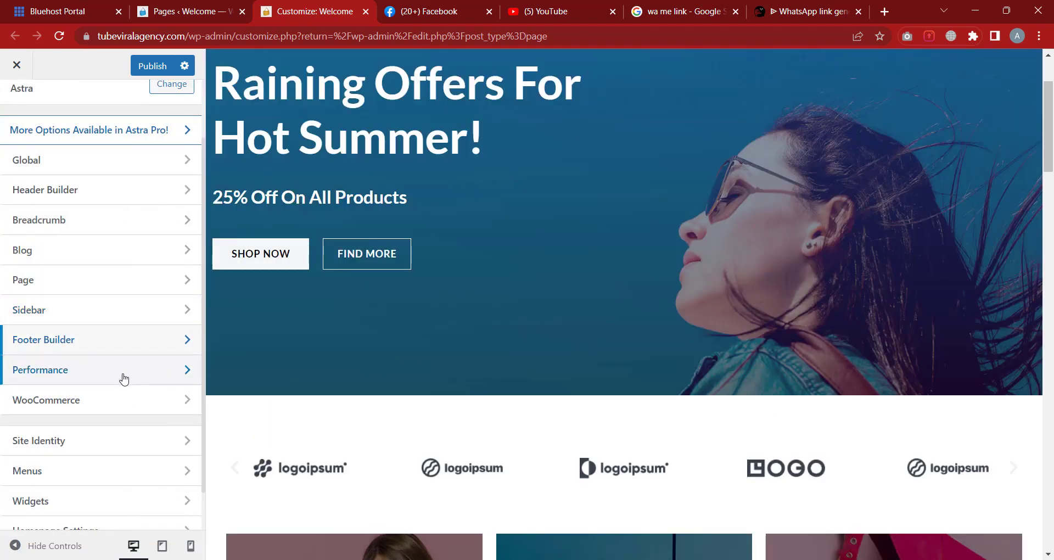
Browse the Performance and WooCommerce panels, then view the Site Identity settings with the site icon
{"action": "left_click", "coordinate": [123, 378]}
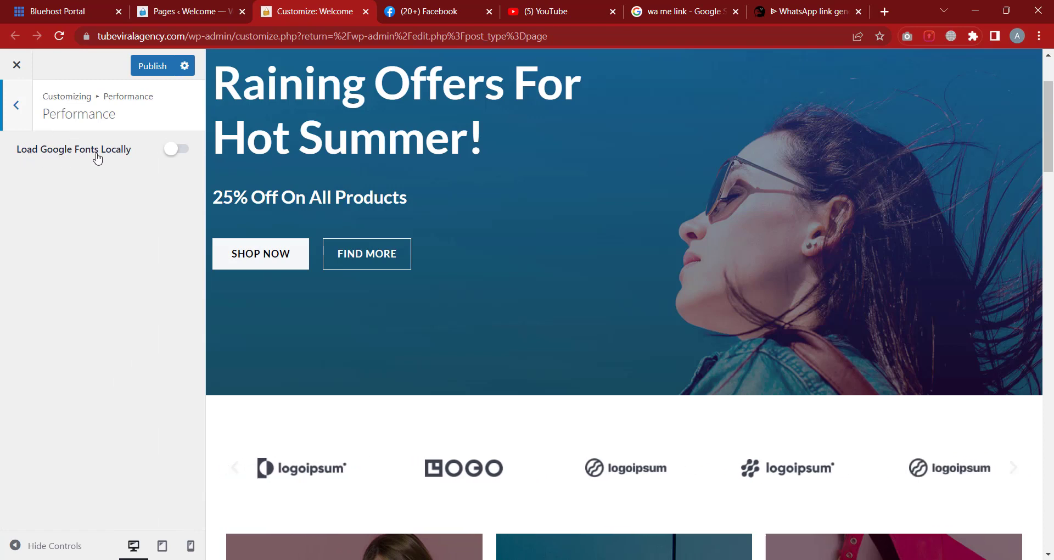
{"action": "left_click", "coordinate": [30, 127]}
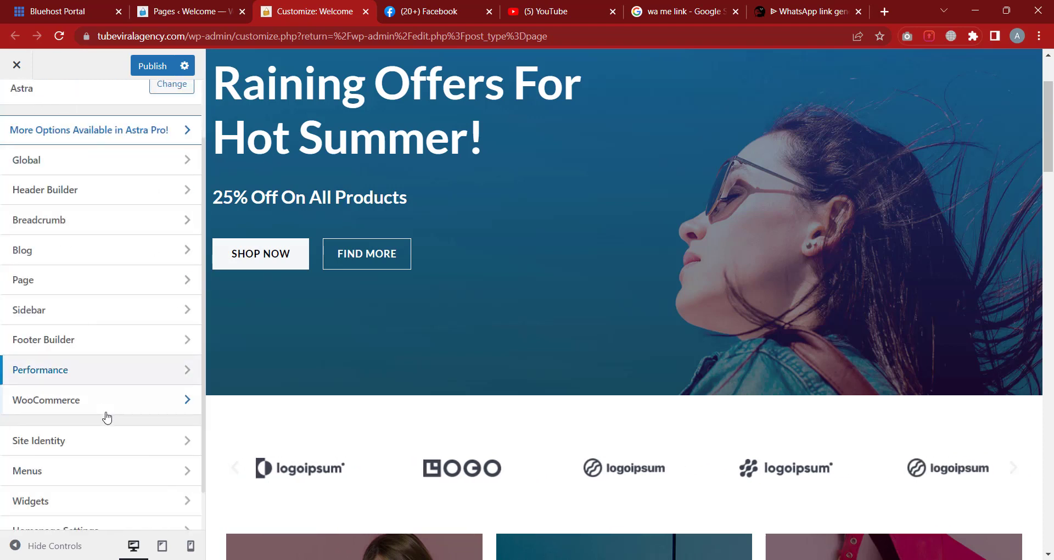
{"action": "left_click", "coordinate": [94, 376]}
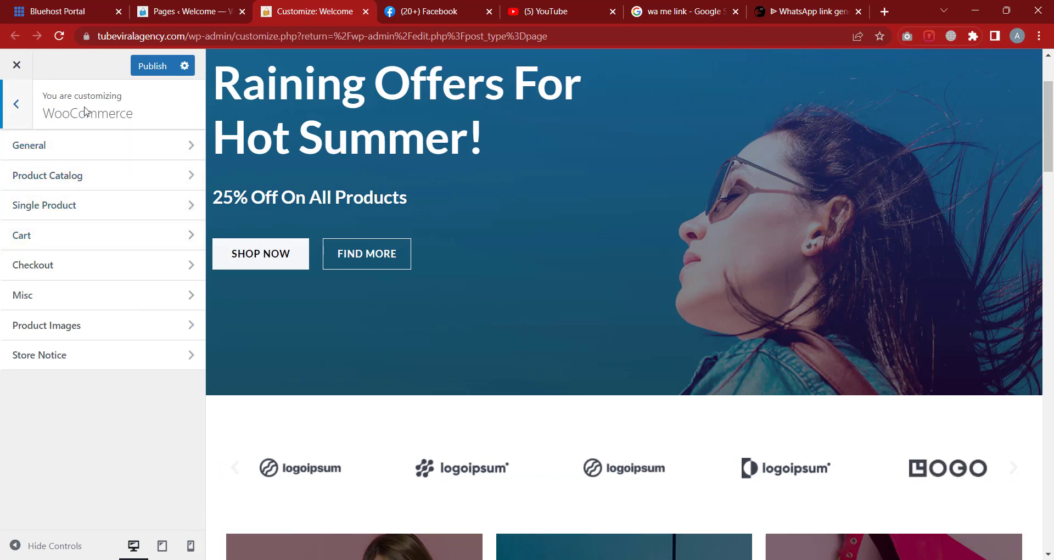
{"action": "left_click", "coordinate": [28, 120]}
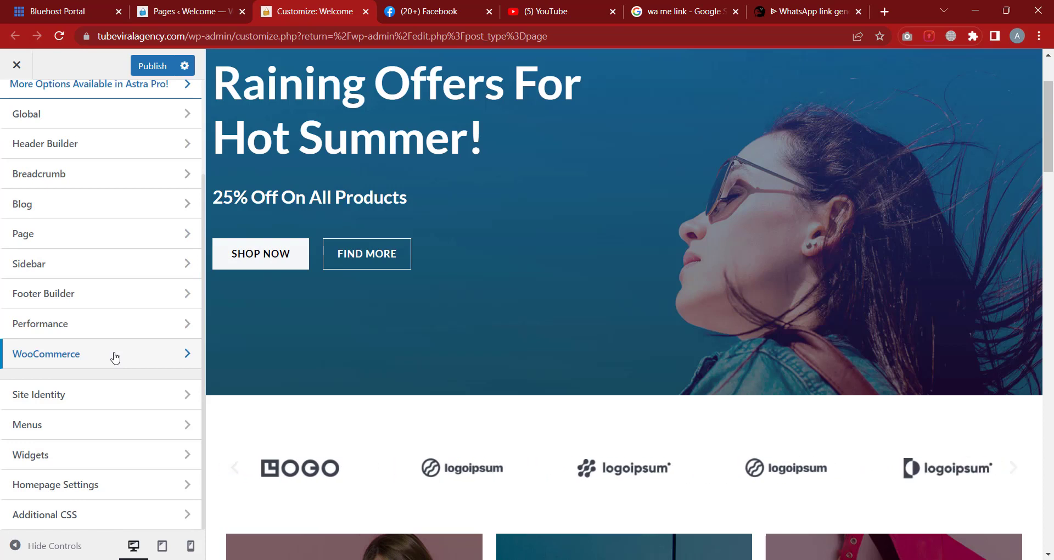
{"action": "left_click", "coordinate": [51, 397]}
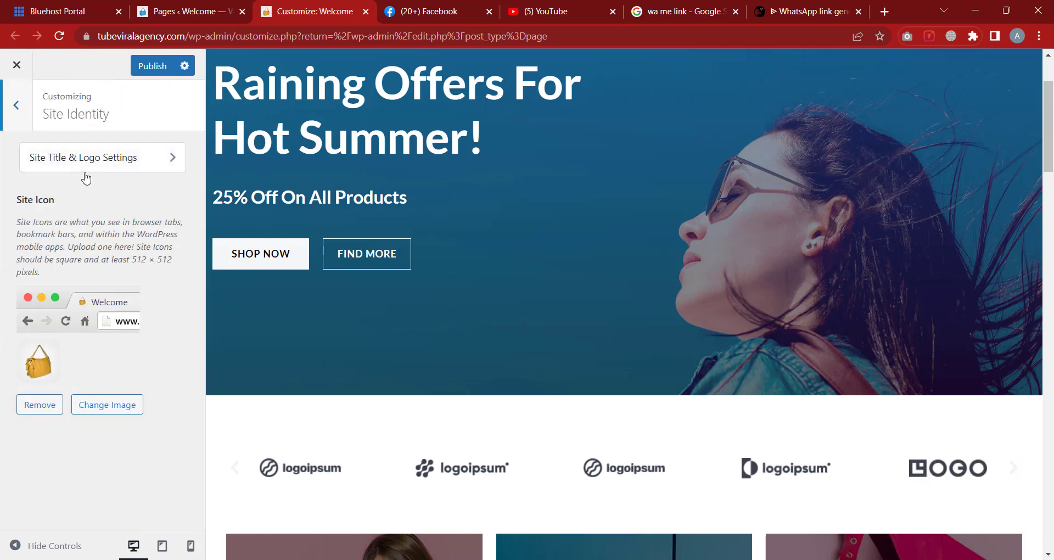
Open the For Her menu in Menus and expand the Women Jeans item
{"action": "left_click", "coordinate": [24, 122]}
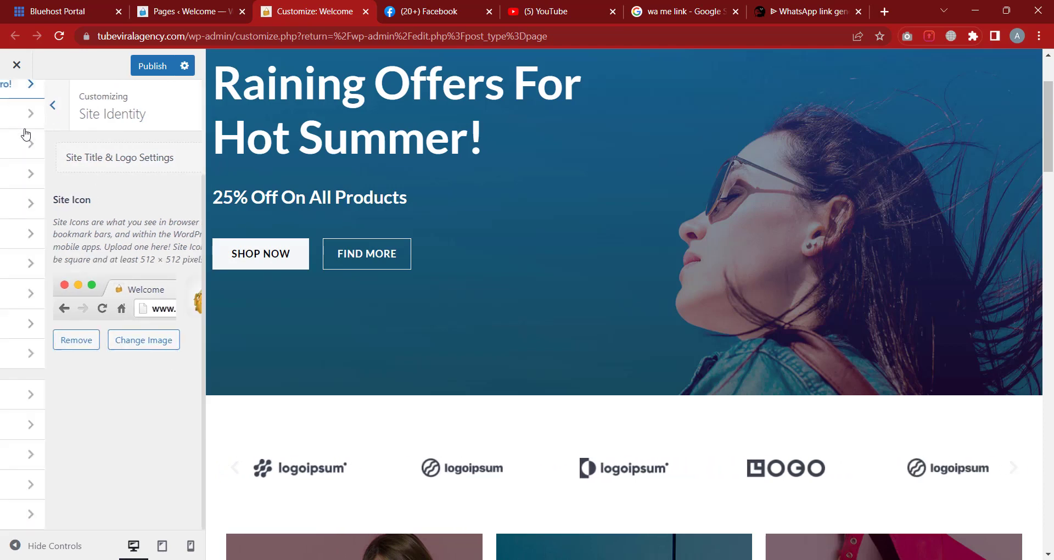
{"action": "left_click", "coordinate": [97, 427]}
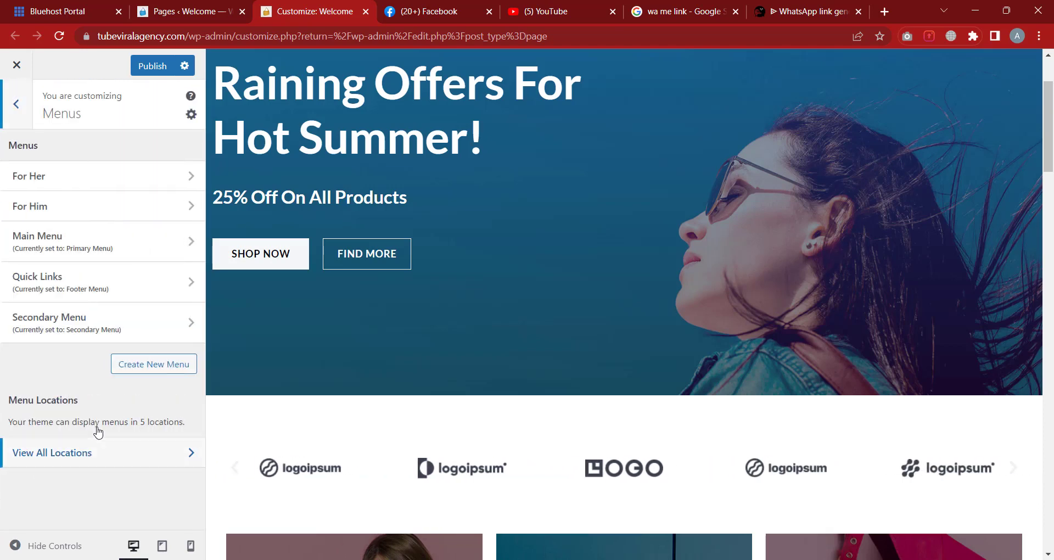
{"action": "scroll", "coordinate": [315, 188], "scroll_direction": "up", "scroll_amount": 2}
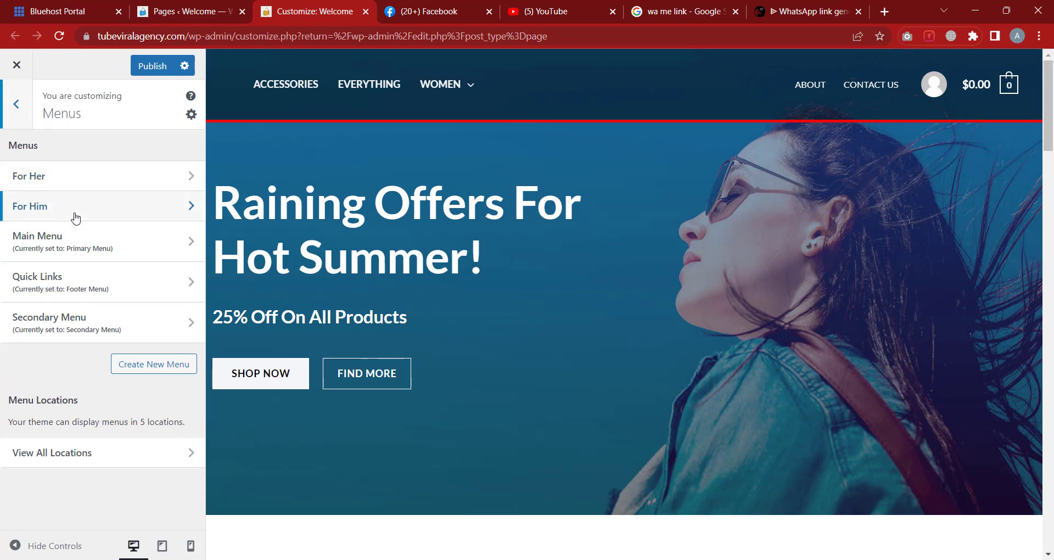
{"action": "left_click", "coordinate": [60, 179]}
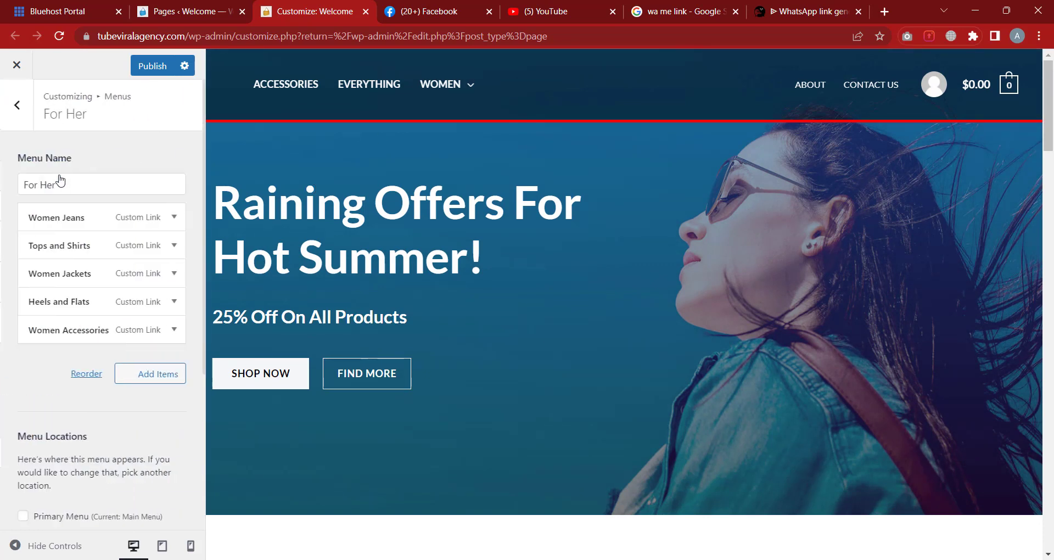
{"action": "scroll", "coordinate": [483, 285], "scroll_direction": "down", "scroll_amount": 20}
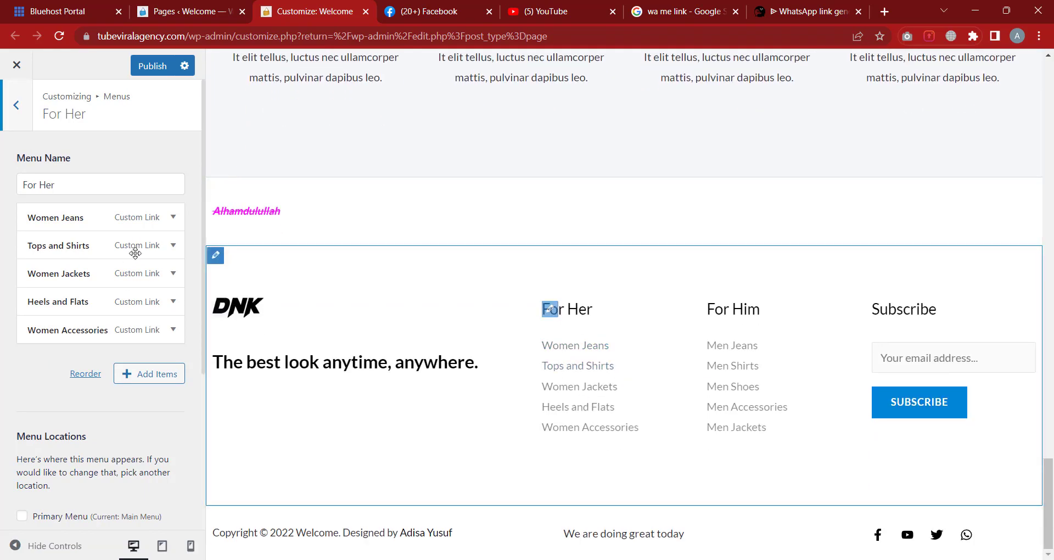
{"action": "left_click", "coordinate": [59, 222]}
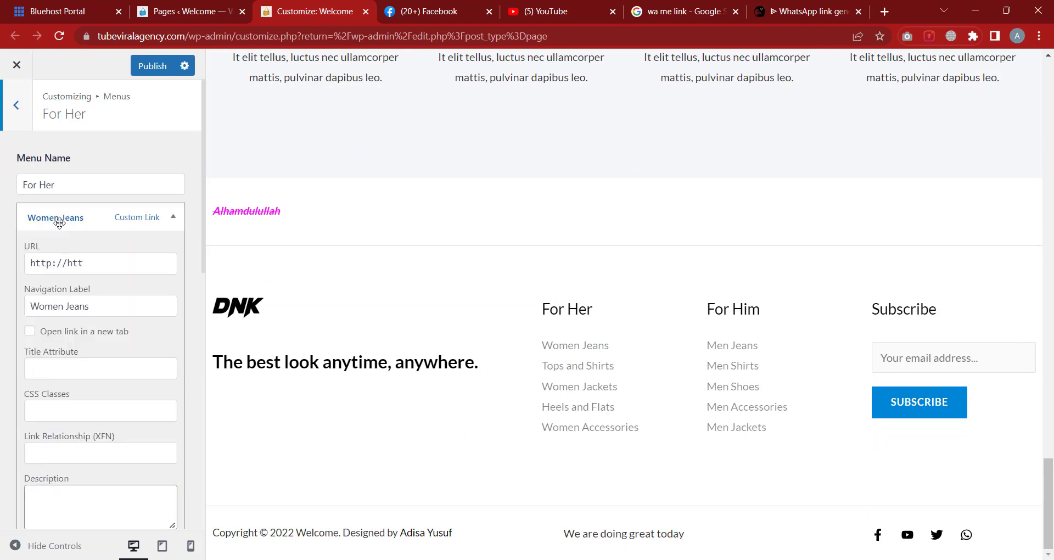
Inspect the Women Jeans navigation label and custom link URL
{"action": "left_click", "coordinate": [131, 308]}
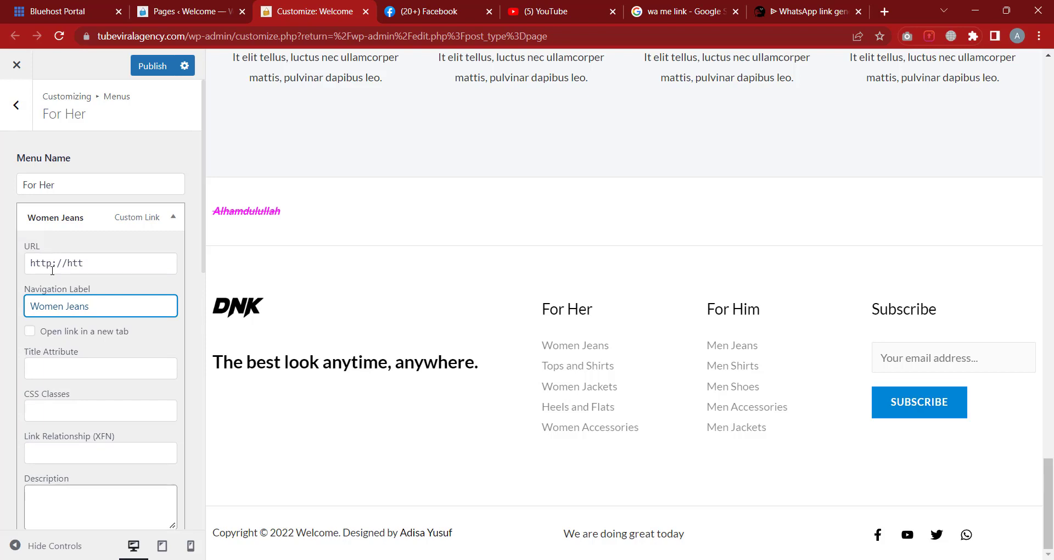
{"action": "left_click_drag", "start_coordinate": [116, 265], "coordinate": [580, 347]}
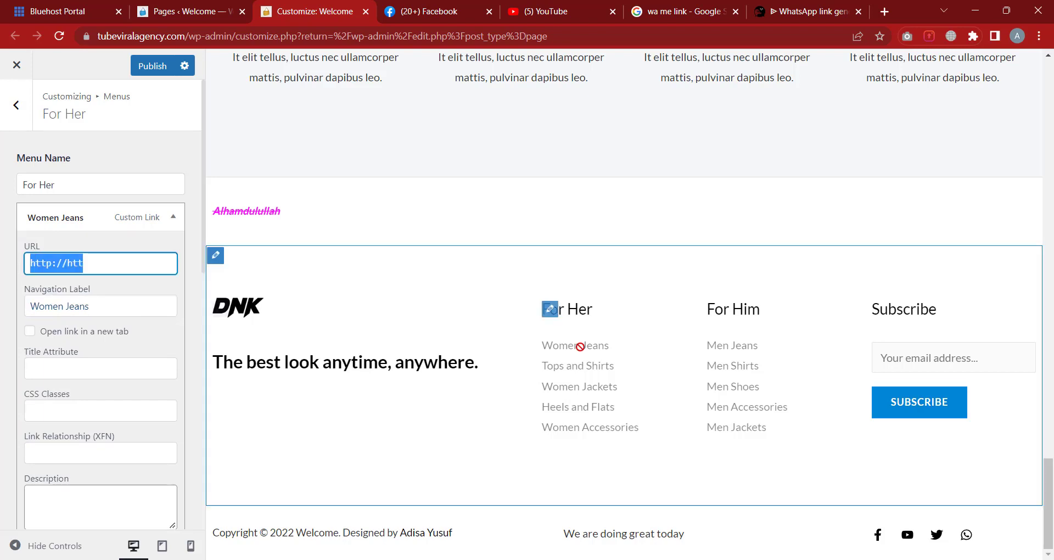
{"action": "double_click", "coordinate": [86, 216]}
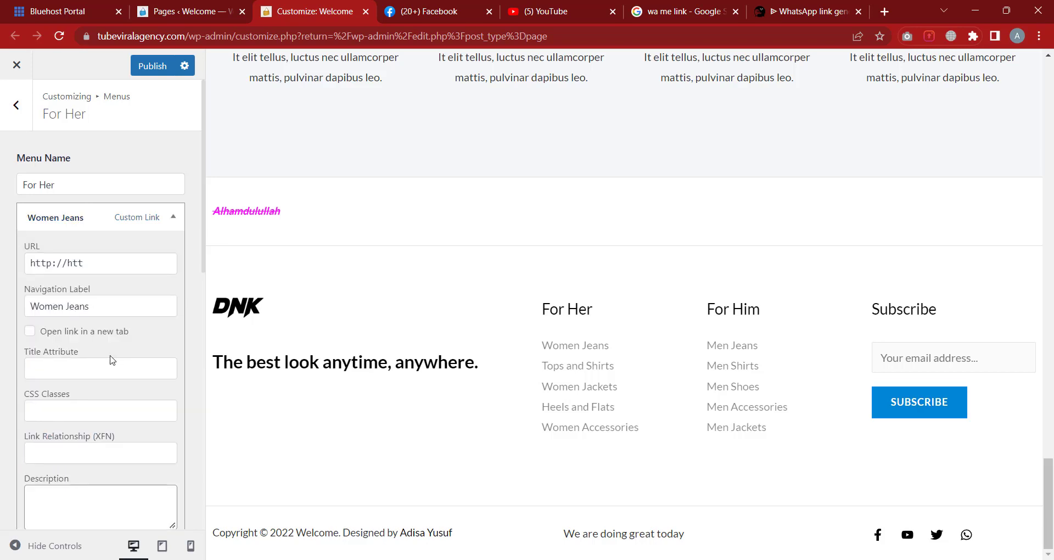
{"action": "scroll", "coordinate": [112, 359], "scroll_direction": "down", "scroll_amount": 3}
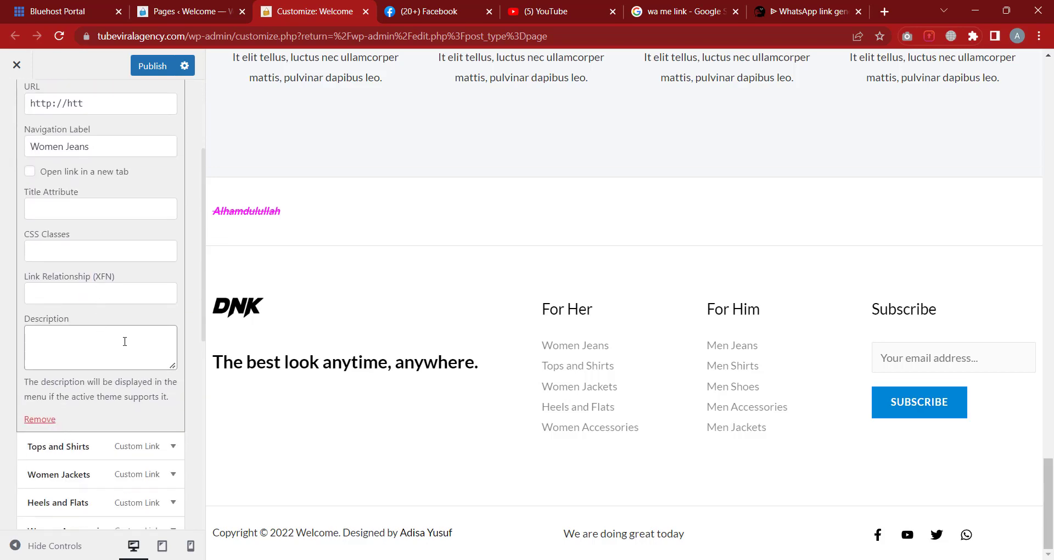
{"action": "scroll", "coordinate": [125, 341], "scroll_direction": "up", "scroll_amount": 3}
Move Women Accessories to the top level, directly below Women Jeans in the For Her menu
{"action": "left_click", "coordinate": [81, 199]}
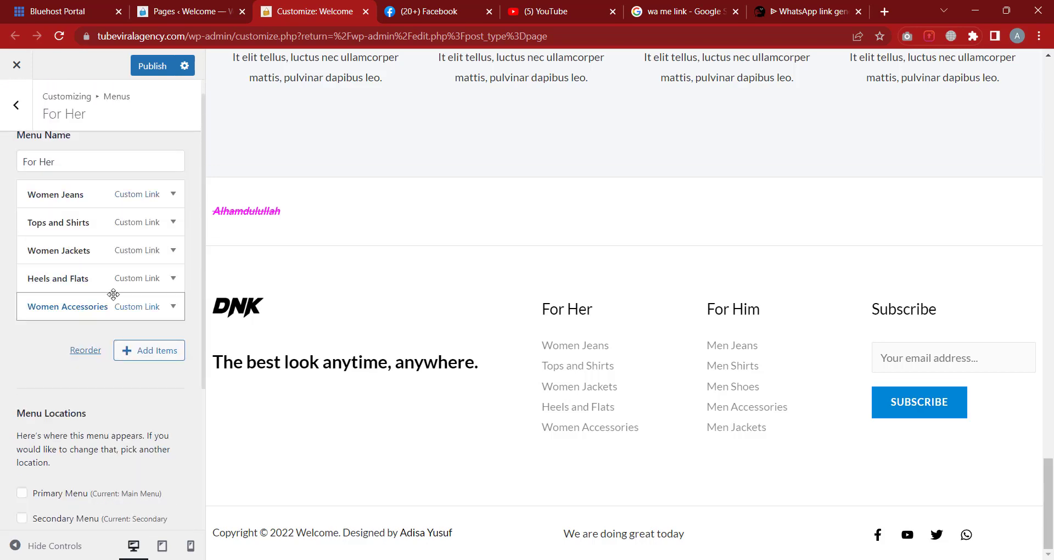
{"action": "left_click_drag", "start_coordinate": [48, 306], "coordinate": [68, 308]}
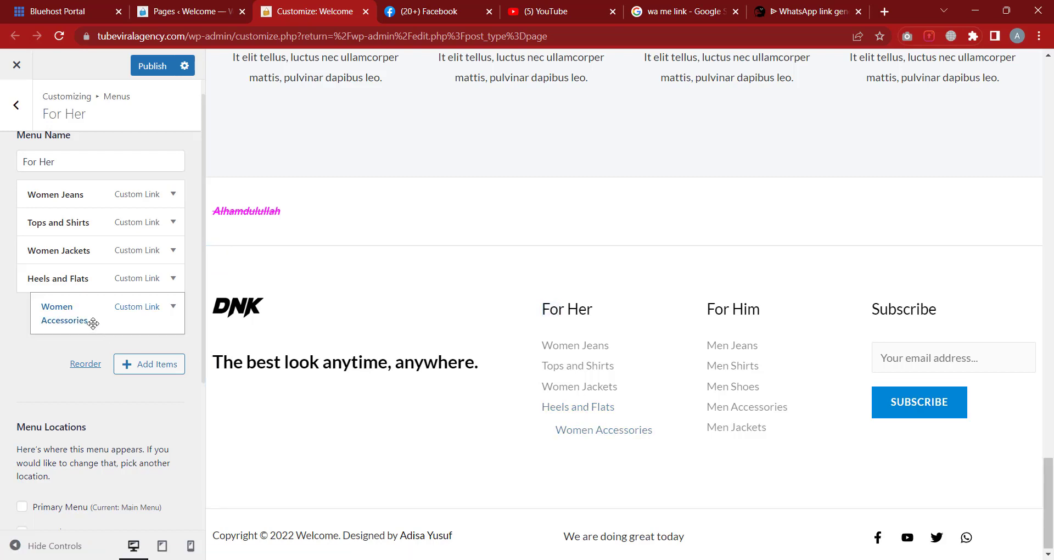
{"action": "left_click_drag", "start_coordinate": [87, 323], "coordinate": [50, 322]}
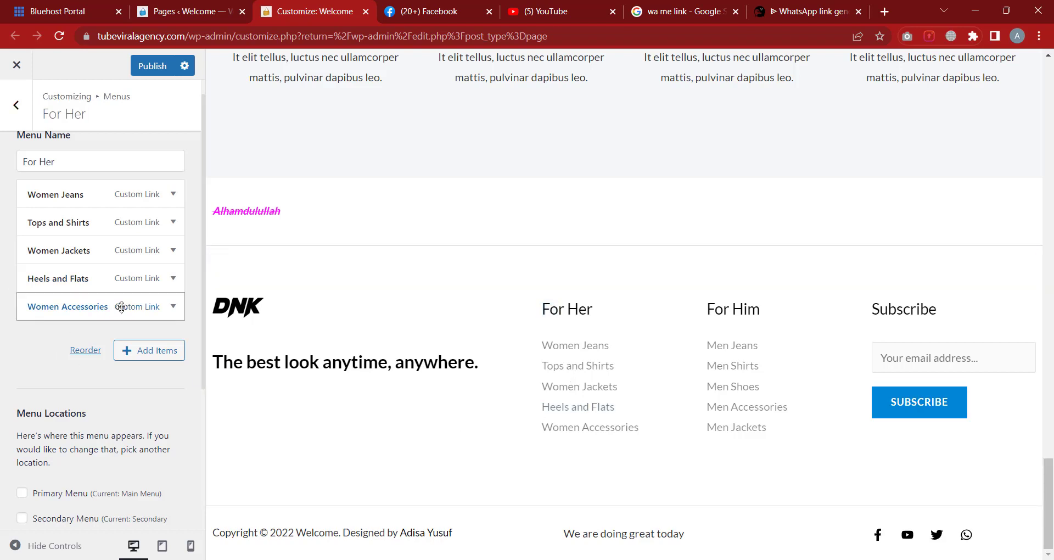
{"action": "left_click_drag", "start_coordinate": [76, 316], "coordinate": [79, 279]}
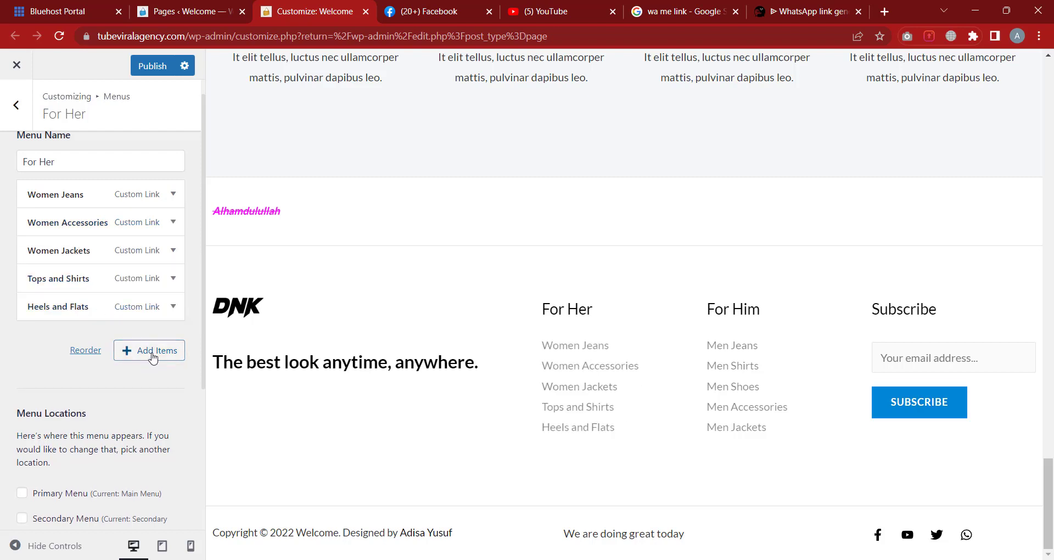
Add the Thank You Page step from the Steps group to the end of the For Her menu
{"action": "left_click", "coordinate": [154, 354]}
{"action": "scroll", "coordinate": [302, 164], "scroll_direction": "down", "scroll_amount": 5}
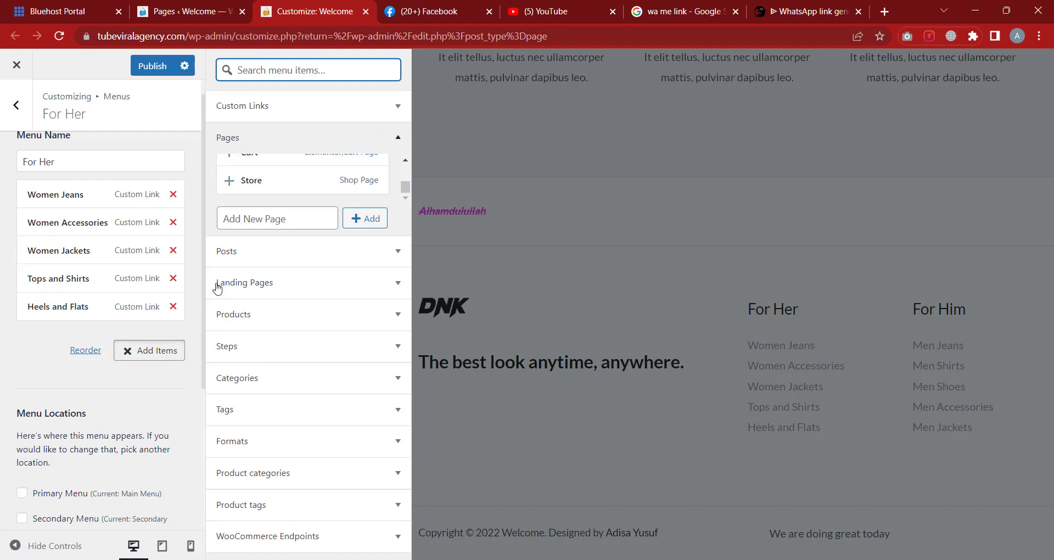
{"action": "scroll", "coordinate": [314, 173], "scroll_direction": "up", "scroll_amount": 4}
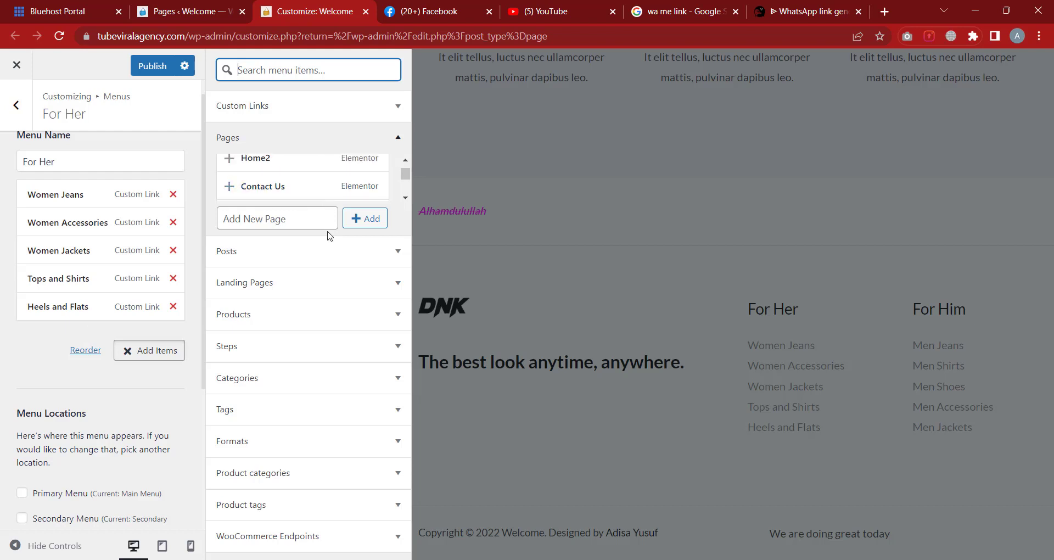
{"action": "scroll", "coordinate": [313, 189], "scroll_direction": "down", "scroll_amount": 1}
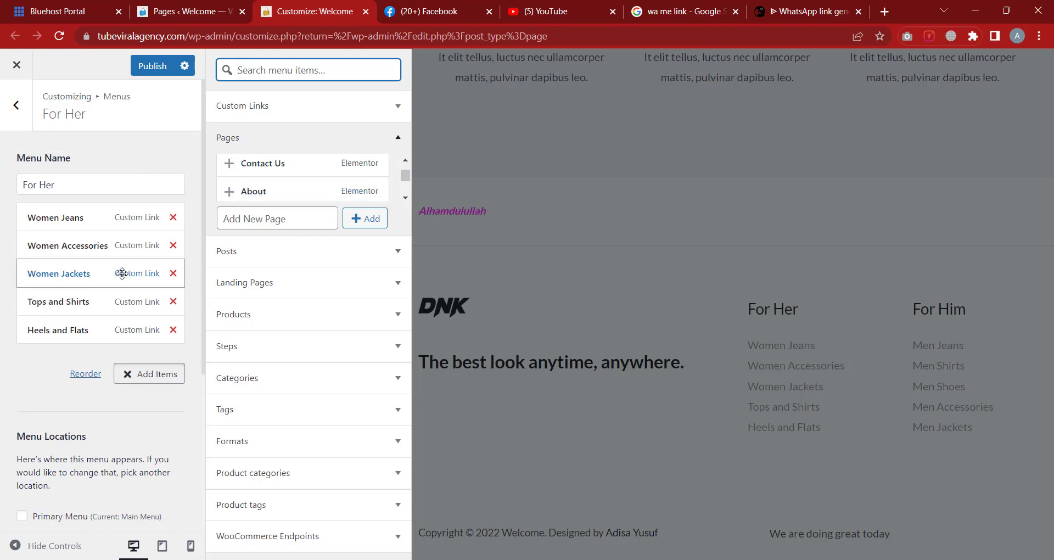
{"action": "left_click", "coordinate": [270, 253]}
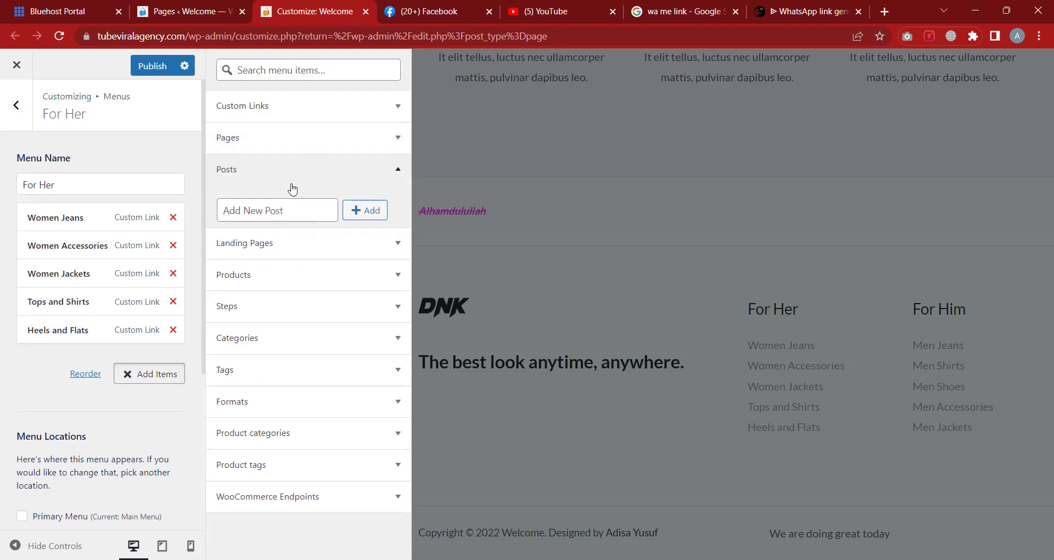
{"action": "left_click", "coordinate": [314, 245]}
{"action": "left_click", "coordinate": [278, 280]}
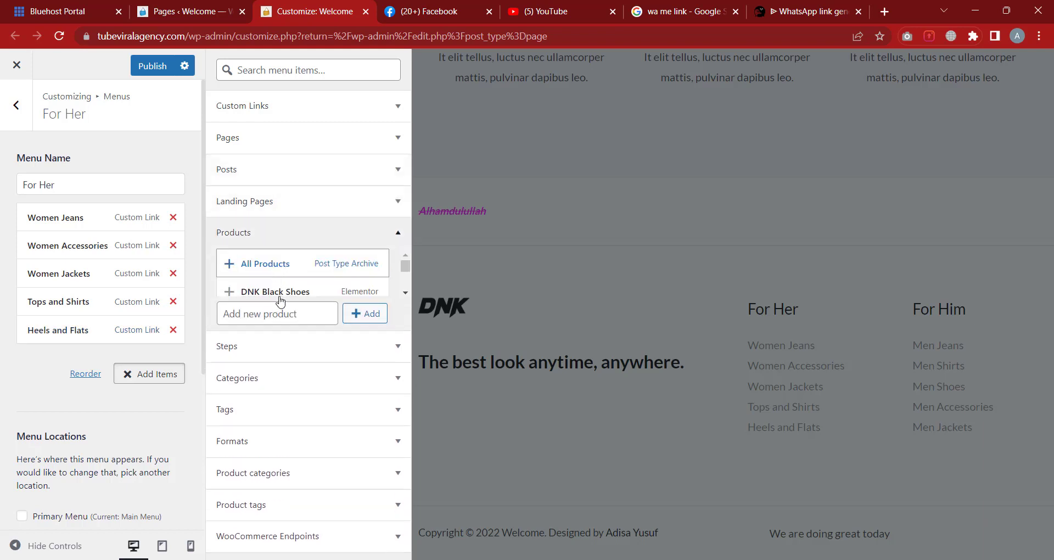
{"action": "left_click", "coordinate": [278, 354]}
{"action": "left_click", "coordinate": [283, 374]}
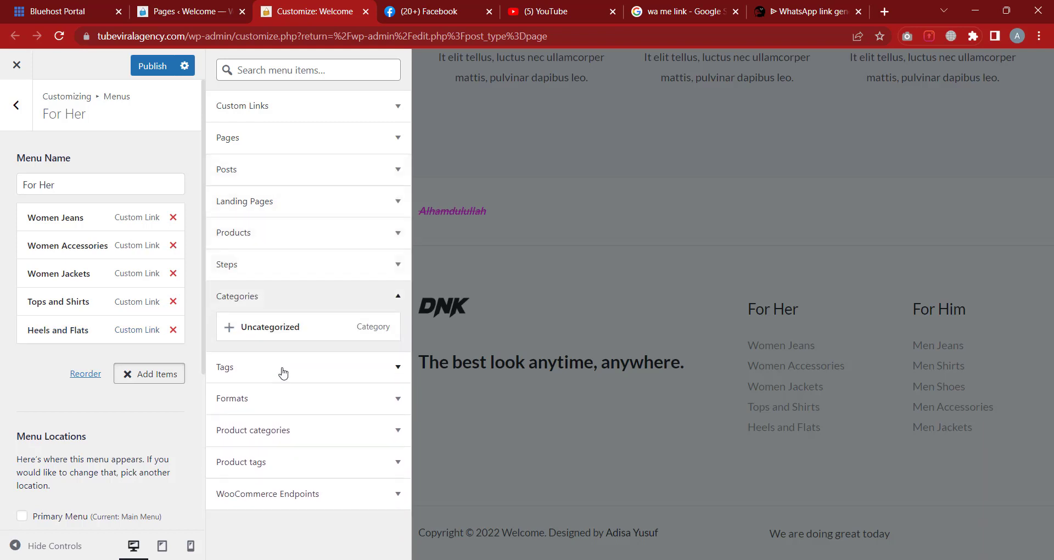
{"action": "left_click", "coordinate": [275, 271]}
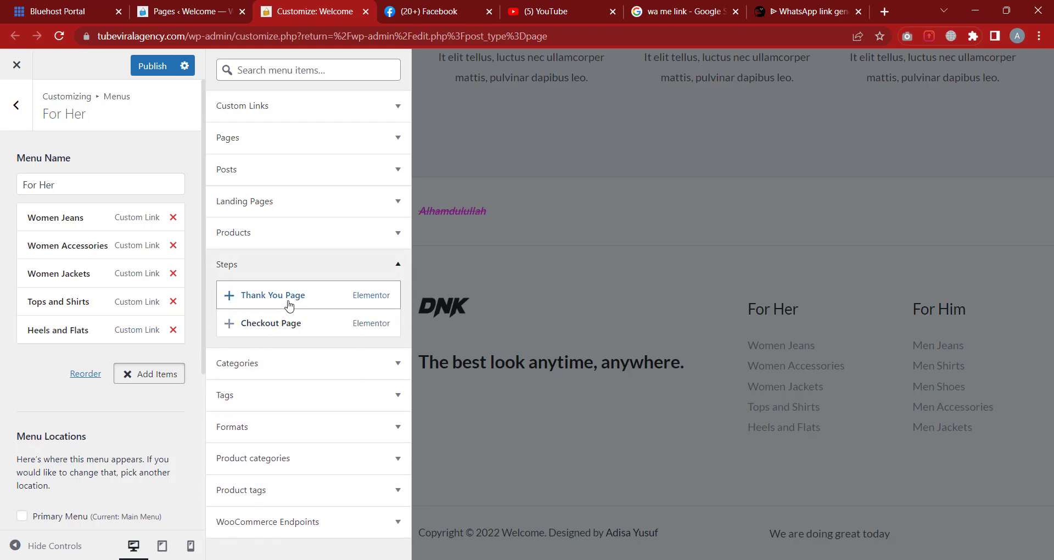
{"action": "left_click", "coordinate": [244, 297]}
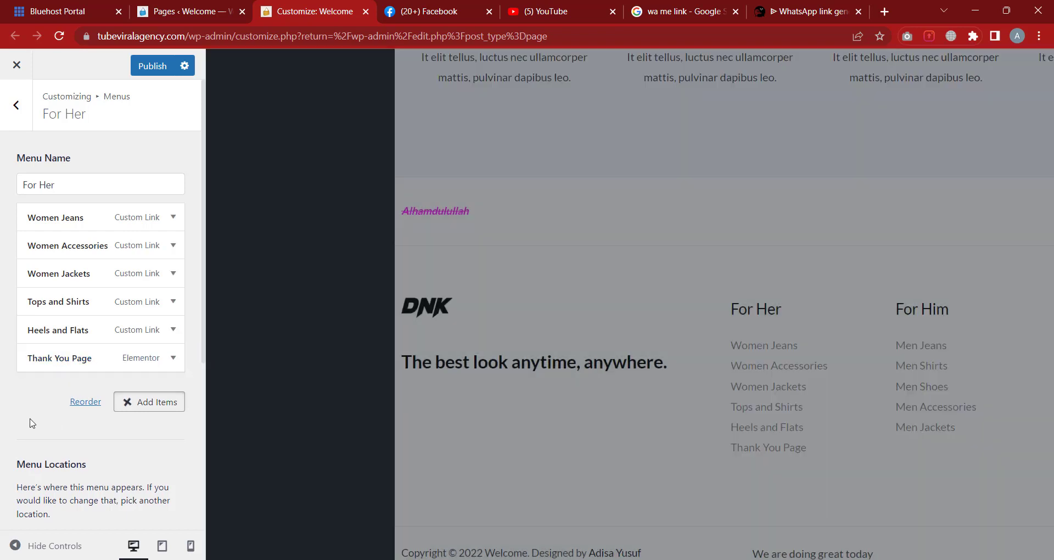
{"action": "left_click", "coordinate": [32, 420]}
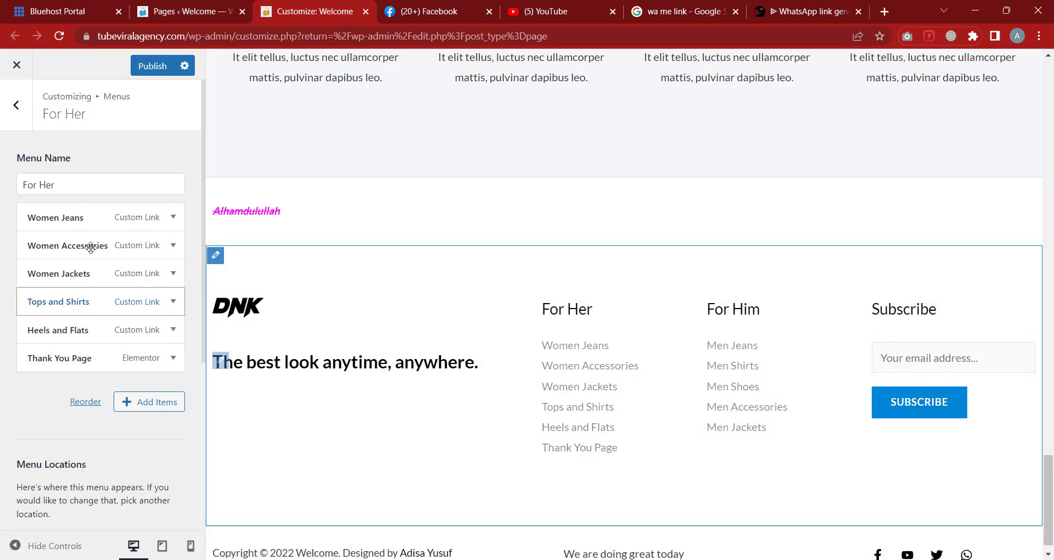
Glance at the For Him menu, then open the Main Menu for editing
{"action": "left_click", "coordinate": [24, 110]}
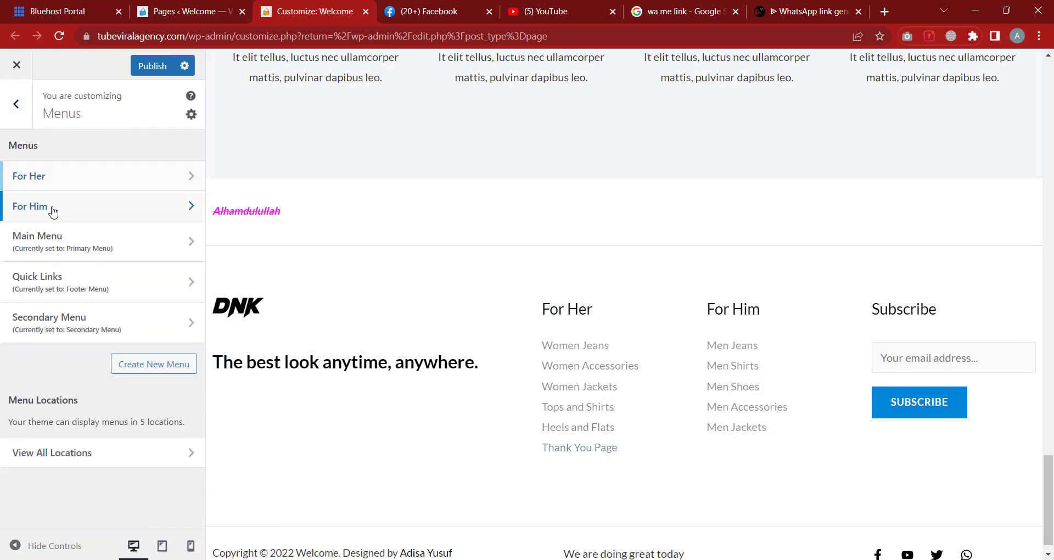
{"action": "left_click", "coordinate": [53, 212]}
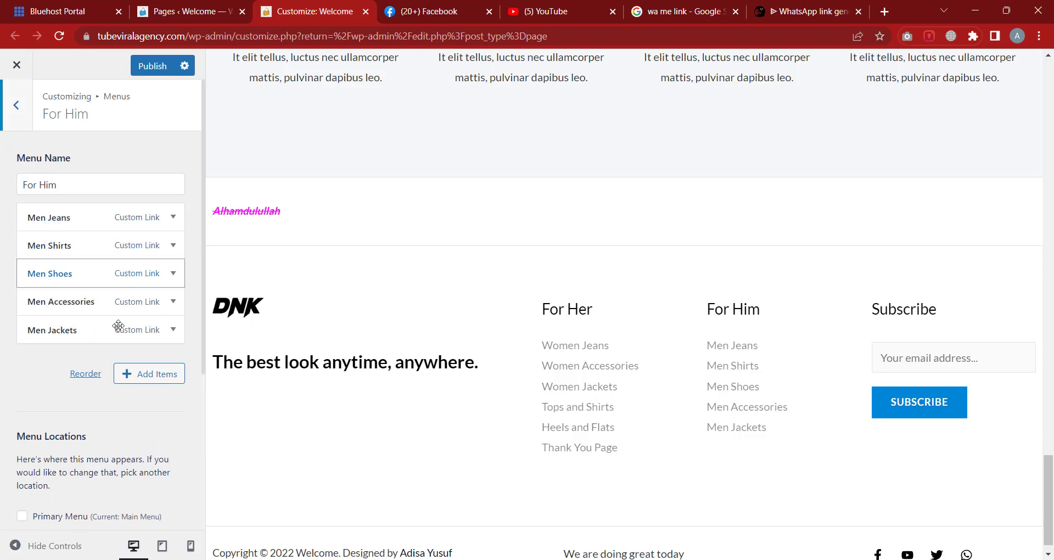
{"action": "left_click", "coordinate": [22, 124]}
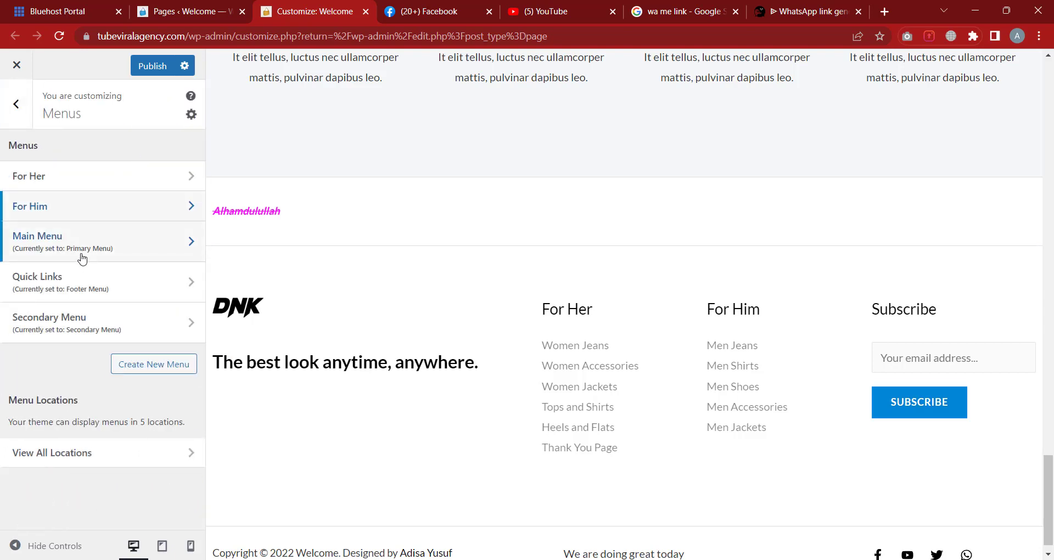
{"action": "left_click", "coordinate": [96, 242]}
{"action": "scroll", "coordinate": [401, 297], "scroll_direction": "up", "scroll_amount": 10}
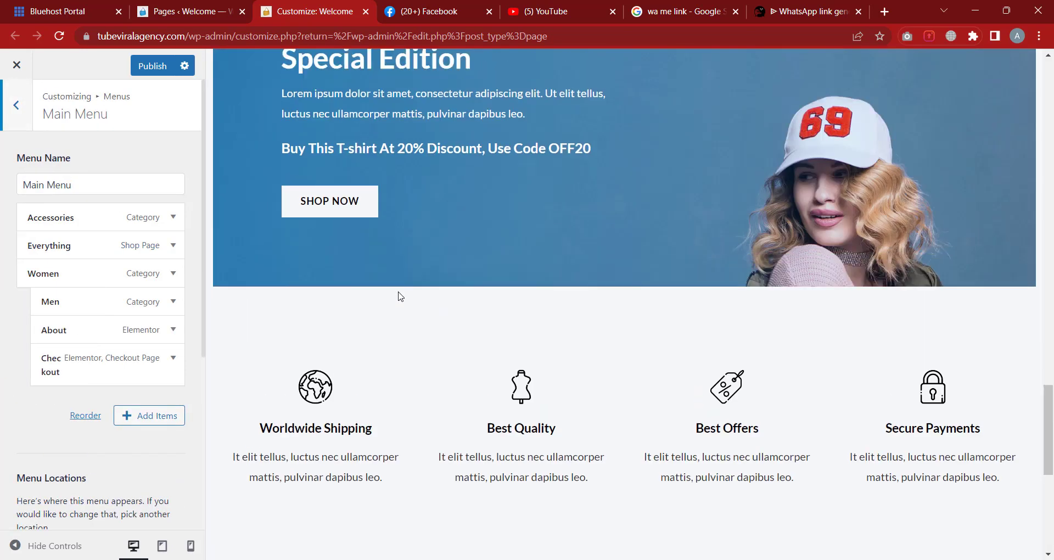
{"action": "scroll", "coordinate": [400, 297], "scroll_direction": "up", "scroll_amount": 15}
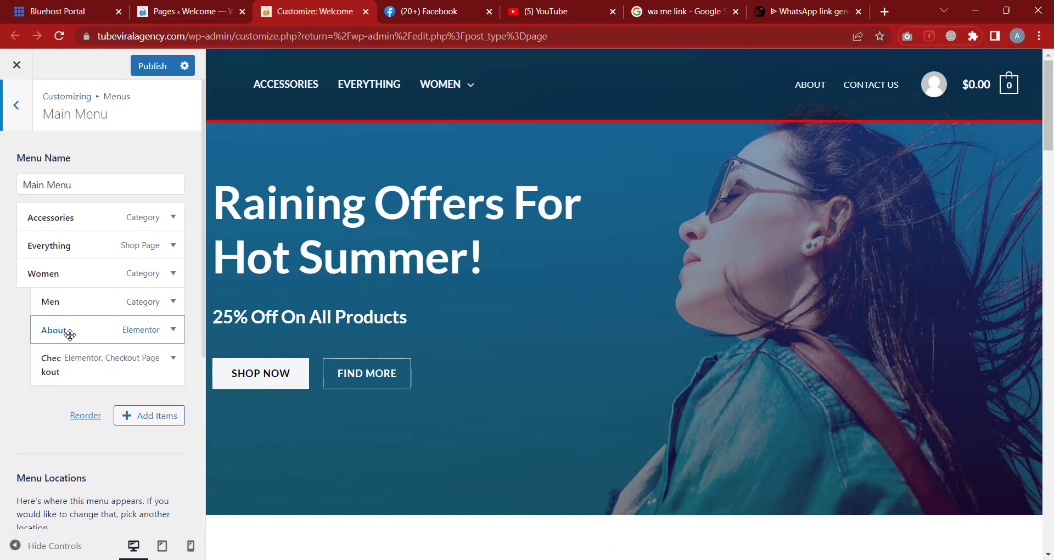
Unnest Men, Checkout and About so all Main Menu items sit at the top level
{"action": "mouse_move", "coordinate": [471, 82]}
{"action": "left_click_drag", "start_coordinate": [65, 311], "coordinate": [3, 287]}
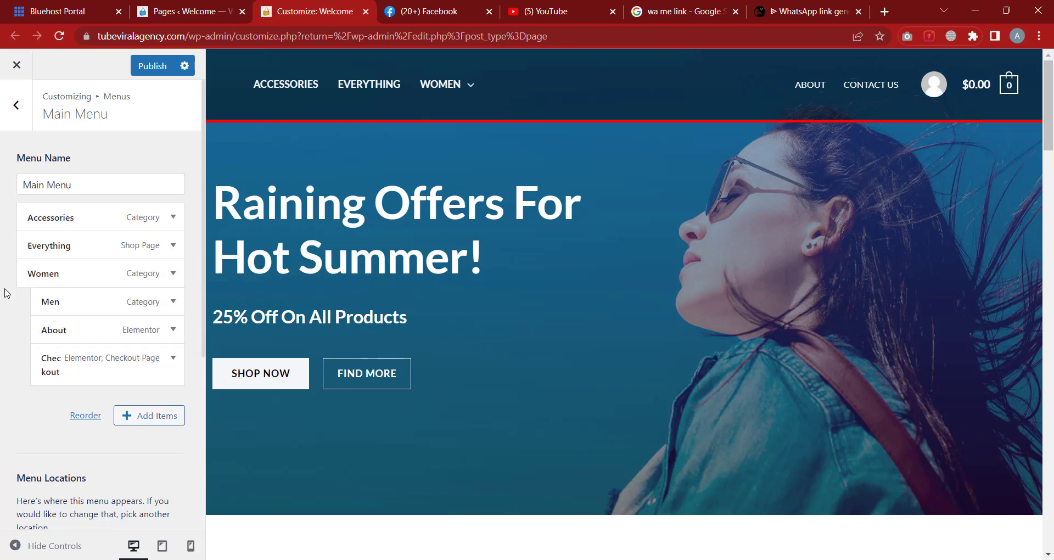
{"action": "left_click_drag", "start_coordinate": [49, 370], "coordinate": [24, 365]}
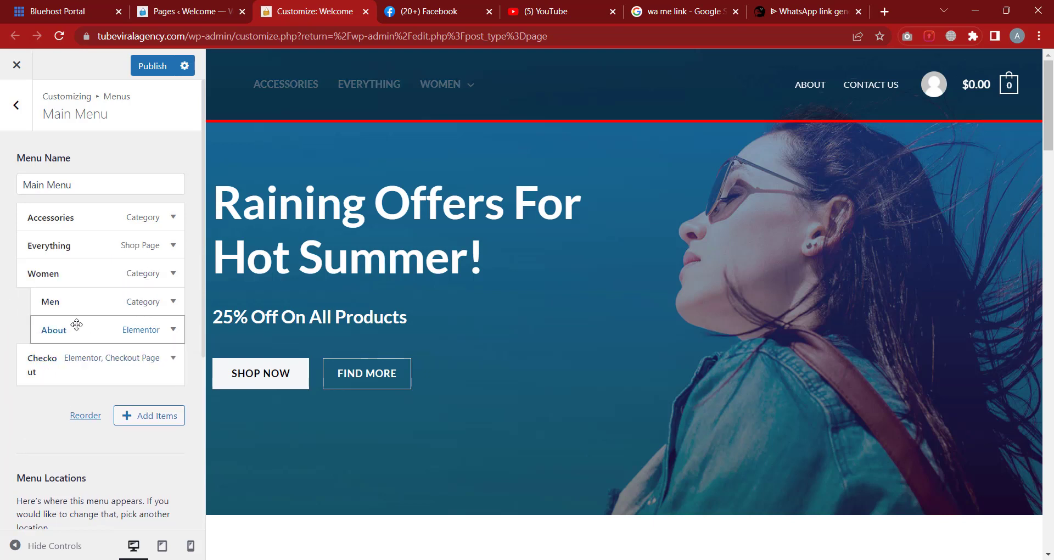
{"action": "left_click_drag", "start_coordinate": [76, 324], "coordinate": [32, 303]}
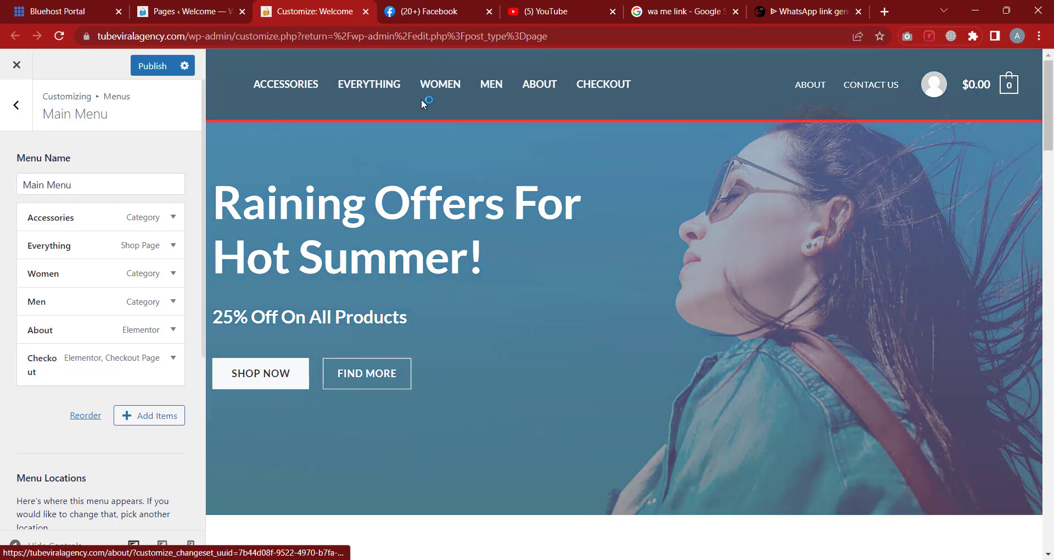
{"action": "left_click", "coordinate": [300, 88]}
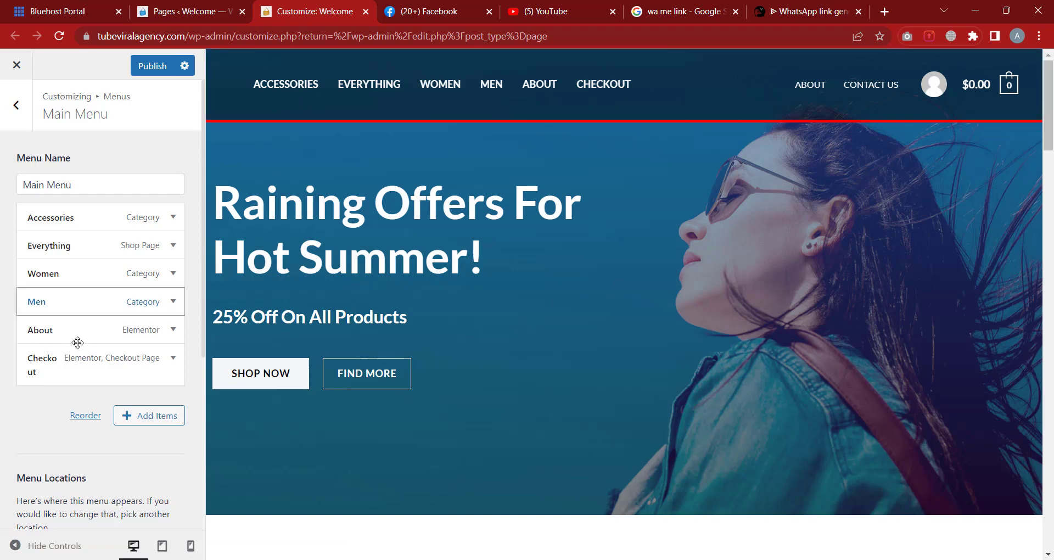
Remove Checkout from the Main Menu and review the About item's label
{"action": "left_click", "coordinate": [86, 374]}
{"action": "scroll", "coordinate": [82, 378], "scroll_direction": "down", "scroll_amount": 5}
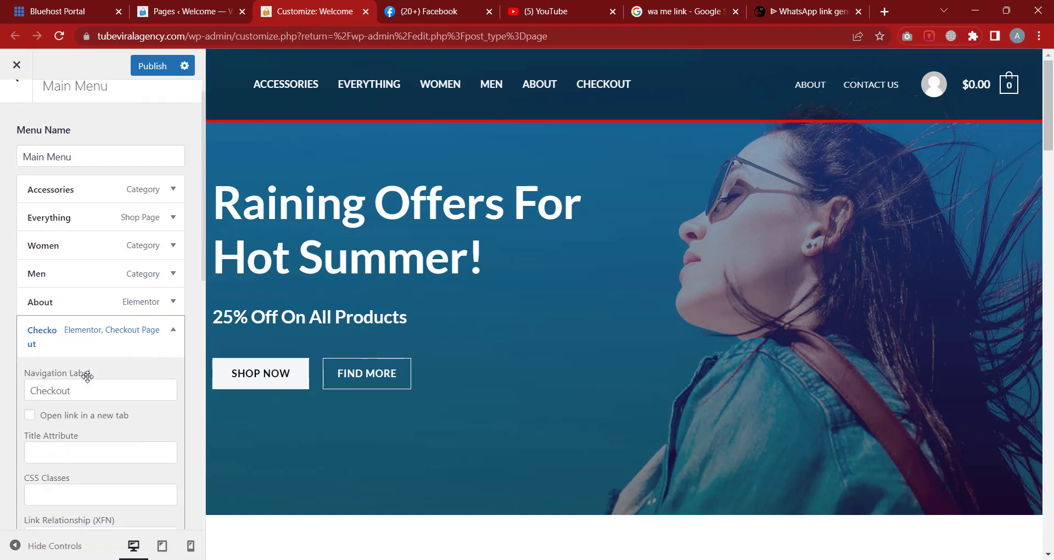
{"action": "left_click", "coordinate": [39, 391]}
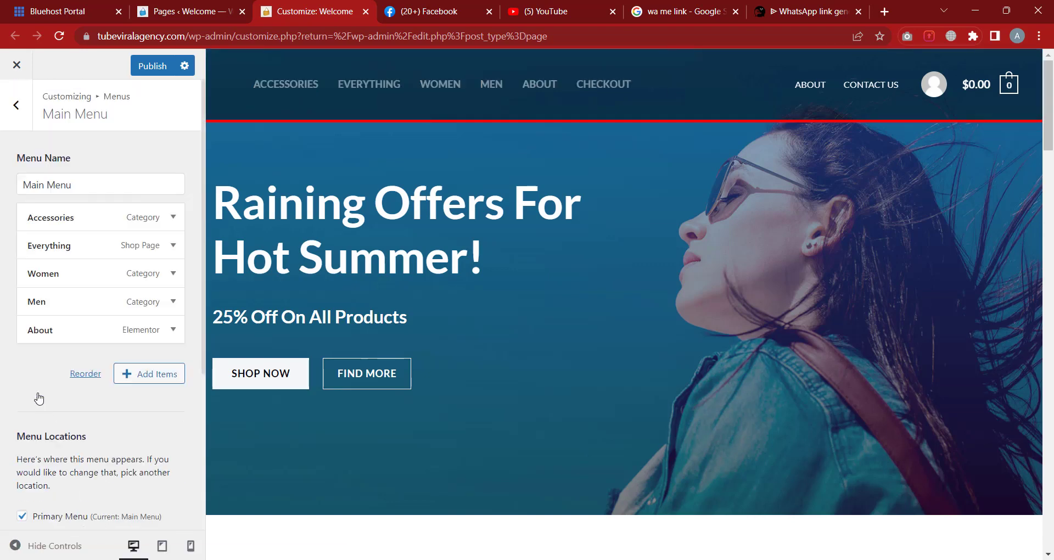
{"action": "left_click", "coordinate": [104, 330]}
{"action": "scroll", "coordinate": [107, 343], "scroll_direction": "down", "scroll_amount": 2}
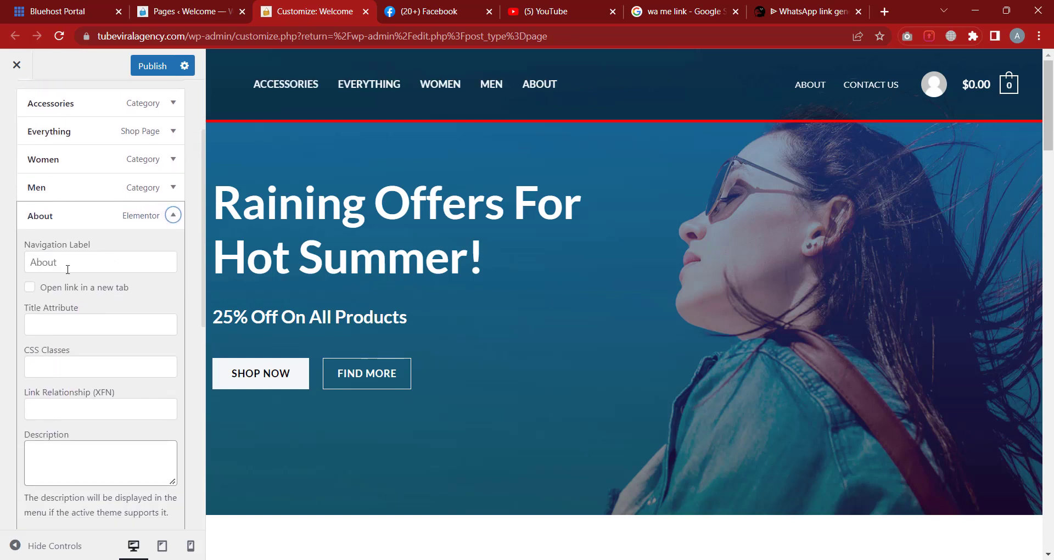
{"action": "left_click", "coordinate": [47, 269]}
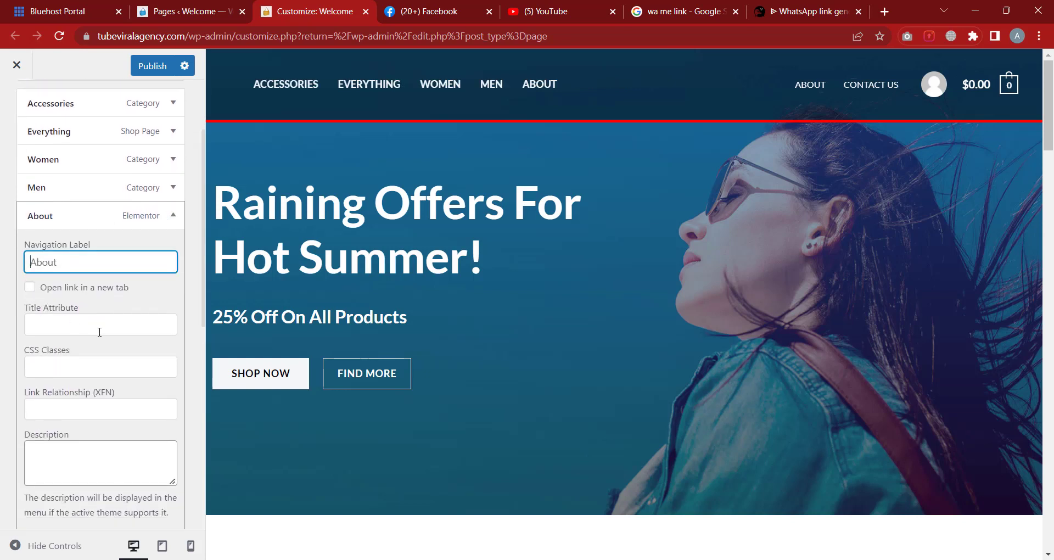
{"action": "left_click", "coordinate": [80, 215]}
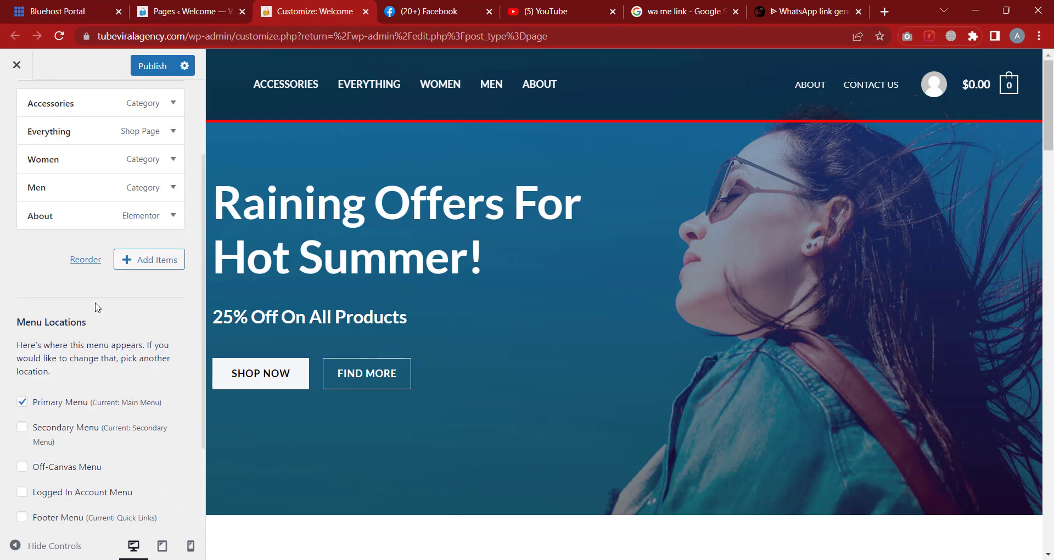
{"action": "scroll", "coordinate": [93, 306], "scroll_direction": "up", "scroll_amount": 2}
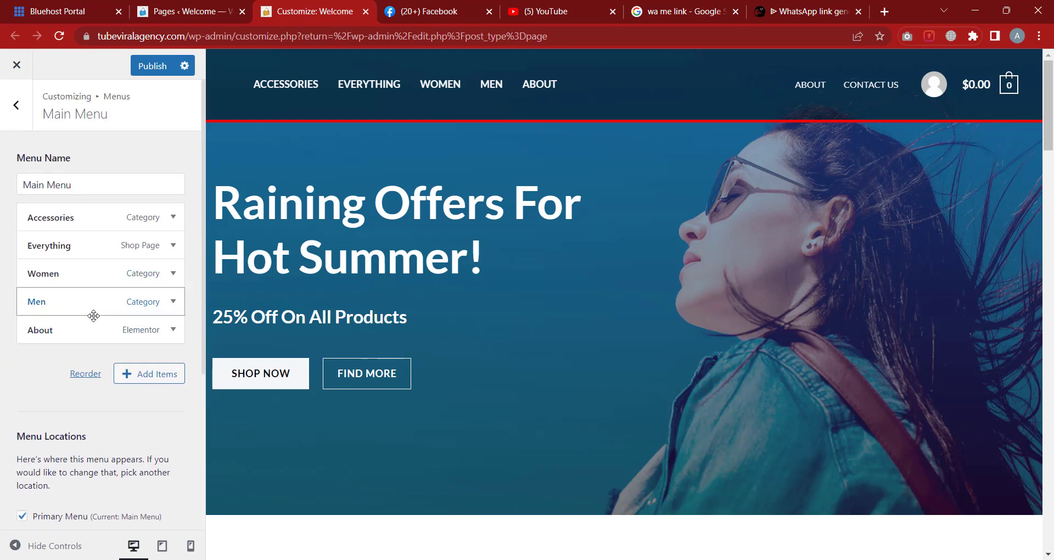
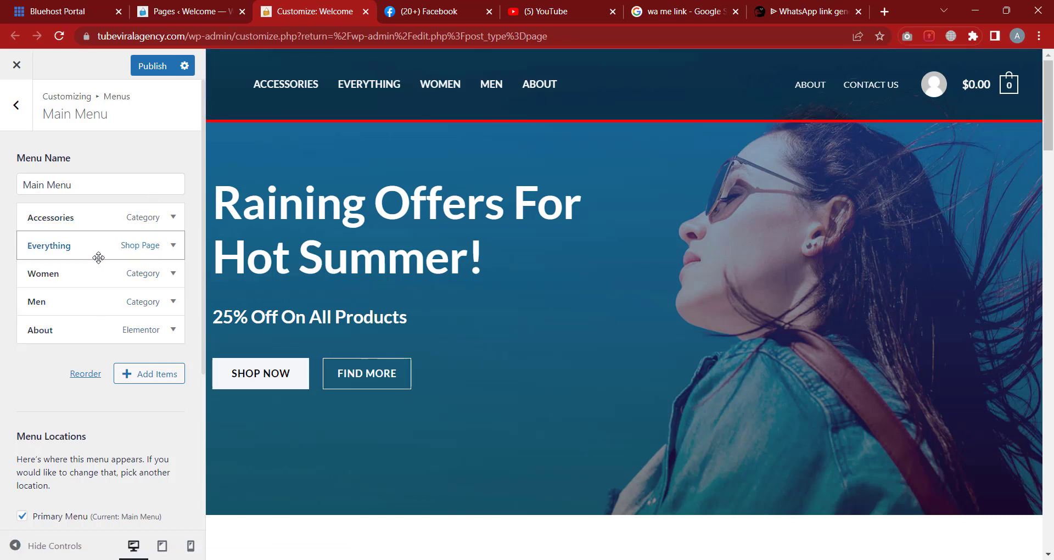
Go back to the menu list and review the Quick Links menu items
{"action": "scroll", "coordinate": [98, 258], "scroll_direction": "down", "scroll_amount": 4}
{"action": "scroll", "coordinate": [146, 283], "scroll_direction": "up", "scroll_amount": 5}
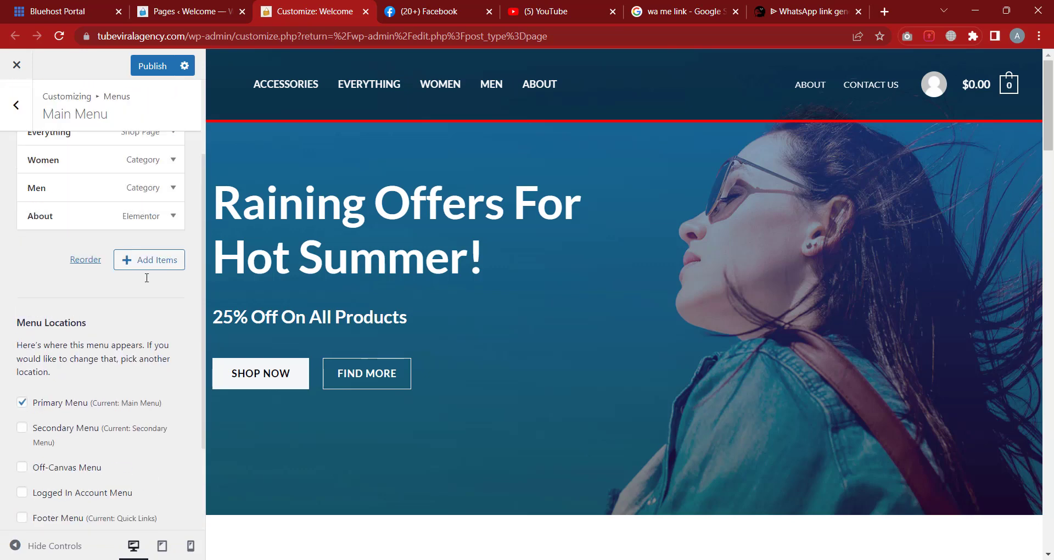
{"action": "left_click", "coordinate": [18, 116]}
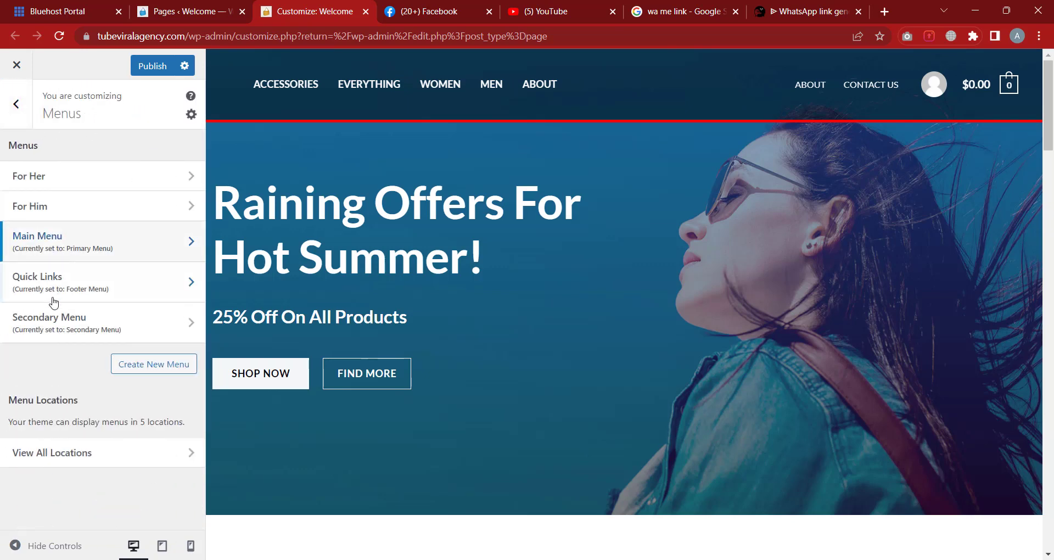
{"action": "left_click", "coordinate": [76, 291]}
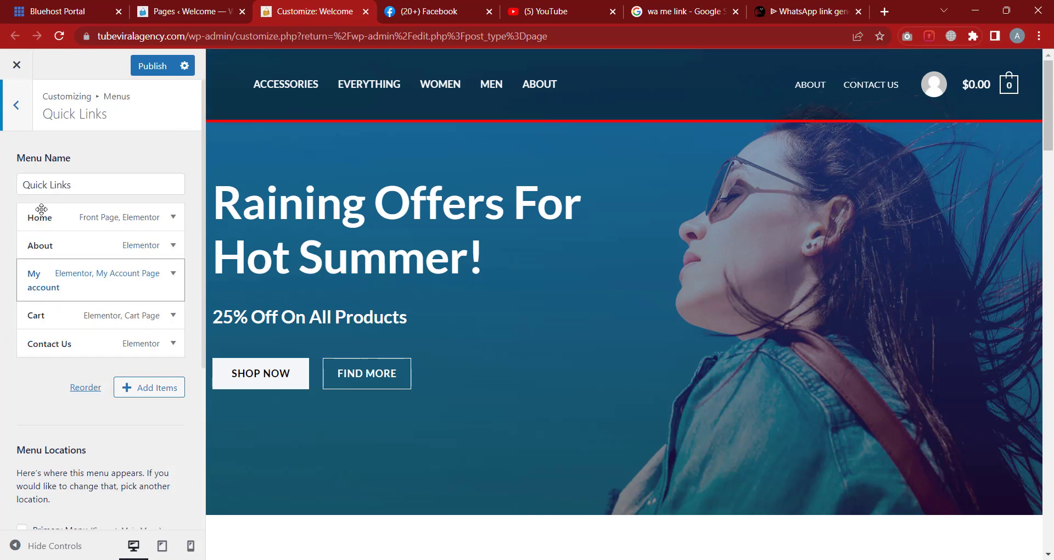
{"action": "scroll", "coordinate": [597, 292], "scroll_direction": "down", "scroll_amount": 7}
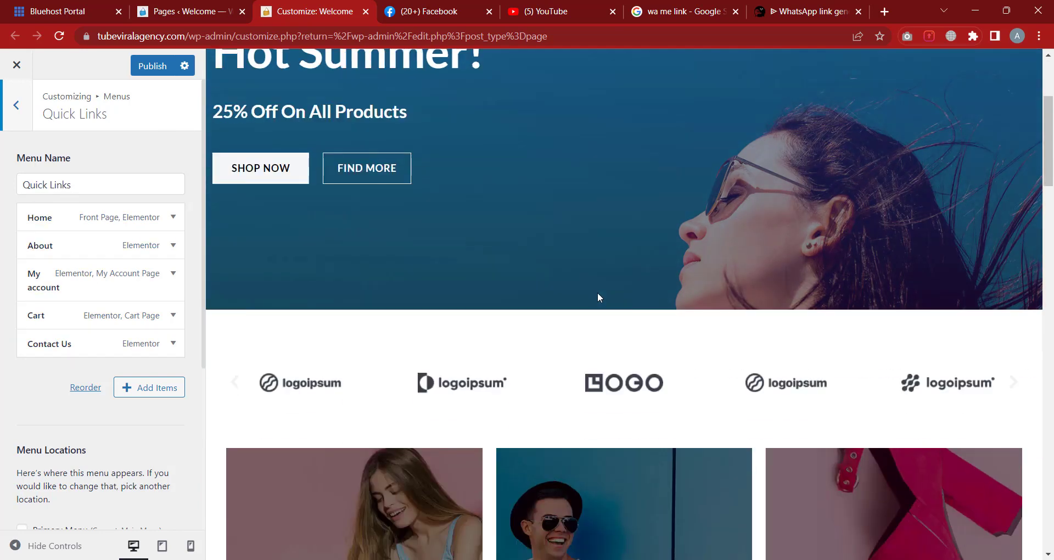
{"action": "left_click", "coordinate": [17, 106]}
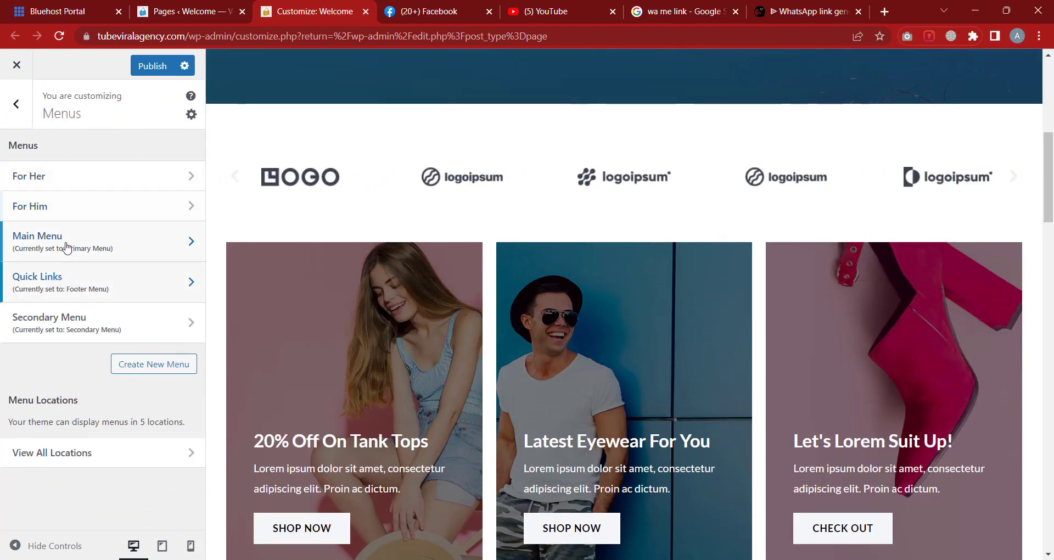
Review the Secondary Menu items, then return to the list of all menus
{"action": "left_click", "coordinate": [58, 329]}
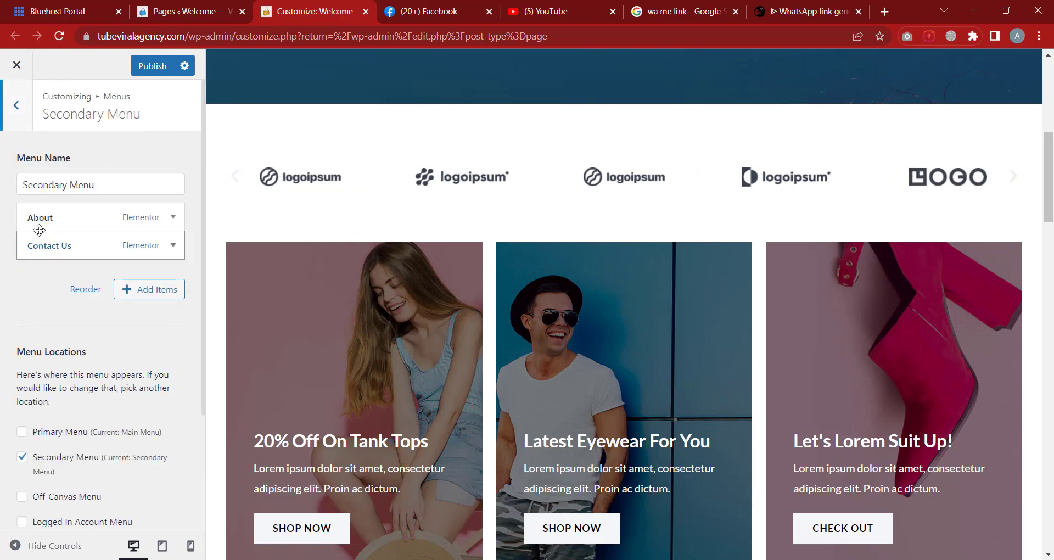
{"action": "scroll", "coordinate": [810, 267], "scroll_direction": "up", "scroll_amount": 1}
{"action": "scroll", "coordinate": [809, 264], "scroll_direction": "up", "scroll_amount": 10}
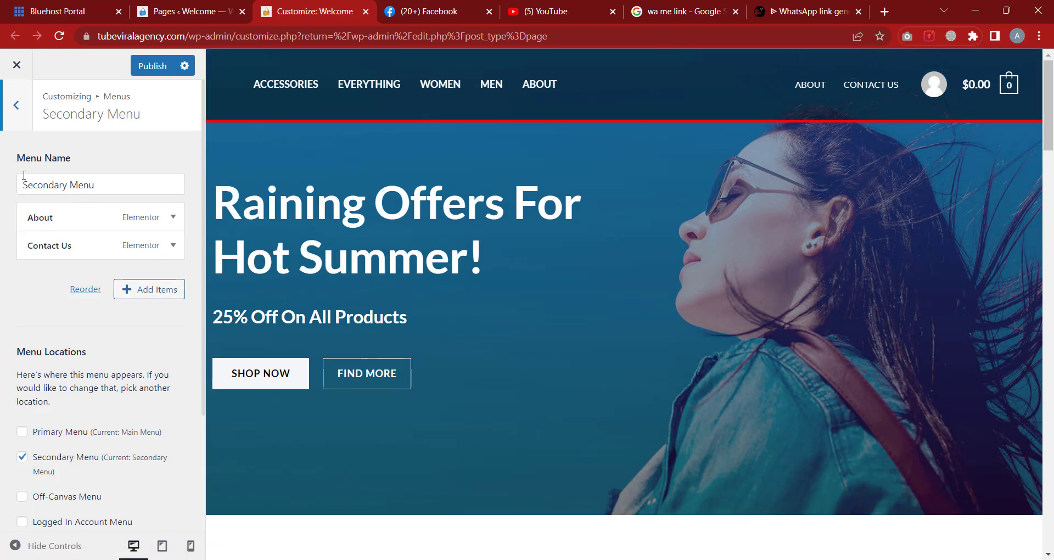
{"action": "left_click", "coordinate": [17, 105]}
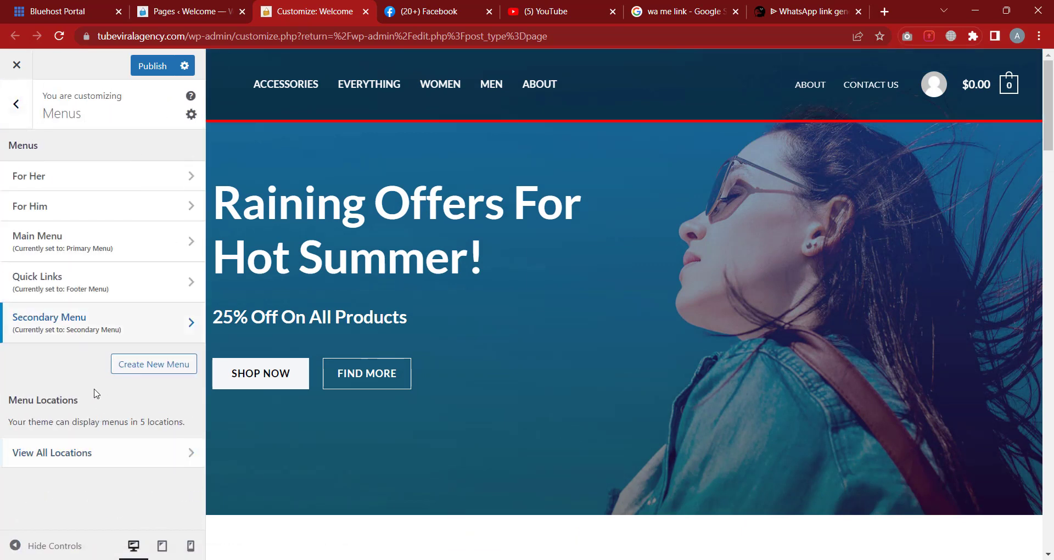
{"action": "left_click", "coordinate": [93, 462]}
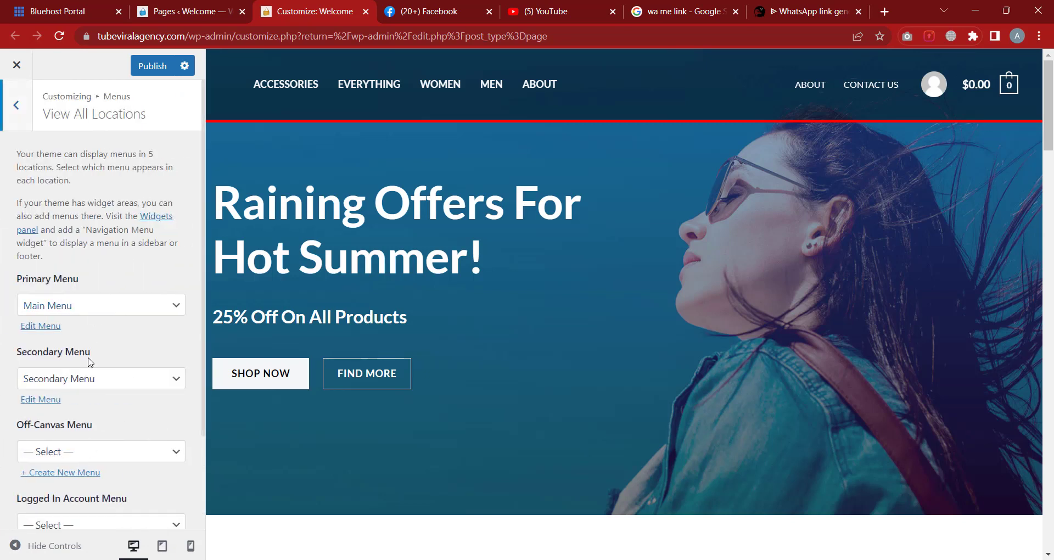
{"action": "scroll", "coordinate": [104, 442], "scroll_direction": "down", "scroll_amount": 2}
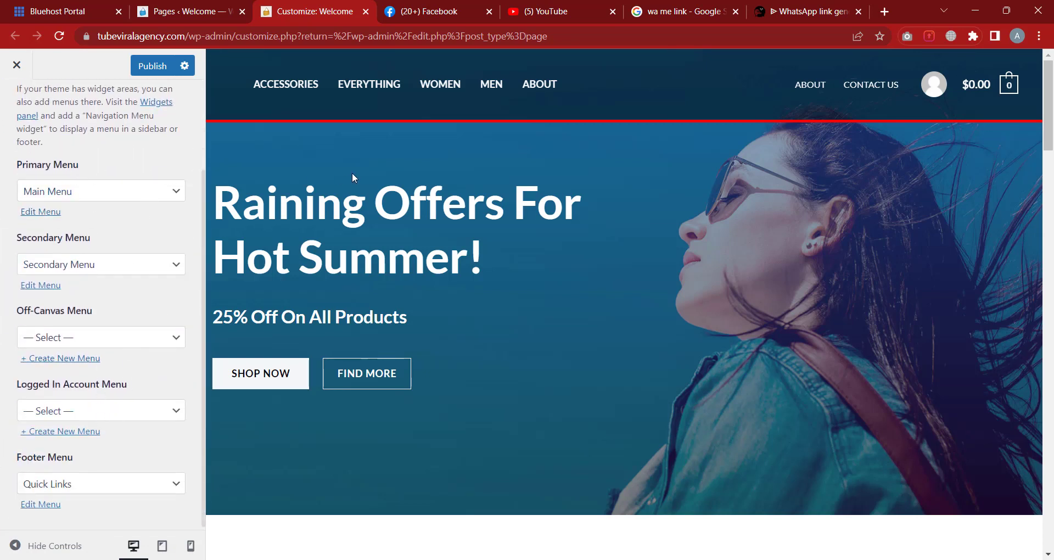
{"action": "left_click", "coordinate": [83, 199]}
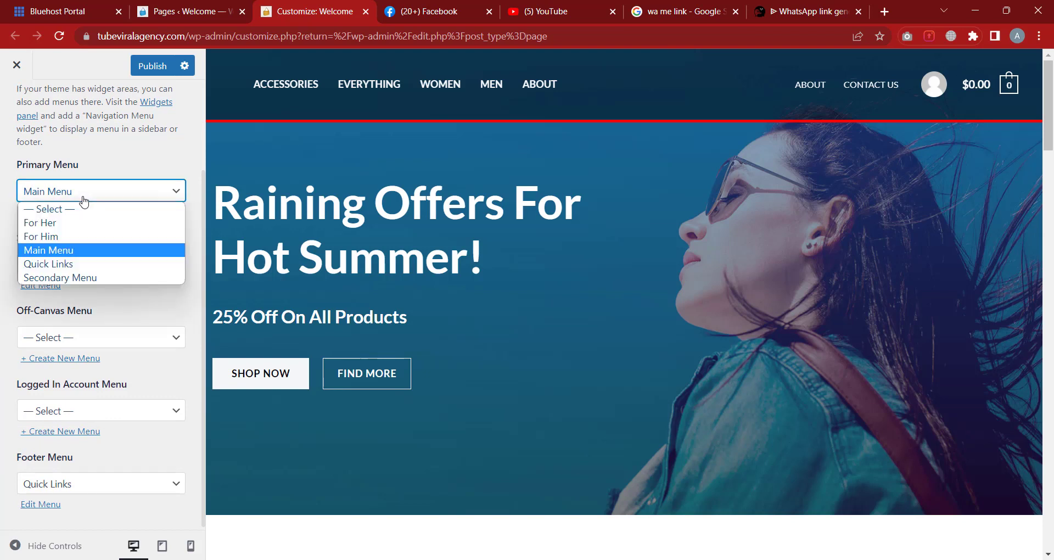
{"action": "left_click", "coordinate": [83, 197]}
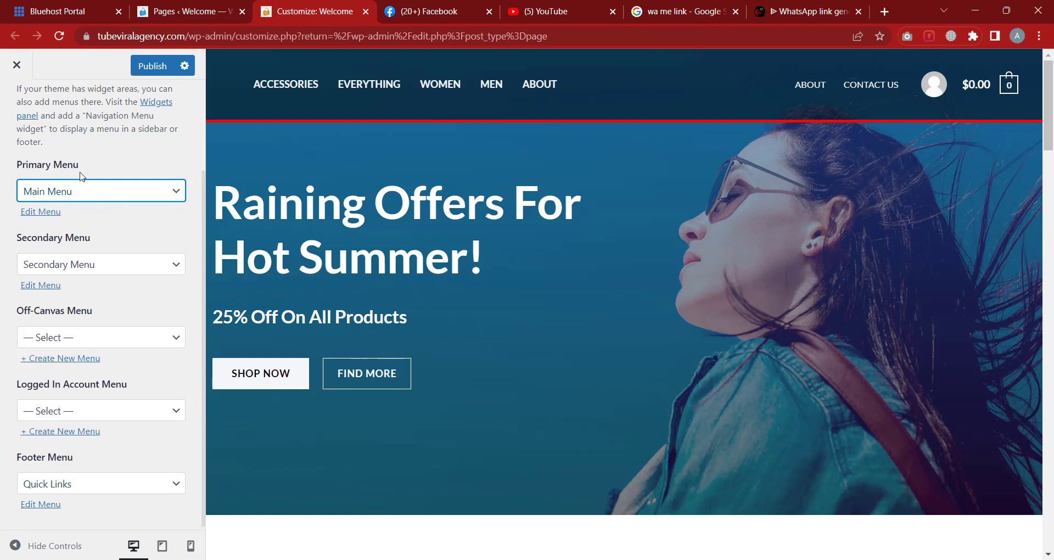
{"action": "left_click", "coordinate": [75, 194]}
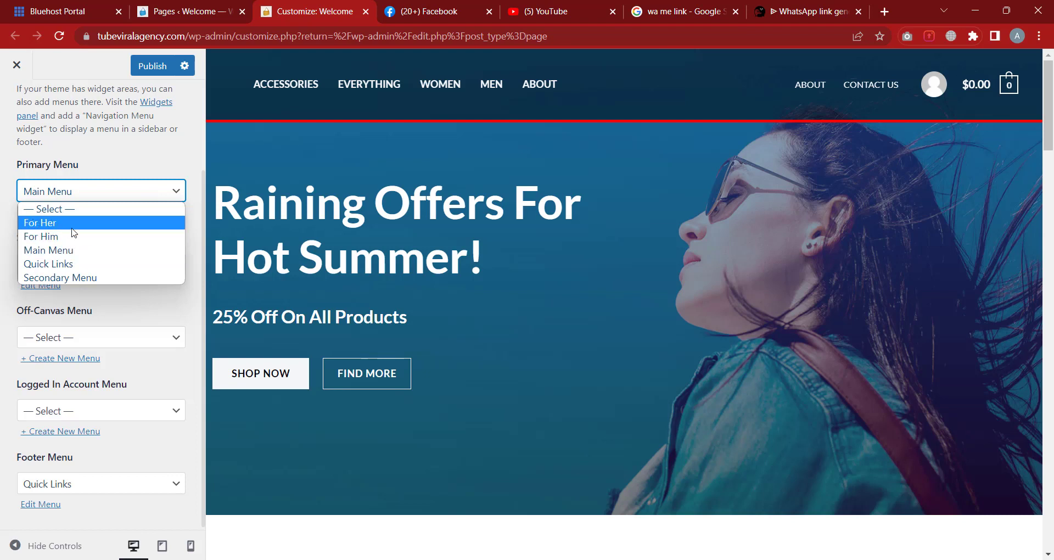
{"action": "left_click", "coordinate": [118, 154]}
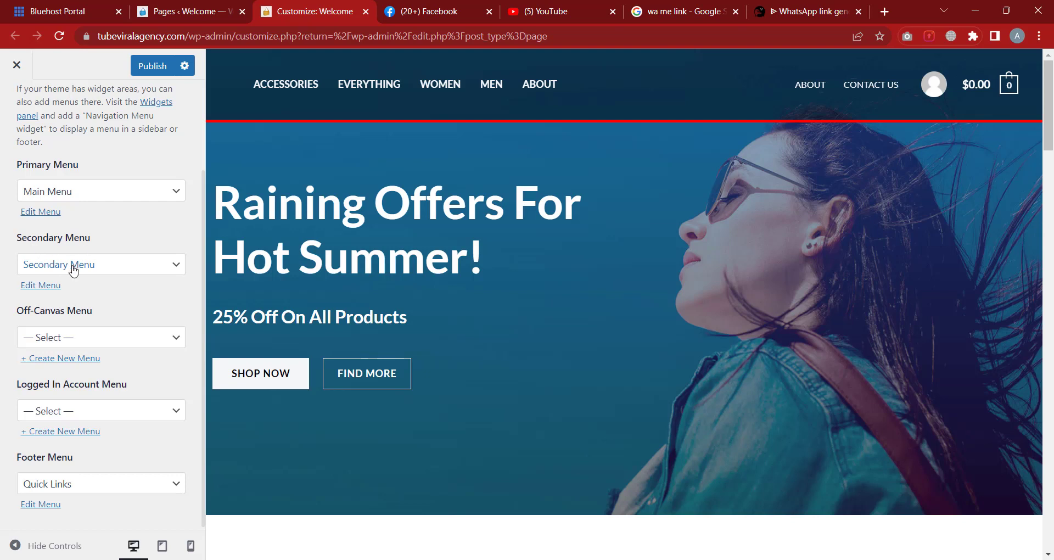
{"action": "scroll", "coordinate": [101, 327], "scroll_direction": "down", "scroll_amount": 1}
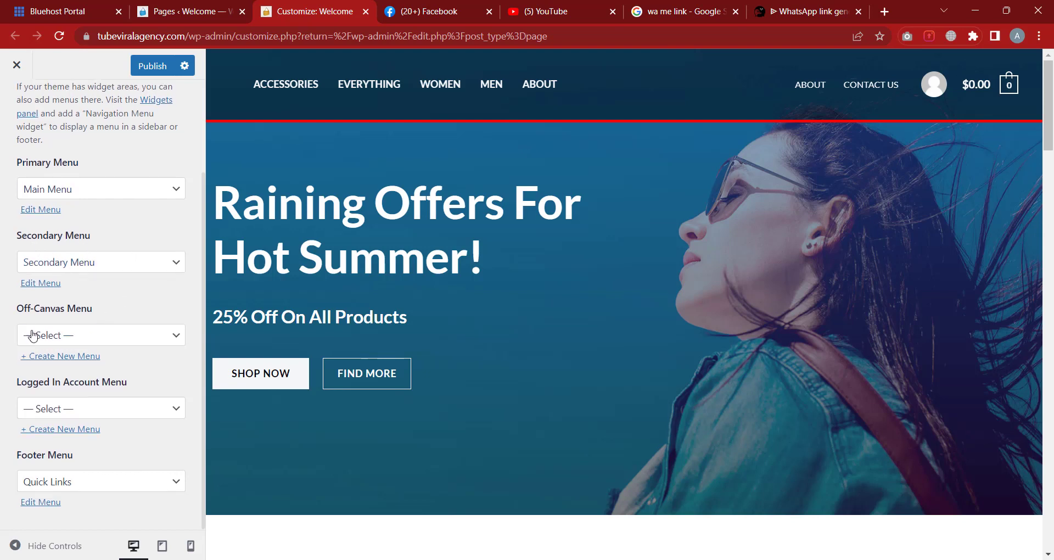
{"action": "left_click", "coordinate": [77, 339]}
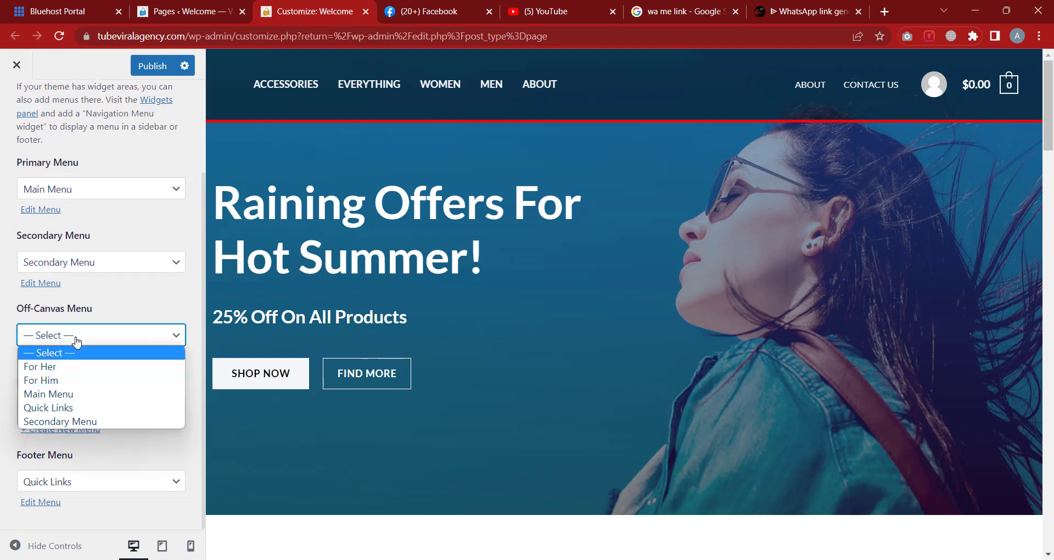
{"action": "left_click", "coordinate": [77, 341]}
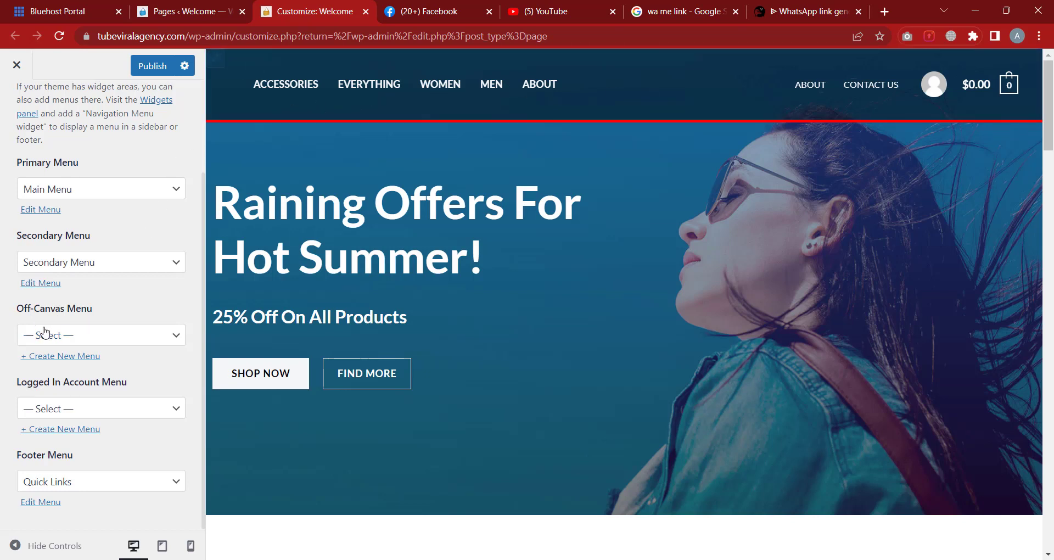
{"action": "left_click", "coordinate": [77, 336]}
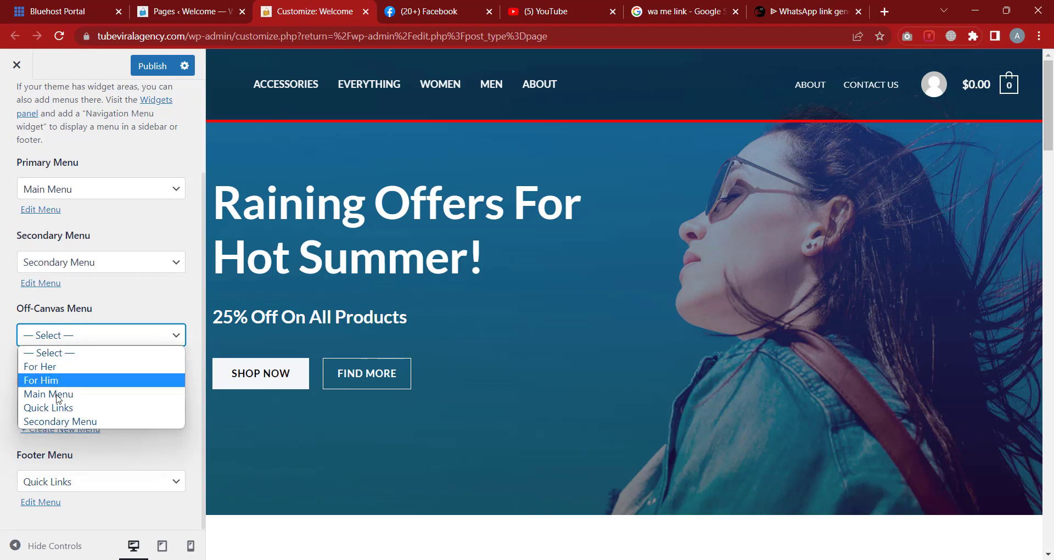
{"action": "left_click", "coordinate": [147, 300]}
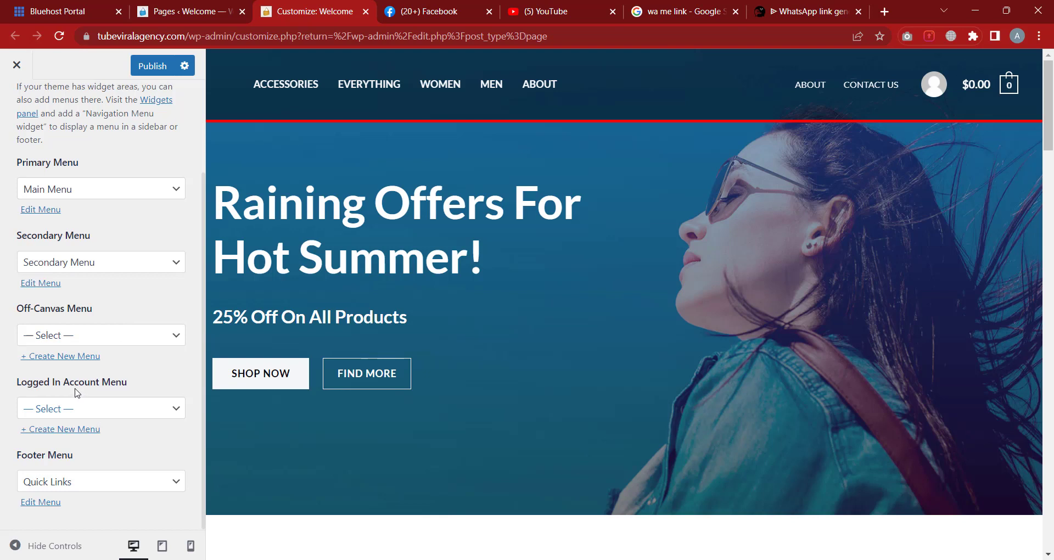
{"action": "left_click", "coordinate": [83, 409]}
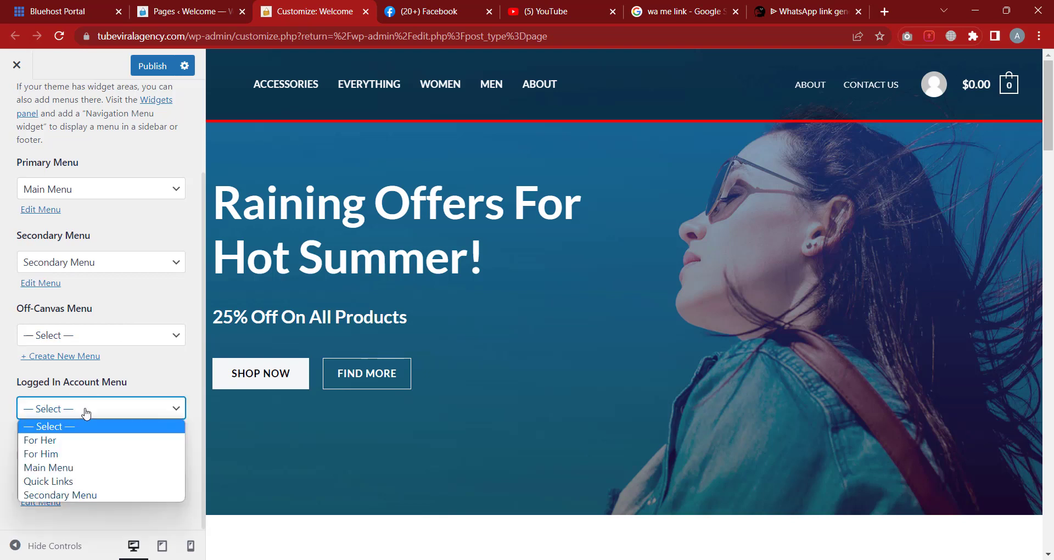
{"action": "left_click", "coordinate": [147, 370]}
{"action": "scroll", "coordinate": [73, 373], "scroll_direction": "up", "scroll_amount": 2}
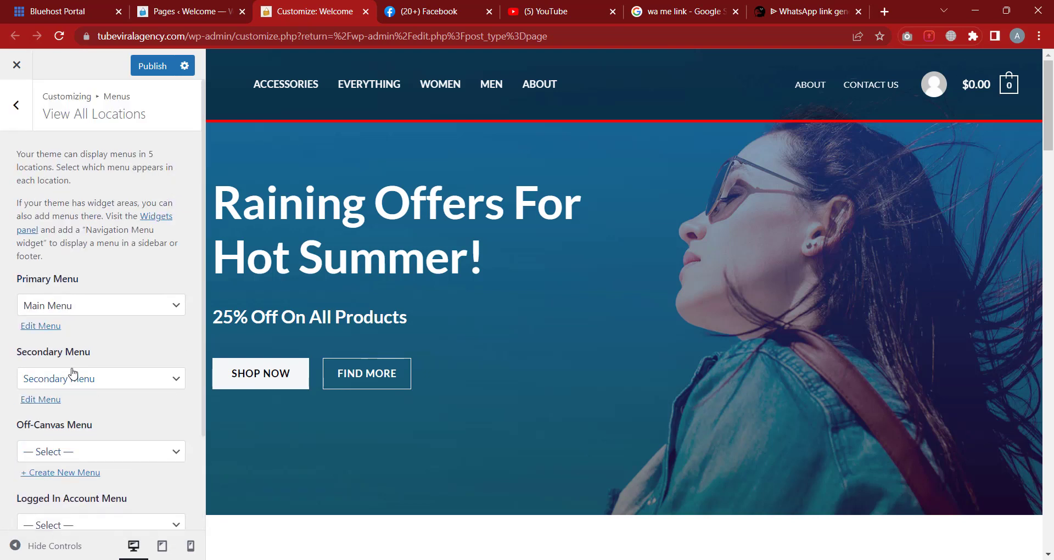
{"action": "left_click", "coordinate": [17, 104]}
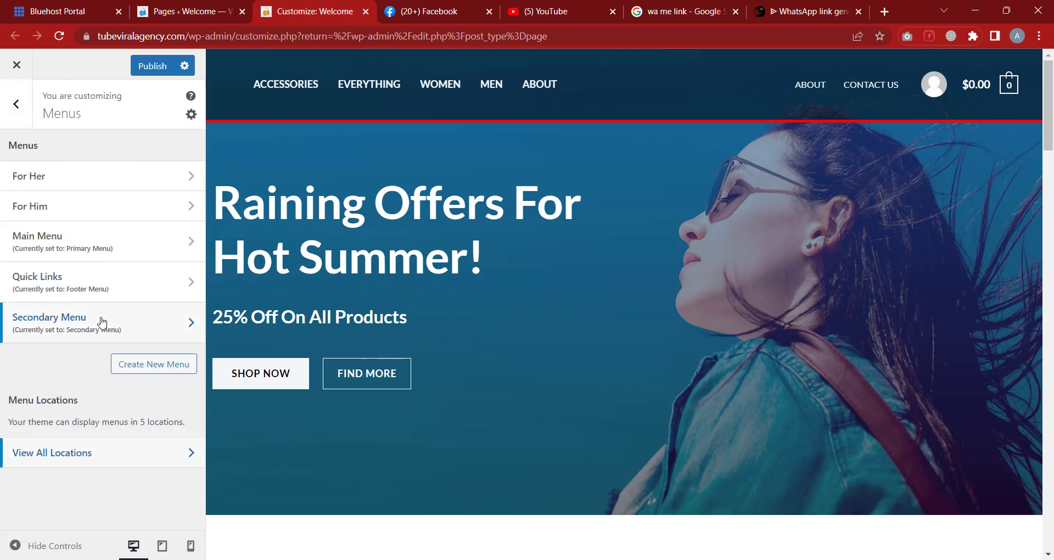
Glance at Widgets, open Homepage Settings showing the static Home page, and open a new browser tab
{"action": "left_click", "coordinate": [17, 103]}
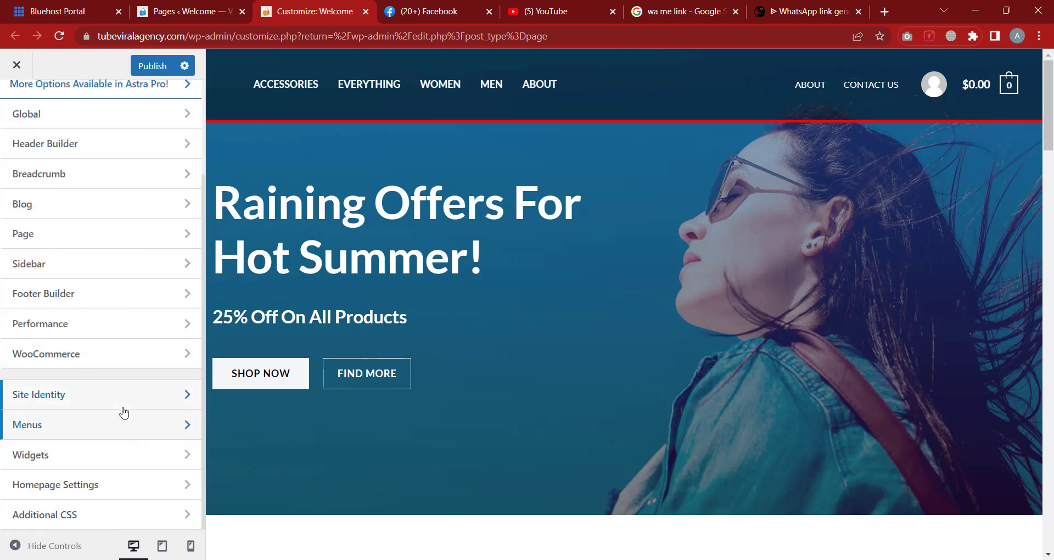
{"action": "left_click", "coordinate": [93, 465]}
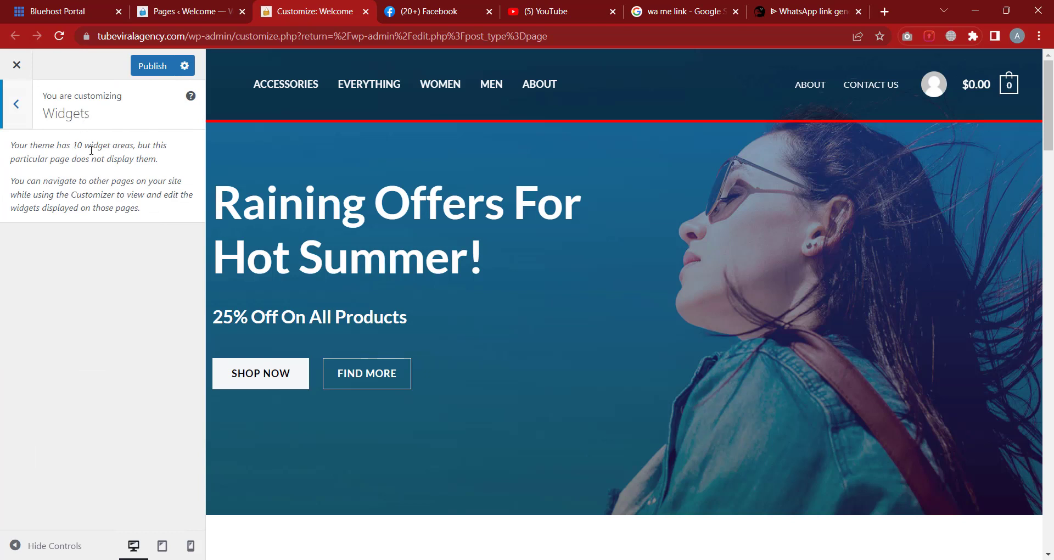
{"action": "left_click", "coordinate": [27, 126]}
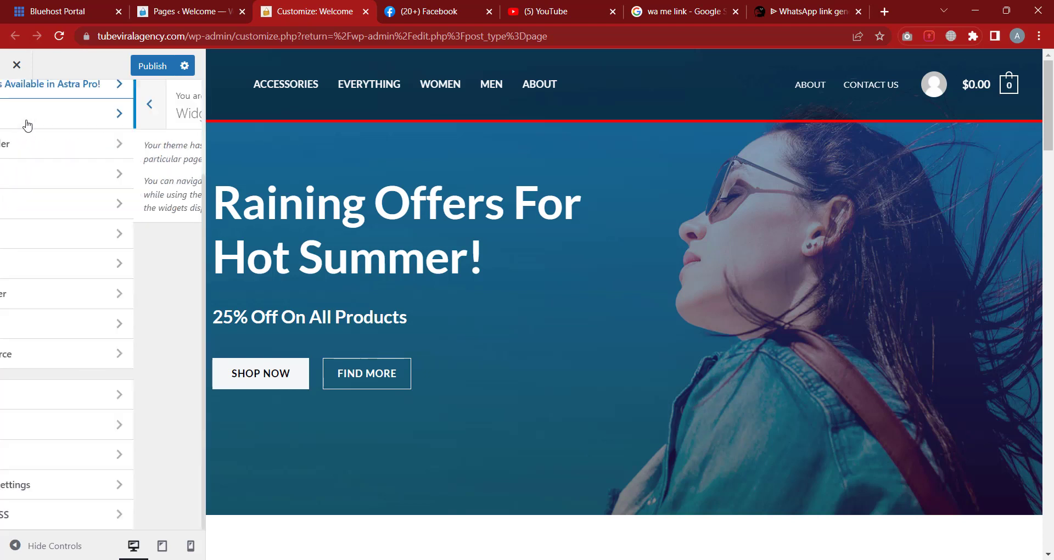
{"action": "left_click", "coordinate": [61, 490]}
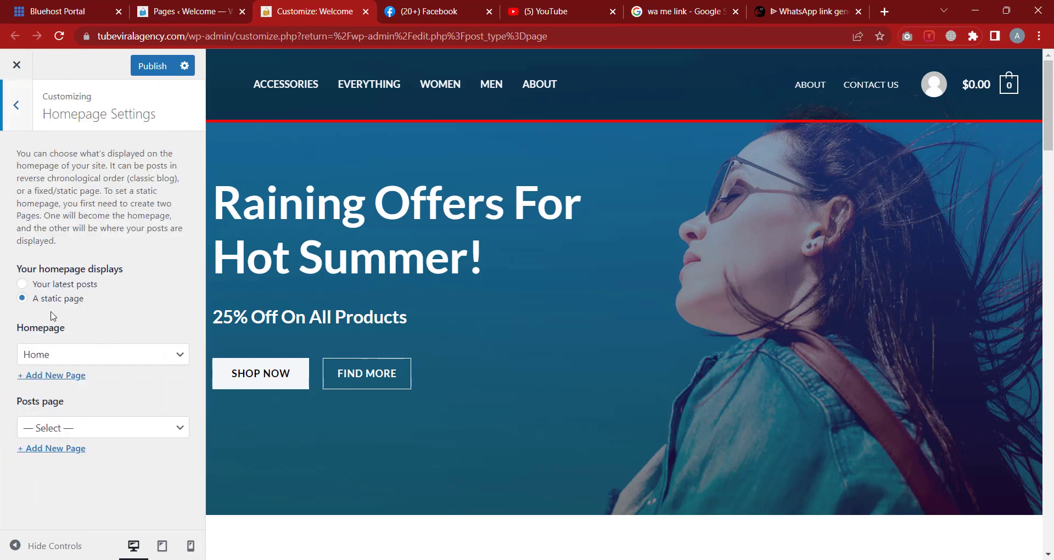
{"action": "left_click", "coordinate": [886, 10]}
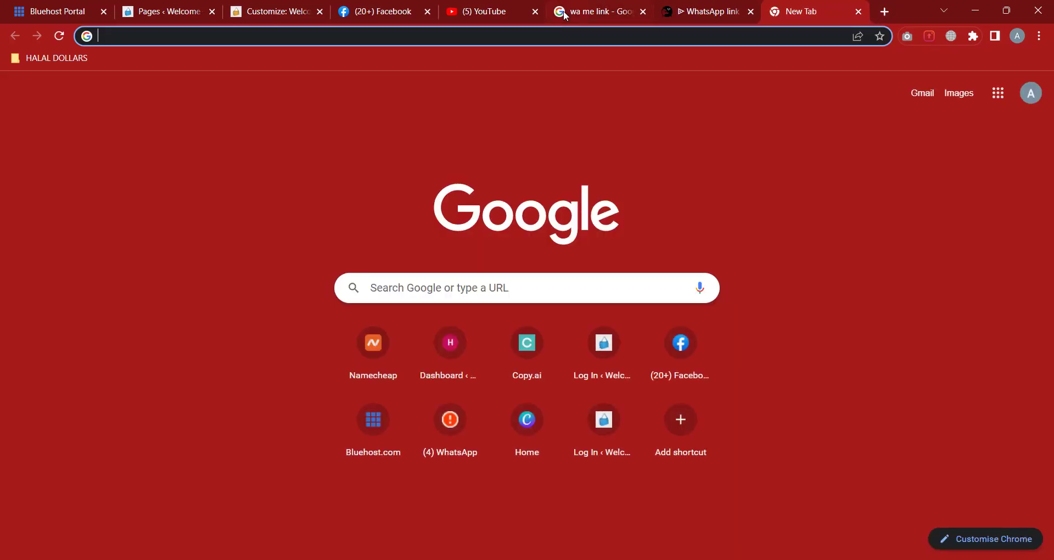
Load tubeviralagency.com in the new tab, then go back to the customizer's Homepage Settings tab
{"action": "type", "text": "tuv"}
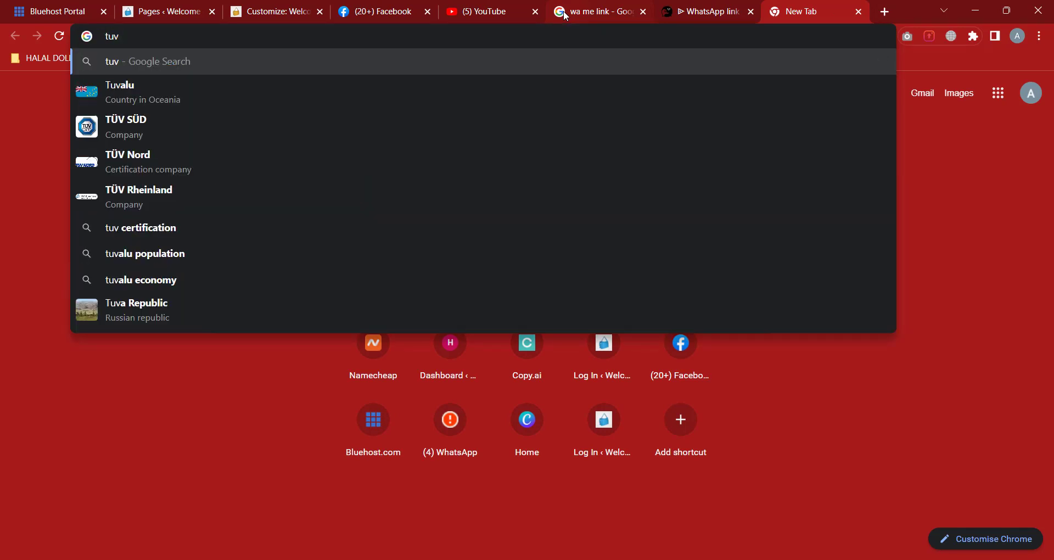
{"action": "key", "text": "BackSpace"}
{"action": "type", "text": "b"}
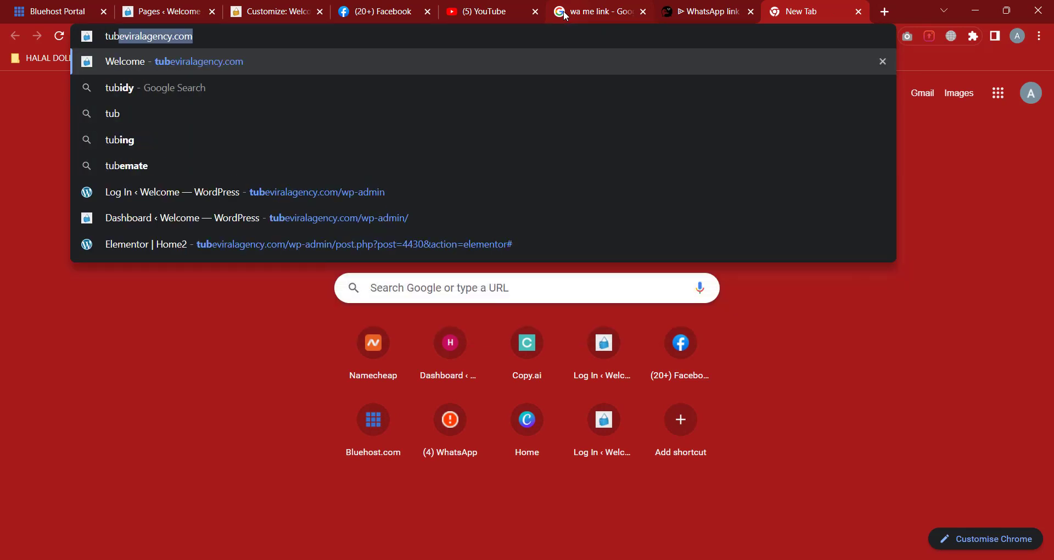
{"action": "key", "text": "Return"}
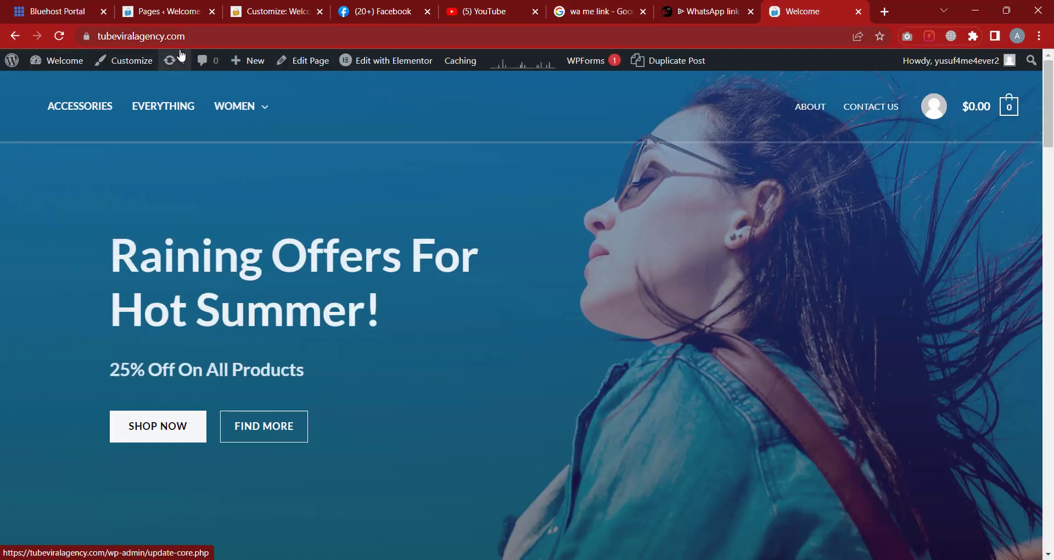
{"action": "mouse_move", "coordinate": [315, 196]}
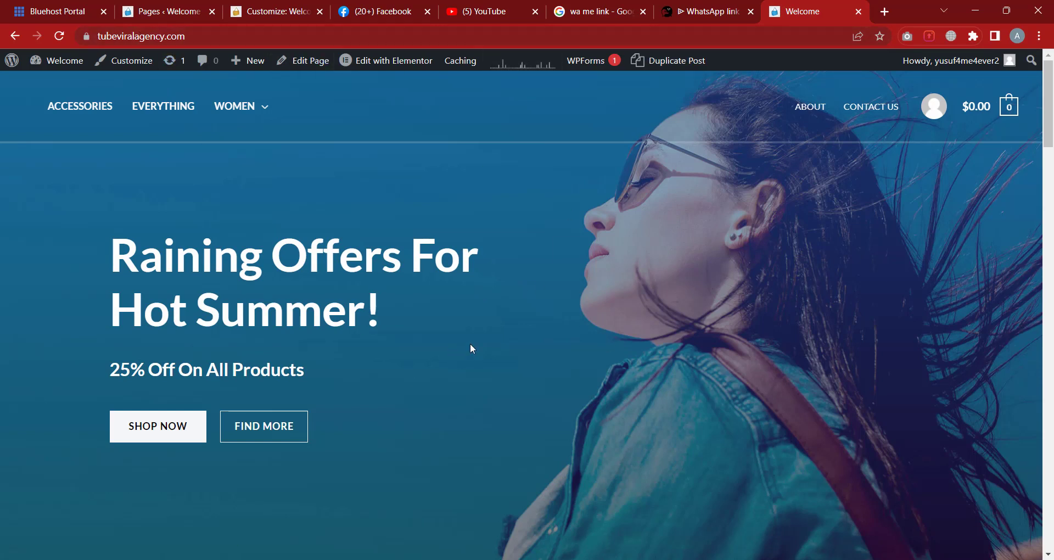
{"action": "left_click", "coordinate": [280, 11]}
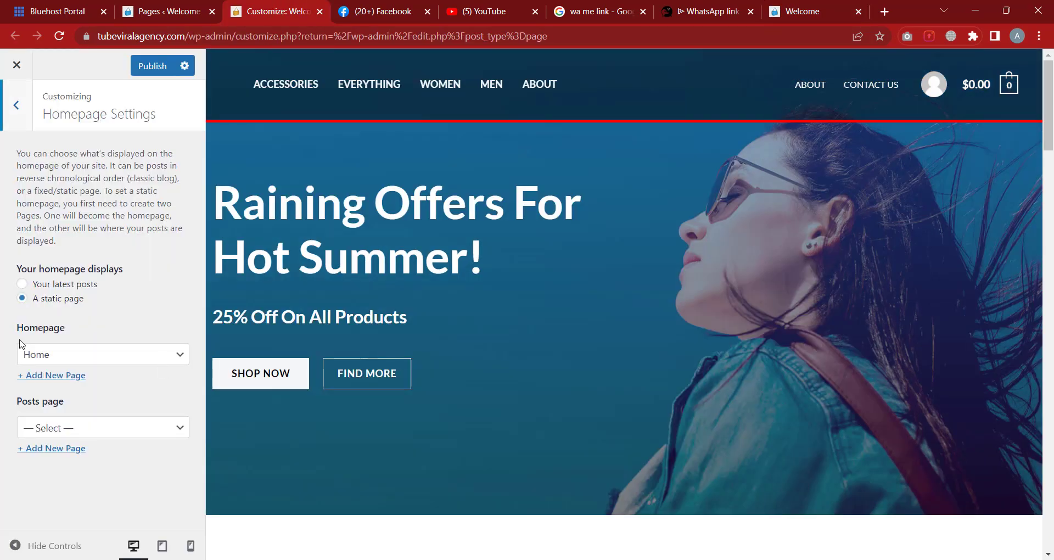
Set the static homepage to About, publish, and check it on the reloaded live site
{"action": "left_click", "coordinate": [64, 357]}
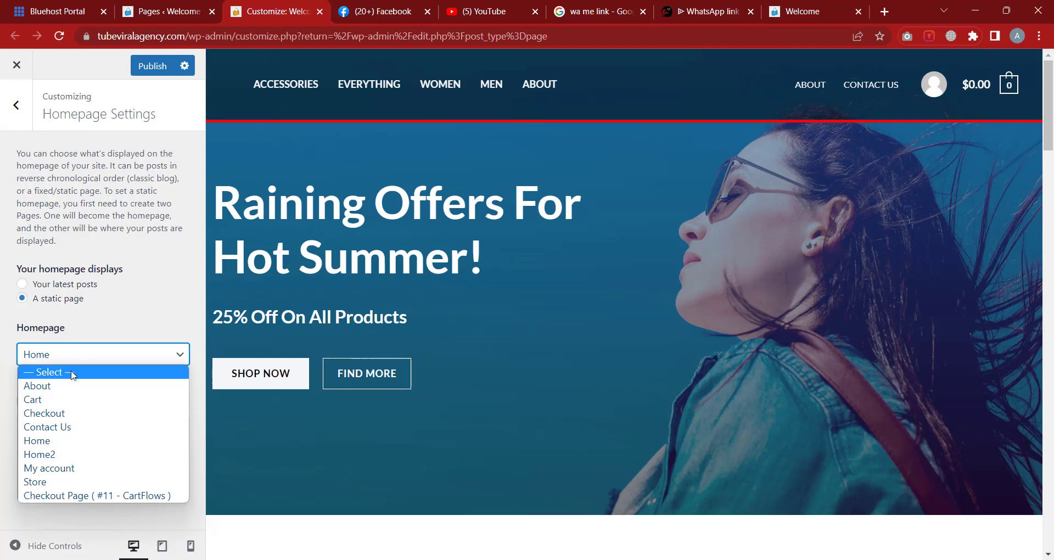
{"action": "left_click", "coordinate": [71, 387]}
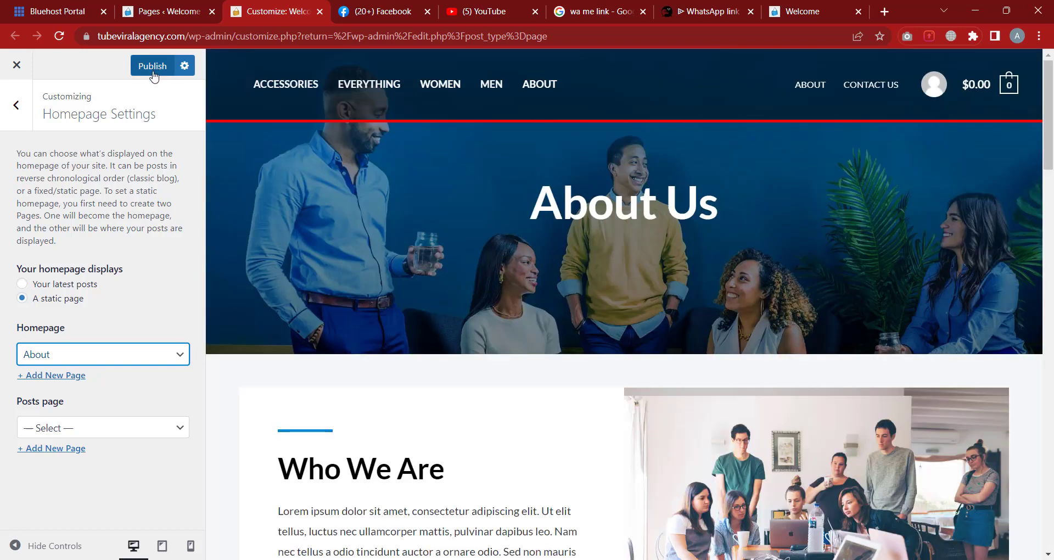
{"action": "left_click", "coordinate": [153, 66]}
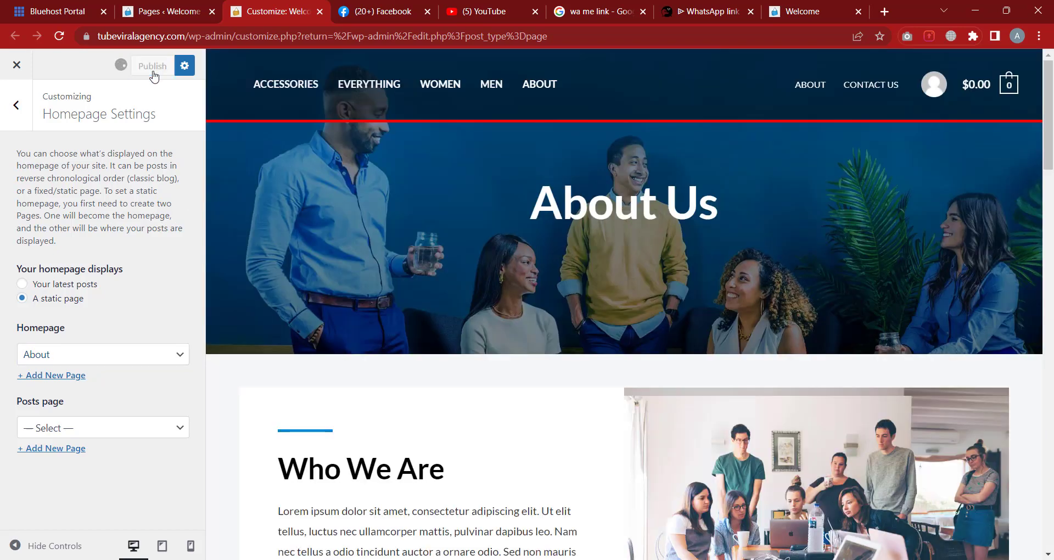
{"action": "left_click", "coordinate": [819, 11]}
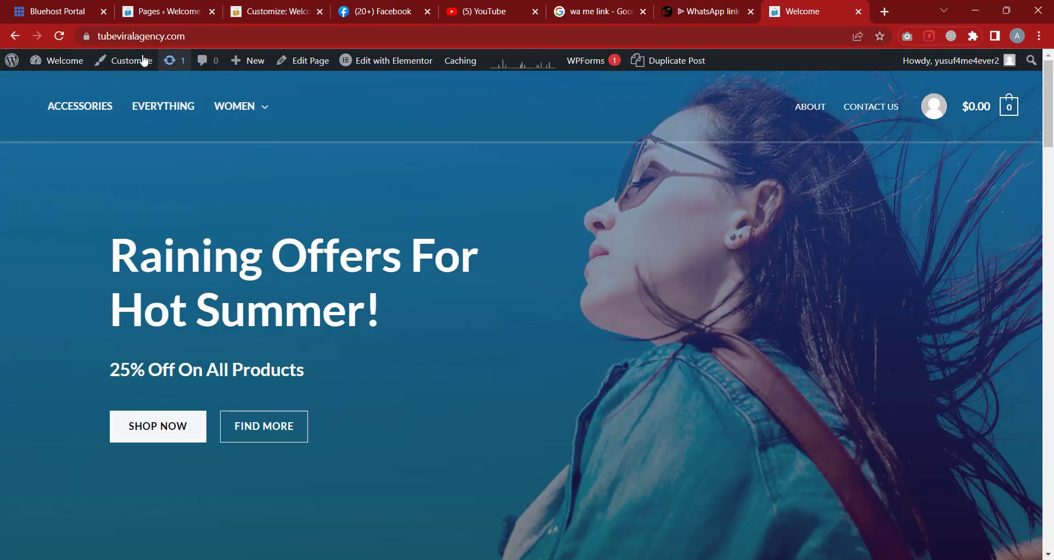
{"action": "left_click", "coordinate": [60, 37]}
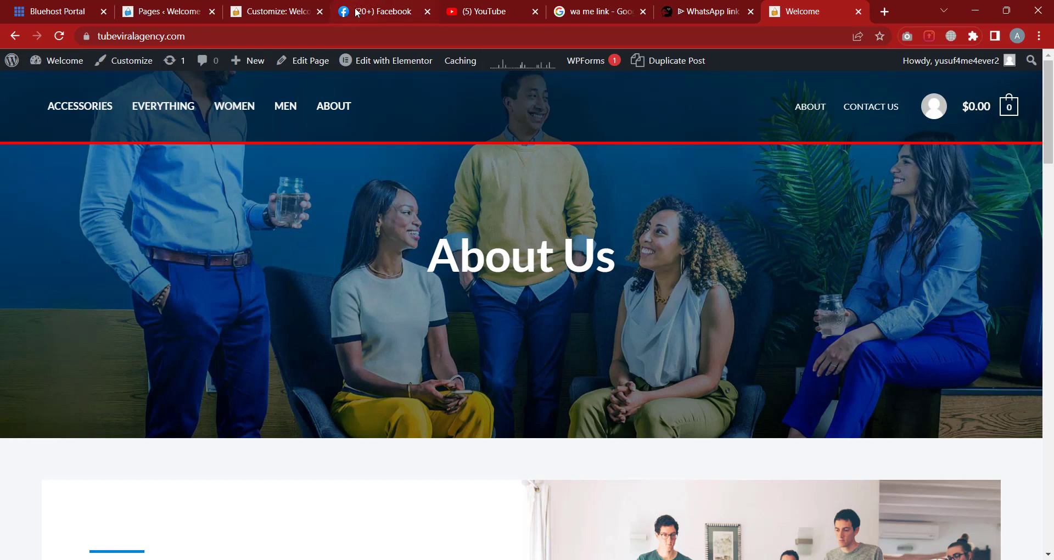
{"action": "left_click", "coordinate": [288, 13]}
Make Contact Us the homepage and verify it on the reloaded live site
{"action": "left_click", "coordinate": [78, 357]}
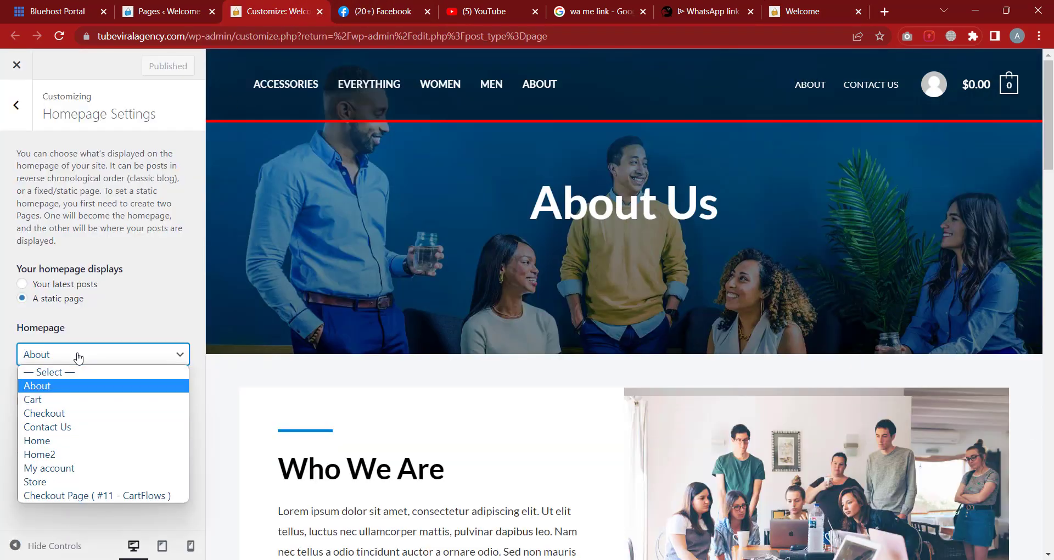
{"action": "left_click", "coordinate": [78, 427]}
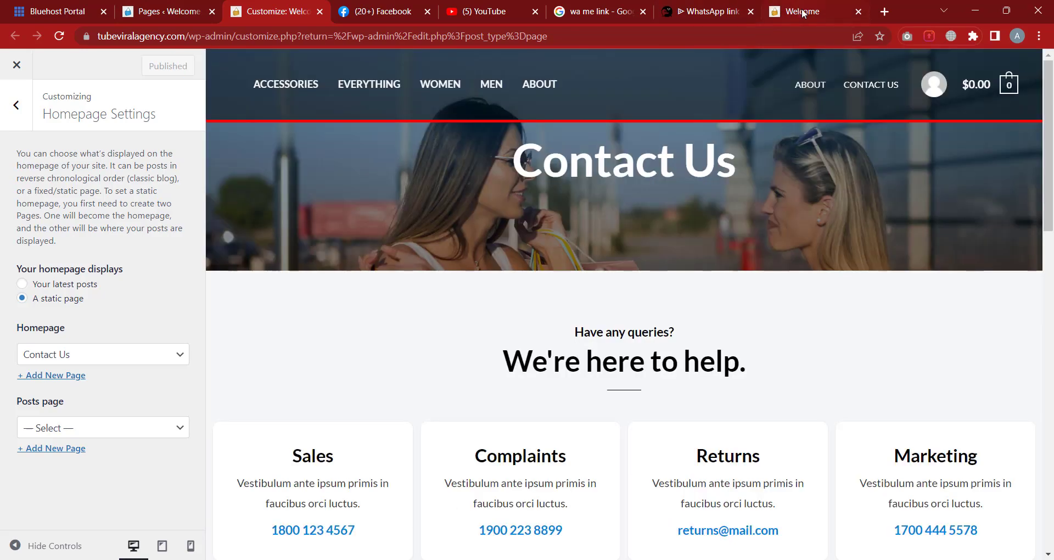
{"action": "left_click", "coordinate": [802, 12]}
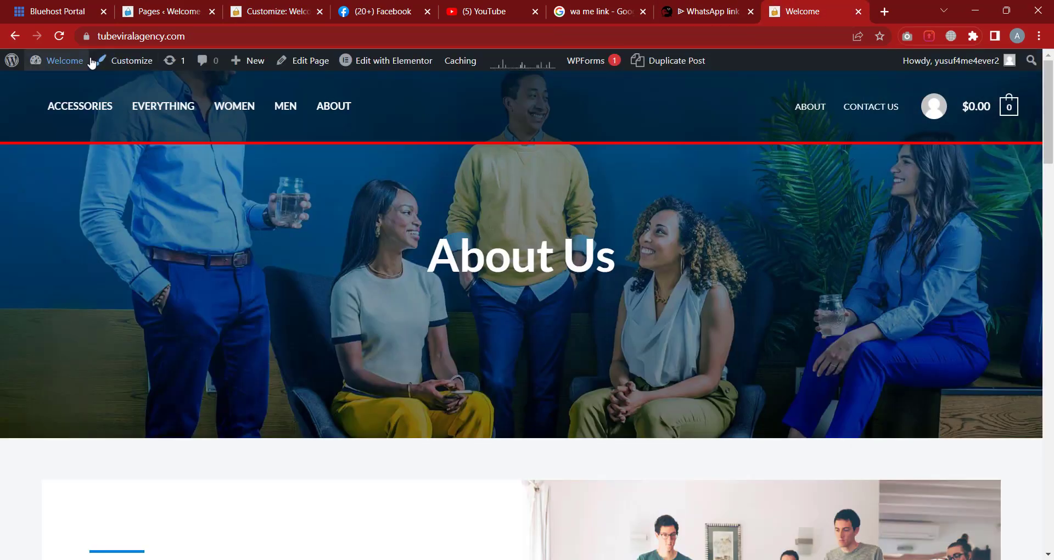
{"action": "left_click", "coordinate": [62, 40]}
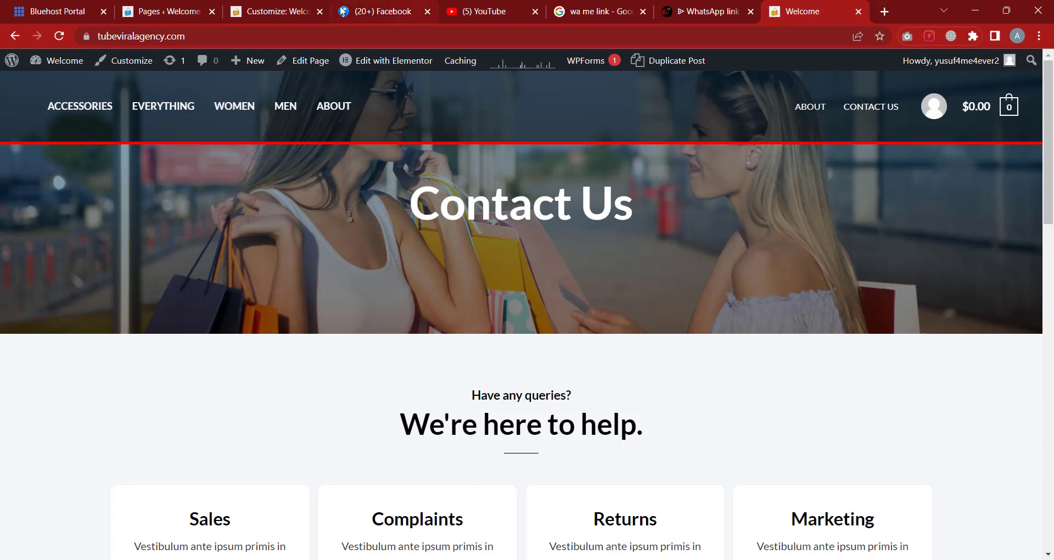
{"action": "left_click", "coordinate": [295, 13]}
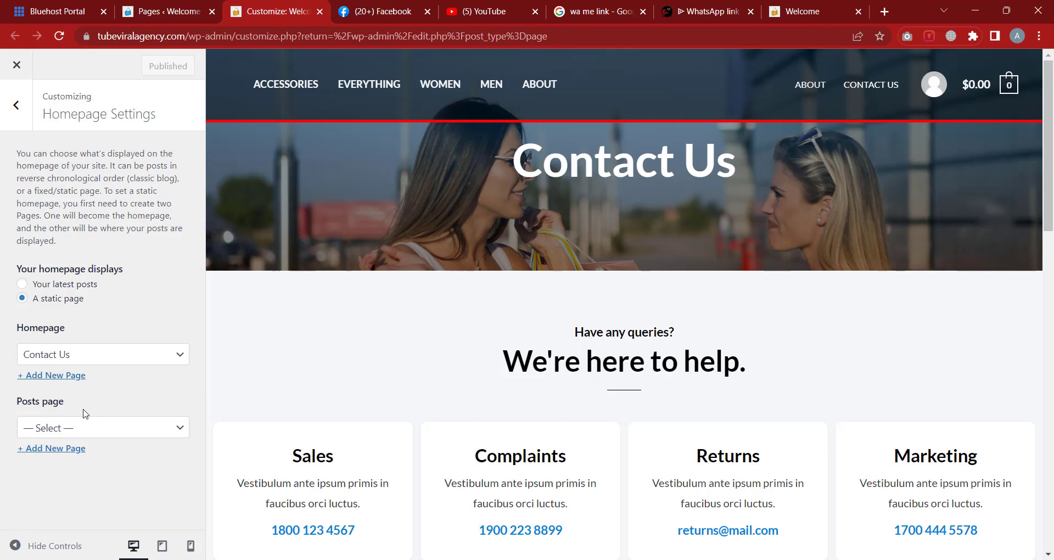
Leave the posts page unchanged, glance at Additional CSS, and close the customizer
{"action": "left_click", "coordinate": [81, 424]}
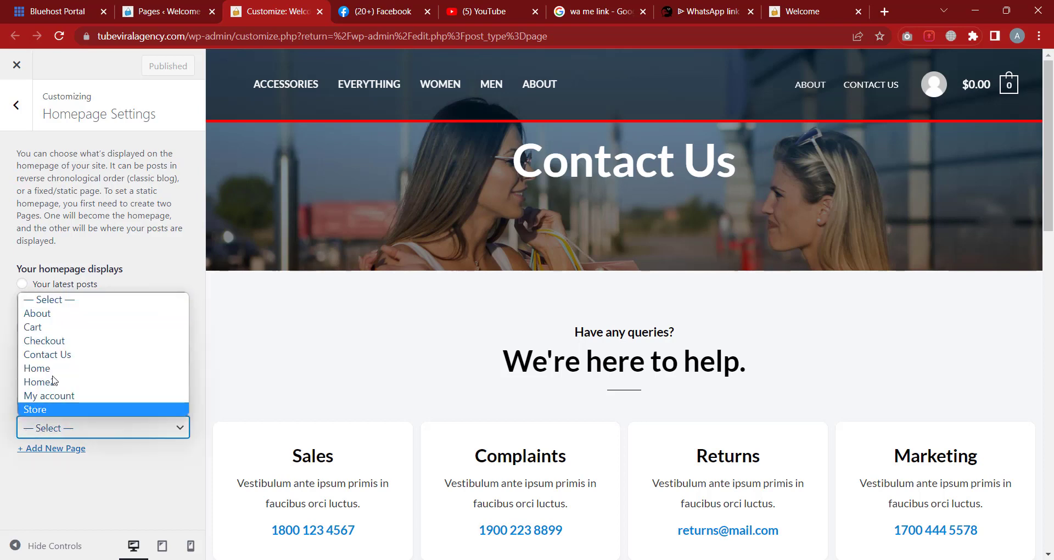
{"action": "left_click", "coordinate": [101, 515]}
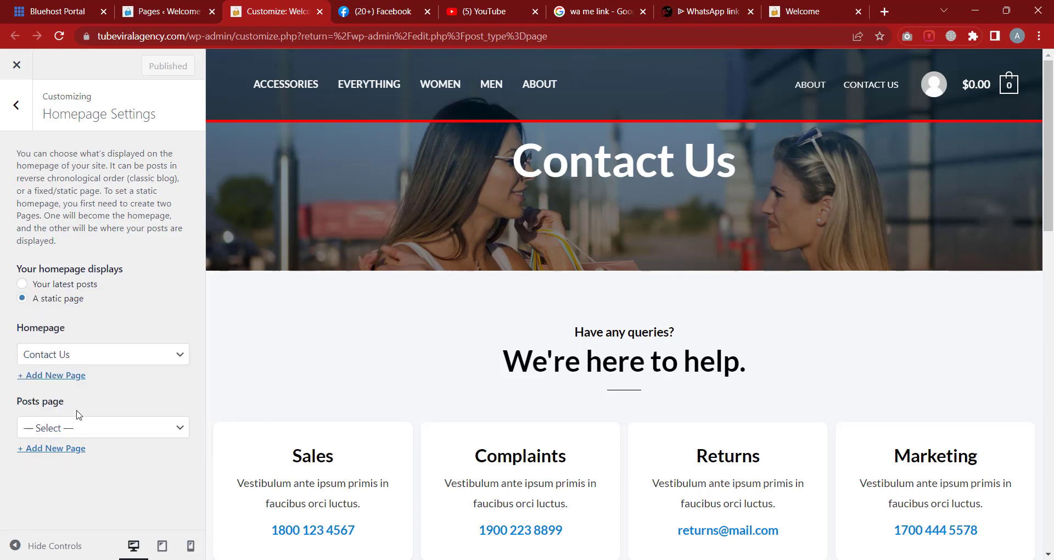
{"action": "left_click", "coordinate": [16, 104]}
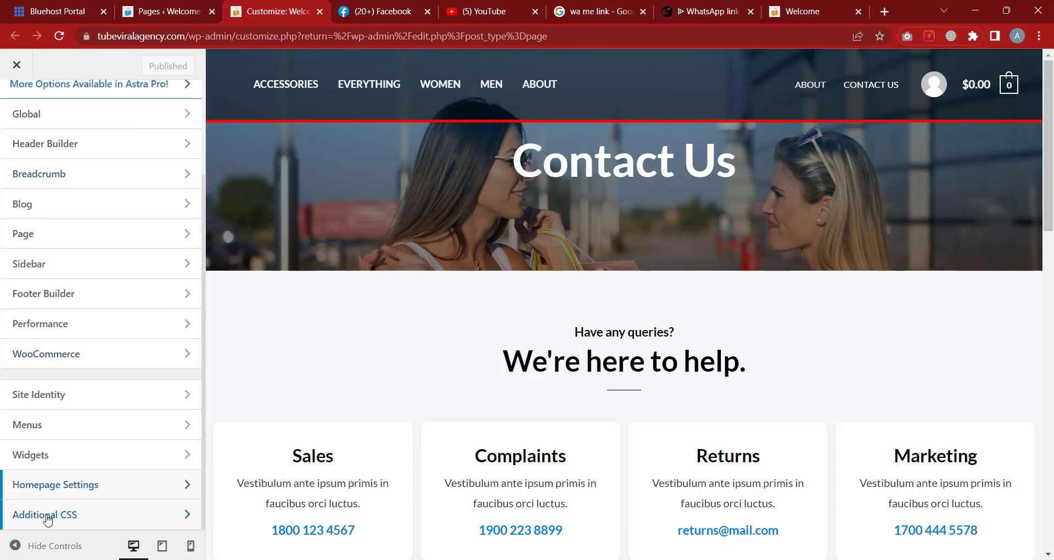
{"action": "left_click", "coordinate": [96, 514]}
{"action": "left_click", "coordinate": [25, 115]}
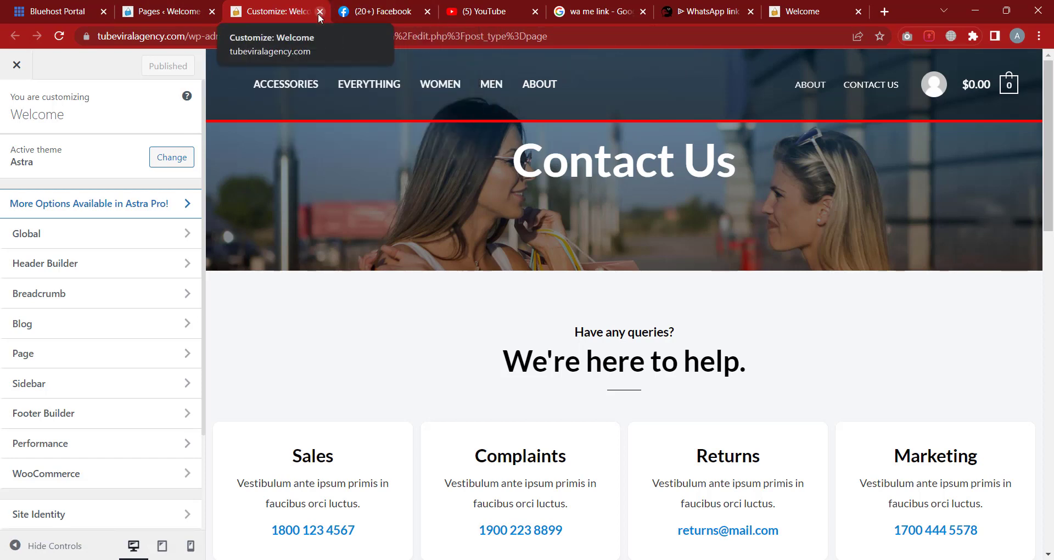
{"action": "left_click", "coordinate": [17, 65]}
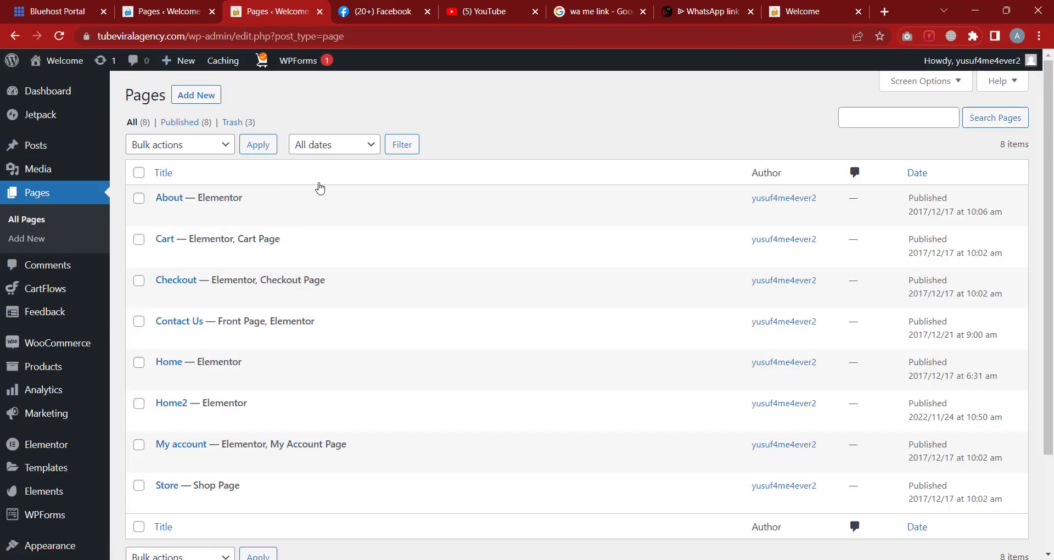
Open Home2's Edit with Elementor link in a new browser tab
{"action": "scroll", "coordinate": [340, 238], "scroll_direction": "down", "scroll_amount": 1}
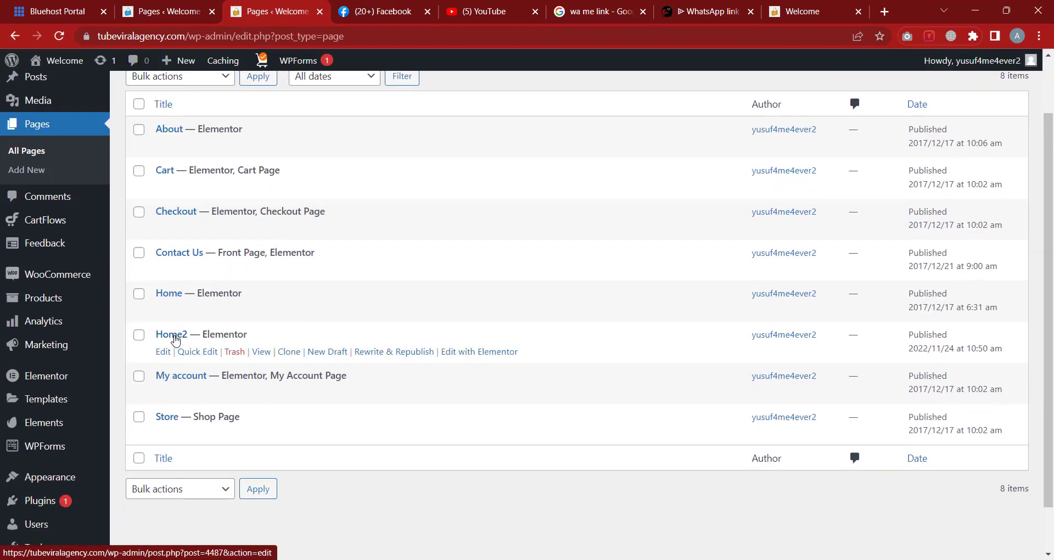
{"action": "right_click", "coordinate": [479, 352]}
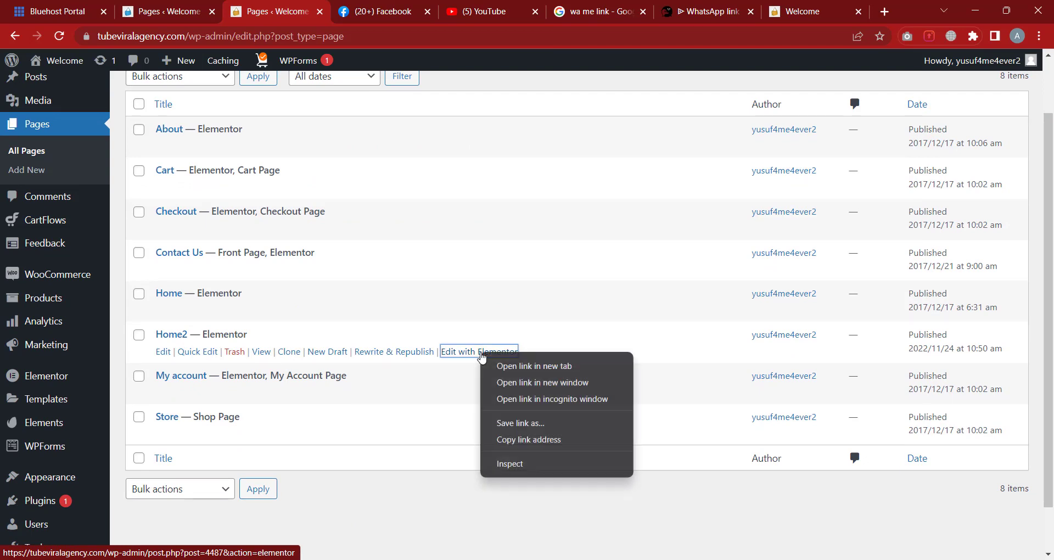
{"action": "left_click", "coordinate": [504, 366]}
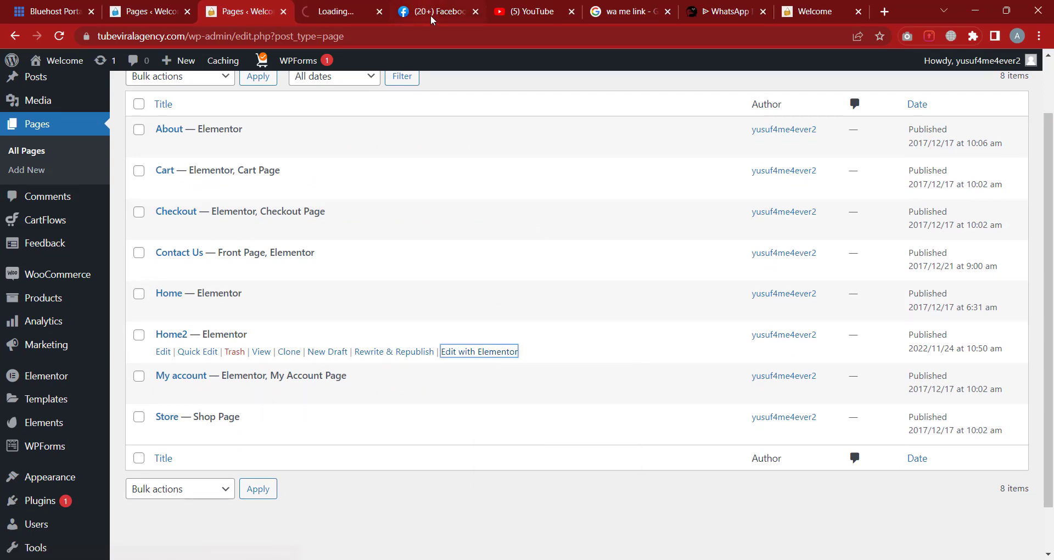
Close the Facebook, YouTube, WhatsApp and old live-site tabs, then switch to the Elementor Home2 tab
{"action": "left_click", "coordinate": [477, 12]}
{"action": "left_click", "coordinate": [477, 12]}
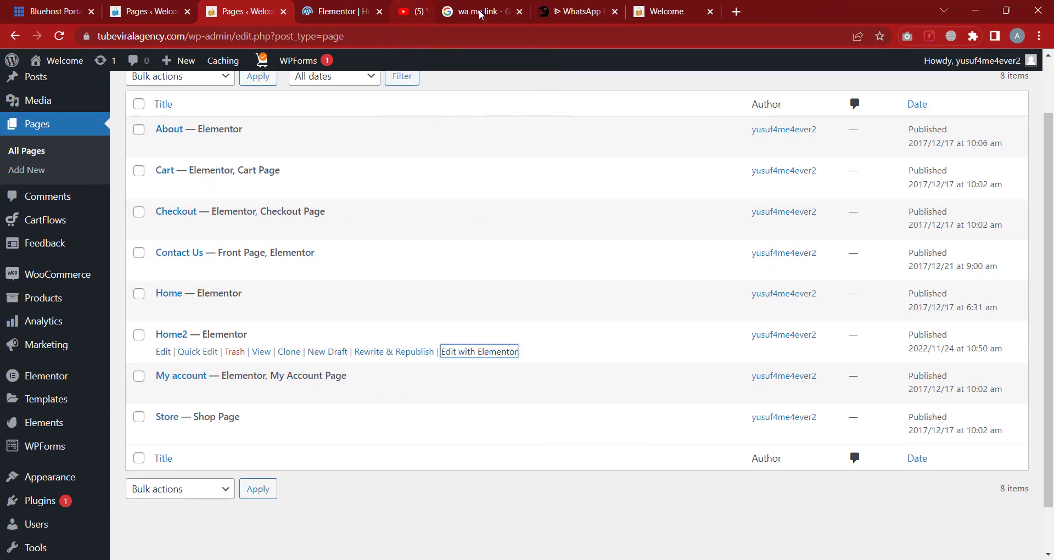
{"action": "left_click", "coordinate": [477, 12]}
{"action": "left_click", "coordinate": [477, 11]}
{"action": "left_click", "coordinate": [476, 11]}
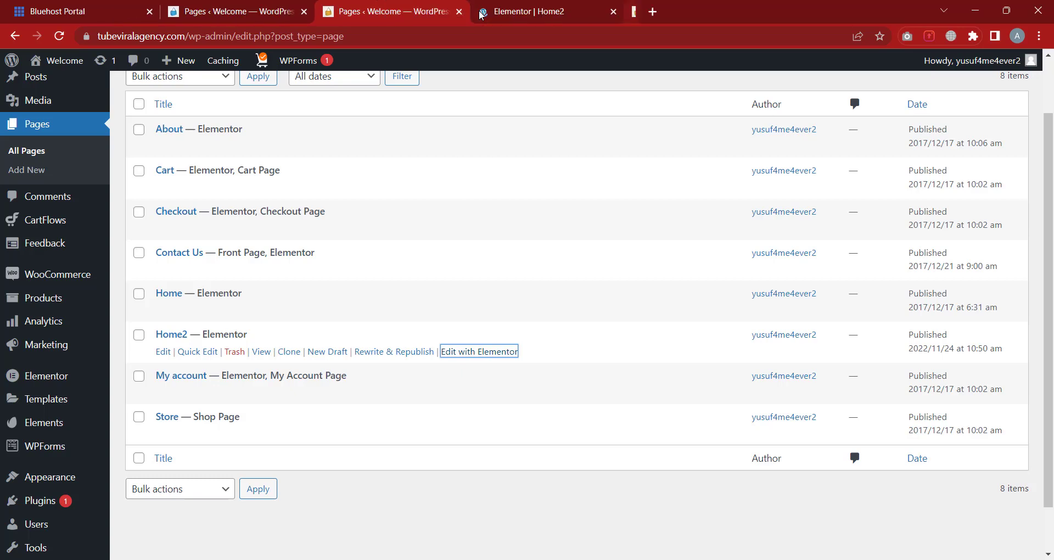
{"action": "left_click", "coordinate": [606, 15]}
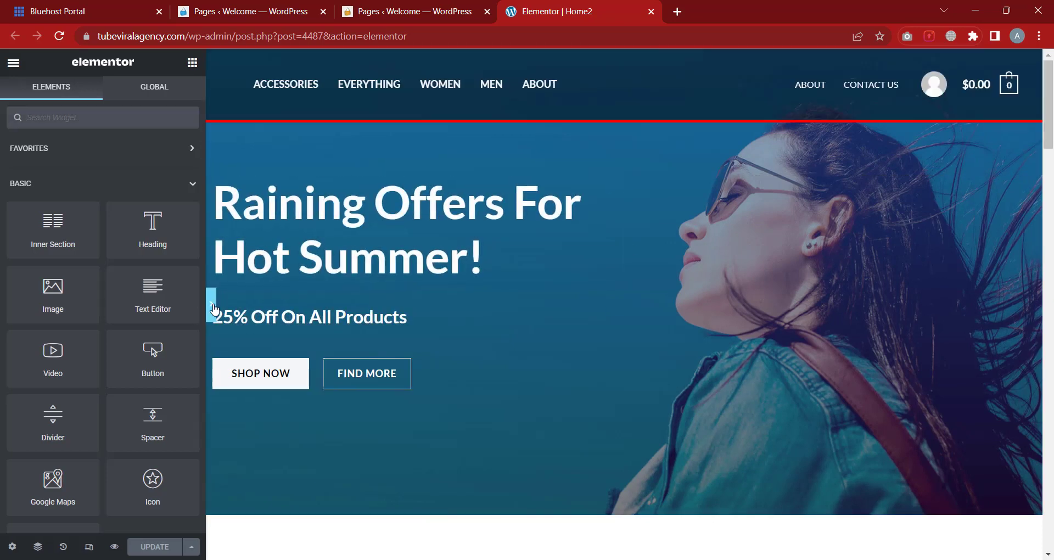
{"action": "left_click", "coordinate": [213, 306]}
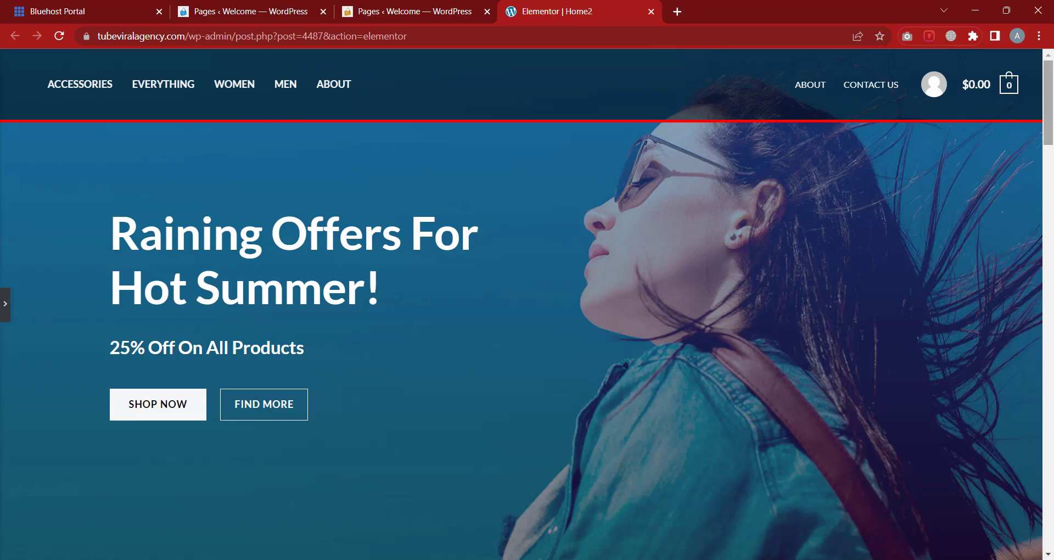
{"action": "scroll", "coordinate": [945, 544], "scroll_direction": "down", "scroll_amount": 15}
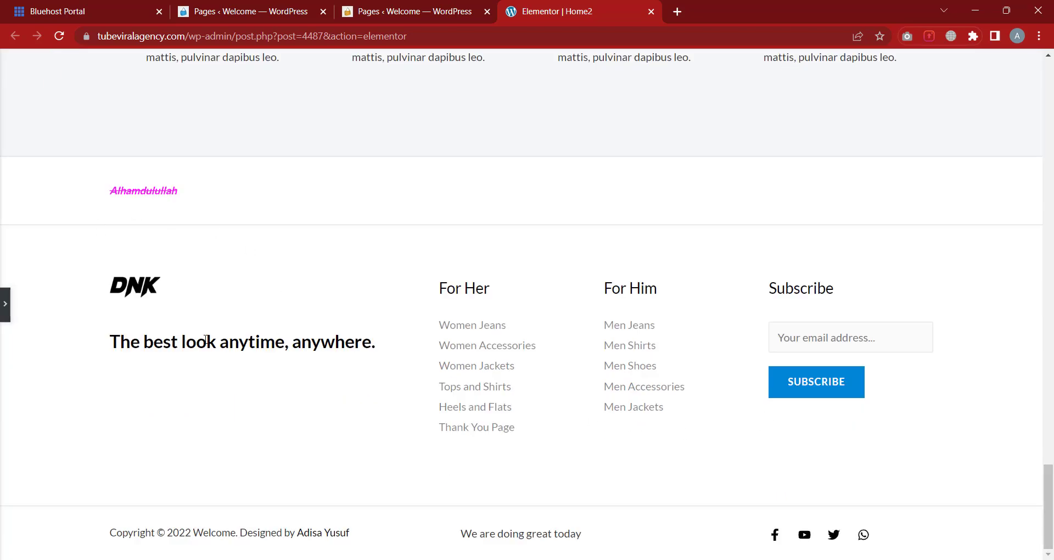
{"action": "left_click", "coordinate": [4, 307]}
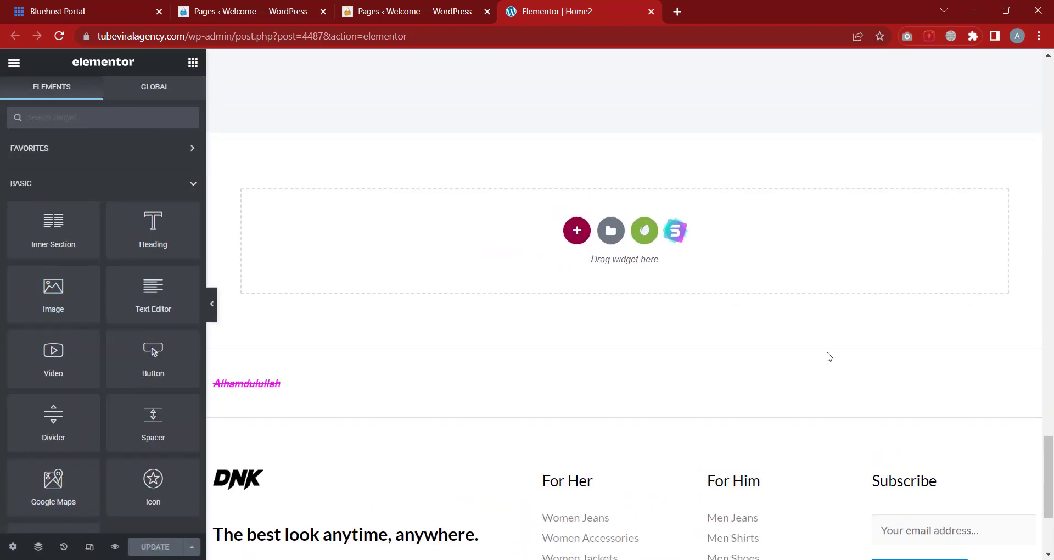
{"action": "scroll", "coordinate": [826, 357], "scroll_direction": "up", "scroll_amount": 10}
{"action": "scroll", "coordinate": [837, 350], "scroll_direction": "up", "scroll_amount": 15}
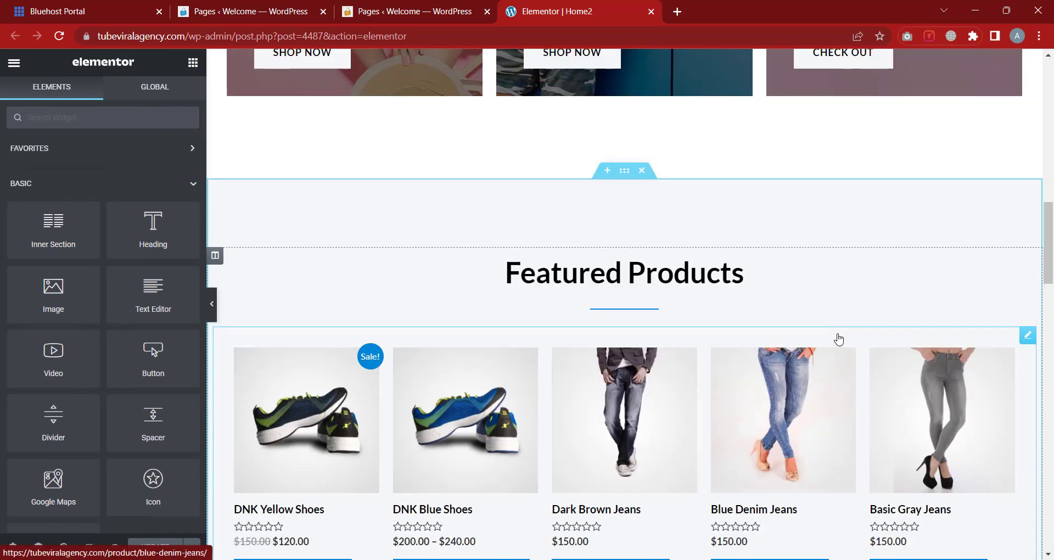
{"action": "scroll", "coordinate": [839, 317], "scroll_direction": "up", "scroll_amount": 3}
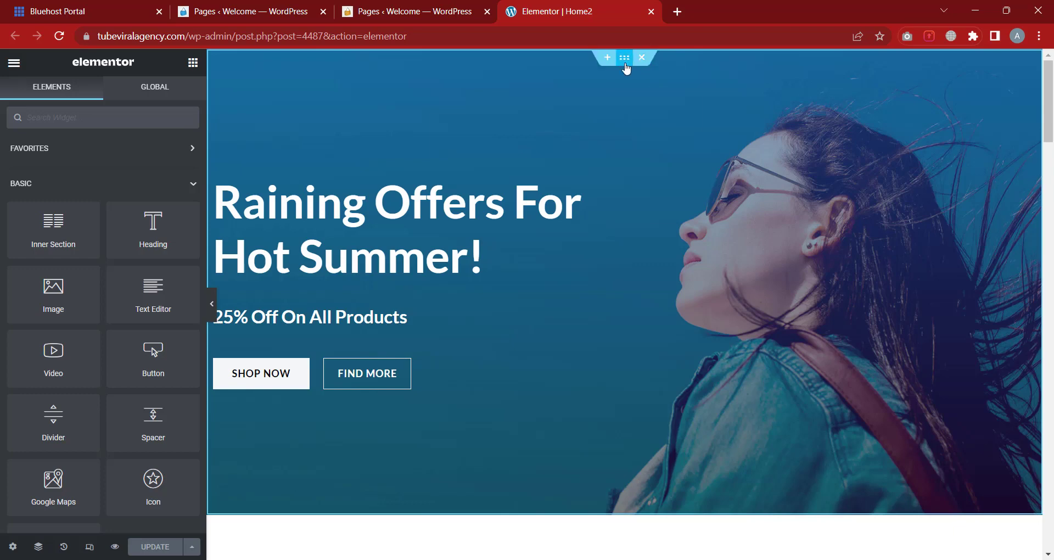
{"action": "scroll", "coordinate": [623, 184], "scroll_direction": "down", "scroll_amount": 4}
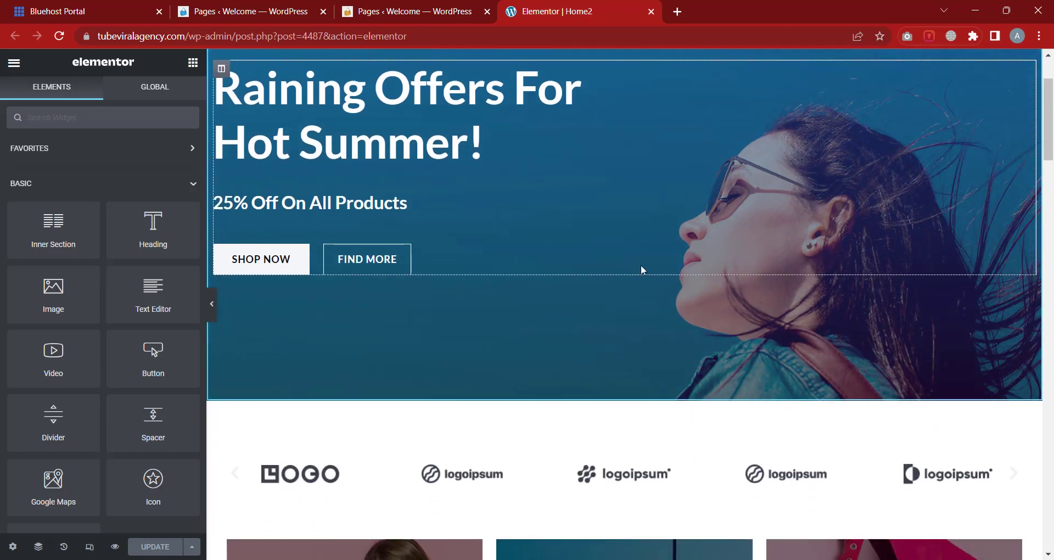
{"action": "scroll", "coordinate": [632, 268], "scroll_direction": "down", "scroll_amount": 1}
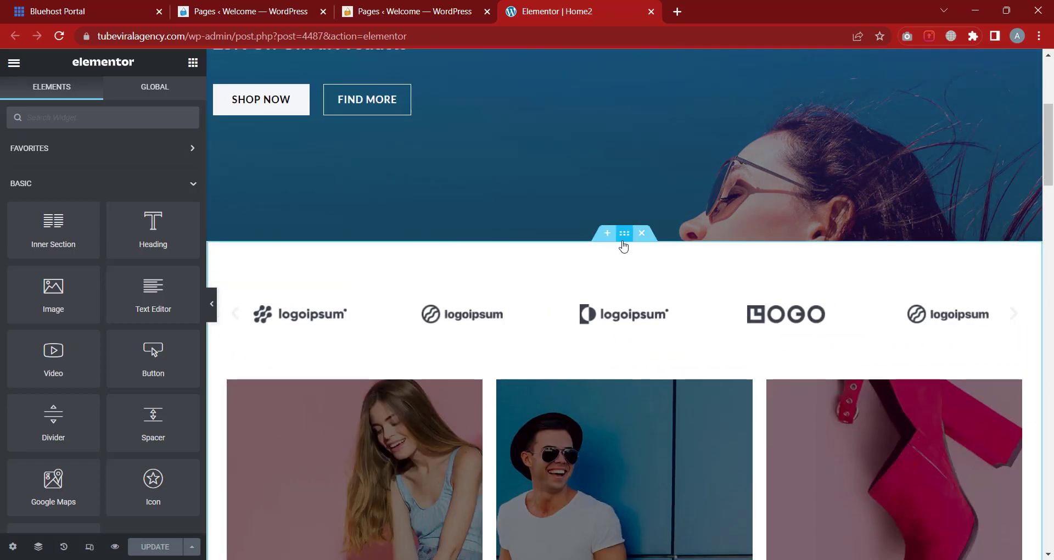
{"action": "scroll", "coordinate": [624, 246], "scroll_direction": "down", "scroll_amount": 2}
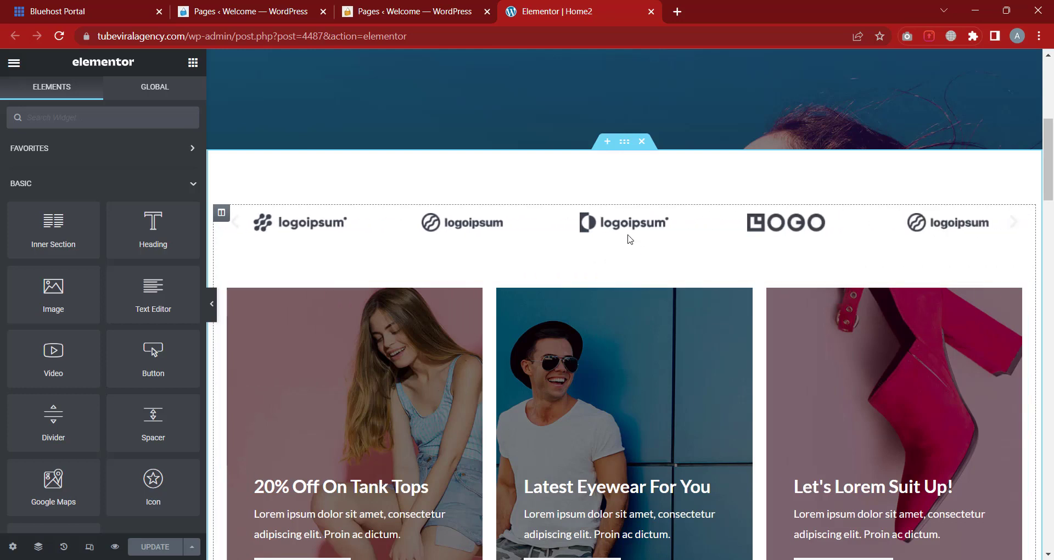
{"action": "scroll", "coordinate": [610, 279], "scroll_direction": "down", "scroll_amount": 6}
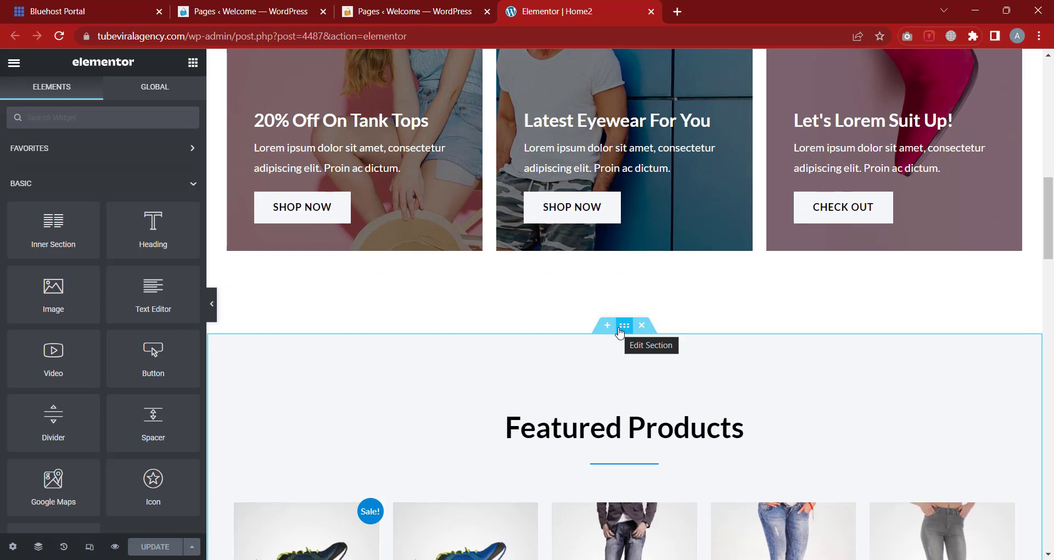
{"action": "scroll", "coordinate": [619, 332], "scroll_direction": "down", "scroll_amount": 2}
{"action": "scroll", "coordinate": [631, 379], "scroll_direction": "down", "scroll_amount": 2}
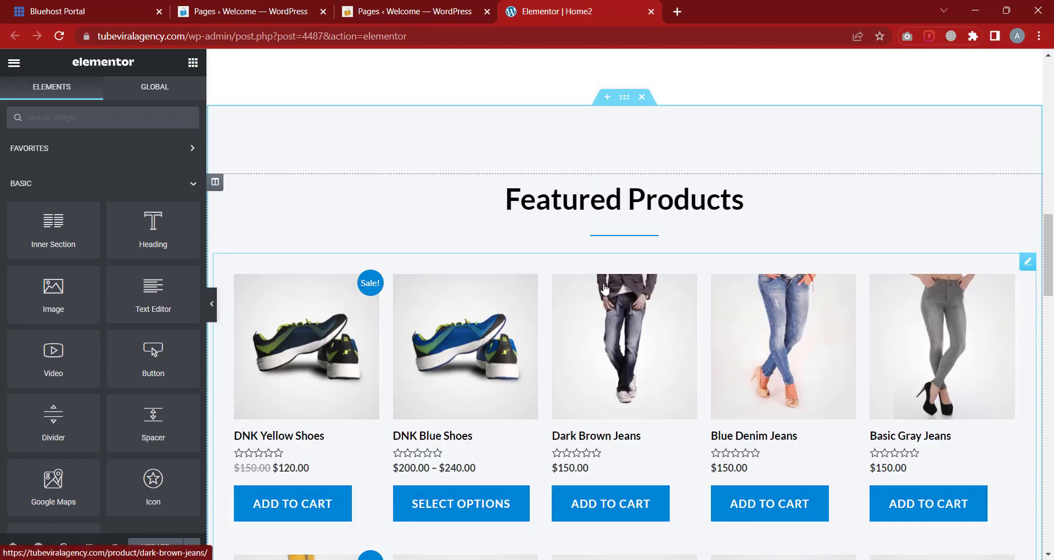
{"action": "scroll", "coordinate": [603, 288], "scroll_direction": "down", "scroll_amount": 3}
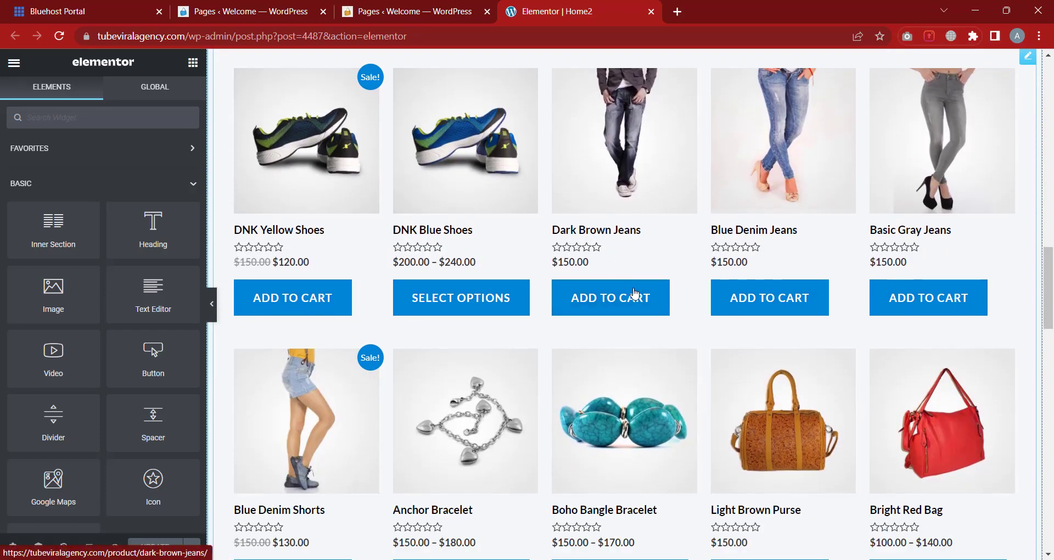
{"action": "scroll", "coordinate": [637, 296], "scroll_direction": "down", "scroll_amount": 6}
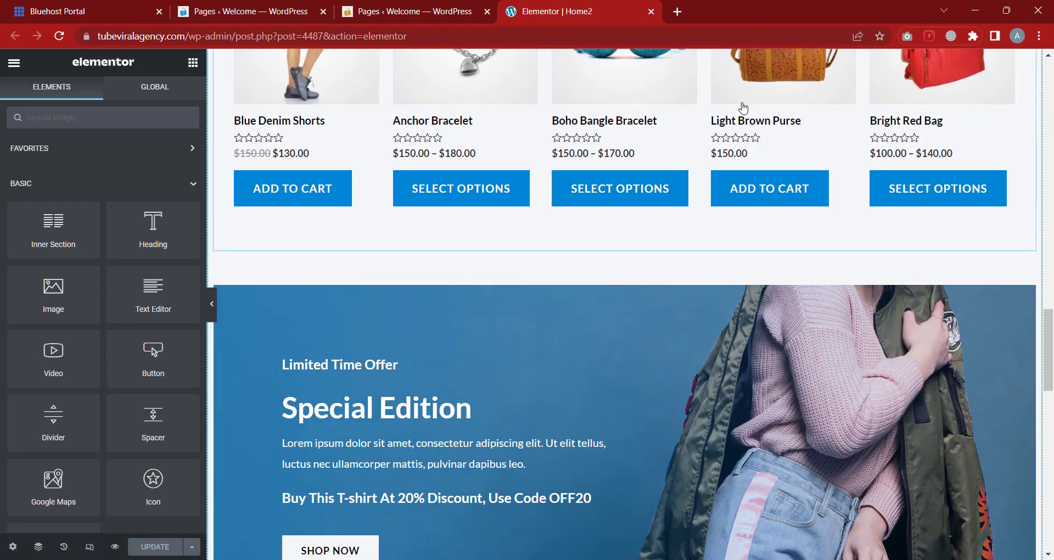
{"action": "scroll", "coordinate": [643, 217], "scroll_direction": "down", "scroll_amount": 5}
{"action": "scroll", "coordinate": [645, 218], "scroll_direction": "down", "scroll_amount": 3}
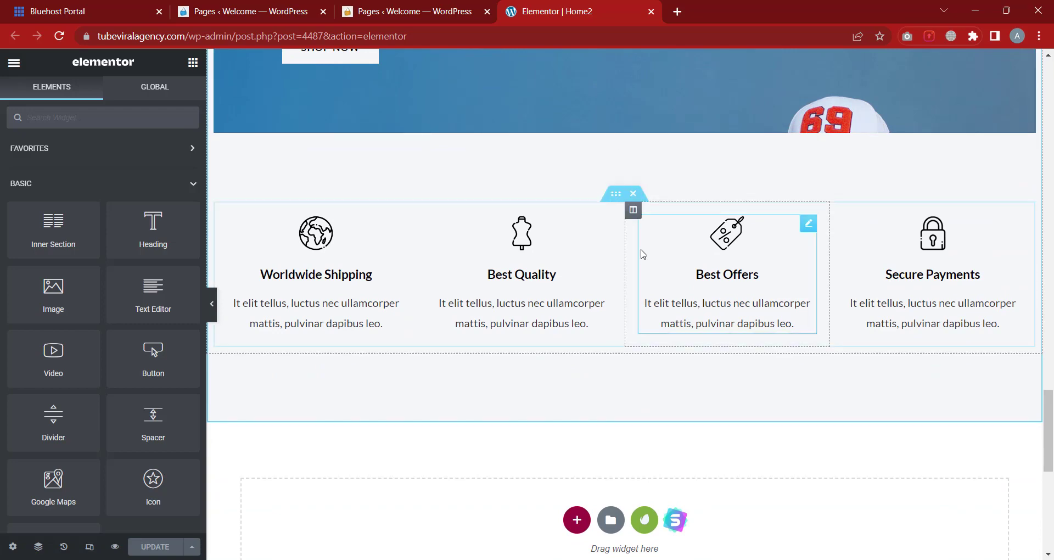
{"action": "scroll", "coordinate": [619, 220], "scroll_direction": "down", "scroll_amount": 1}
{"action": "scroll", "coordinate": [620, 219], "scroll_direction": "down", "scroll_amount": 3}
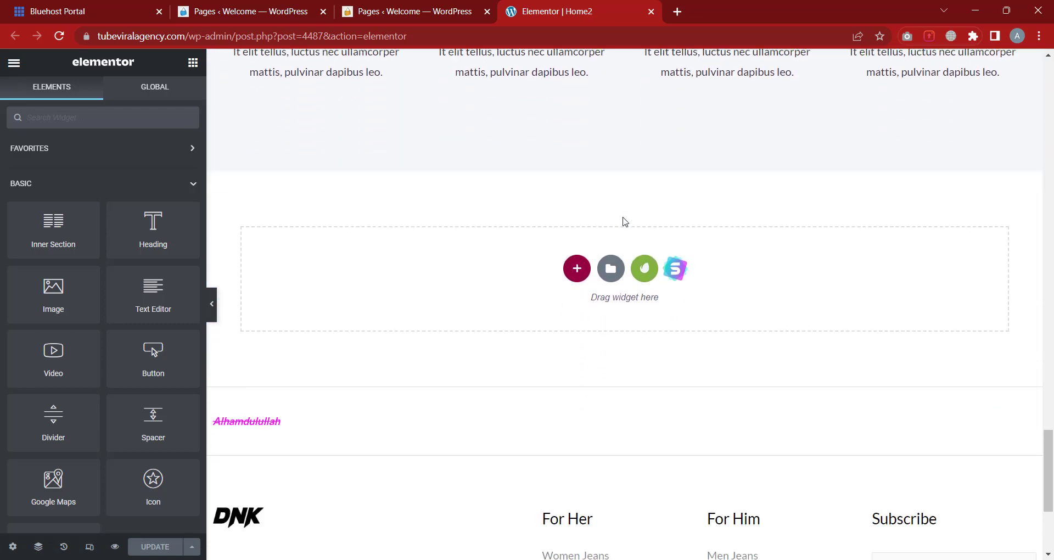
{"action": "scroll", "coordinate": [623, 219], "scroll_direction": "up", "scroll_amount": 12}
{"action": "scroll", "coordinate": [640, 207], "scroll_direction": "up", "scroll_amount": 18}
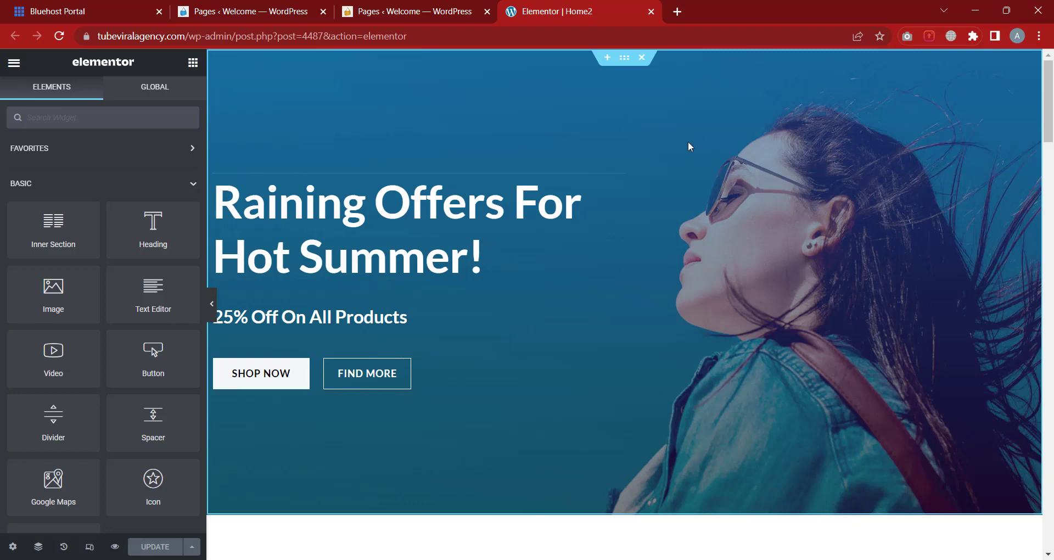
{"action": "scroll", "coordinate": [625, 320], "scroll_direction": "down", "scroll_amount": 3}
{"action": "scroll", "coordinate": [627, 318], "scroll_direction": "up", "scroll_amount": 3}
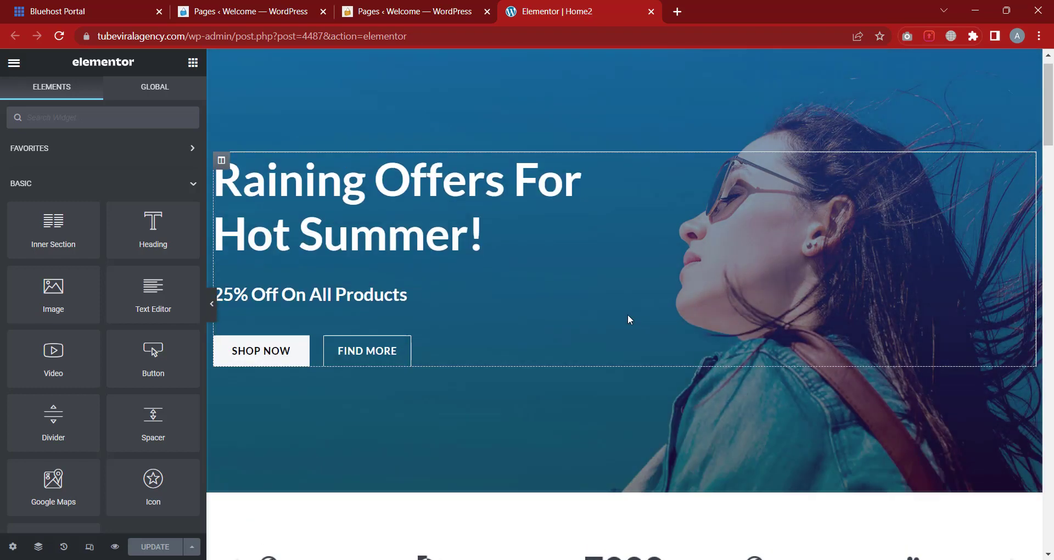
{"action": "scroll", "coordinate": [607, 300], "scroll_direction": "down", "scroll_amount": 5}
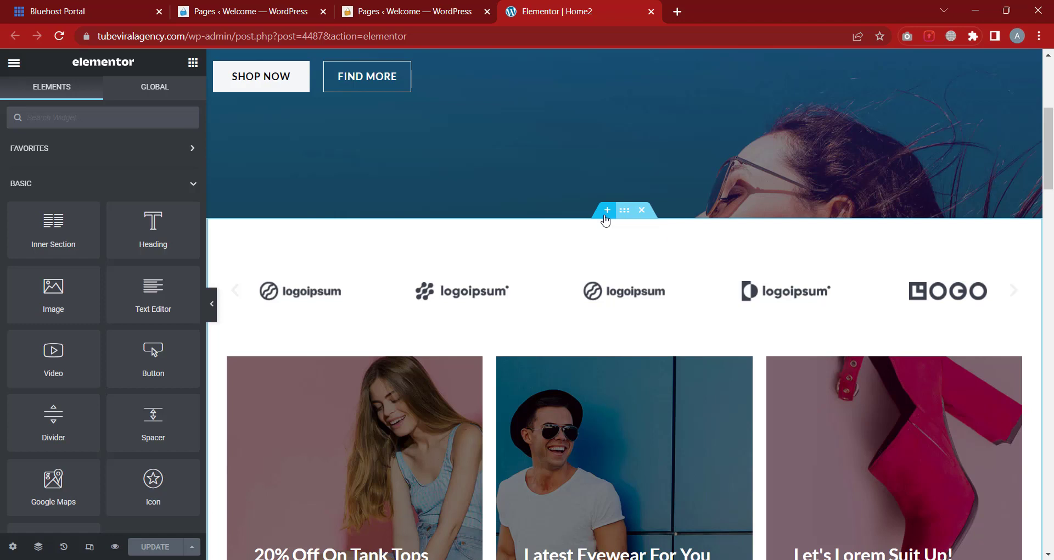
Insert a single-column section just above the logo carousel on Home2
{"action": "left_click", "coordinate": [605, 215]}
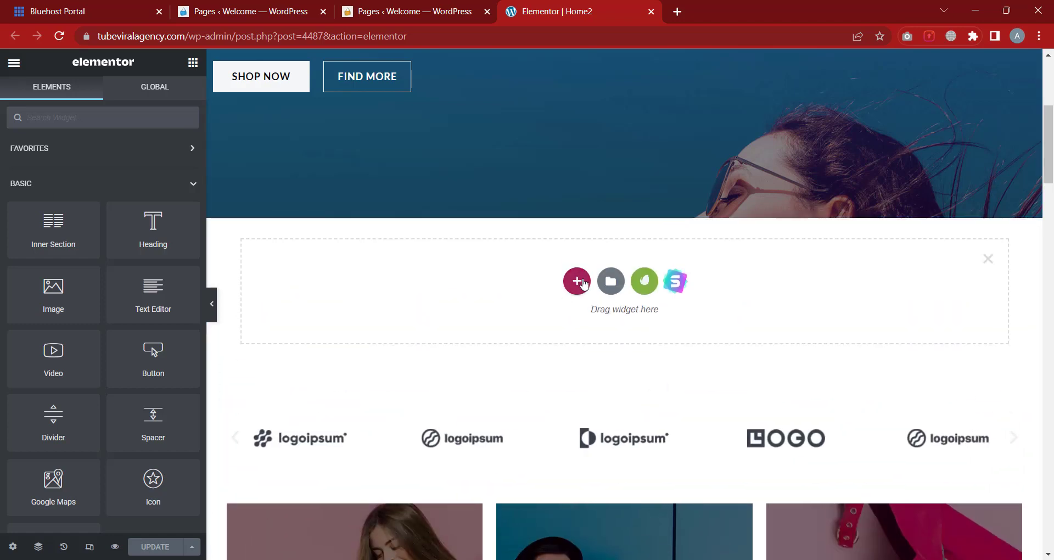
{"action": "left_click", "coordinate": [577, 282]}
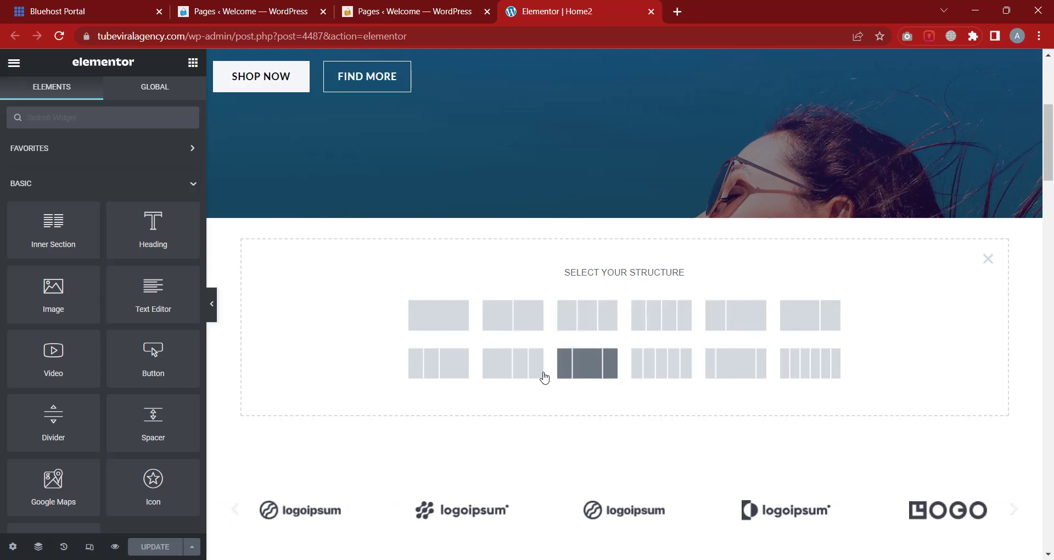
{"action": "left_click", "coordinate": [427, 326]}
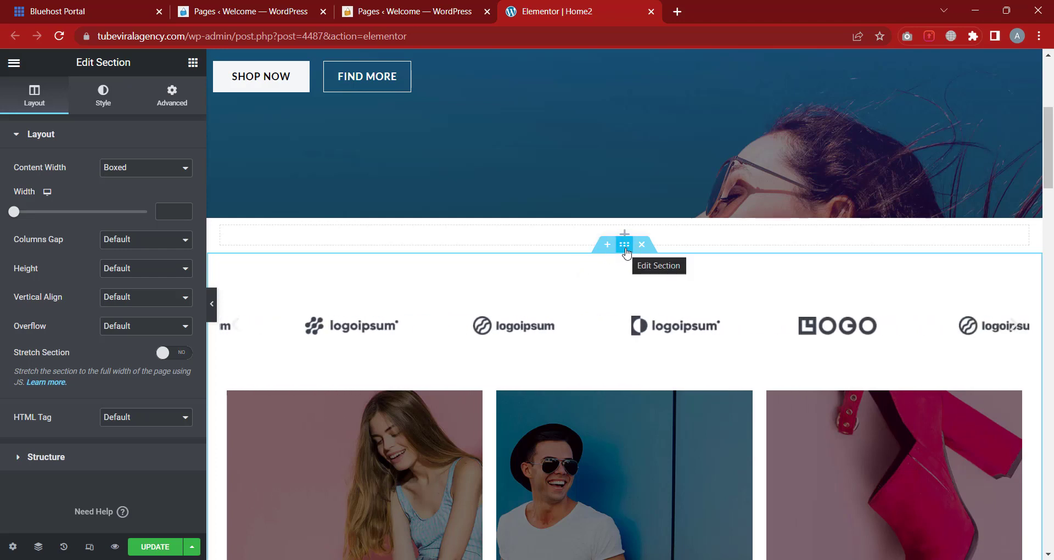
Look at the logo carousel section's Style and Advanced settings, then reopen its section settings
{"action": "scroll", "coordinate": [625, 251], "scroll_direction": "up", "scroll_amount": 5}
{"action": "scroll", "coordinate": [569, 180], "scroll_direction": "down", "scroll_amount": 6}
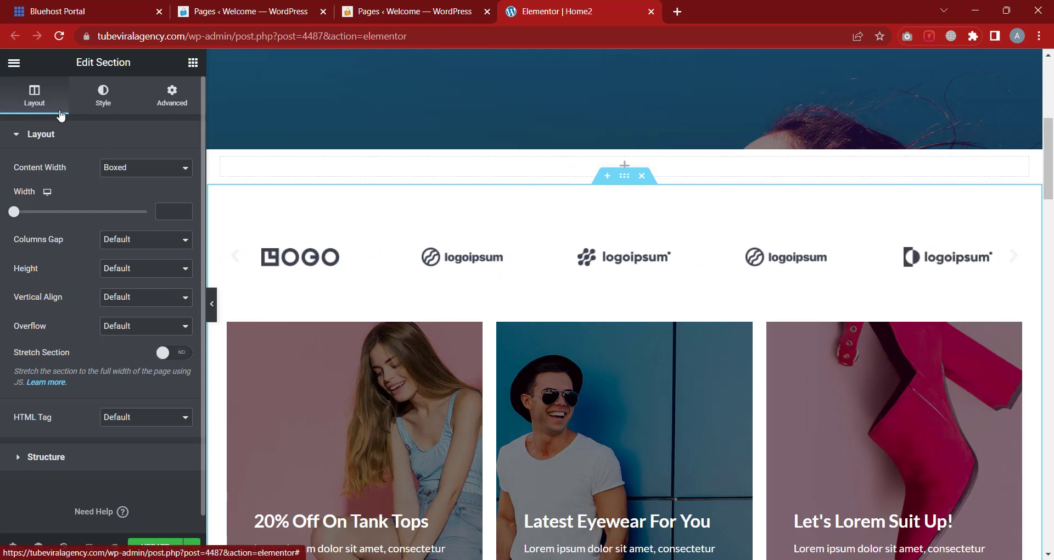
{"action": "left_click", "coordinate": [106, 104]}
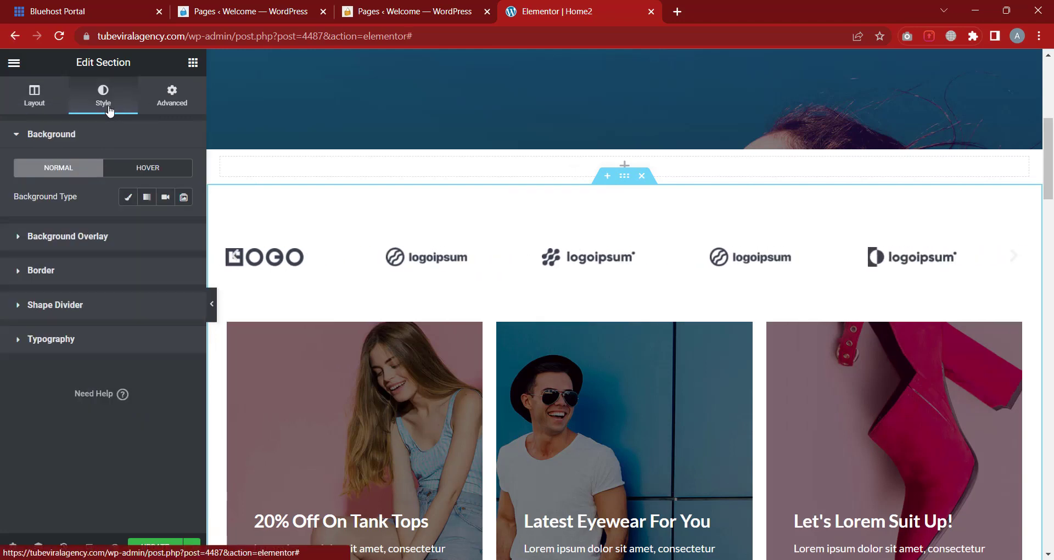
{"action": "left_click", "coordinate": [174, 109]}
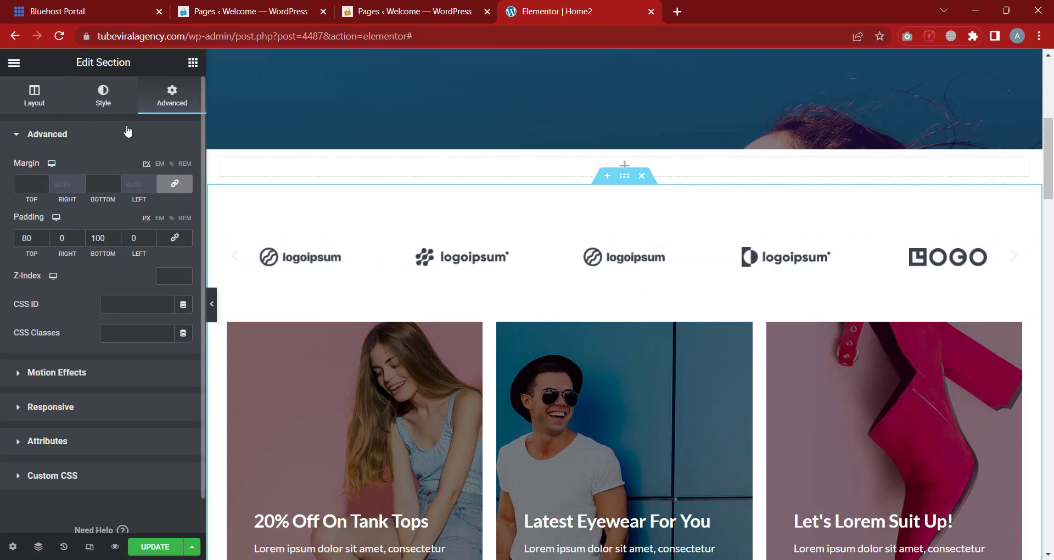
{"action": "left_click", "coordinate": [193, 64]}
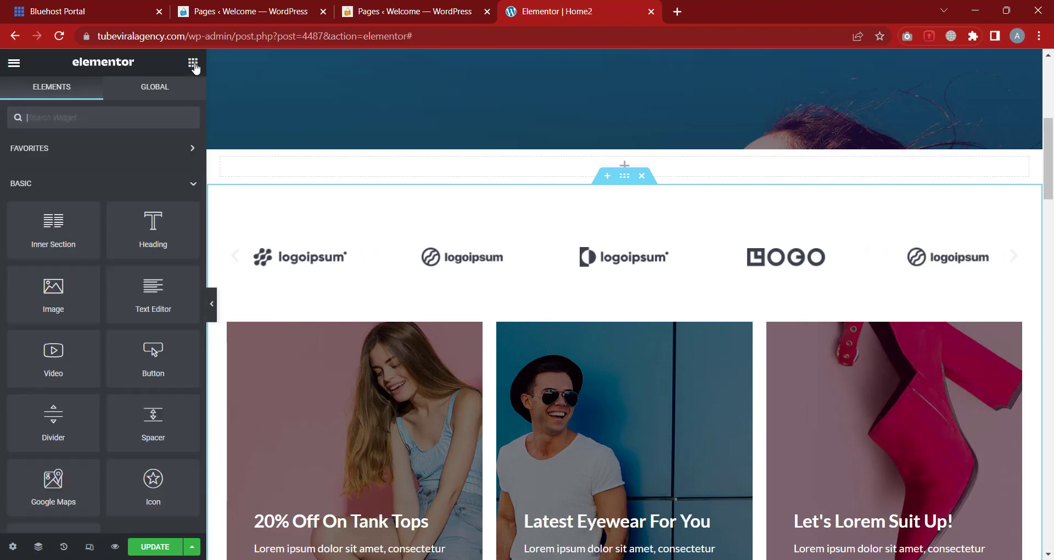
{"action": "left_click", "coordinate": [625, 177]}
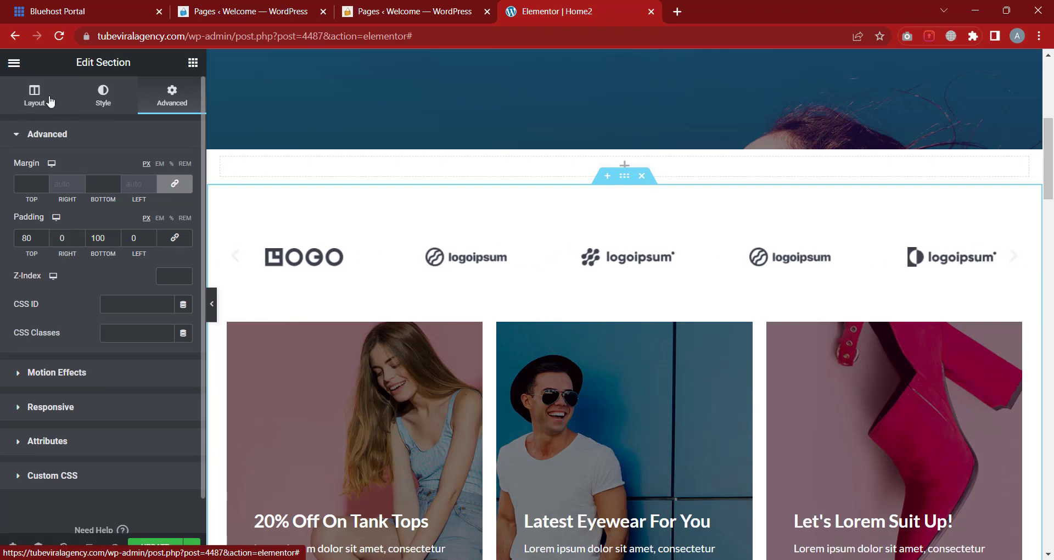
{"action": "left_click", "coordinate": [192, 64]}
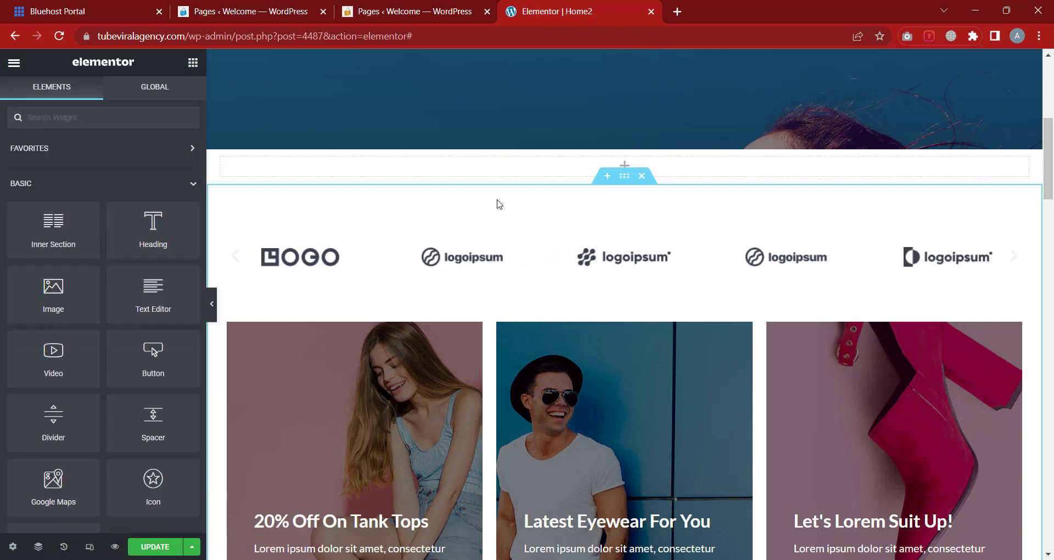
{"action": "left_click", "coordinate": [623, 185]}
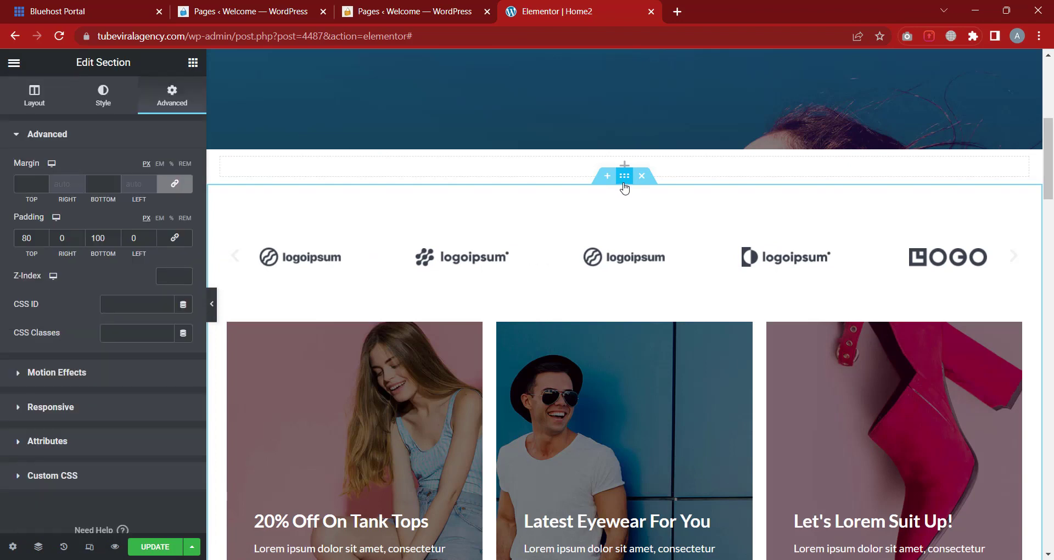
Cycle through the section's Layout, Style and Advanced tabs, finishing on the Style background options
{"action": "left_click", "coordinate": [45, 100]}
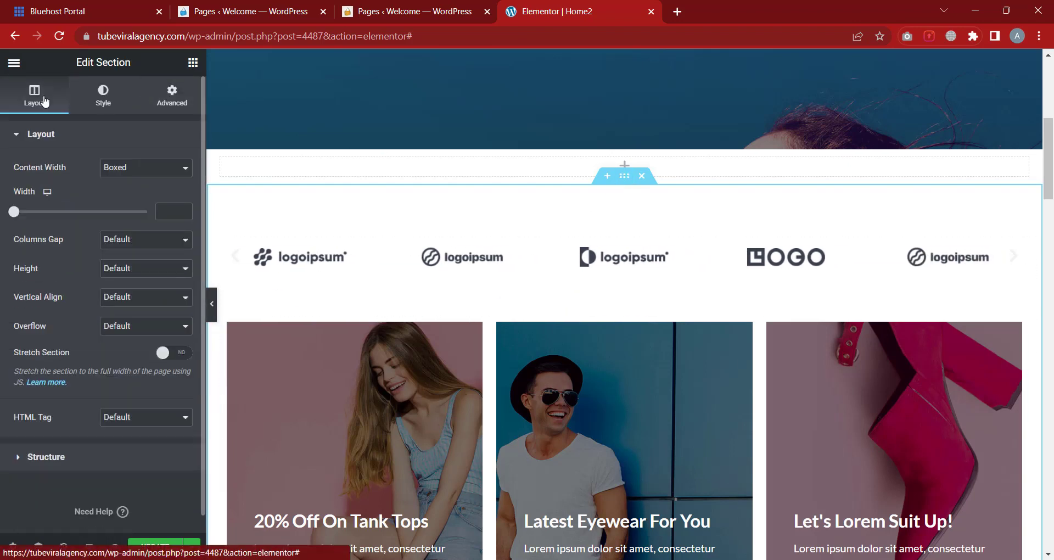
{"action": "left_click", "coordinate": [110, 99]}
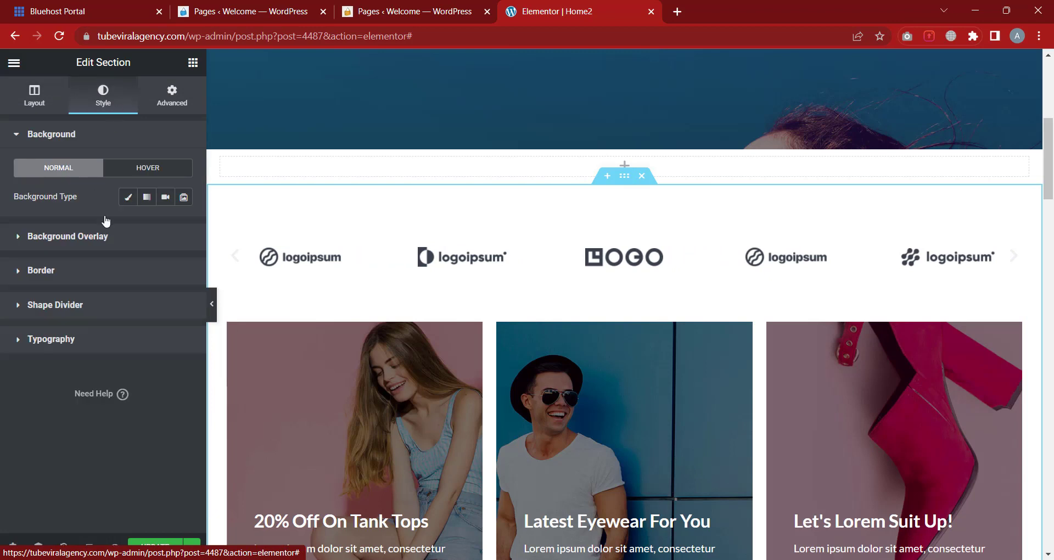
{"action": "left_click", "coordinate": [181, 107]}
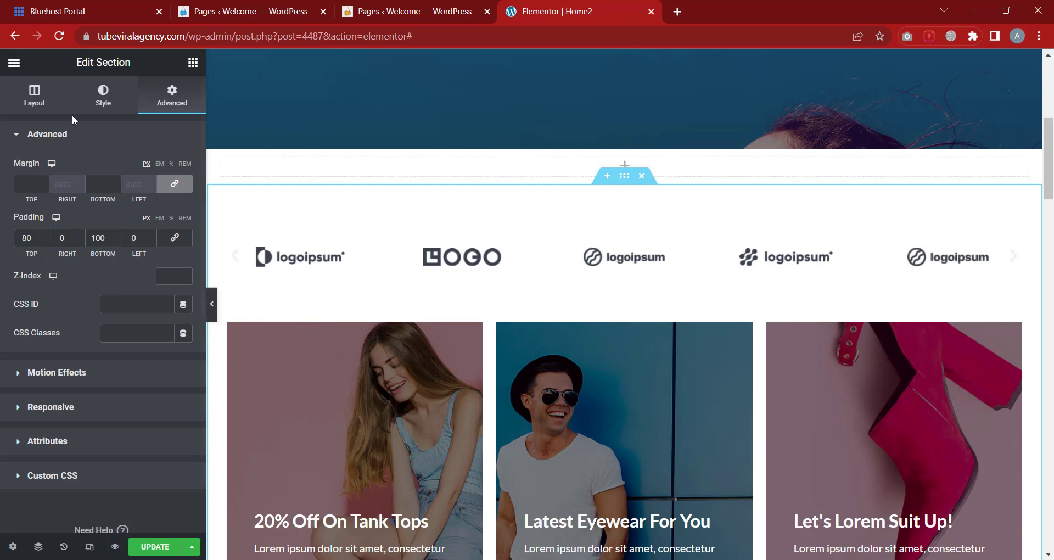
{"action": "left_click", "coordinate": [38, 107]}
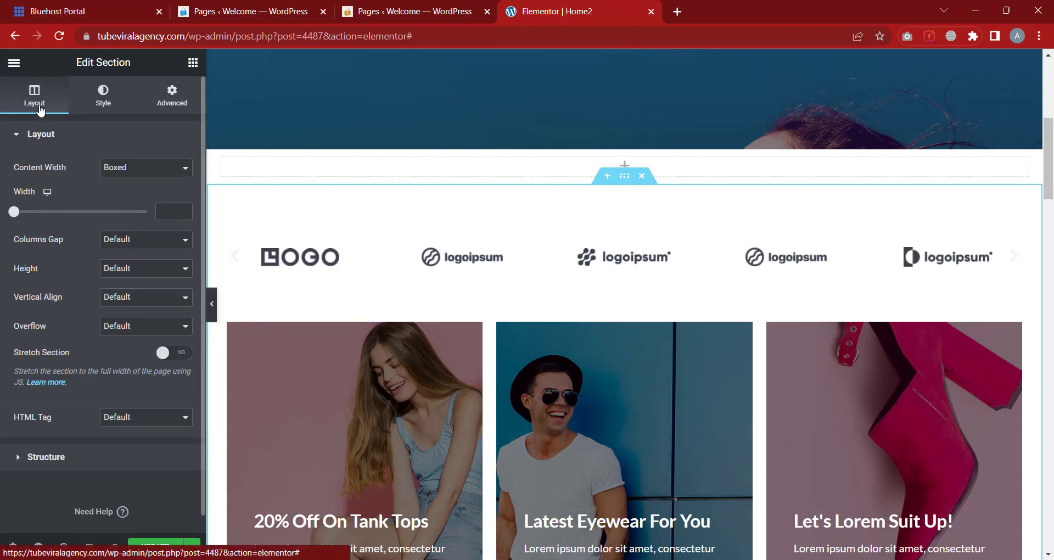
{"action": "left_click", "coordinate": [117, 101]}
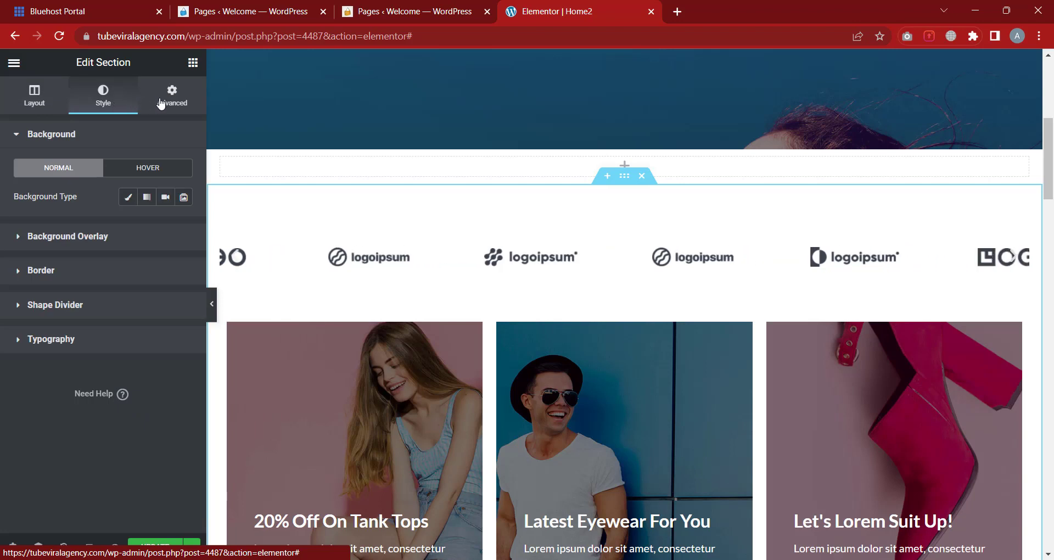
{"action": "left_click", "coordinate": [163, 103]}
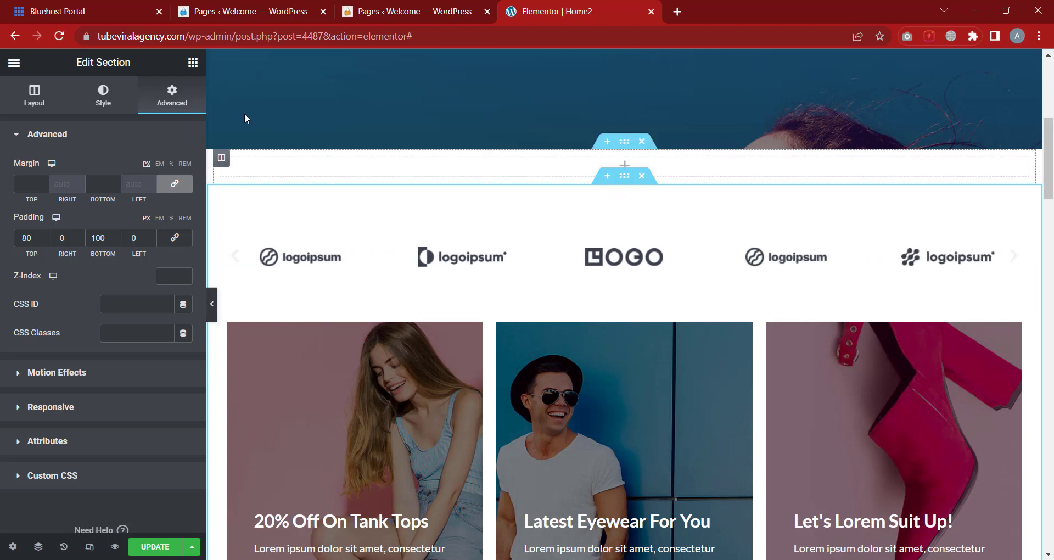
{"action": "left_click", "coordinate": [116, 107]}
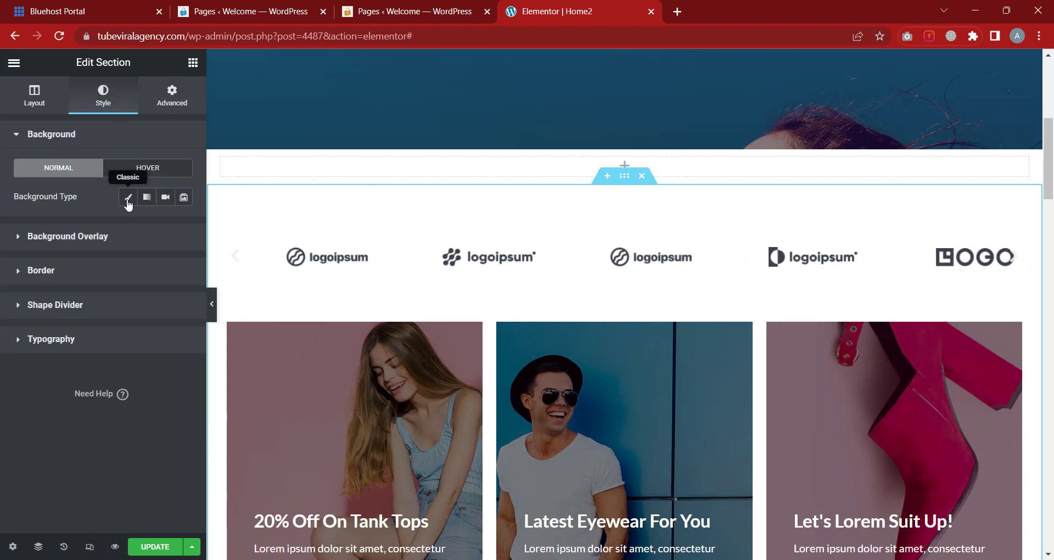
Give the logo carousel section a Classic background colour of pure black, #000000
{"action": "left_click", "coordinate": [128, 198]}
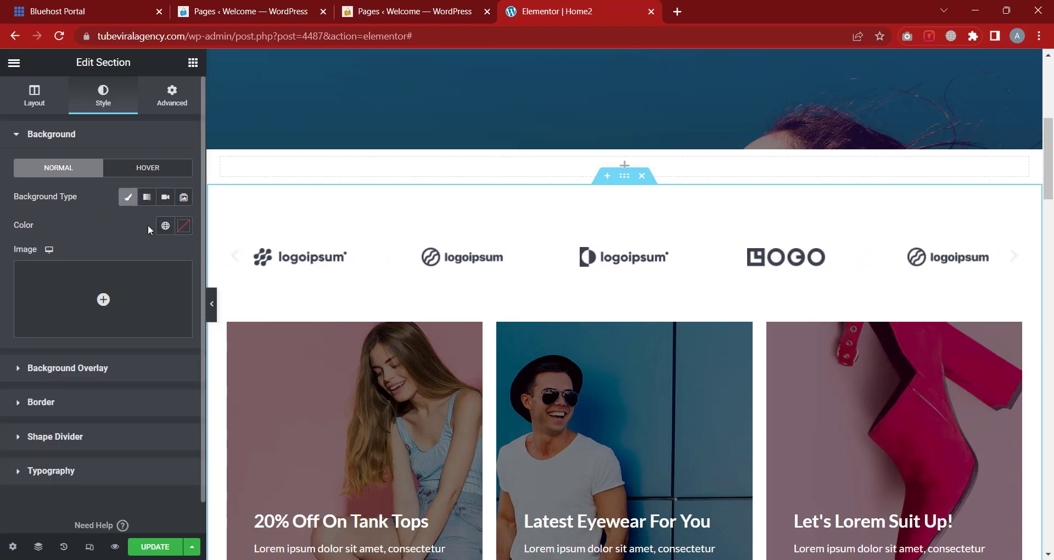
{"action": "left_click", "coordinate": [179, 228]}
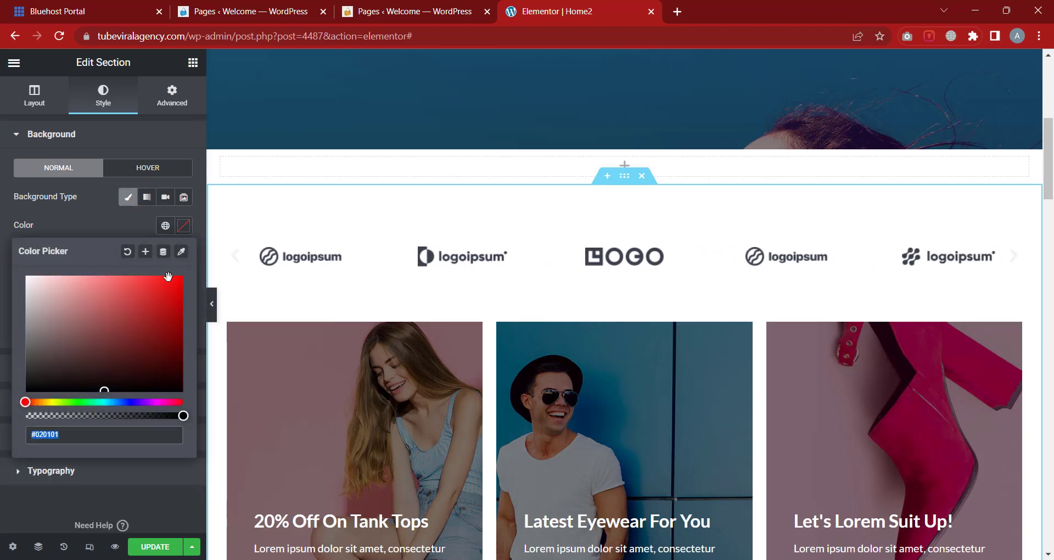
{"action": "left_click_drag", "start_coordinate": [98, 340], "coordinate": [134, 393]}
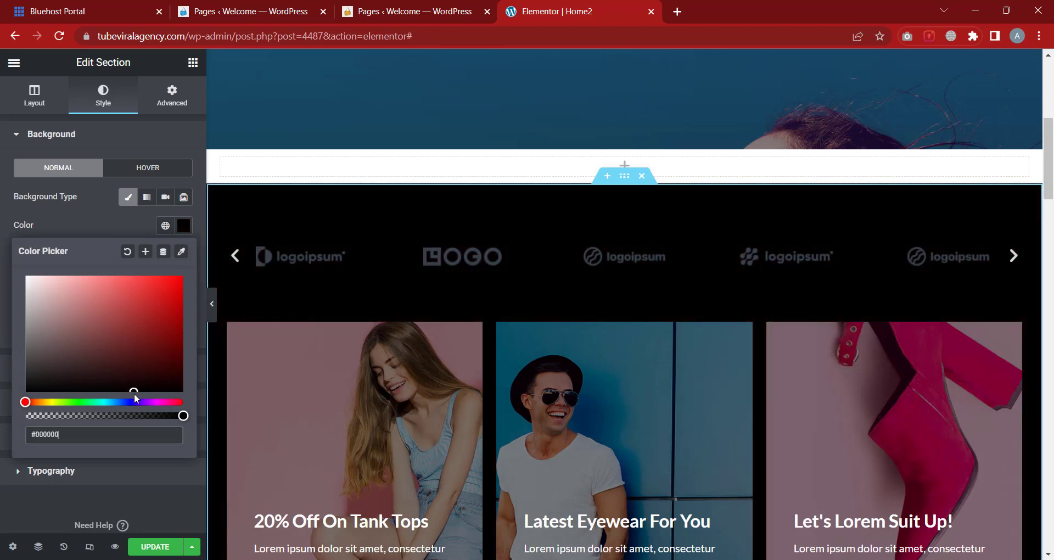
{"action": "left_click", "coordinate": [2, 335]}
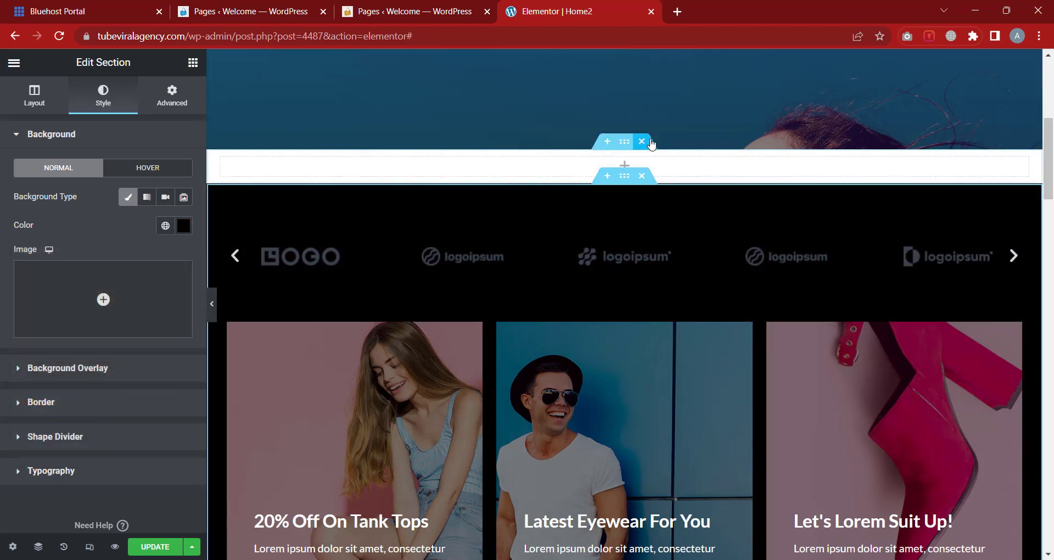
Delete the empty section, then add a one-column and a two-column section above the carousel
{"action": "left_click", "coordinate": [641, 176]}
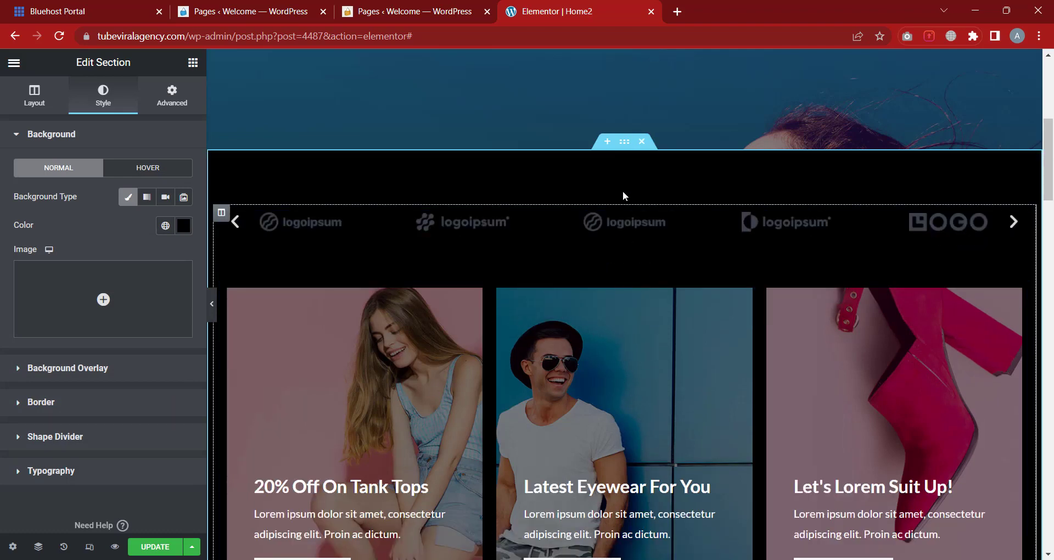
{"action": "left_click", "coordinate": [608, 142]}
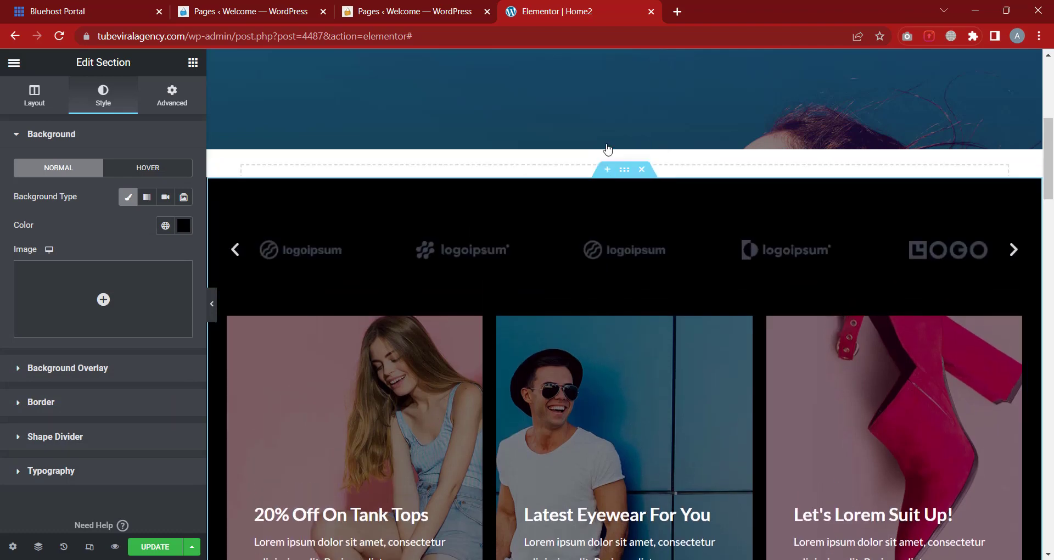
{"action": "left_click", "coordinate": [574, 210]}
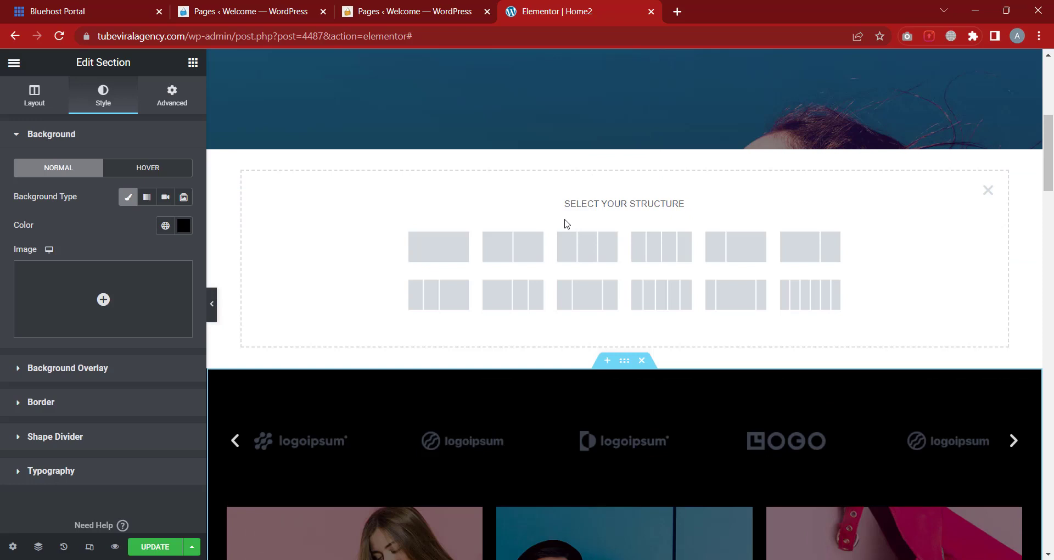
{"action": "left_click", "coordinate": [431, 253]}
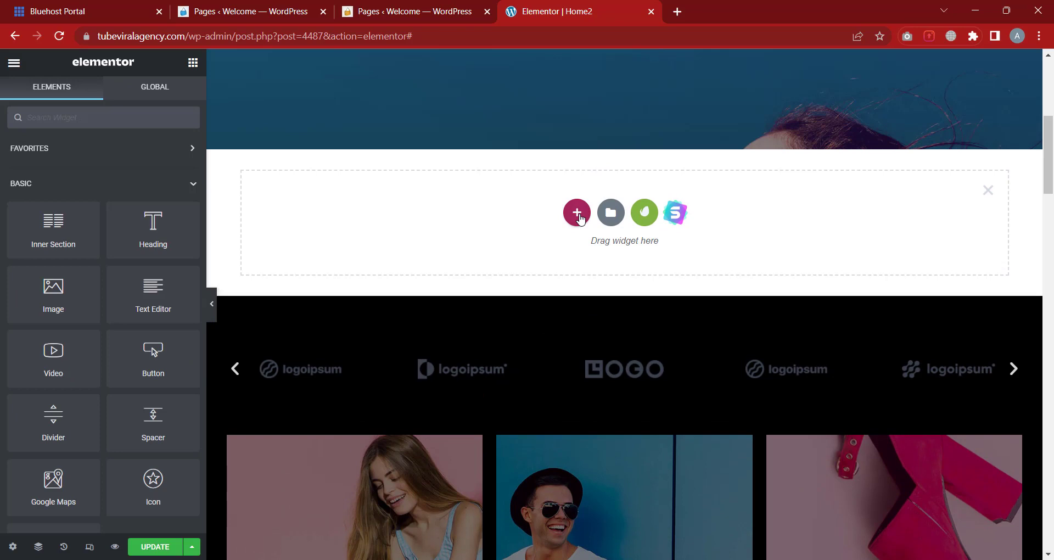
{"action": "left_click", "coordinate": [578, 214]}
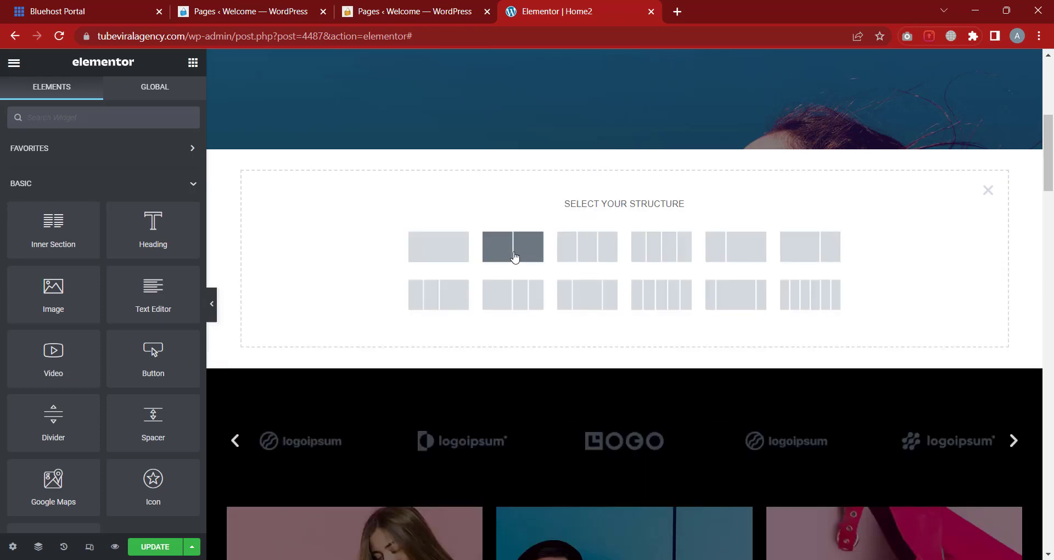
{"action": "left_click", "coordinate": [514, 257]}
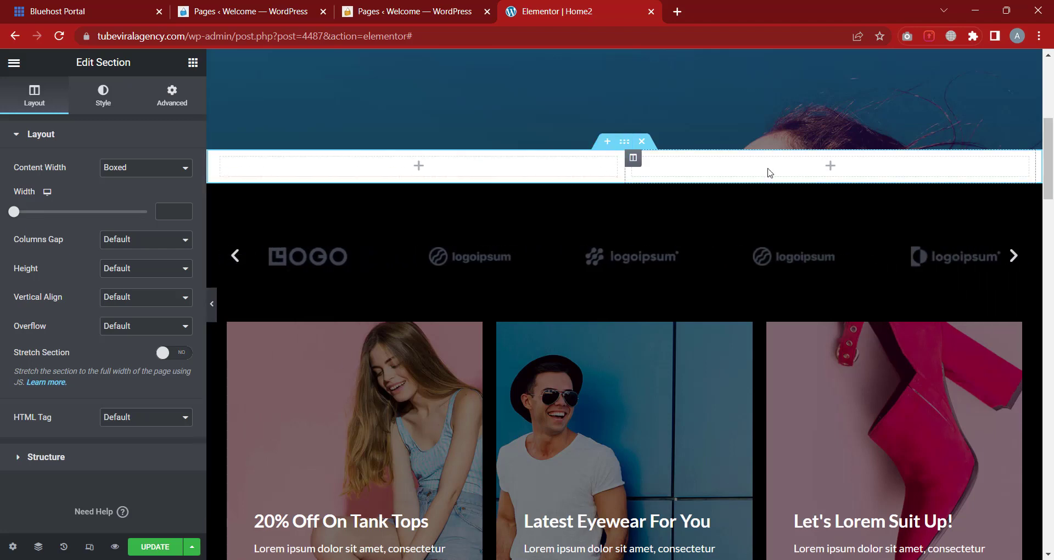
{"action": "right_click", "coordinate": [635, 166]}
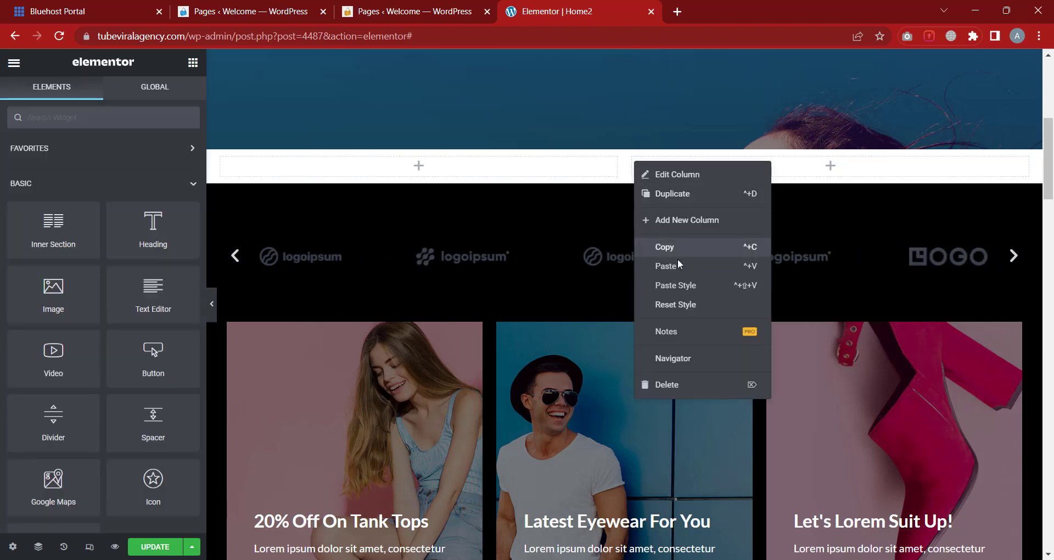
{"action": "left_click", "coordinate": [673, 194]}
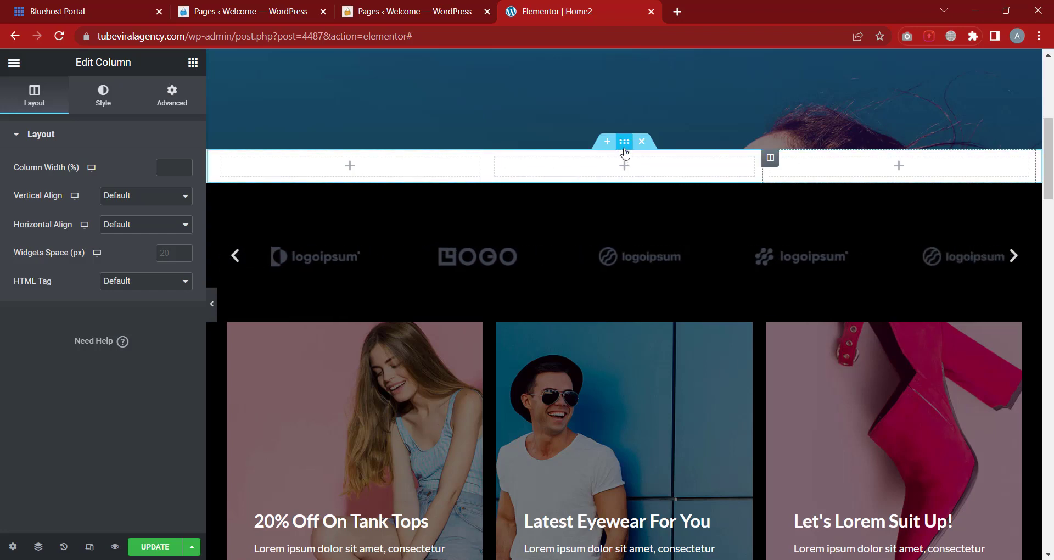
{"action": "right_click", "coordinate": [770, 157]}
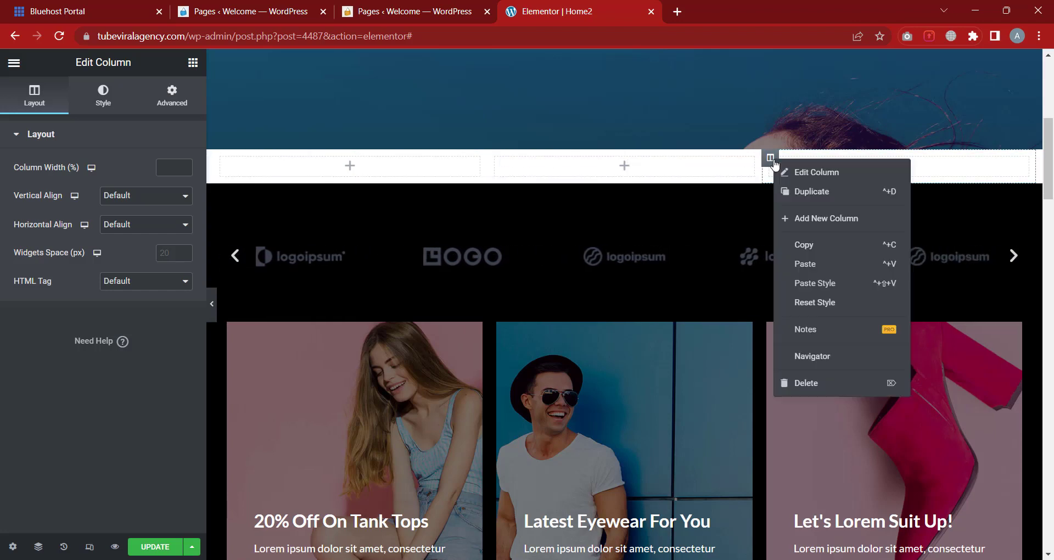
{"action": "left_click", "coordinate": [796, 199]}
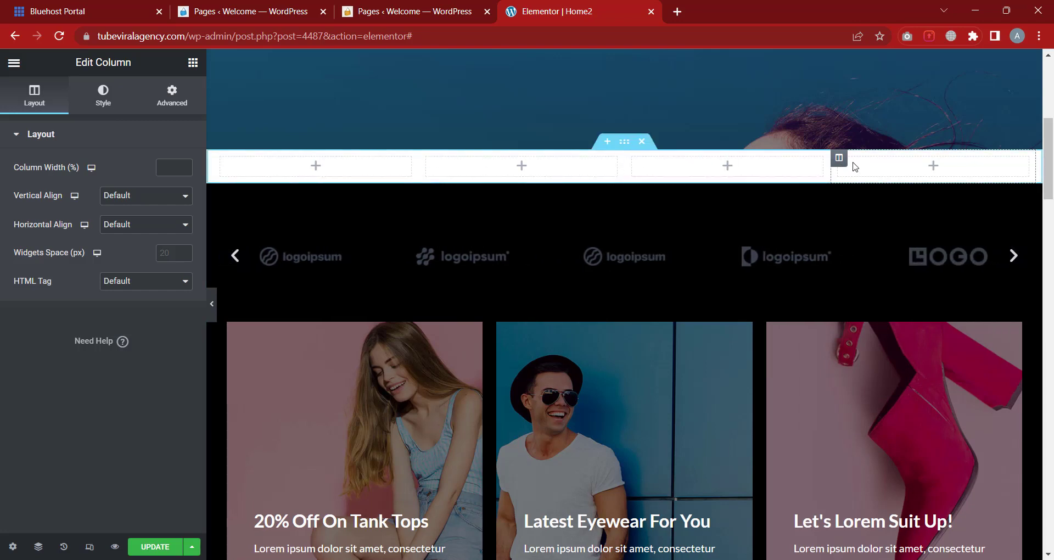
{"action": "right_click", "coordinate": [842, 161]}
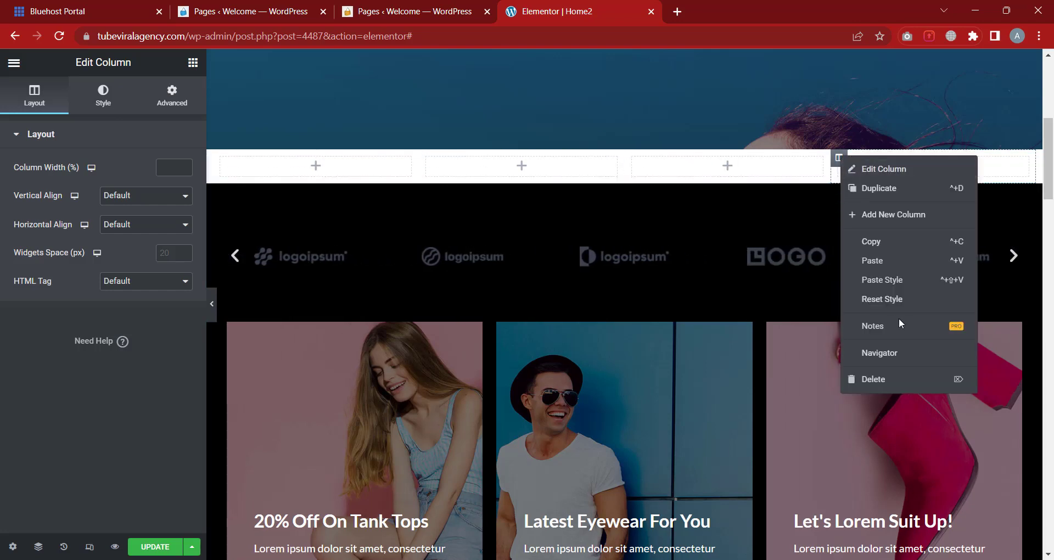
{"action": "left_click", "coordinate": [880, 381]}
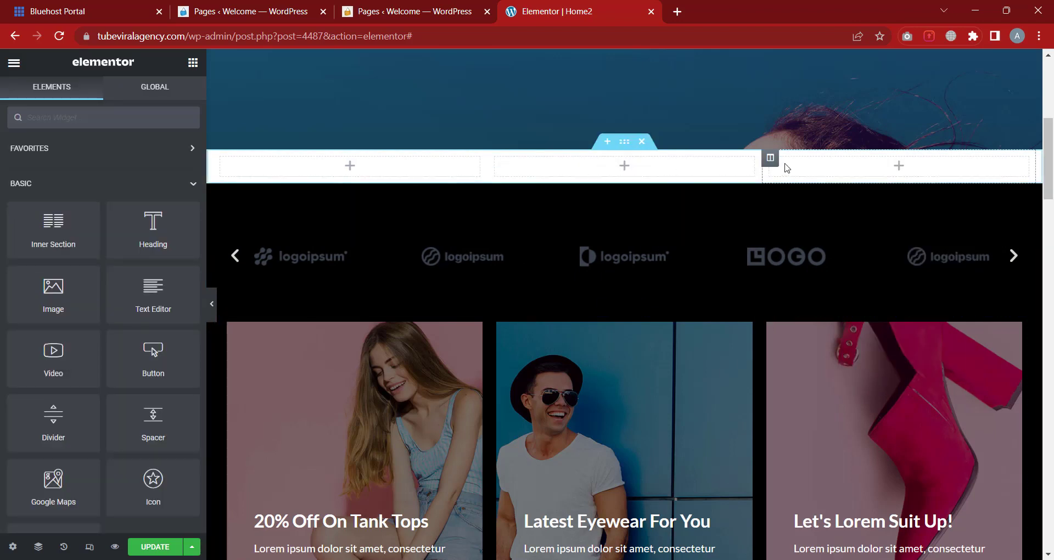
{"action": "right_click", "coordinate": [776, 165]}
{"action": "left_click", "coordinate": [856, 383]}
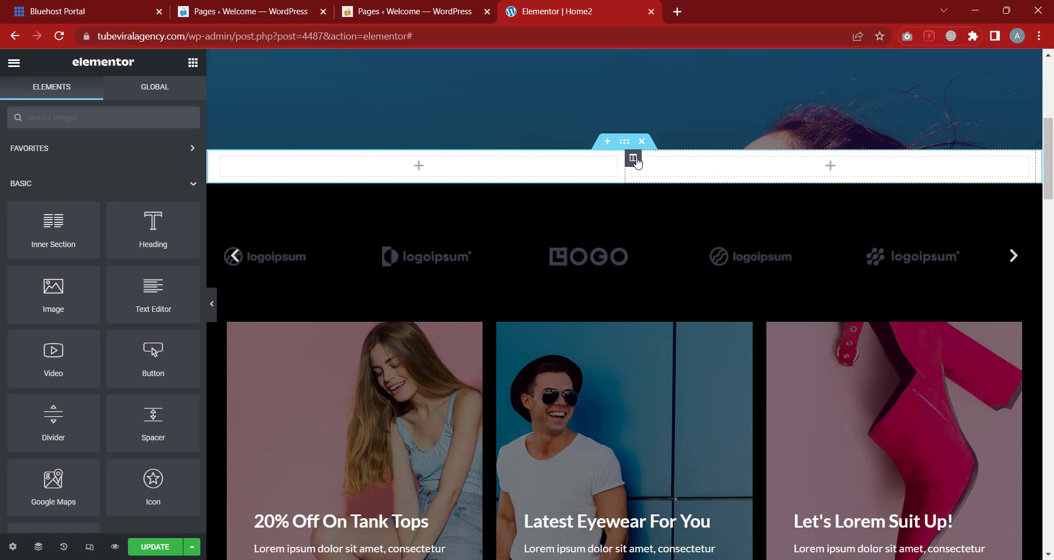
{"action": "left_click", "coordinate": [624, 144]}
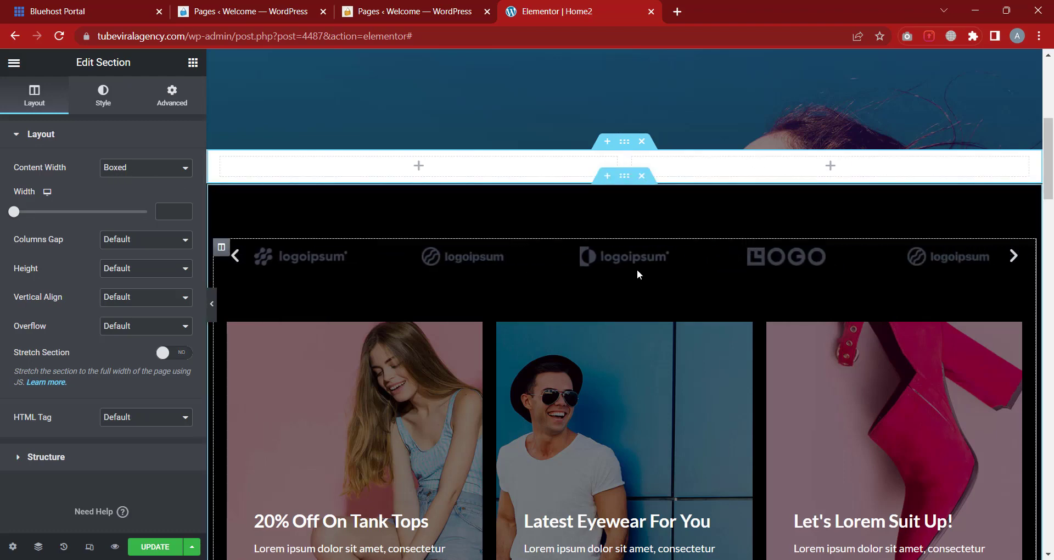
Switch the hero section's Content Width to Full Width, then back to Boxed
{"action": "scroll", "coordinate": [329, 198], "scroll_direction": "up", "scroll_amount": 2}
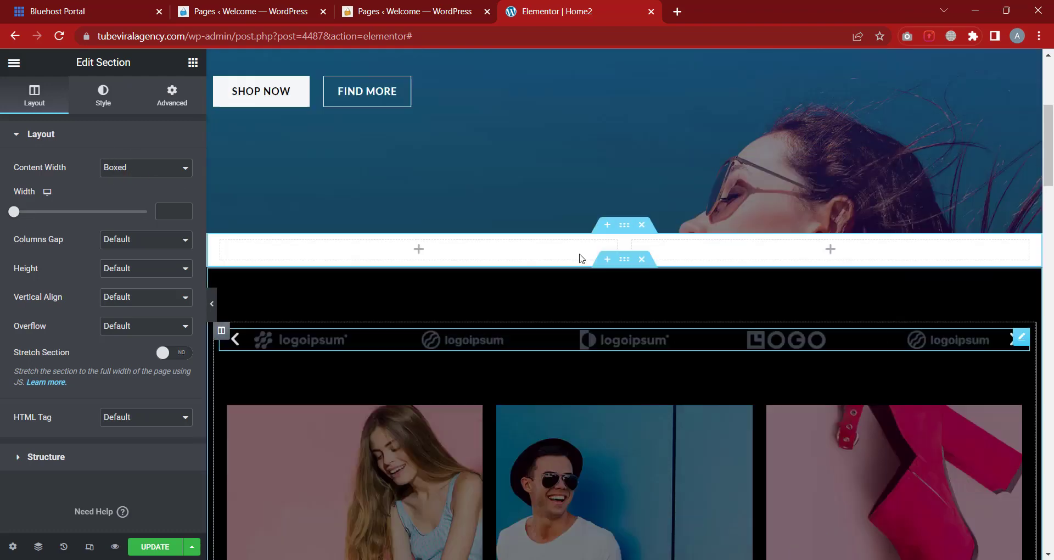
{"action": "scroll", "coordinate": [580, 258], "scroll_direction": "up", "scroll_amount": 5}
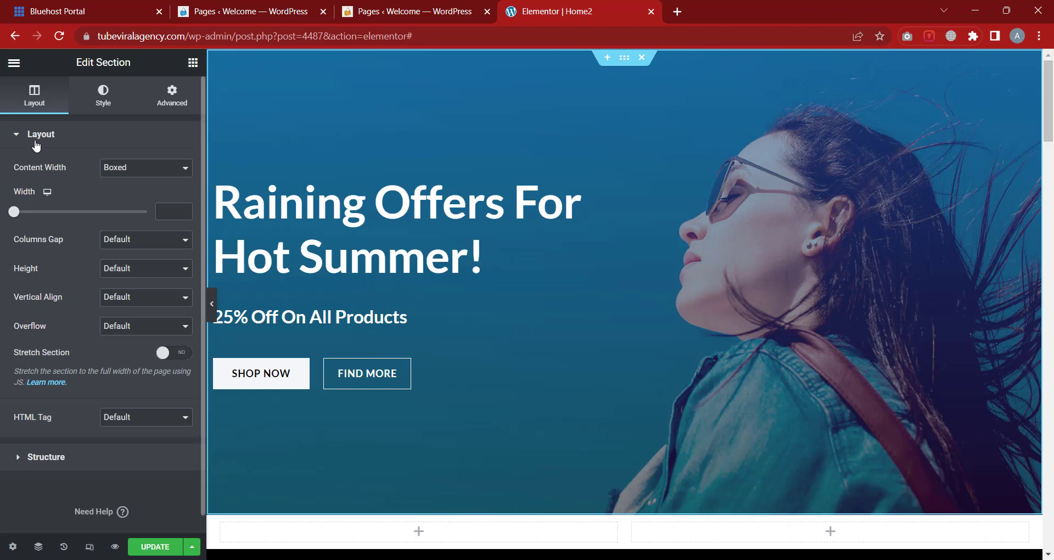
{"action": "left_click", "coordinate": [154, 167]}
{"action": "left_click", "coordinate": [124, 193]}
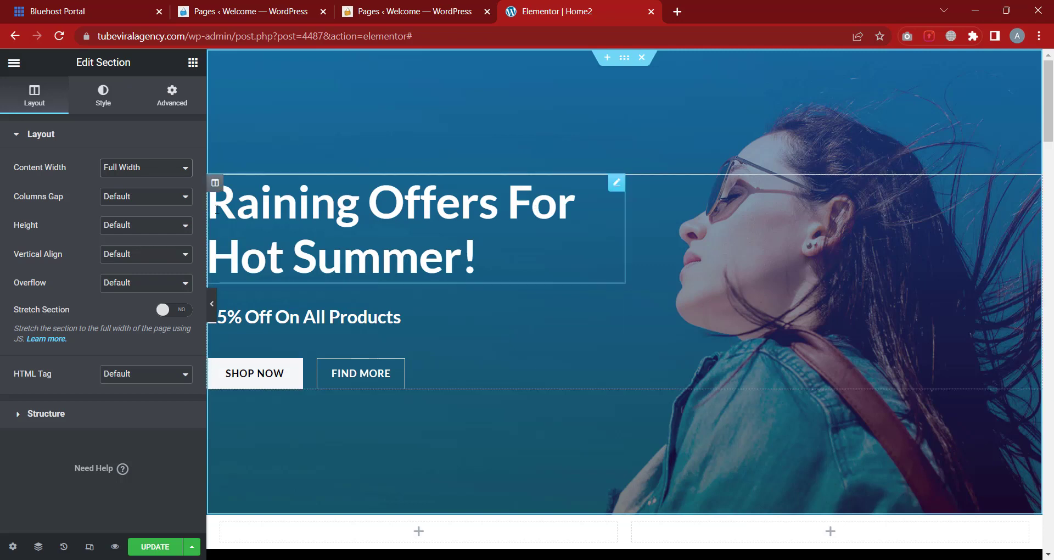
{"action": "left_click", "coordinate": [160, 176]}
{"action": "left_click", "coordinate": [145, 186]}
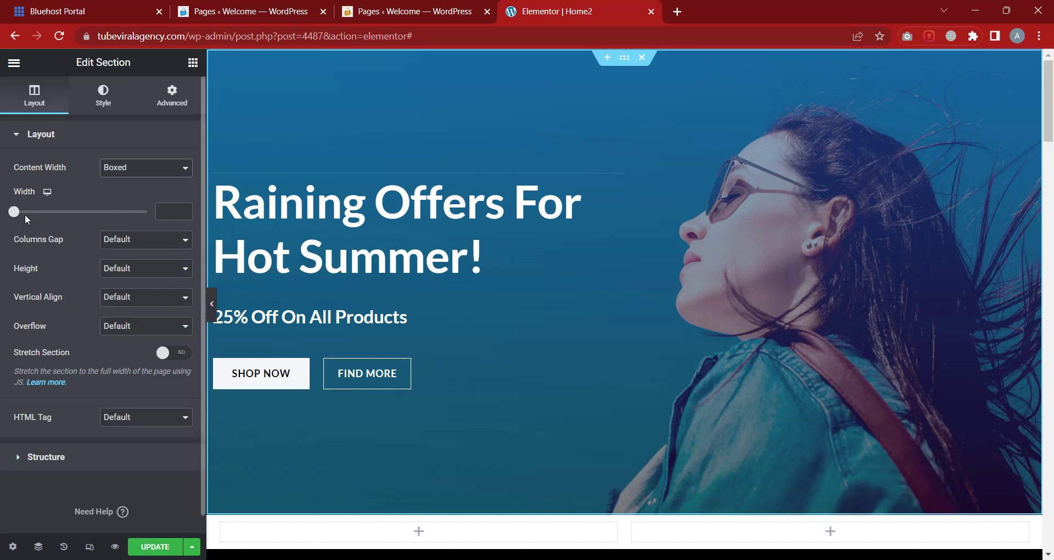
Adjust the boxed Width slider from about 1100 down to 850
{"action": "left_click_drag", "start_coordinate": [15, 214], "coordinate": [115, 217]}
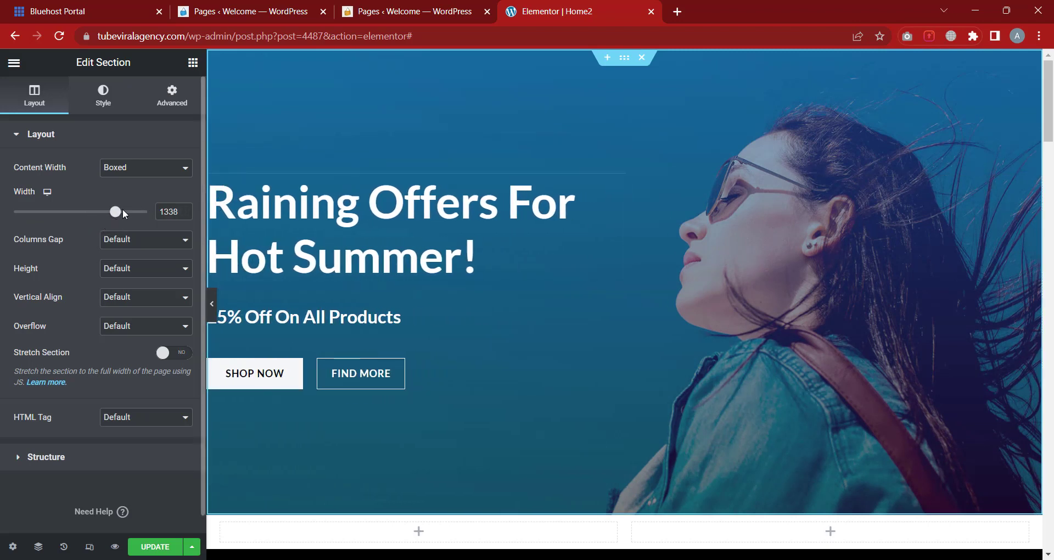
{"action": "left_click_drag", "start_coordinate": [115, 215], "coordinate": [88, 227]}
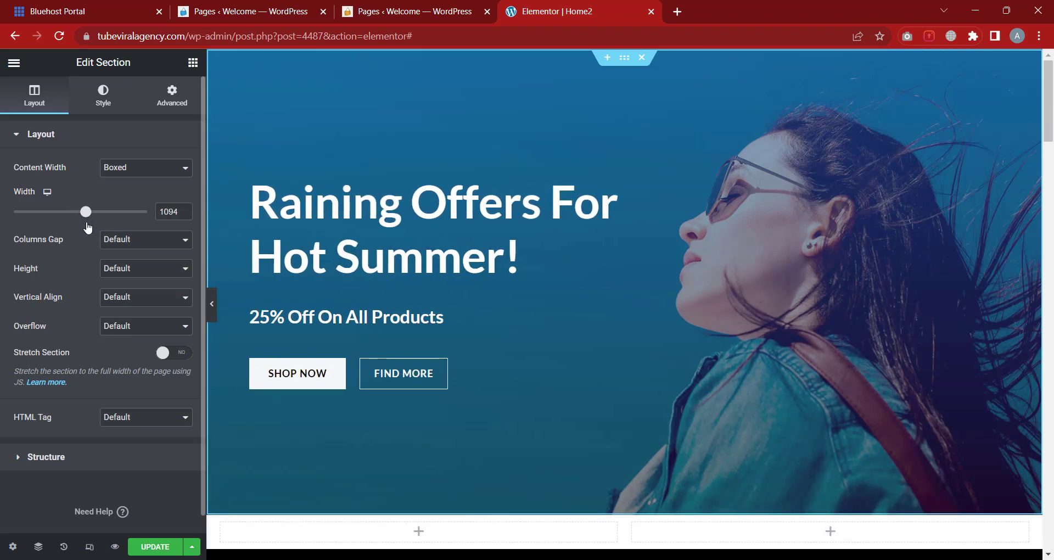
{"action": "left_click", "coordinate": [133, 174]}
{"action": "left_click", "coordinate": [130, 144]}
{"action": "left_click", "coordinate": [130, 144]}
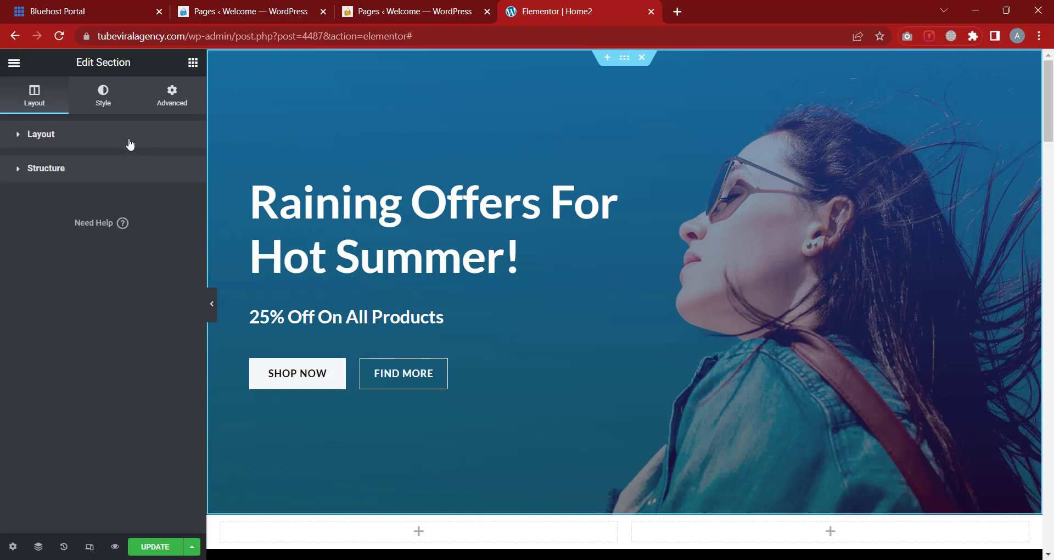
{"action": "left_click", "coordinate": [102, 145]}
{"action": "left_click_drag", "start_coordinate": [84, 217], "coordinate": [59, 217]}
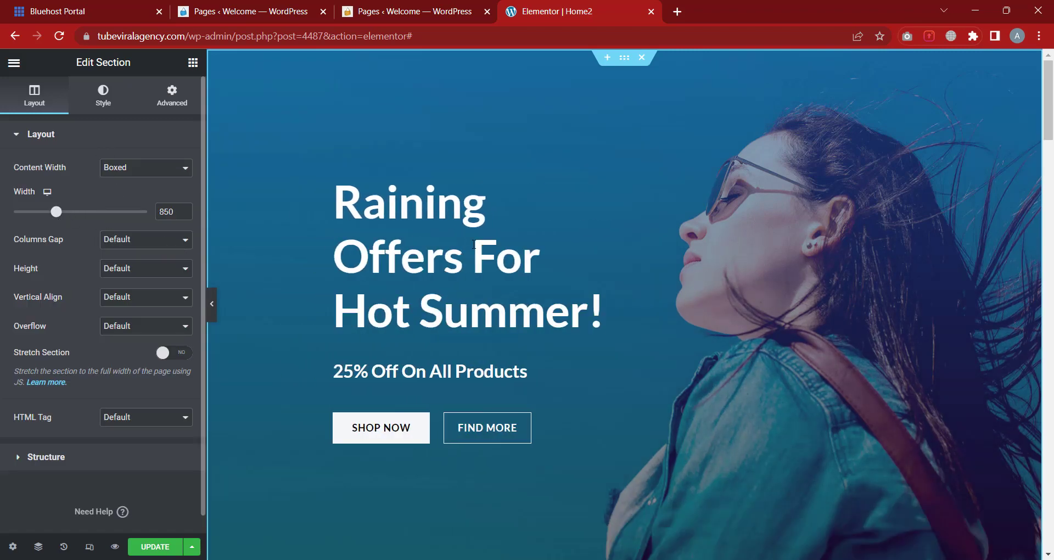
{"action": "scroll", "coordinate": [475, 244], "scroll_direction": "down", "scroll_amount": 7}
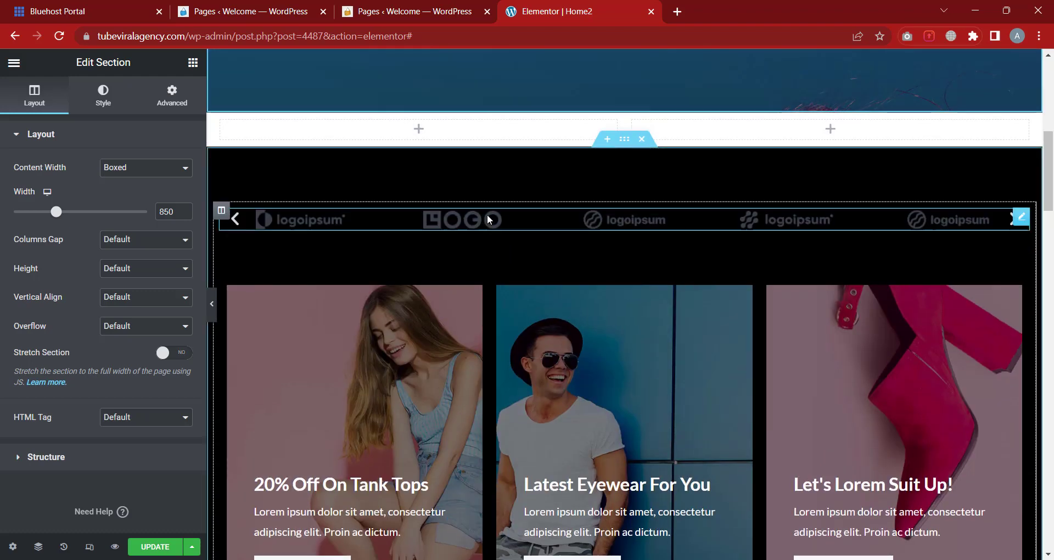
{"action": "scroll", "coordinate": [490, 219], "scroll_direction": "up", "scroll_amount": 1}
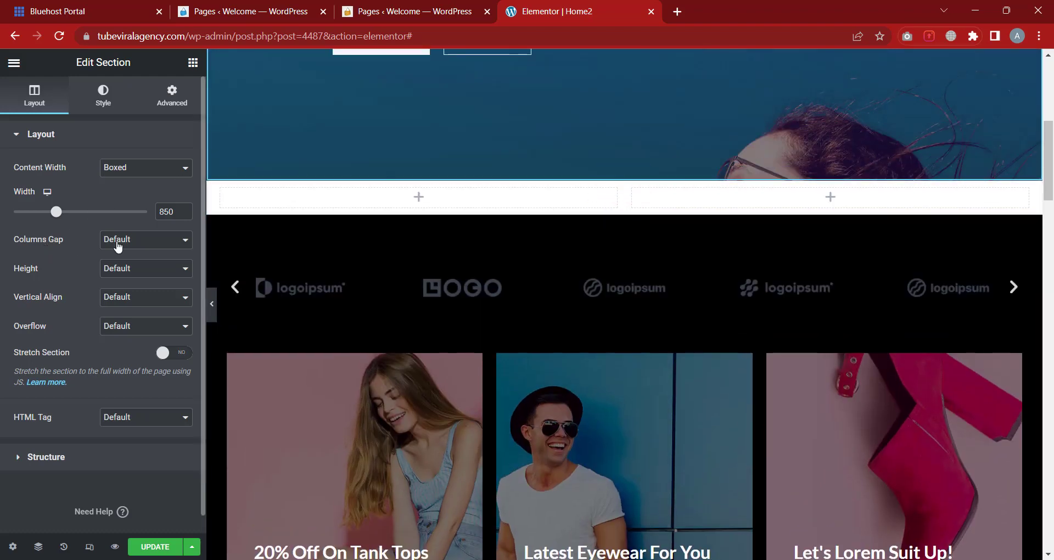
Keep the hero section's Columns Gap and Height both at Default
{"action": "left_click", "coordinate": [123, 242]}
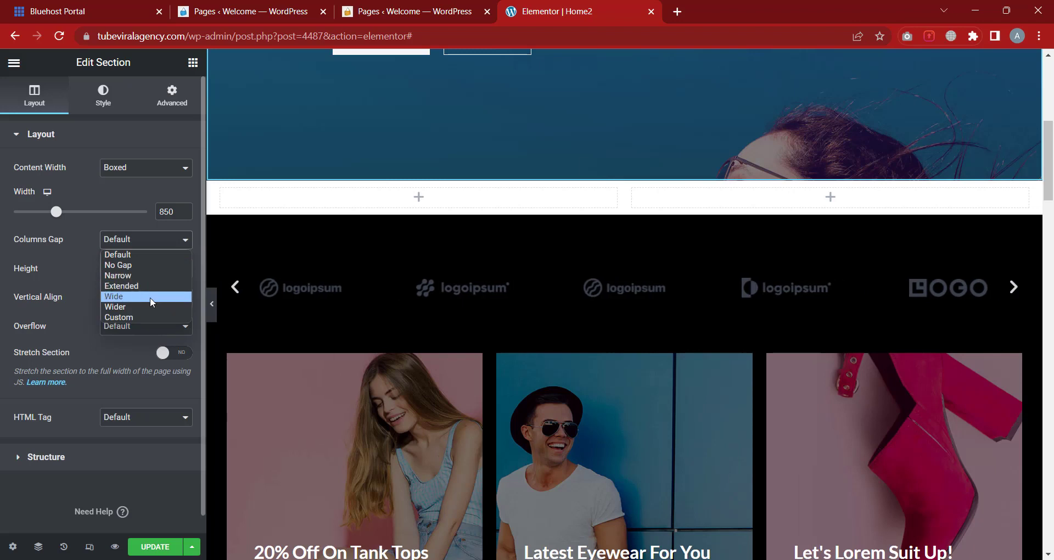
{"action": "left_click", "coordinate": [62, 255]}
{"action": "left_click", "coordinate": [118, 271]}
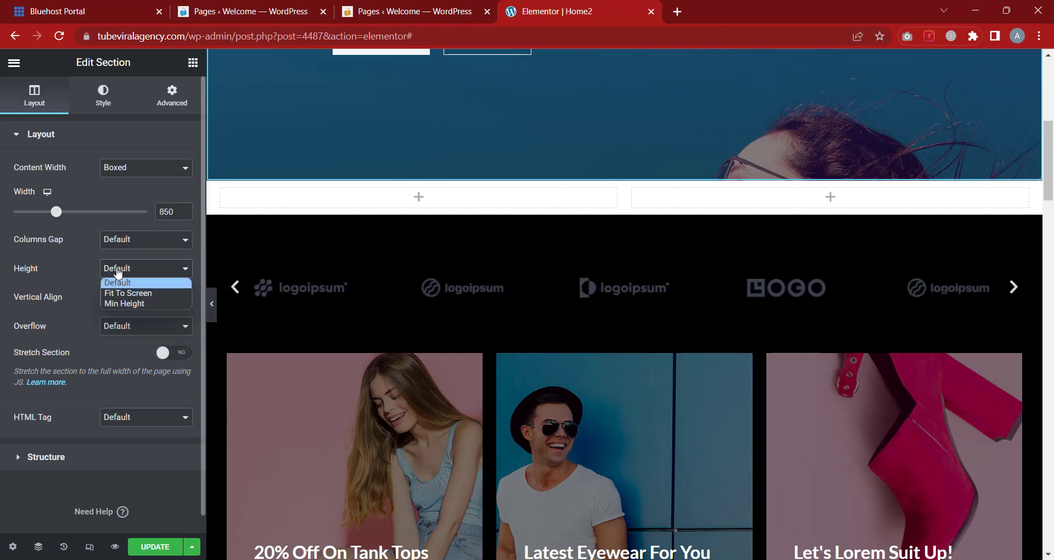
{"action": "left_click", "coordinate": [64, 281]}
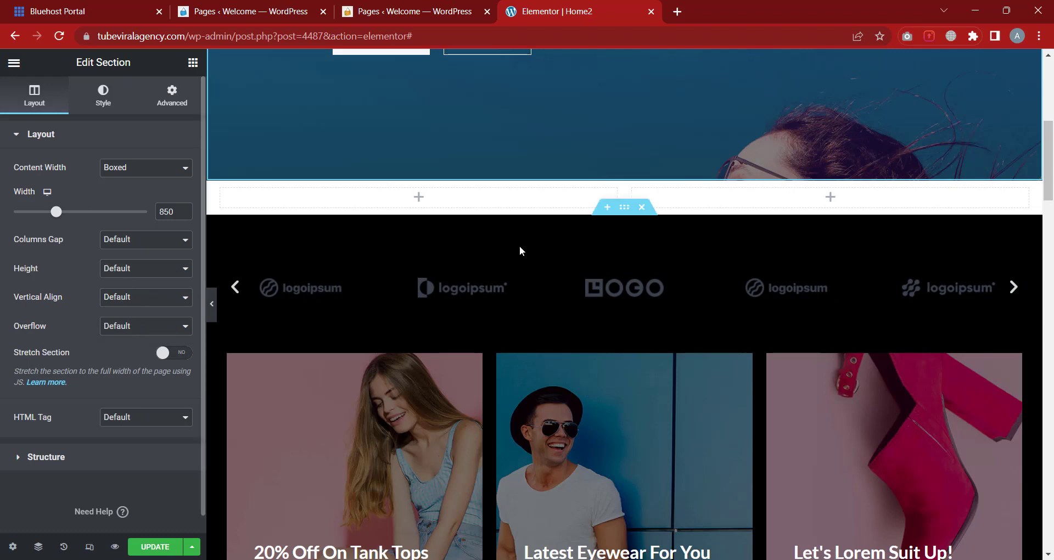
Collapse Layout and expand Structure, showing the hero is a single full-width column
{"action": "scroll", "coordinate": [519, 249], "scroll_direction": "up", "scroll_amount": 5}
{"action": "scroll", "coordinate": [689, 225], "scroll_direction": "up", "scroll_amount": 2}
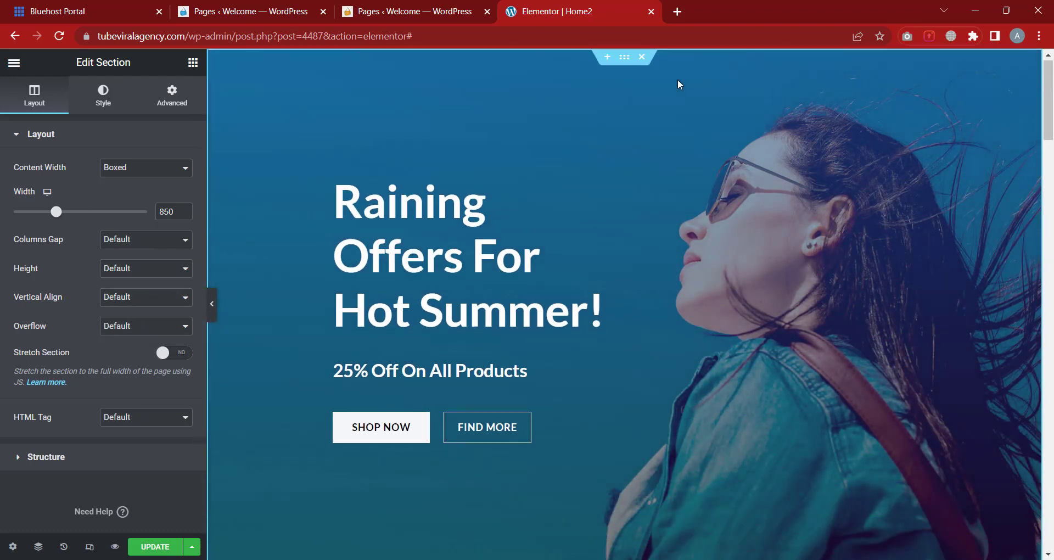
{"action": "scroll", "coordinate": [87, 274], "scroll_direction": "down", "scroll_amount": 1}
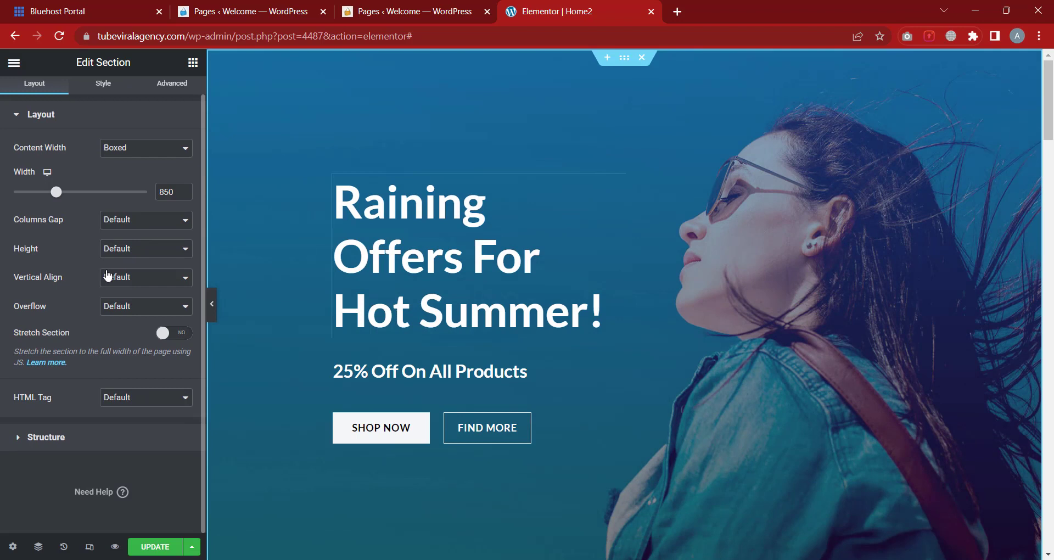
{"action": "scroll", "coordinate": [50, 145], "scroll_direction": "up", "scroll_amount": 1}
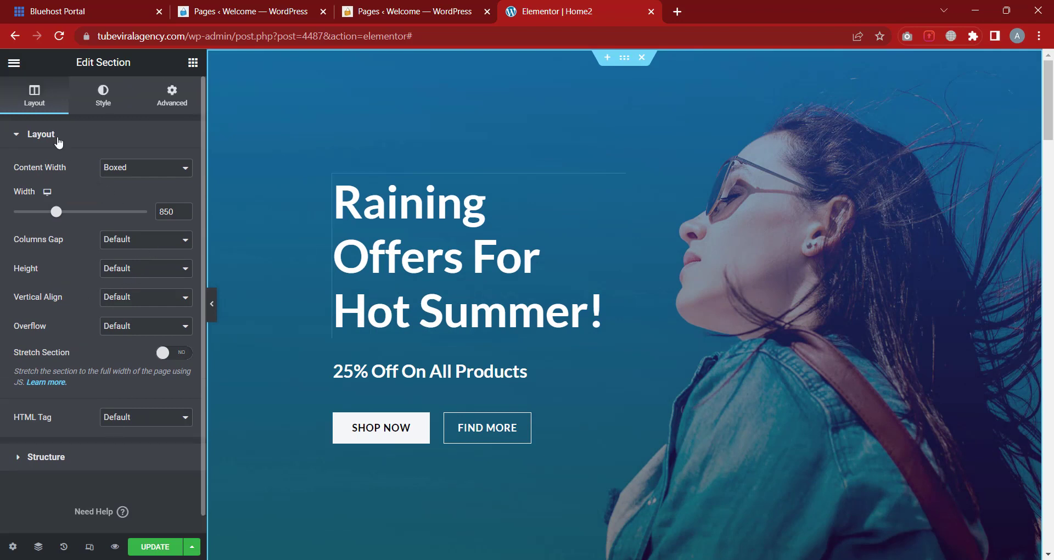
{"action": "left_click", "coordinate": [57, 138]}
{"action": "left_click", "coordinate": [58, 171]}
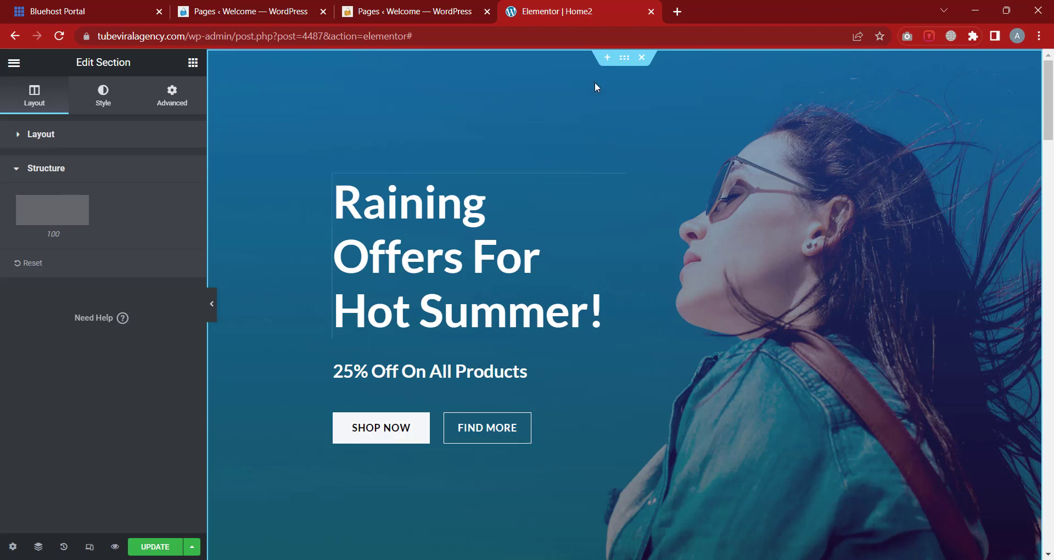
{"action": "scroll", "coordinate": [631, 222], "scroll_direction": "down", "scroll_amount": 5}
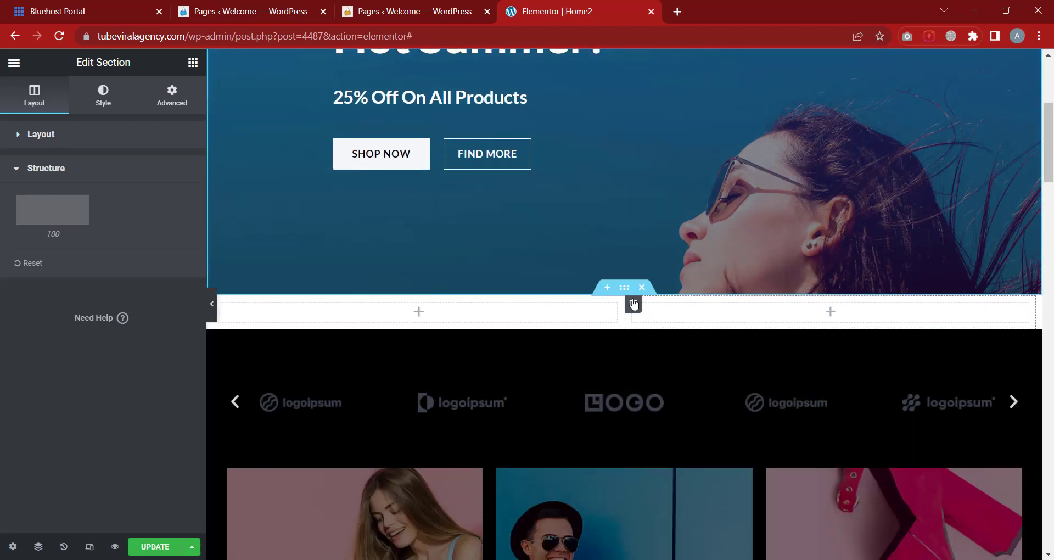
Duplicate the right-hand column of the empty two-column section to add a third column
{"action": "left_click", "coordinate": [619, 291]}
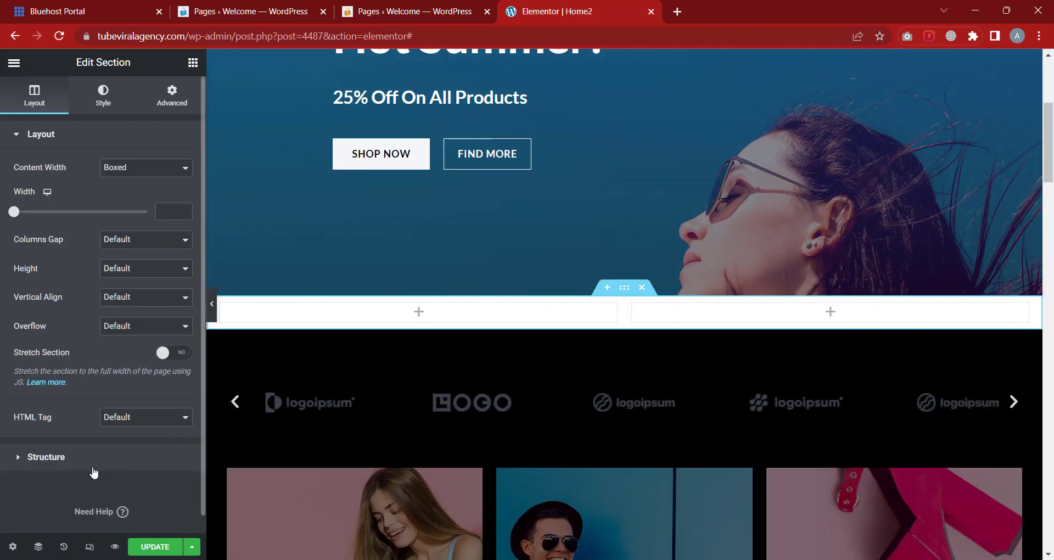
{"action": "left_click", "coordinate": [95, 462]}
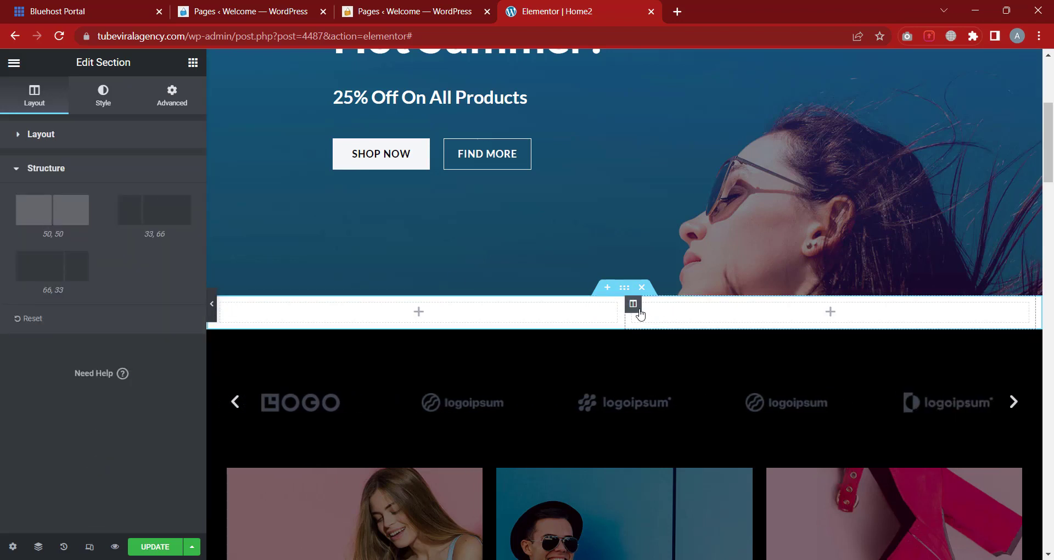
{"action": "right_click", "coordinate": [633, 311]}
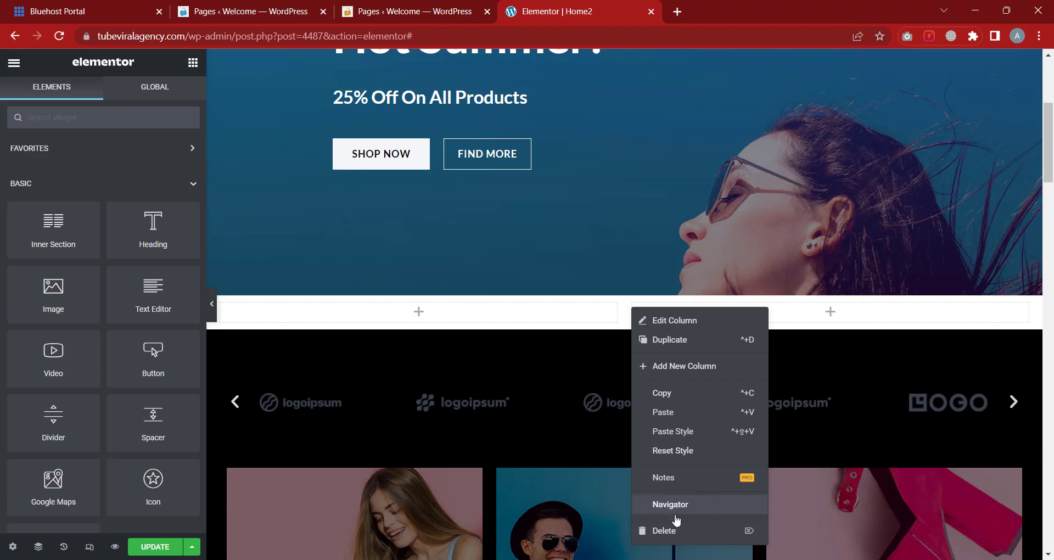
{"action": "left_click", "coordinate": [662, 339]}
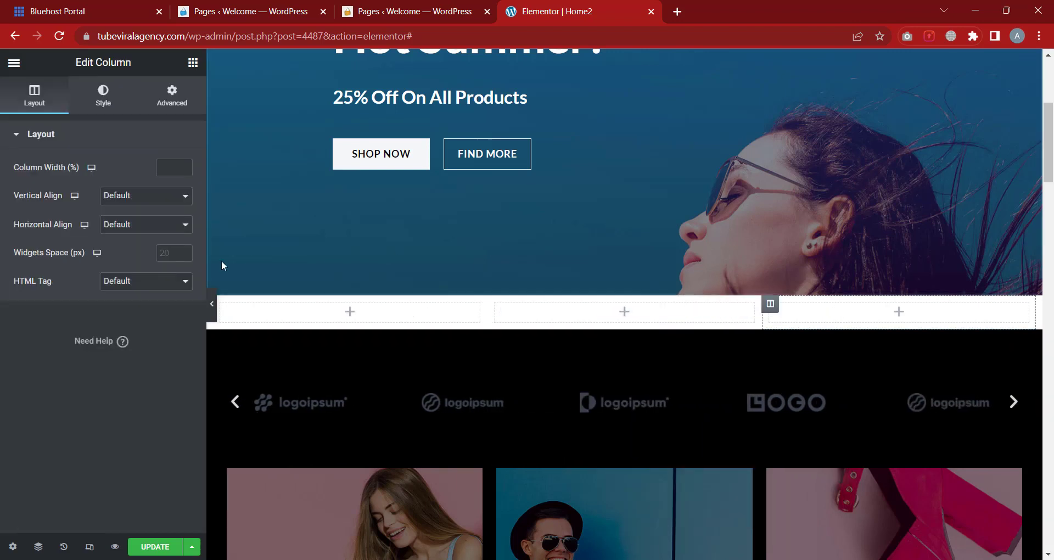
Select the whole new section and view its three-column structure presets
{"action": "left_click", "coordinate": [62, 142]}
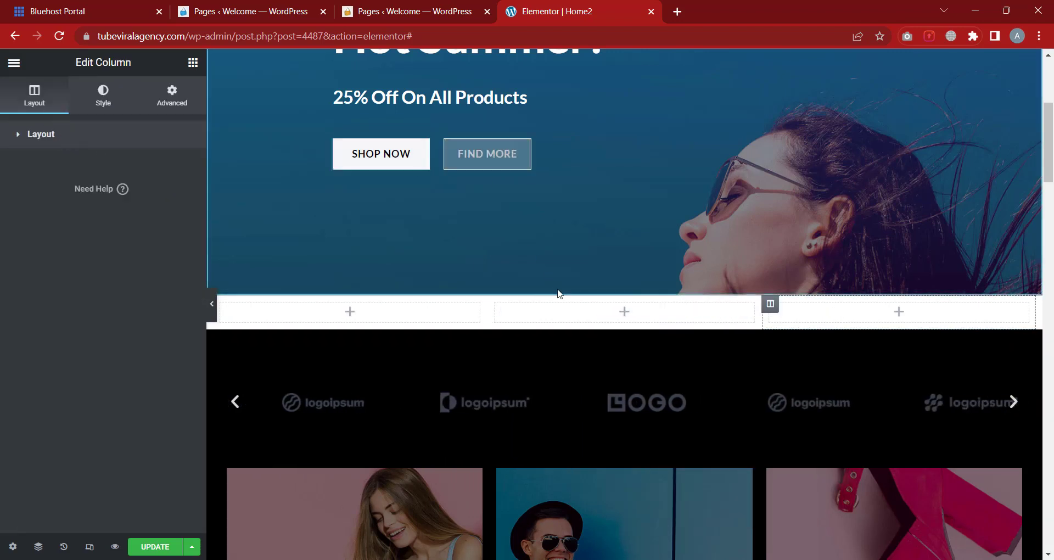
{"action": "scroll", "coordinate": [623, 384], "scroll_direction": "up", "scroll_amount": 2}
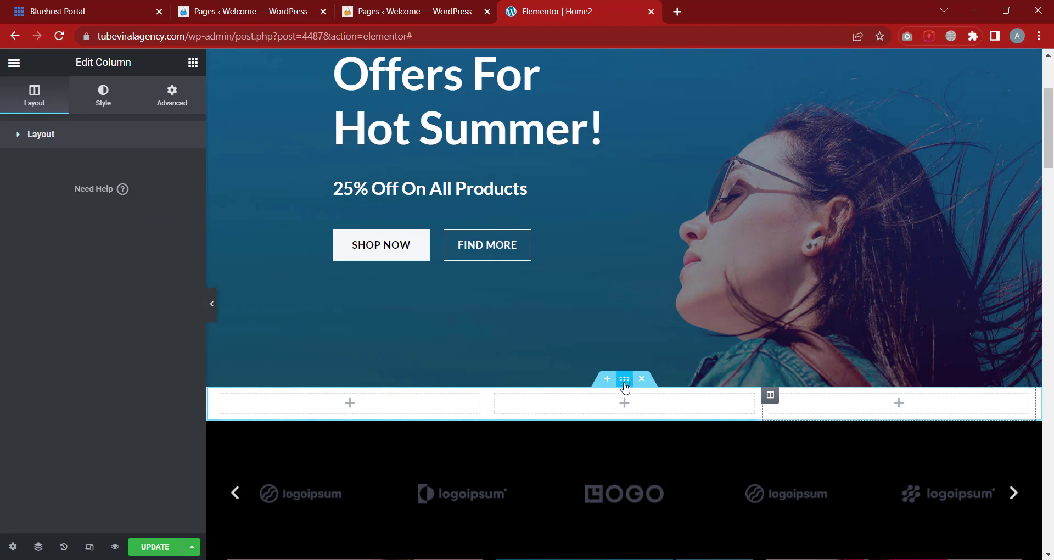
{"action": "left_click", "coordinate": [625, 383]}
{"action": "left_click", "coordinate": [76, 454]}
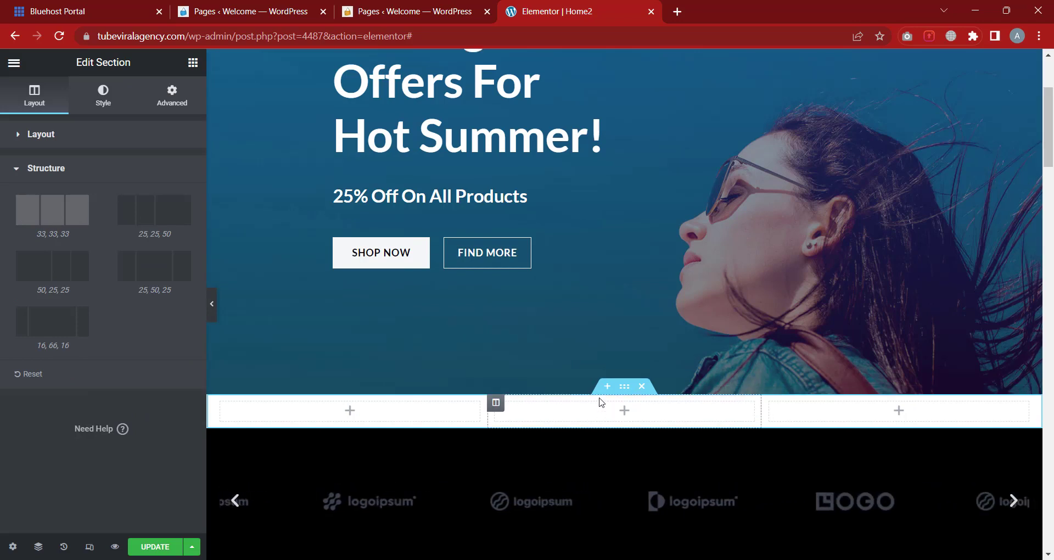
{"action": "scroll", "coordinate": [600, 400], "scroll_direction": "up", "scroll_amount": 1}
Show the hero's Style background settings: classic image, centred, fixed, no-repeat, cover
{"action": "left_click", "coordinate": [118, 175]}
{"action": "scroll", "coordinate": [592, 368], "scroll_direction": "up", "scroll_amount": 3}
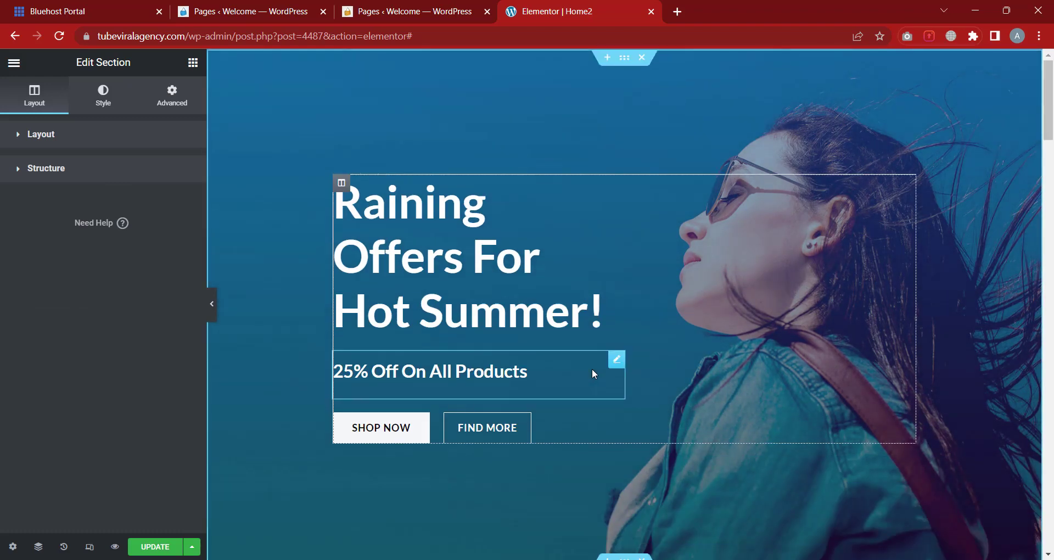
{"action": "left_click", "coordinate": [626, 69]}
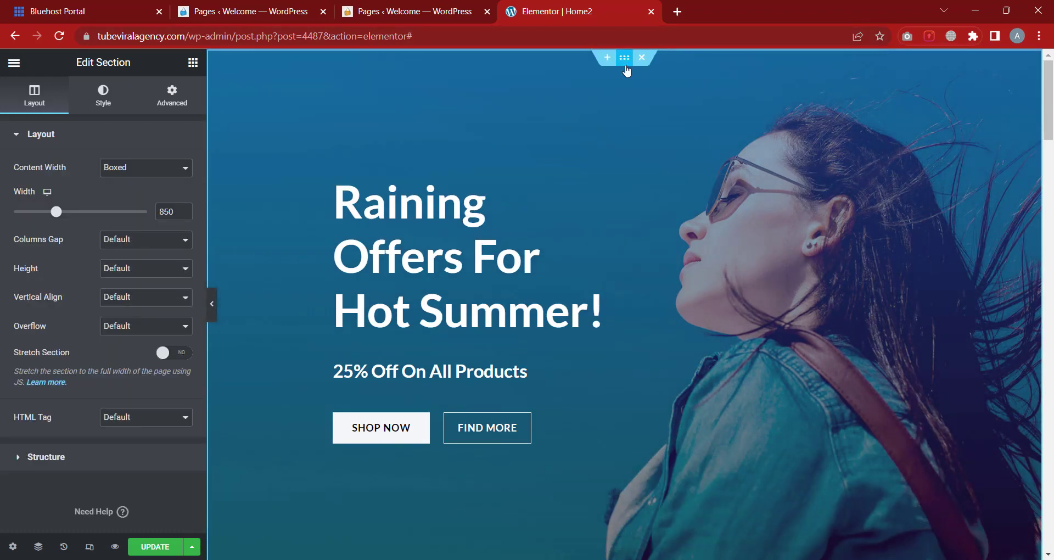
{"action": "left_click", "coordinate": [65, 138]}
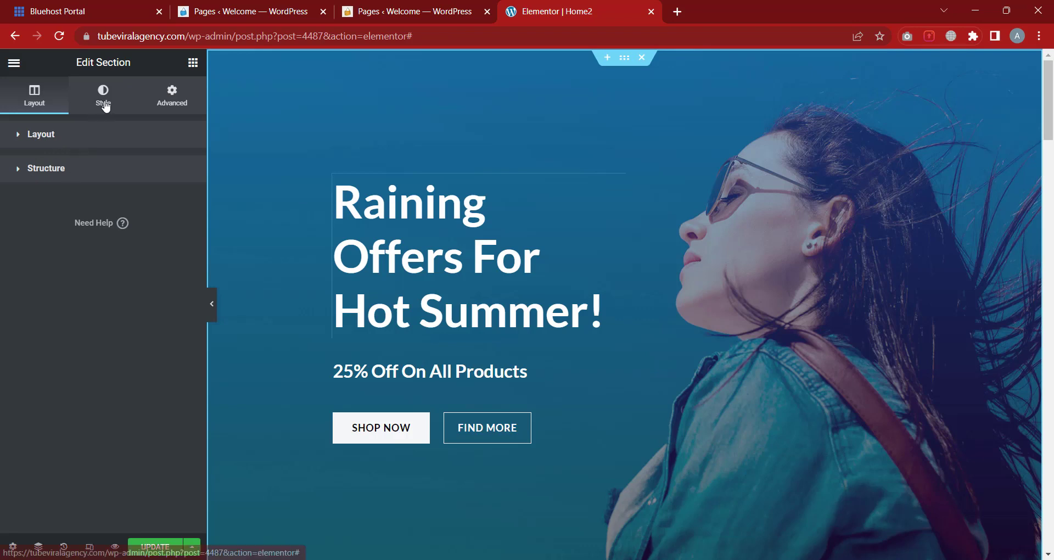
{"action": "left_click", "coordinate": [99, 111]}
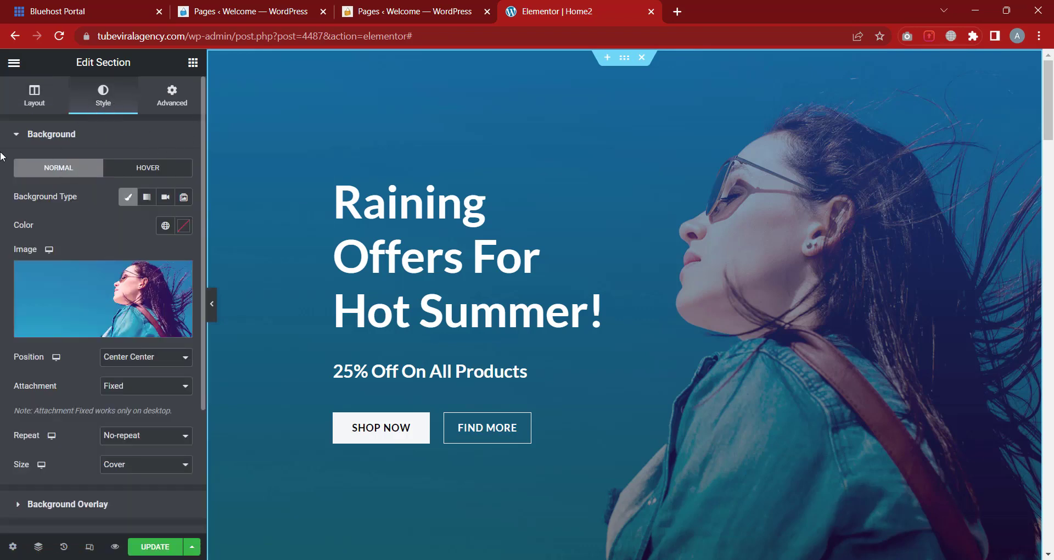
{"action": "left_click", "coordinate": [69, 144]}
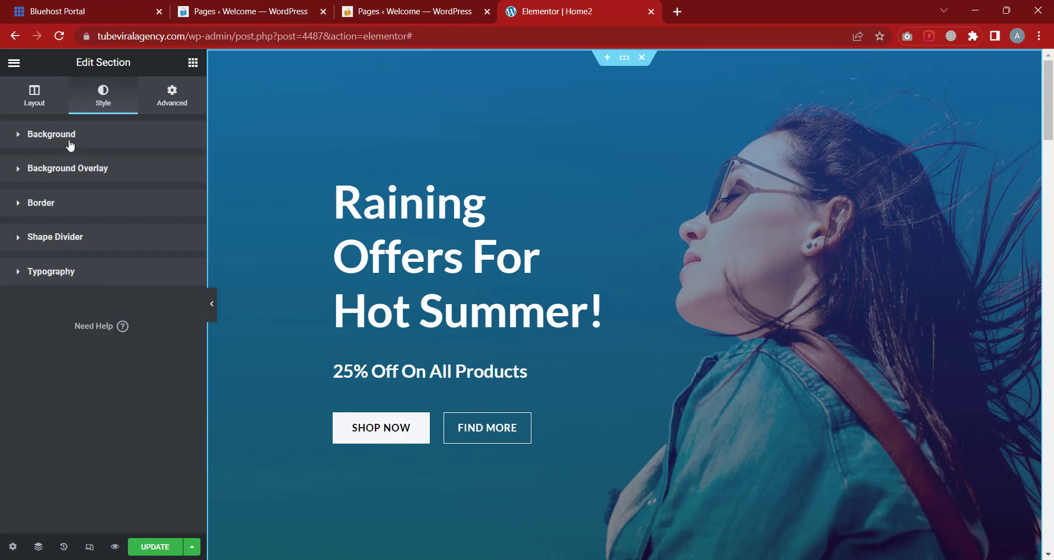
{"action": "left_click", "coordinate": [131, 144]}
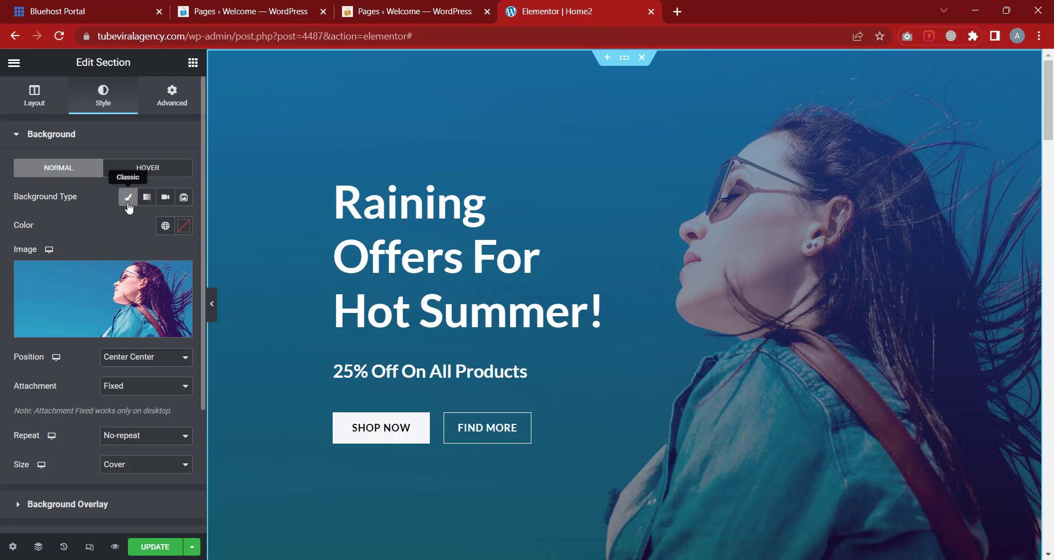
Keep the classic background type and set the hero's background colour to red
{"action": "left_click", "coordinate": [128, 201]}
{"action": "left_click", "coordinate": [128, 201]}
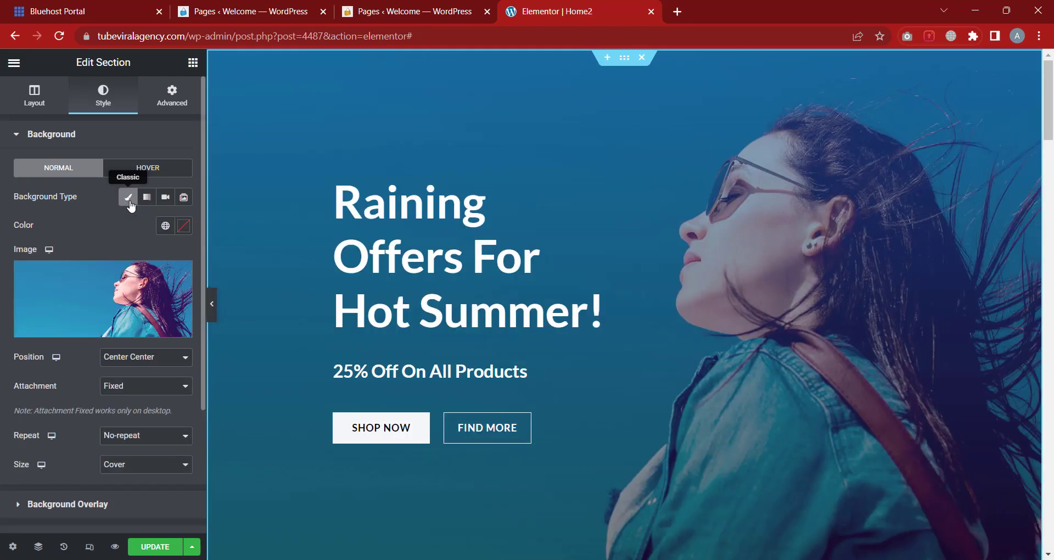
{"action": "left_click", "coordinate": [184, 225]}
{"action": "left_click_drag", "start_coordinate": [150, 284], "coordinate": [197, 269]}
{"action": "left_click", "coordinate": [106, 231]}
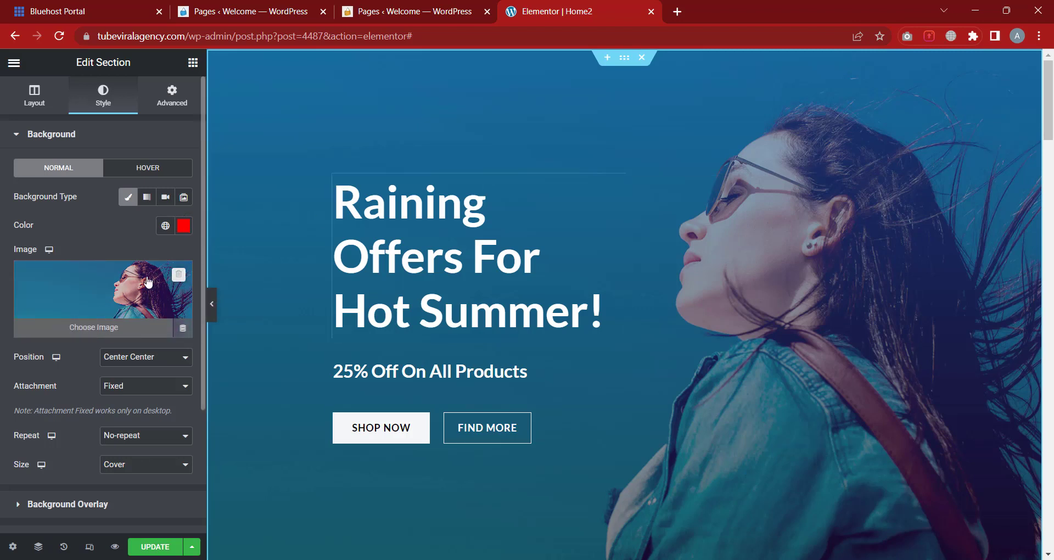
Remove the hero's background image and change the background colour to yellow
{"action": "left_click", "coordinate": [177, 275]}
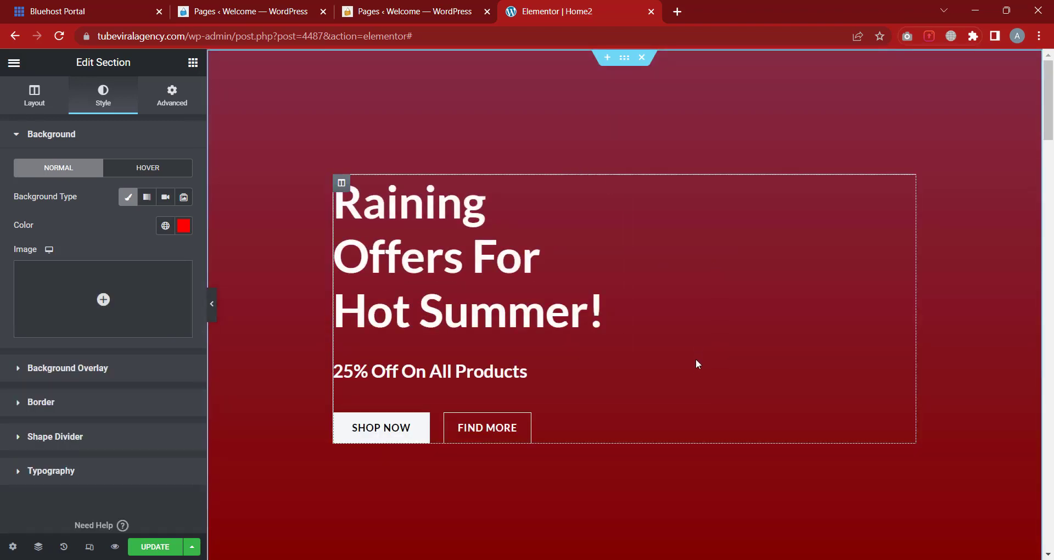
{"action": "left_click", "coordinate": [184, 225]}
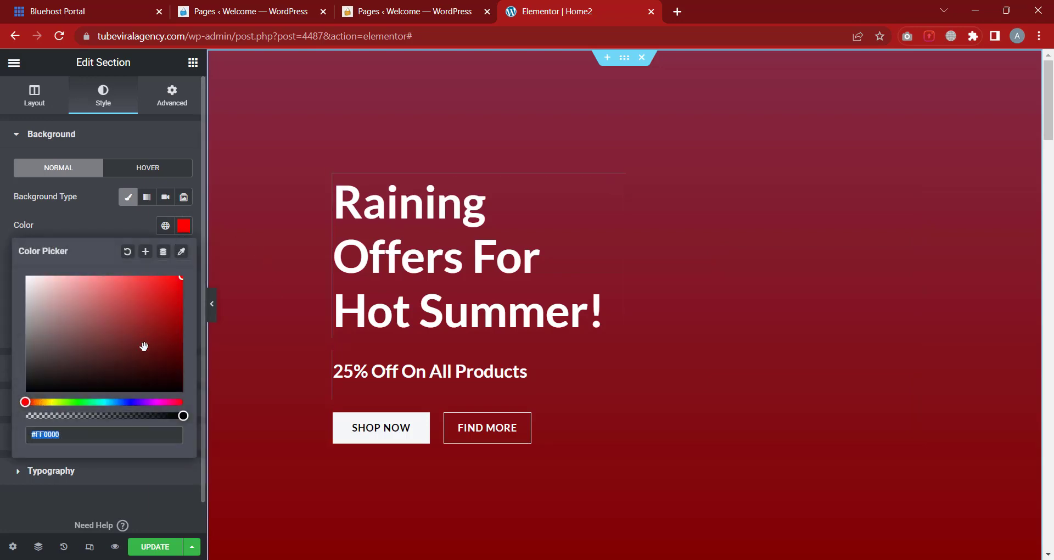
{"action": "left_click", "coordinate": [128, 402]}
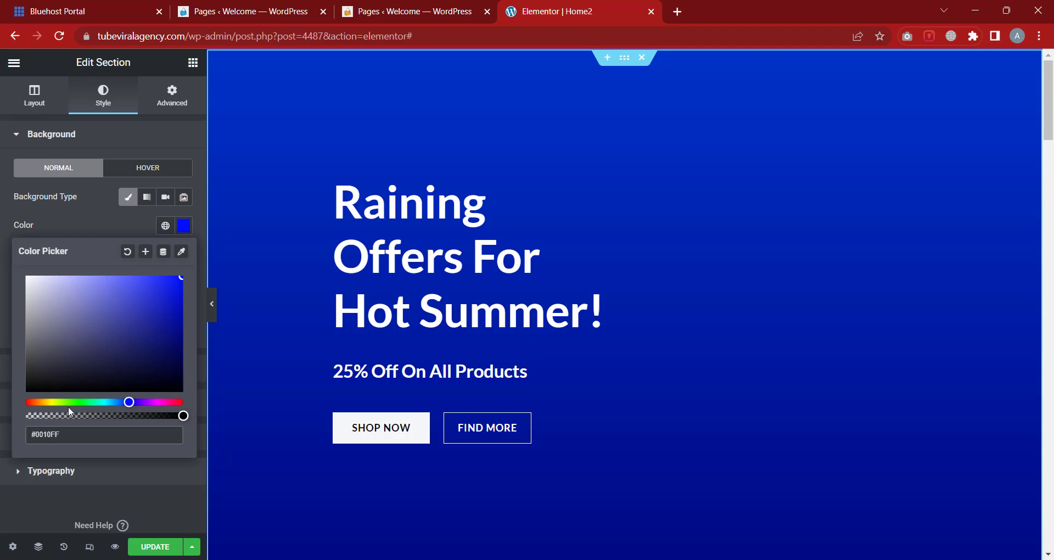
{"action": "left_click", "coordinate": [47, 402]}
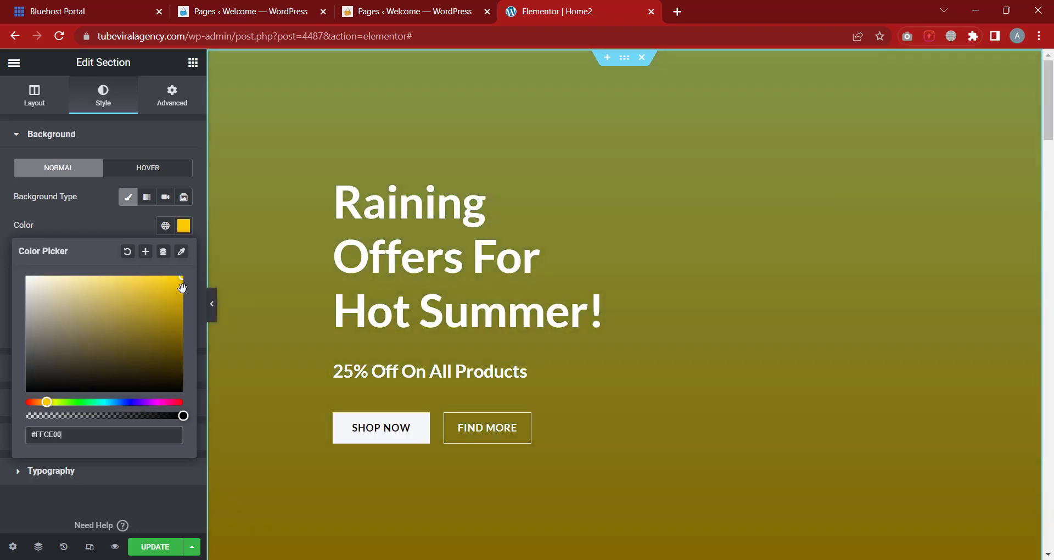
{"action": "left_click", "coordinate": [107, 220]}
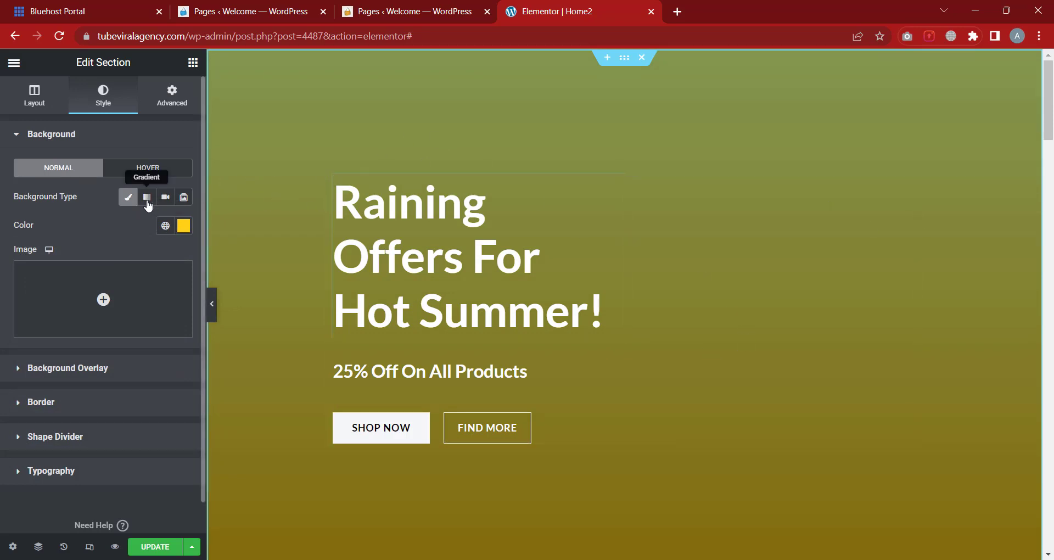
Make the hero background a linear blue-to-red gradient, locations 0 and 100, angled 230°
{"action": "left_click", "coordinate": [146, 198]}
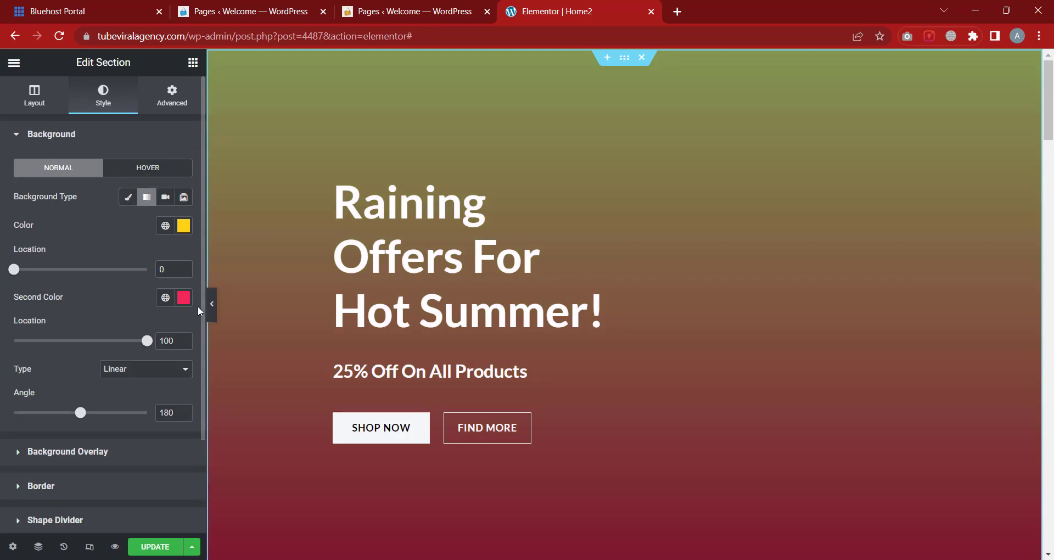
{"action": "left_click", "coordinate": [183, 225]}
{"action": "left_click_drag", "start_coordinate": [47, 402], "coordinate": [131, 401]}
{"action": "left_click", "coordinate": [78, 221]}
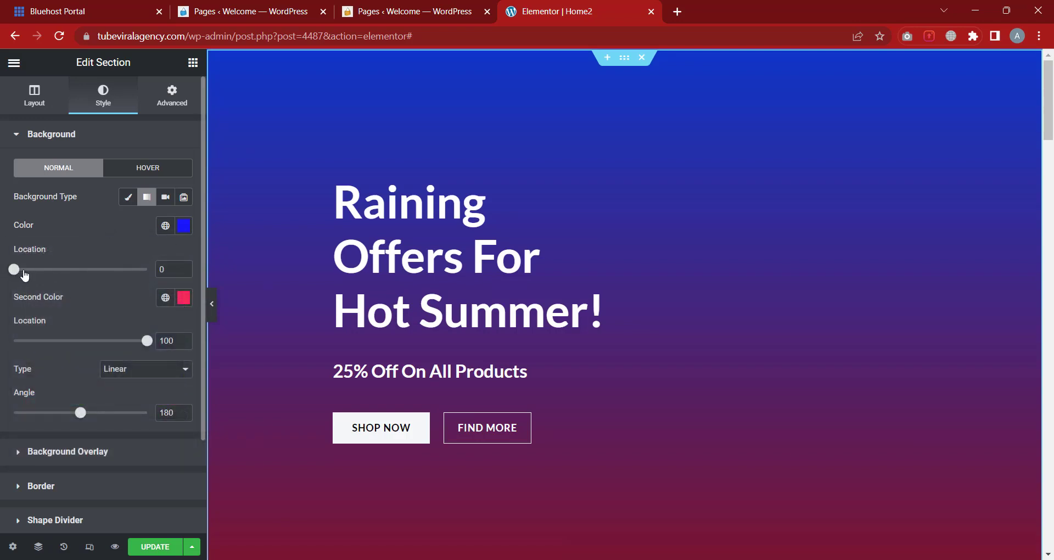
{"action": "mouse_move", "coordinate": [24, 274]}
{"action": "left_mouse_down"}
{"action": "mouse_move", "coordinate": [113, 269]}
{"action": "mouse_move", "coordinate": [21, 280]}
{"action": "left_mouse_up"}
{"action": "mouse_move", "coordinate": [144, 345]}
{"action": "left_mouse_down"}
{"action": "mouse_move", "coordinate": [52, 347]}
{"action": "mouse_move", "coordinate": [142, 346]}
{"action": "left_mouse_up"}
{"action": "scroll", "coordinate": [91, 363], "scroll_direction": "down", "scroll_amount": 1}
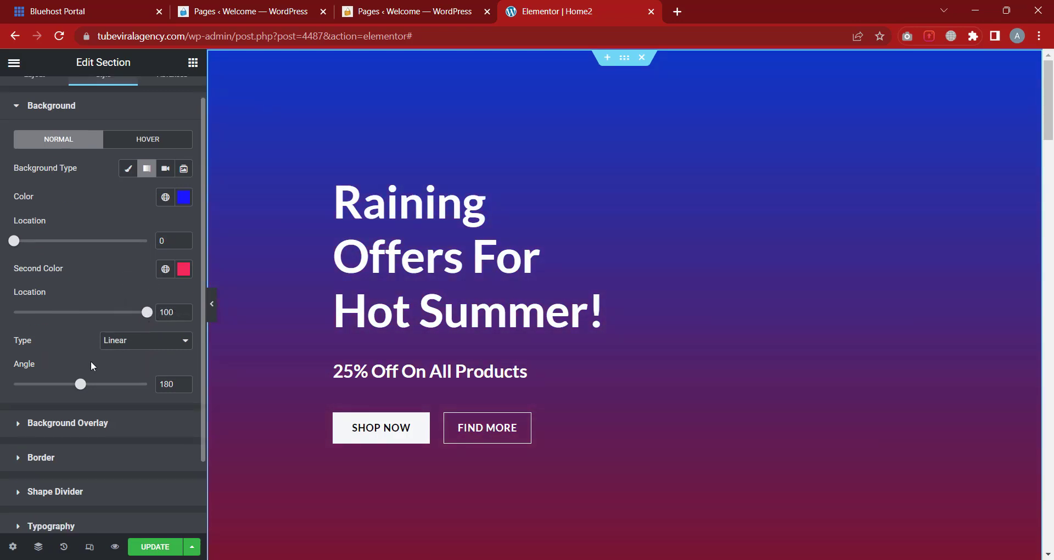
{"action": "mouse_move", "coordinate": [80, 388]}
{"action": "left_mouse_down"}
{"action": "mouse_move", "coordinate": [136, 383]}
{"action": "mouse_move", "coordinate": [16, 395]}
{"action": "mouse_move", "coordinate": [146, 391]}
{"action": "mouse_move", "coordinate": [59, 395]}
{"action": "mouse_move", "coordinate": [61, 384]}
{"action": "mouse_move", "coordinate": [99, 386]}
{"action": "left_mouse_up"}
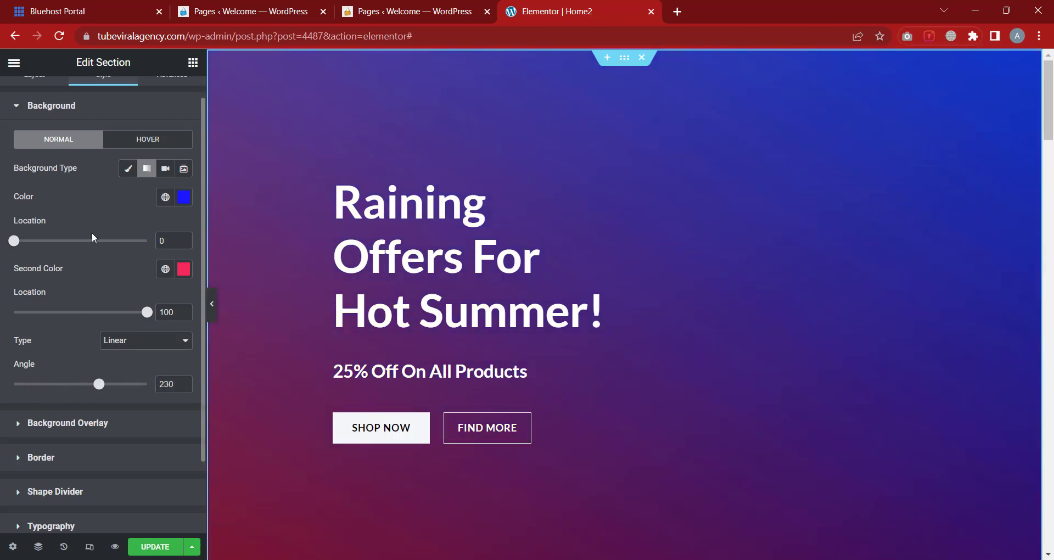
Set the hero background type to Video, focus the empty Video Link field, and open a new browser tab
{"action": "left_click", "coordinate": [167, 175]}
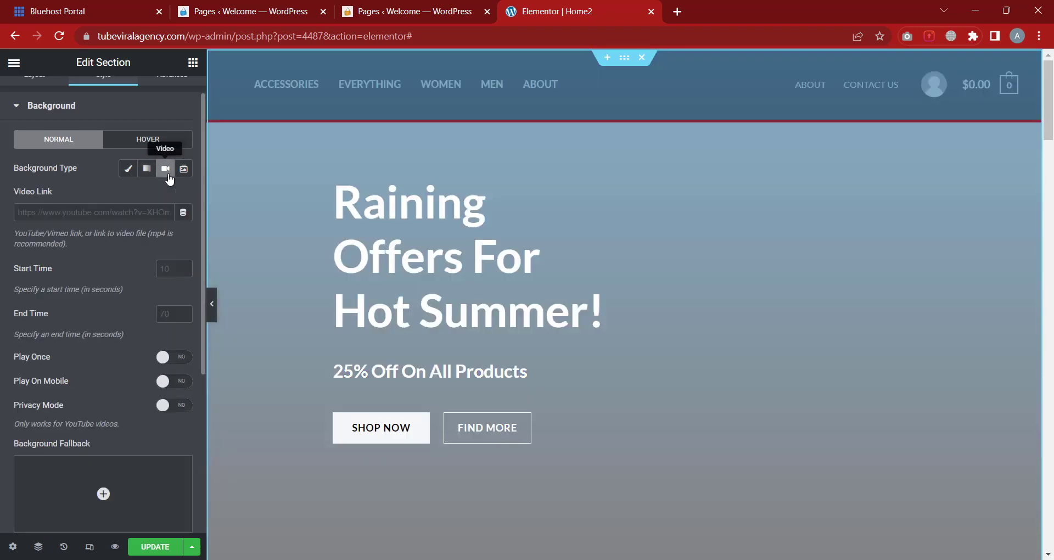
{"action": "left_click", "coordinate": [92, 209]}
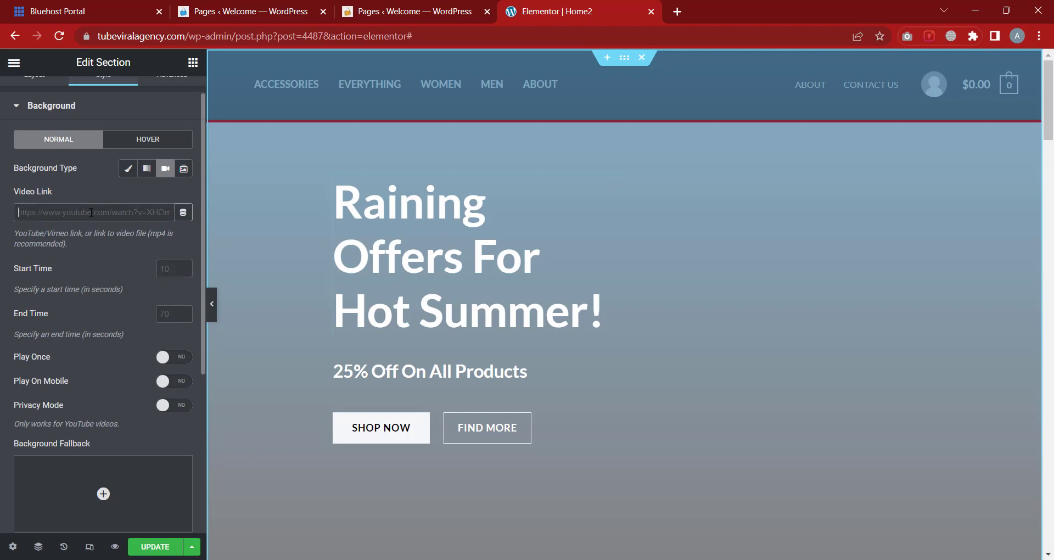
{"action": "left_click", "coordinate": [677, 16]}
Go to YouTube and search for 'sea breeze'
{"action": "type", "text": "y"}
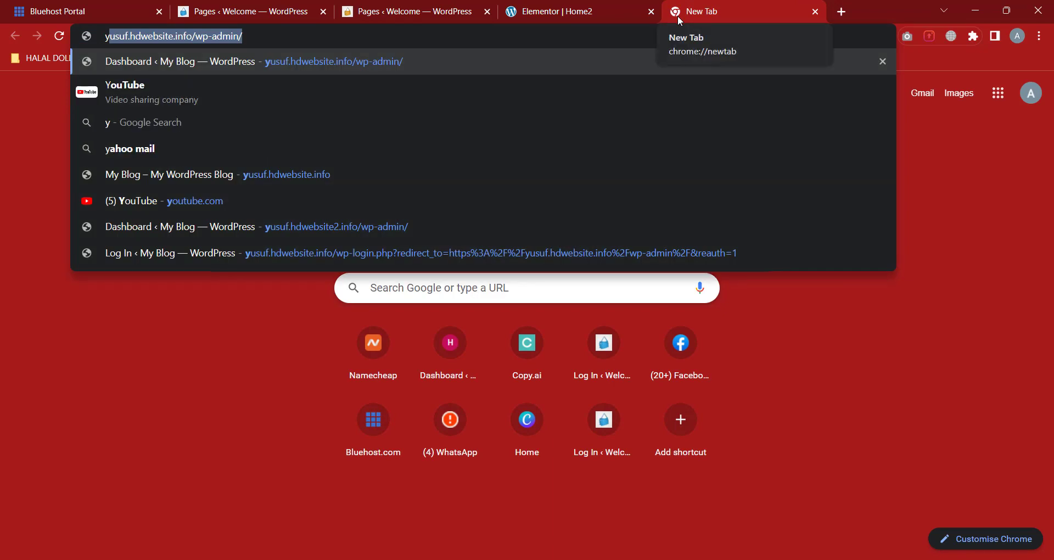
{"action": "type", "text": "outube.com"}
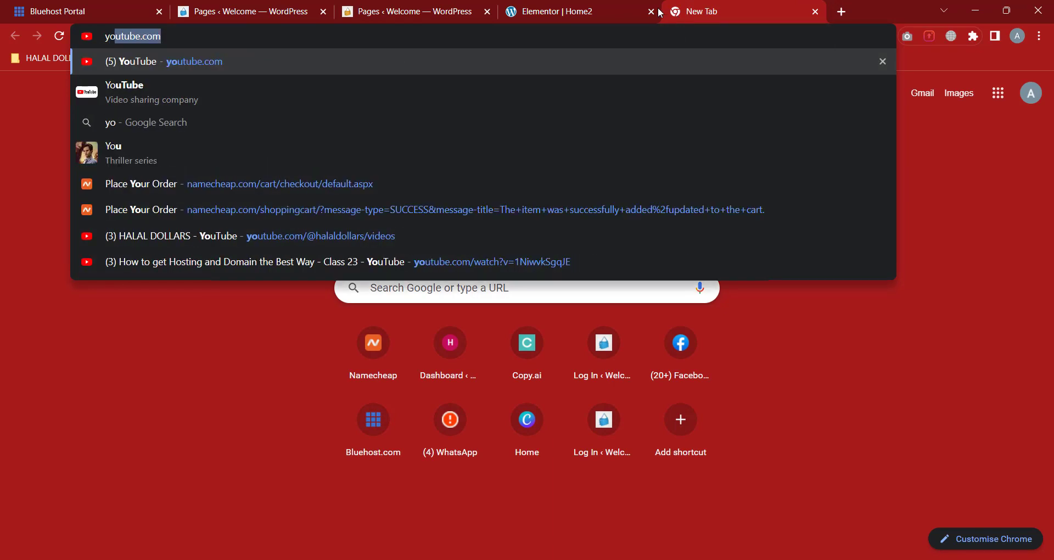
{"action": "left_click", "coordinate": [160, 63]}
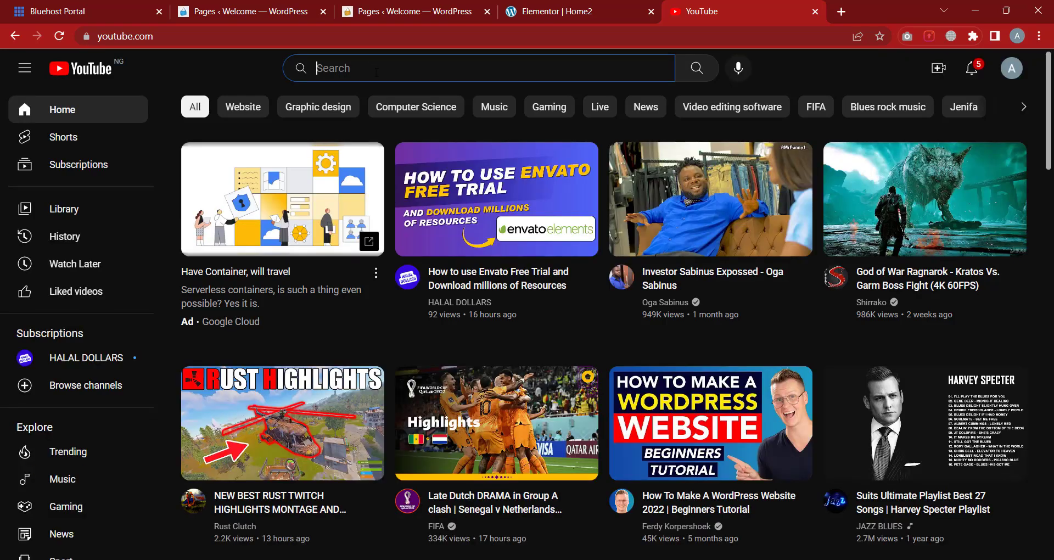
{"action": "left_click", "coordinate": [376, 72]}
{"action": "type", "text": "sea"}
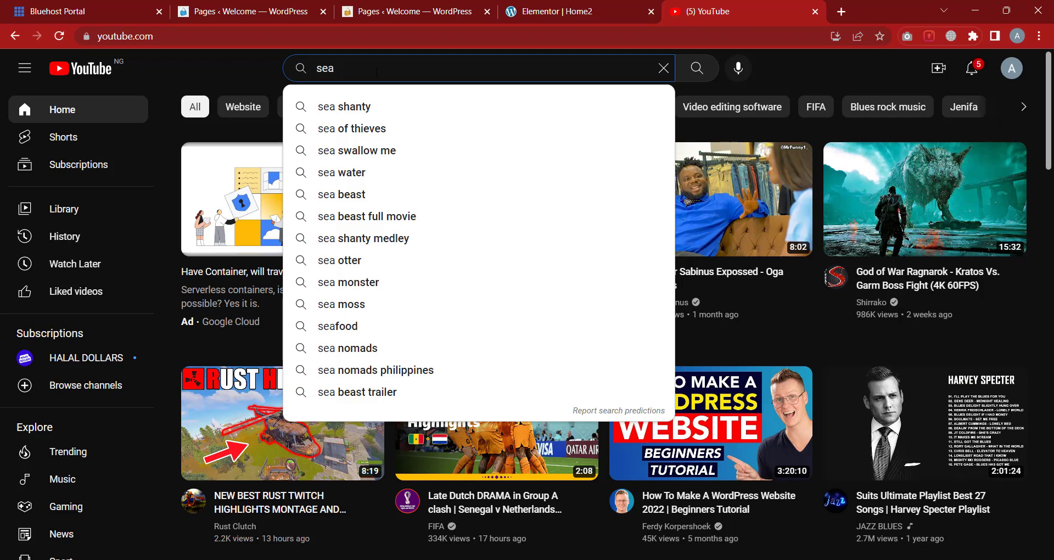
{"action": "type", "text": " bree"}
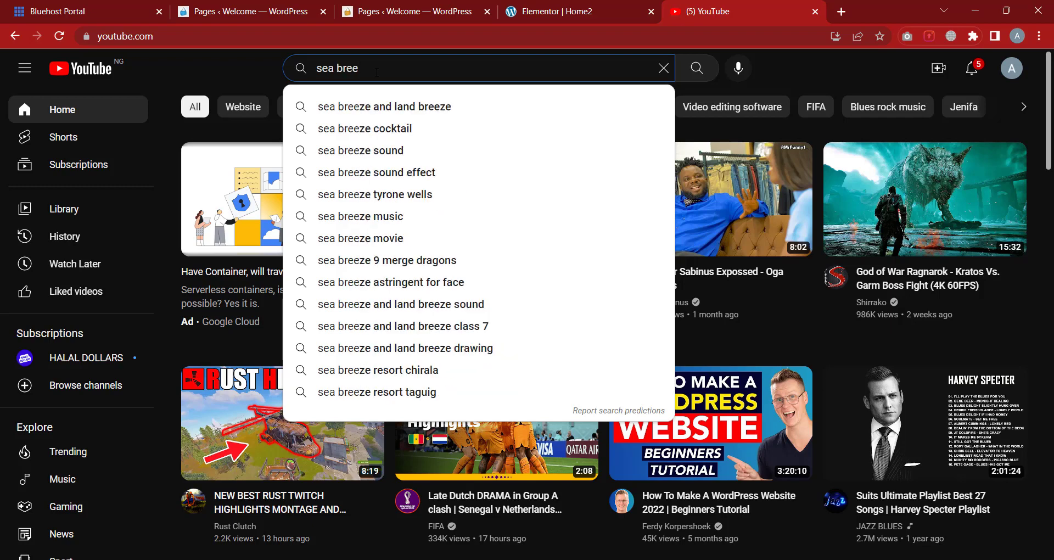
{"action": "type", "text": "ze"}
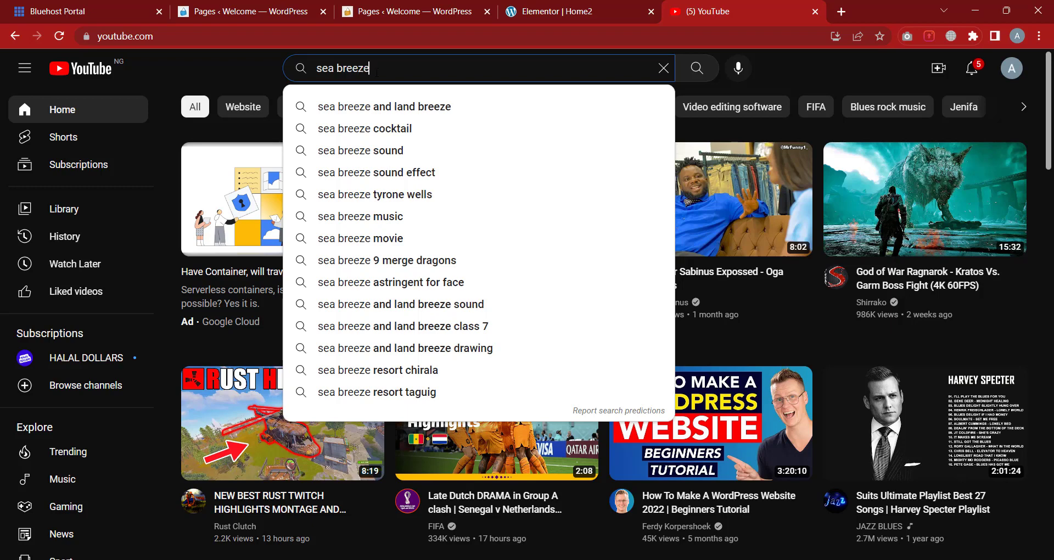
{"action": "key", "text": "Return"}
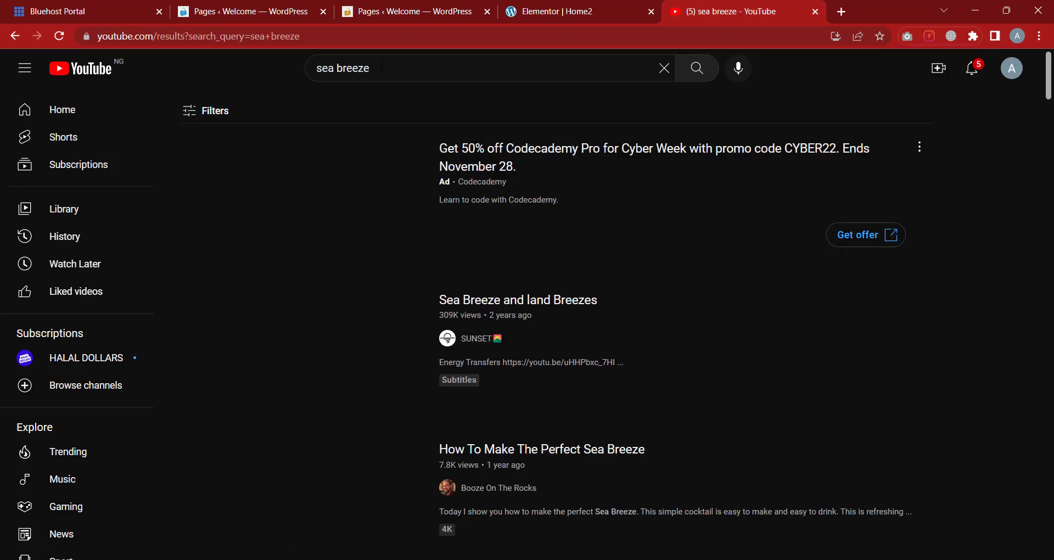
Refine the YouTube search to 'sea', then to 'sea soothing'
{"action": "scroll", "coordinate": [527, 220], "scroll_direction": "down", "scroll_amount": 8}
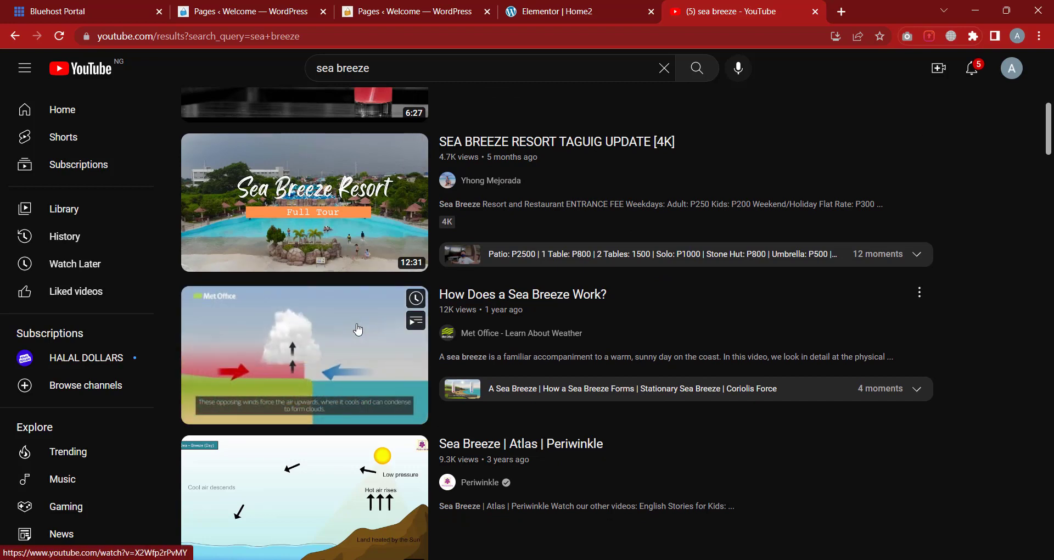
{"action": "scroll", "coordinate": [475, 262], "scroll_direction": "up", "scroll_amount": 2}
{"action": "scroll", "coordinate": [476, 263], "scroll_direction": "up", "scroll_amount": 5}
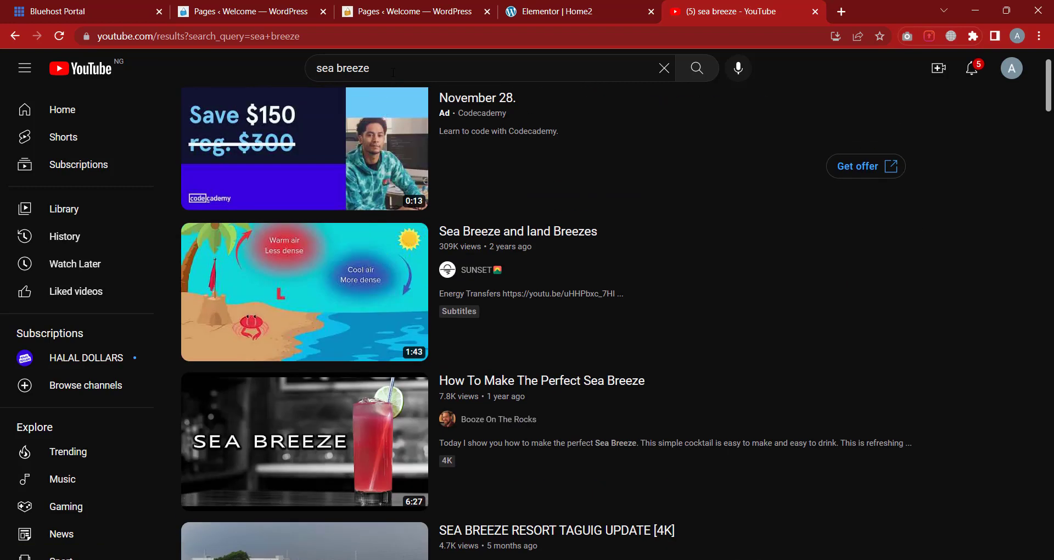
{"action": "left_click_drag", "start_coordinate": [393, 72], "coordinate": [346, 69]}
{"action": "key", "text": "BackSpace"}
{"action": "key", "text": "Return"}
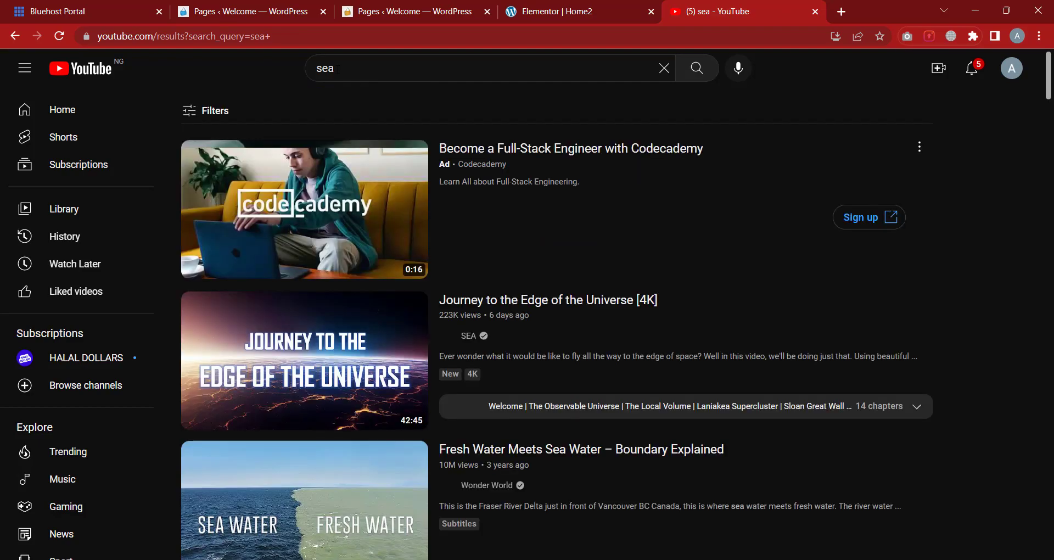
{"action": "scroll", "coordinate": [441, 230], "scroll_direction": "down", "scroll_amount": 8}
{"action": "scroll", "coordinate": [440, 229], "scroll_direction": "down", "scroll_amount": 3}
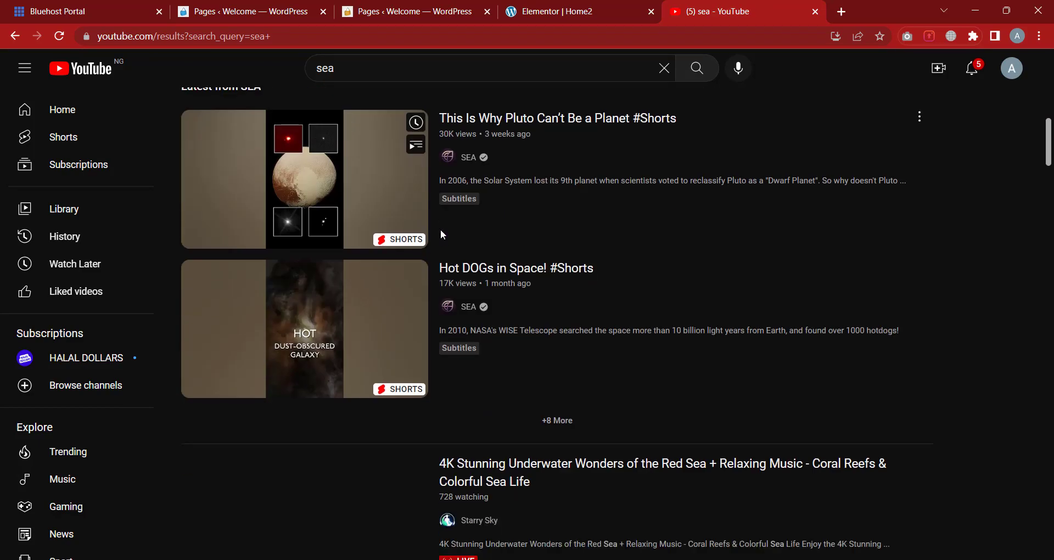
{"action": "scroll", "coordinate": [440, 229], "scroll_direction": "up", "scroll_amount": 10}
{"action": "scroll", "coordinate": [440, 229], "scroll_direction": "up", "scroll_amount": 2}
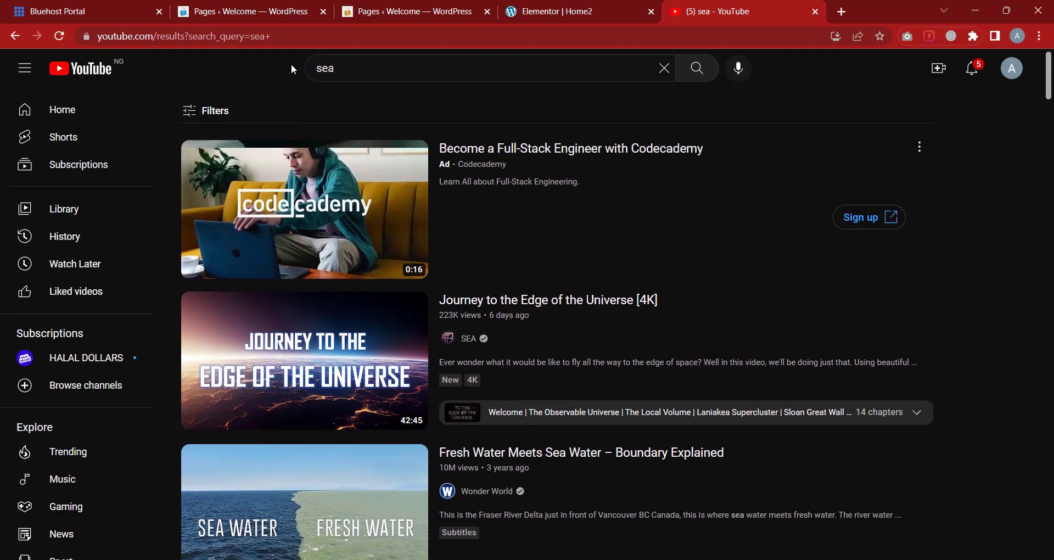
{"action": "left_click", "coordinate": [421, 69]}
{"action": "type", "text": "s"}
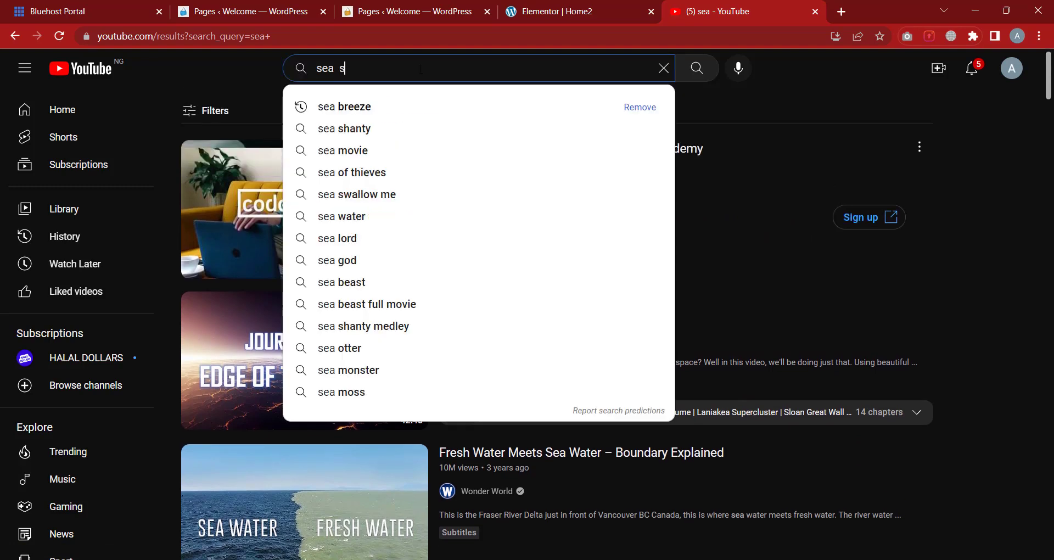
{"action": "type", "text": "oot"}
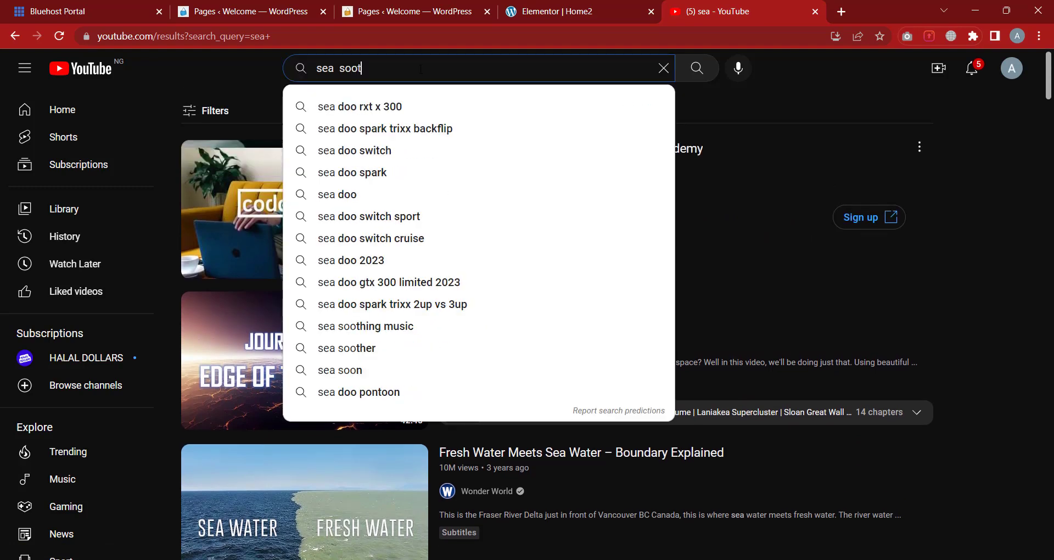
{"action": "type", "text": "hing"}
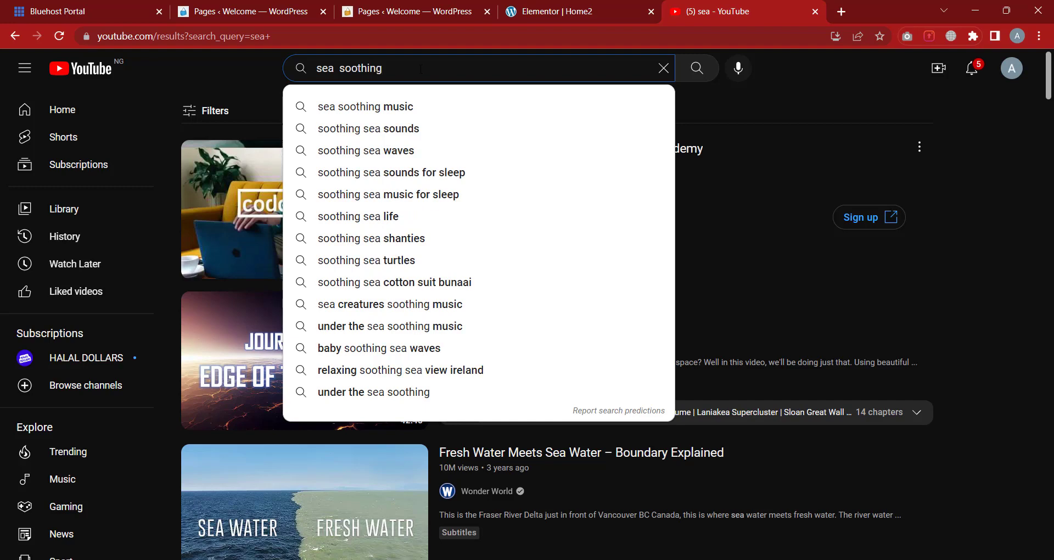
{"action": "key", "text": "Return"}
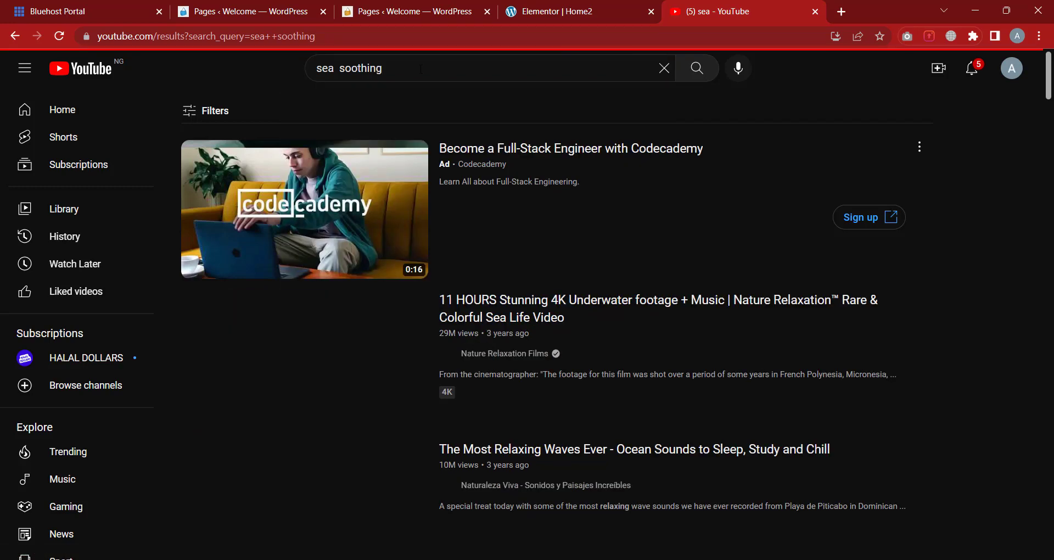
Open 'The Most Relaxing Waves Ever', copy its web address, and close the YouTube tab
{"action": "scroll", "coordinate": [330, 357], "scroll_direction": "down", "scroll_amount": 3}
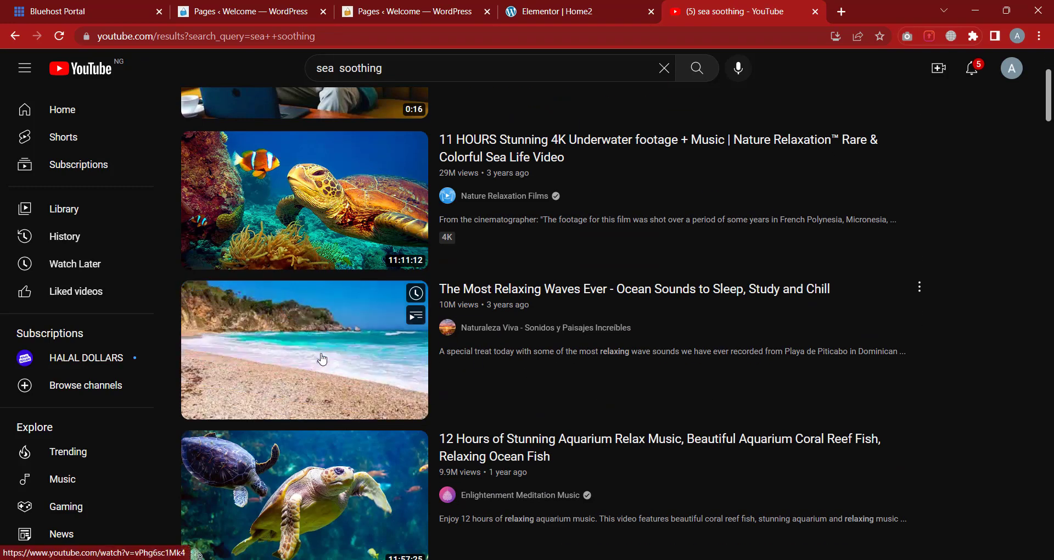
{"action": "left_click", "coordinate": [329, 356]}
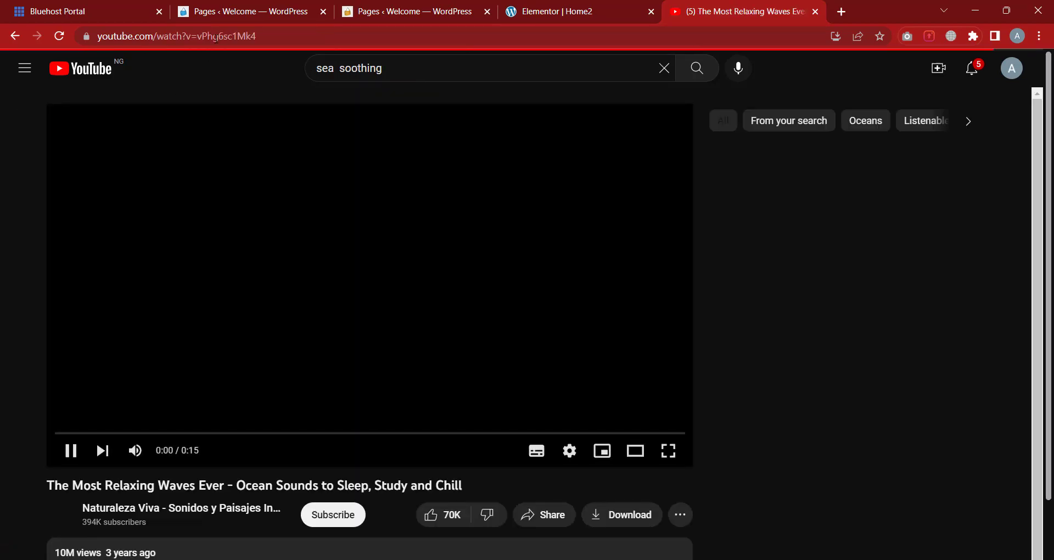
{"action": "left_click", "coordinate": [218, 38]}
{"action": "right_click", "coordinate": [218, 39]}
{"action": "left_click", "coordinate": [268, 114]}
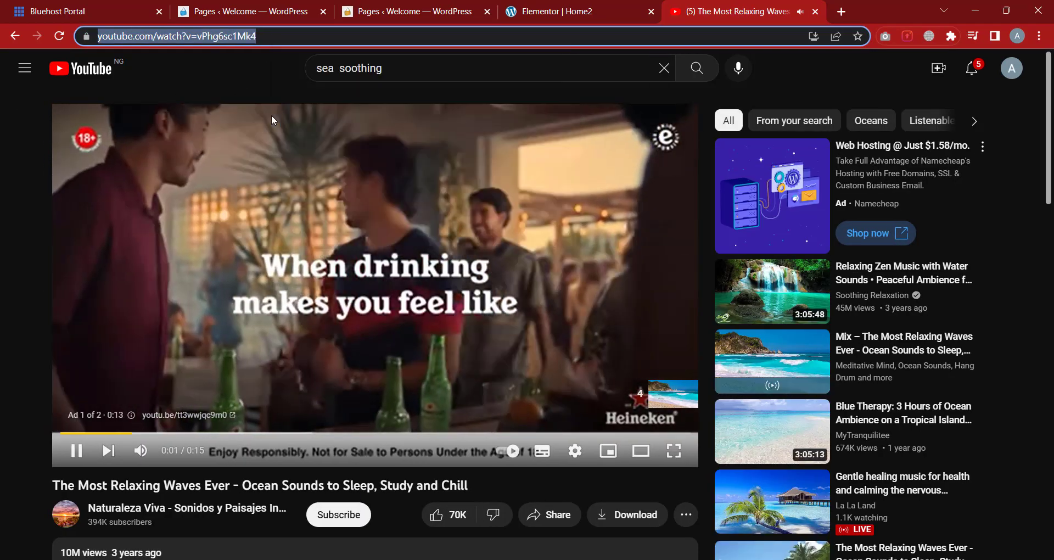
{"action": "left_click", "coordinate": [815, 12]}
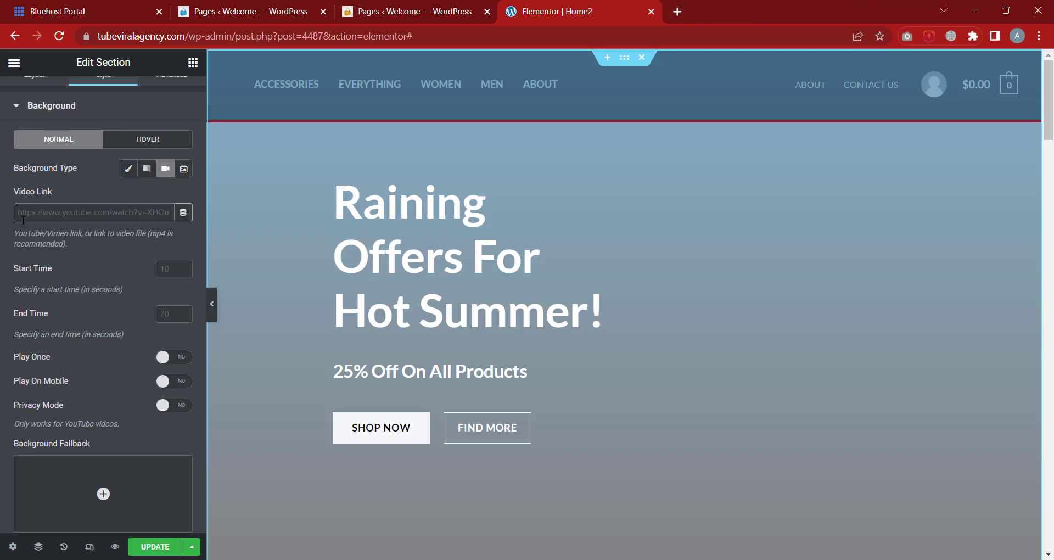
Paste the copied YouTube waves video URL into the hero's Video Link field
{"action": "right_click", "coordinate": [36, 211]}
{"action": "left_click", "coordinate": [86, 318]}
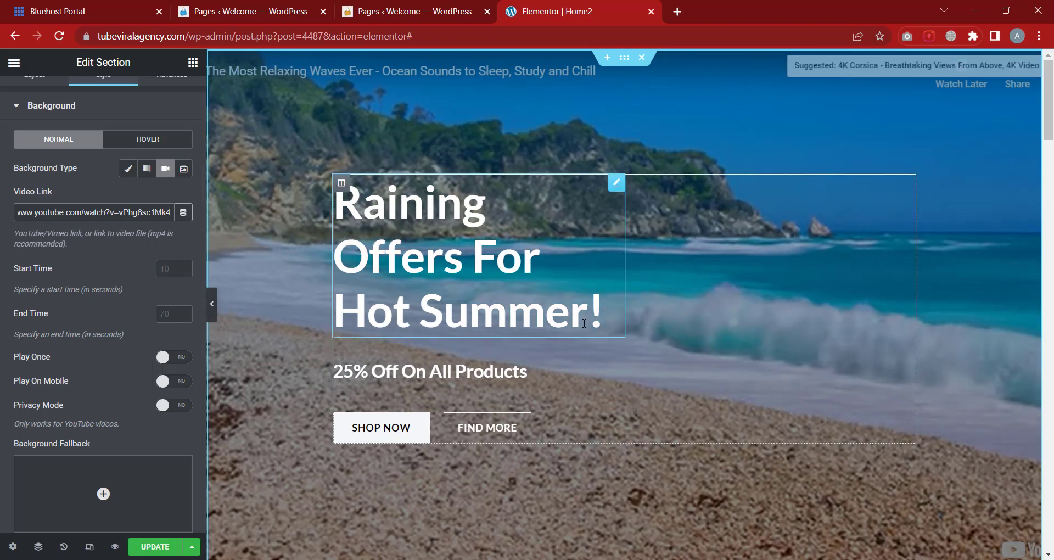
{"action": "scroll", "coordinate": [94, 353], "scroll_direction": "down", "scroll_amount": 1}
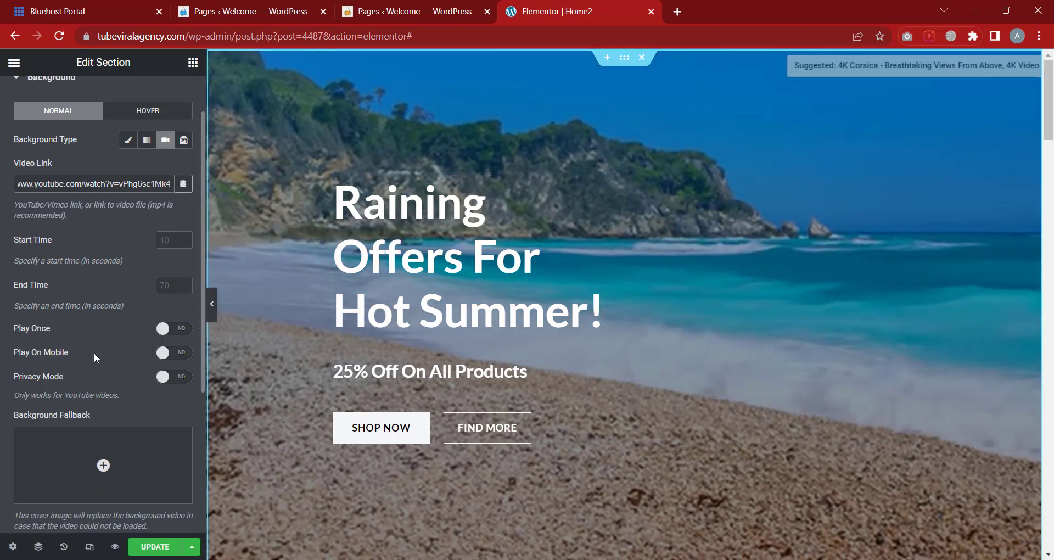
{"action": "scroll", "coordinate": [94, 353], "scroll_direction": "down", "scroll_amount": 1}
{"action": "scroll", "coordinate": [94, 352], "scroll_direction": "up", "scroll_amount": 2}
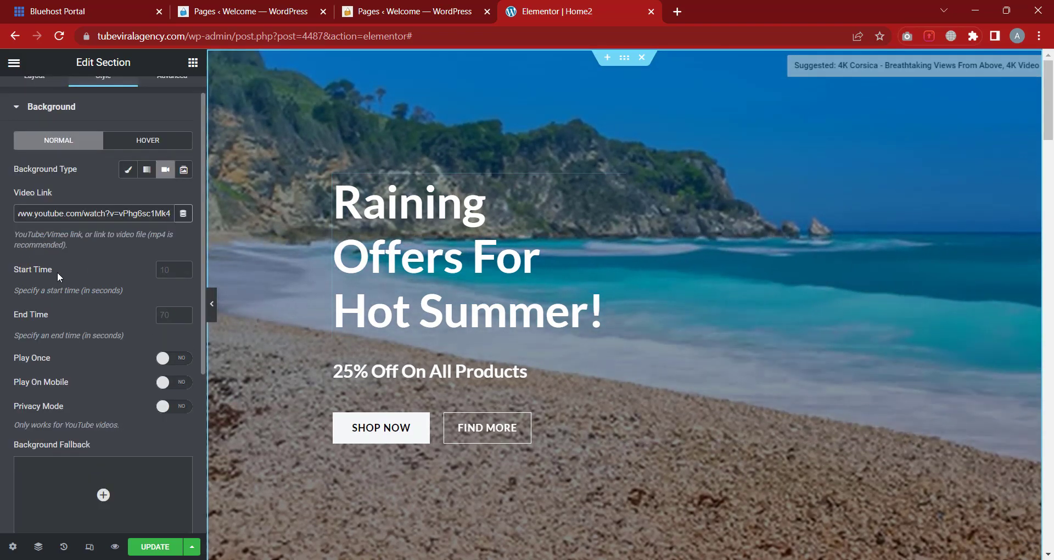
{"action": "scroll", "coordinate": [31, 312], "scroll_direction": "down", "scroll_amount": 2}
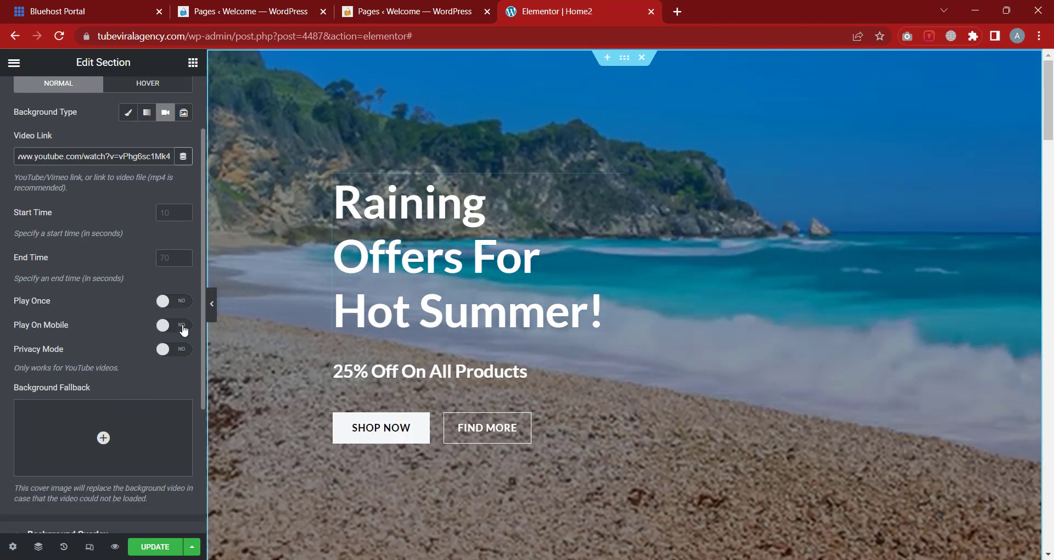
Turn Play On Mobile on for the background video, then back off
{"action": "left_click", "coordinate": [184, 328]}
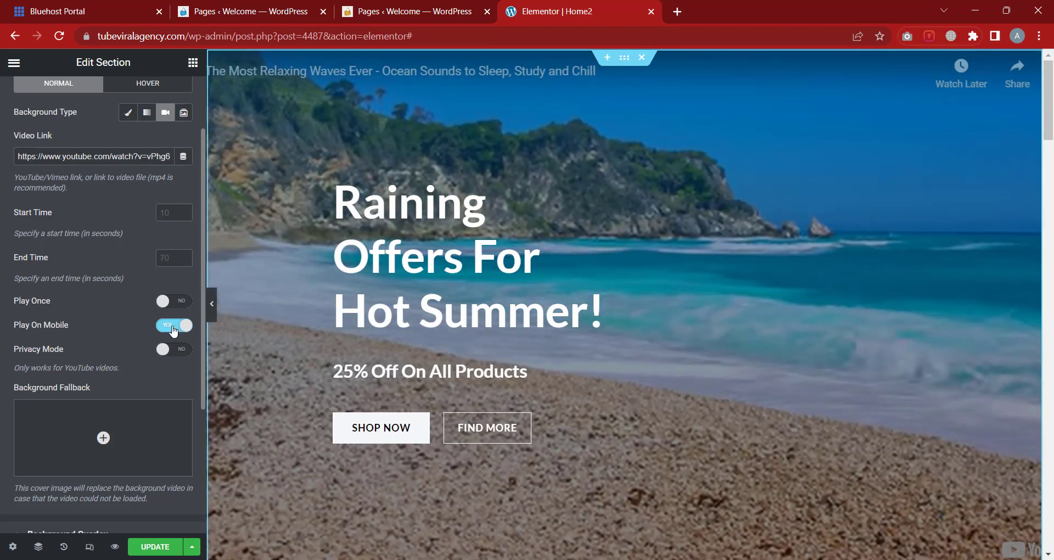
{"action": "left_click", "coordinate": [174, 328]}
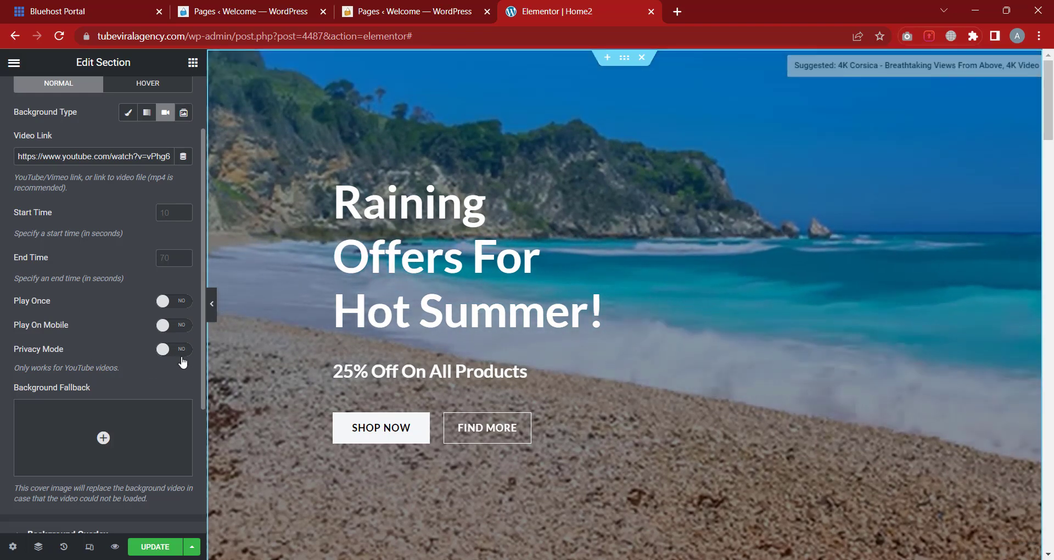
{"action": "scroll", "coordinate": [181, 355], "scroll_direction": "down", "scroll_amount": 1}
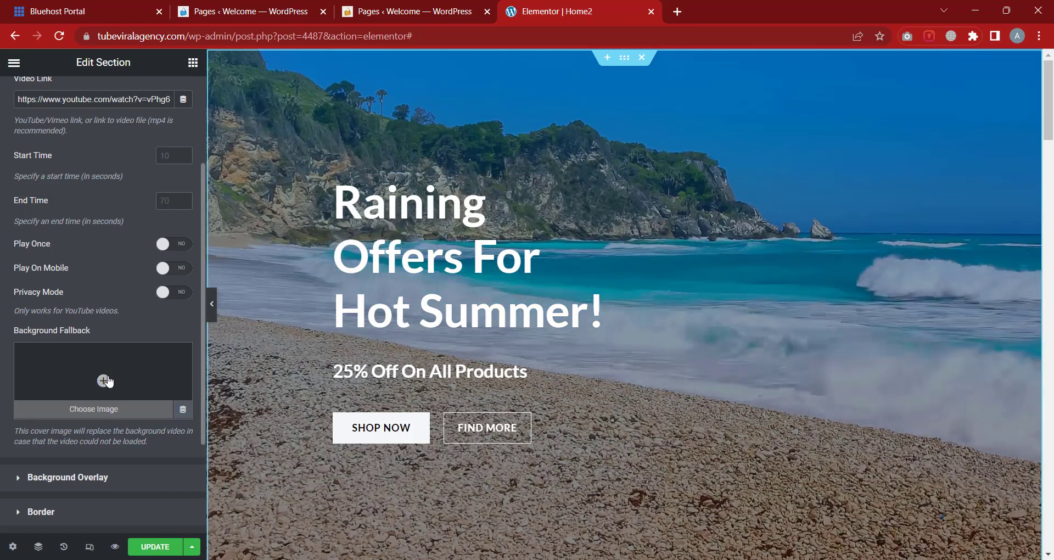
{"action": "scroll", "coordinate": [101, 379], "scroll_direction": "up", "scroll_amount": 1}
{"action": "scroll", "coordinate": [100, 374], "scroll_direction": "up", "scroll_amount": 2}
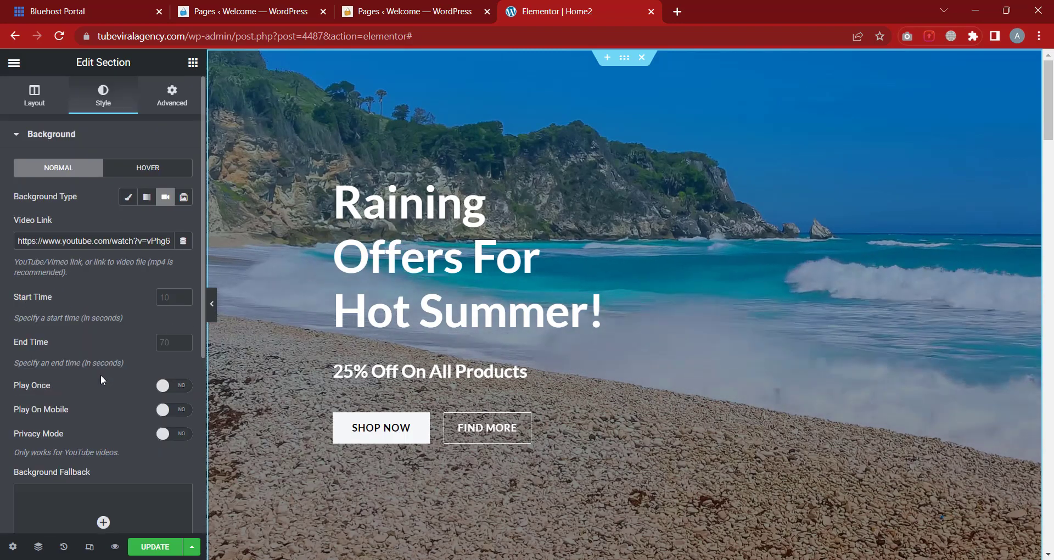
Switch the hero background to Slideshow and start a gallery with the men-fashion-free-img photo
{"action": "left_click", "coordinate": [185, 203]}
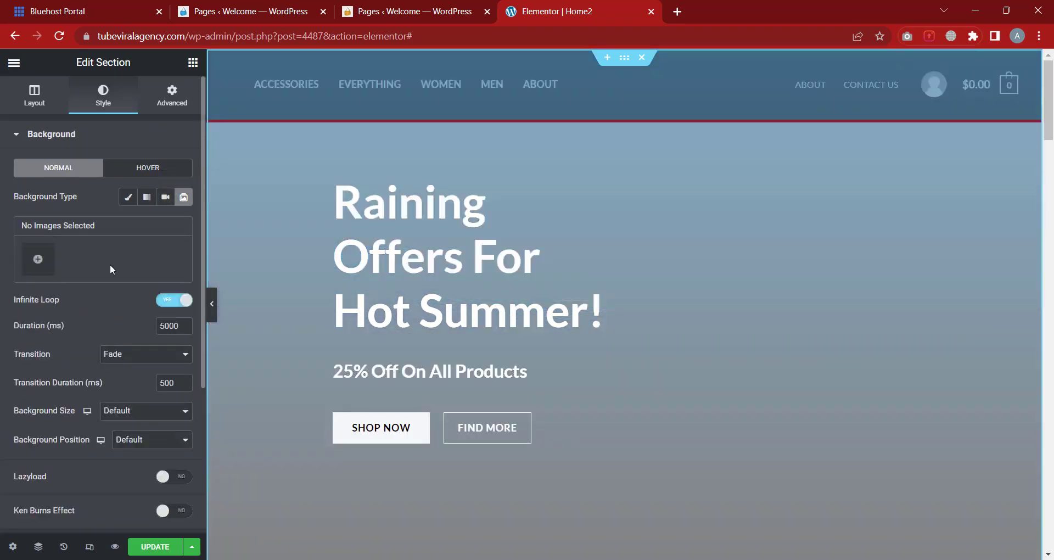
{"action": "left_click", "coordinate": [38, 261]}
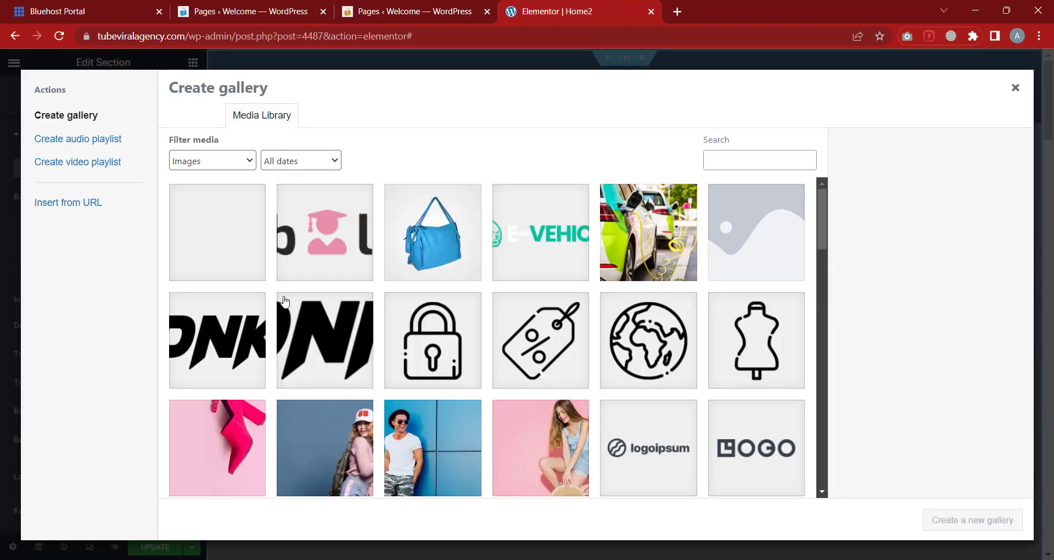
{"action": "scroll", "coordinate": [325, 397], "scroll_direction": "down", "scroll_amount": 2}
{"action": "left_click", "coordinate": [473, 380]}
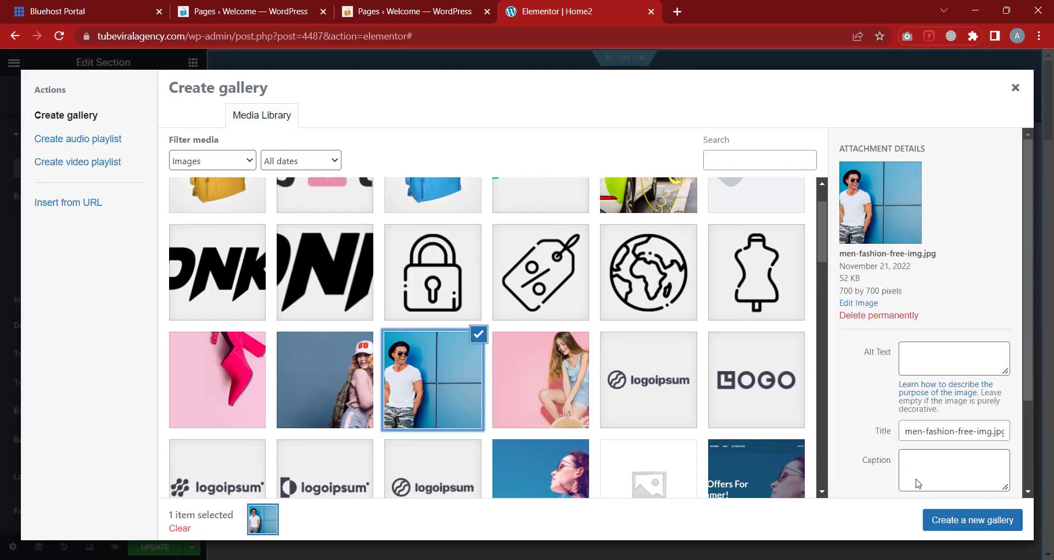
{"action": "left_click", "coordinate": [970, 520]}
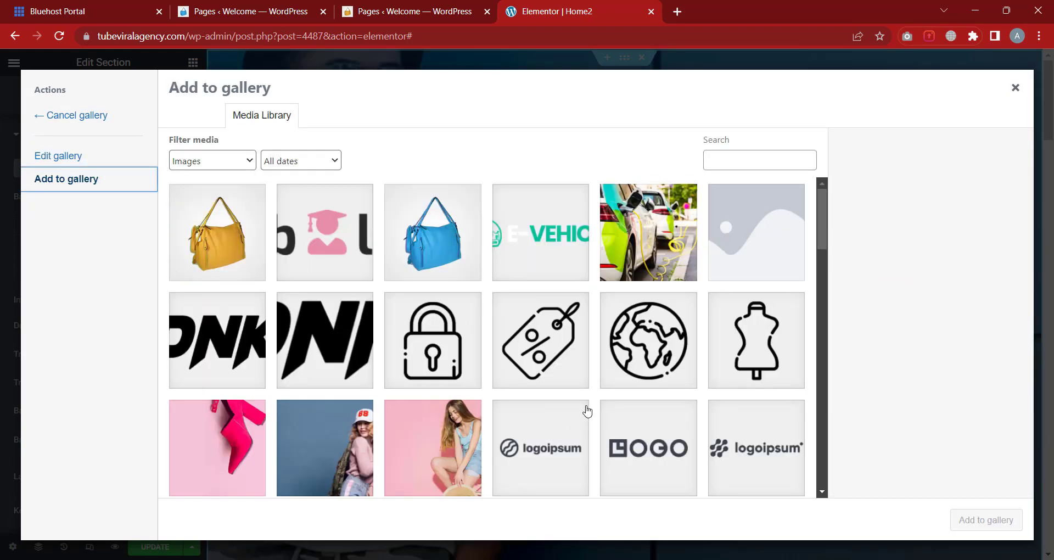
Add the banner-04 group photo and the blue sneaker image, then insert the three-image gallery
{"action": "scroll", "coordinate": [586, 409], "scroll_direction": "down", "scroll_amount": 5}
{"action": "scroll", "coordinate": [569, 354], "scroll_direction": "down", "scroll_amount": 3}
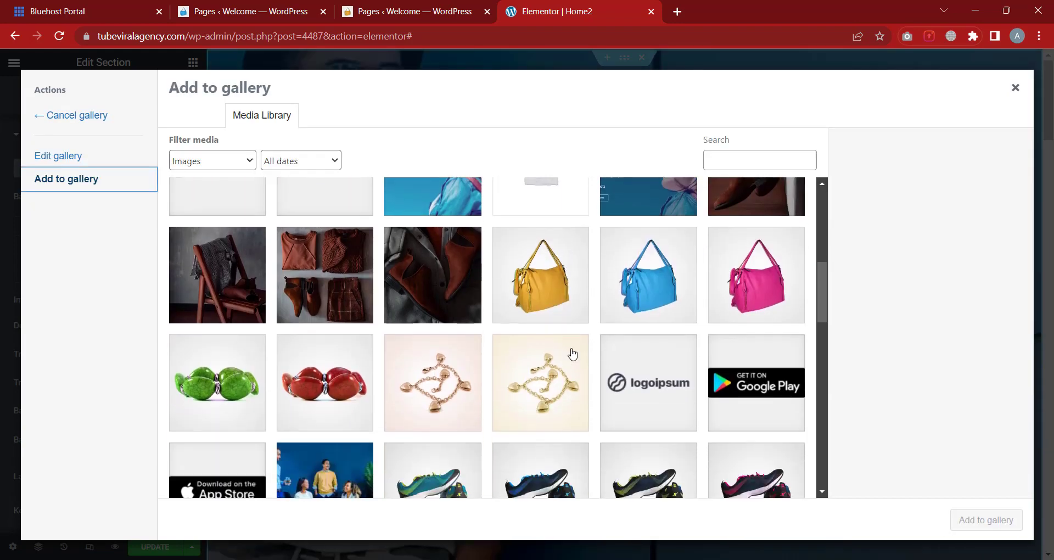
{"action": "left_click", "coordinate": [362, 407]}
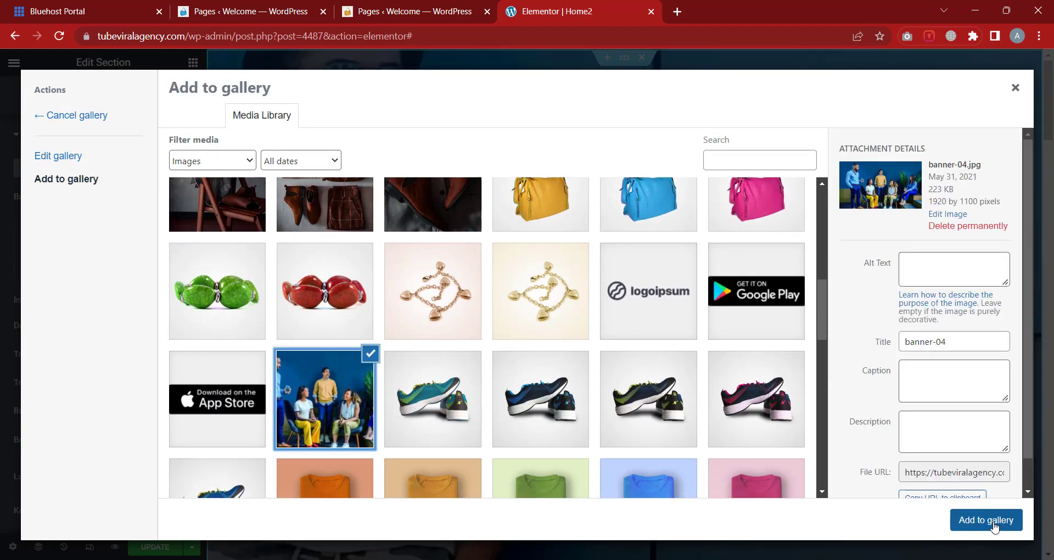
{"action": "left_click", "coordinate": [992, 522]}
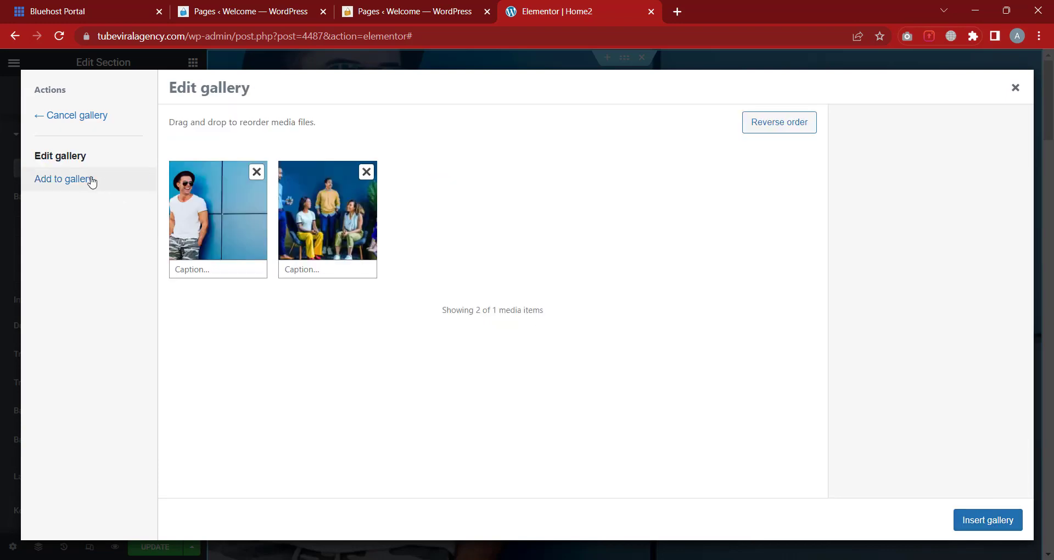
{"action": "left_click", "coordinate": [88, 179]}
{"action": "scroll", "coordinate": [617, 329], "scroll_direction": "down", "scroll_amount": 10}
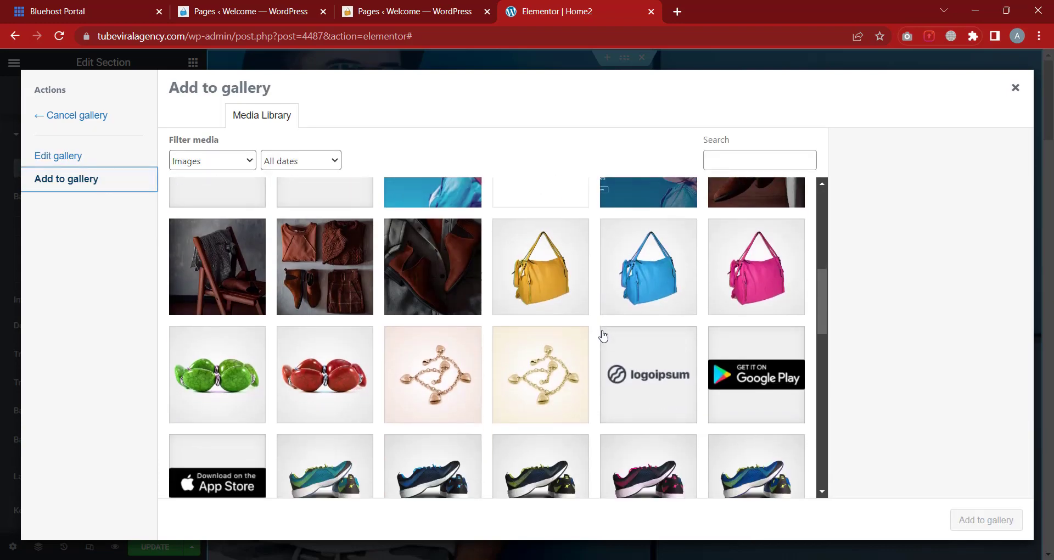
{"action": "left_click", "coordinate": [426, 287]}
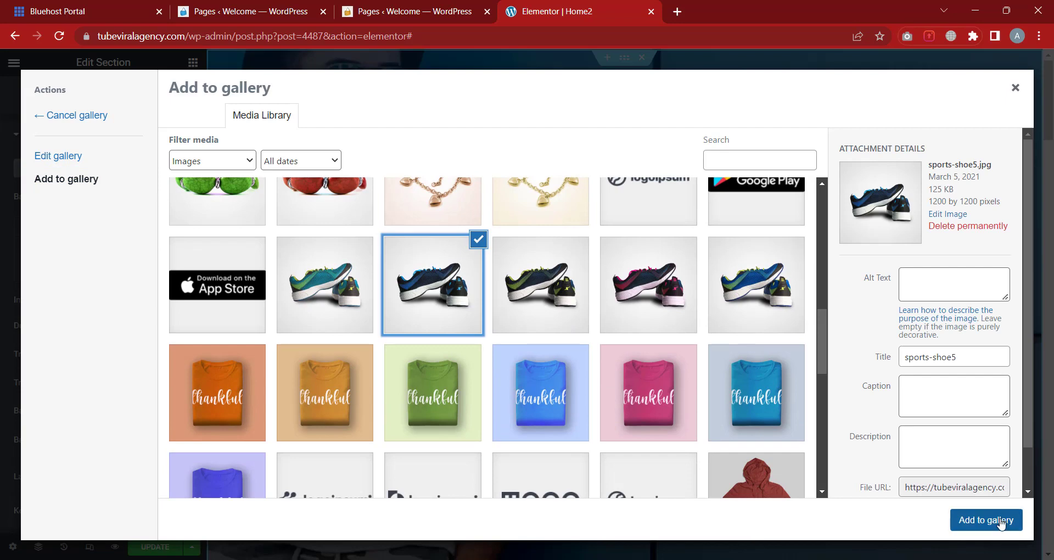
{"action": "left_click", "coordinate": [1000, 521]}
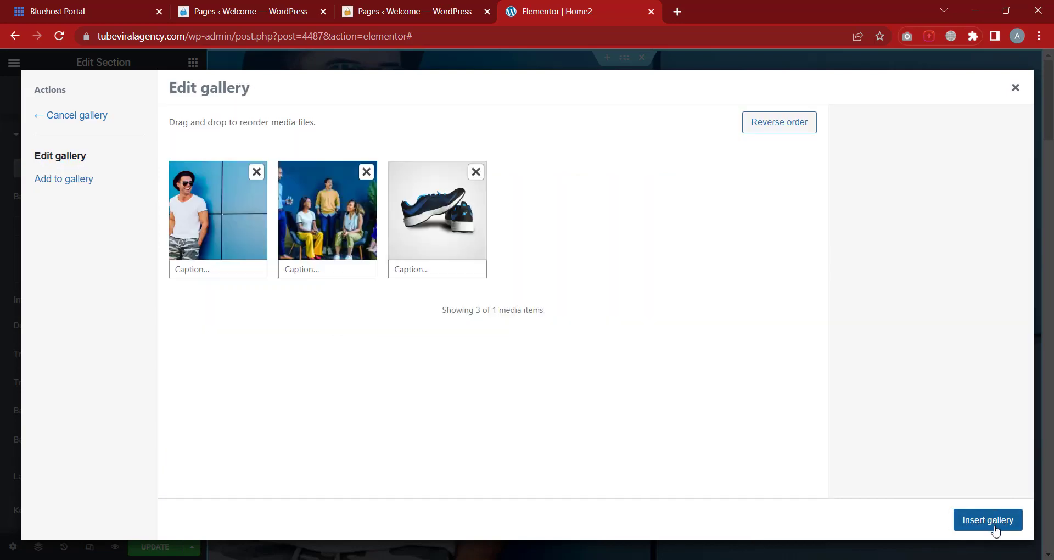
{"action": "left_click", "coordinate": [988, 520]}
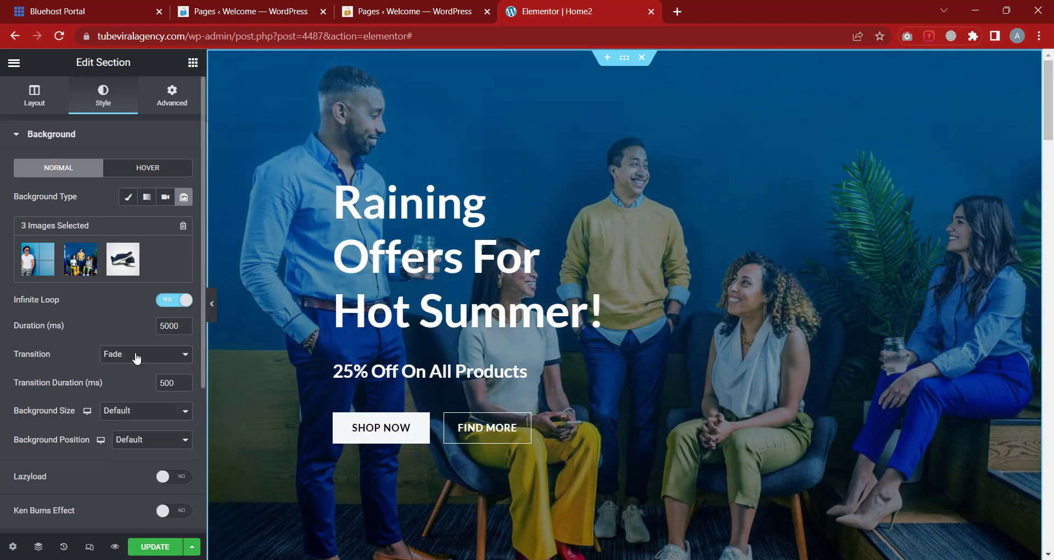
Change the slideshow transition from Fade to Slide Right and review the remaining background options
{"action": "left_click", "coordinate": [137, 357]}
{"action": "left_click", "coordinate": [124, 379]}
{"action": "left_click", "coordinate": [163, 358]}
{"action": "left_click", "coordinate": [136, 336]}
{"action": "scroll", "coordinate": [137, 335], "scroll_direction": "down", "scroll_amount": 1}
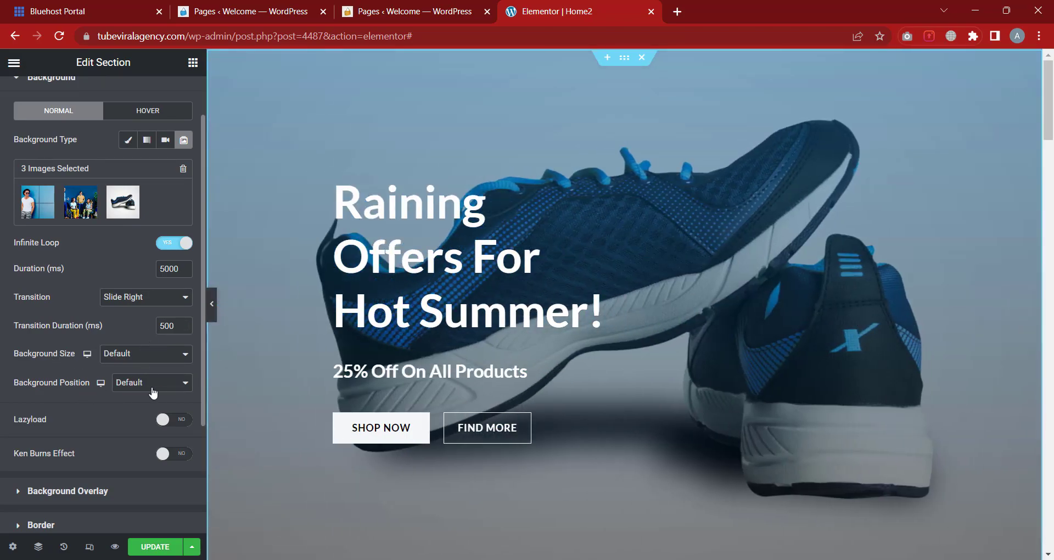
{"action": "scroll", "coordinate": [154, 388], "scroll_direction": "down", "scroll_amount": 2}
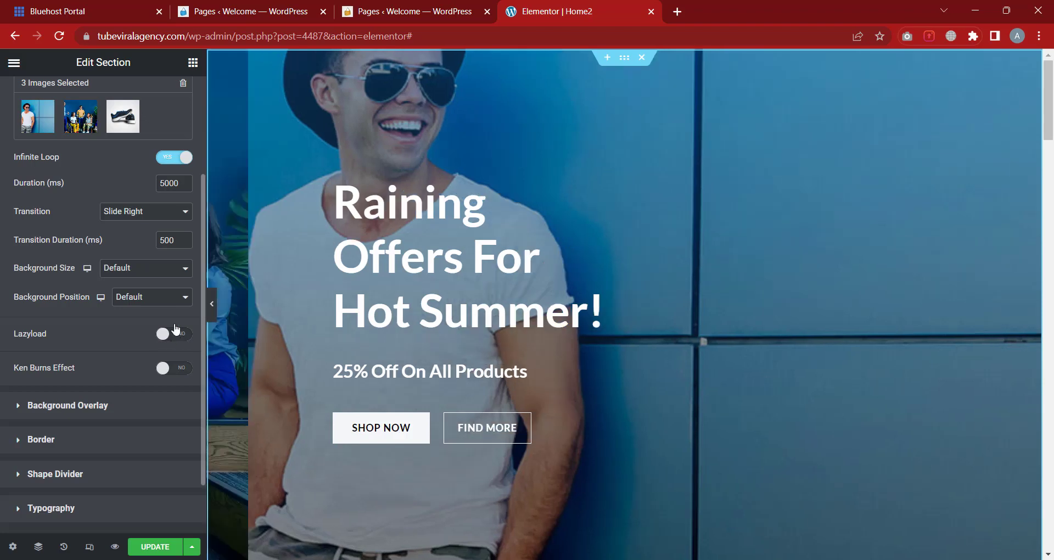
{"action": "scroll", "coordinate": [155, 275], "scroll_direction": "up", "scroll_amount": 3}
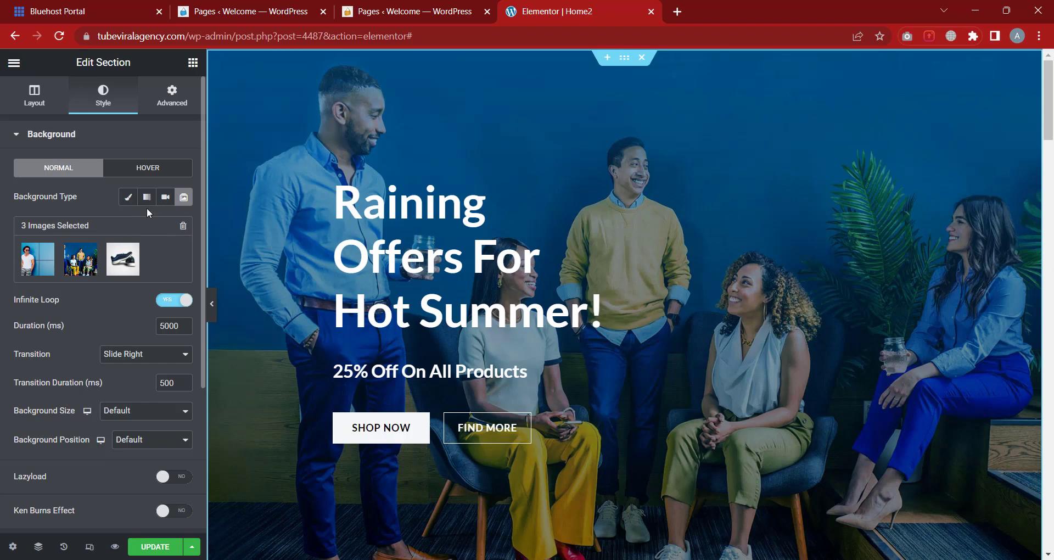
Preview the Classic, Gradient, Video and Slideshow background types on the hero section
{"action": "left_click", "coordinate": [129, 199]}
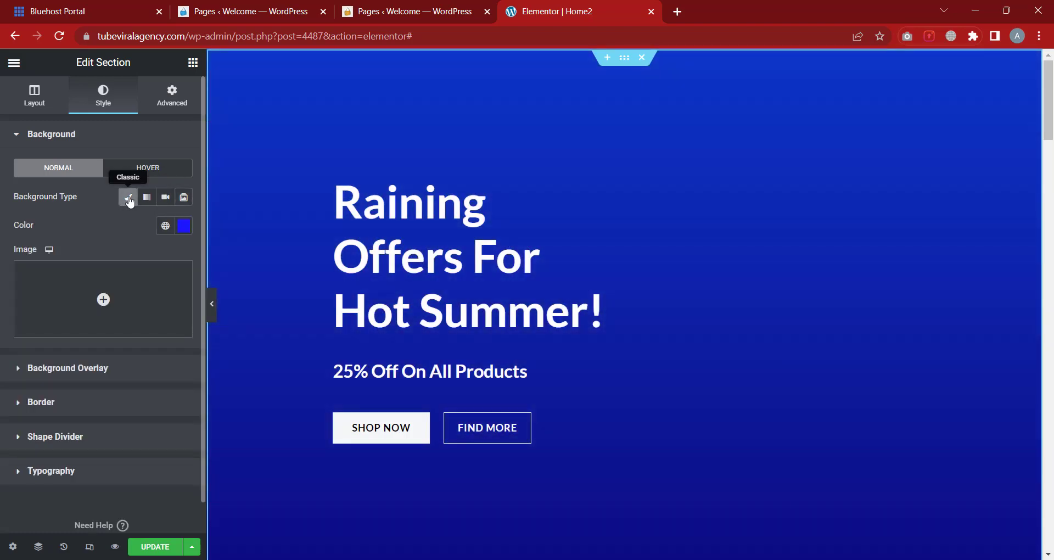
{"action": "left_click", "coordinate": [147, 199]}
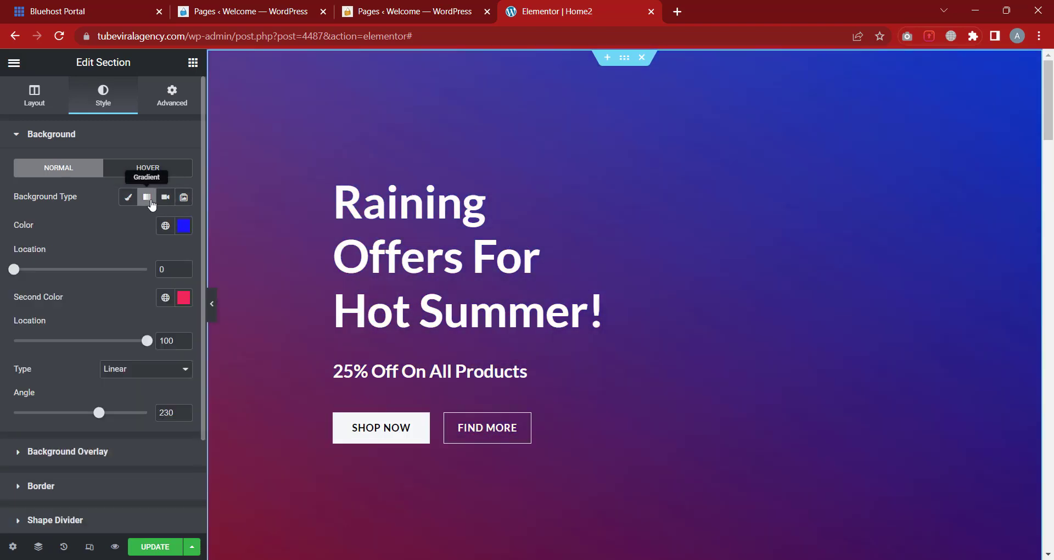
{"action": "left_click", "coordinate": [166, 199]}
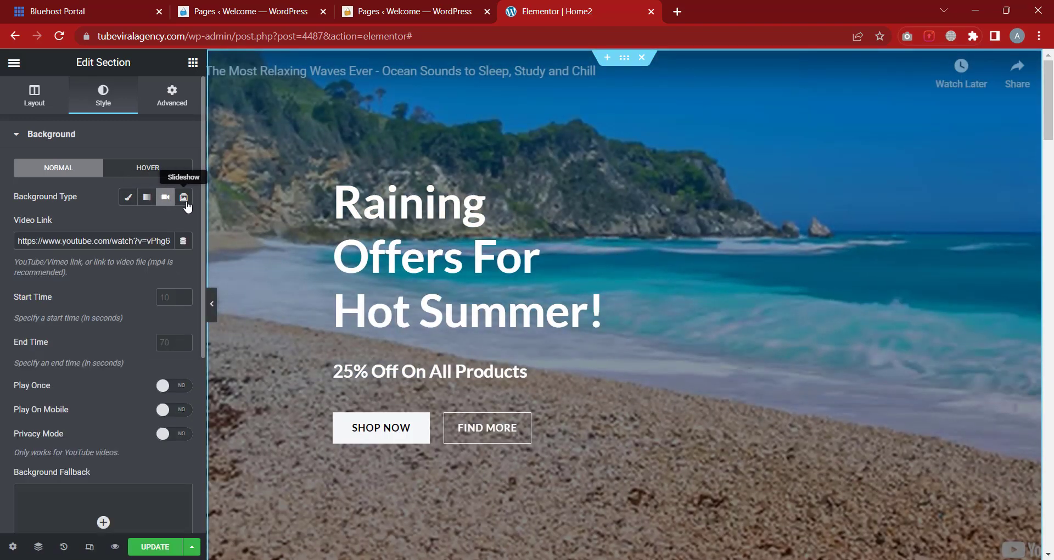
{"action": "left_click", "coordinate": [185, 199]}
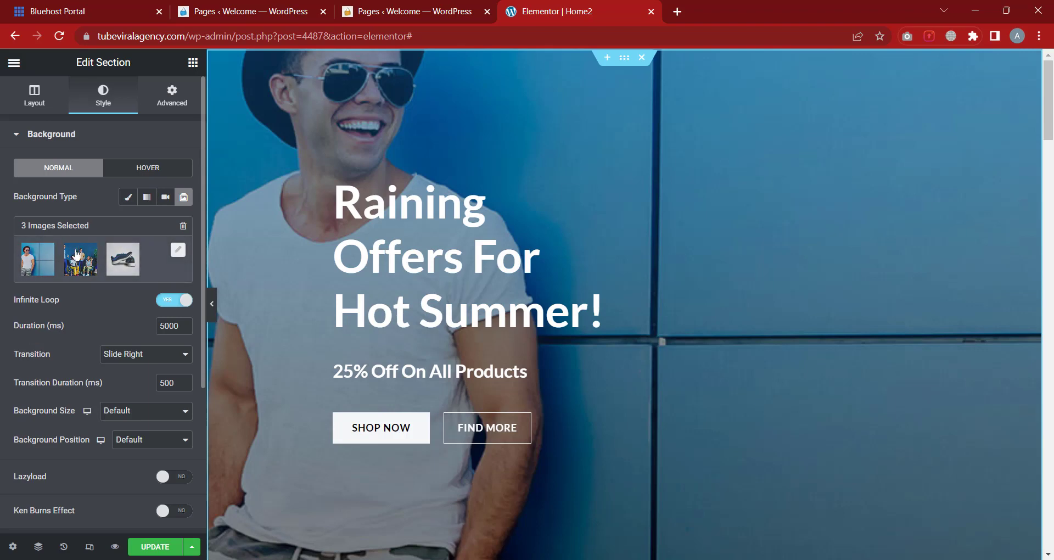
{"action": "scroll", "coordinate": [47, 252], "scroll_direction": "down", "scroll_amount": 1}
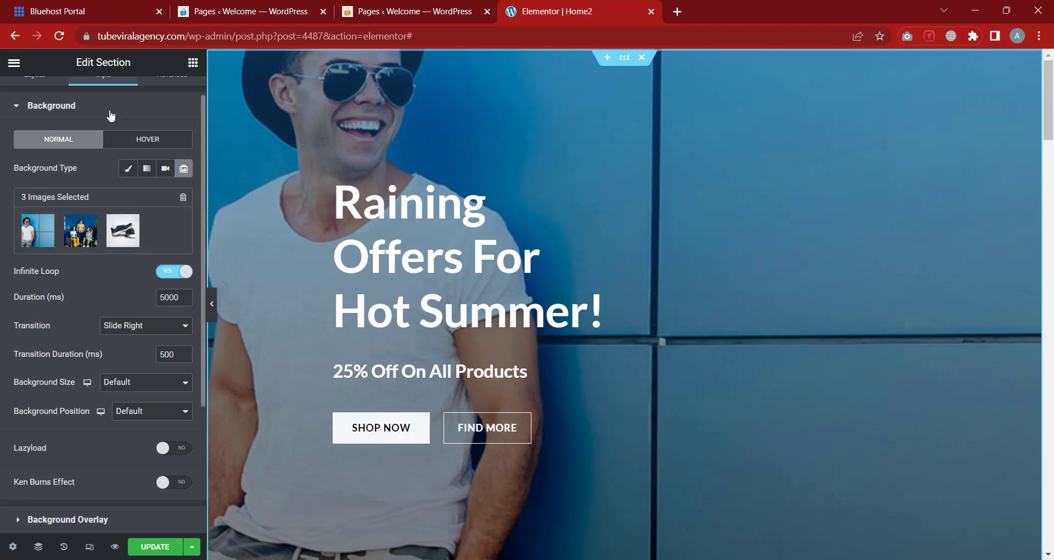
Check the Background Overlay settings, then switch the section background to the beach video
{"action": "left_click", "coordinate": [111, 112]}
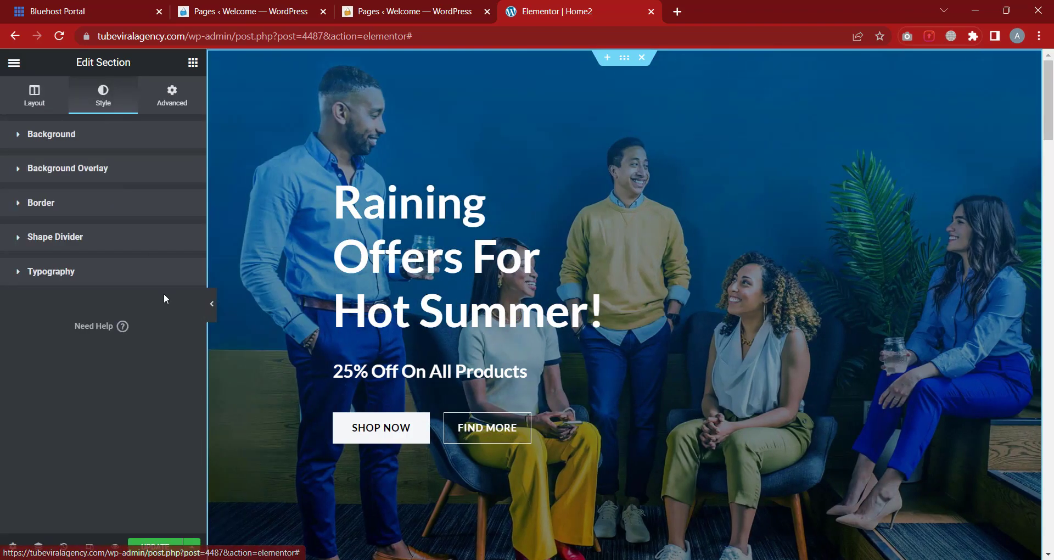
{"action": "left_click", "coordinate": [99, 167]}
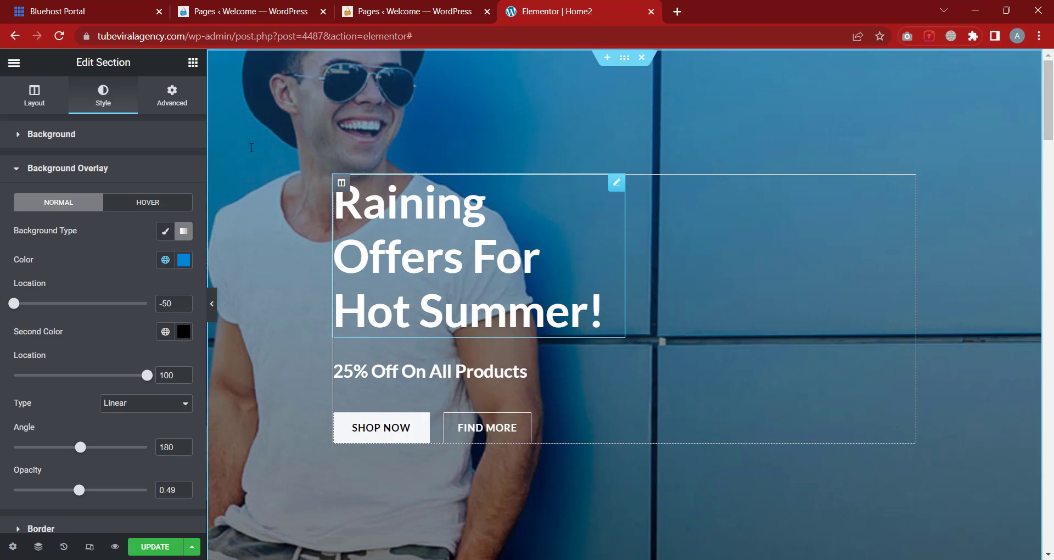
{"action": "left_click", "coordinate": [138, 142]}
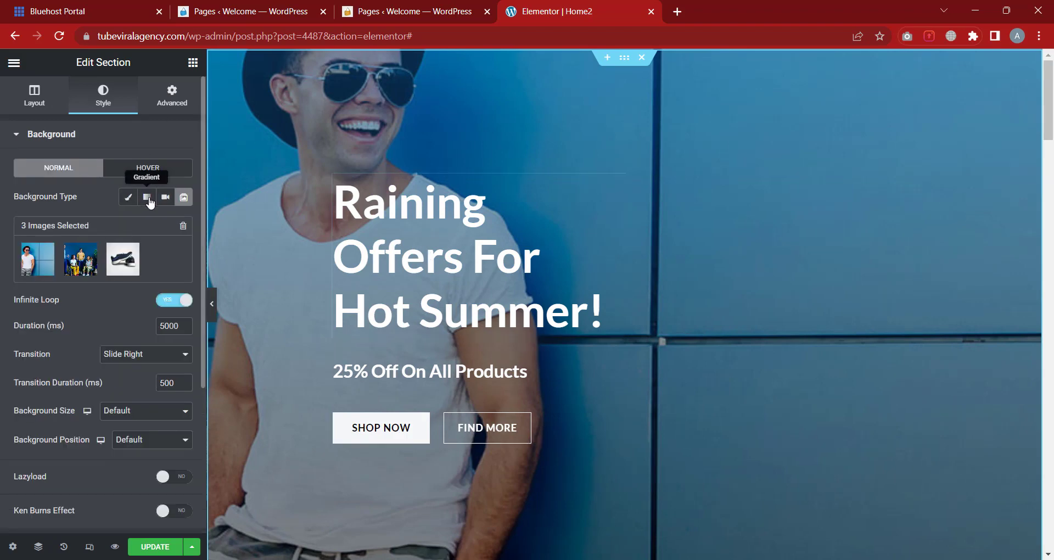
{"action": "left_click", "coordinate": [166, 196]}
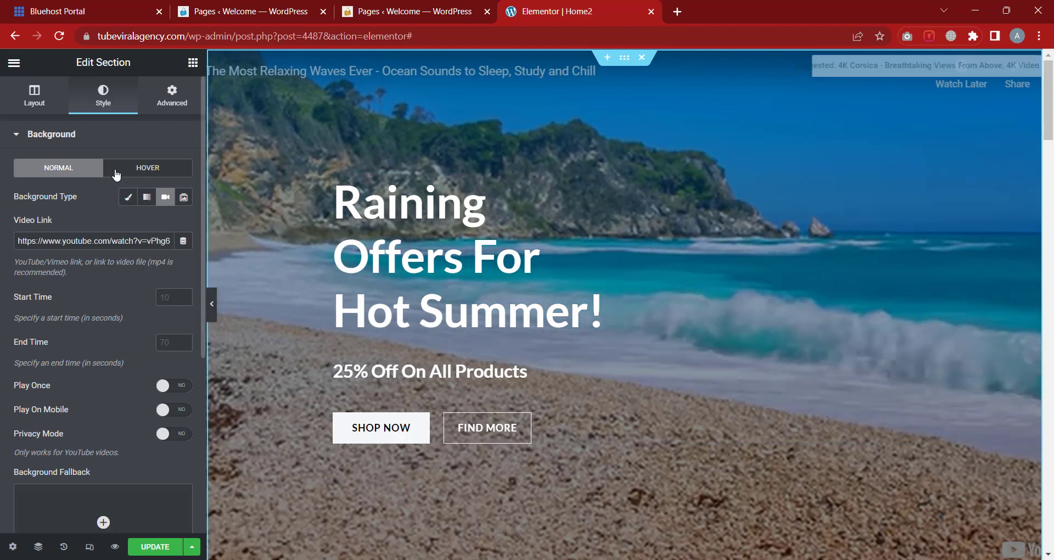
{"action": "left_click", "coordinate": [96, 135]}
Change the background overlay to a Classic flat colour of black #000000
{"action": "left_click", "coordinate": [87, 171]}
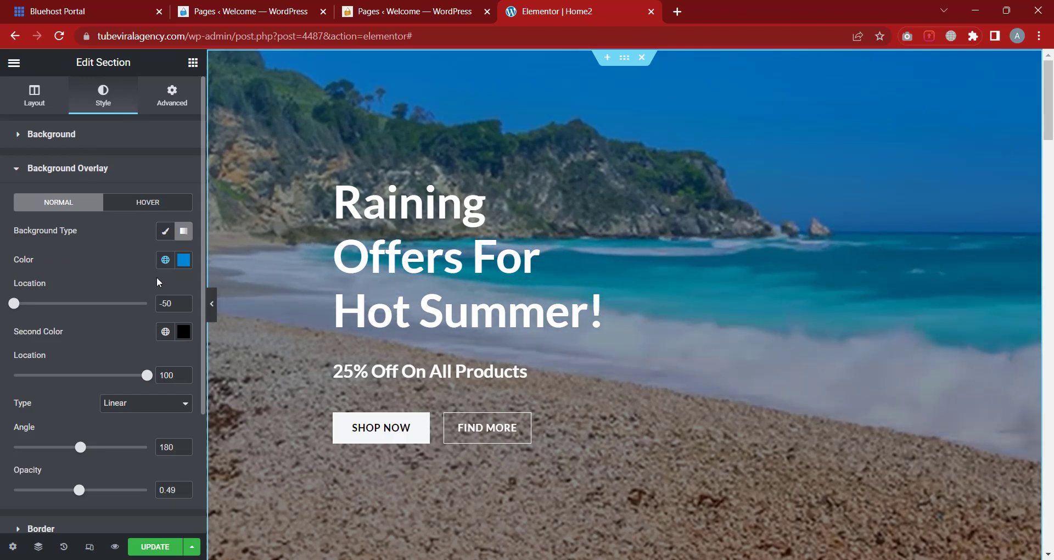
{"action": "left_click", "coordinate": [165, 231]}
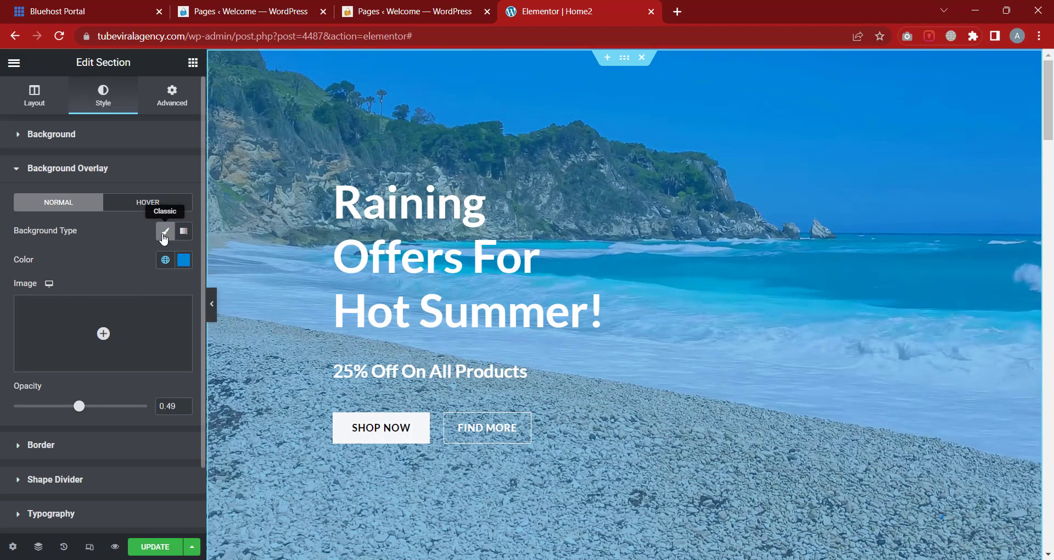
{"action": "left_click", "coordinate": [184, 260]}
{"action": "left_click", "coordinate": [92, 413]}
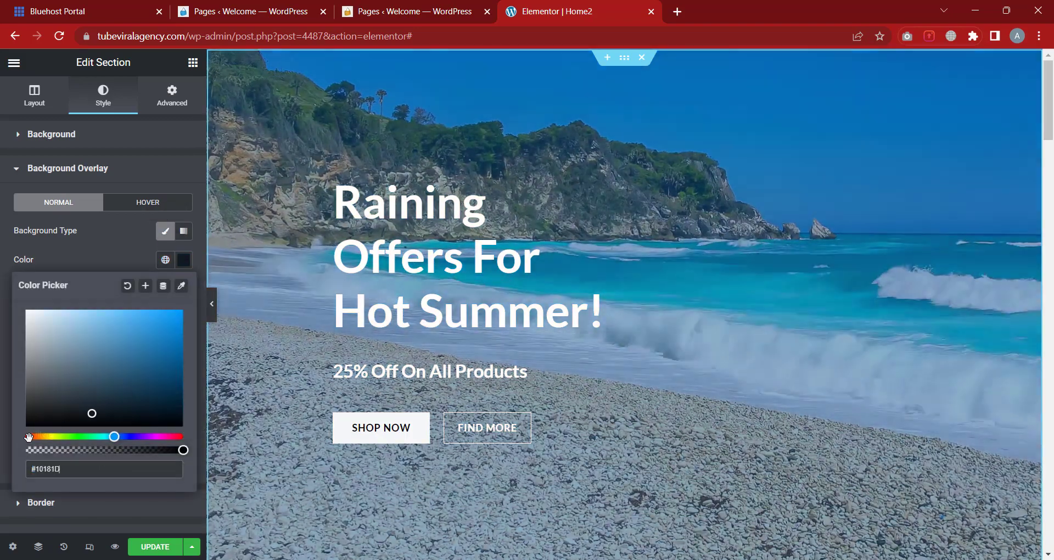
{"action": "left_click_drag", "start_coordinate": [29, 436], "coordinate": [1, 449]}
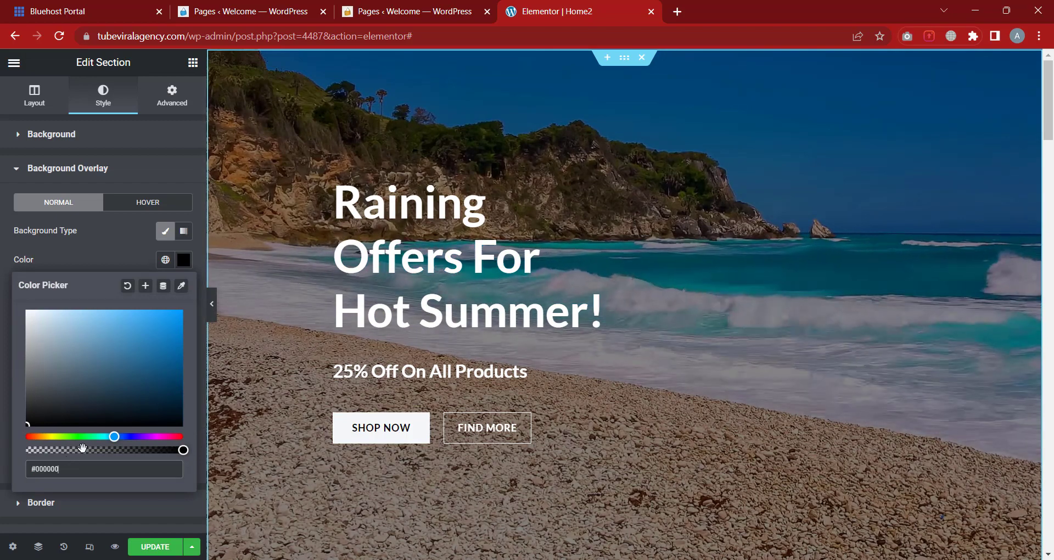
{"action": "left_click", "coordinate": [120, 253]}
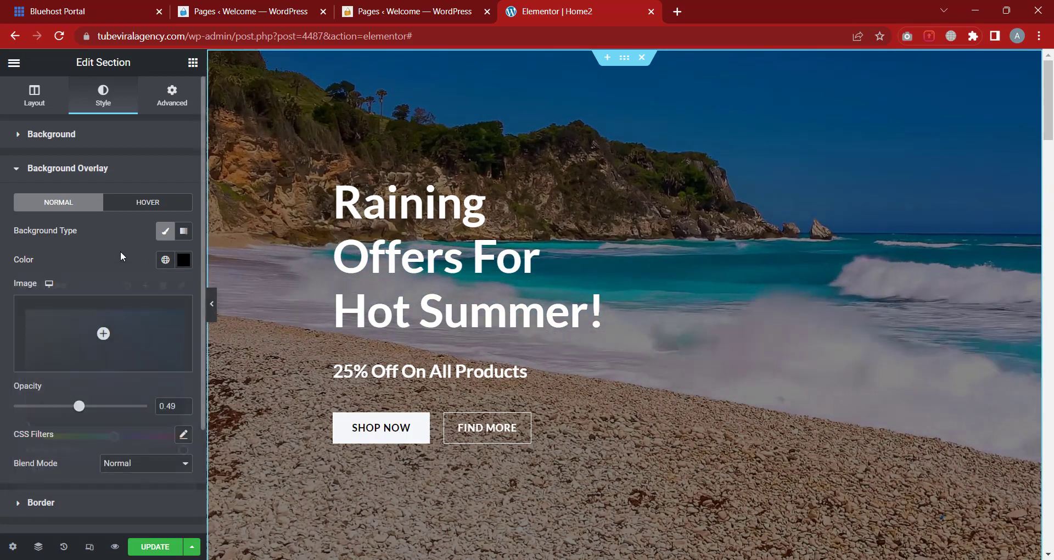
Tune the black overlay's transparency and set its opacity to 0.36
{"action": "left_click_drag", "start_coordinate": [85, 404], "coordinate": [124, 412]}
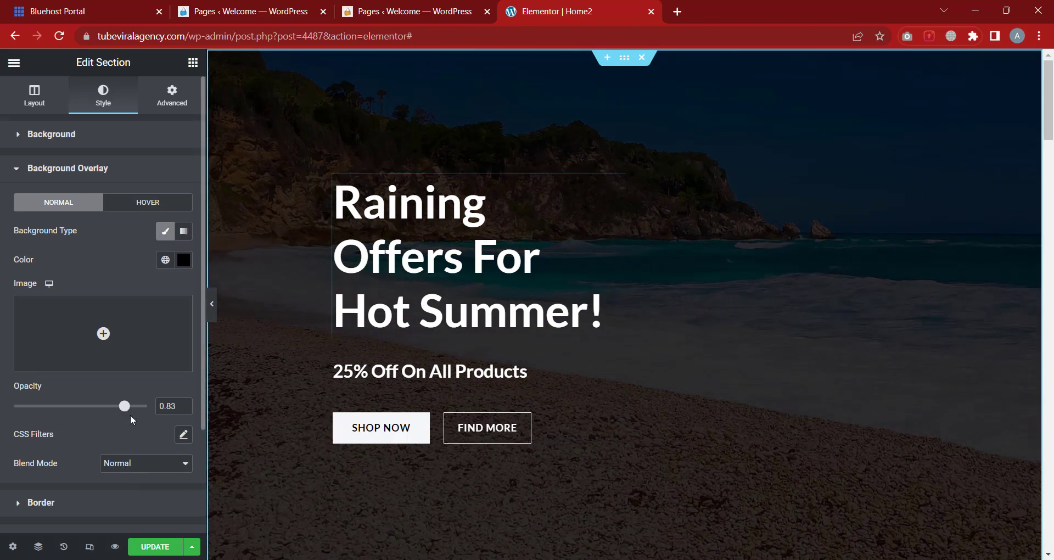
{"action": "left_click_drag", "start_coordinate": [130, 410], "coordinate": [94, 409]}
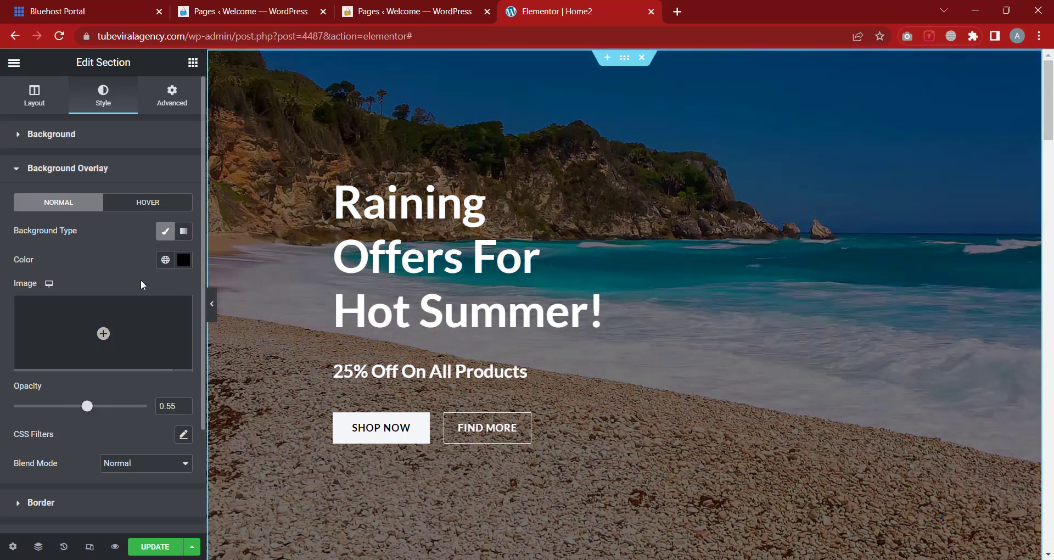
{"action": "left_click", "coordinate": [184, 260]}
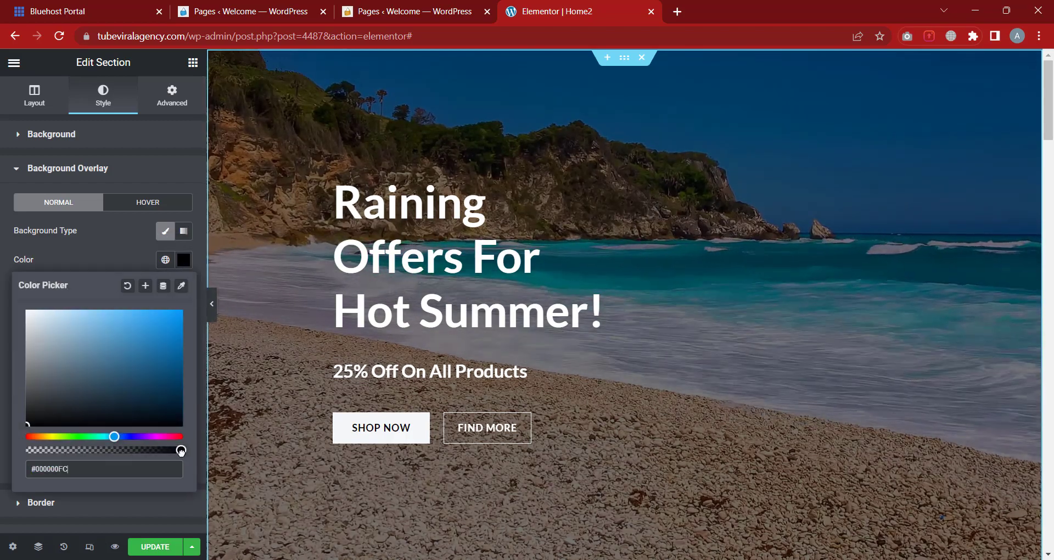
{"action": "mouse_move", "coordinate": [181, 451]}
{"action": "left_mouse_down"}
{"action": "mouse_move", "coordinate": [27, 451]}
{"action": "mouse_move", "coordinate": [189, 439]}
{"action": "left_mouse_up"}
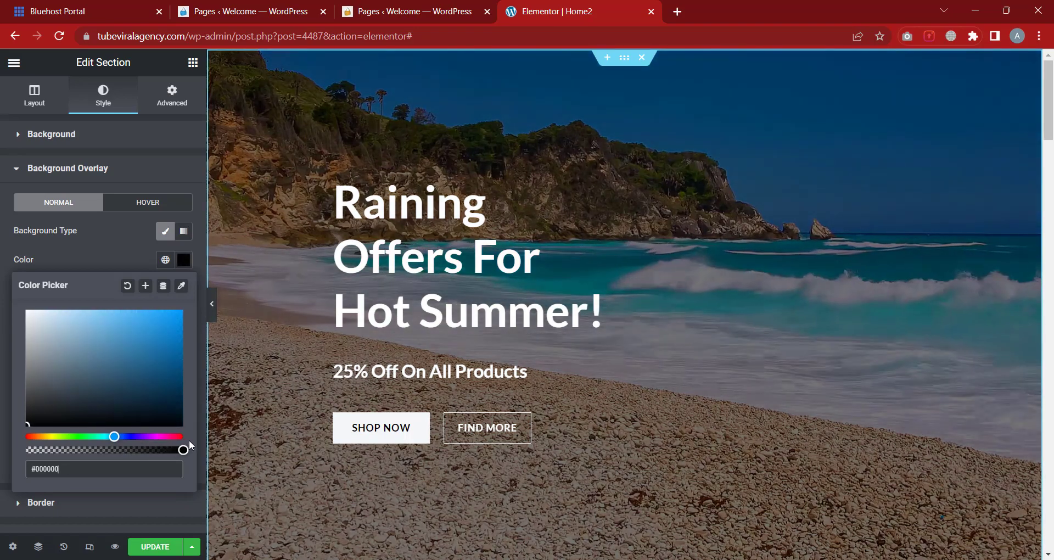
{"action": "left_click", "coordinate": [101, 246]}
{"action": "mouse_move", "coordinate": [65, 415]}
{"action": "left_mouse_down"}
{"action": "mouse_move", "coordinate": [46, 413]}
{"action": "mouse_move", "coordinate": [98, 417]}
{"action": "mouse_move", "coordinate": [65, 422]}
{"action": "left_mouse_up"}
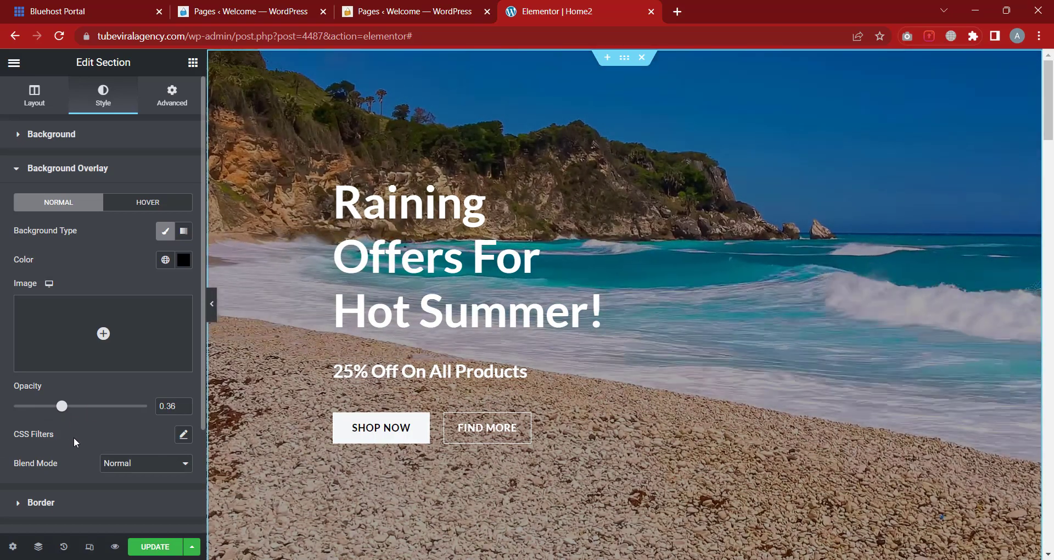
{"action": "scroll", "coordinate": [44, 450], "scroll_direction": "down", "scroll_amount": 1}
Try the Multiply and Color Dodge overlay blend modes, then keep Normal
{"action": "left_click", "coordinate": [120, 439]}
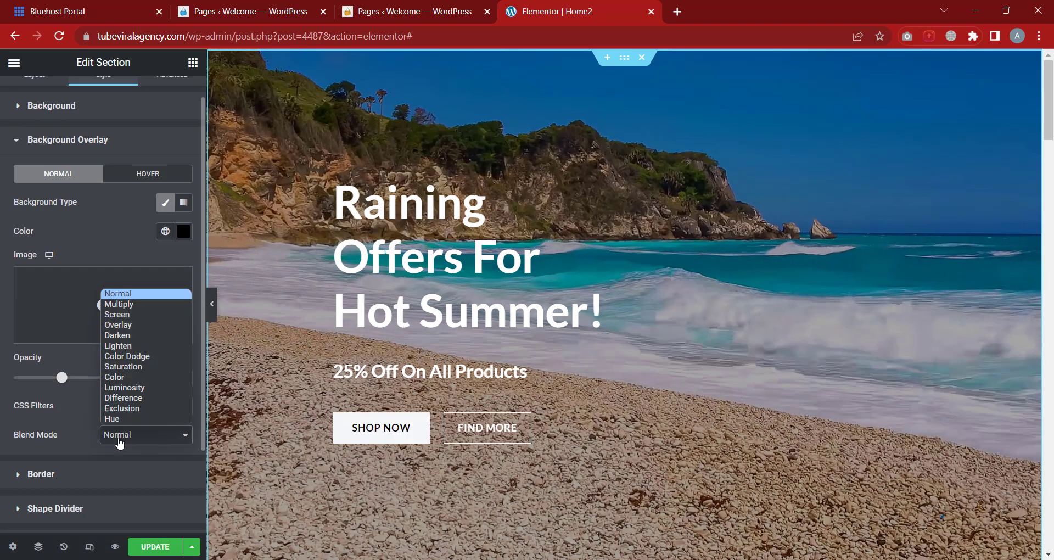
{"action": "left_click", "coordinate": [121, 305]}
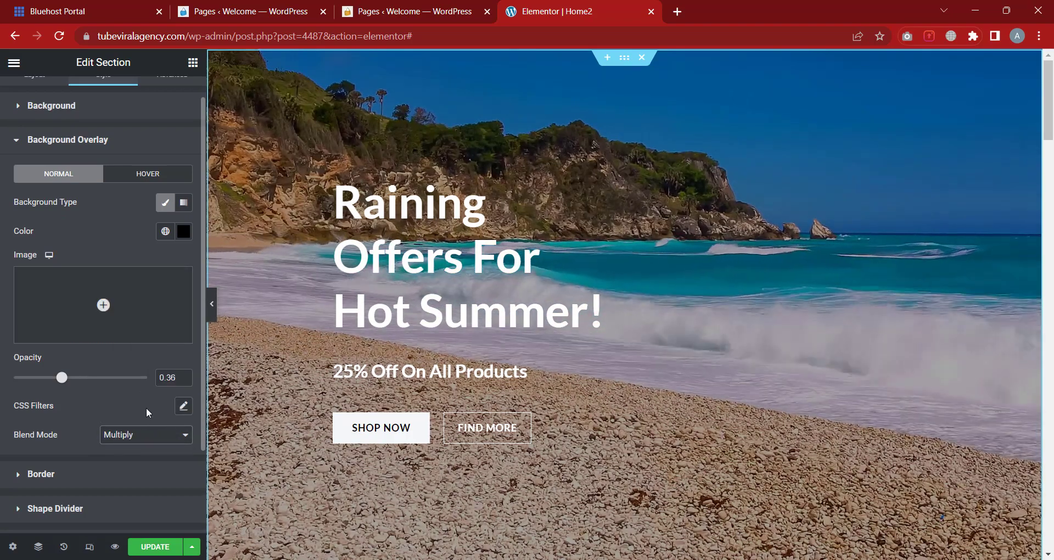
{"action": "left_click", "coordinate": [142, 433]}
{"action": "key", "text": "Escape"}
{"action": "key", "text": "c"}
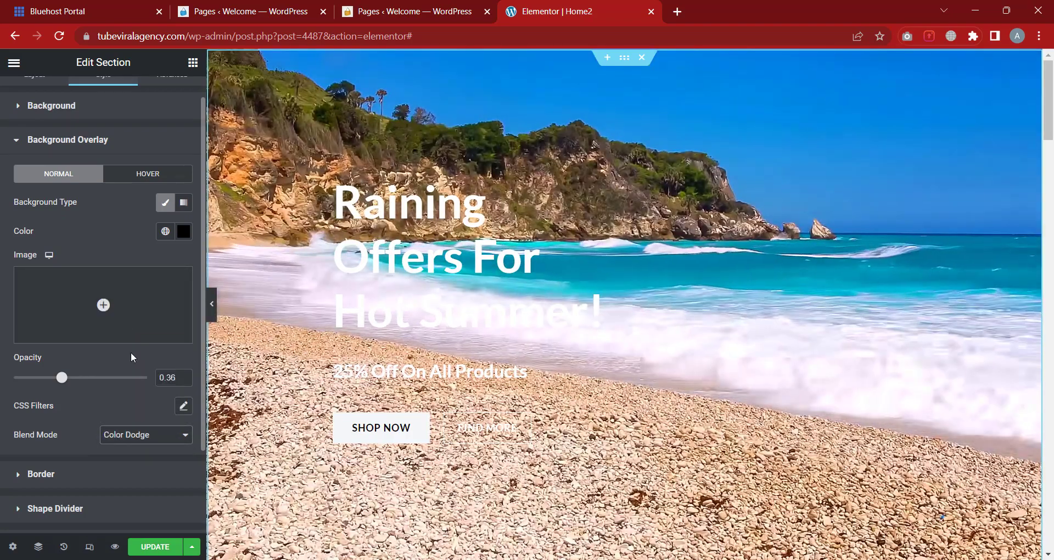
{"action": "left_click", "coordinate": [124, 436]}
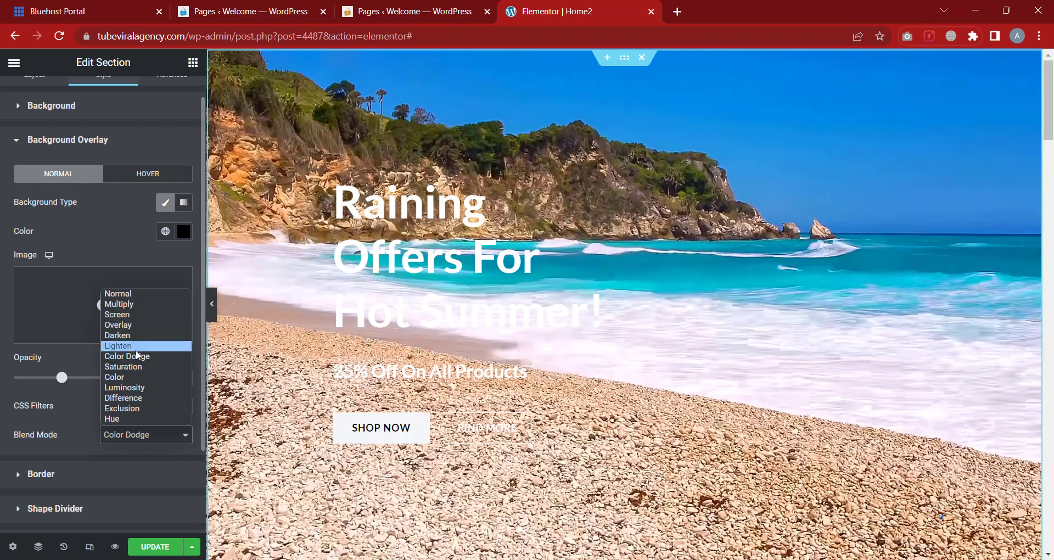
{"action": "key", "text": "n"}
{"action": "key", "text": "Return"}
{"action": "scroll", "coordinate": [112, 379], "scroll_direction": "up", "scroll_amount": 1}
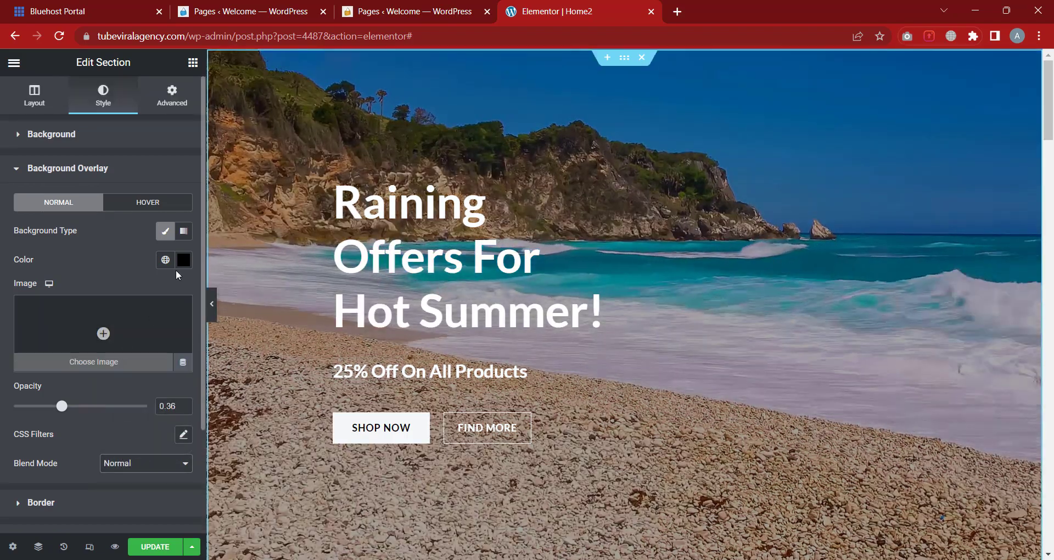
Change the overlay colour to bright red #FF0035
{"action": "left_click", "coordinate": [184, 259]}
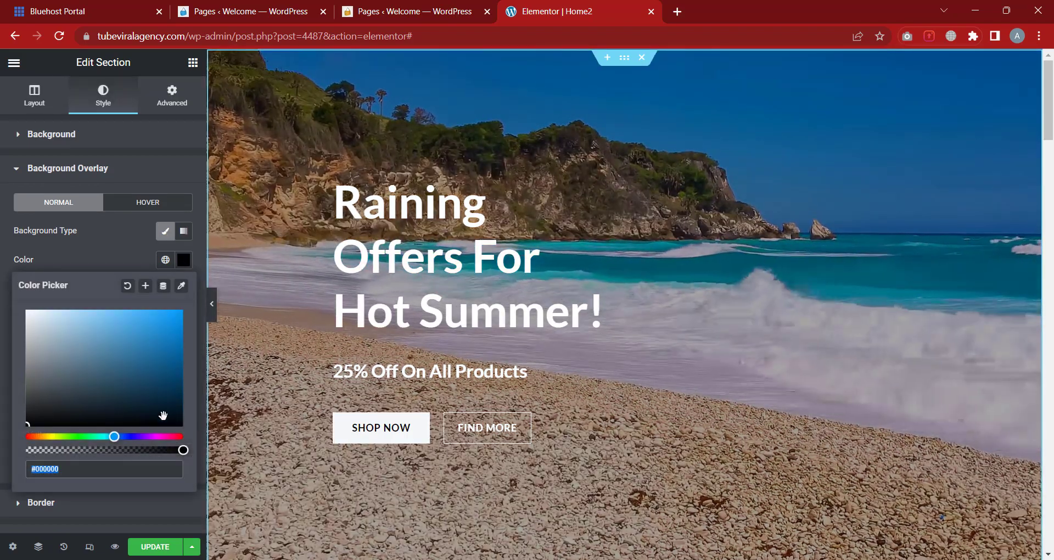
{"action": "left_click", "coordinate": [178, 437]}
{"action": "left_click_drag", "start_coordinate": [174, 323], "coordinate": [190, 290]}
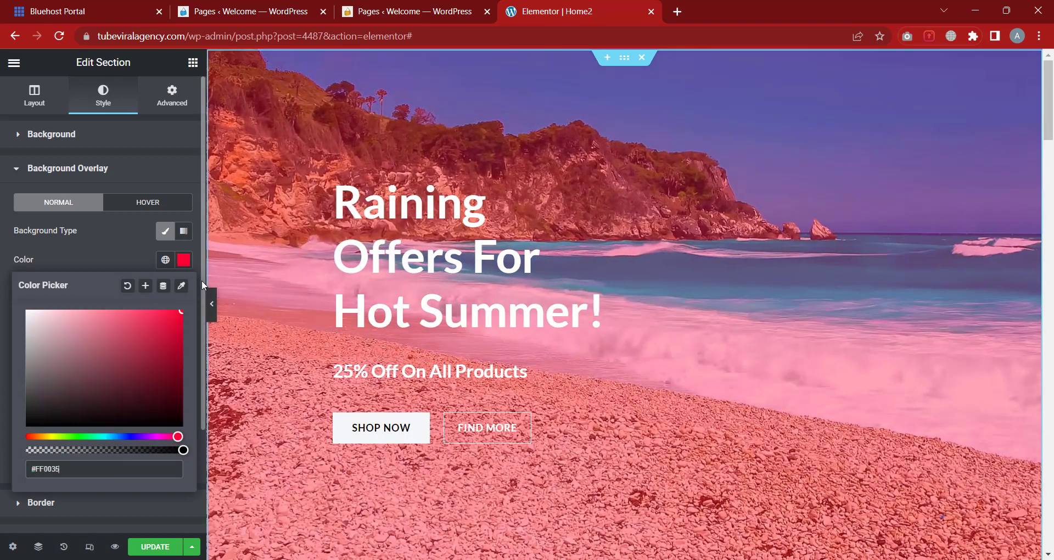
{"action": "left_click", "coordinate": [136, 238]}
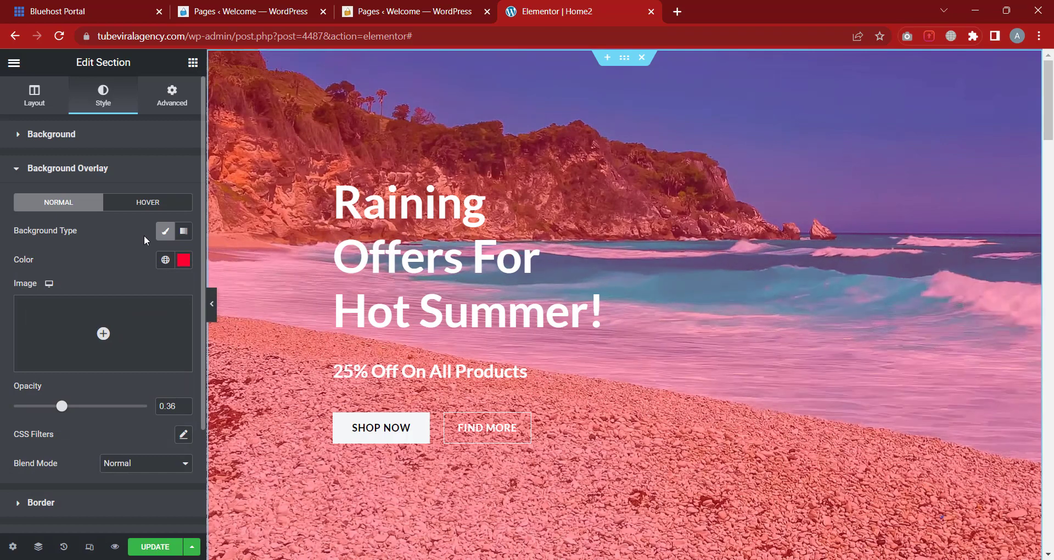
Switch the overlay to a gradient with bright blue as the second colour
{"action": "left_click", "coordinate": [184, 232]}
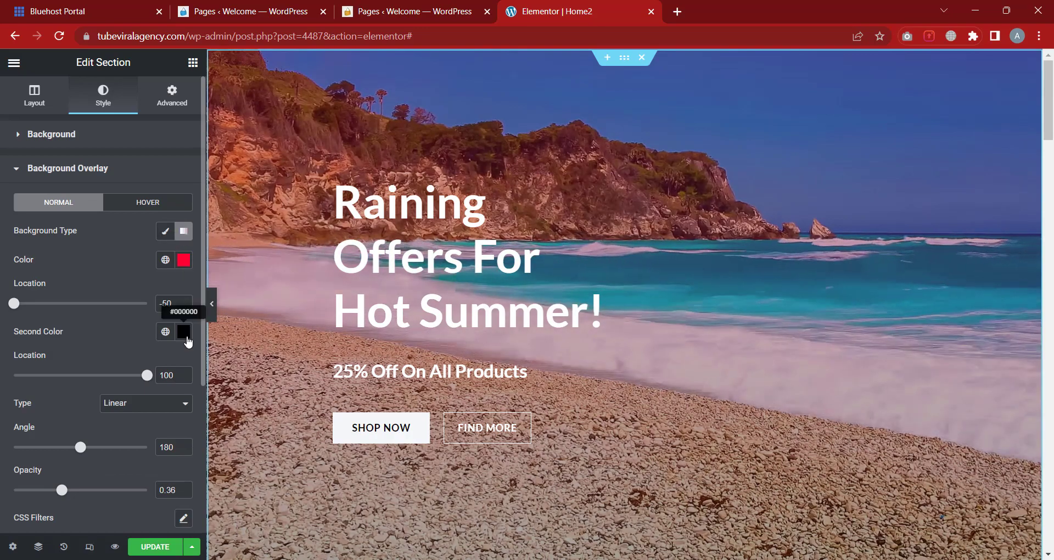
{"action": "left_click", "coordinate": [184, 331]}
{"action": "left_click", "coordinate": [130, 264]}
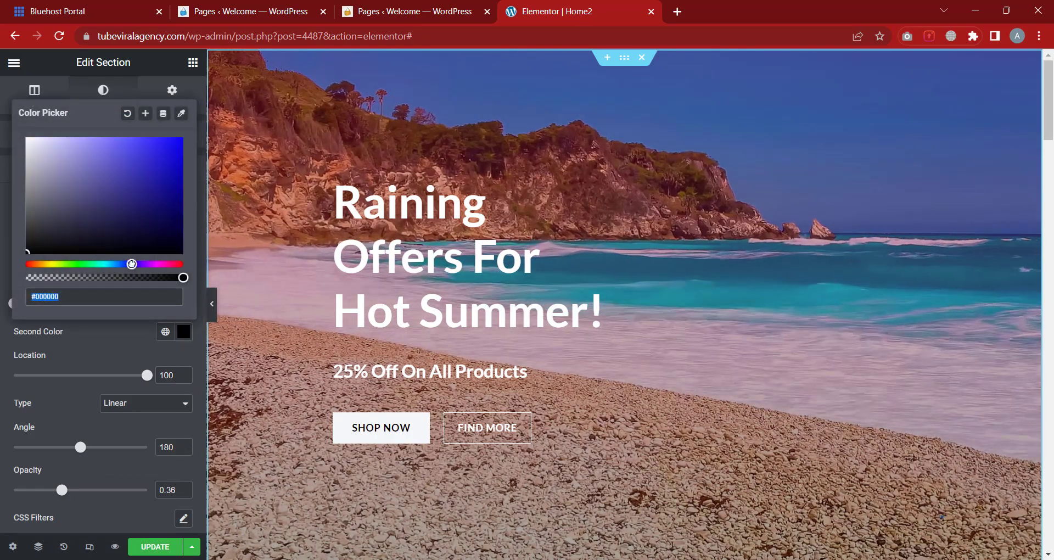
{"action": "left_click_drag", "start_coordinate": [163, 207], "coordinate": [200, 115]}
{"action": "scroll", "coordinate": [194, 140], "scroll_direction": "down", "scroll_amount": 4}
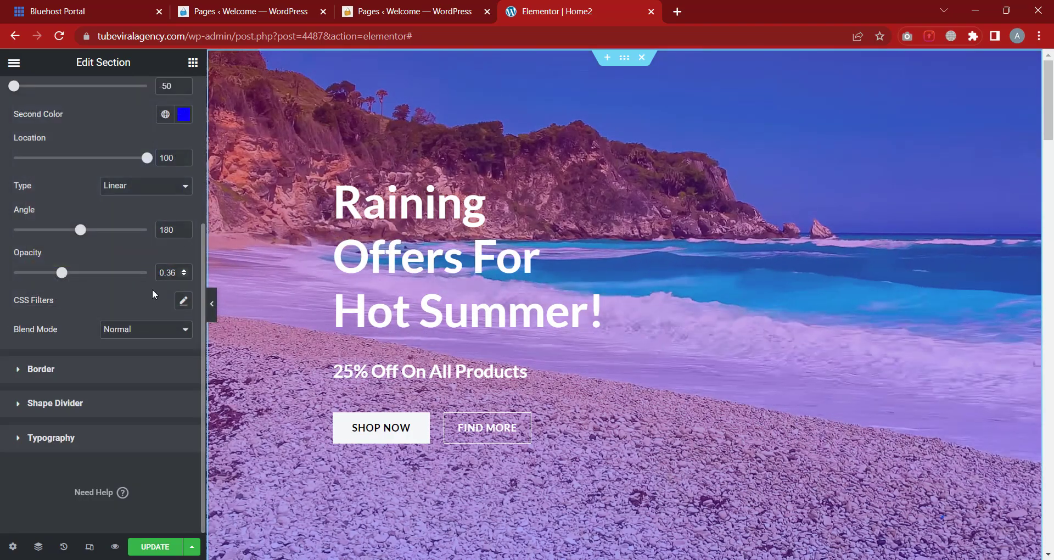
{"action": "scroll", "coordinate": [157, 287], "scroll_direction": "up", "scroll_amount": 3}
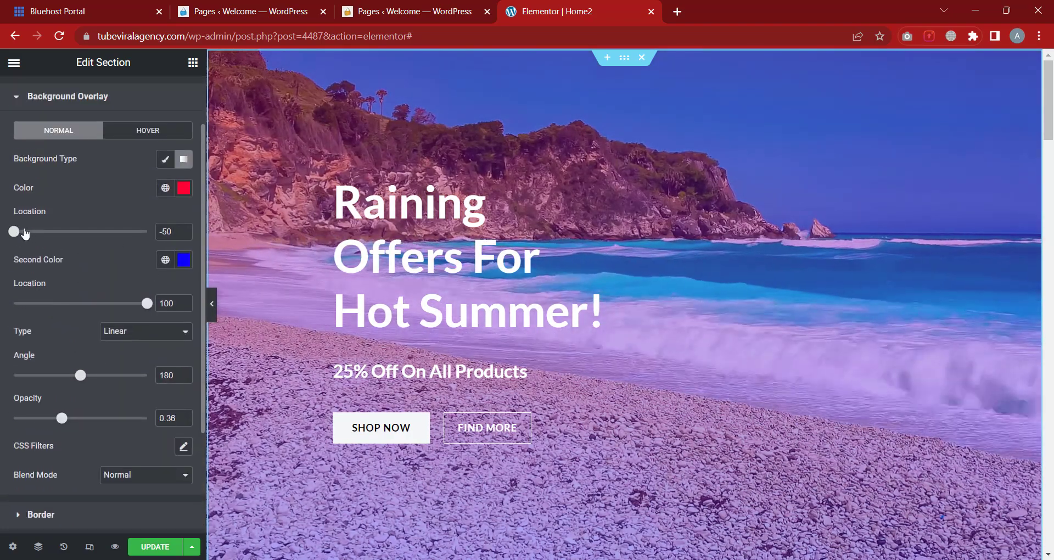
Set the gradient's red location to 43, angle to 260 and opacity to 0.77
{"action": "left_click_drag", "start_coordinate": [23, 236], "coordinate": [71, 235]}
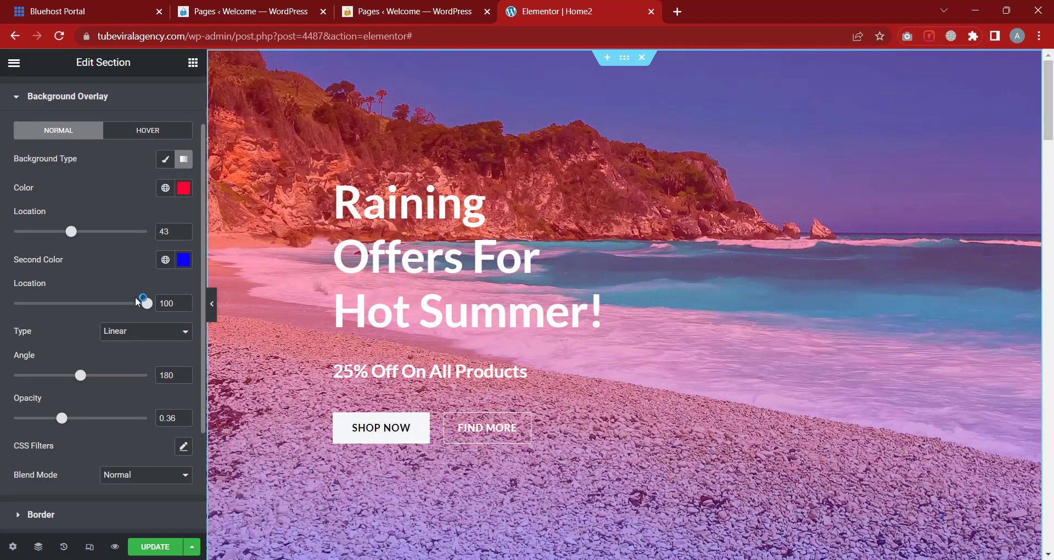
{"action": "mouse_move", "coordinate": [147, 303]}
{"action": "left_mouse_down"}
{"action": "mouse_move", "coordinate": [54, 303]}
{"action": "mouse_move", "coordinate": [147, 303]}
{"action": "left_mouse_up"}
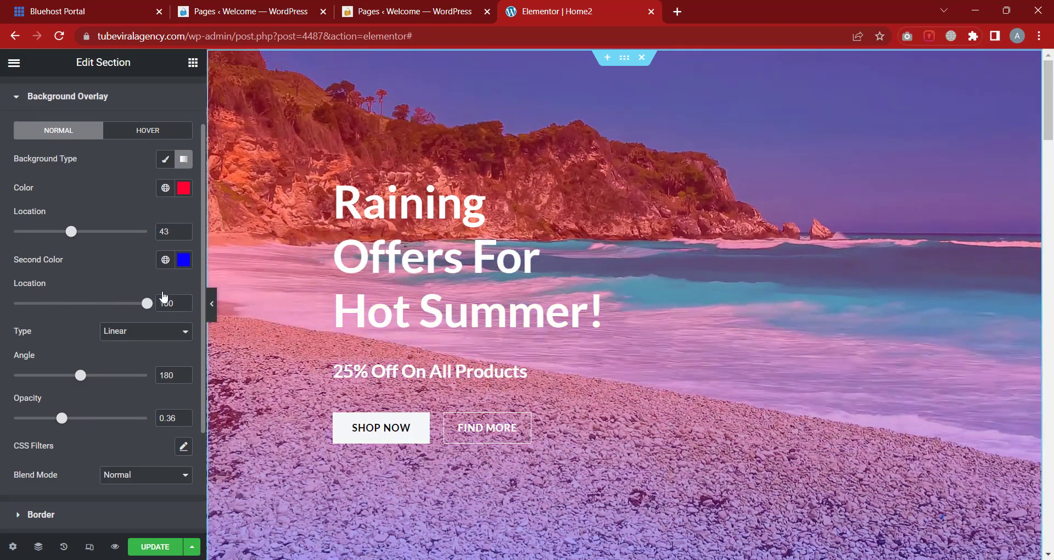
{"action": "left_click_drag", "start_coordinate": [81, 376], "coordinate": [109, 398]}
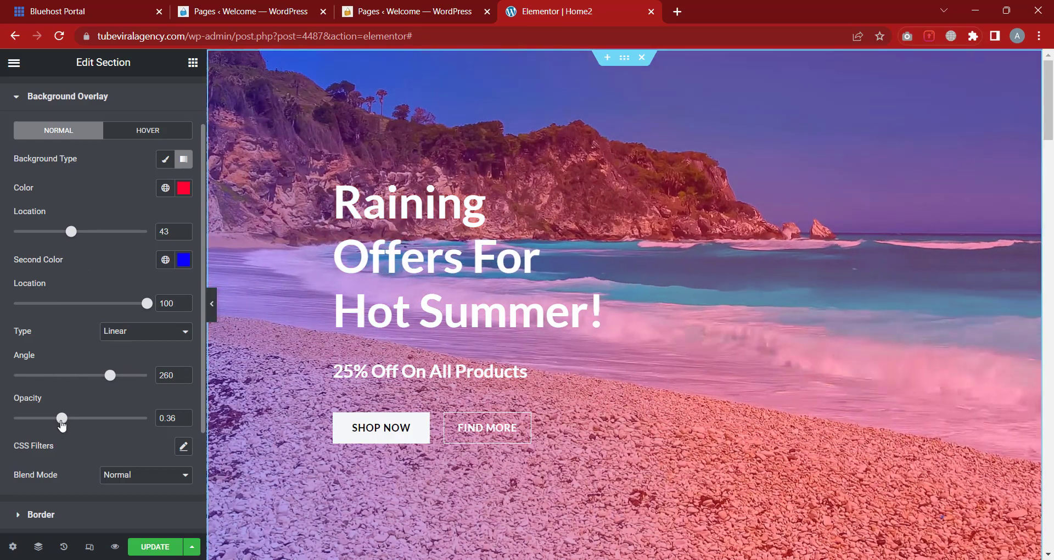
{"action": "left_click_drag", "start_coordinate": [62, 423], "coordinate": [118, 412]}
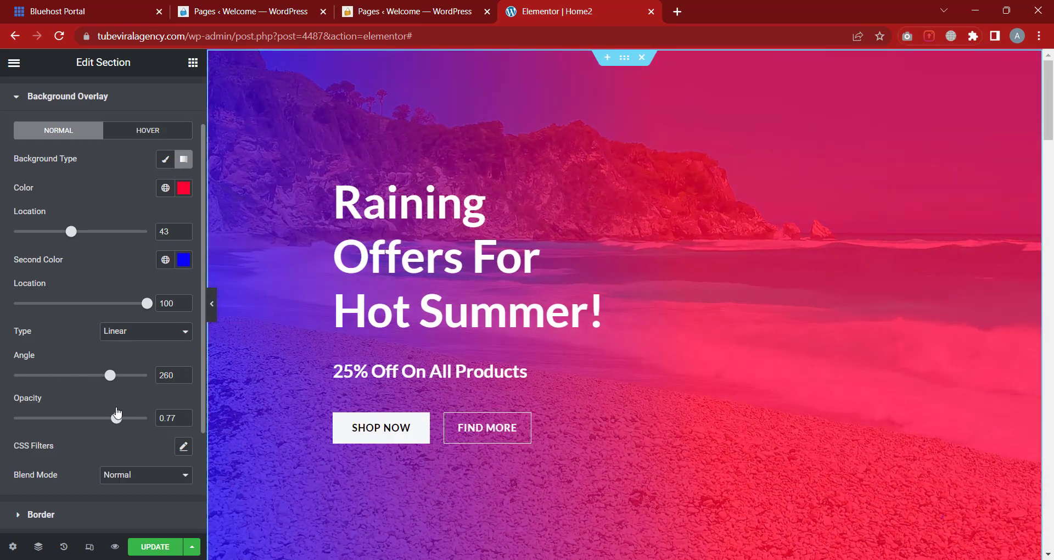
{"action": "scroll", "coordinate": [70, 324], "scroll_direction": "down", "scroll_amount": 3}
{"action": "scroll", "coordinate": [121, 343], "scroll_direction": "up", "scroll_amount": 5}
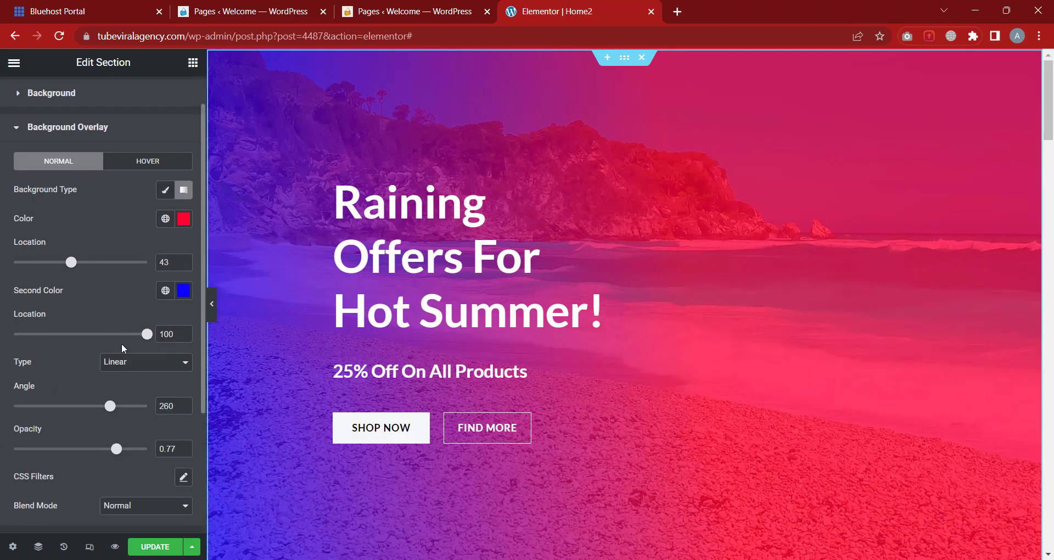
{"action": "left_click", "coordinate": [92, 170]}
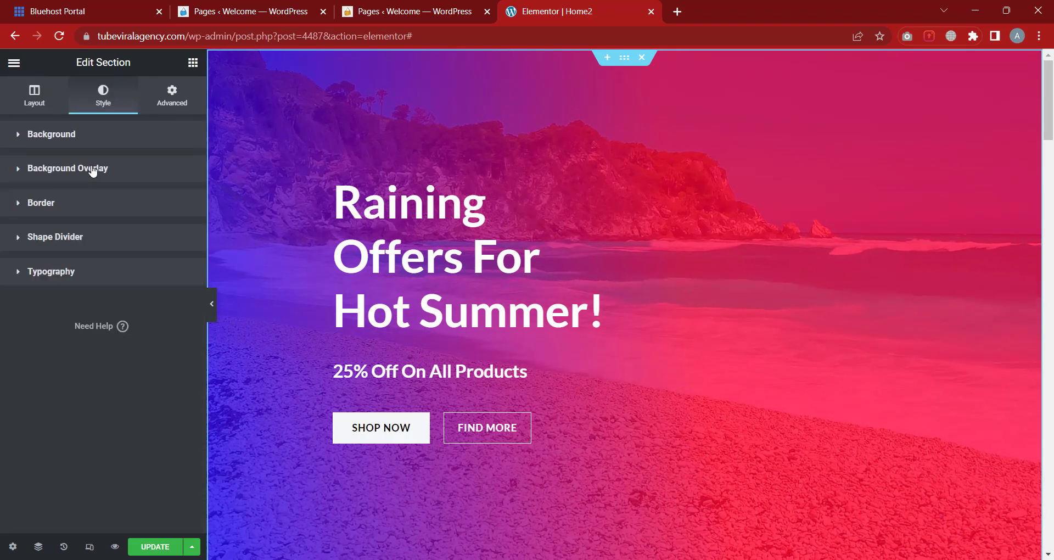
Give the section's Hover background a Classic black #000000 colour
{"action": "left_click", "coordinate": [87, 207]}
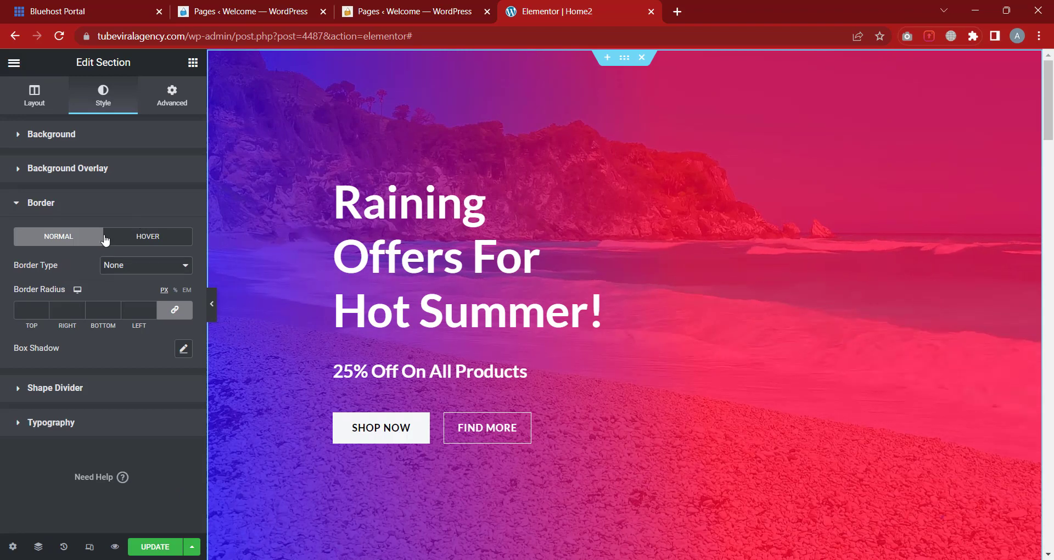
{"action": "left_click", "coordinate": [82, 141]}
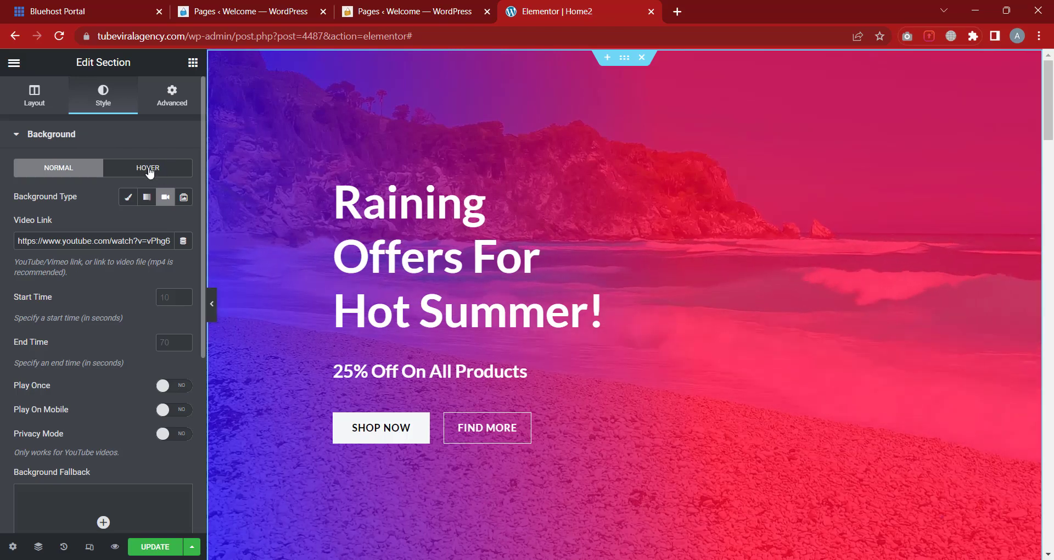
{"action": "left_click", "coordinate": [150, 170]}
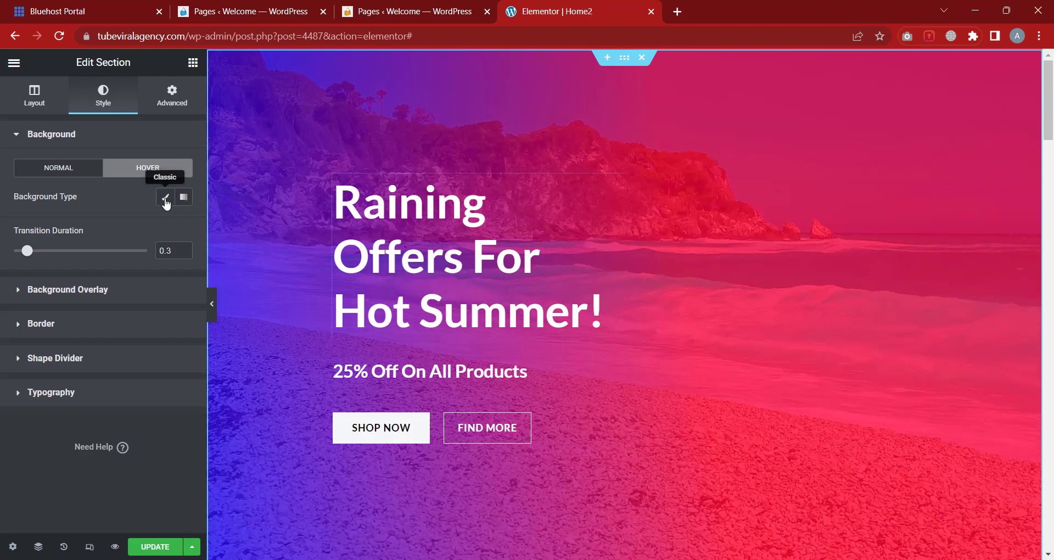
{"action": "left_click", "coordinate": [165, 197]}
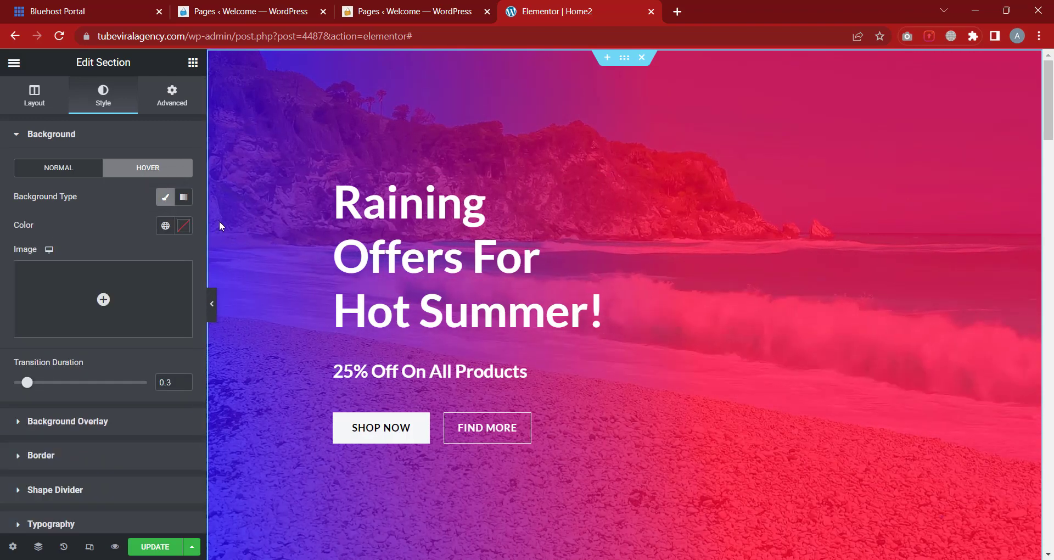
{"action": "left_click", "coordinate": [184, 226]}
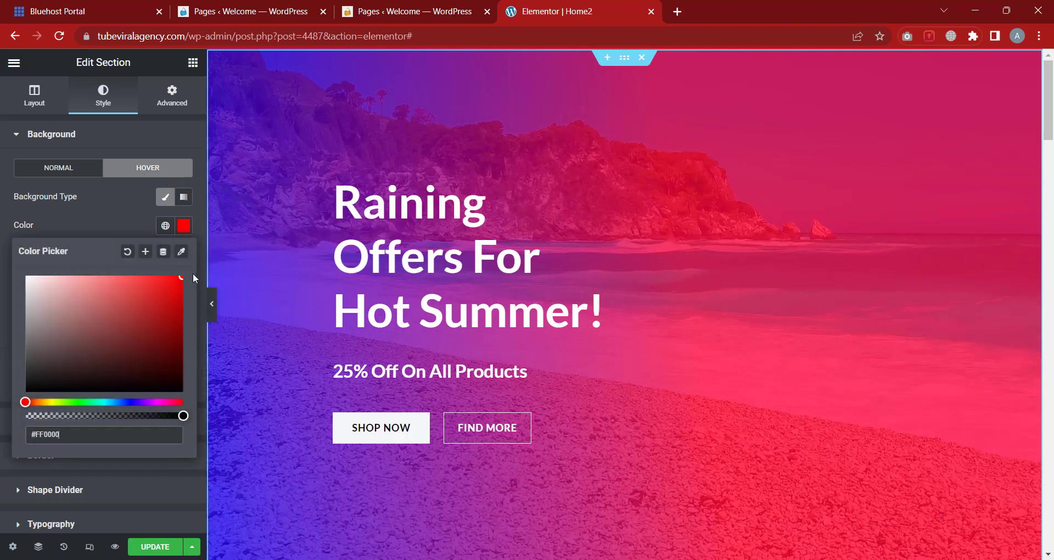
{"action": "left_click_drag", "start_coordinate": [181, 277], "coordinate": [11, 404]}
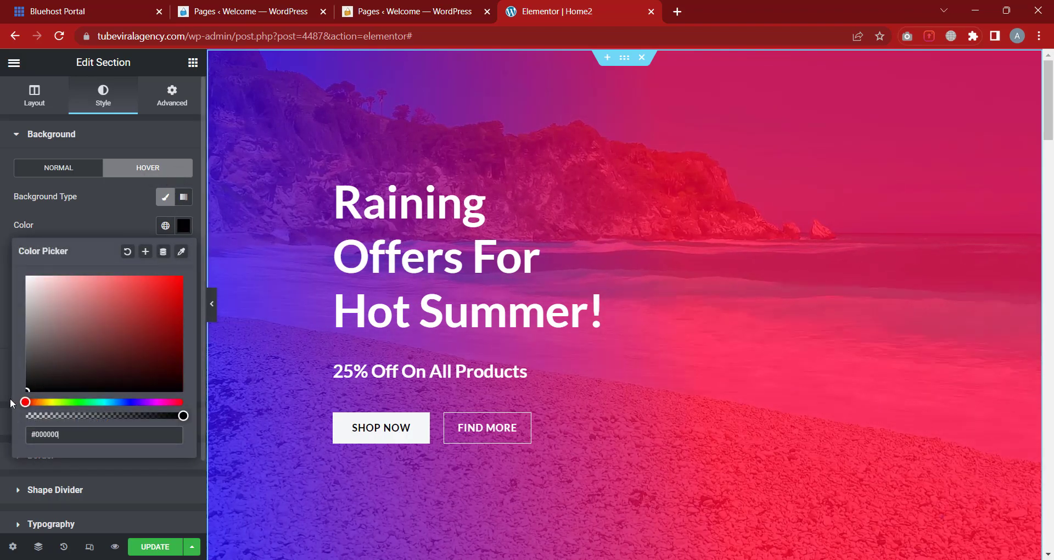
{"action": "left_click", "coordinate": [71, 217]}
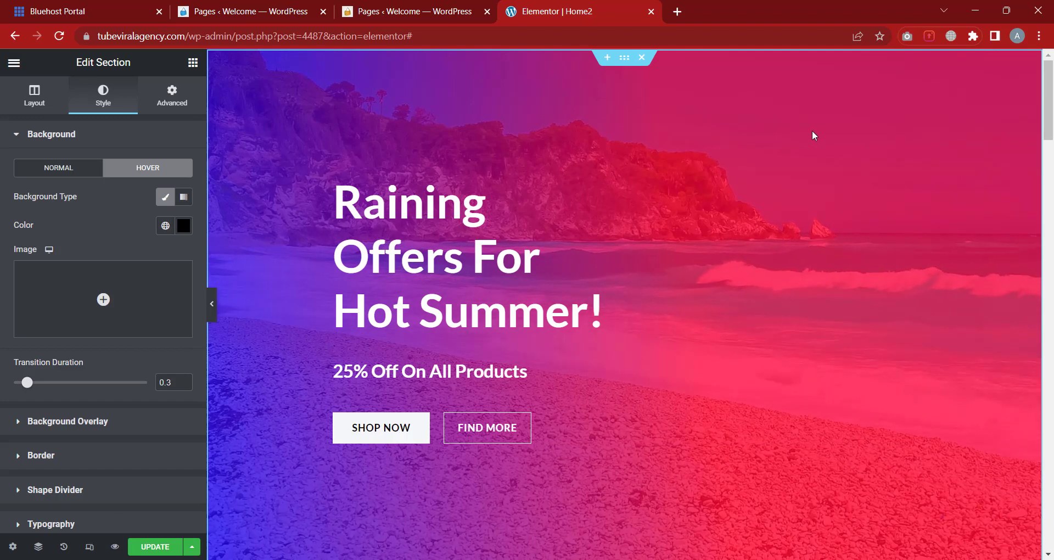
Try a gradient hover background, revert to Classic, and return to the Normal settings
{"action": "left_click", "coordinate": [184, 198]}
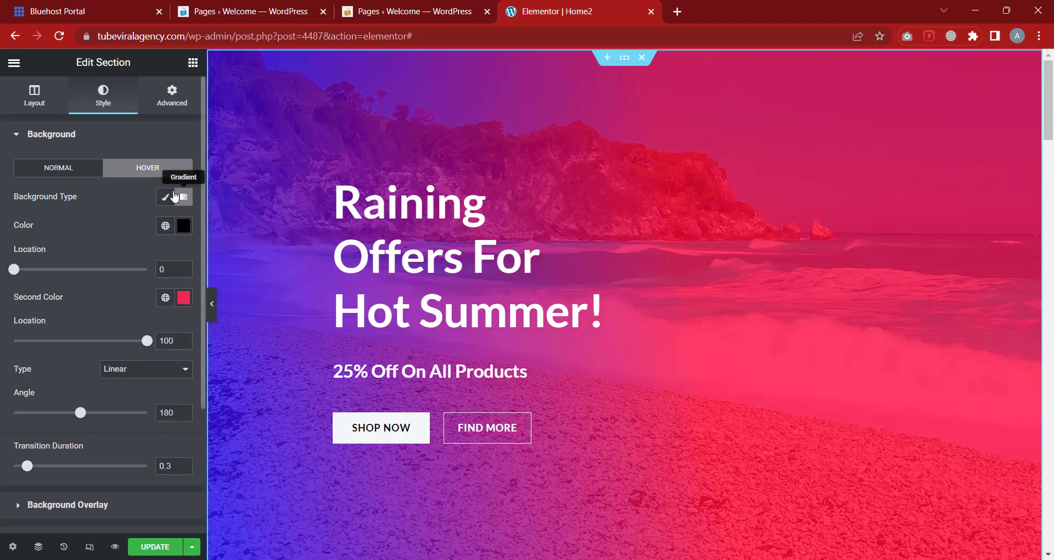
{"action": "left_click", "coordinate": [165, 196]}
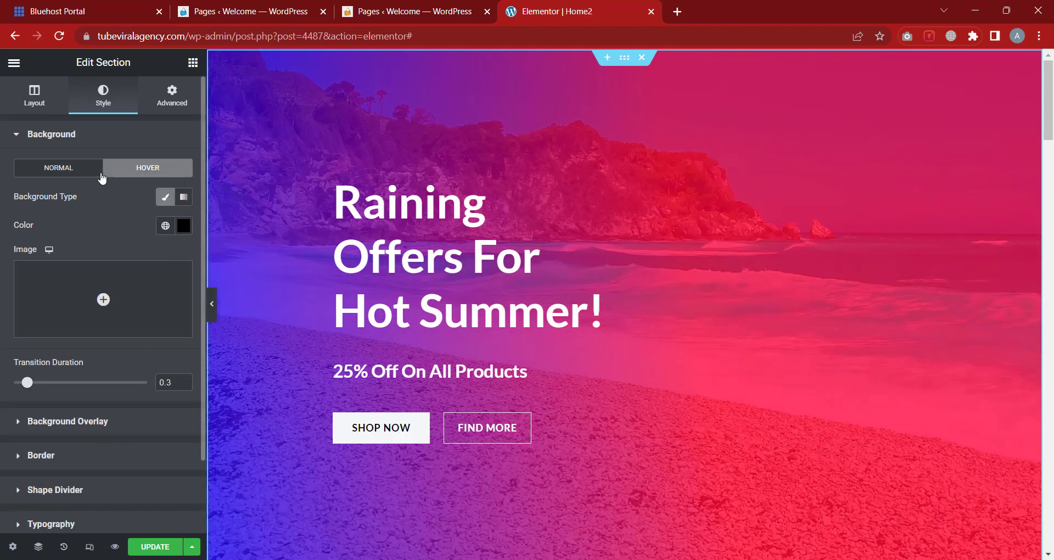
{"action": "left_click", "coordinate": [63, 171]}
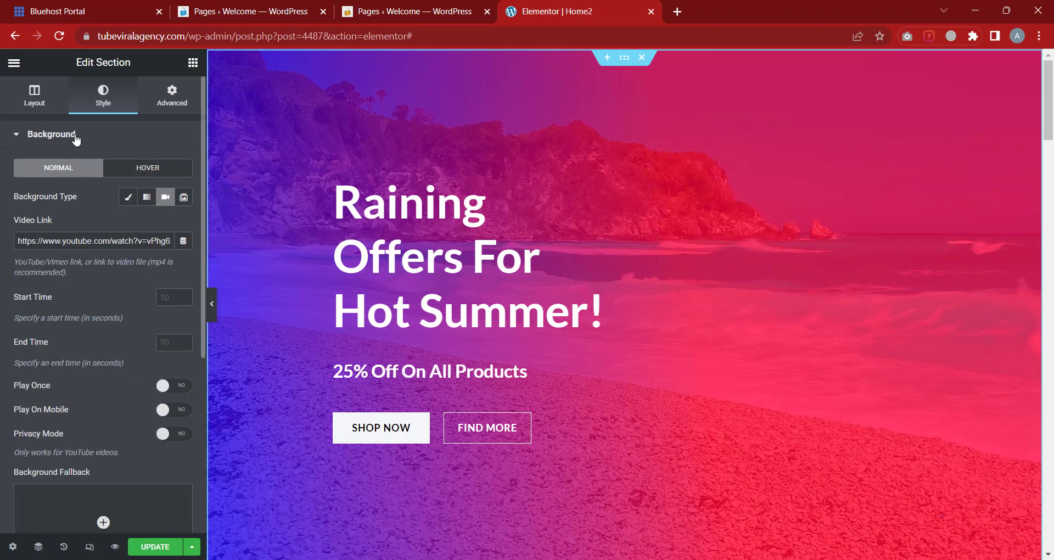
{"action": "left_click", "coordinate": [74, 136]}
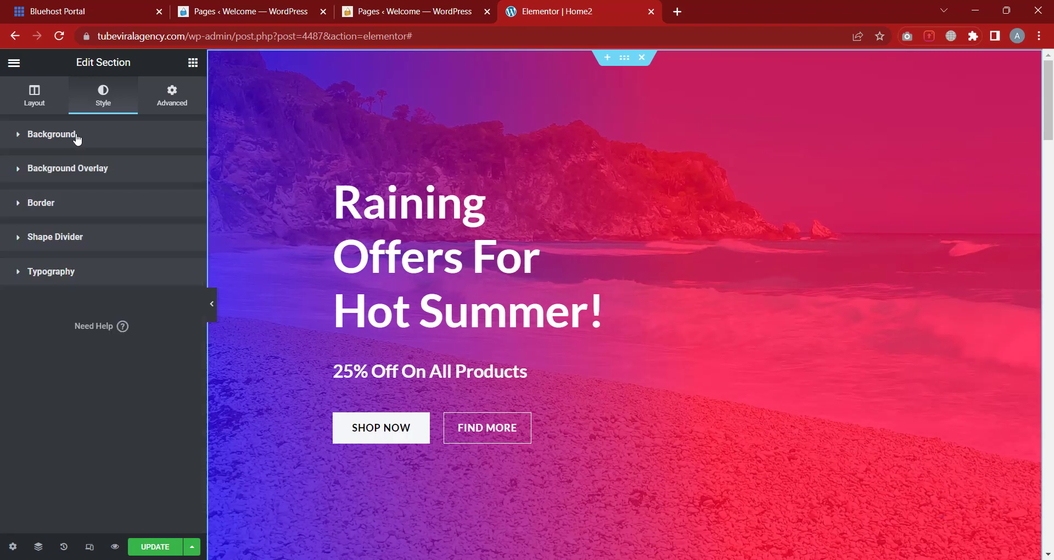
Set the overlay's Hover state to a Classic white #FFFFFF colour
{"action": "left_click", "coordinate": [99, 173]}
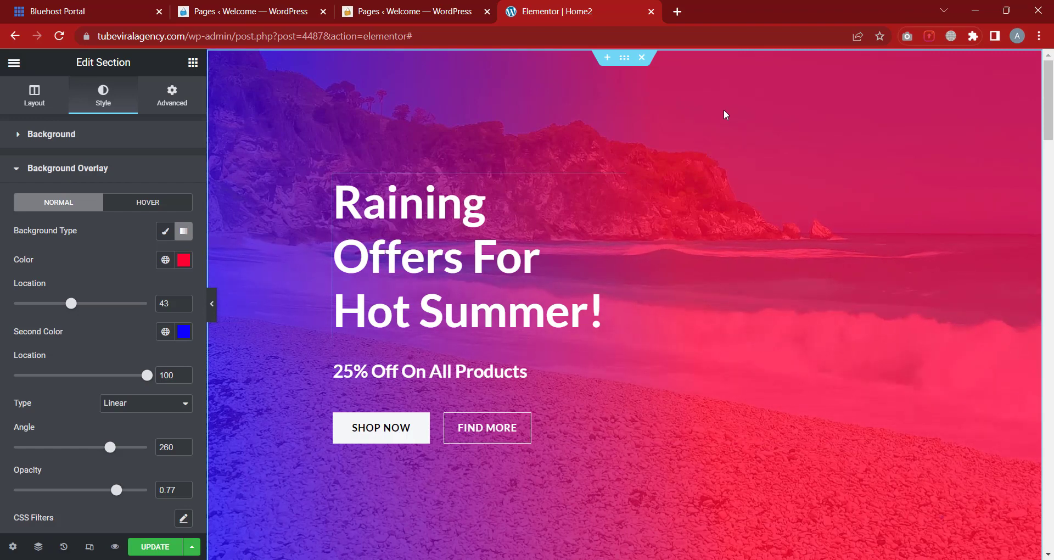
{"action": "left_click", "coordinate": [149, 213]}
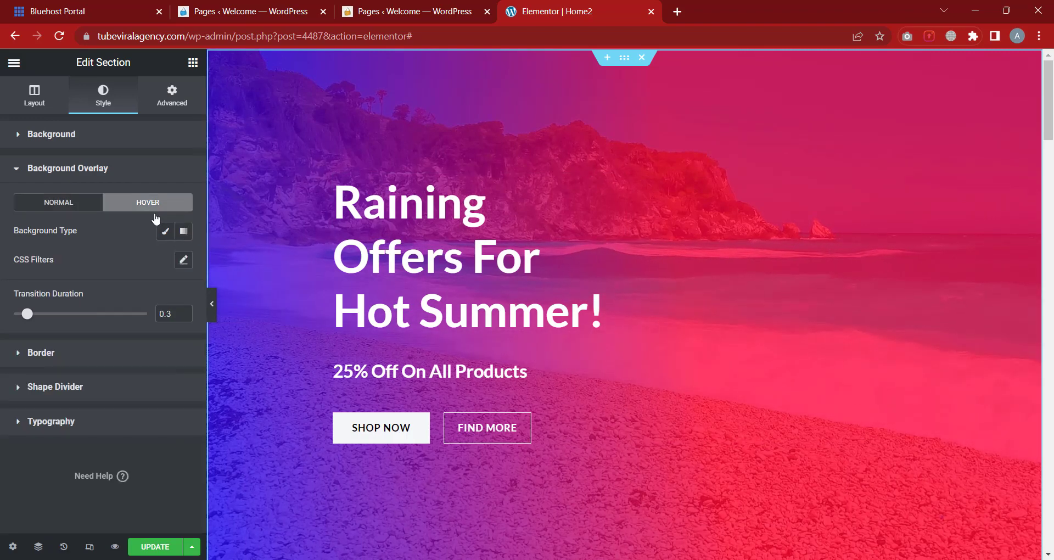
{"action": "left_click", "coordinate": [165, 231]}
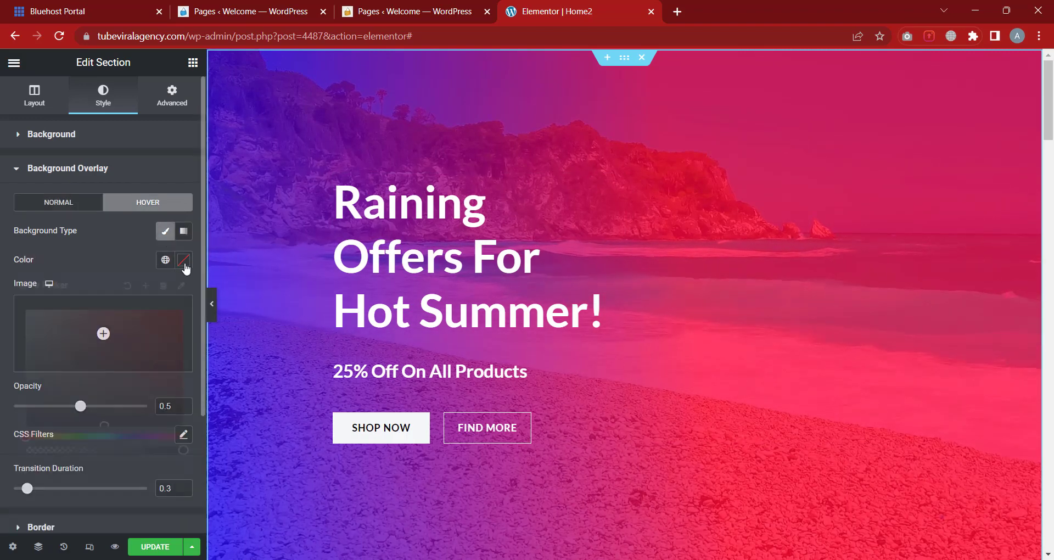
{"action": "left_click", "coordinate": [183, 260]}
{"action": "left_click", "coordinate": [148, 387]}
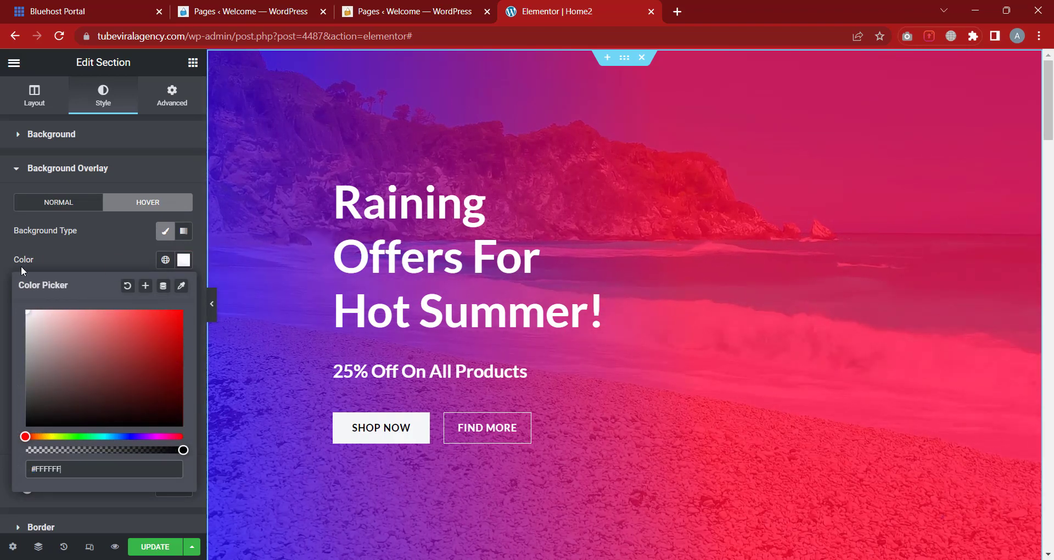
{"action": "left_click", "coordinate": [74, 247]}
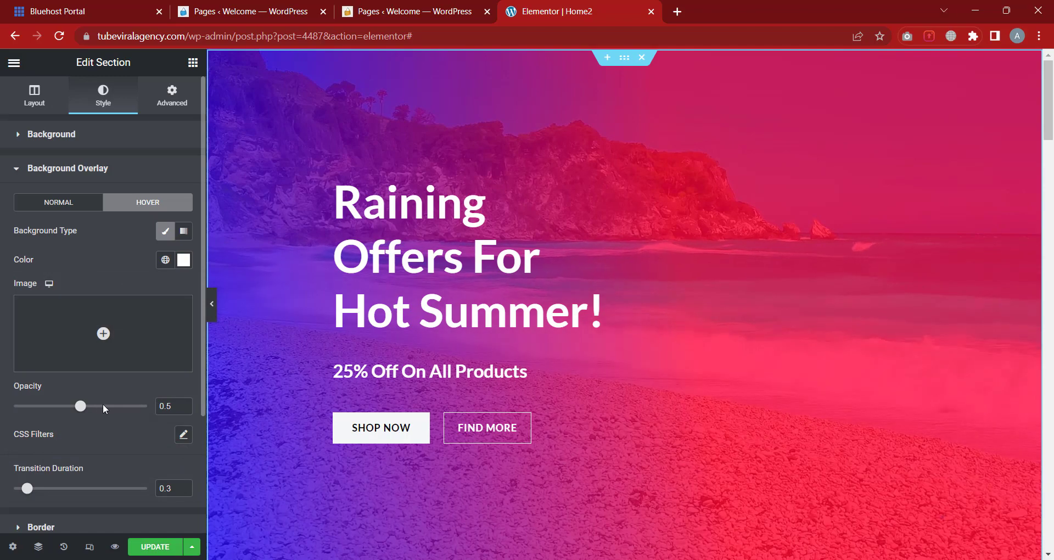
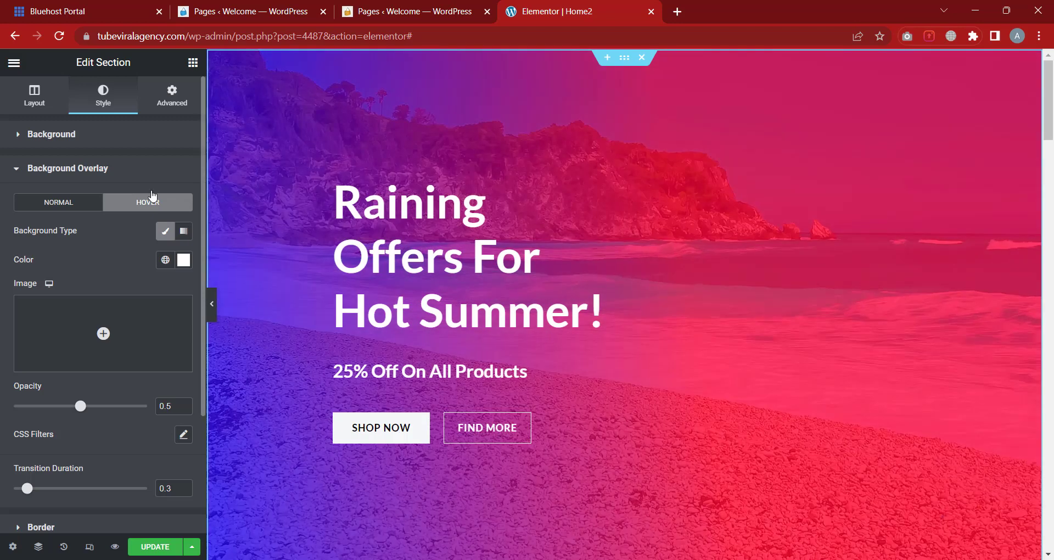
Collapse the hero section's Background Overlay panel and expand its Border settings
{"action": "left_click", "coordinate": [145, 177]}
{"action": "left_click", "coordinate": [149, 177]}
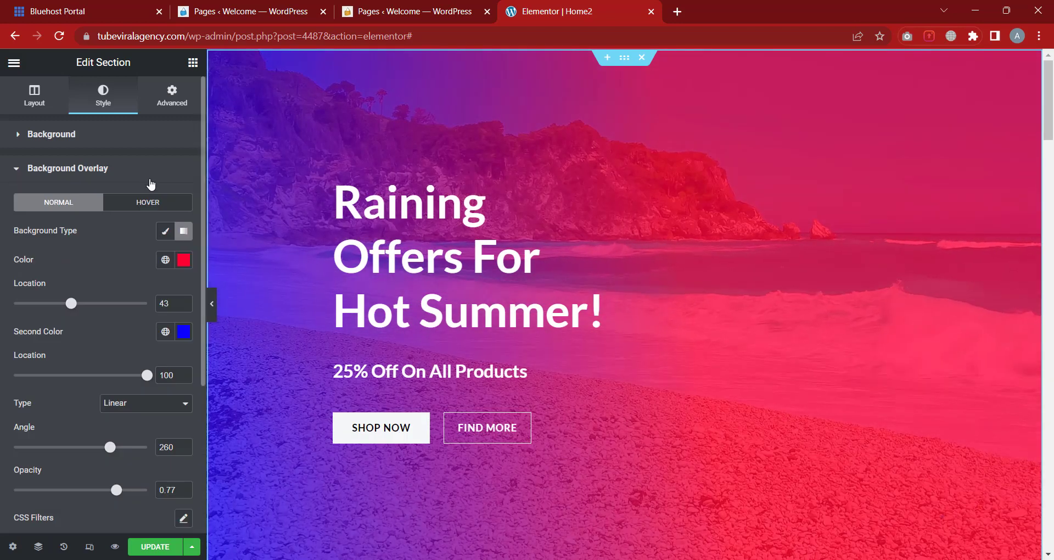
{"action": "left_click", "coordinate": [112, 183]}
{"action": "left_click", "coordinate": [77, 214]}
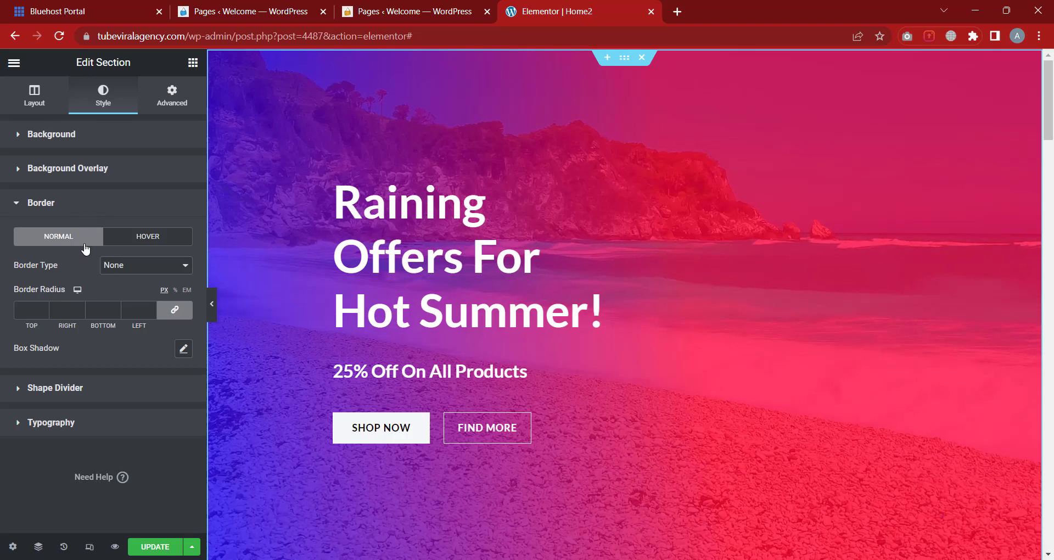
Give the hero section a Solid border in bright green #00FF10
{"action": "left_click", "coordinate": [133, 269]}
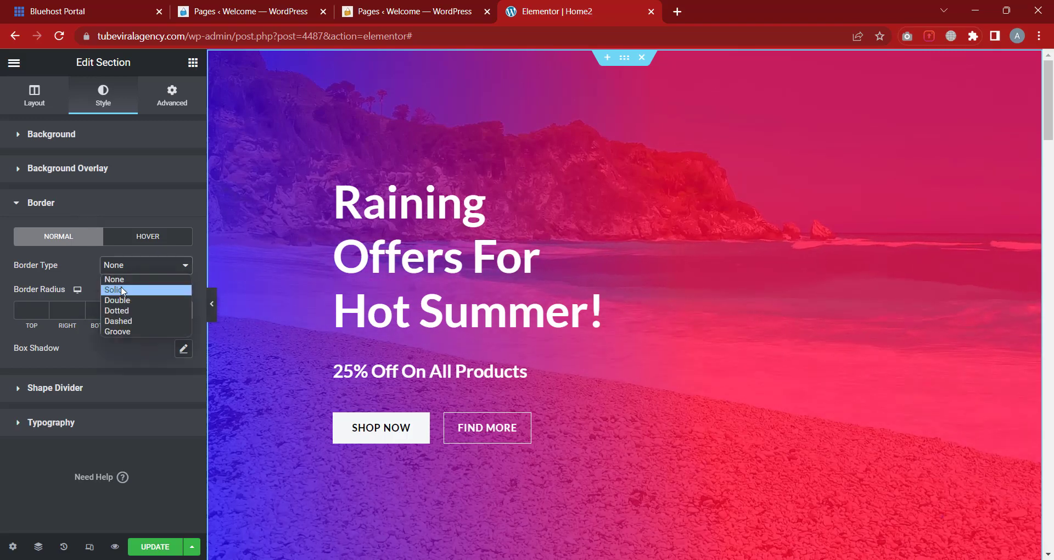
{"action": "left_click", "coordinate": [123, 288]}
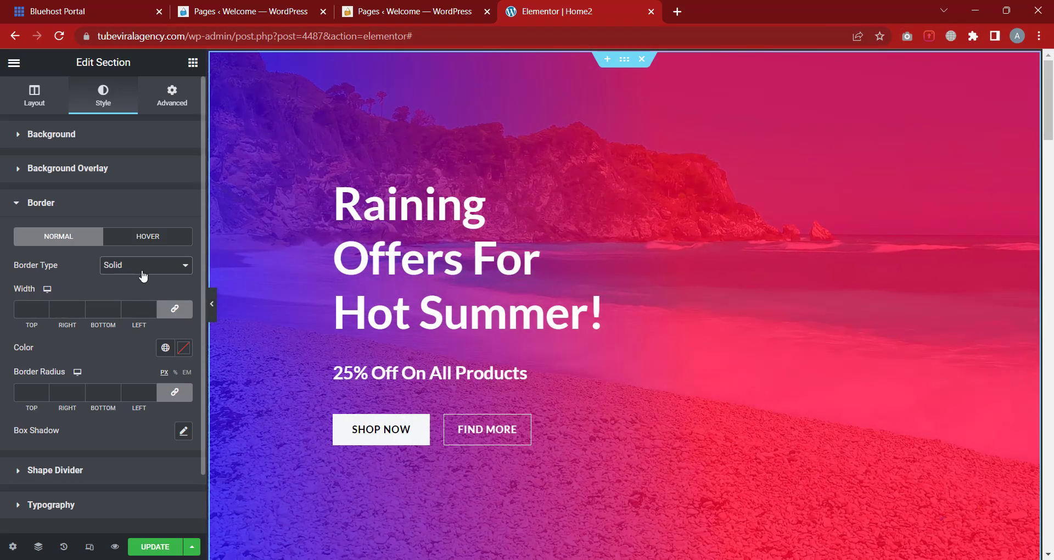
{"action": "left_click", "coordinate": [185, 354]}
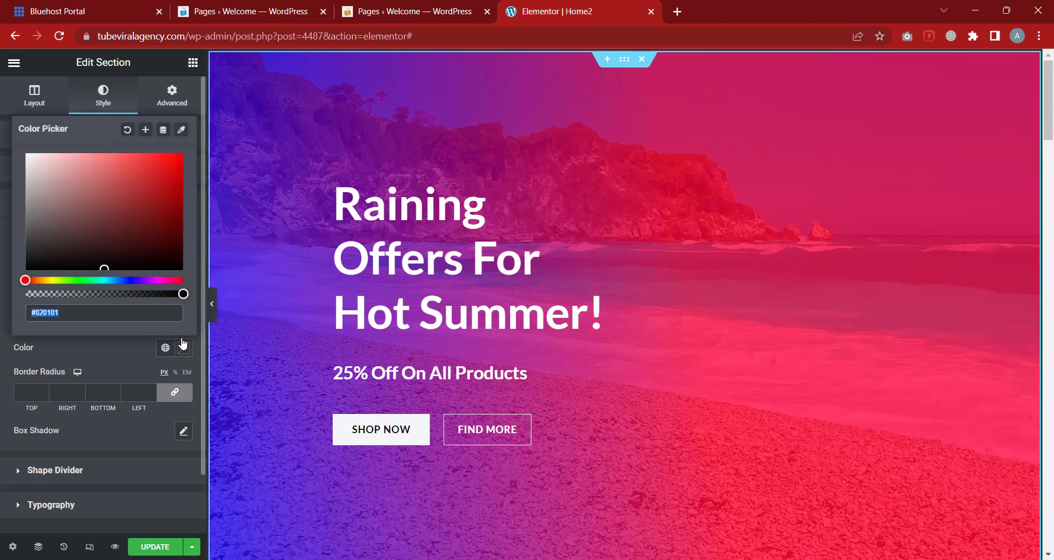
{"action": "left_click", "coordinate": [80, 280]}
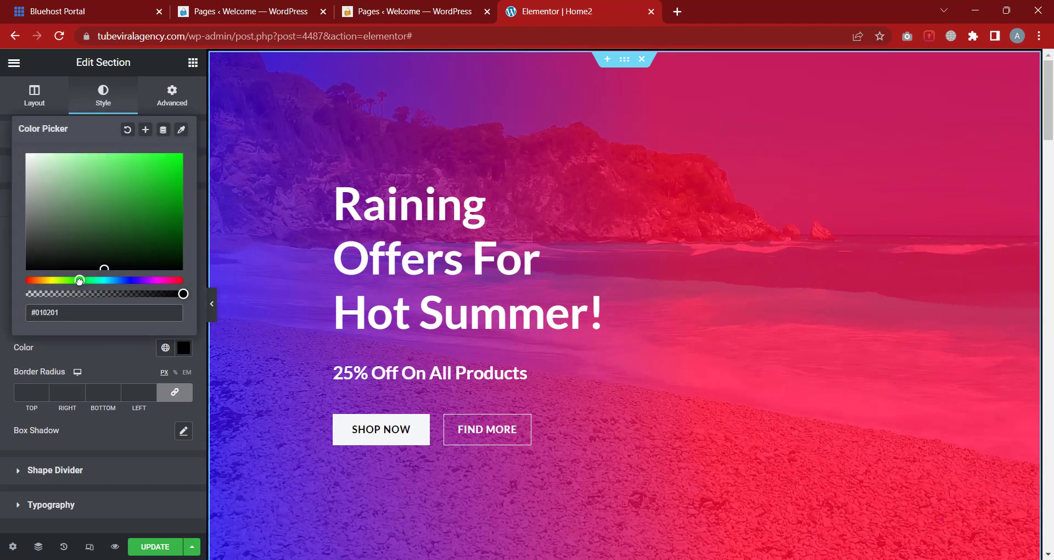
{"action": "left_click_drag", "start_coordinate": [148, 203], "coordinate": [191, 135]}
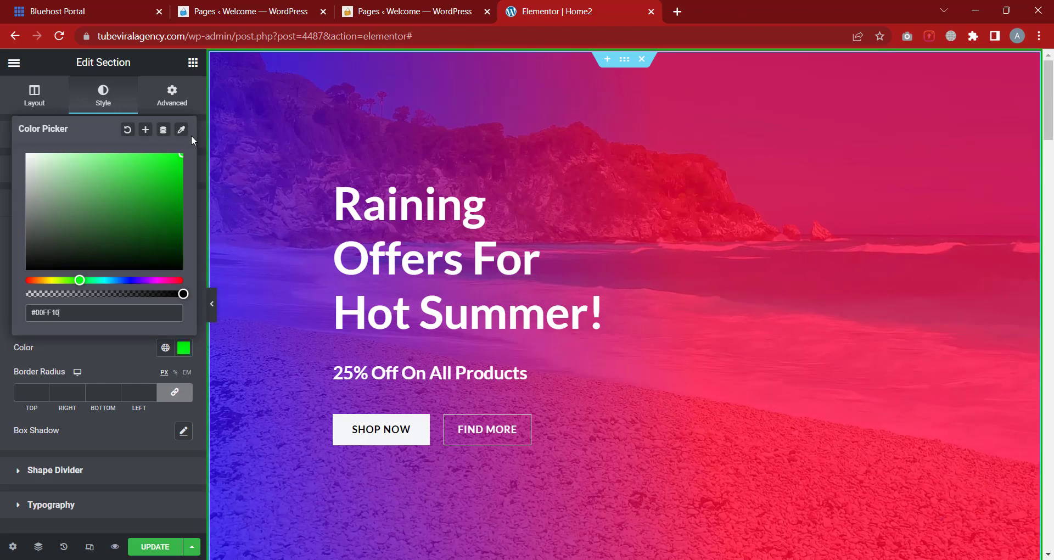
{"action": "left_click", "coordinate": [1, 363]}
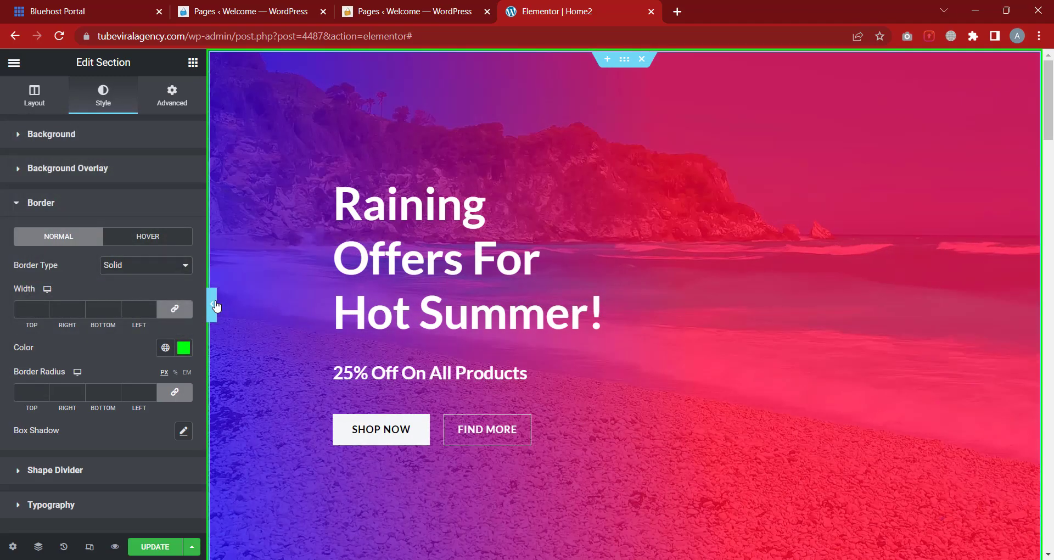
Preview the page, then reselect the hero section and reopen its Border settings
{"action": "left_click", "coordinate": [214, 301]}
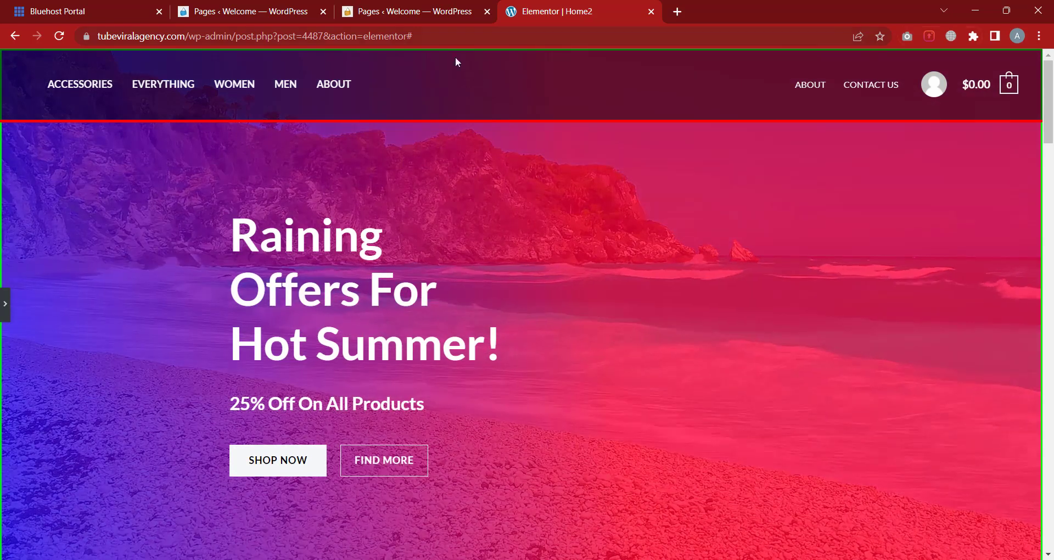
{"action": "scroll", "coordinate": [106, 524], "scroll_direction": "down", "scroll_amount": 2}
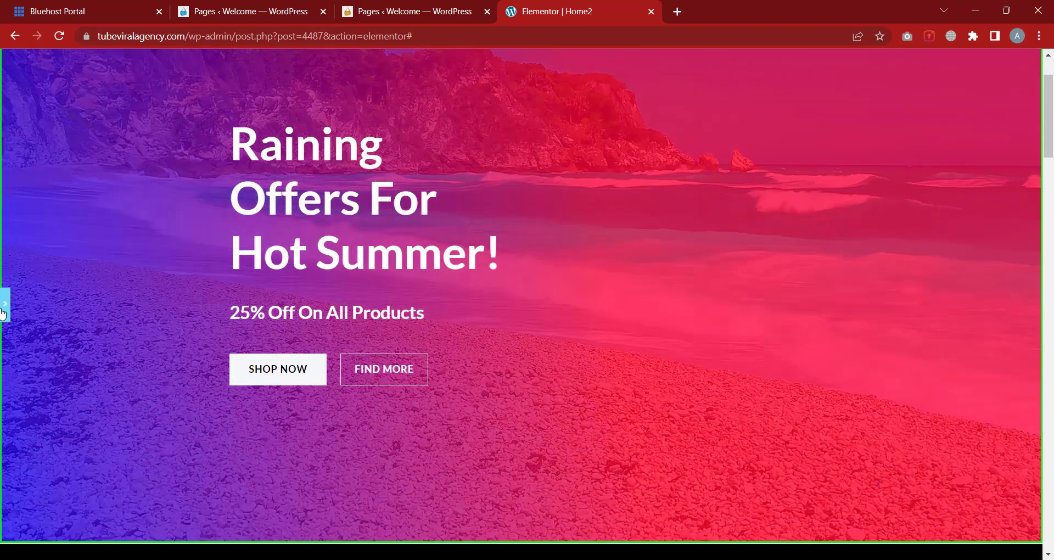
{"action": "left_click", "coordinate": [3, 307]}
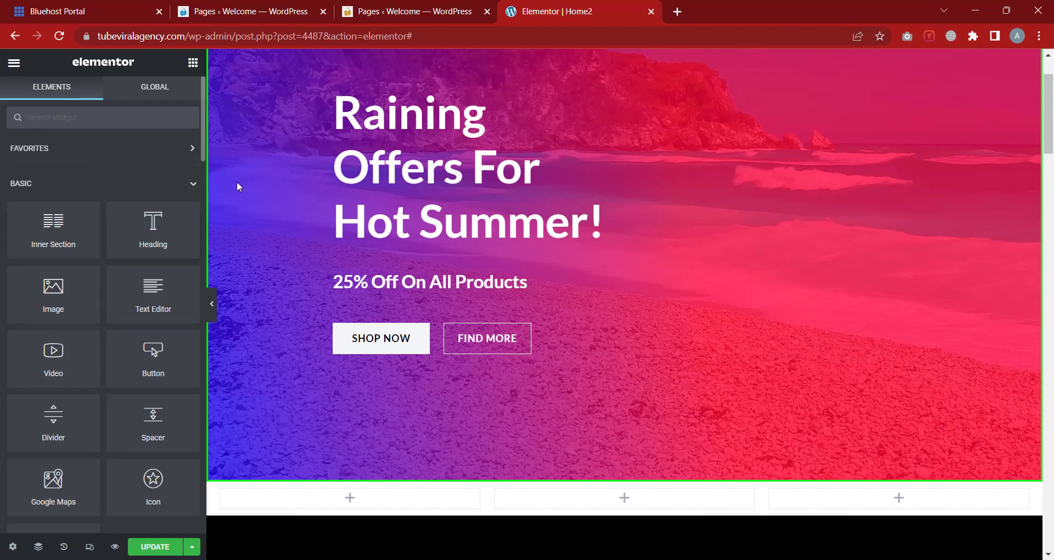
{"action": "scroll", "coordinate": [418, 138], "scroll_direction": "up", "scroll_amount": 2}
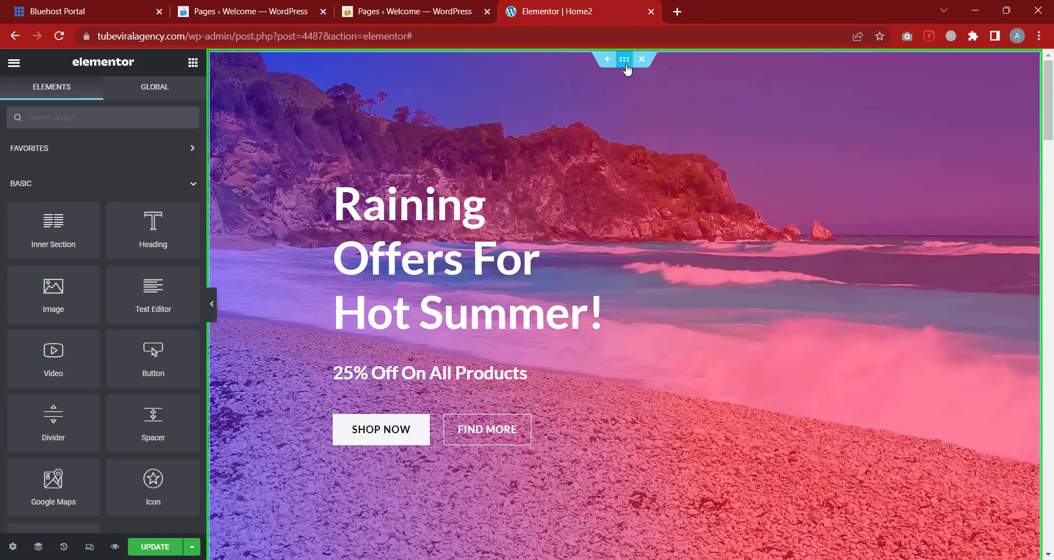
{"action": "left_click", "coordinate": [625, 61]}
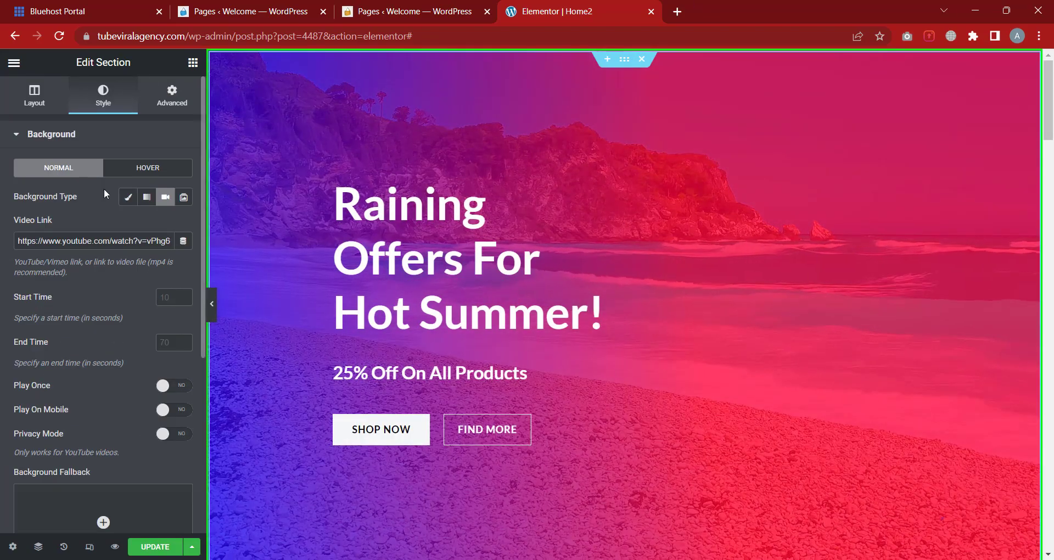
{"action": "left_click", "coordinate": [114, 138]}
{"action": "left_click", "coordinate": [81, 211]}
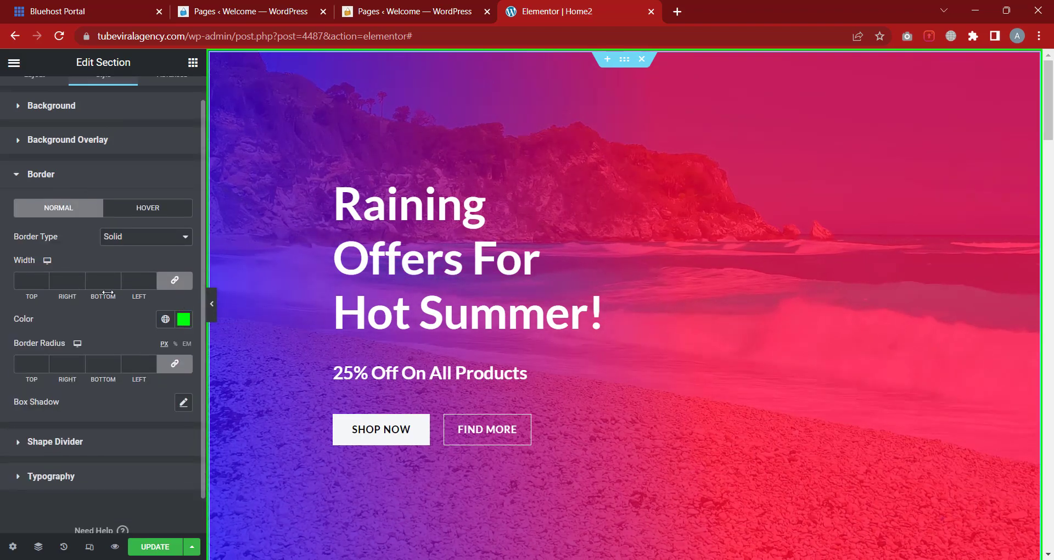
Adjust the border width until all four sides are 14 px
{"action": "left_click", "coordinate": [117, 277]}
{"action": "type", "text": "1"}
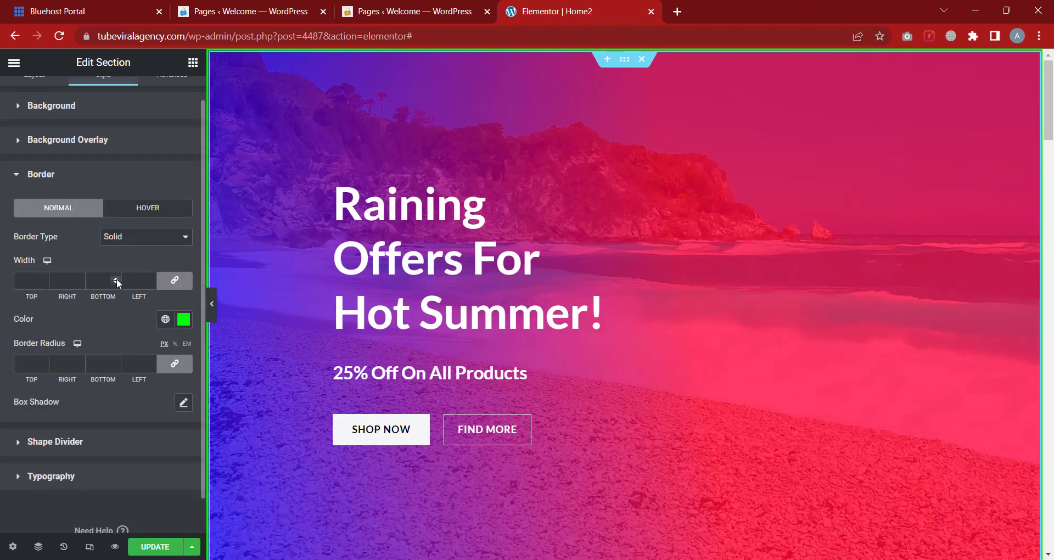
{"action": "left_click_drag", "start_coordinate": [116, 280], "coordinate": [117, 280]}
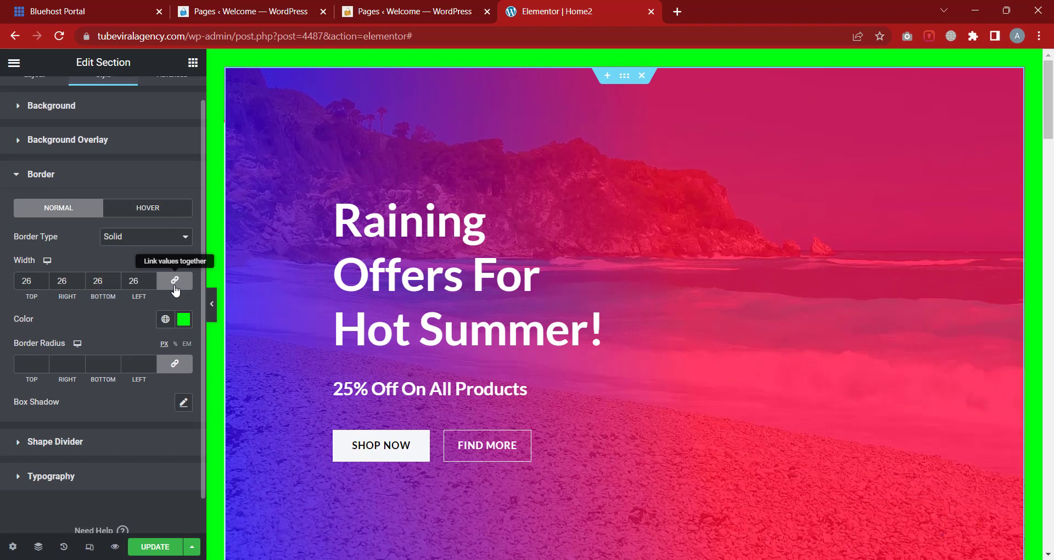
{"action": "left_click", "coordinate": [175, 281]}
{"action": "left_click", "coordinate": [117, 280]}
{"action": "left_click", "coordinate": [116, 280]}
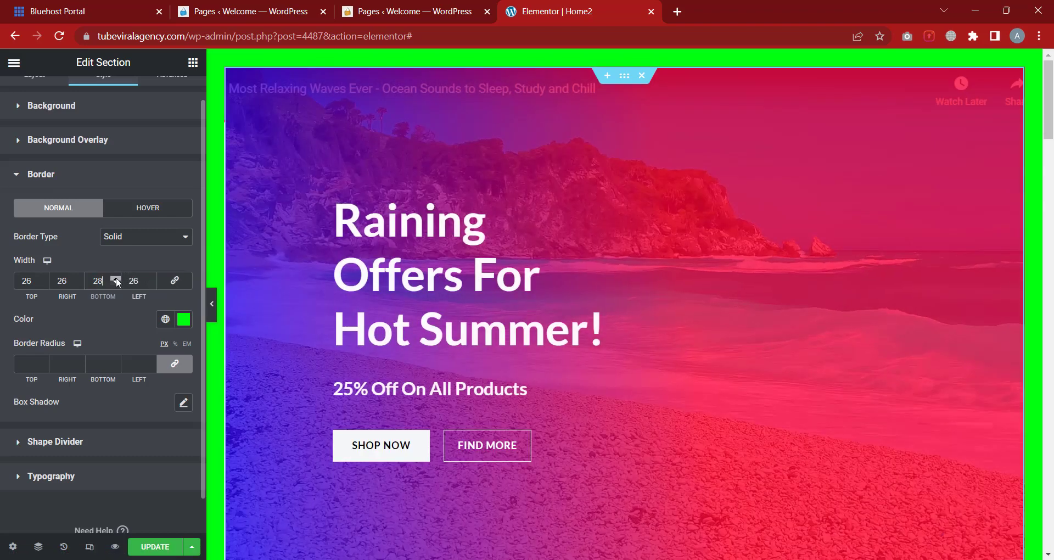
{"action": "left_click_drag", "start_coordinate": [117, 280], "coordinate": [117, 280]}
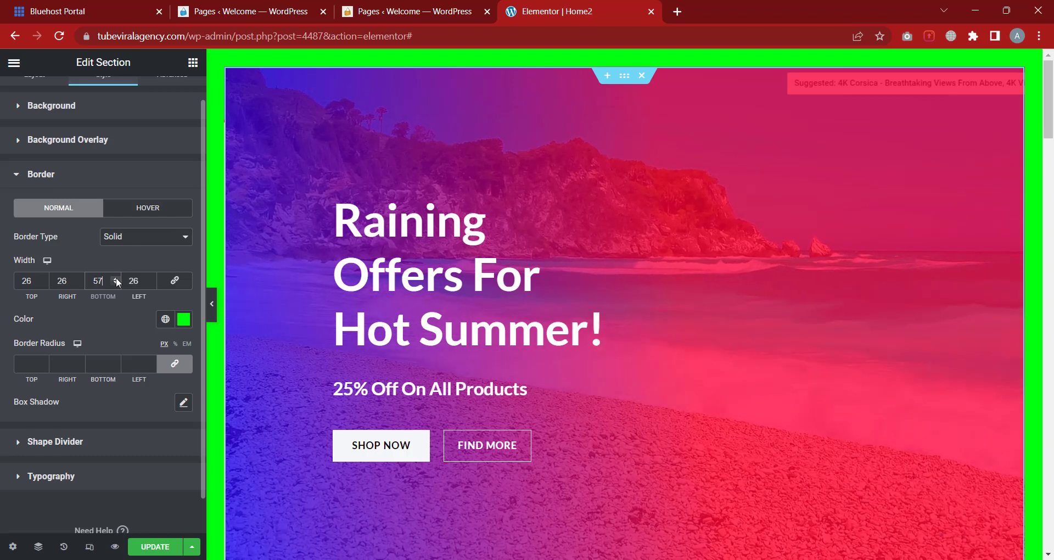
{"action": "left_click", "coordinate": [151, 278]}
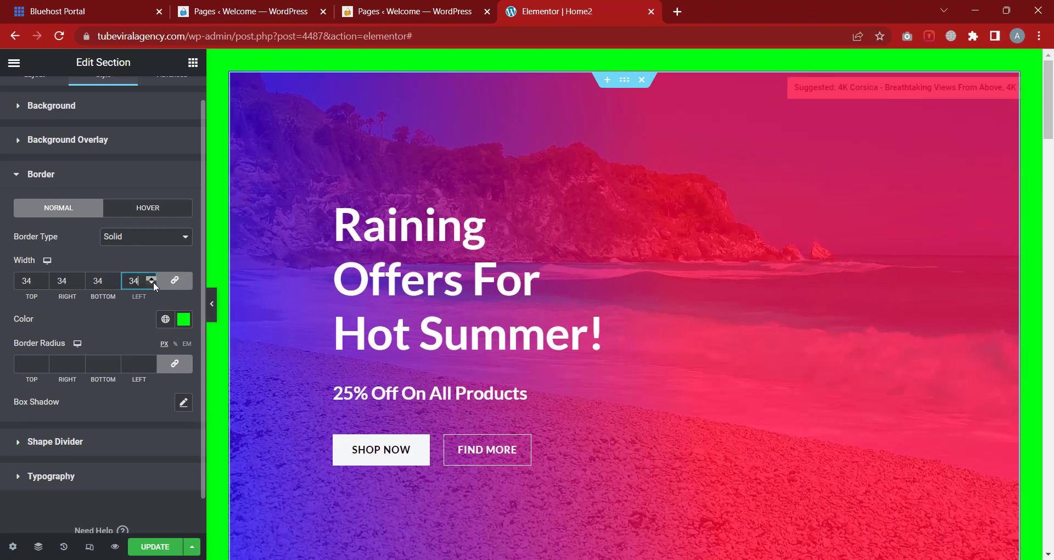
{"action": "left_click", "coordinate": [152, 278]}
{"action": "left_click", "coordinate": [151, 279]}
{"action": "left_click_drag", "start_coordinate": [153, 282], "coordinate": [152, 279]}
{"action": "left_click", "coordinate": [146, 238]}
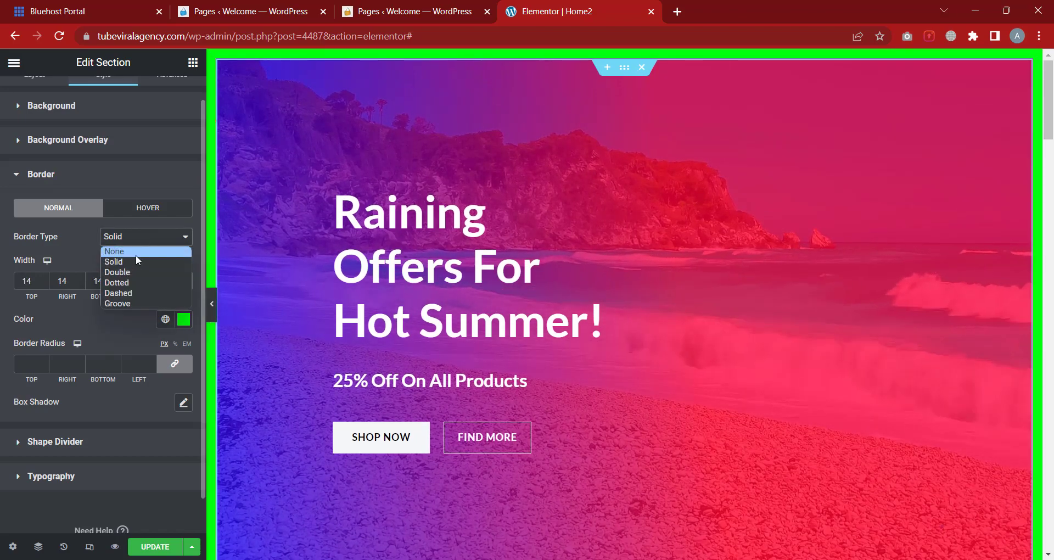
Try a Double border and preview it, then reopen the hero section's Border settings
{"action": "left_click", "coordinate": [134, 269]}
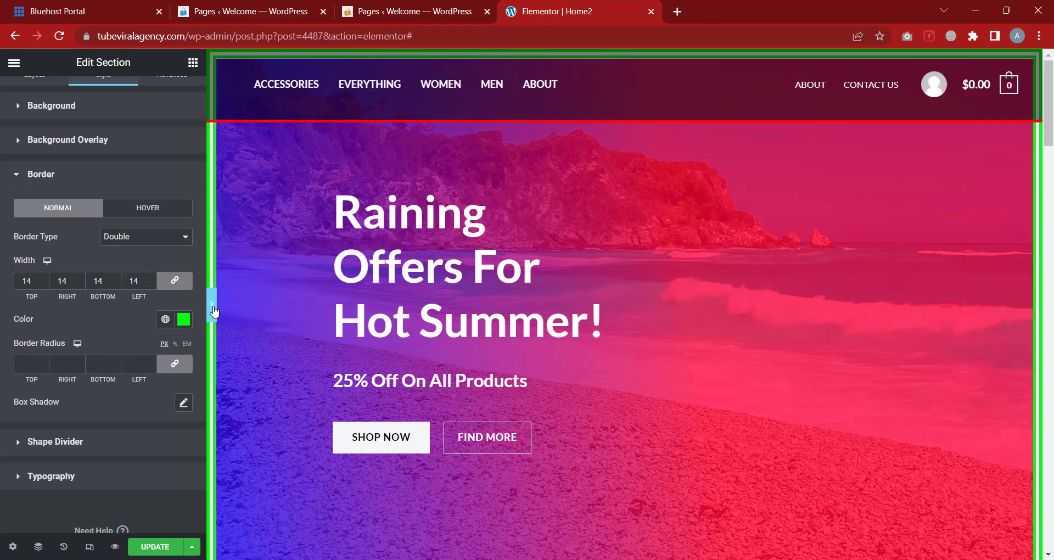
{"action": "left_click", "coordinate": [213, 306]}
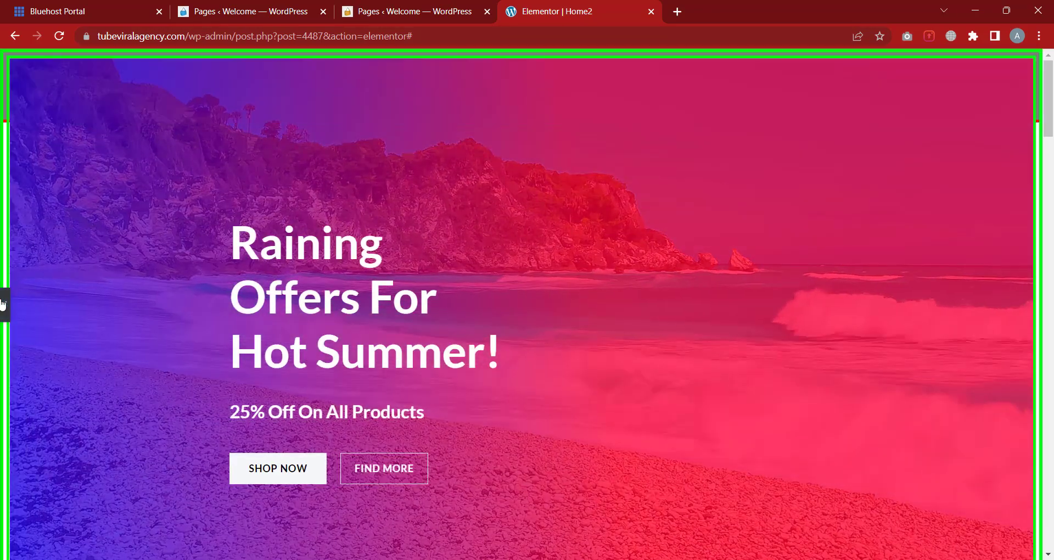
{"action": "left_click", "coordinate": [4, 304]}
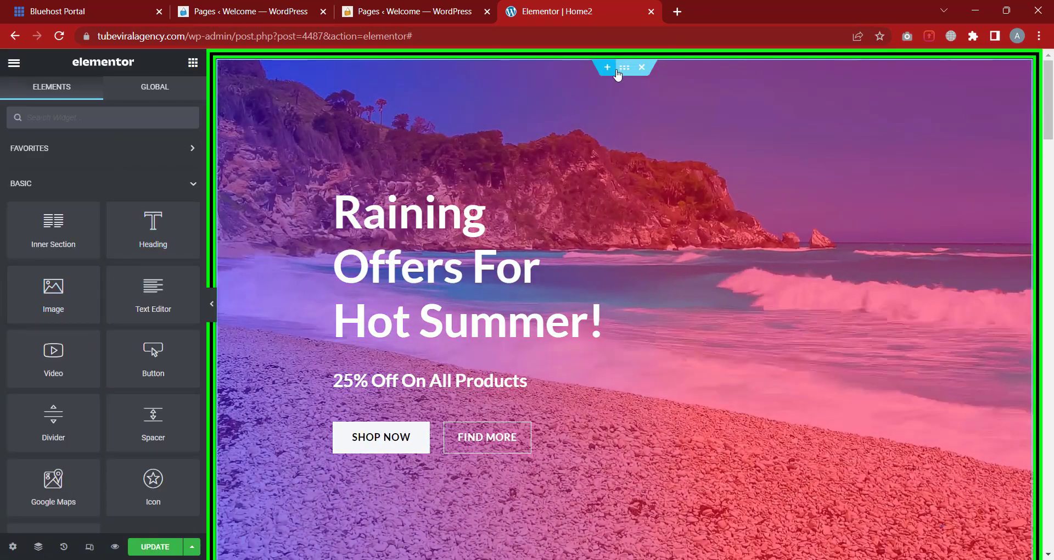
{"action": "left_click", "coordinate": [624, 67]}
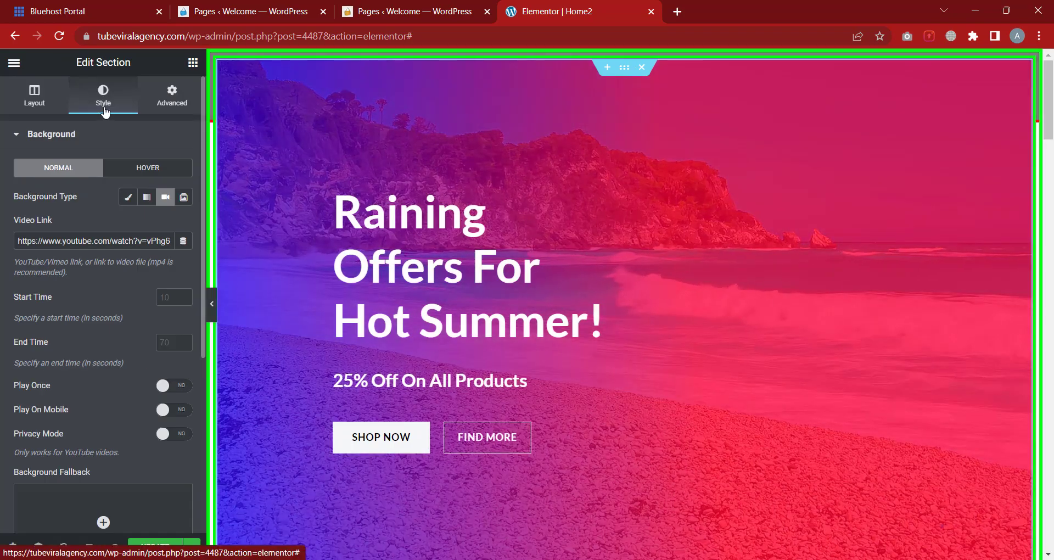
{"action": "left_click", "coordinate": [97, 137]}
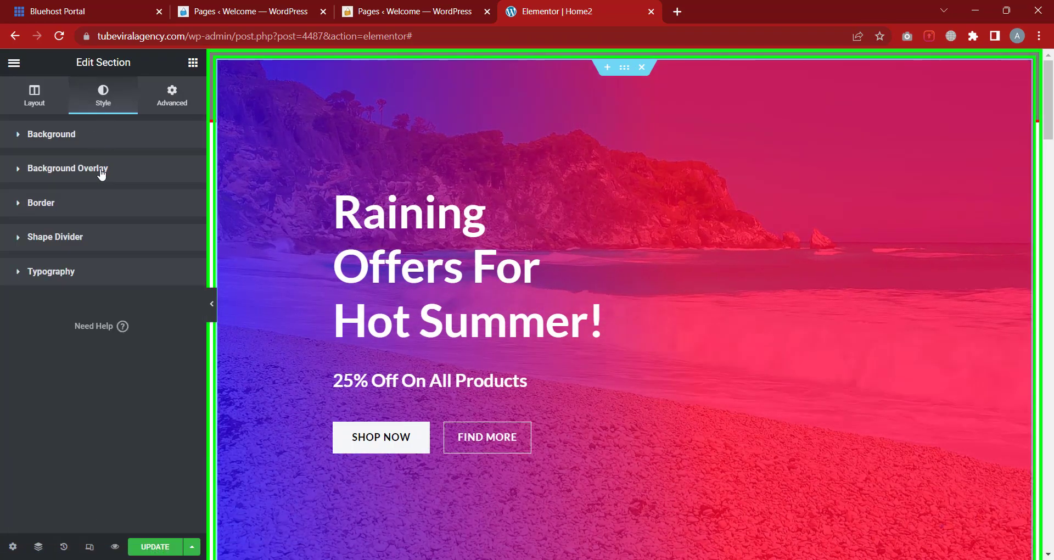
{"action": "left_click", "coordinate": [82, 203]}
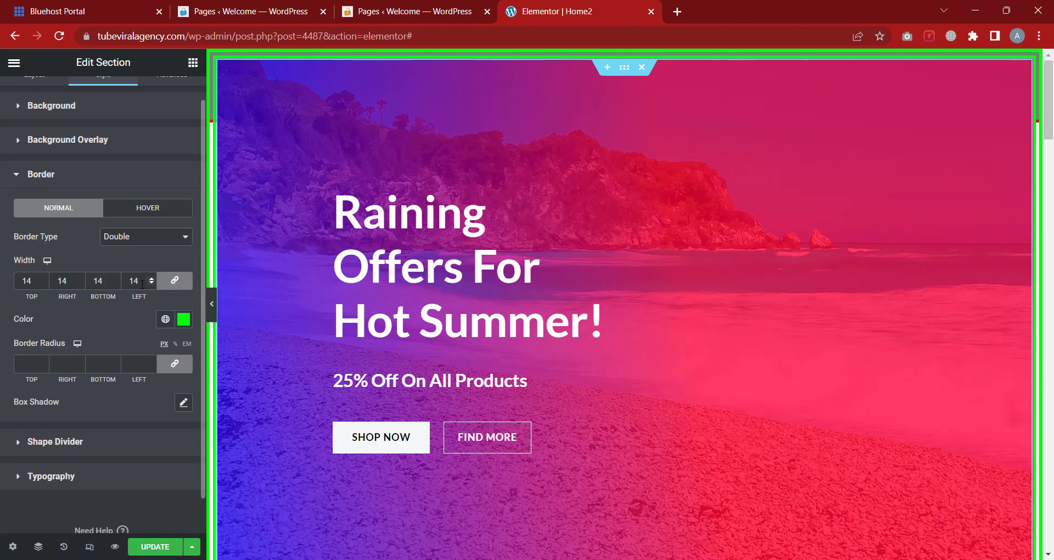
Remove and restore the Solid border, then round all corners to a 26 px radius
{"action": "left_click", "coordinate": [138, 241]}
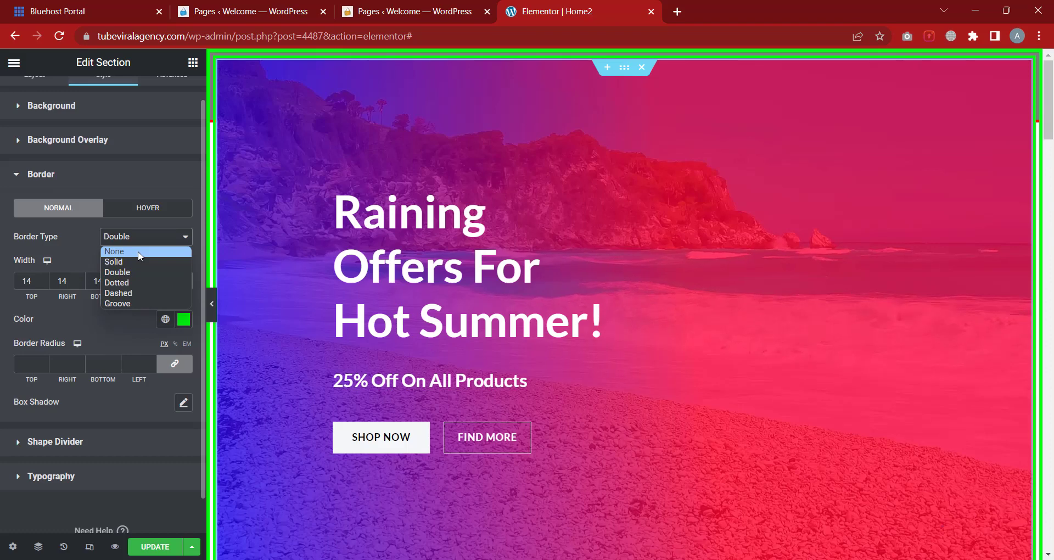
{"action": "left_click", "coordinate": [139, 251]}
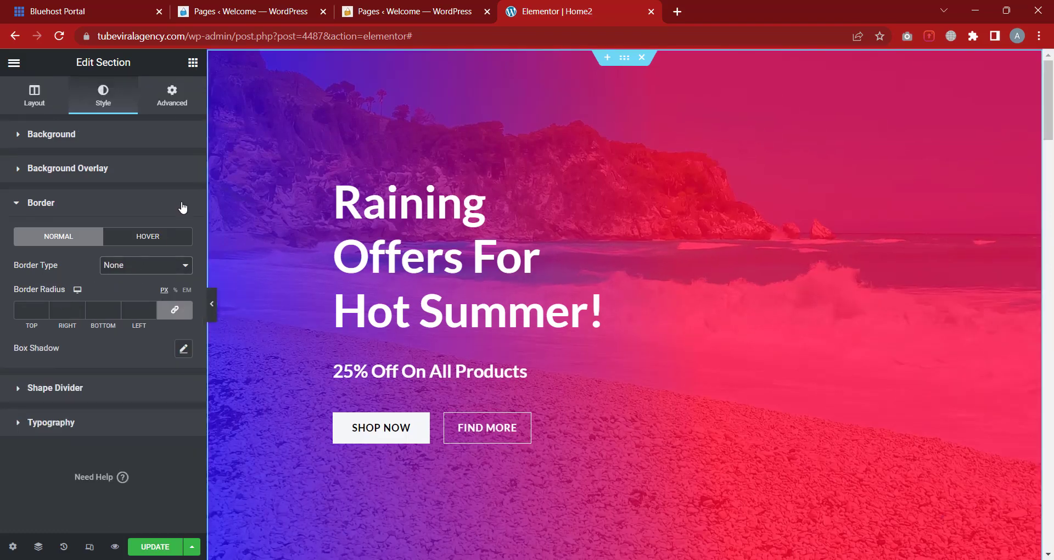
{"action": "left_click", "coordinate": [144, 269]}
{"action": "left_click", "coordinate": [132, 291]}
{"action": "scroll", "coordinate": [83, 275], "scroll_direction": "down", "scroll_amount": 1}
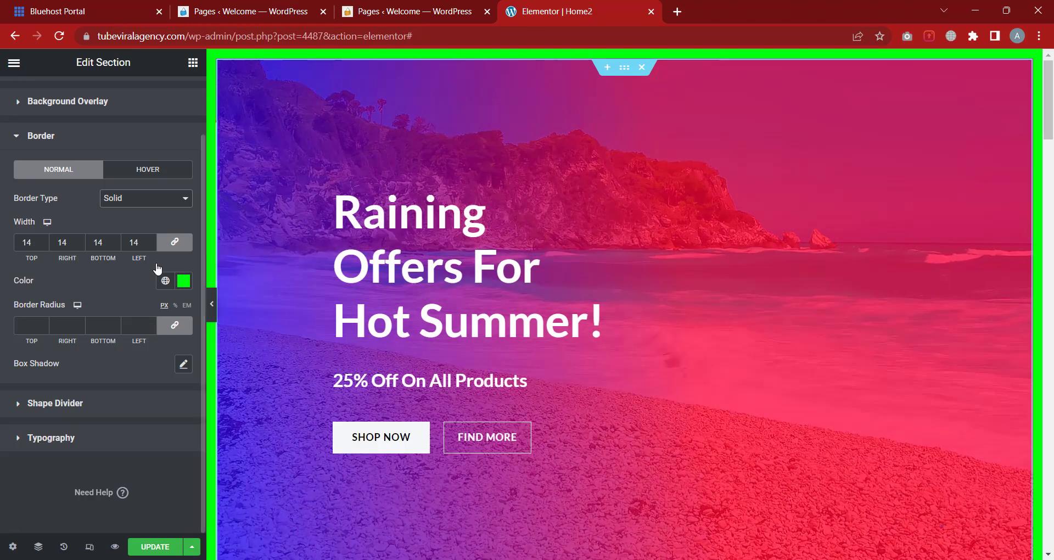
{"action": "left_click", "coordinate": [151, 324]}
{"action": "type", "text": "9"}
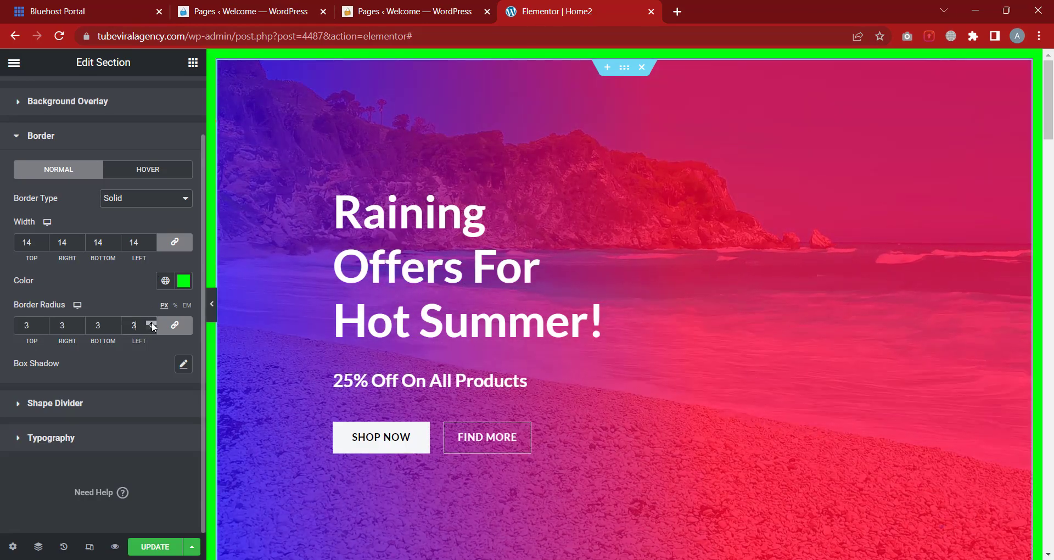
{"action": "left_click", "coordinate": [151, 322]}
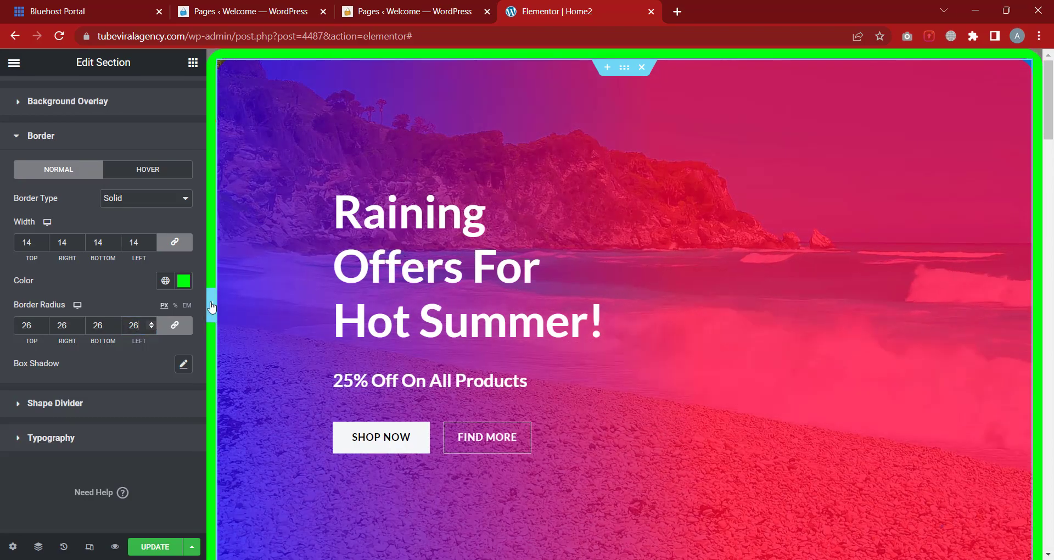
Preview the rounded section full width, then reopen the hero section's Border settings
{"action": "left_click", "coordinate": [212, 307]}
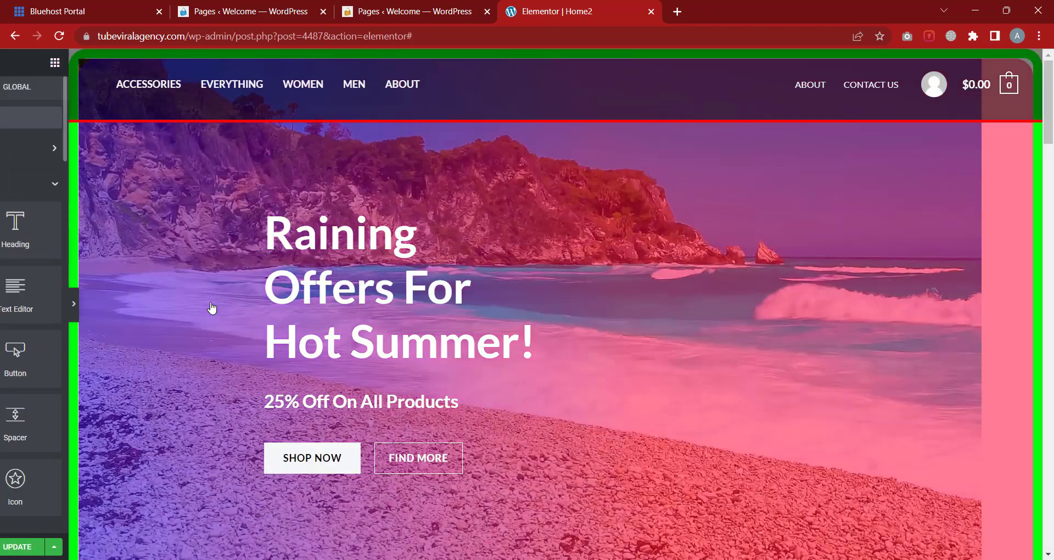
{"action": "scroll", "coordinate": [67, 268], "scroll_direction": "down", "scroll_amount": 2}
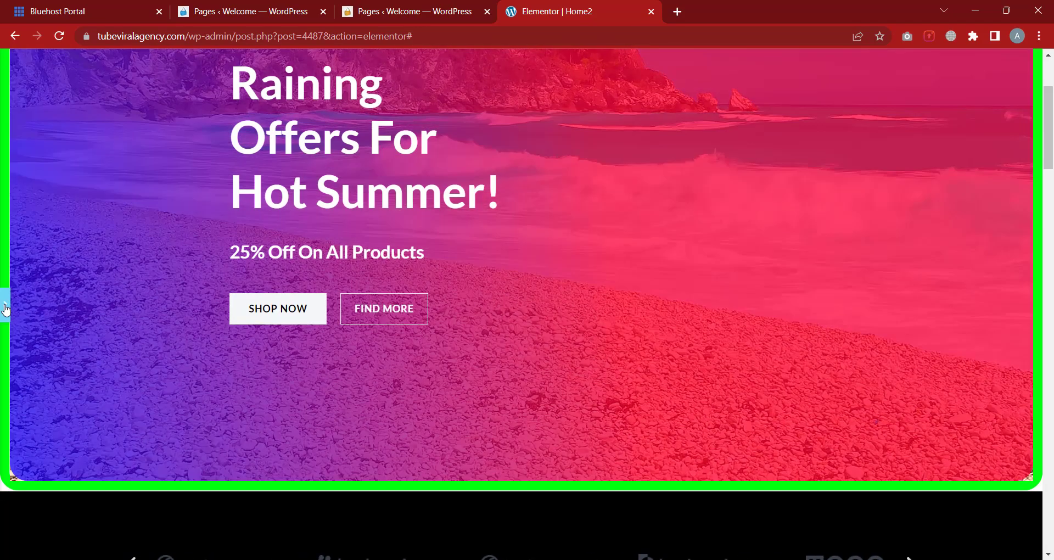
{"action": "left_click", "coordinate": [5, 303]}
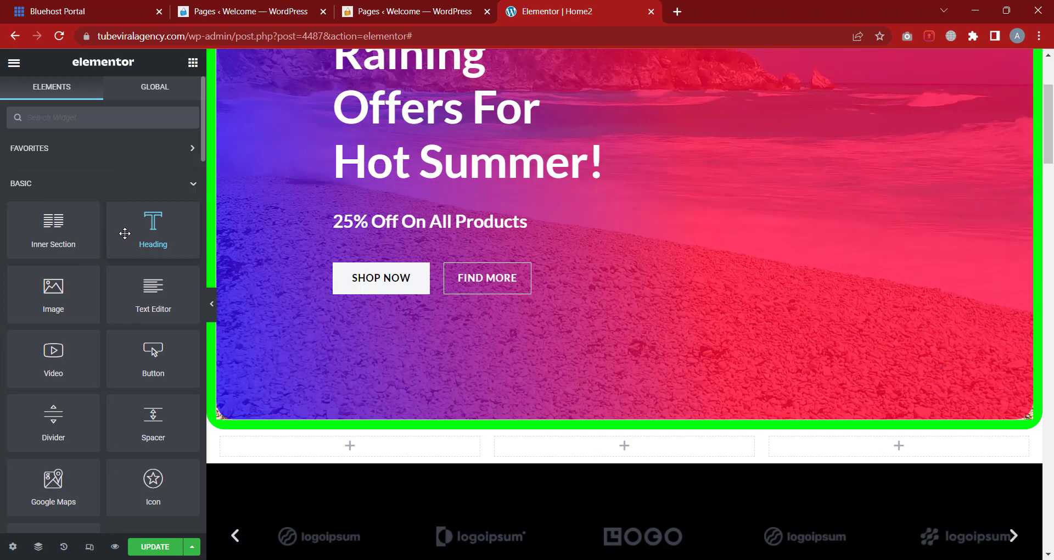
{"action": "scroll", "coordinate": [806, 200], "scroll_direction": "up", "scroll_amount": 3}
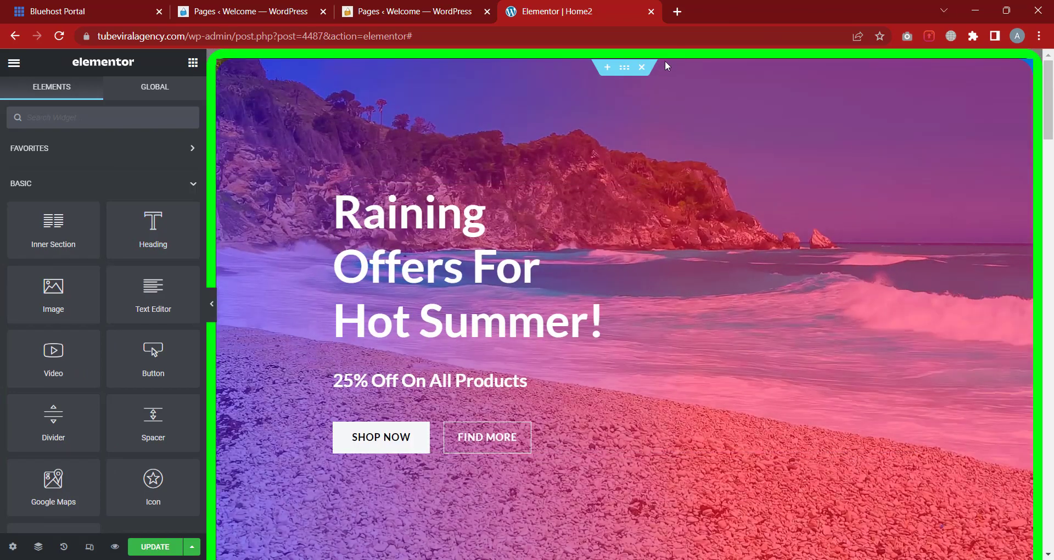
{"action": "left_click", "coordinate": [624, 68]}
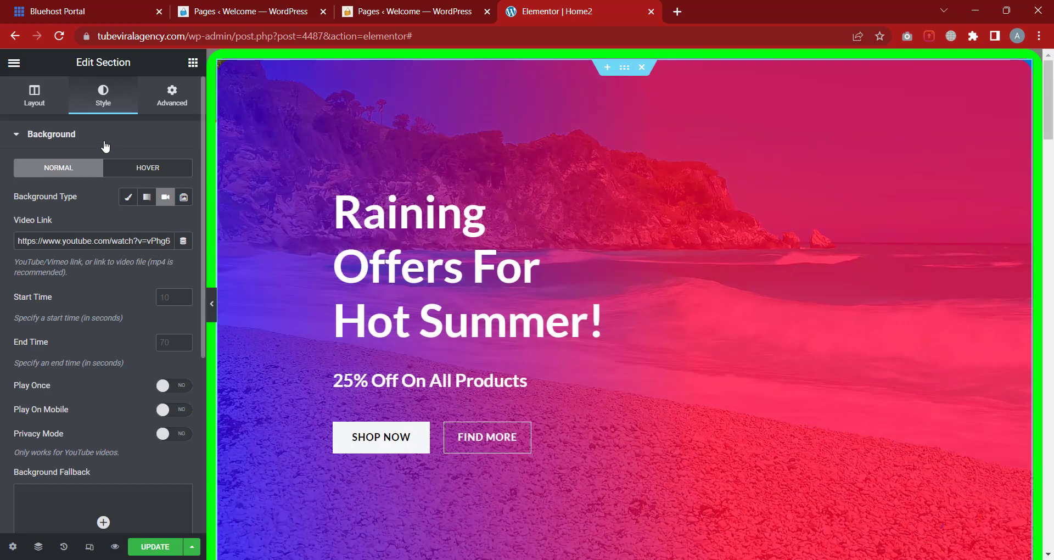
{"action": "left_click", "coordinate": [106, 144]}
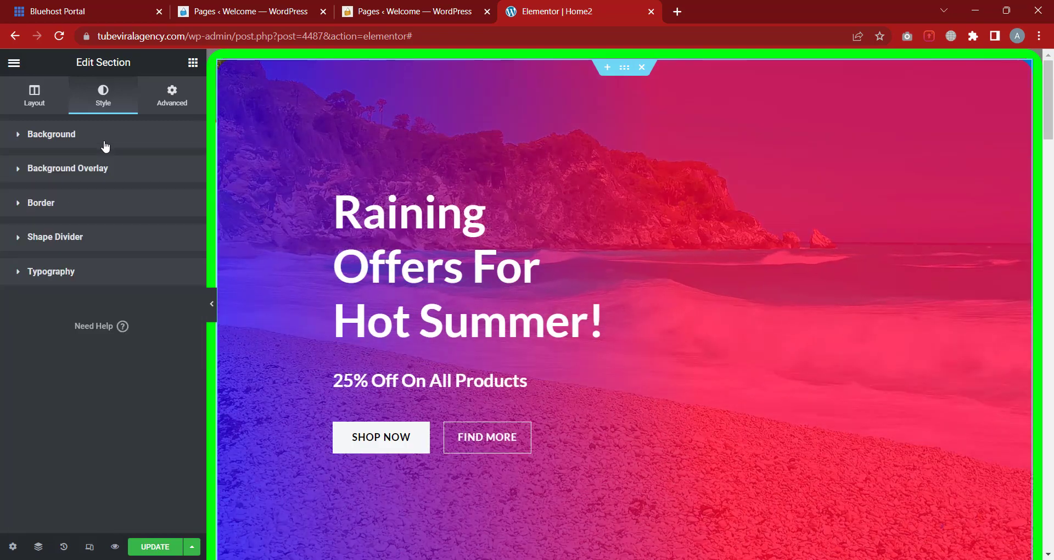
{"action": "left_click", "coordinate": [91, 212]}
{"action": "scroll", "coordinate": [100, 248], "scroll_direction": "down", "scroll_amount": 1}
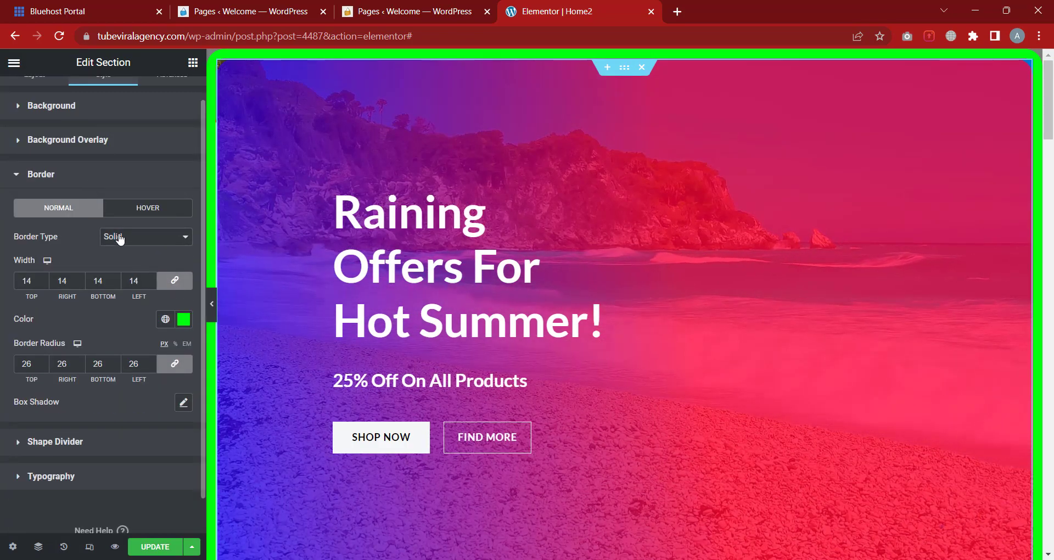
{"action": "left_click", "coordinate": [138, 238]}
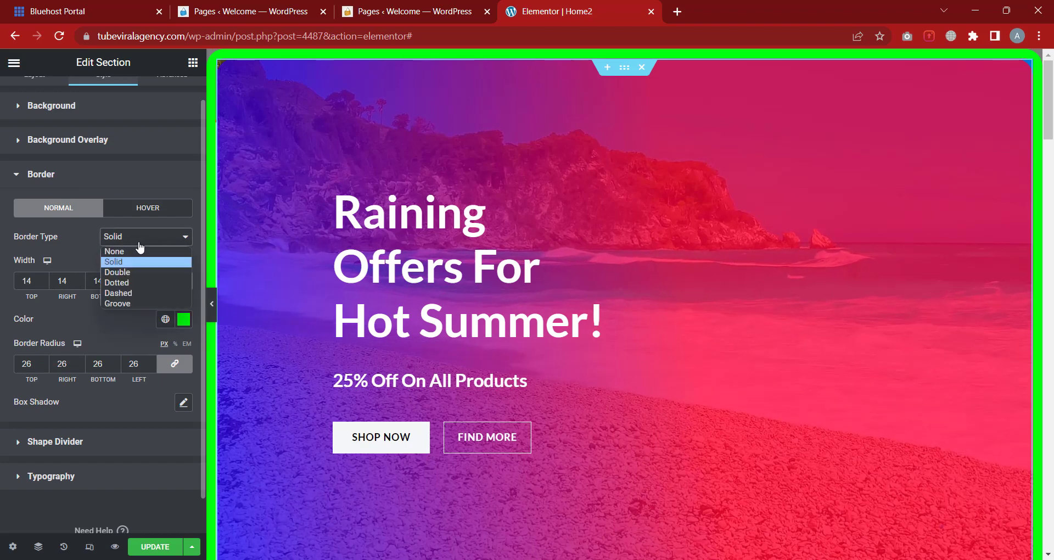
Set the normal border to None and give the Hover state a Solid bright yellow border
{"action": "left_click", "coordinate": [133, 251]}
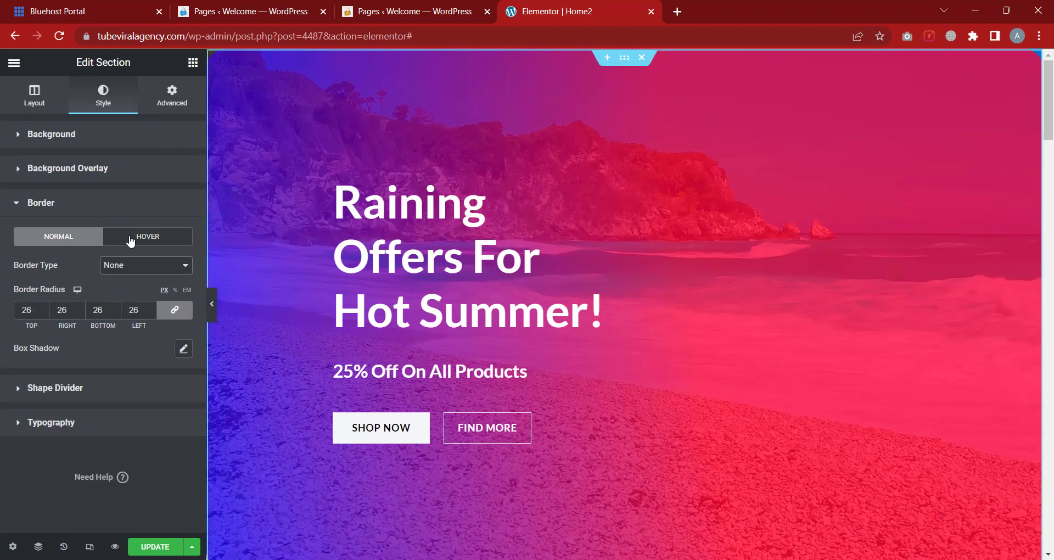
{"action": "left_click", "coordinate": [145, 244]}
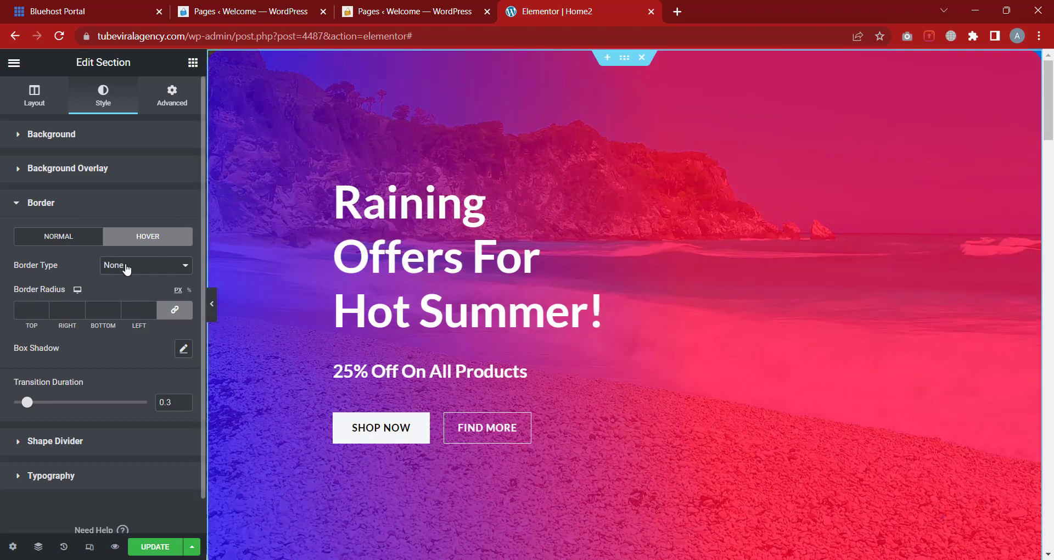
{"action": "left_click", "coordinate": [126, 268]}
{"action": "left_click", "coordinate": [117, 290]}
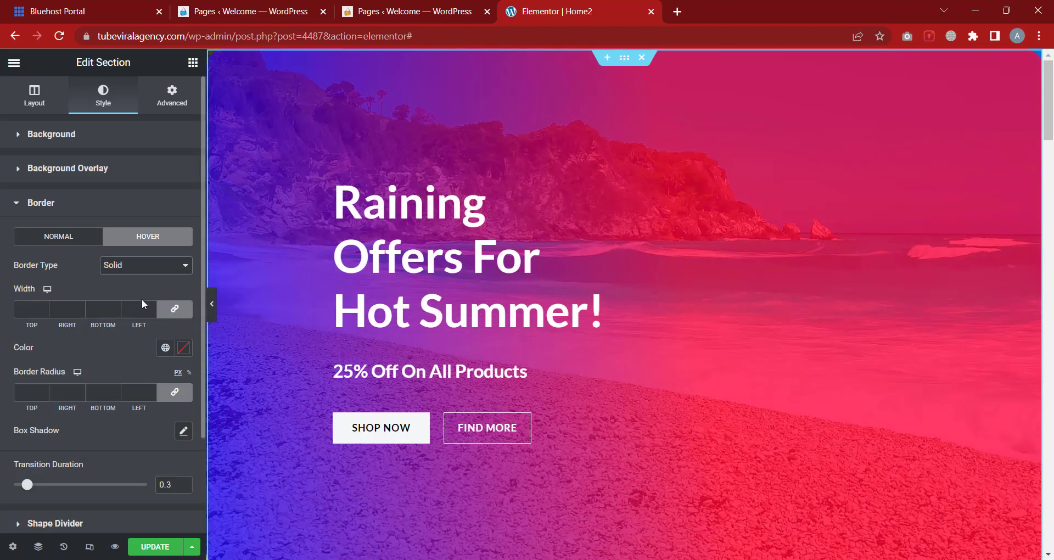
{"action": "left_click", "coordinate": [180, 354]}
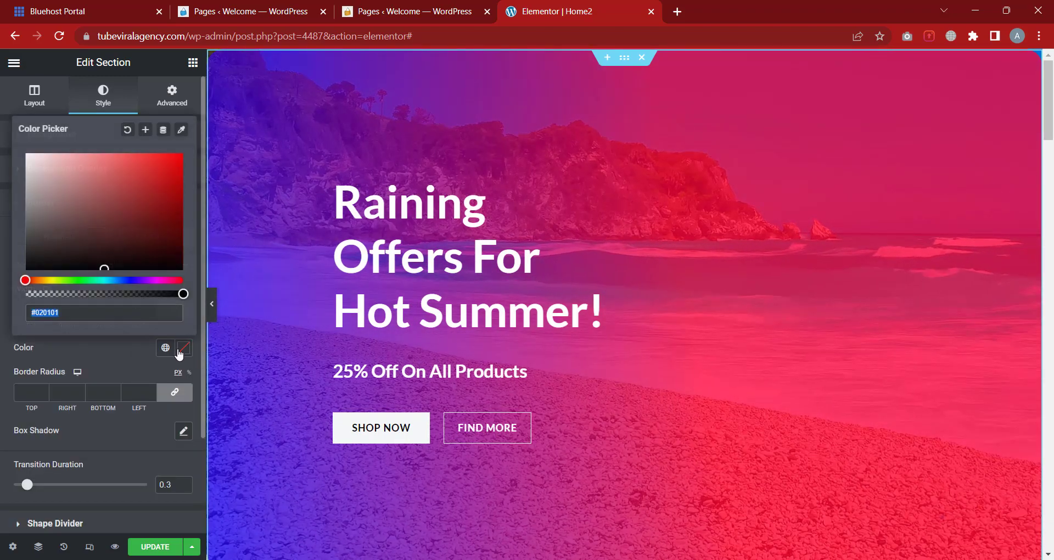
{"action": "left_click", "coordinate": [49, 280]}
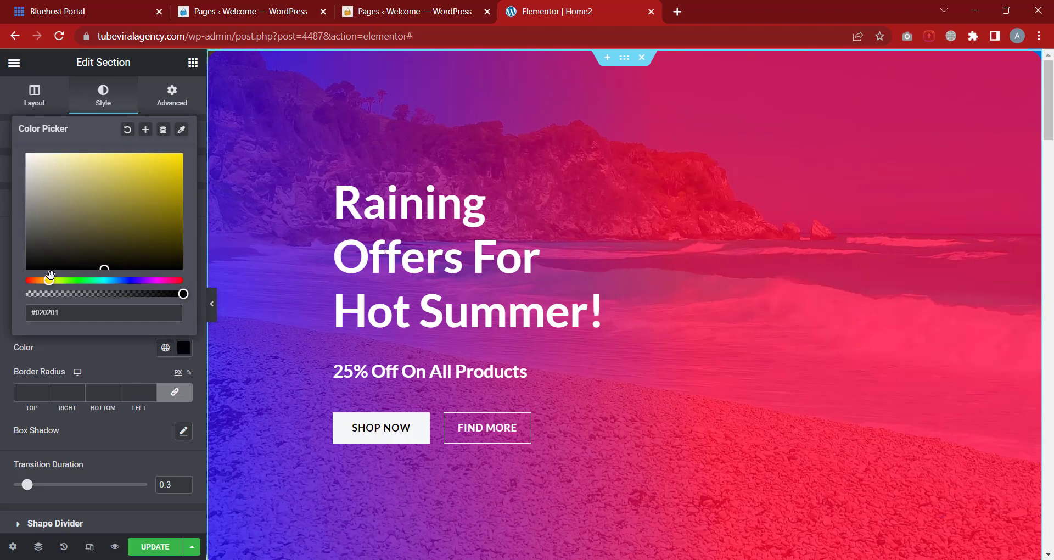
{"action": "left_click", "coordinate": [140, 192]}
{"action": "left_click_drag", "start_coordinate": [152, 182], "coordinate": [195, 134]}
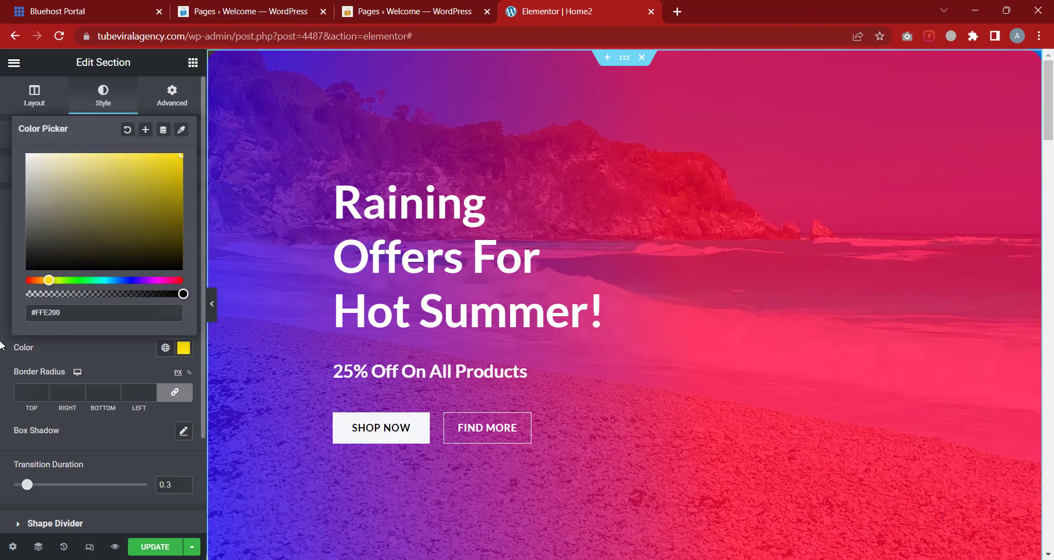
{"action": "left_click", "coordinate": [132, 388]}
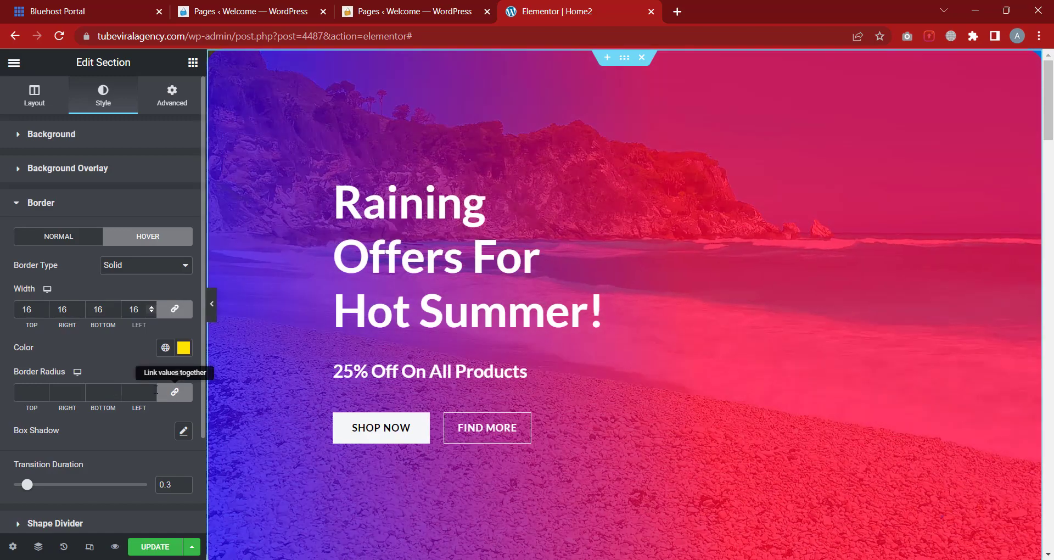
Set a 17 px hover radius, then remove the hover border and clear the normal radius
{"action": "left_click", "coordinate": [152, 388]}
{"action": "type", "text": "17"}
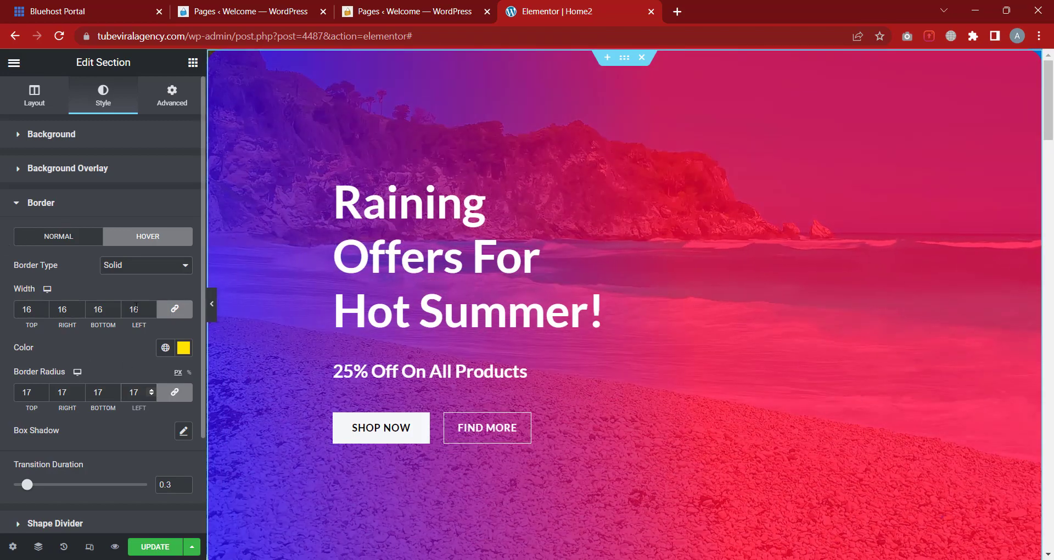
{"action": "left_click", "coordinate": [137, 266]}
{"action": "left_click", "coordinate": [132, 277]}
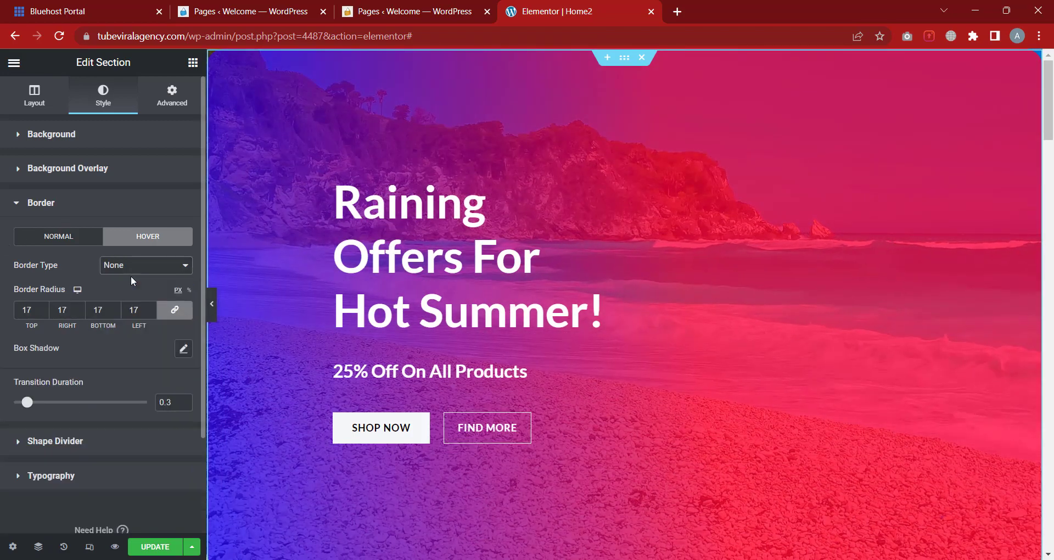
{"action": "left_click", "coordinate": [76, 242]}
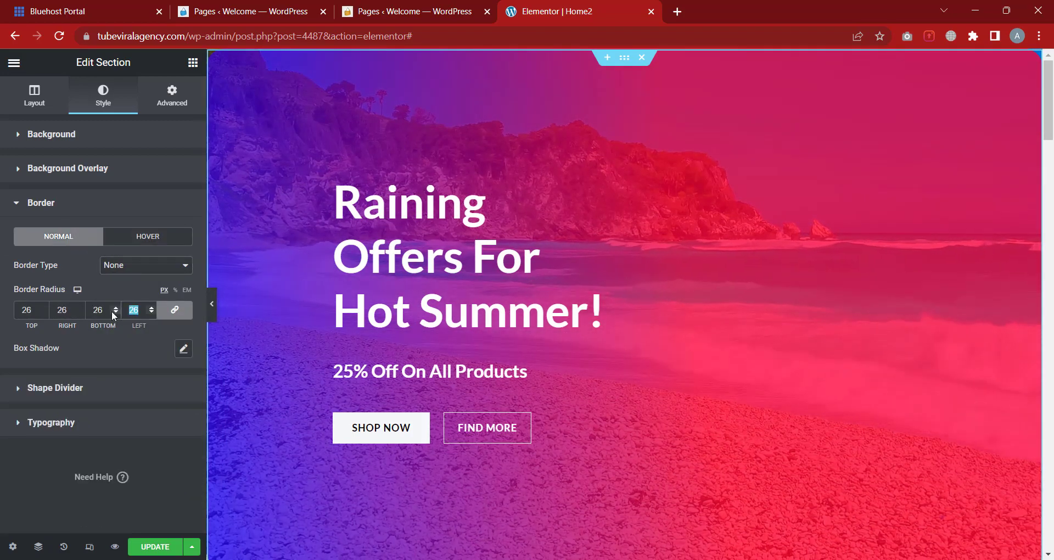
{"action": "key", "text": "BackSpace"}
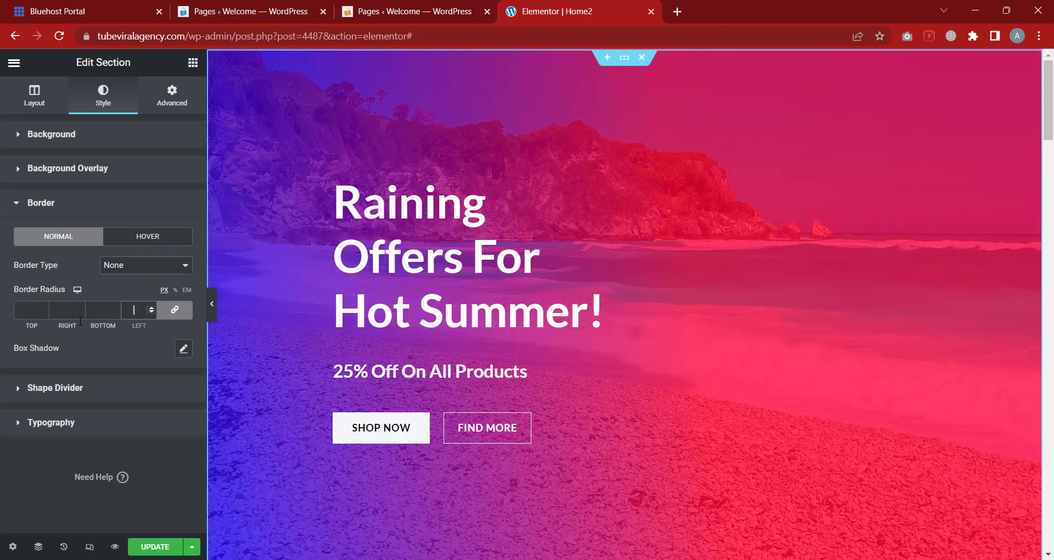
{"action": "left_click", "coordinate": [116, 200]}
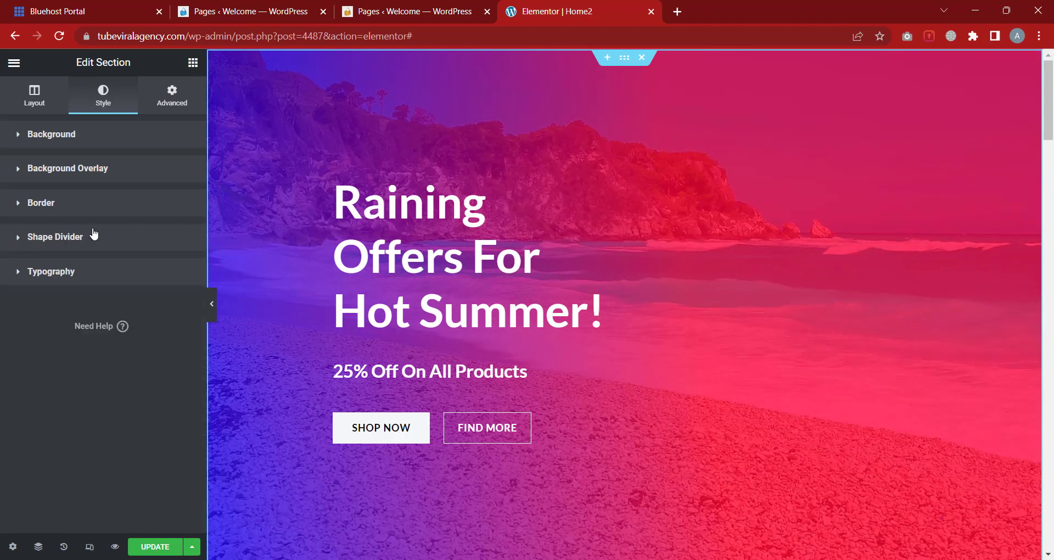
Add a top shape divider, trying Mountains, Drops and Zigzag
{"action": "left_click", "coordinate": [77, 242]}
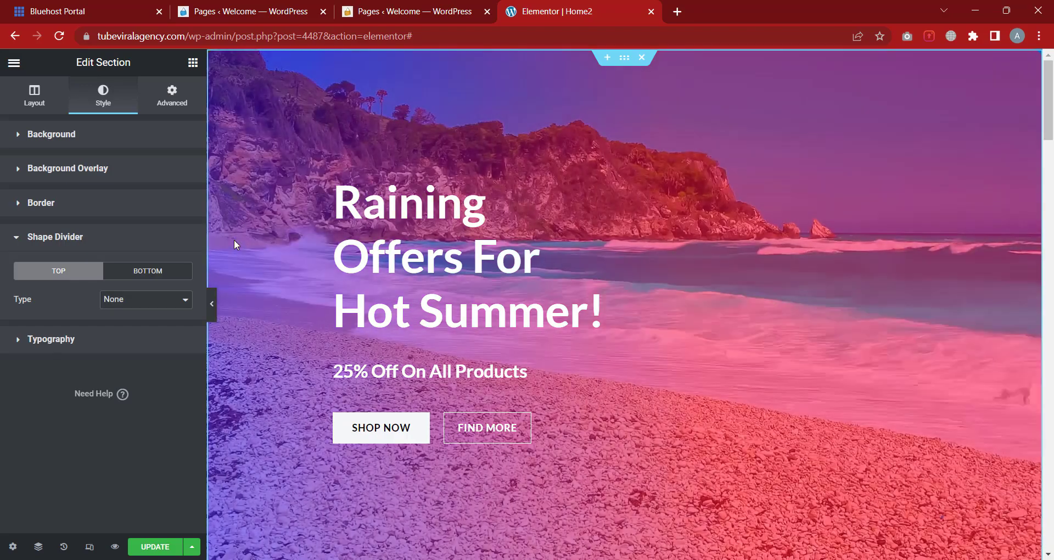
{"action": "scroll", "coordinate": [410, 355], "scroll_direction": "down", "scroll_amount": 1}
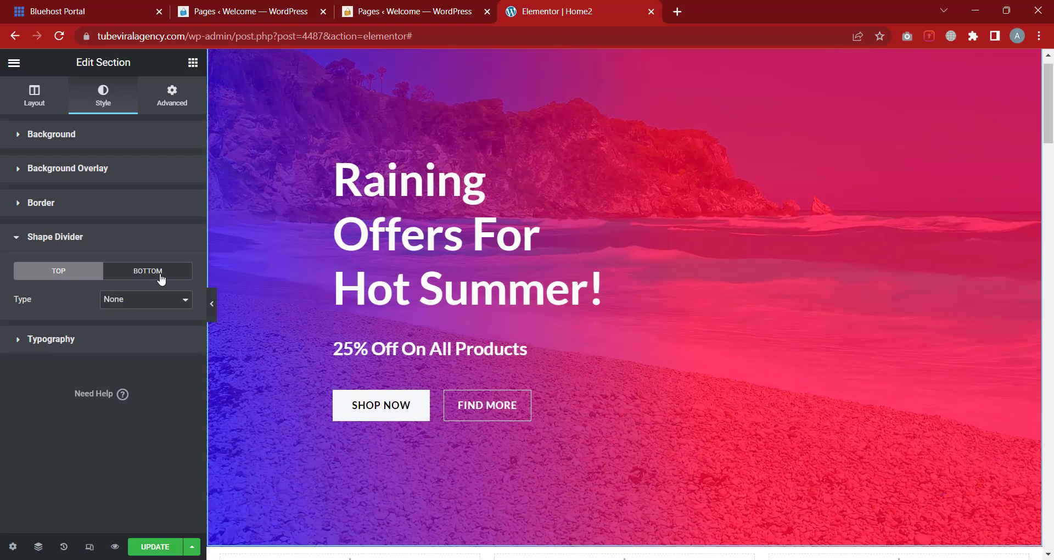
{"action": "left_click", "coordinate": [121, 301]}
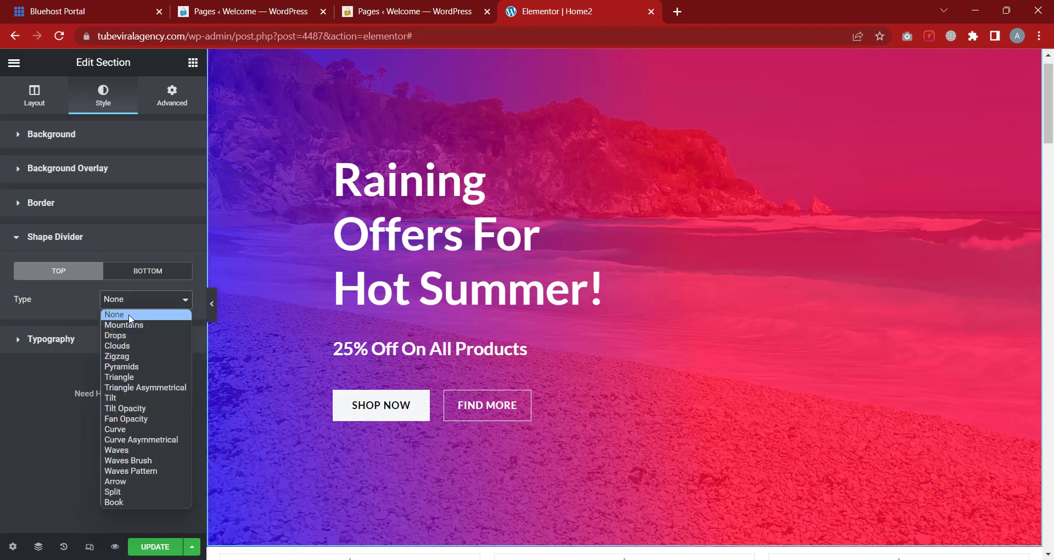
{"action": "left_click", "coordinate": [134, 323]}
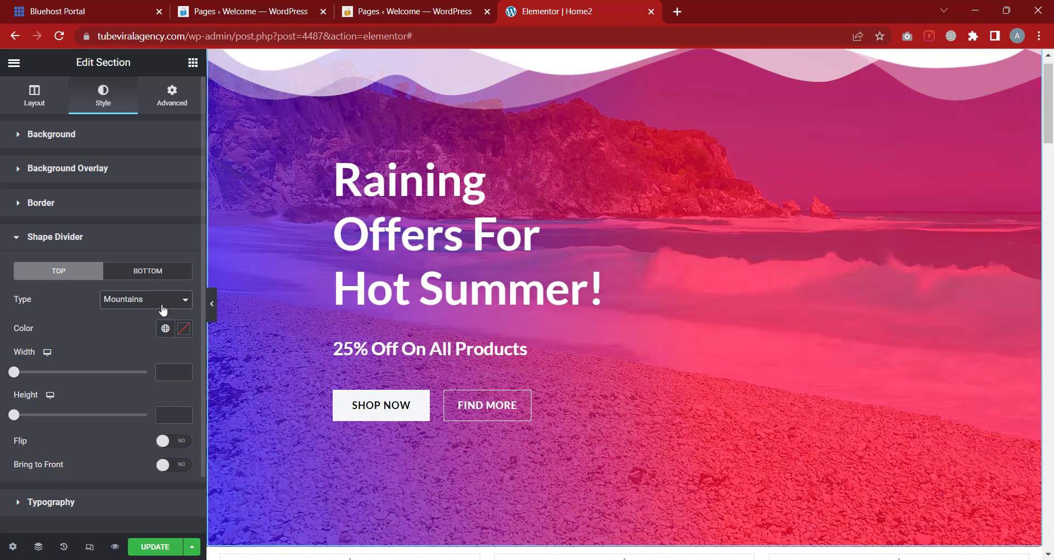
{"action": "left_click", "coordinate": [138, 299]}
{"action": "left_click", "coordinate": [137, 336]}
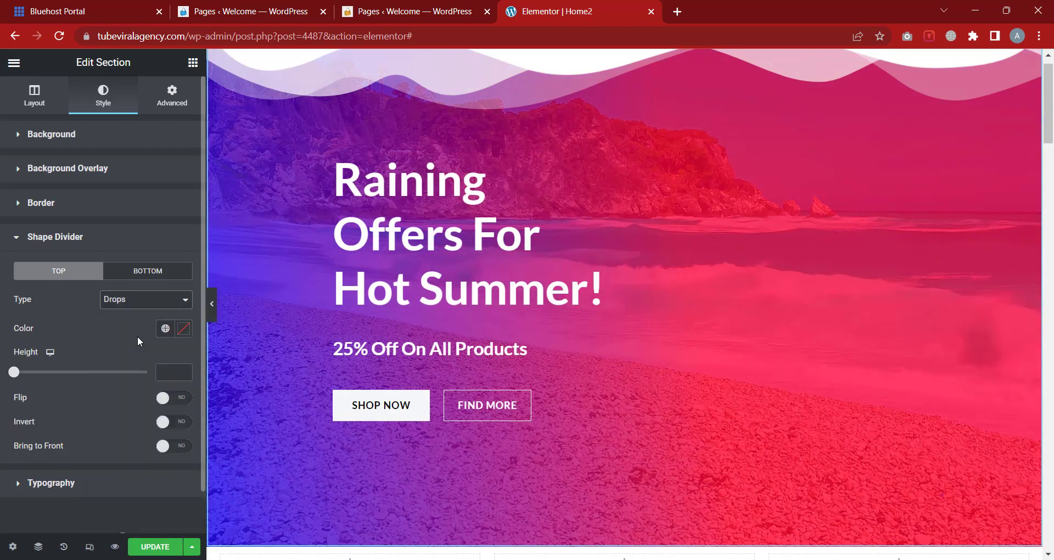
{"action": "left_click", "coordinate": [132, 300]}
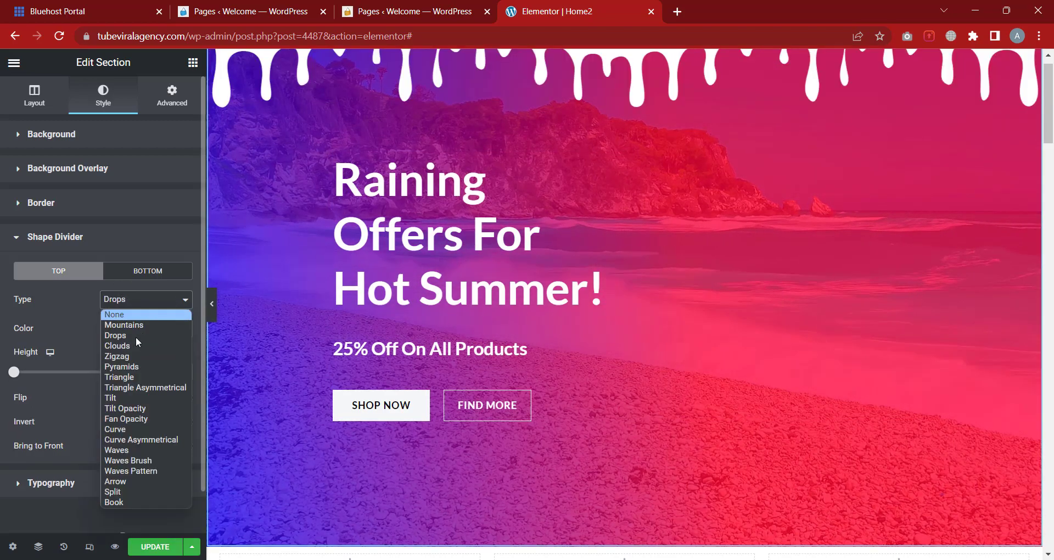
{"action": "left_click", "coordinate": [136, 355]}
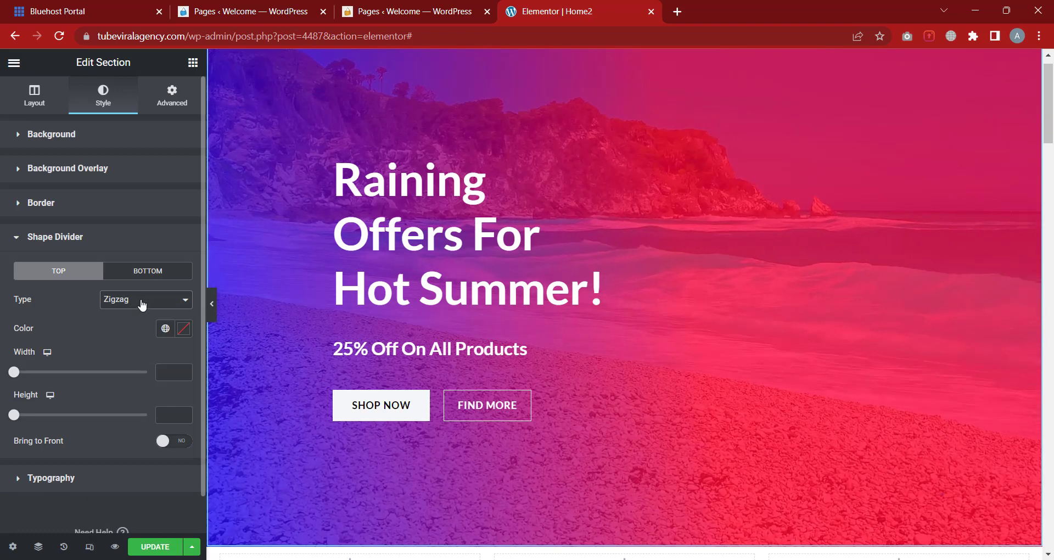
Try Pyramids and Tilt Opacity, check the Bottom tab, then settle on Mountains
{"action": "left_click", "coordinate": [142, 305]}
{"action": "left_click", "coordinate": [131, 367]}
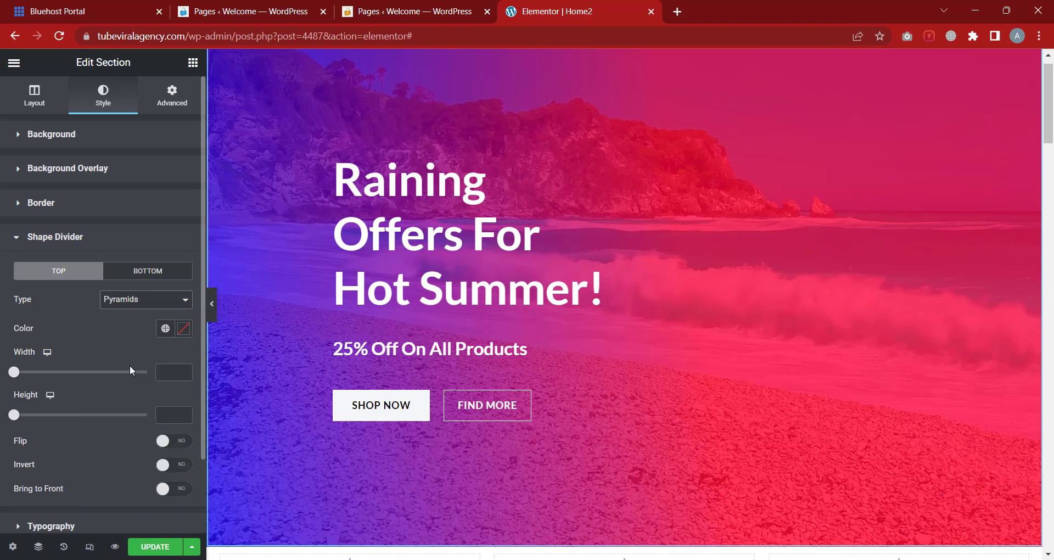
{"action": "left_click", "coordinate": [143, 304]}
{"action": "left_click", "coordinate": [126, 406]}
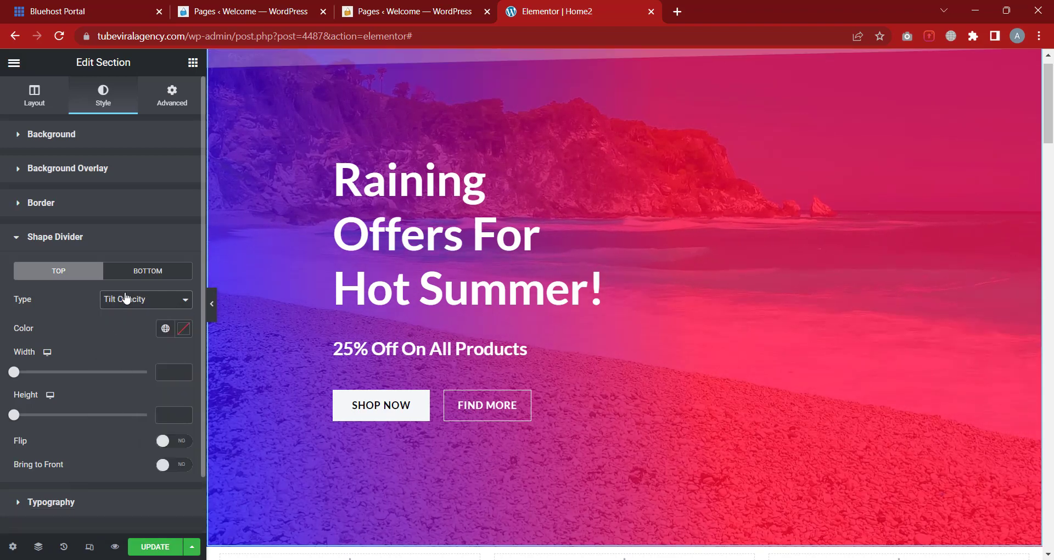
{"action": "left_click", "coordinate": [142, 271]}
{"action": "left_click", "coordinate": [73, 275]}
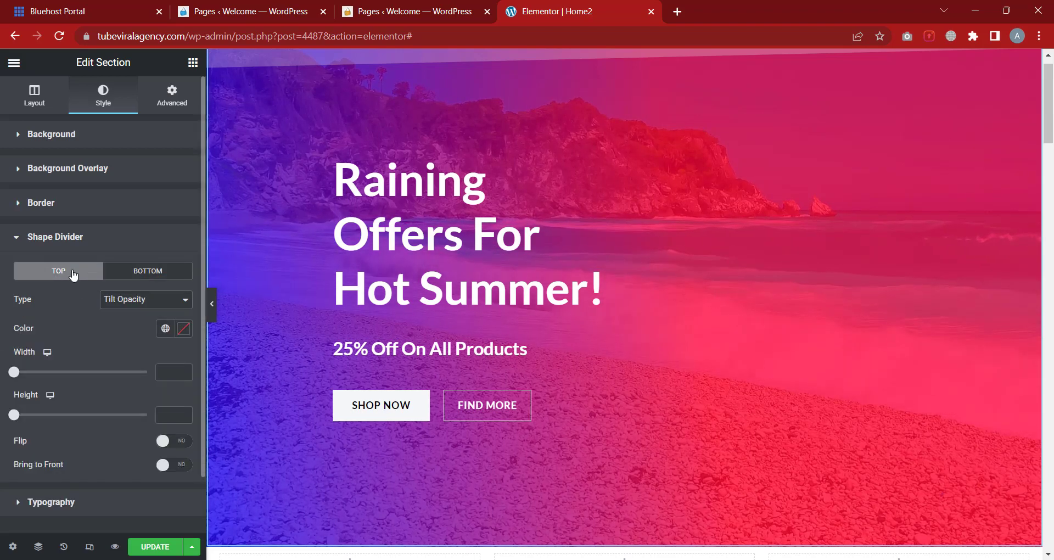
{"action": "scroll", "coordinate": [73, 351], "scroll_direction": "down", "scroll_amount": 1}
{"action": "left_click", "coordinate": [128, 278]}
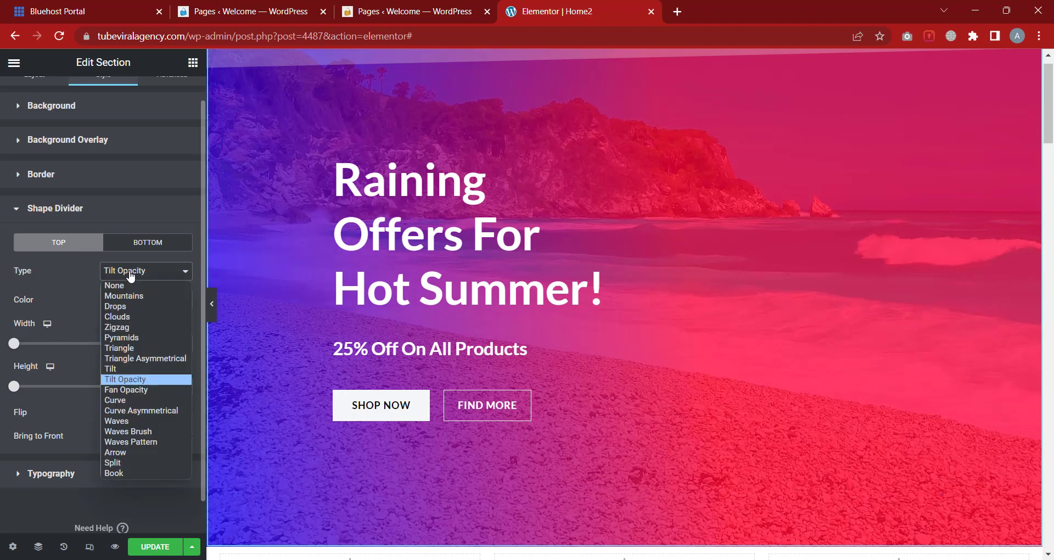
{"action": "left_click", "coordinate": [123, 301]}
Set the Mountains divider height to 113, toggle Flip on and off, and enable Bring to Front
{"action": "left_click_drag", "start_coordinate": [15, 346], "coordinate": [11, 389]}
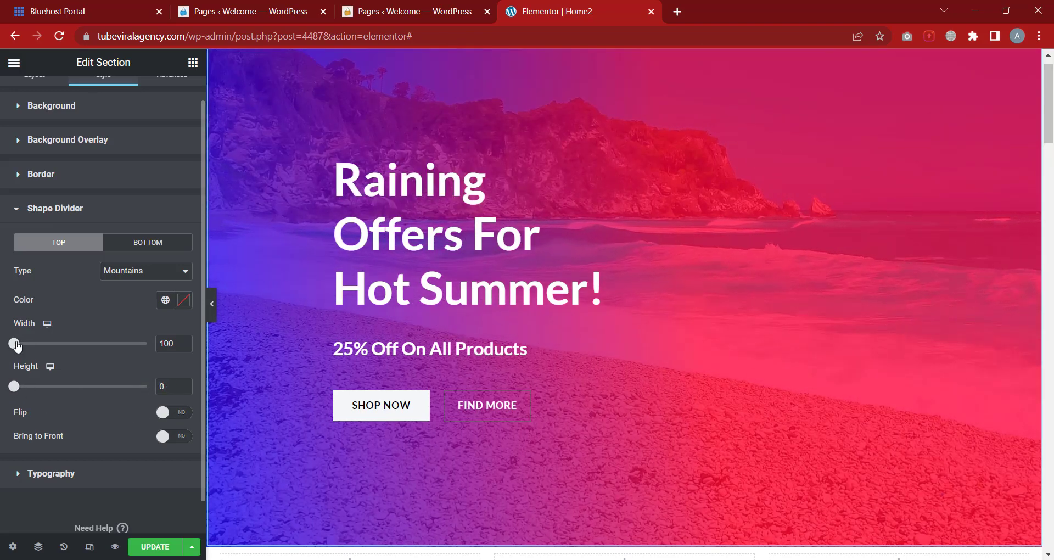
{"action": "left_click_drag", "start_coordinate": [32, 387], "coordinate": [44, 386]}
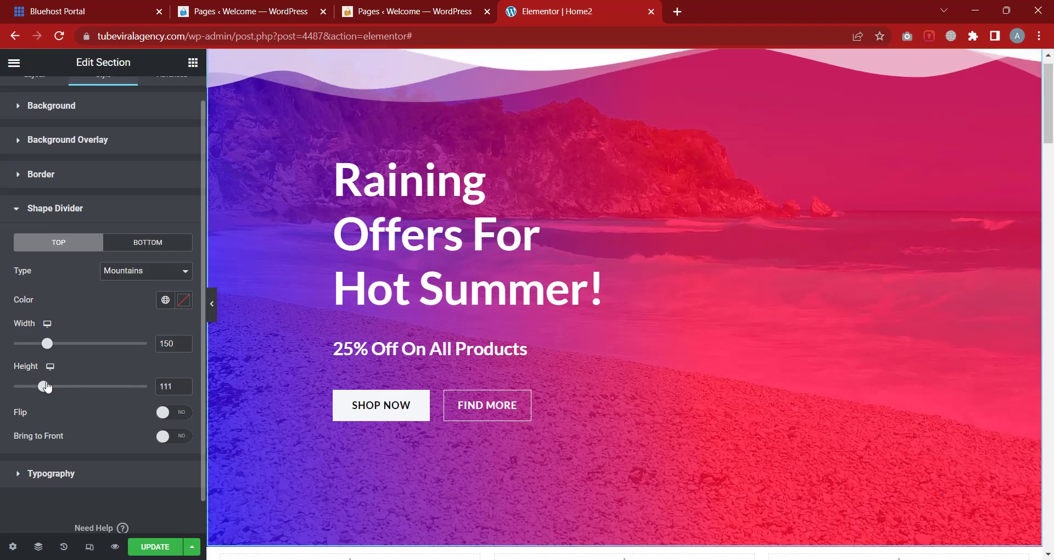
{"action": "left_click", "coordinate": [185, 423]}
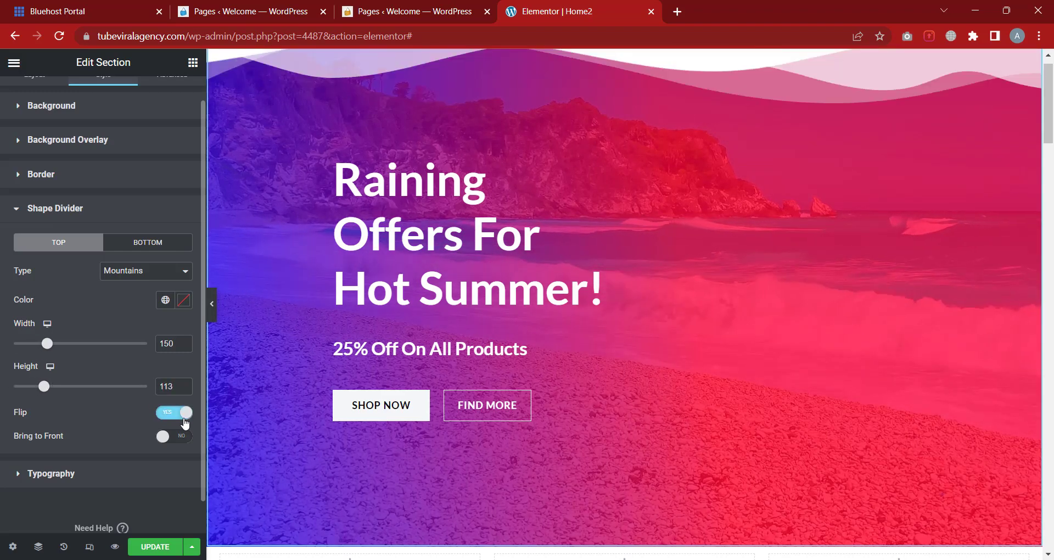
{"action": "left_click", "coordinate": [185, 424]}
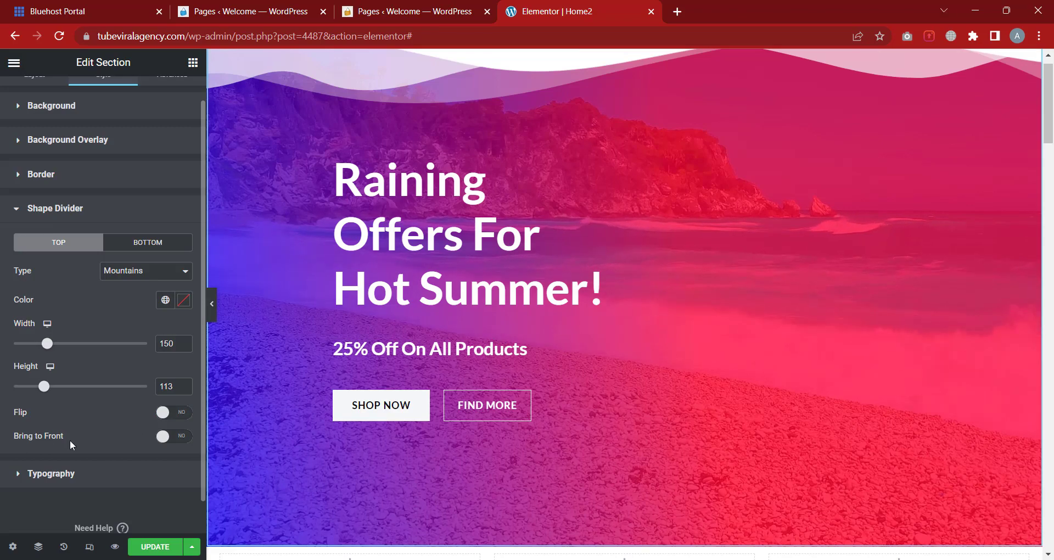
{"action": "left_click", "coordinate": [179, 438]}
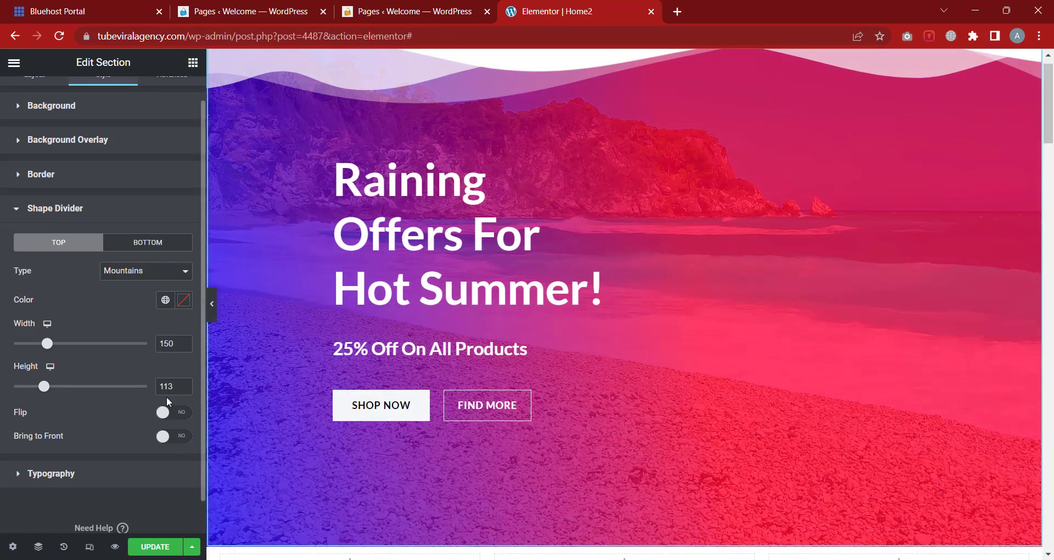
Set the top shape divider Type to None
{"action": "left_click", "coordinate": [159, 272]}
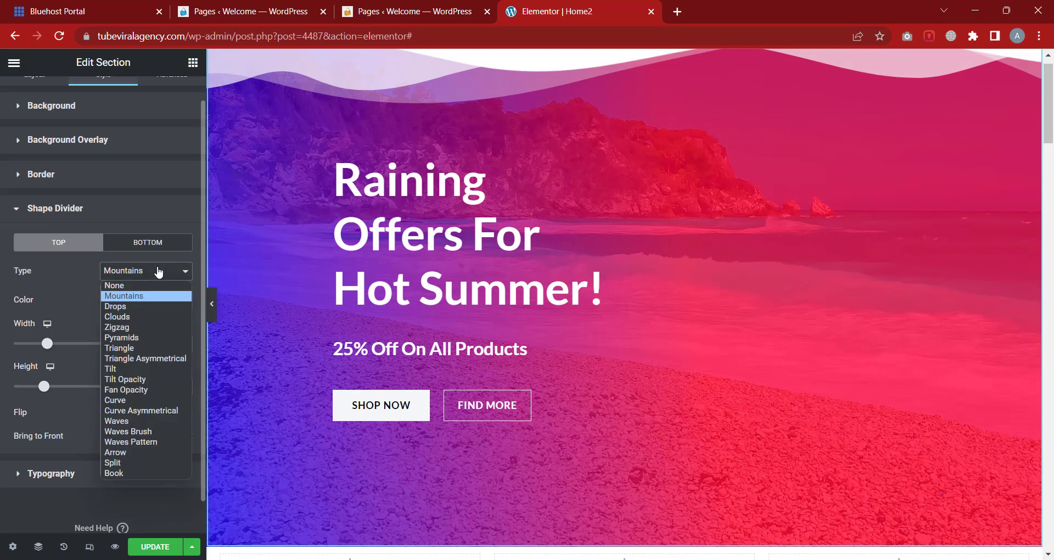
{"action": "left_click", "coordinate": [140, 284]}
{"action": "left_click", "coordinate": [82, 342]}
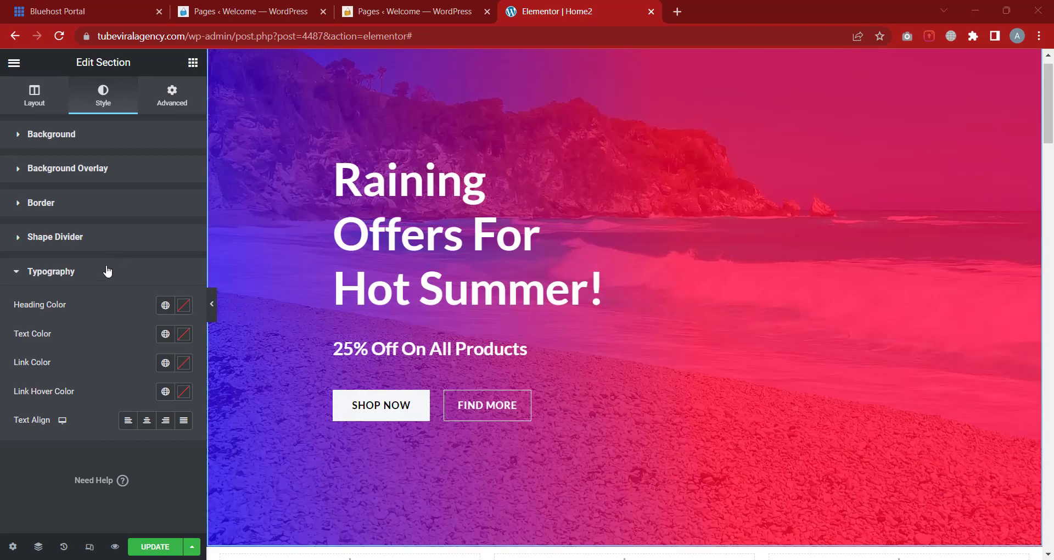
In the hero section's Advanced tab, raise the linked top and bottom margins to 140 px
{"action": "left_click", "coordinate": [107, 272]}
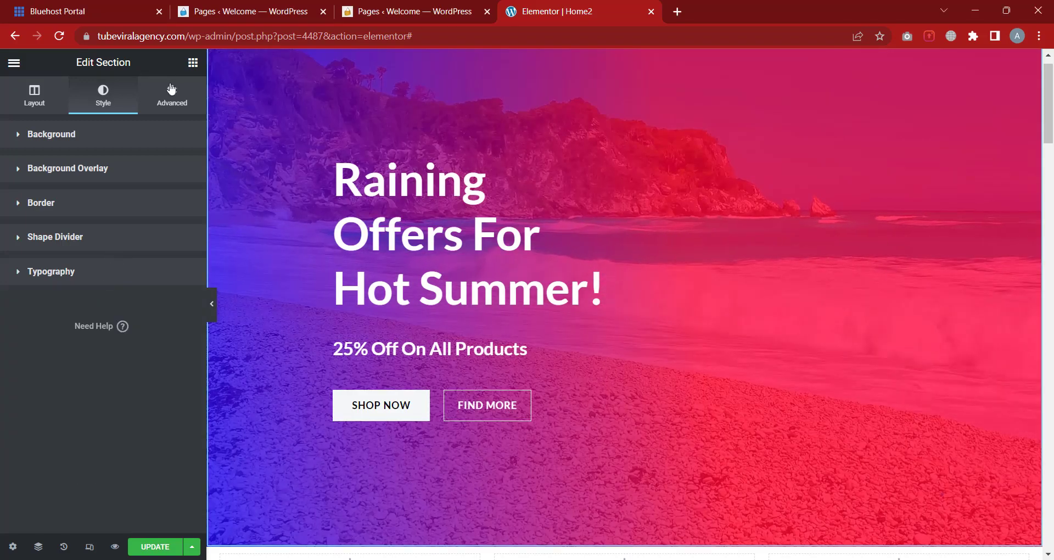
{"action": "left_click", "coordinate": [160, 109]}
{"action": "left_click", "coordinate": [106, 142]}
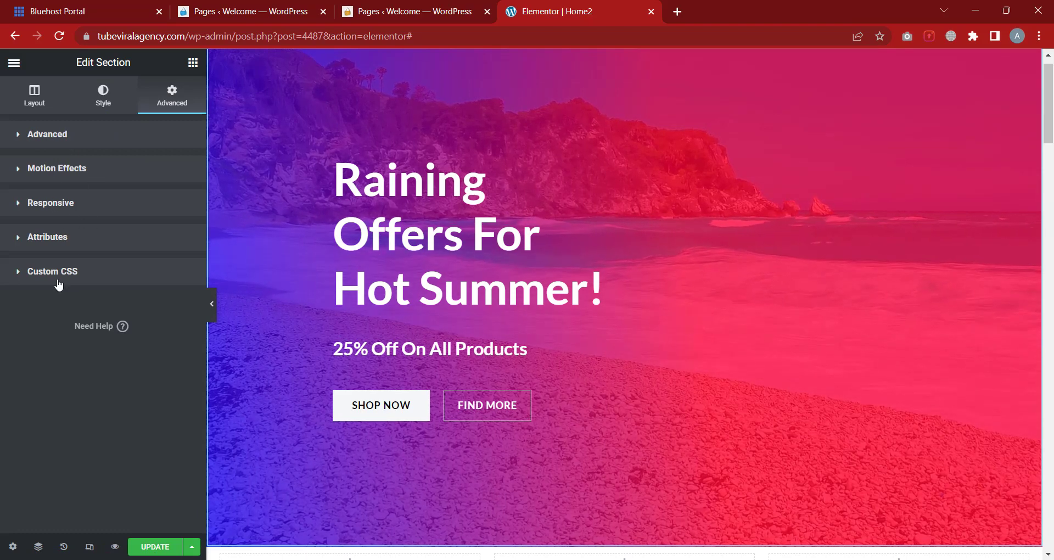
{"action": "left_click", "coordinate": [68, 138]}
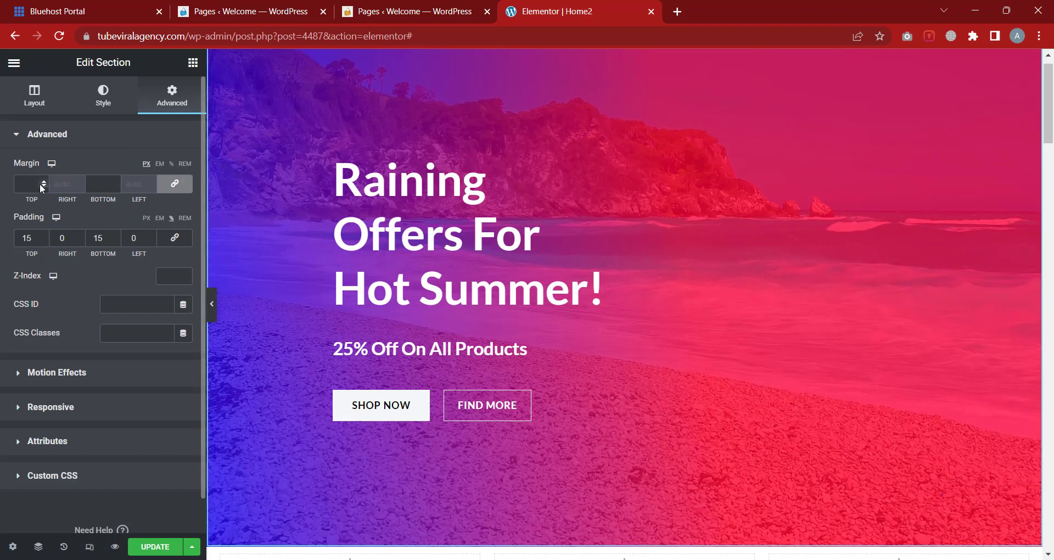
{"action": "left_click", "coordinate": [43, 181]}
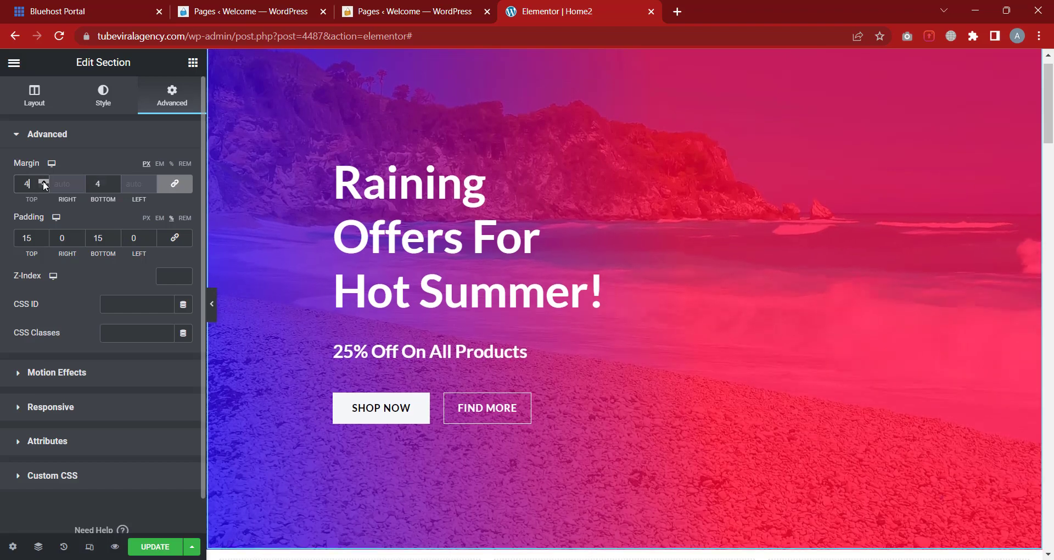
{"action": "left_click_drag", "start_coordinate": [44, 183], "coordinate": [43, 183]}
{"action": "scroll", "coordinate": [678, 344], "scroll_direction": "down", "scroll_amount": 5}
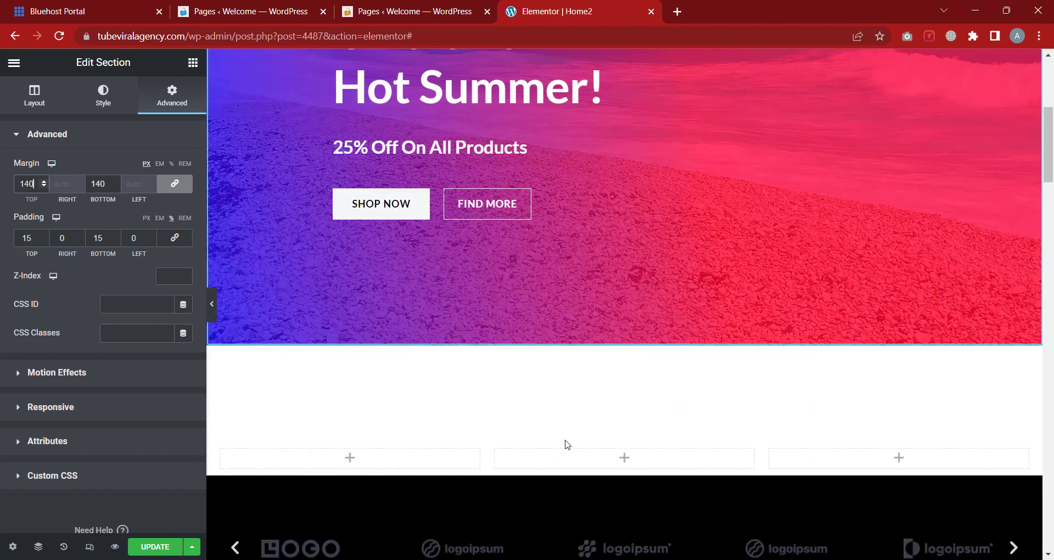
Give the empty three-column section a Classic dark brown #564545 background
{"action": "left_click", "coordinate": [624, 435]}
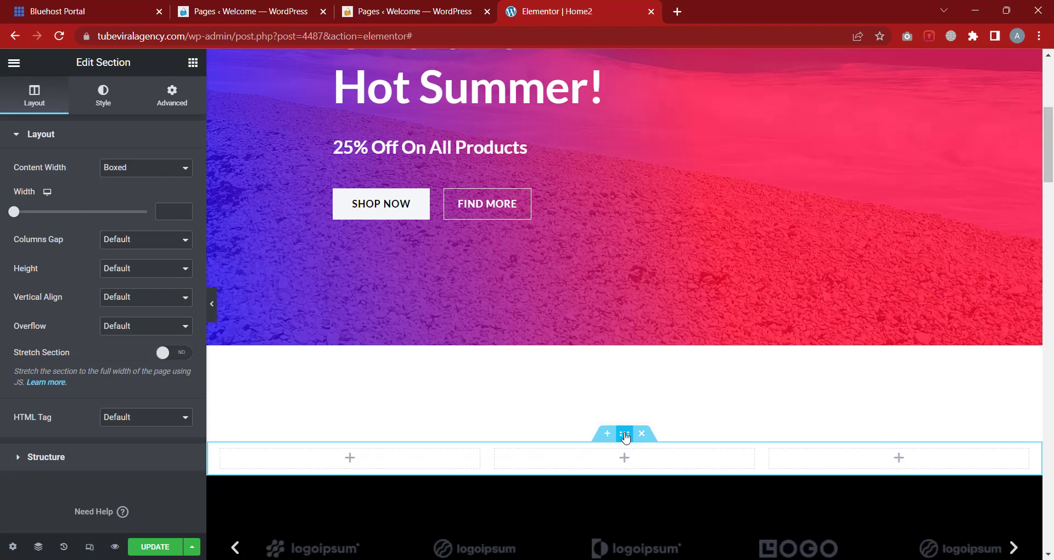
{"action": "left_click", "coordinate": [175, 98]}
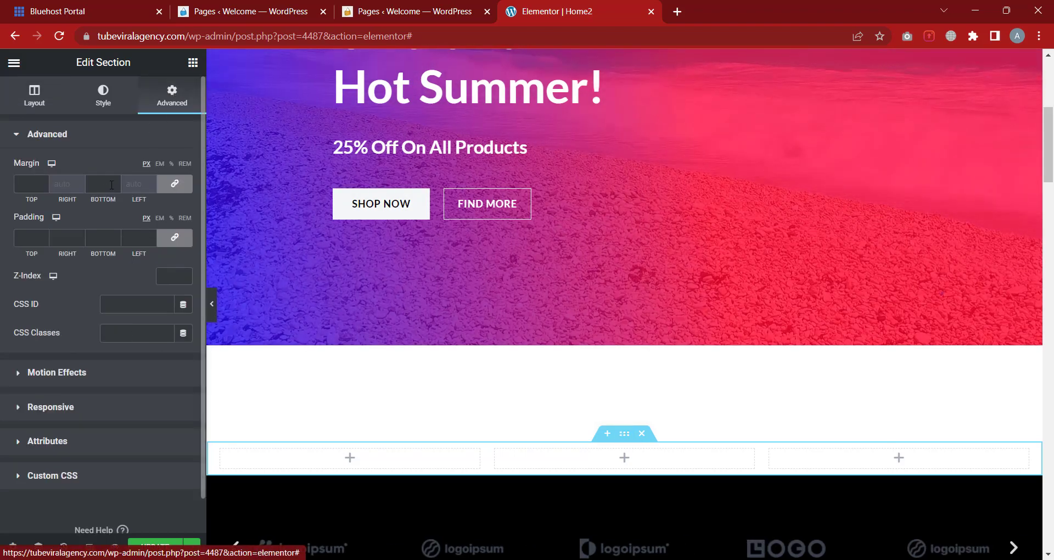
{"action": "left_click", "coordinate": [103, 96]}
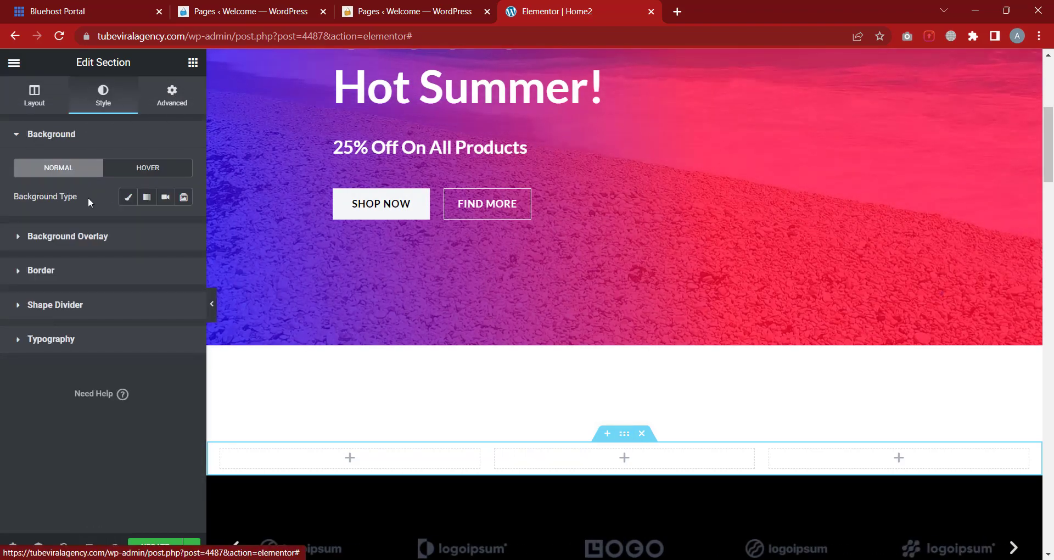
{"action": "left_click", "coordinate": [127, 198]}
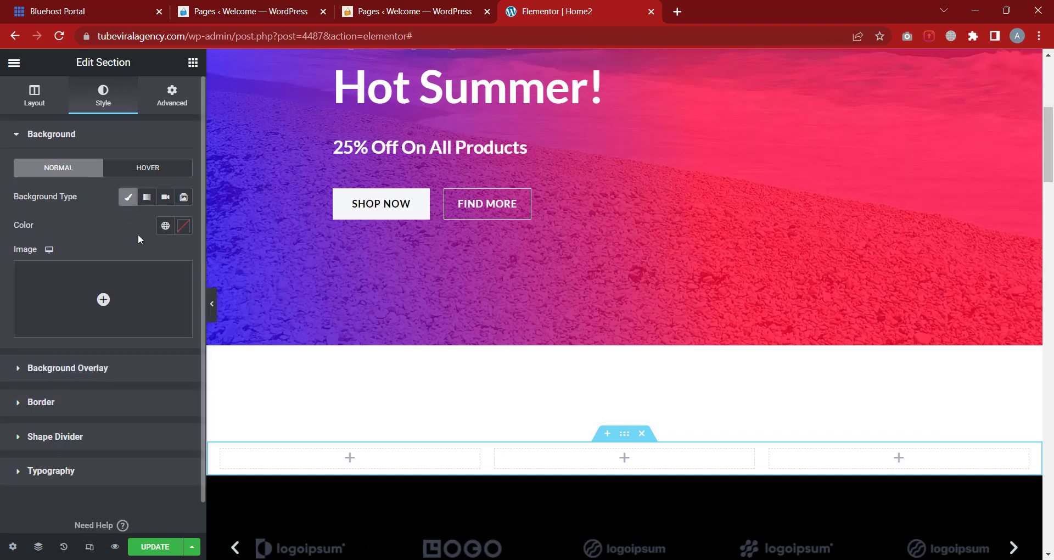
{"action": "left_click", "coordinate": [180, 232]}
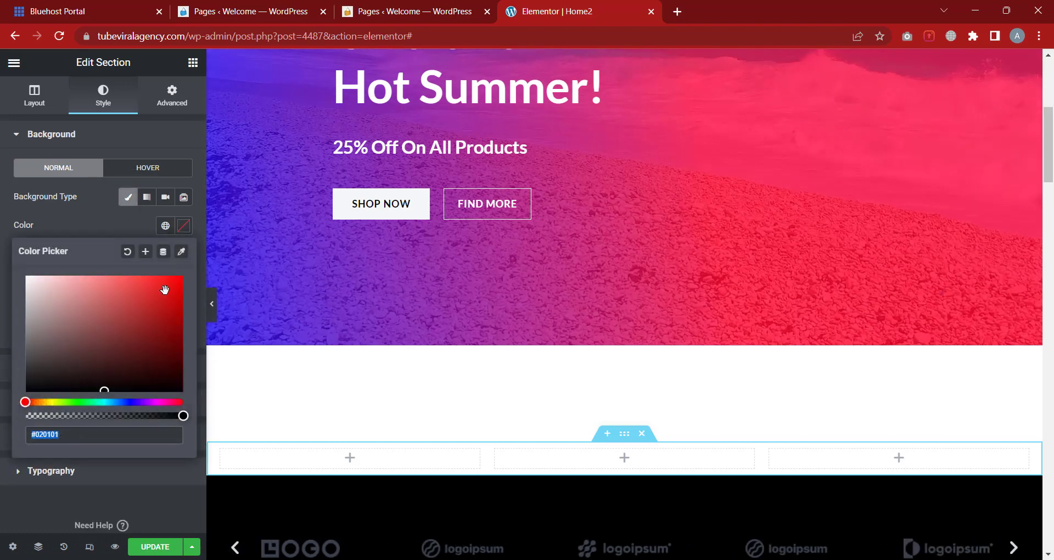
{"action": "left_click_drag", "start_coordinate": [149, 389], "coordinate": [56, 353]}
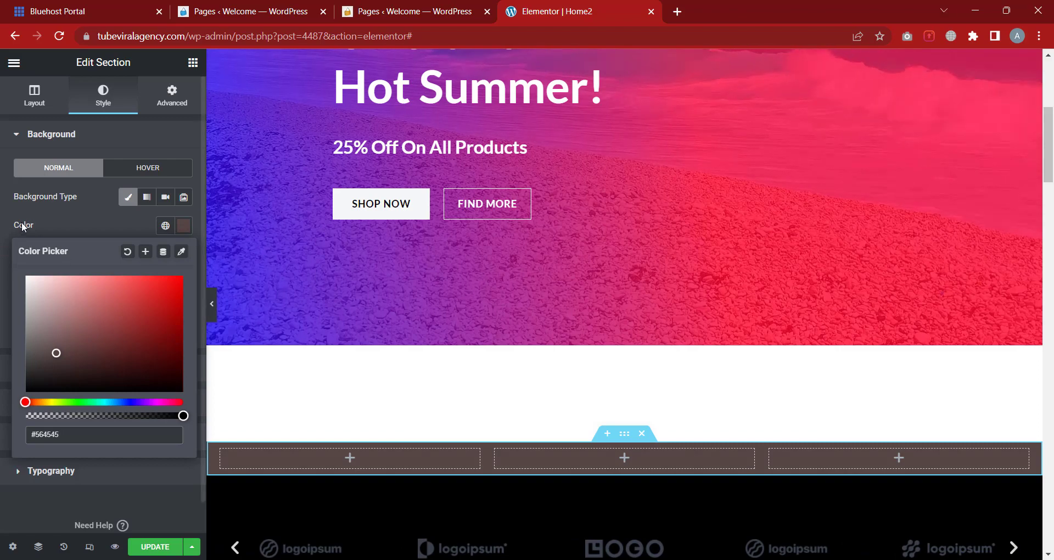
{"action": "left_click", "coordinate": [8, 210]}
{"action": "scroll", "coordinate": [690, 515], "scroll_direction": "up", "scroll_amount": 1}
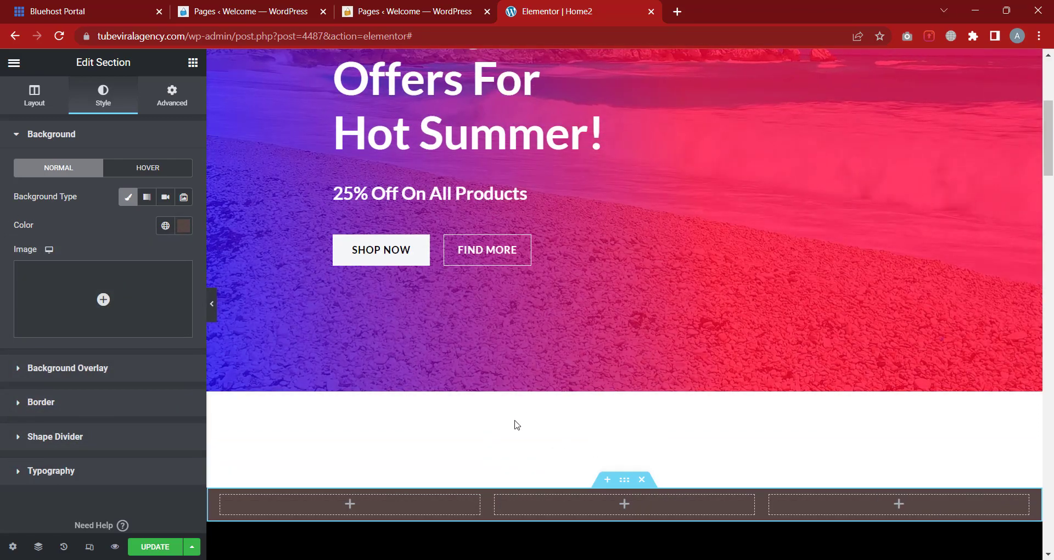
{"action": "scroll", "coordinate": [558, 166], "scroll_direction": "up", "scroll_amount": 5}
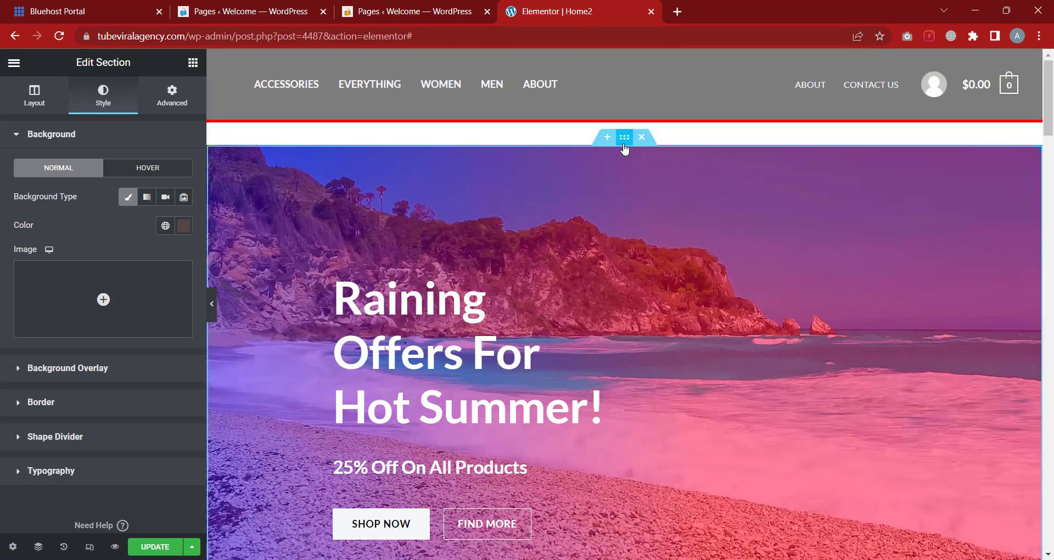
Clear the hero's top and bottom margin values after trying a few increases
{"action": "left_click", "coordinate": [172, 94]}
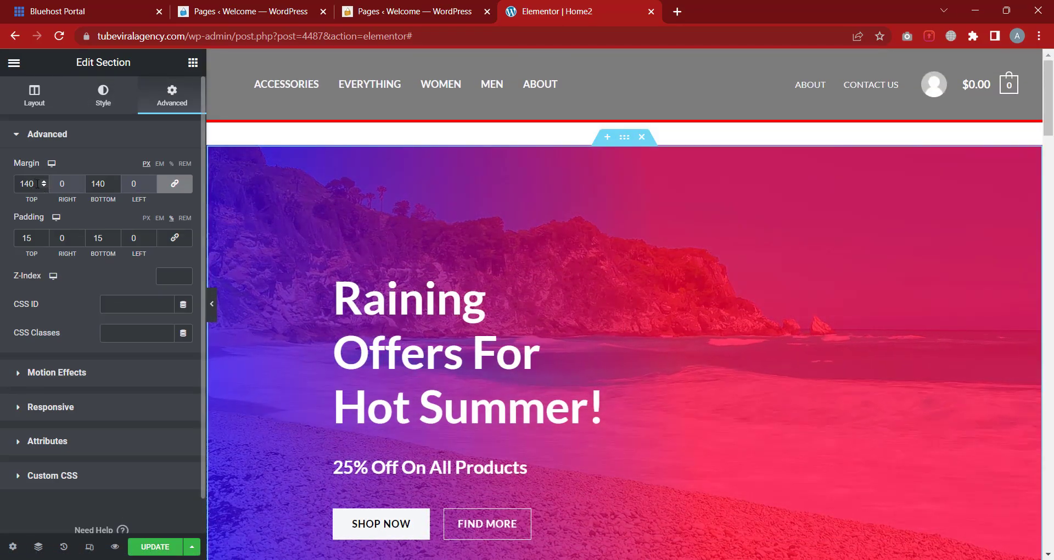
{"action": "key", "text": "BackSpace"}
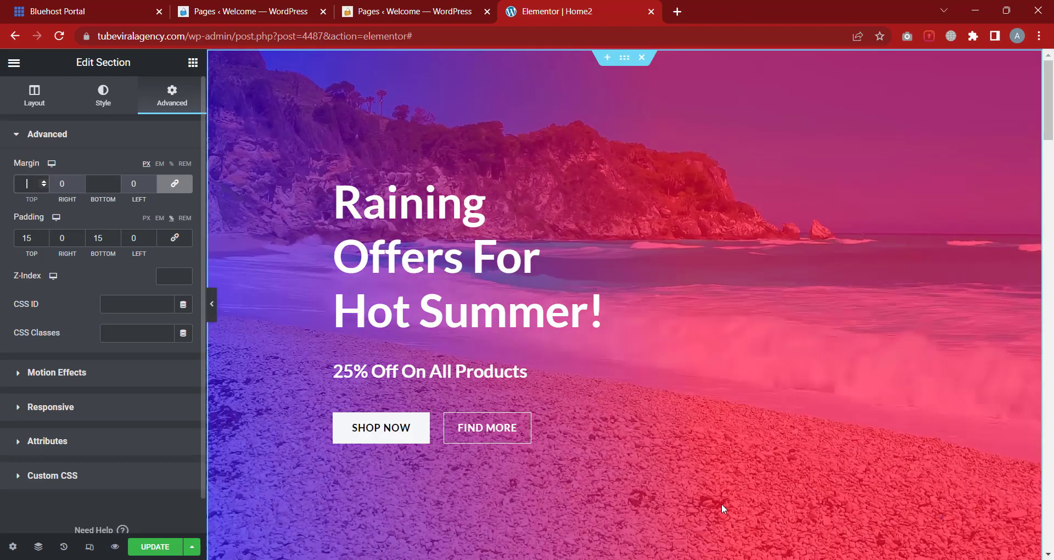
{"action": "scroll", "coordinate": [720, 503], "scroll_direction": "down", "scroll_amount": 2}
{"action": "scroll", "coordinate": [555, 281], "scroll_direction": "up", "scroll_amount": 2}
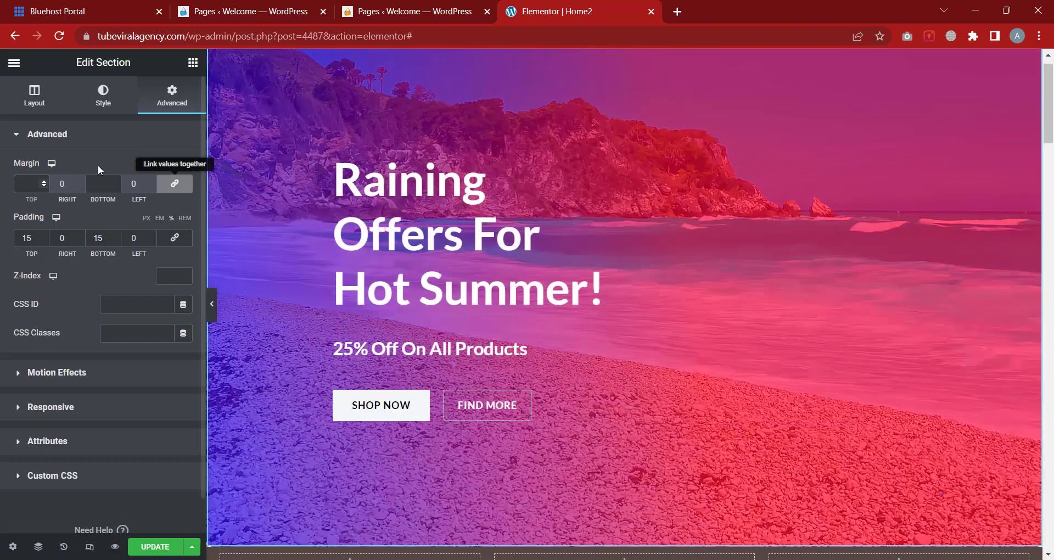
{"action": "scroll", "coordinate": [624, 296], "scroll_direction": "down", "scroll_amount": 2}
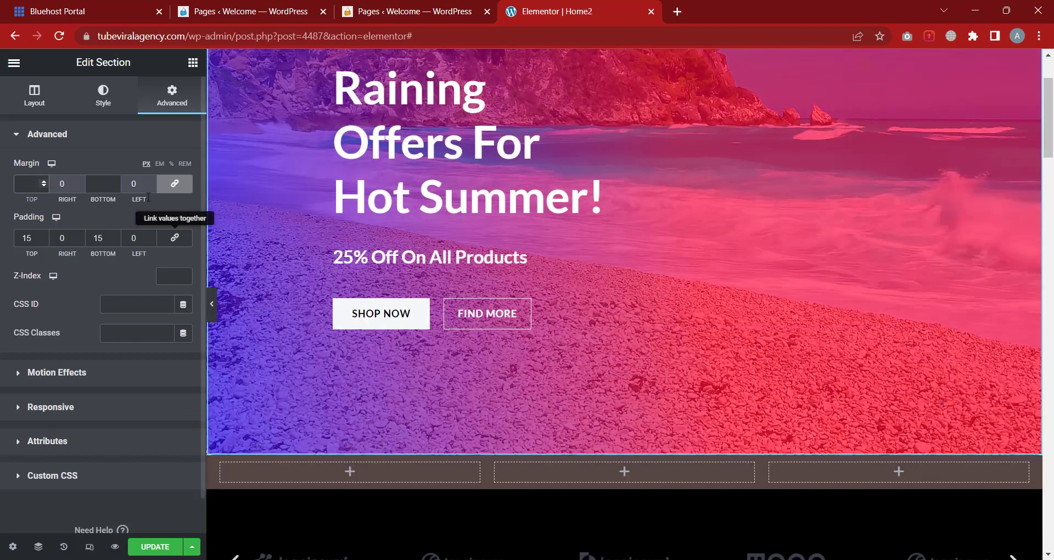
{"action": "left_click", "coordinate": [27, 183]}
{"action": "type", "text": "1"}
{"action": "left_click_drag", "start_coordinate": [44, 182], "coordinate": [44, 184]}
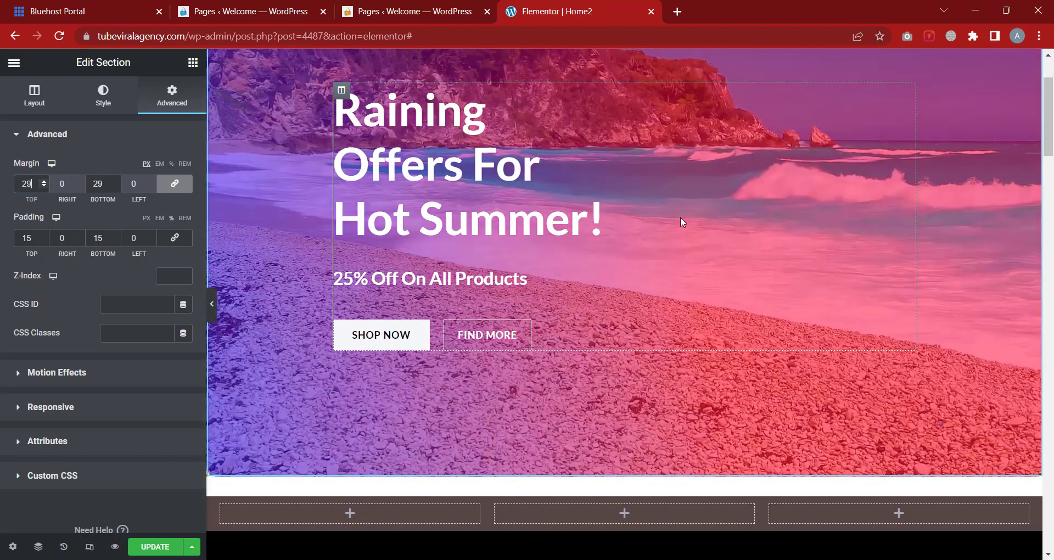
{"action": "scroll", "coordinate": [681, 214], "scroll_direction": "up", "scroll_amount": 2}
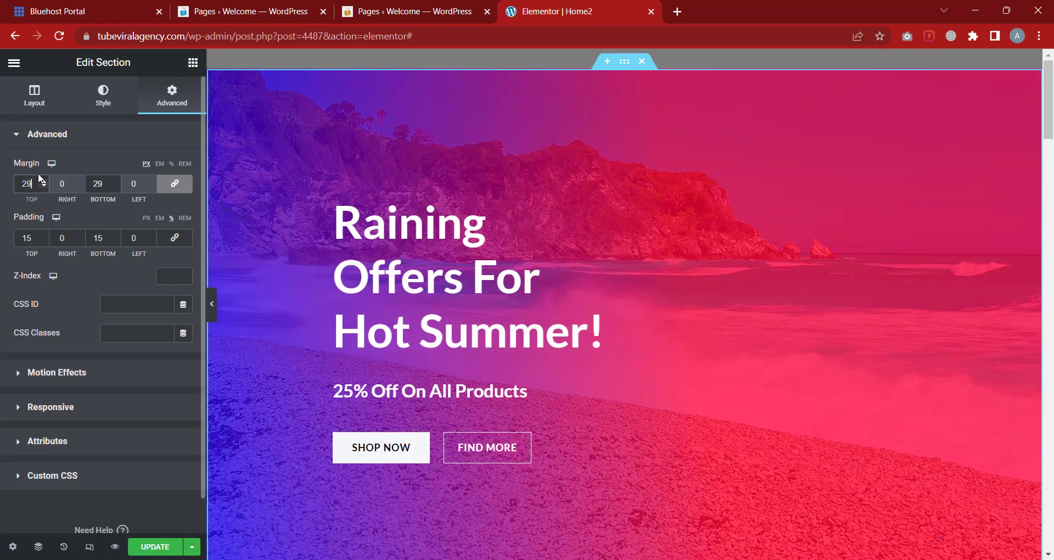
{"action": "left_click", "coordinate": [44, 182]}
{"action": "left_click_drag", "start_coordinate": [44, 182], "coordinate": [44, 181]}
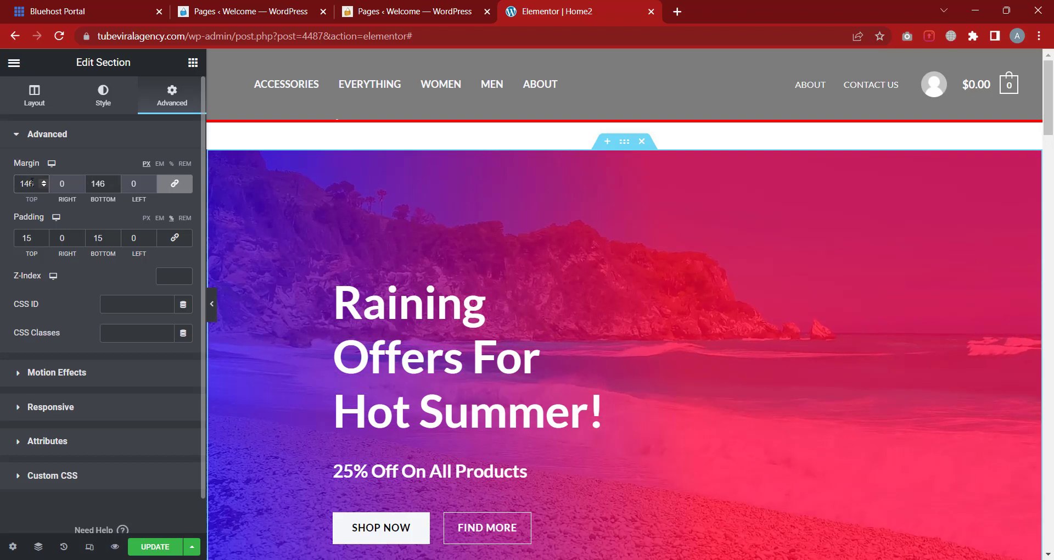
{"action": "key", "text": "BackSpace"}
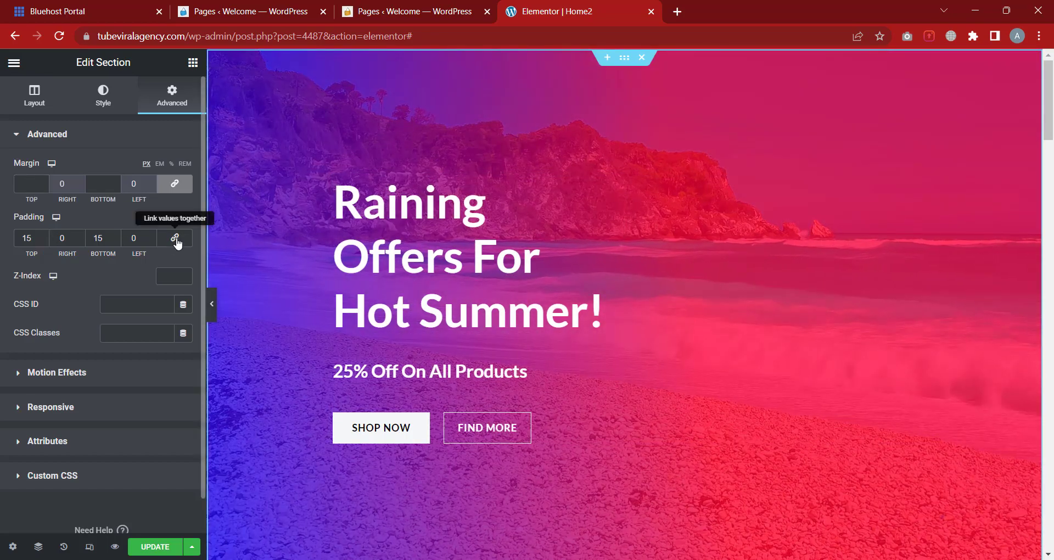
Adjust the hero's linked padding up and down, settling on 9 px on all sides
{"action": "left_click", "coordinate": [44, 236]}
{"action": "left_click", "coordinate": [44, 235]}
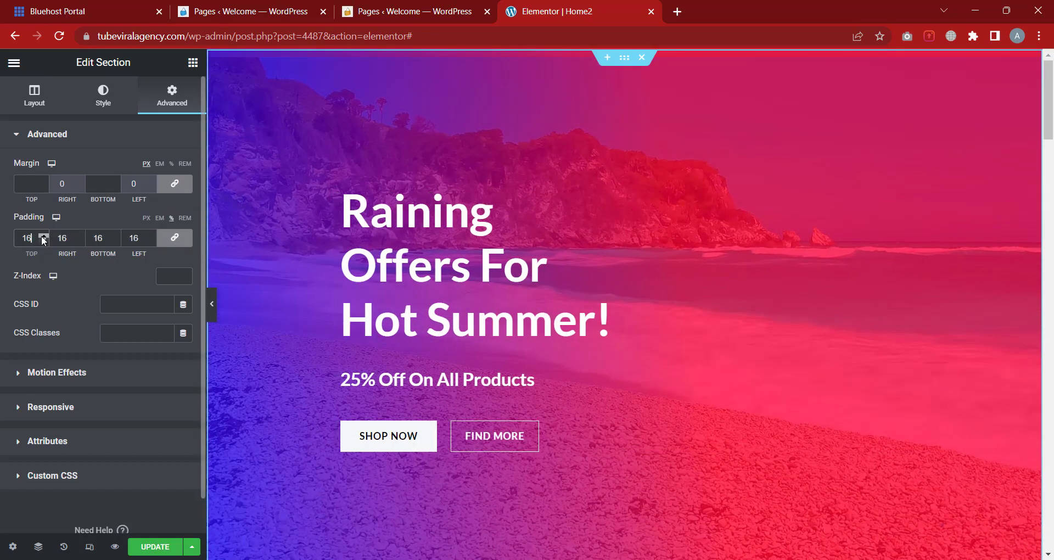
{"action": "left_click", "coordinate": [44, 235]}
{"action": "left_click", "coordinate": [44, 236]}
{"action": "left_click", "coordinate": [44, 235]}
{"action": "left_click", "coordinate": [43, 235]}
{"action": "left_click", "coordinate": [44, 235]}
{"action": "left_click", "coordinate": [44, 236]}
{"action": "left_click", "coordinate": [44, 236]}
{"action": "left_click", "coordinate": [43, 236]}
{"action": "left_click", "coordinate": [44, 236]}
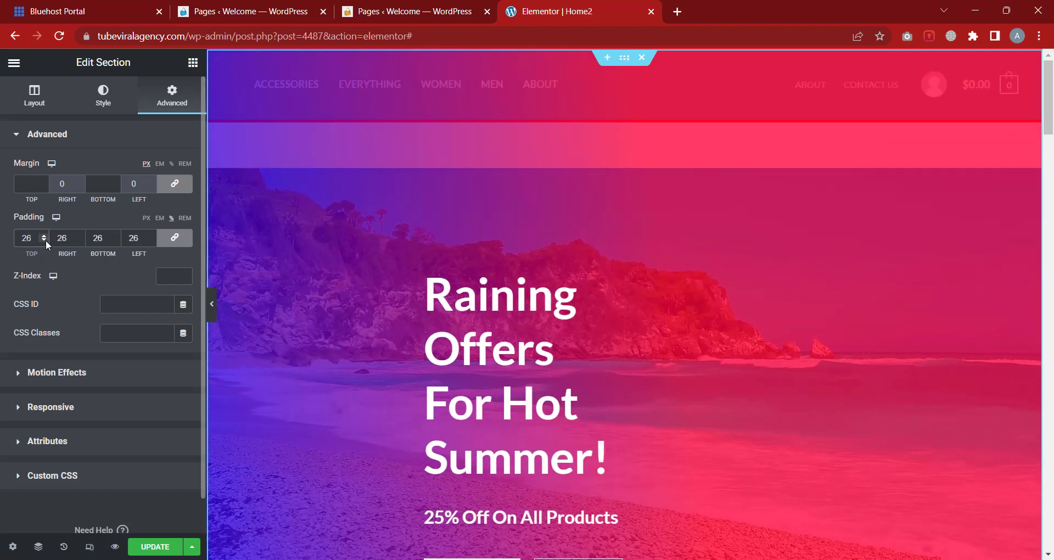
{"action": "left_click", "coordinate": [45, 240]}
{"action": "left_click", "coordinate": [45, 239]}
{"action": "left_click", "coordinate": [45, 240]}
{"action": "left_click", "coordinate": [45, 239]}
{"action": "left_click", "coordinate": [45, 240]}
{"action": "left_click", "coordinate": [45, 240]}
{"action": "left_click", "coordinate": [45, 240]}
{"action": "left_click", "coordinate": [45, 240]}
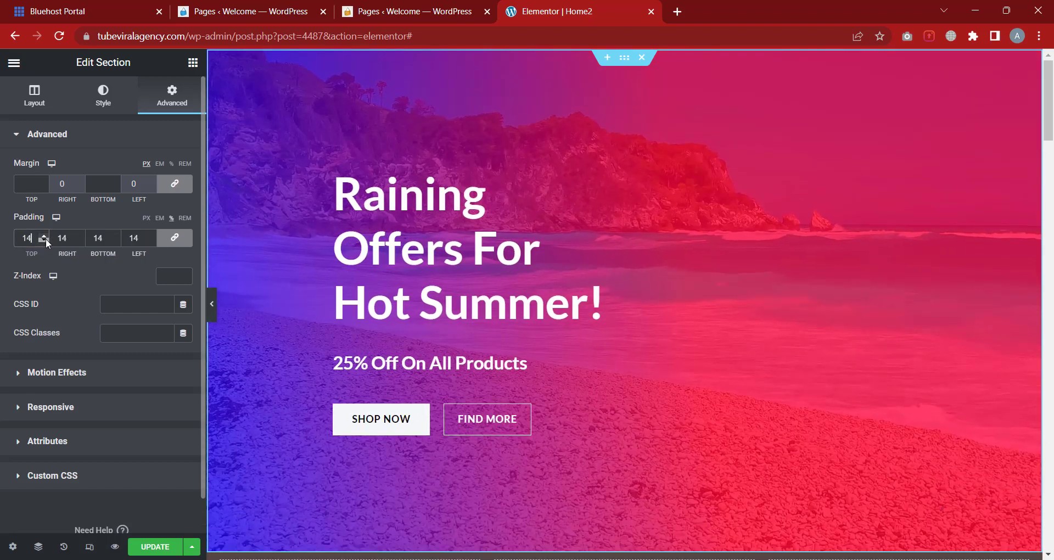
{"action": "double_click", "coordinate": [45, 240]}
{"action": "double_click", "coordinate": [45, 240]}
{"action": "double_click", "coordinate": [45, 240]}
{"action": "double_click", "coordinate": [45, 240]}
{"action": "double_click", "coordinate": [45, 239]}
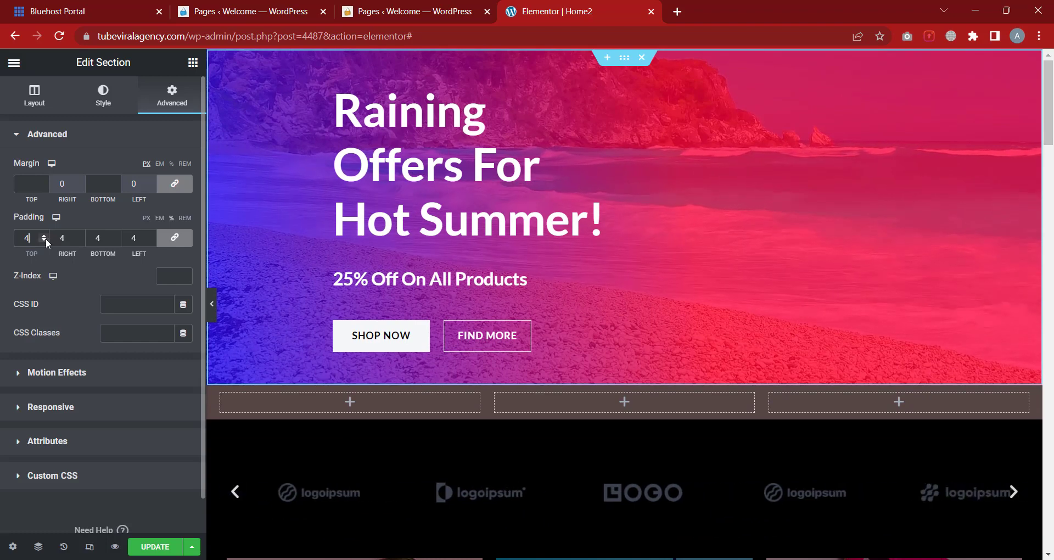
{"action": "left_click", "coordinate": [45, 239]}
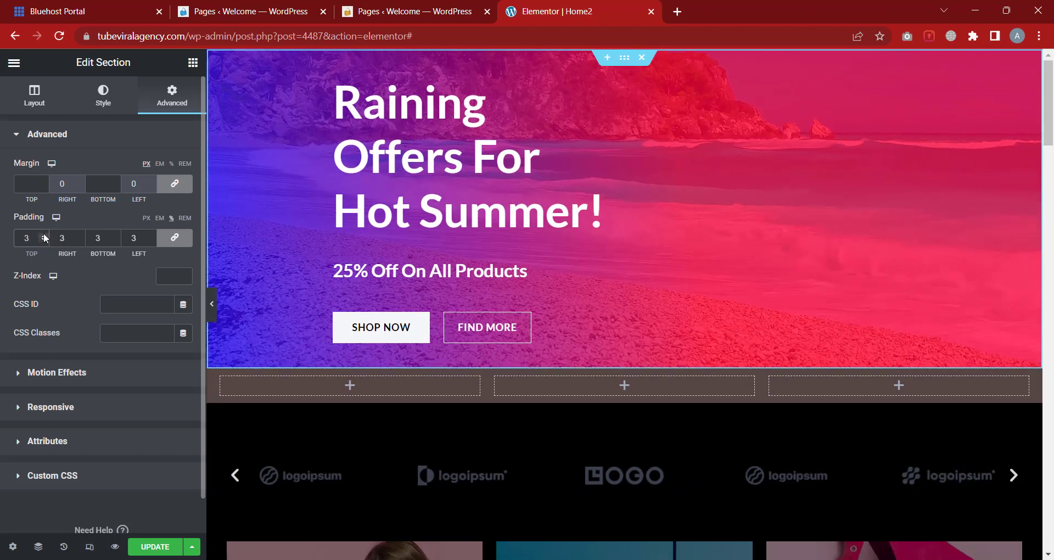
{"action": "left_click", "coordinate": [44, 236]}
{"action": "left_click", "coordinate": [45, 235]}
{"action": "left_click", "coordinate": [44, 235]}
{"action": "left_click", "coordinate": [45, 236]}
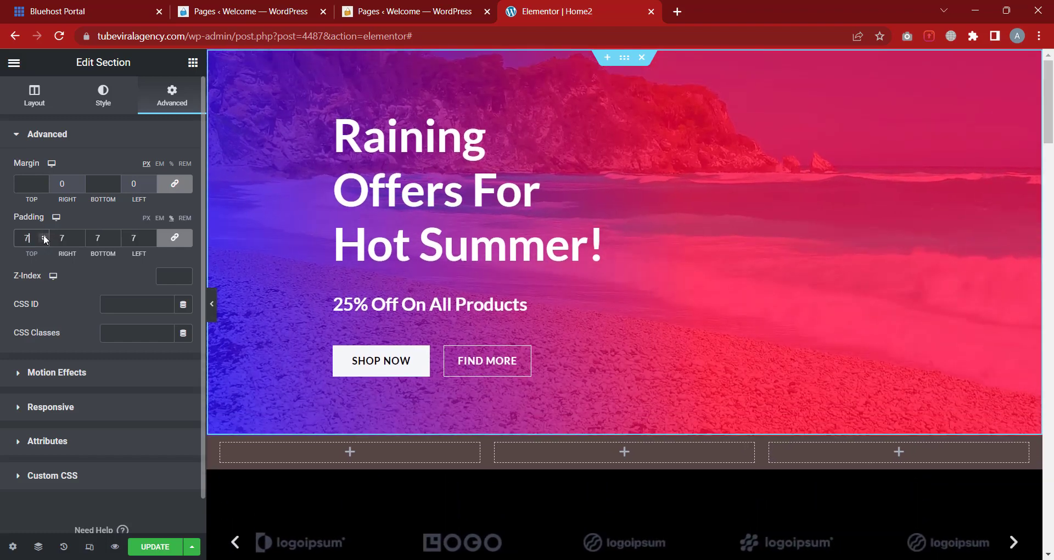
{"action": "left_click", "coordinate": [44, 235]}
{"action": "left_click", "coordinate": [44, 235]}
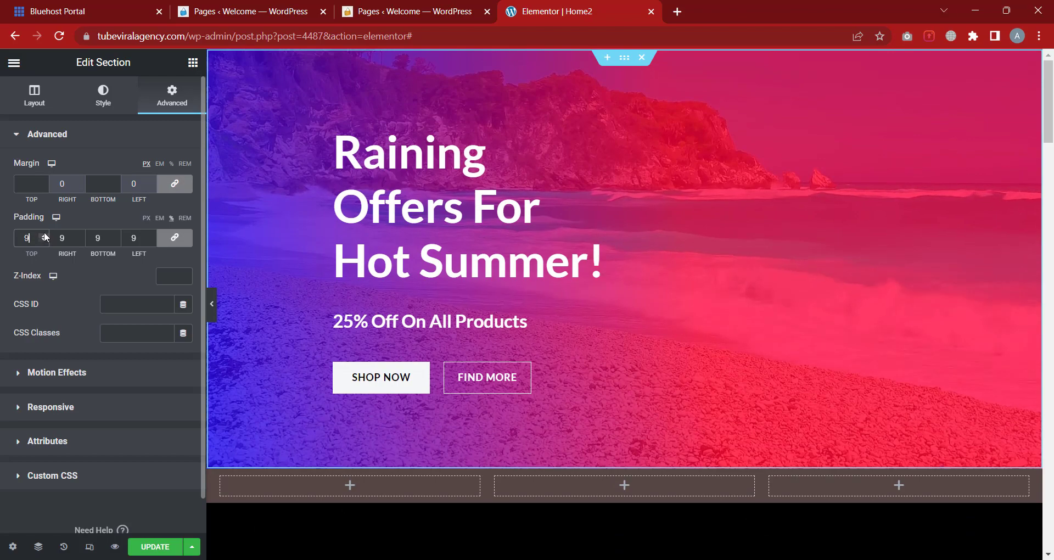
Unlink the padding sides, set the left padding to 3 px, and collapse the spacing settings
{"action": "left_click", "coordinate": [170, 244]}
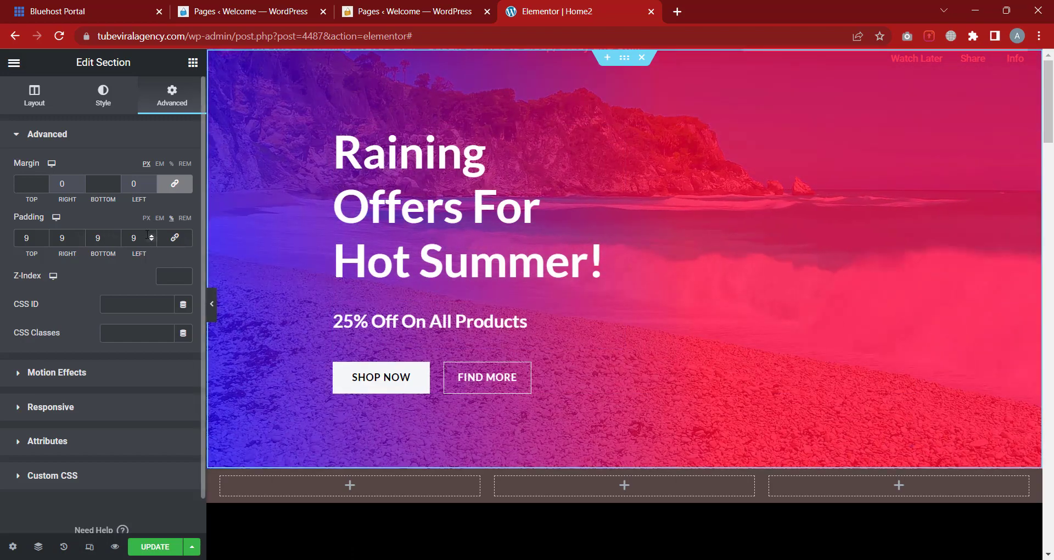
{"action": "scroll", "coordinate": [151, 235], "scroll_direction": "up", "scroll_amount": 17}
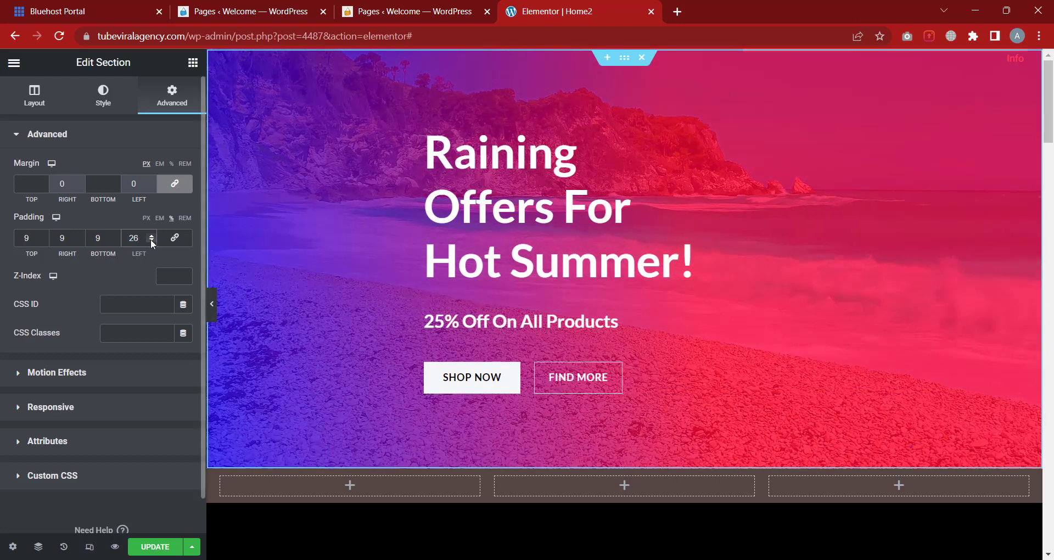
{"action": "left_click", "coordinate": [152, 241]}
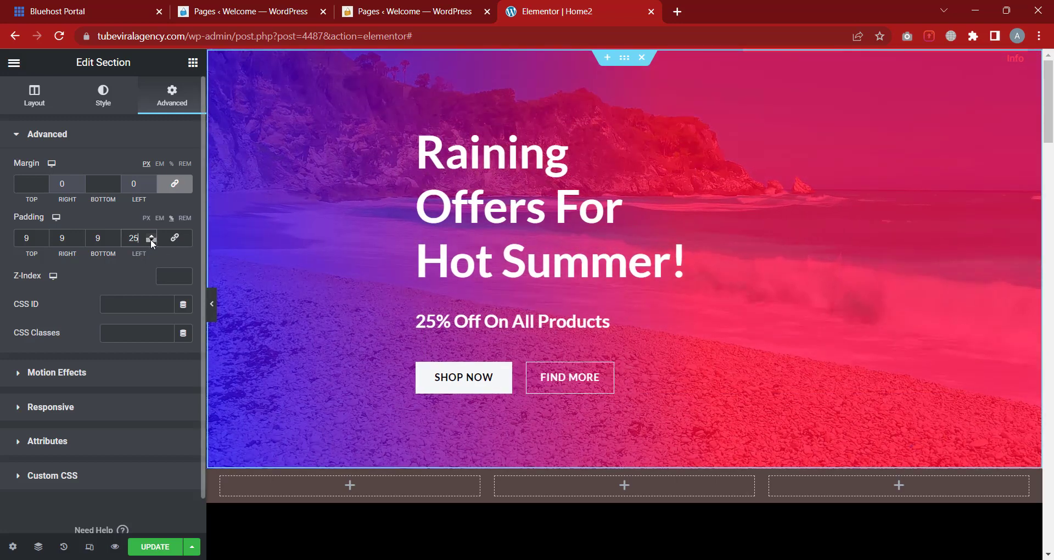
{"action": "scroll", "coordinate": [152, 242], "scroll_direction": "down", "scroll_amount": 18}
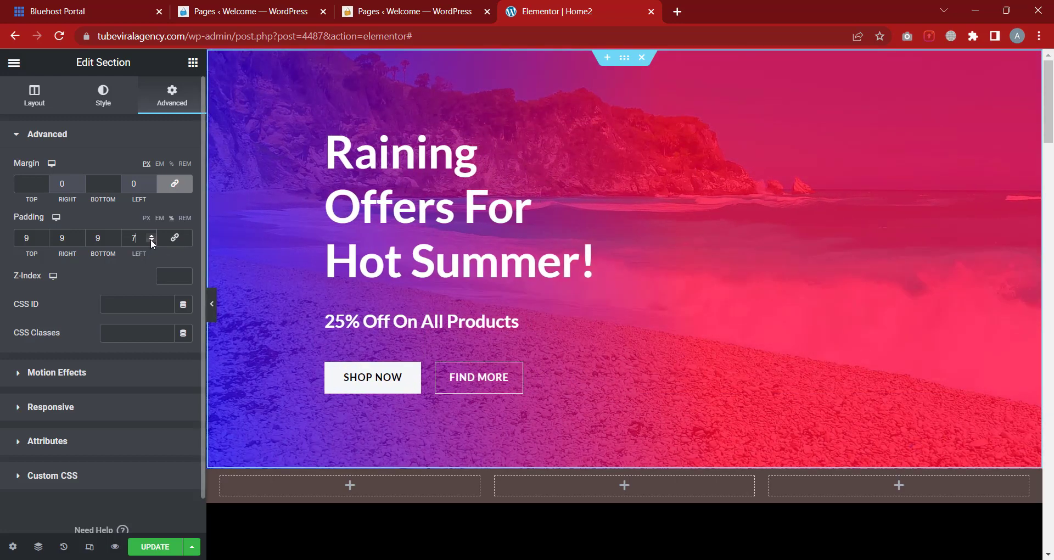
{"action": "scroll", "coordinate": [151, 238], "scroll_direction": "down", "scroll_amount": 4}
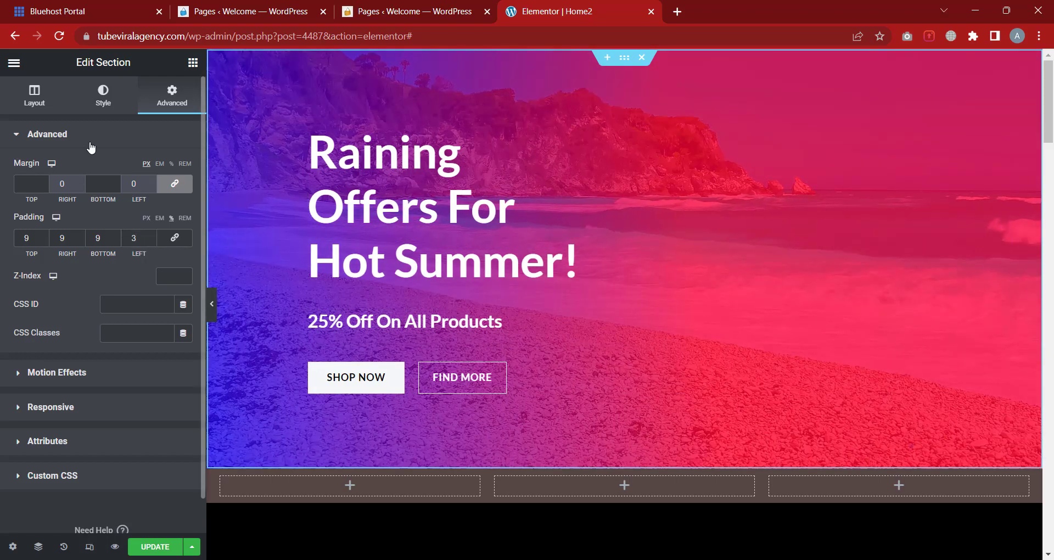
{"action": "left_click", "coordinate": [91, 146]}
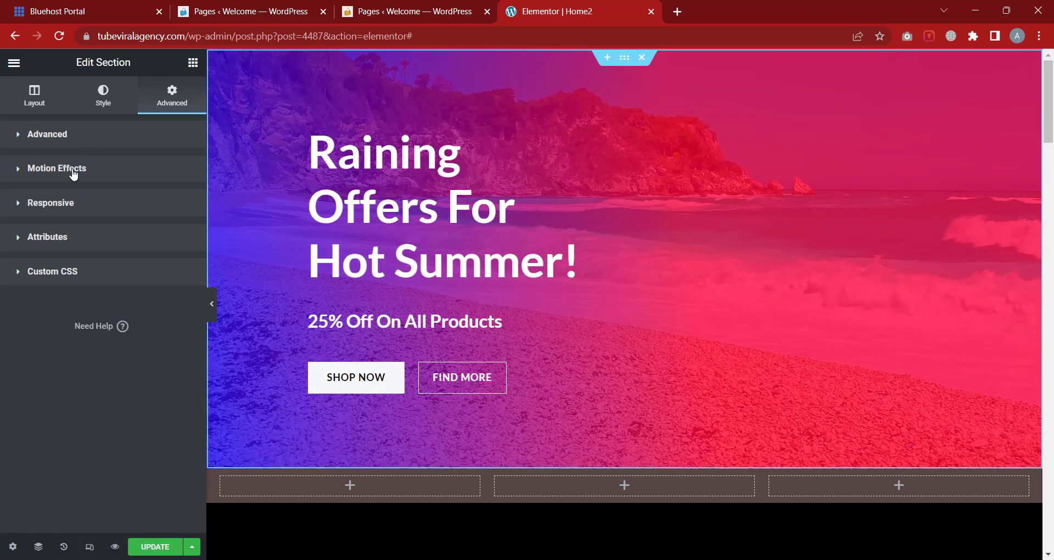
Try the Fade In, Fade In Down, Fade In Left and Fade In Right entrance animations
{"action": "left_click", "coordinate": [75, 173]}
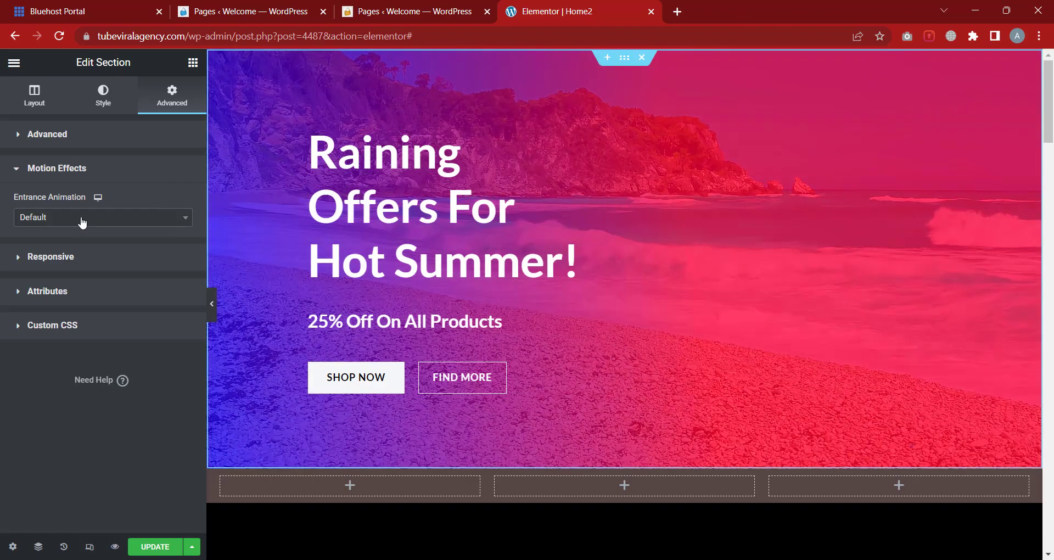
{"action": "left_click", "coordinate": [79, 223]}
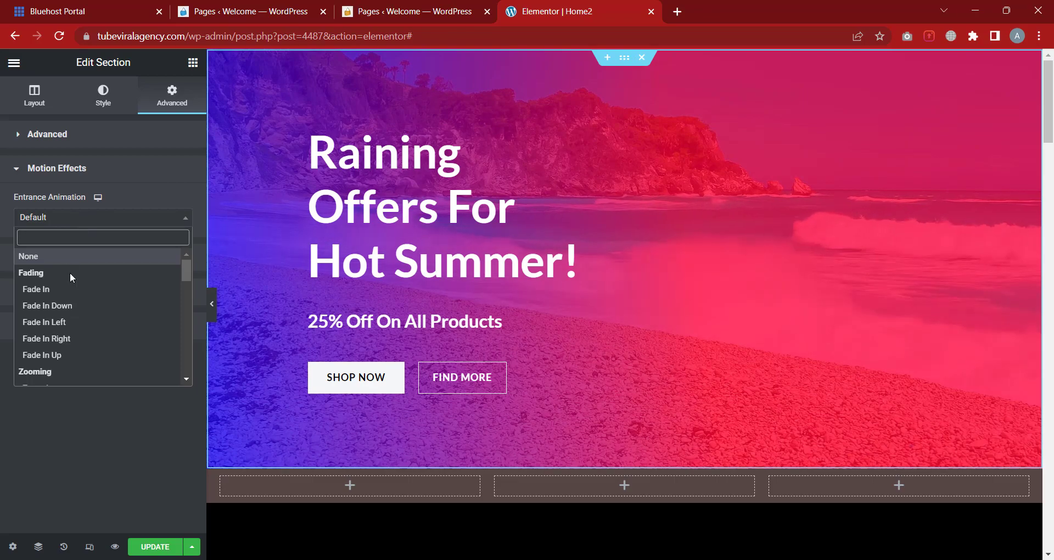
{"action": "left_click", "coordinate": [73, 289]}
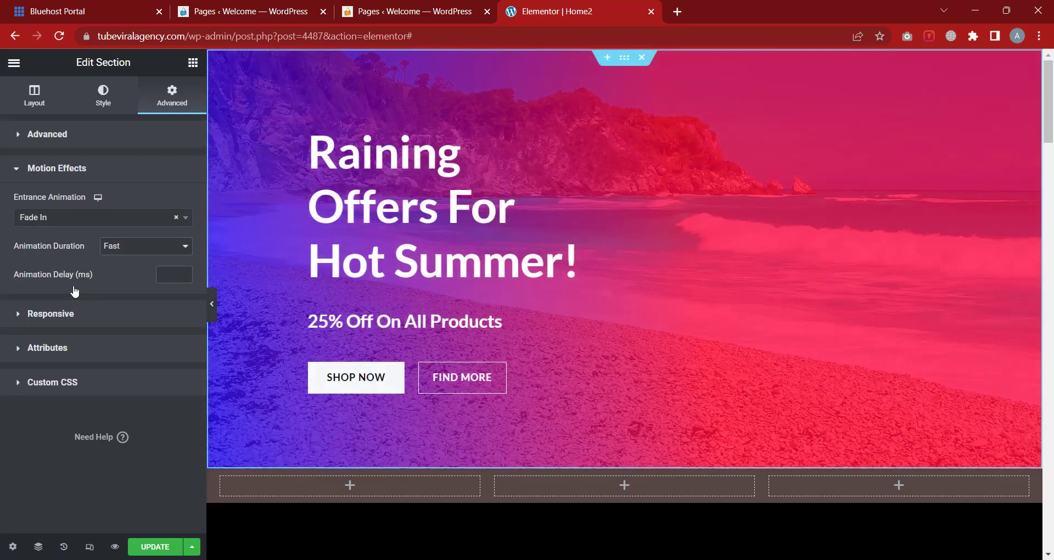
{"action": "left_click", "coordinate": [74, 215]}
{"action": "left_click", "coordinate": [33, 306]}
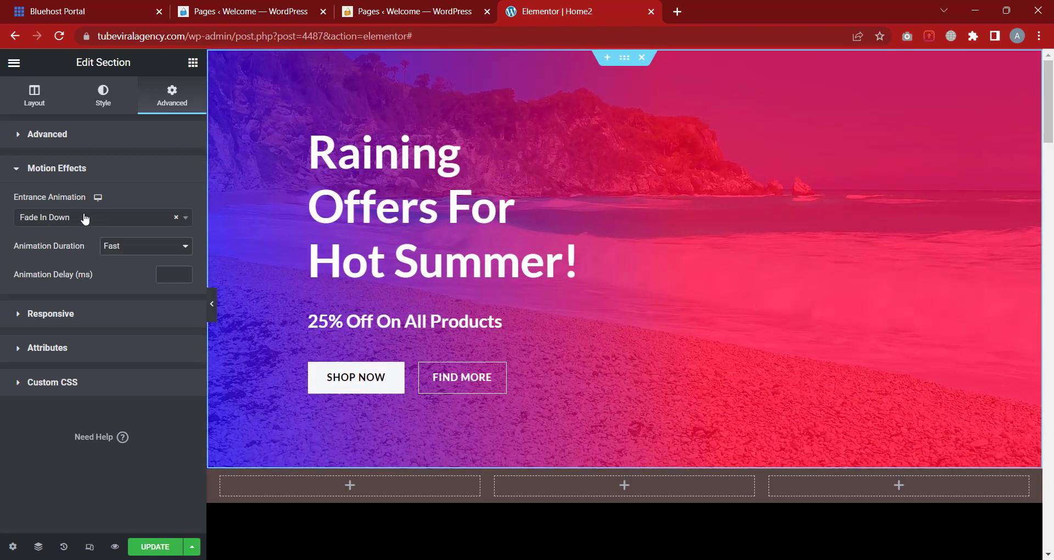
{"action": "left_click", "coordinate": [84, 218]}
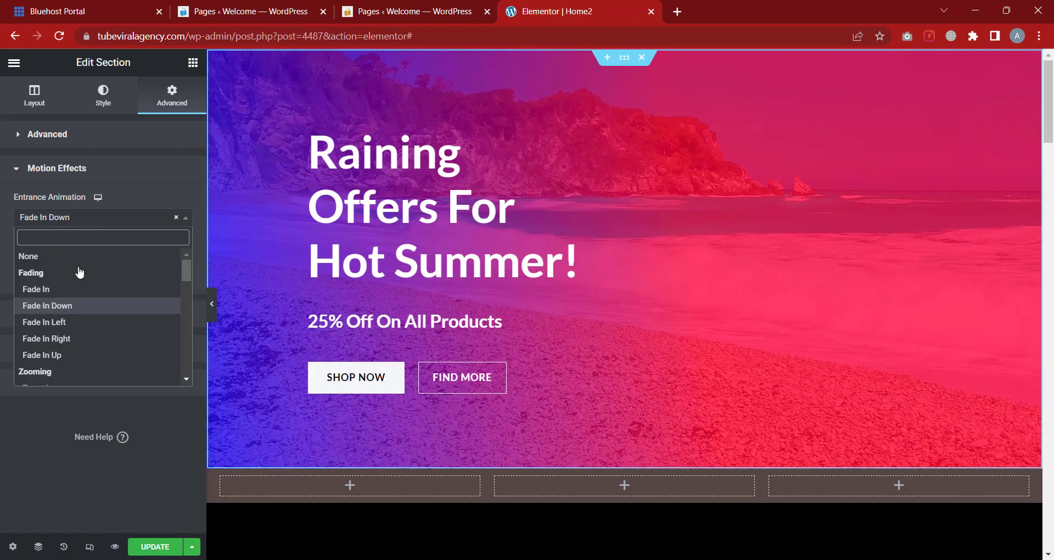
{"action": "left_click", "coordinate": [74, 323]}
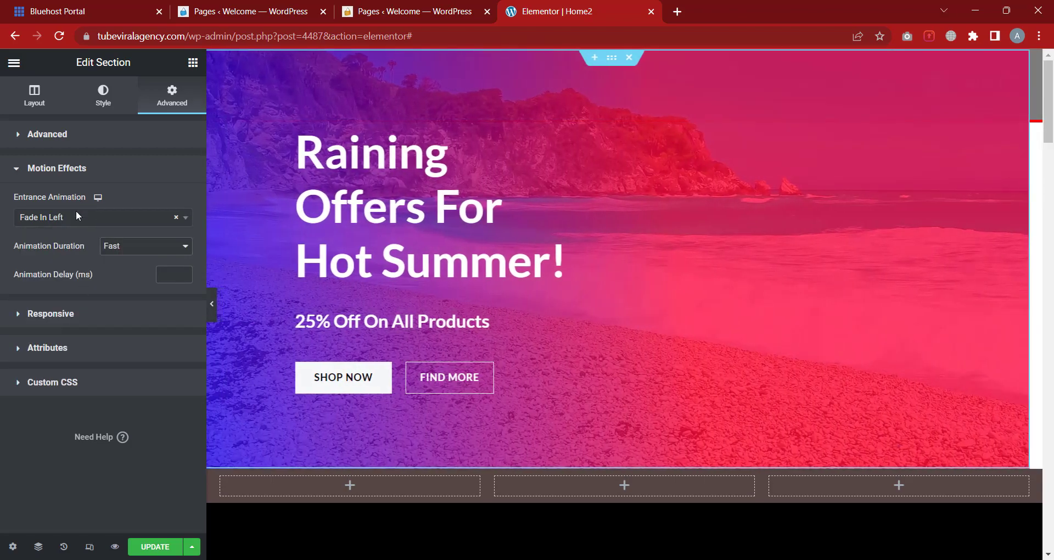
{"action": "left_click", "coordinate": [76, 217]}
{"action": "left_click", "coordinate": [86, 338]}
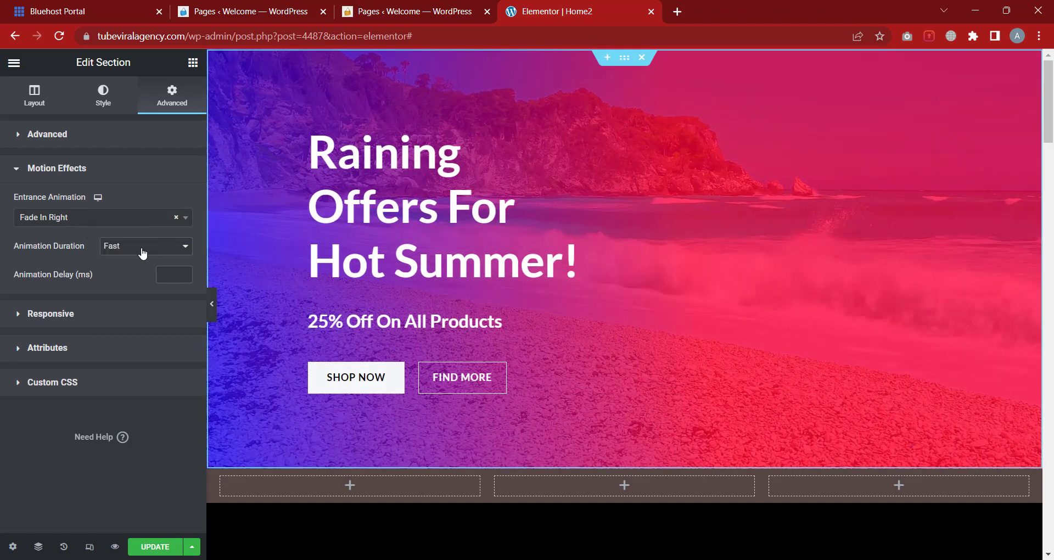
Set the animation duration to Fast and the animation delay to 1800 ms
{"action": "left_click", "coordinate": [142, 253]}
{"action": "left_click", "coordinate": [135, 261]}
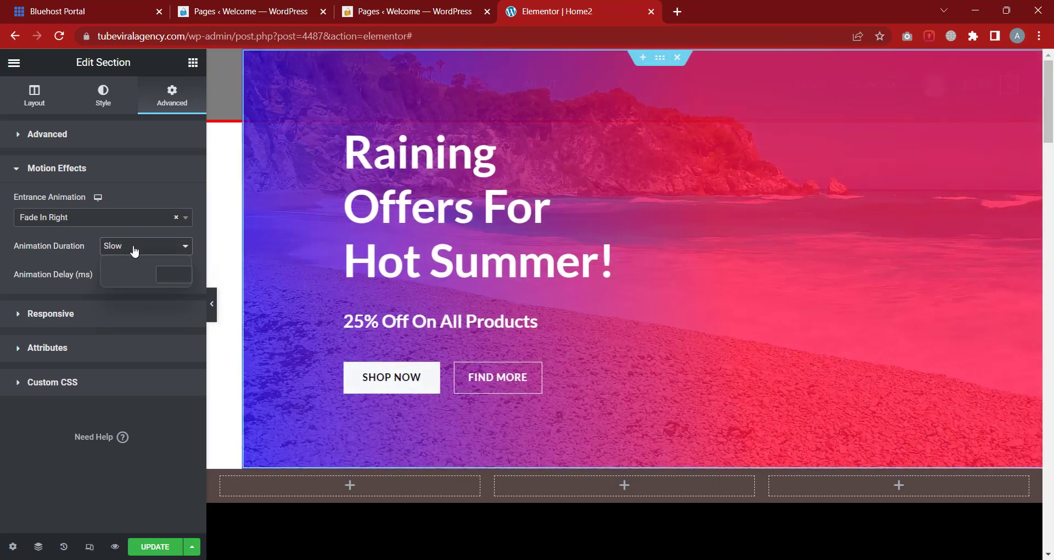
{"action": "left_click", "coordinate": [135, 251]}
{"action": "left_click", "coordinate": [132, 271]}
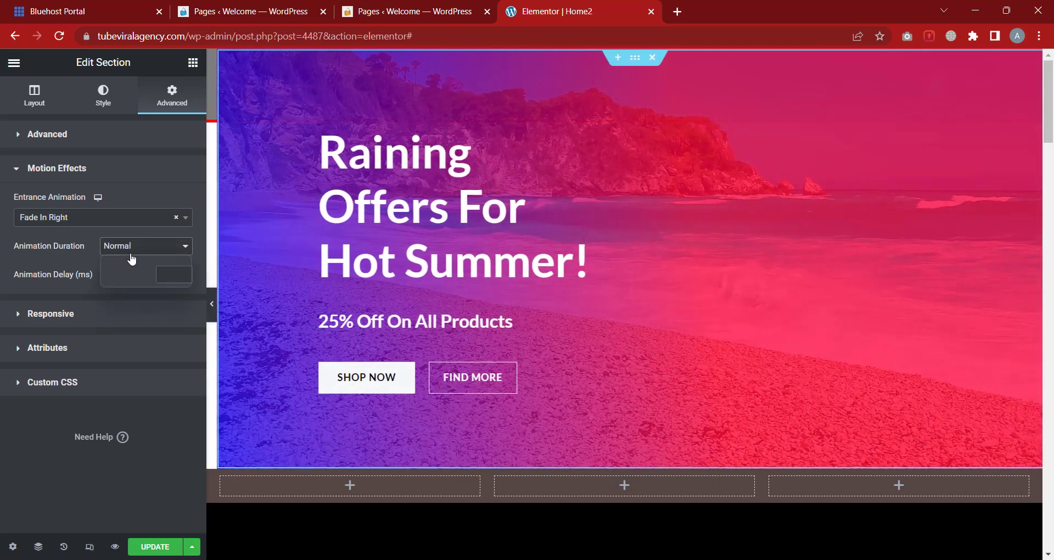
{"action": "left_click", "coordinate": [133, 287]}
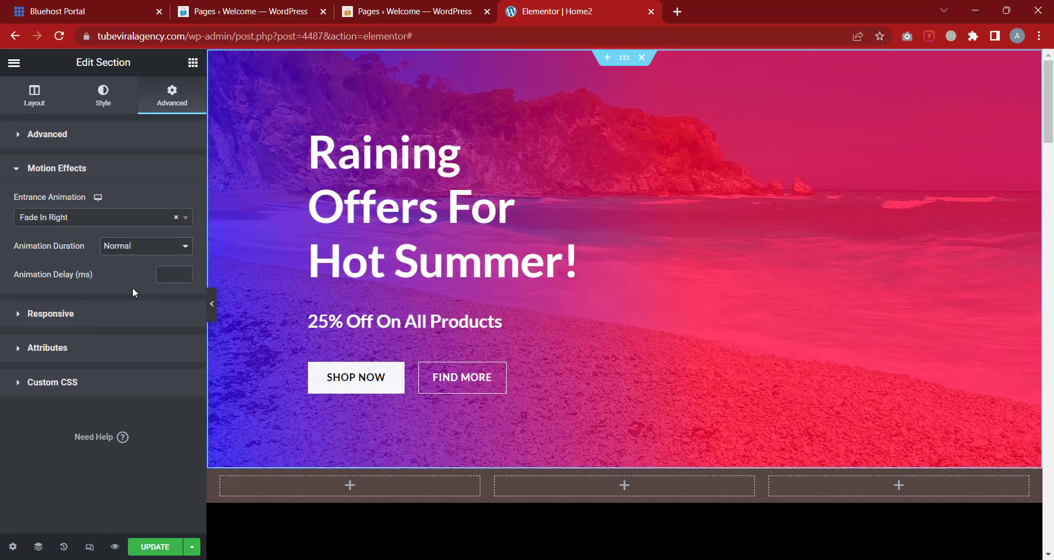
{"action": "left_click", "coordinate": [139, 256]}
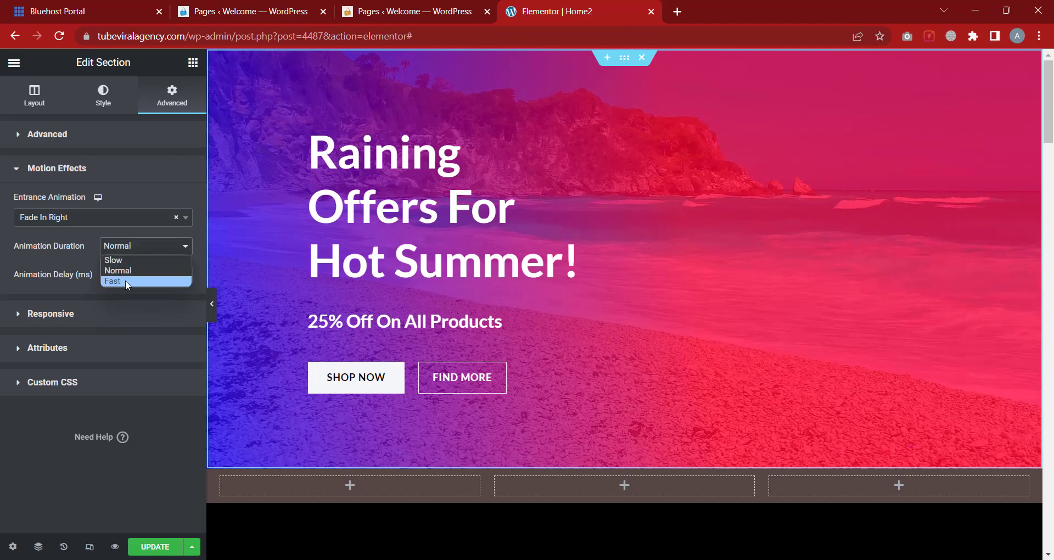
{"action": "left_click", "coordinate": [127, 281]}
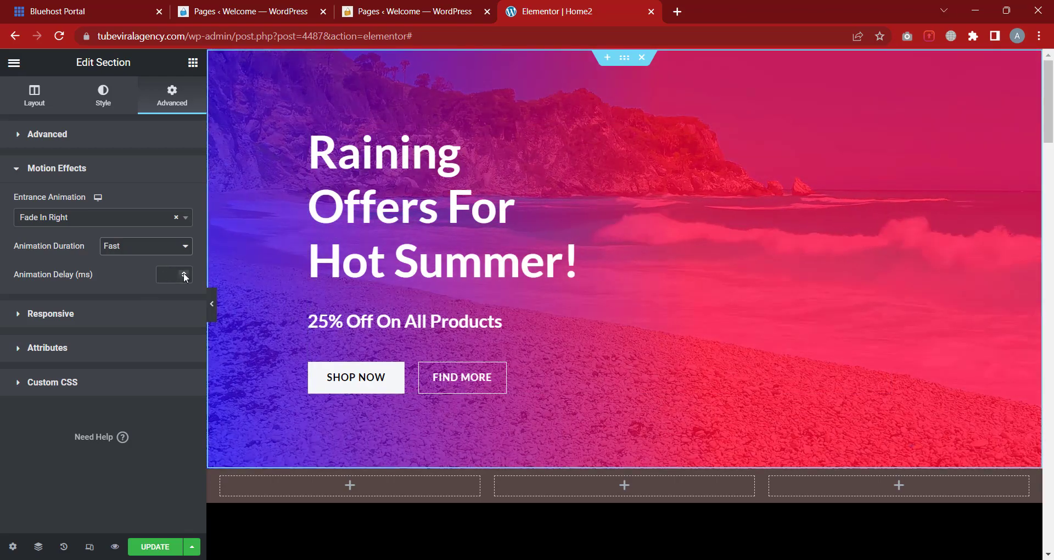
{"action": "left_click", "coordinate": [184, 273]}
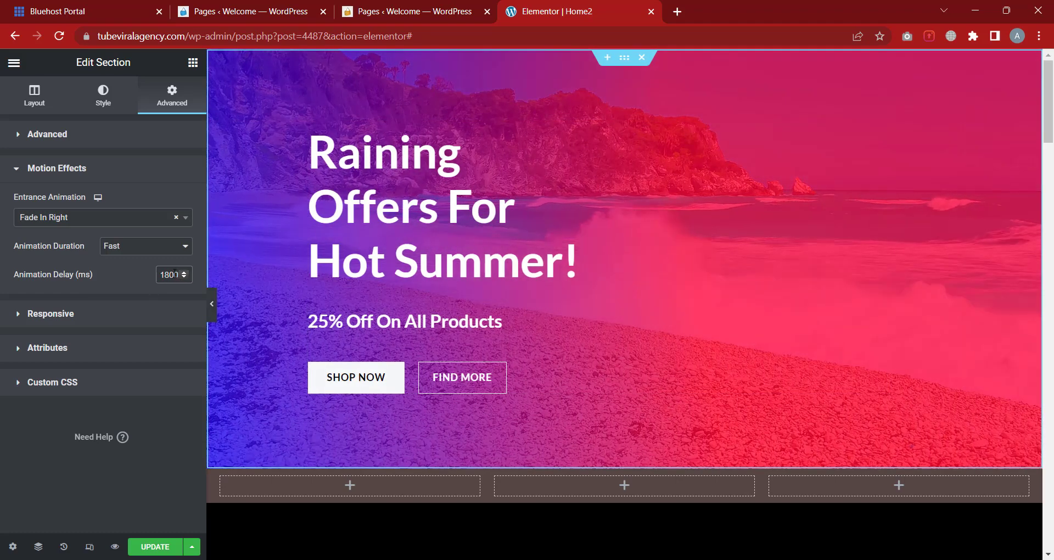
Set the entrance animation back to None, keeping the Motion Effects settings expanded
{"action": "left_click", "coordinate": [146, 218]}
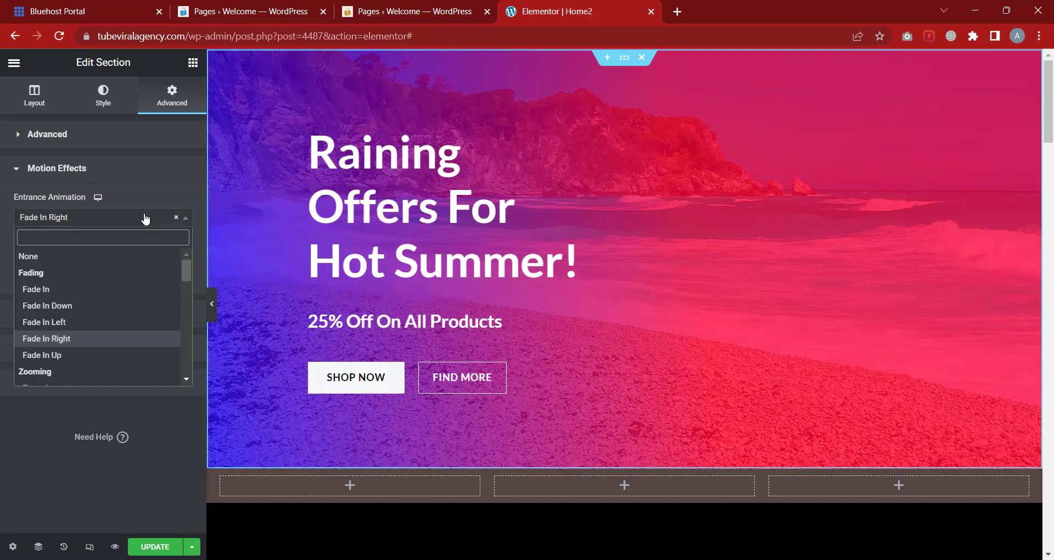
{"action": "left_click", "coordinate": [62, 256]}
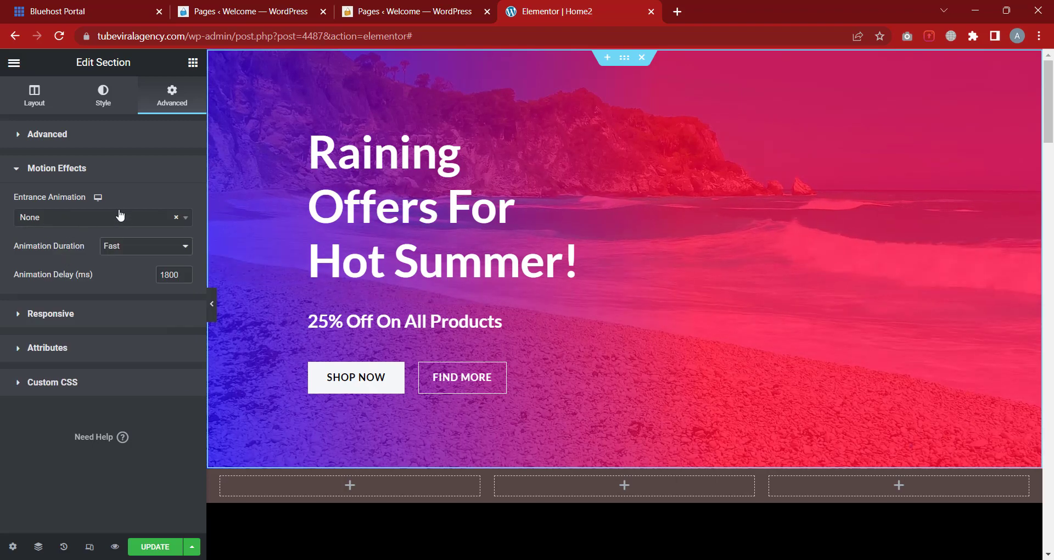
{"action": "left_click", "coordinate": [121, 181]}
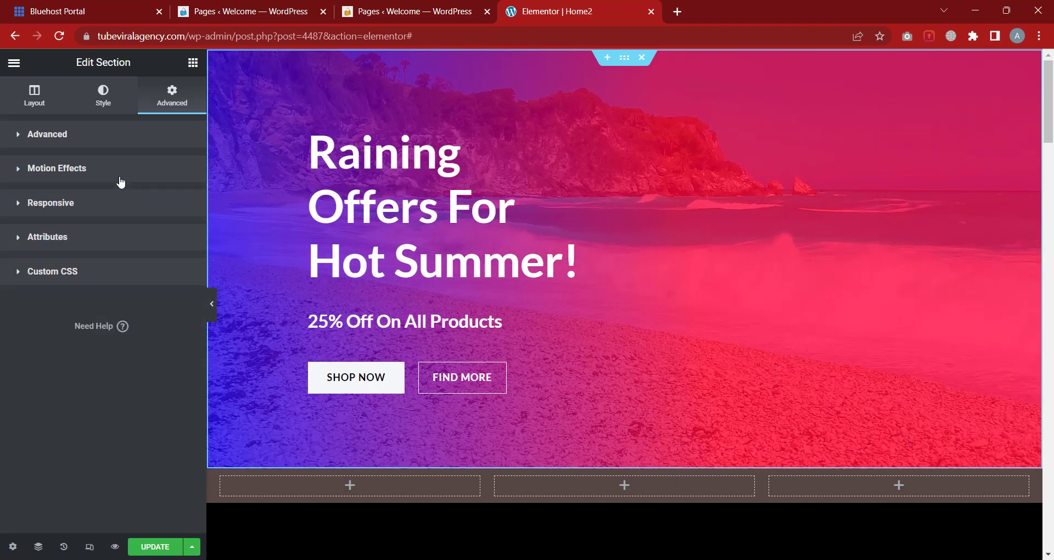
{"action": "left_click", "coordinate": [55, 170]}
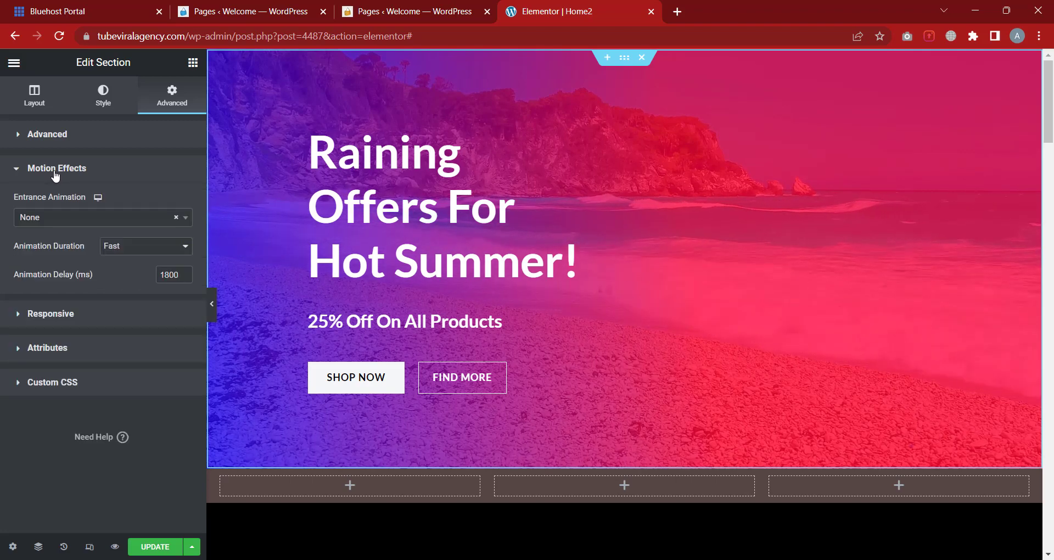
Collapse Motion Effects and expand the hero's Responsive visibility options
{"action": "left_click", "coordinate": [54, 174]}
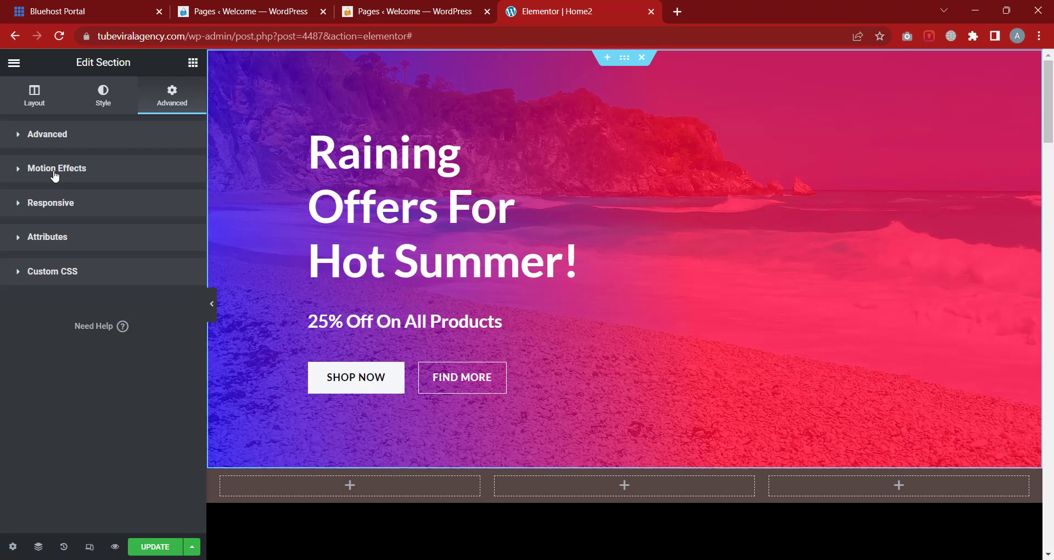
{"action": "left_click", "coordinate": [58, 209]}
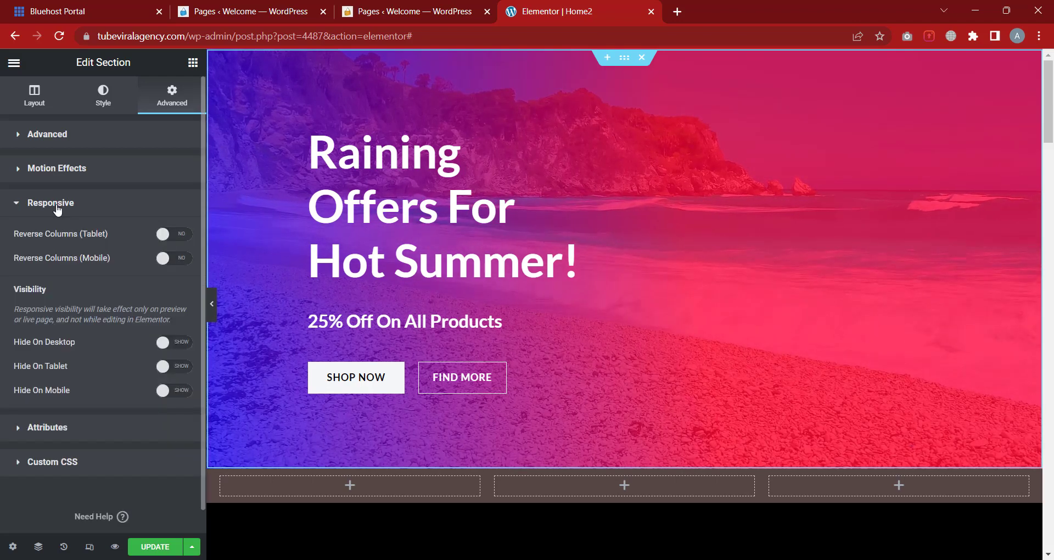
{"action": "left_click", "coordinate": [57, 208]}
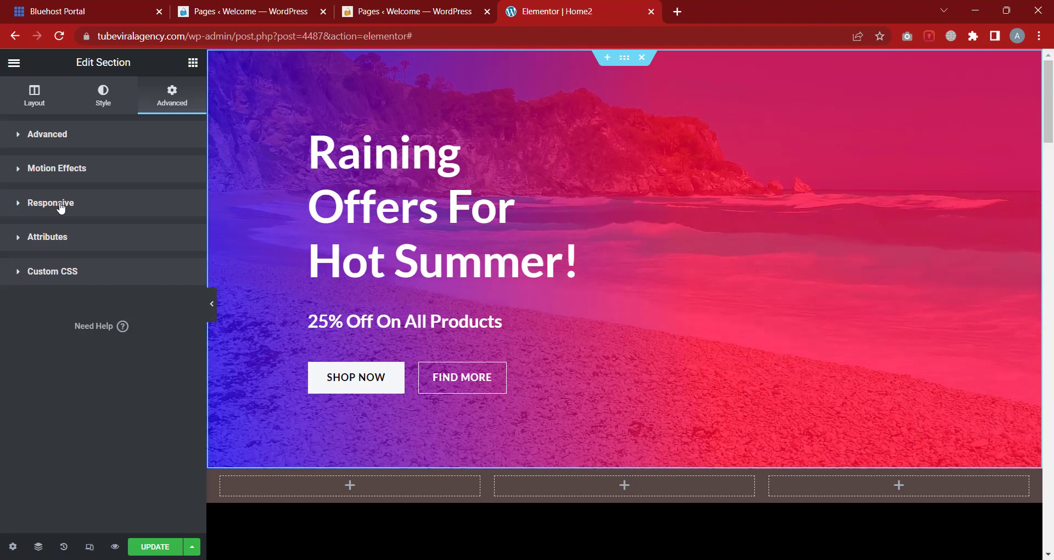
{"action": "left_click", "coordinate": [60, 206]}
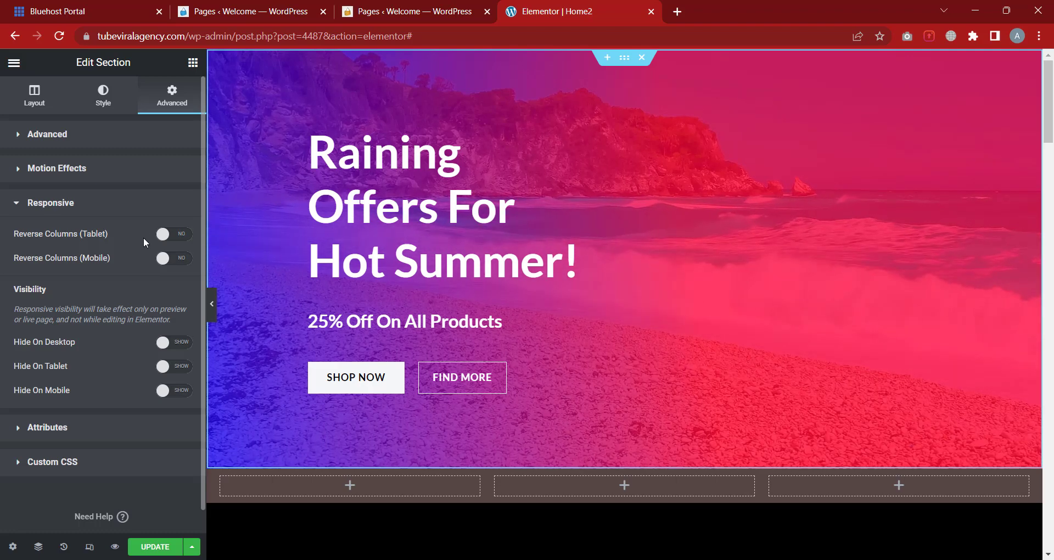
{"action": "scroll", "coordinate": [143, 237], "scroll_direction": "down", "scroll_amount": 1}
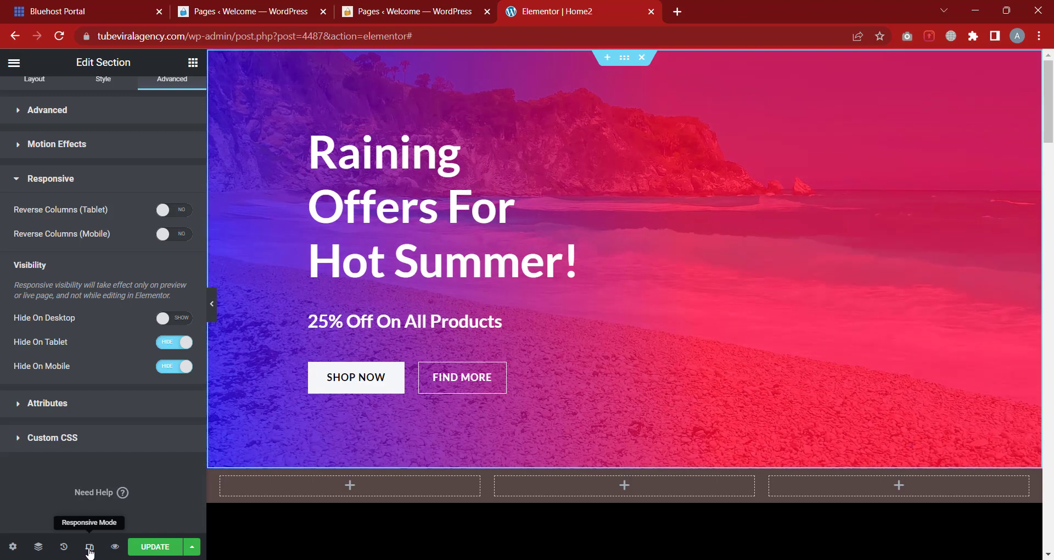
Preview the page at tablet and mobile widths, then return to desktop
{"action": "left_click", "coordinate": [89, 547]}
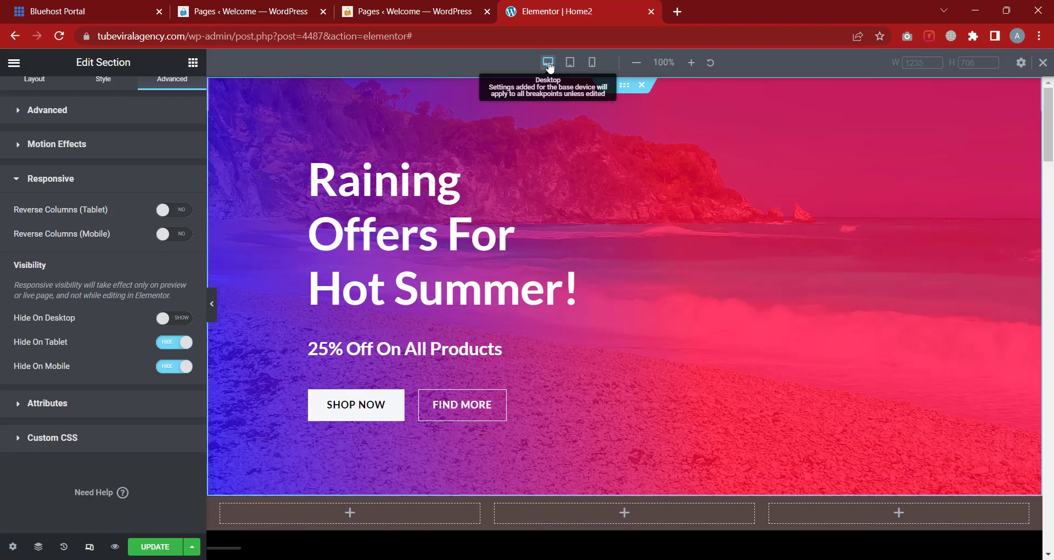
{"action": "left_click", "coordinate": [576, 68]}
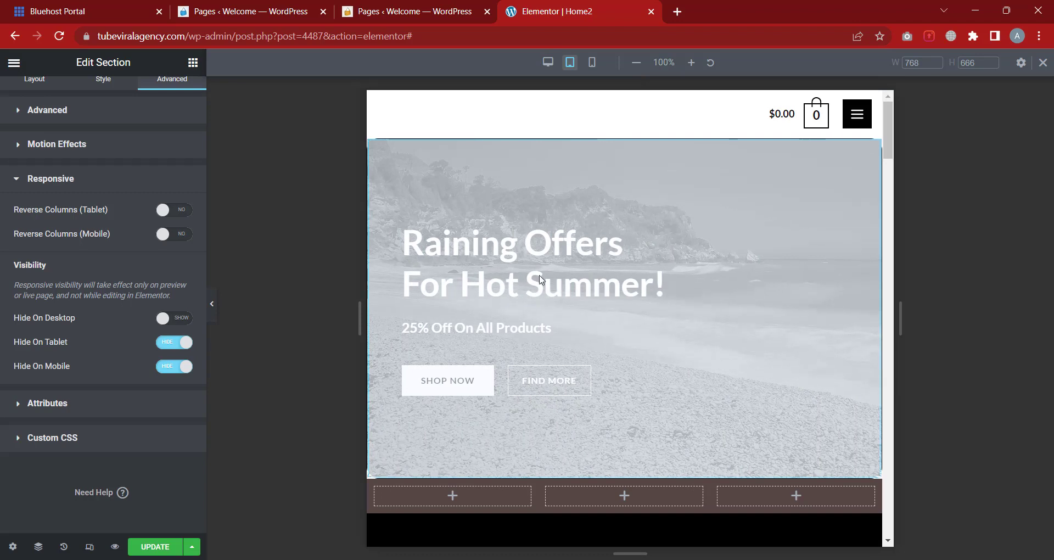
{"action": "scroll", "coordinate": [569, 168], "scroll_direction": "down", "scroll_amount": 1}
{"action": "scroll", "coordinate": [561, 245], "scroll_direction": "up", "scroll_amount": 1}
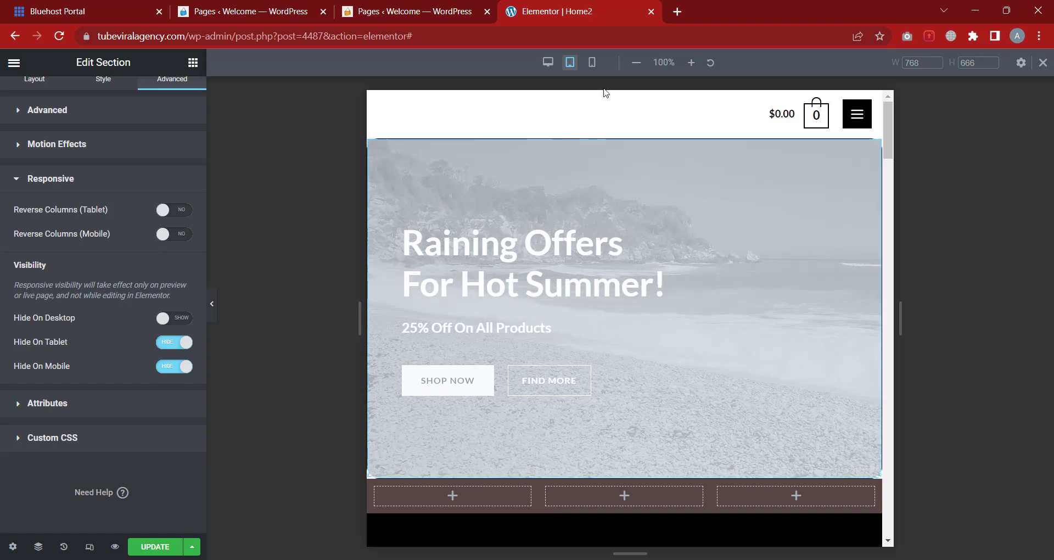
{"action": "left_click", "coordinate": [594, 67]}
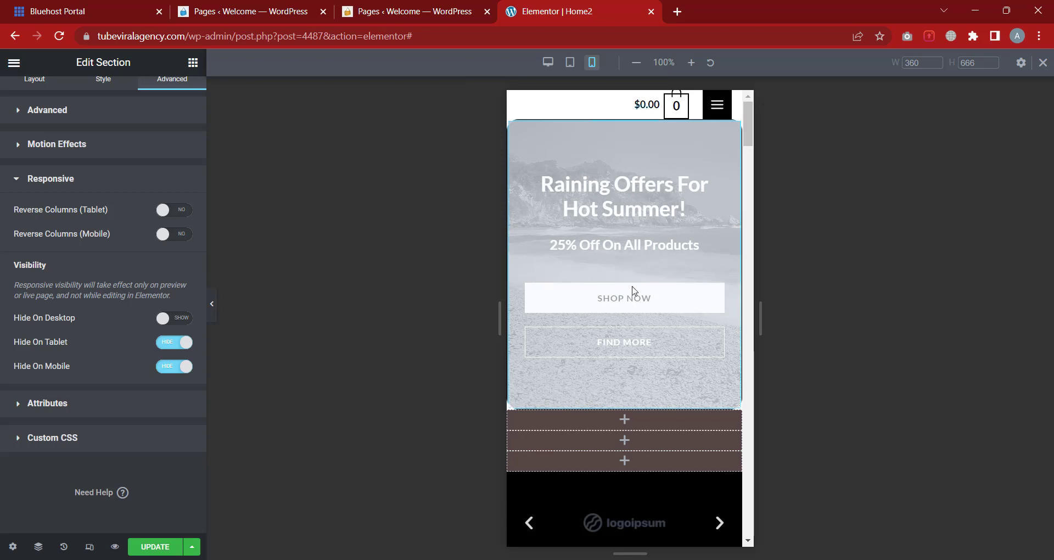
{"action": "left_click", "coordinate": [549, 70]}
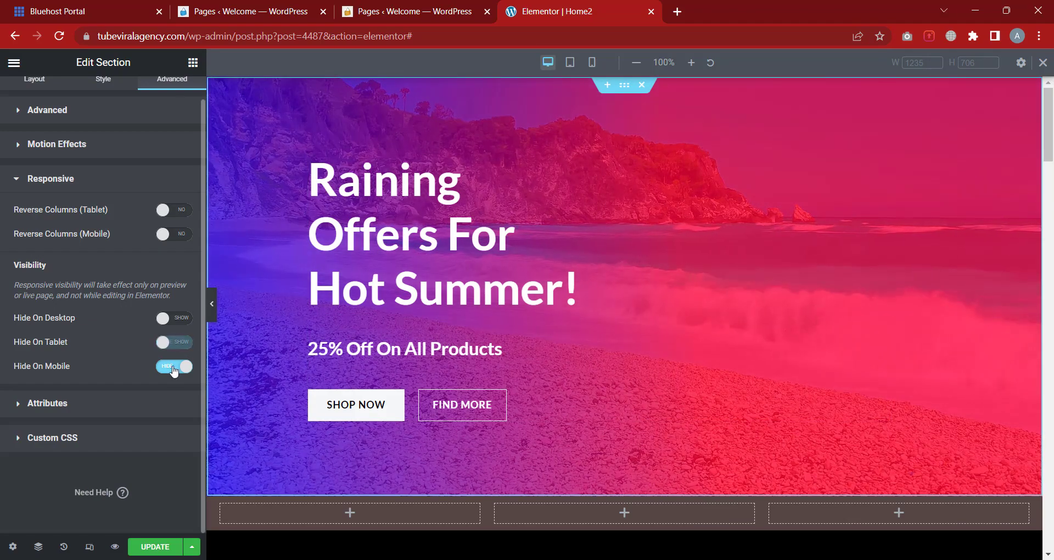
Switch the hero to show on tablet and mobile, then recheck tablet, mobile and desktop previews
{"action": "left_click", "coordinate": [175, 341]}
{"action": "left_click", "coordinate": [174, 366]}
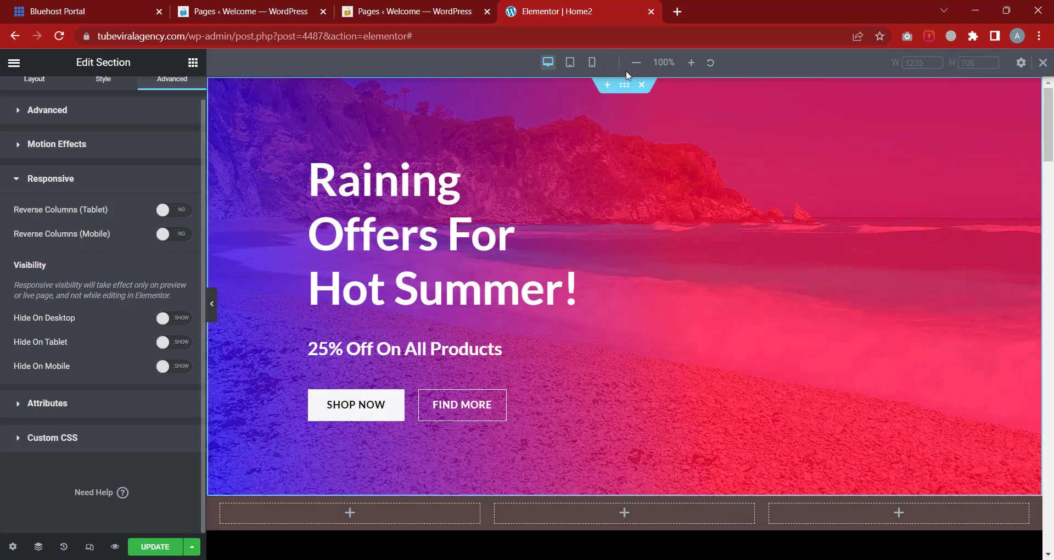
{"action": "left_click", "coordinate": [570, 64]}
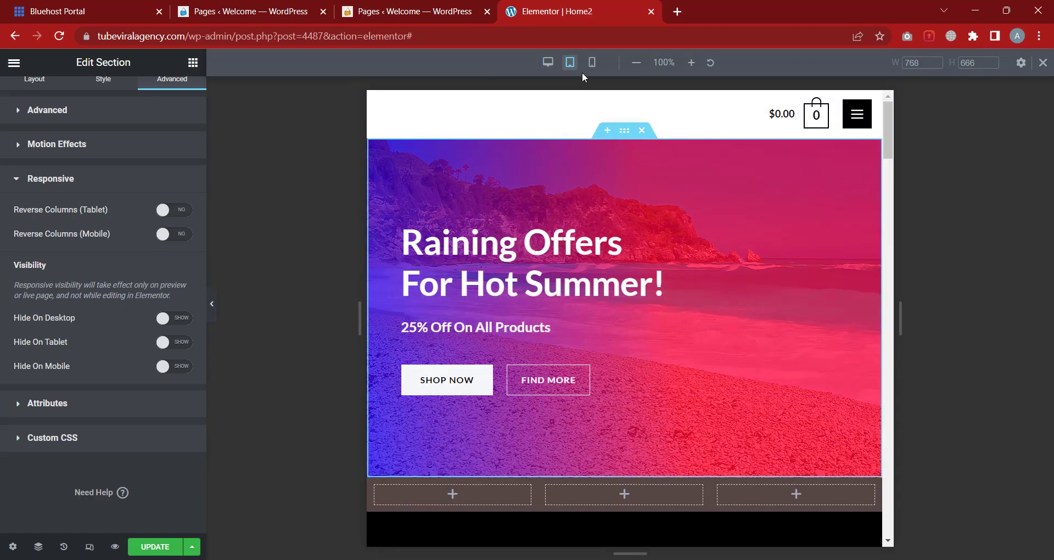
{"action": "left_click", "coordinate": [592, 62]}
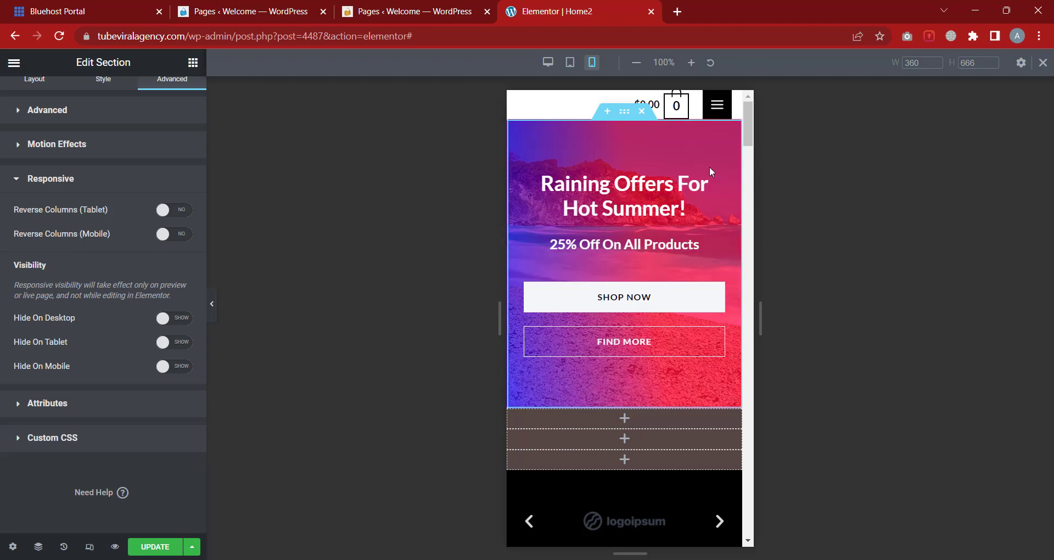
{"action": "left_click", "coordinate": [548, 62]}
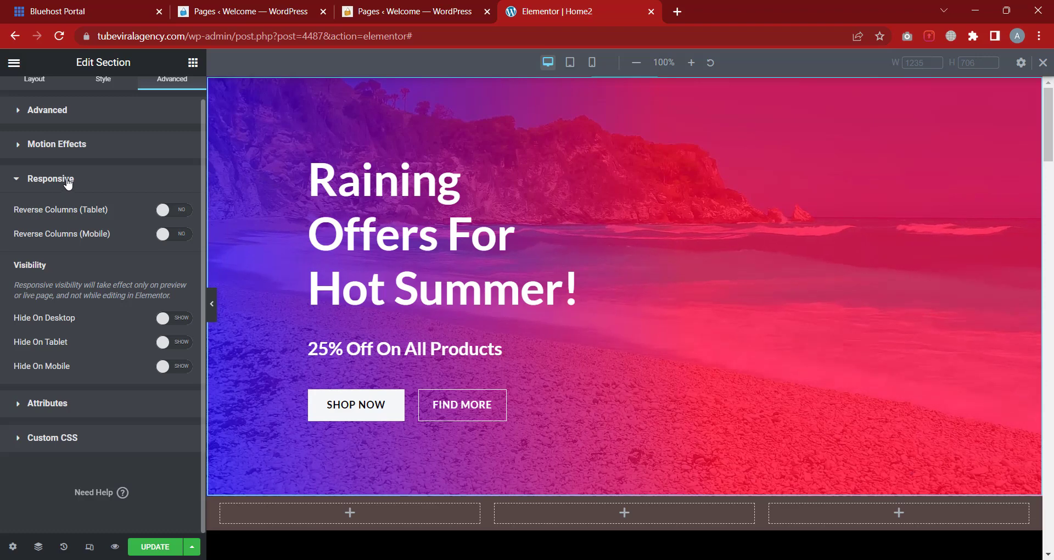
Collapse Responsive, look at the Attributes and Custom CSS sections, then return to the Elements library
{"action": "left_click", "coordinate": [67, 183]}
{"action": "left_click", "coordinate": [62, 249]}
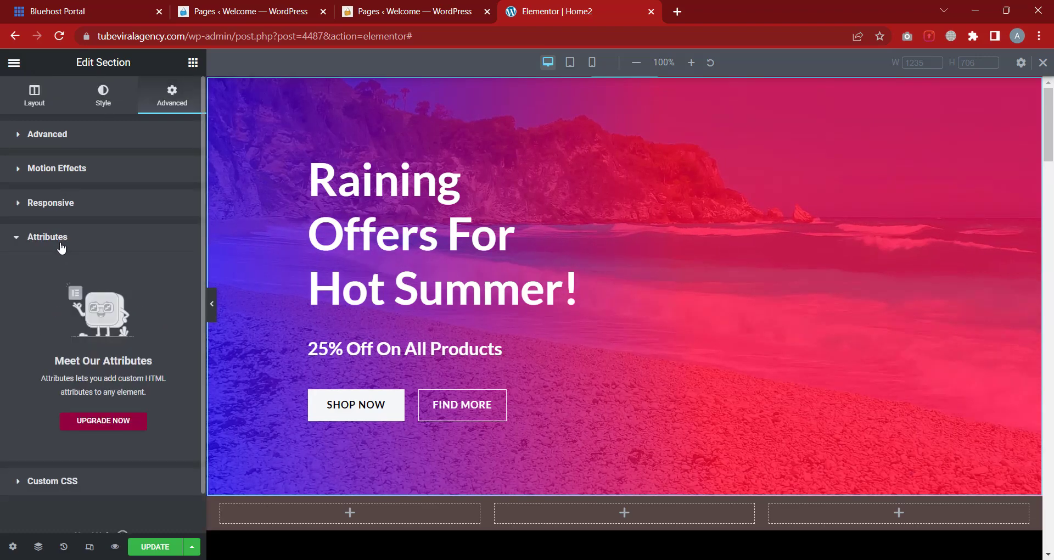
{"action": "left_click", "coordinate": [61, 245]}
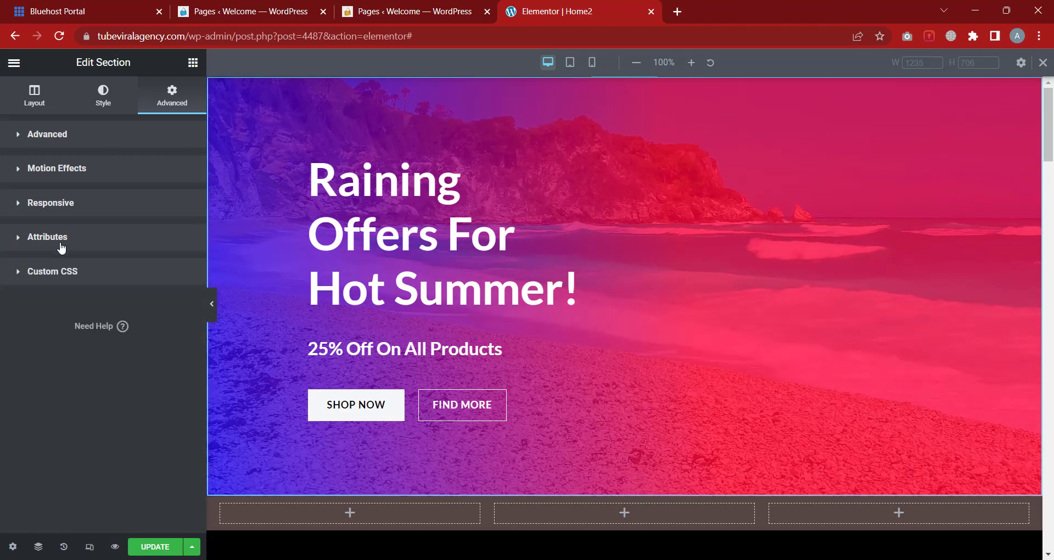
{"action": "left_click", "coordinate": [64, 281]}
{"action": "left_click", "coordinate": [64, 282]}
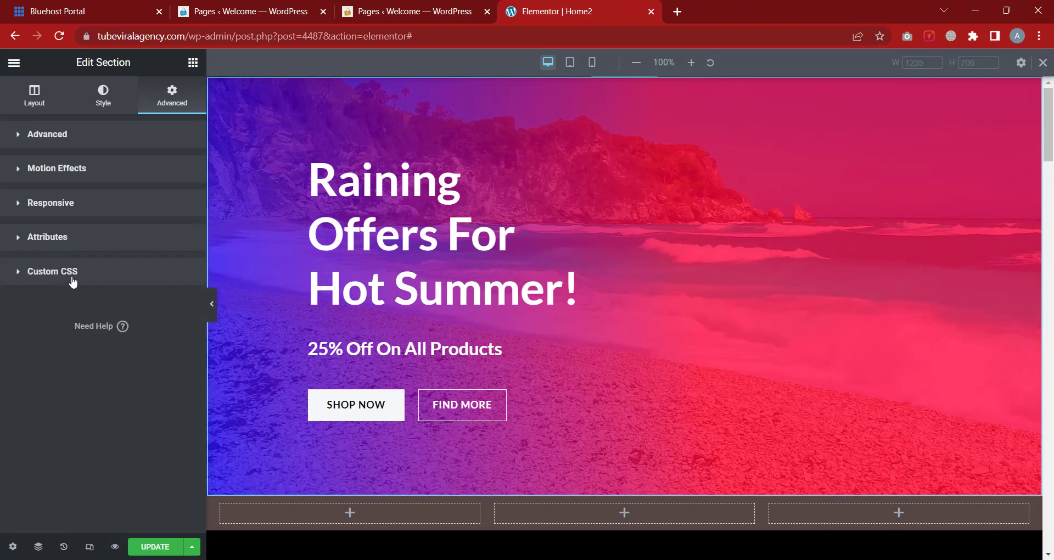
{"action": "left_click", "coordinate": [135, 271]}
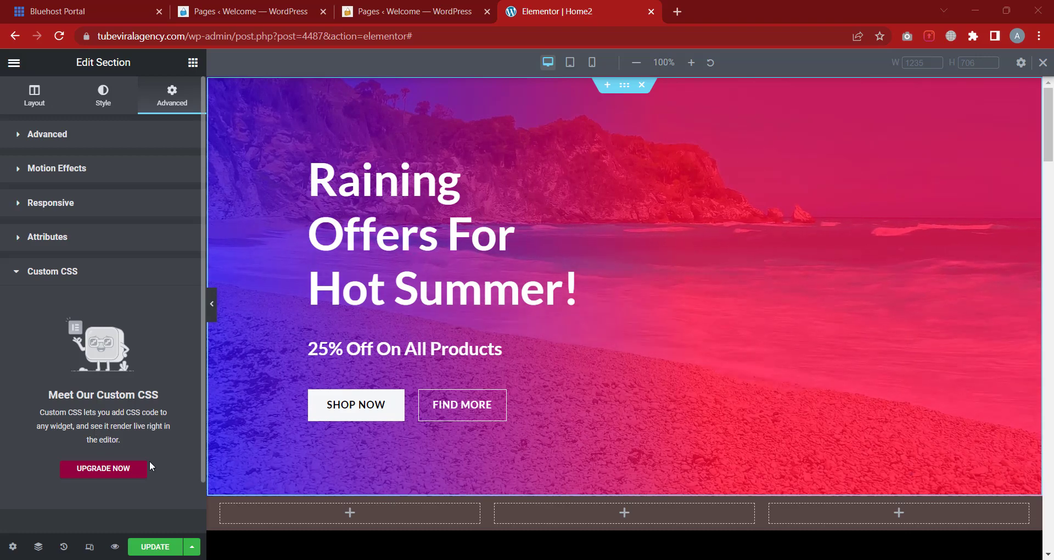
{"action": "left_click", "coordinate": [193, 64]}
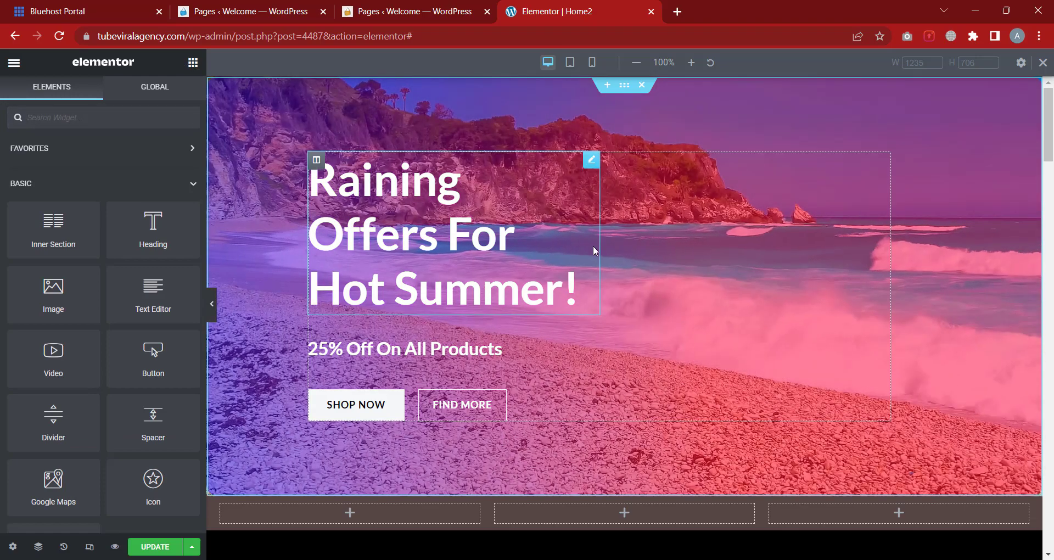
{"action": "scroll", "coordinate": [593, 245], "scroll_direction": "down", "scroll_amount": 3}
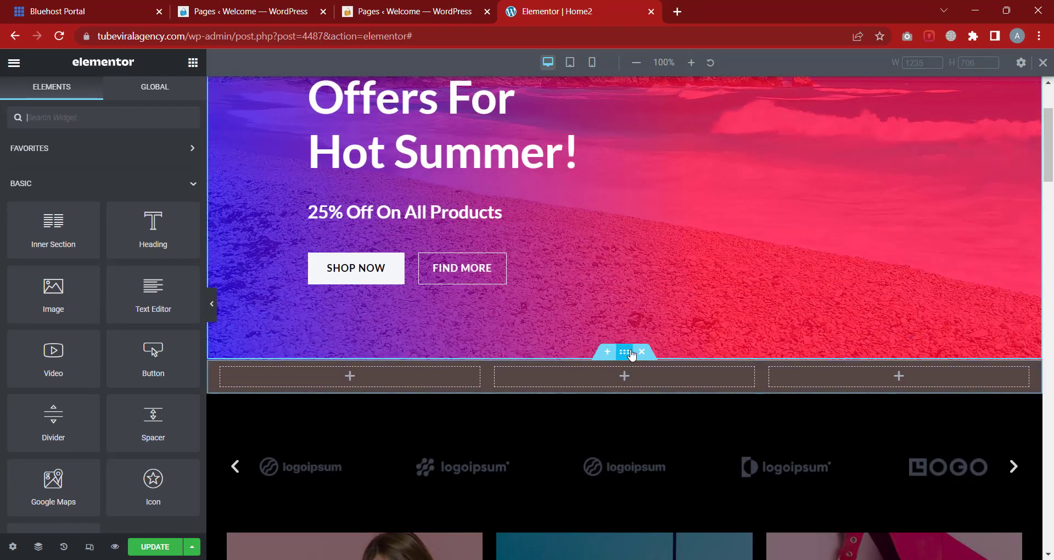
Delete the empty three-column section and add a new one-column section in its place
{"action": "left_click", "coordinate": [642, 351]}
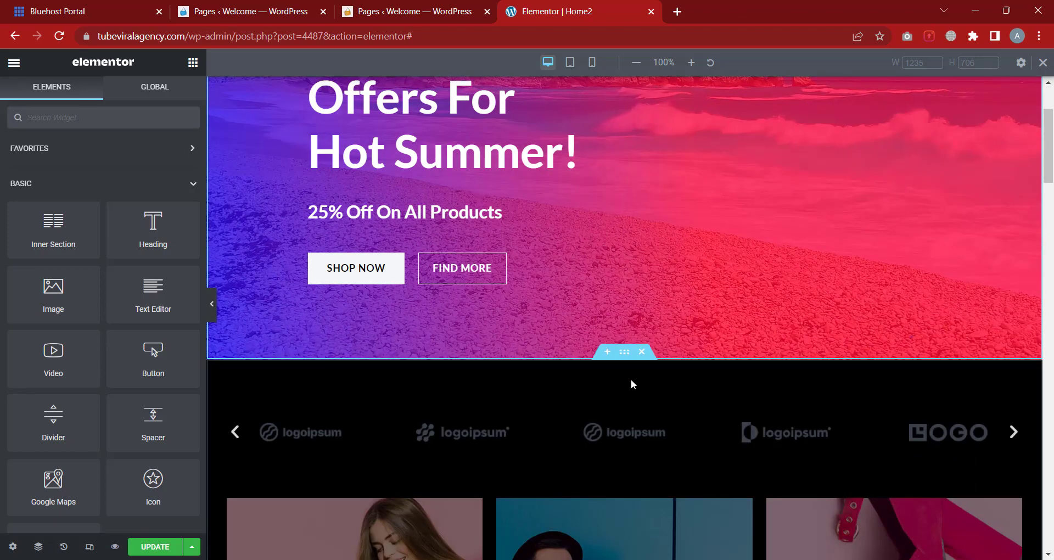
{"action": "left_click", "coordinate": [608, 352]}
{"action": "left_click", "coordinate": [577, 423]}
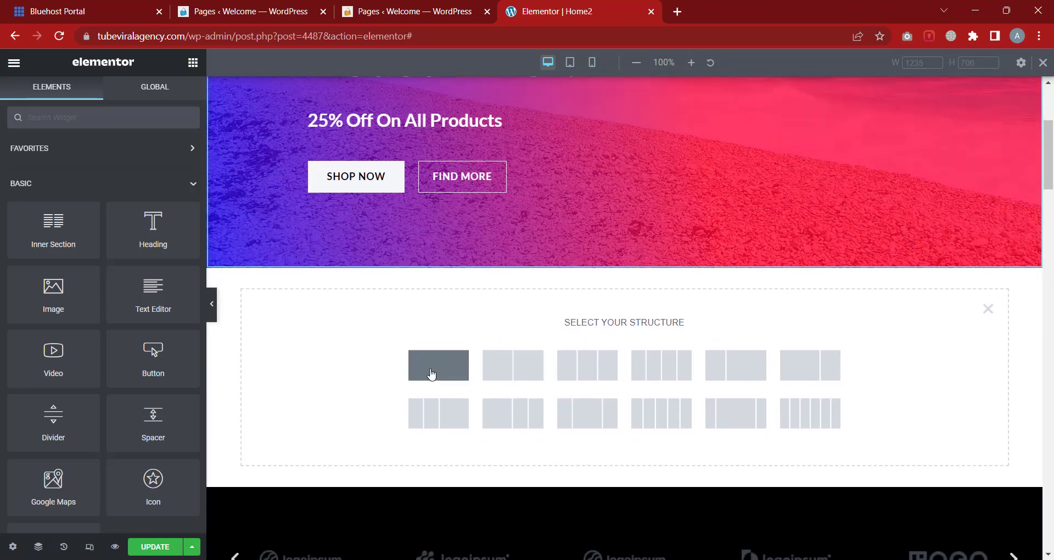
{"action": "left_click", "coordinate": [431, 374]}
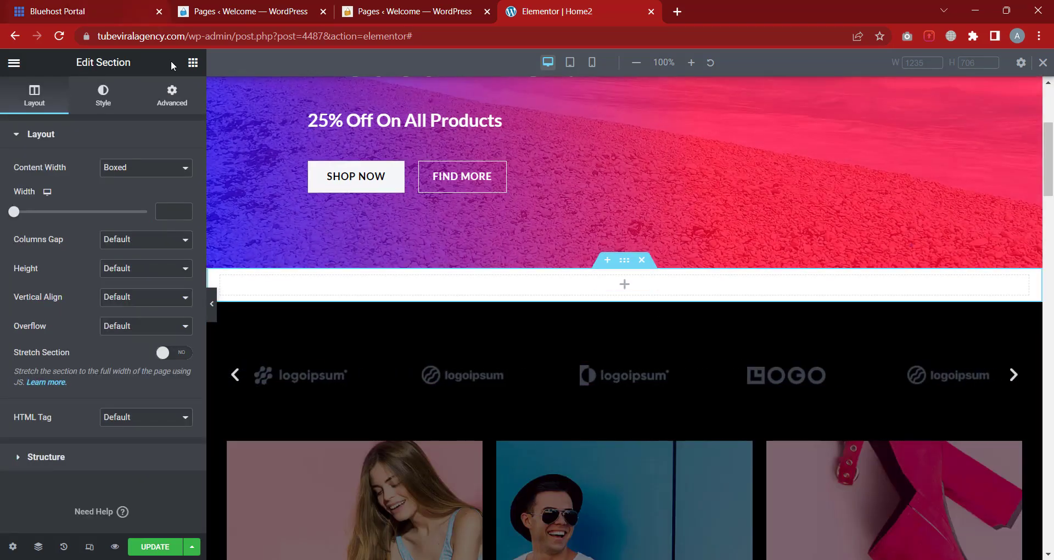
Bring up the widget library and select the new empty section's settings
{"action": "left_click", "coordinate": [193, 64]}
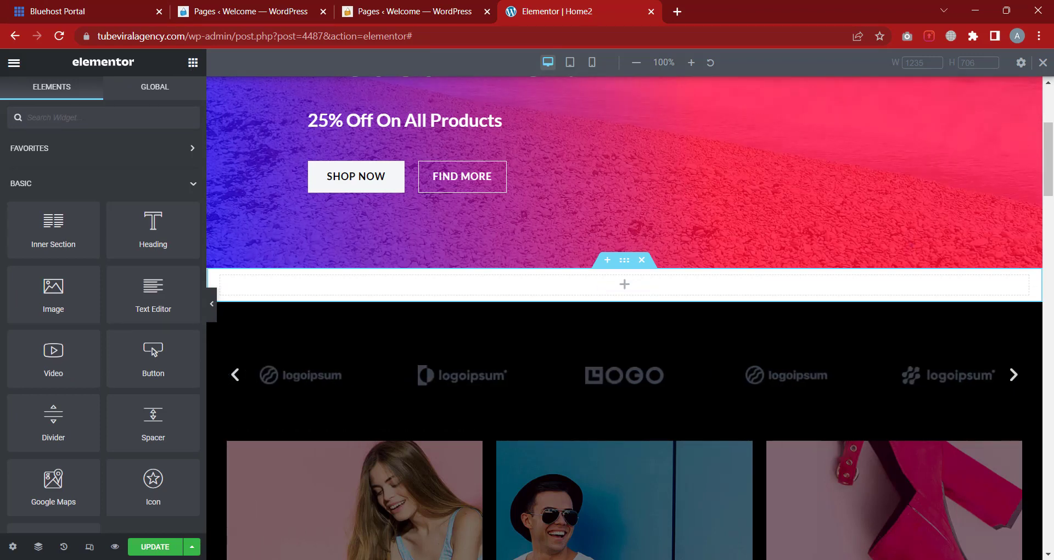
{"action": "left_click", "coordinate": [933, 559]}
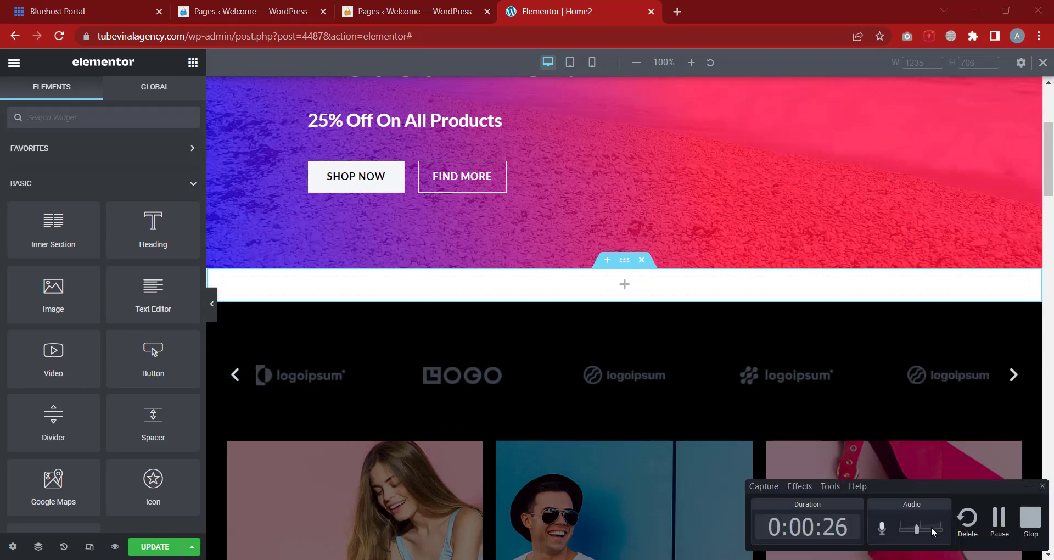
{"action": "left_click", "coordinate": [998, 522]}
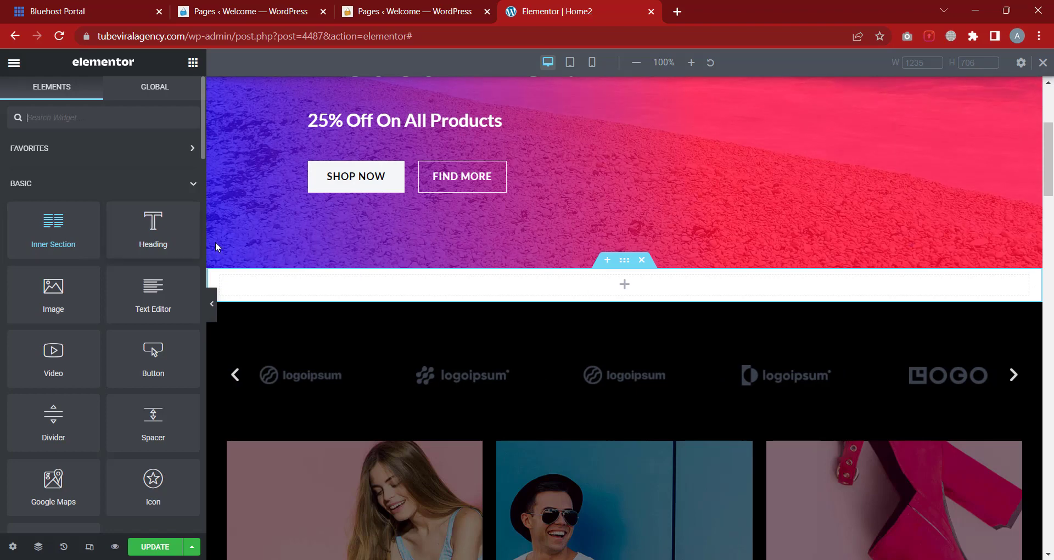
{"action": "left_click", "coordinate": [625, 263]}
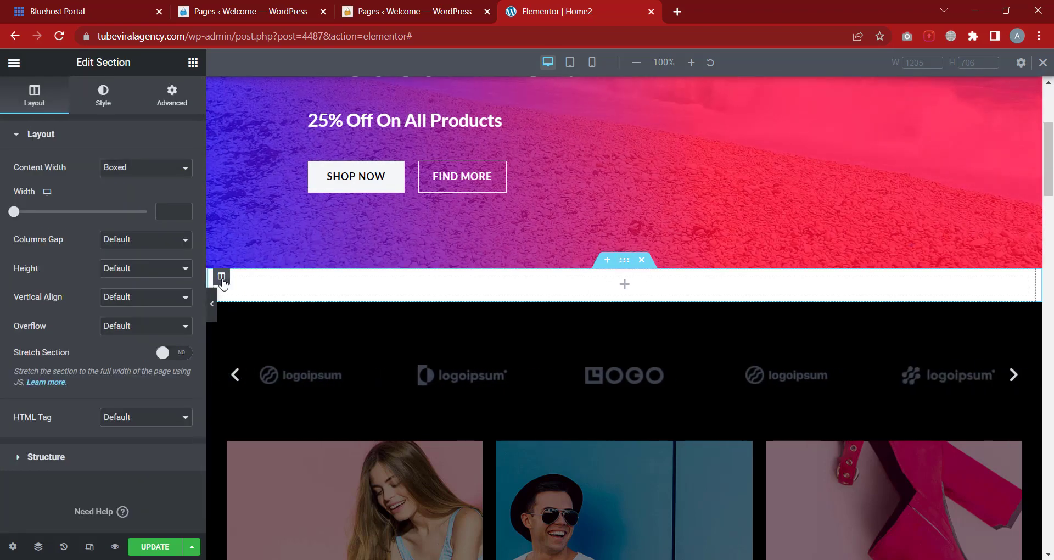
Duplicate the section's empty column twice to make three columns
{"action": "left_click", "coordinate": [221, 278]}
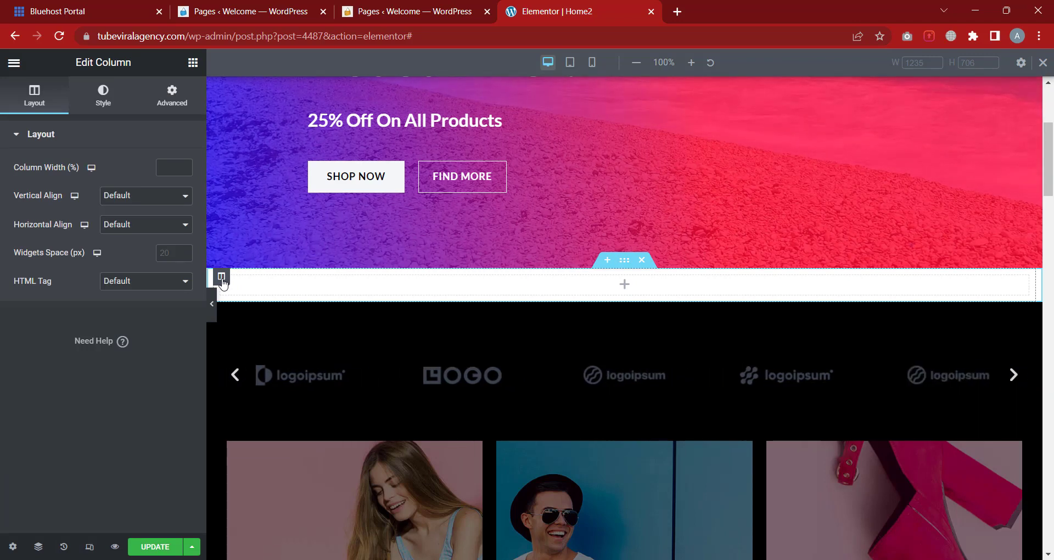
{"action": "right_click", "coordinate": [222, 280]}
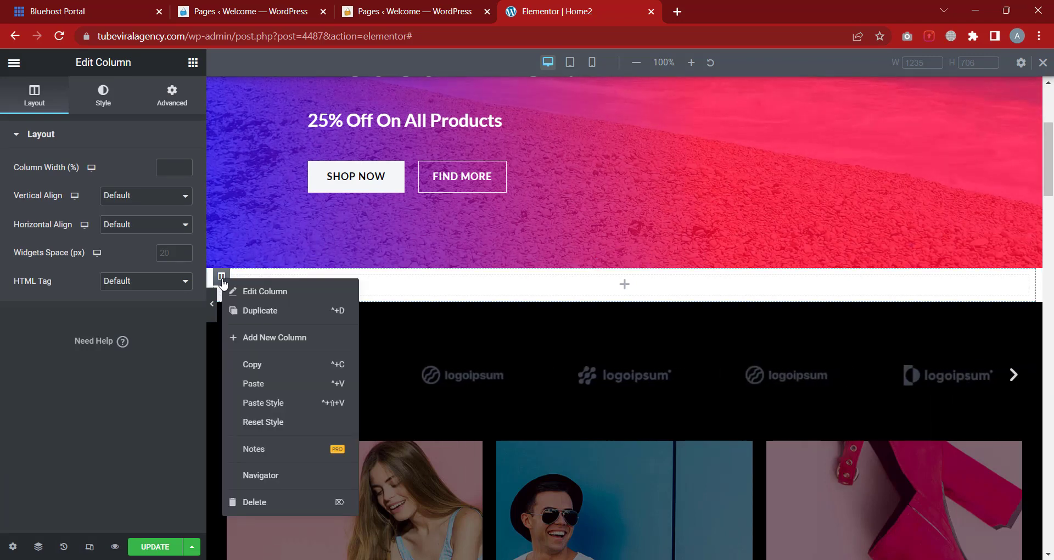
{"action": "left_click", "coordinate": [263, 311]}
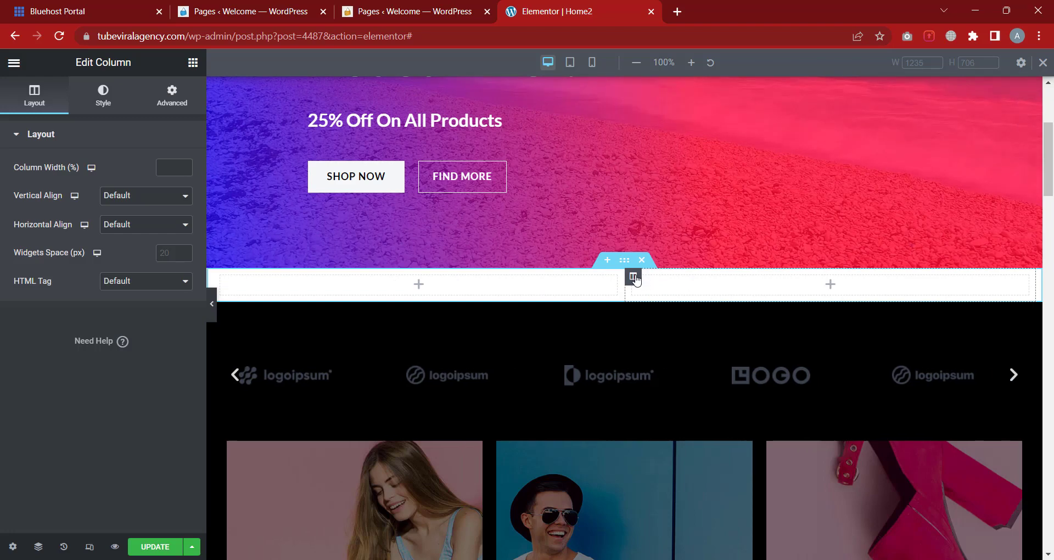
{"action": "right_click", "coordinate": [632, 276]}
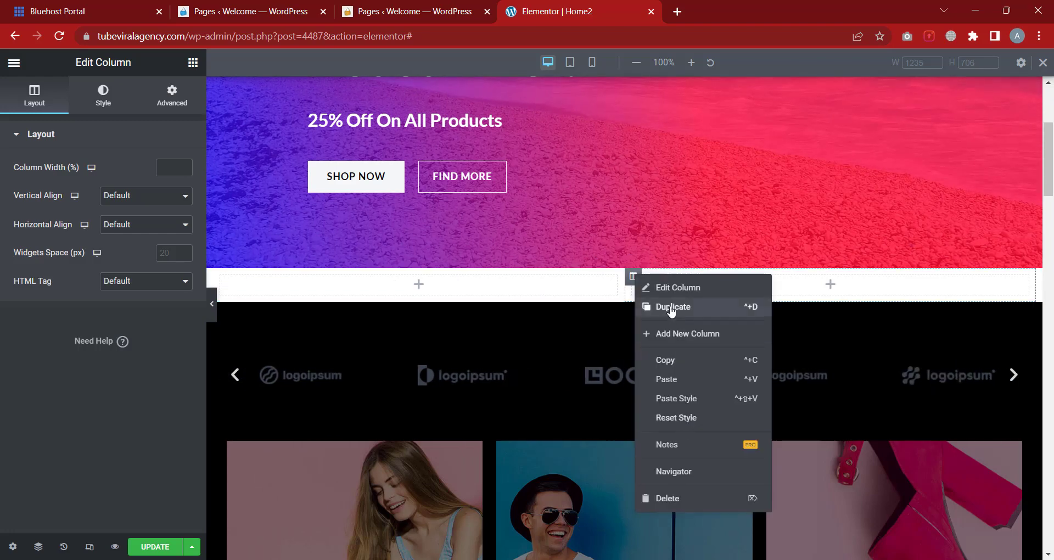
{"action": "left_click", "coordinate": [671, 309]}
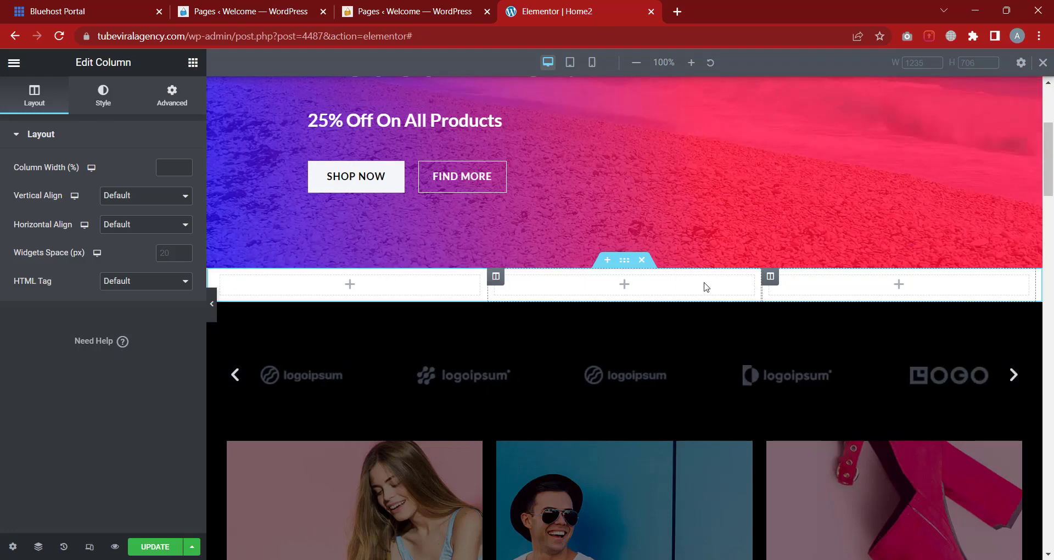
Delete the third and second columns, leaving a single column
{"action": "right_click", "coordinate": [770, 277]}
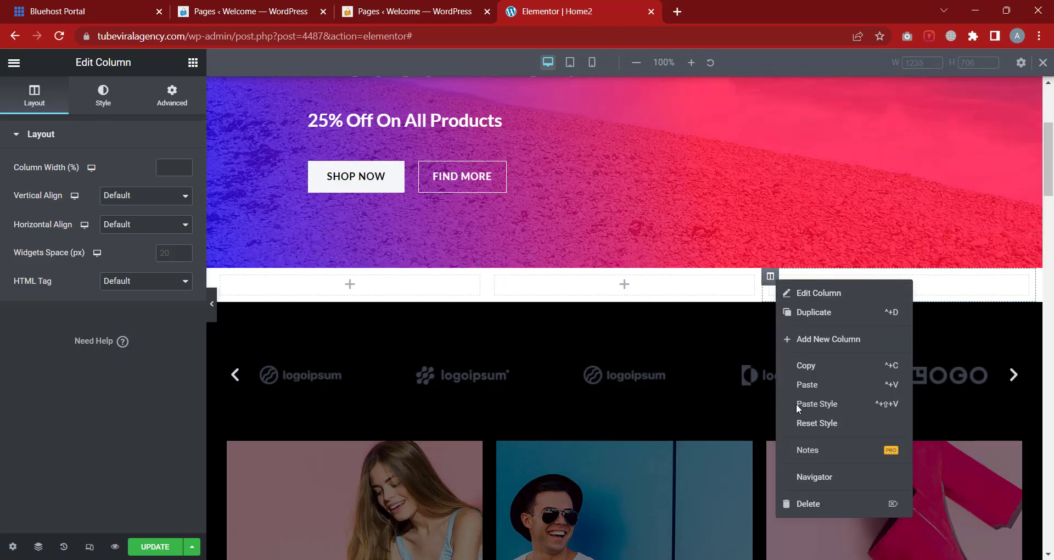
{"action": "left_click", "coordinate": [807, 503]}
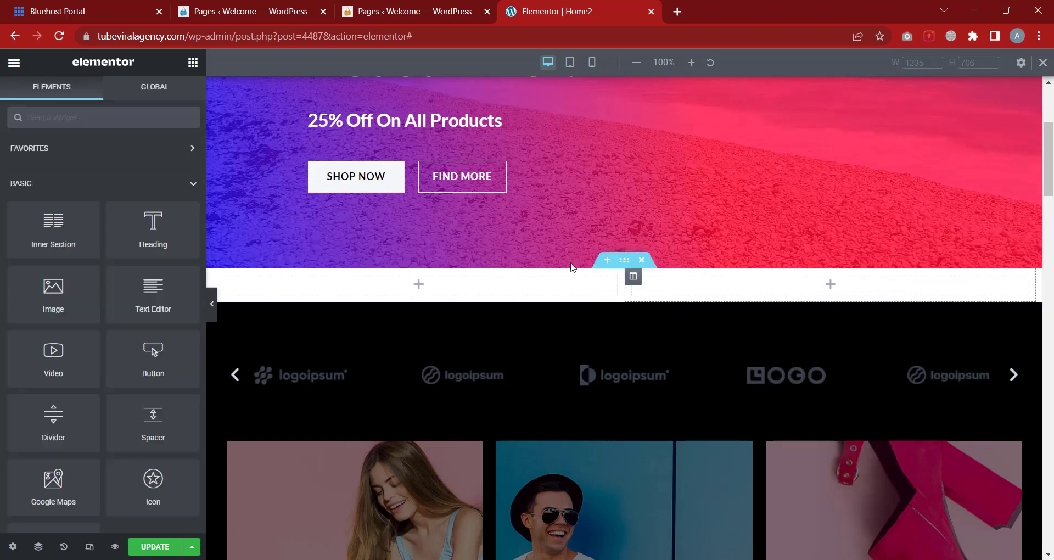
{"action": "right_click", "coordinate": [633, 280]}
{"action": "left_click", "coordinate": [679, 499]}
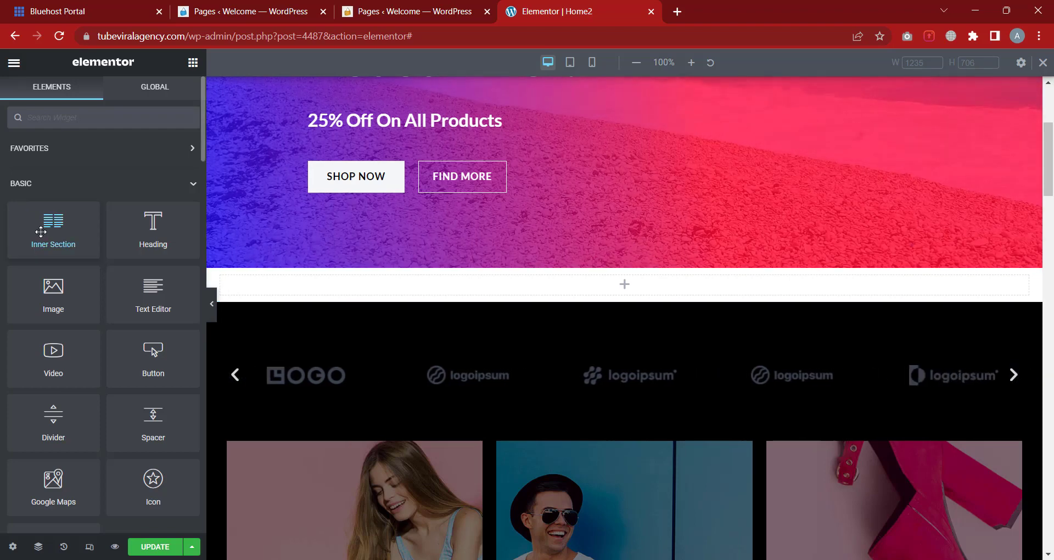
Drop an Inner Section into the empty section and delete its right inner column
{"action": "mouse_move", "coordinate": [634, 263]}
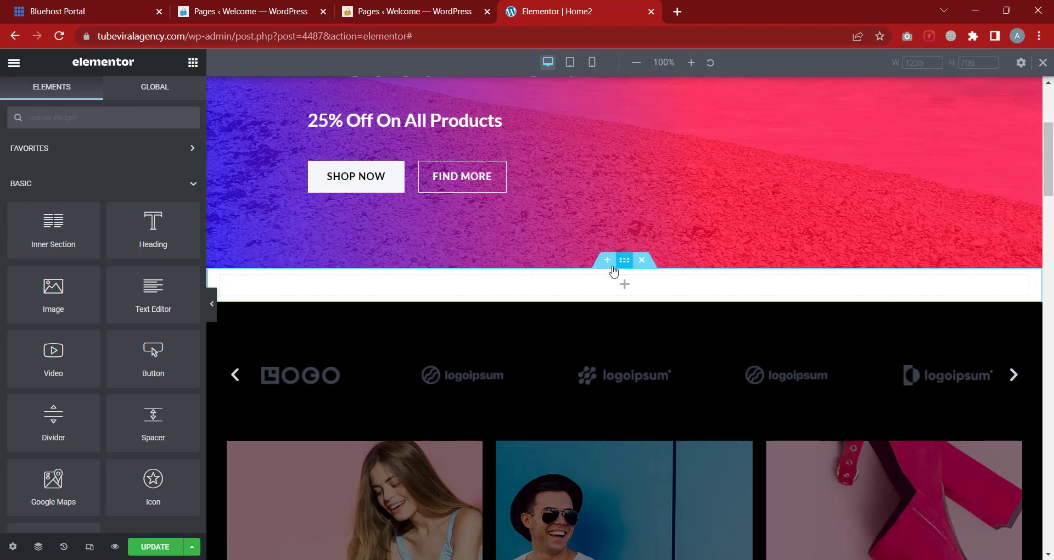
{"action": "left_click_drag", "start_coordinate": [91, 217], "coordinate": [577, 290]}
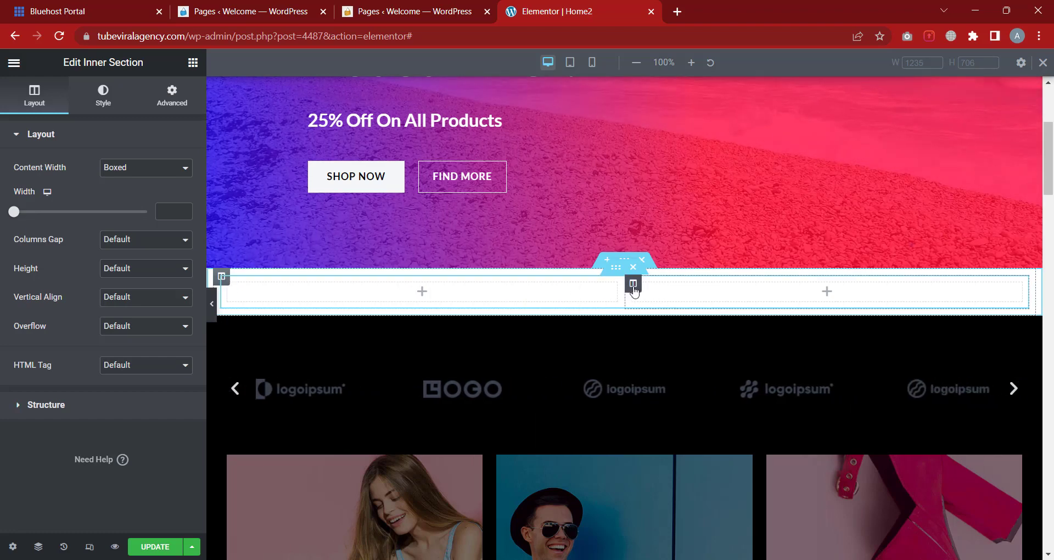
{"action": "right_click", "coordinate": [634, 291]}
{"action": "left_click", "coordinate": [670, 504]}
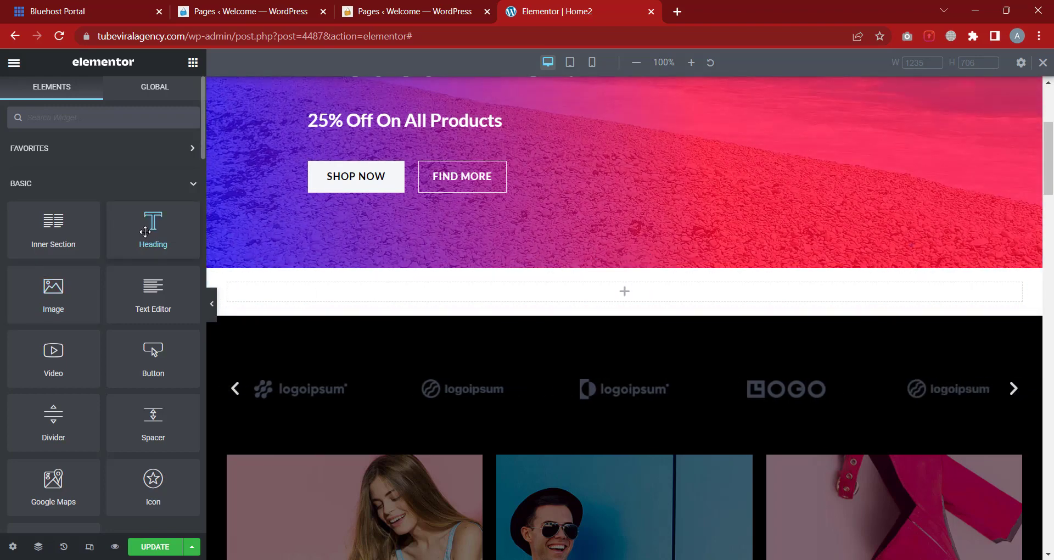
Add a Heading widget to the inner section and check its Advanced layout before returning to Content
{"action": "left_click_drag", "start_coordinate": [153, 225], "coordinate": [308, 300]}
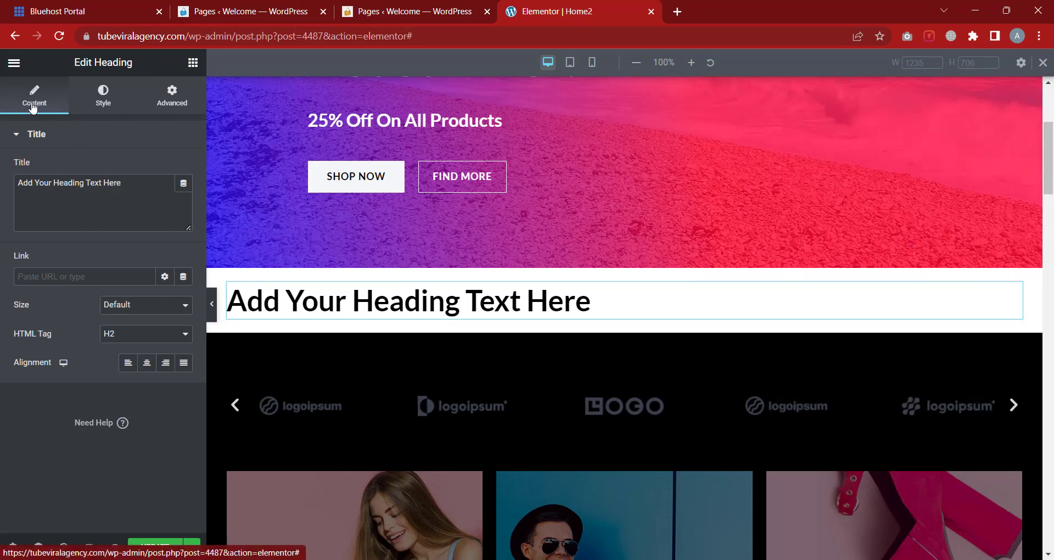
{"action": "left_click", "coordinate": [102, 97]}
{"action": "left_click", "coordinate": [179, 106]}
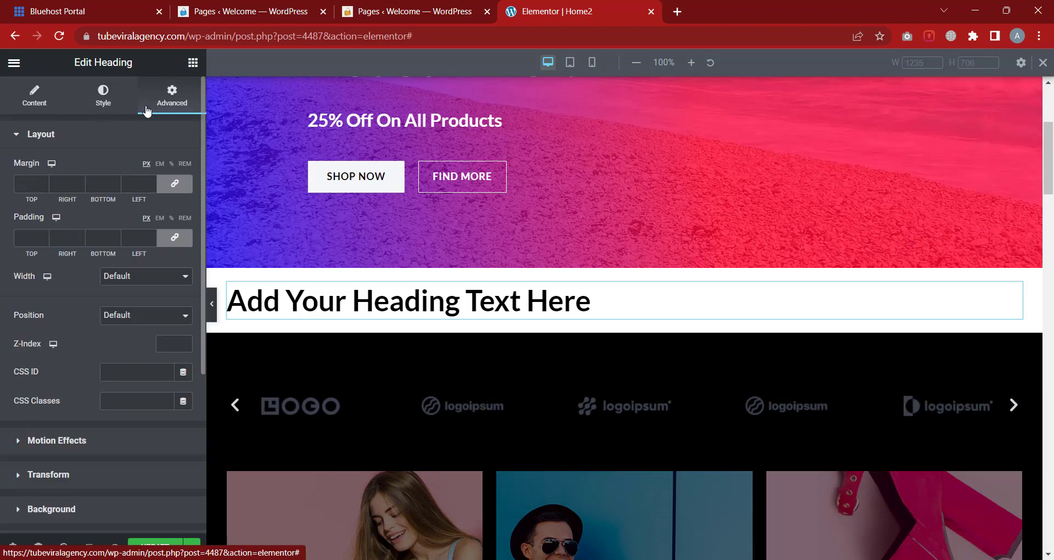
{"action": "left_click", "coordinate": [35, 110]}
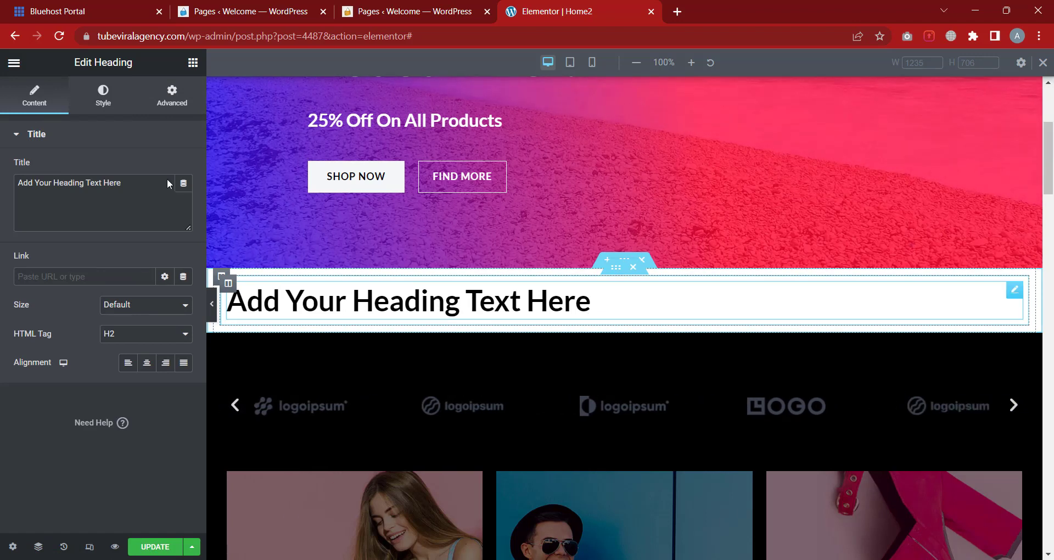
Retitle the heading 'I'm just starting out', try Center, Right and Justified alignment, then show Style
{"action": "left_click_drag", "start_coordinate": [168, 184], "coordinate": [1, 181]}
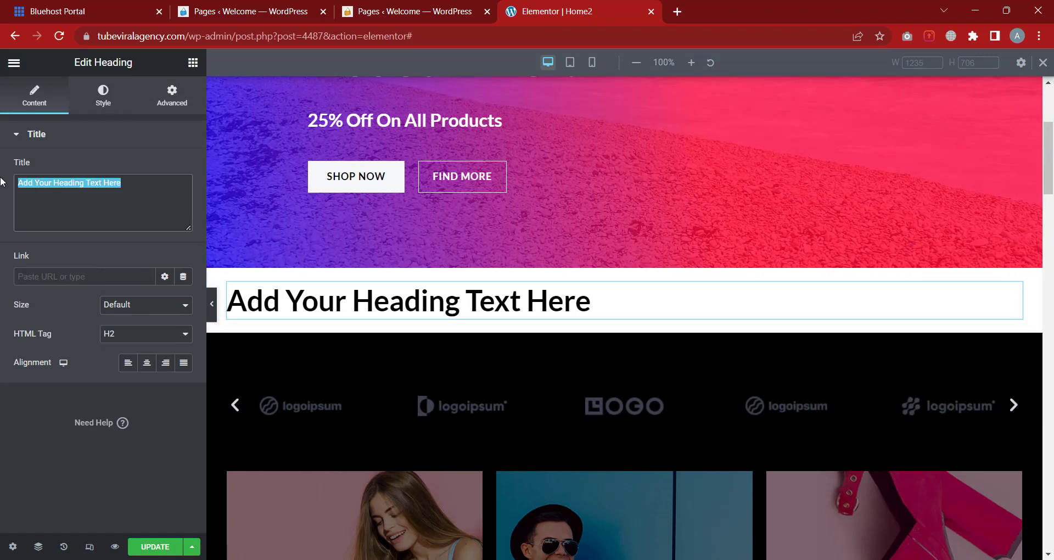
{"action": "type", "text": "I'm "}
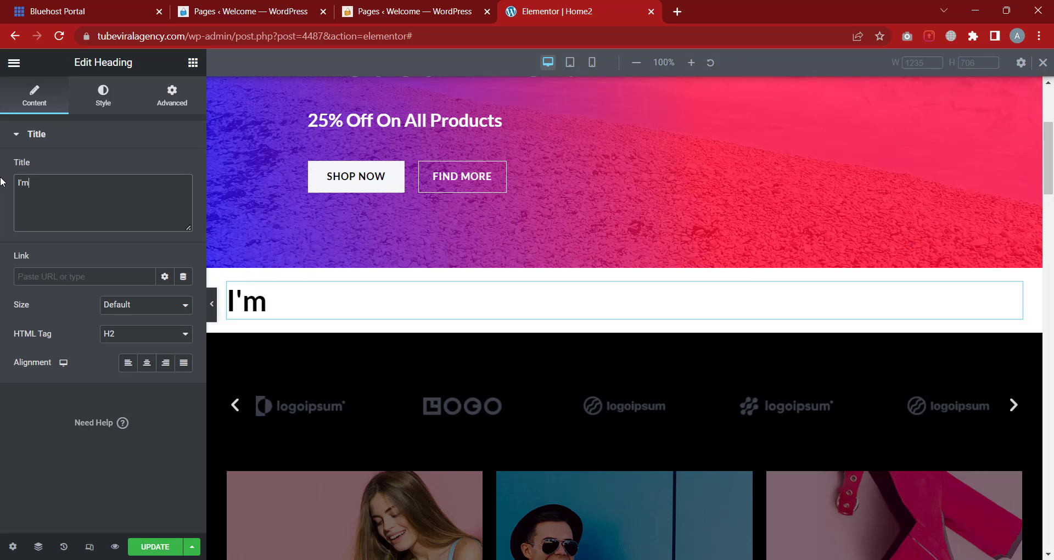
{"action": "type", "text": "just s"}
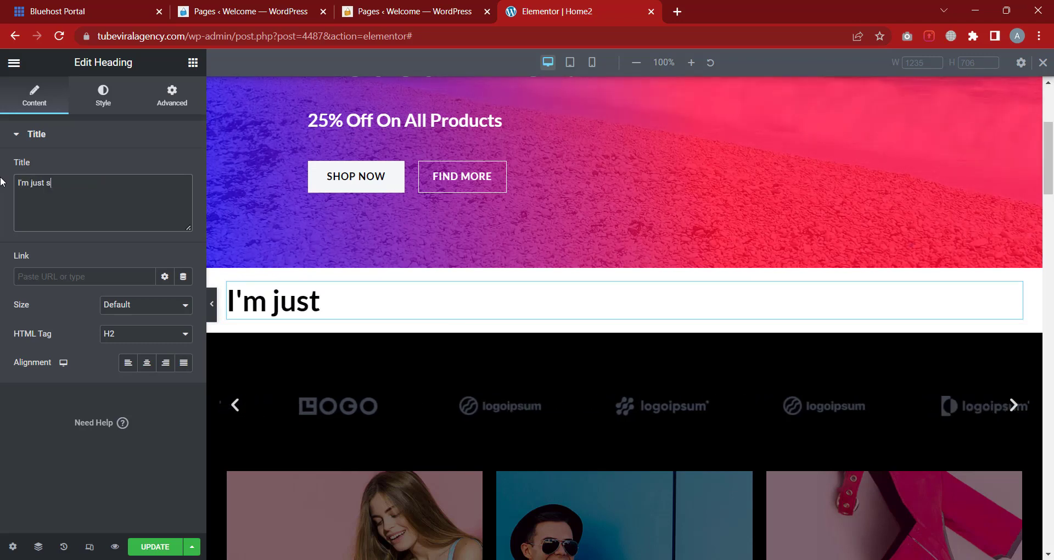
{"action": "type", "text": "tarting"}
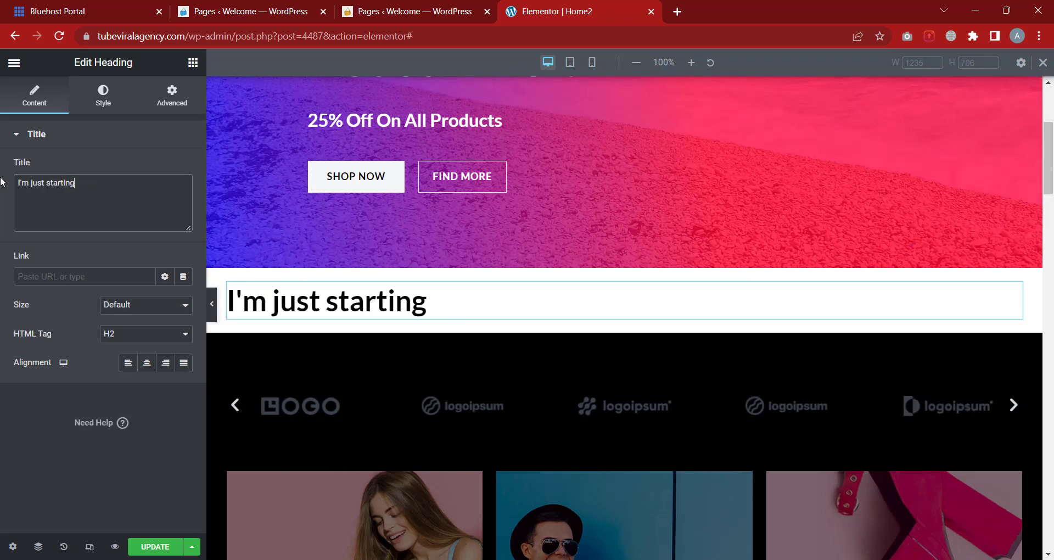
{"action": "type", "text": " out"}
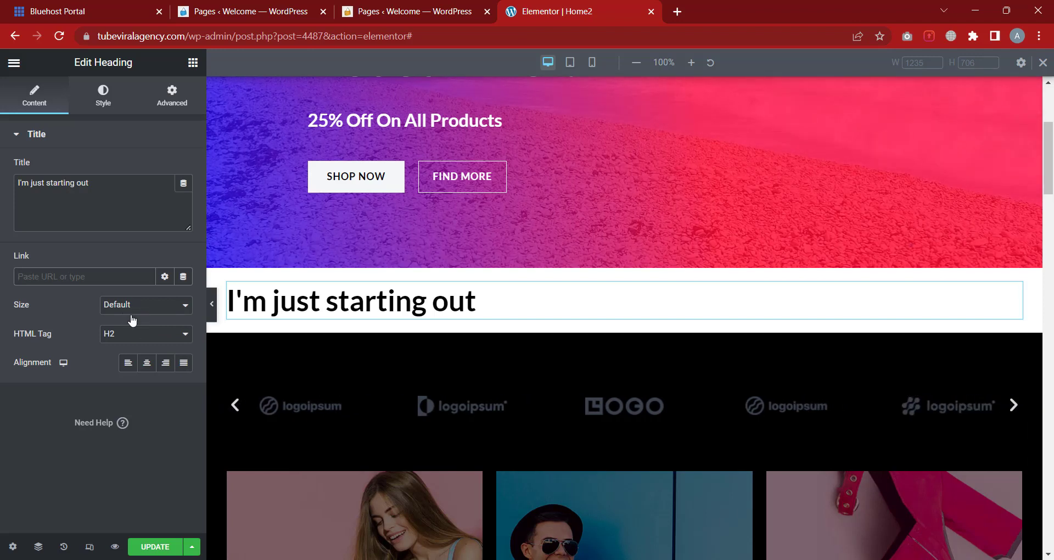
{"action": "left_click", "coordinate": [146, 364]}
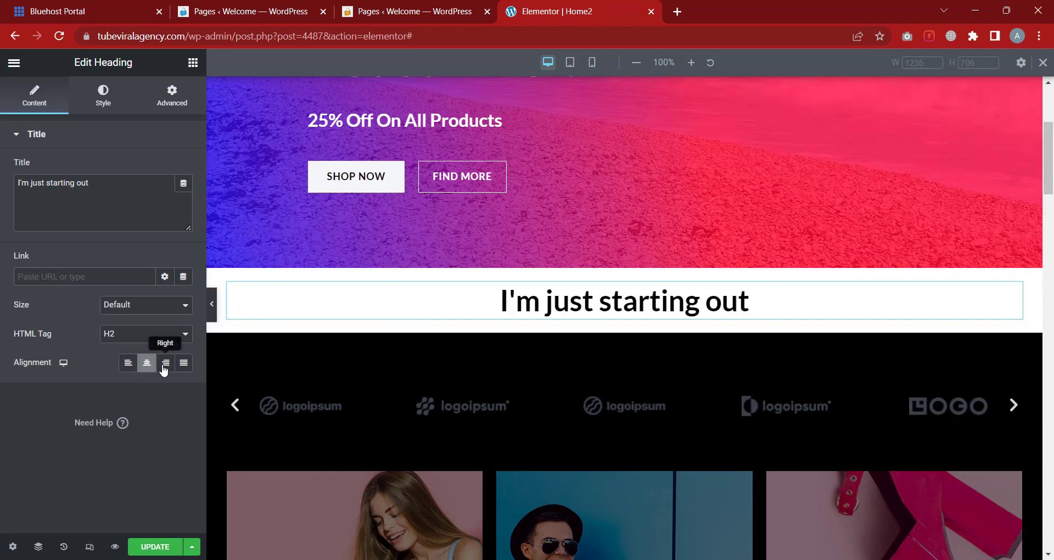
{"action": "left_click", "coordinate": [164, 363]}
{"action": "left_click", "coordinate": [183, 364]}
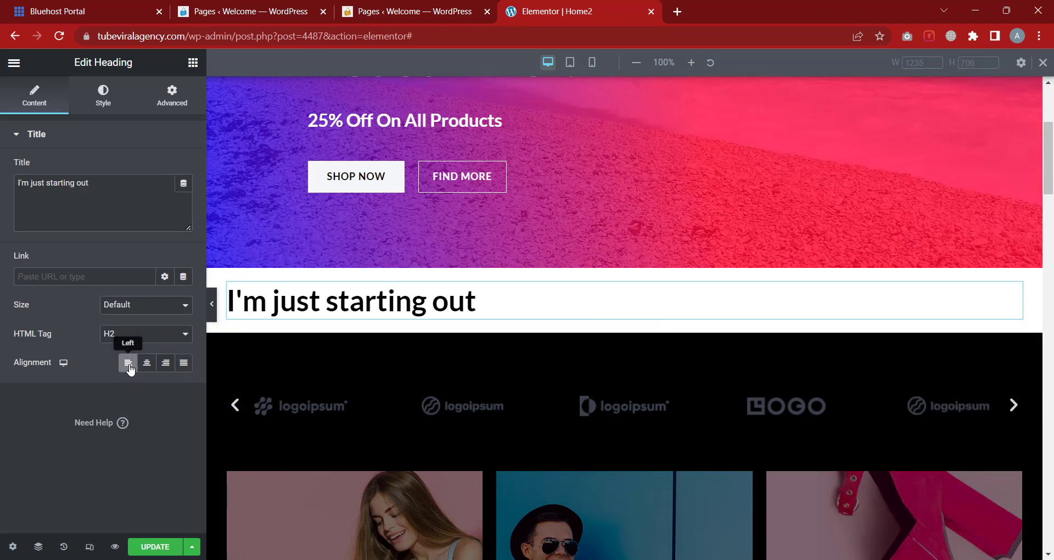
{"action": "left_click", "coordinate": [101, 100]}
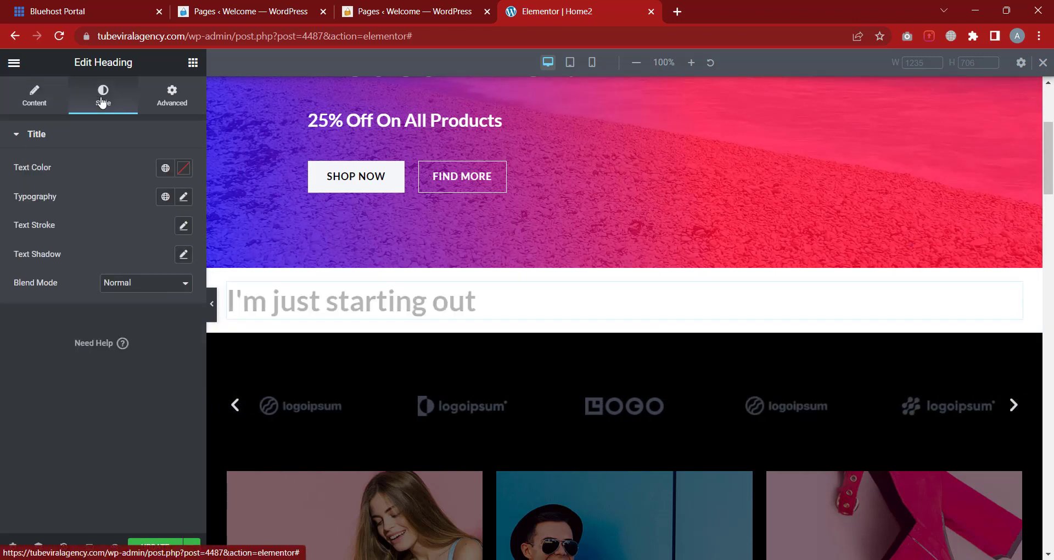
Change the heading's text colour to bright red (#FF0000)
{"action": "left_click", "coordinate": [185, 170]}
{"action": "left_click", "coordinate": [182, 219]}
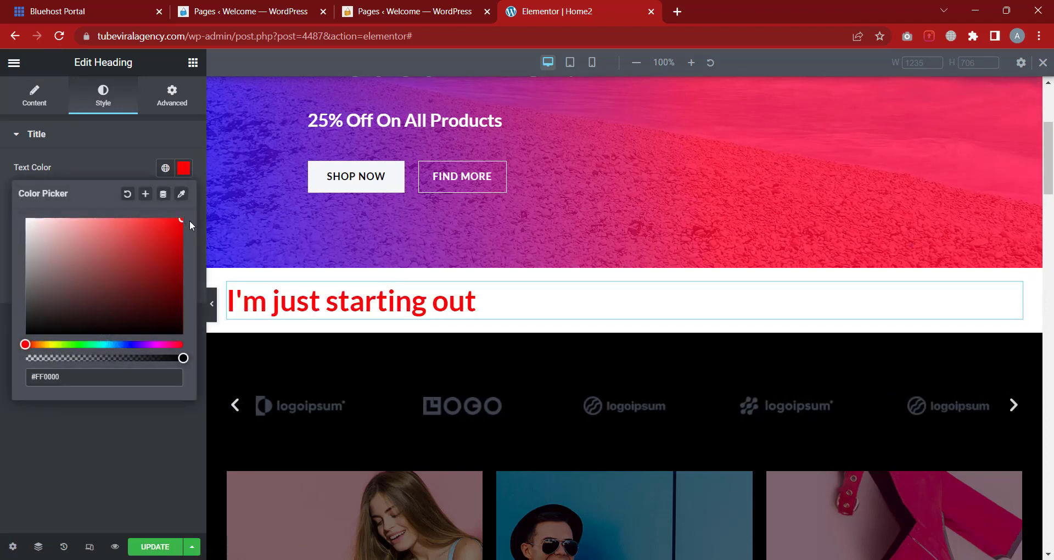
{"action": "left_click", "coordinate": [90, 163]}
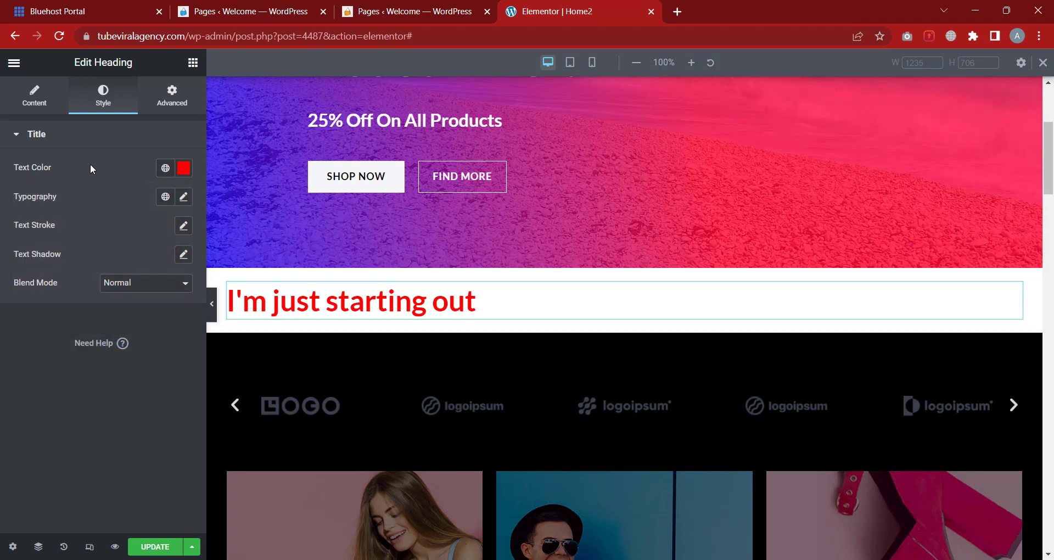
{"action": "left_click", "coordinate": [184, 198]}
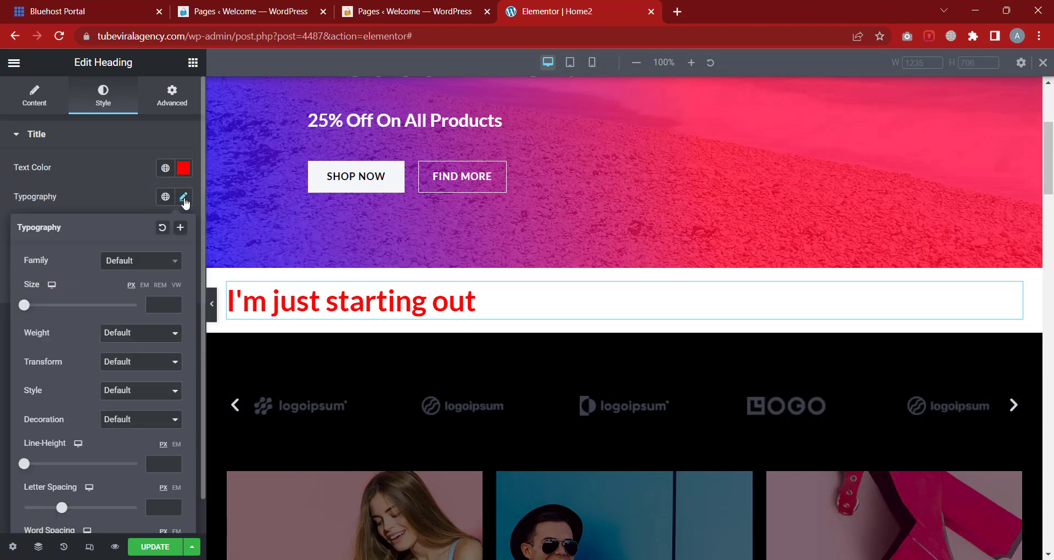
Set the heading font to Montserrat and enlarge it to 87 px
{"action": "left_click", "coordinate": [135, 263]}
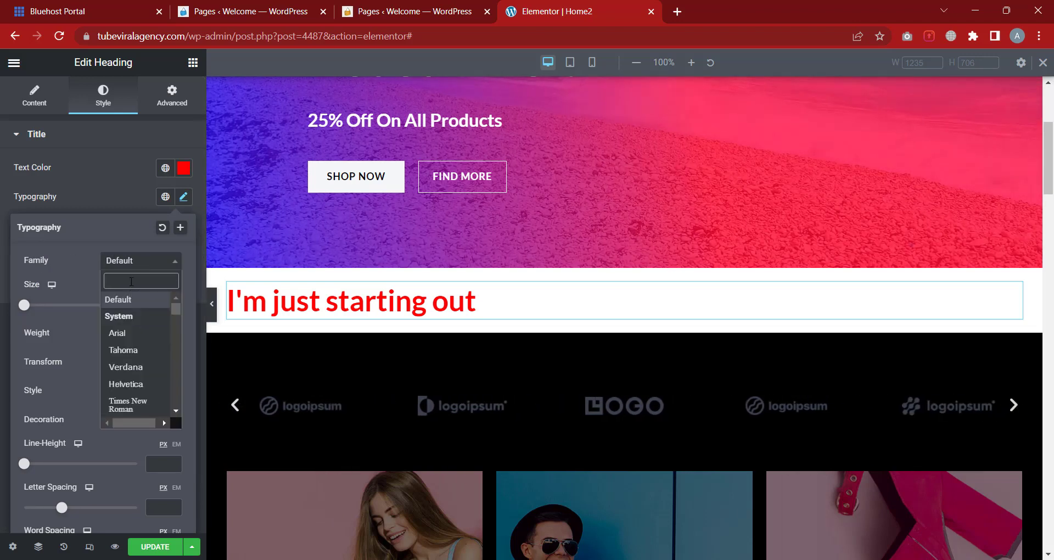
{"action": "type", "text": "monts"}
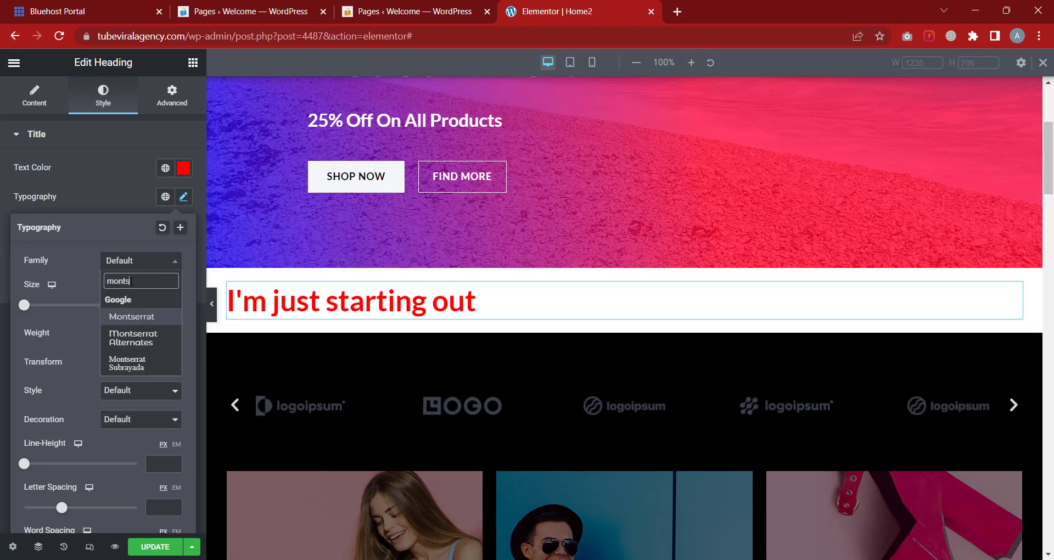
{"action": "left_click", "coordinate": [148, 315]}
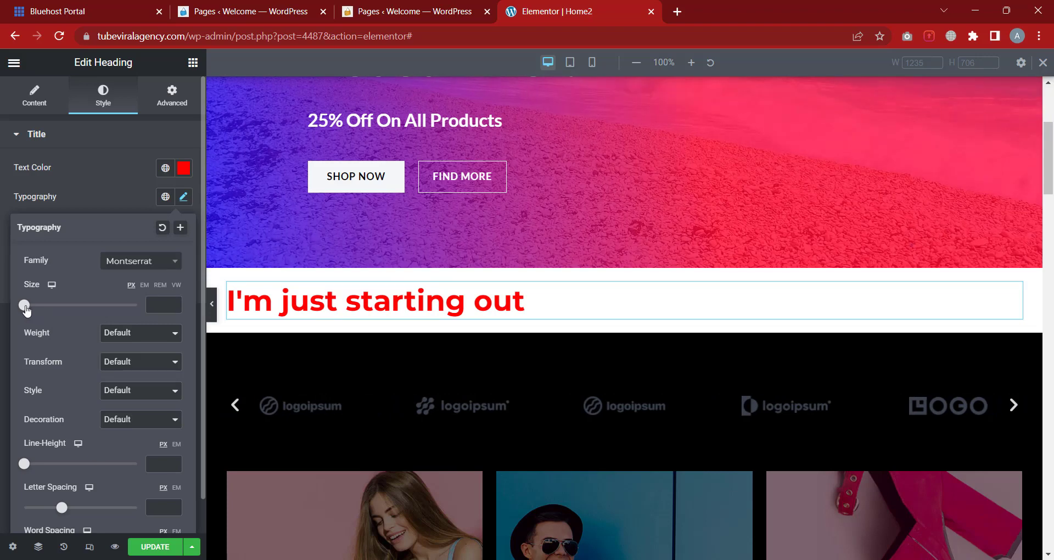
{"action": "left_click_drag", "start_coordinate": [28, 308], "coordinate": [74, 309]}
Try font weights 100, 200 and 500, settling on 900 (Black)
{"action": "left_click", "coordinate": [135, 332]}
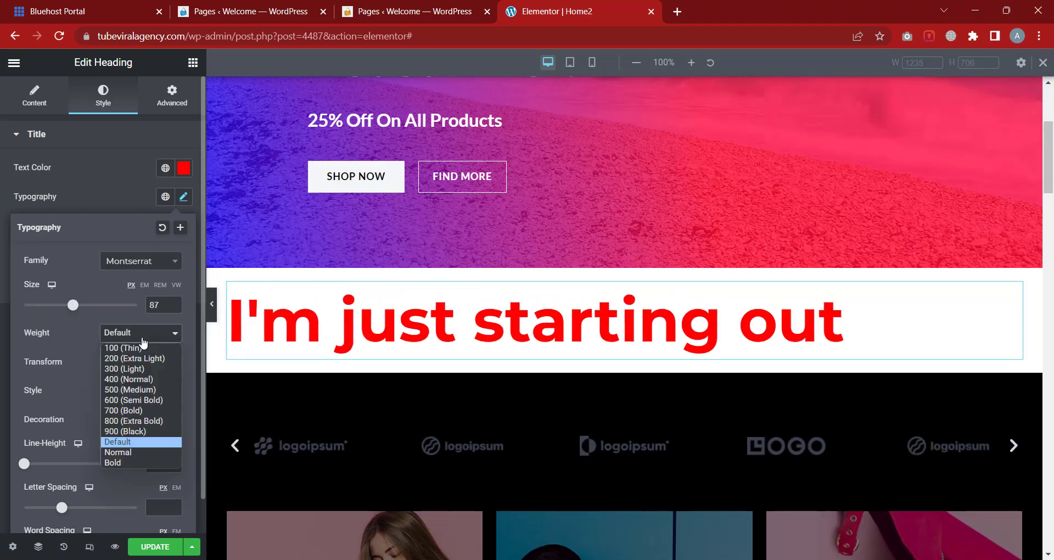
{"action": "left_click", "coordinate": [138, 352]}
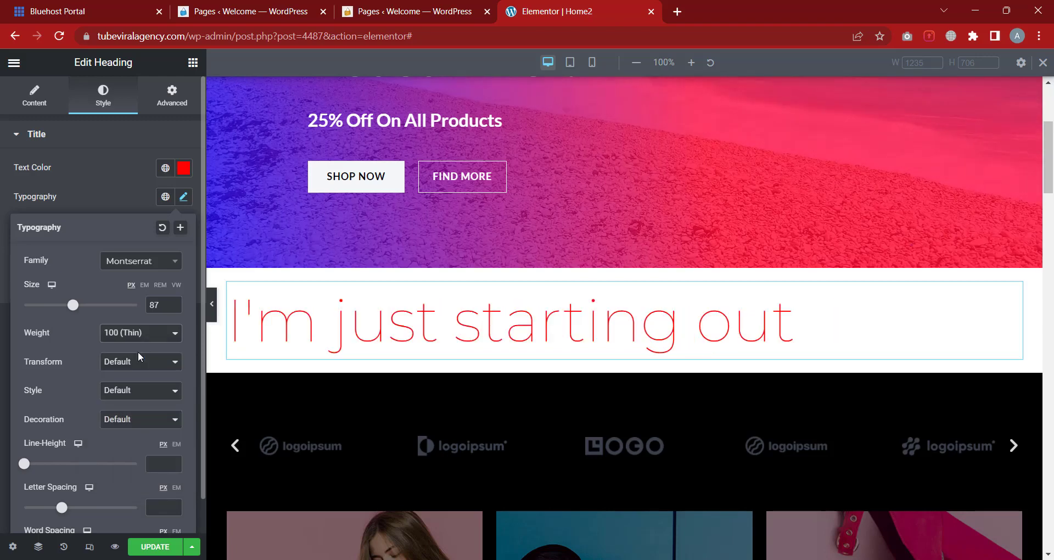
{"action": "left_click", "coordinate": [137, 333]}
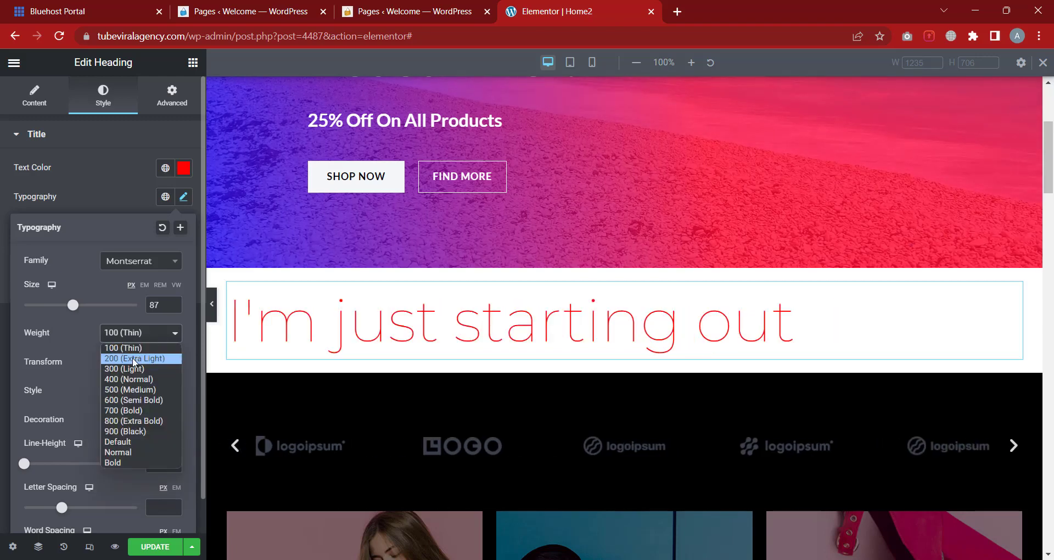
{"action": "left_click", "coordinate": [133, 360]}
{"action": "left_click", "coordinate": [134, 332]}
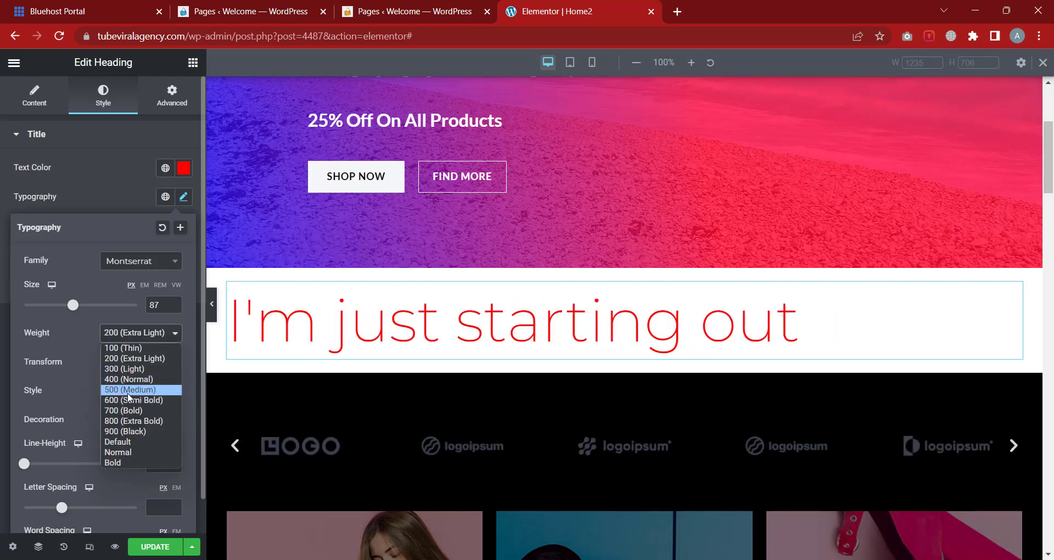
{"action": "left_click", "coordinate": [127, 391]}
{"action": "left_click", "coordinate": [141, 335]}
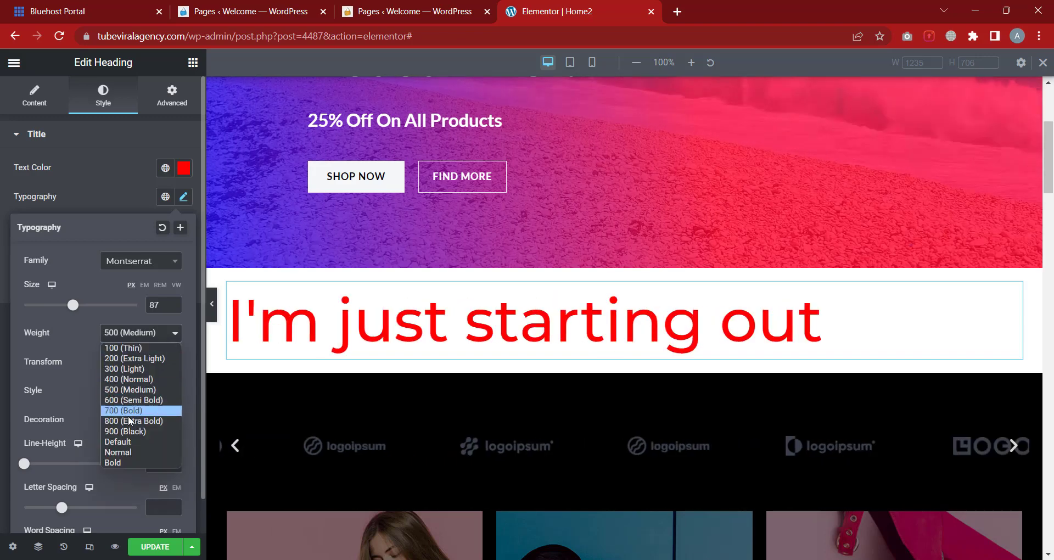
{"action": "left_click", "coordinate": [128, 427]}
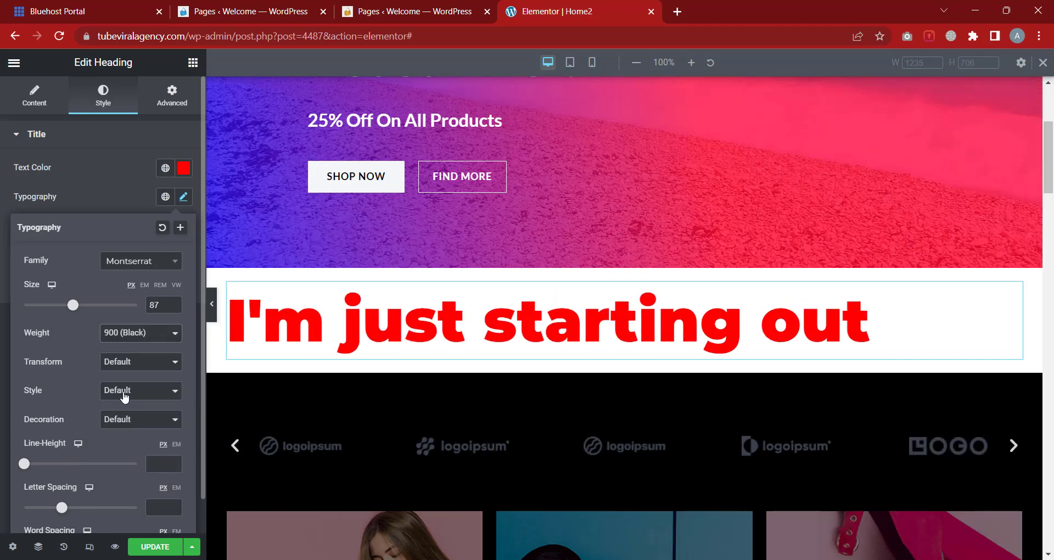
Try uppercase, lowercase and capitalize transforms, then restore the heading's normal casing
{"action": "left_click", "coordinate": [126, 362]}
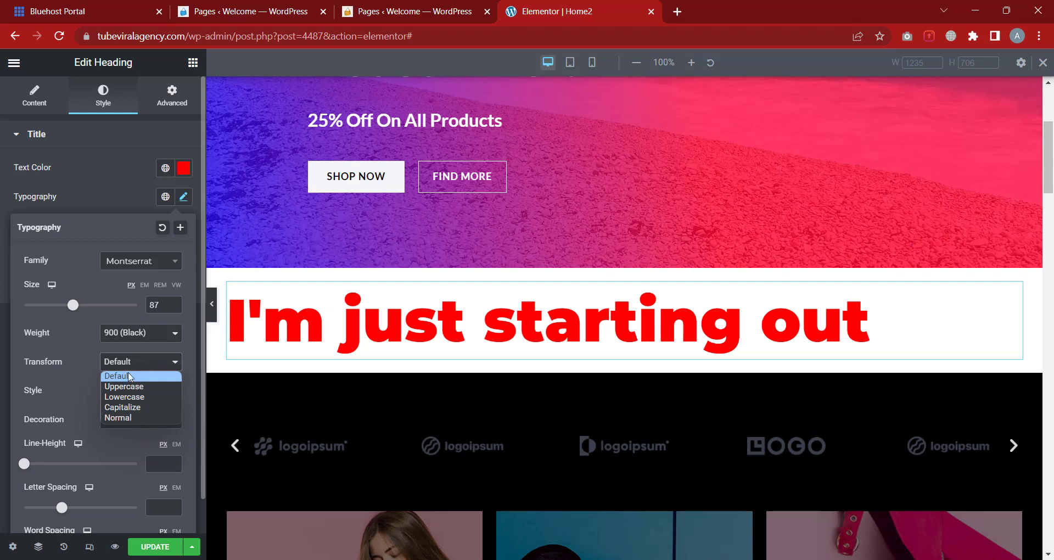
{"action": "left_click", "coordinate": [131, 387]}
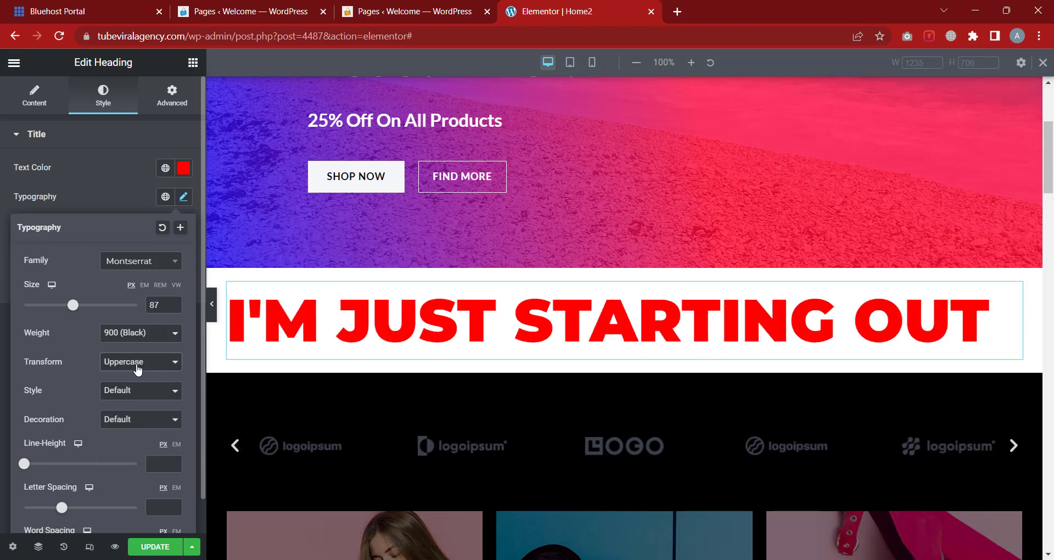
{"action": "left_click", "coordinate": [138, 363]}
{"action": "left_click", "coordinate": [138, 397]}
{"action": "left_click", "coordinate": [139, 365]}
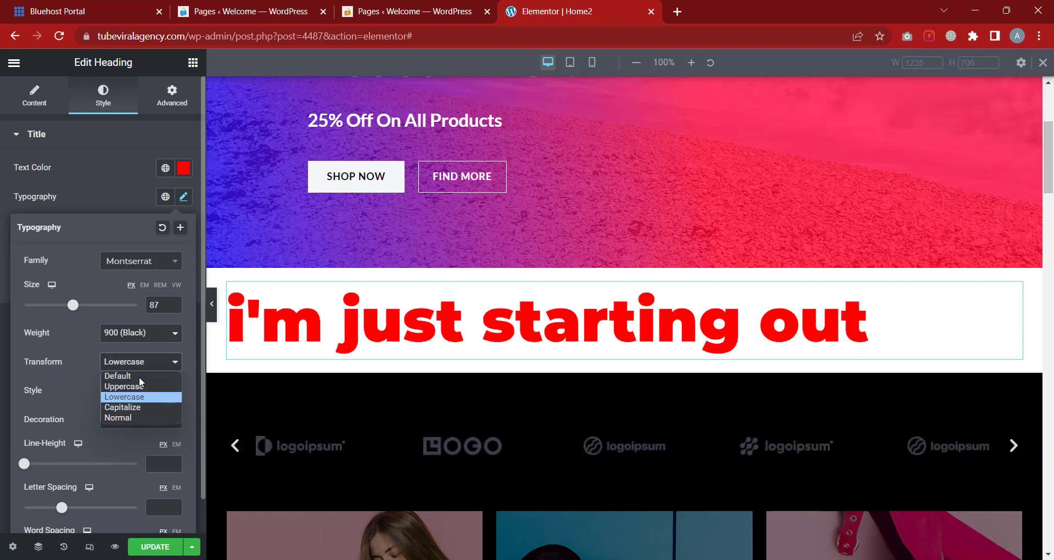
{"action": "left_click", "coordinate": [139, 405]}
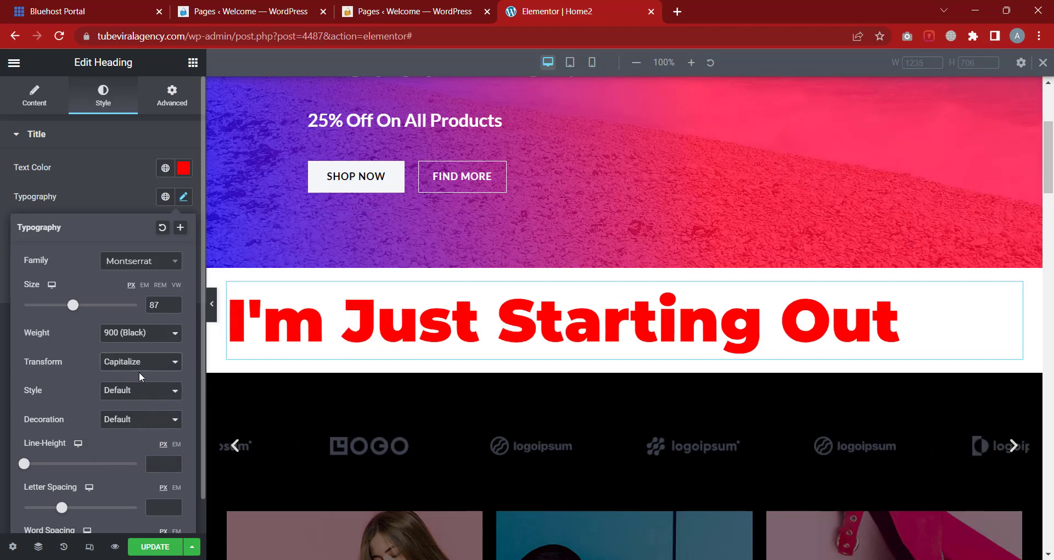
{"action": "left_click", "coordinate": [141, 364]}
{"action": "left_click", "coordinate": [137, 416]}
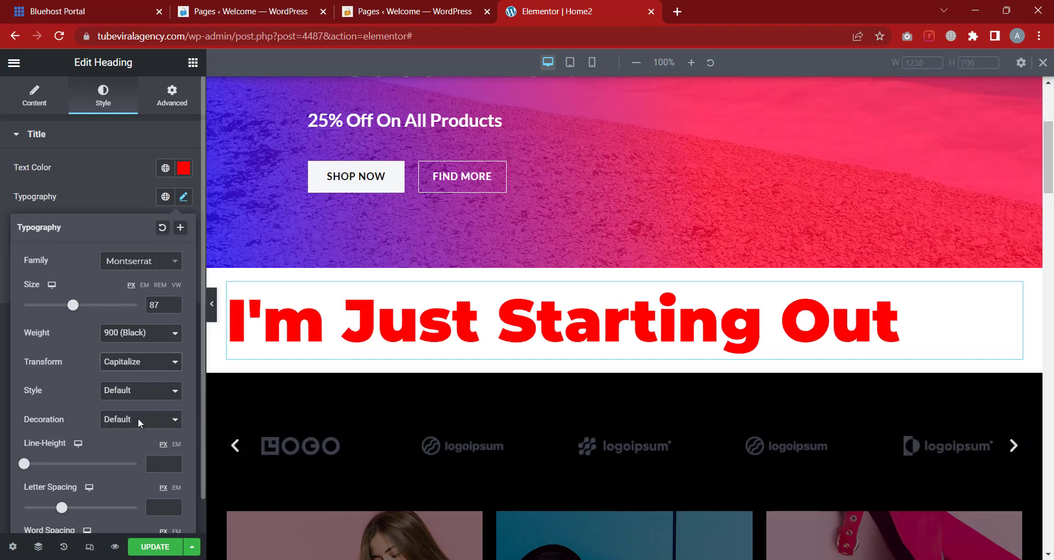
Try italic and oblique font styles, then return to Default style
{"action": "left_click", "coordinate": [151, 396]}
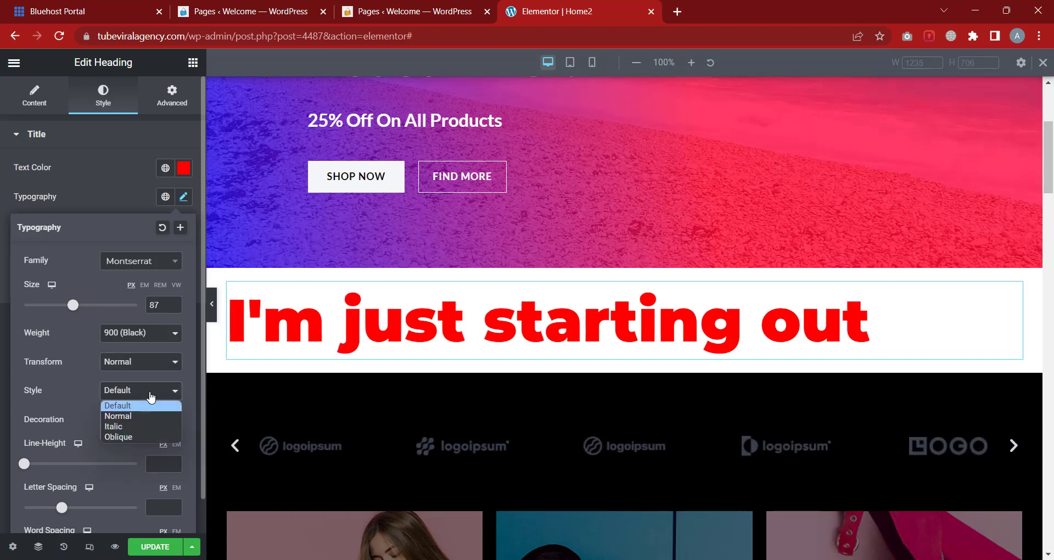
{"action": "left_click", "coordinate": [133, 426]}
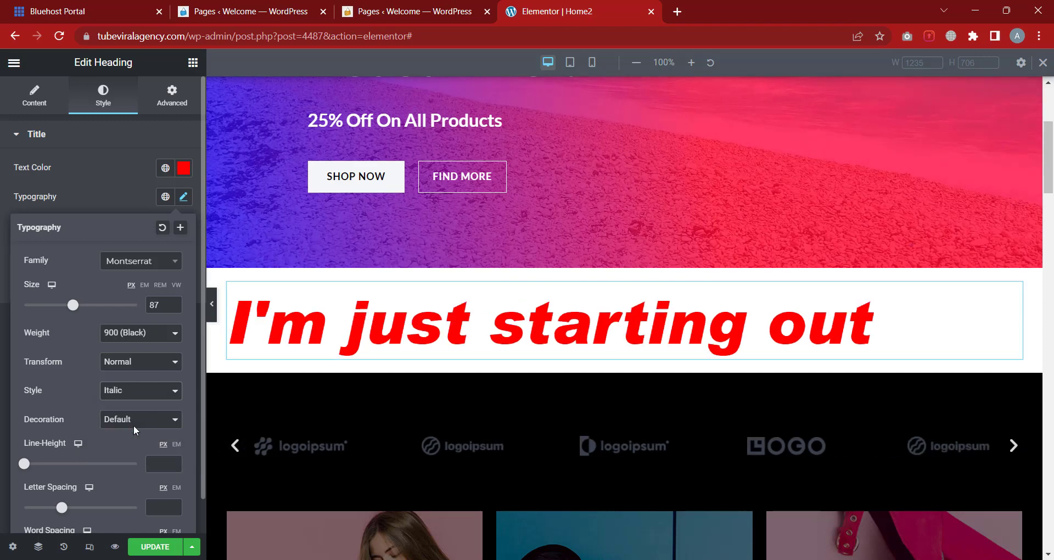
{"action": "left_click", "coordinate": [140, 389]}
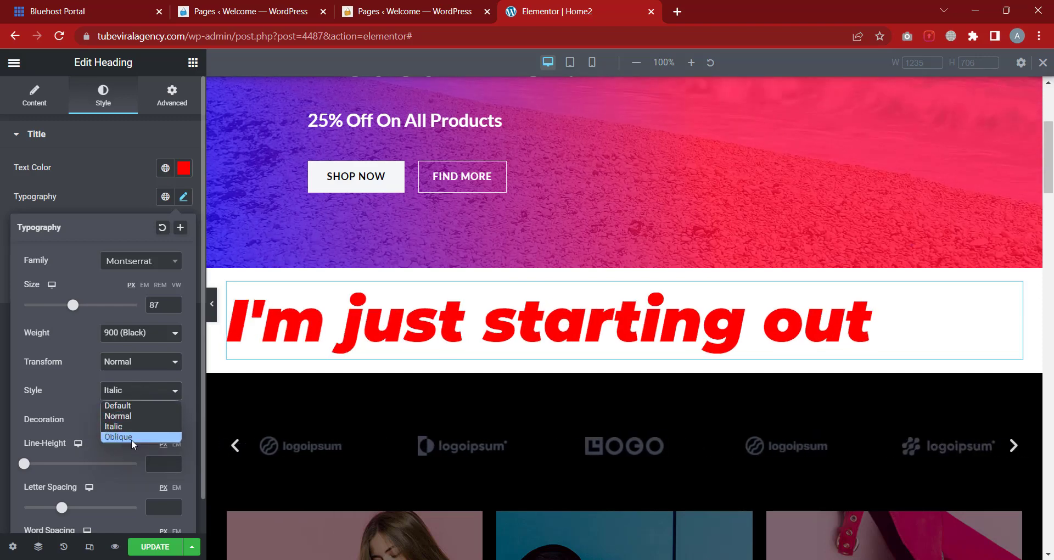
{"action": "left_click", "coordinate": [130, 440]}
{"action": "left_click", "coordinate": [140, 390]}
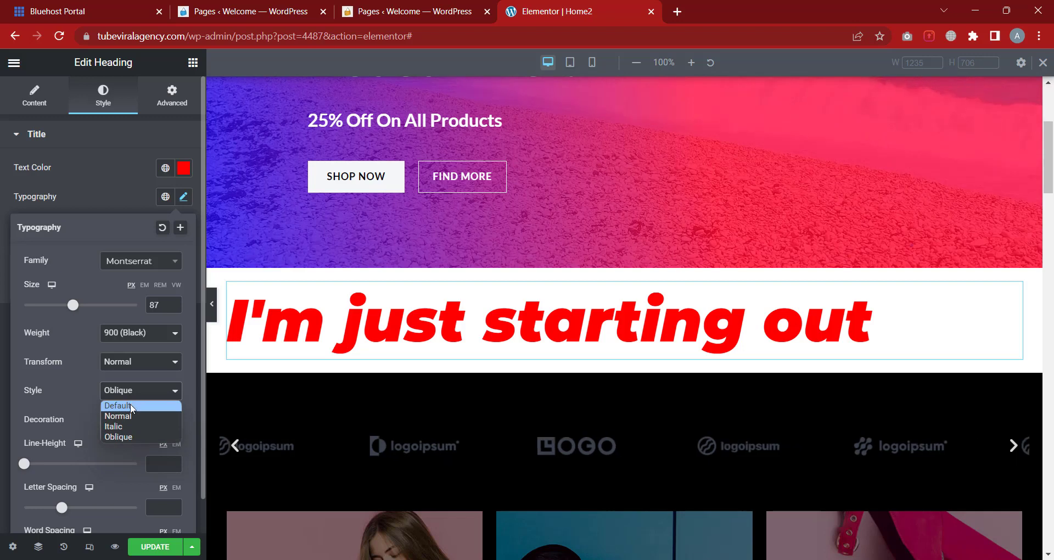
{"action": "left_click", "coordinate": [112, 403]}
Try underline, overline and line-through decorations, ending with None
{"action": "left_click", "coordinate": [125, 422]}
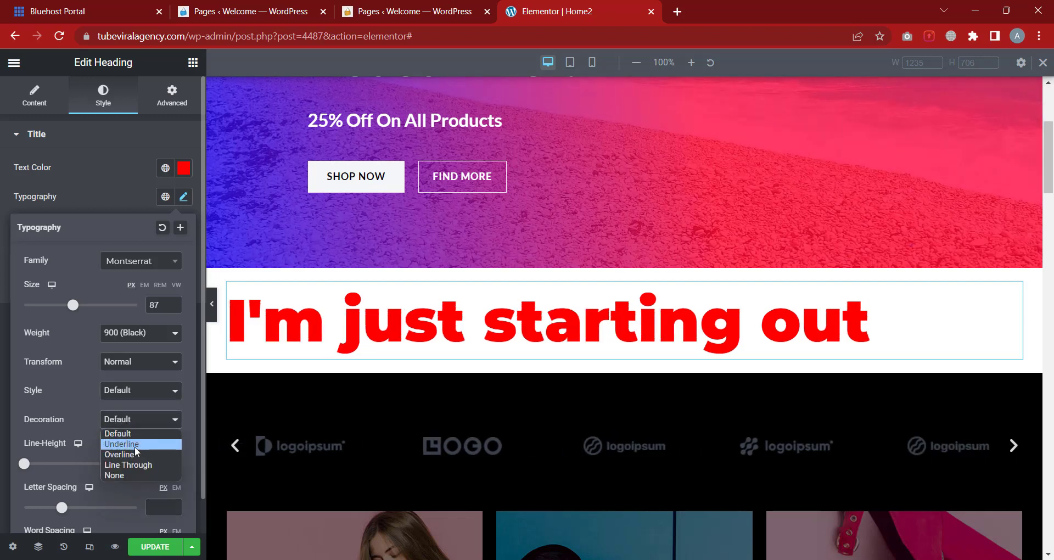
{"action": "left_click", "coordinate": [134, 445]}
{"action": "left_click", "coordinate": [136, 421]}
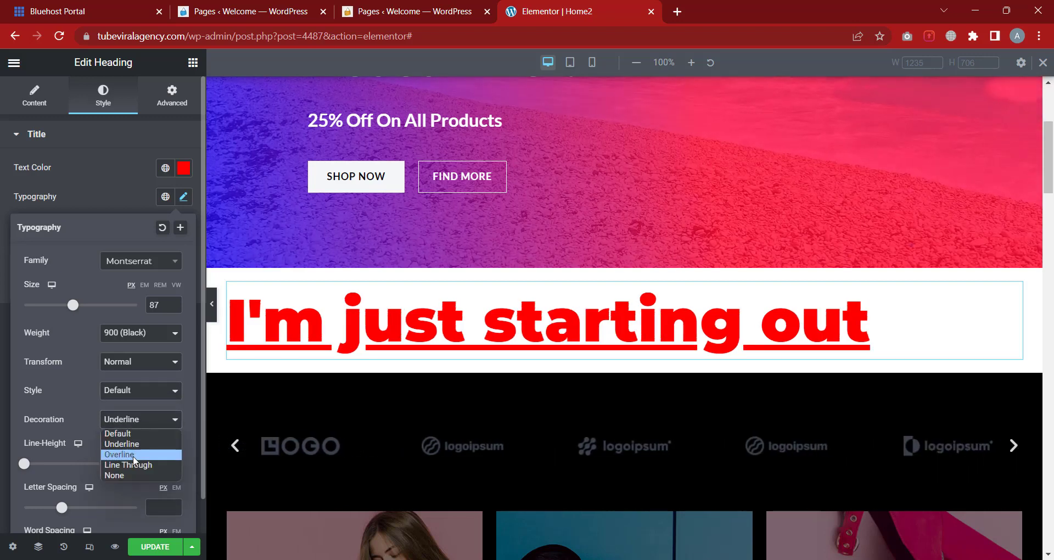
{"action": "left_click", "coordinate": [133, 456]}
{"action": "left_click", "coordinate": [140, 421]}
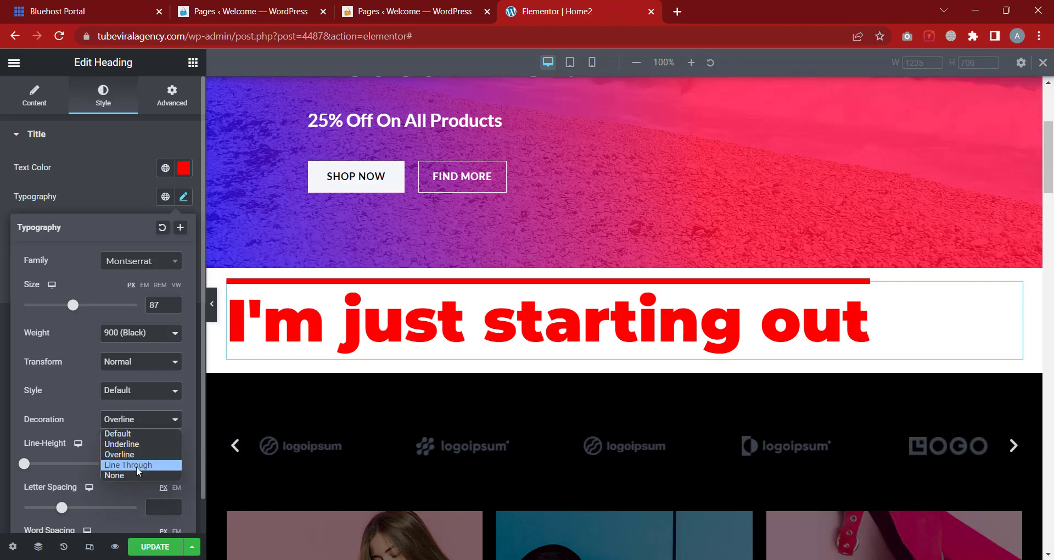
{"action": "left_click", "coordinate": [136, 465]}
{"action": "left_click", "coordinate": [137, 420]}
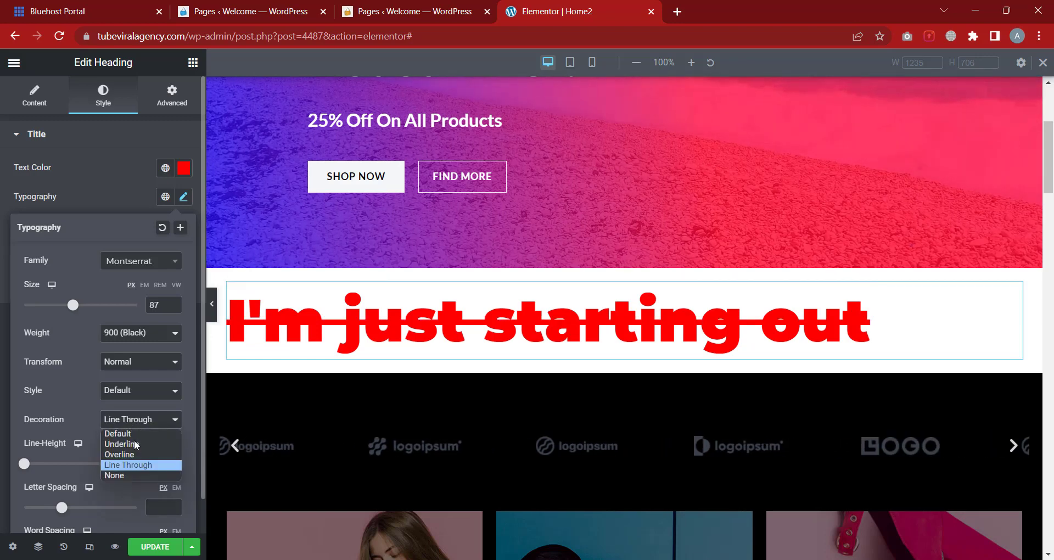
{"action": "left_click", "coordinate": [141, 475]}
{"action": "scroll", "coordinate": [140, 420], "scroll_direction": "down", "scroll_amount": 1}
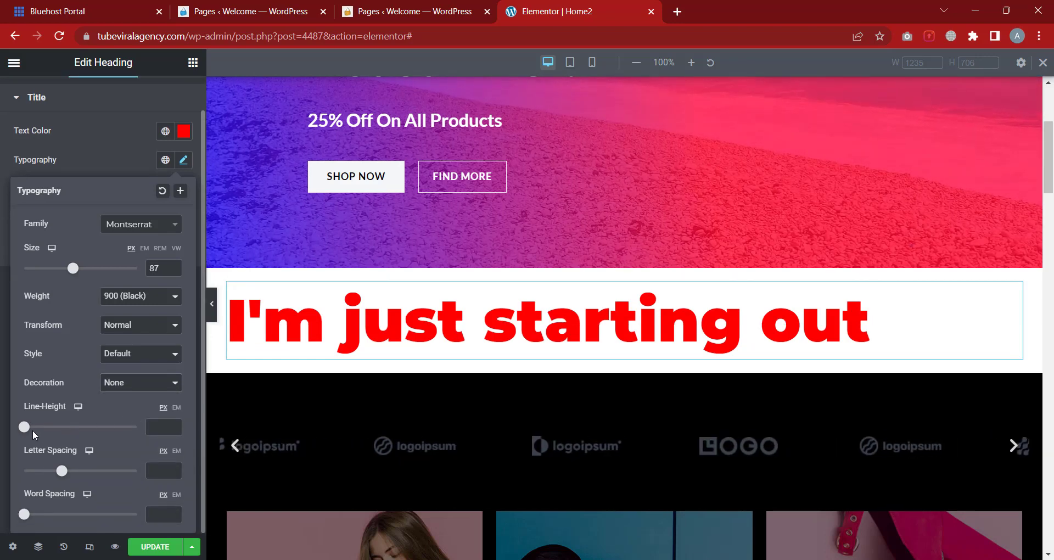
Give the heading 93 px line height, 7.2 px letter spacing and 18 px word spacing
{"action": "left_click_drag", "start_coordinate": [24, 427], "coordinate": [131, 430]}
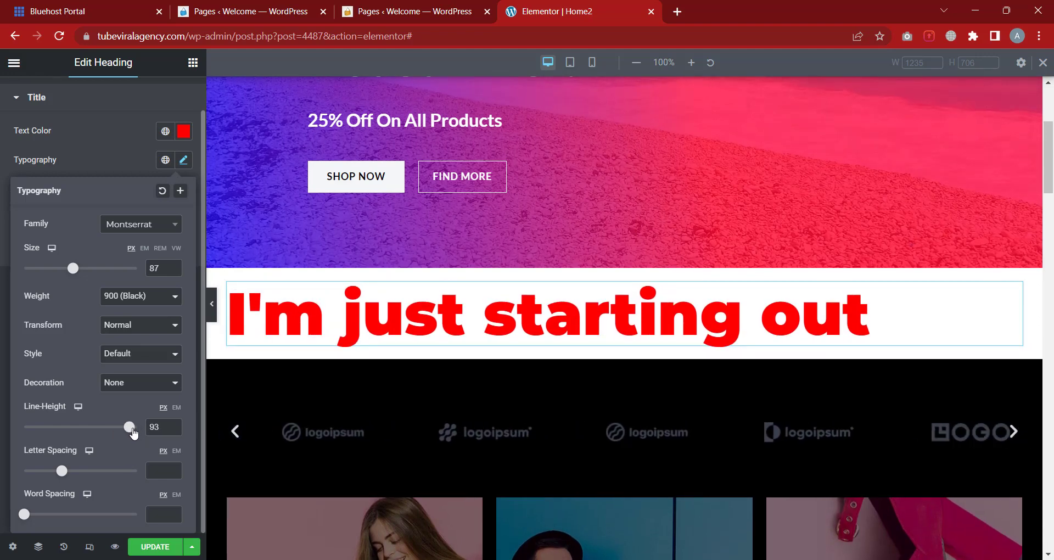
{"action": "left_click_drag", "start_coordinate": [61, 472], "coordinate": [115, 469]}
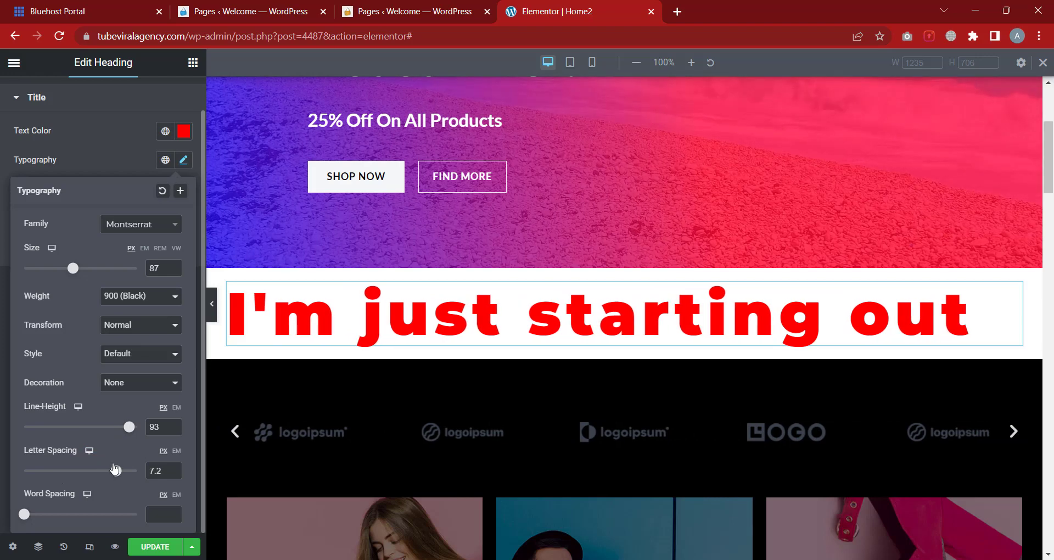
{"action": "mouse_move", "coordinate": [25, 512]}
{"action": "left_mouse_down"}
{"action": "mouse_move", "coordinate": [64, 510]}
{"action": "mouse_move", "coordinate": [15, 502]}
{"action": "mouse_move", "coordinate": [44, 514]}
{"action": "left_mouse_up"}
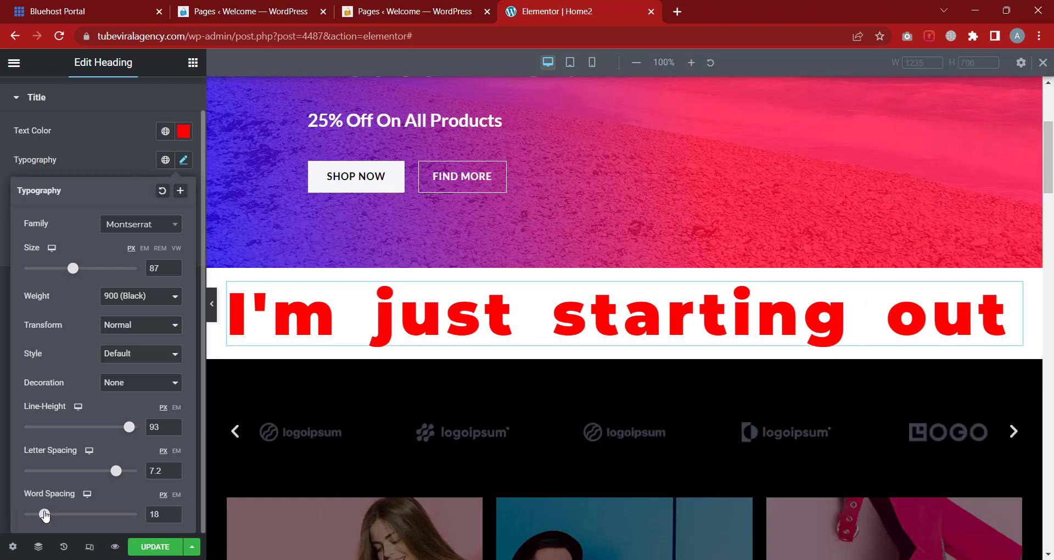
{"action": "left_click", "coordinate": [129, 335]}
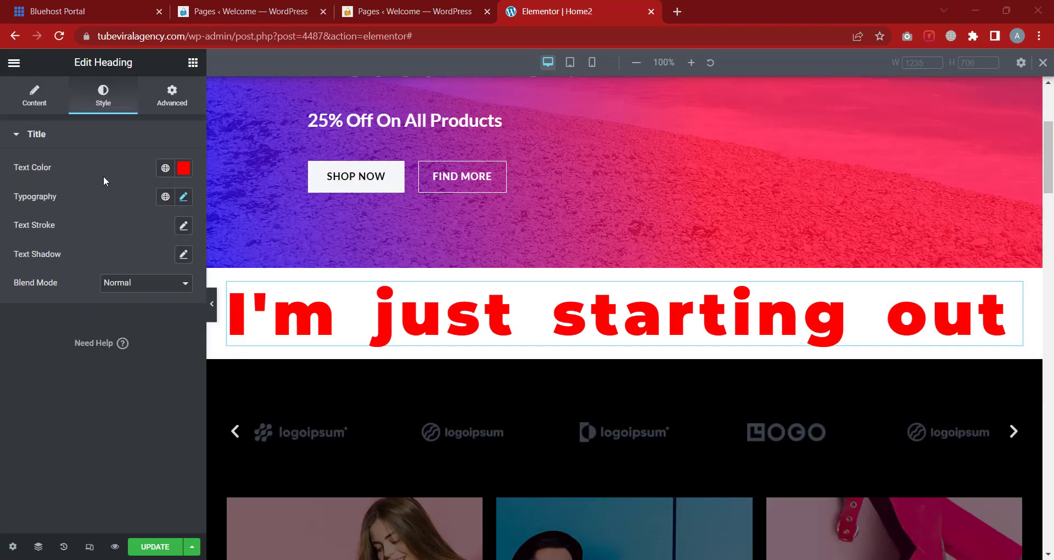
Add a thick text stroke to the heading, trying pink, black and white outline colours
{"action": "left_click", "coordinate": [90, 134]}
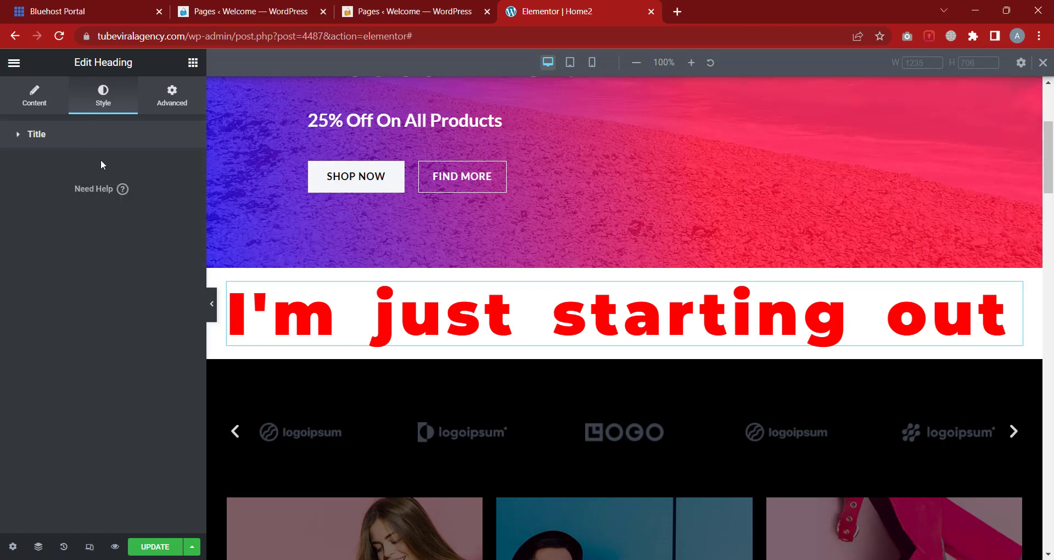
{"action": "left_click", "coordinate": [98, 137]}
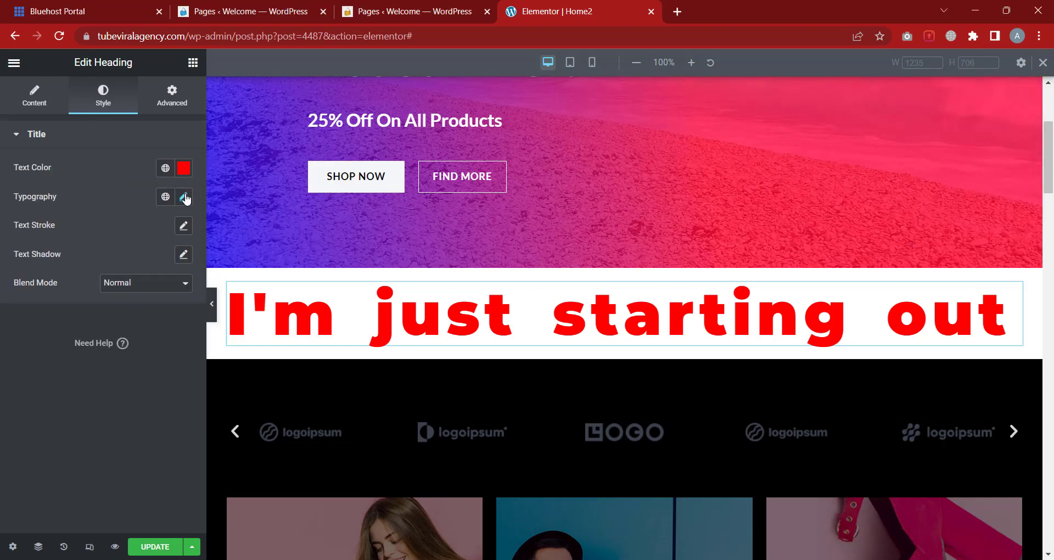
{"action": "left_click", "coordinate": [184, 227]}
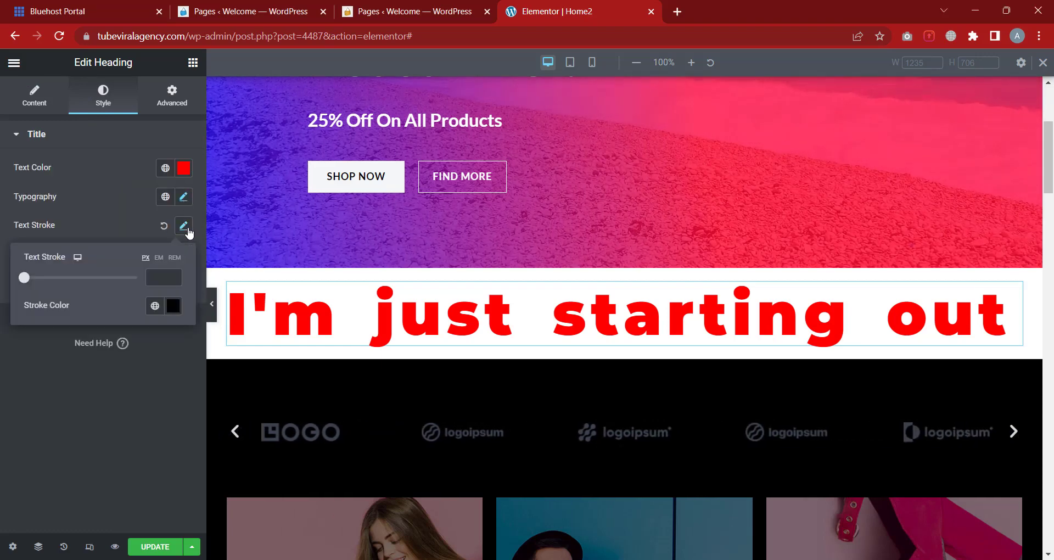
{"action": "mouse_move", "coordinate": [39, 281]}
{"action": "left_mouse_down"}
{"action": "mouse_move", "coordinate": [101, 280]}
{"action": "mouse_move", "coordinate": [50, 282]}
{"action": "left_mouse_up"}
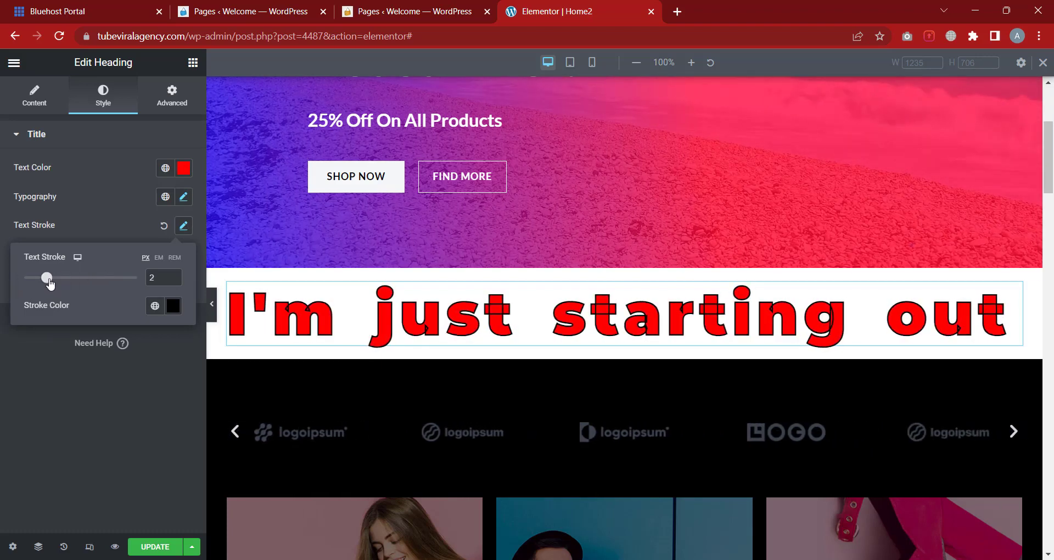
{"action": "left_click", "coordinate": [173, 305]}
{"action": "left_click", "coordinate": [164, 368]}
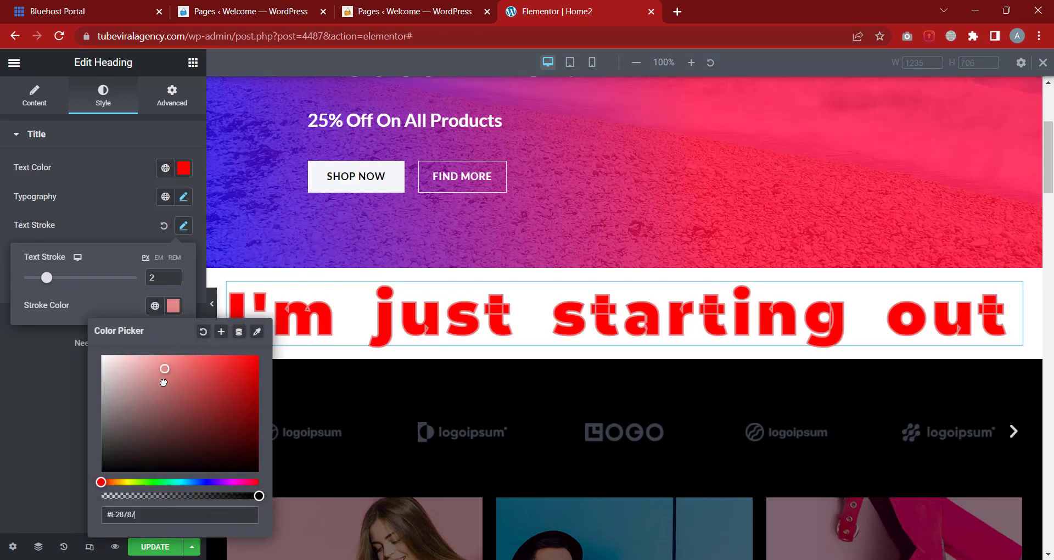
{"action": "left_click_drag", "start_coordinate": [164, 383], "coordinate": [216, 501]}
{"action": "left_click", "coordinate": [209, 481]}
{"action": "left_click", "coordinate": [250, 362]}
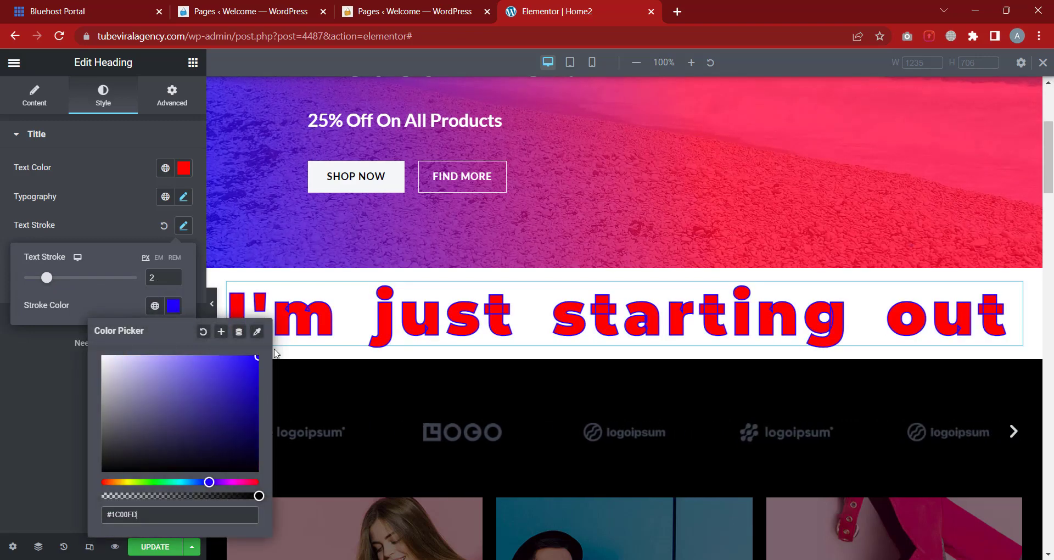
{"action": "left_click_drag", "start_coordinate": [250, 362], "coordinate": [17, 346]}
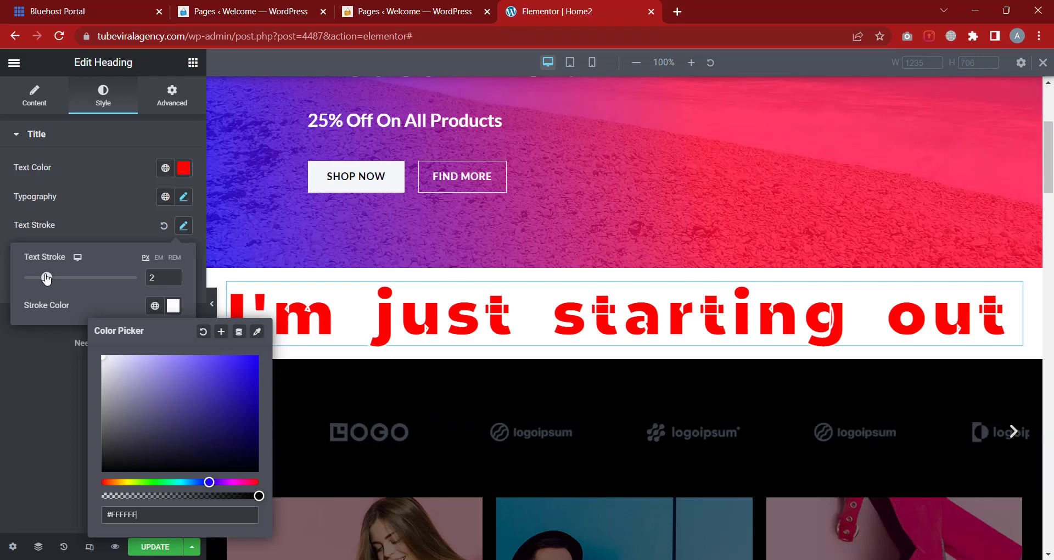
Set the text stroke to 2 px with a blue colour
{"action": "mouse_move", "coordinate": [47, 278]}
{"action": "left_mouse_down"}
{"action": "mouse_move", "coordinate": [101, 278]}
{"action": "mouse_move", "coordinate": [35, 278]}
{"action": "mouse_move", "coordinate": [80, 278]}
{"action": "left_mouse_up"}
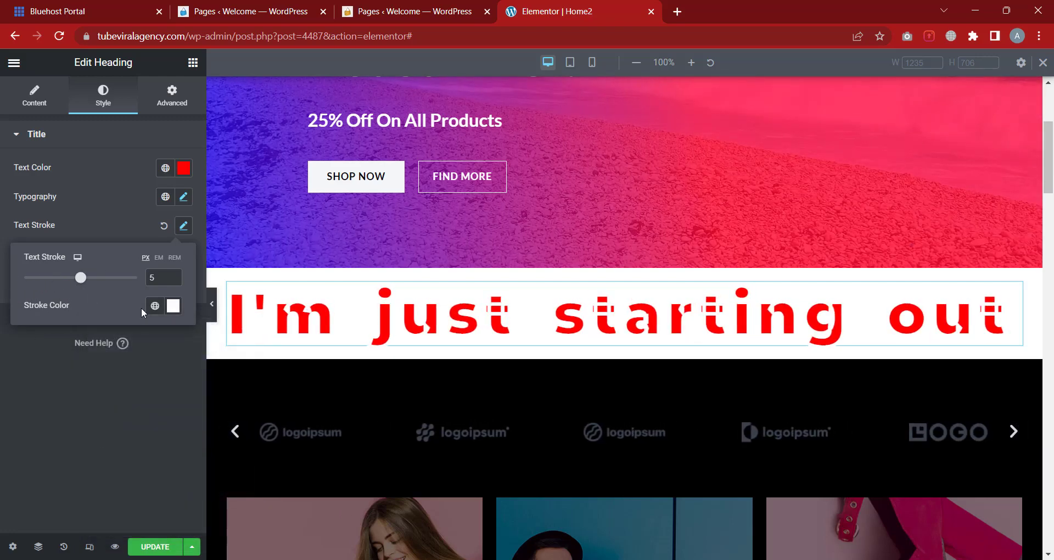
{"action": "left_click", "coordinate": [174, 307]}
{"action": "mouse_move", "coordinate": [207, 413]}
{"action": "left_mouse_down"}
{"action": "mouse_move", "coordinate": [242, 421]}
{"action": "mouse_move", "coordinate": [272, 354]}
{"action": "left_mouse_up"}
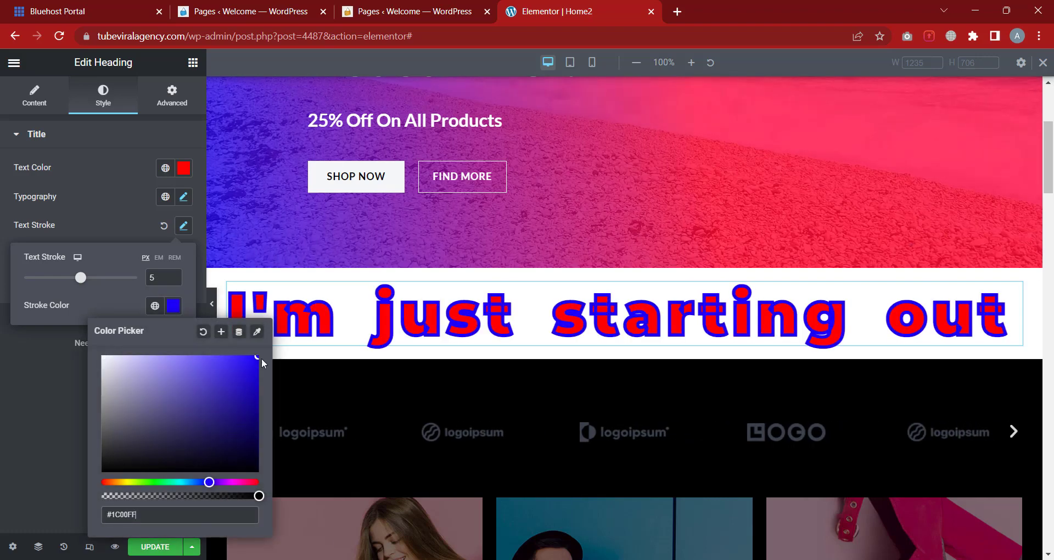
{"action": "mouse_move", "coordinate": [86, 275]}
{"action": "left_mouse_down"}
{"action": "mouse_move", "coordinate": [101, 278]}
{"action": "mouse_move", "coordinate": [48, 279]}
{"action": "left_mouse_up"}
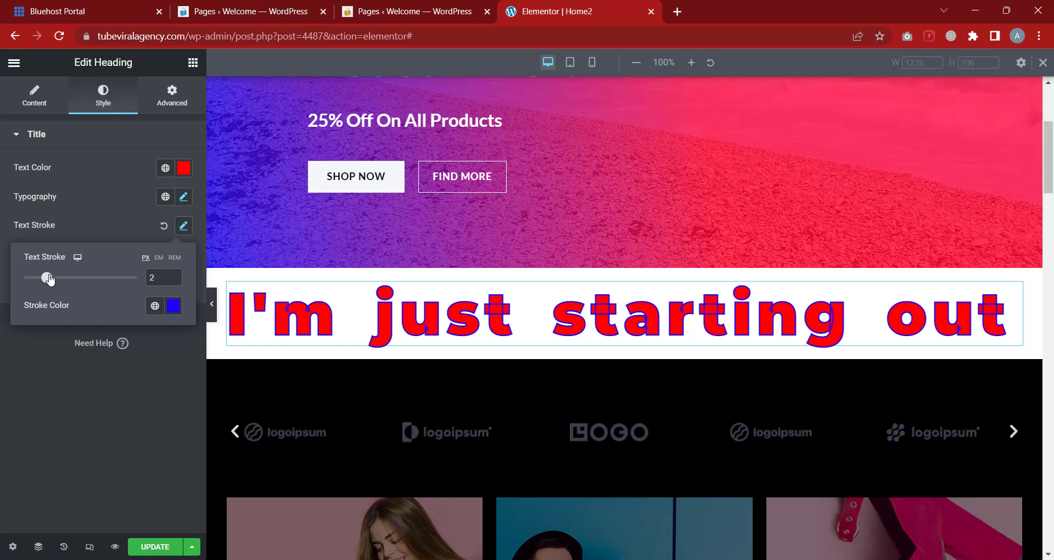
Make the blue stroke colour fully transparent (#1C00FF00)
{"action": "left_click", "coordinate": [72, 211]}
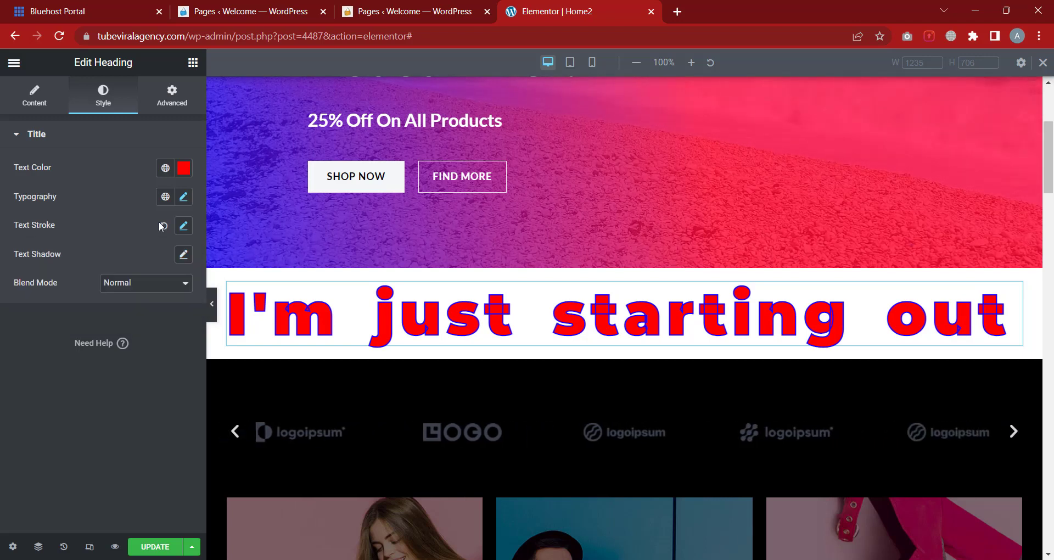
{"action": "left_click", "coordinate": [184, 227]}
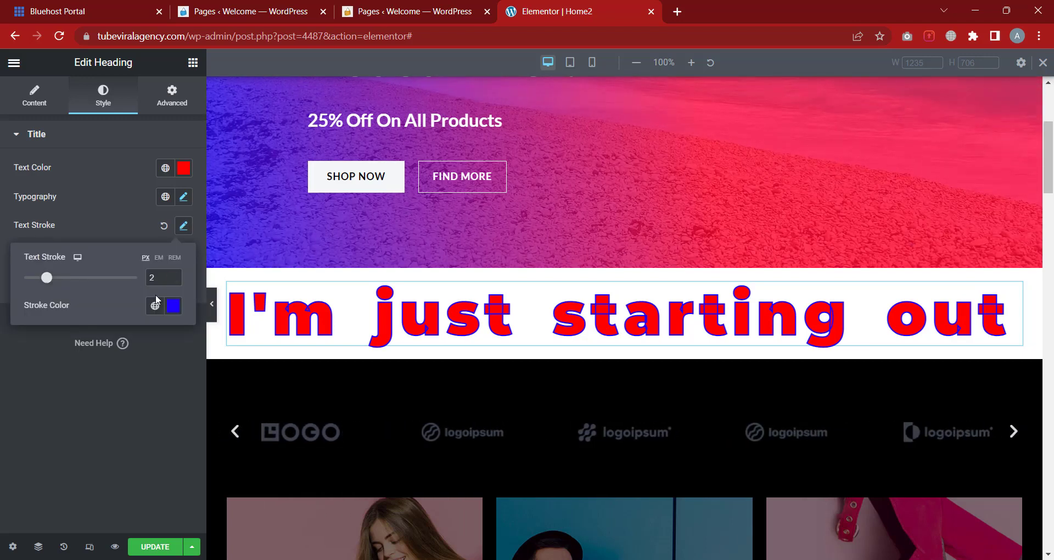
{"action": "left_click", "coordinate": [173, 306]}
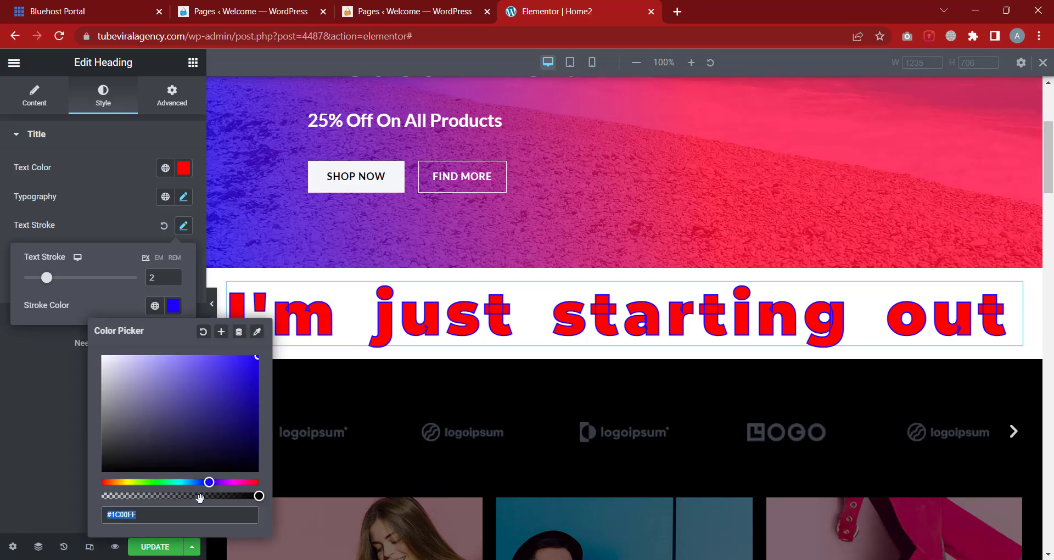
{"action": "left_click_drag", "start_coordinate": [199, 497], "coordinate": [101, 496]}
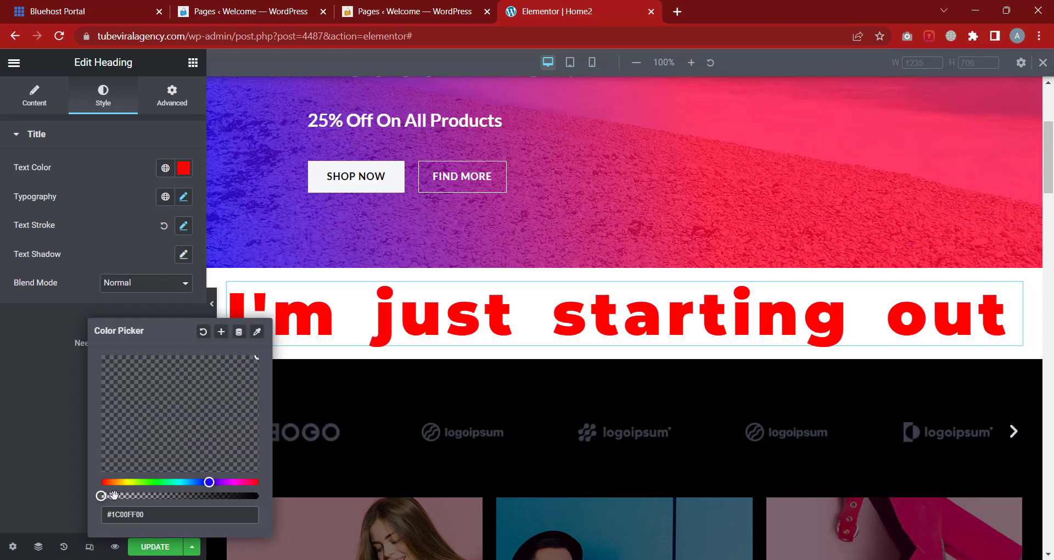
{"action": "left_click", "coordinate": [40, 436]}
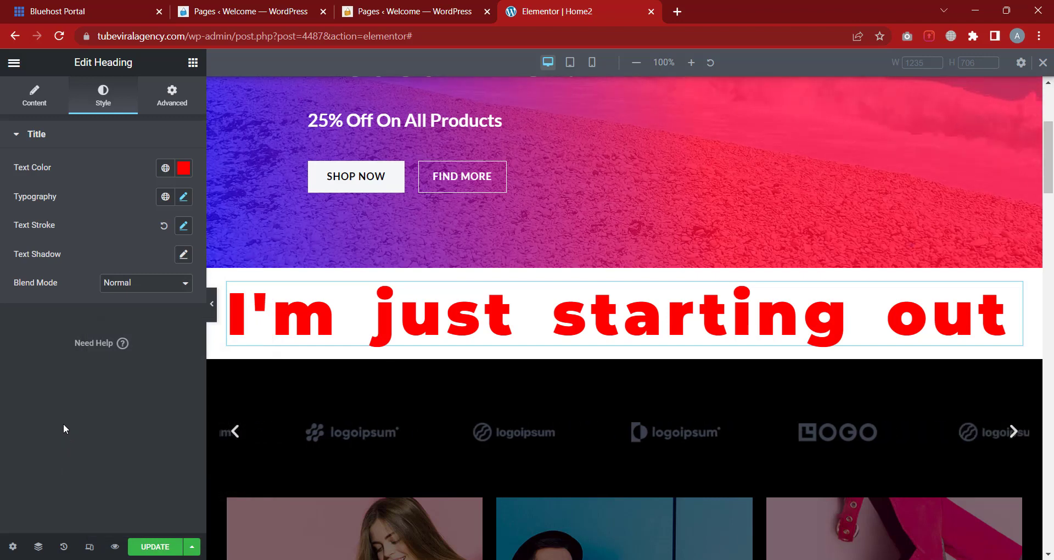
Give the heading's text shadow a darker, fully opaque colour
{"action": "left_click", "coordinate": [184, 255]}
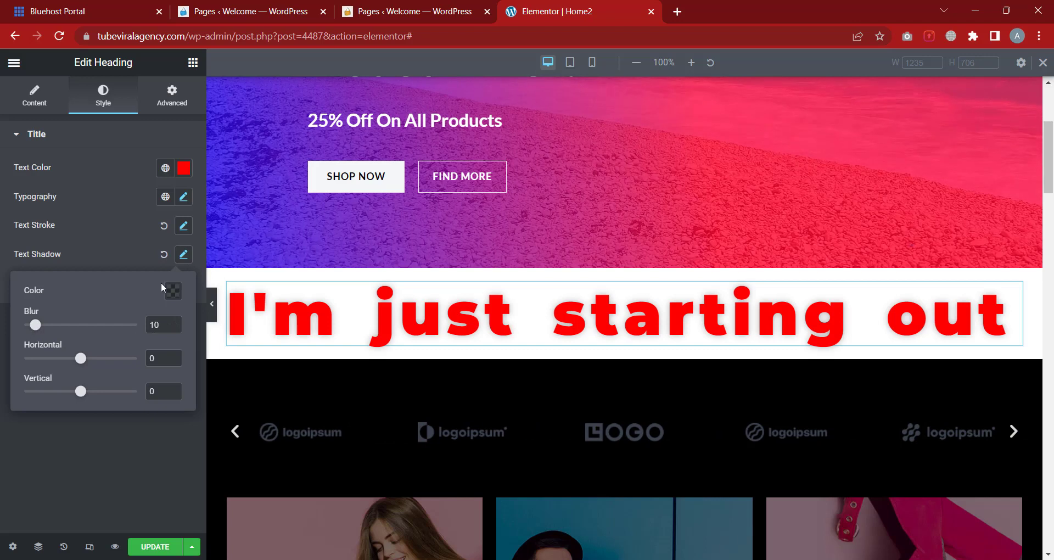
{"action": "left_click", "coordinate": [174, 291]}
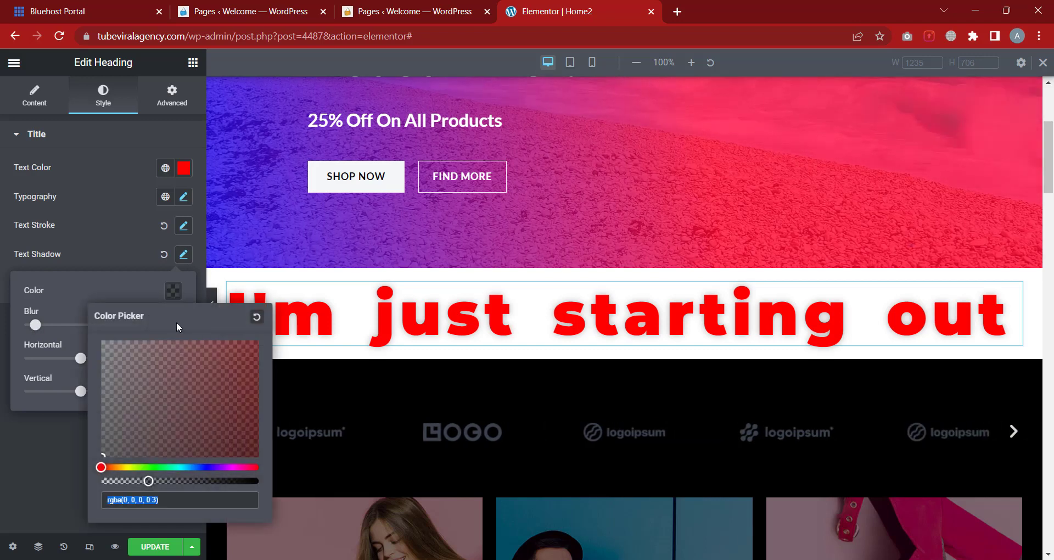
{"action": "left_click_drag", "start_coordinate": [244, 352], "coordinate": [135, 440]}
{"action": "left_click_drag", "start_coordinate": [148, 481], "coordinate": [259, 481]}
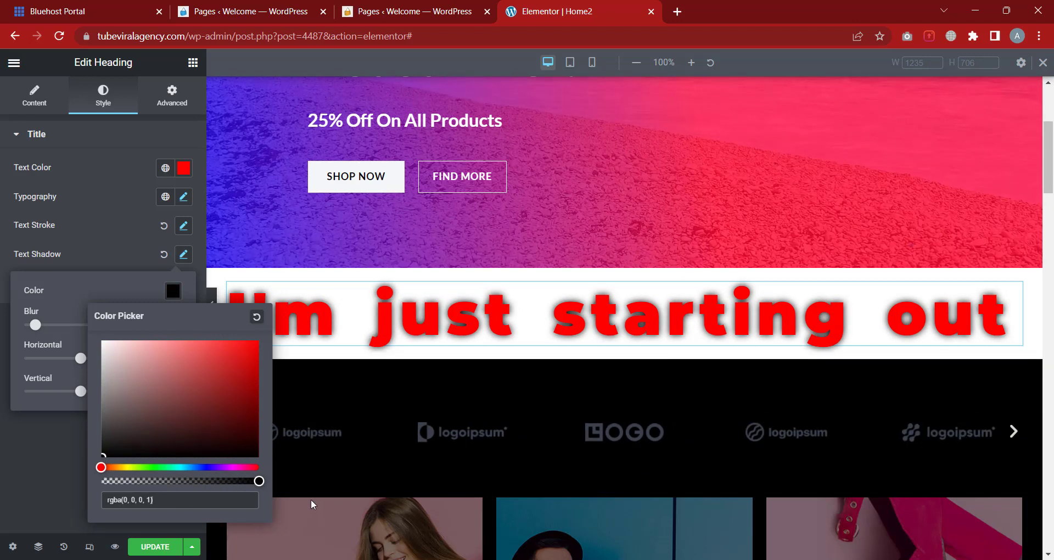
{"action": "left_click", "coordinate": [62, 284]}
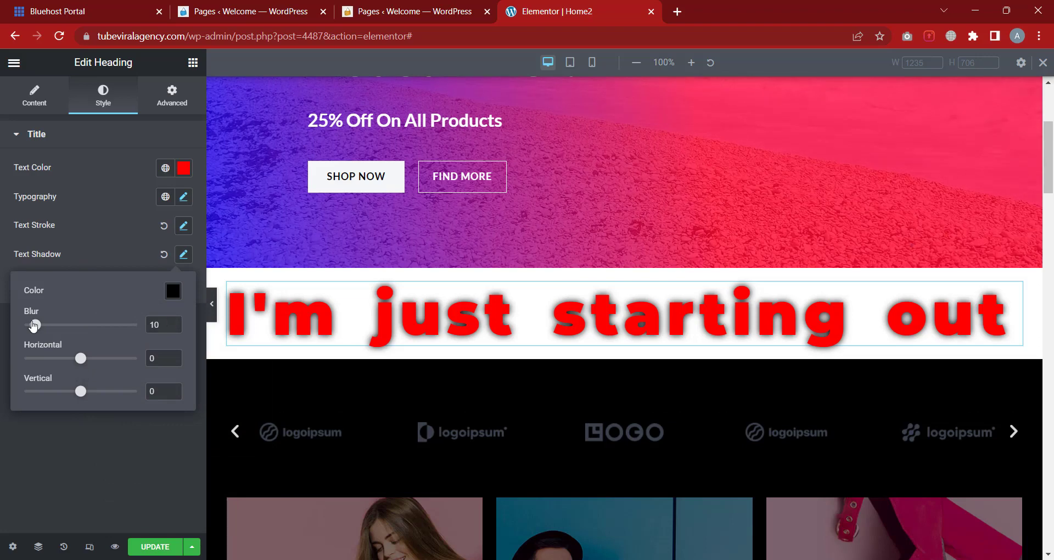
Try shadow blur 28, horizontal offset -29 and vertical offset 19 with a slightly translucent colour
{"action": "mouse_move", "coordinate": [34, 325]}
{"action": "left_mouse_down"}
{"action": "mouse_move", "coordinate": [78, 325]}
{"action": "mouse_move", "coordinate": [26, 328]}
{"action": "left_mouse_up"}
{"action": "left_click_drag", "start_coordinate": [25, 325], "coordinate": [31, 325]}
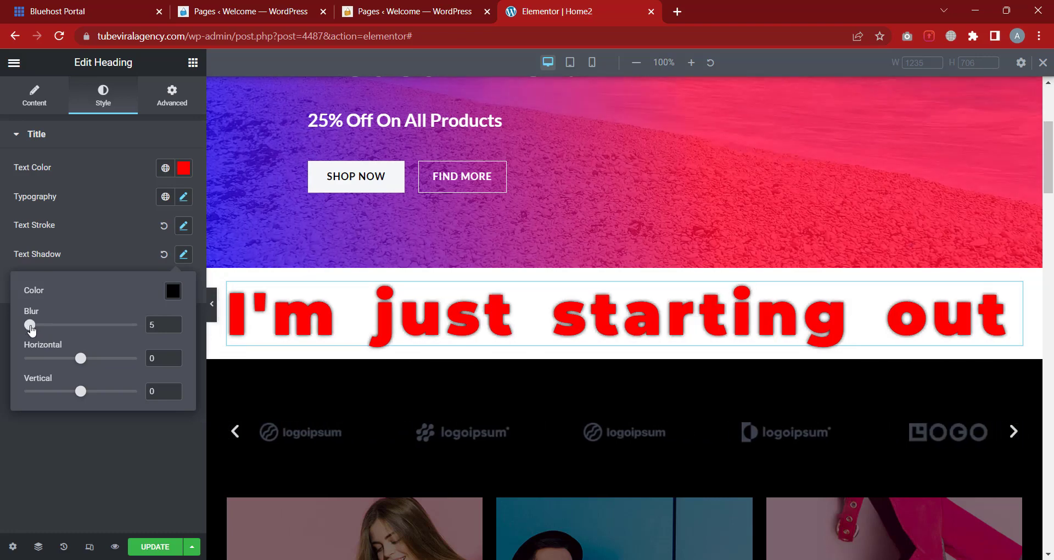
{"action": "mouse_move", "coordinate": [80, 358]}
{"action": "left_mouse_down"}
{"action": "mouse_move", "coordinate": [98, 359]}
{"action": "mouse_move", "coordinate": [52, 360]}
{"action": "mouse_move", "coordinate": [67, 361]}
{"action": "left_mouse_up"}
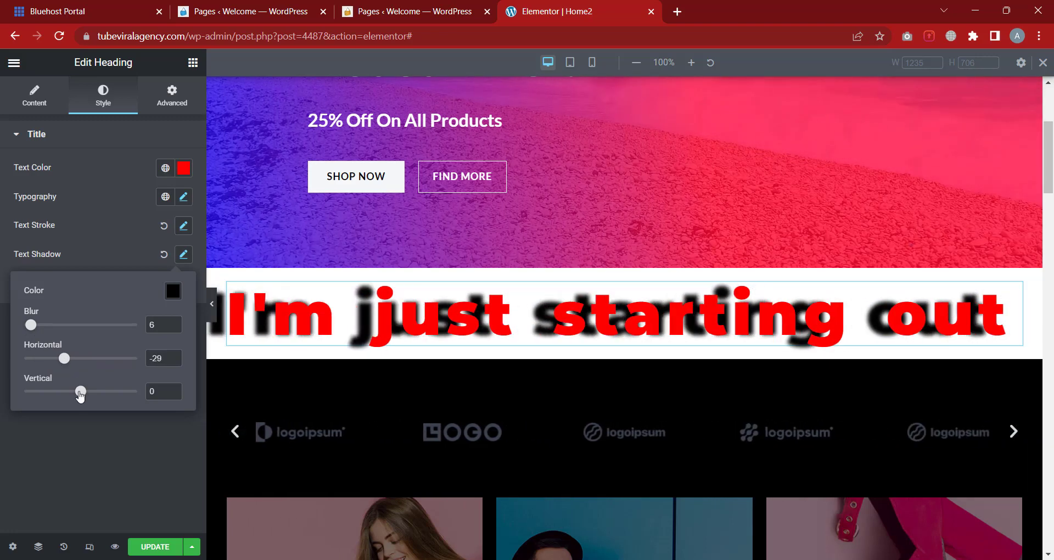
{"action": "mouse_move", "coordinate": [99, 395]}
{"action": "left_mouse_down"}
{"action": "mouse_move", "coordinate": [108, 393]}
{"action": "mouse_move", "coordinate": [59, 393]}
{"action": "mouse_move", "coordinate": [91, 391]}
{"action": "left_mouse_up"}
{"action": "mouse_move", "coordinate": [38, 328]}
{"action": "left_mouse_down"}
{"action": "mouse_move", "coordinate": [65, 326]}
{"action": "mouse_move", "coordinate": [55, 326]}
{"action": "left_mouse_up"}
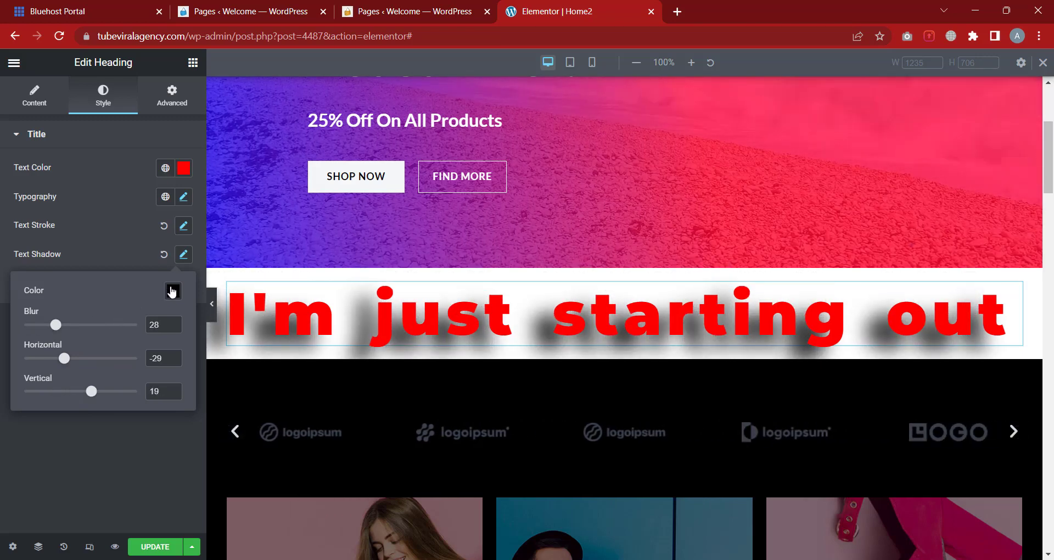
{"action": "left_click", "coordinate": [173, 291]}
{"action": "left_click_drag", "start_coordinate": [163, 481], "coordinate": [243, 467]}
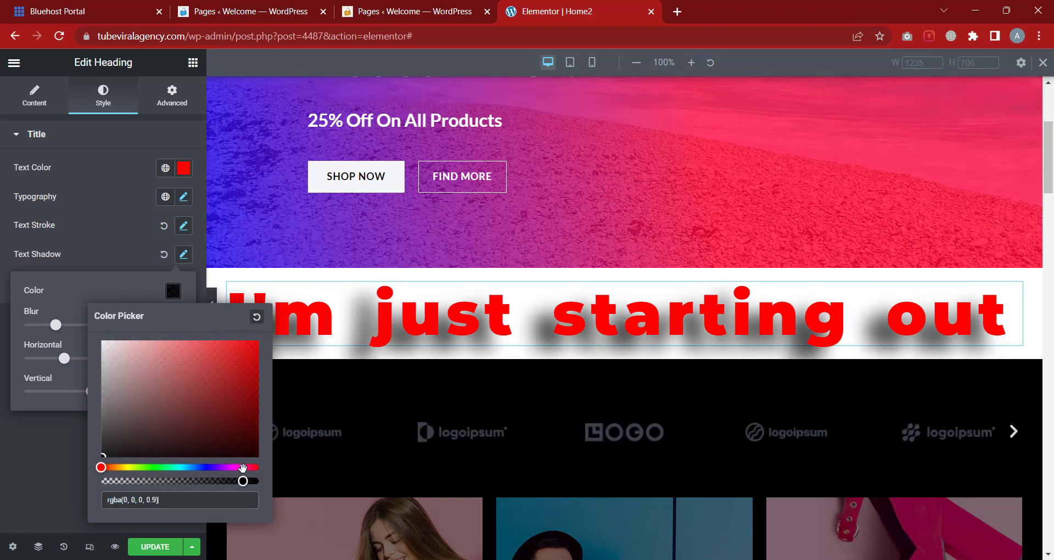
{"action": "left_click", "coordinate": [133, 279]}
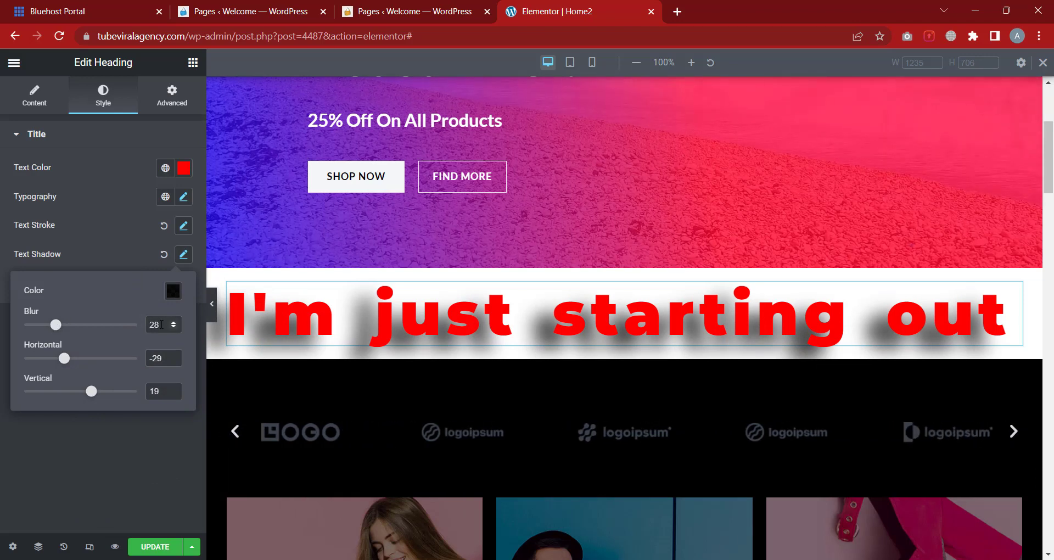
Set shadow blur, horizontal and vertical to 0 and make its colour fully transparent
{"action": "type", "text": "0"}
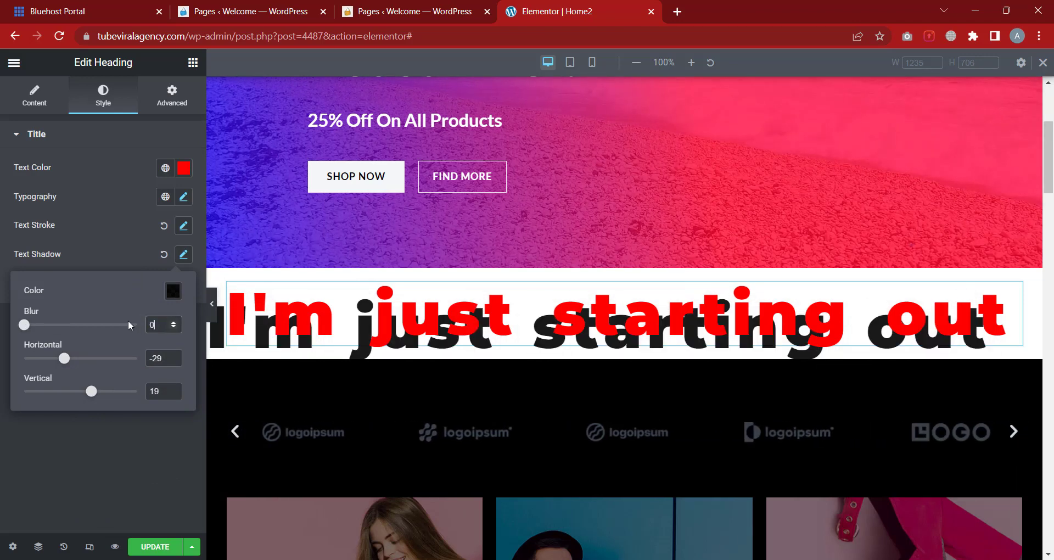
{"action": "double_click", "coordinate": [167, 360]}
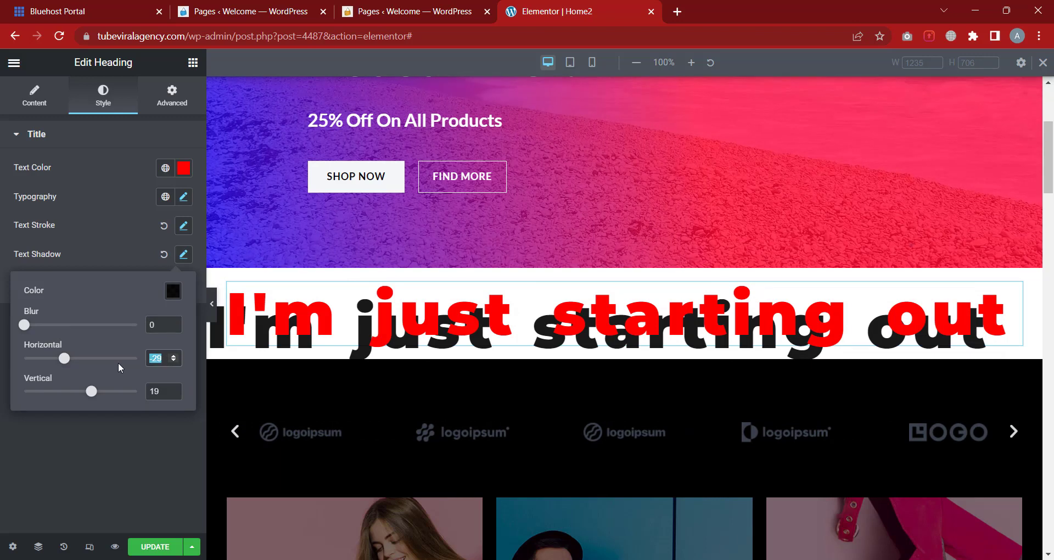
{"action": "type", "text": "0"}
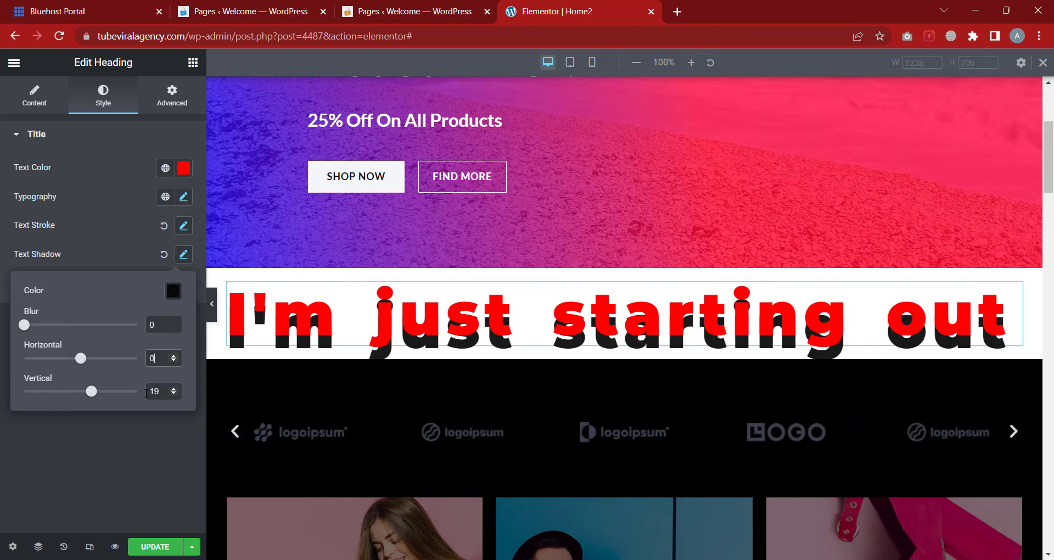
{"action": "double_click", "coordinate": [160, 392]}
{"action": "type", "text": "0"}
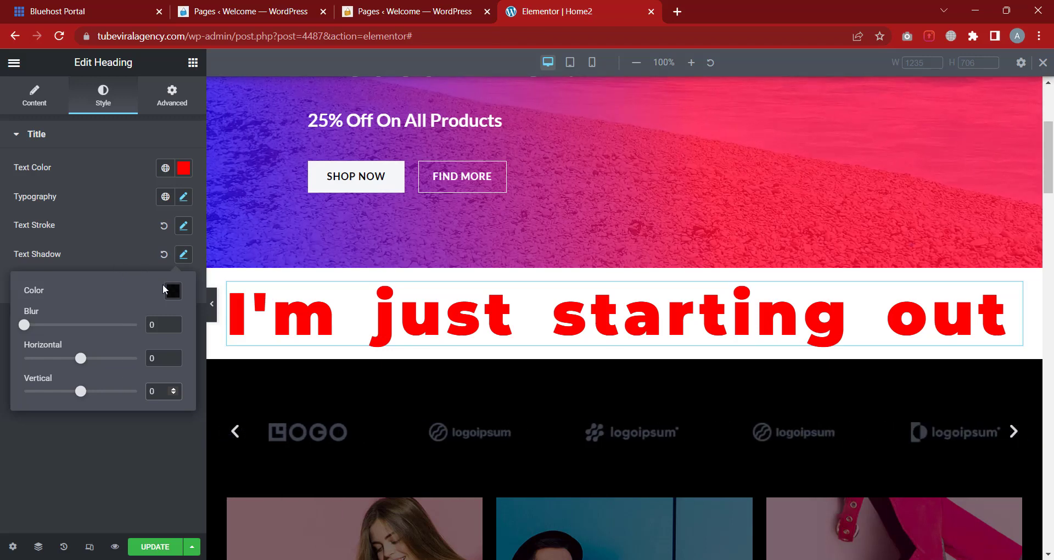
{"action": "left_click", "coordinate": [168, 296]}
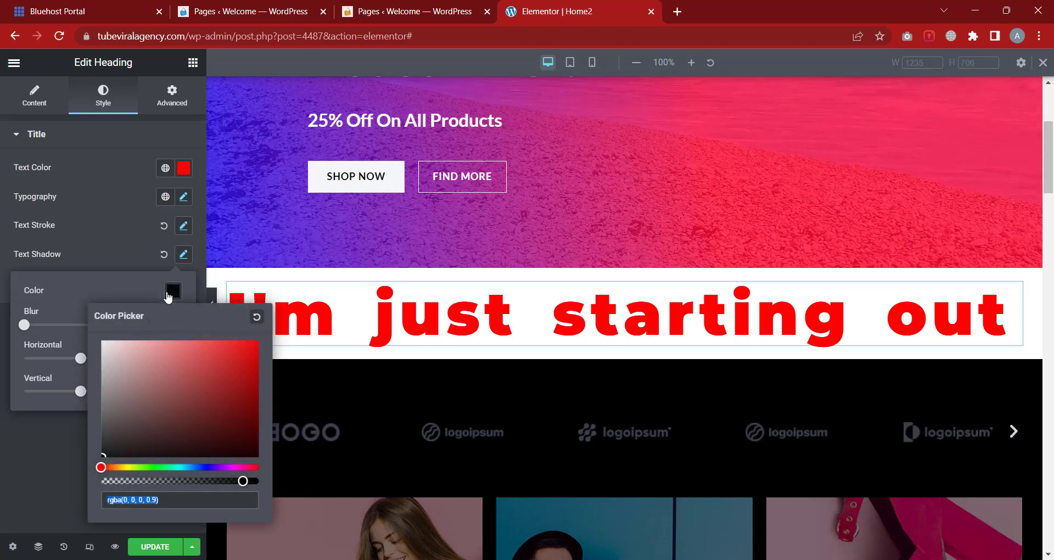
{"action": "left_click_drag", "start_coordinate": [241, 481], "coordinate": [95, 489]}
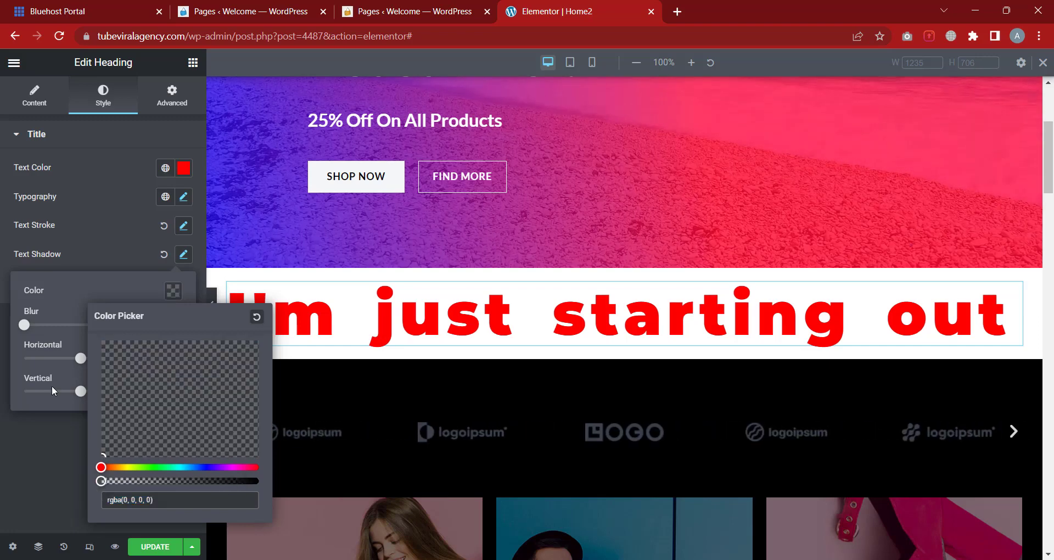
{"action": "left_click", "coordinate": [64, 276]}
{"action": "left_click", "coordinate": [82, 255]}
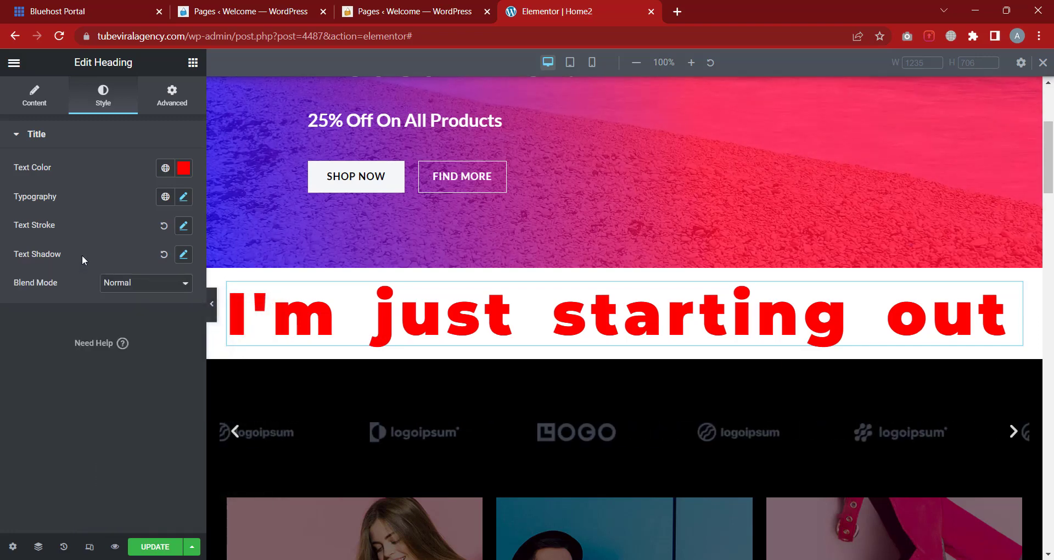
{"action": "left_click", "coordinate": [158, 283]}
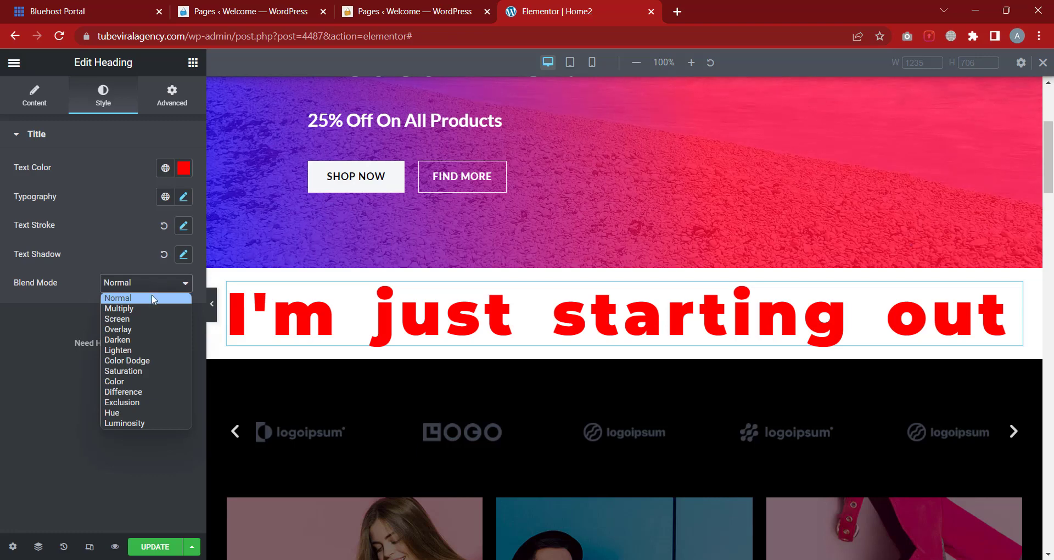
{"action": "left_click", "coordinate": [147, 319]}
{"action": "left_click", "coordinate": [147, 284]}
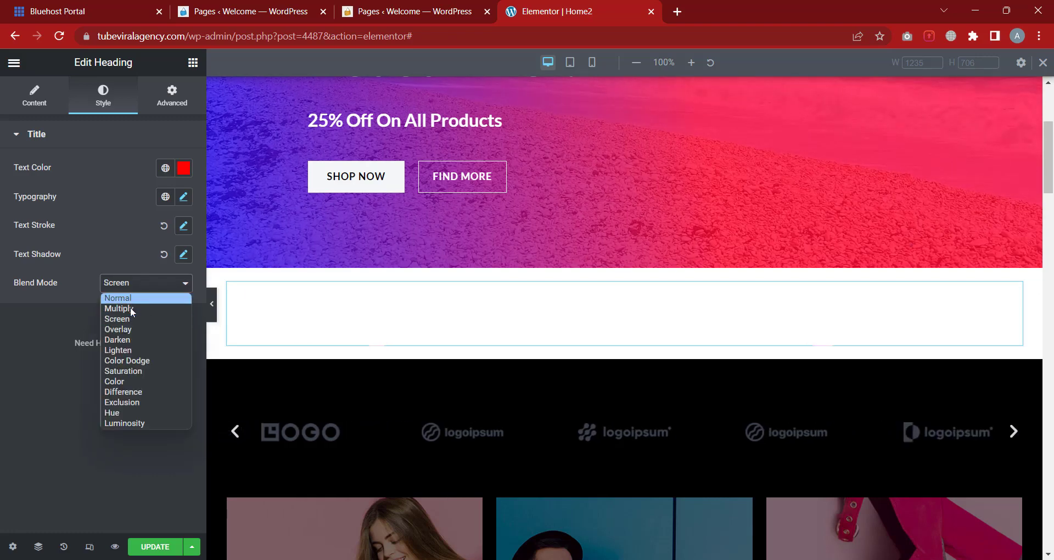
{"action": "left_click", "coordinate": [130, 307]}
{"action": "left_click", "coordinate": [144, 283]}
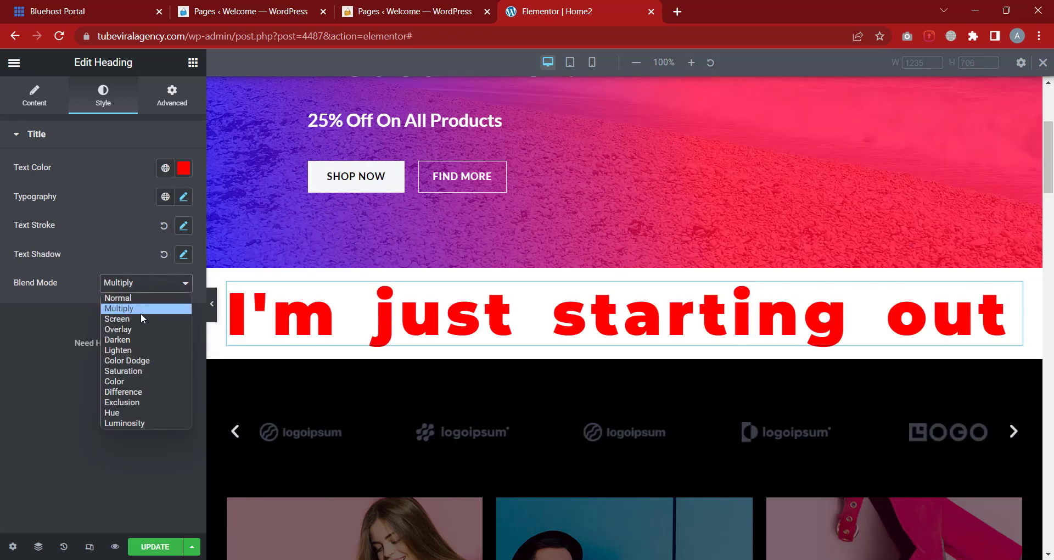
{"action": "left_click", "coordinate": [140, 311]}
{"action": "left_click", "coordinate": [141, 285]}
{"action": "left_click", "coordinate": [128, 329]}
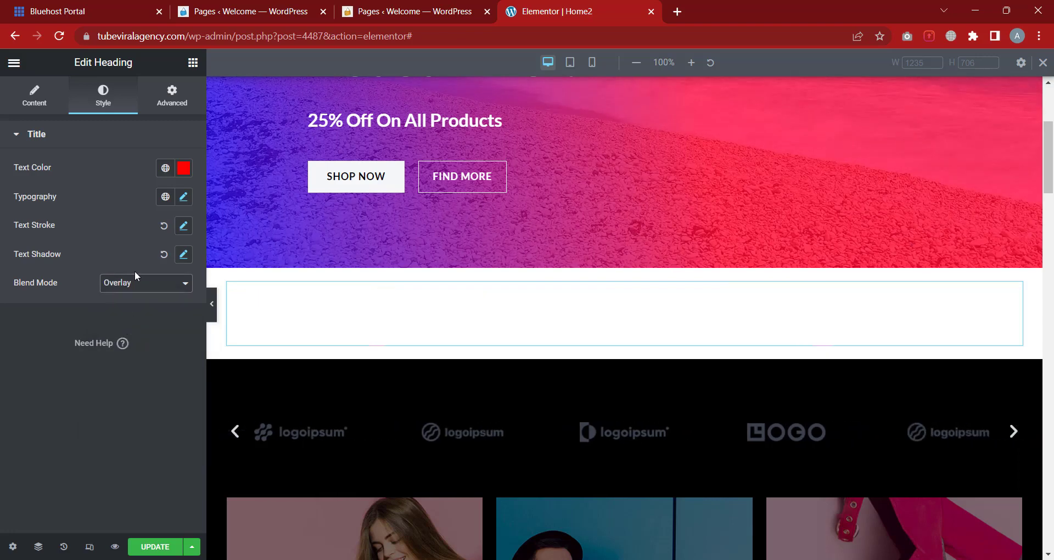
{"action": "left_click", "coordinate": [135, 285]}
{"action": "left_click", "coordinate": [138, 361]}
{"action": "left_click", "coordinate": [146, 283]}
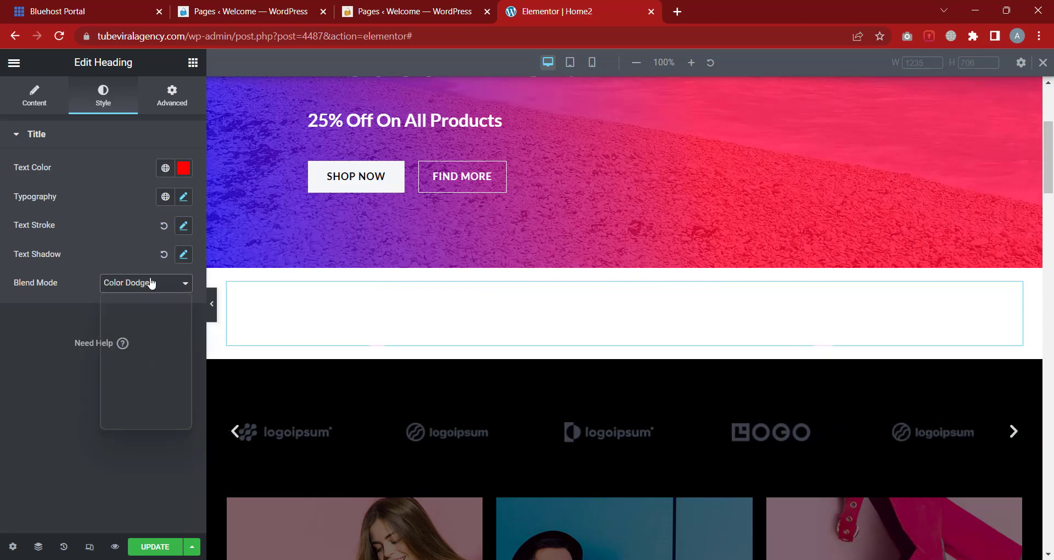
{"action": "left_click", "coordinate": [154, 299]}
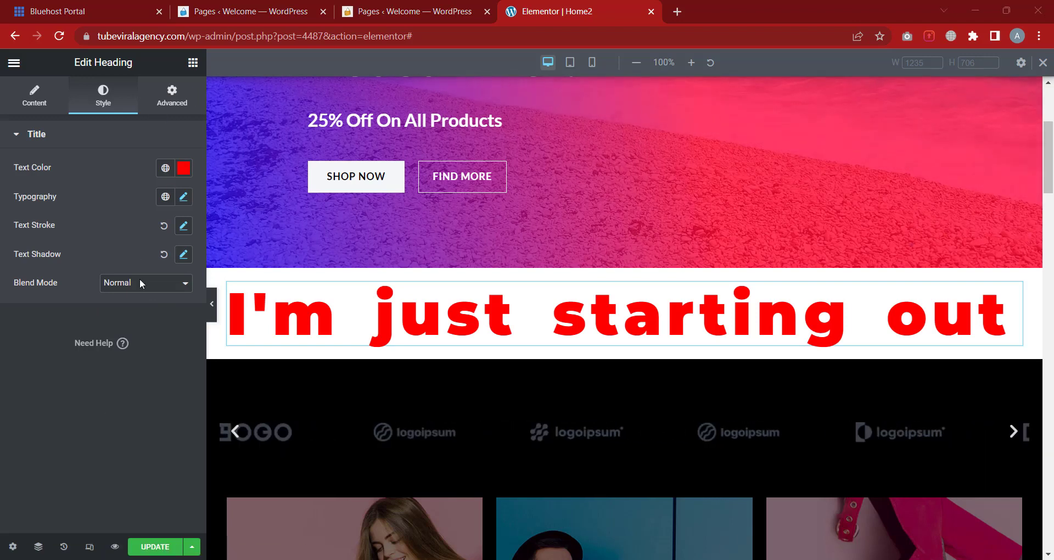
Try 24 px margin and 25 px padding on the heading, then clear both fields
{"action": "left_click", "coordinate": [170, 96]}
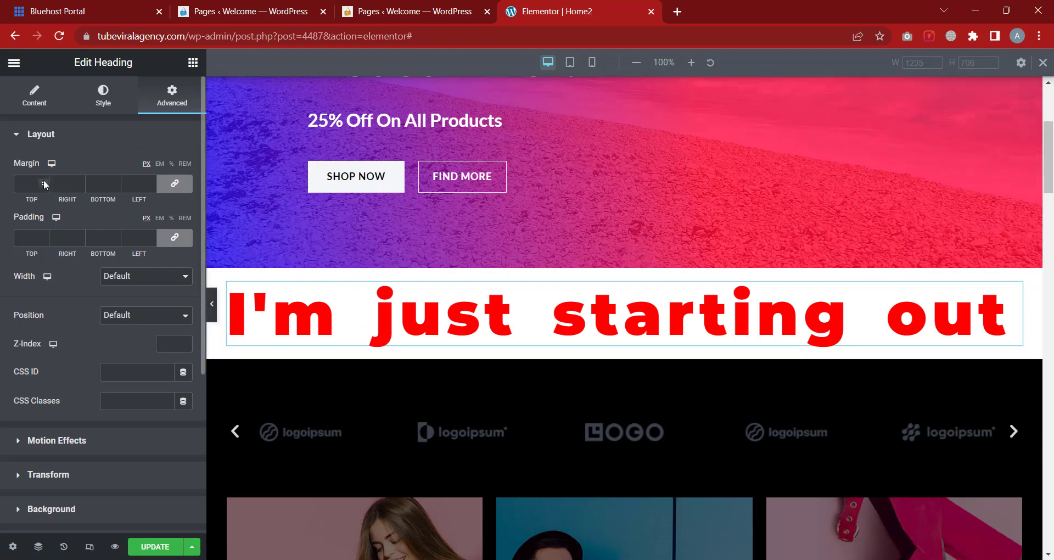
{"action": "left_click_drag", "start_coordinate": [44, 180], "coordinate": [44, 181]}
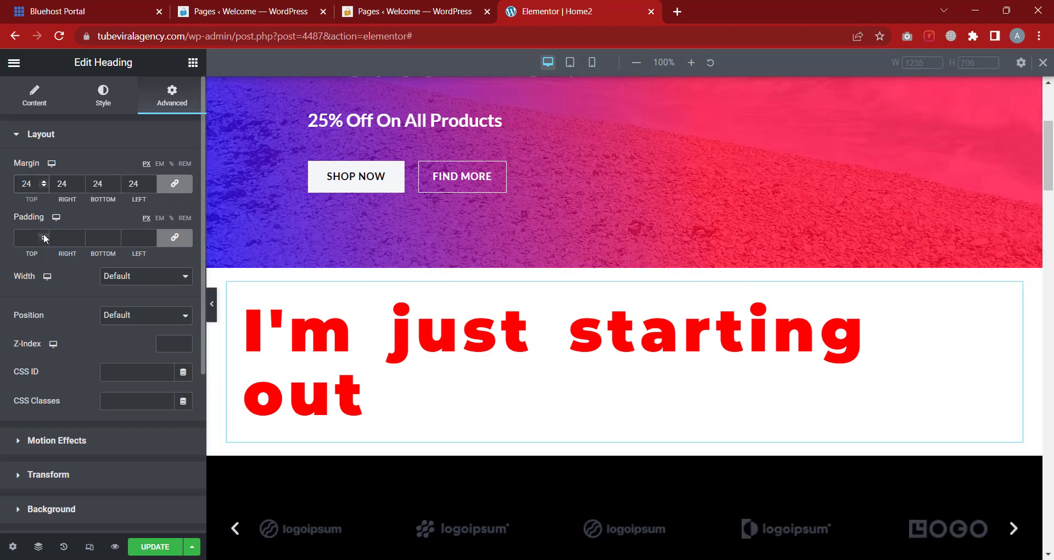
{"action": "left_click_drag", "start_coordinate": [43, 236], "coordinate": [43, 236]}
{"action": "scroll", "coordinate": [438, 341], "scroll_direction": "up", "scroll_amount": 2}
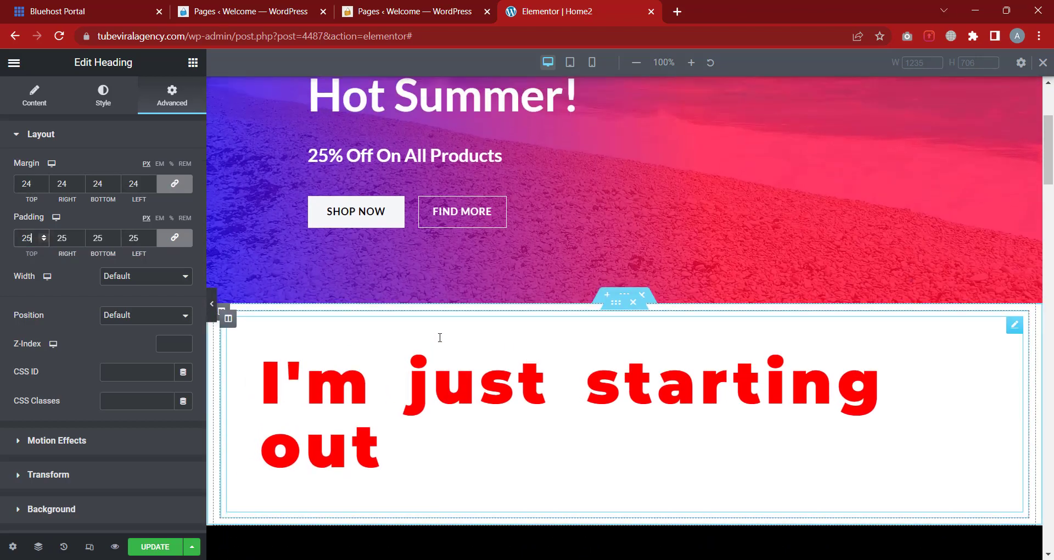
{"action": "scroll", "coordinate": [438, 340], "scroll_direction": "up", "scroll_amount": 2}
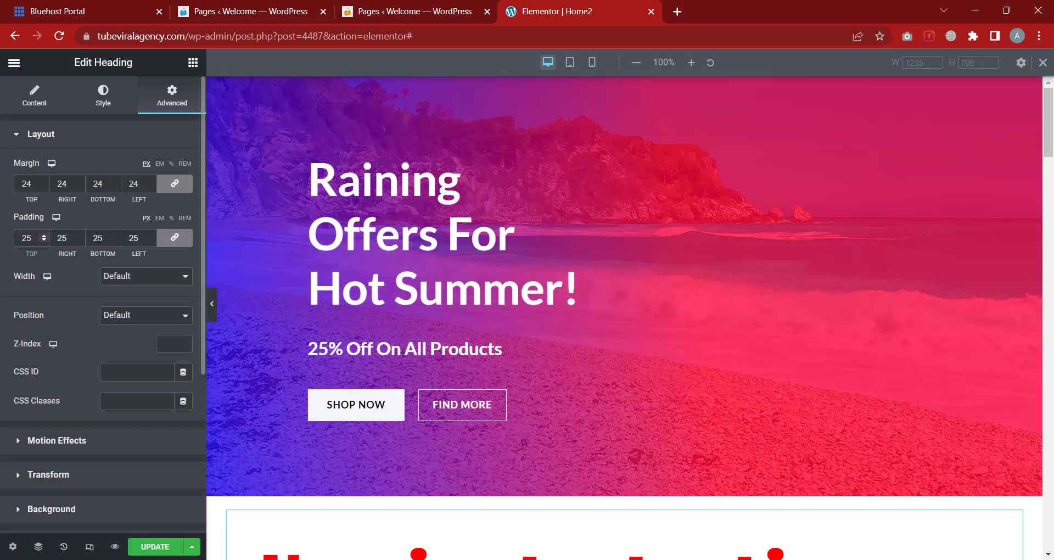
{"action": "scroll", "coordinate": [606, 371], "scroll_direction": "down", "scroll_amount": 4}
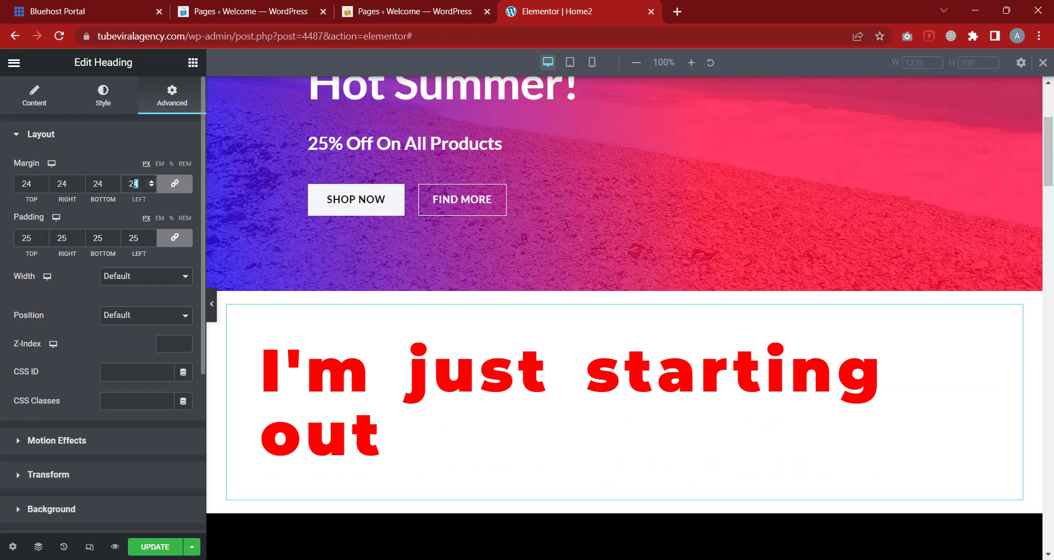
{"action": "key", "text": "BackSpace"}
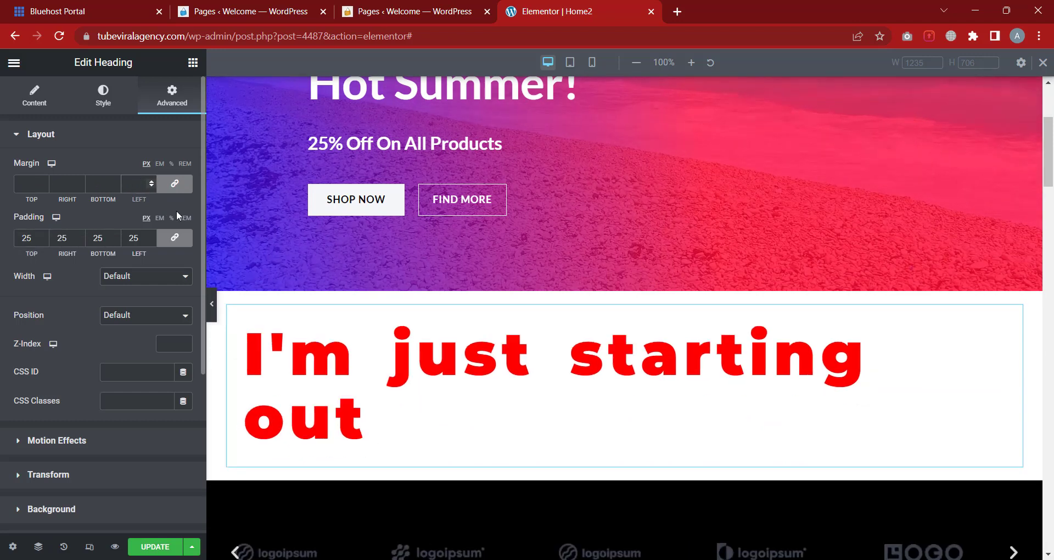
{"action": "key", "text": "BackSpace"}
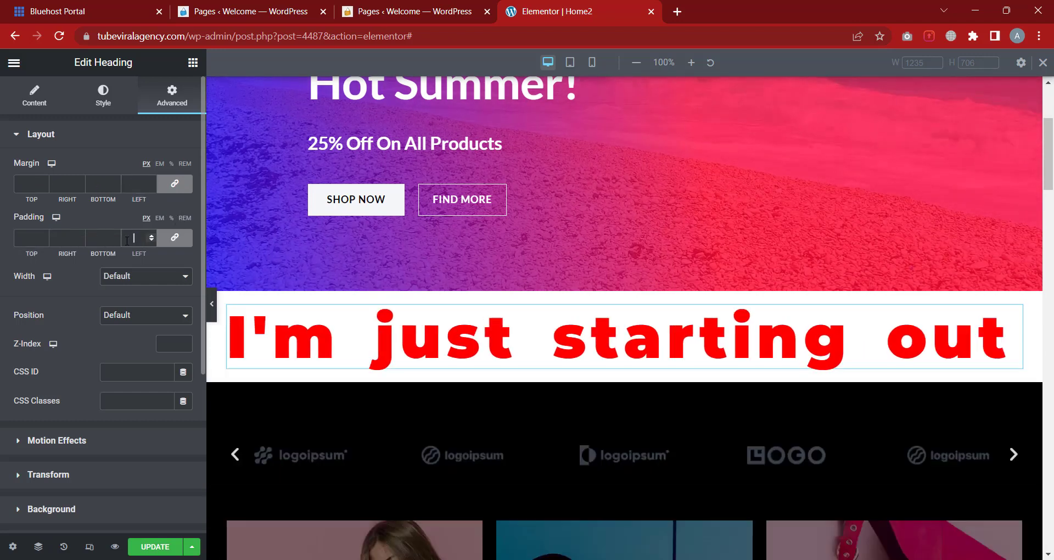
{"action": "scroll", "coordinate": [634, 136], "scroll_direction": "up", "scroll_amount": 4}
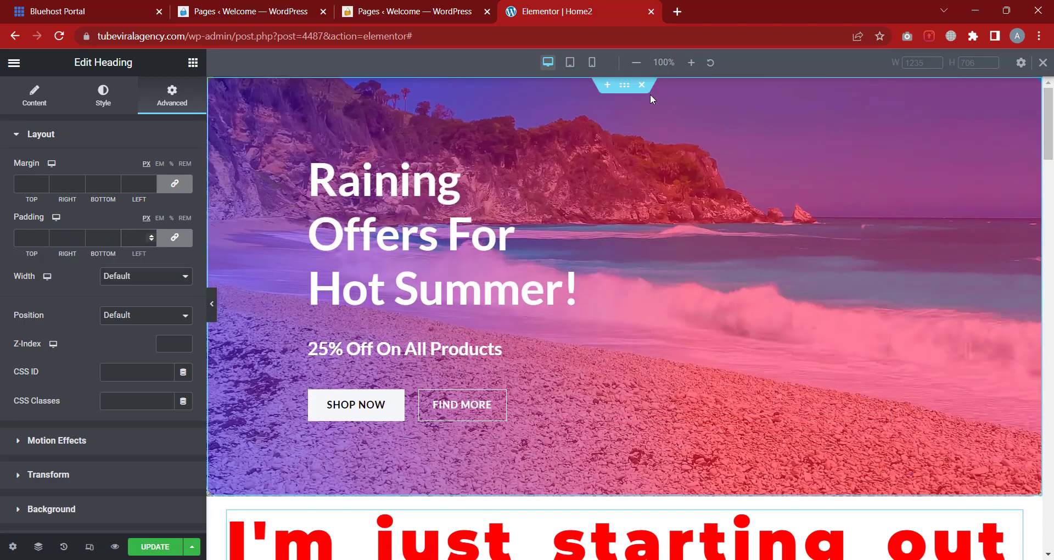
{"action": "scroll", "coordinate": [439, 247], "scroll_direction": "down", "scroll_amount": 5}
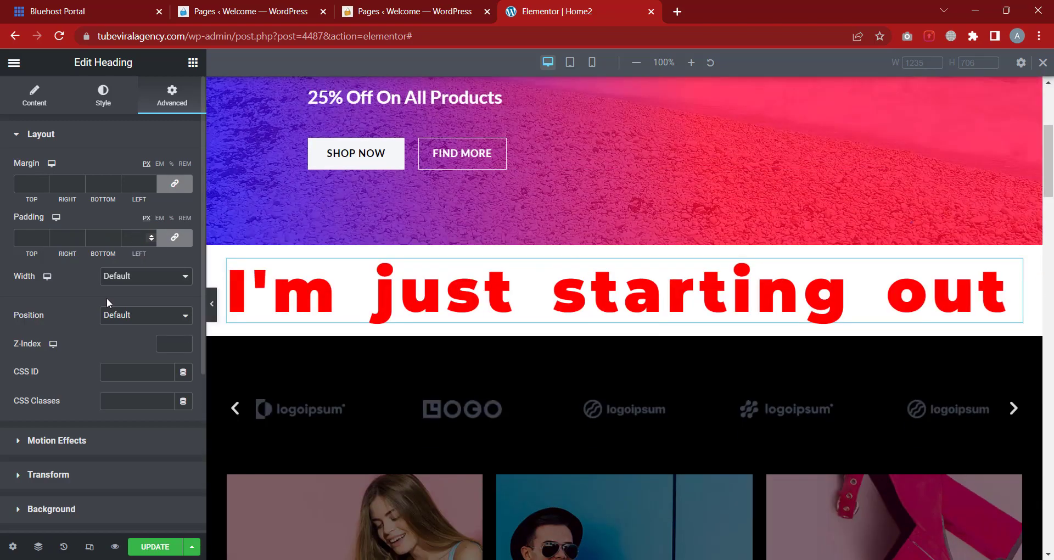
Check the heading's Width and Position options, leaving both at Default
{"action": "left_click", "coordinate": [132, 278]}
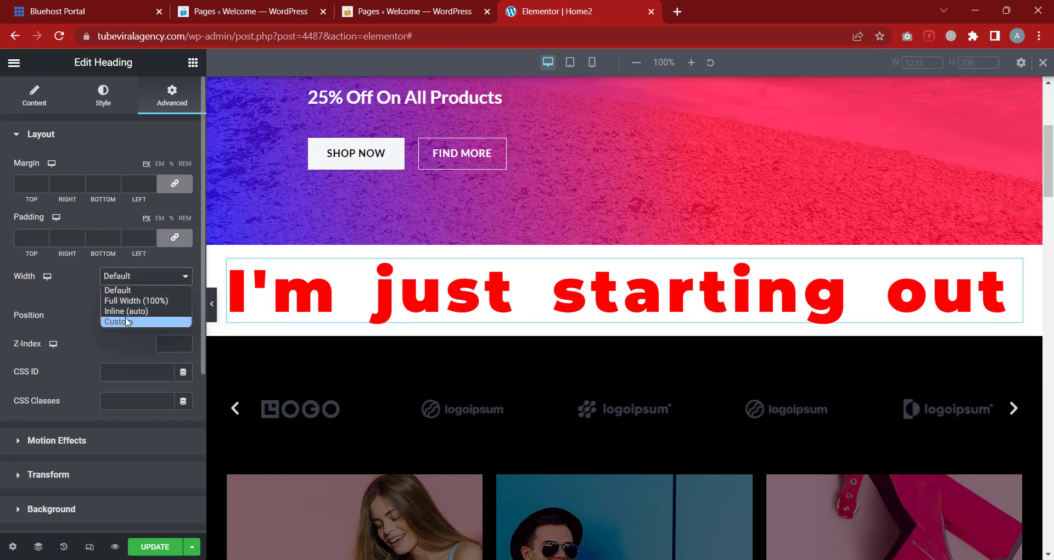
{"action": "left_click", "coordinate": [35, 296]}
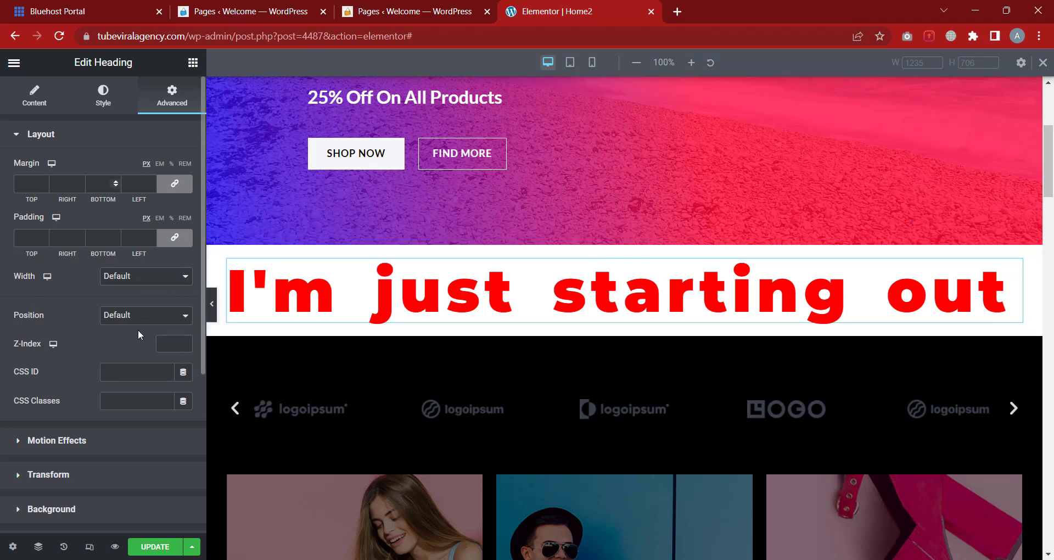
{"action": "scroll", "coordinate": [127, 332], "scroll_direction": "down", "scroll_amount": 1}
{"action": "left_click", "coordinate": [137, 286]}
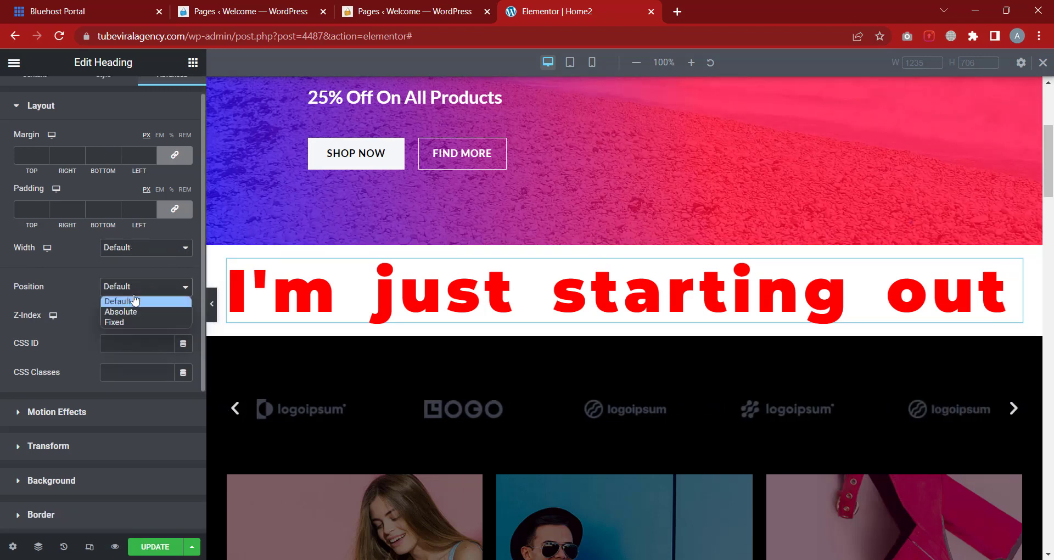
{"action": "left_click", "coordinate": [44, 277]}
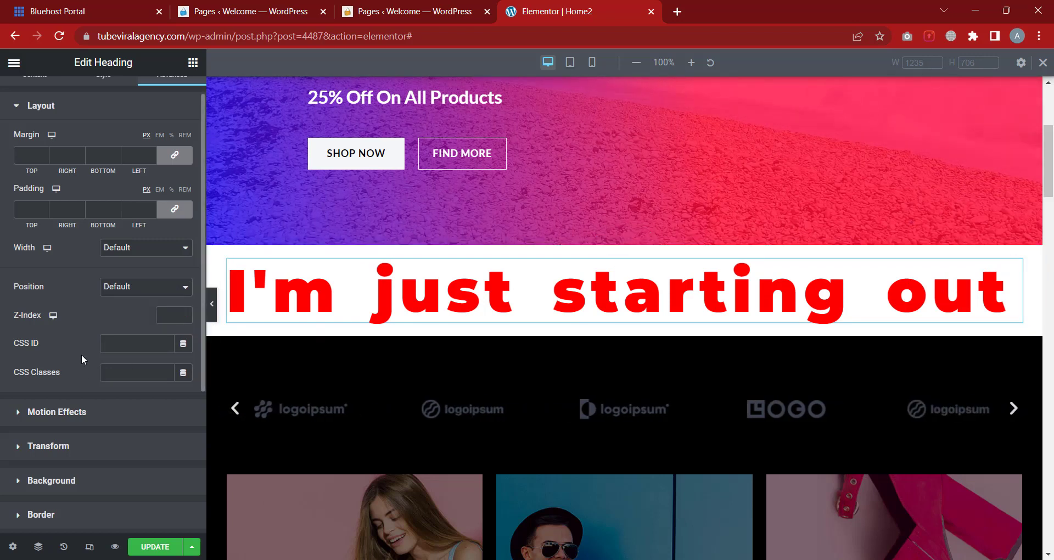
{"action": "scroll", "coordinate": [83, 352], "scroll_direction": "down", "scroll_amount": 1}
{"action": "scroll", "coordinate": [32, 195], "scroll_direction": "up", "scroll_amount": 2}
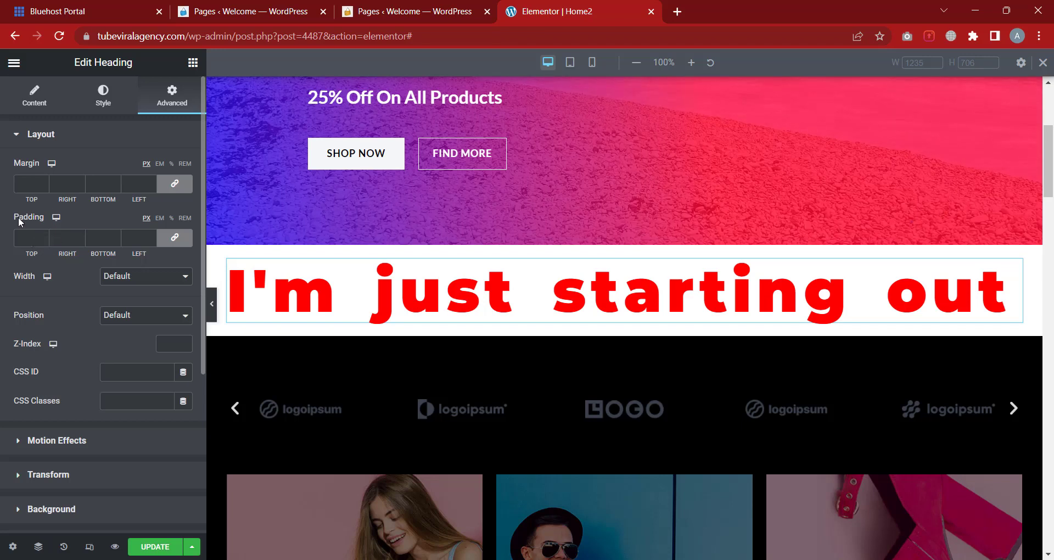
Collapse Layout and look through Motion Effects' entrance animations without changing anything
{"action": "left_click", "coordinate": [79, 140]}
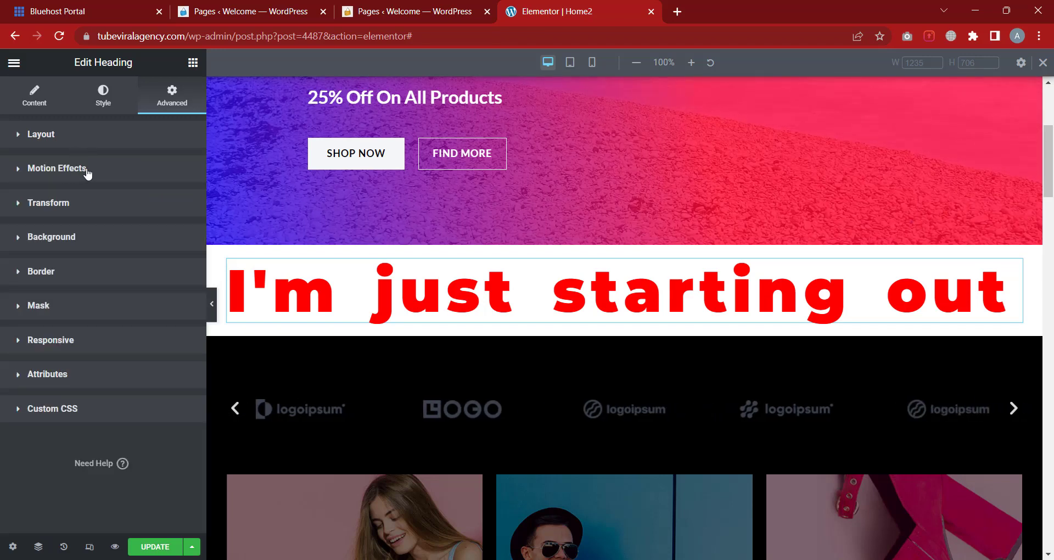
{"action": "left_click", "coordinate": [87, 173]}
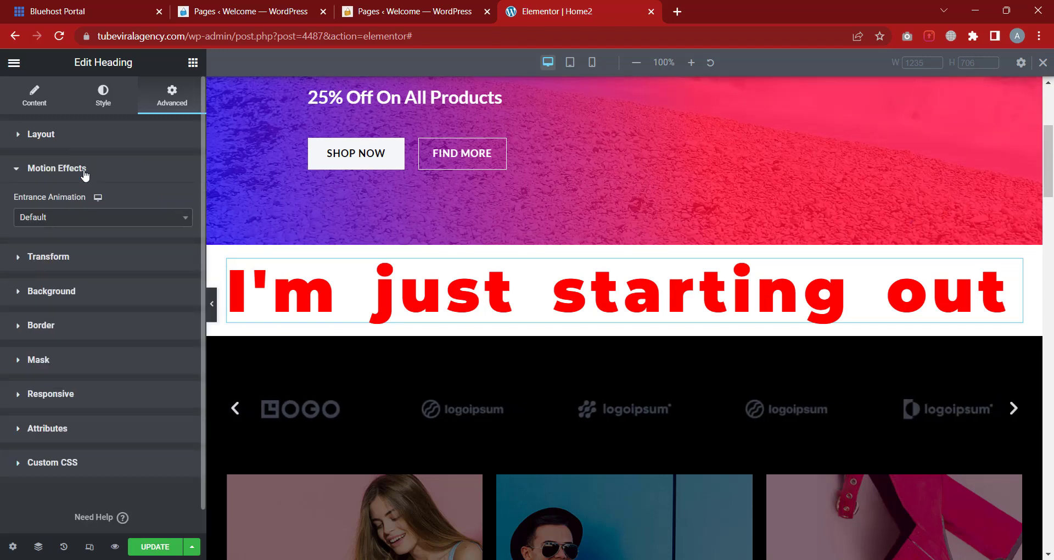
{"action": "left_click", "coordinate": [21, 218]}
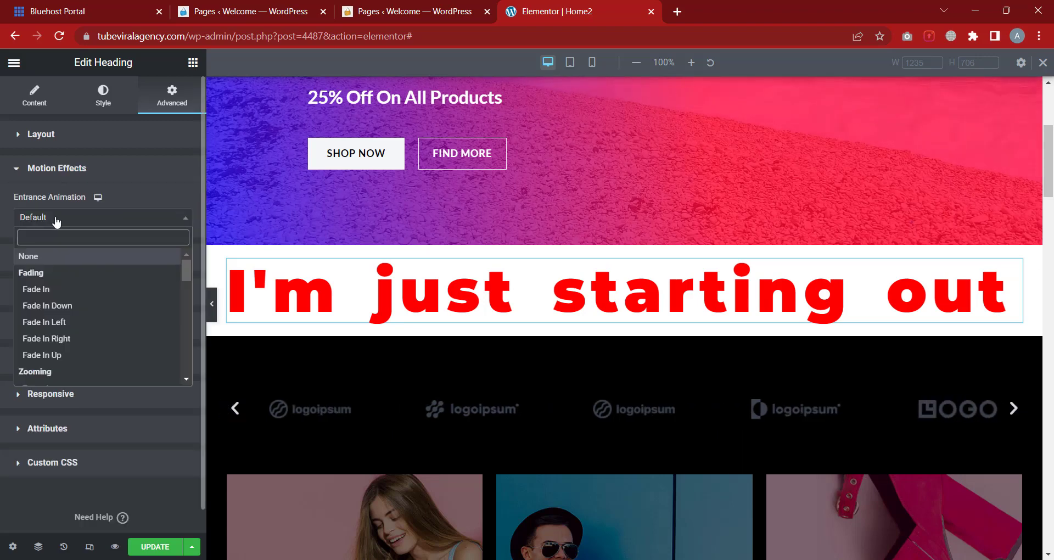
{"action": "left_click", "coordinate": [99, 177]}
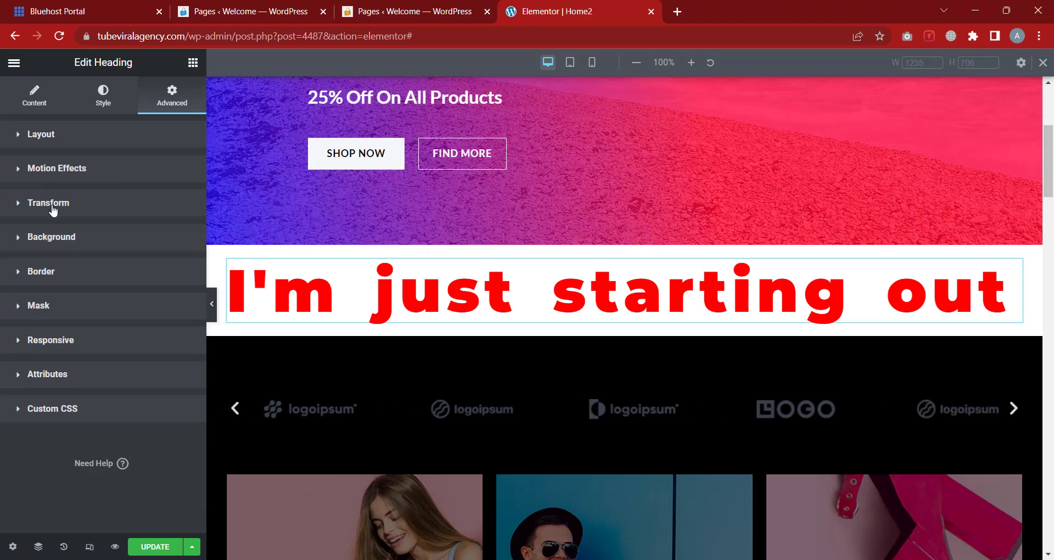
Under Normal transform, try 144° rotation and a 170 px X offset, then clear both
{"action": "left_click", "coordinate": [53, 209]}
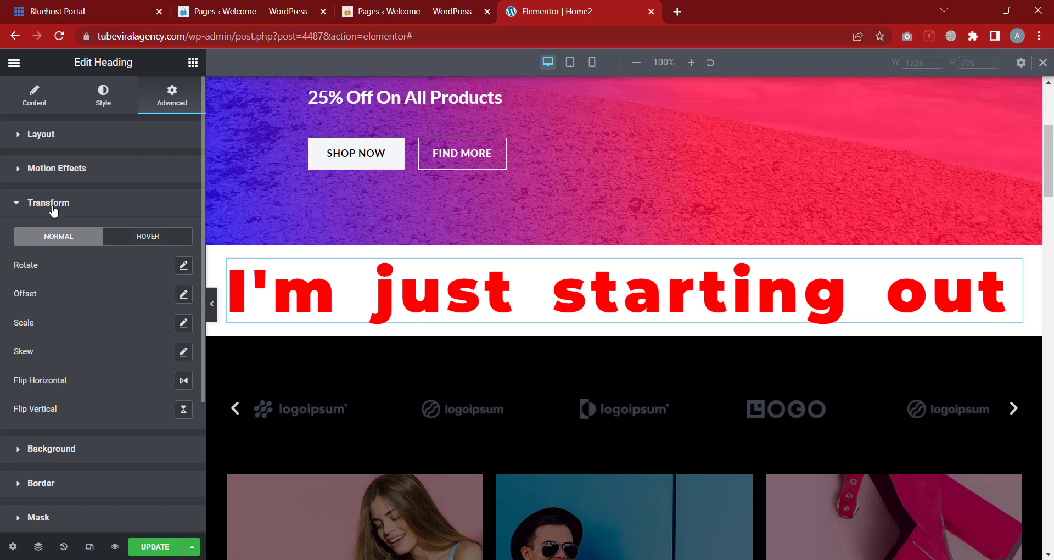
{"action": "left_click", "coordinate": [184, 269]}
{"action": "mouse_move", "coordinate": [82, 317]}
{"action": "left_mouse_down"}
{"action": "mouse_move", "coordinate": [107, 321]}
{"action": "mouse_move", "coordinate": [79, 321]}
{"action": "left_mouse_up"}
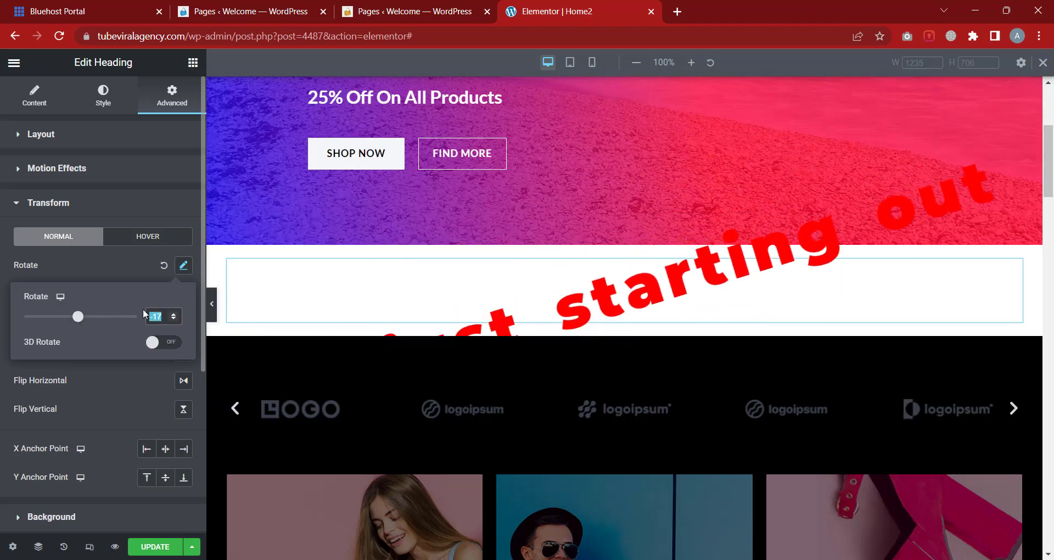
{"action": "key", "text": "BackSpace"}
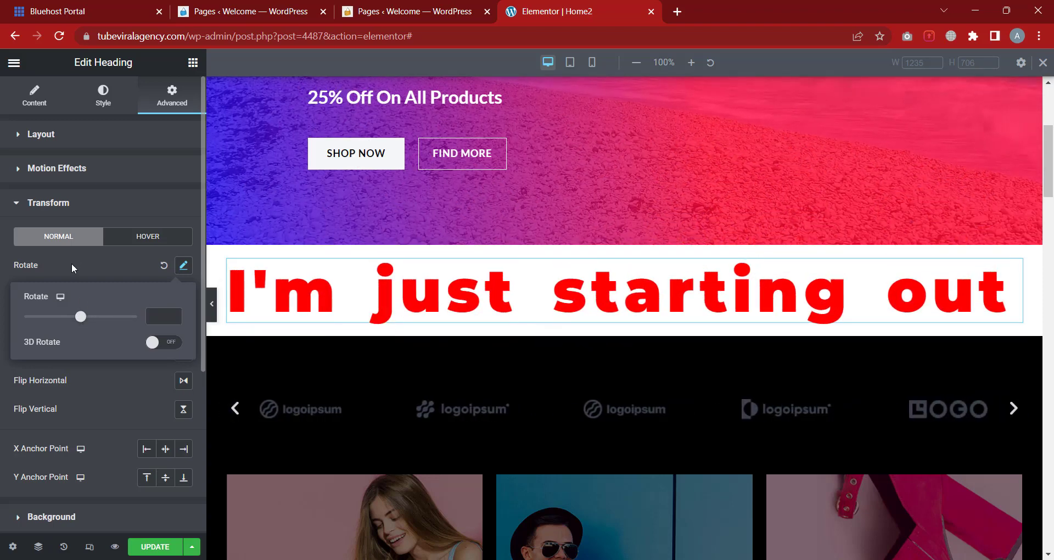
{"action": "left_click", "coordinate": [71, 263]}
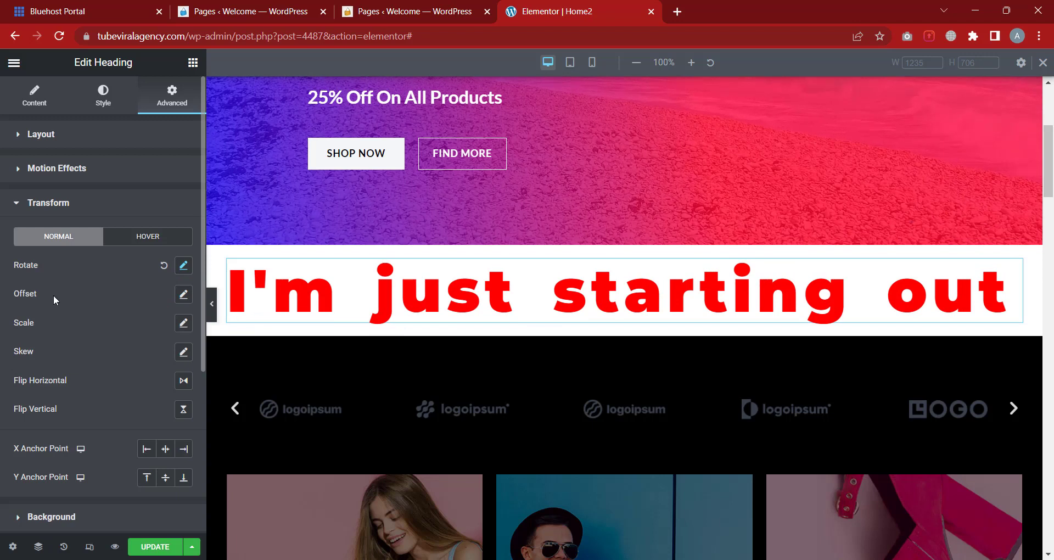
{"action": "left_click", "coordinate": [183, 295]}
{"action": "mouse_move", "coordinate": [81, 347]}
{"action": "left_mouse_down"}
{"action": "mouse_move", "coordinate": [106, 347]}
{"action": "mouse_move", "coordinate": [90, 347]}
{"action": "left_mouse_up"}
{"action": "left_click_drag", "start_coordinate": [161, 346], "coordinate": [139, 345]}
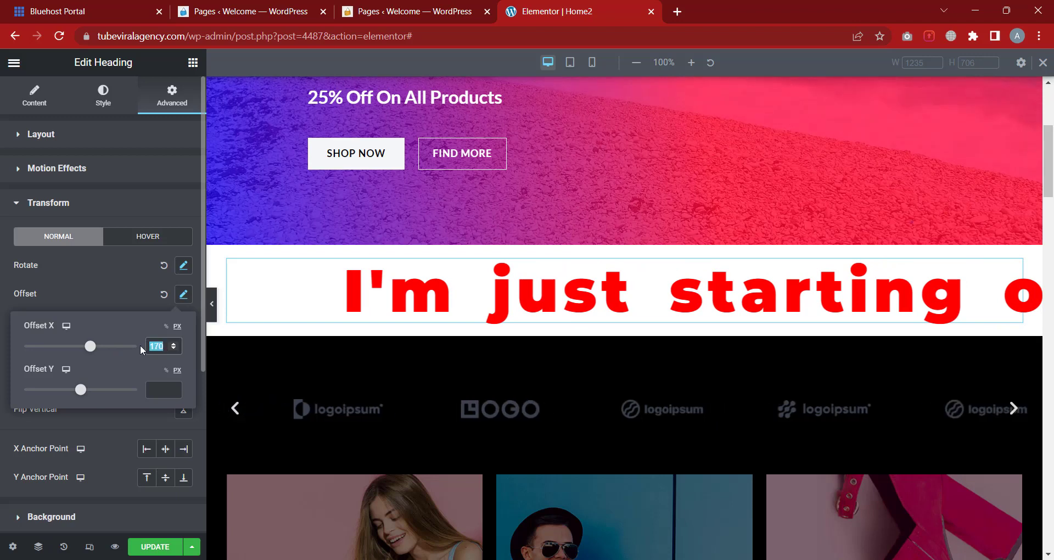
{"action": "key", "text": "BackSpace"}
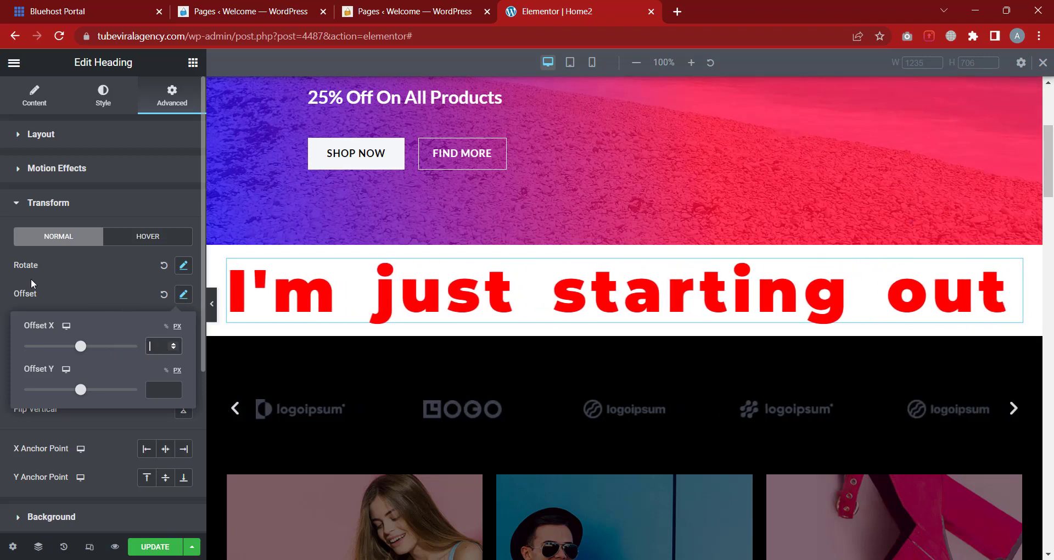
{"action": "left_click", "coordinate": [23, 278]}
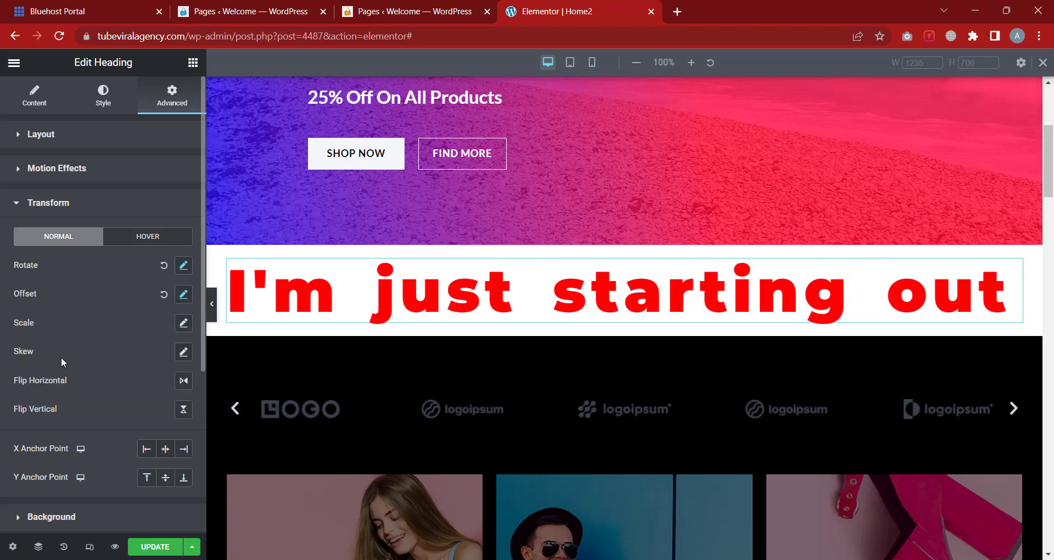
Try a 44° hover rotation on the heading, then clear it
{"action": "left_click", "coordinate": [133, 237]}
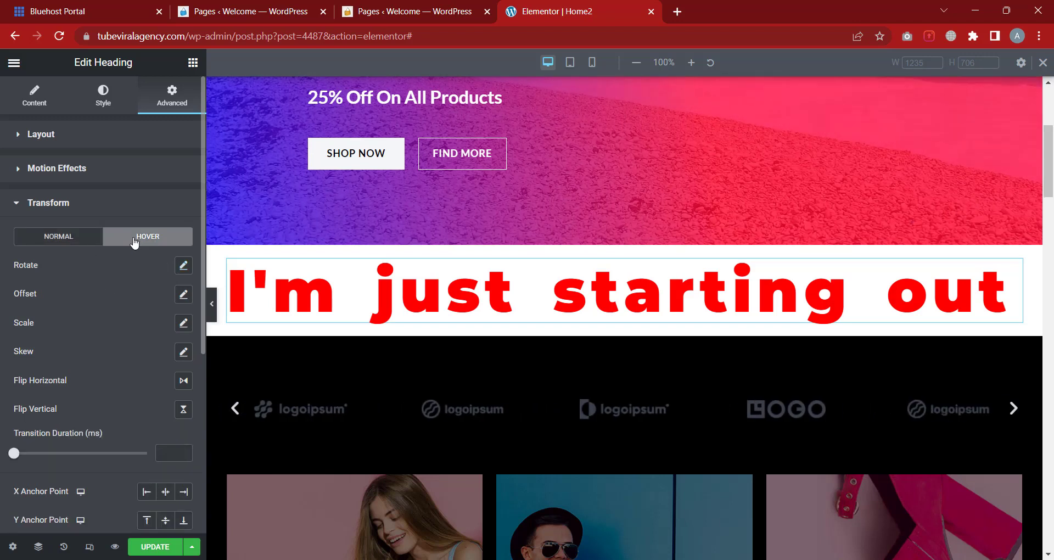
{"action": "left_click", "coordinate": [183, 265]}
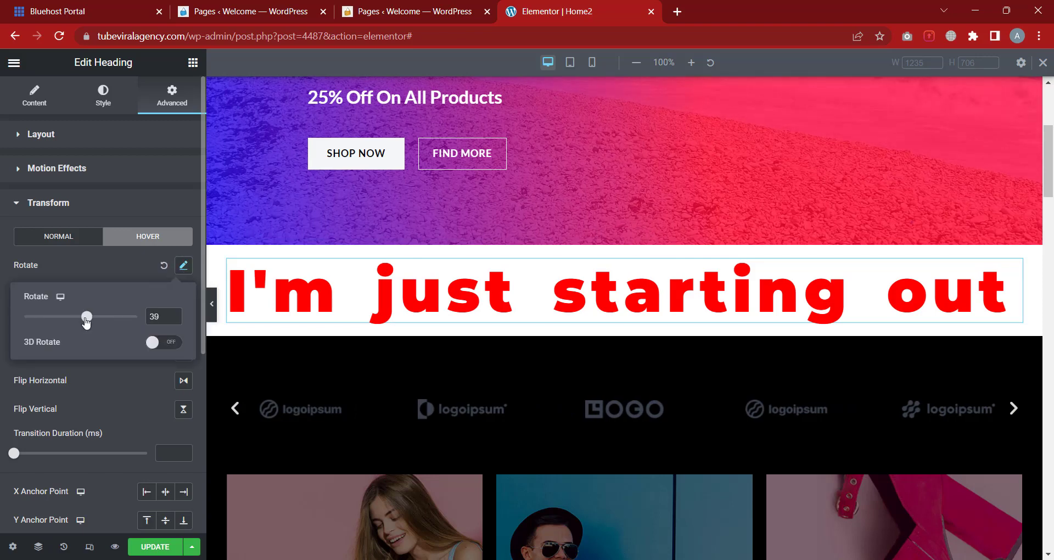
{"action": "left_click_drag", "start_coordinate": [86, 318], "coordinate": [87, 317]}
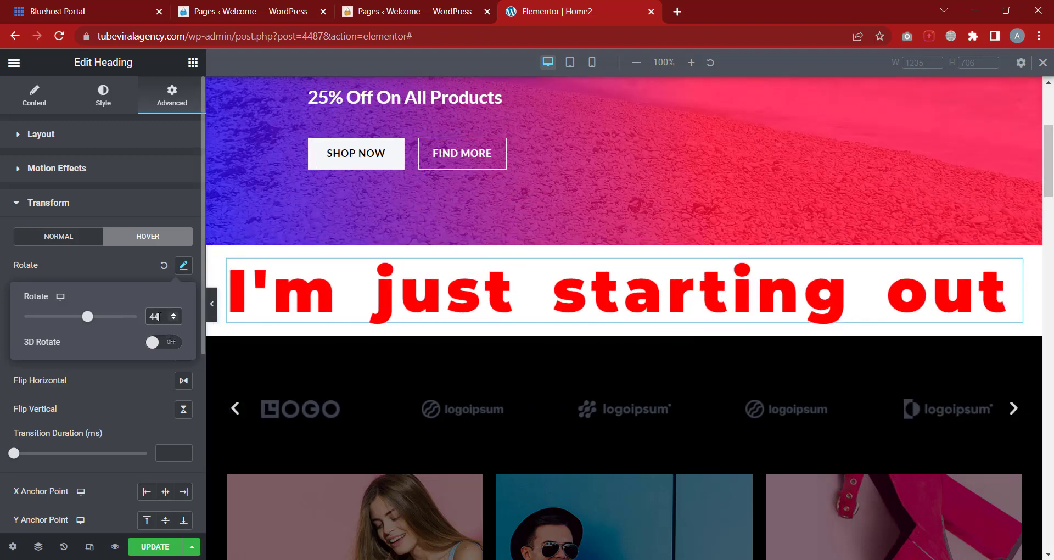
{"action": "left_click_drag", "start_coordinate": [158, 317], "coordinate": [142, 318]}
{"action": "key", "text": "BackSpace"}
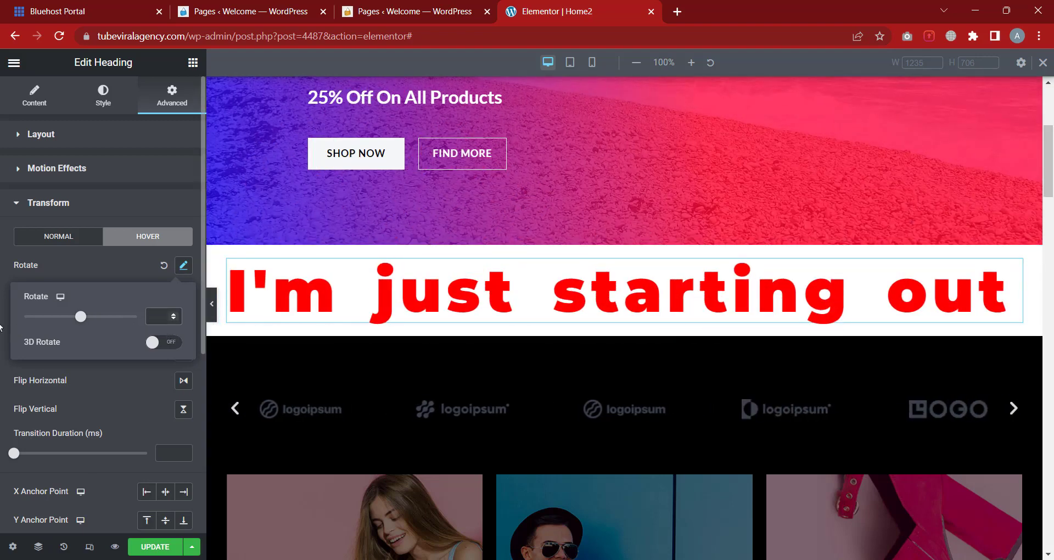
{"action": "left_click", "coordinate": [1, 327]}
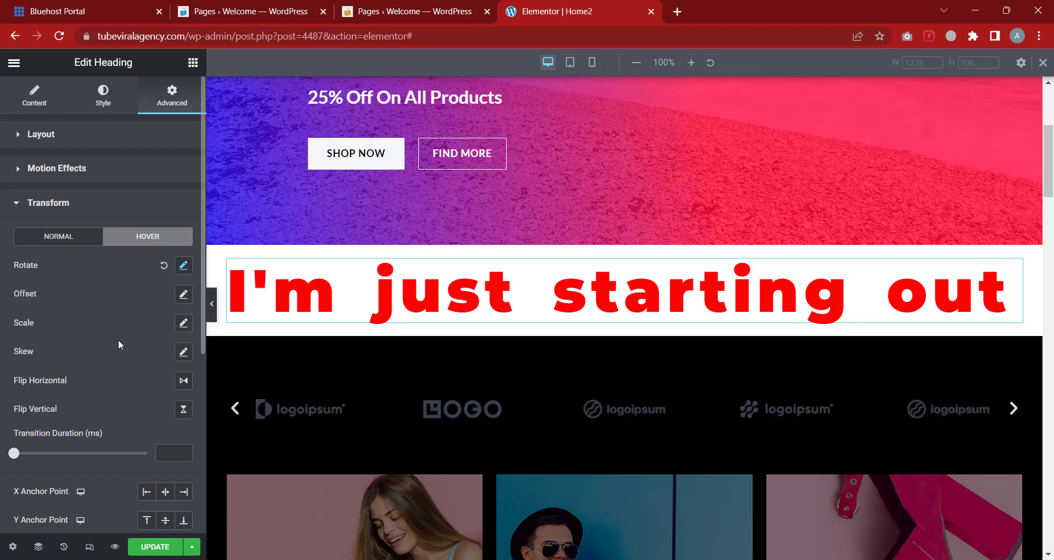
{"action": "left_click", "coordinate": [63, 239]}
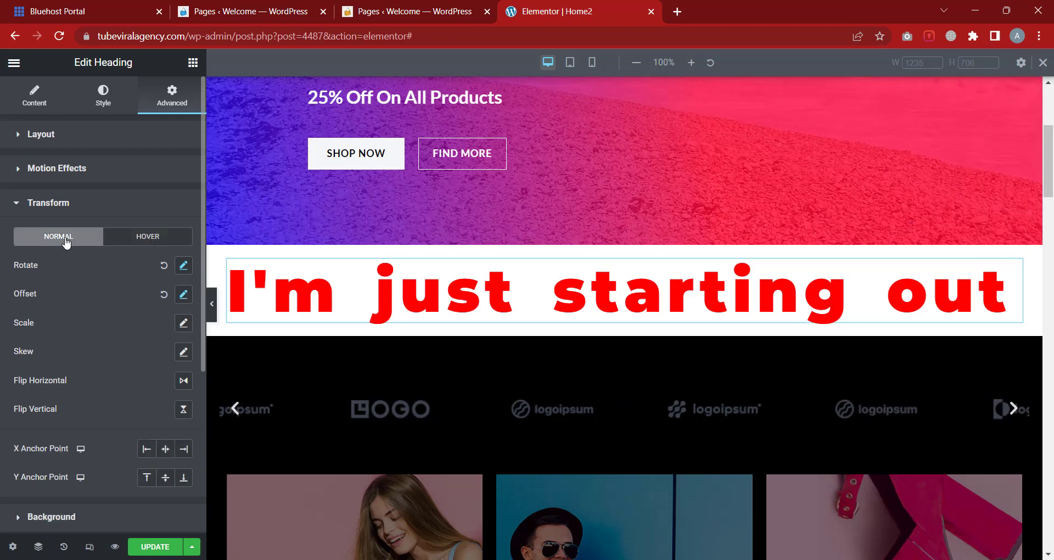
{"action": "left_click", "coordinate": [87, 204]}
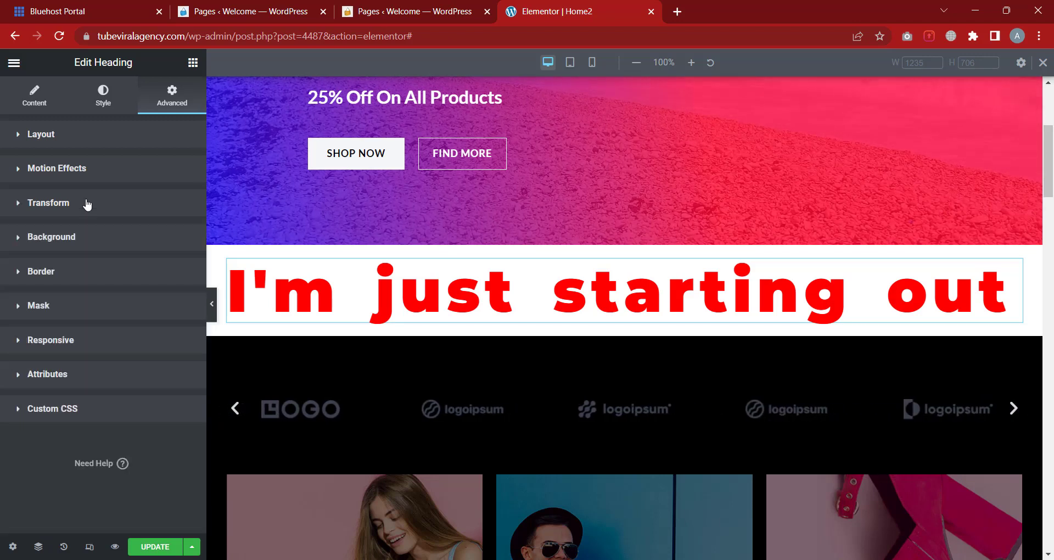
Try a classic heading background in red, then grey-brown #716464
{"action": "left_click", "coordinate": [99, 244]}
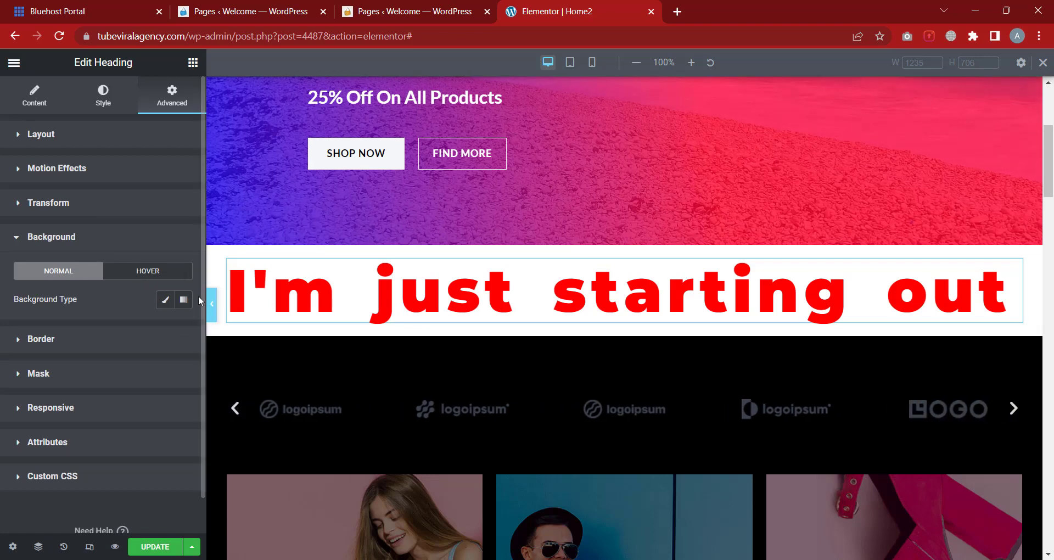
{"action": "left_click", "coordinate": [167, 303]}
{"action": "left_click", "coordinate": [183, 330]}
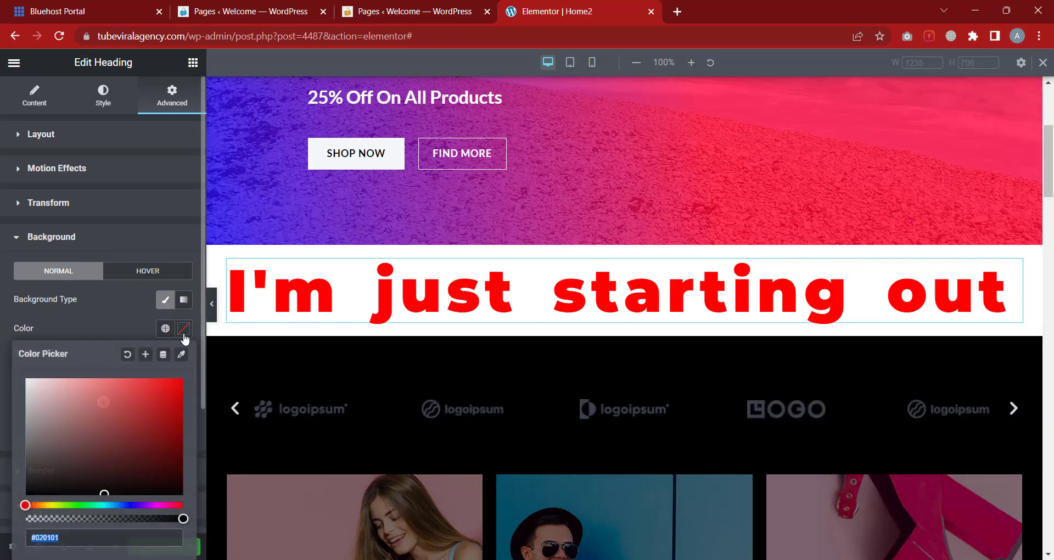
{"action": "left_click", "coordinate": [146, 395]}
{"action": "left_click_drag", "start_coordinate": [142, 403], "coordinate": [42, 443]}
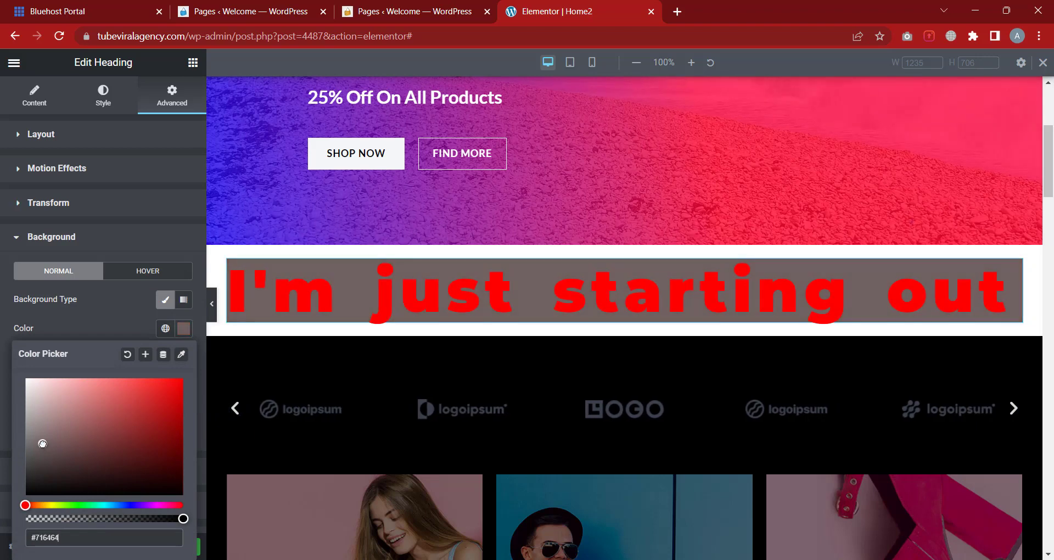
{"action": "left_click", "coordinate": [113, 305]}
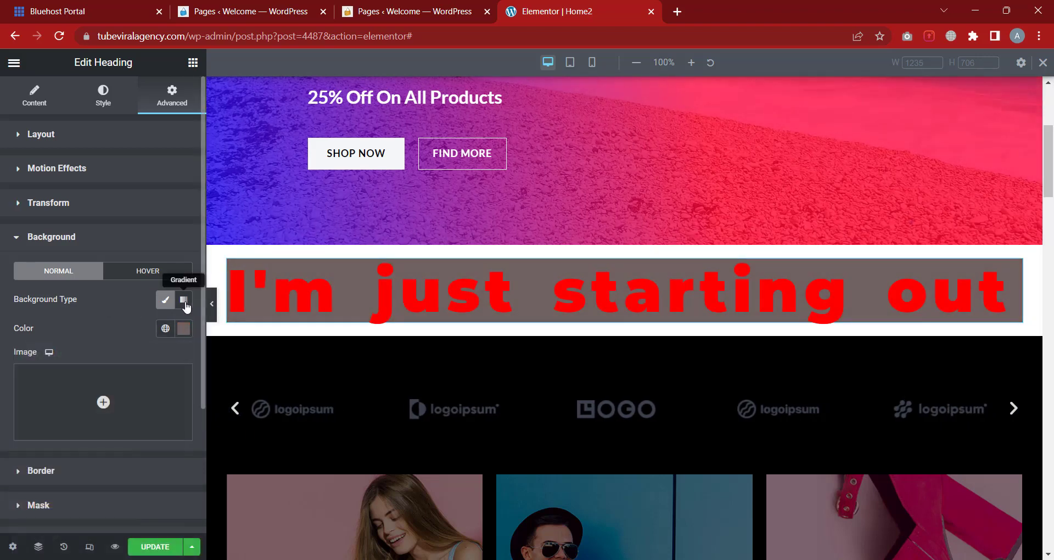
Try a gradient background with a blue first colour and its stop at 23
{"action": "left_click", "coordinate": [184, 299]}
{"action": "left_click", "coordinate": [184, 329]}
{"action": "left_click", "coordinate": [181, 385]}
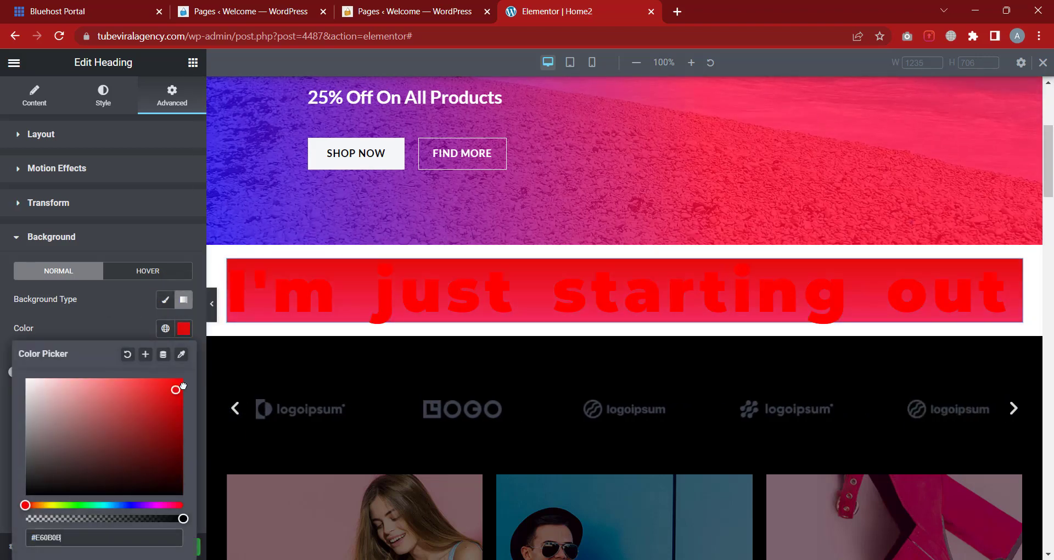
{"action": "left_click", "coordinate": [129, 504]}
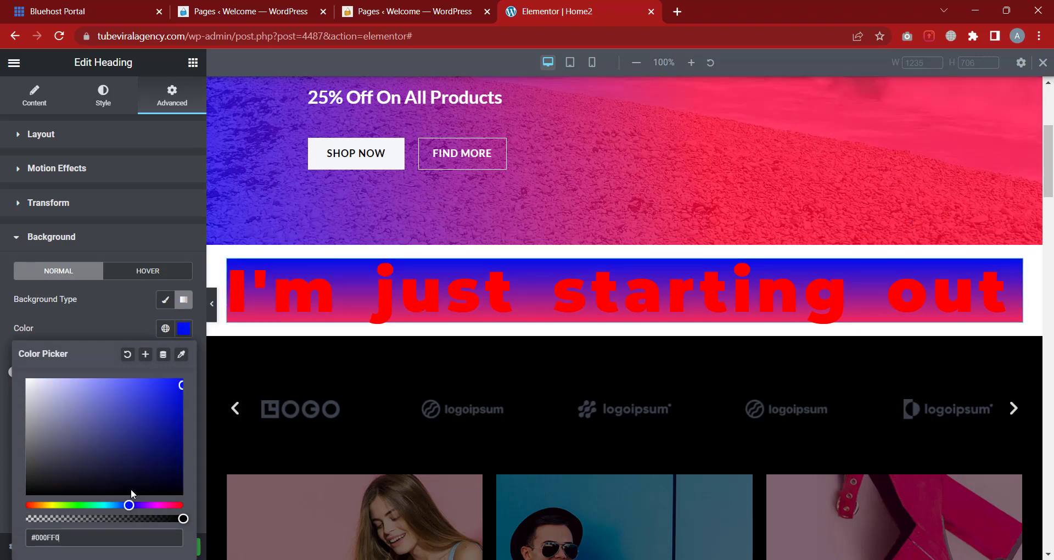
{"action": "left_click", "coordinate": [108, 330]}
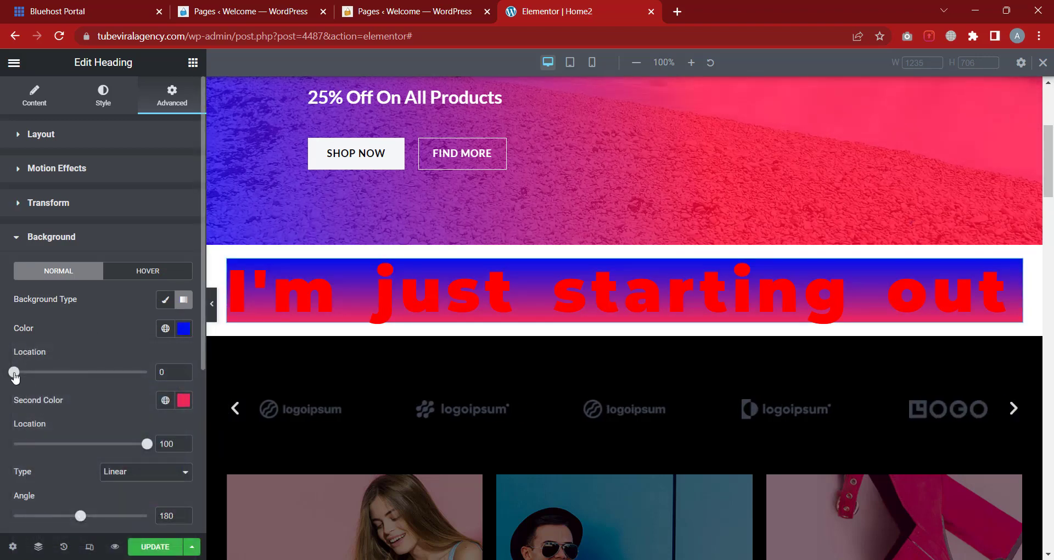
{"action": "left_click_drag", "start_coordinate": [15, 376], "coordinate": [44, 373]}
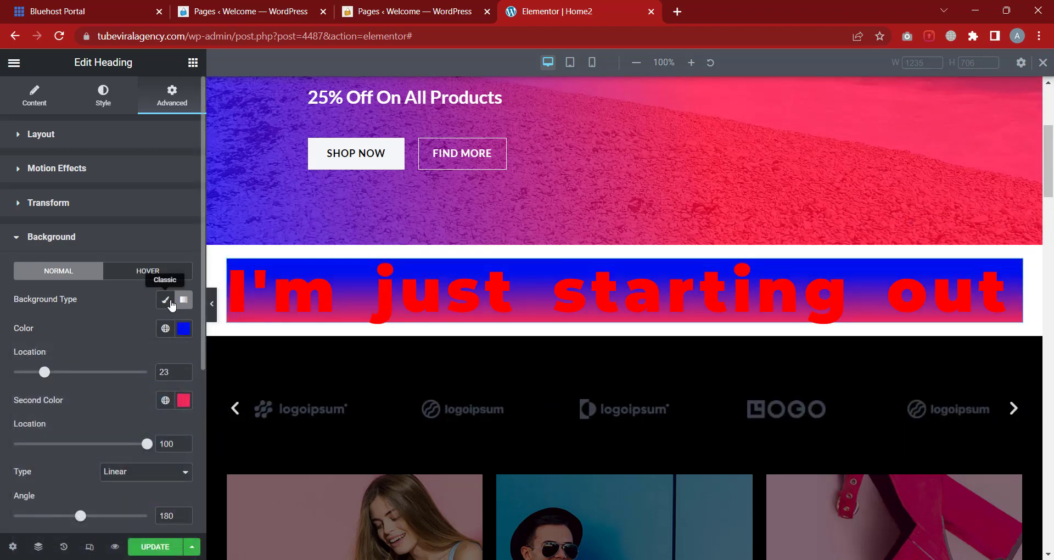
Switch back to Classic and set women-fashion-free-img.jpg as the background image
{"action": "left_click", "coordinate": [171, 305]}
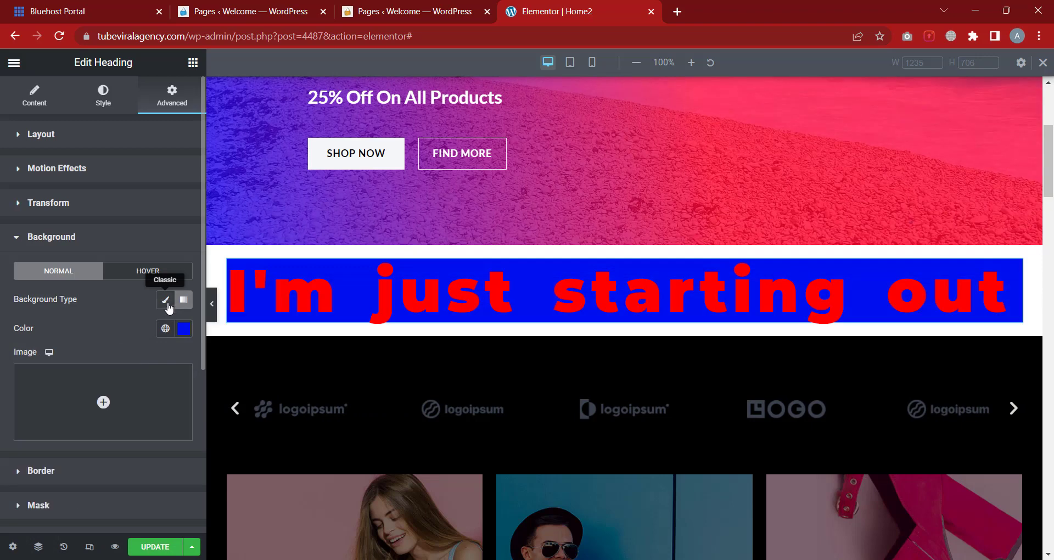
{"action": "left_click", "coordinate": [109, 412]}
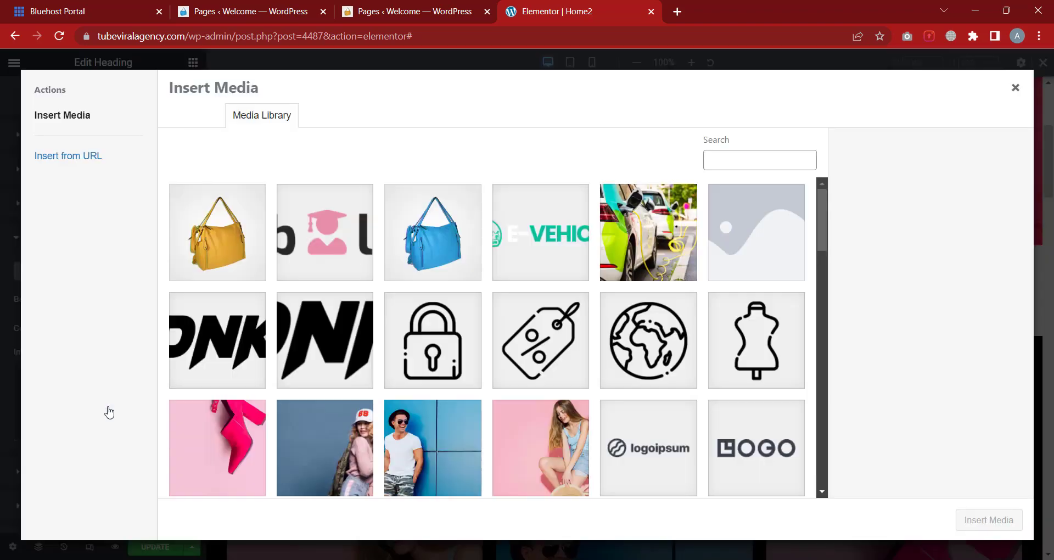
{"action": "scroll", "coordinate": [513, 380], "scroll_direction": "down", "scroll_amount": 1}
{"action": "left_click", "coordinate": [535, 398]}
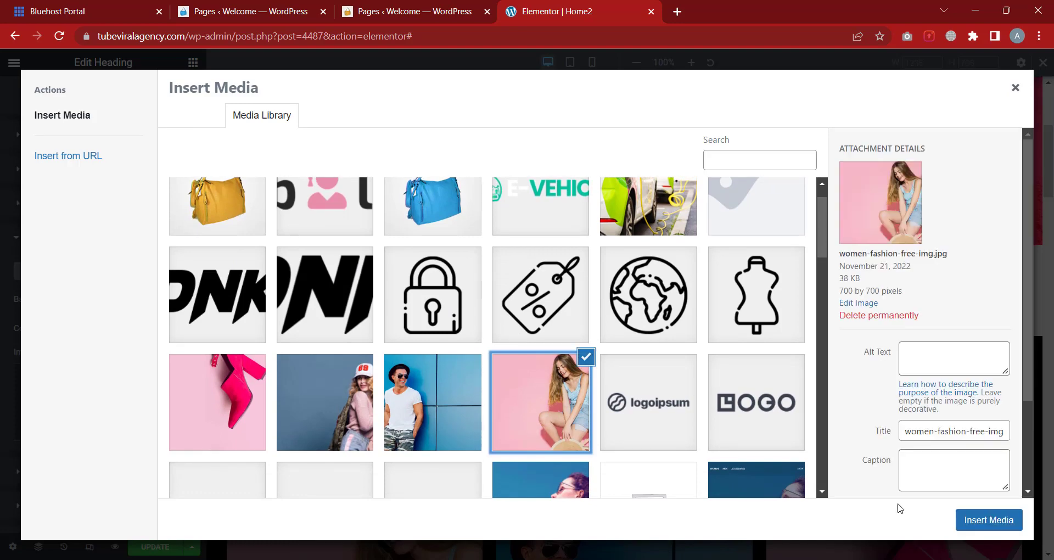
{"action": "left_click", "coordinate": [982, 522]}
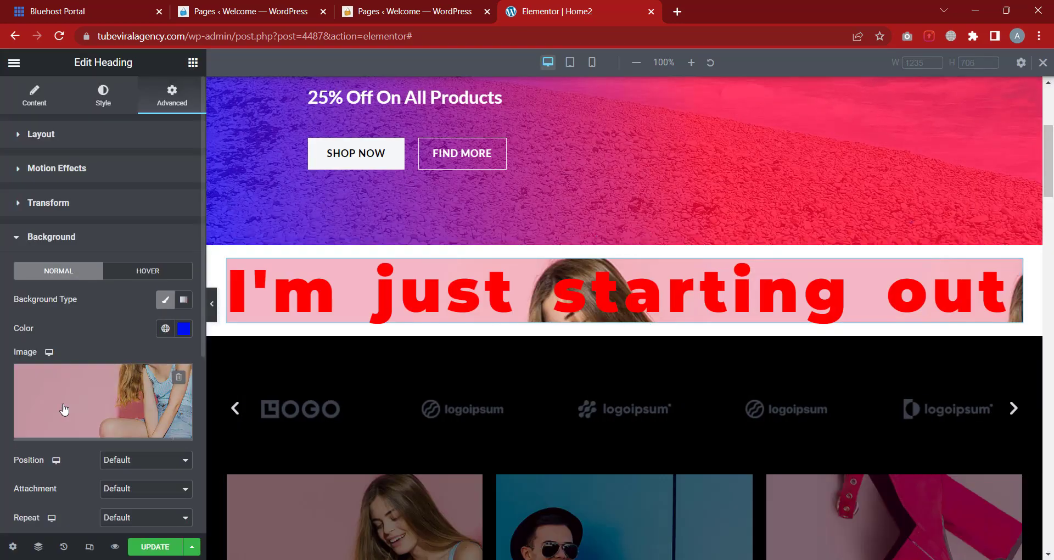
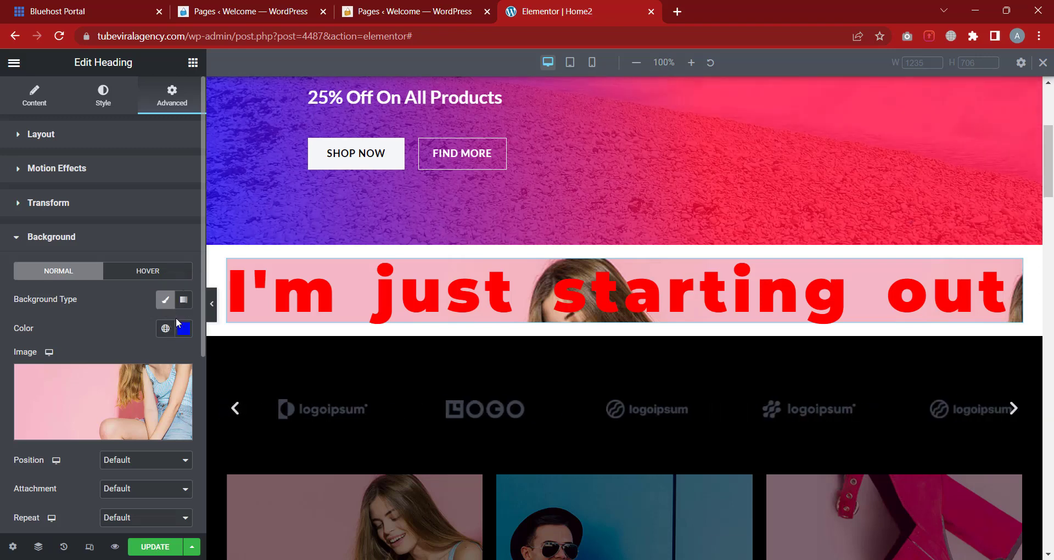
Delete the heading's background image and drop its background colour alpha to zero (#000FF000)
{"action": "left_click", "coordinate": [179, 381]}
{"action": "left_click", "coordinate": [181, 334]}
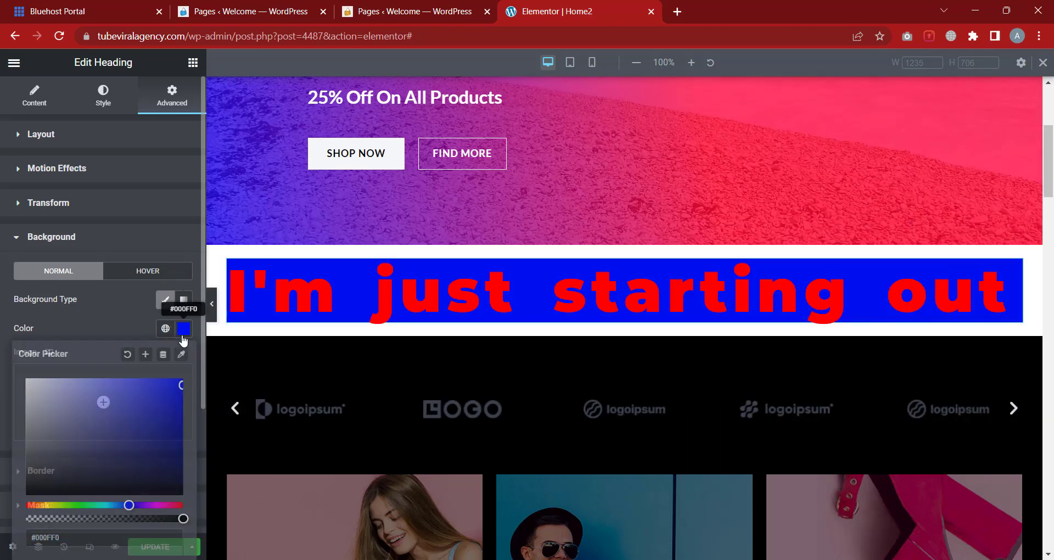
{"action": "left_click_drag", "start_coordinate": [78, 520], "coordinate": [17, 531]}
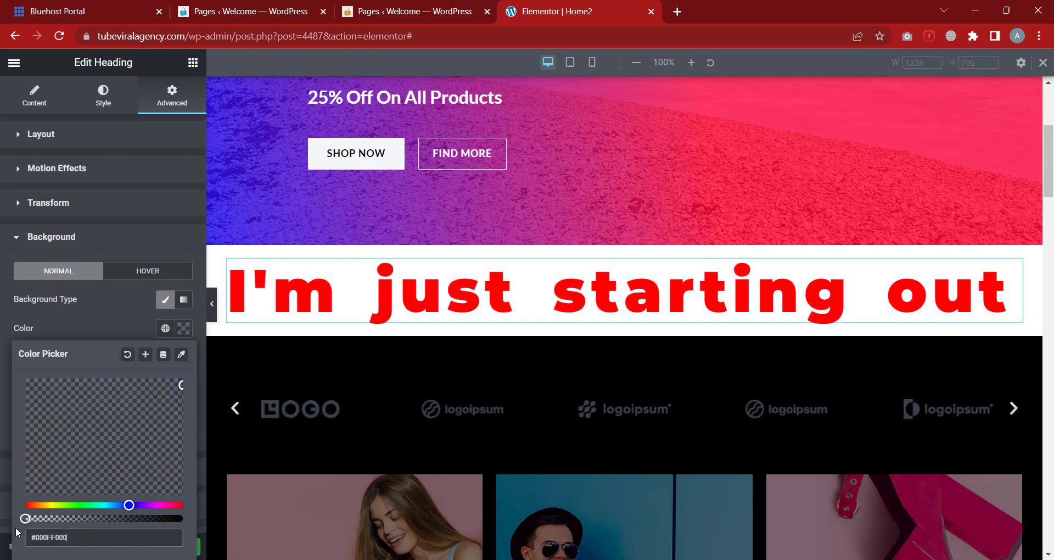
{"action": "left_click", "coordinate": [16, 336]}
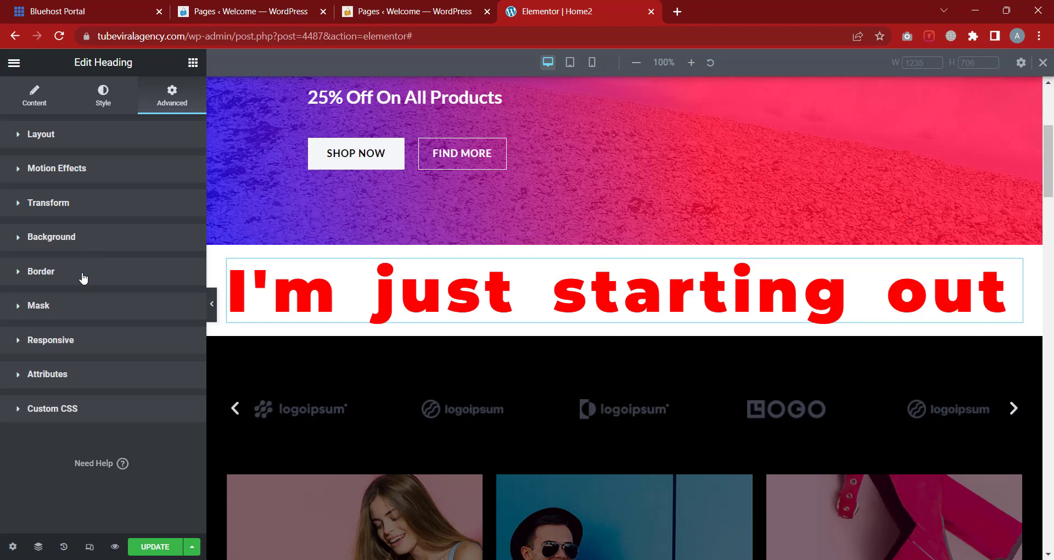
Switch on the Mask option for the 'I'm just starting out' heading
{"action": "left_click", "coordinate": [83, 275]}
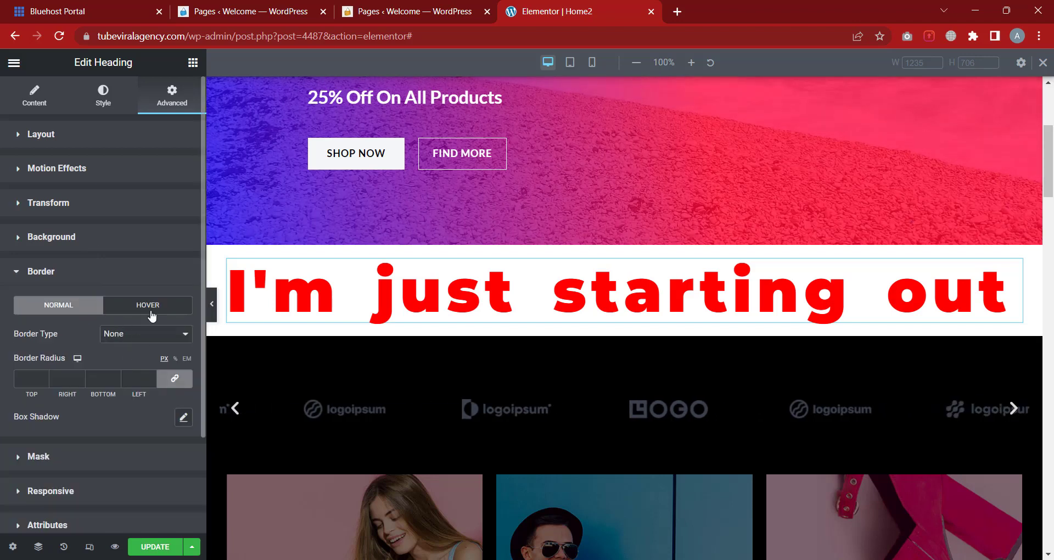
{"action": "left_click", "coordinate": [108, 278]}
{"action": "left_click", "coordinate": [99, 311]}
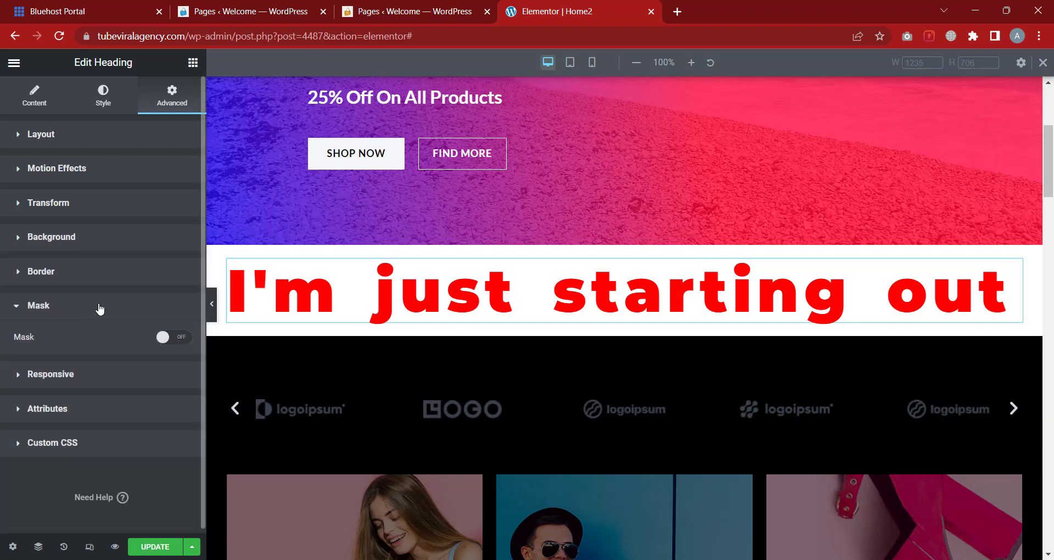
{"action": "left_click", "coordinate": [171, 341]}
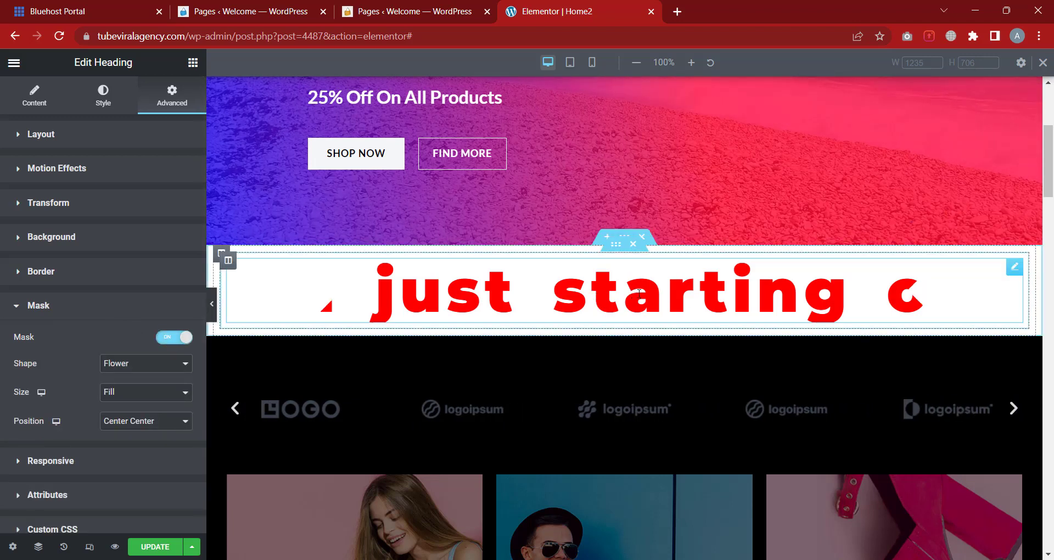
Try Circle, Flower and Sketch mask shapes, then settle on Triangle
{"action": "left_click", "coordinate": [146, 365]}
{"action": "left_click", "coordinate": [134, 378]}
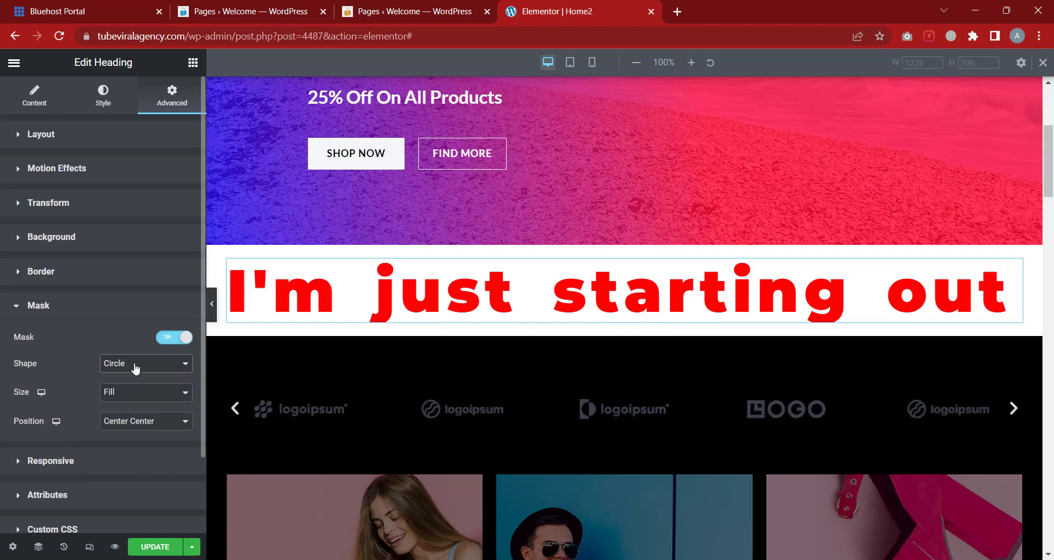
{"action": "left_click", "coordinate": [135, 367]}
{"action": "left_click", "coordinate": [129, 388]}
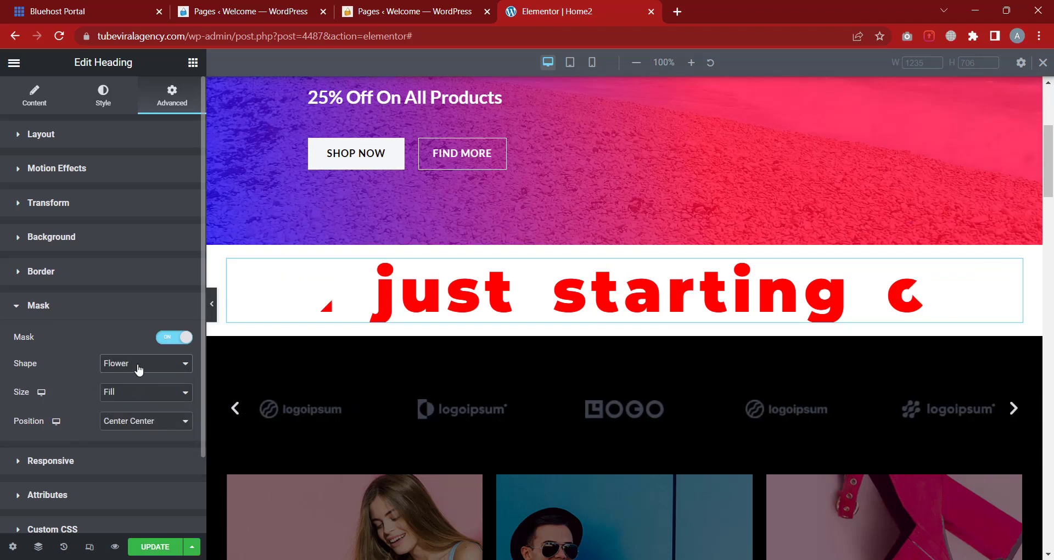
{"action": "left_click", "coordinate": [139, 368]}
{"action": "left_click", "coordinate": [132, 399]}
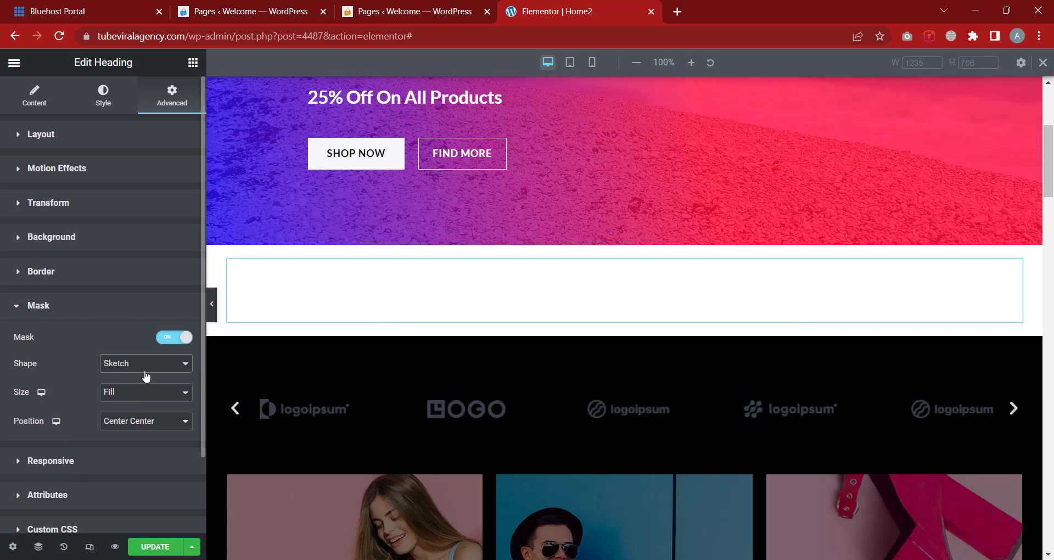
{"action": "left_click", "coordinate": [147, 369]}
{"action": "left_click", "coordinate": [139, 410]}
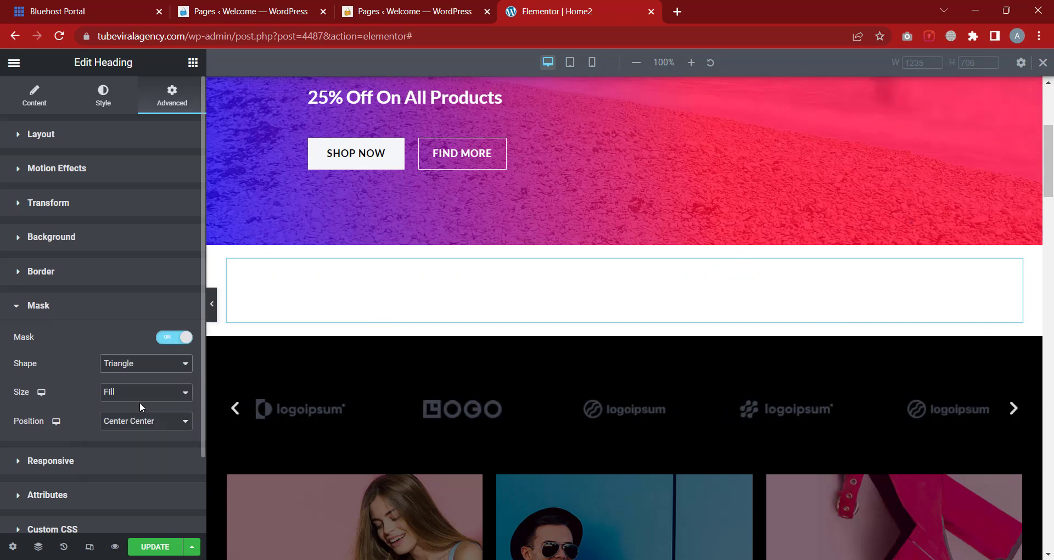
{"action": "left_click", "coordinate": [132, 371]}
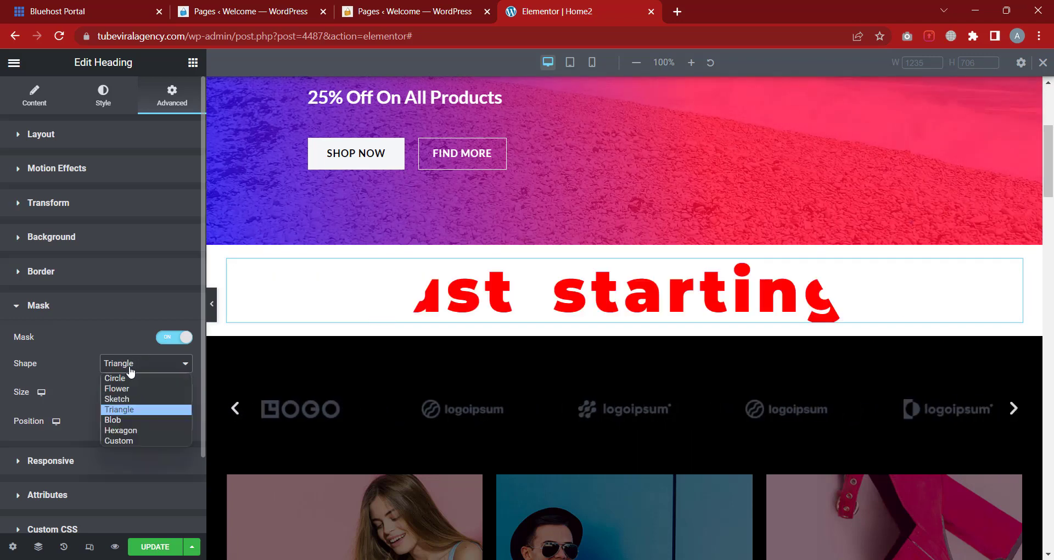
{"action": "left_click", "coordinate": [84, 353]}
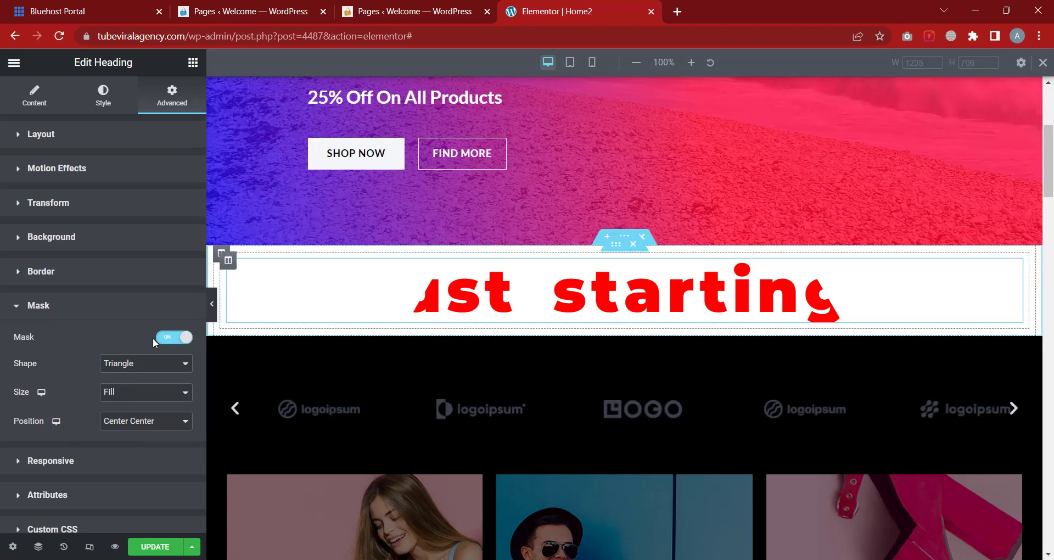
{"action": "left_click", "coordinate": [128, 372]}
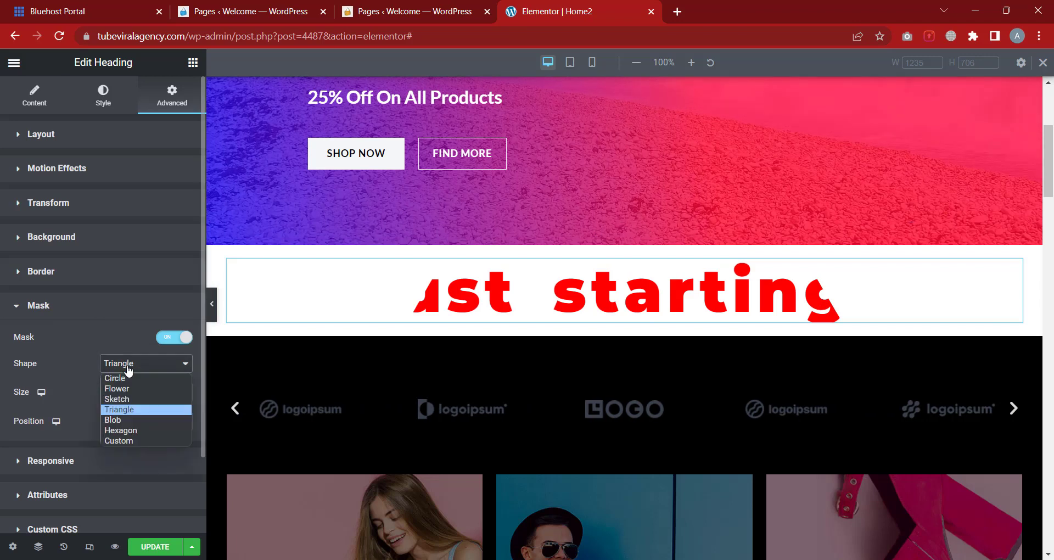
{"action": "left_click", "coordinate": [64, 344]}
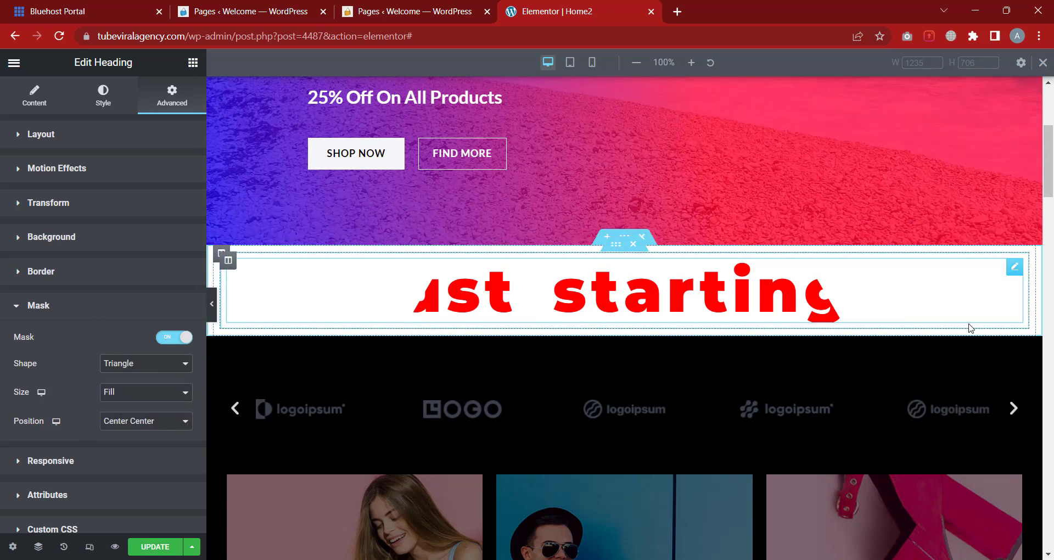
{"action": "scroll", "coordinate": [971, 328], "scroll_direction": "up", "scroll_amount": 1}
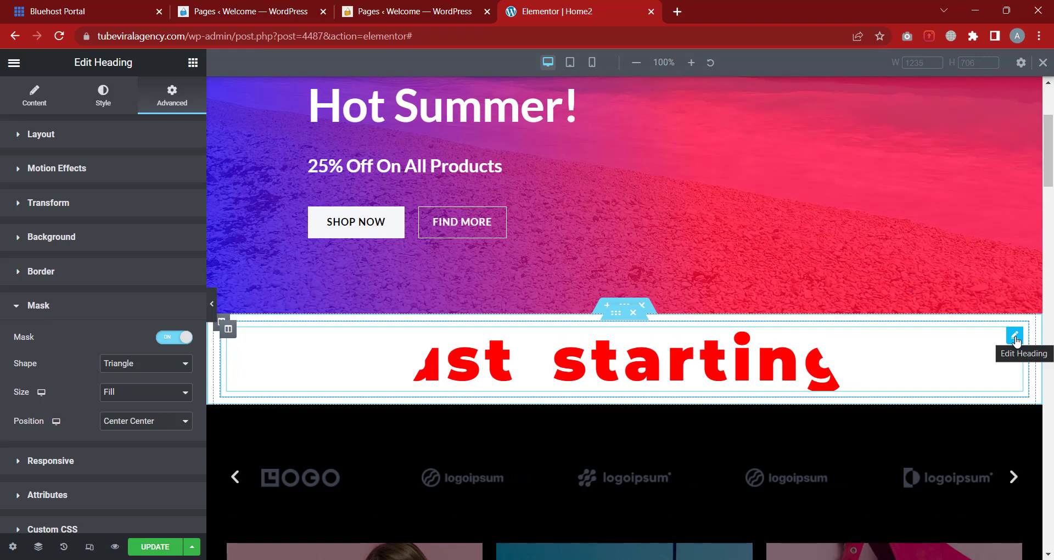
{"action": "right_click", "coordinate": [1015, 340]}
{"action": "left_click", "coordinate": [950, 346]}
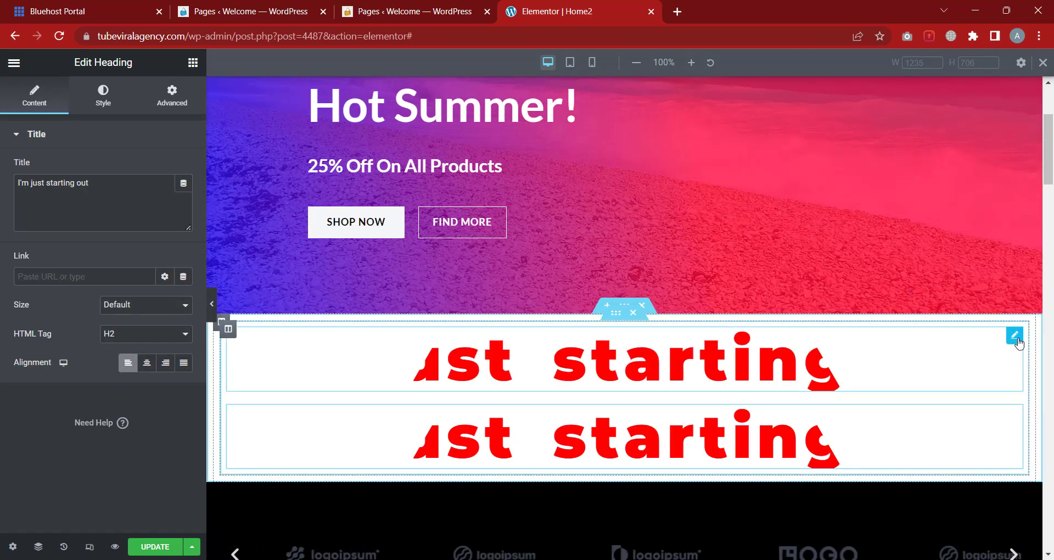
{"action": "left_click_drag", "start_coordinate": [1018, 343], "coordinate": [573, 186]}
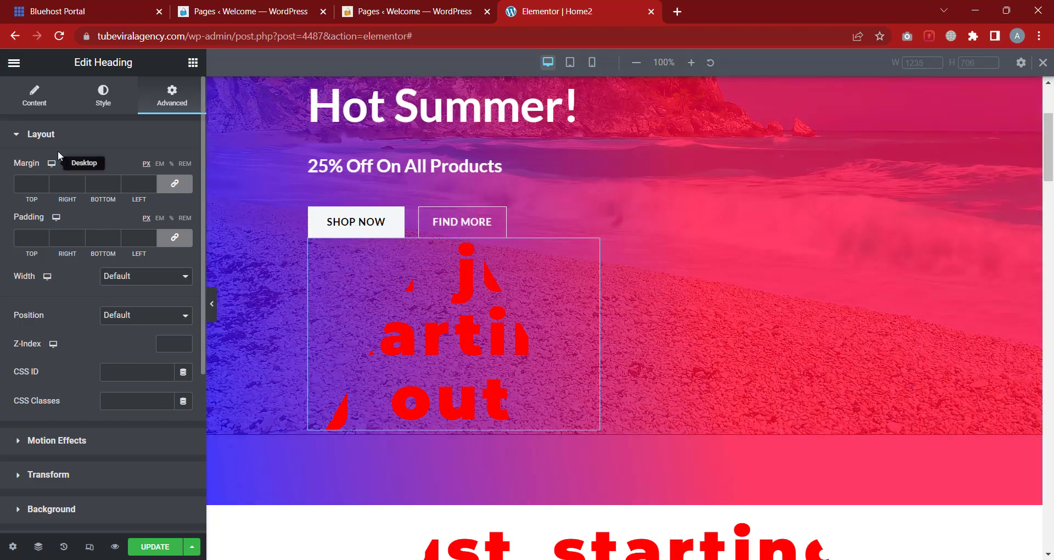
{"action": "left_click", "coordinate": [82, 139]}
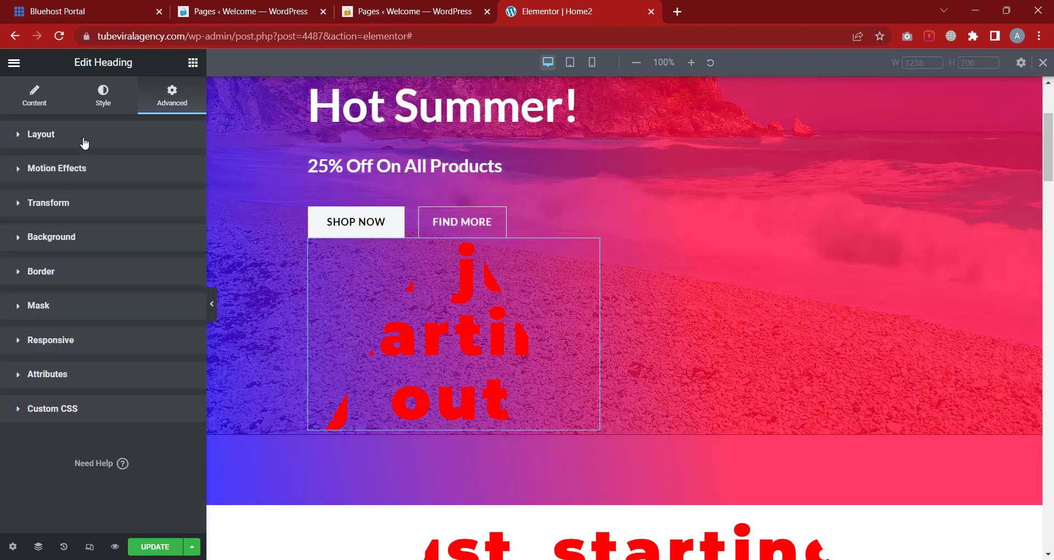
{"action": "left_click", "coordinate": [62, 310]}
{"action": "left_click", "coordinate": [137, 364]}
{"action": "left_click", "coordinate": [138, 377]}
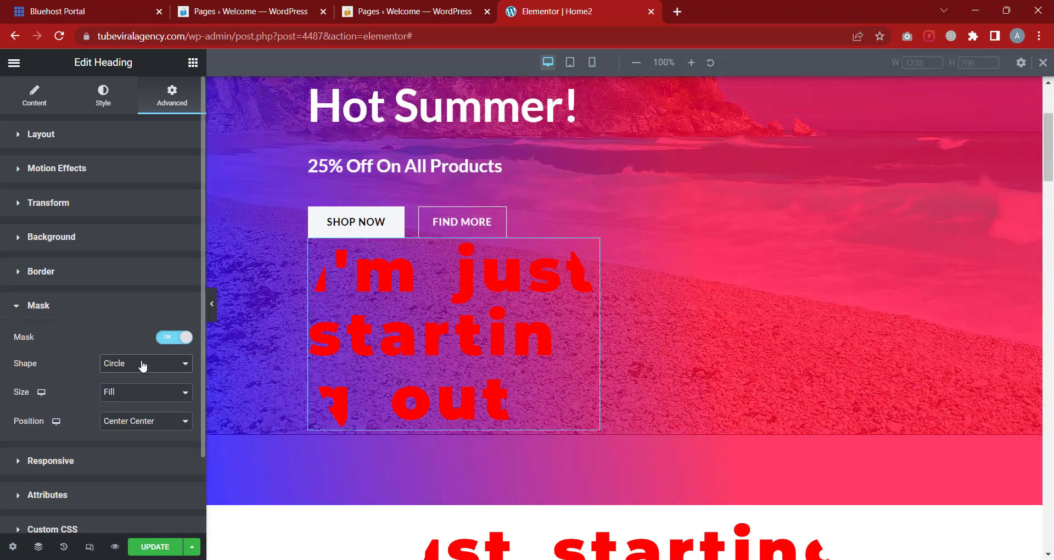
{"action": "left_click", "coordinate": [142, 366]}
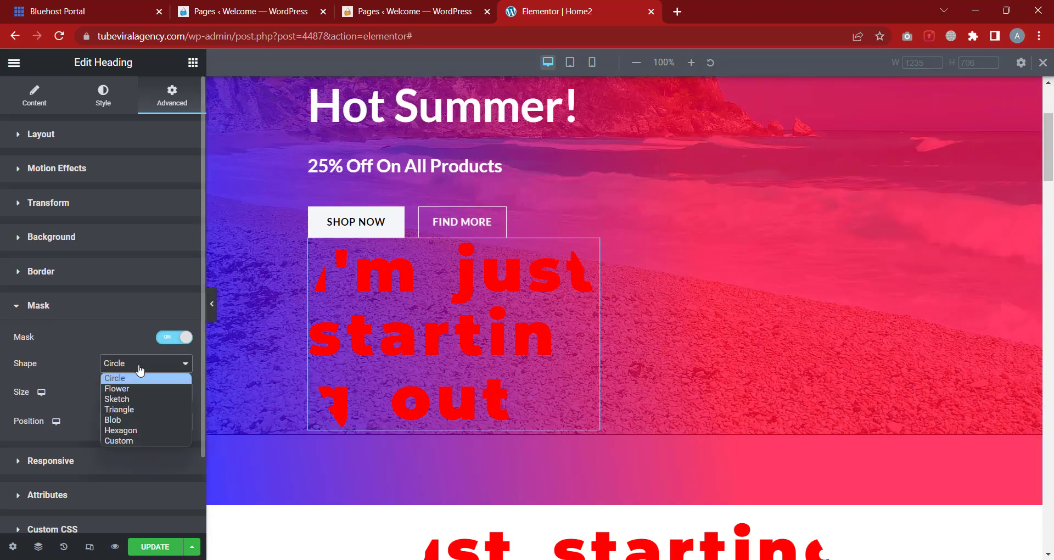
{"action": "left_click", "coordinate": [138, 430]}
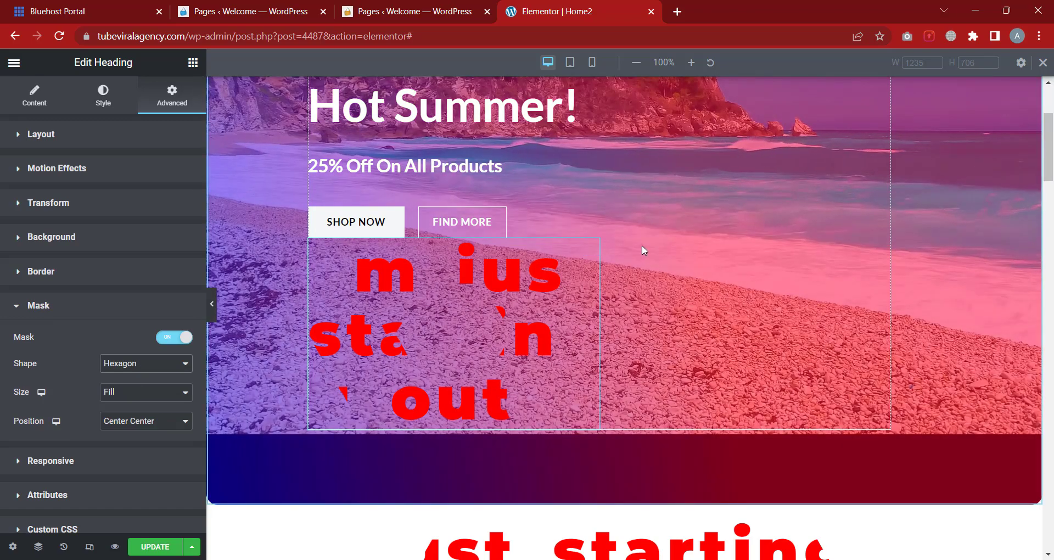
{"action": "right_click", "coordinate": [588, 248]}
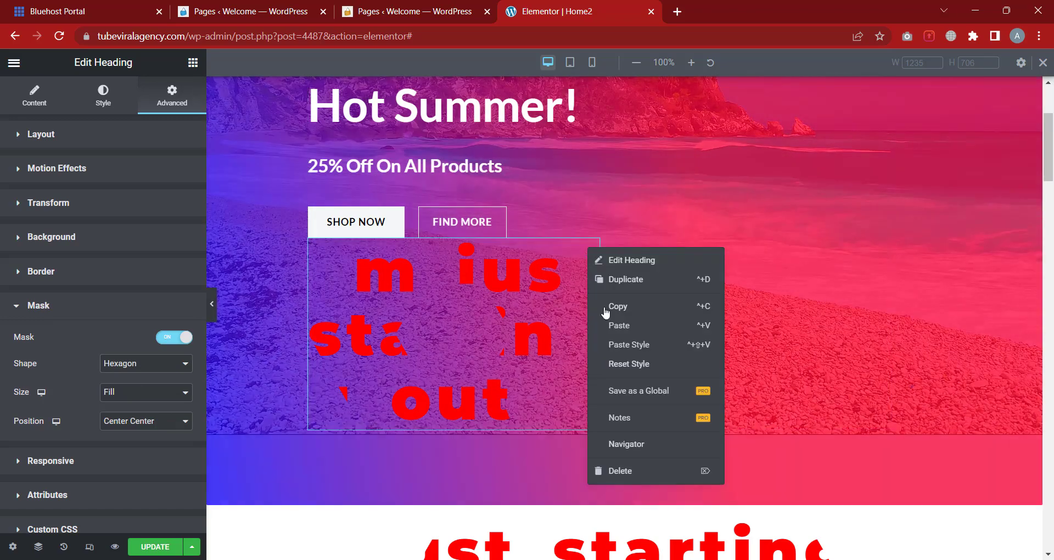
{"action": "left_click", "coordinate": [618, 468]}
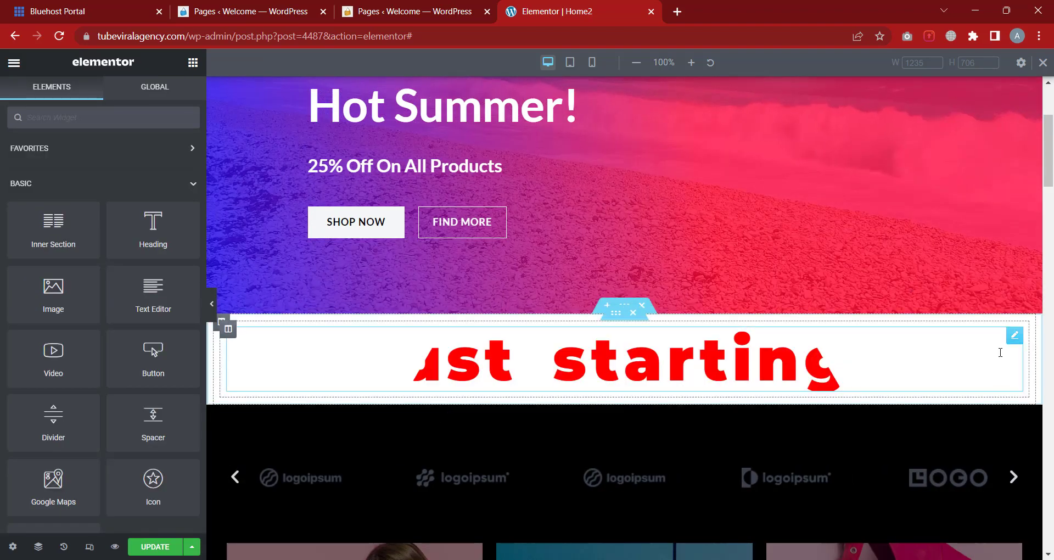
Turn off the remaining heading's mask so its full text shows
{"action": "left_click", "coordinate": [1013, 336]}
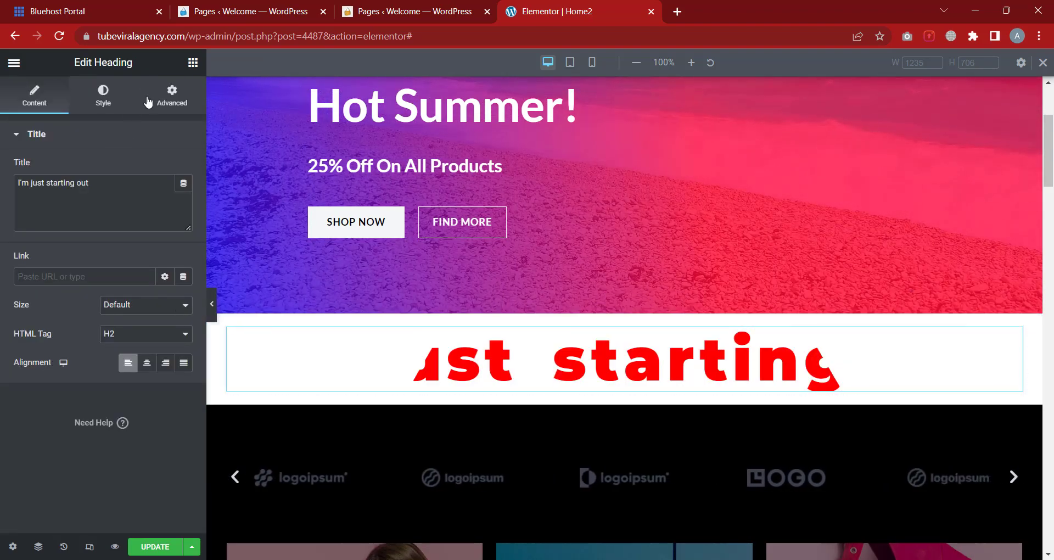
{"action": "left_click", "coordinate": [169, 100]}
{"action": "scroll", "coordinate": [71, 366], "scroll_direction": "down", "scroll_amount": 3}
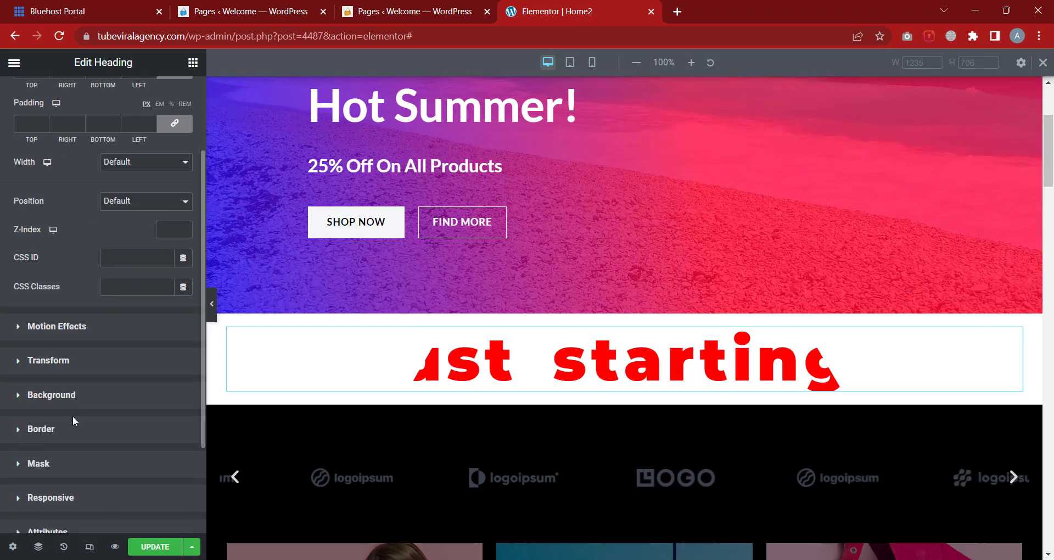
{"action": "left_click", "coordinate": [78, 466]}
{"action": "scroll", "coordinate": [108, 399], "scroll_direction": "down", "scroll_amount": 3}
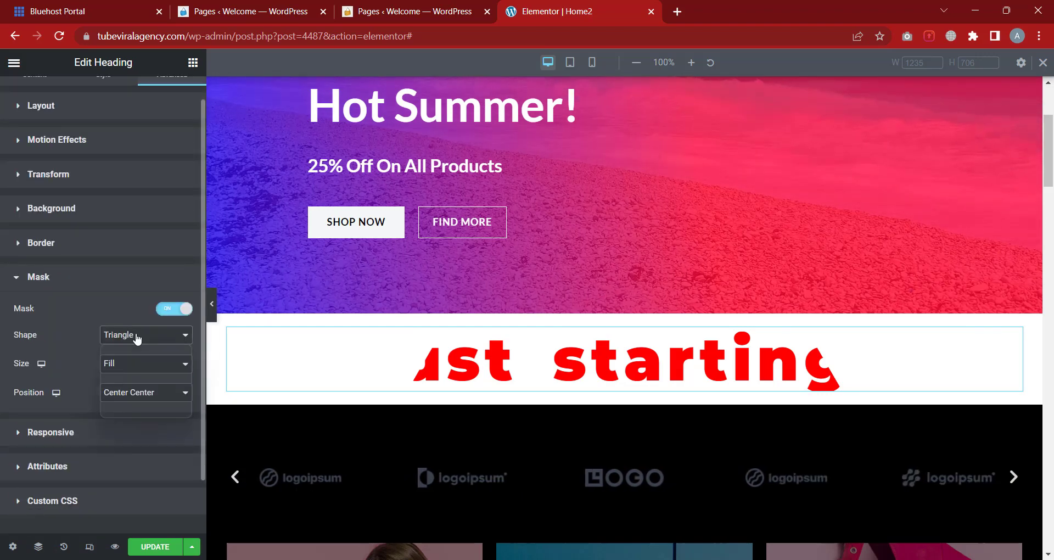
{"action": "left_click", "coordinate": [151, 329]}
{"action": "left_click", "coordinate": [172, 307]}
{"action": "left_click", "coordinate": [172, 308]}
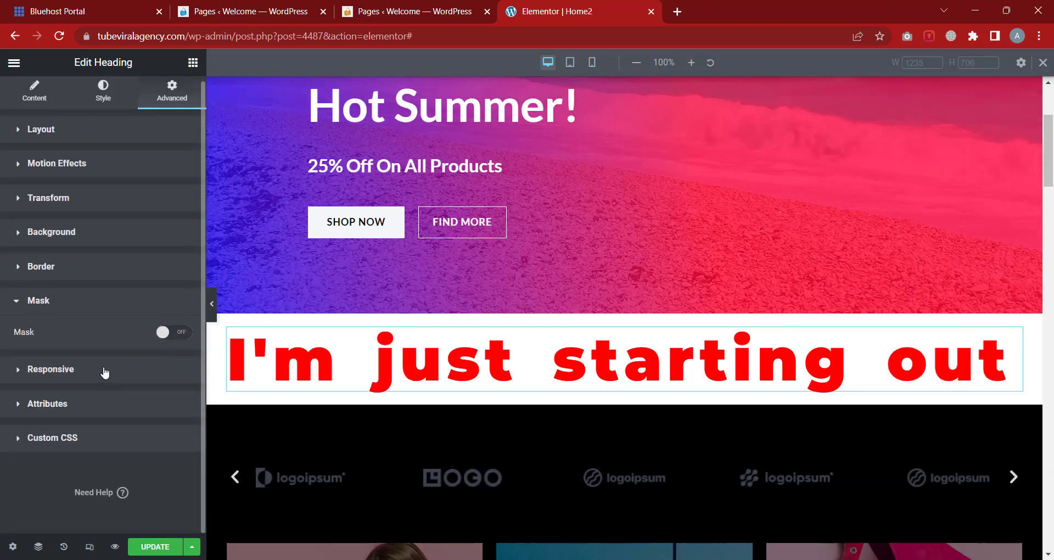
Turn off Hide On Desktop and Tablet, check tablet and mobile previews, then return to desktop
{"action": "left_click", "coordinate": [104, 370]}
{"action": "scroll", "coordinate": [104, 369], "scroll_direction": "down", "scroll_amount": 2}
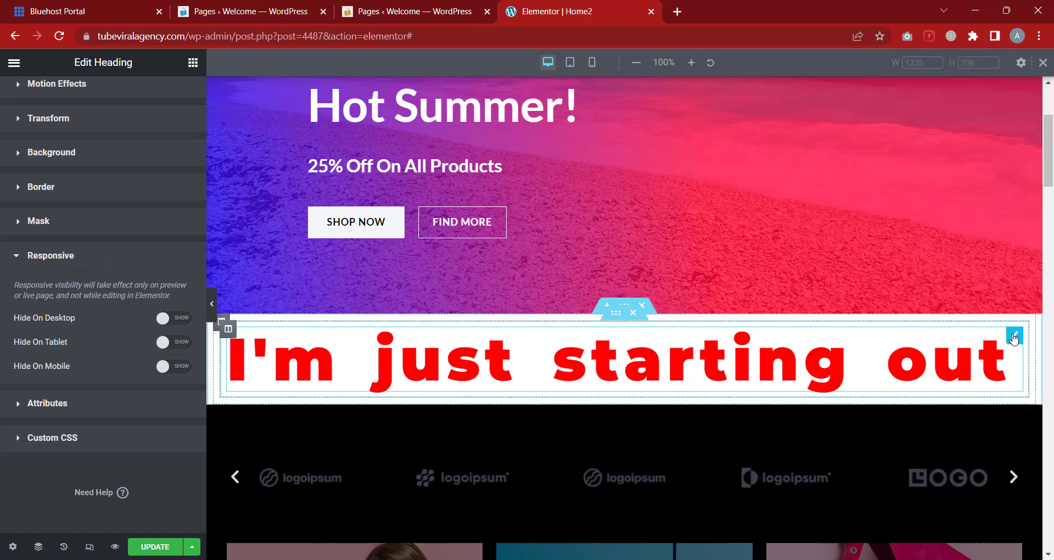
{"action": "left_click", "coordinate": [176, 319]}
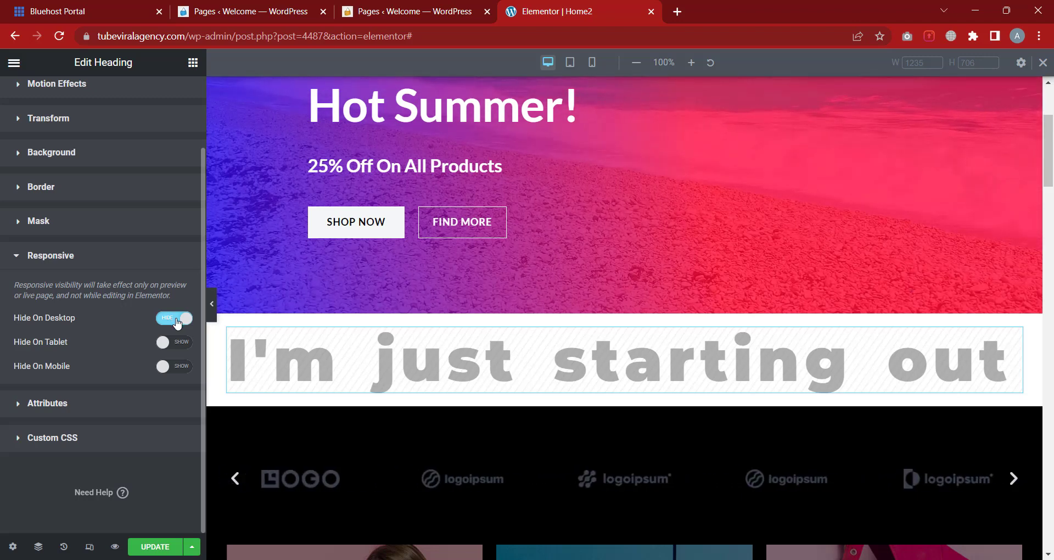
{"action": "left_click", "coordinate": [174, 345]}
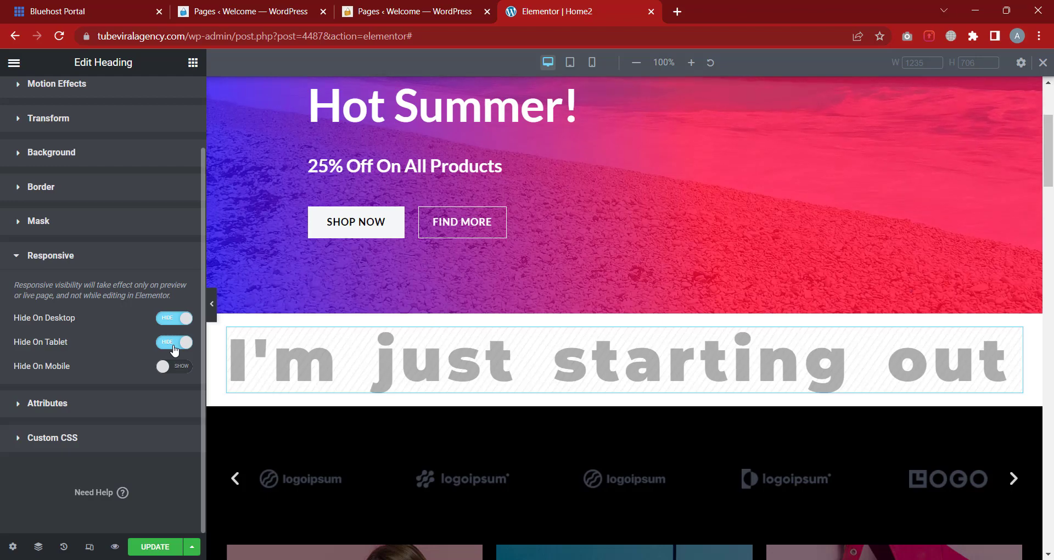
{"action": "left_click", "coordinate": [570, 63]}
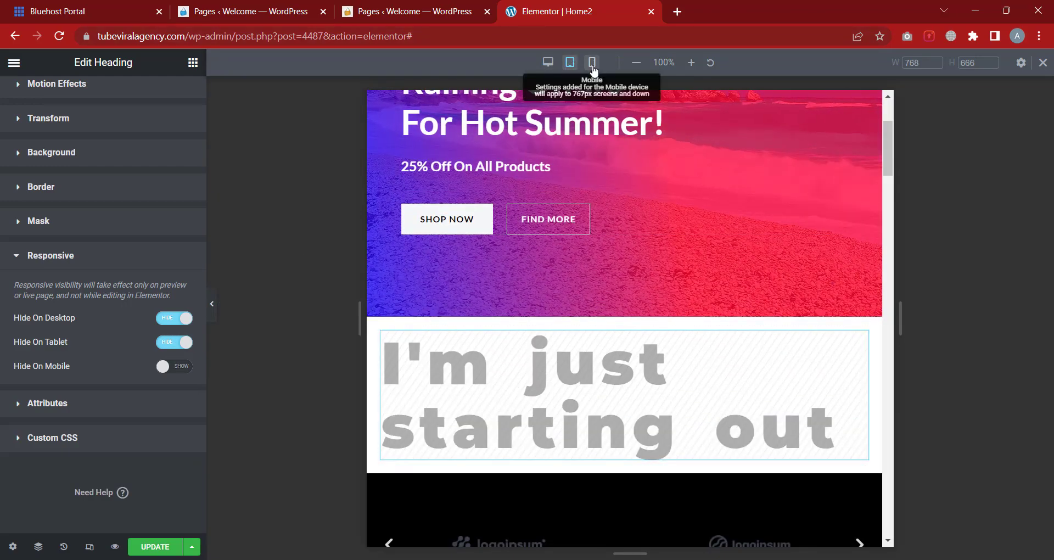
{"action": "left_click", "coordinate": [591, 63]}
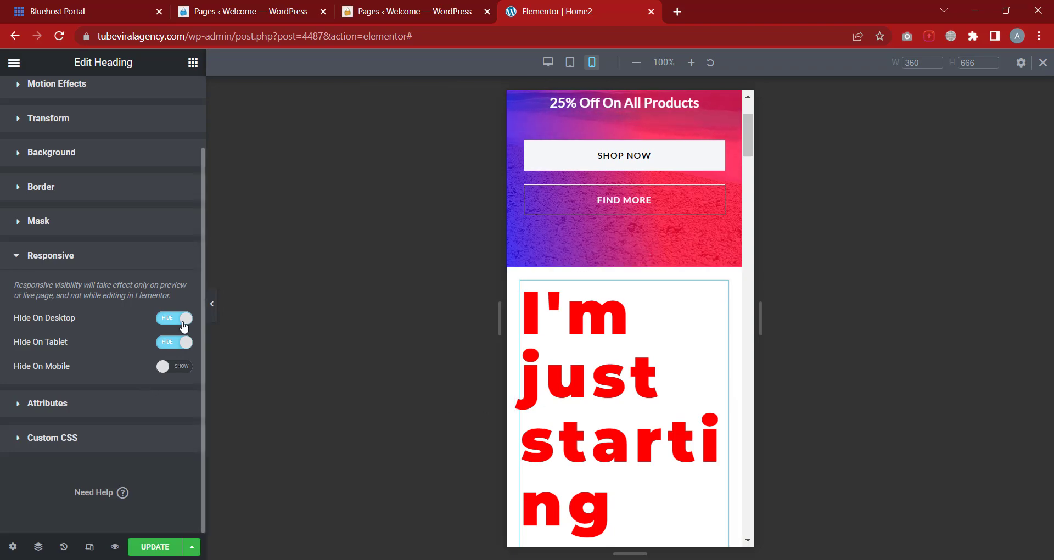
{"action": "left_click", "coordinate": [548, 62]}
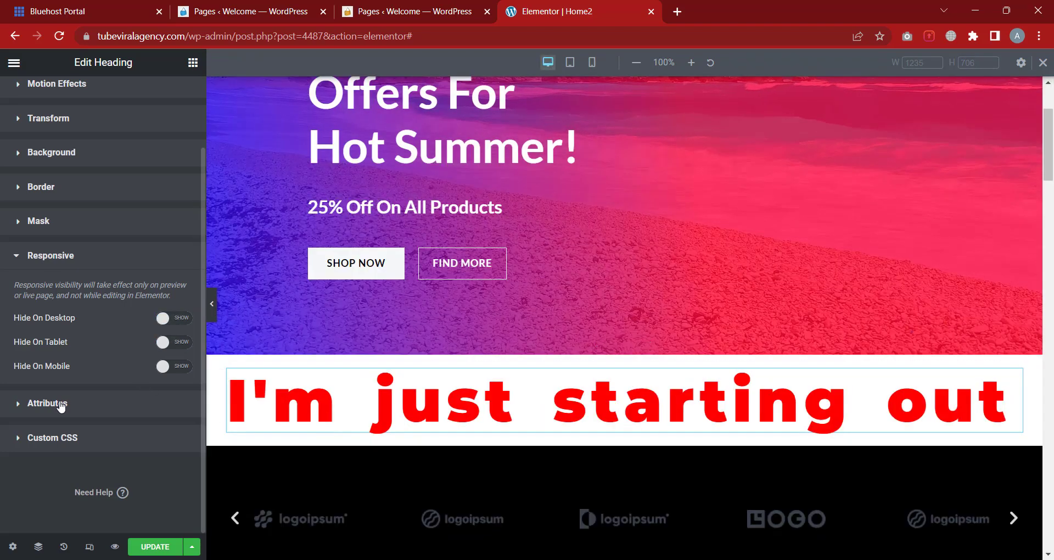
{"action": "left_click", "coordinate": [74, 255]}
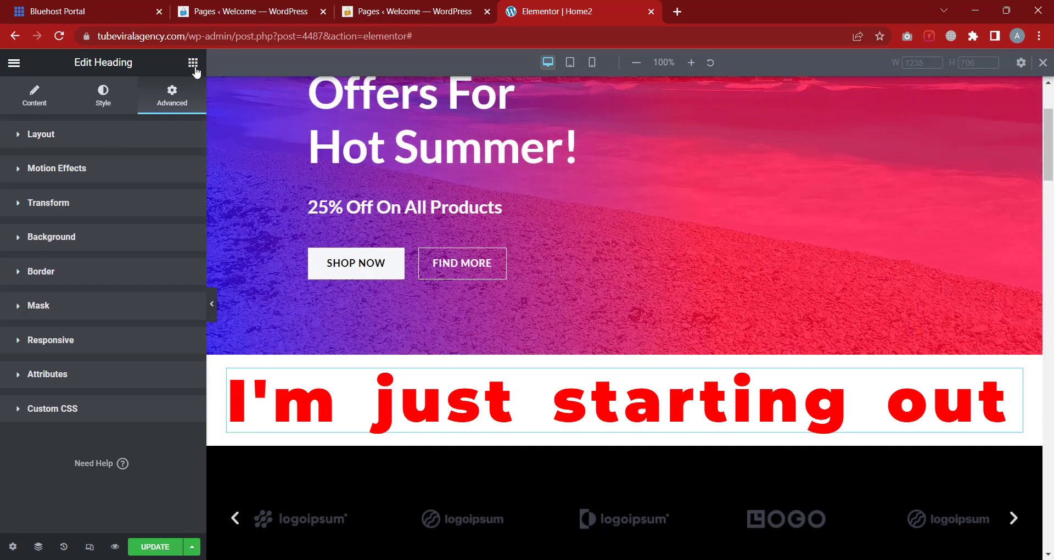
Add an Image widget below the heading, insert the man-in-hat photo, then remove it
{"action": "left_click", "coordinate": [194, 64]}
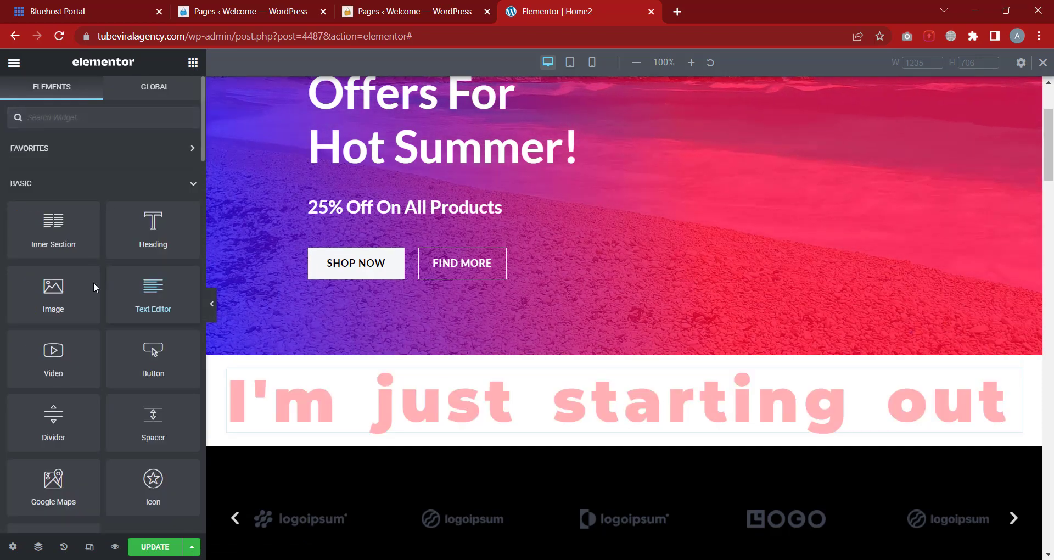
{"action": "scroll", "coordinate": [469, 322], "scroll_direction": "down", "scroll_amount": 2}
{"action": "left_click_drag", "start_coordinate": [75, 290], "coordinate": [475, 362]}
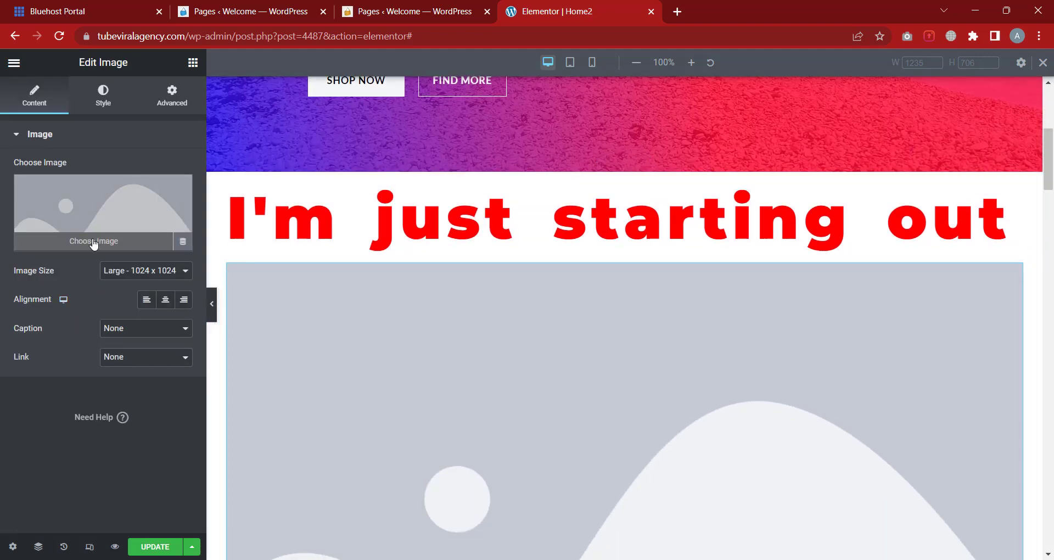
{"action": "left_click", "coordinate": [93, 242]}
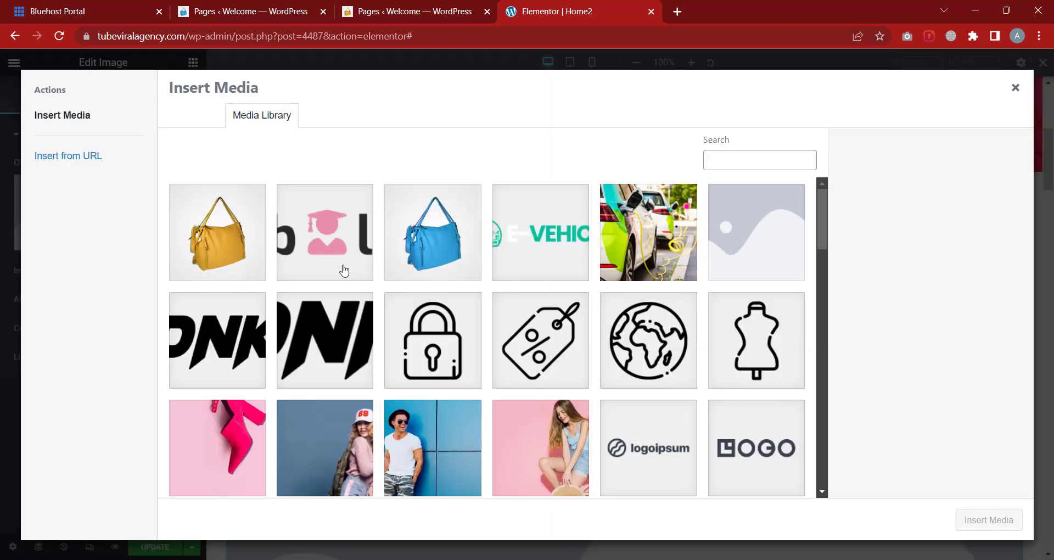
{"action": "scroll", "coordinate": [489, 391], "scroll_direction": "down", "scroll_amount": 2}
{"action": "left_click", "coordinate": [442, 385]}
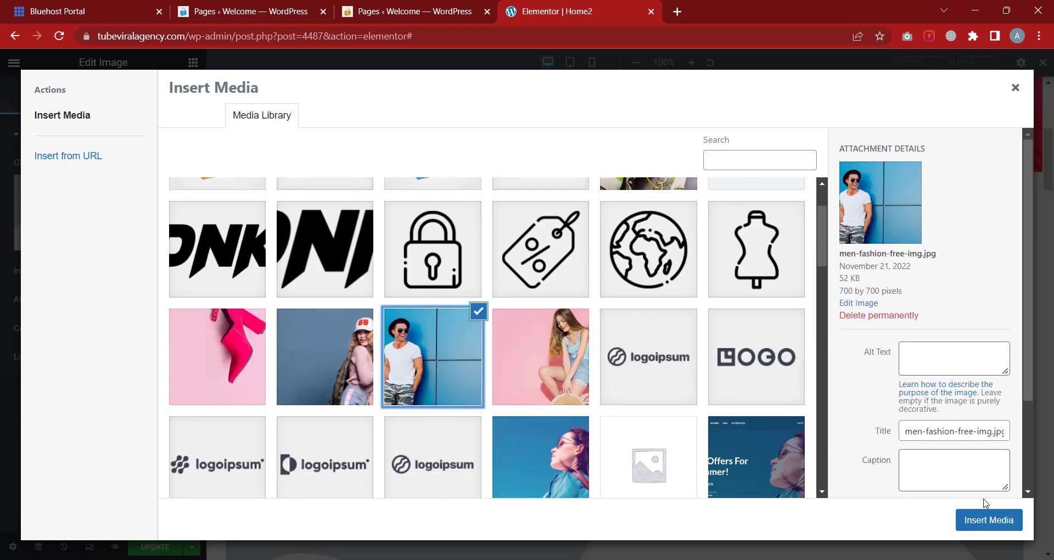
{"action": "left_click", "coordinate": [986, 520]}
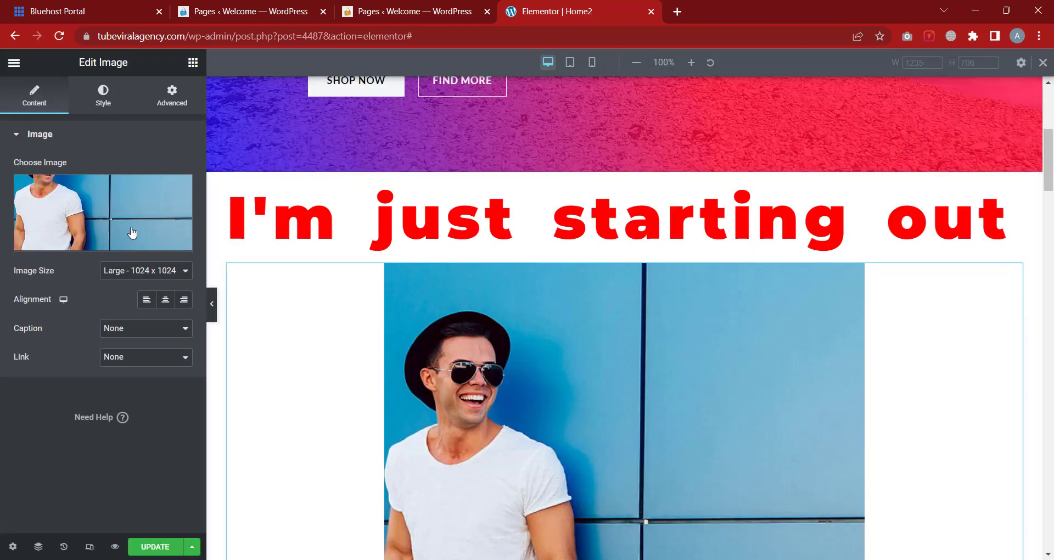
{"action": "left_click", "coordinate": [181, 190]}
Upload Halal Dollars Facebook Channel Art.png to the media library for the Image widget
{"action": "left_click", "coordinate": [128, 245]}
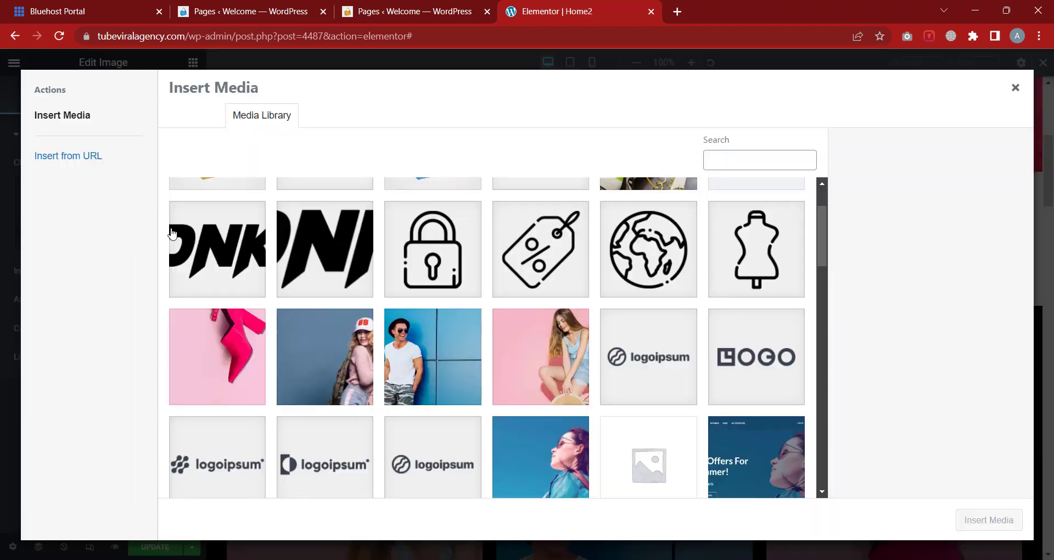
{"action": "left_click", "coordinate": [195, 116]}
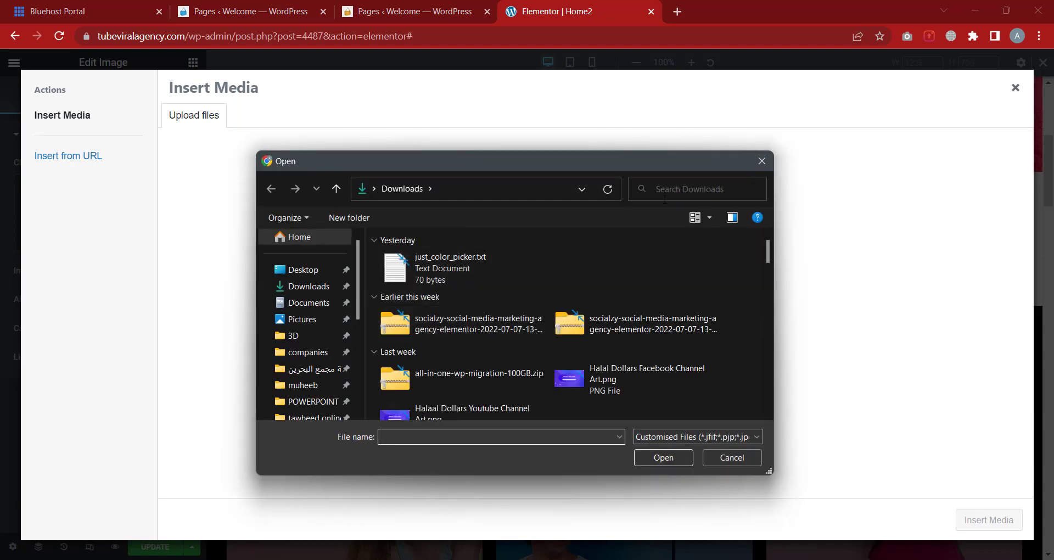
{"action": "left_click", "coordinate": [623, 376]}
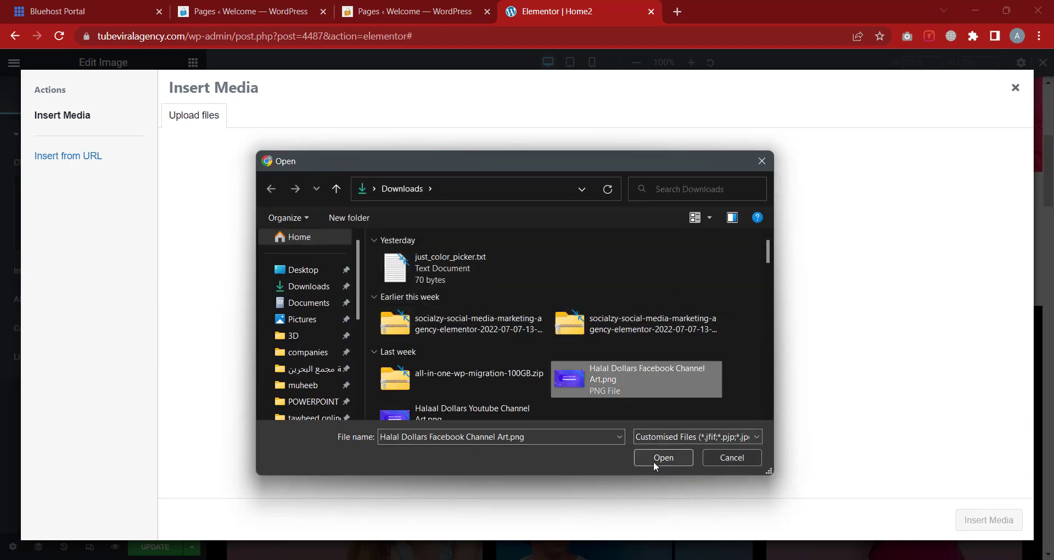
{"action": "left_click", "coordinate": [656, 459]}
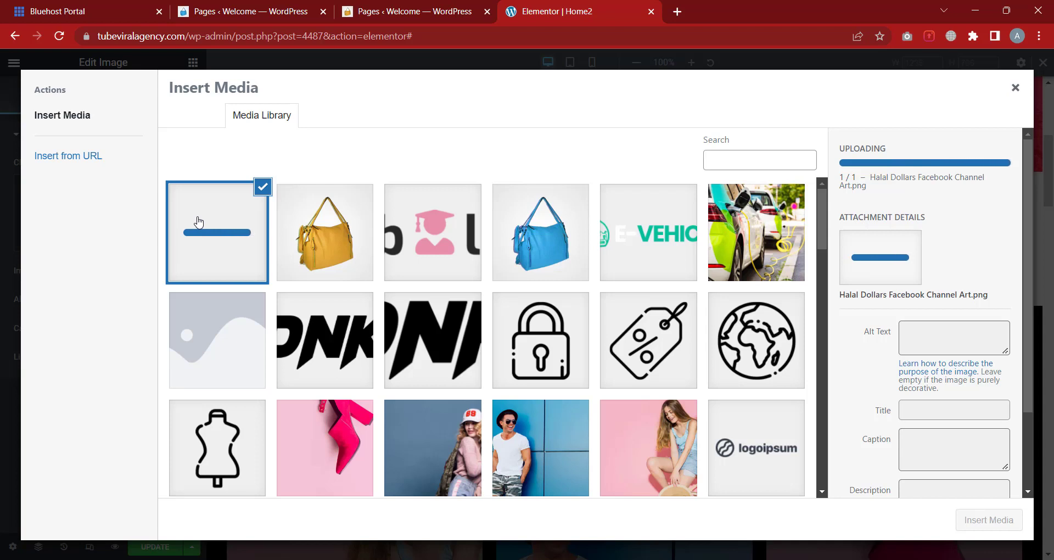
Open tinypng.com in a new Chrome tab, then go back to the Elementor tab
{"action": "left_click", "coordinate": [683, 9]}
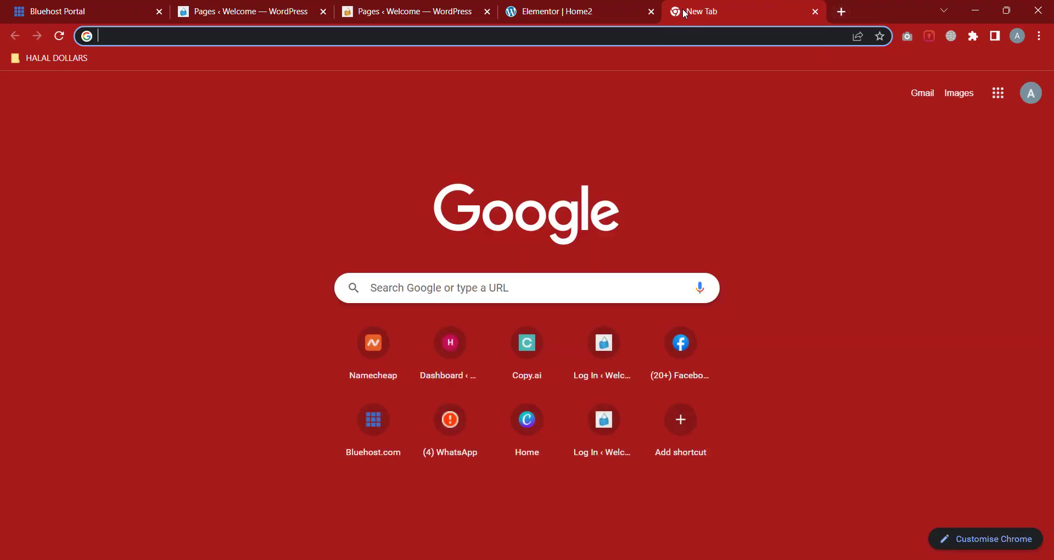
{"action": "type", "text": "tiny"}
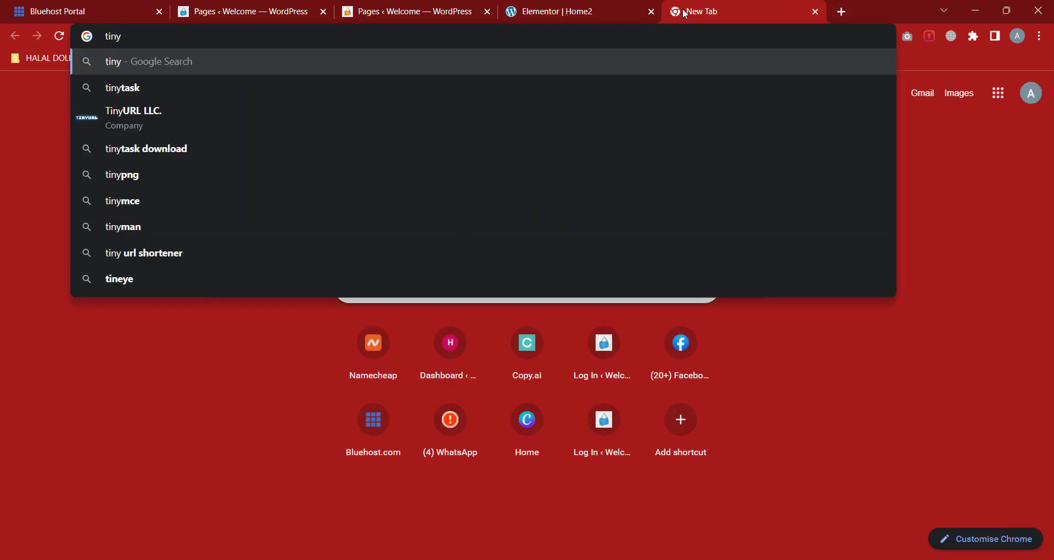
{"action": "type", "text": "png"}
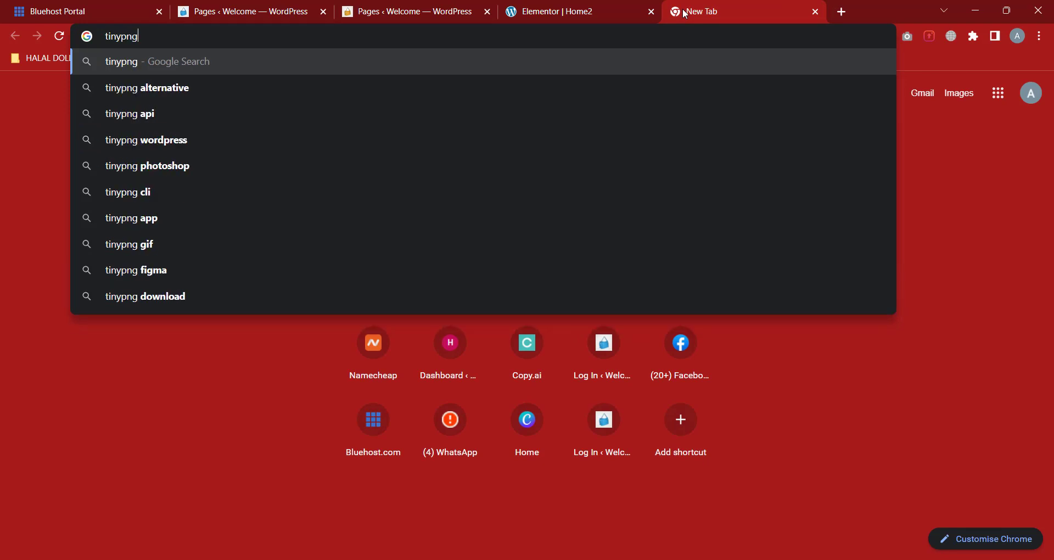
{"action": "type", "text": ".com"}
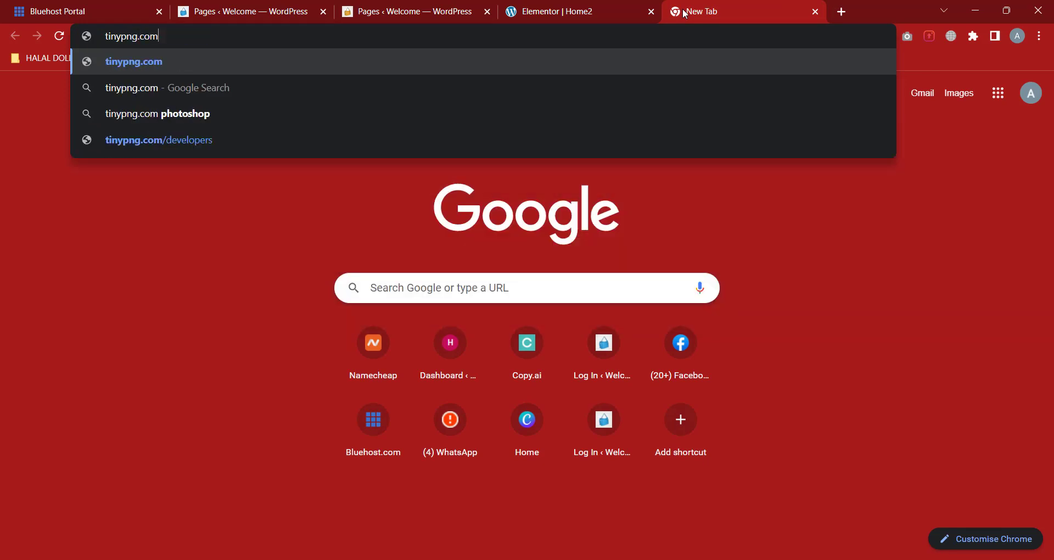
{"action": "key", "text": "Return"}
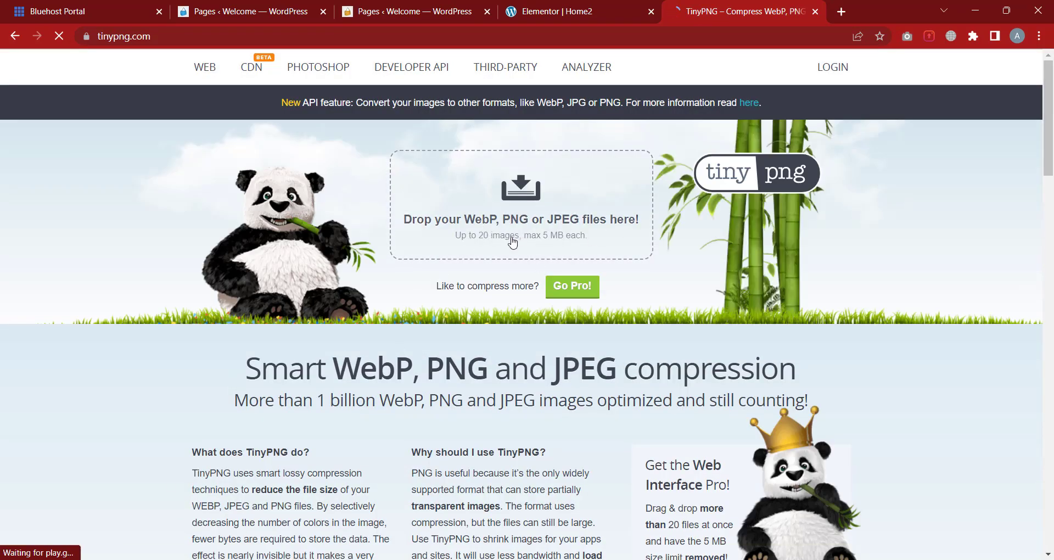
{"action": "left_click", "coordinate": [594, 11]}
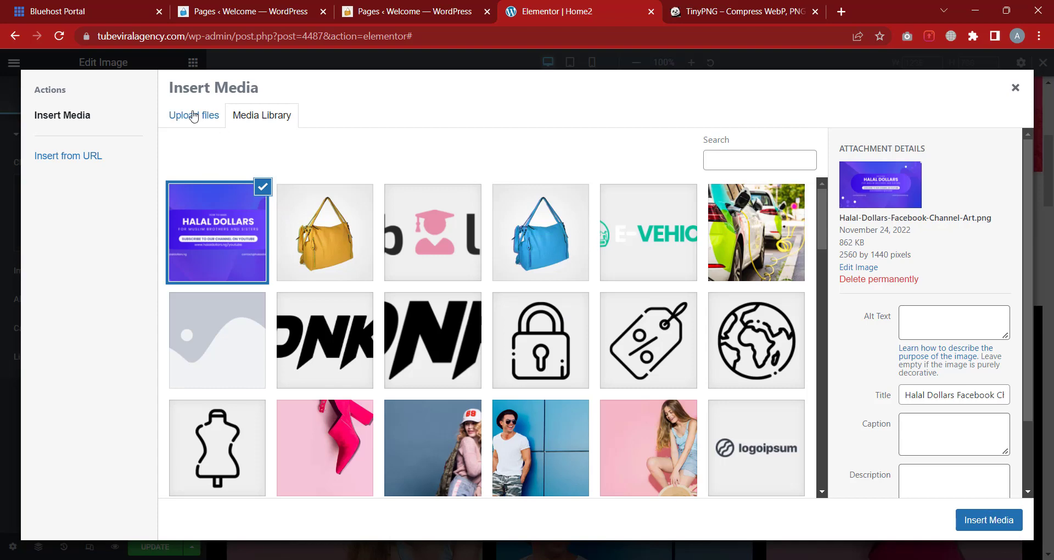
Compress the Halal Dollars channel art on TinyPNG (882.8 KB to 332.9 KB) and download it
{"action": "left_click", "coordinate": [193, 115]}
{"action": "left_click", "coordinate": [629, 318]}
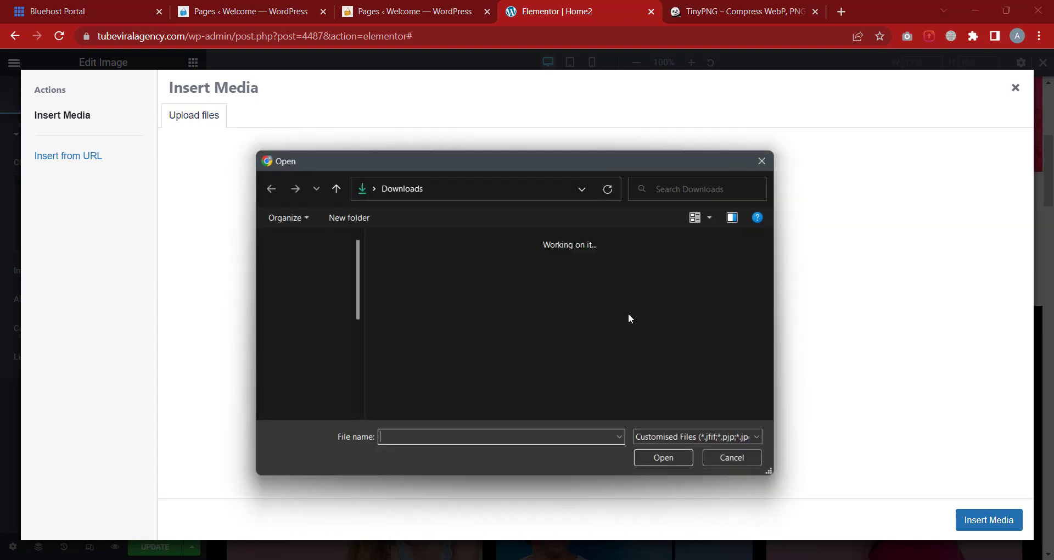
{"action": "left_click", "coordinate": [595, 385]}
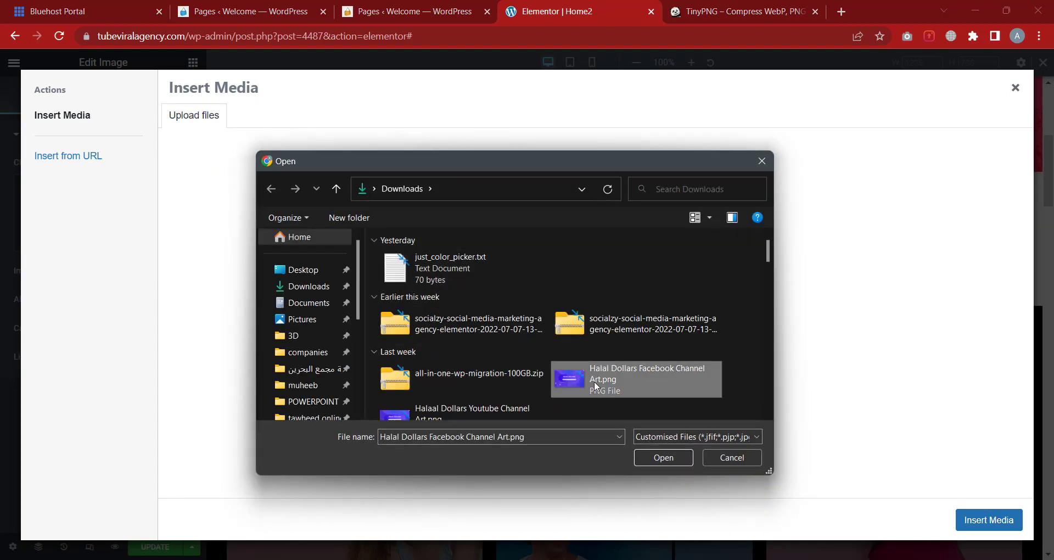
{"action": "left_click_drag", "start_coordinate": [595, 385], "coordinate": [594, 145]}
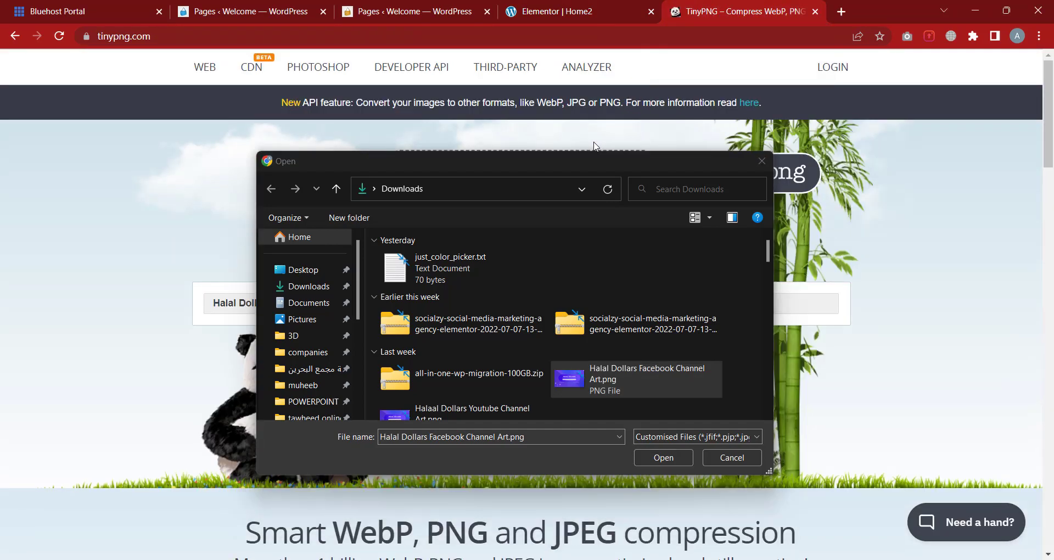
{"action": "left_click", "coordinate": [714, 460]}
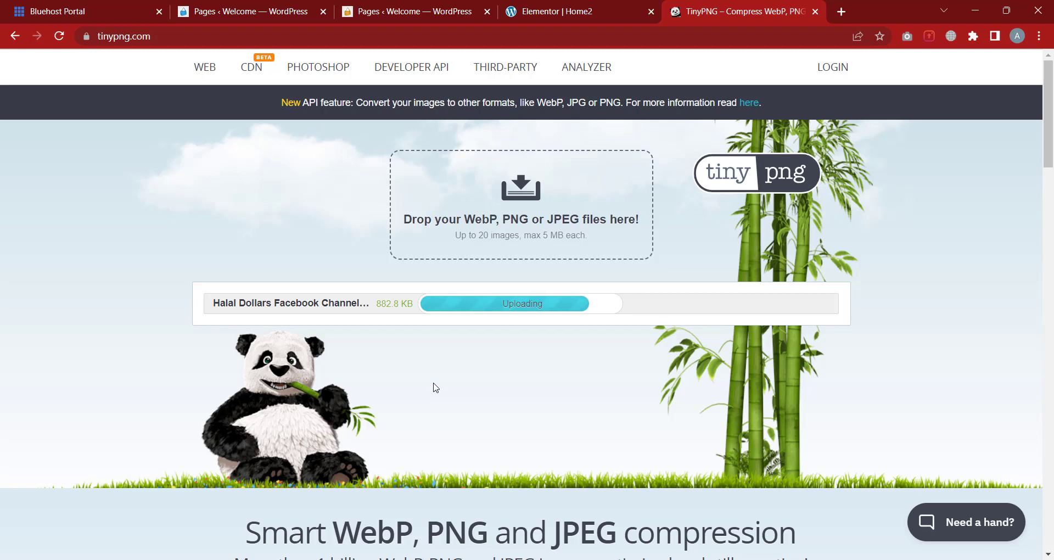
{"action": "scroll", "coordinate": [543, 373], "scroll_direction": "down", "scroll_amount": 1}
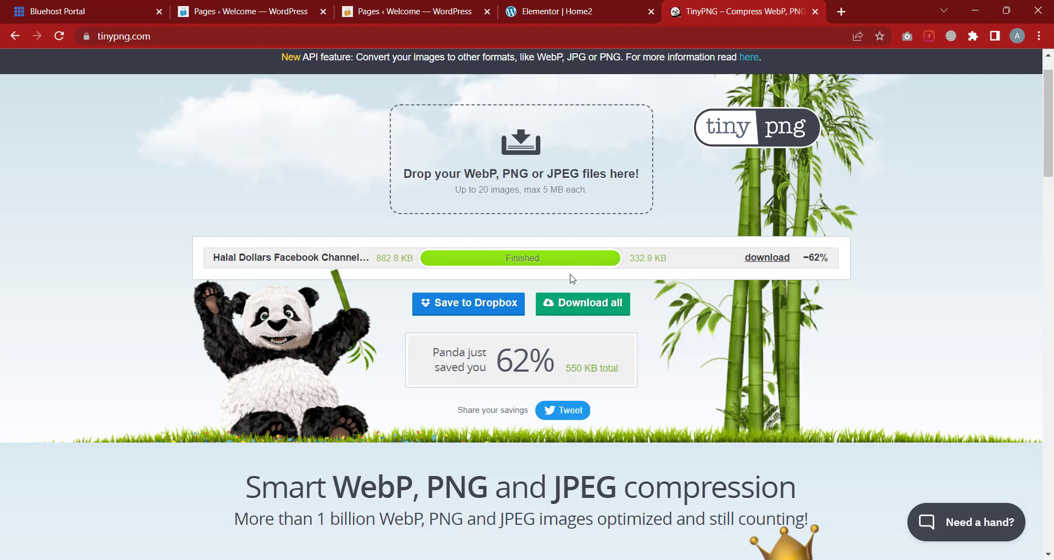
{"action": "left_click", "coordinate": [781, 258]}
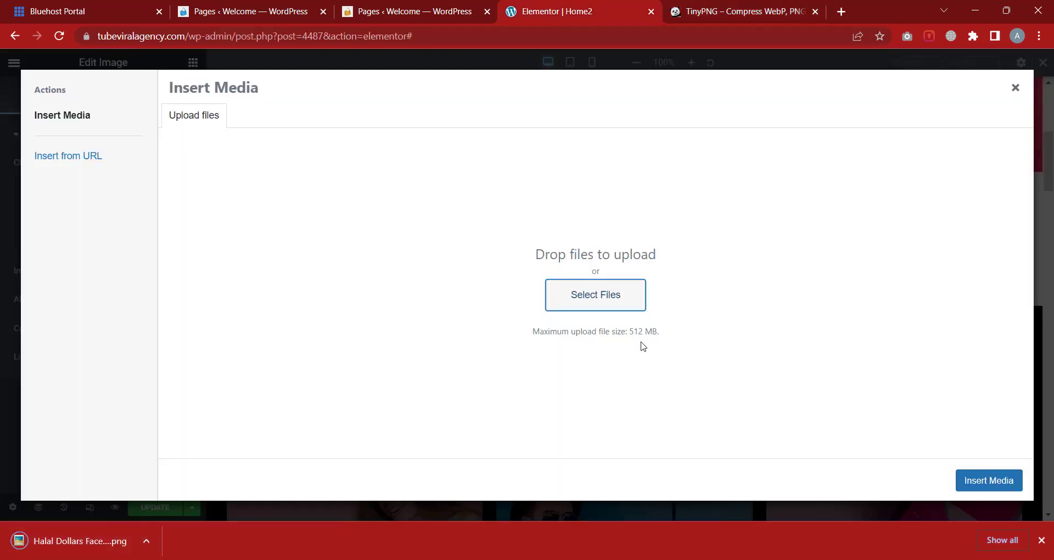
Insert the uploaded Halal Dollars image from the media library into the Image widget
{"action": "left_click", "coordinate": [251, 121]}
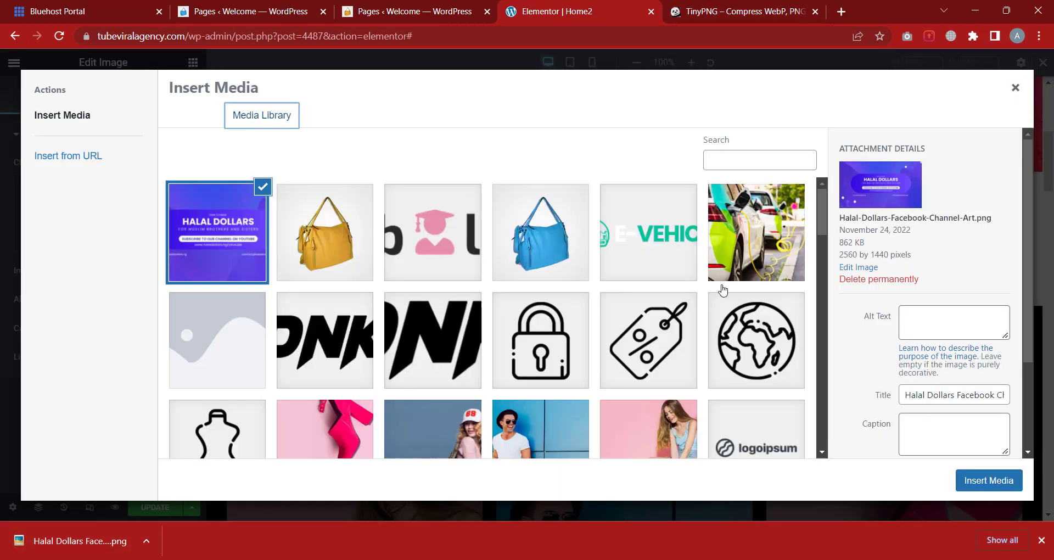
{"action": "left_click", "coordinate": [989, 480]}
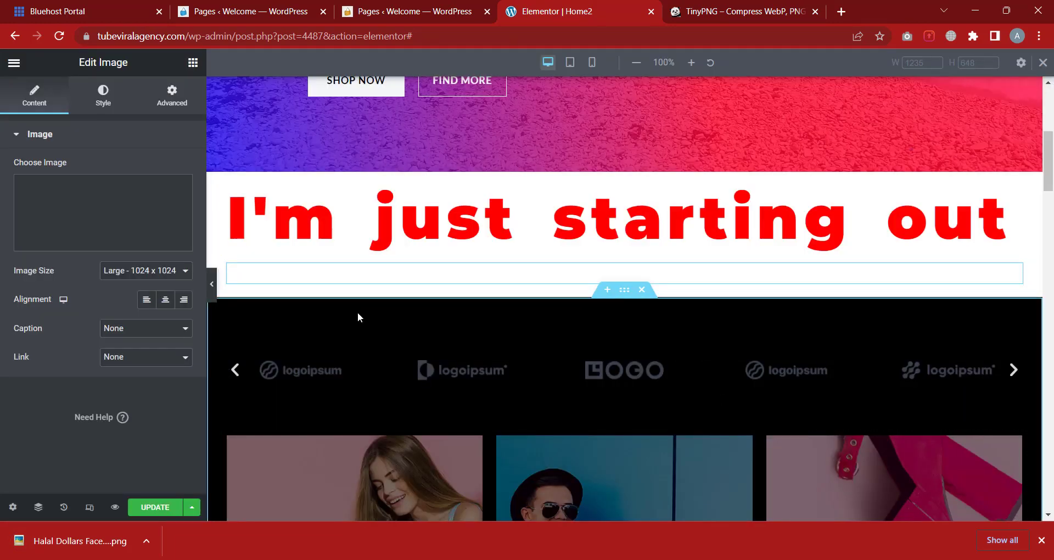
{"action": "scroll", "coordinate": [441, 298], "scroll_direction": "down", "scroll_amount": 2}
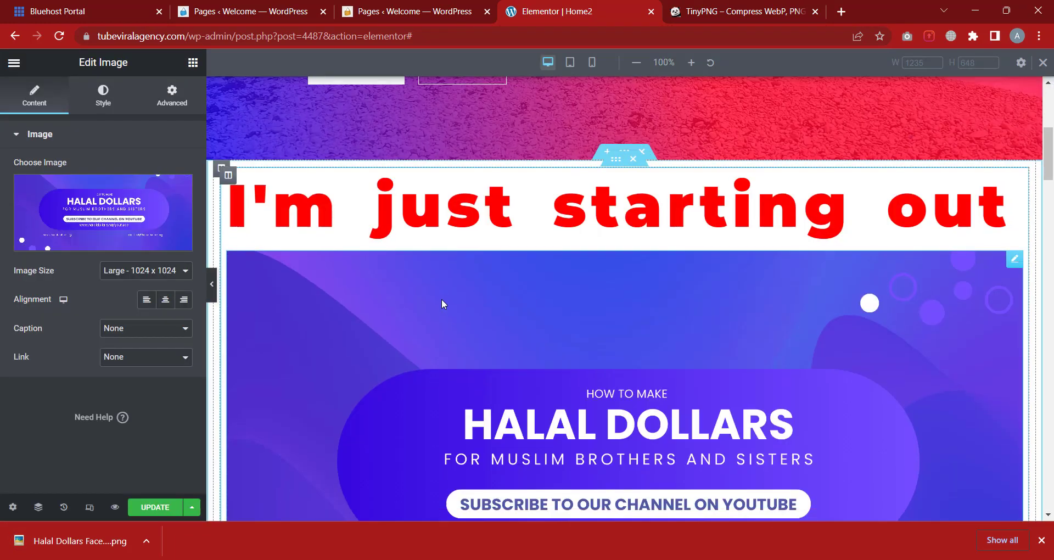
{"action": "scroll", "coordinate": [515, 339], "scroll_direction": "down", "scroll_amount": 1}
{"action": "scroll", "coordinate": [925, 379], "scroll_direction": "up", "scroll_amount": 2}
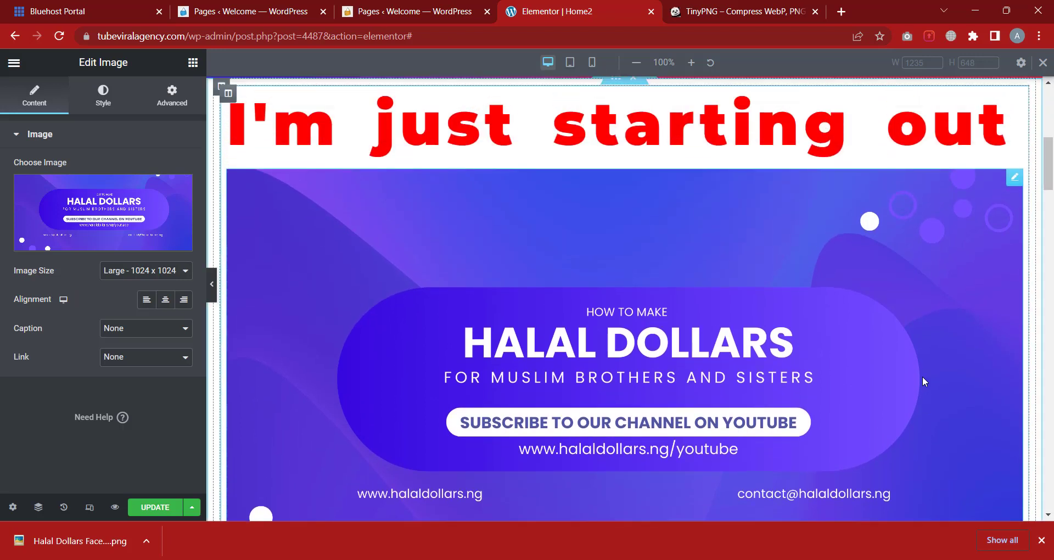
{"action": "scroll", "coordinate": [773, 280], "scroll_direction": "down", "scroll_amount": 2}
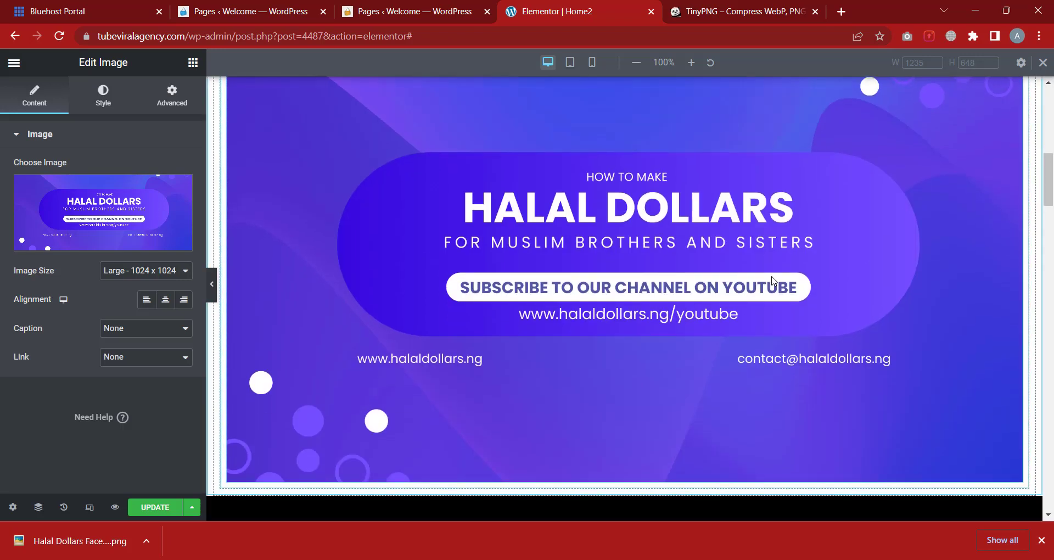
Keep Large size, left-align the image, leave no caption, and set Link to Custom URL
{"action": "left_click", "coordinate": [124, 279]}
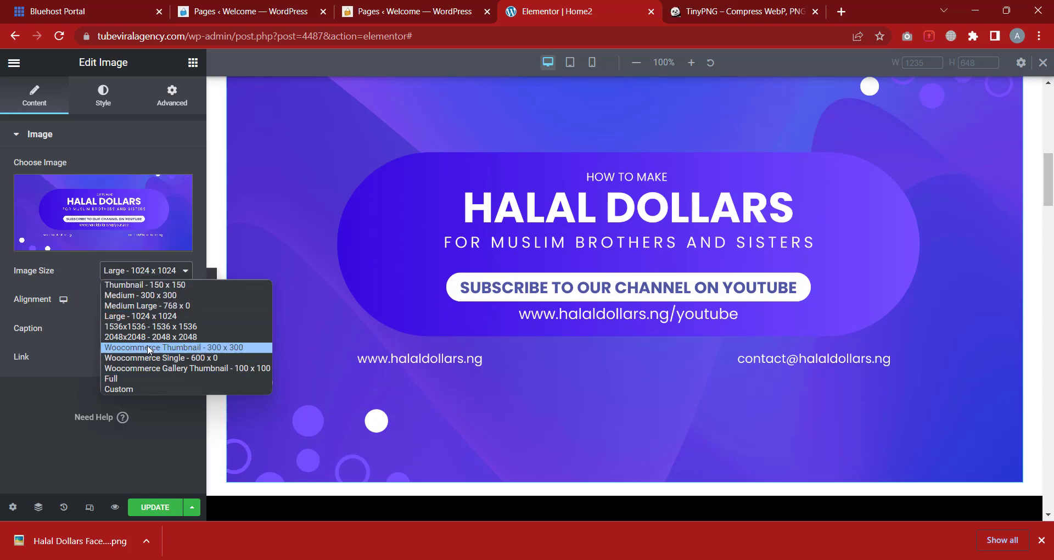
{"action": "left_click", "coordinate": [142, 315]}
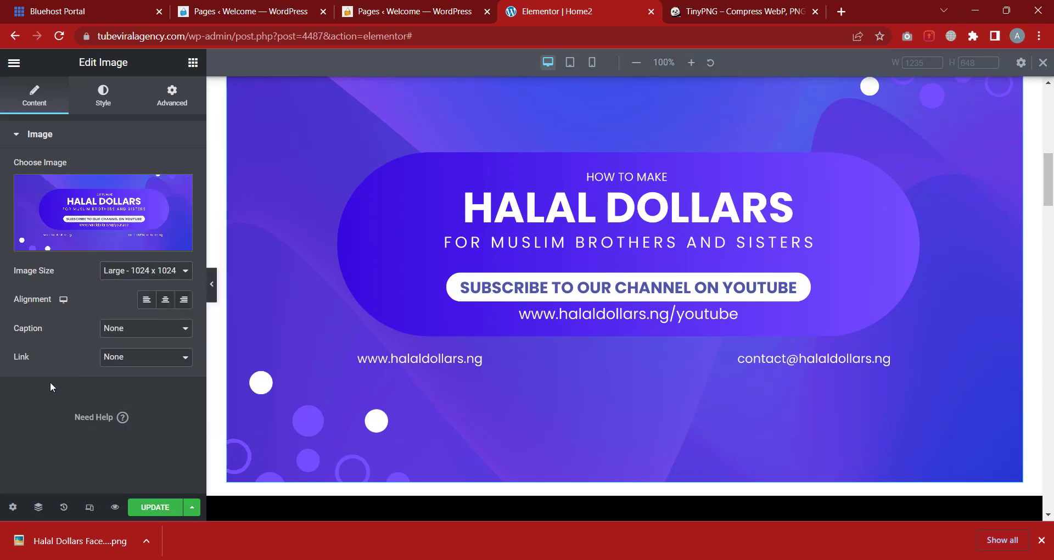
{"action": "left_click", "coordinate": [146, 304]}
{"action": "left_click", "coordinate": [141, 332]}
{"action": "left_click", "coordinate": [141, 332]}
{"action": "left_click", "coordinate": [124, 360]}
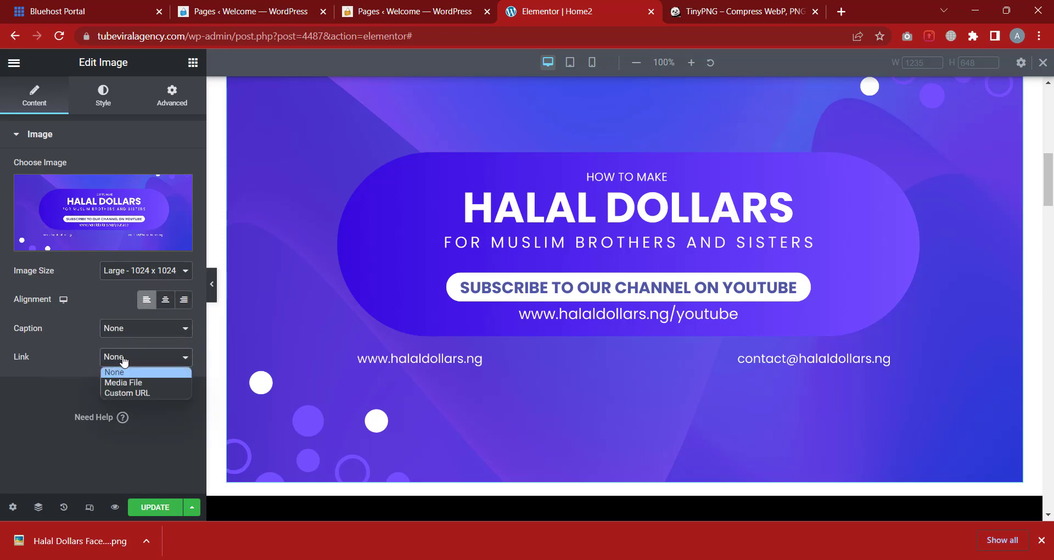
{"action": "left_click", "coordinate": [133, 393]}
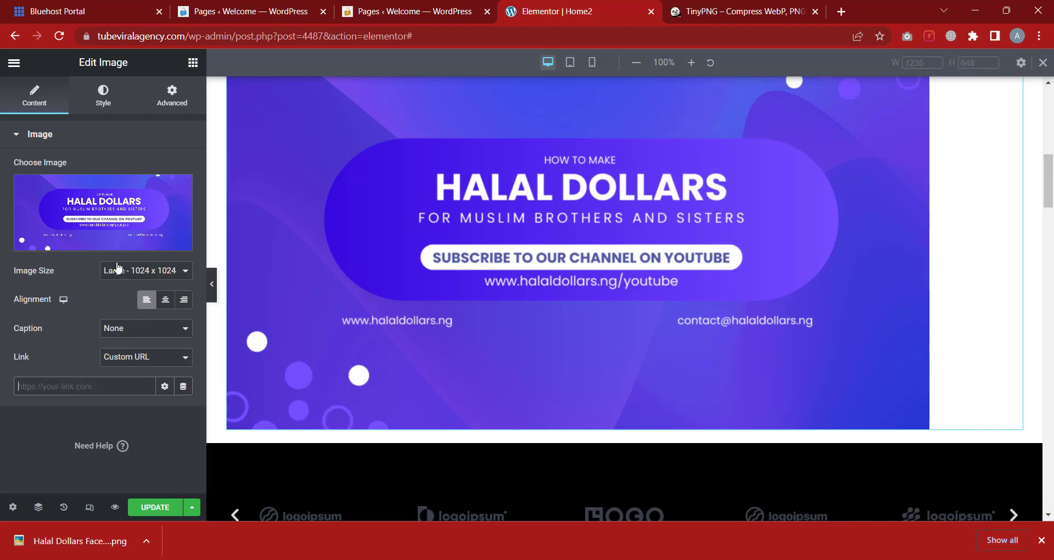
Give the banner image width 70, max width 49 and height 325 px
{"action": "left_click", "coordinate": [103, 98]}
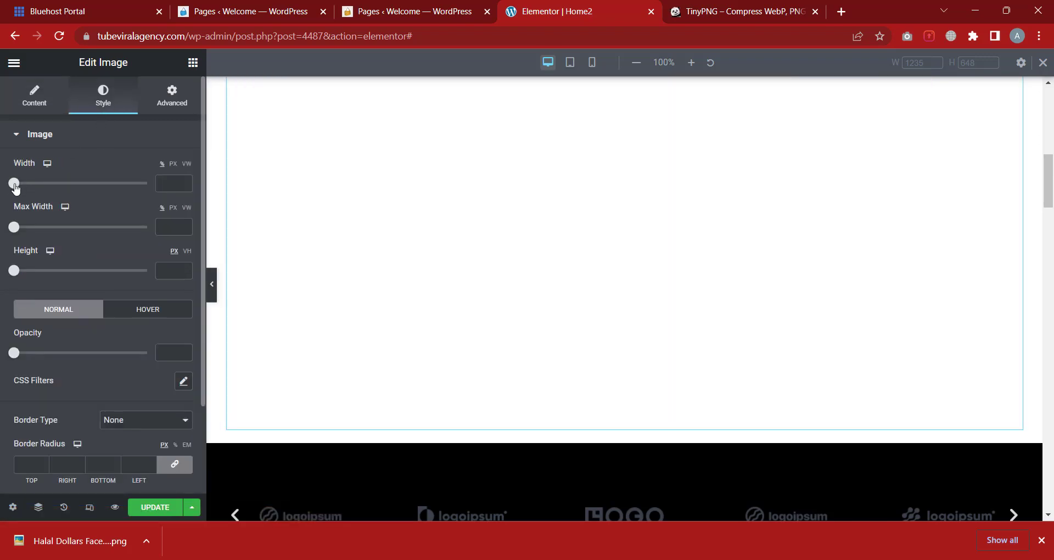
{"action": "left_click_drag", "start_coordinate": [15, 186], "coordinate": [110, 190]}
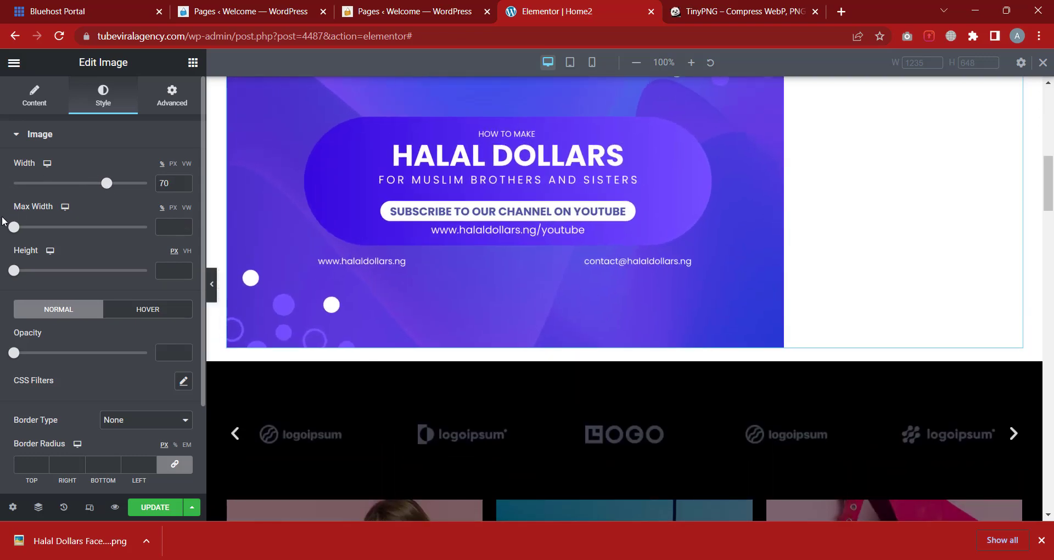
{"action": "left_click_drag", "start_coordinate": [15, 230], "coordinate": [81, 228]}
{"action": "left_click_drag", "start_coordinate": [18, 272], "coordinate": [105, 271]}
{"action": "scroll", "coordinate": [187, 338], "scroll_direction": "down", "scroll_amount": 1}
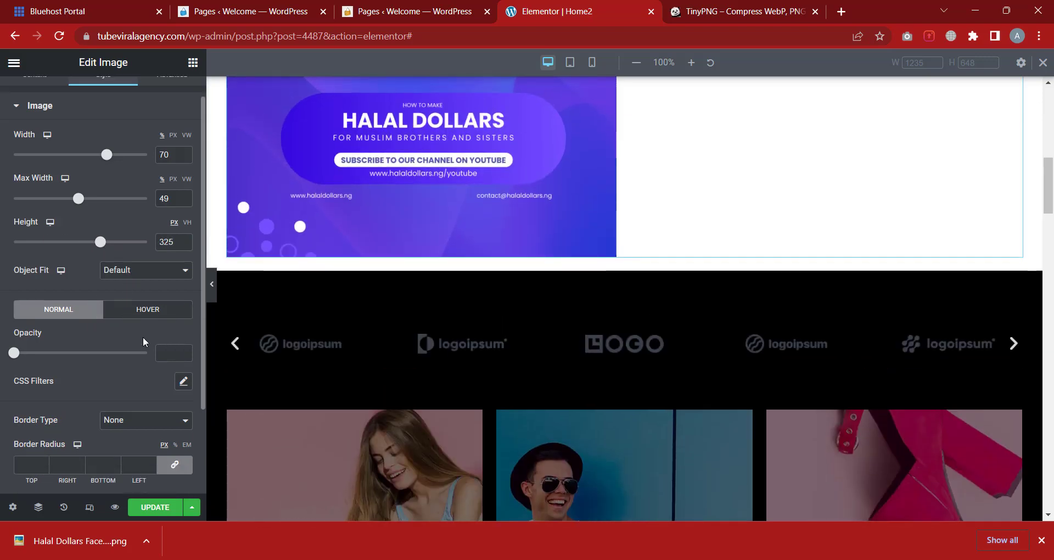
Set the banner image's hover opacity to 0.65
{"action": "left_click_drag", "start_coordinate": [18, 357], "coordinate": [134, 360]}
{"action": "left_click", "coordinate": [147, 313]}
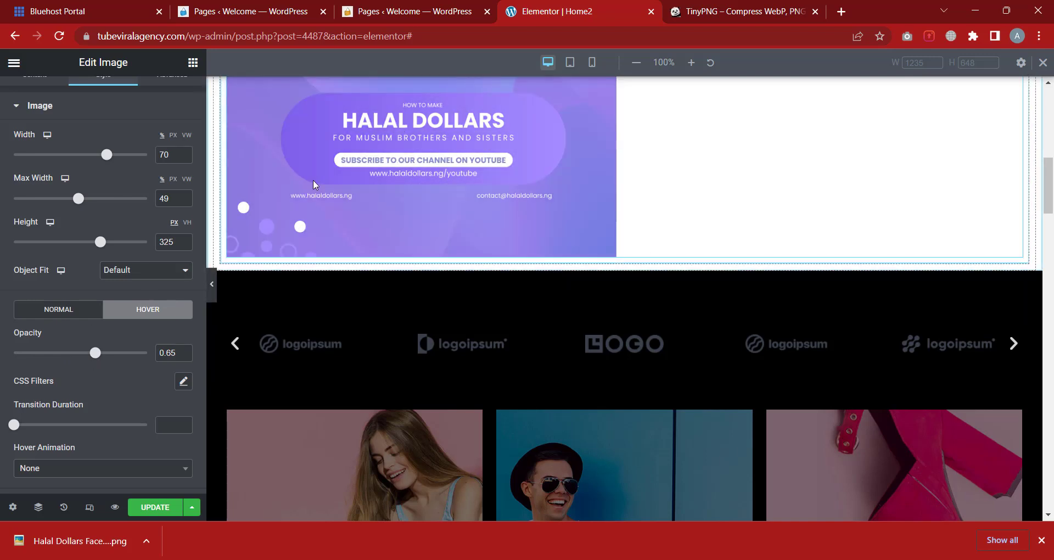
{"action": "scroll", "coordinate": [119, 329], "scroll_direction": "down", "scroll_amount": 3}
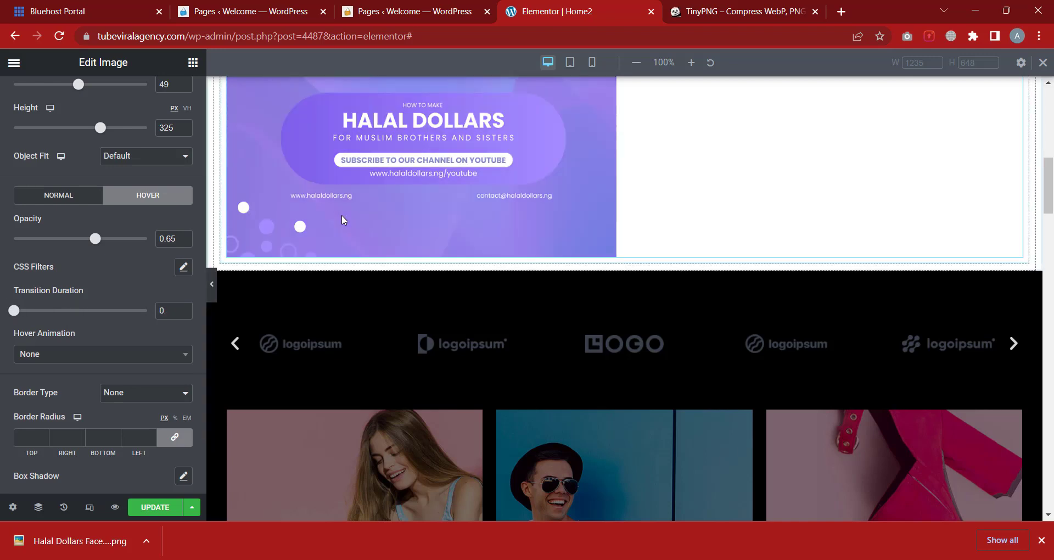
{"action": "scroll", "coordinate": [30, 356], "scroll_direction": "up", "scroll_amount": 1}
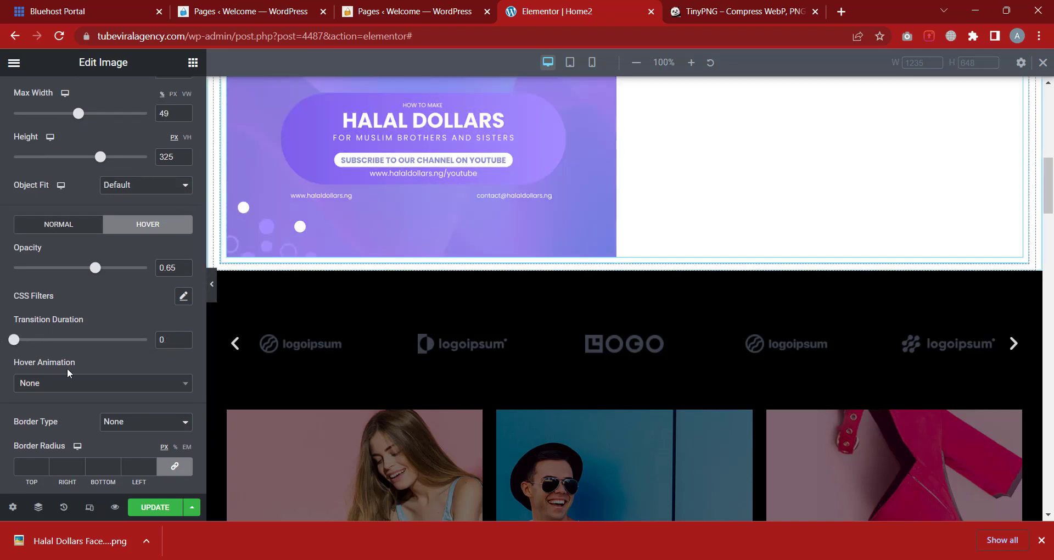
{"action": "scroll", "coordinate": [97, 318], "scroll_direction": "down", "scroll_amount": 1}
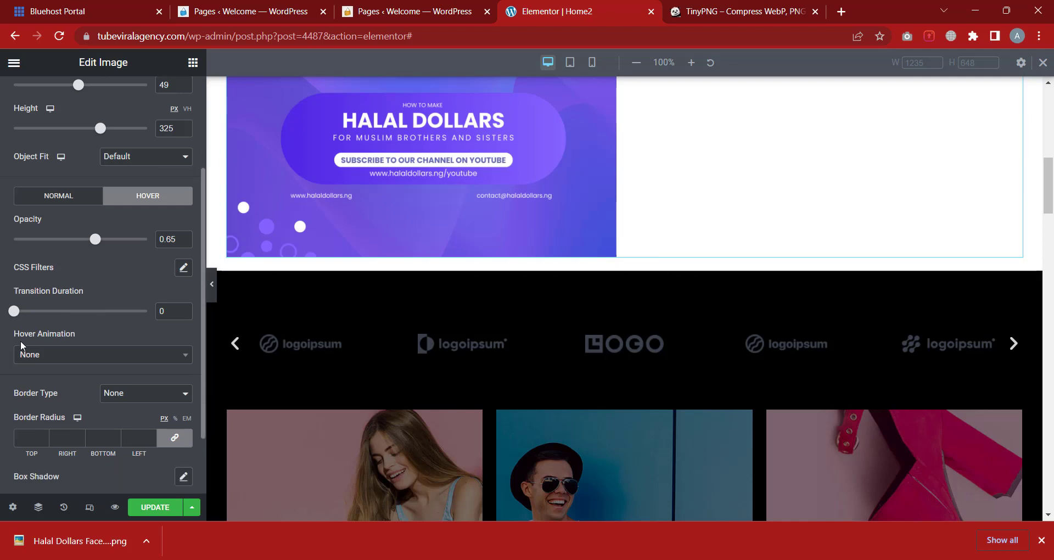
Try Grow, Pop and Bounce In hover animations, then settle on Bounce Out
{"action": "left_click", "coordinate": [62, 356]}
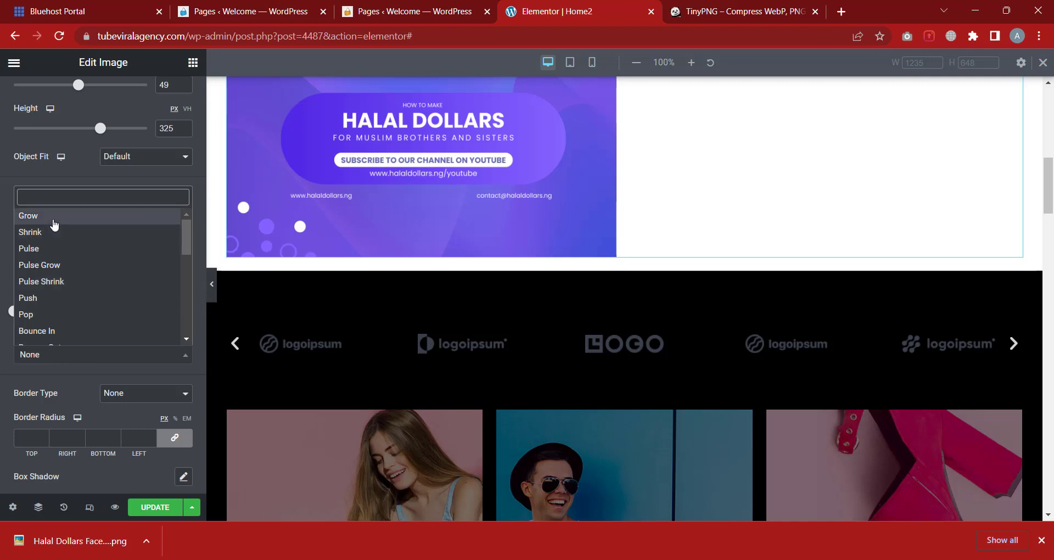
{"action": "left_click", "coordinate": [52, 216]}
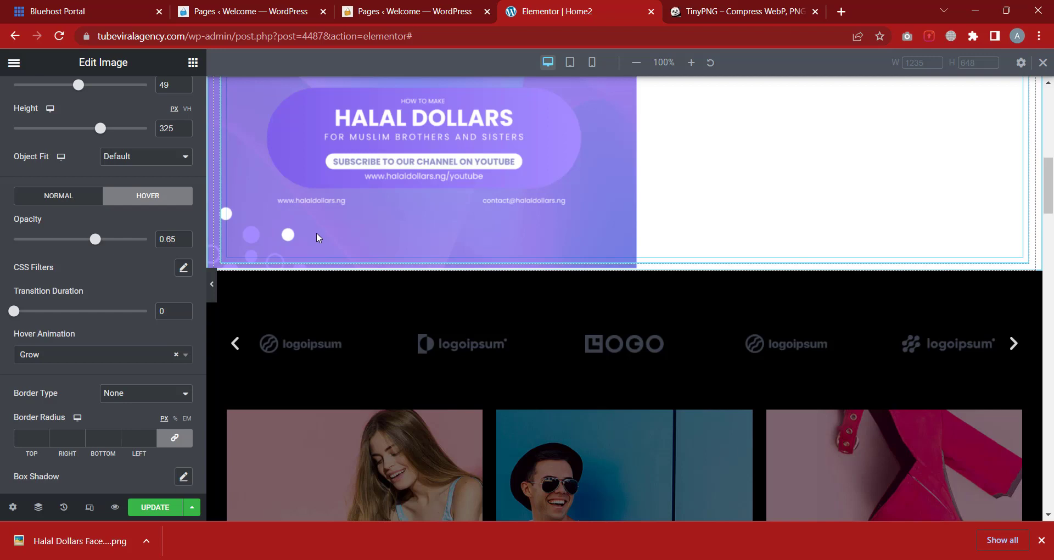
{"action": "left_click", "coordinate": [127, 356]}
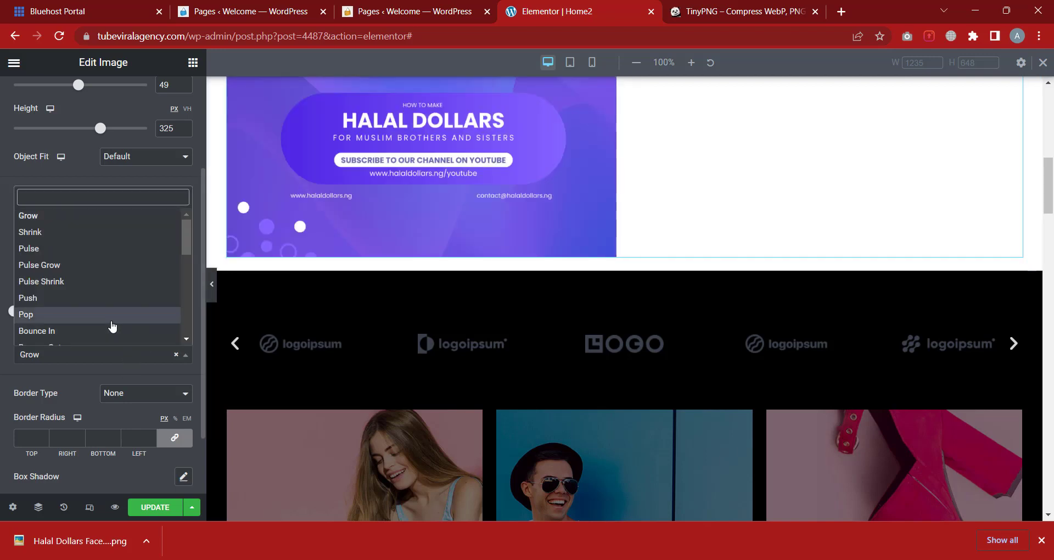
{"action": "scroll", "coordinate": [112, 326], "scroll_direction": "down", "scroll_amount": 1}
{"action": "left_click", "coordinate": [71, 271]}
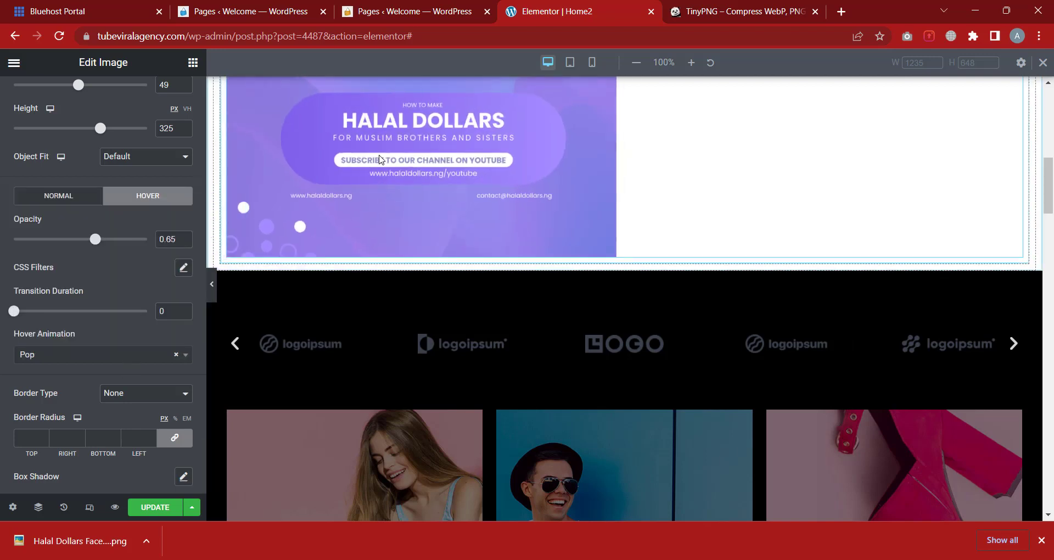
{"action": "left_click", "coordinate": [68, 356]}
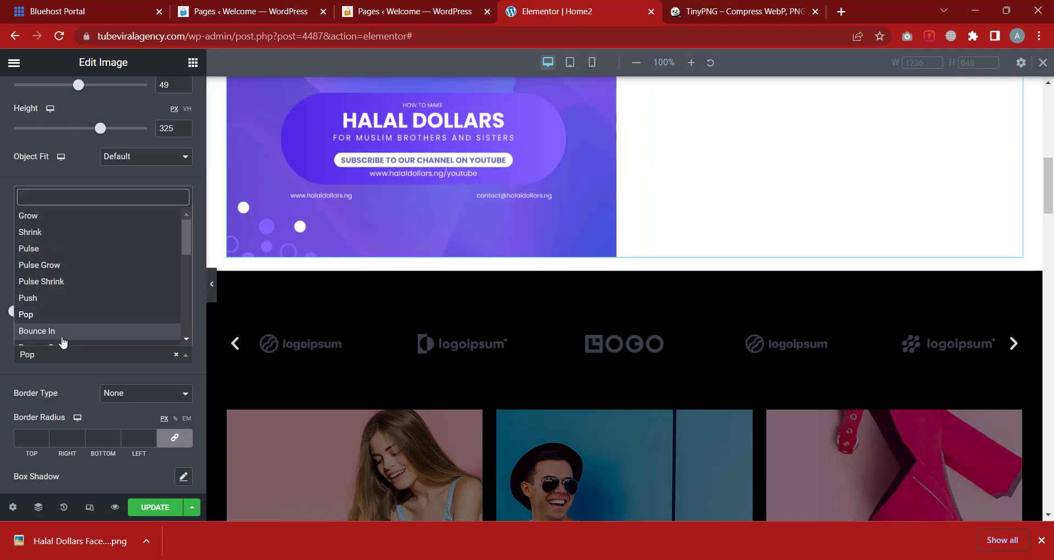
{"action": "left_click", "coordinate": [62, 332]}
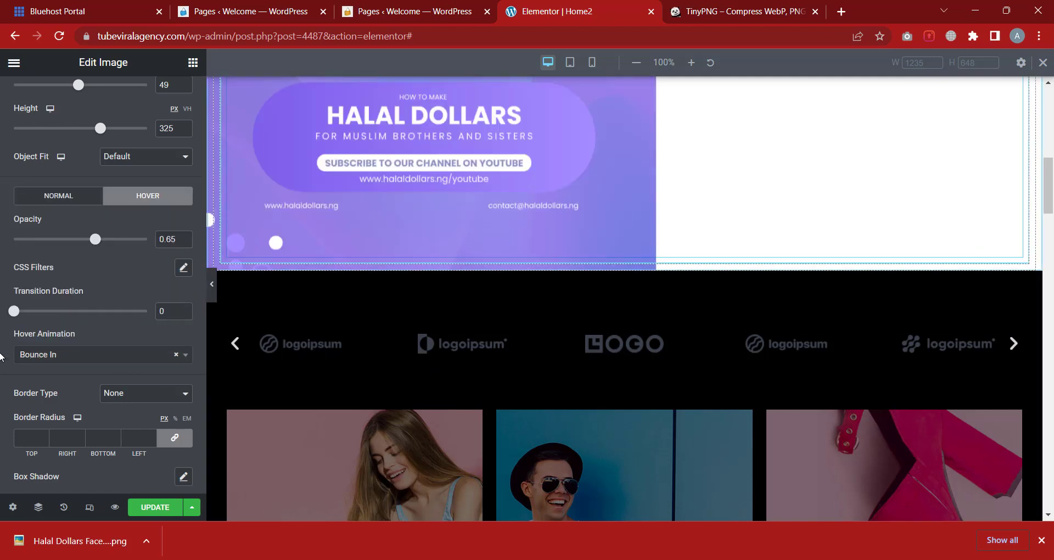
{"action": "left_click", "coordinate": [57, 354]}
{"action": "scroll", "coordinate": [85, 305], "scroll_direction": "down", "scroll_amount": 1}
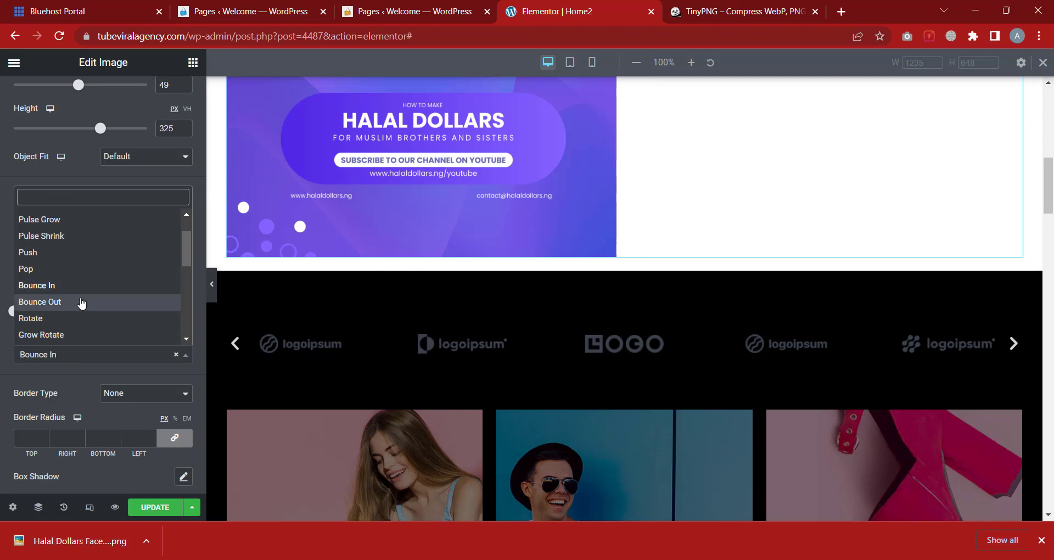
{"action": "left_click", "coordinate": [81, 302]}
{"action": "left_click", "coordinate": [44, 356]}
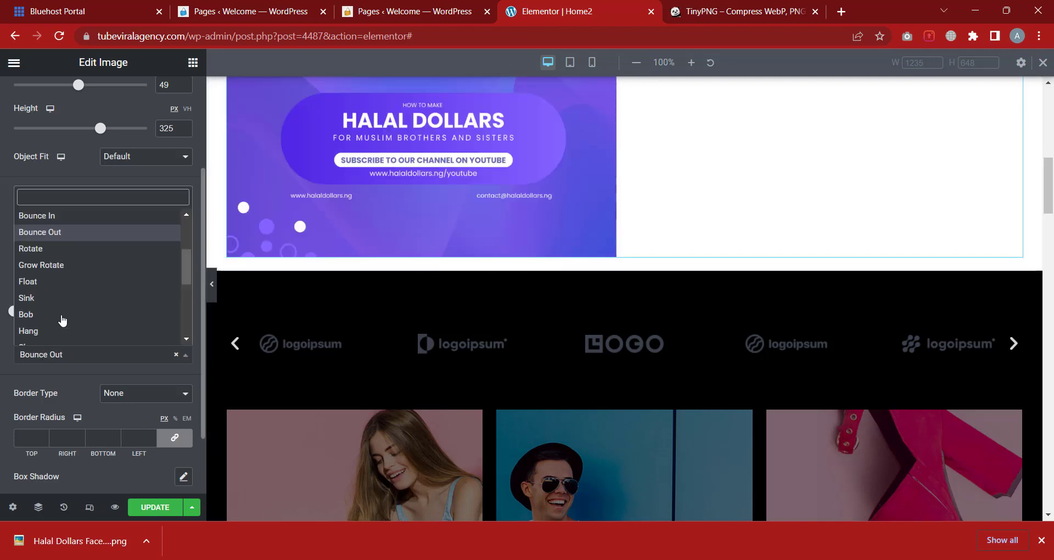
{"action": "scroll", "coordinate": [62, 320], "scroll_direction": "down", "scroll_amount": 2}
{"action": "left_click", "coordinate": [114, 352]}
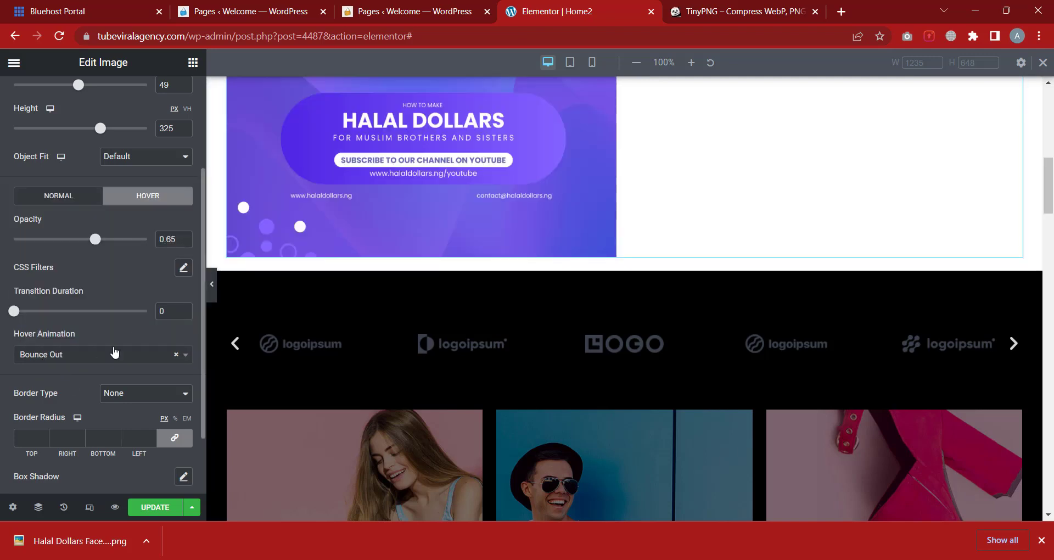
{"action": "scroll", "coordinate": [105, 337], "scroll_direction": "down", "scroll_amount": 2}
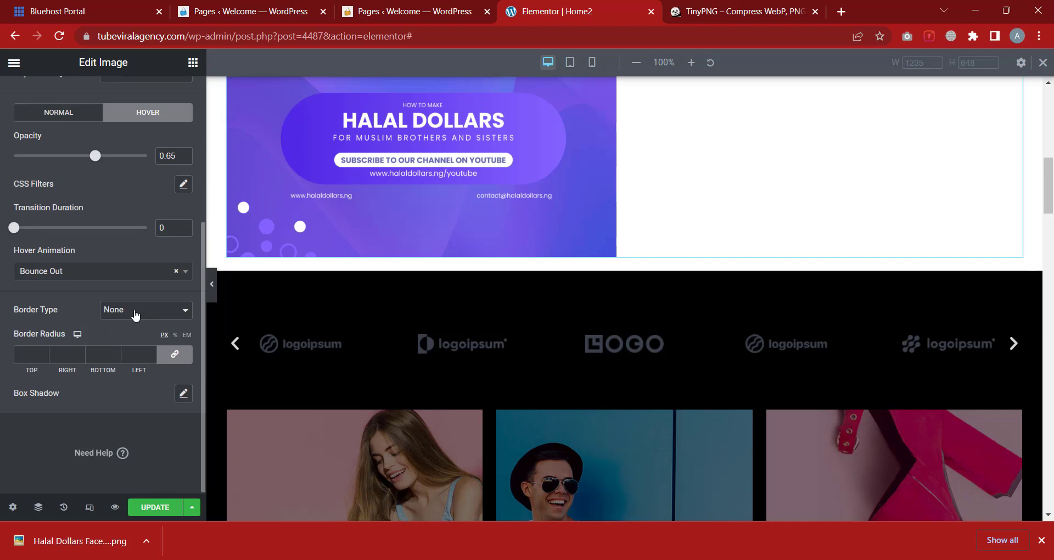
Give the image a solid red (#FE0000) border 9 wide on all sides
{"action": "left_click", "coordinate": [164, 316]}
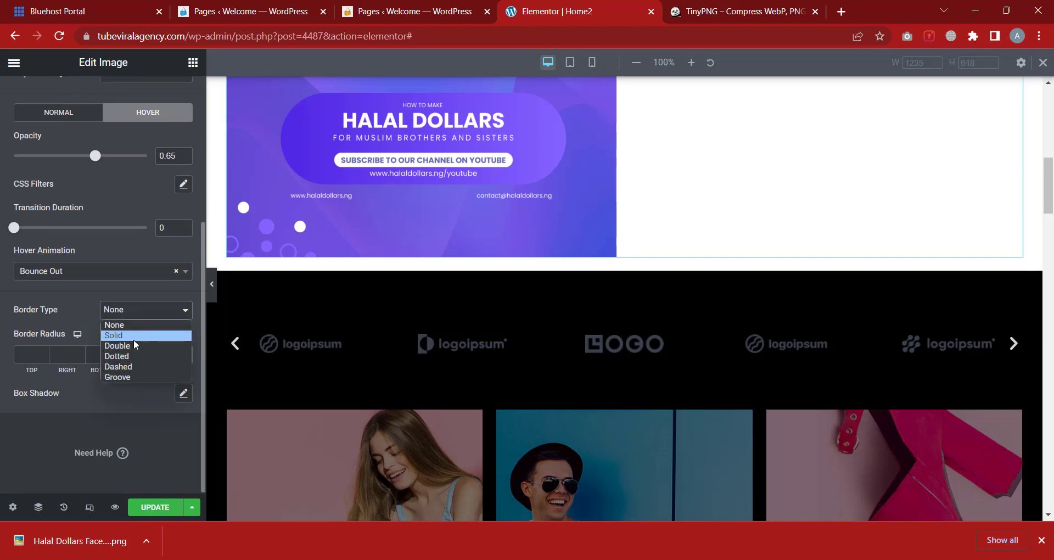
{"action": "left_click", "coordinate": [115, 335]}
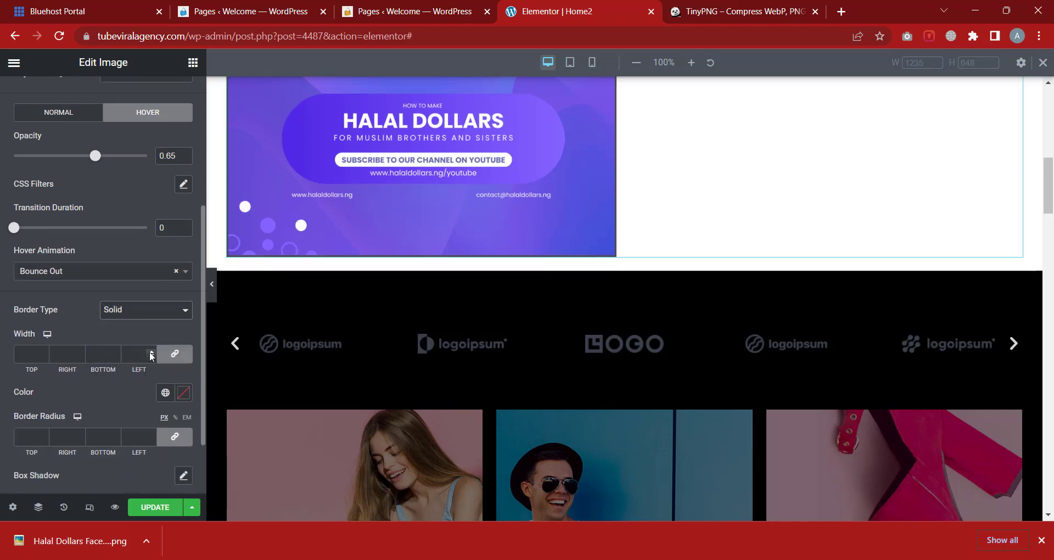
{"action": "left_click", "coordinate": [152, 353]}
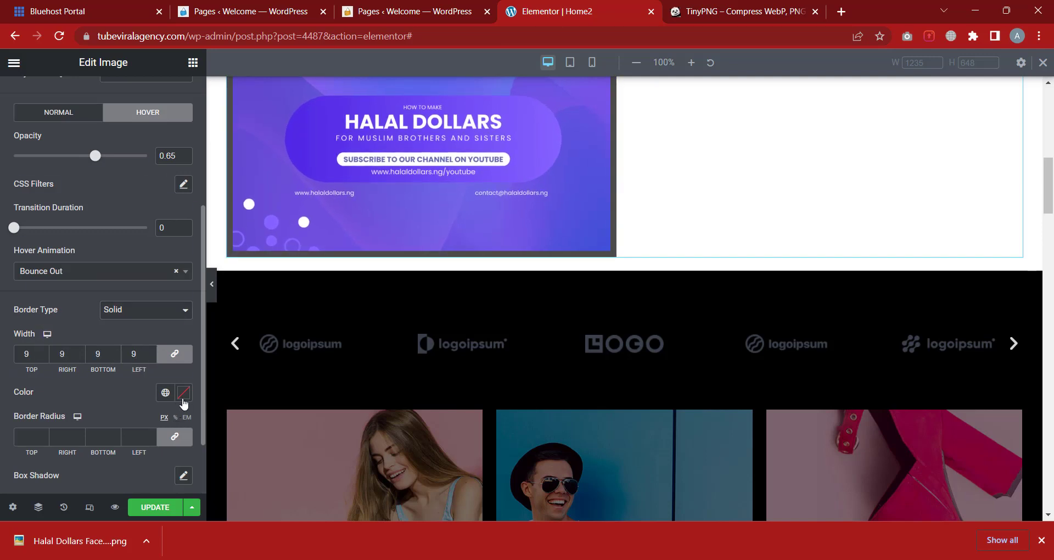
{"action": "left_click", "coordinate": [183, 400]}
{"action": "left_click_drag", "start_coordinate": [170, 235], "coordinate": [182, 209]}
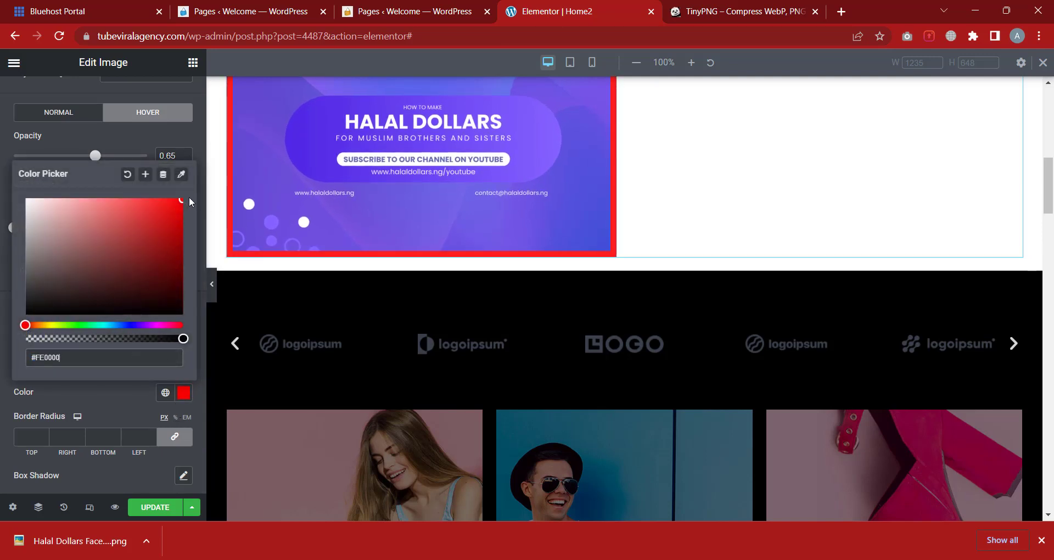
{"action": "scroll", "coordinate": [141, 417], "scroll_direction": "up", "scroll_amount": 3}
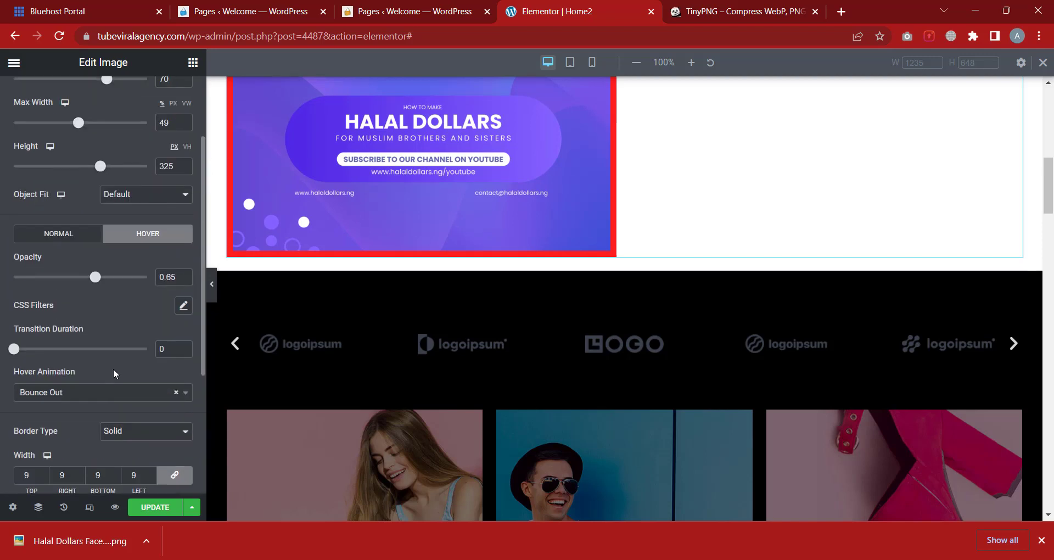
{"action": "scroll", "coordinate": [130, 253], "scroll_direction": "up", "scroll_amount": 2}
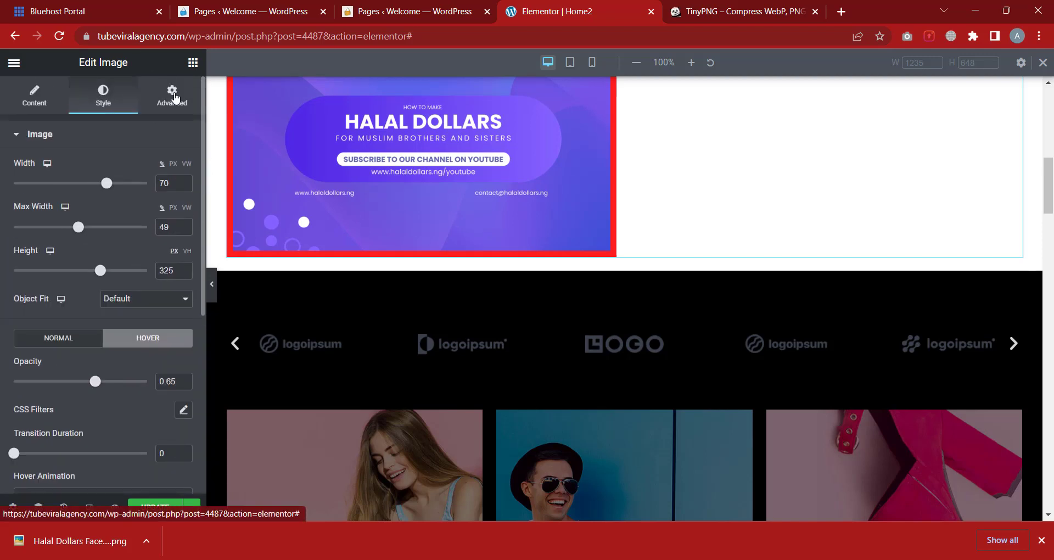
{"action": "left_click", "coordinate": [174, 98]}
{"action": "left_click", "coordinate": [105, 144]}
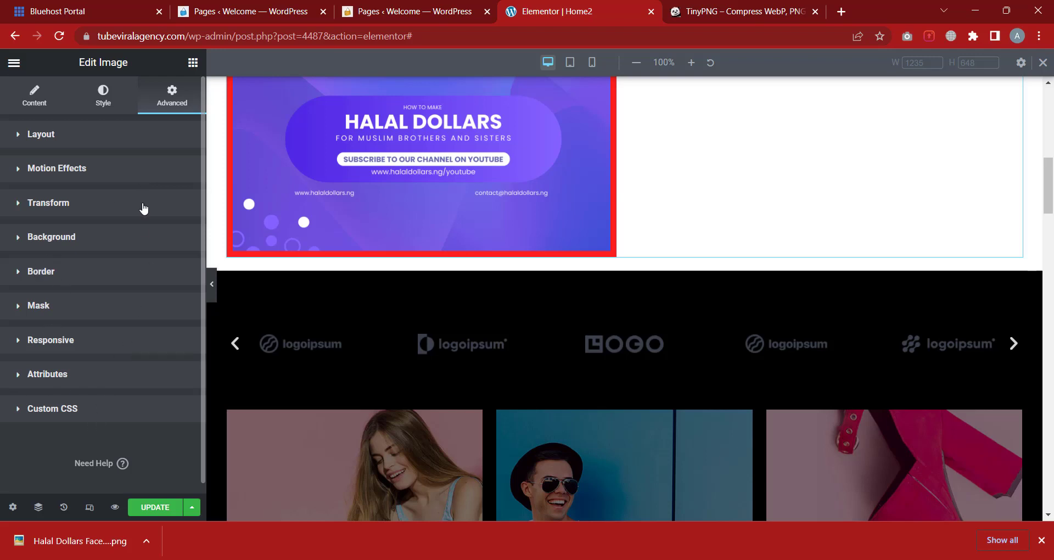
{"action": "scroll", "coordinate": [435, 356], "scroll_direction": "up", "scroll_amount": 3}
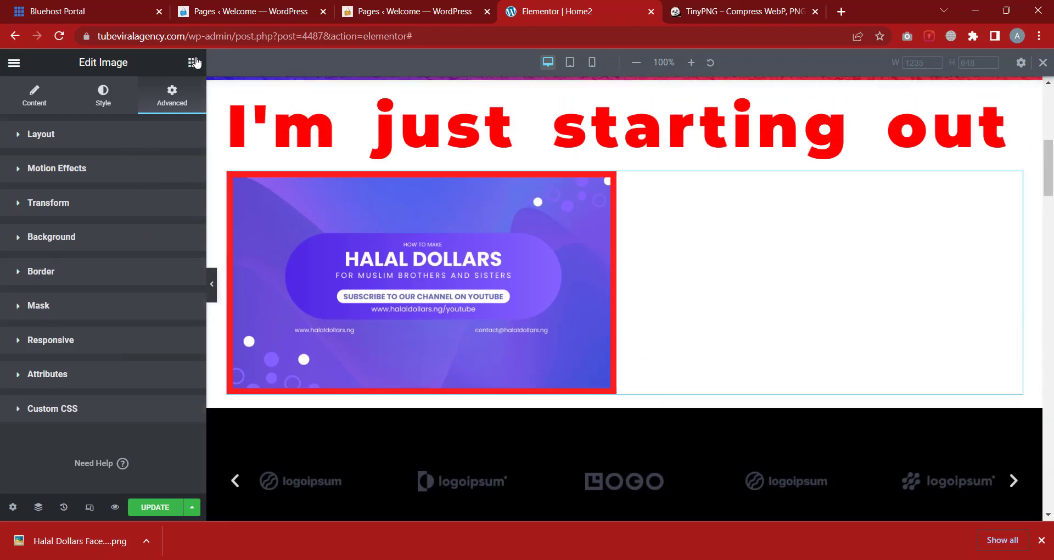
{"action": "left_click", "coordinate": [193, 62]}
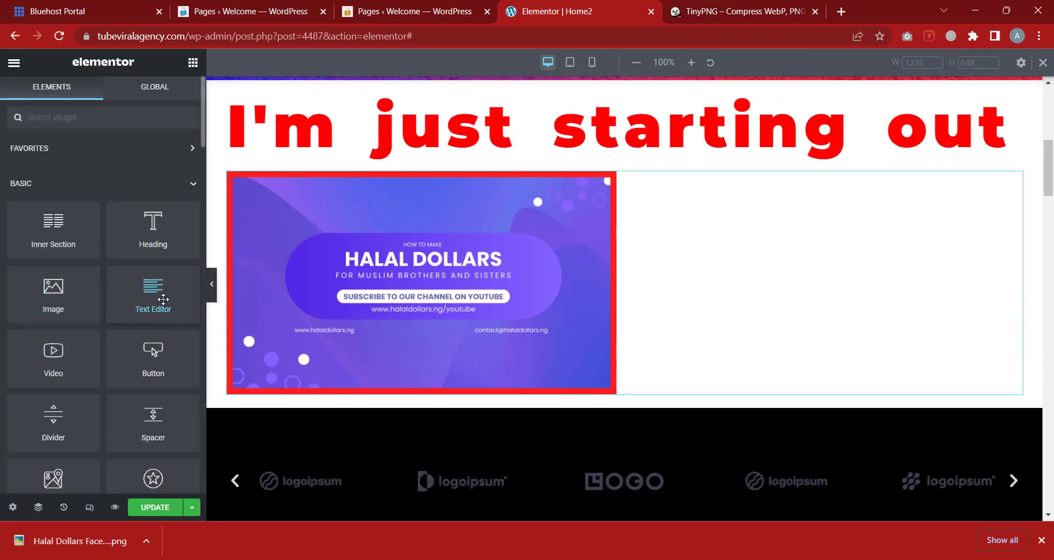
{"action": "scroll", "coordinate": [327, 282], "scroll_direction": "up", "scroll_amount": 1}
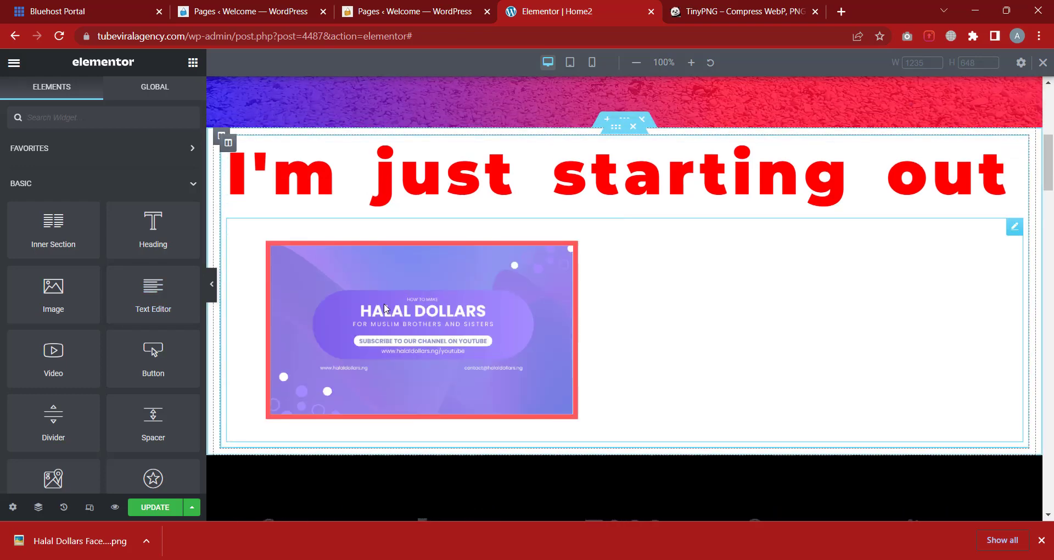
{"action": "scroll", "coordinate": [401, 297], "scroll_direction": "down", "scroll_amount": 10}
{"action": "scroll", "coordinate": [405, 299], "scroll_direction": "down", "scroll_amount": 2}
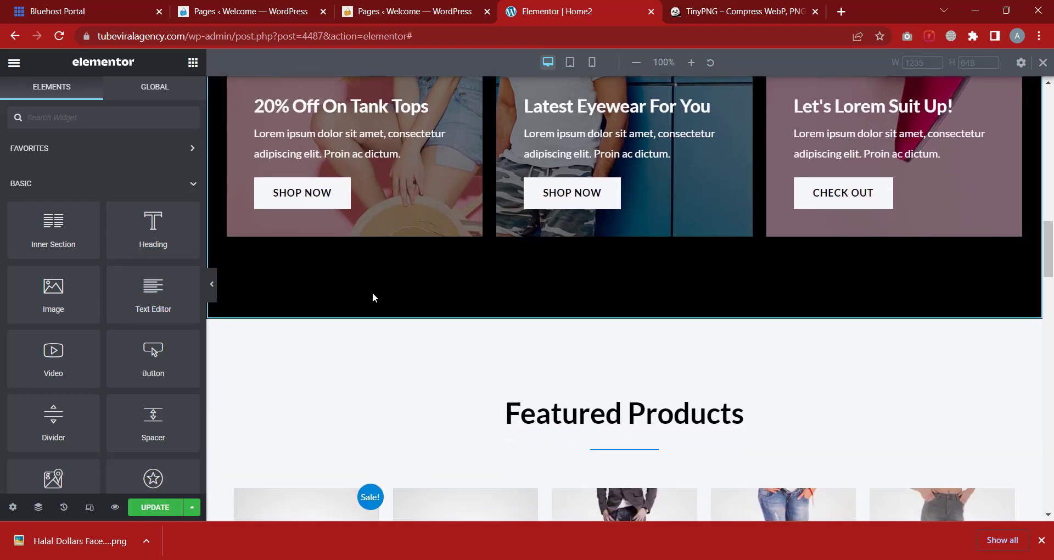
{"action": "scroll", "coordinate": [372, 292], "scroll_direction": "up", "scroll_amount": 2}
{"action": "left_click", "coordinate": [327, 196]}
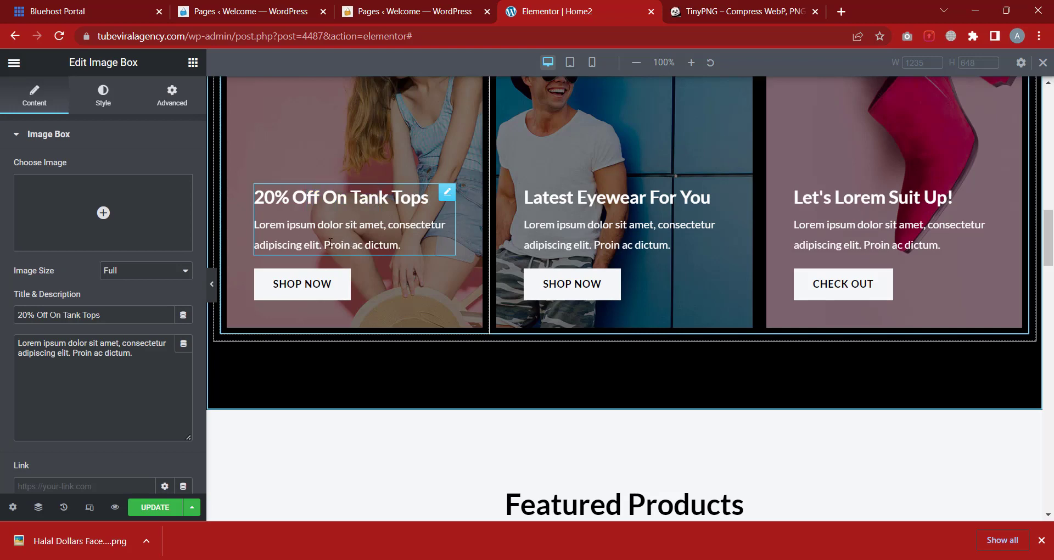
{"action": "scroll", "coordinate": [287, 228], "scroll_direction": "down", "scroll_amount": 5}
{"action": "left_click", "coordinate": [735, 254]}
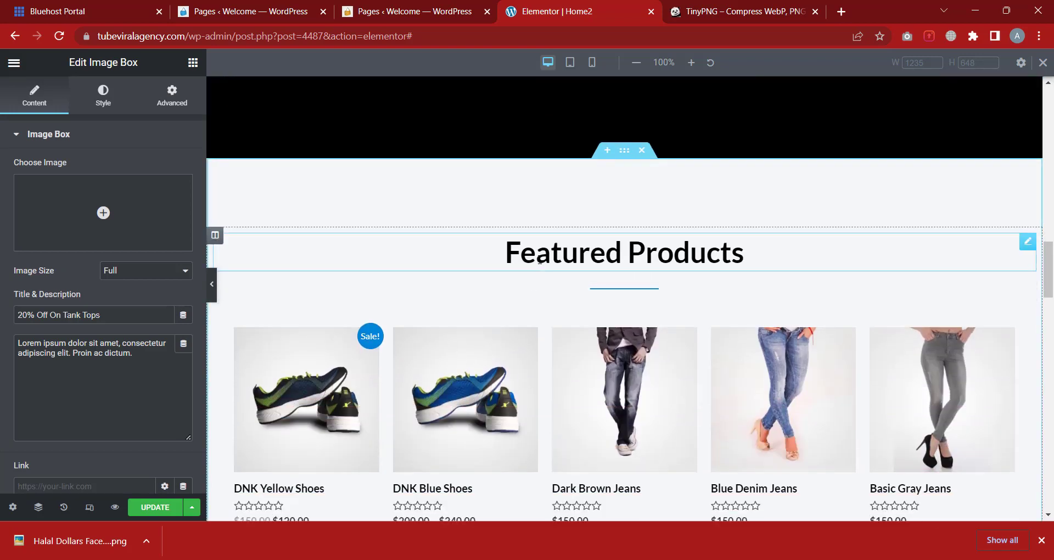
{"action": "left_click", "coordinate": [192, 63]}
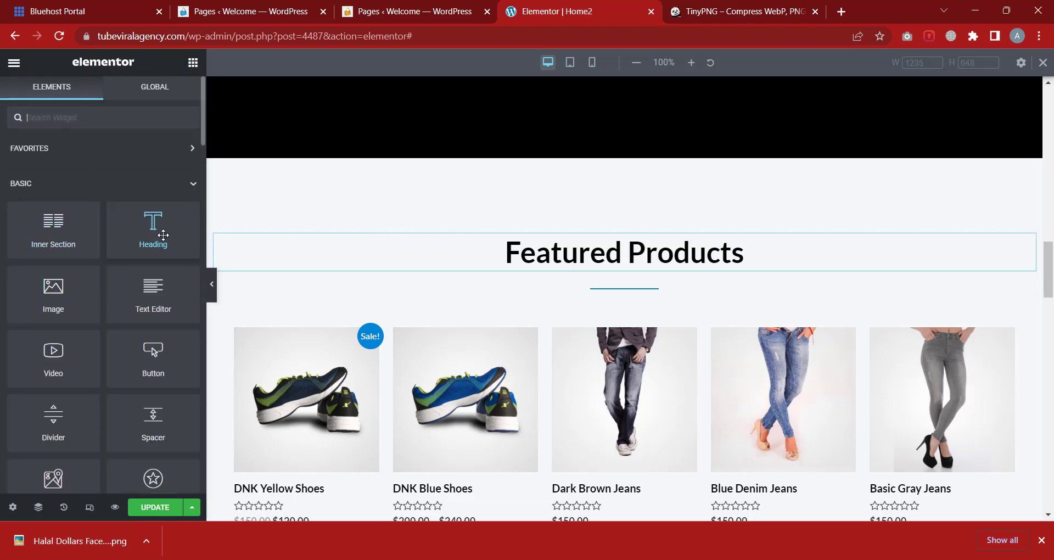
{"action": "scroll", "coordinate": [483, 280], "scroll_direction": "down", "scroll_amount": 3}
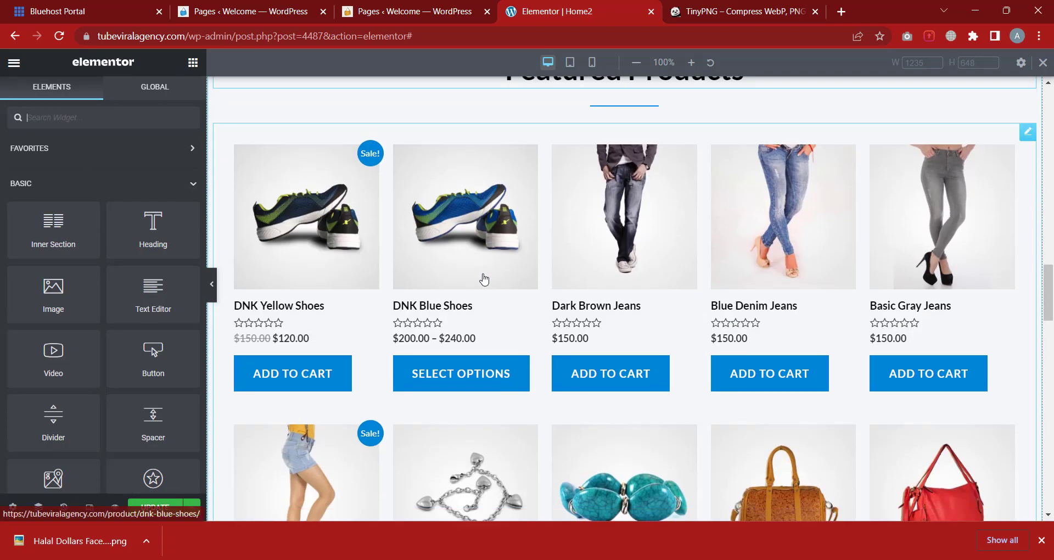
{"action": "scroll", "coordinate": [484, 280], "scroll_direction": "down", "scroll_amount": 12}
{"action": "scroll", "coordinate": [439, 247], "scroll_direction": "up", "scroll_amount": 1}
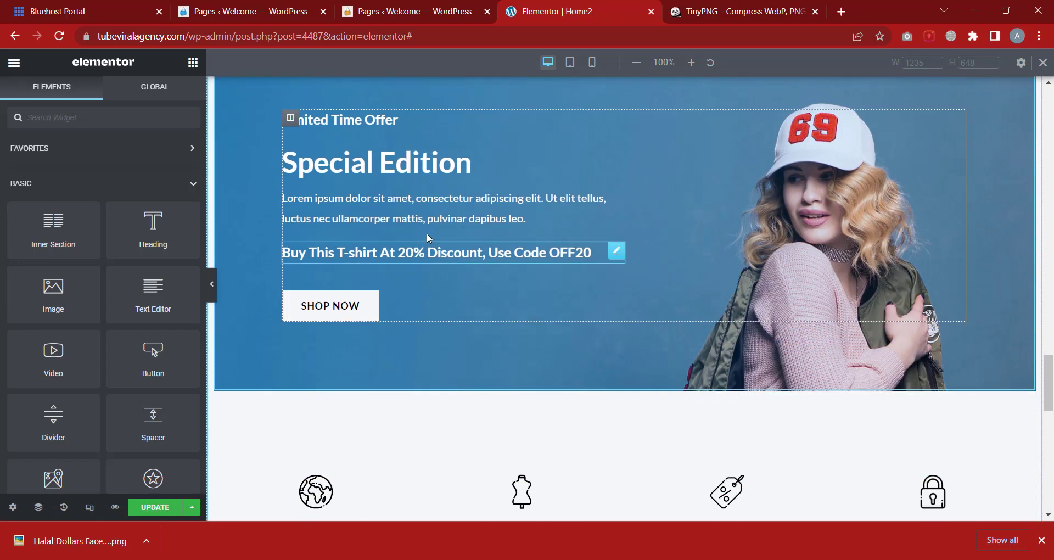
{"action": "scroll", "coordinate": [426, 232], "scroll_direction": "down", "scroll_amount": 2}
{"action": "triple_click", "coordinate": [428, 116]}
{"action": "scroll", "coordinate": [428, 454], "scroll_direction": "down", "scroll_amount": 2}
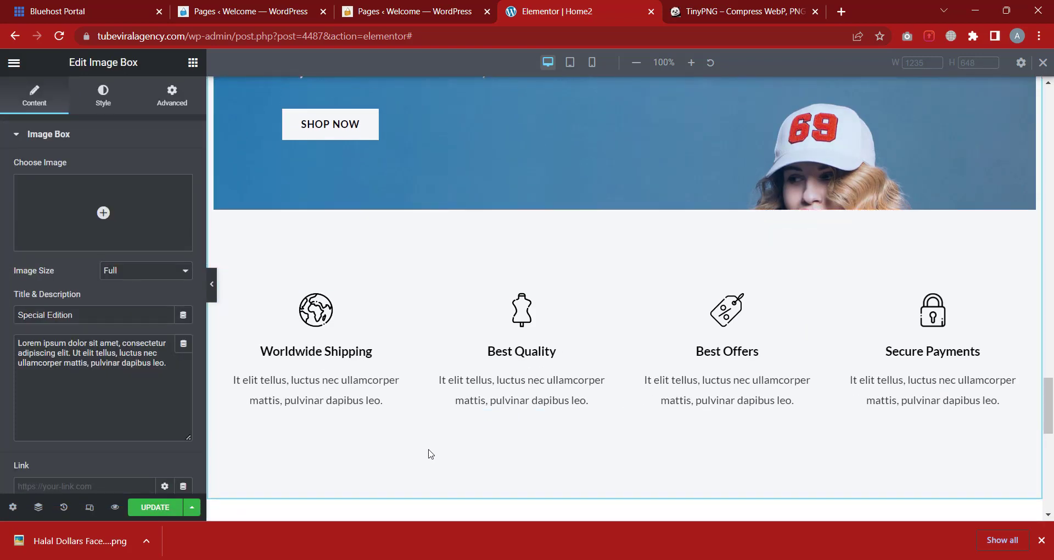
{"action": "left_click", "coordinate": [269, 383]}
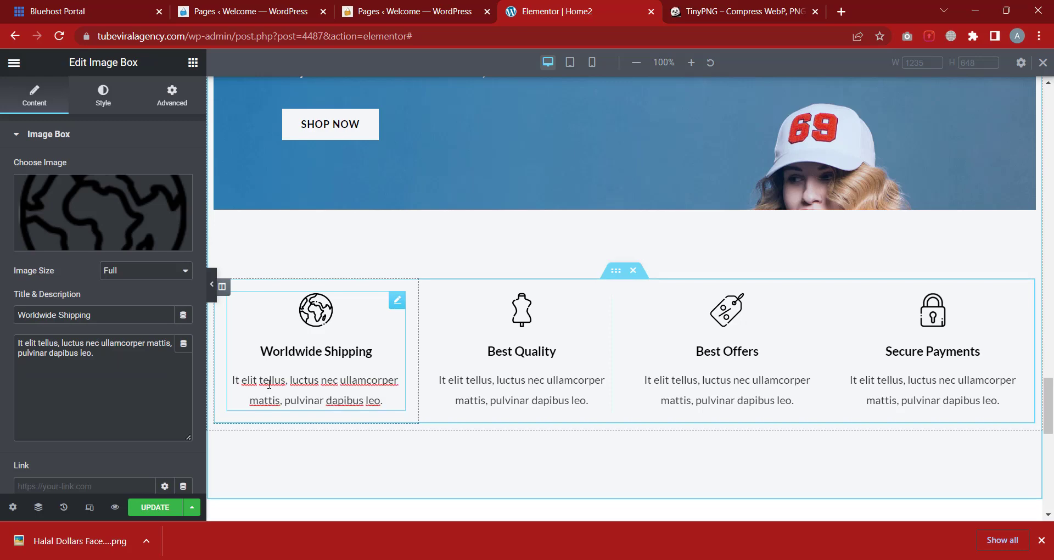
{"action": "left_click", "coordinate": [192, 62]}
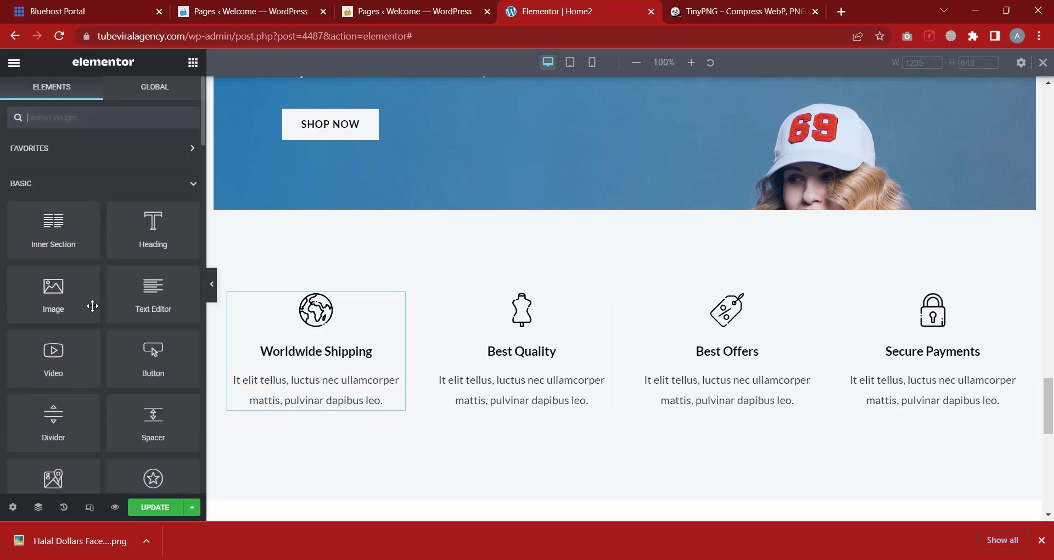
{"action": "scroll", "coordinate": [617, 407], "scroll_direction": "down", "scroll_amount": 10}
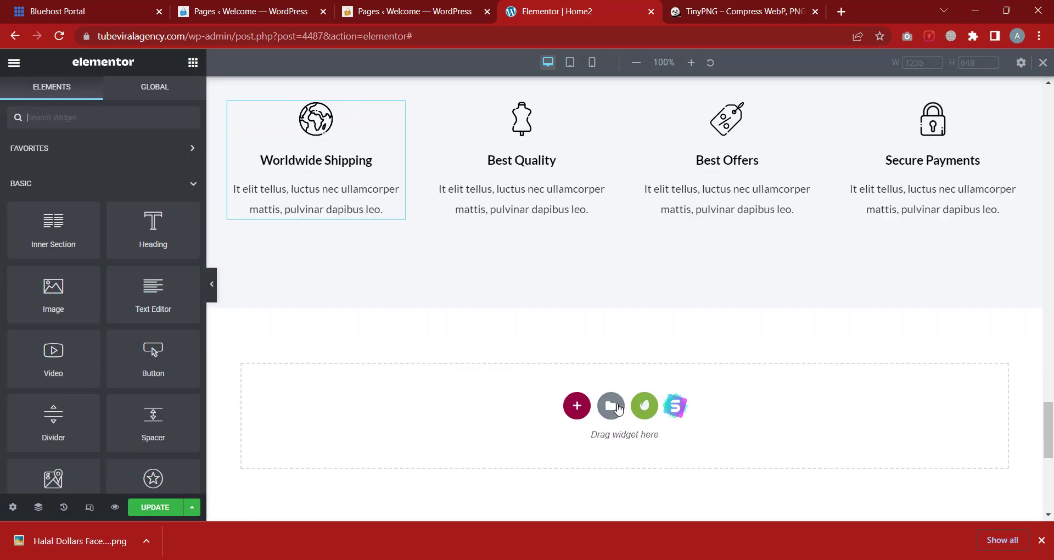
{"action": "scroll", "coordinate": [620, 406], "scroll_direction": "up", "scroll_amount": 8}
{"action": "scroll", "coordinate": [618, 403], "scroll_direction": "up", "scroll_amount": 15}
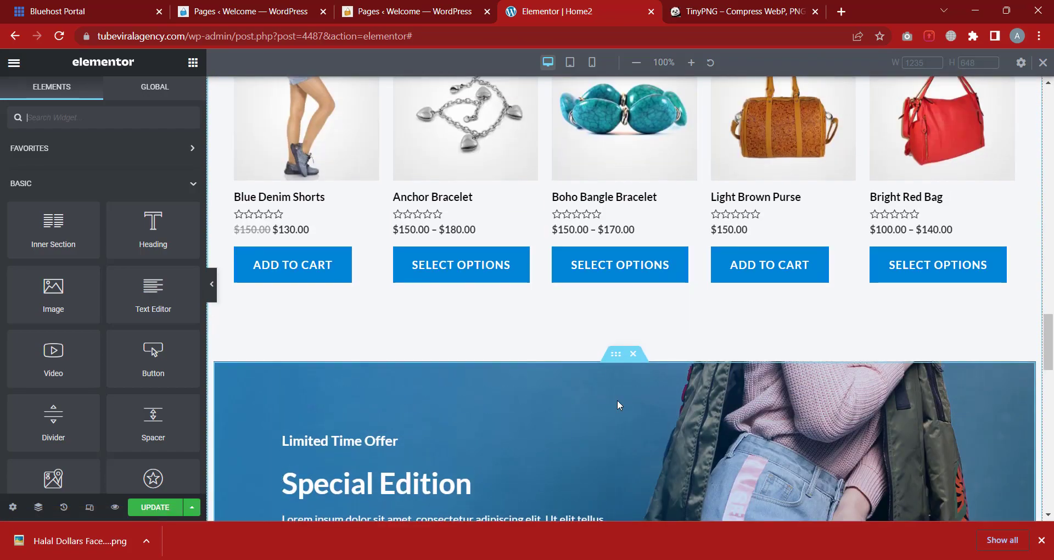
{"action": "scroll", "coordinate": [617, 397], "scroll_direction": "down", "scroll_amount": 3}
{"action": "scroll", "coordinate": [617, 384], "scroll_direction": "up", "scroll_amount": 10}
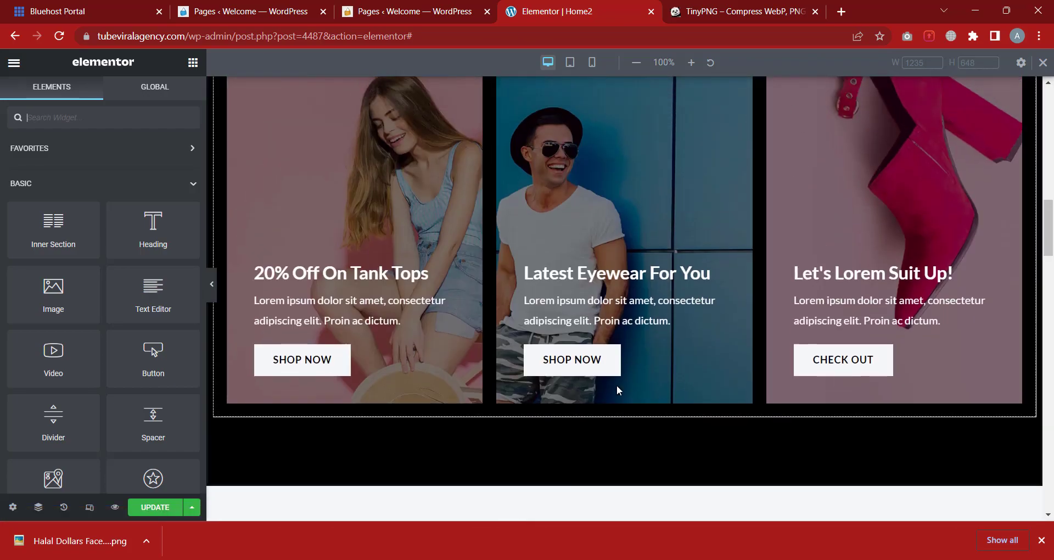
{"action": "scroll", "coordinate": [606, 378], "scroll_direction": "up", "scroll_amount": 2}
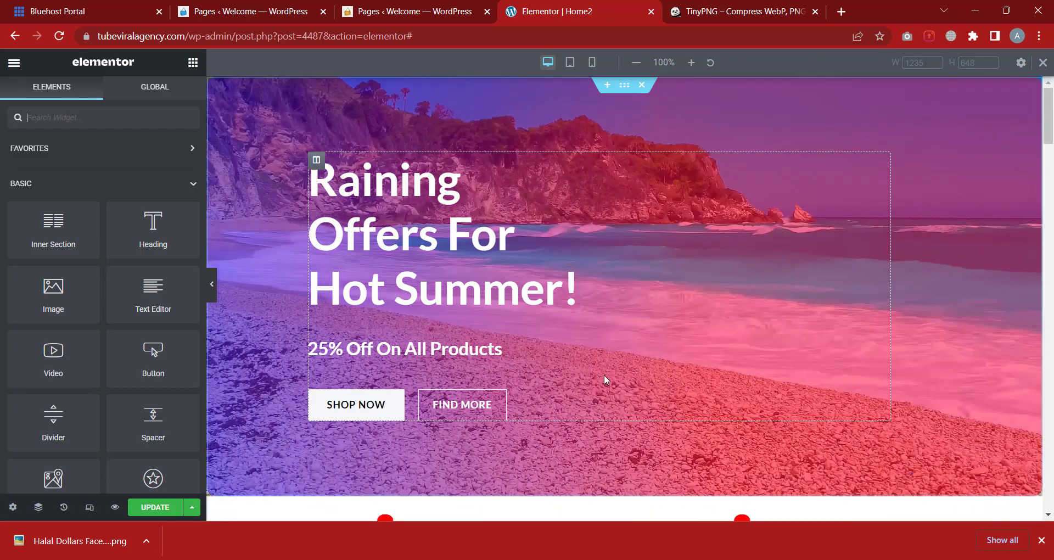
Add a Text Editor widget below the 25% Off heading with text colour #FFFFFF
{"action": "left_click", "coordinate": [407, 221]}
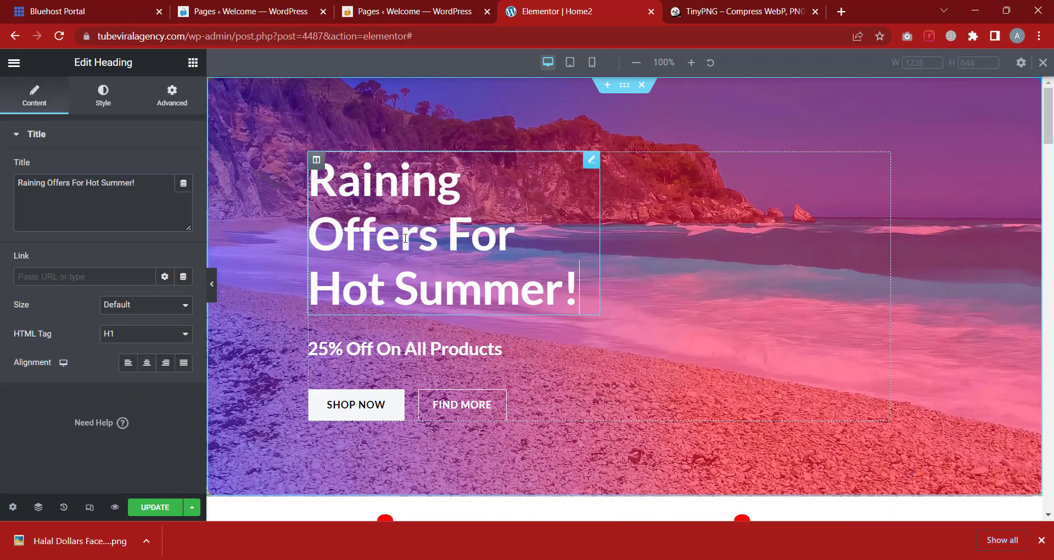
{"action": "left_click", "coordinate": [400, 343]}
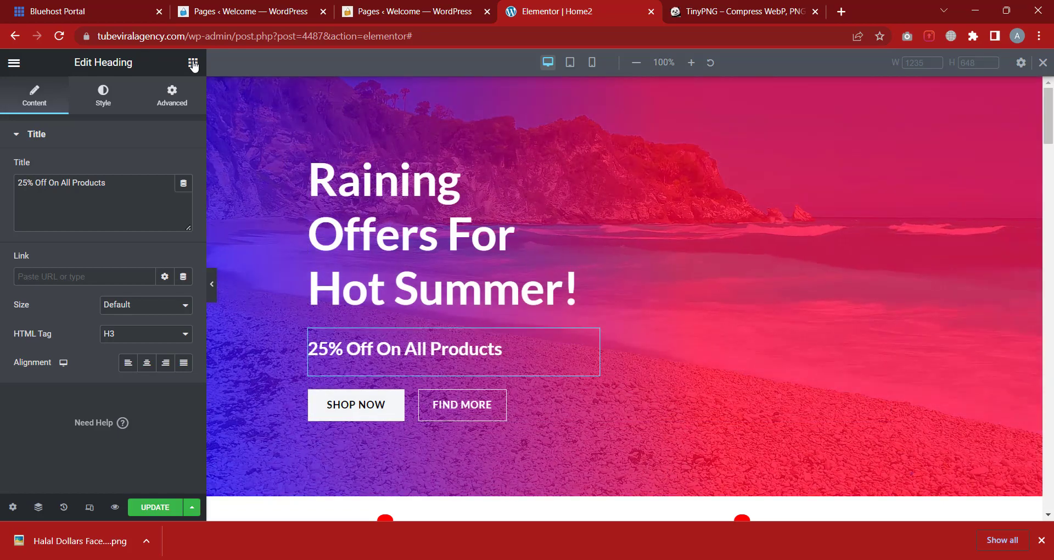
{"action": "left_click", "coordinate": [193, 62]}
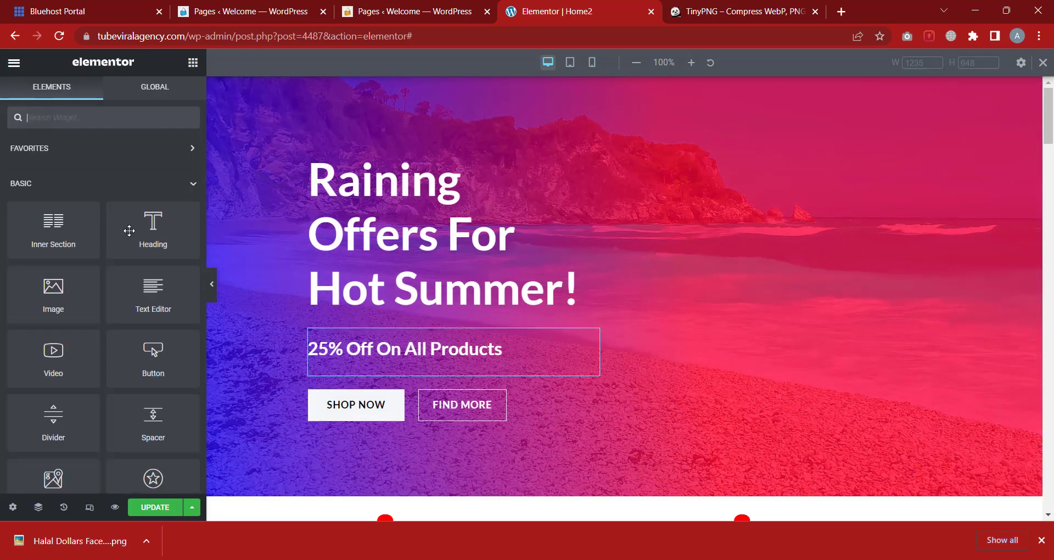
{"action": "left_click_drag", "start_coordinate": [151, 301], "coordinate": [396, 377]}
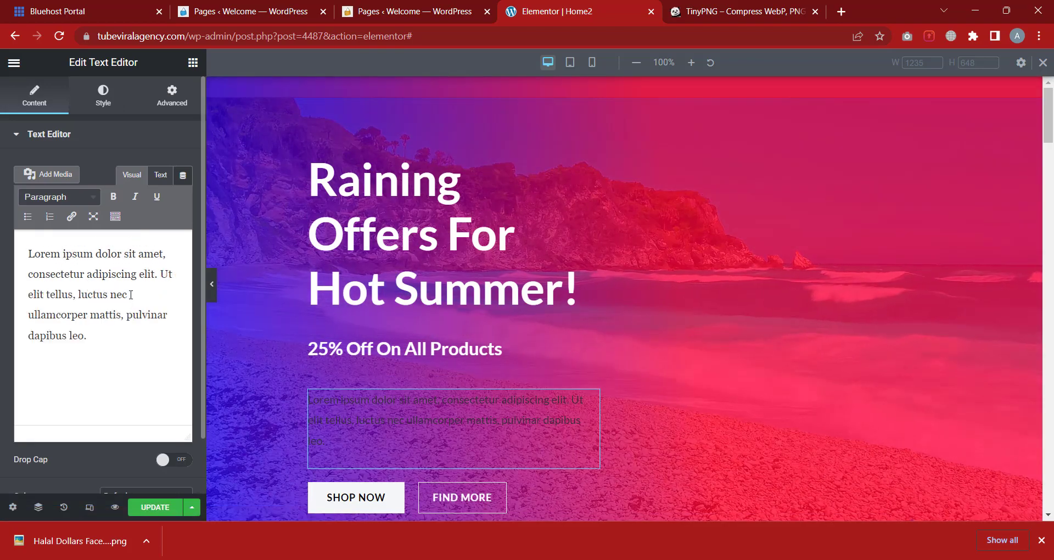
{"action": "left_click", "coordinate": [88, 100]}
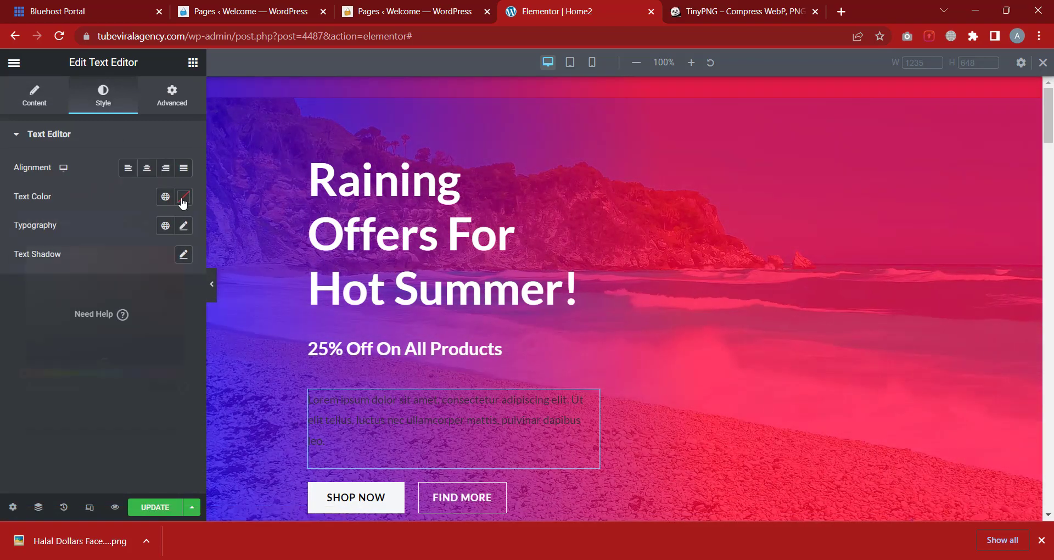
{"action": "left_click", "coordinate": [183, 196]}
{"action": "left_click_drag", "start_coordinate": [141, 285], "coordinate": [1, 217]}
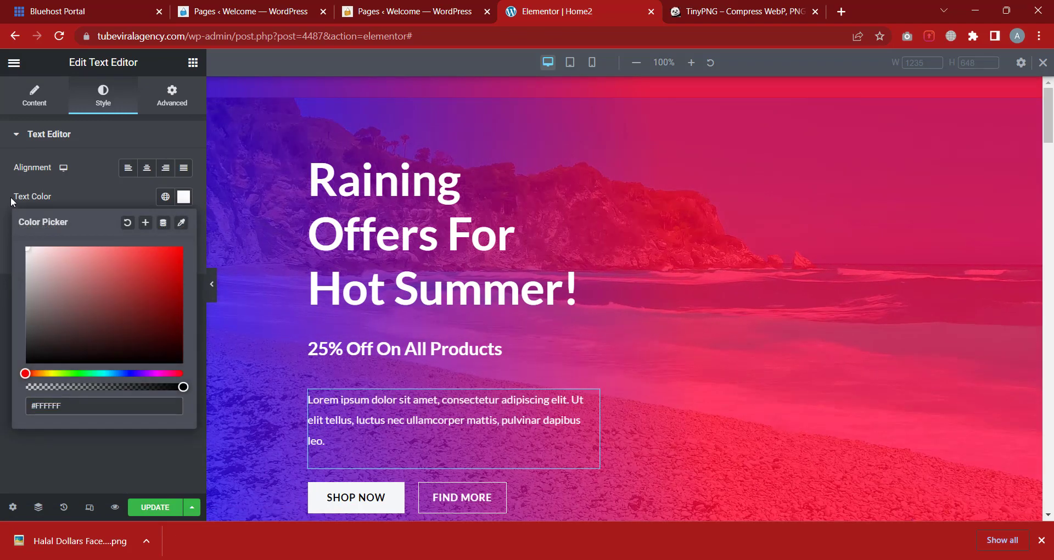
{"action": "left_click", "coordinate": [2, 211]}
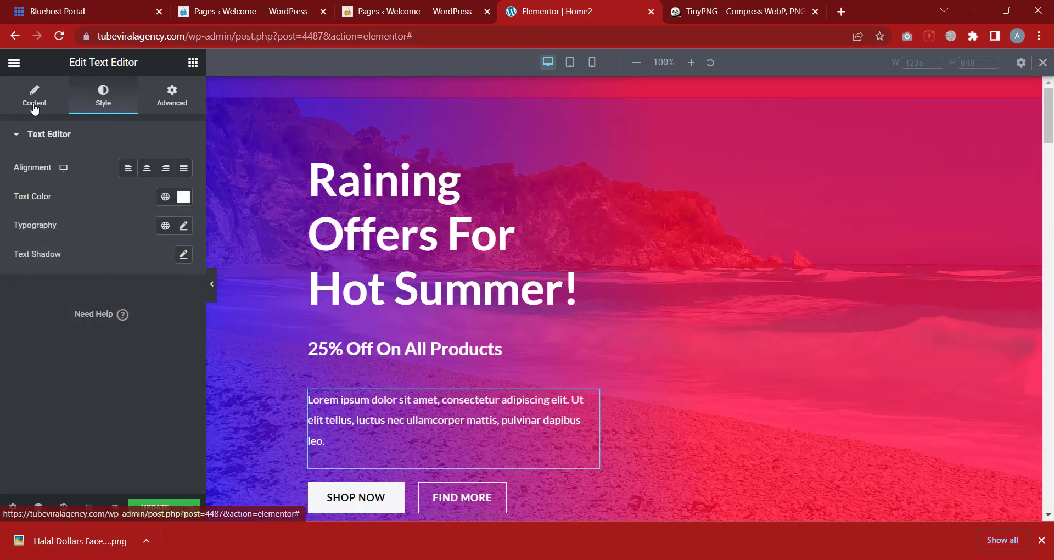
Copy the Lorem ipsum paragraph and paste it again to lengthen the text
{"action": "left_click", "coordinate": [34, 99]}
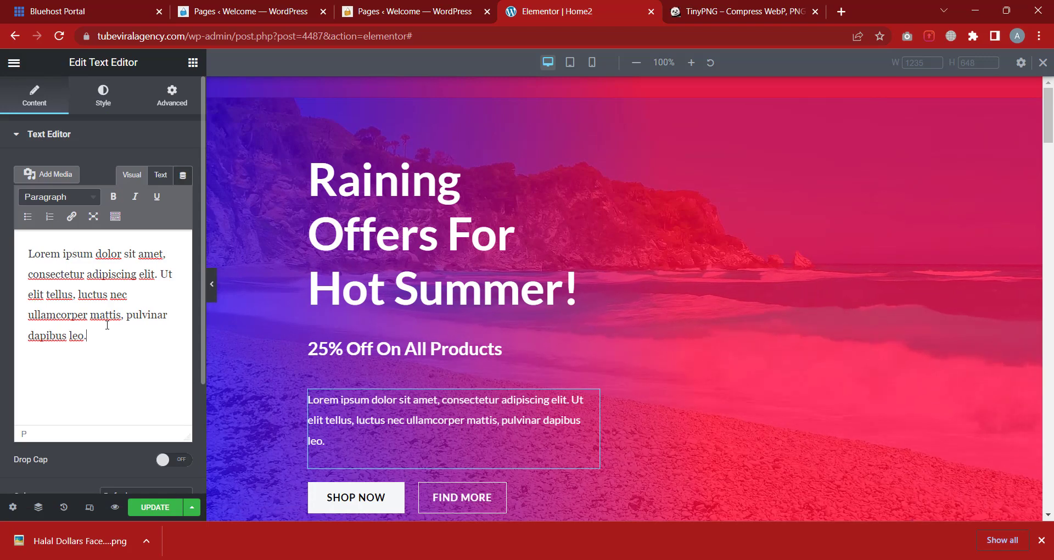
{"action": "key", "text": "ctrl+a"}
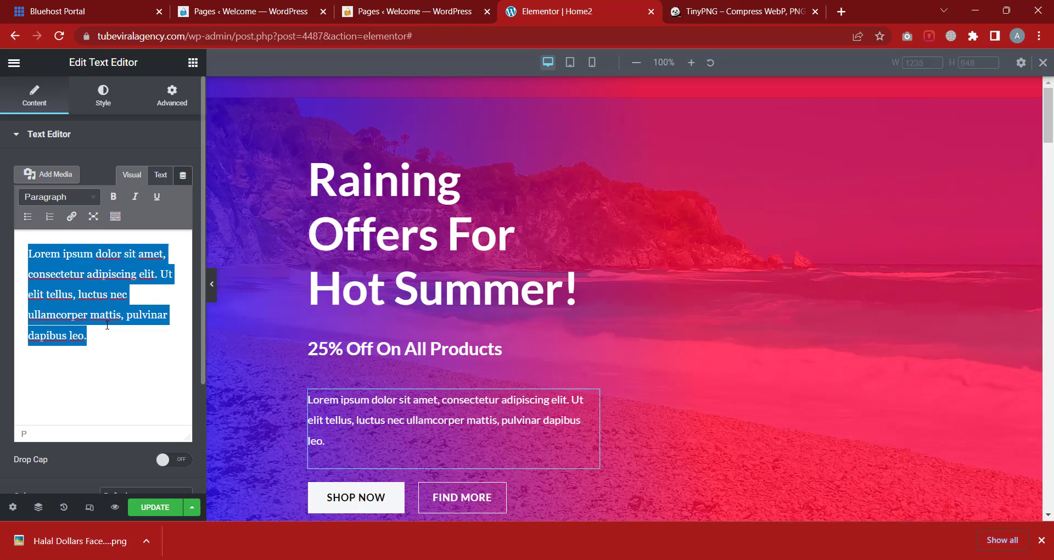
{"action": "key", "text": "ctrl+c"}
{"action": "key", "text": "Right"}
{"action": "key", "text": "ctrl+v"}
{"action": "key", "text": "ctrl+v"}
{"action": "key", "text": "ctrl+v"}
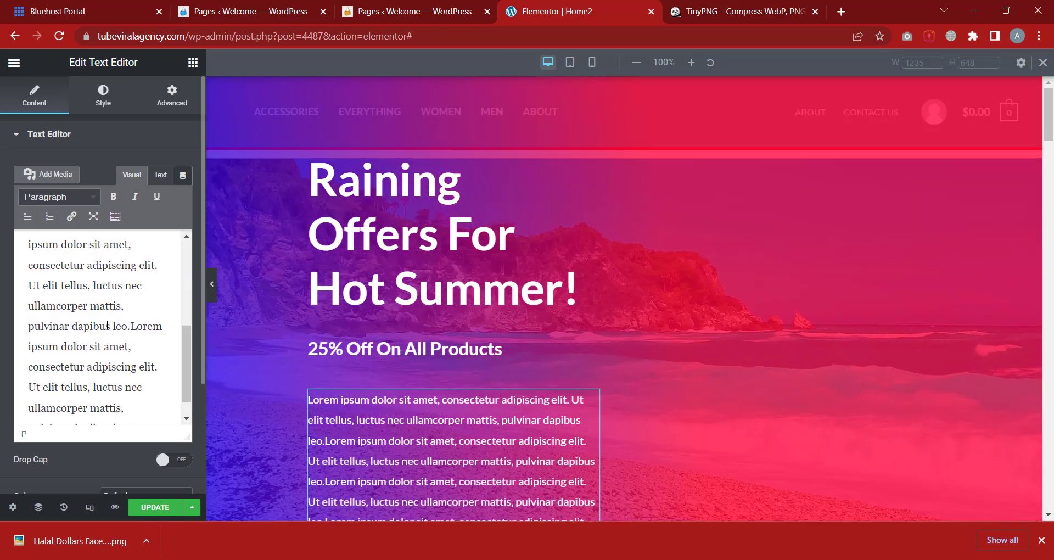
Make the opening sentence of the hero's Lorem ipsum text bold, italic and underlined, without adding a link
{"action": "scroll", "coordinate": [632, 335], "scroll_direction": "down", "scroll_amount": 2}
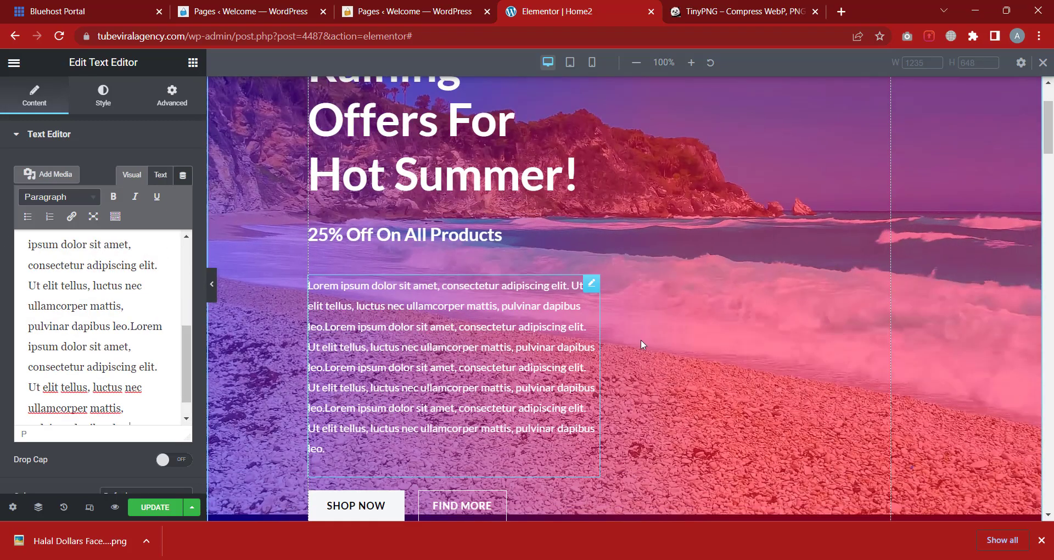
{"action": "scroll", "coordinate": [528, 313], "scroll_direction": "up", "scroll_amount": 1}
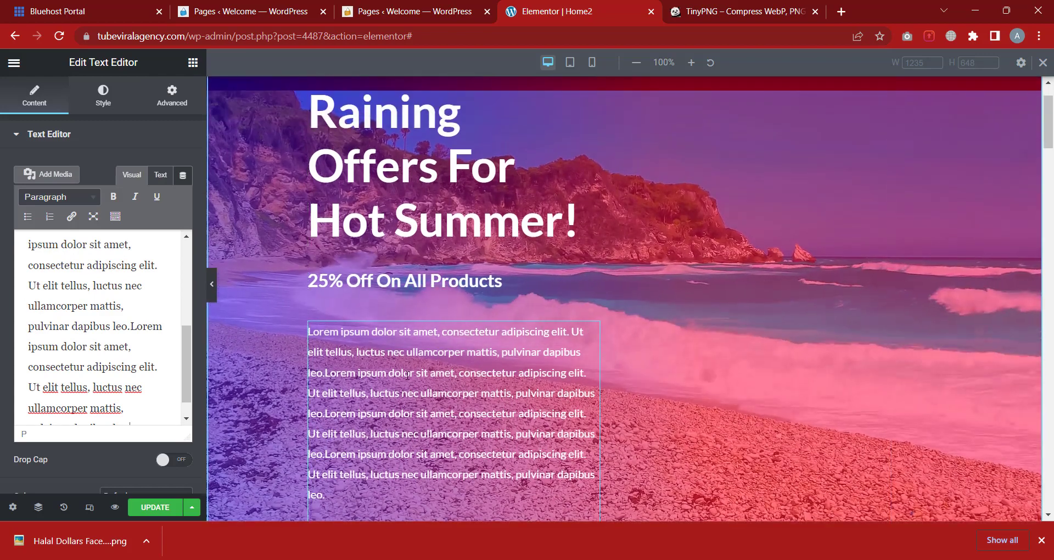
{"action": "scroll", "coordinate": [97, 280], "scroll_direction": "up", "scroll_amount": 3}
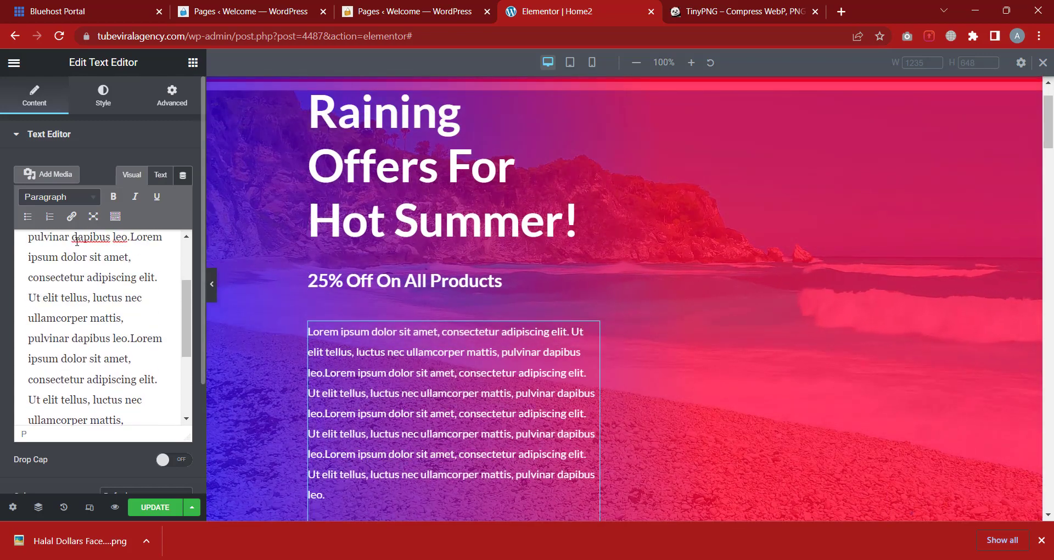
{"action": "left_click_drag", "start_coordinate": [98, 280], "coordinate": [29, 249]}
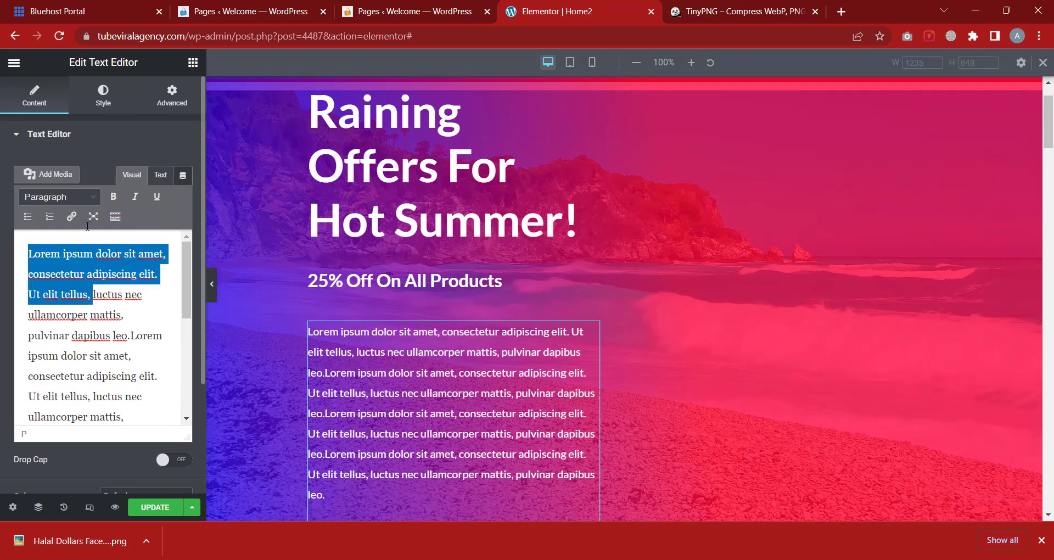
{"action": "left_click", "coordinate": [111, 199]}
{"action": "left_click", "coordinate": [135, 197]}
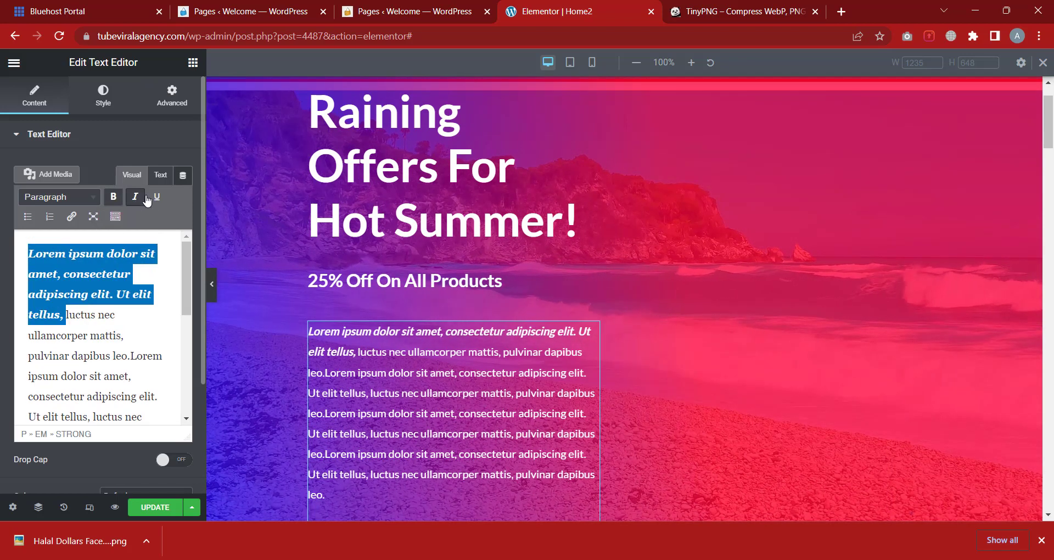
{"action": "left_click", "coordinate": [158, 198]}
{"action": "left_click", "coordinate": [73, 217]}
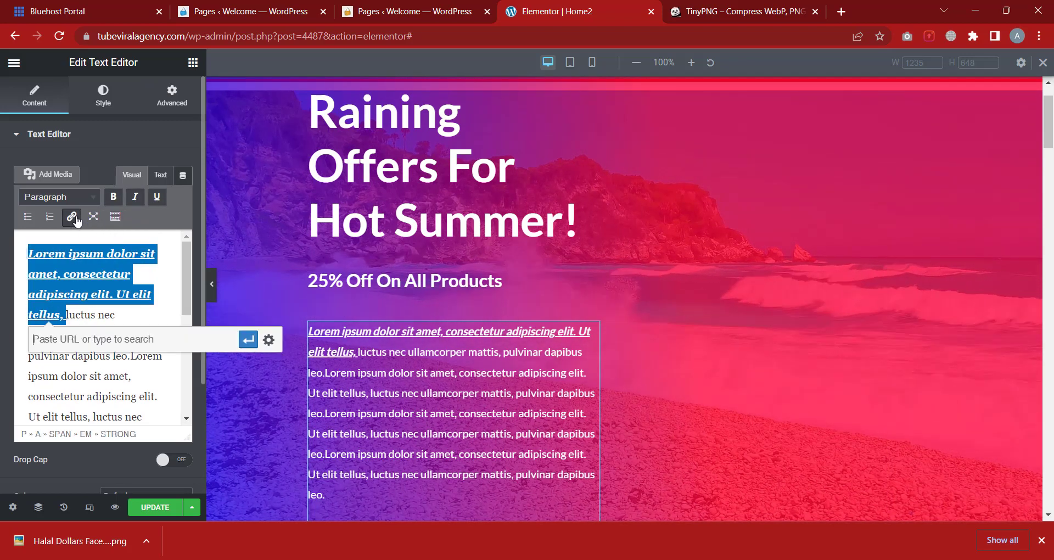
{"action": "left_click", "coordinate": [120, 315]}
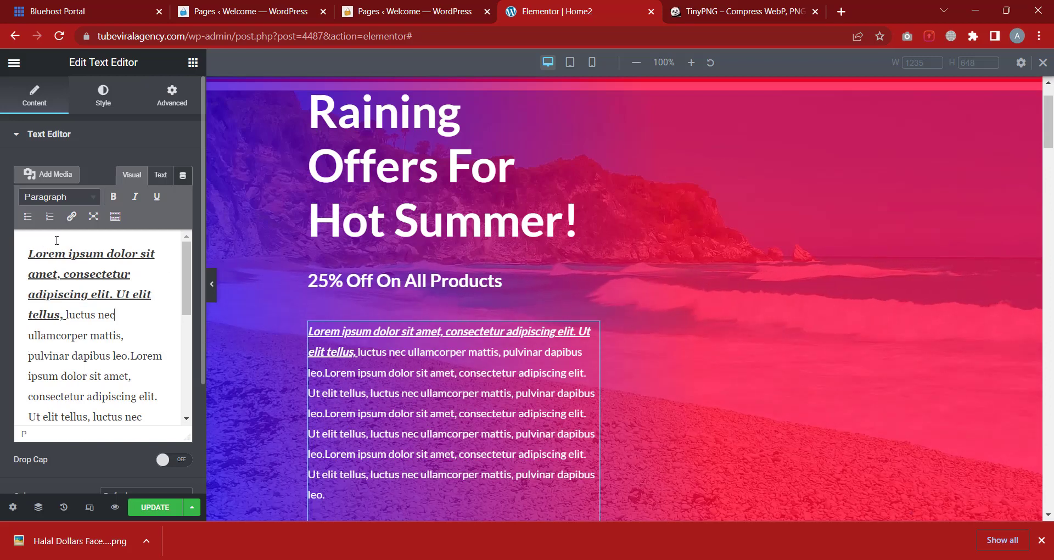
Review the text block's colour and advanced settings, then return to the widget list
{"action": "left_click", "coordinate": [112, 140]}
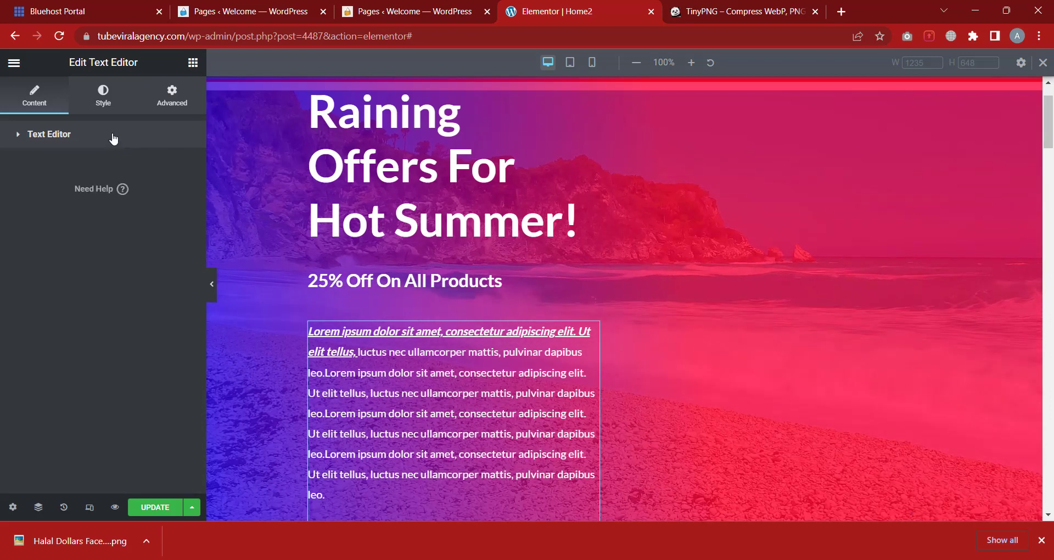
{"action": "left_click", "coordinate": [110, 107]}
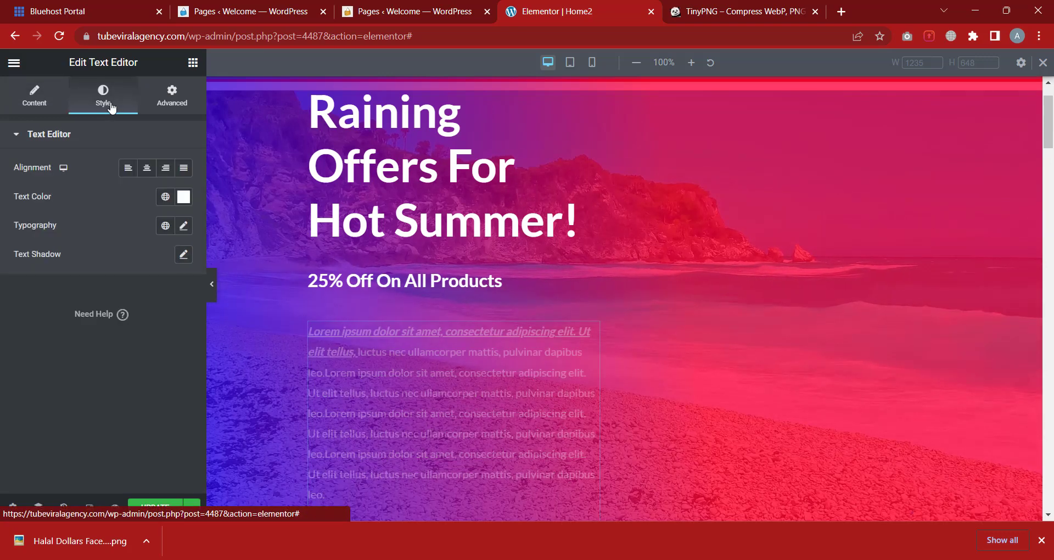
{"action": "left_click", "coordinate": [184, 197]}
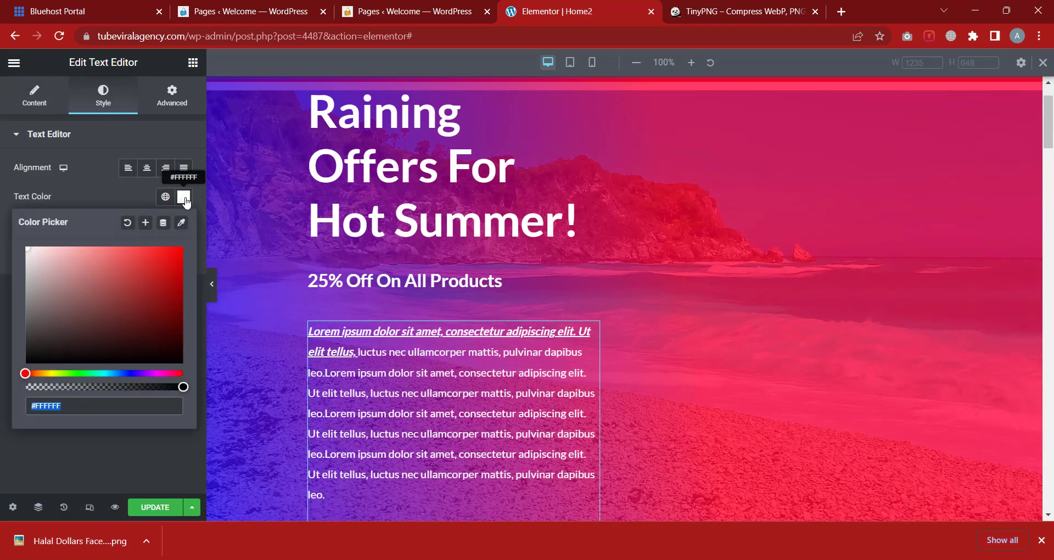
{"action": "left_click", "coordinate": [103, 189]}
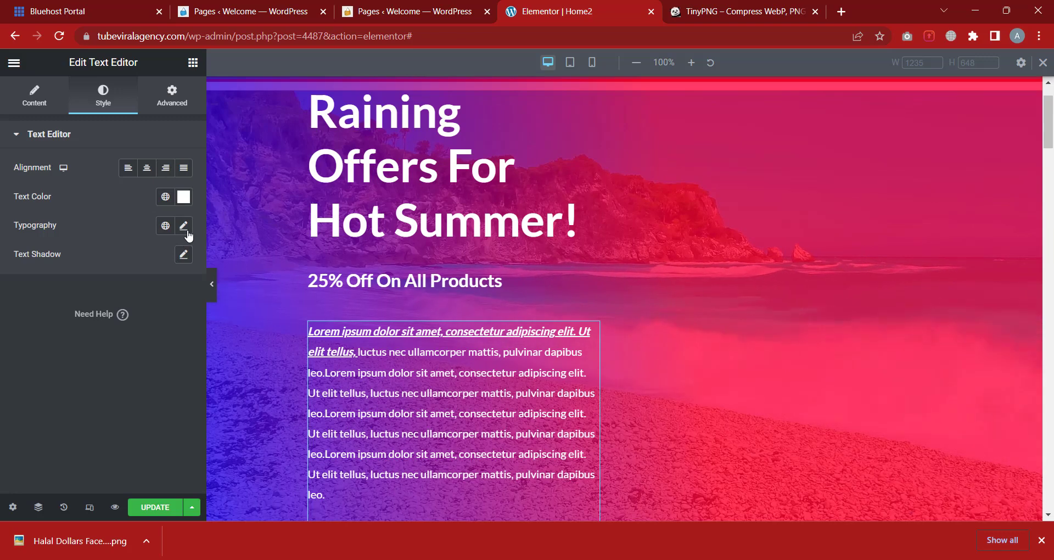
{"action": "left_click", "coordinate": [175, 104]}
{"action": "left_click", "coordinate": [120, 143]}
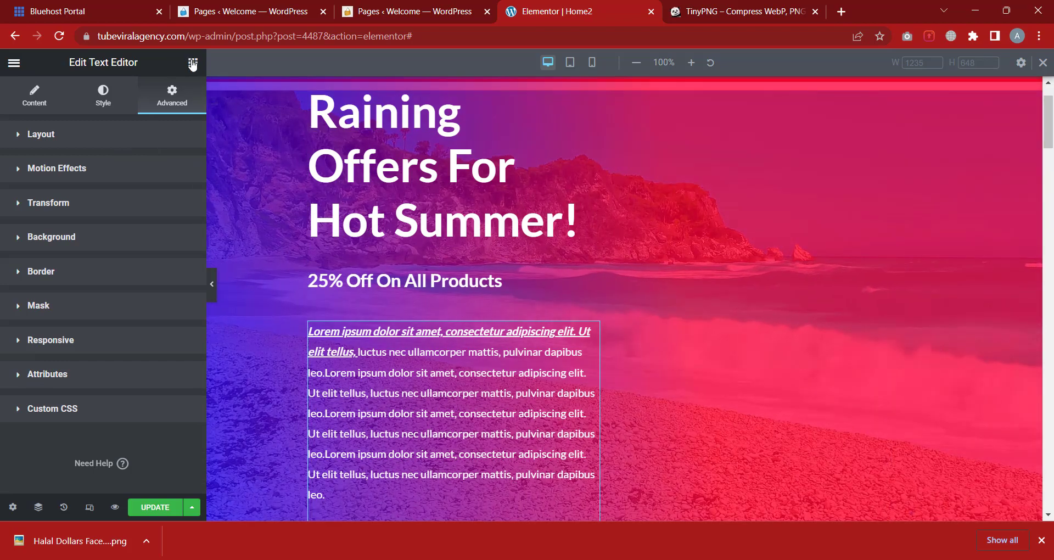
{"action": "left_click", "coordinate": [193, 63]}
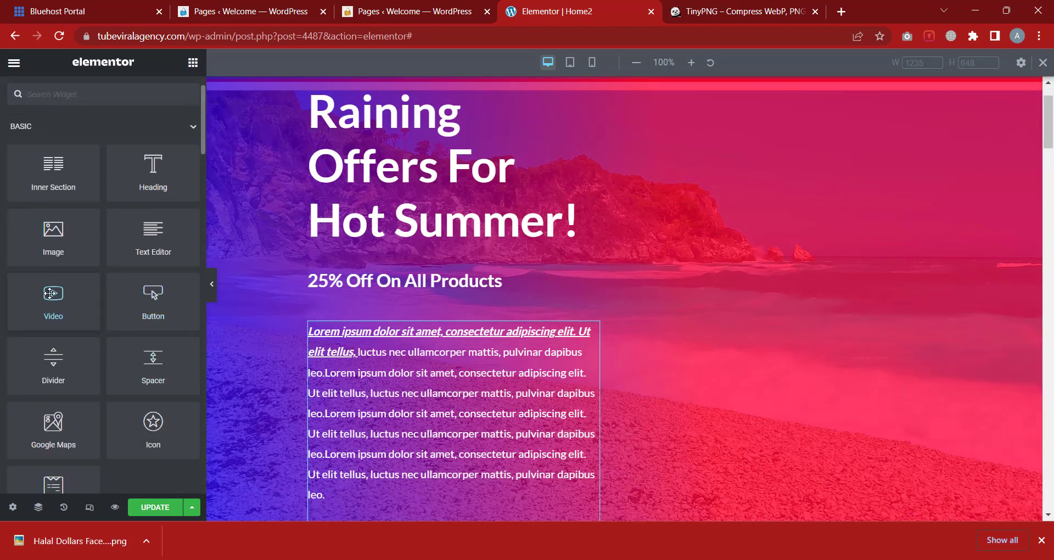
Add a YouTube Video widget below the 25% Off On All Products line and start editing its link
{"action": "left_click_drag", "start_coordinate": [49, 293], "coordinate": [441, 298]}
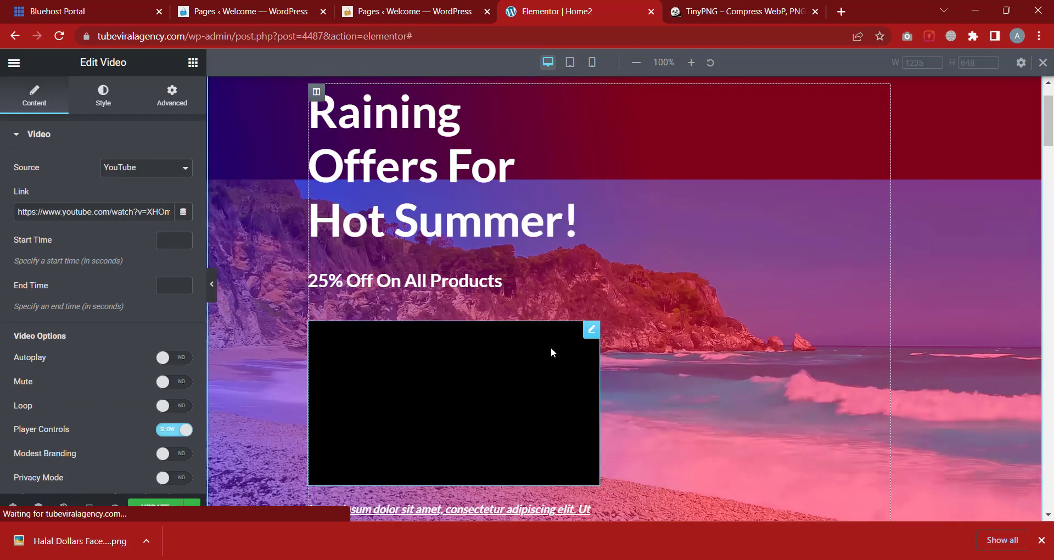
{"action": "scroll", "coordinate": [552, 367], "scroll_direction": "down", "scroll_amount": 1}
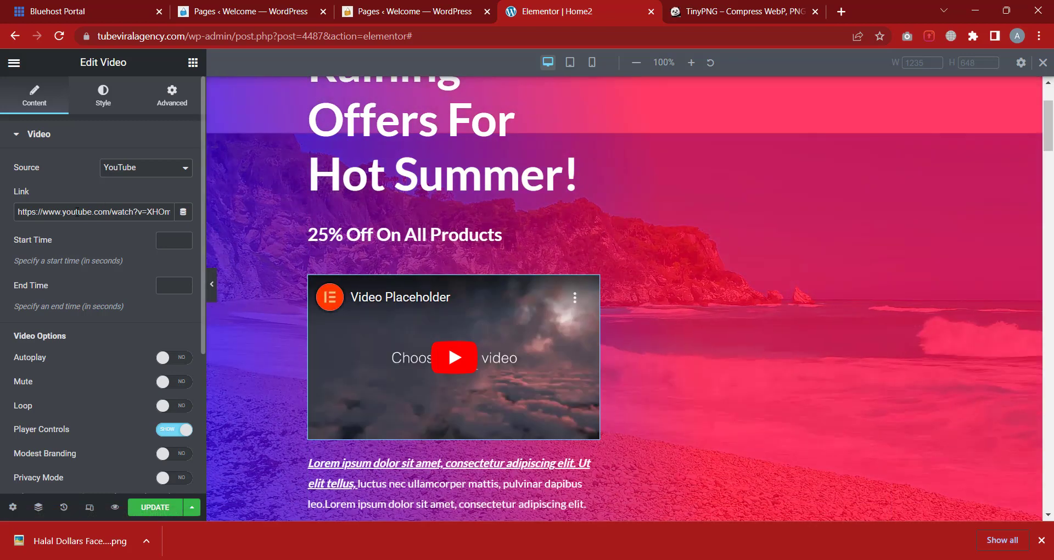
{"action": "left_click", "coordinate": [77, 211]}
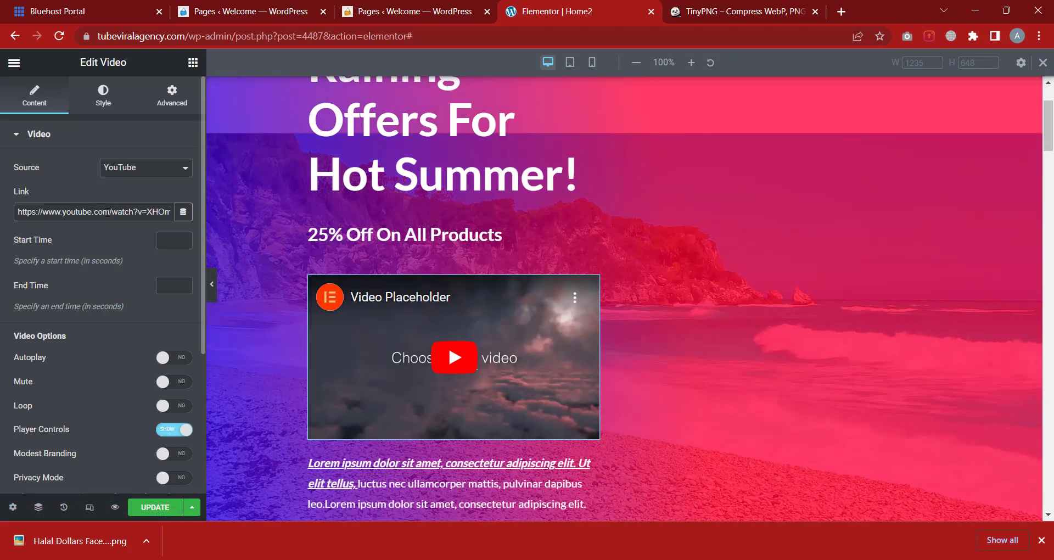
{"action": "left_click", "coordinate": [760, 14]}
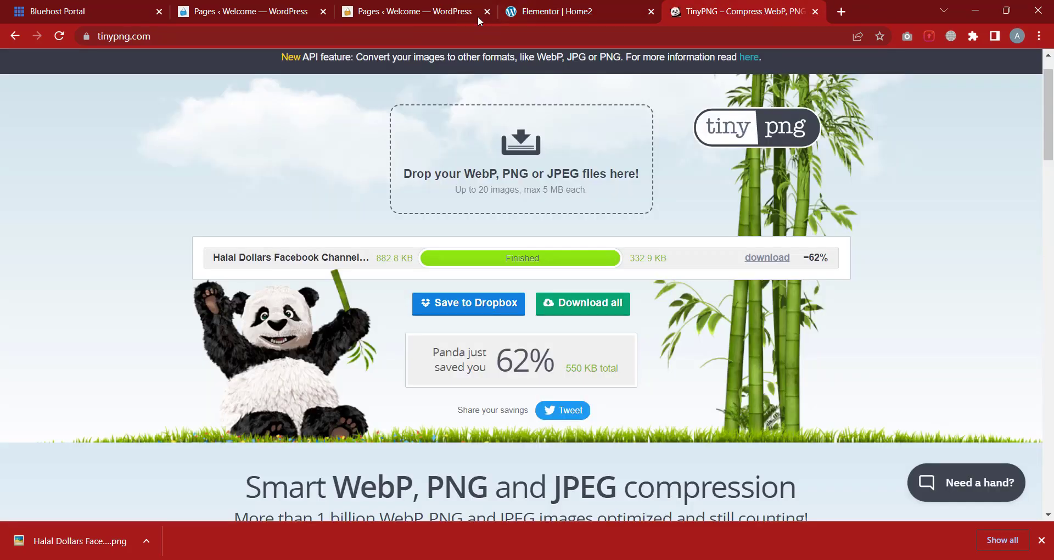
Go to youtube.com from the address bar
{"action": "left_click", "coordinate": [714, 34]}
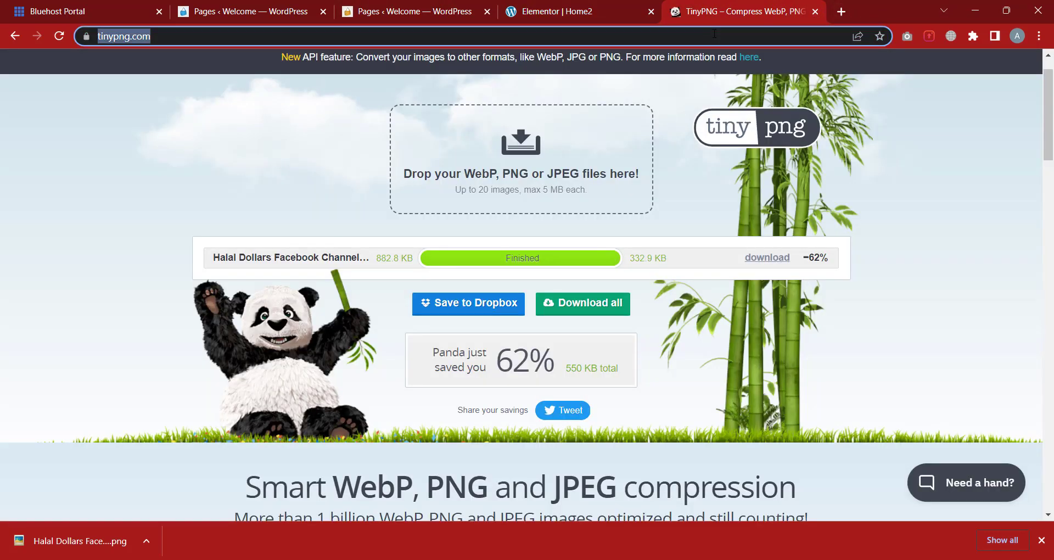
{"action": "type", "text": "youtube"}
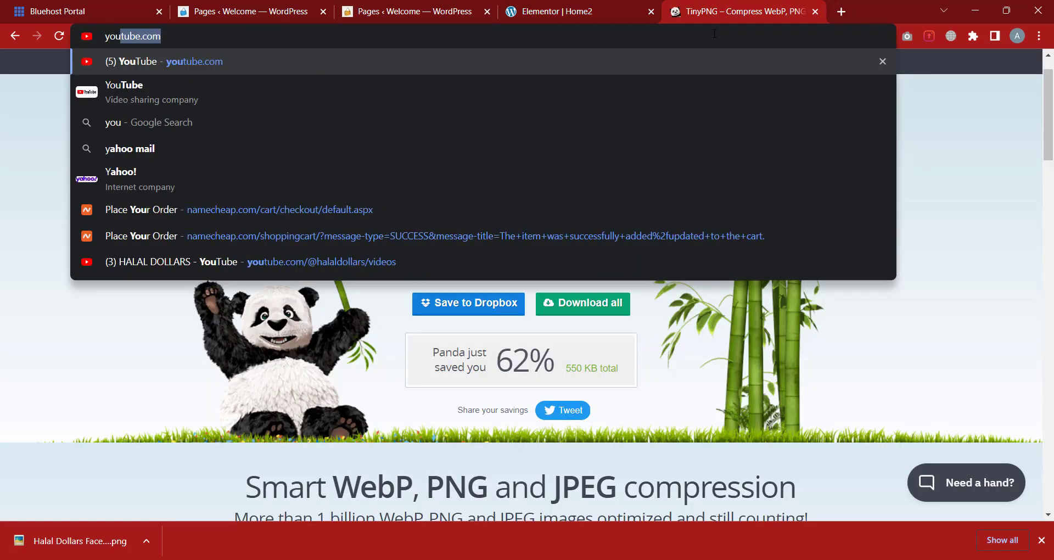
{"action": "key", "text": "Return"}
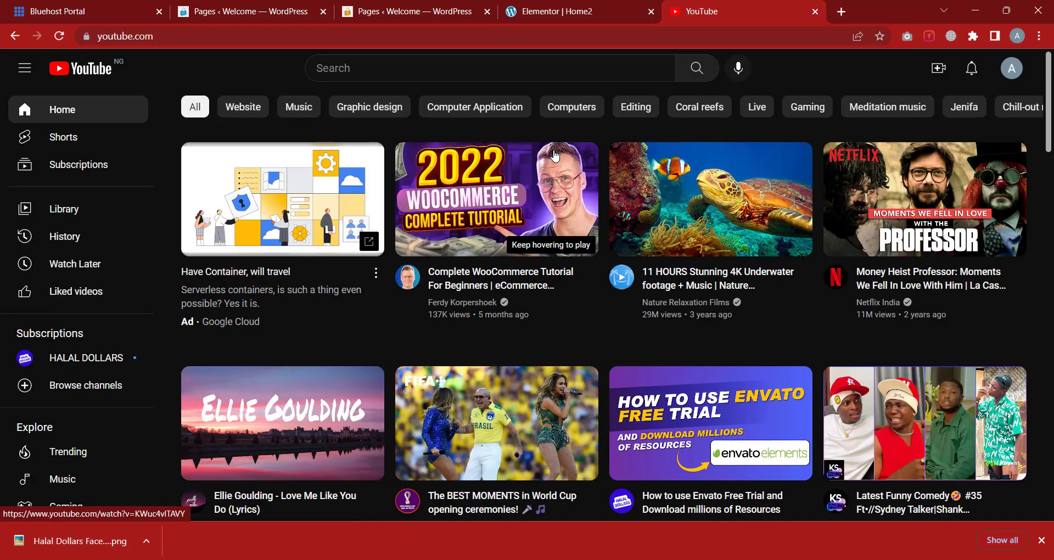
Search 'lion and tiger', open the Lion VS Tiger video and select its web address
{"action": "left_click", "coordinate": [419, 67]}
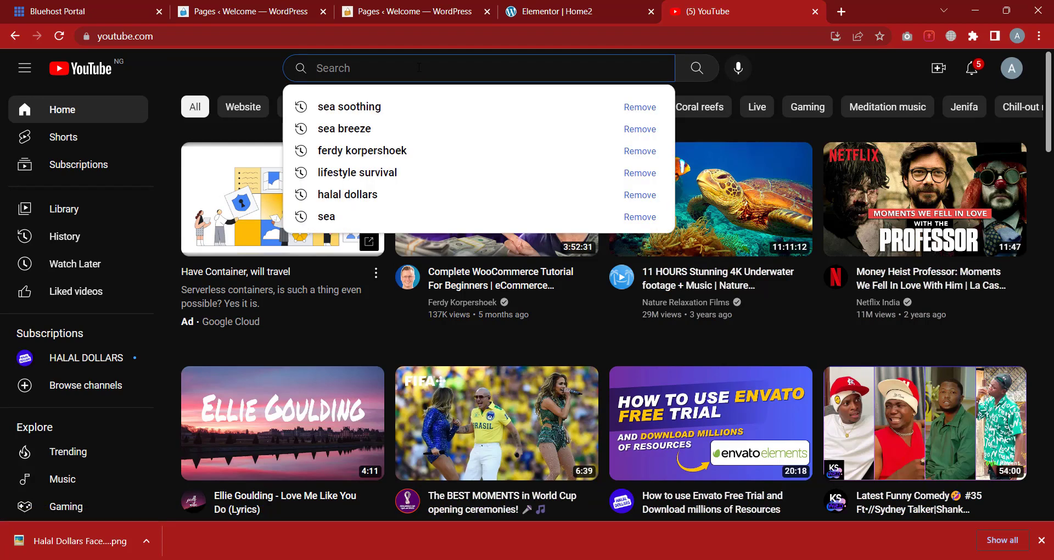
{"action": "type", "text": "li"}
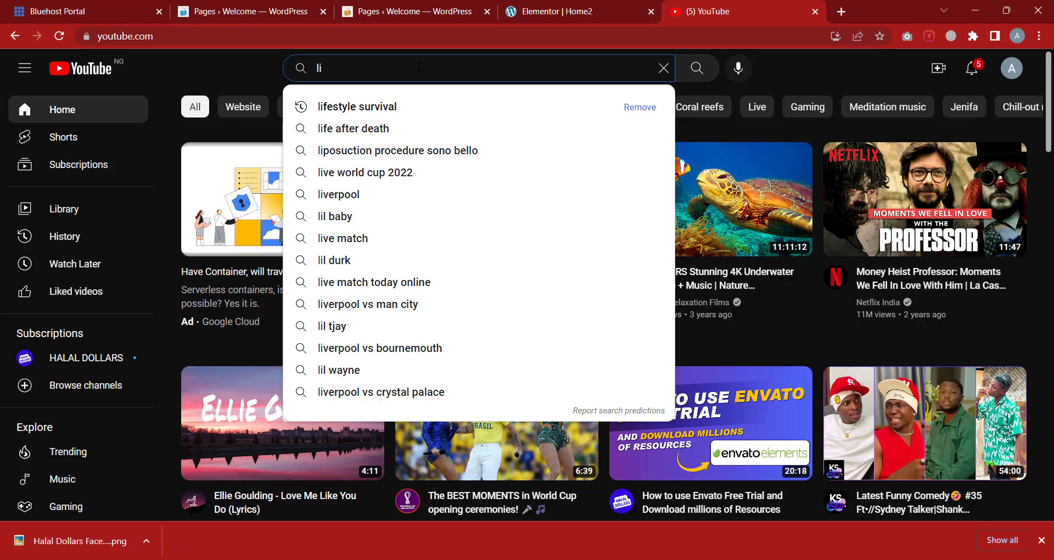
{"action": "type", "text": "on"}
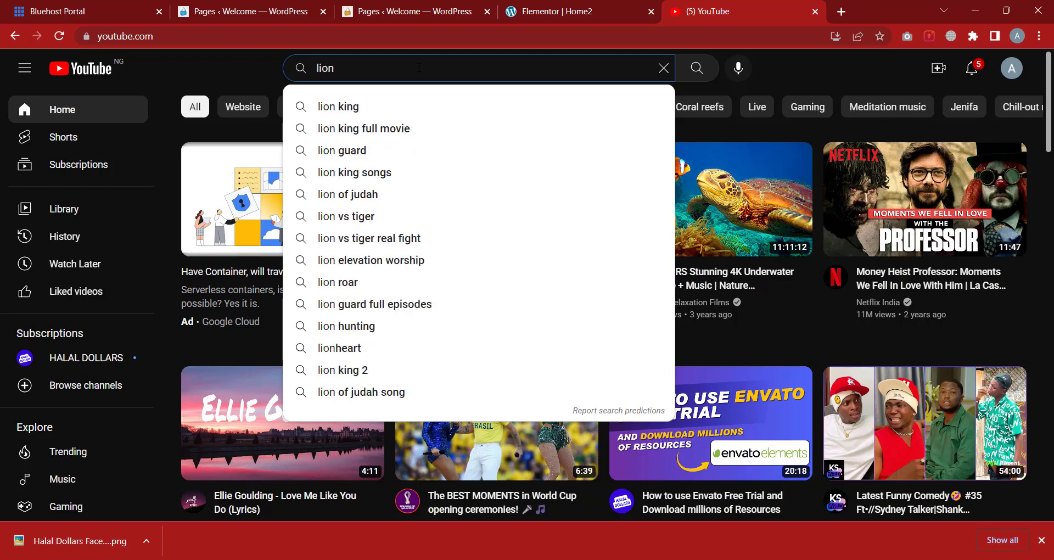
{"action": "type", "text": " and"}
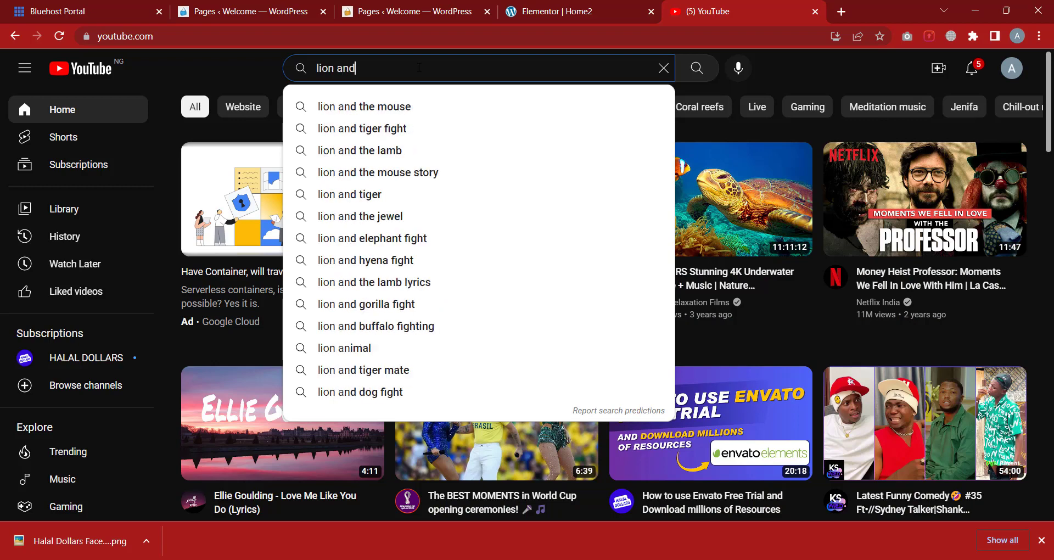
{"action": "type", "text": " ti"}
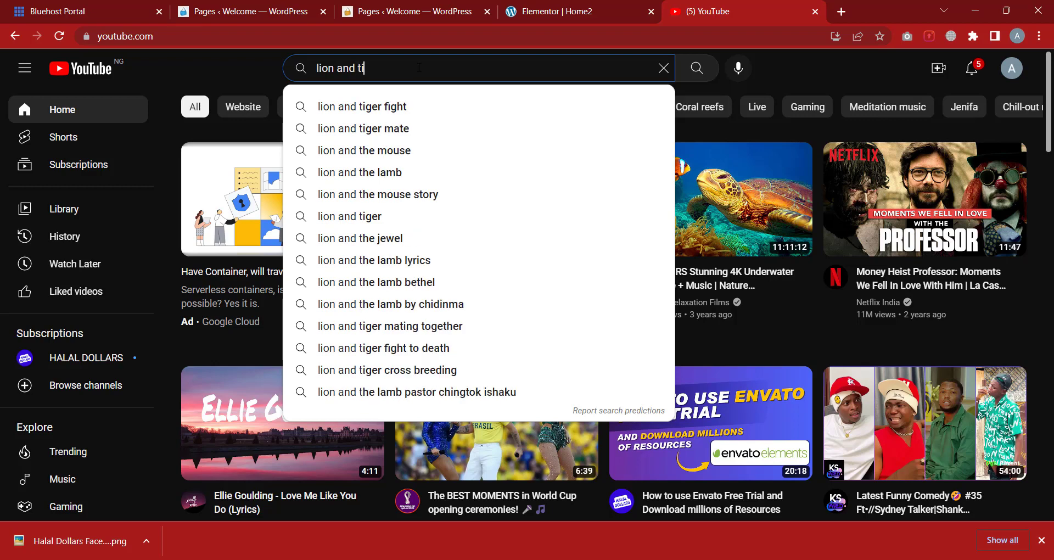
{"action": "type", "text": "ger"}
{"action": "key", "text": "Return"}
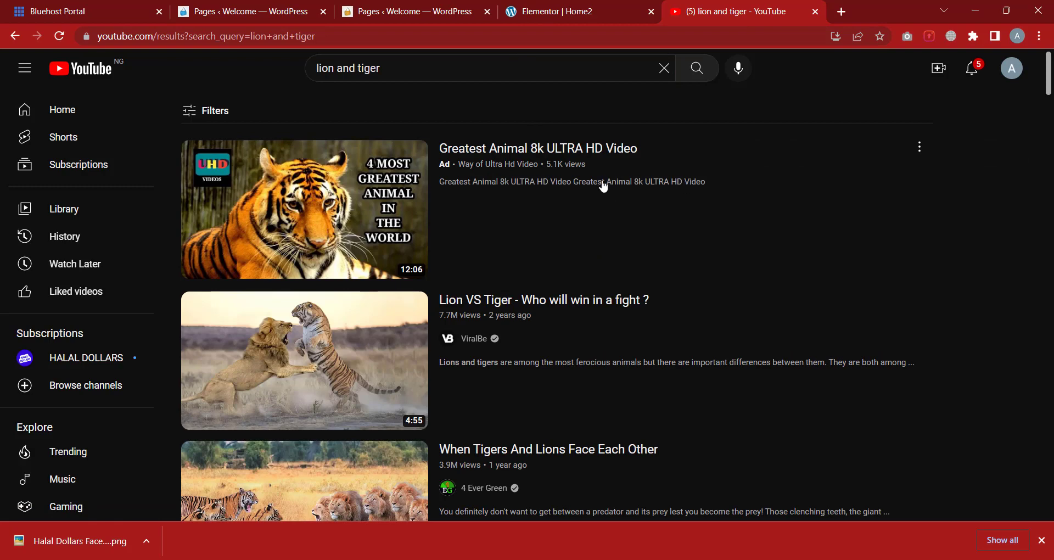
{"action": "scroll", "coordinate": [603, 188], "scroll_direction": "down", "scroll_amount": 1}
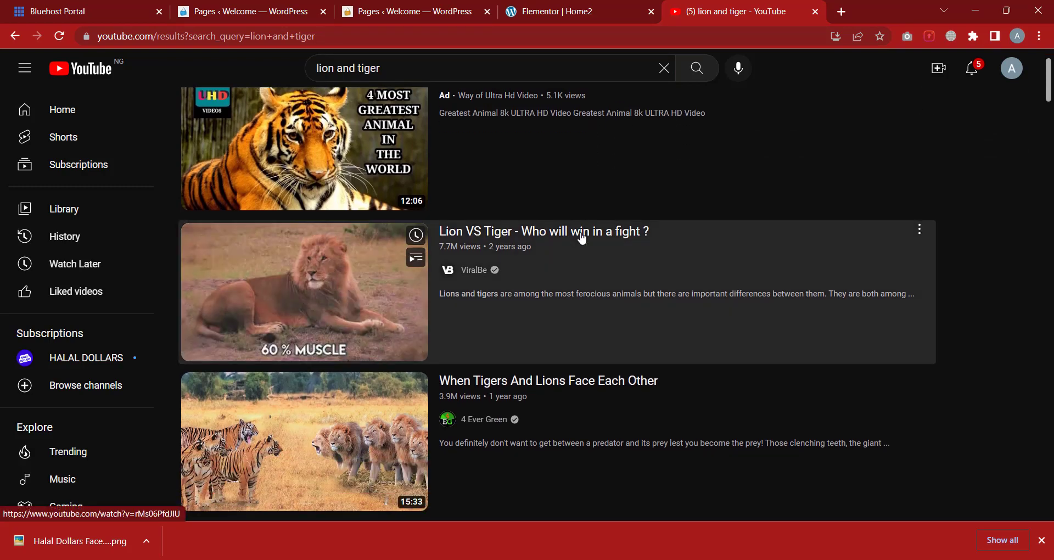
{"action": "left_click", "coordinate": [583, 239]}
{"action": "left_click", "coordinate": [183, 39]}
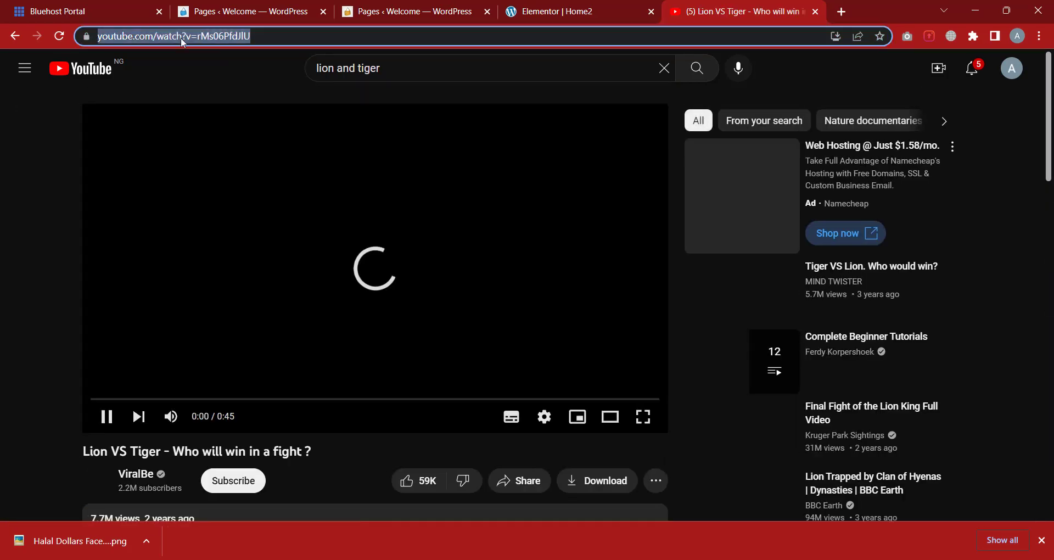
{"action": "right_click", "coordinate": [183, 39]}
Copy the Lion VS Tiger address and paste it into the Video widget's Link field
{"action": "left_click", "coordinate": [227, 114]}
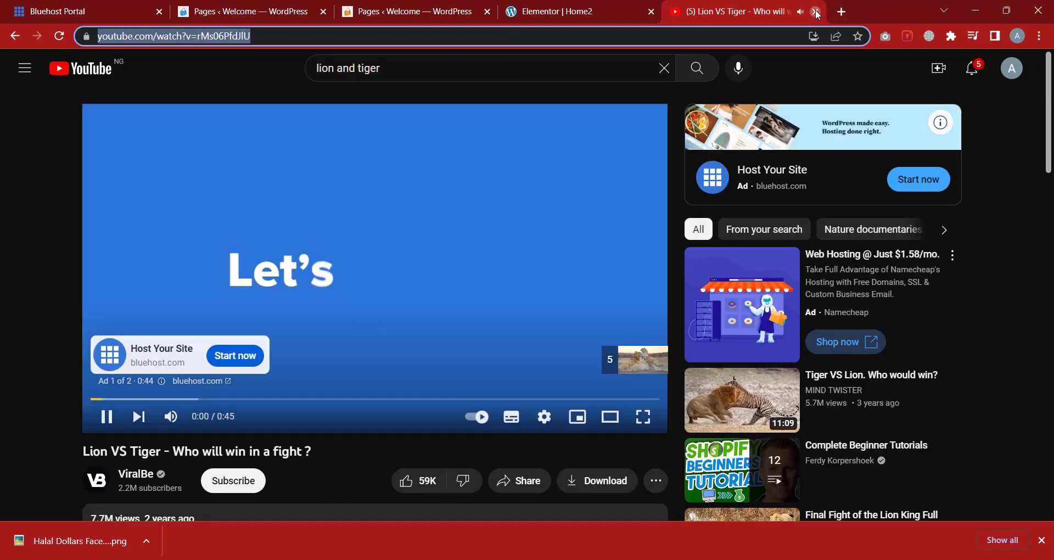
{"action": "left_click", "coordinate": [816, 11]}
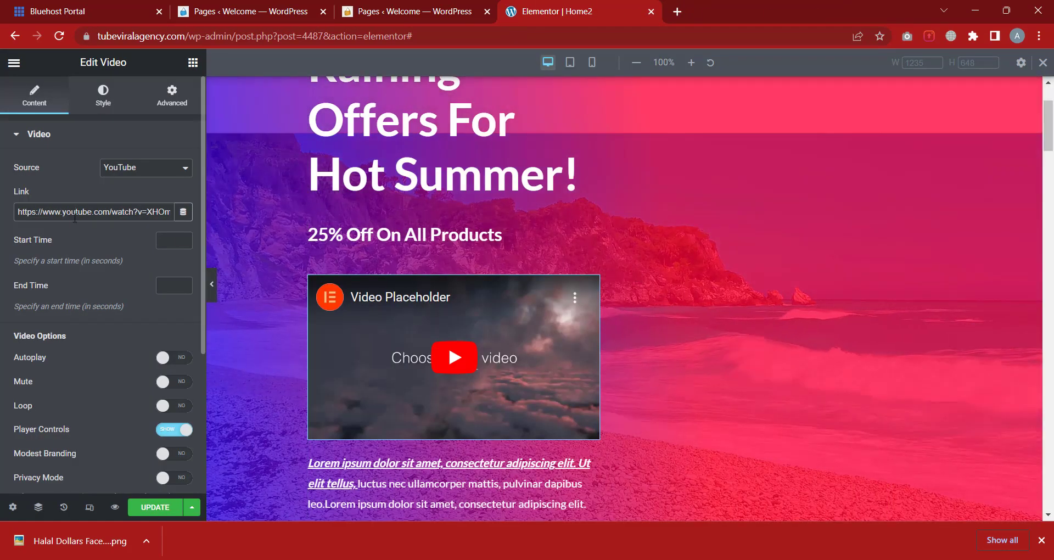
{"action": "triple_click", "coordinate": [75, 217]}
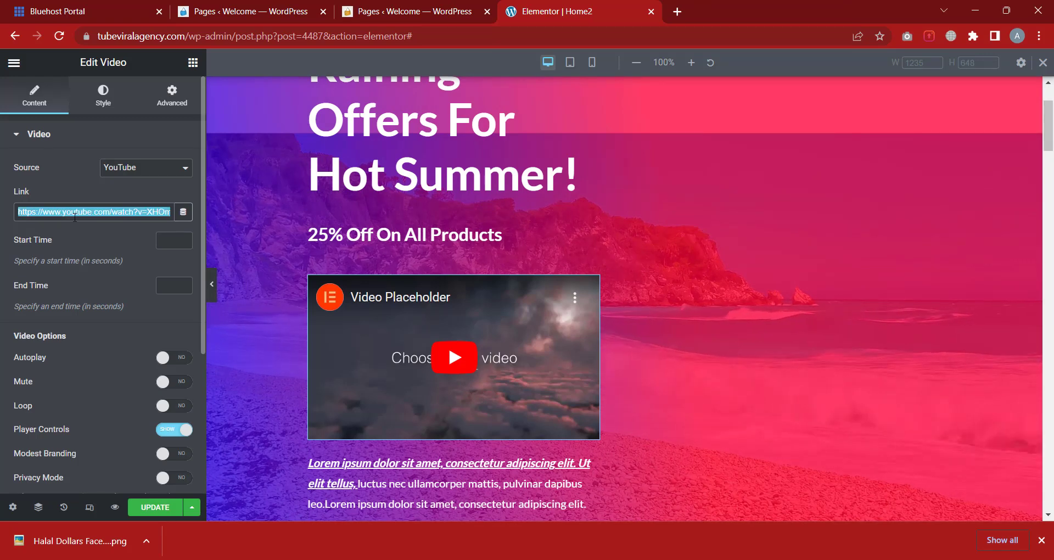
{"action": "key", "text": "ctrl+v"}
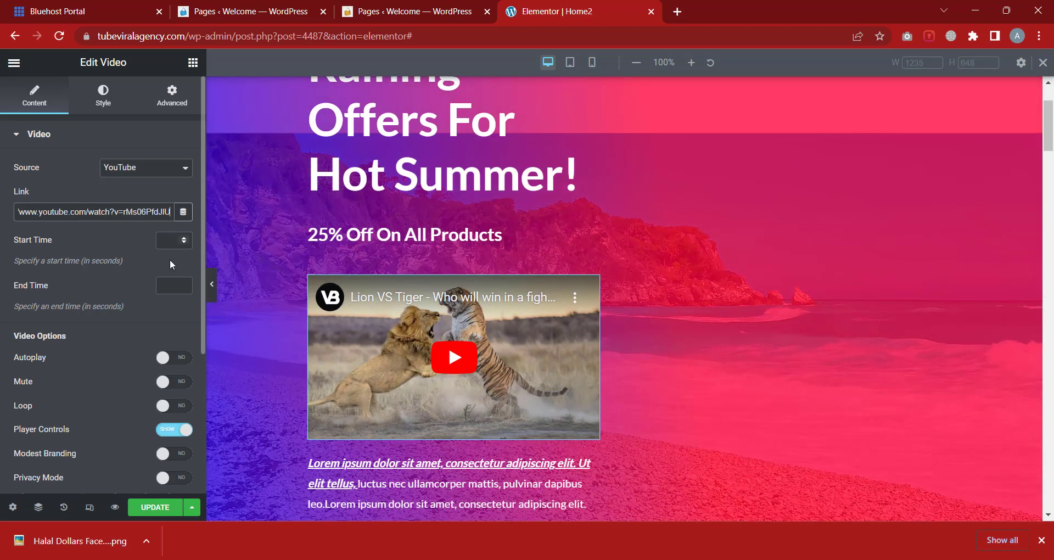
Hide the video's player controls and limit suggested videos to the current video's channel
{"action": "scroll", "coordinate": [154, 340], "scroll_direction": "down", "scroll_amount": 1}
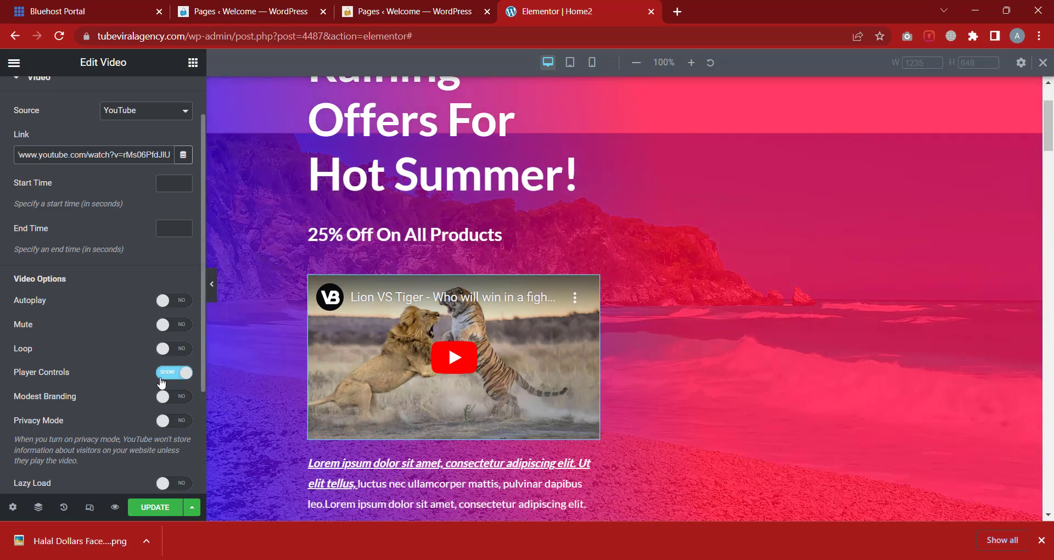
{"action": "left_click", "coordinate": [162, 376]}
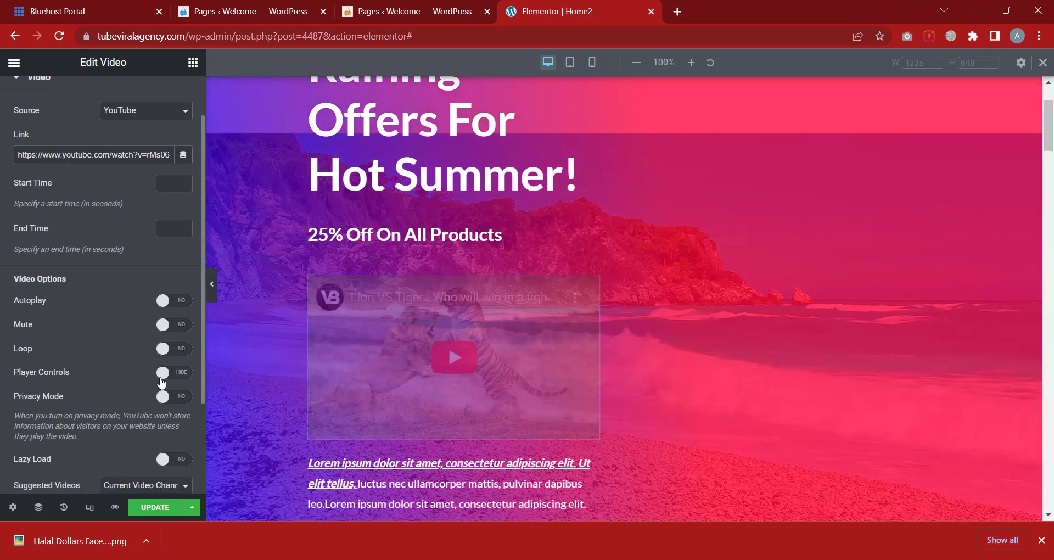
{"action": "scroll", "coordinate": [92, 377], "scroll_direction": "down", "scroll_amount": 1}
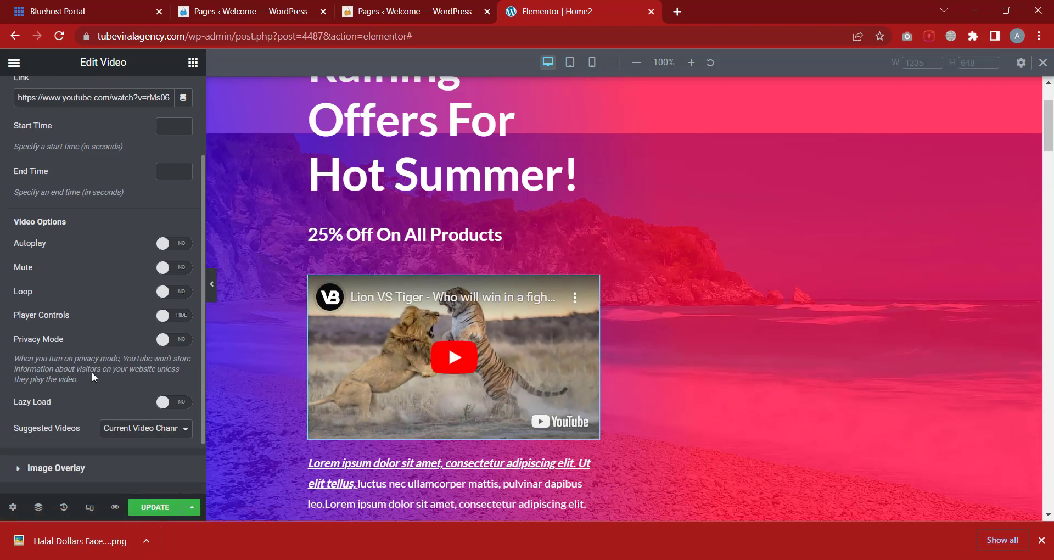
{"action": "scroll", "coordinate": [92, 377], "scroll_direction": "down", "scroll_amount": 1}
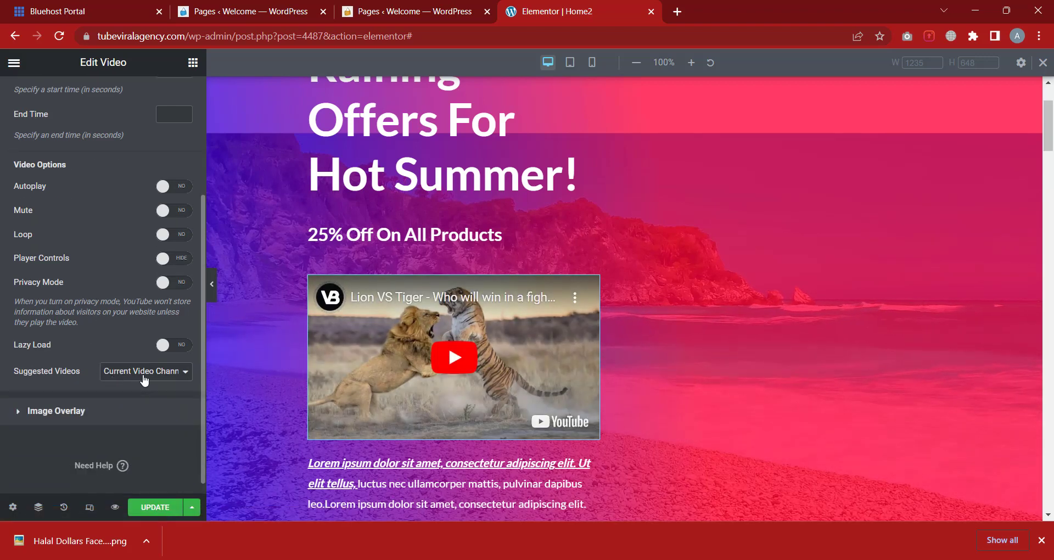
{"action": "left_click", "coordinate": [133, 373]}
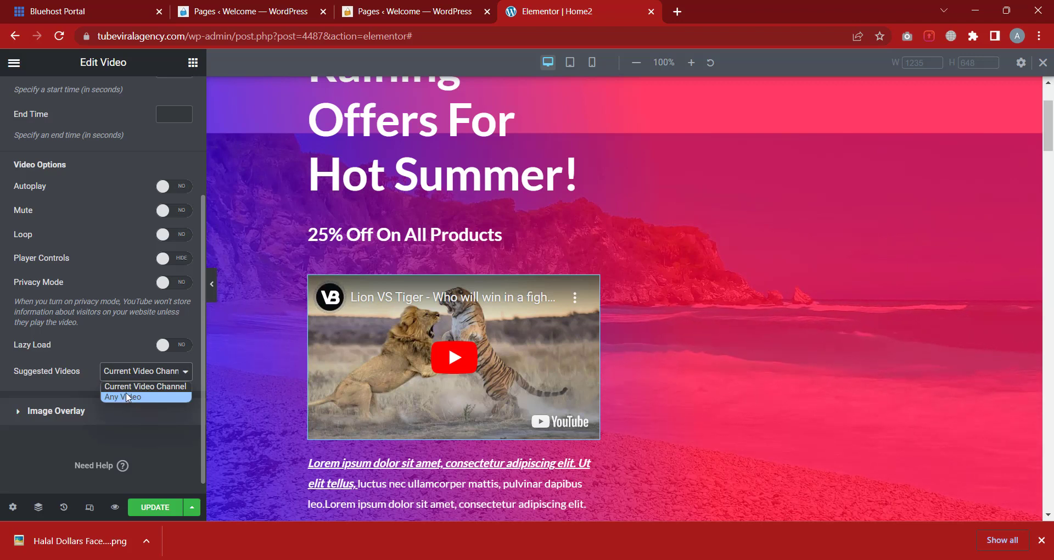
{"action": "left_click", "coordinate": [37, 358]}
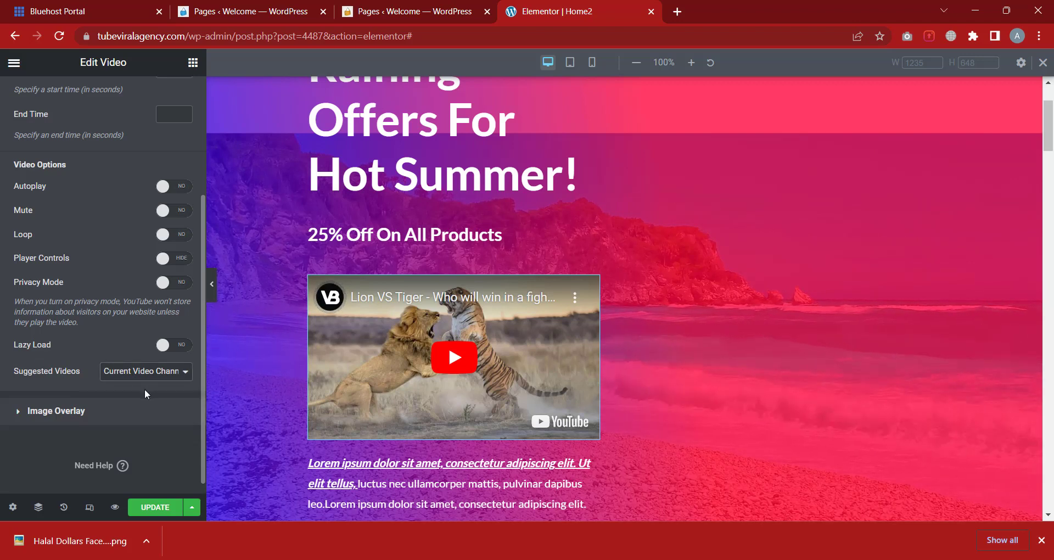
{"action": "left_click", "coordinate": [74, 415]}
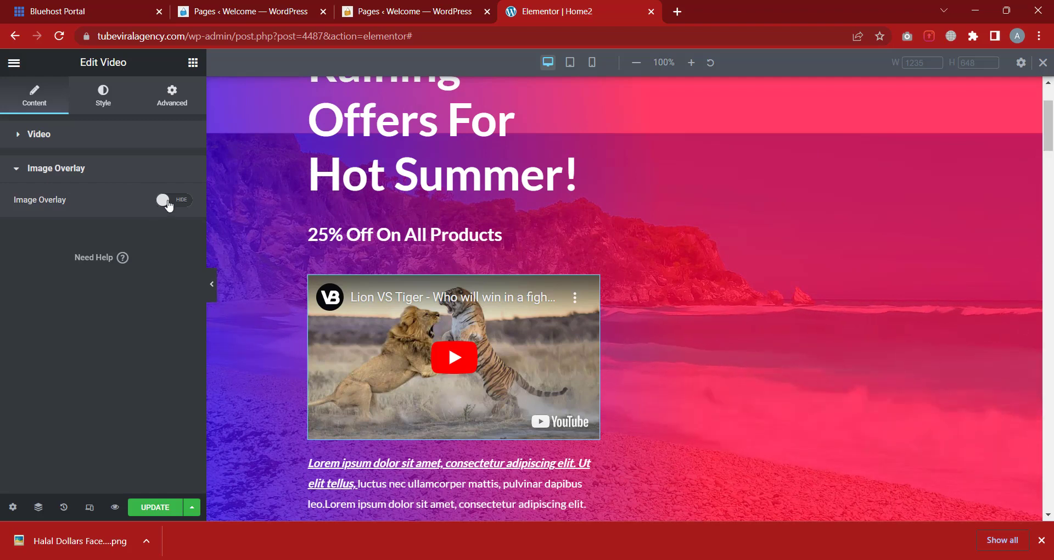
Turn on the video's image overlay using the Halal Dollars banner from the Media Library
{"action": "left_click", "coordinate": [169, 202]}
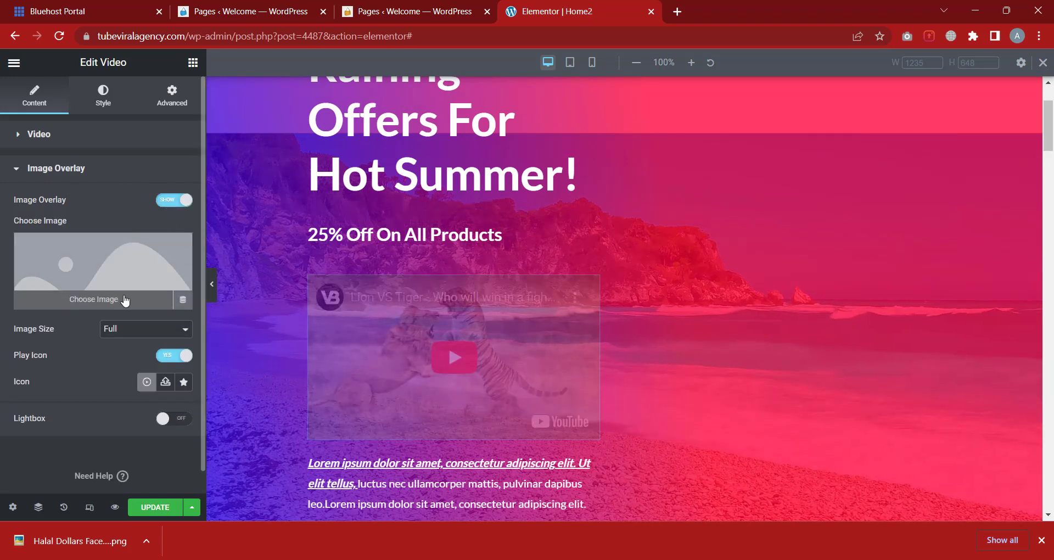
{"action": "left_click", "coordinate": [125, 300]}
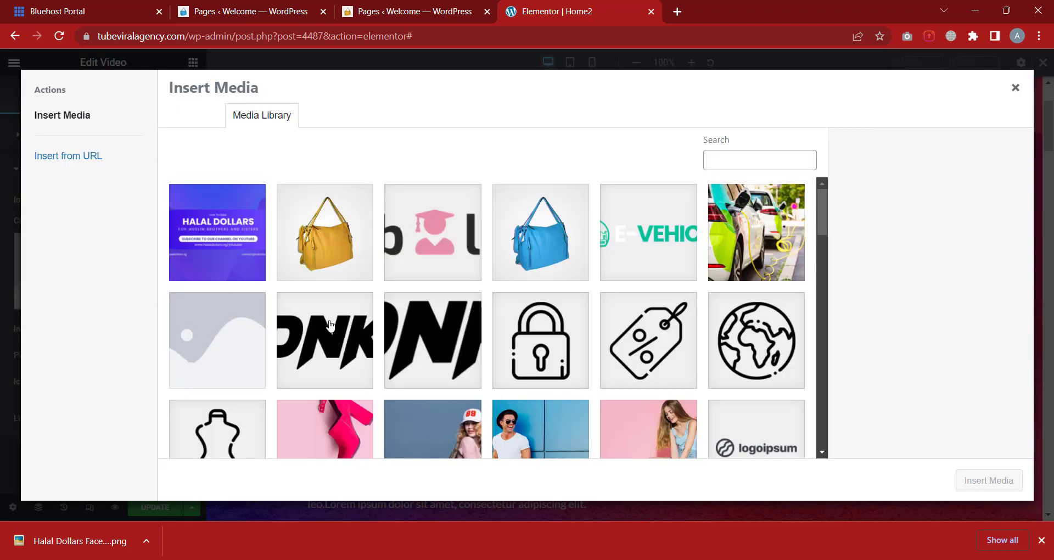
{"action": "left_click", "coordinate": [257, 275]}
{"action": "left_click", "coordinate": [991, 479]}
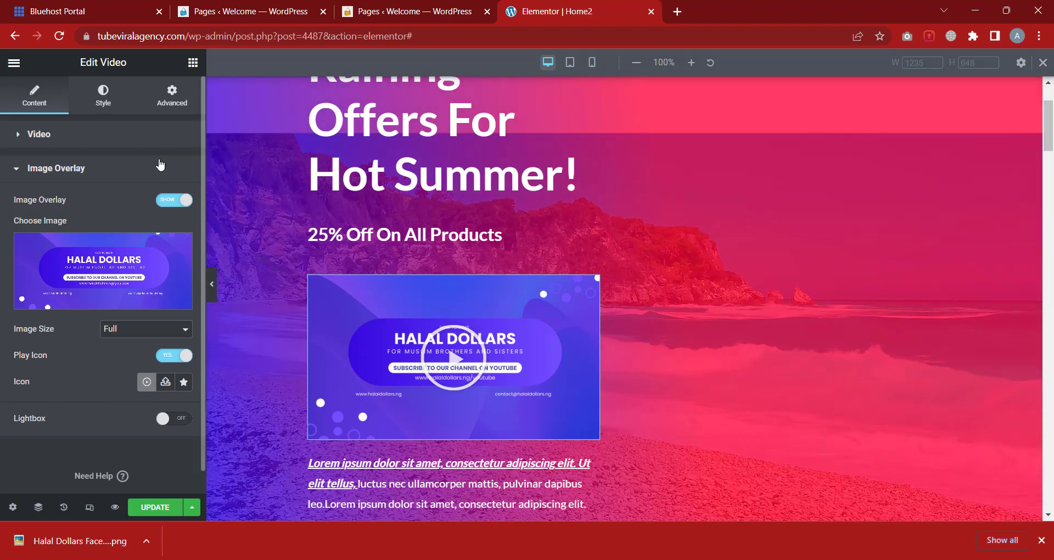
{"action": "left_click", "coordinate": [107, 99]}
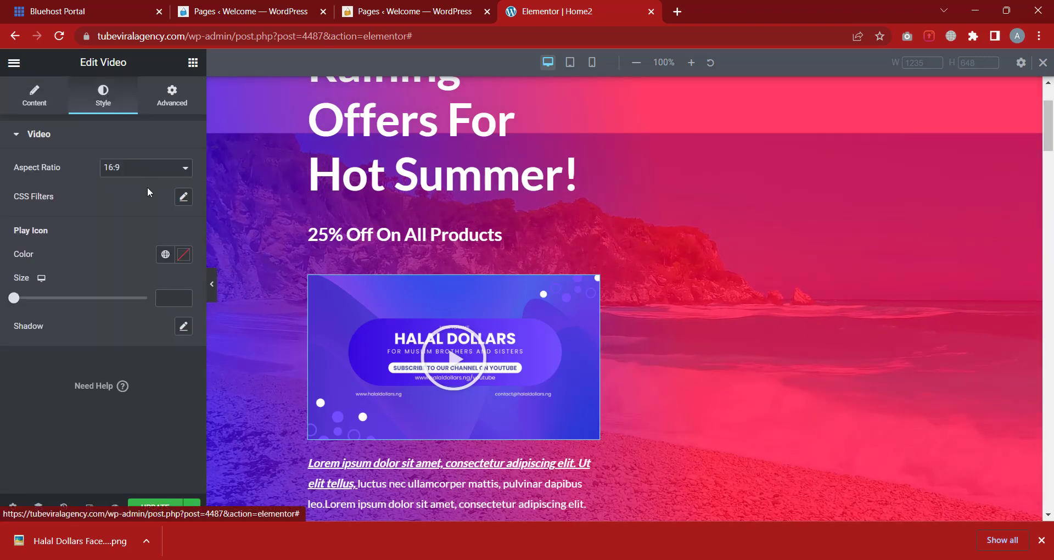
Try 1:1 and 3:2 aspect ratios on the video and play it in the preview
{"action": "left_click", "coordinate": [130, 173]}
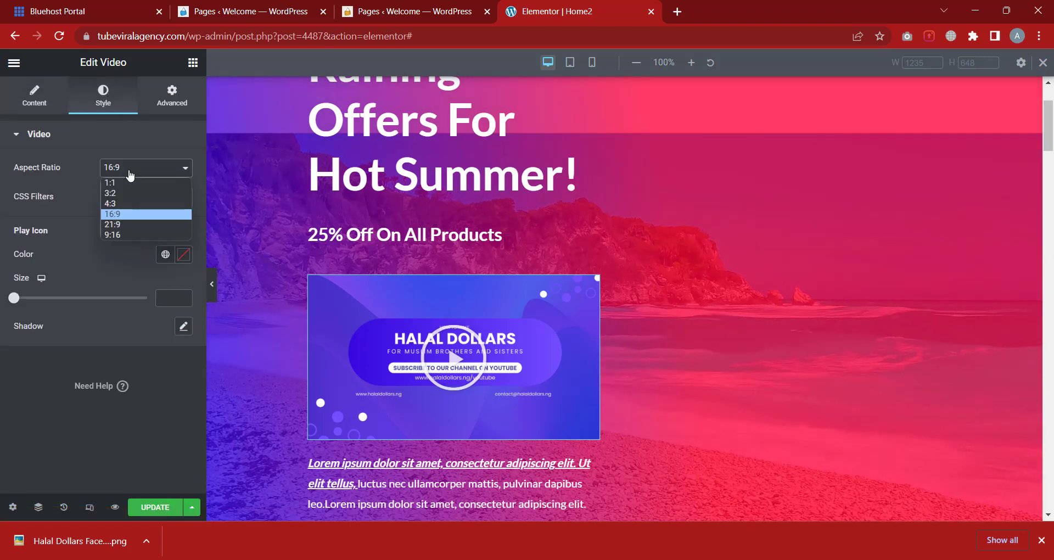
{"action": "left_click", "coordinate": [127, 182]}
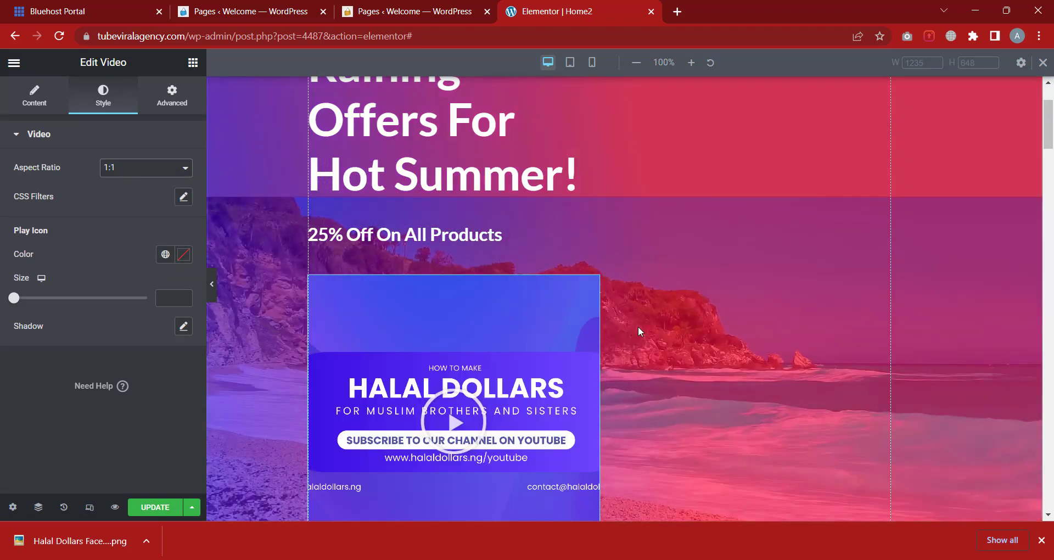
{"action": "scroll", "coordinate": [605, 370], "scroll_direction": "down", "scroll_amount": 2}
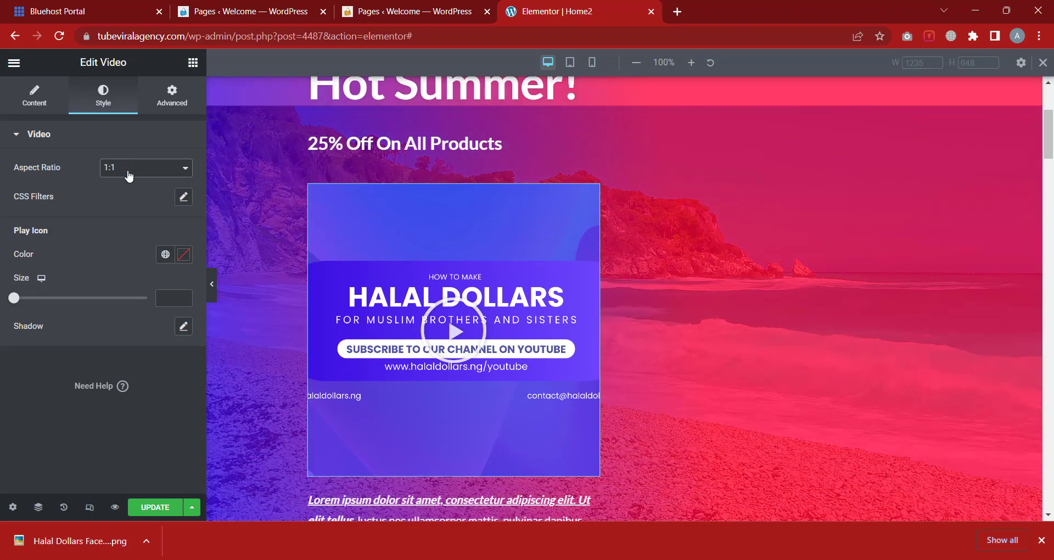
{"action": "left_click", "coordinate": [129, 173]}
{"action": "left_click", "coordinate": [132, 194]}
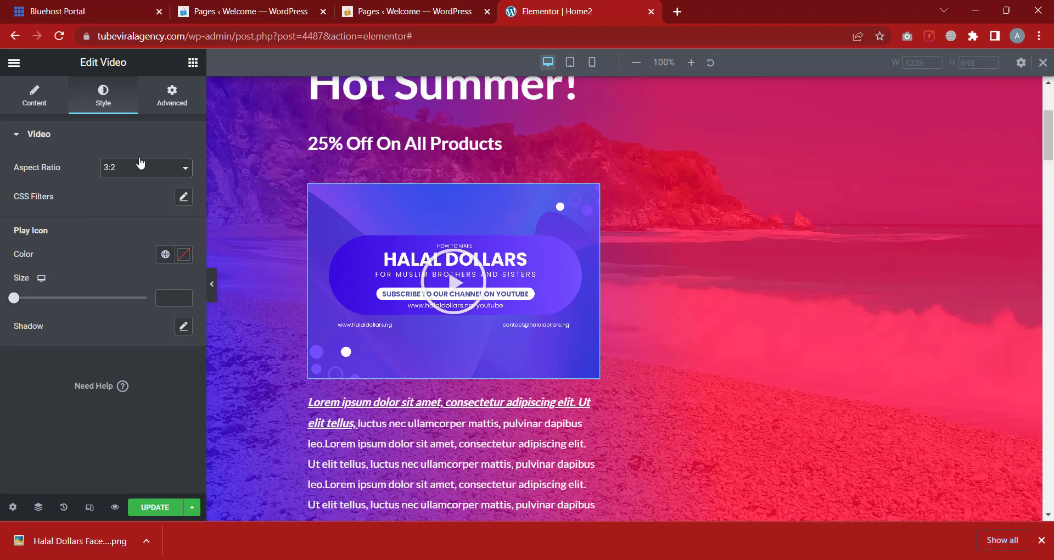
{"action": "left_click", "coordinate": [140, 168]}
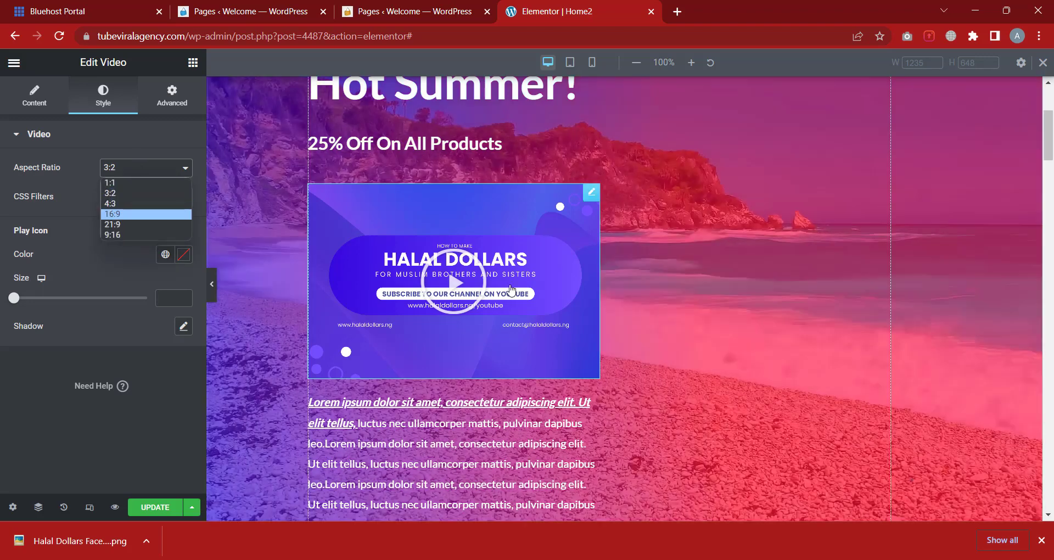
{"action": "left_click", "coordinate": [434, 267]}
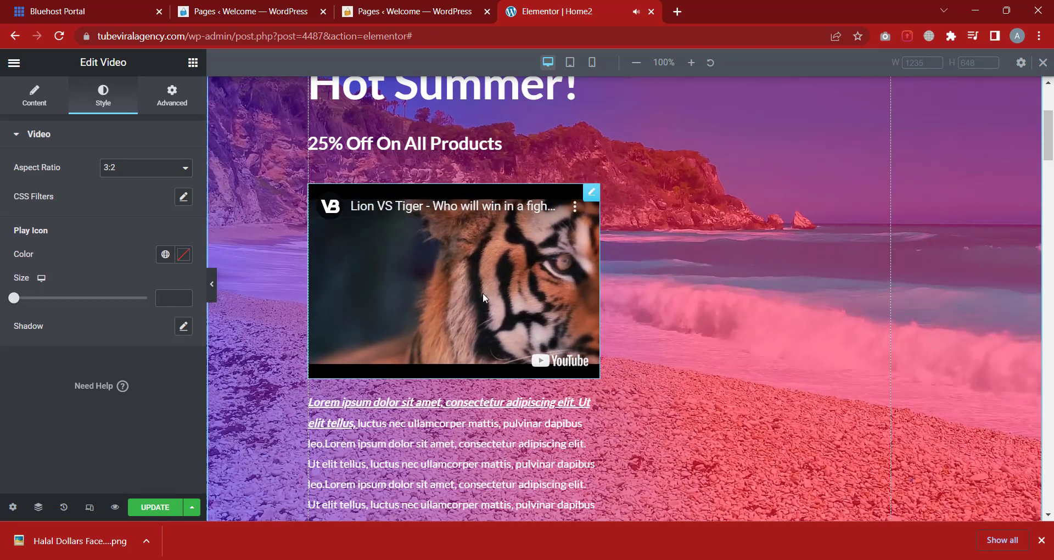
{"action": "left_click", "coordinate": [455, 288]}
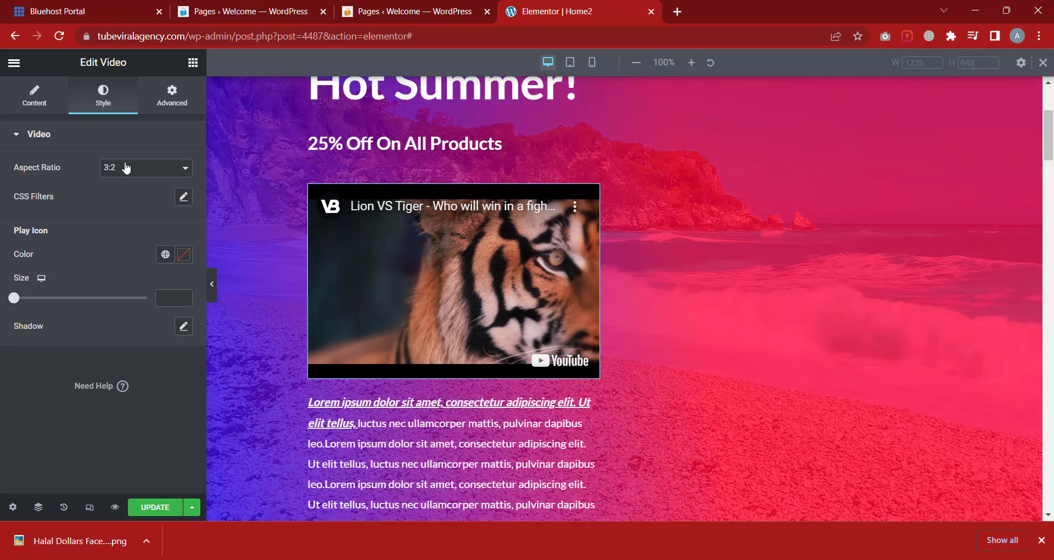
Cycle through 4:3, 16:9, 21:9 and 9:16 ratios, then settle the video on 1:1
{"action": "left_click", "coordinate": [126, 167]}
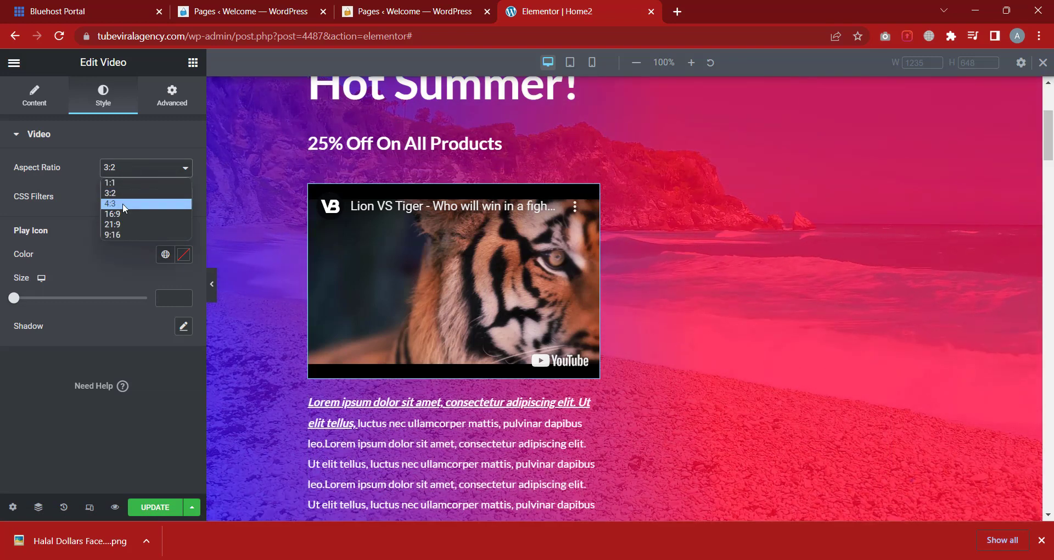
{"action": "left_click", "coordinate": [125, 203]}
{"action": "left_click", "coordinate": [132, 168]}
{"action": "left_click", "coordinate": [127, 214]}
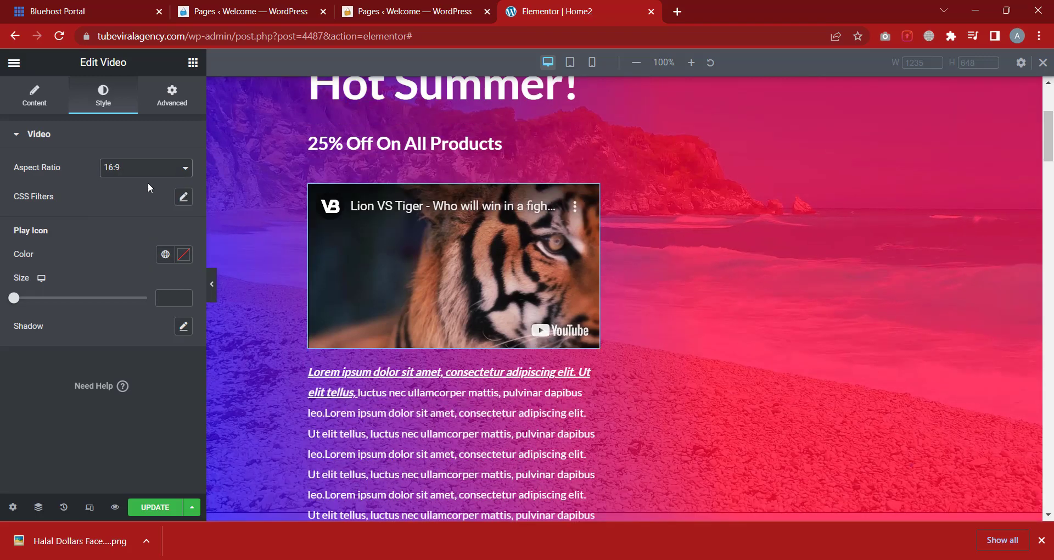
{"action": "left_click", "coordinate": [157, 174]}
{"action": "left_click", "coordinate": [141, 224]}
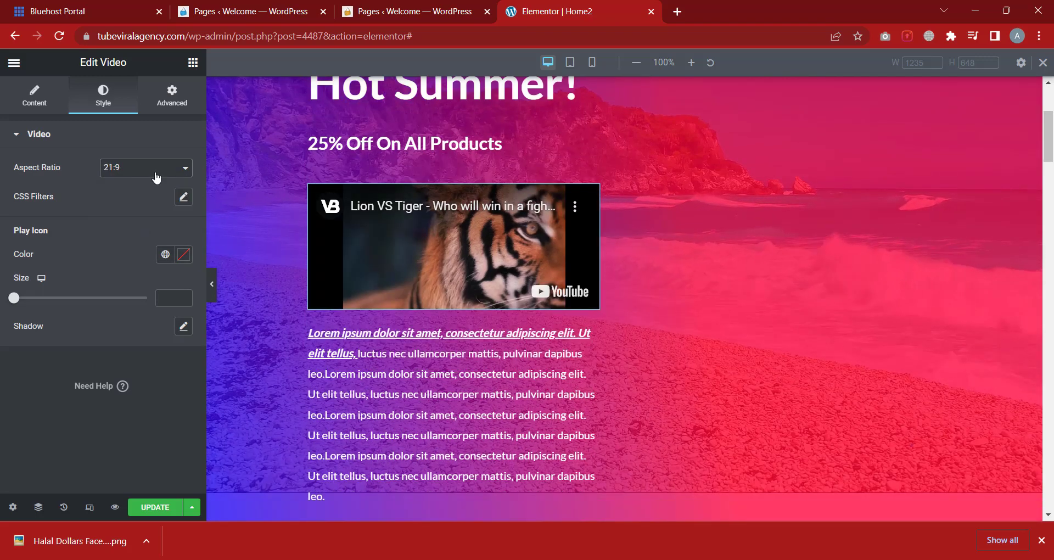
{"action": "left_click", "coordinate": [131, 235]}
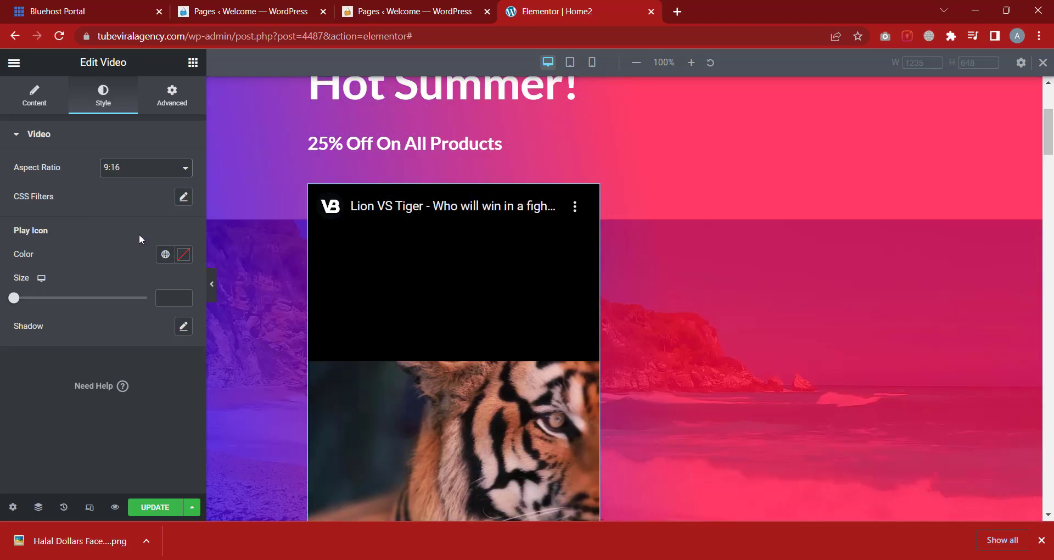
{"action": "scroll", "coordinate": [495, 282], "scroll_direction": "down", "scroll_amount": 4}
{"action": "scroll", "coordinate": [494, 277], "scroll_direction": "up", "scroll_amount": 3}
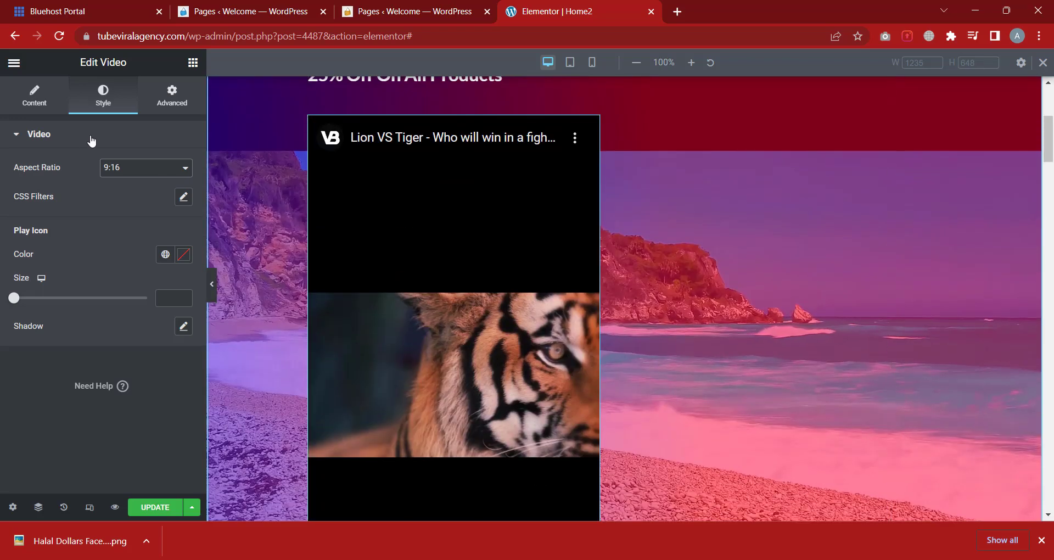
{"action": "left_click", "coordinate": [126, 175]}
{"action": "left_click", "coordinate": [124, 183]}
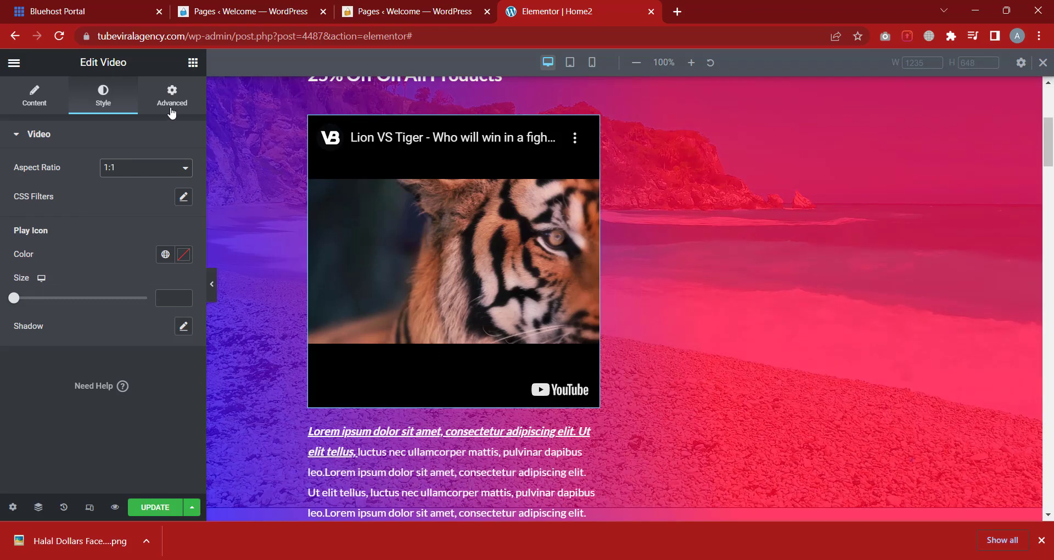
{"action": "left_click", "coordinate": [169, 104]}
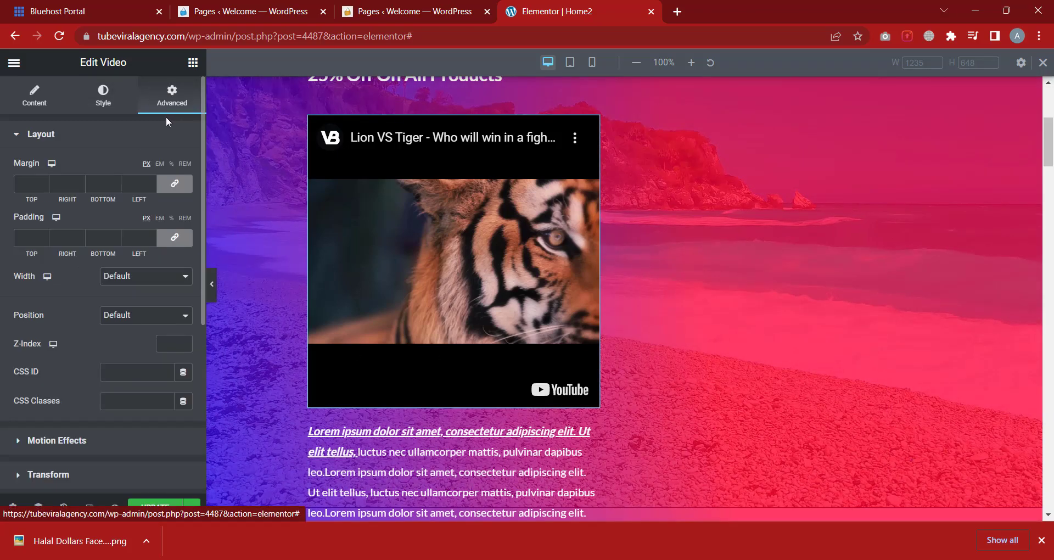
{"action": "left_click", "coordinate": [94, 136]}
Add a Button widget below the Halal Dollars image
{"action": "left_click", "coordinate": [193, 62]}
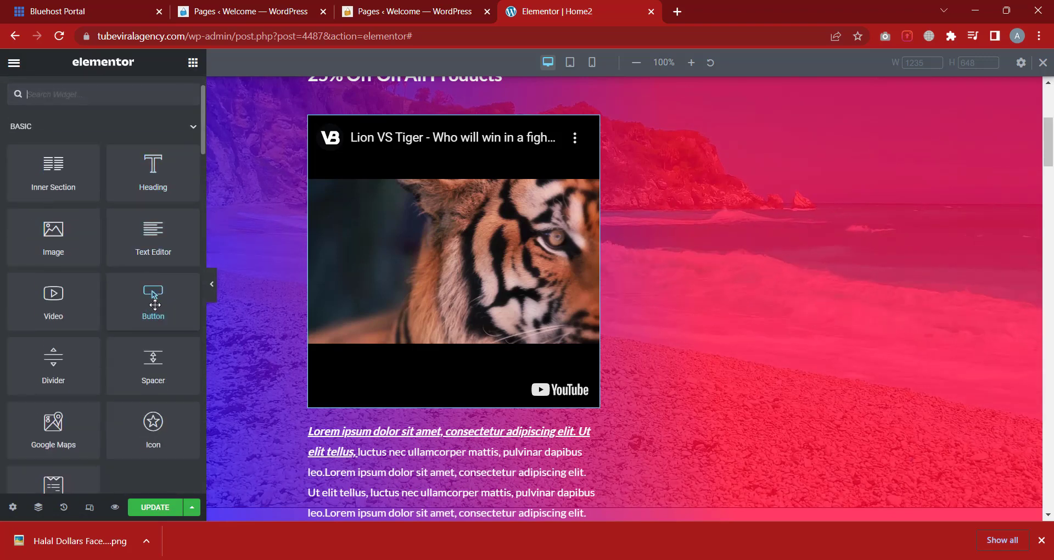
{"action": "scroll", "coordinate": [162, 302], "scroll_direction": "down", "scroll_amount": 3}
{"action": "scroll", "coordinate": [162, 304], "scroll_direction": "up", "scroll_amount": 2}
{"action": "scroll", "coordinate": [530, 342], "scroll_direction": "down", "scroll_amount": 1}
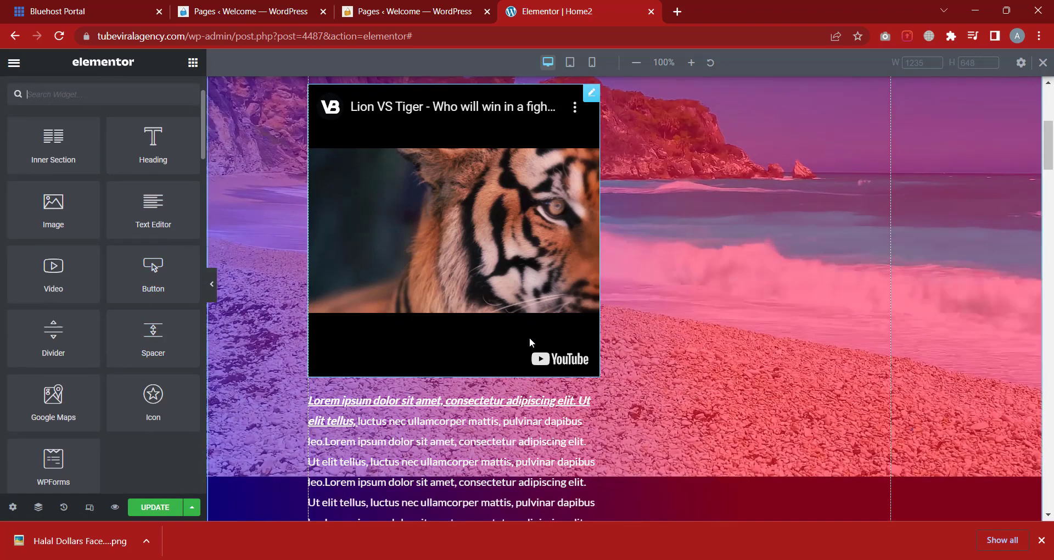
{"action": "scroll", "coordinate": [530, 343], "scroll_direction": "down", "scroll_amount": 8}
{"action": "scroll", "coordinate": [364, 244], "scroll_direction": "up", "scroll_amount": 1}
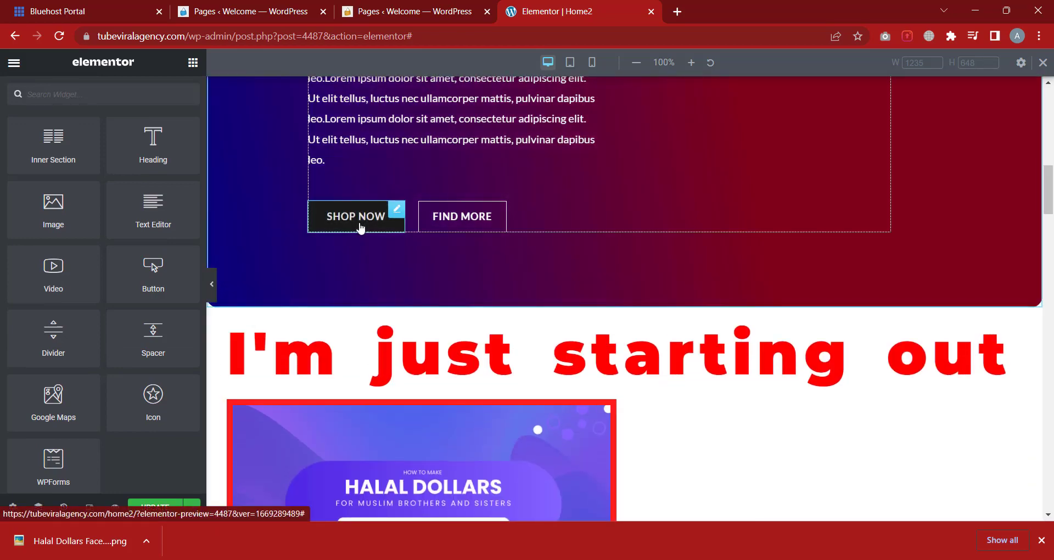
{"action": "scroll", "coordinate": [444, 292], "scroll_direction": "down", "scroll_amount": 3}
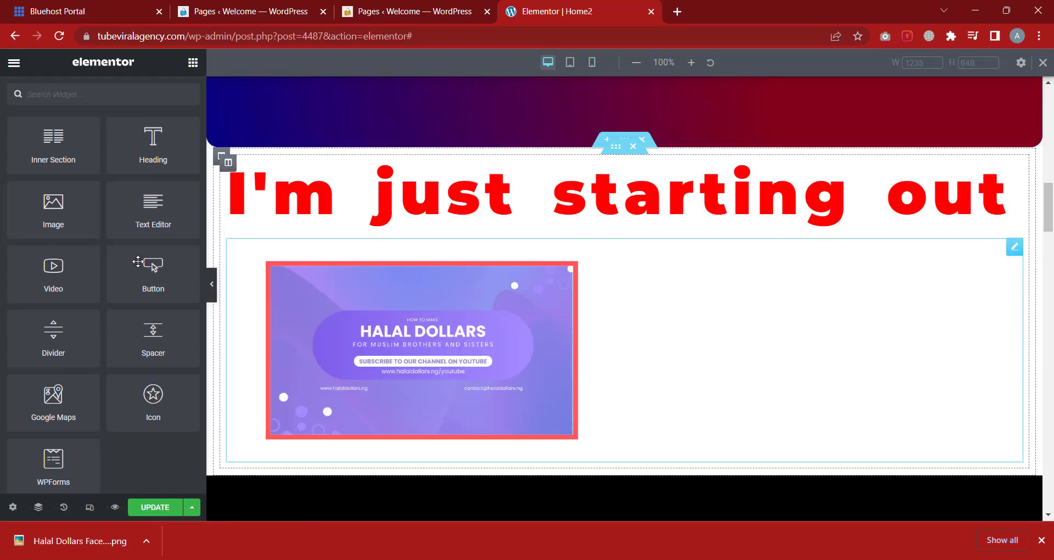
{"action": "left_click_drag", "start_coordinate": [138, 262], "coordinate": [386, 452]}
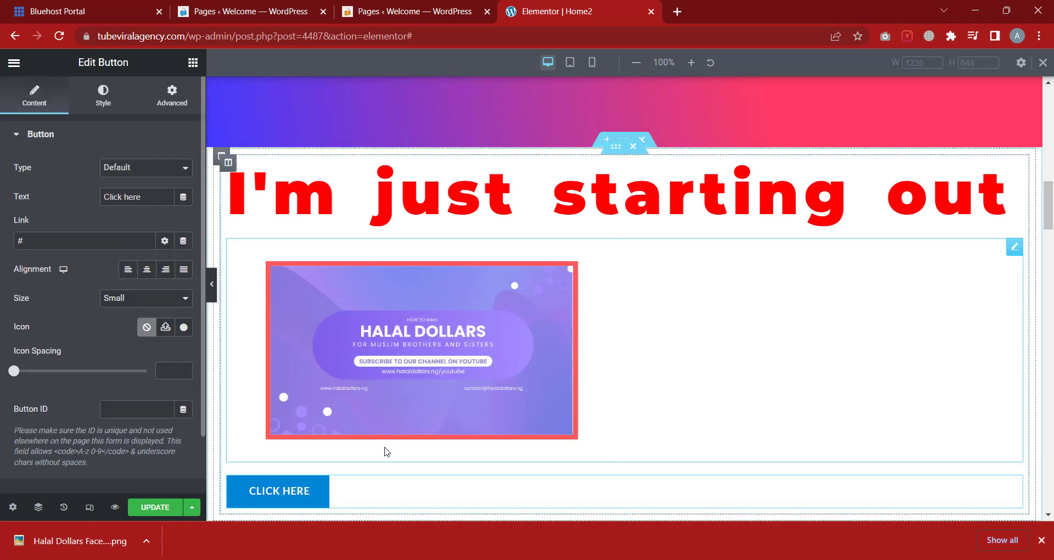
Change the button's label from 'Click here' to 'fgjjhkj'
{"action": "scroll", "coordinate": [356, 439], "scroll_direction": "down", "scroll_amount": 2}
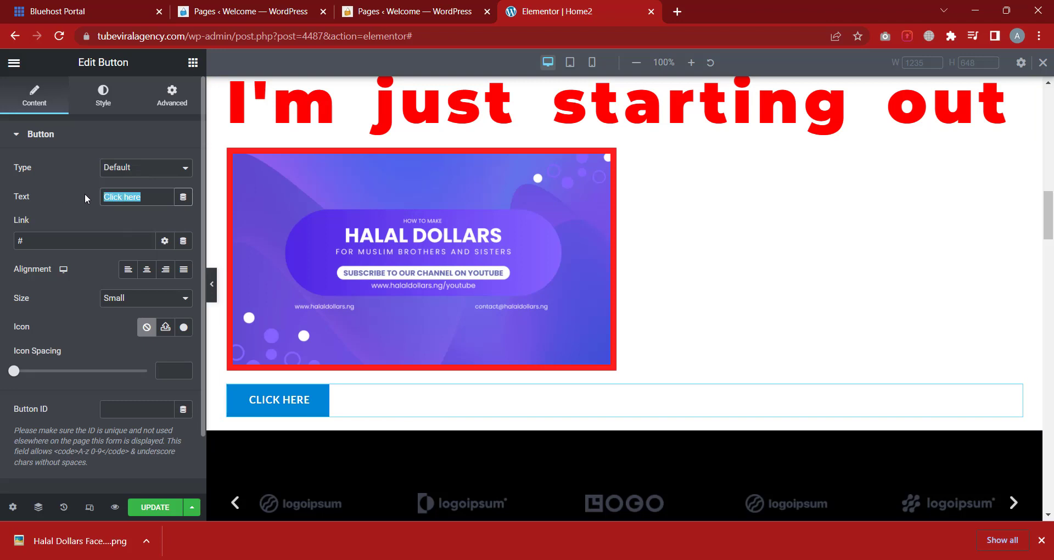
{"action": "key", "text": "BackSpace"}
{"action": "type", "text": "fgjjhkj"}
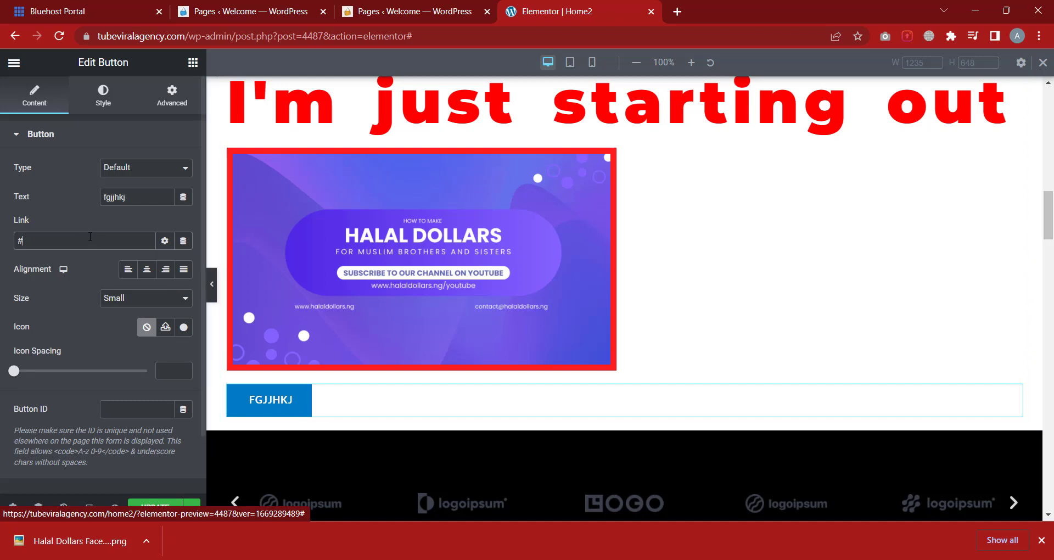
{"action": "left_click", "coordinate": [103, 93]}
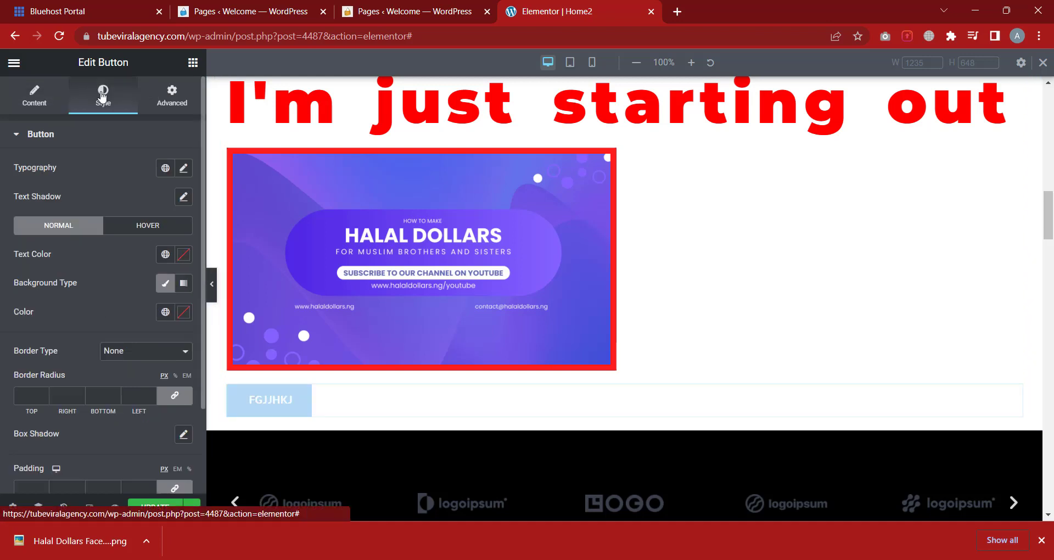
{"action": "left_click", "coordinate": [99, 139]}
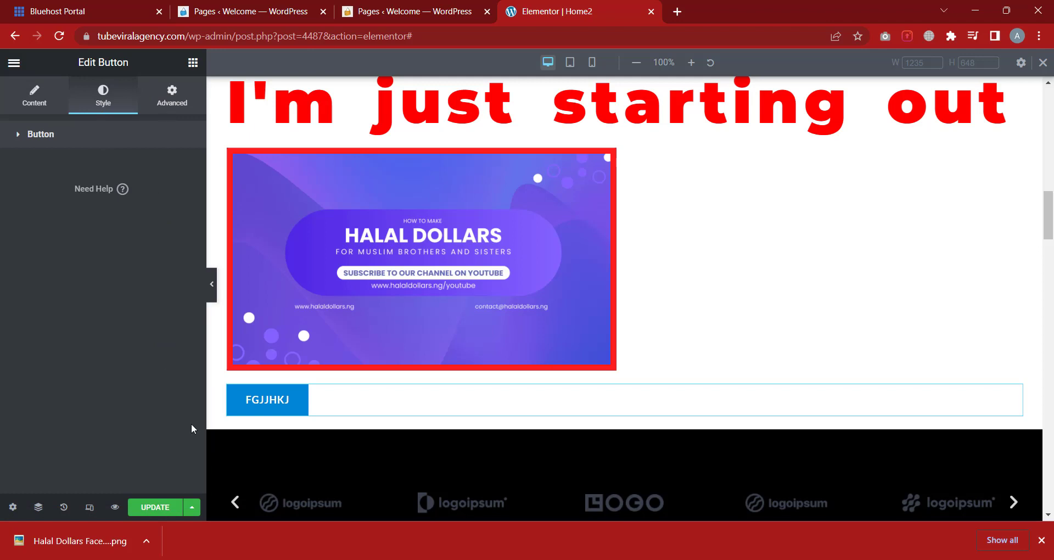
Add a Solid Divider below the FGJJHKJ button with width 34
{"action": "left_click", "coordinate": [192, 64]}
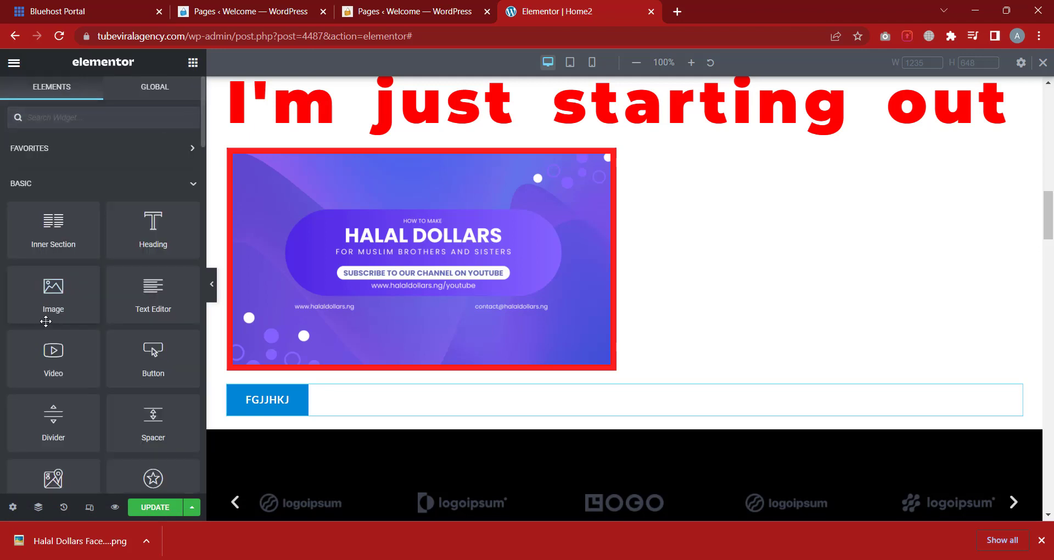
{"action": "scroll", "coordinate": [87, 375], "scroll_direction": "down", "scroll_amount": 1}
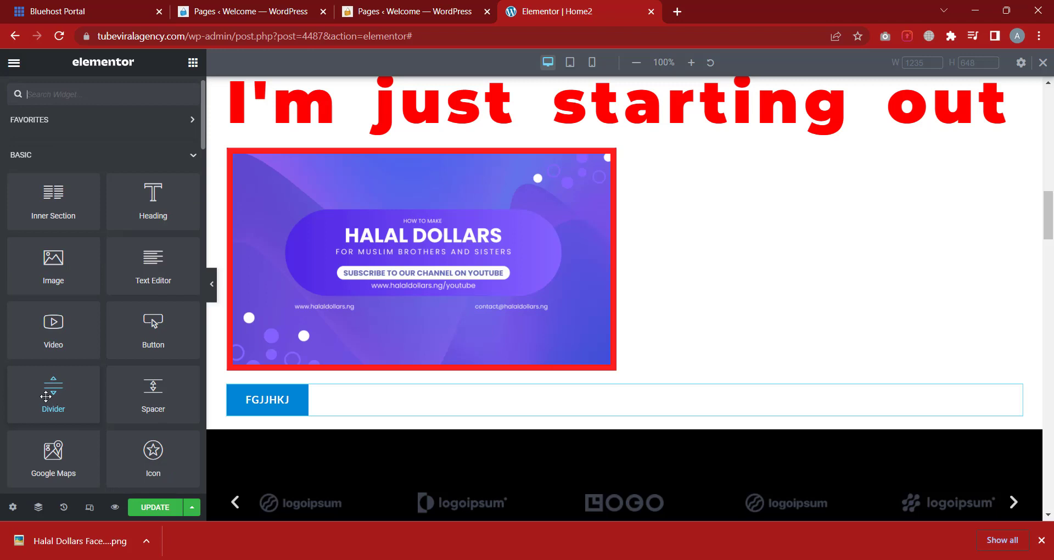
{"action": "scroll", "coordinate": [46, 397], "scroll_direction": "down", "scroll_amount": 1}
{"action": "left_click_drag", "start_coordinate": [301, 412], "coordinate": [302, 416]}
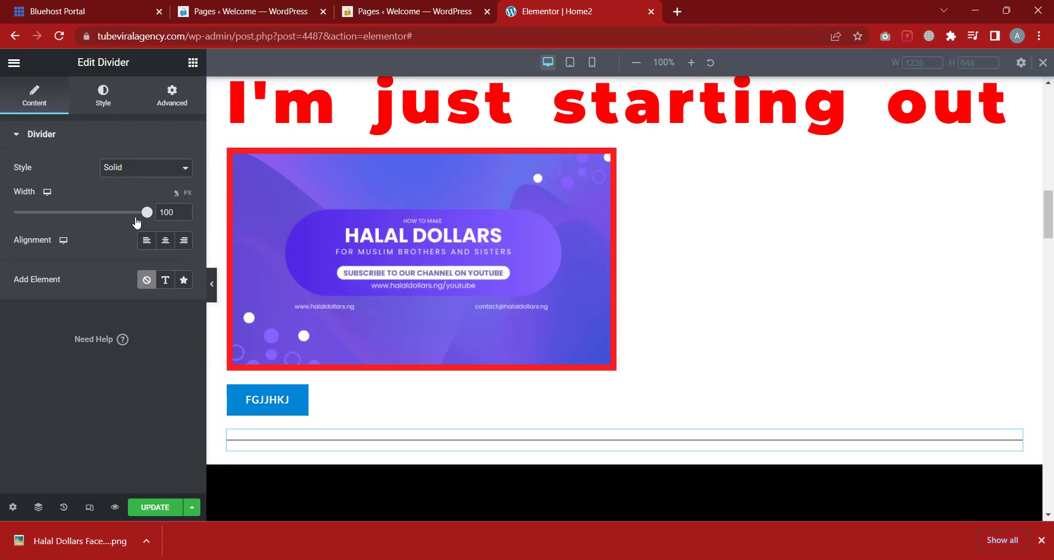
{"action": "left_click_drag", "start_coordinate": [137, 219], "coordinate": [47, 221]}
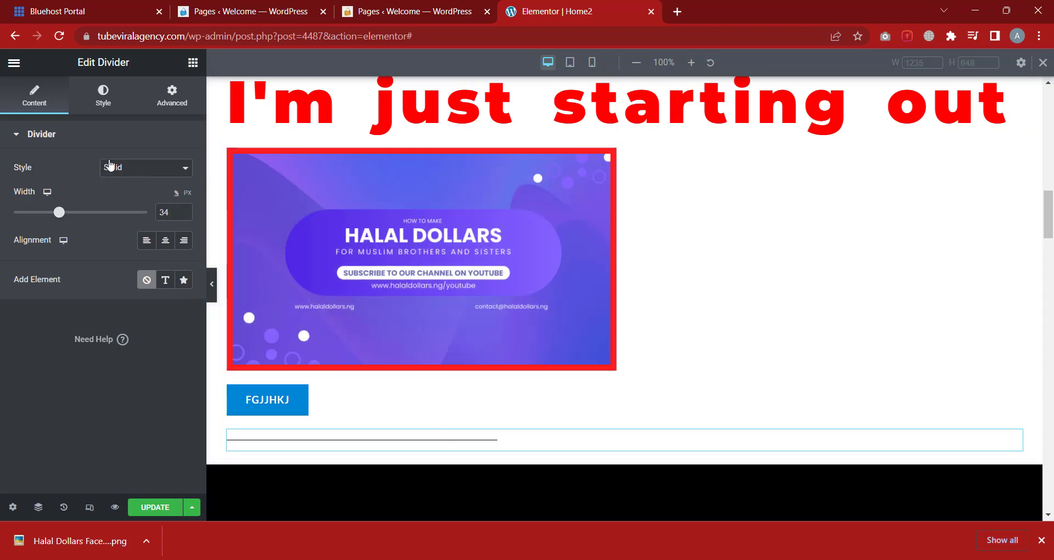
{"action": "left_click", "coordinate": [143, 170]}
{"action": "left_click", "coordinate": [166, 194]}
Set the divider's weight to 4.3 and width to 57, aligned right
{"action": "left_click", "coordinate": [92, 112]}
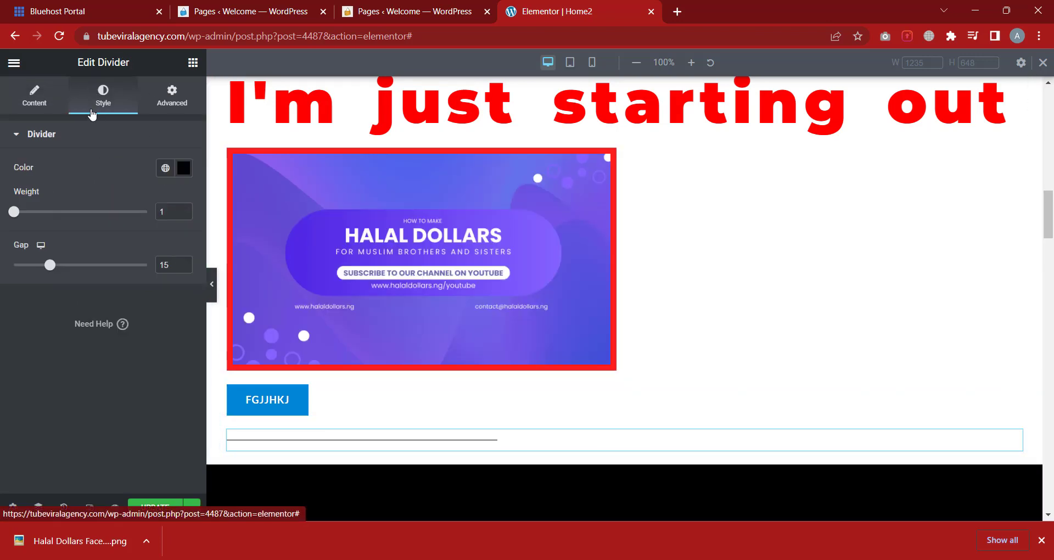
{"action": "left_click_drag", "start_coordinate": [15, 214], "coordinate": [63, 214]}
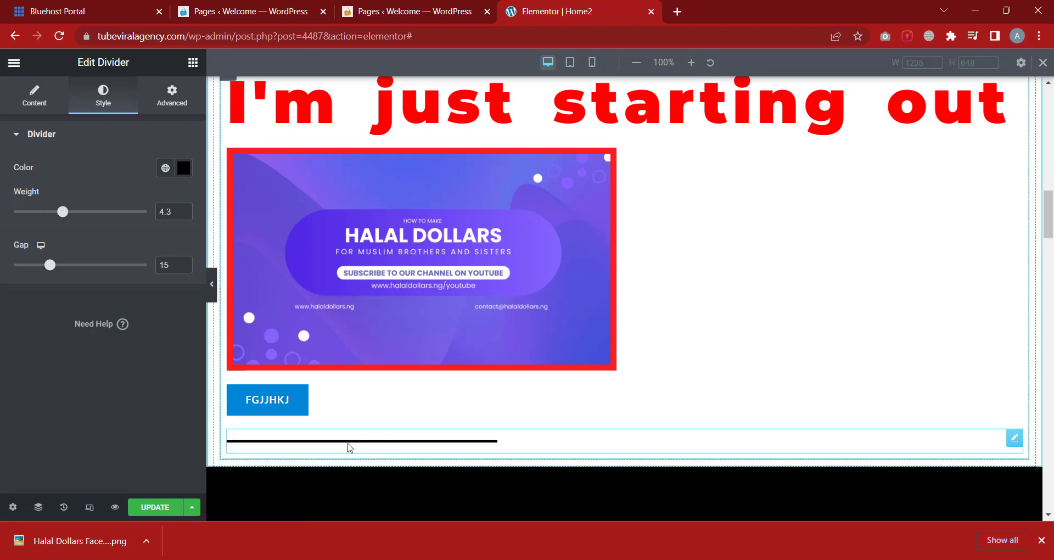
{"action": "left_click", "coordinate": [36, 105]}
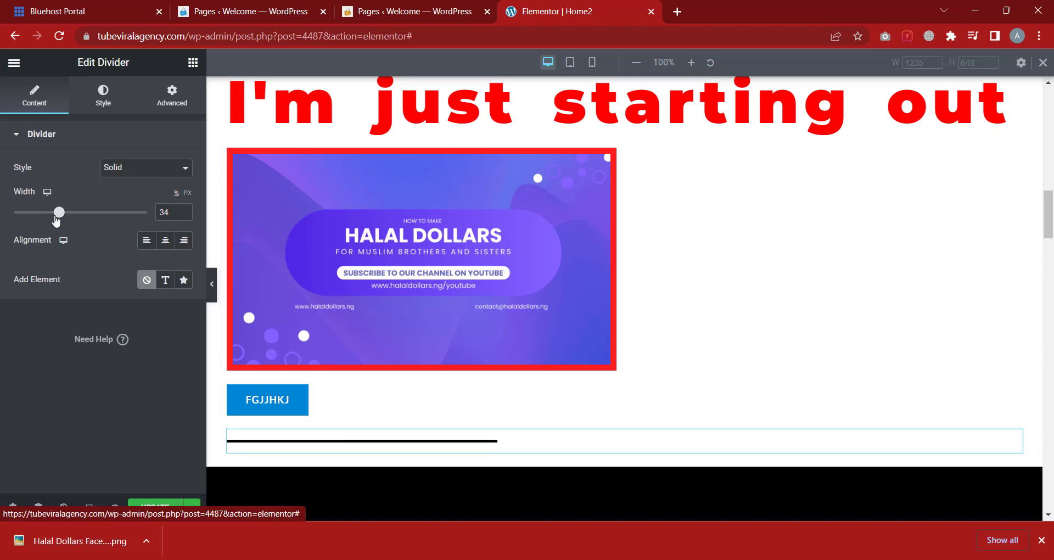
{"action": "left_click_drag", "start_coordinate": [57, 214], "coordinate": [90, 214]}
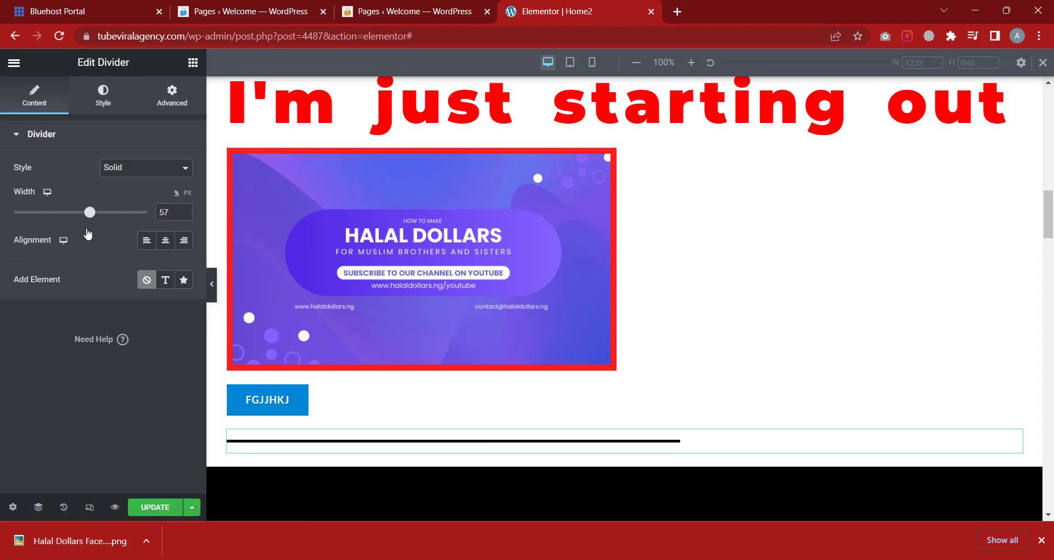
{"action": "left_click", "coordinate": [167, 250]}
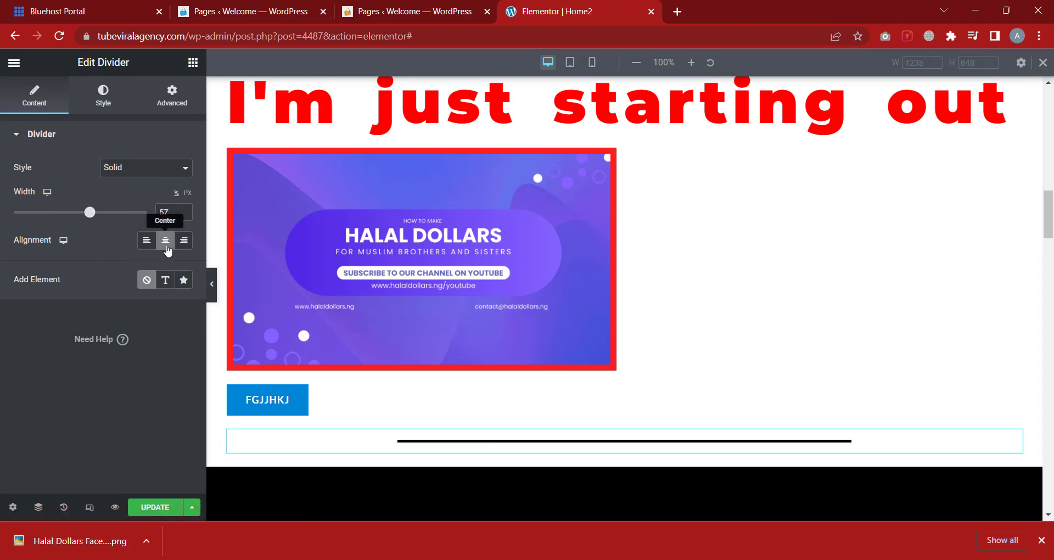
{"action": "left_click", "coordinate": [182, 247]}
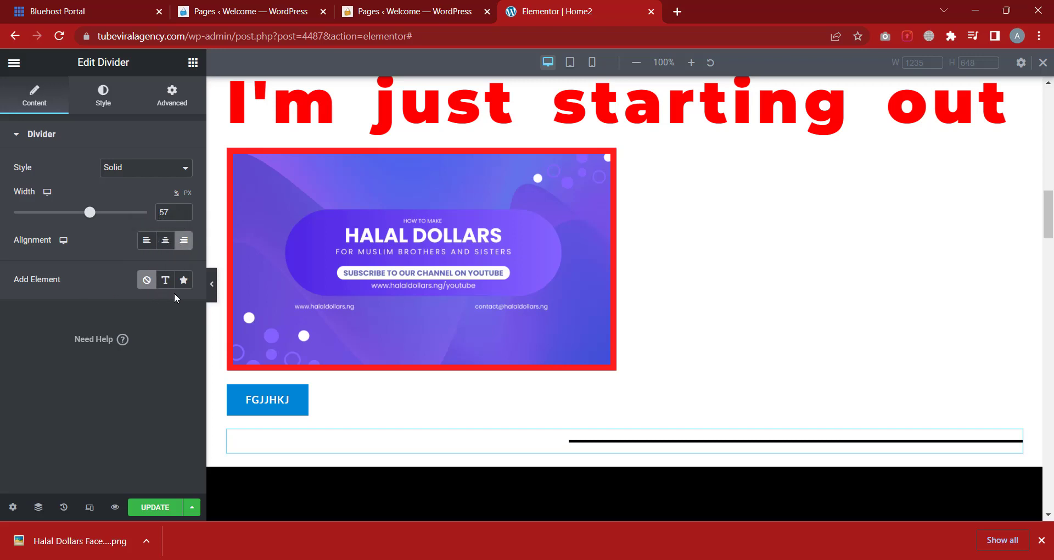
Make the divider red #E41B1B at weight 4.5 and widen its gap to 46
{"action": "left_click", "coordinate": [105, 108]}
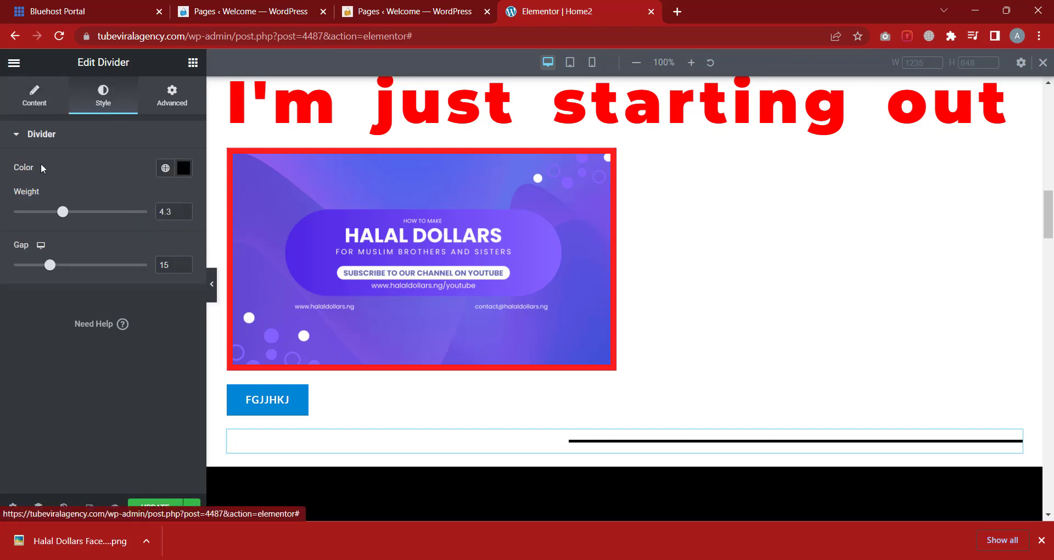
{"action": "mouse_move", "coordinate": [63, 213]}
{"action": "left_mouse_down"}
{"action": "mouse_move", "coordinate": [86, 214]}
{"action": "mouse_move", "coordinate": [66, 215]}
{"action": "left_mouse_up"}
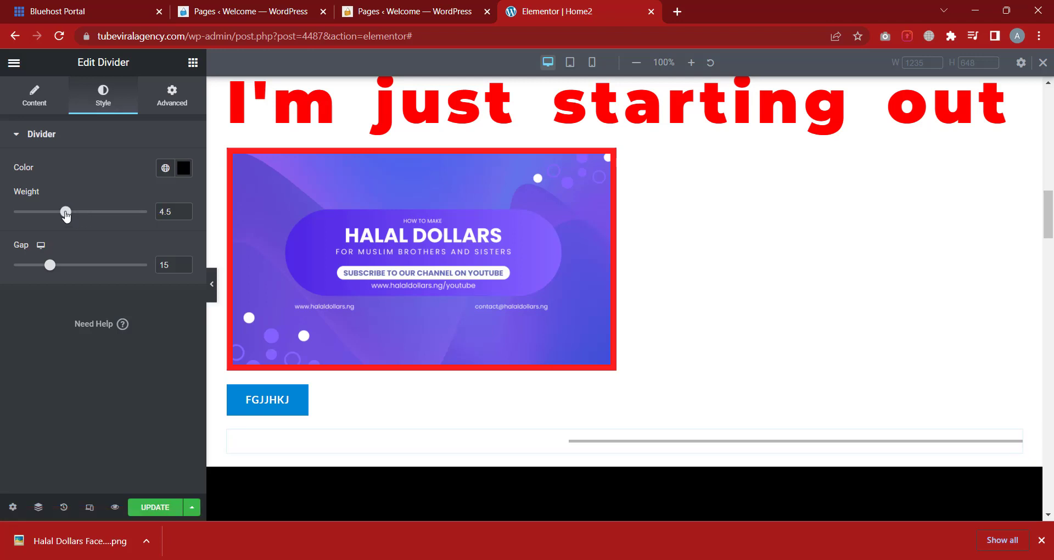
{"action": "left_click", "coordinate": [183, 168]}
{"action": "left_click", "coordinate": [164, 230]}
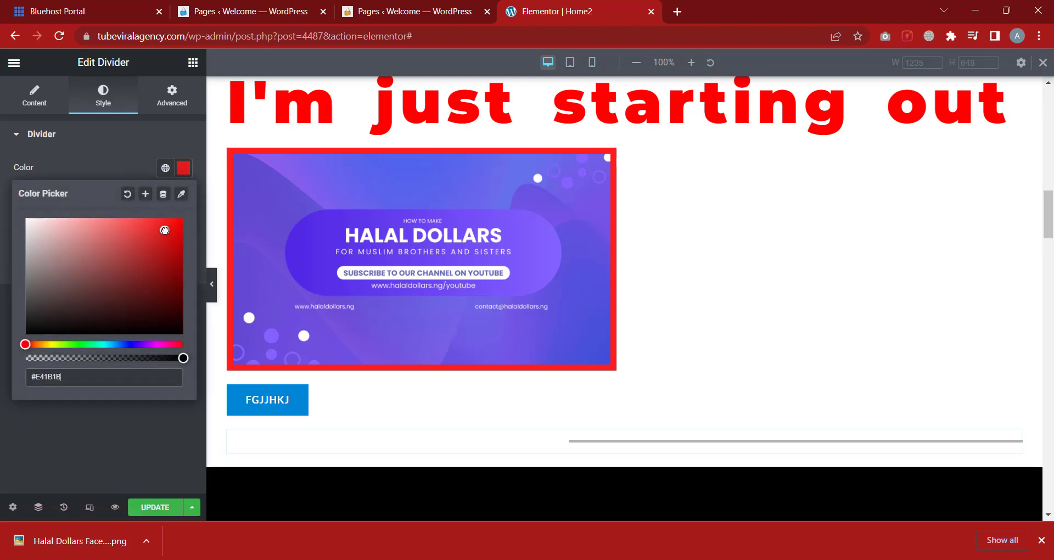
{"action": "left_click", "coordinate": [84, 166]}
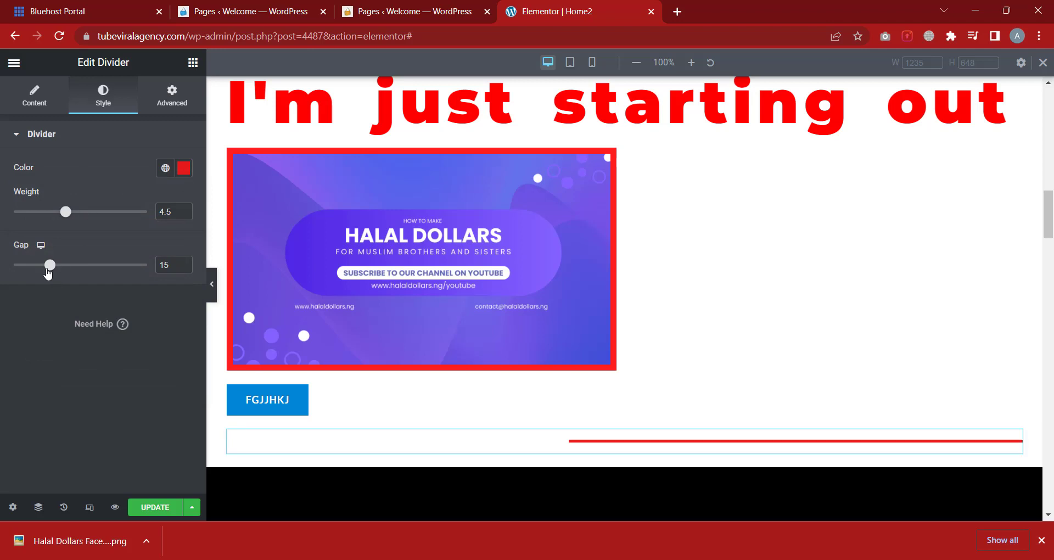
{"action": "left_click_drag", "start_coordinate": [62, 271], "coordinate": [136, 276]}
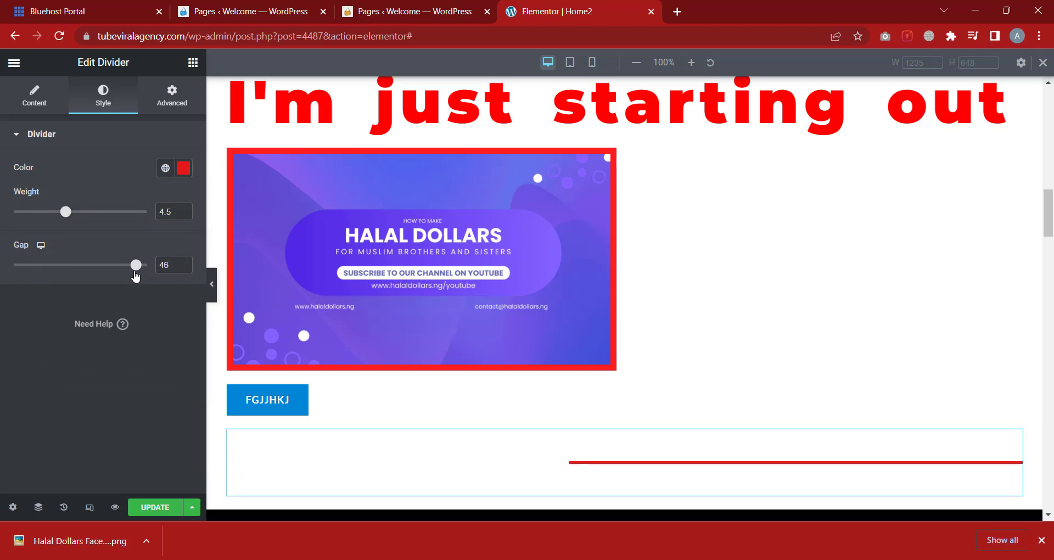
{"action": "left_click", "coordinate": [182, 105]}
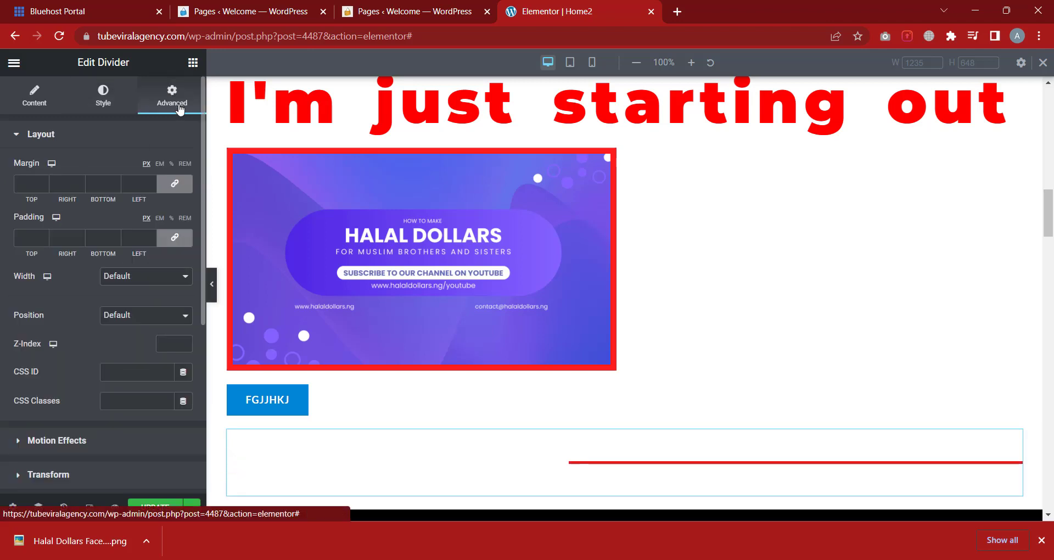
{"action": "left_click", "coordinate": [146, 135]}
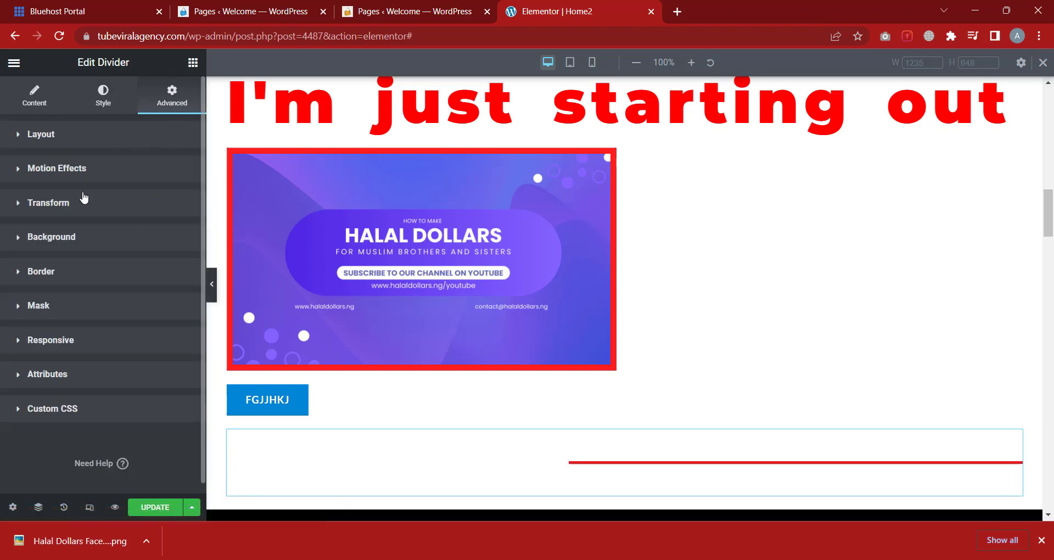
{"action": "left_click", "coordinate": [193, 62]}
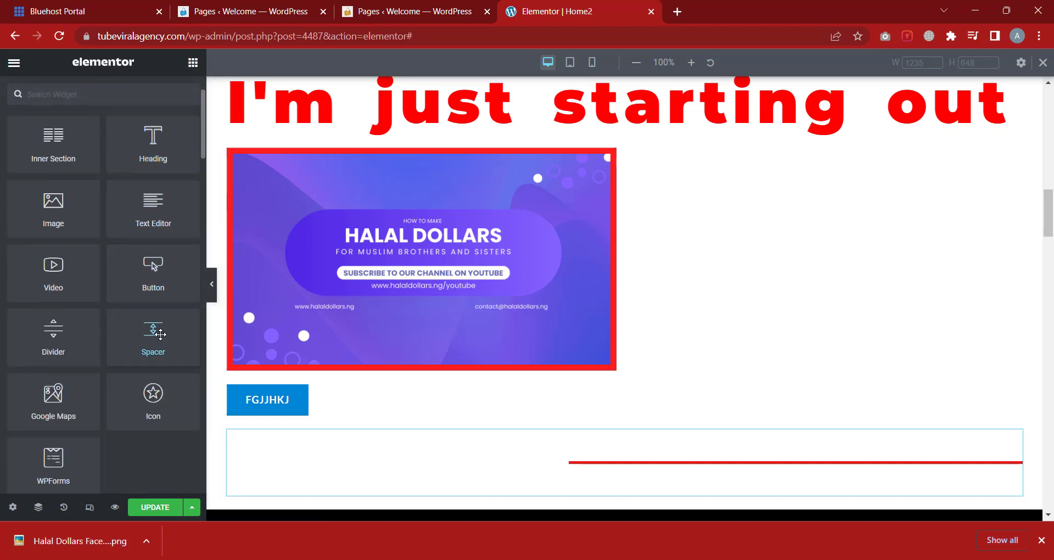
Insert a 147 px Spacer between the Halal Dollars image and the FGJJHKJ button
{"action": "scroll", "coordinate": [163, 328], "scroll_direction": "down", "scroll_amount": 1}
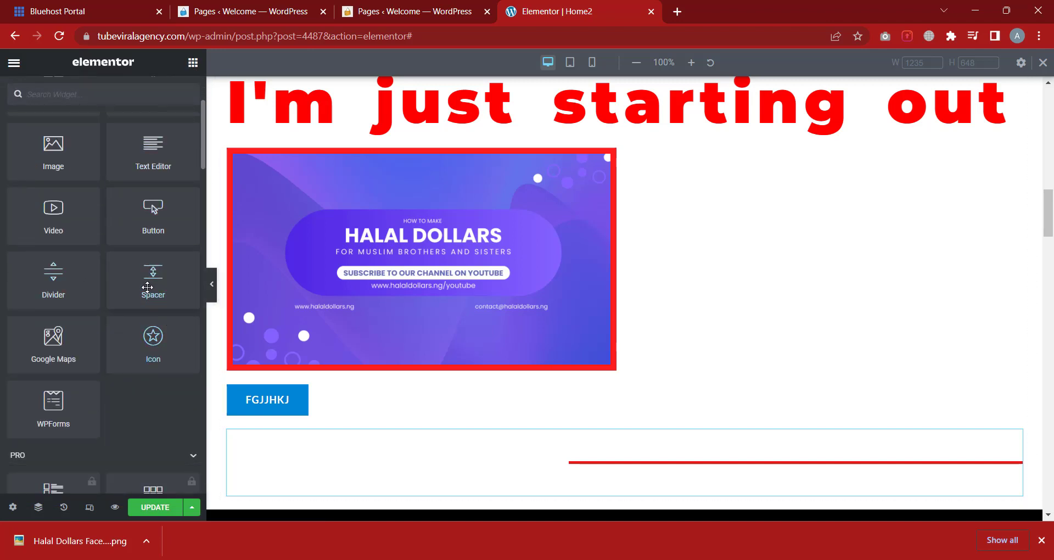
{"action": "left_click_drag", "start_coordinate": [147, 287], "coordinate": [309, 368]}
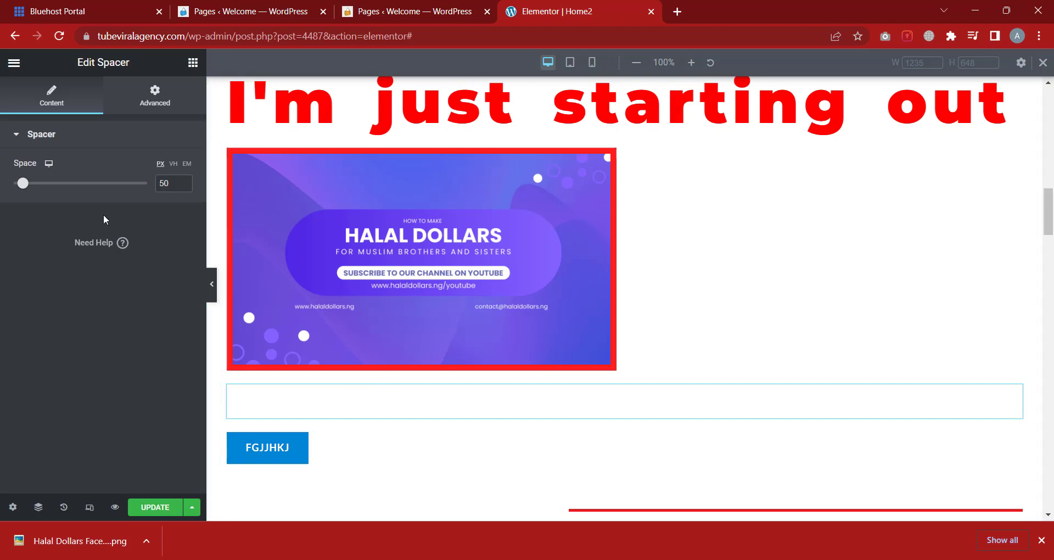
{"action": "left_click_drag", "start_coordinate": [22, 186], "coordinate": [45, 184]}
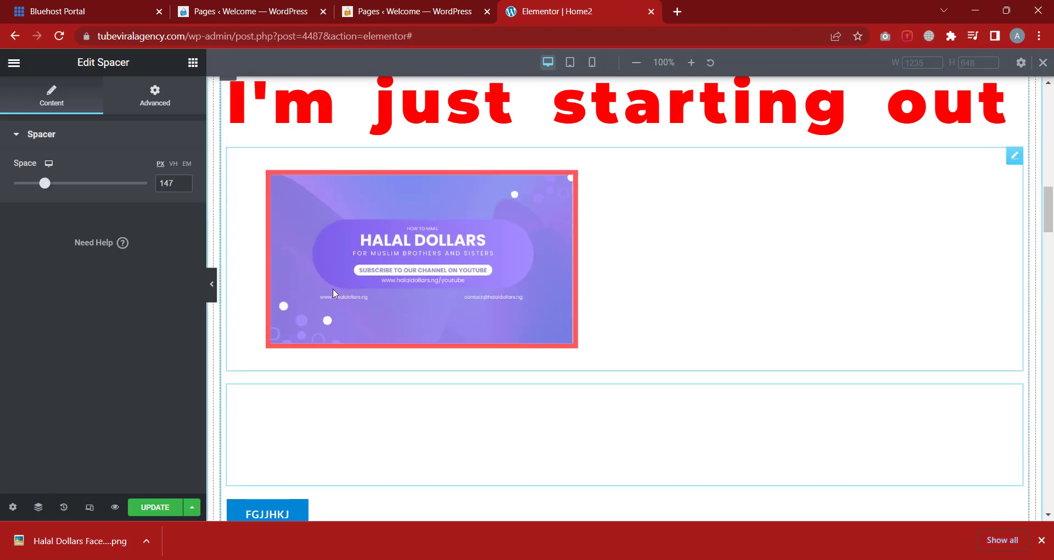
{"action": "scroll", "coordinate": [360, 239], "scroll_direction": "down", "scroll_amount": 1}
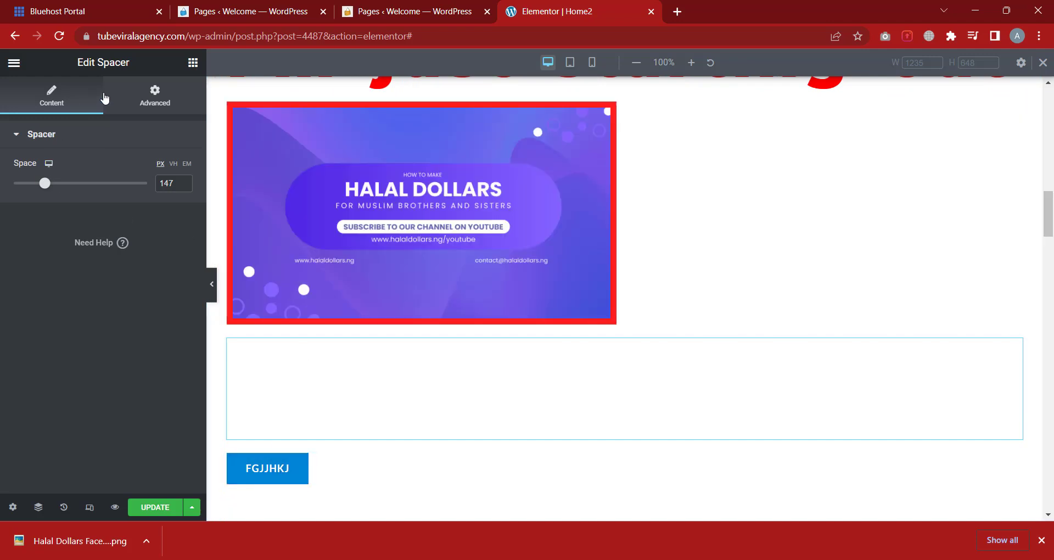
{"action": "left_click", "coordinate": [192, 63]}
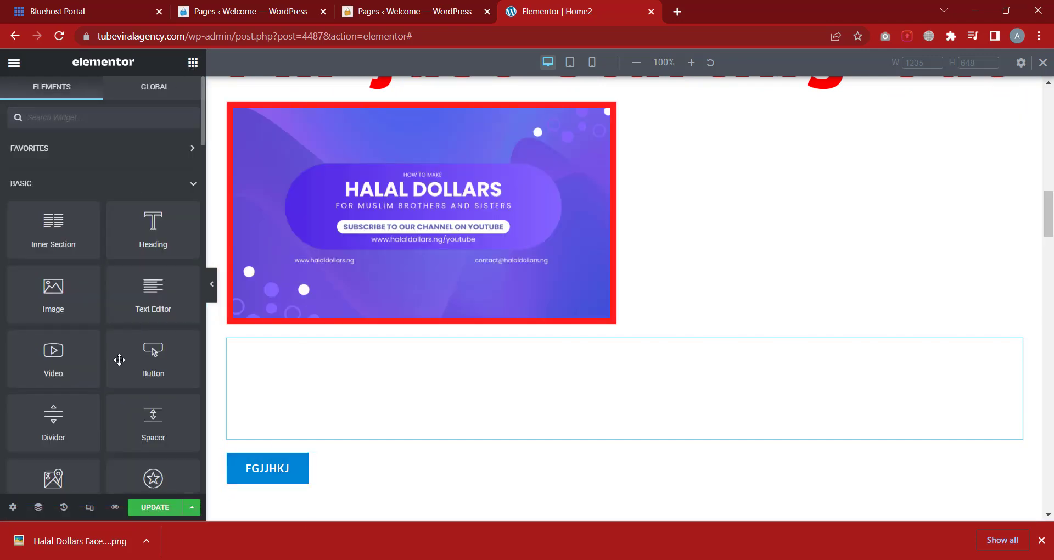
{"action": "scroll", "coordinate": [53, 374], "scroll_direction": "down", "scroll_amount": 2}
{"action": "scroll", "coordinate": [483, 341], "scroll_direction": "down", "scroll_amount": 4}
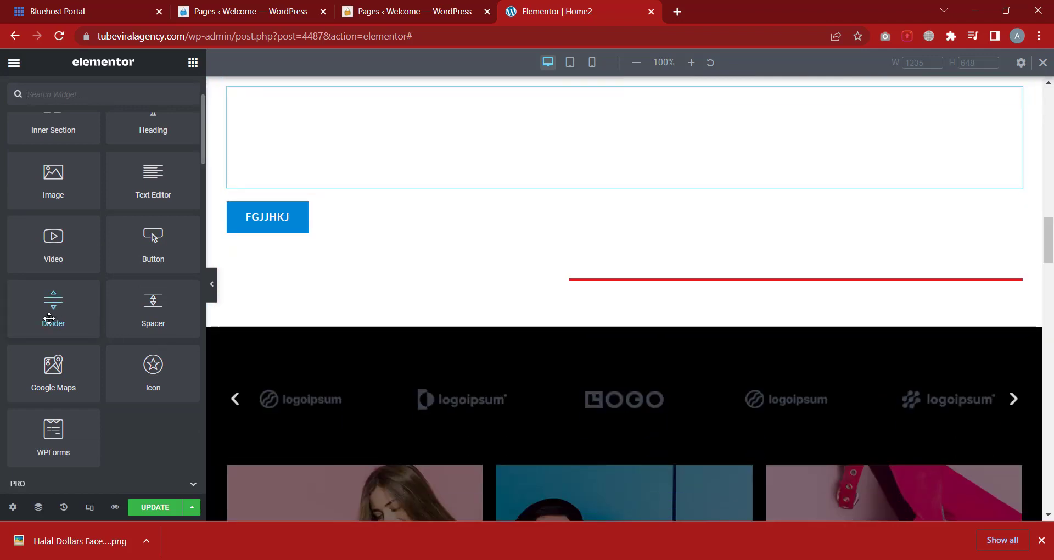
Place a Google Maps widget showing London Eye below the red divider
{"action": "left_click_drag", "start_coordinate": [53, 368], "coordinate": [616, 284]}
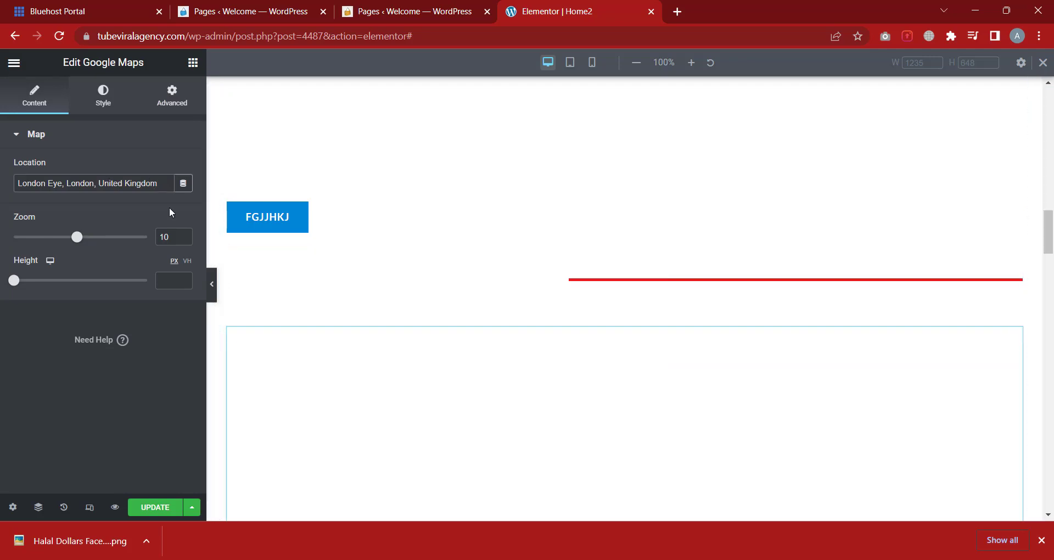
{"action": "scroll", "coordinate": [540, 457], "scroll_direction": "down", "scroll_amount": 2}
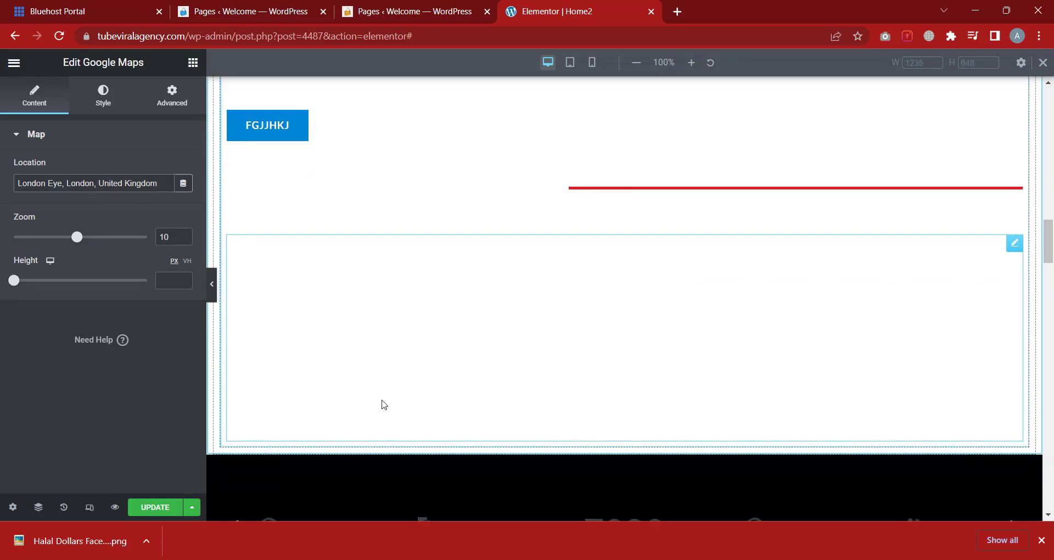
{"action": "left_click", "coordinate": [677, 12]}
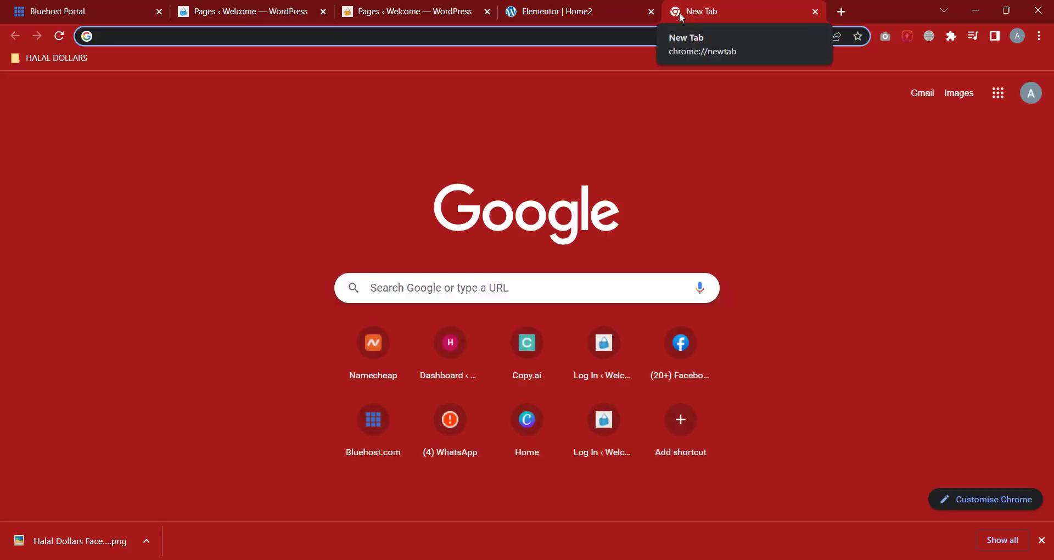
Search Google for the Computer Village street in Ikeja using the suggested query
{"action": "type", "text": "Ola"}
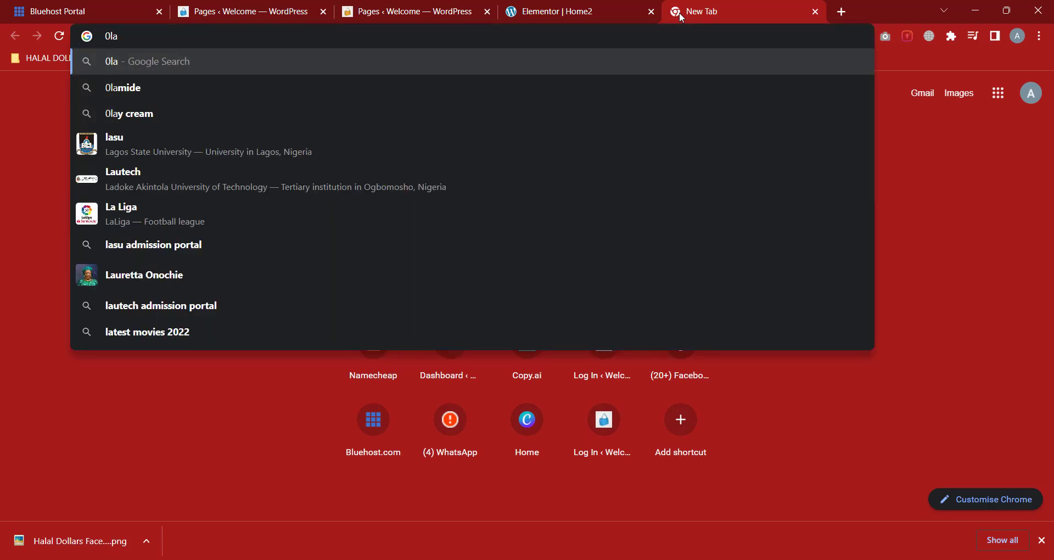
{"action": "key", "text": "BackSpace"}
{"action": "key", "text": "BackSpace"}
{"action": "key", "text": "BackSpace"}
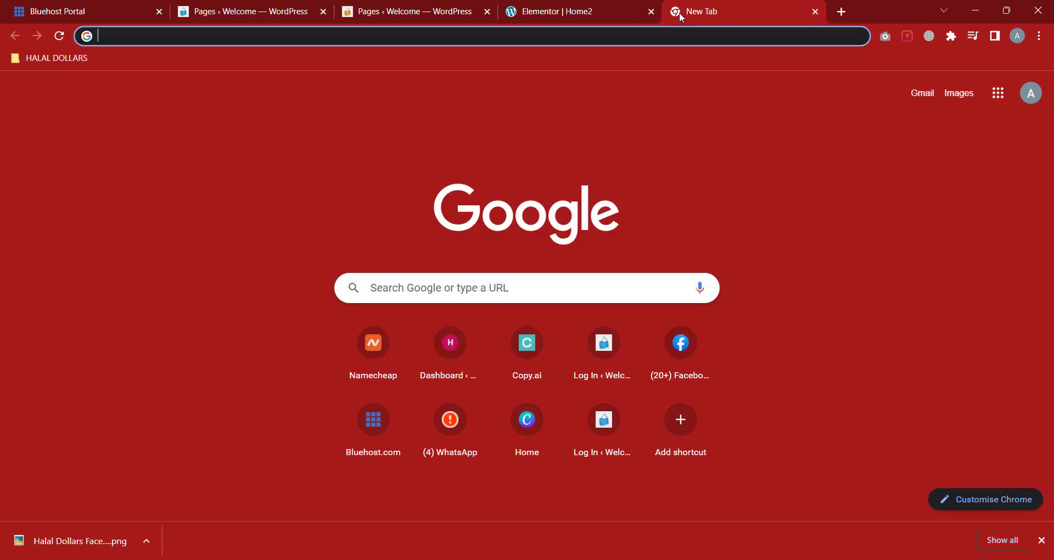
{"action": "type", "text": "olaye"}
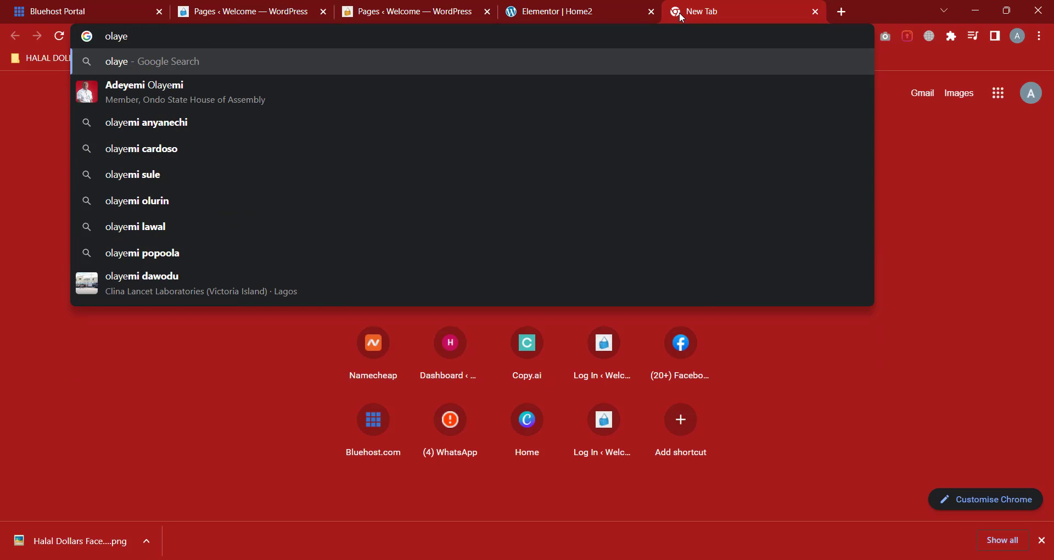
{"action": "type", "text": "ni"}
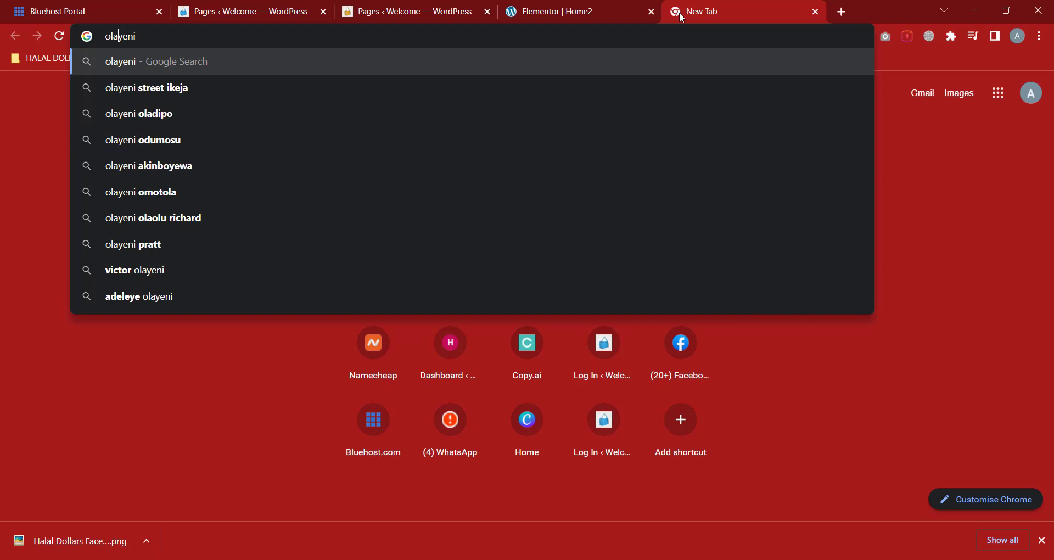
{"action": "key", "text": "Left"}
{"action": "key", "text": "Left"}
{"action": "key", "text": "Left"}
{"action": "key", "text": "Left"}
{"action": "type", "text": "a"}
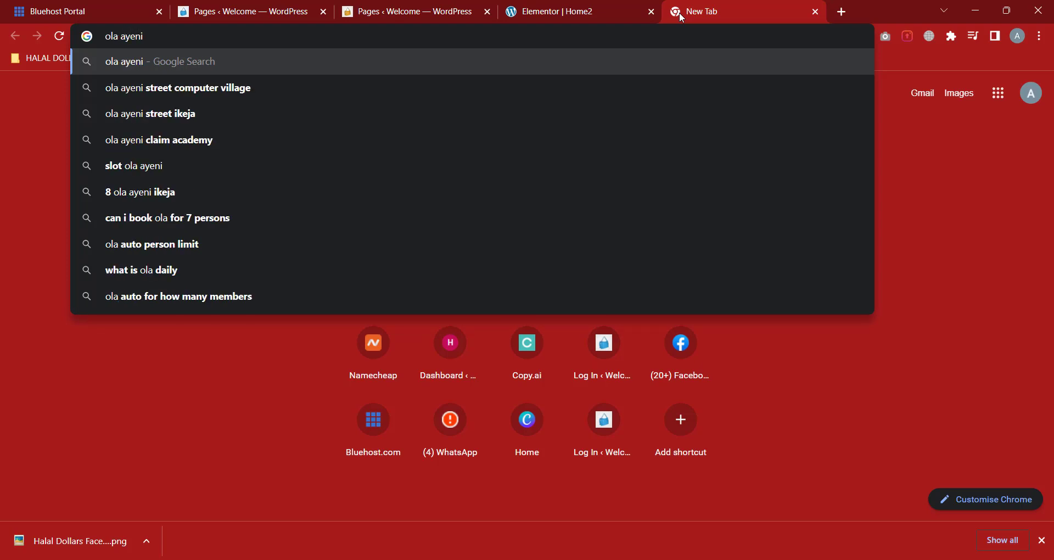
{"action": "left_click", "coordinate": [268, 86]}
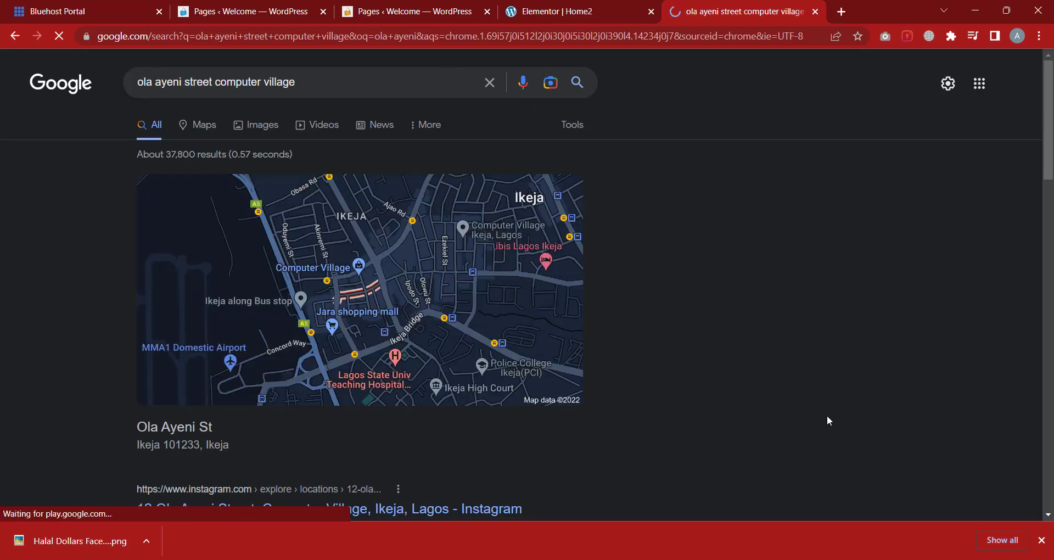
Copy the full street address shown in one of the search results
{"action": "scroll", "coordinate": [820, 412], "scroll_direction": "down", "scroll_amount": 2}
{"action": "scroll", "coordinate": [818, 410], "scroll_direction": "down", "scroll_amount": 3}
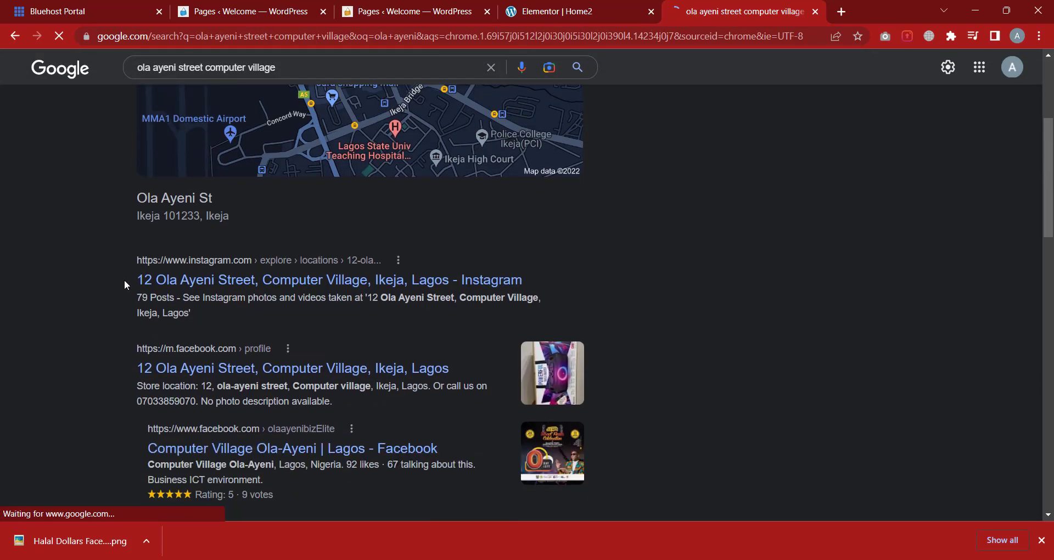
{"action": "left_click_drag", "start_coordinate": [124, 282], "coordinate": [419, 284]}
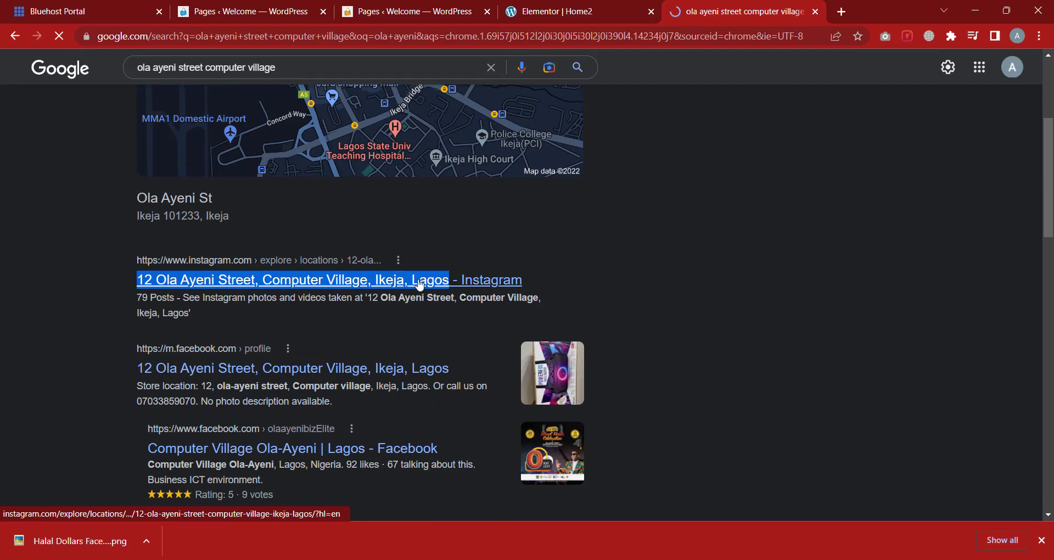
{"action": "right_click", "coordinate": [420, 285]}
{"action": "left_click", "coordinate": [468, 383]}
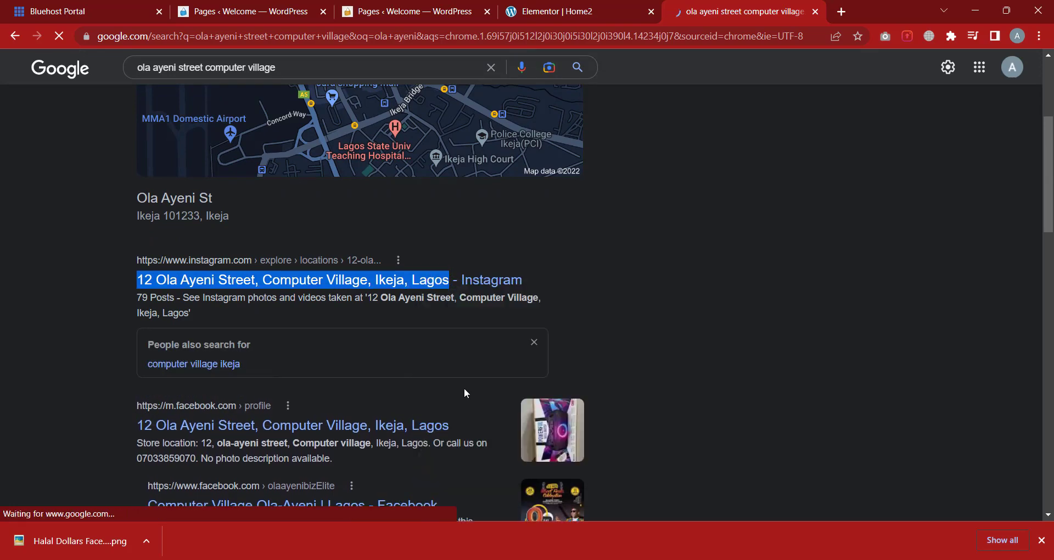
Replace the Google Maps London Eye location with the copied Ikeja street address
{"action": "left_click", "coordinate": [620, 3]}
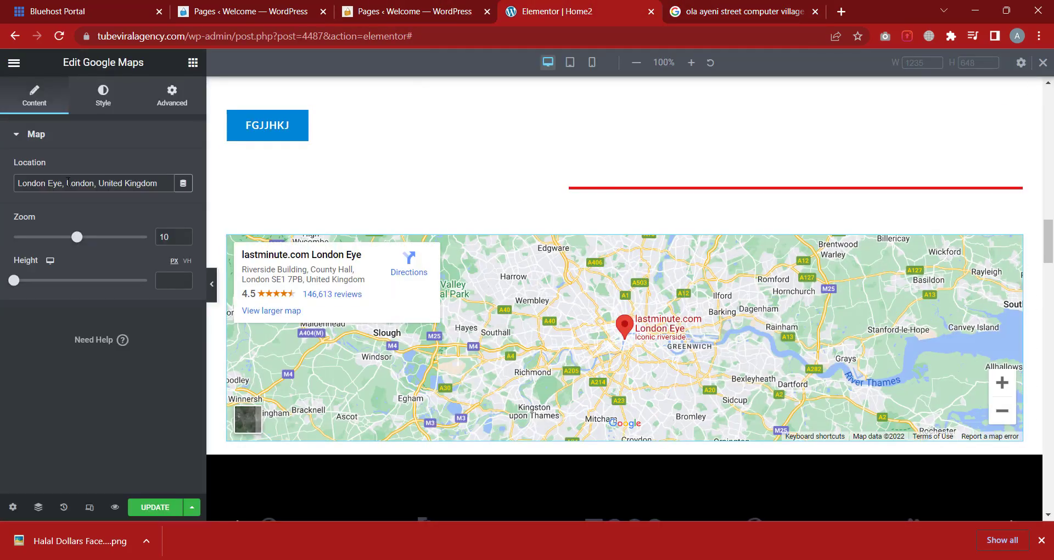
{"action": "left_click", "coordinate": [67, 183]}
{"action": "triple_click", "coordinate": [70, 178]}
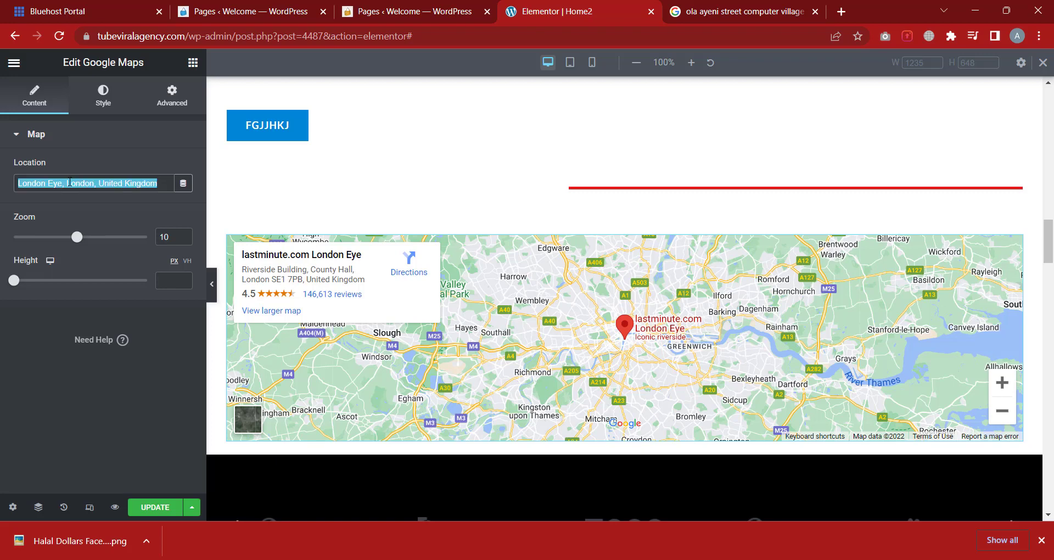
{"action": "right_click", "coordinate": [69, 183]}
{"action": "left_click", "coordinate": [130, 251]}
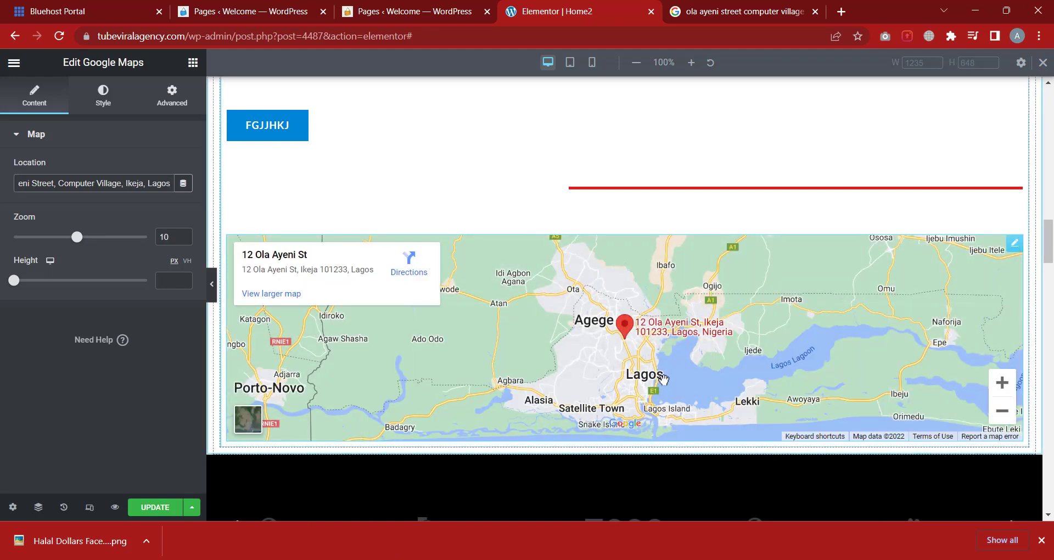
Set the map zoom level to 14
{"action": "scroll", "coordinate": [616, 365], "scroll_direction": "up", "scroll_amount": 2}
{"action": "scroll", "coordinate": [615, 365], "scroll_direction": "down", "scroll_amount": 2}
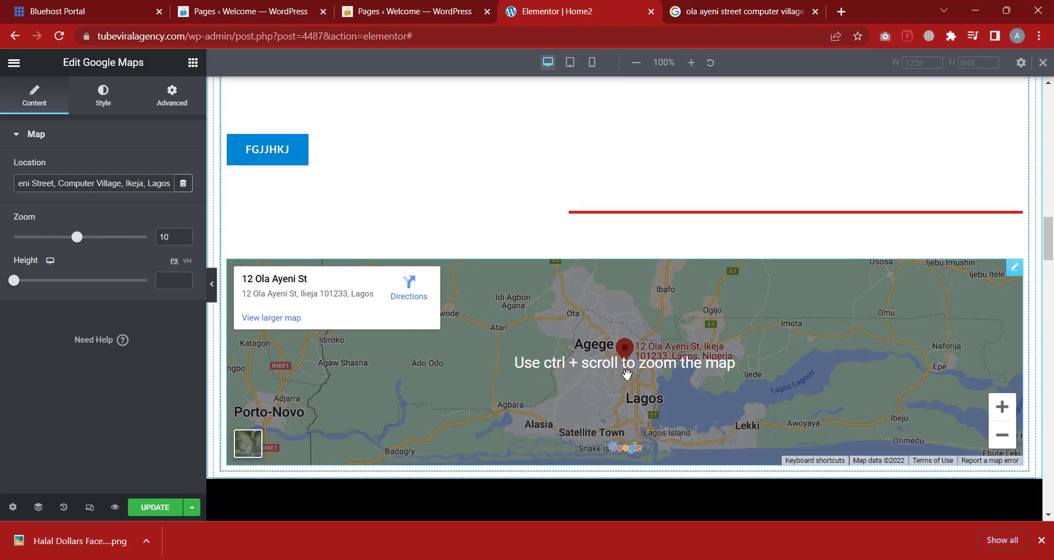
{"action": "left_click", "coordinate": [55, 237]}
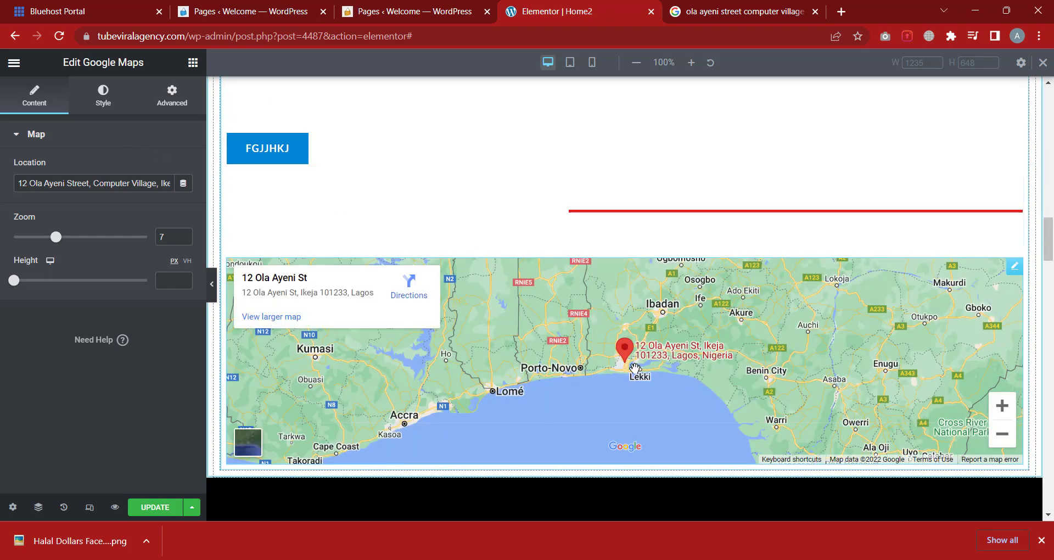
{"action": "left_click_drag", "start_coordinate": [57, 239], "coordinate": [64, 239]}
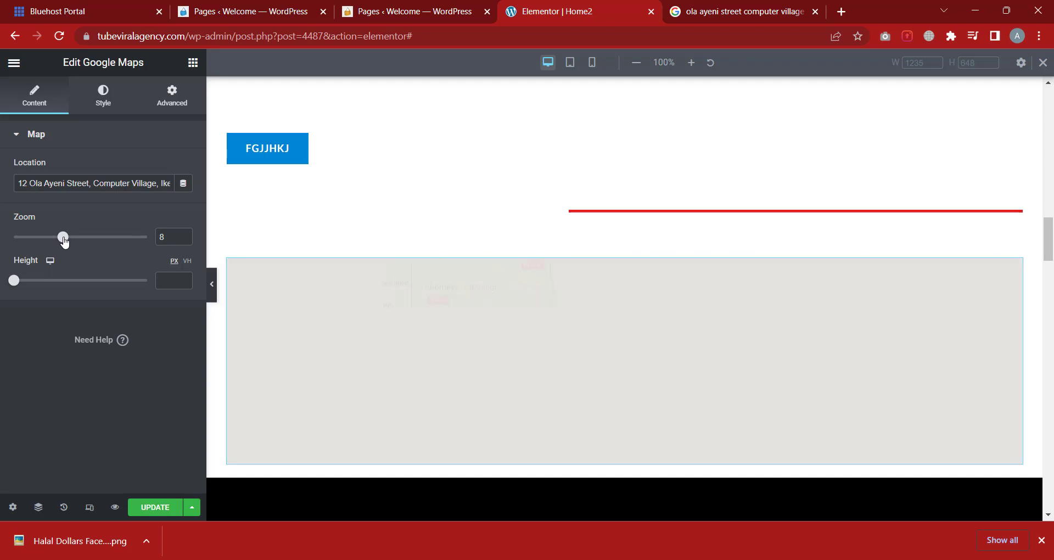
{"action": "left_click_drag", "start_coordinate": [64, 240], "coordinate": [104, 245]}
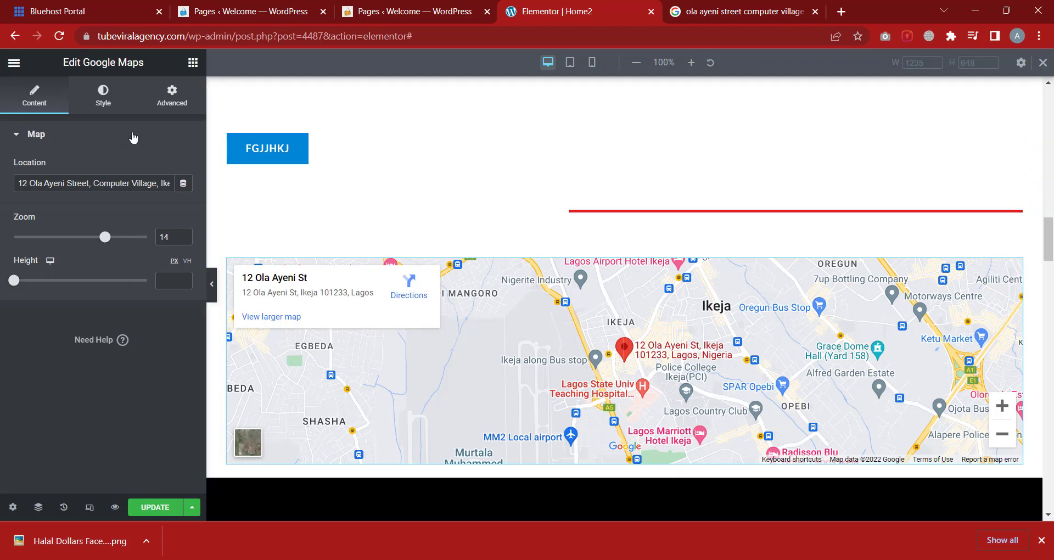
Review the map widget's Style and Advanced settings
{"action": "left_click", "coordinate": [102, 104]}
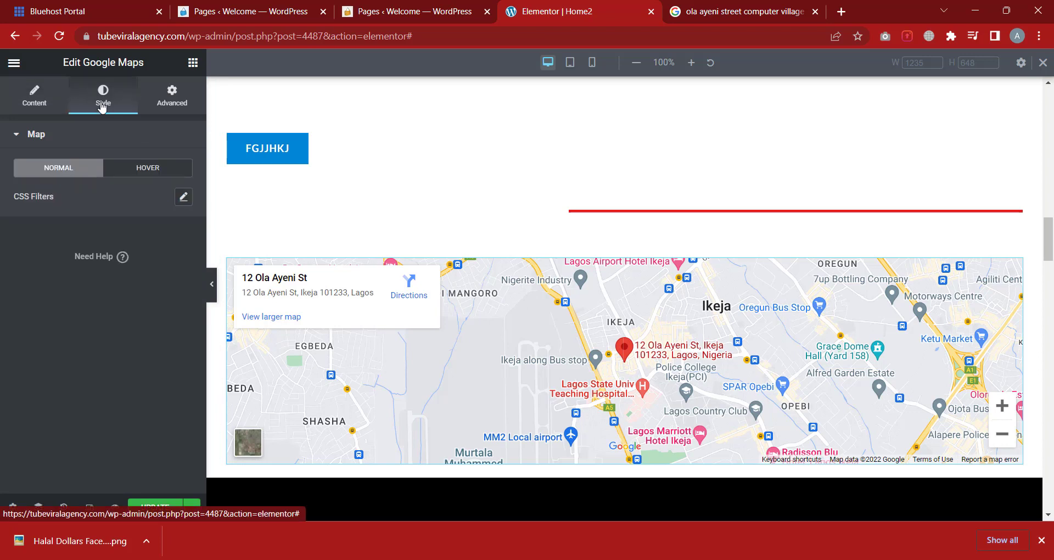
{"action": "left_click", "coordinate": [181, 103]}
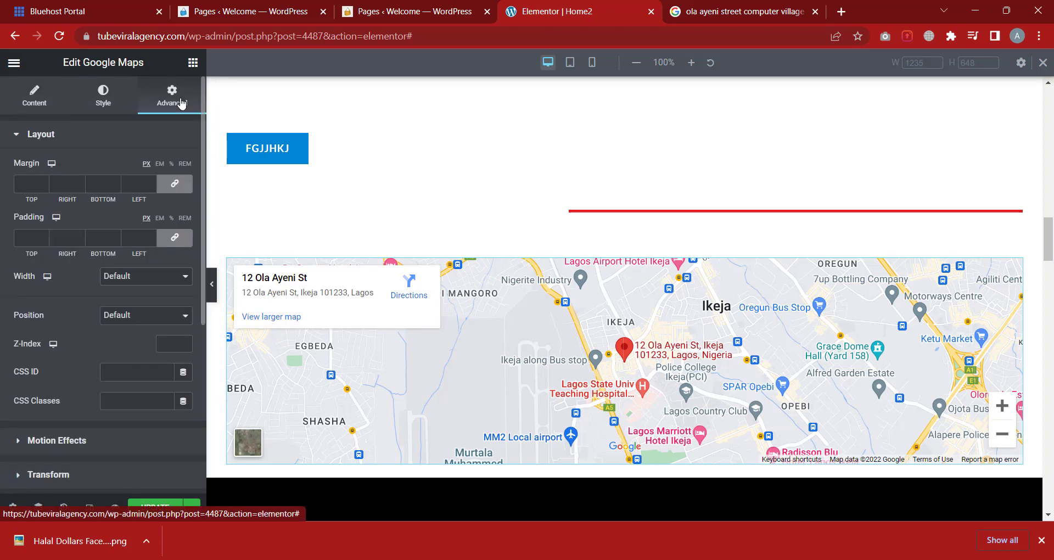
{"action": "left_click", "coordinate": [101, 107]}
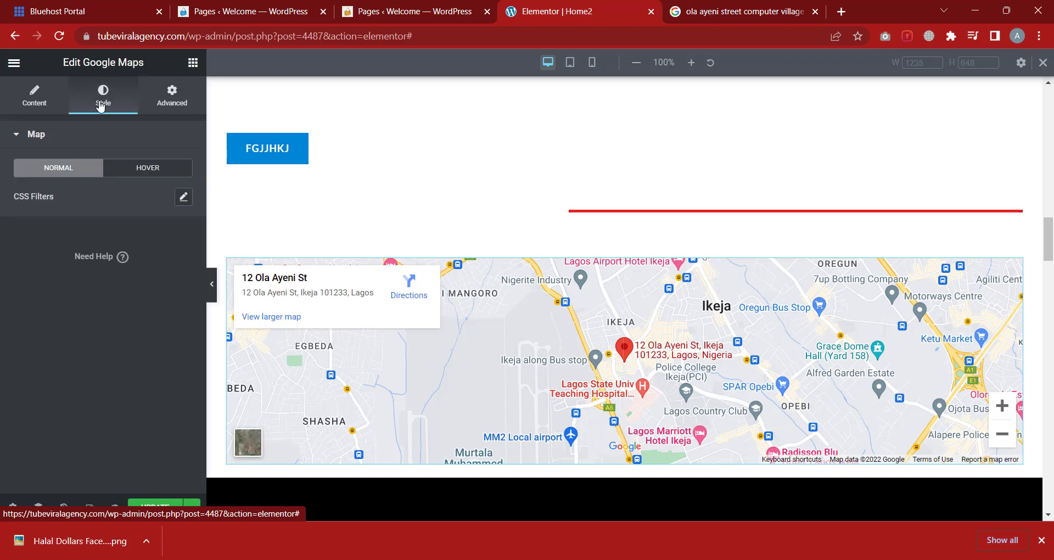
{"action": "left_click", "coordinate": [192, 62]}
Add an Icon widget above the SHOP NOW and FIND MORE hero buttons
{"action": "scroll", "coordinate": [100, 324], "scroll_direction": "down", "scroll_amount": 2}
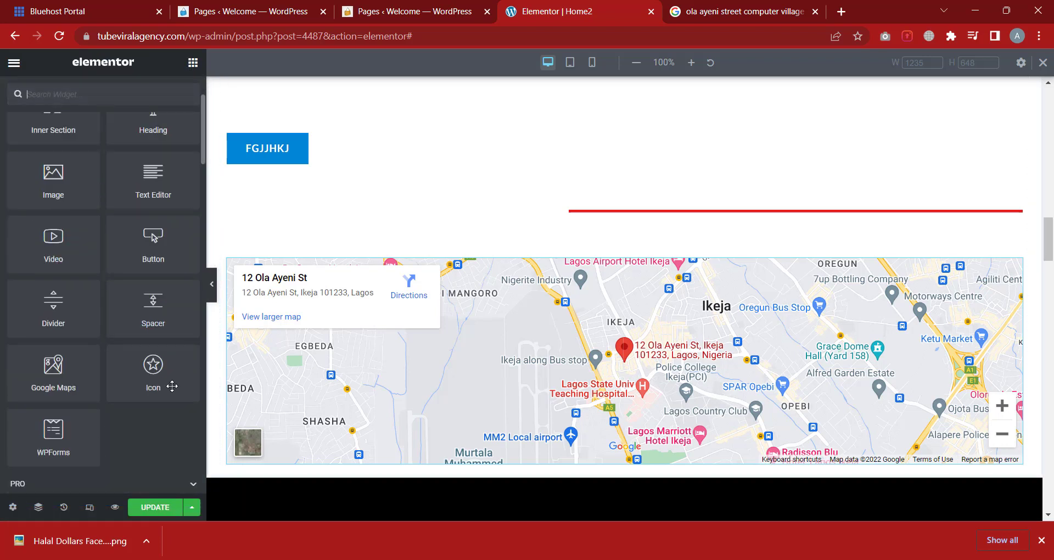
{"action": "scroll", "coordinate": [285, 224], "scroll_direction": "up", "scroll_amount": 12}
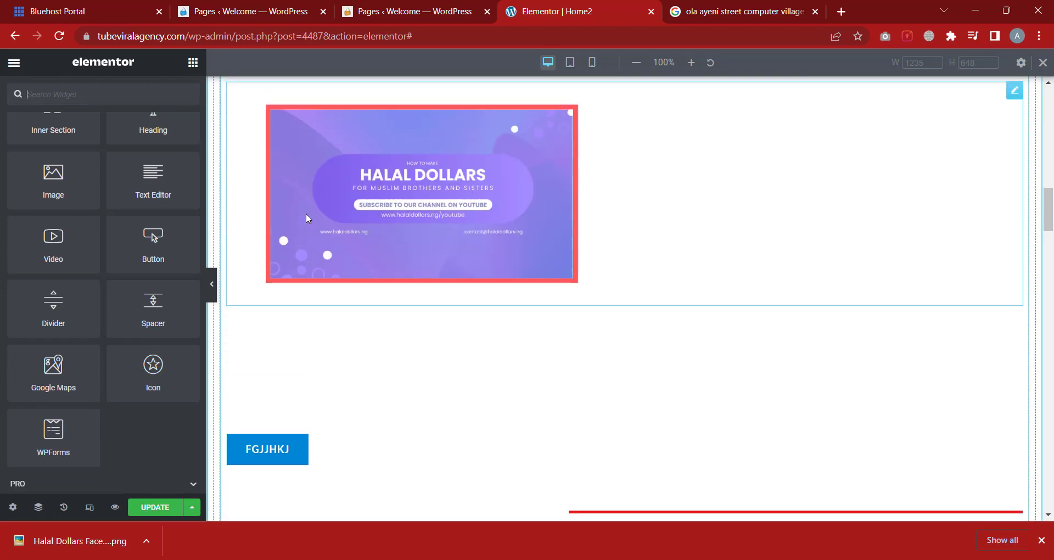
{"action": "scroll", "coordinate": [397, 221], "scroll_direction": "up", "scroll_amount": 8}
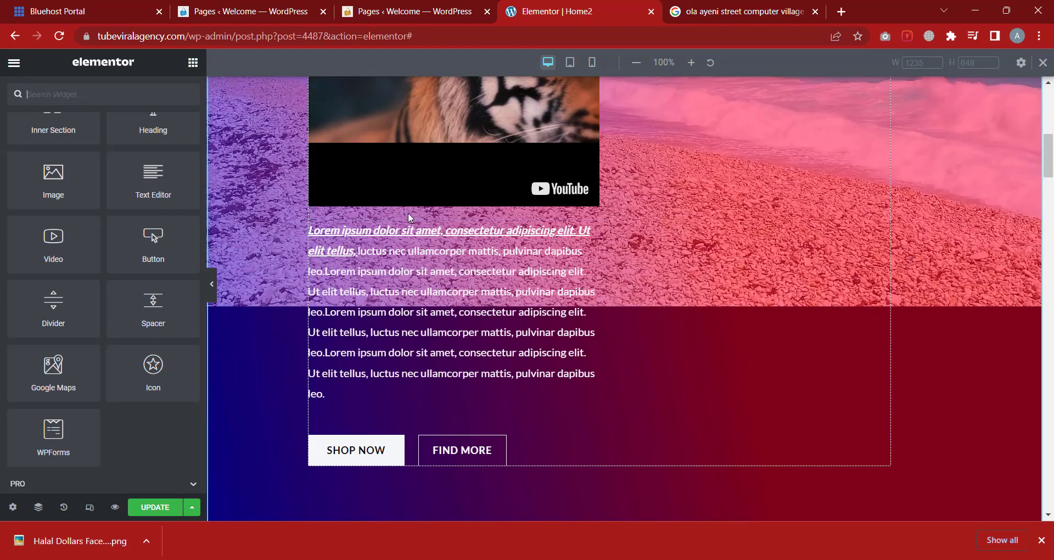
{"action": "scroll", "coordinate": [386, 220], "scroll_direction": "up", "scroll_amount": 1}
{"action": "scroll", "coordinate": [386, 220], "scroll_direction": "down", "scroll_amount": 8}
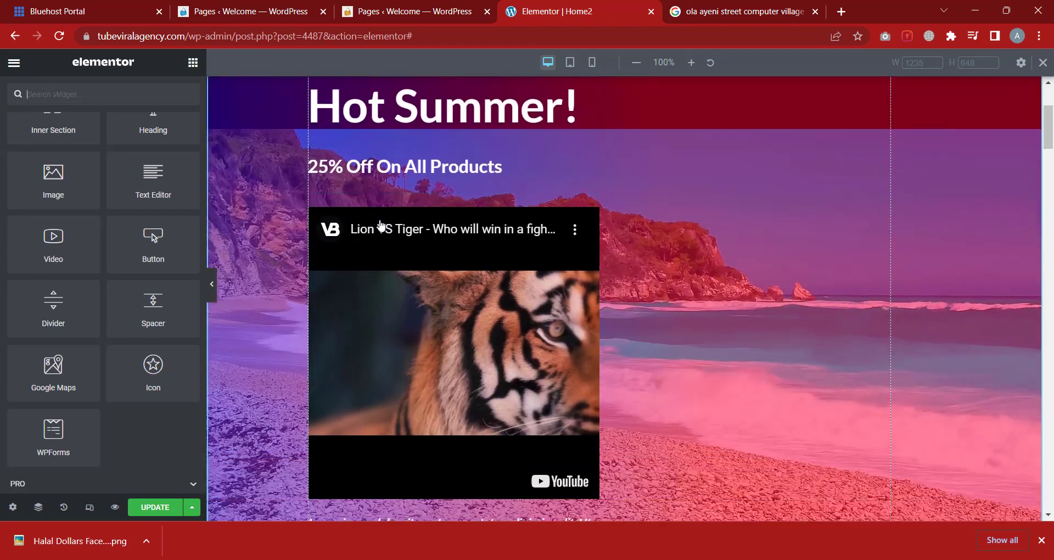
{"action": "scroll", "coordinate": [379, 209], "scroll_direction": "down", "scroll_amount": 2}
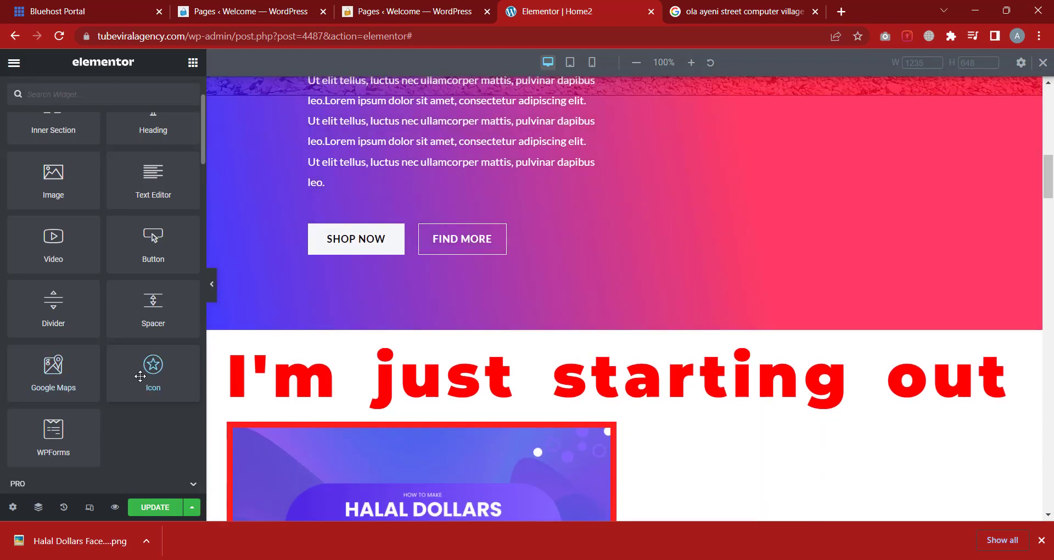
{"action": "left_click_drag", "start_coordinate": [153, 365], "coordinate": [361, 188]}
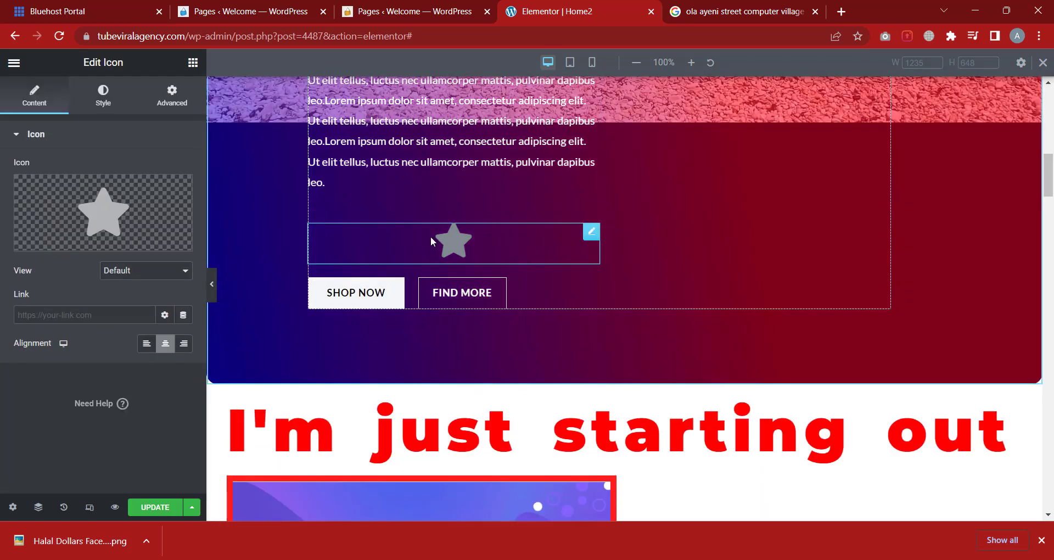
Choose the rolling suitcase icon from the Icon Library and insert it
{"action": "mouse_move", "coordinate": [126, 247]}
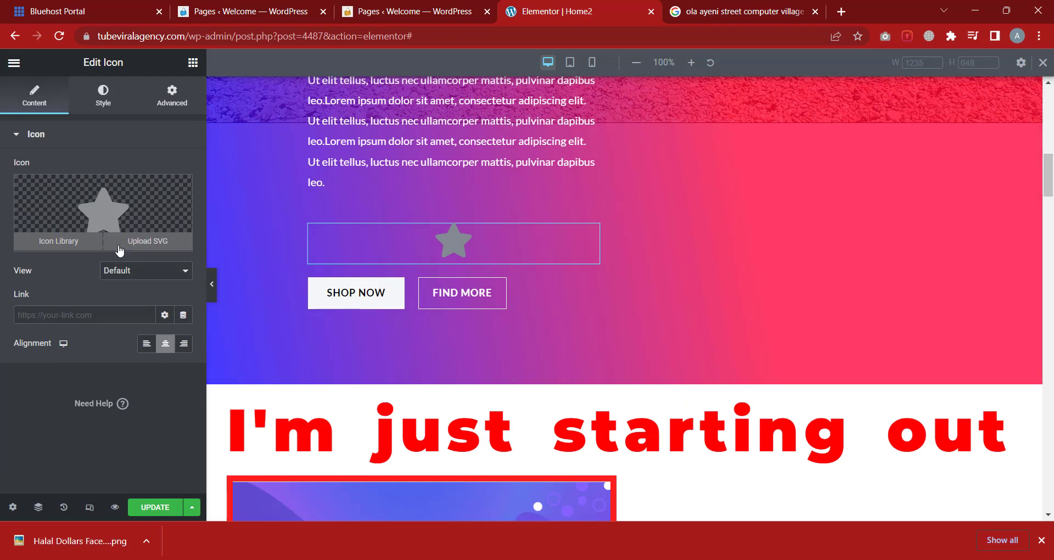
{"action": "left_click", "coordinate": [67, 247]}
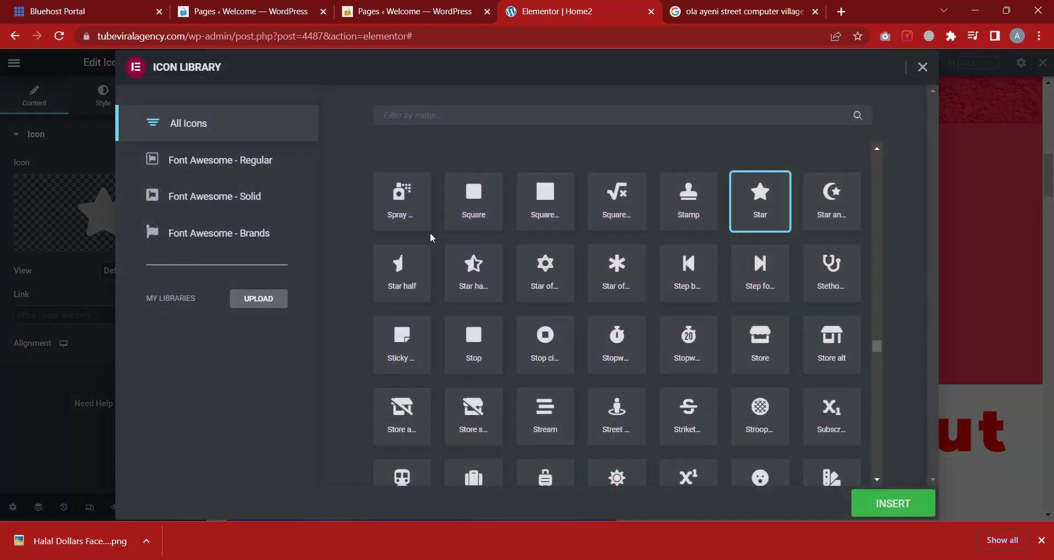
{"action": "scroll", "coordinate": [582, 287], "scroll_direction": "down", "scroll_amount": 5}
{"action": "left_click", "coordinate": [572, 308]}
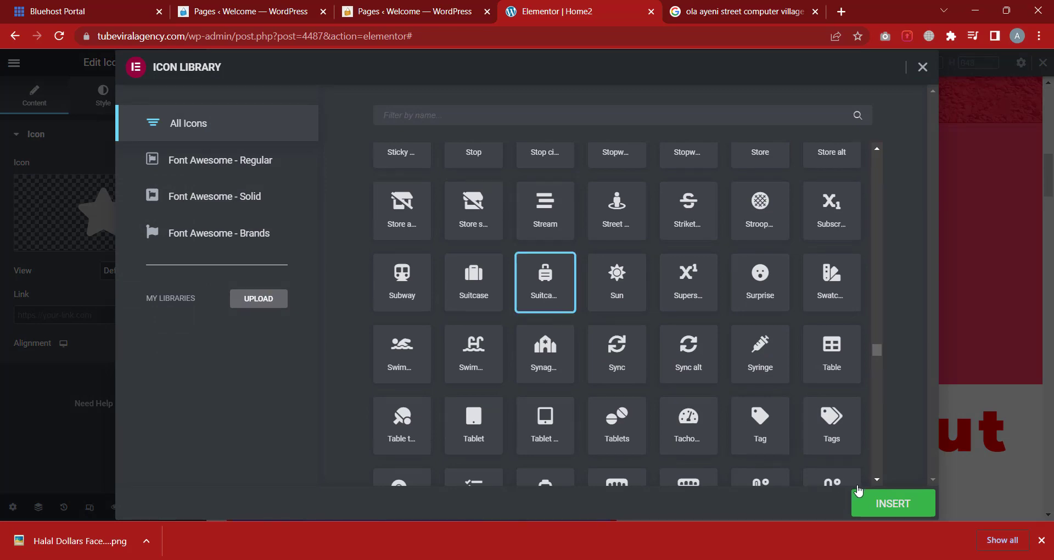
{"action": "left_click", "coordinate": [865, 499]}
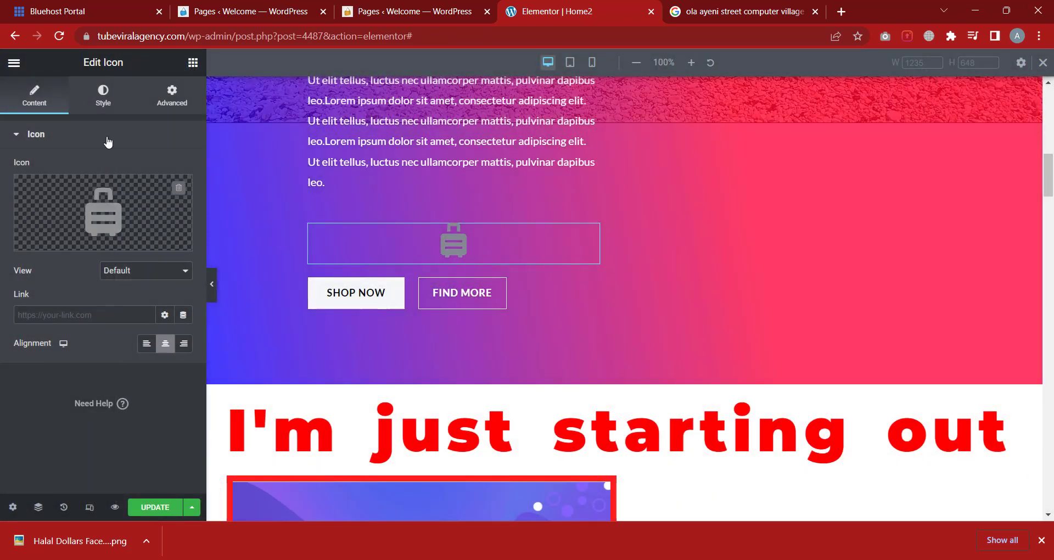
Right-align the suitcase icon and glance at its Style settings
{"action": "mouse_move", "coordinate": [130, 250]}
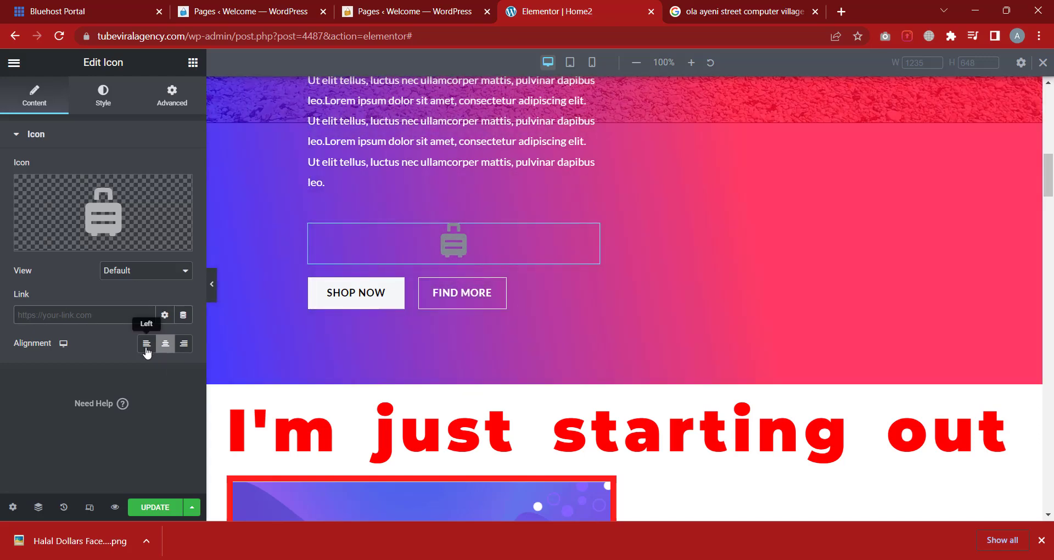
{"action": "left_click", "coordinate": [146, 344]}
{"action": "left_click", "coordinate": [165, 346]}
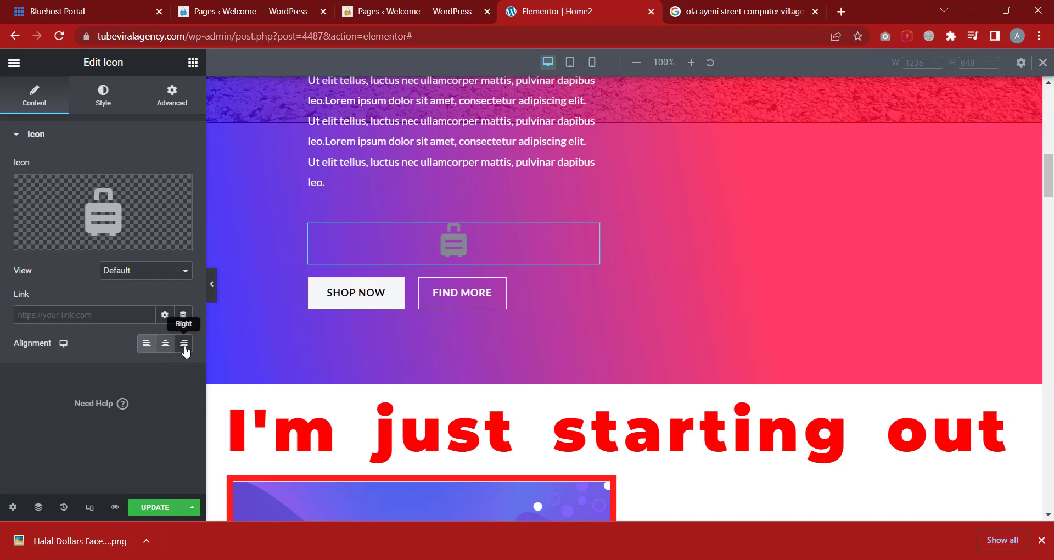
{"action": "left_click", "coordinate": [184, 344]}
{"action": "left_click", "coordinate": [106, 103]}
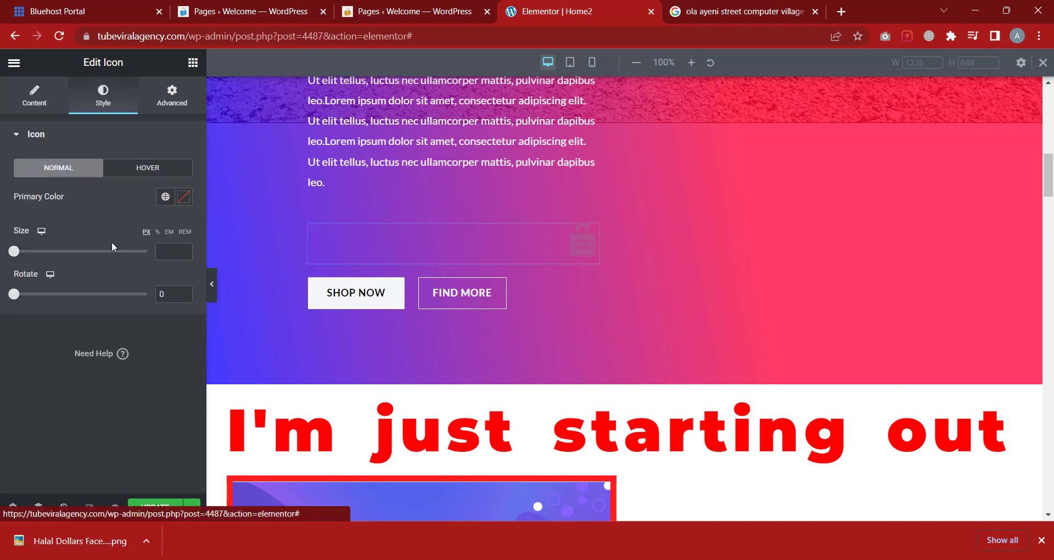
{"action": "left_click", "coordinate": [38, 98]}
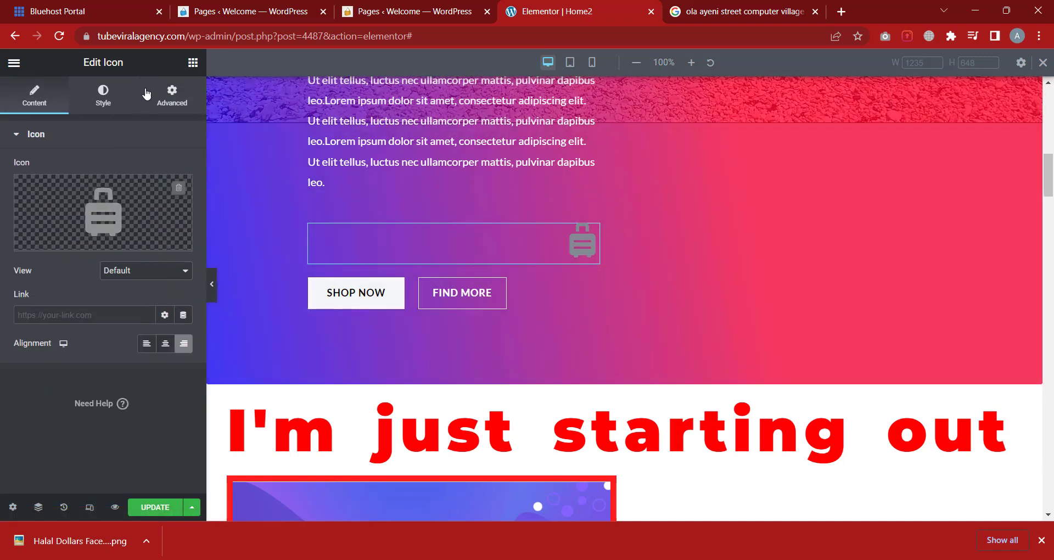
{"action": "left_click", "coordinate": [193, 62]}
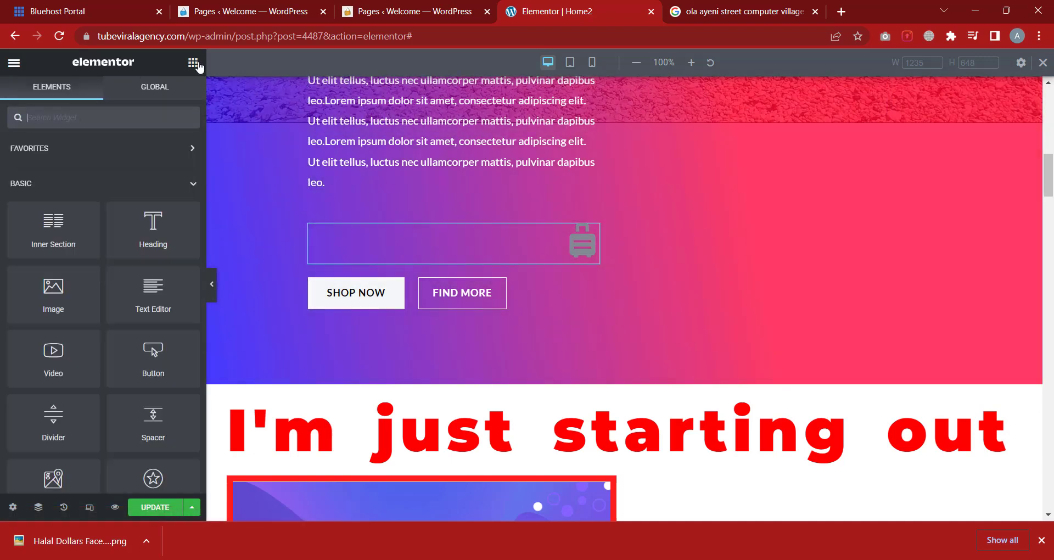
{"action": "scroll", "coordinate": [109, 346], "scroll_direction": "down", "scroll_amount": 5}
Place a WPForms widget between the suitcase icon and the hero buttons
{"action": "left_click_drag", "start_coordinate": [69, 353], "coordinate": [472, 252]}
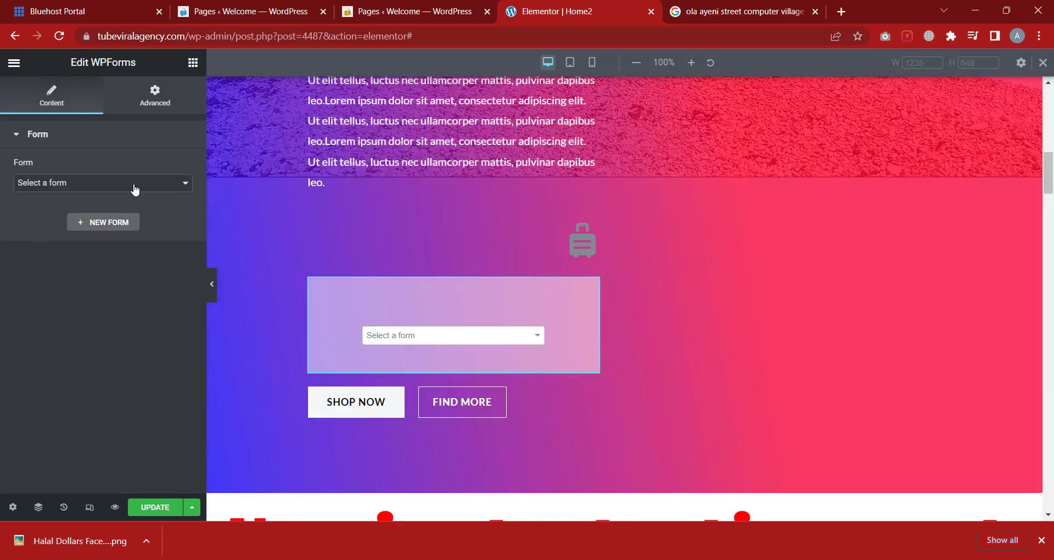
{"action": "left_click", "coordinate": [135, 188]}
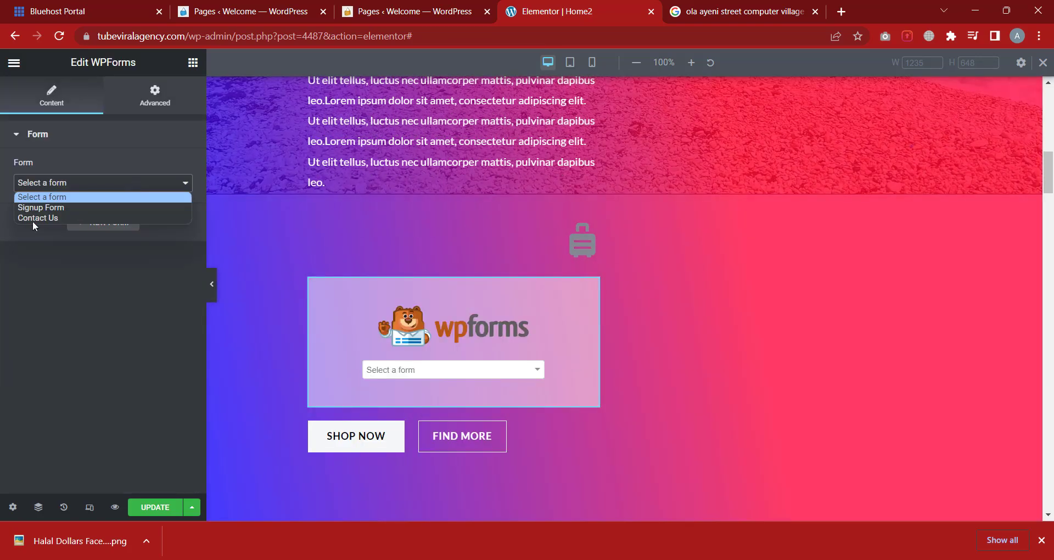
{"action": "left_click", "coordinate": [96, 195]}
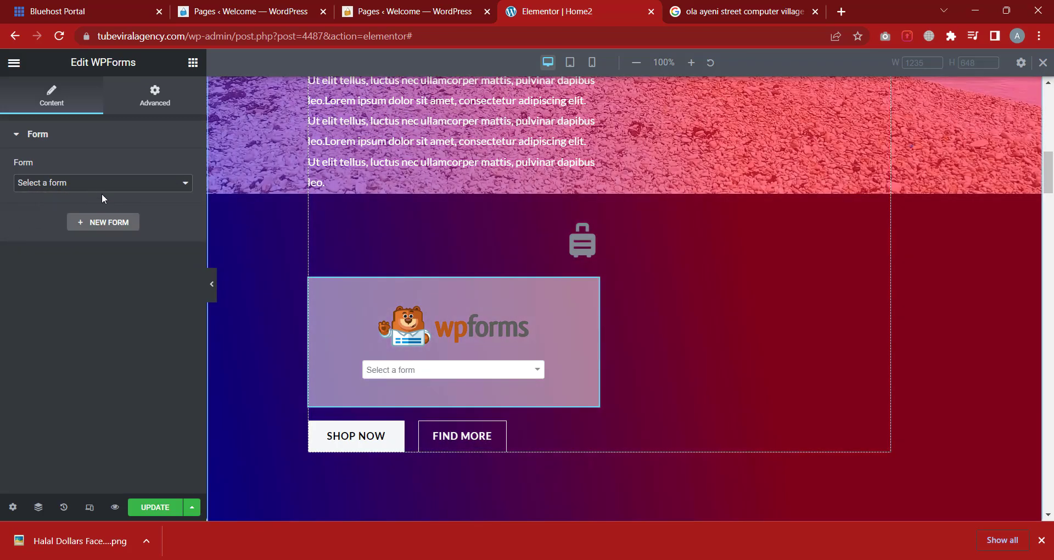
{"action": "left_click", "coordinate": [101, 189]}
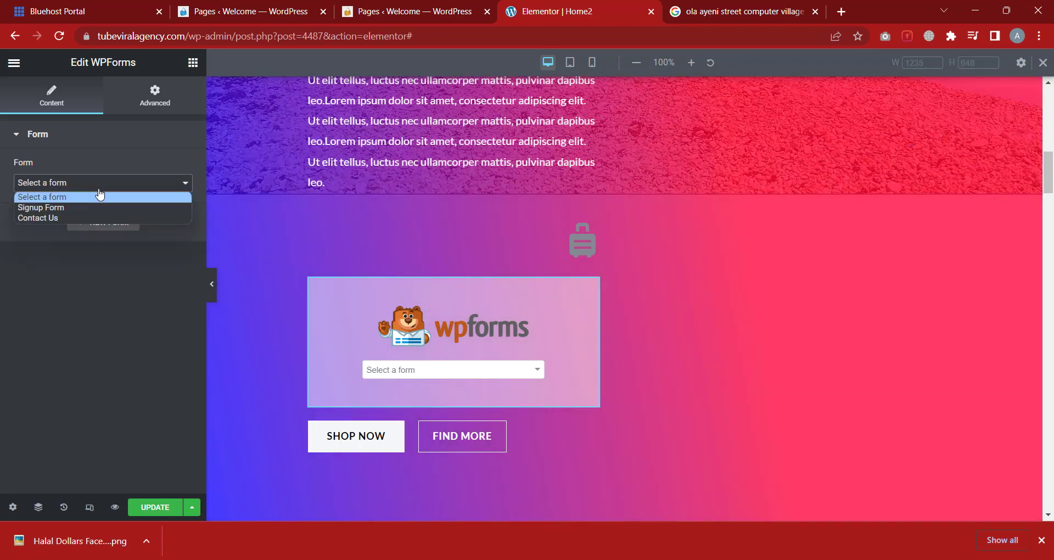
{"action": "left_click", "coordinate": [42, 197]}
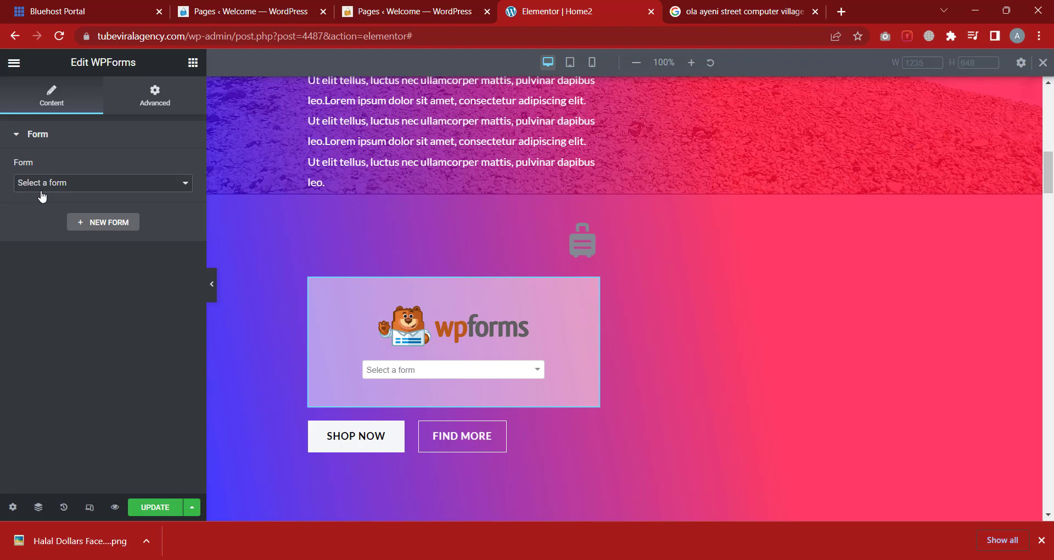
{"action": "left_click", "coordinate": [73, 184]}
{"action": "left_click", "coordinate": [1, 217]}
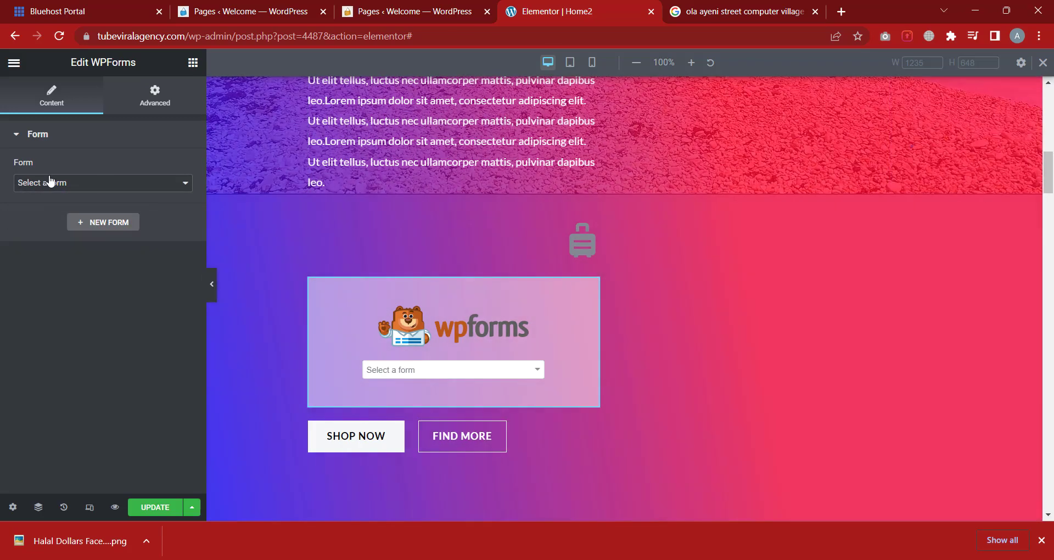
Select the Contact Us form instead of the Signup Form in the widget
{"action": "left_click", "coordinate": [50, 182]}
{"action": "left_click", "coordinate": [52, 207]}
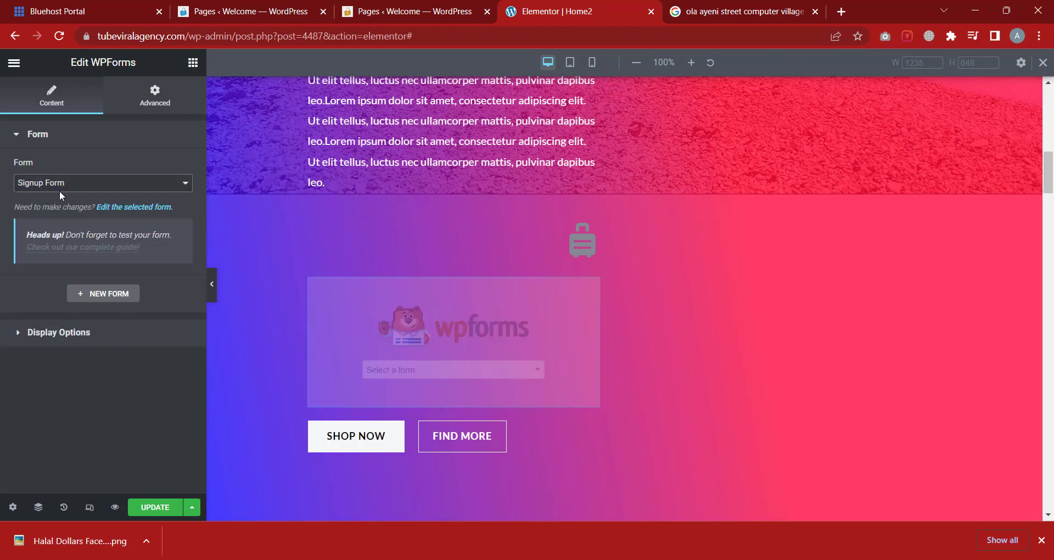
{"action": "left_click", "coordinate": [59, 189]}
{"action": "left_click", "coordinate": [55, 217]}
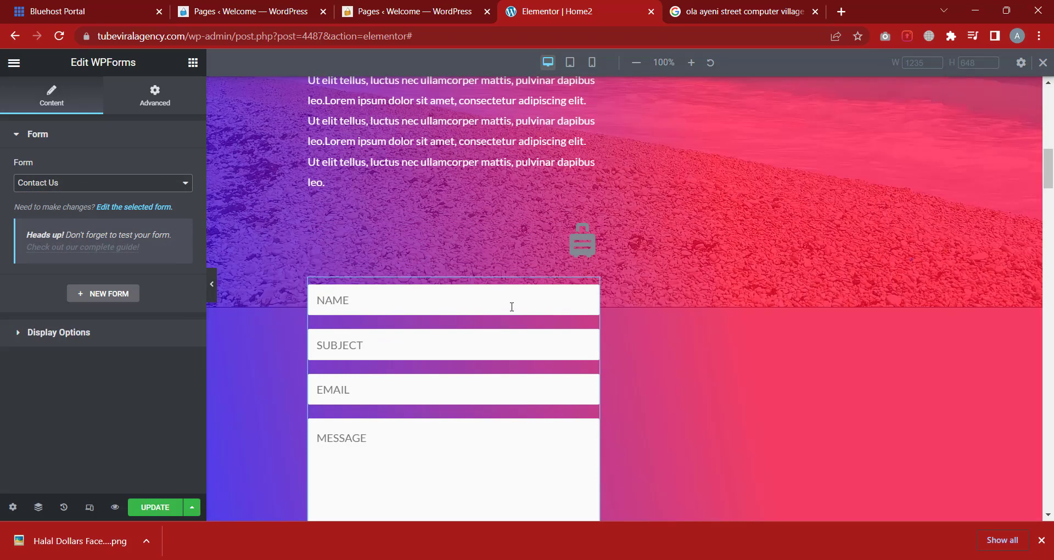
{"action": "scroll", "coordinate": [432, 256], "scroll_direction": "down", "scroll_amount": 2}
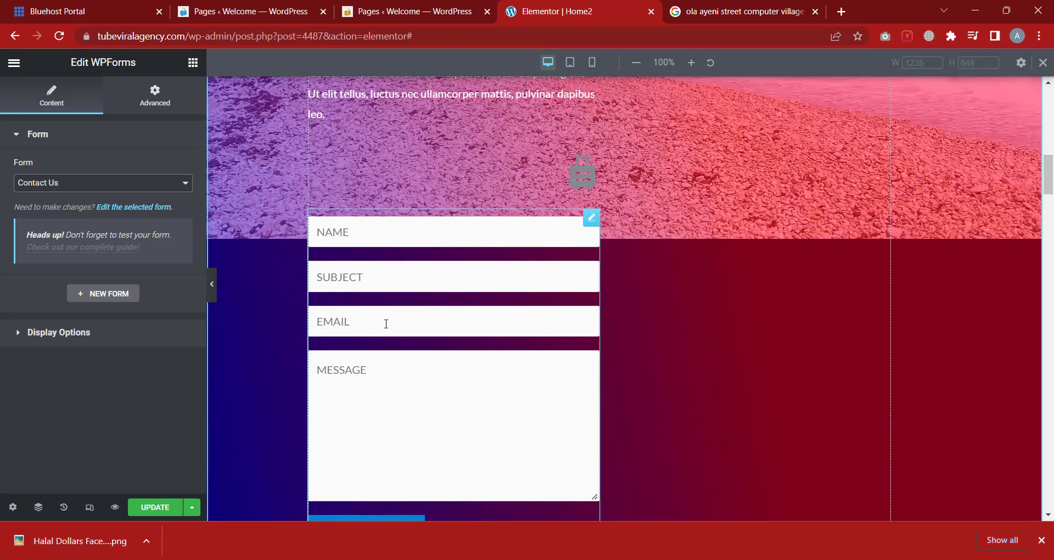
{"action": "scroll", "coordinate": [553, 339], "scroll_direction": "down", "scroll_amount": 1}
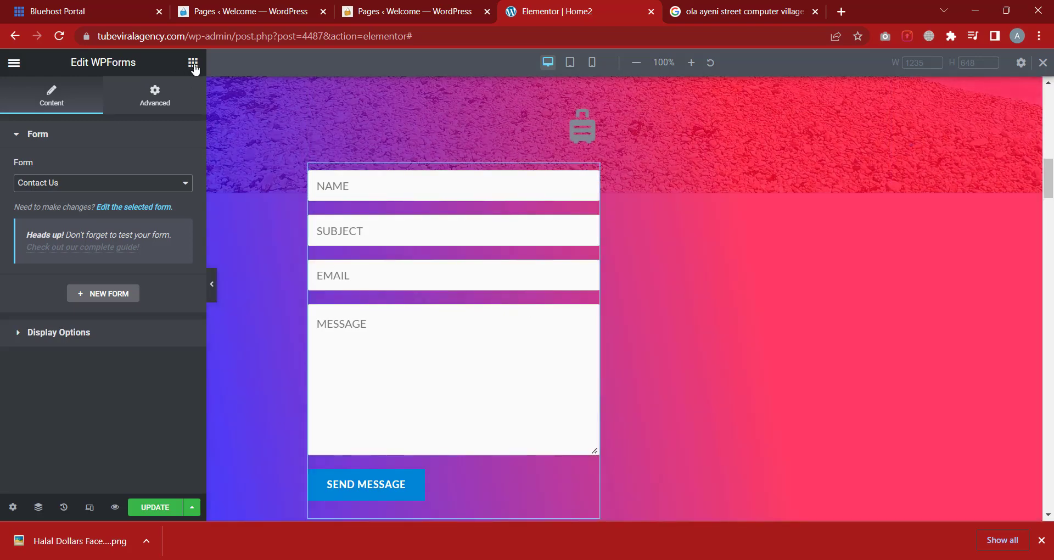
{"action": "left_click", "coordinate": [193, 63]}
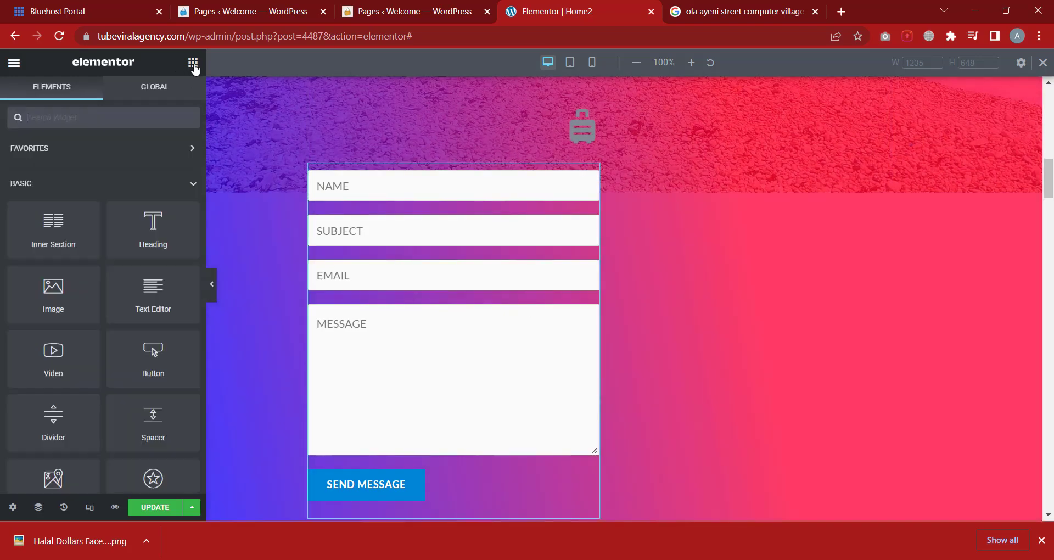
{"action": "scroll", "coordinate": [91, 269], "scroll_direction": "down", "scroll_amount": 3}
{"action": "scroll", "coordinate": [101, 260], "scroll_direction": "up", "scroll_amount": 2}
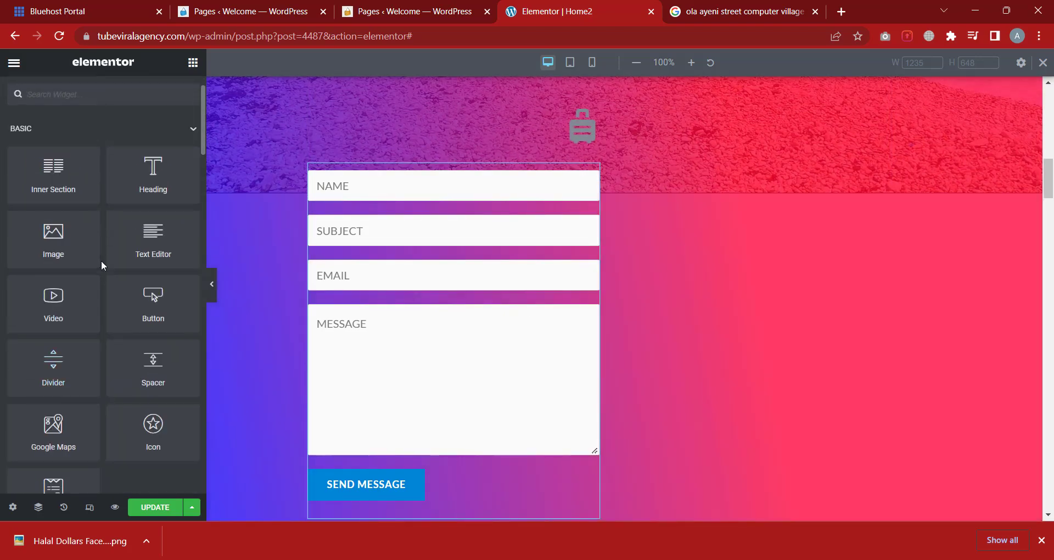
{"action": "scroll", "coordinate": [104, 247], "scroll_direction": "down", "scroll_amount": 13}
{"action": "scroll", "coordinate": [104, 247], "scroll_direction": "down", "scroll_amount": 8}
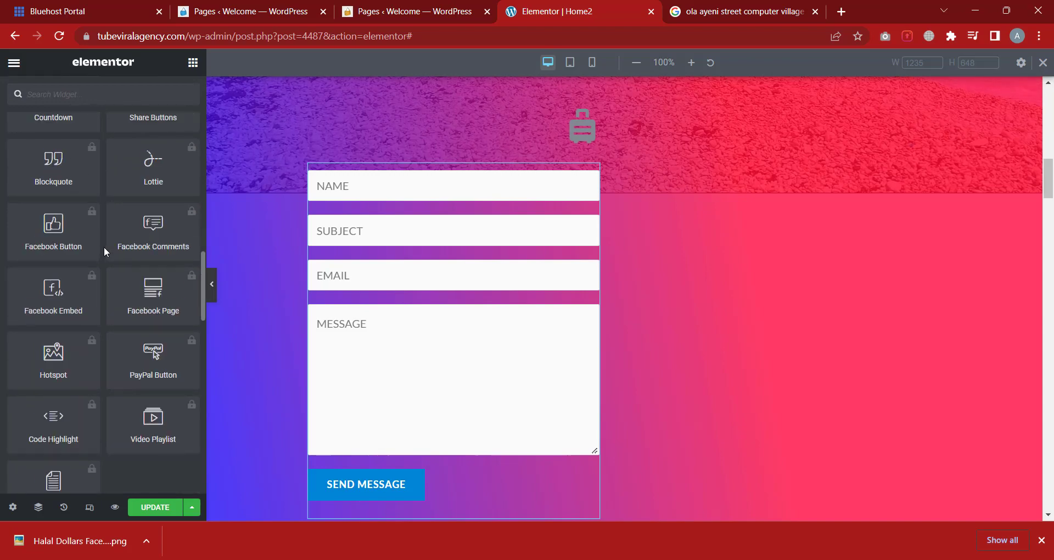
{"action": "scroll", "coordinate": [104, 245], "scroll_direction": "up", "scroll_amount": 16}
{"action": "scroll", "coordinate": [107, 242], "scroll_direction": "down", "scroll_amount": 2}
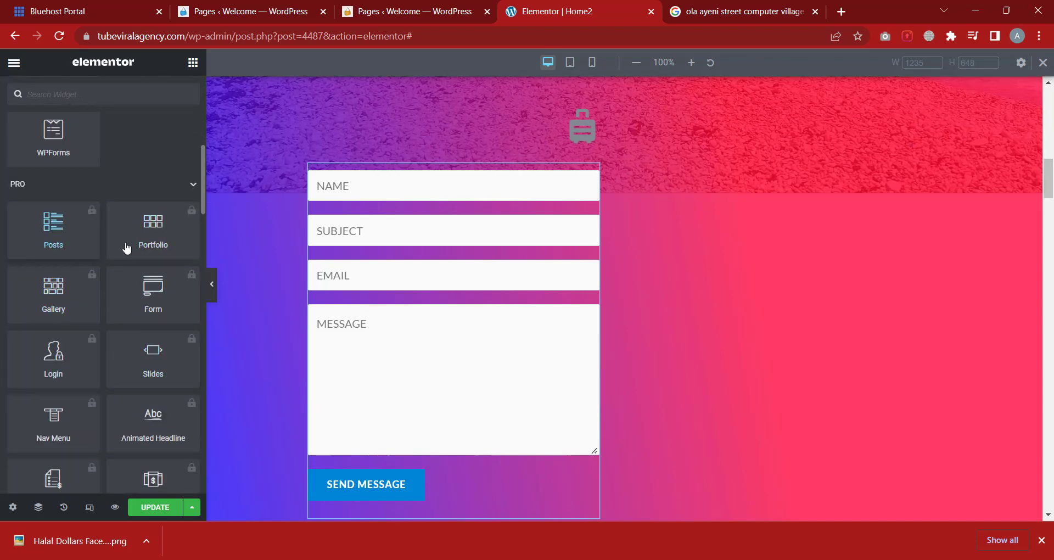
{"action": "scroll", "coordinate": [132, 263], "scroll_direction": "down", "scroll_amount": 3}
{"action": "scroll", "coordinate": [96, 279], "scroll_direction": "down", "scroll_amount": 15}
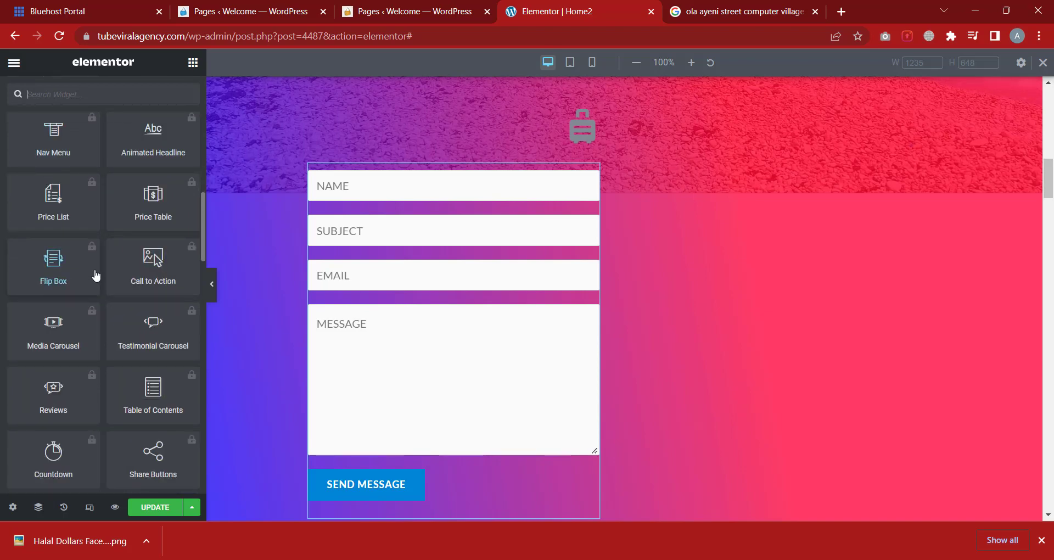
{"action": "scroll", "coordinate": [98, 275], "scroll_direction": "up", "scroll_amount": 4}
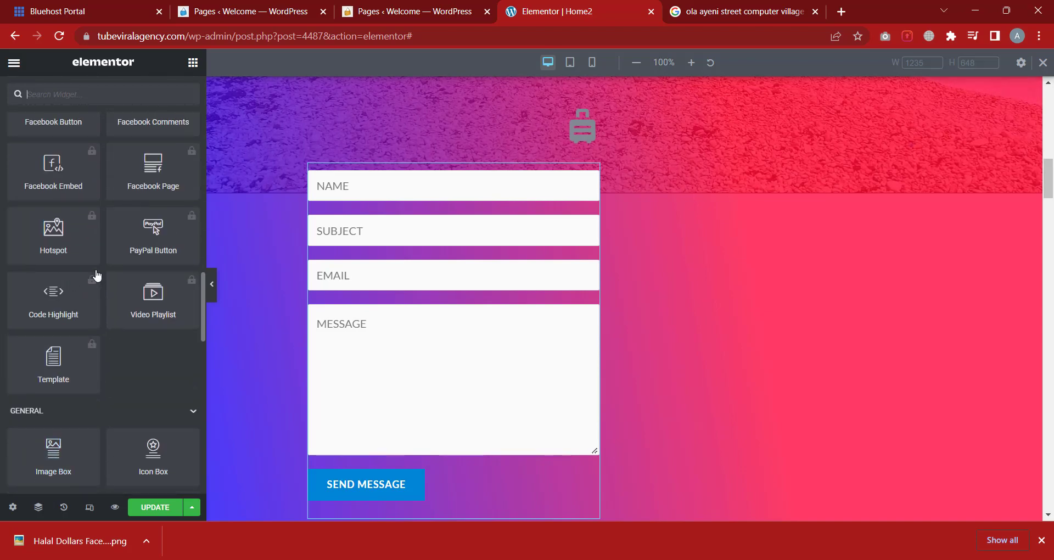
{"action": "scroll", "coordinate": [104, 273], "scroll_direction": "down", "scroll_amount": 4}
{"action": "scroll", "coordinate": [126, 258], "scroll_direction": "up", "scroll_amount": 4}
{"action": "scroll", "coordinate": [96, 224], "scroll_direction": "down", "scroll_amount": 4}
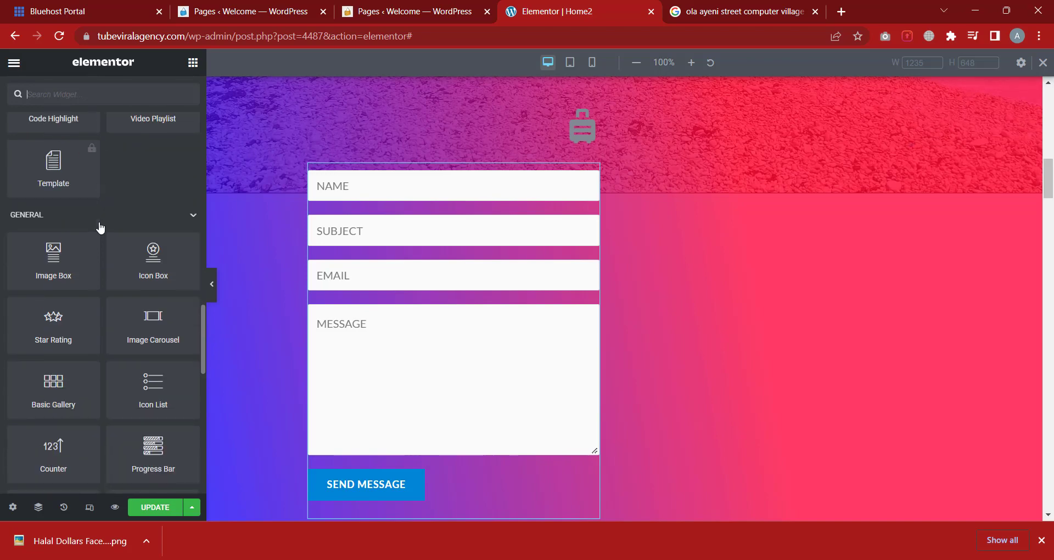
{"action": "scroll", "coordinate": [105, 267], "scroll_direction": "up", "scroll_amount": 15}
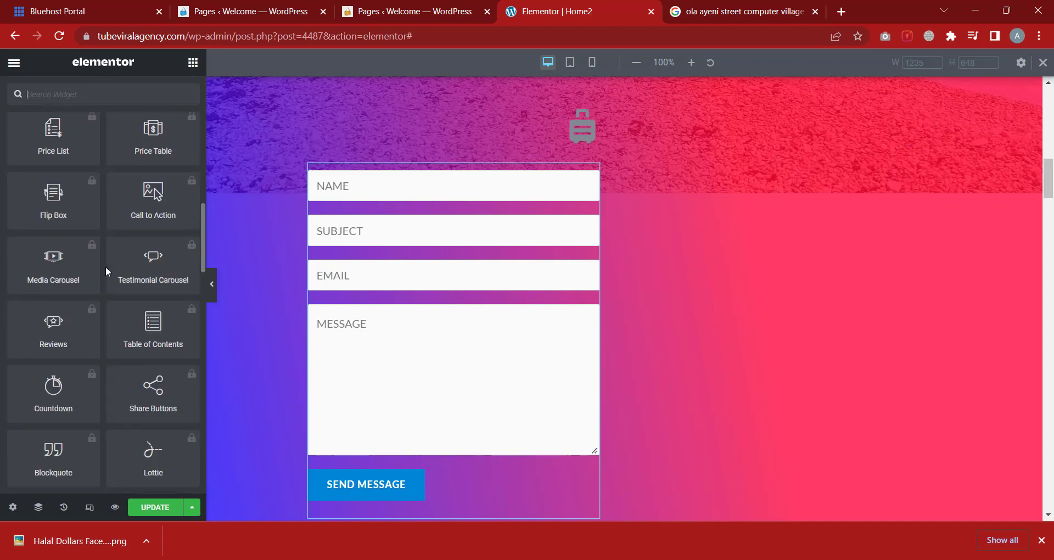
{"action": "scroll", "coordinate": [106, 269], "scroll_direction": "up", "scroll_amount": 2}
{"action": "scroll", "coordinate": [108, 275], "scroll_direction": "down", "scroll_amount": 2}
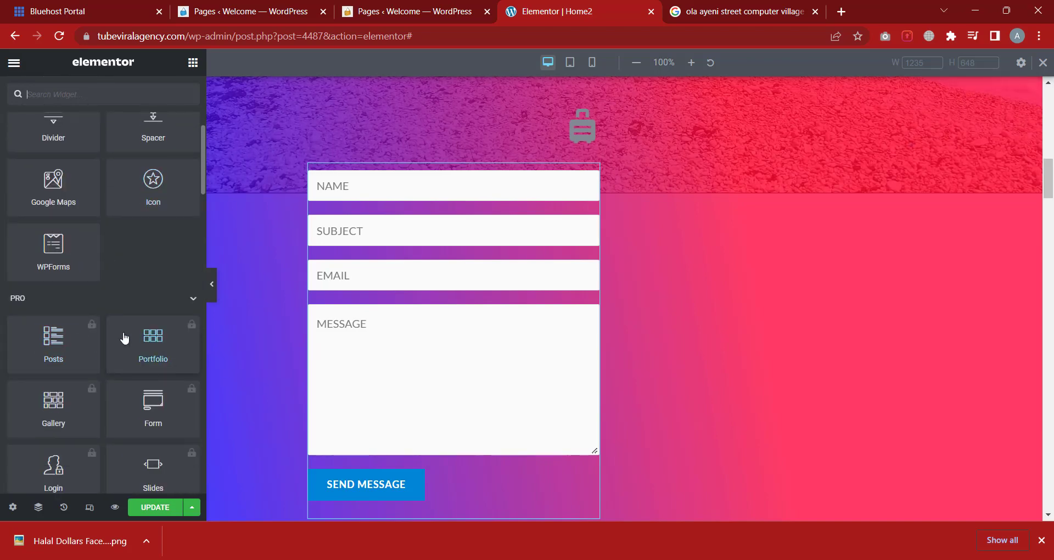
{"action": "scroll", "coordinate": [101, 239], "scroll_direction": "up", "scroll_amount": 6}
{"action": "scroll", "coordinate": [82, 258], "scroll_direction": "down", "scroll_amount": 4}
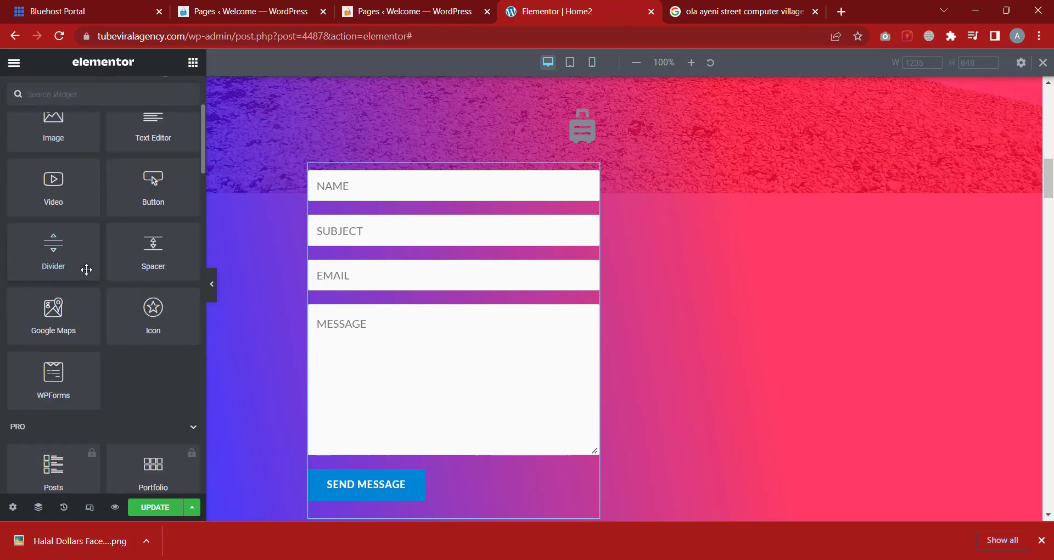
{"action": "scroll", "coordinate": [86, 268], "scroll_direction": "up", "scroll_amount": 3}
{"action": "scroll", "coordinate": [85, 269], "scroll_direction": "down", "scroll_amount": 2}
{"action": "scroll", "coordinate": [89, 270], "scroll_direction": "up", "scroll_amount": 2}
{"action": "scroll", "coordinate": [93, 269], "scroll_direction": "down", "scroll_amount": 4}
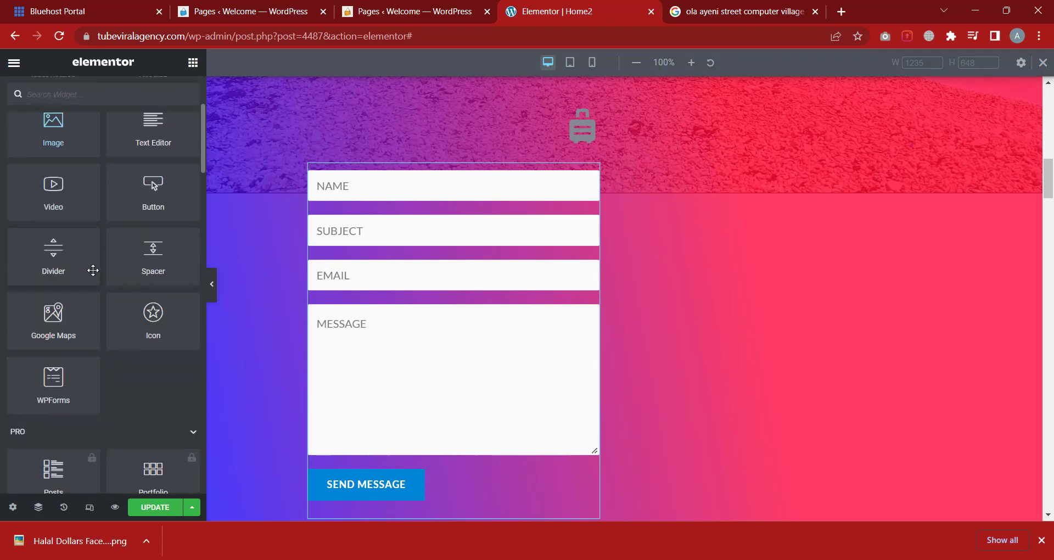
{"action": "scroll", "coordinate": [94, 272], "scroll_direction": "down", "scroll_amount": 10}
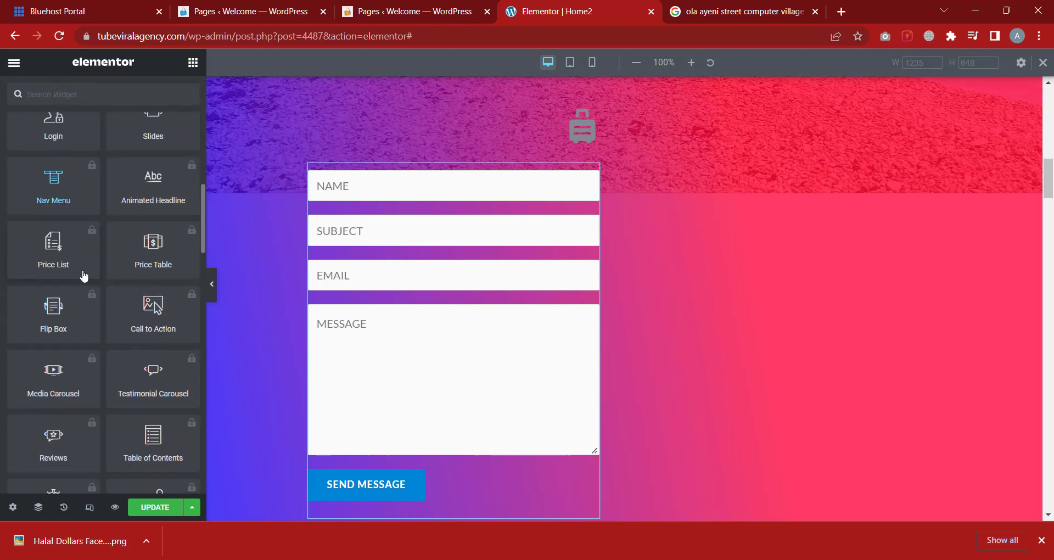
{"action": "scroll", "coordinate": [80, 277], "scroll_direction": "down", "scroll_amount": 8}
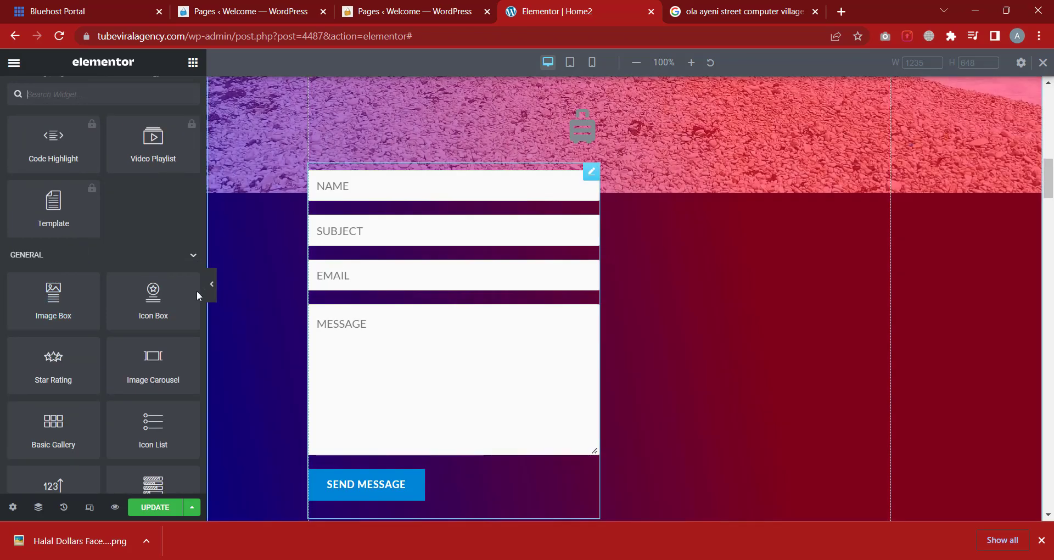
{"action": "scroll", "coordinate": [422, 292], "scroll_direction": "down", "scroll_amount": 3}
{"action": "scroll", "coordinate": [422, 292], "scroll_direction": "down", "scroll_amount": 2}
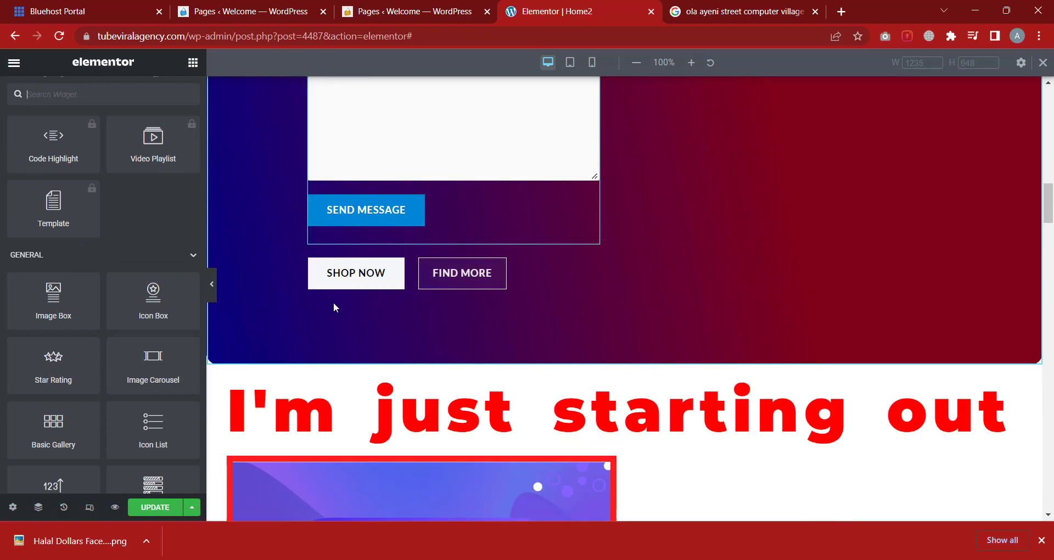
{"action": "scroll", "coordinate": [289, 306], "scroll_direction": "down", "scroll_amount": 1}
{"action": "scroll", "coordinate": [73, 279], "scroll_direction": "down", "scroll_amount": 1}
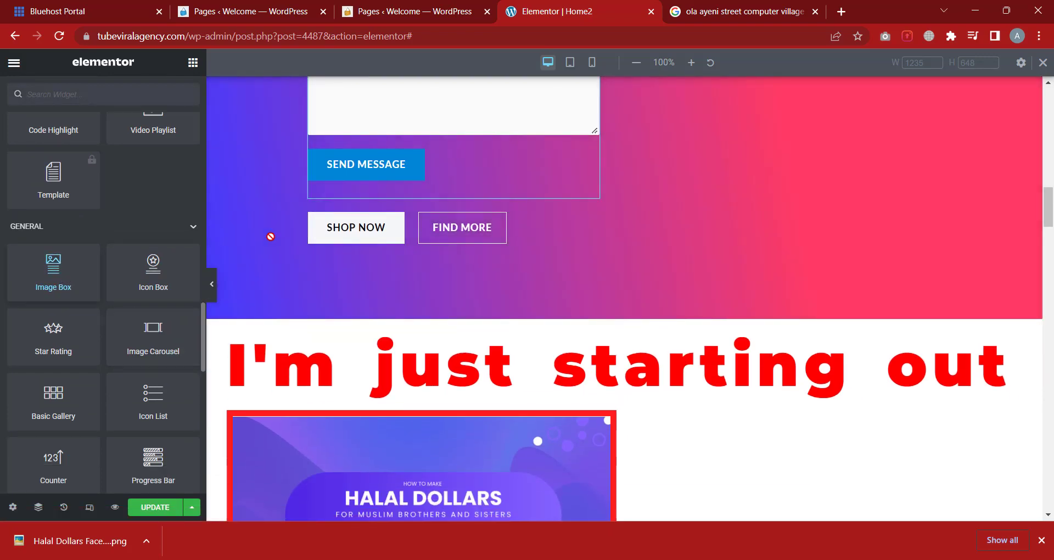
Drop an Image Box widget below the hero buttons and inspect the Tank Tops promo box
{"action": "left_click_drag", "start_coordinate": [270, 236], "coordinate": [456, 232]}
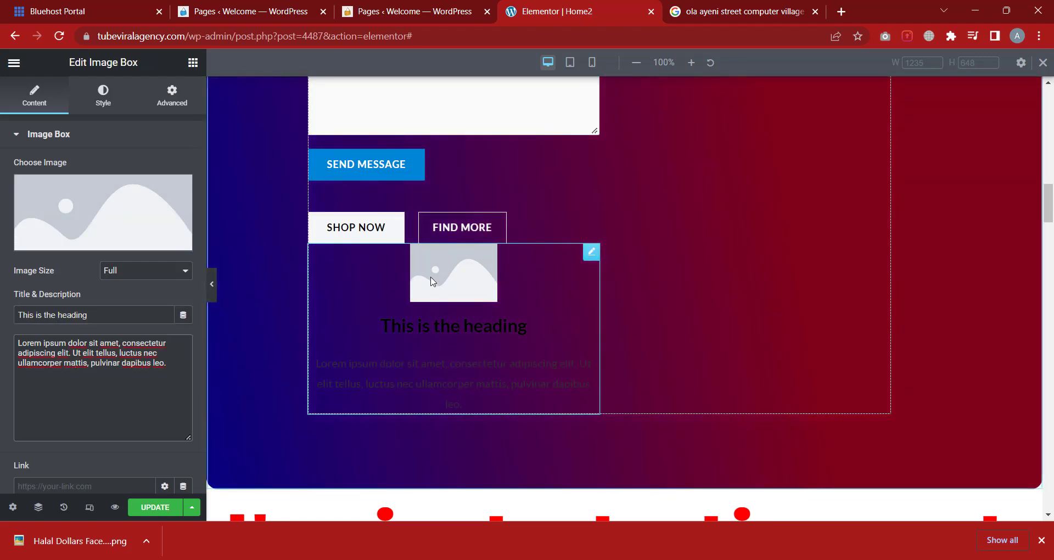
{"action": "scroll", "coordinate": [708, 366], "scroll_direction": "down", "scroll_amount": 20}
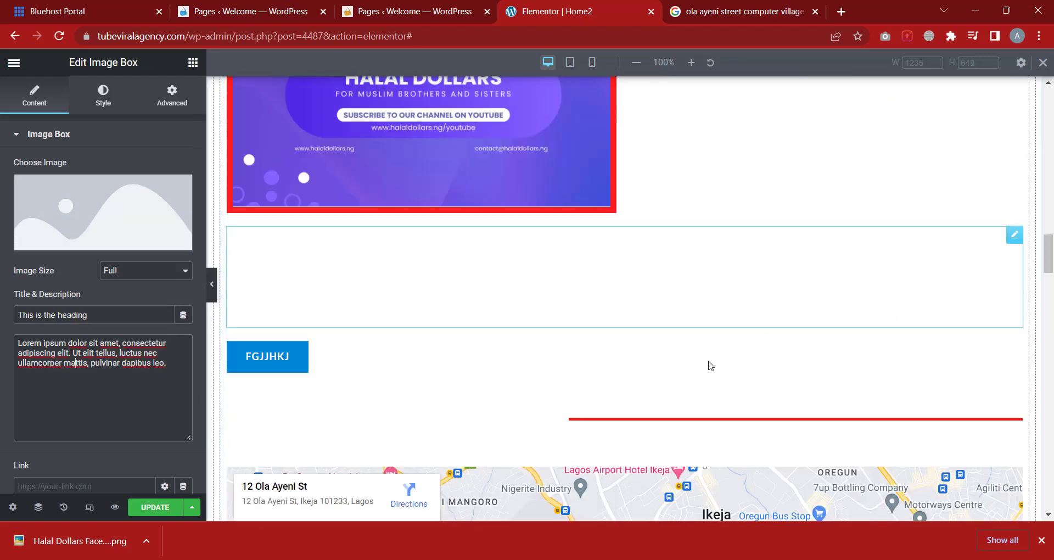
{"action": "scroll", "coordinate": [530, 357], "scroll_direction": "down", "scroll_amount": 8}
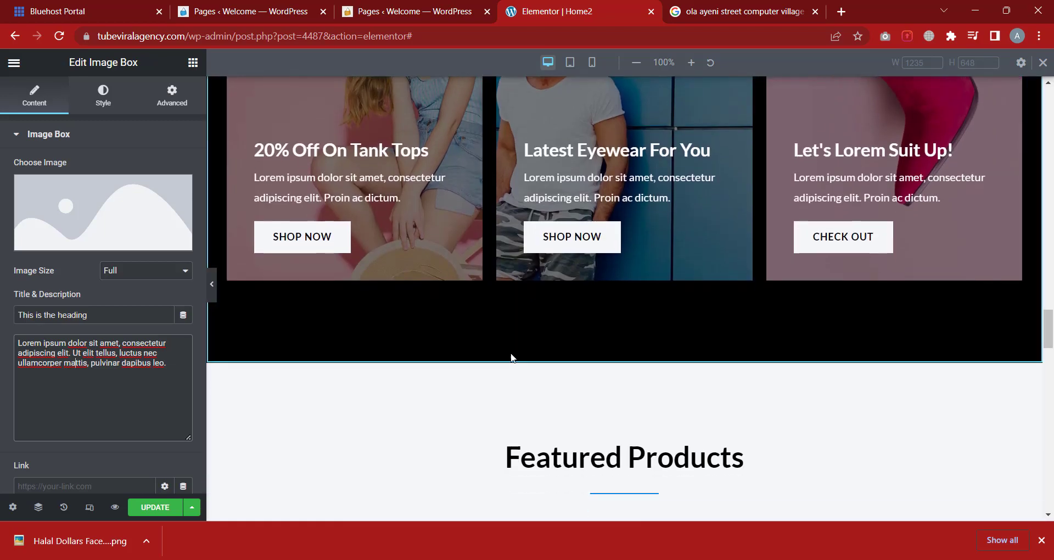
{"action": "scroll", "coordinate": [511, 354], "scroll_direction": "up", "scroll_amount": 8}
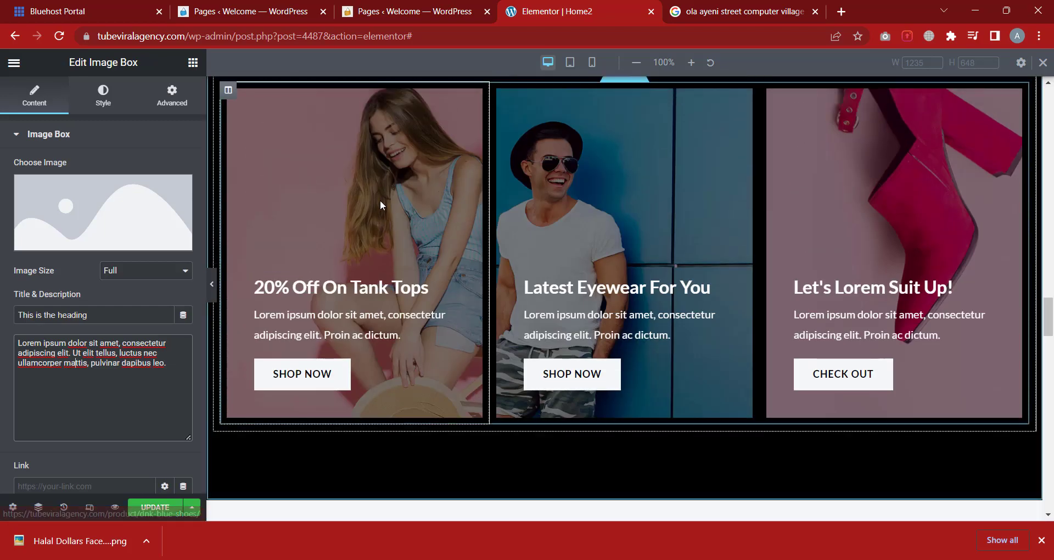
{"action": "left_click", "coordinate": [357, 296]}
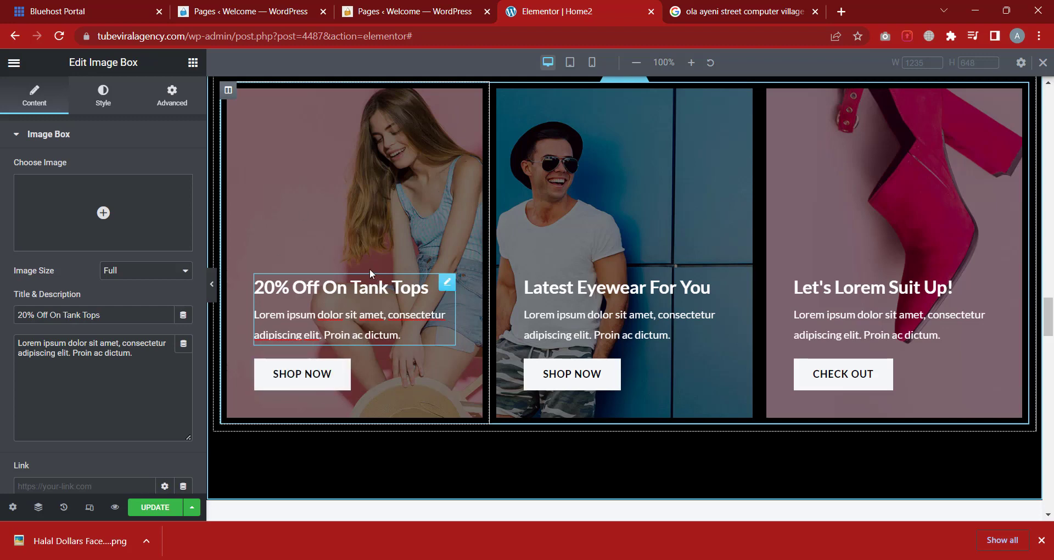
{"action": "scroll", "coordinate": [221, 192], "scroll_direction": "up", "scroll_amount": 1}
{"action": "left_click", "coordinate": [193, 63]}
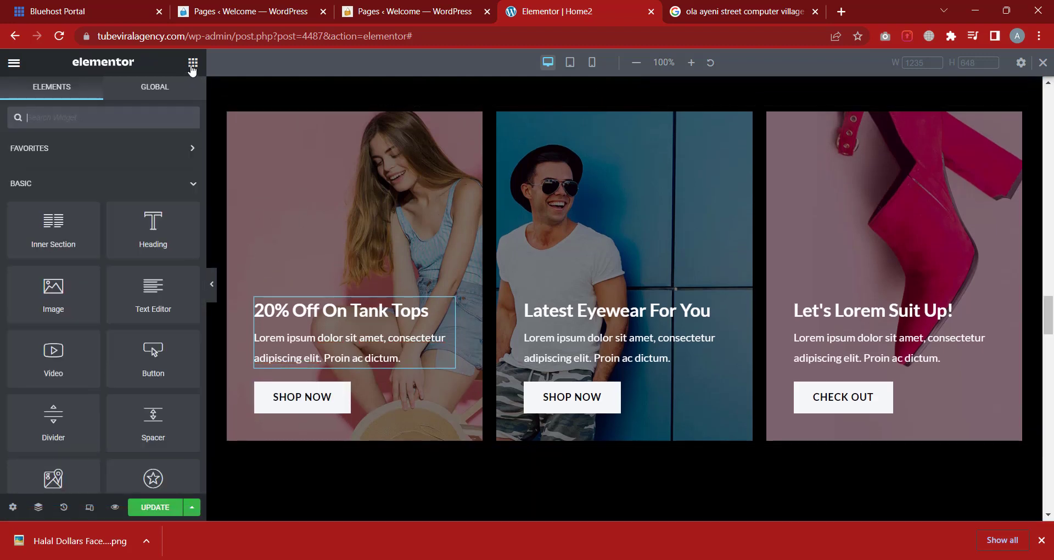
{"action": "scroll", "coordinate": [98, 362], "scroll_direction": "down", "scroll_amount": 15}
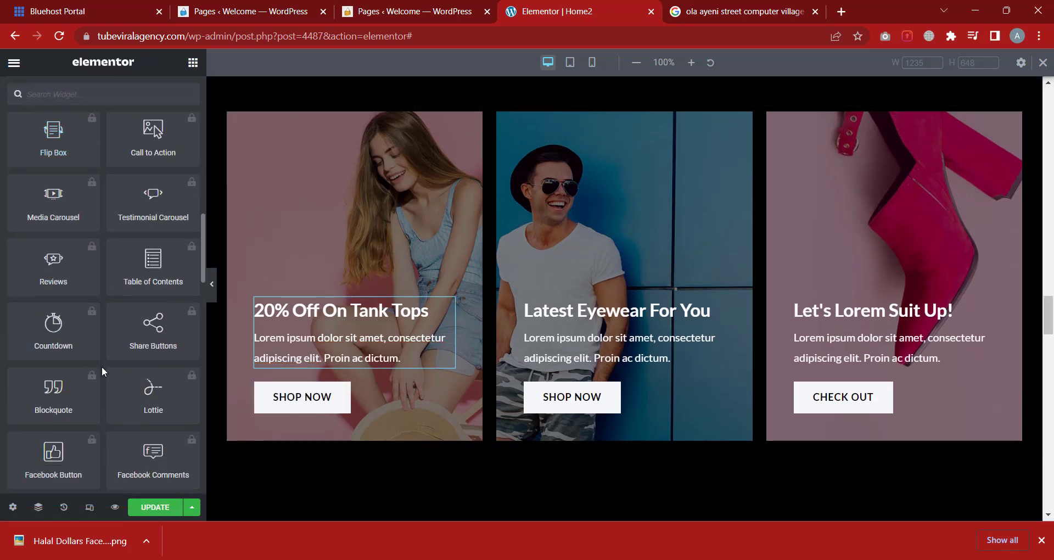
{"action": "scroll", "coordinate": [107, 365], "scroll_direction": "up", "scroll_amount": 8}
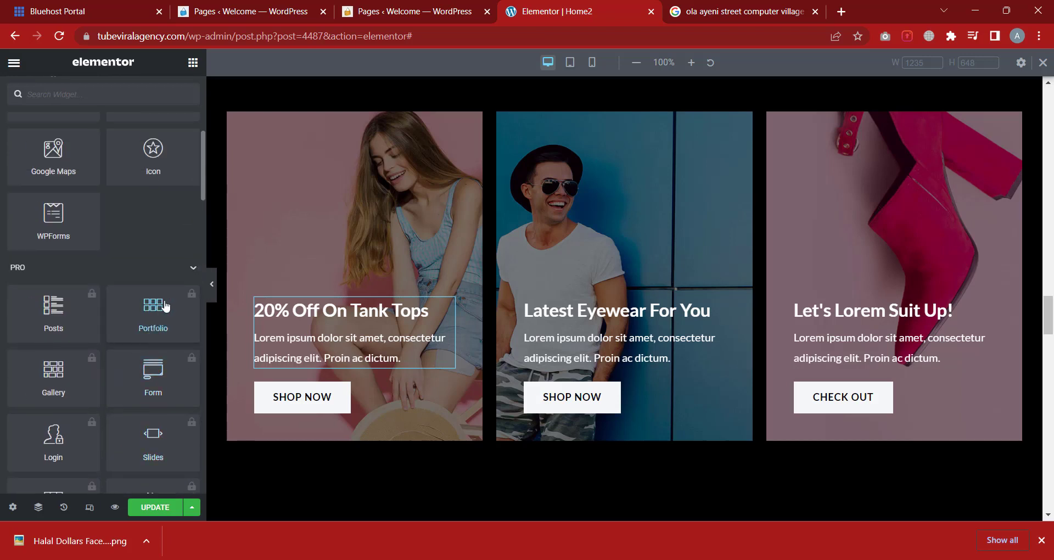
{"action": "left_click", "coordinate": [189, 269]}
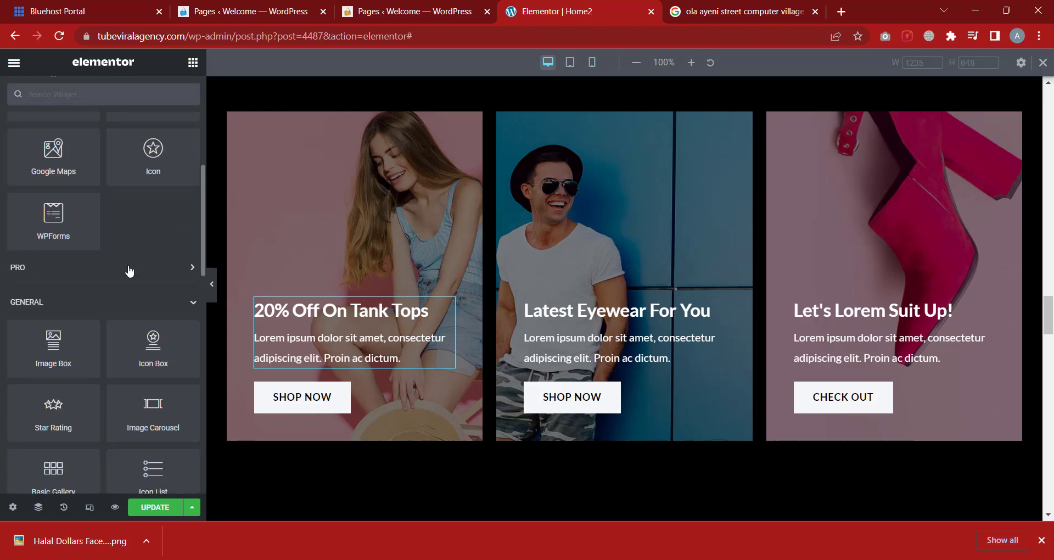
{"action": "scroll", "coordinate": [137, 270], "scroll_direction": "down", "scroll_amount": 2}
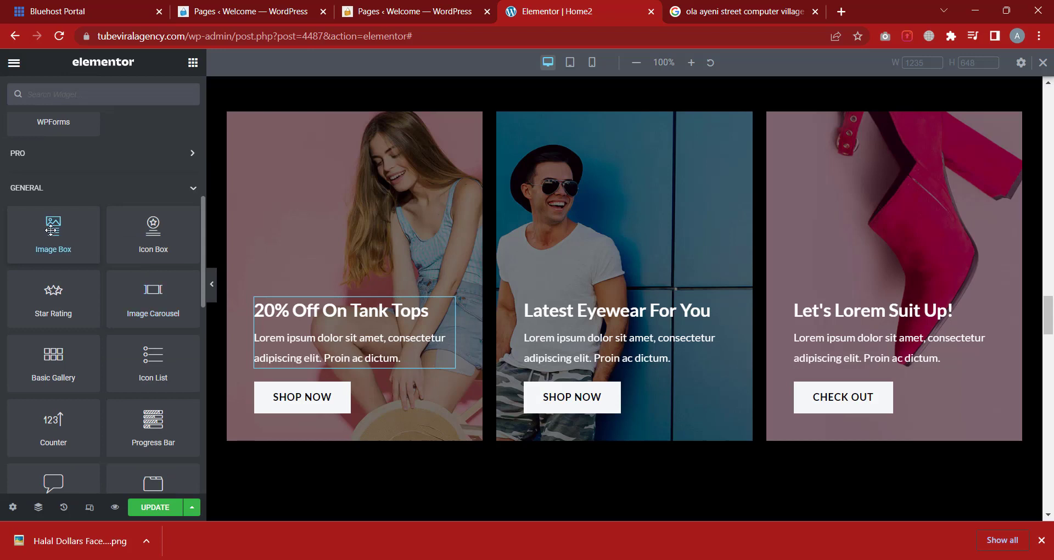
{"action": "scroll", "coordinate": [51, 236], "scroll_direction": "down", "scroll_amount": 2}
{"action": "scroll", "coordinate": [153, 244], "scroll_direction": "up", "scroll_amount": 2}
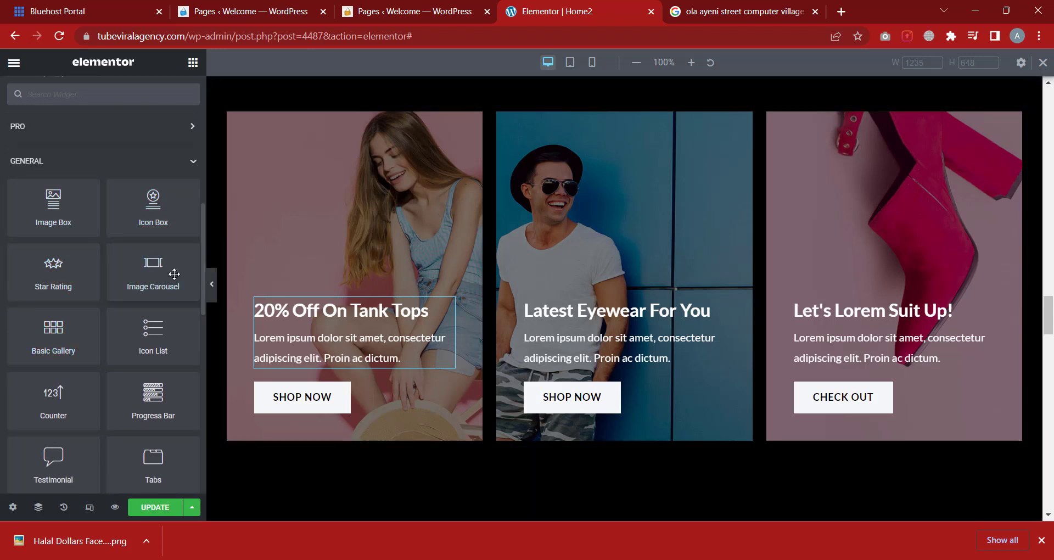
{"action": "scroll", "coordinate": [538, 368], "scroll_direction": "down", "scroll_amount": 6}
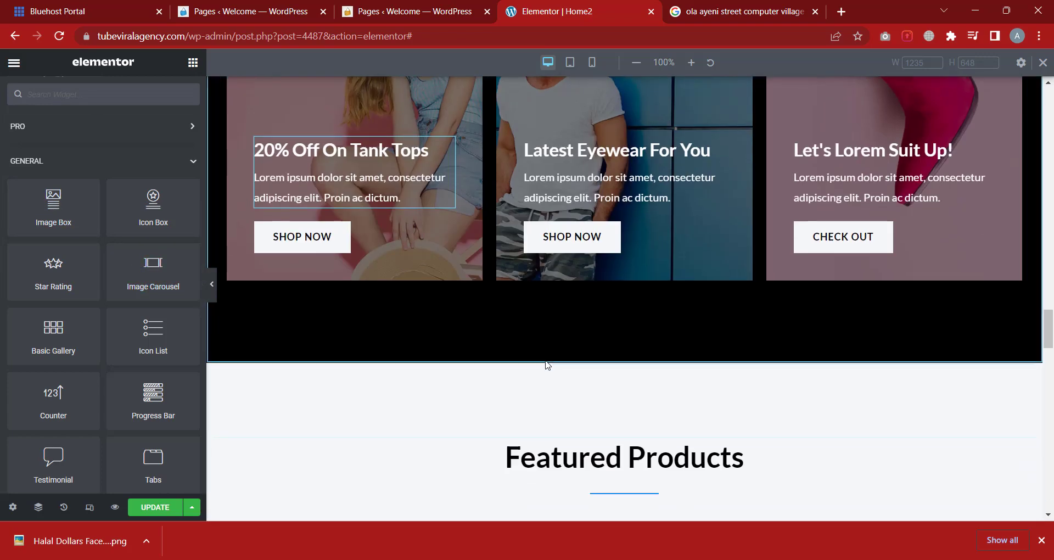
{"action": "scroll", "coordinate": [134, 331], "scroll_direction": "down", "scroll_amount": 3}
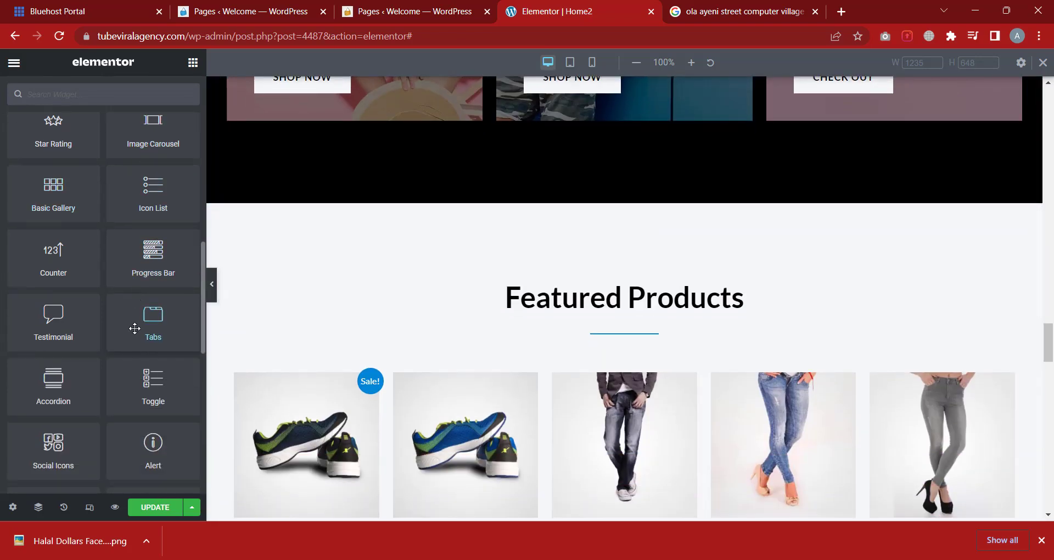
{"action": "scroll", "coordinate": [126, 339], "scroll_direction": "down", "scroll_amount": 3}
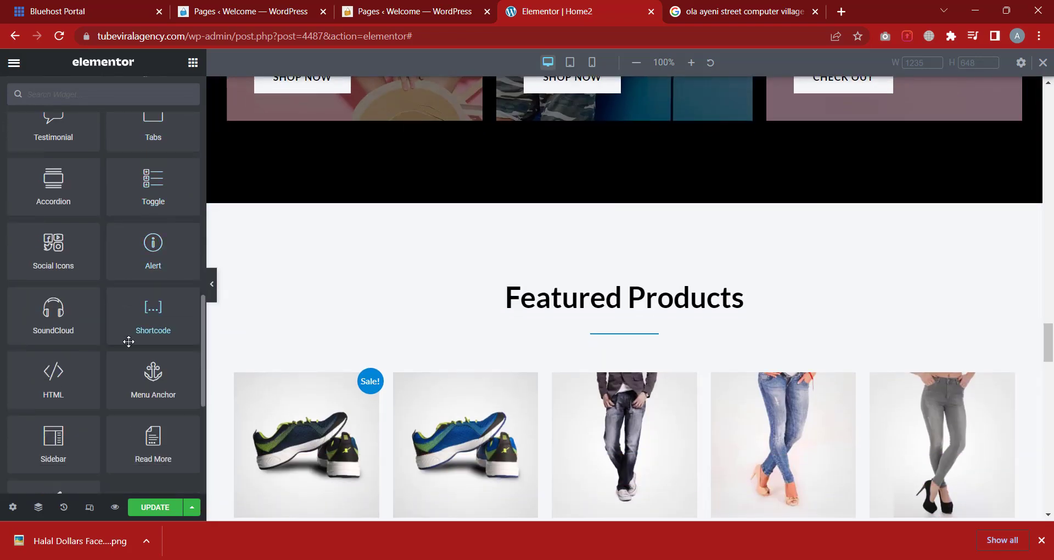
{"action": "scroll", "coordinate": [128, 340], "scroll_direction": "down", "scroll_amount": 5}
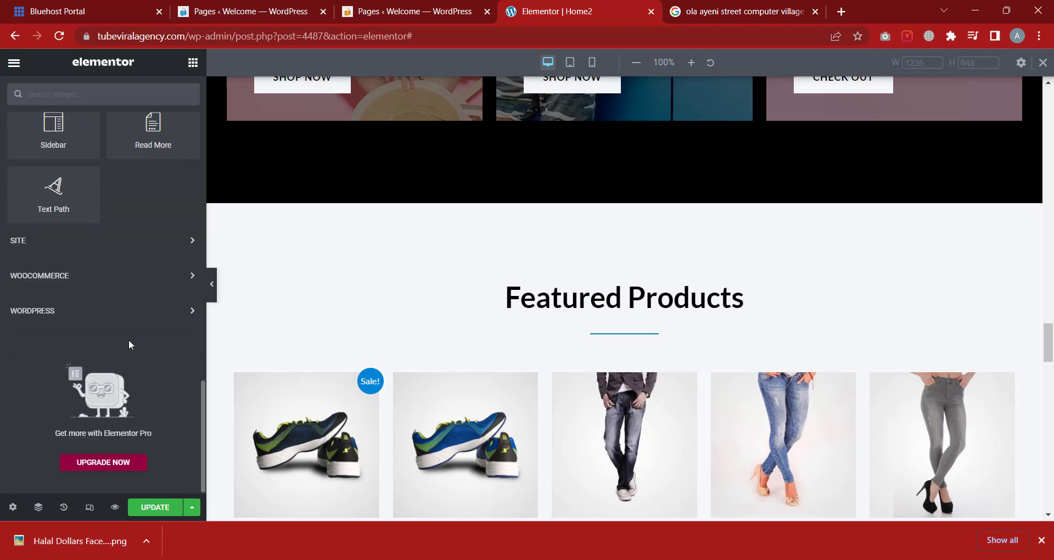
{"action": "scroll", "coordinate": [127, 337], "scroll_direction": "up", "scroll_amount": 3}
{"action": "scroll", "coordinate": [127, 337], "scroll_direction": "up", "scroll_amount": 15}
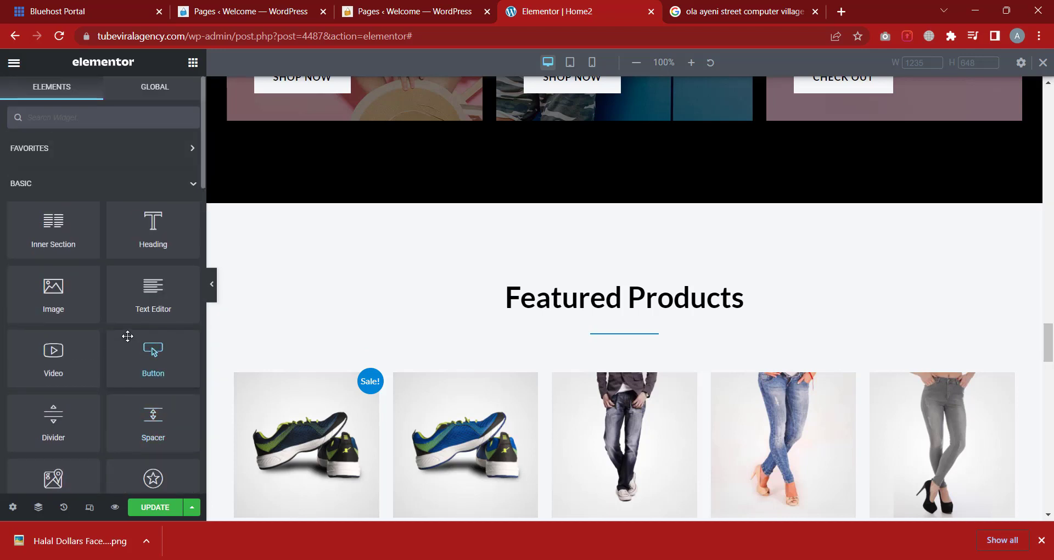